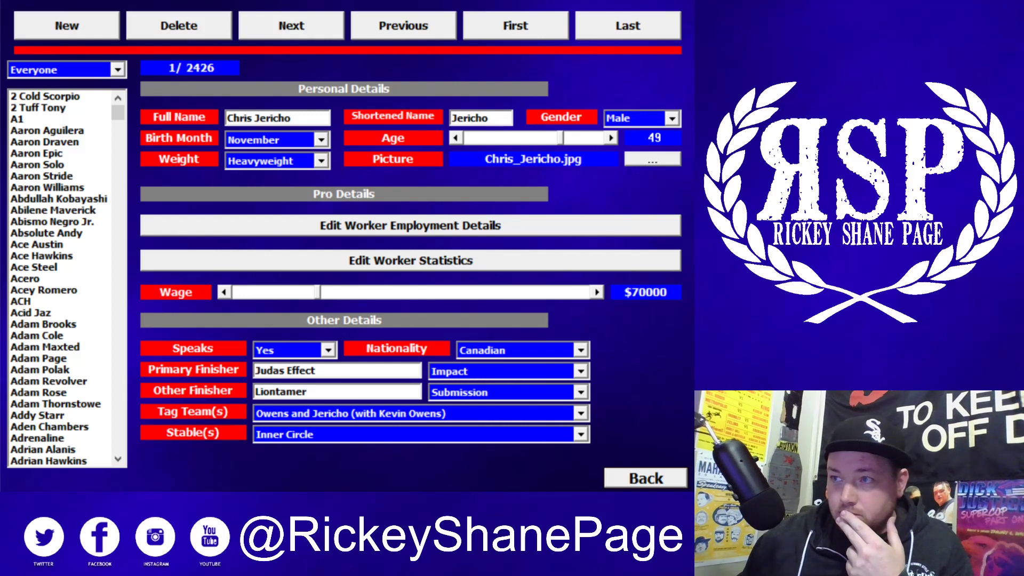
# Check the worker list for an existing entry under names starting with "At"
pyautogui.click(646, 479)
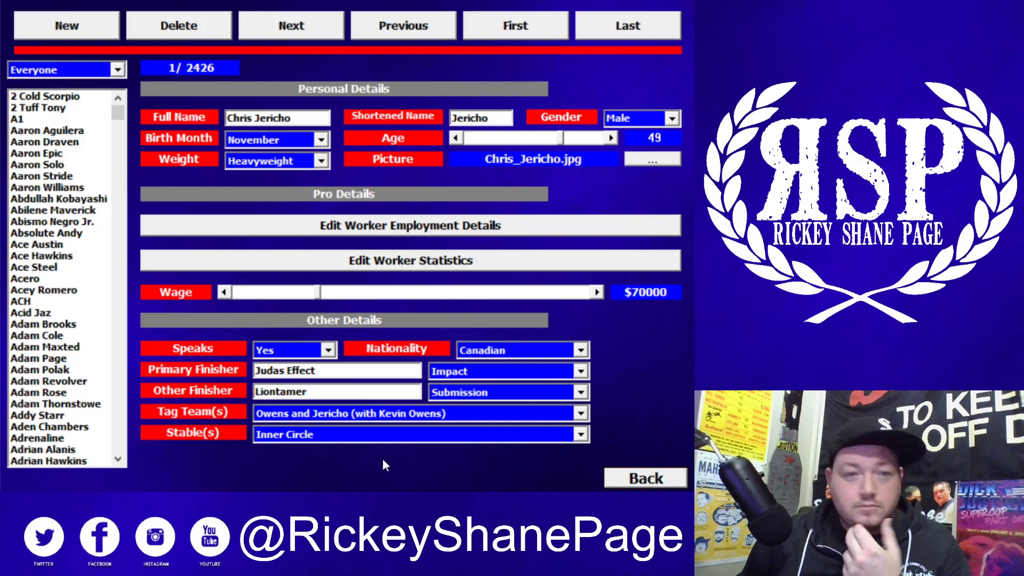
pyautogui.click(53, 133)
pyautogui.press('Up')
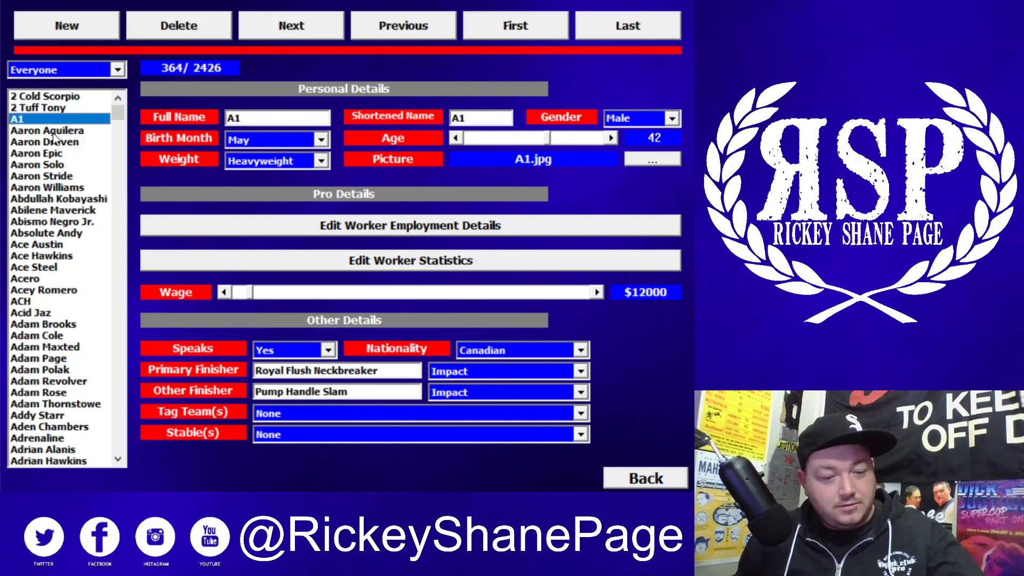
pyautogui.write('at')
pyautogui.scroll(-2, 64, 395)
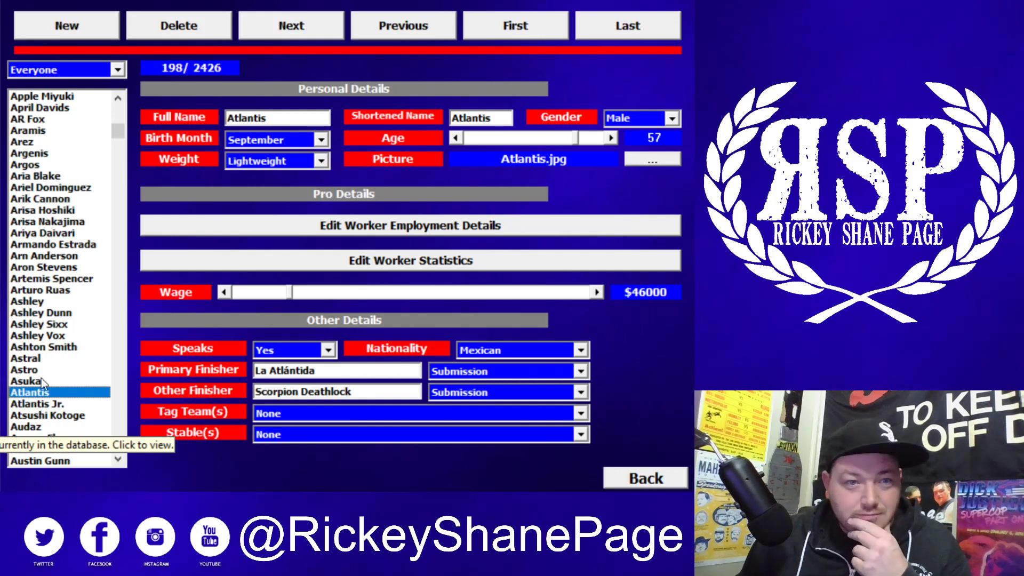
pyautogui.scroll(12, 42, 360)
pyautogui.moveTo(119, 129); pyautogui.dragTo(123, 97)
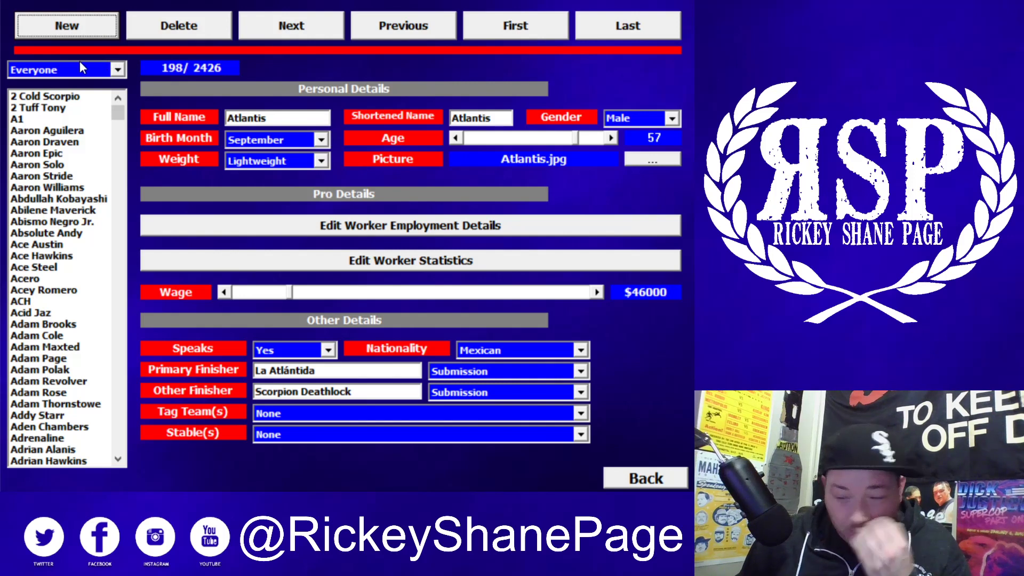
# Add a new blank worker record and keep it instead of letting it be removed as invalid
pyautogui.press('Return')
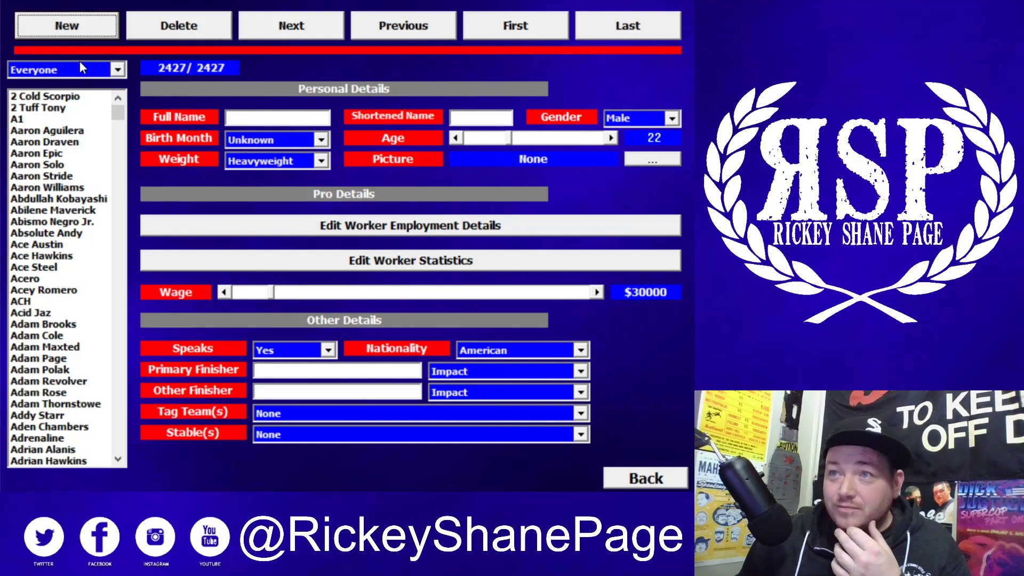
pyautogui.click(72, 24)
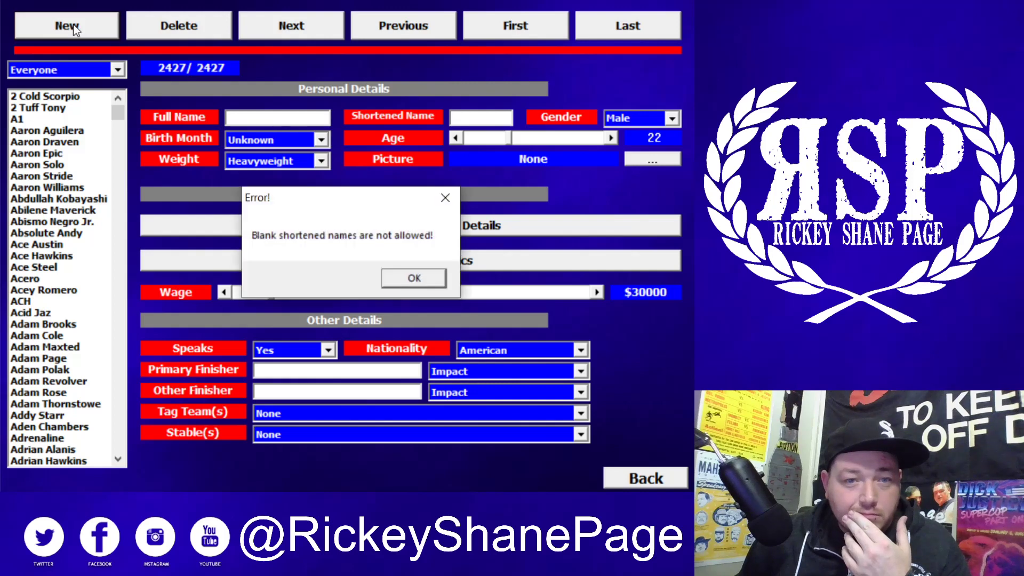
pyautogui.click(419, 278)
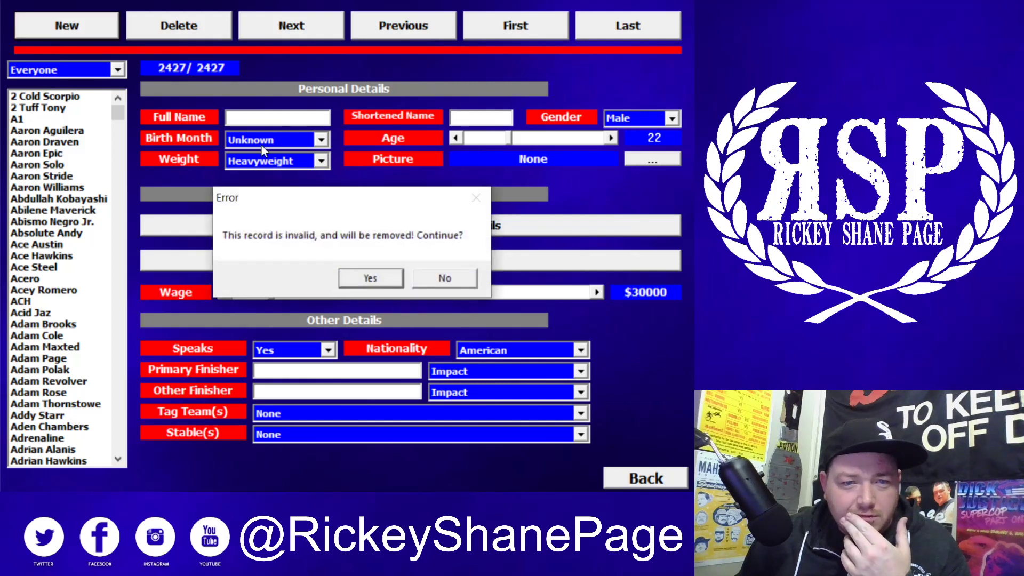
pyautogui.click(445, 277)
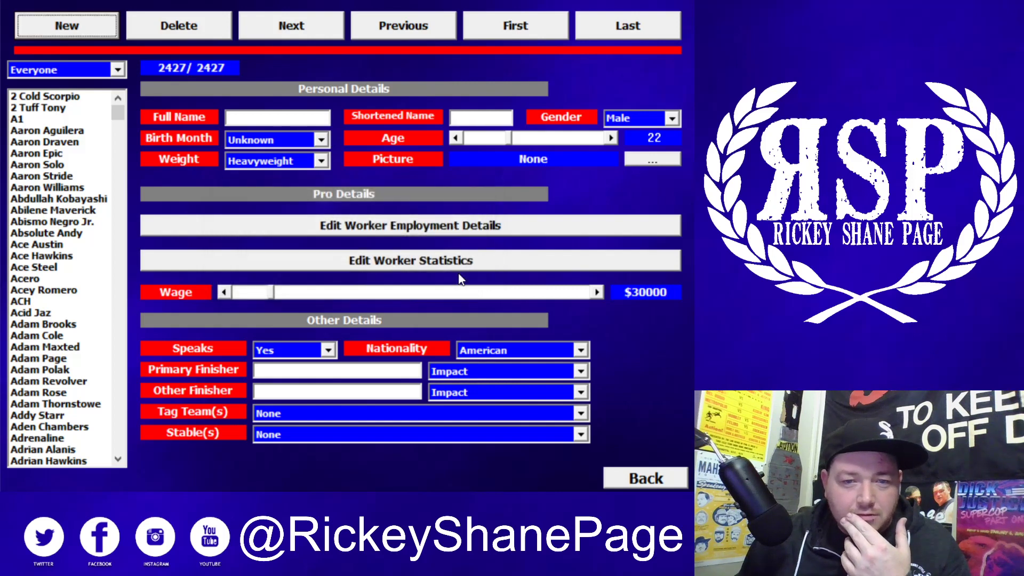
# Enter Atticus Cogar as the new worker's full name and Atti as the shortened name
pyautogui.click(271, 117)
pyautogui.write('Atticus ')
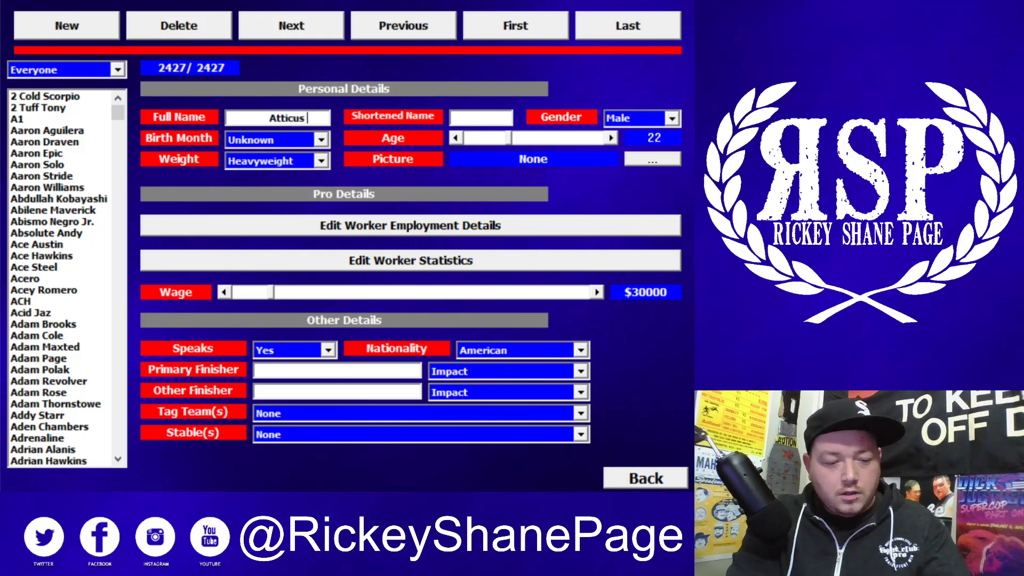
pyautogui.write('Cogar')
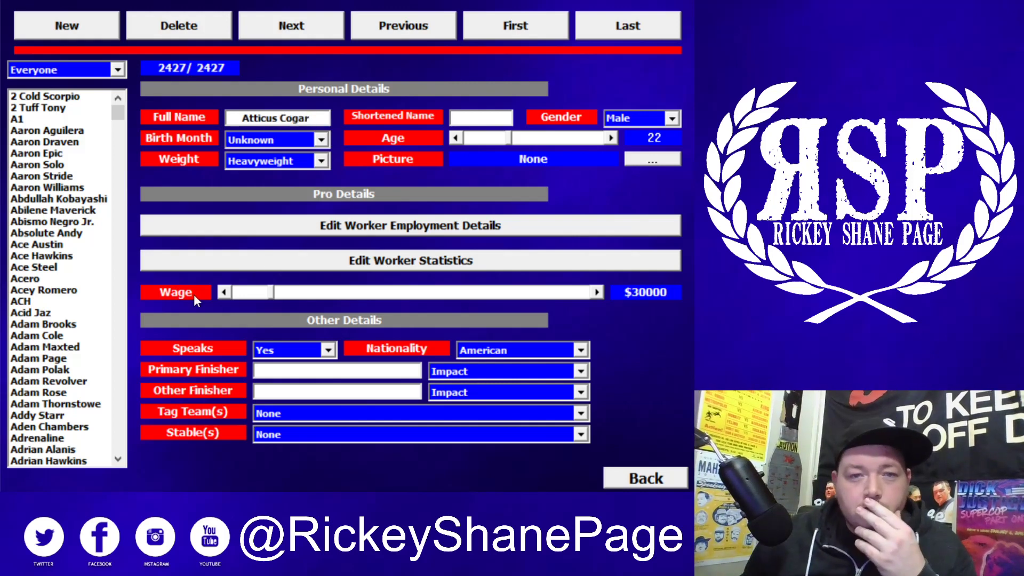
pyautogui.click(467, 119)
pyautogui.write('A')
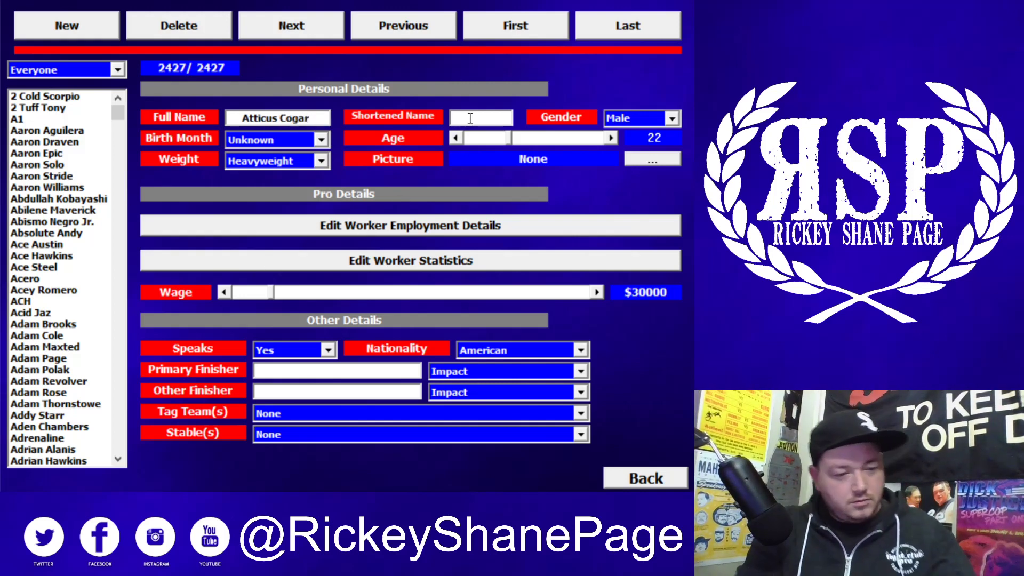
pyautogui.write('tti')
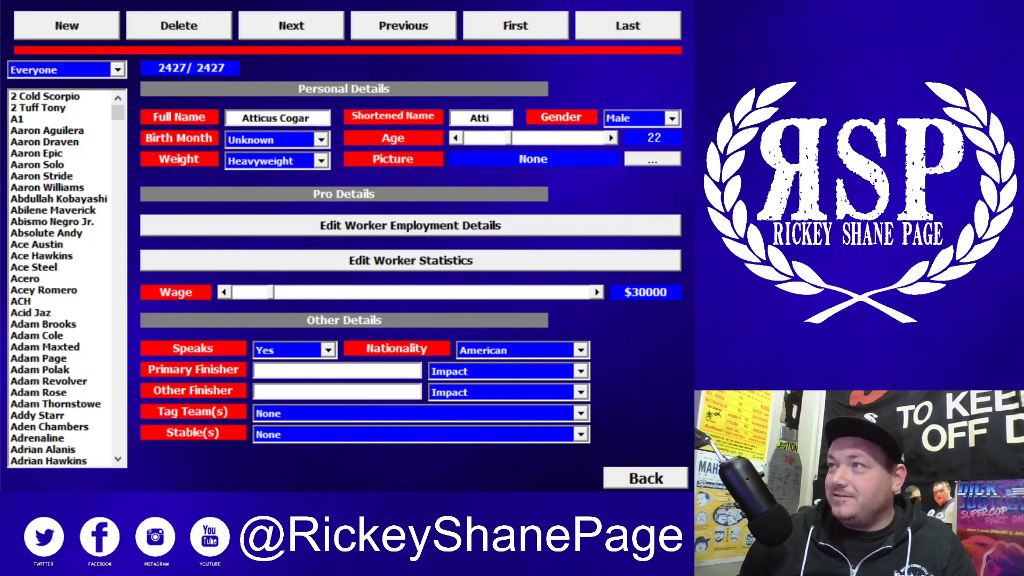
# Set the new worker's weight to Lightweight and age to 23
pyautogui.click(321, 140)
pyautogui.click(324, 167)
pyautogui.click(325, 162)
pyautogui.click(310, 175)
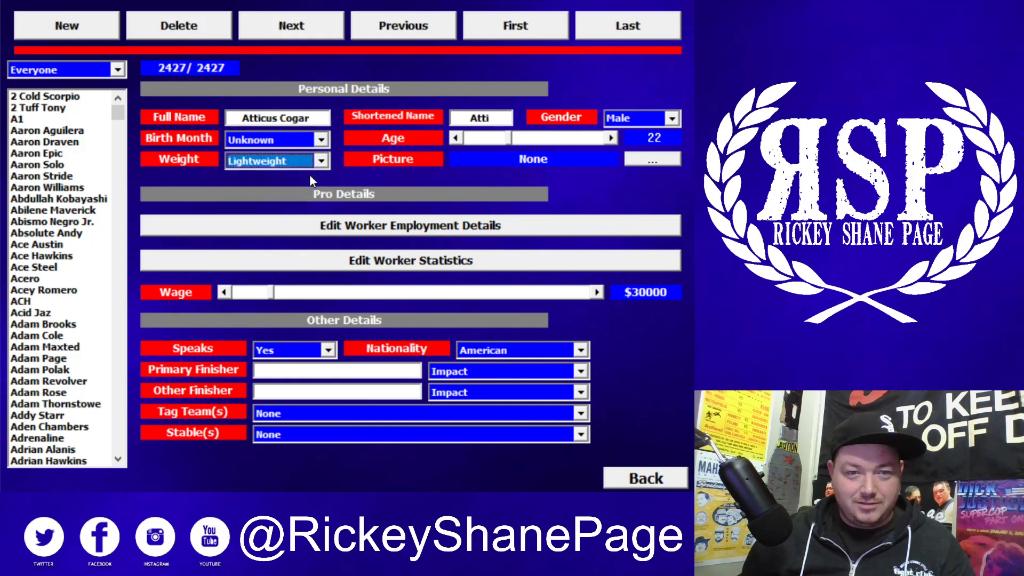
pyautogui.click(612, 139)
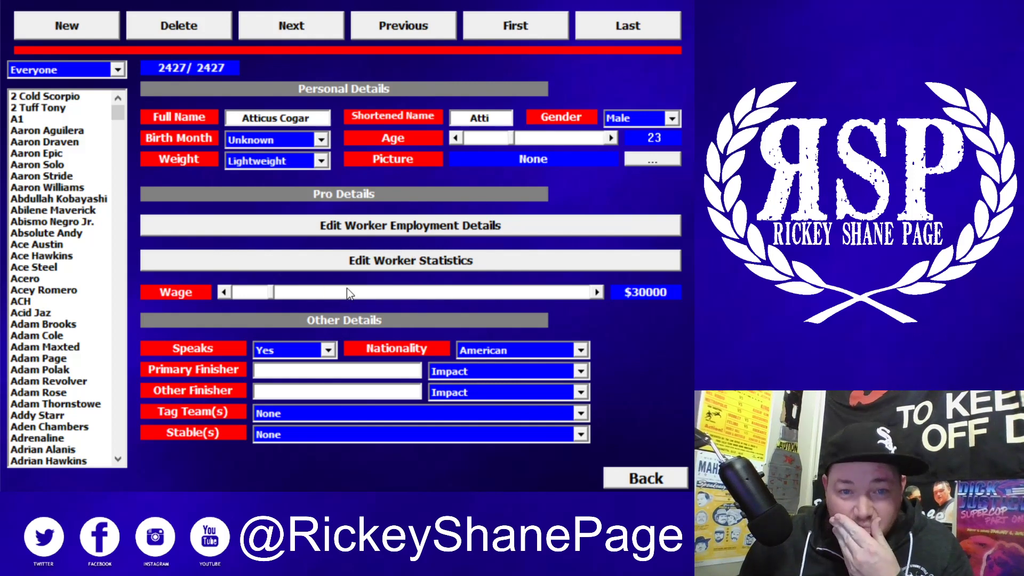
# In the worker's employment details, set Employer #1 to GCW with a Heel disposition
pyautogui.click(376, 228)
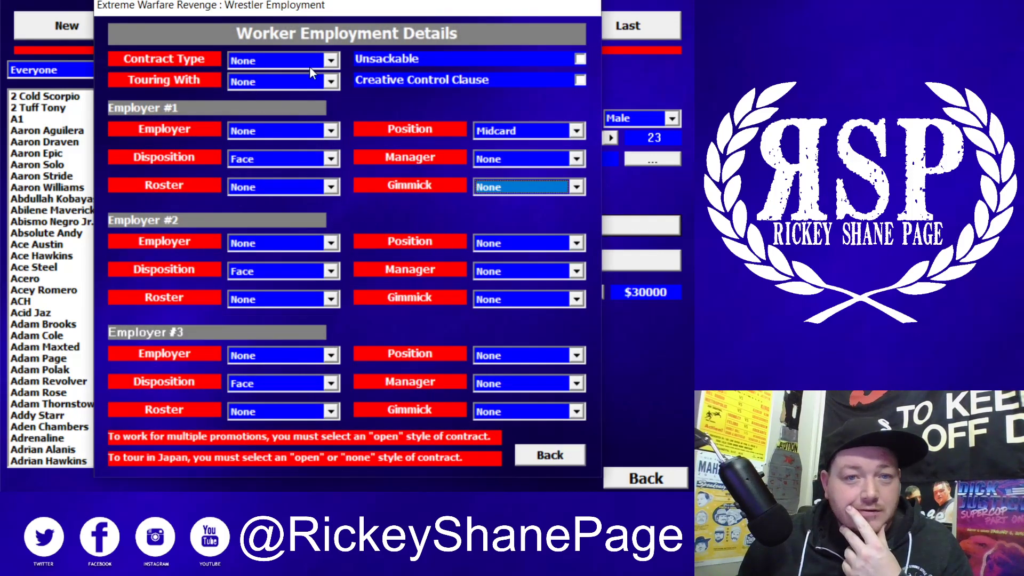
pyautogui.click(265, 135)
pyautogui.scroll(2, 265, 133)
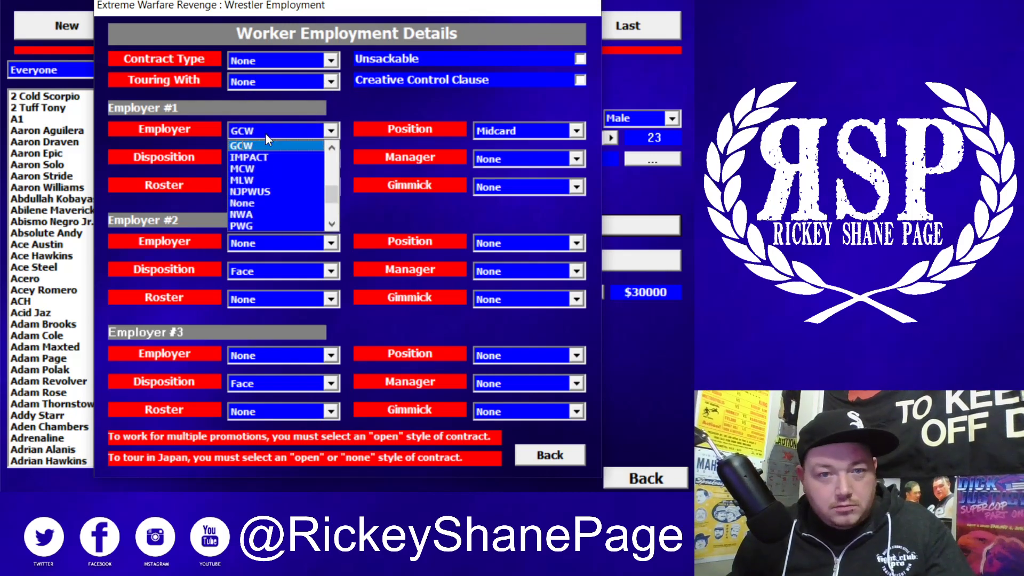
pyautogui.click(256, 142)
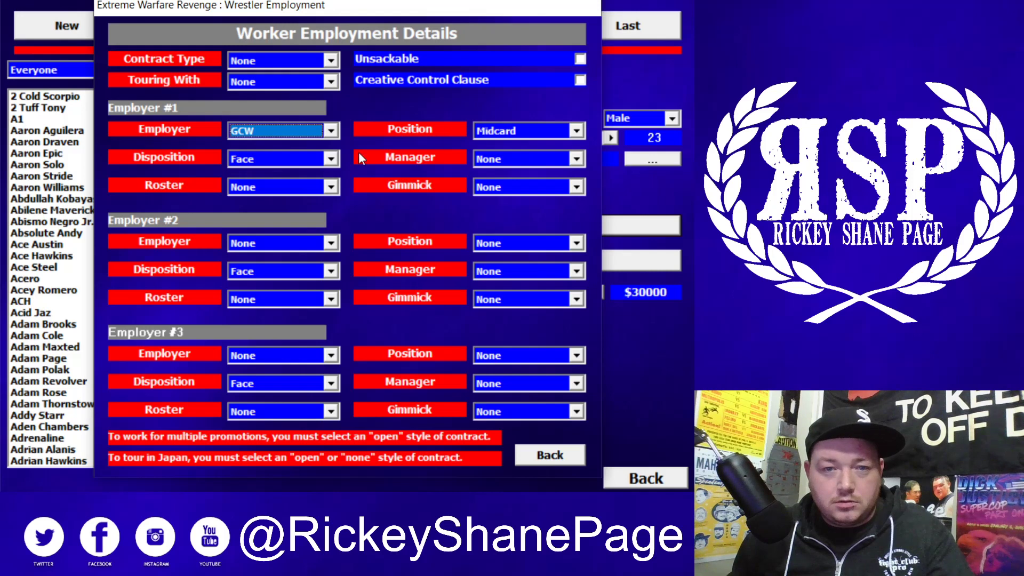
pyautogui.click(315, 164)
pyautogui.click(275, 191)
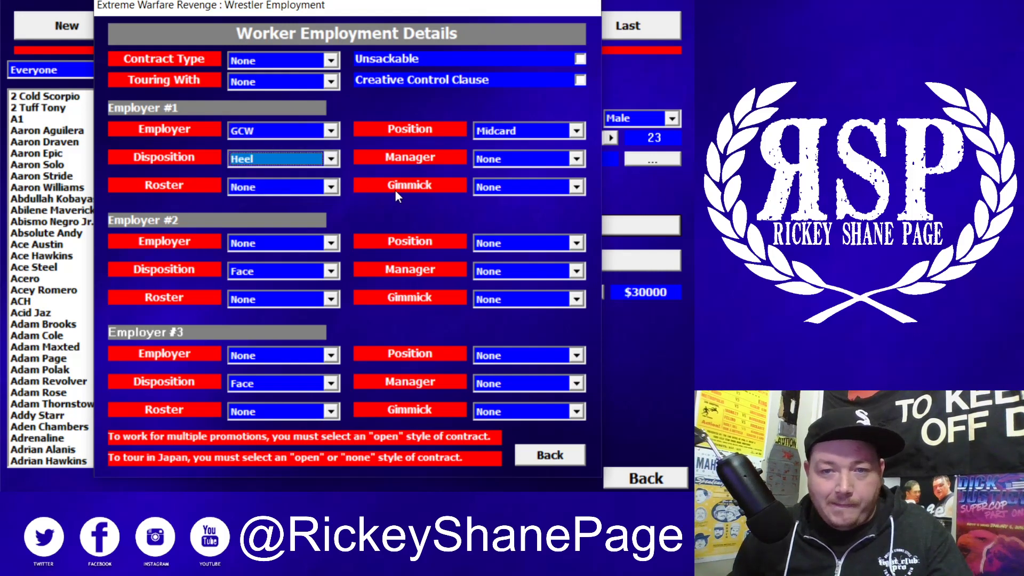
# Set the worker's gimmick for Employer #1 to Psycho and return to the worker record
pyautogui.click(513, 186)
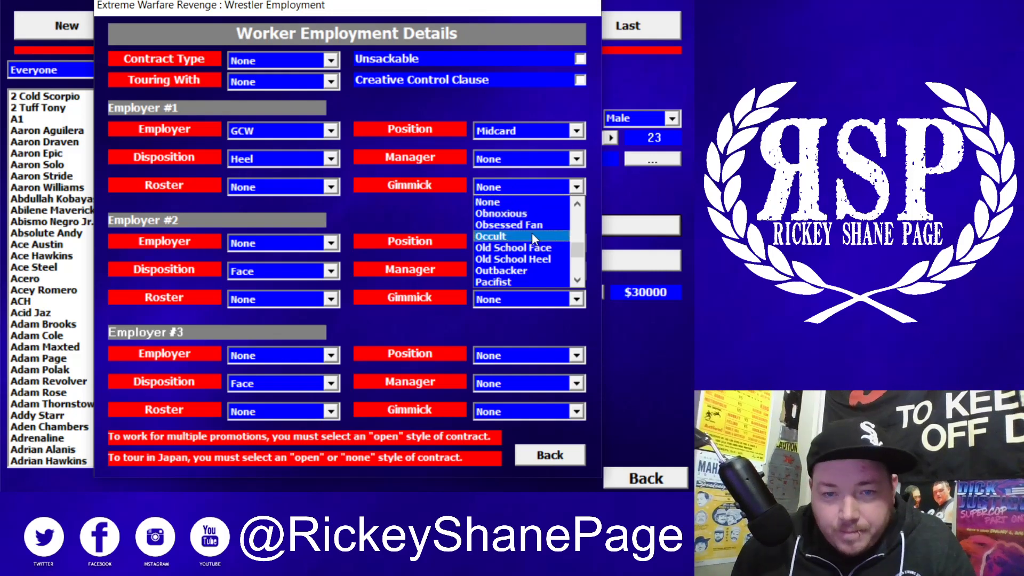
pyautogui.scroll(-1, 532, 233)
pyautogui.scroll(-3, 529, 235)
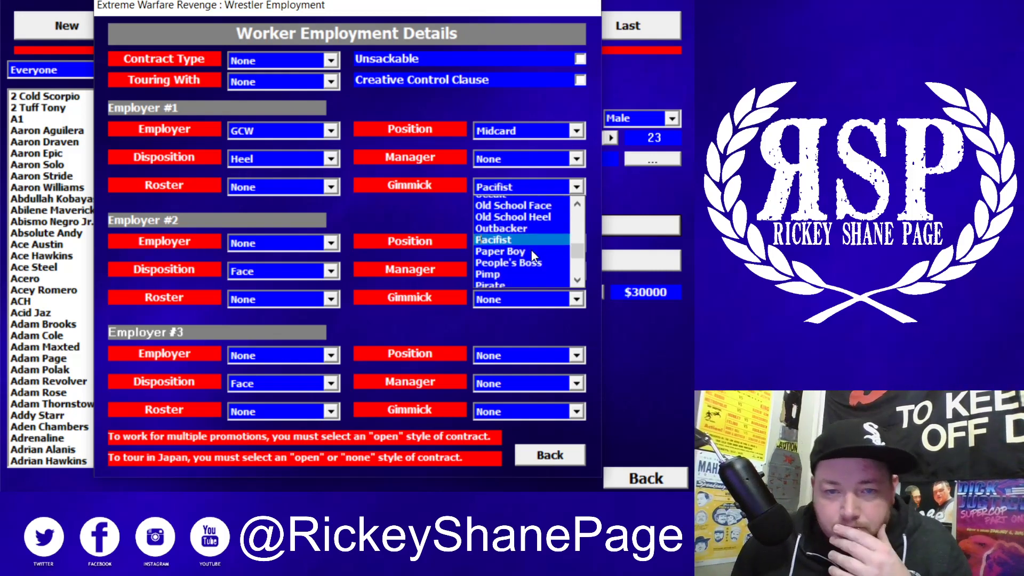
pyautogui.scroll(-1, 542, 249)
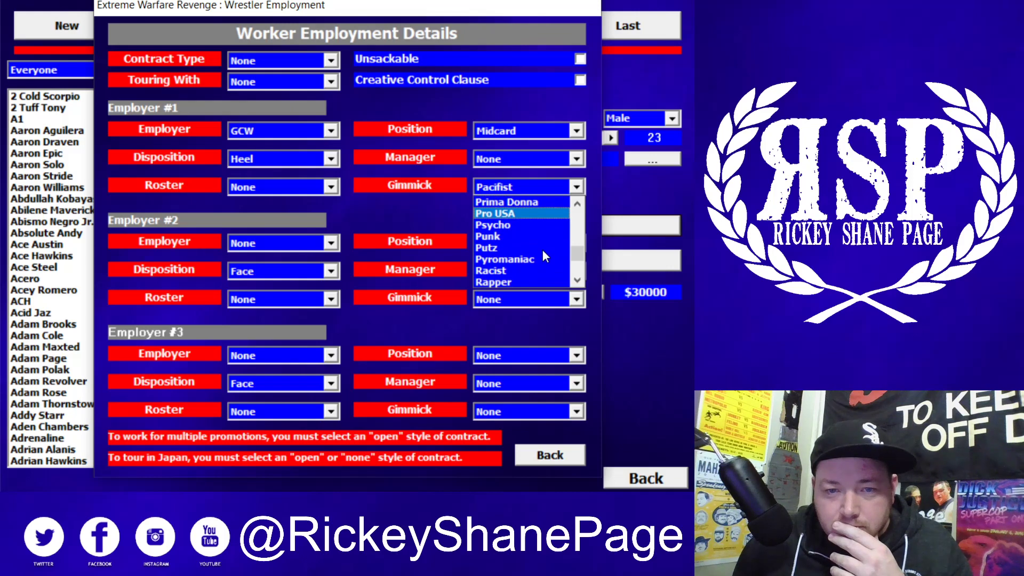
pyautogui.click(489, 224)
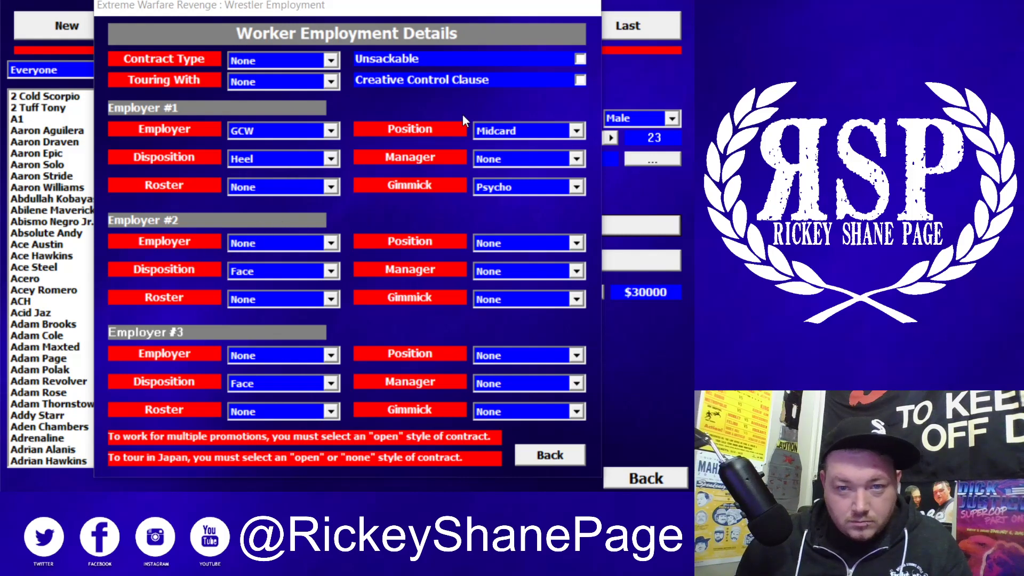
pyautogui.click(543, 453)
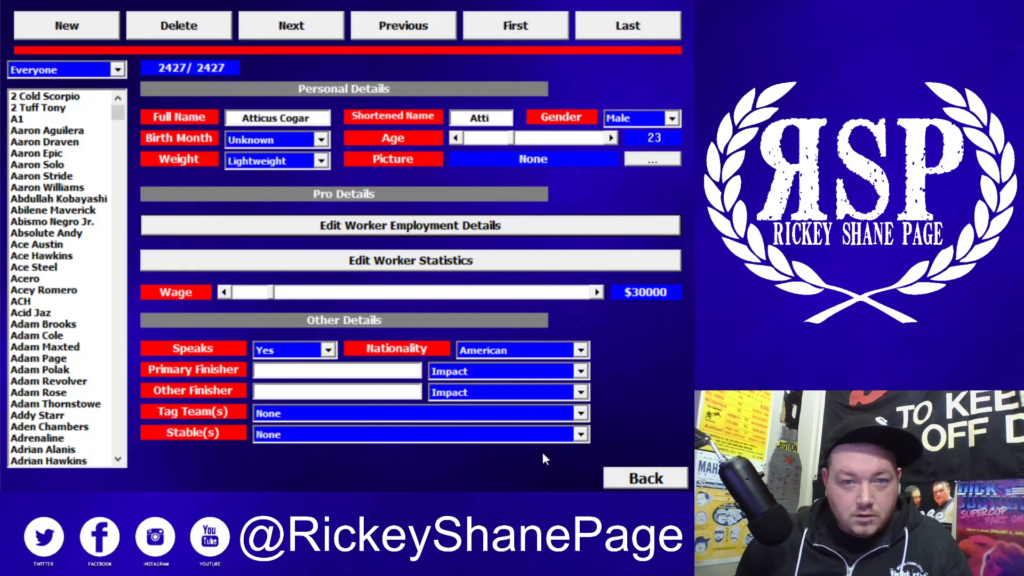
# Change the contract type in the worker's employment details to Open and return to the worker record
pyautogui.click(398, 229)
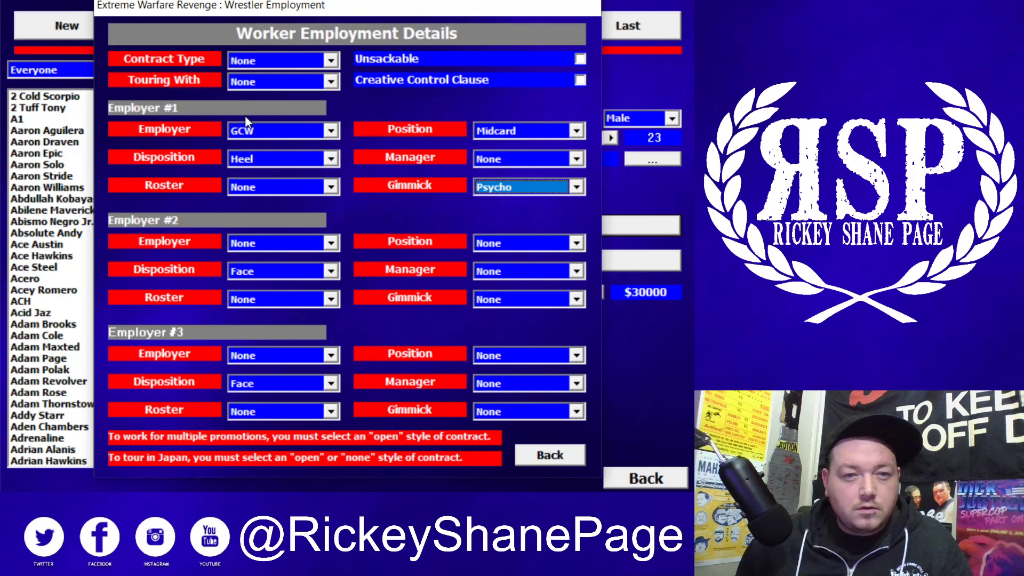
pyautogui.click(330, 60)
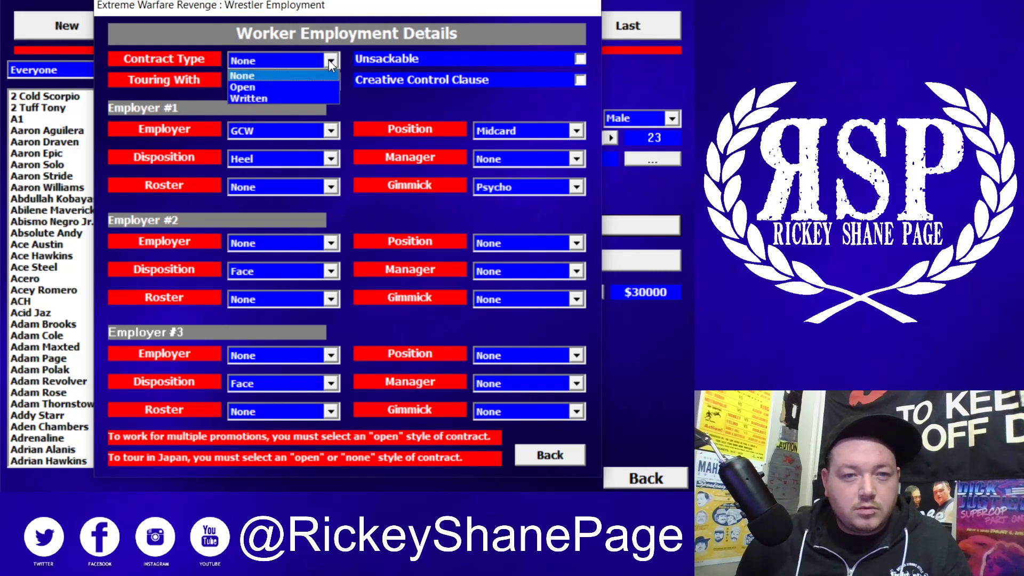
pyautogui.click(329, 60)
pyautogui.click(328, 59)
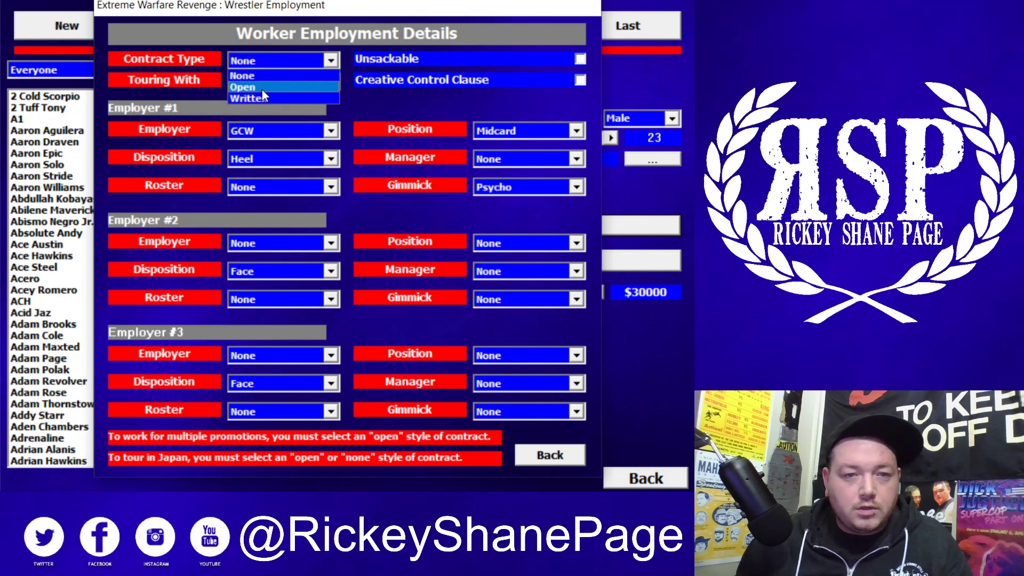
pyautogui.click(262, 88)
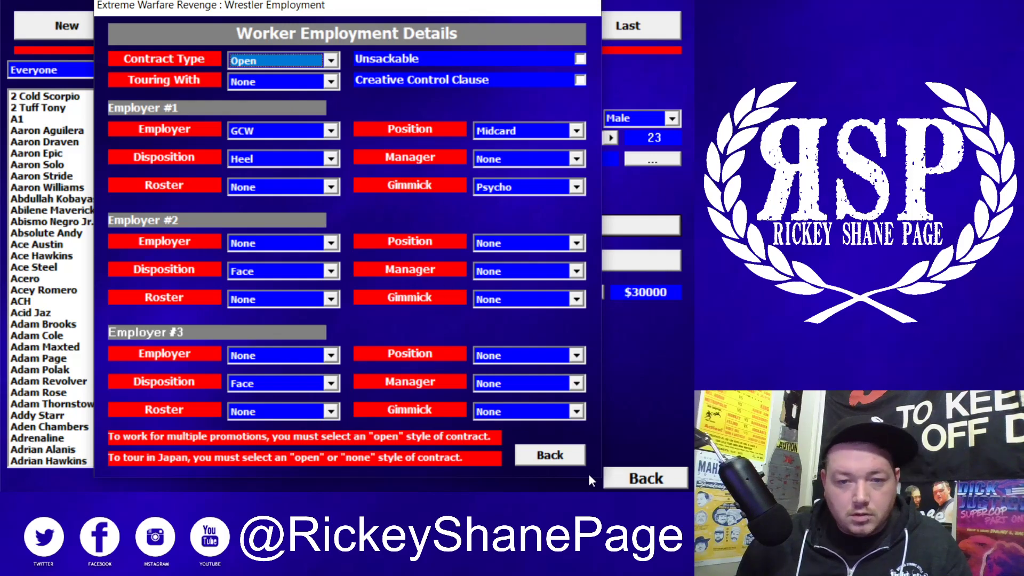
pyautogui.click(582, 457)
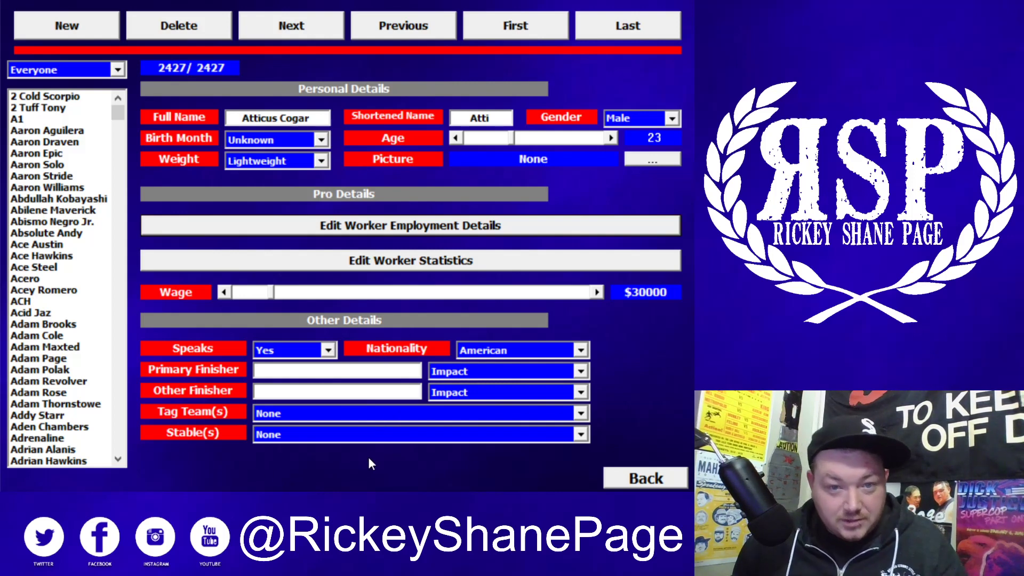
# Open the worker's statistics for editing and set Brawling to 68
pyautogui.click(383, 266)
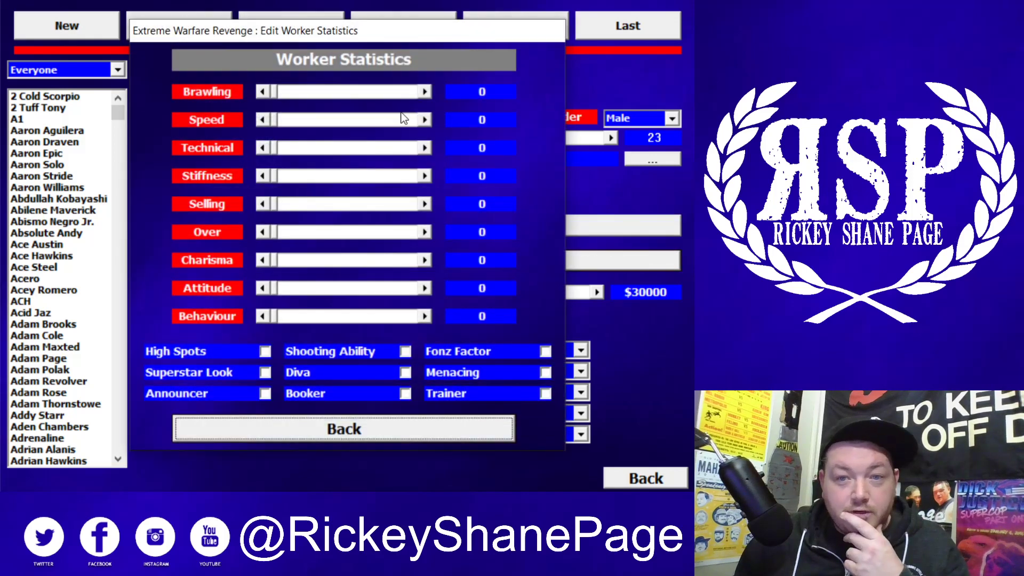
pyautogui.moveTo(274, 92); pyautogui.dragTo(336, 95)
pyautogui.click(425, 95)
pyautogui.click(427, 98)
pyautogui.click(427, 97)
pyautogui.click(427, 98)
pyautogui.click(427, 98)
pyautogui.moveTo(347, 91); pyautogui.dragTo(373, 93)
pyautogui.click(263, 92)
pyautogui.click(262, 91)
pyautogui.click(262, 92)
# Set the worker's Speed to 70 and Technical to 52
pyautogui.moveTo(274, 126); pyautogui.dragTo(352, 121)
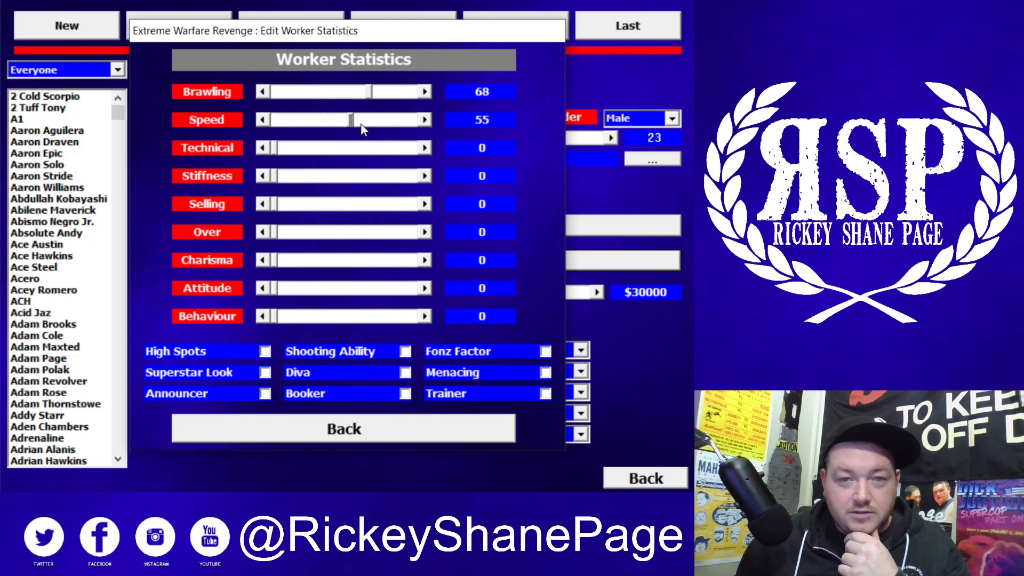
pyautogui.moveTo(347, 124); pyautogui.dragTo(371, 121)
pyautogui.click(417, 123)
pyautogui.click(418, 124)
pyautogui.click(418, 124)
pyautogui.moveTo(280, 147); pyautogui.dragTo(348, 150)
# Set the worker's Stiffness to 30 and Selling to 75
pyautogui.click(312, 176)
pyautogui.click(311, 176)
pyautogui.click(312, 180)
pyautogui.moveTo(312, 180); pyautogui.dragTo(325, 176)
pyautogui.click(267, 176)
pyautogui.click(312, 205)
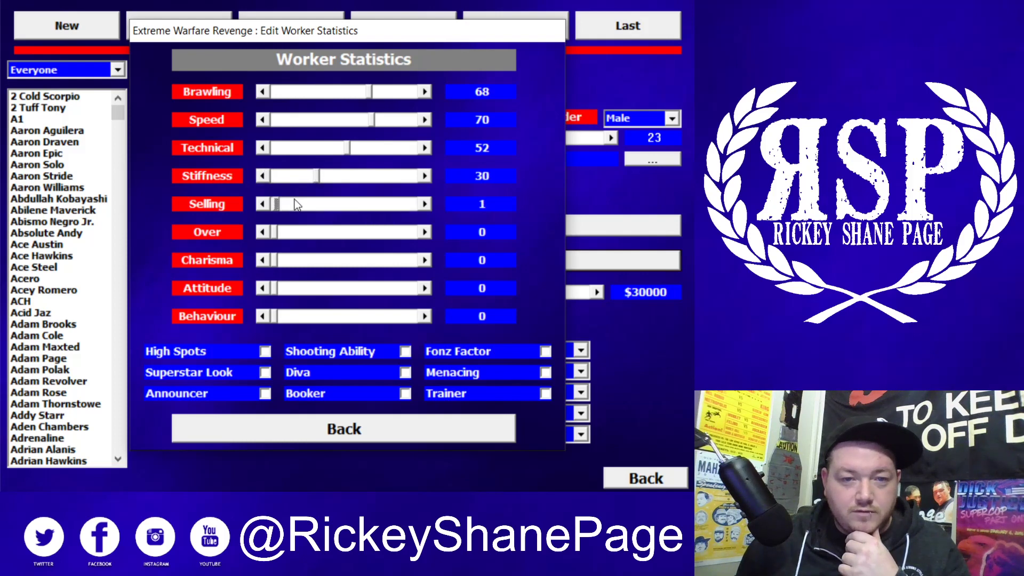
pyautogui.moveTo(278, 203); pyautogui.dragTo(378, 209)
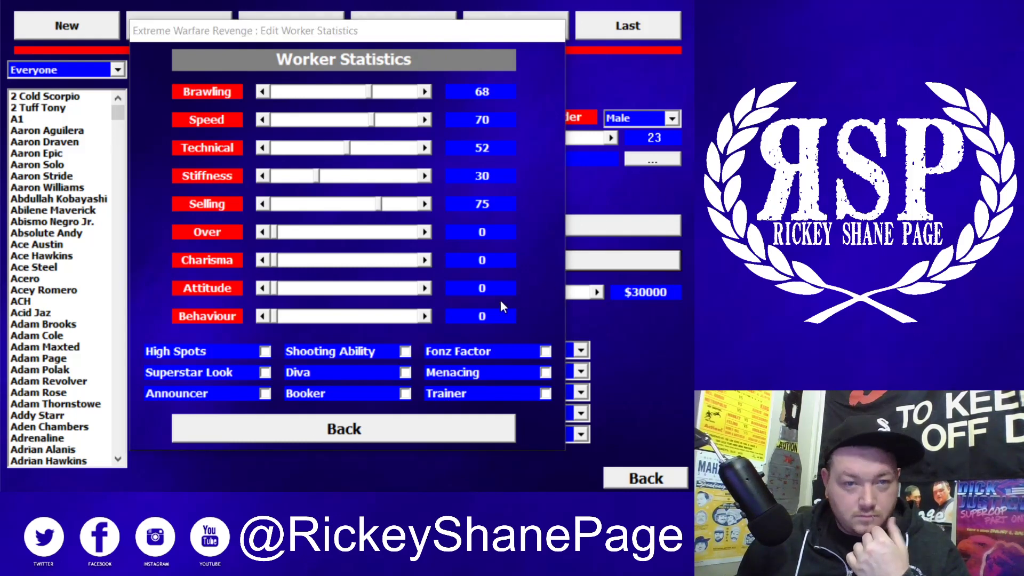
# Set the worker's Over to 40 and Charisma to 60
pyautogui.moveTo(275, 233); pyautogui.dragTo(335, 249)
pyautogui.click(267, 237)
pyautogui.moveTo(276, 264); pyautogui.dragTo(358, 263)
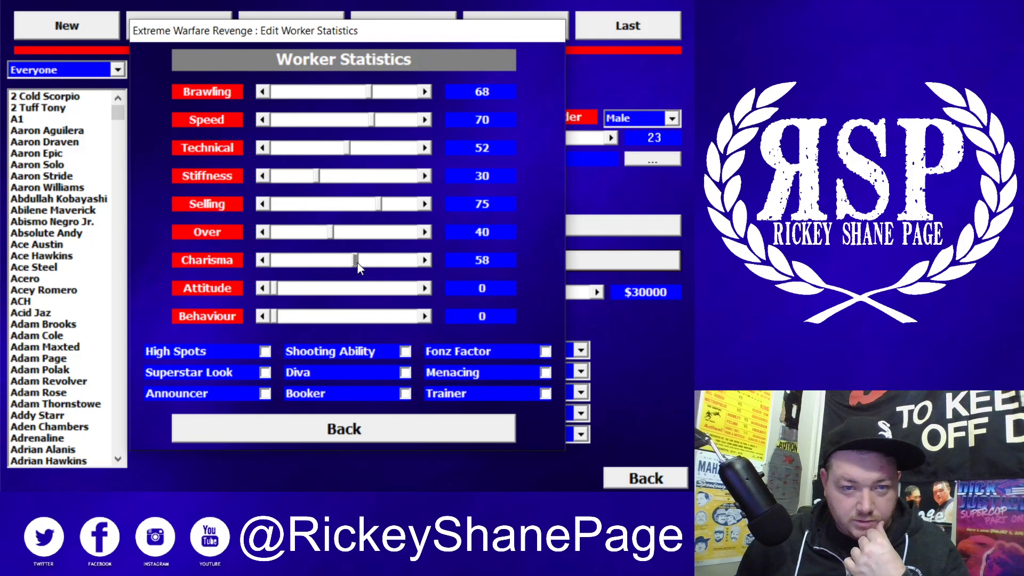
pyautogui.click(421, 264)
pyautogui.click(424, 264)
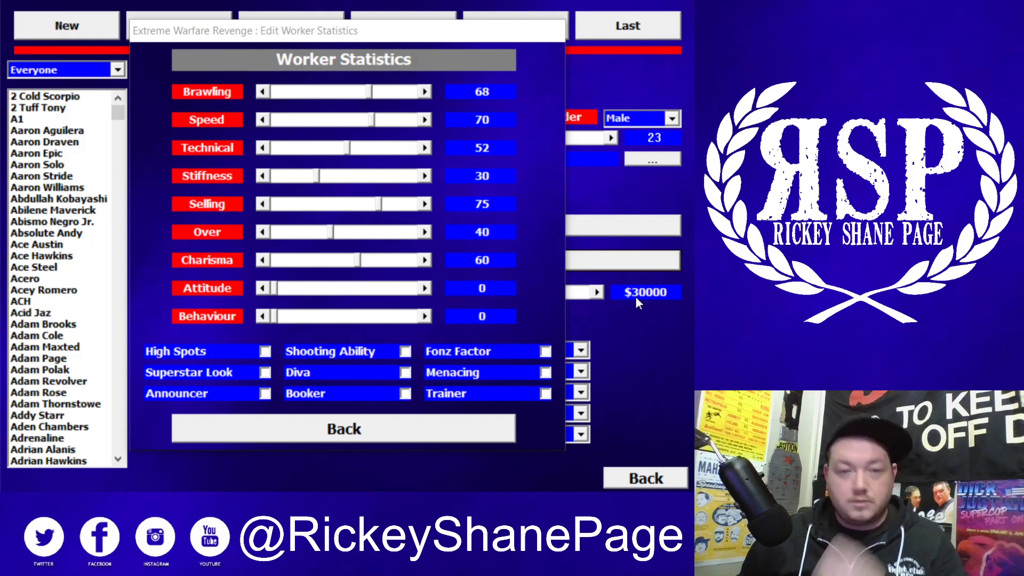
# Set the worker's Attitude statistic to 40
pyautogui.moveTo(277, 287); pyautogui.dragTo(335, 288)
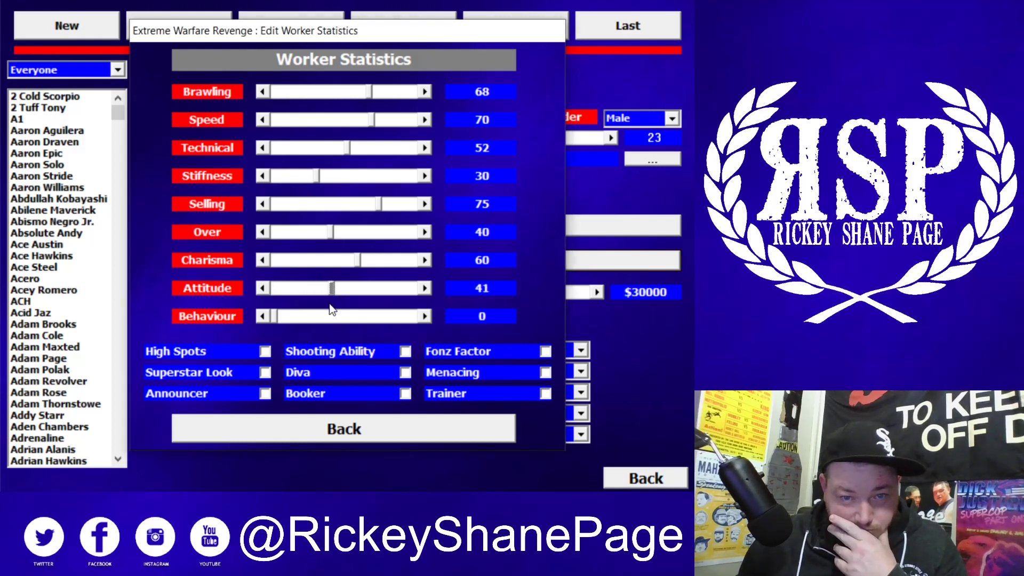
pyautogui.click(426, 288)
pyautogui.click(261, 290)
pyautogui.click(261, 289)
# Set the worker's Behaviour to 40, enable High Spots, and close the statistics
pyautogui.click(338, 316)
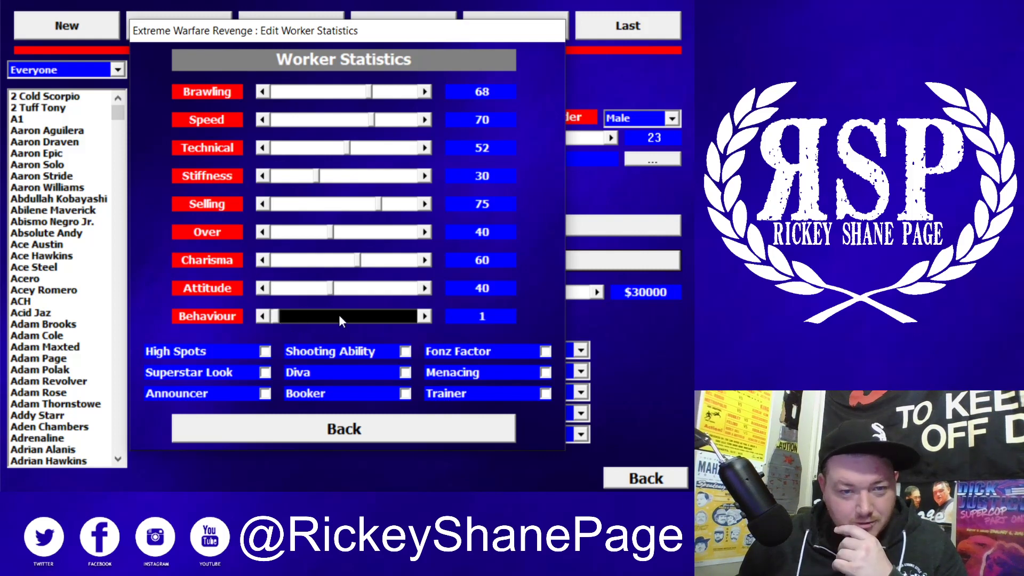
pyautogui.click(336, 318)
pyautogui.click(337, 320)
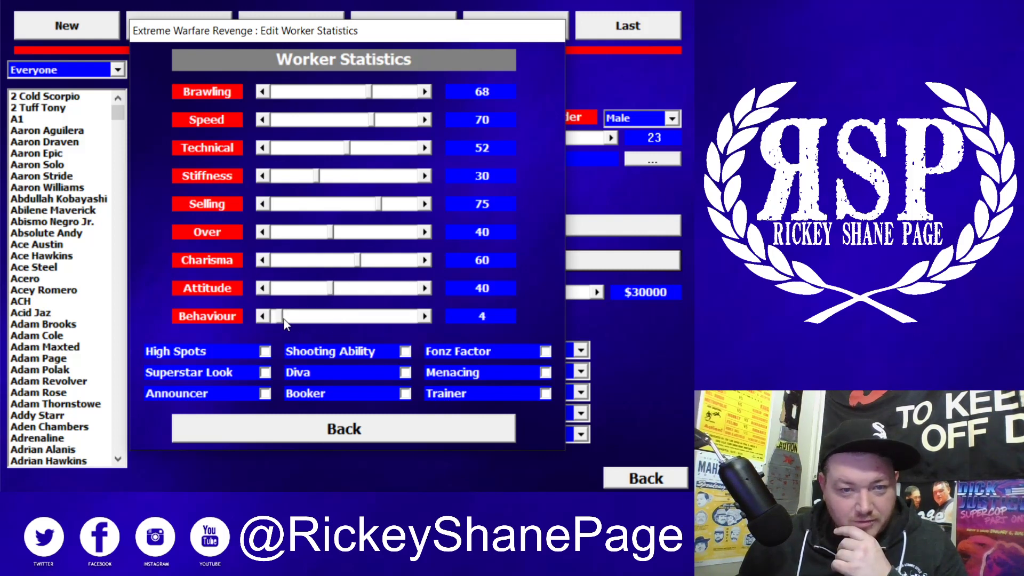
pyautogui.click(332, 319)
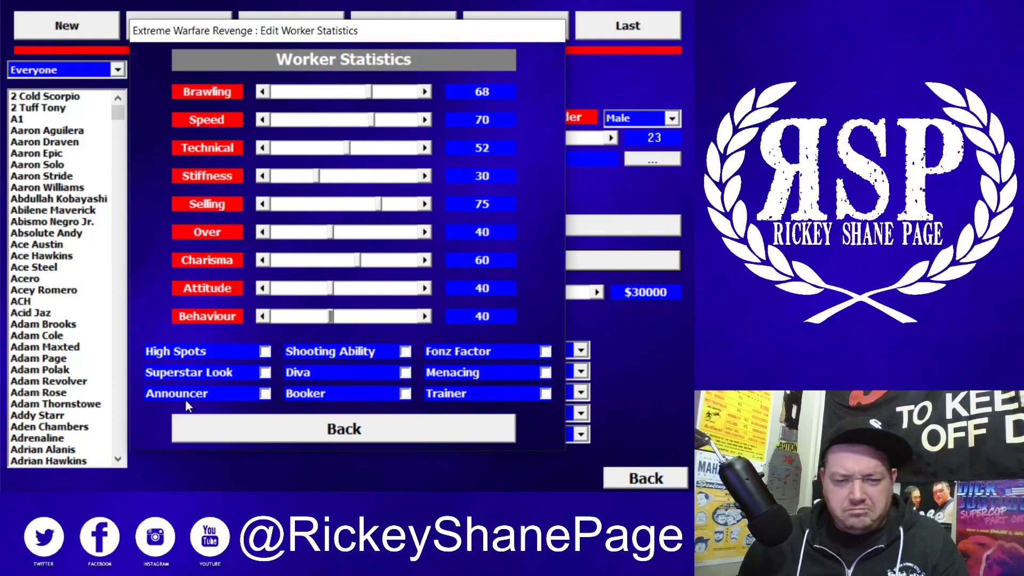
pyautogui.click(265, 351)
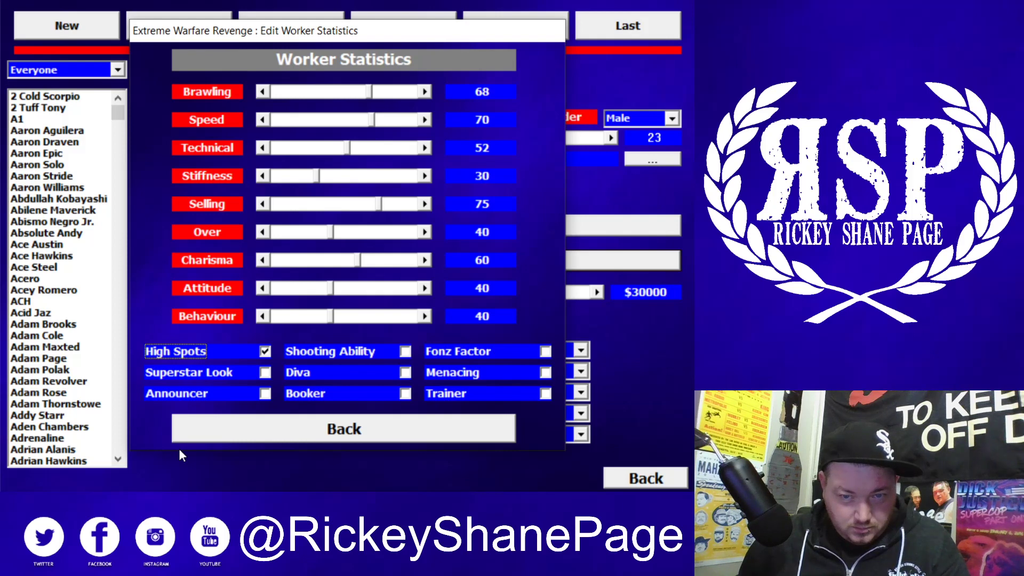
pyautogui.click(329, 428)
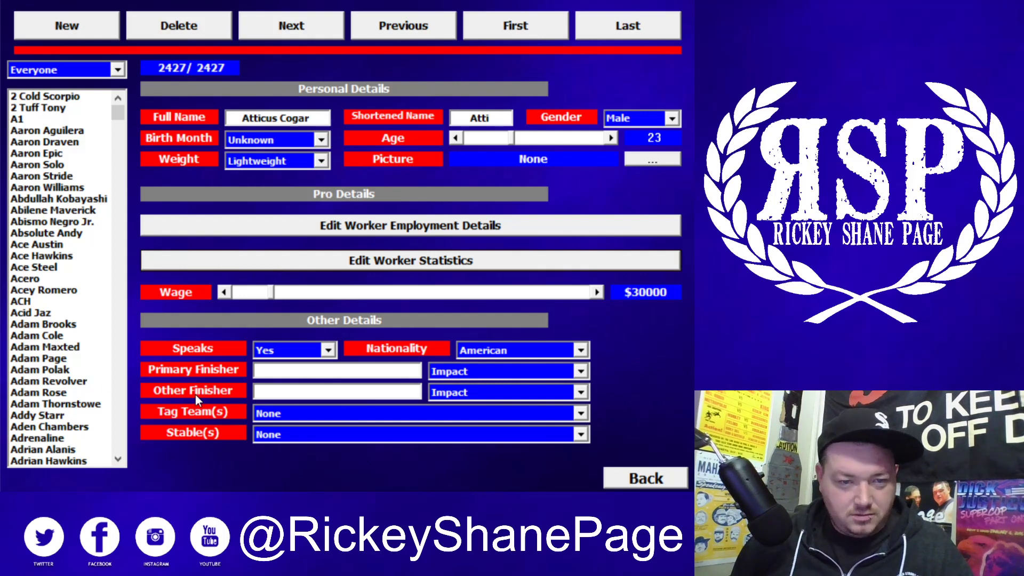
# Enter Headlock Driver as the worker's primary finisher
pyautogui.click(303, 370)
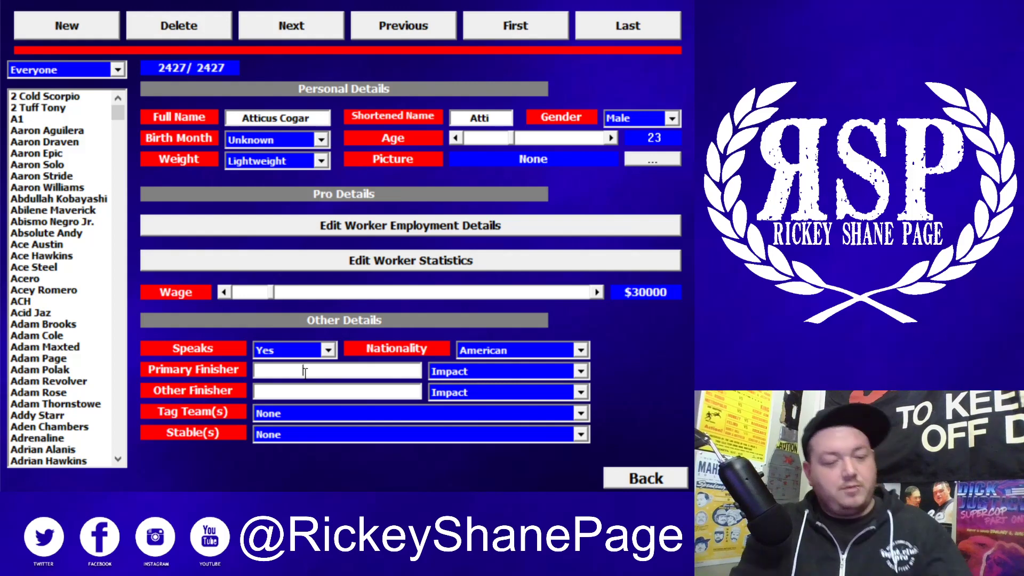
pyautogui.write('Headlock')
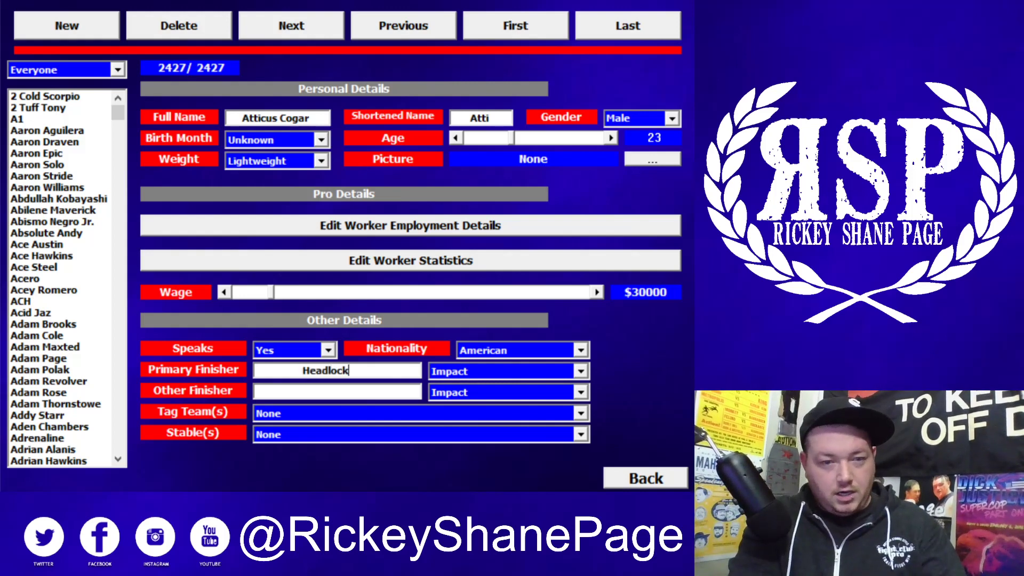
pyautogui.write(' Drive')
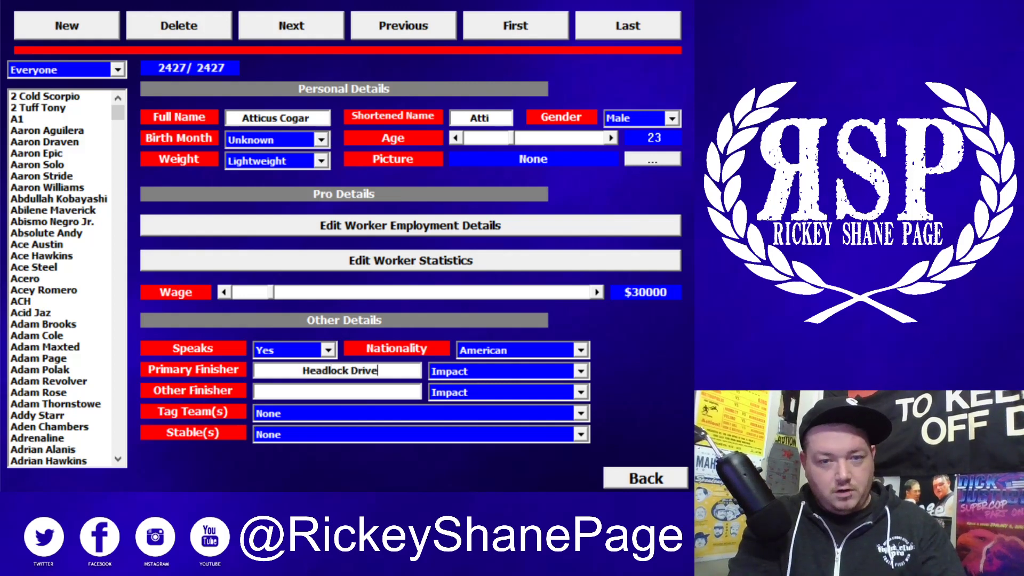
pyautogui.write('r')
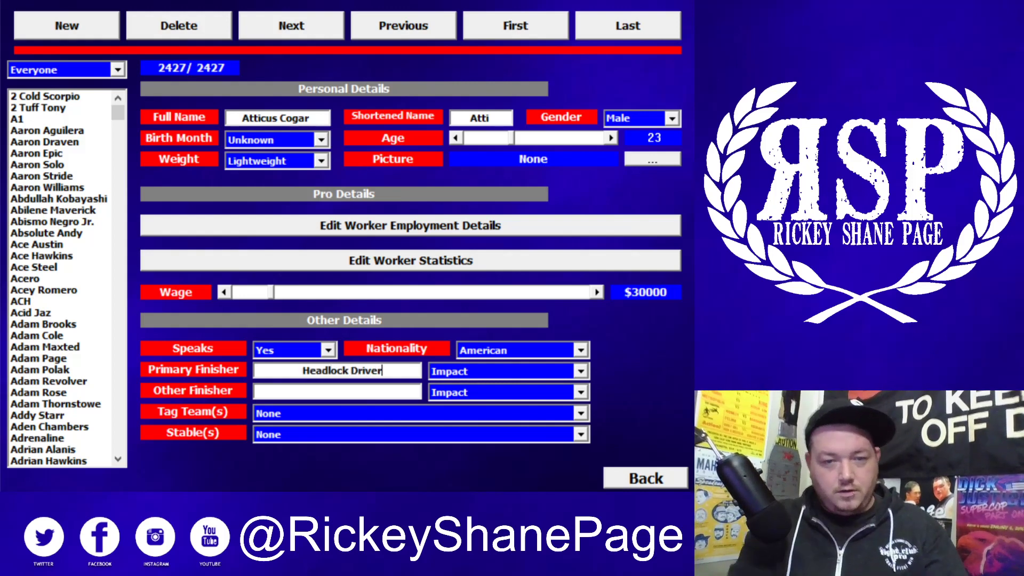
# Enter Double Stomp as the worker's other finisher and set its type to Top Rope
pyautogui.click(316, 391)
pyautogui.write('Moon')
pyautogui.press('BackSpace')
pyautogui.press('BackSpace')
pyautogui.press('BackSpace')
pyautogui.press('BackSpace')
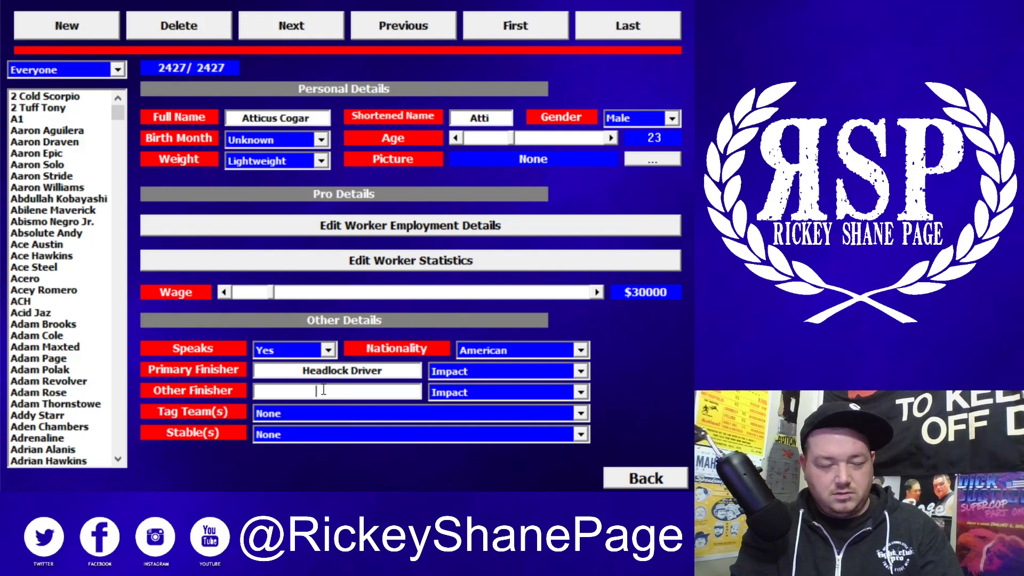
pyautogui.write('DOu')
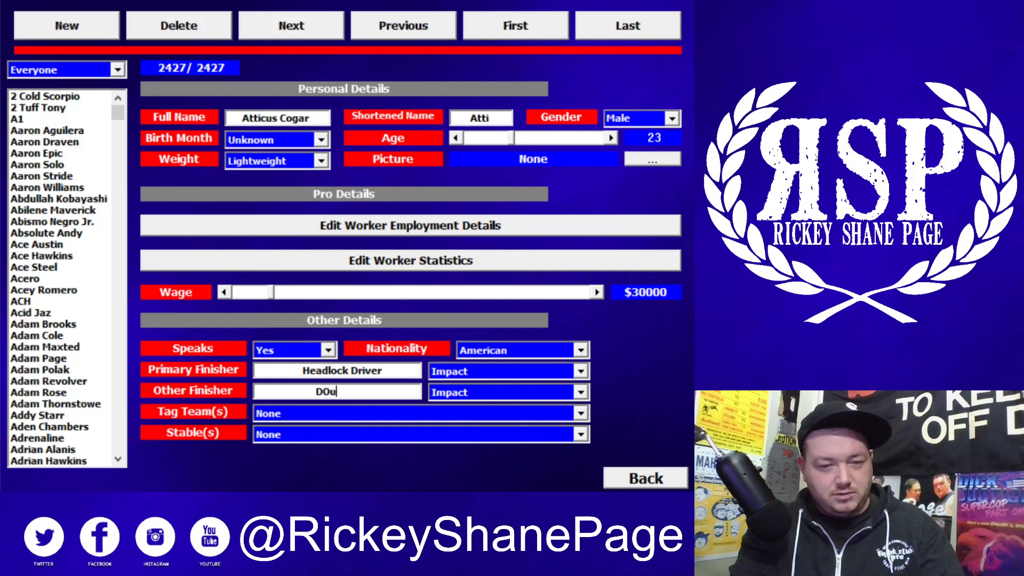
pyautogui.press('BackSpace')
pyautogui.press('BackSpace')
pyautogui.write('ouble Stomp')
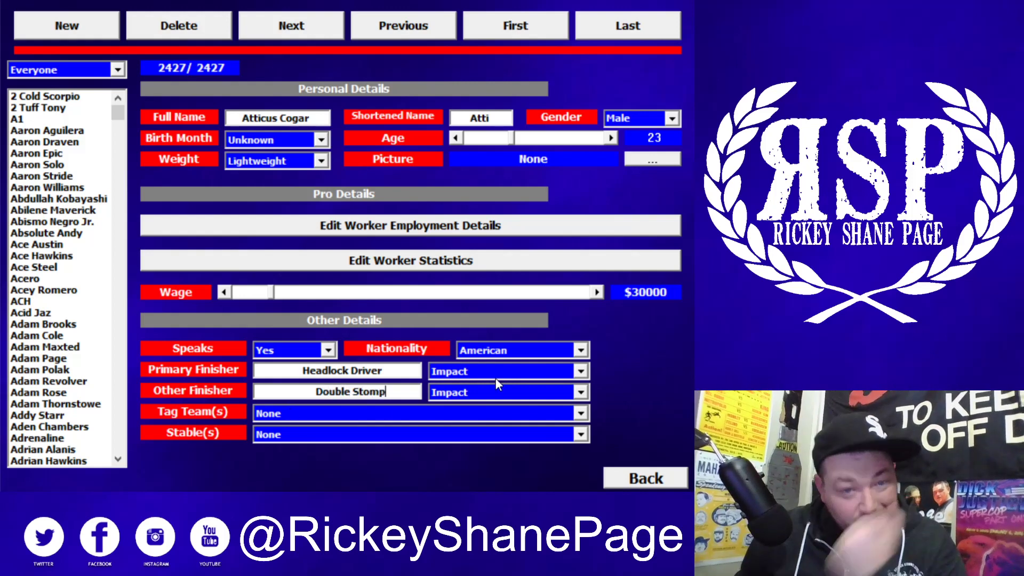
pyautogui.click(475, 392)
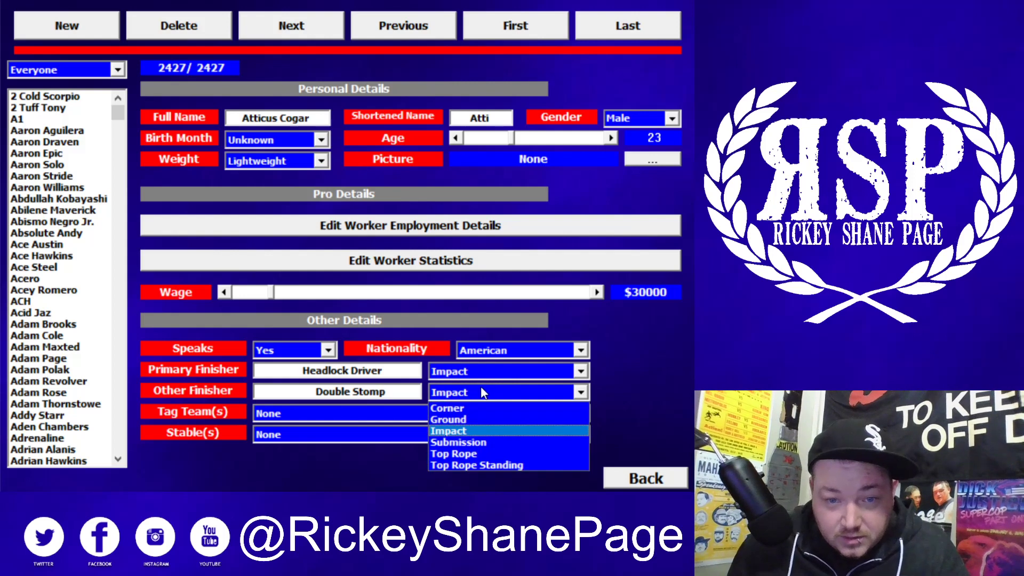
pyautogui.click(476, 454)
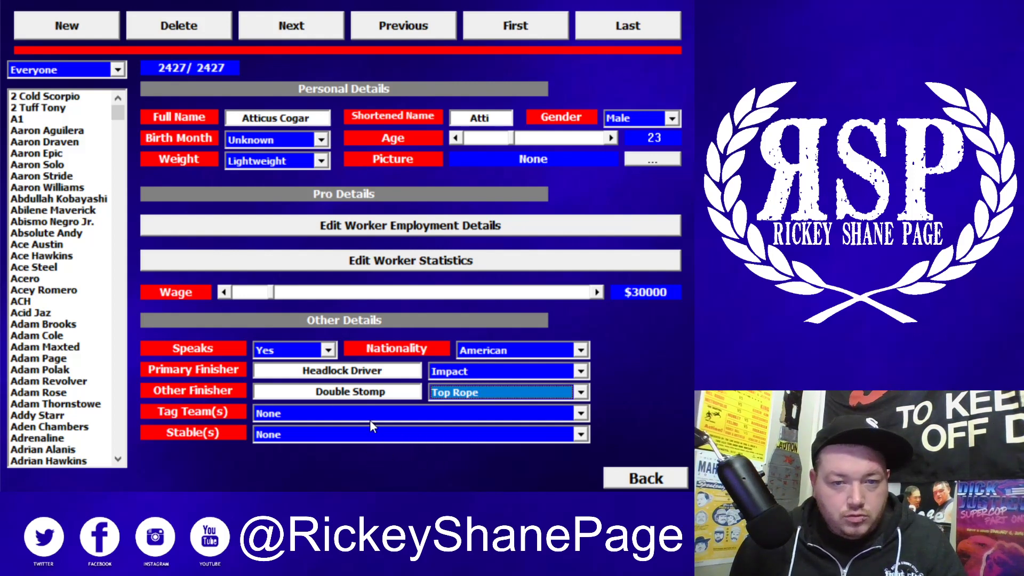
pyautogui.click(628, 476)
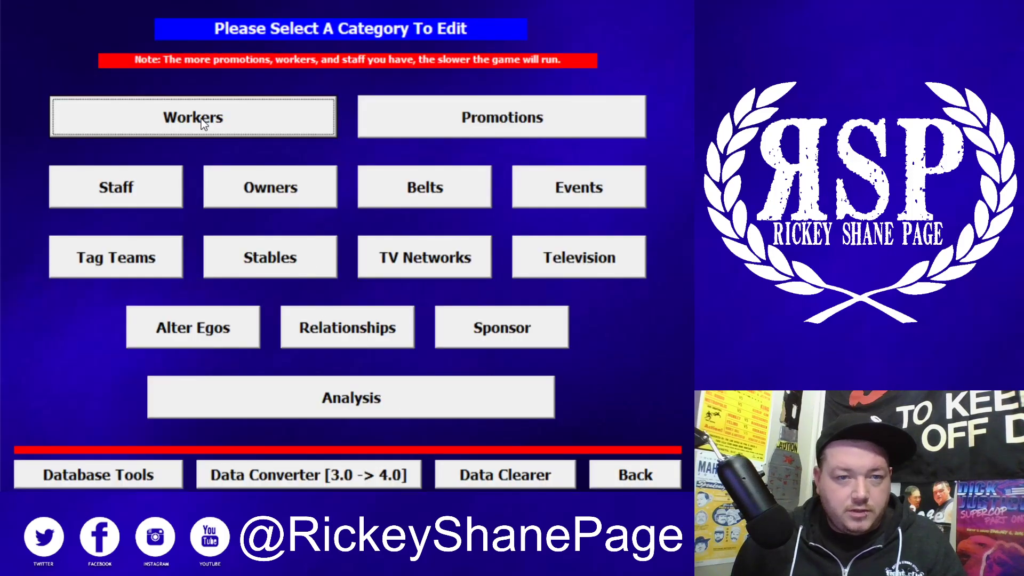
pyautogui.click(201, 118)
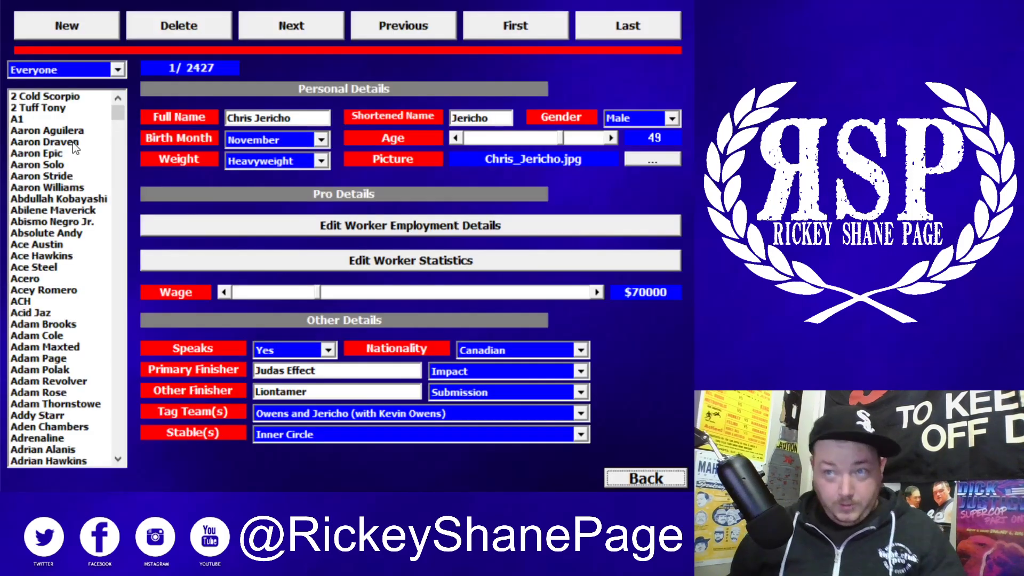
pyautogui.click(39, 158)
pyautogui.press('t')
pyautogui.press('t')
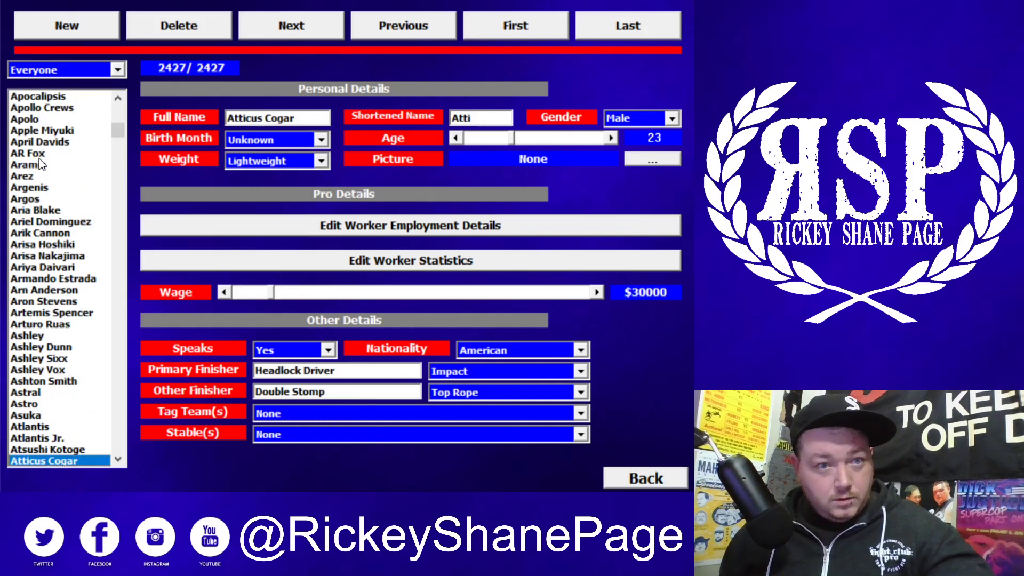
pyautogui.scroll(4, 19, 123)
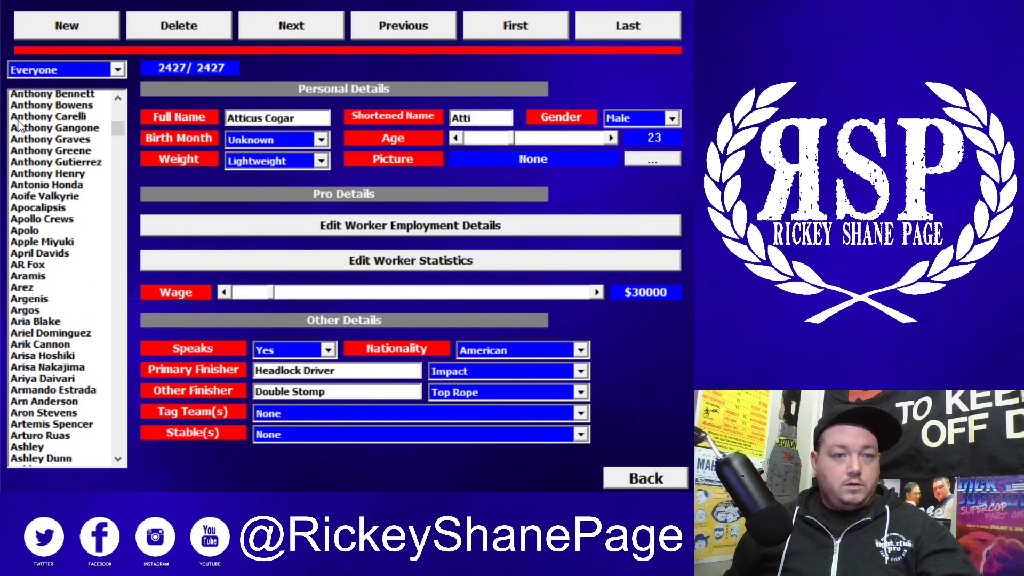
# Create a new worker with the full name Eddy Only
pyautogui.click(66, 30)
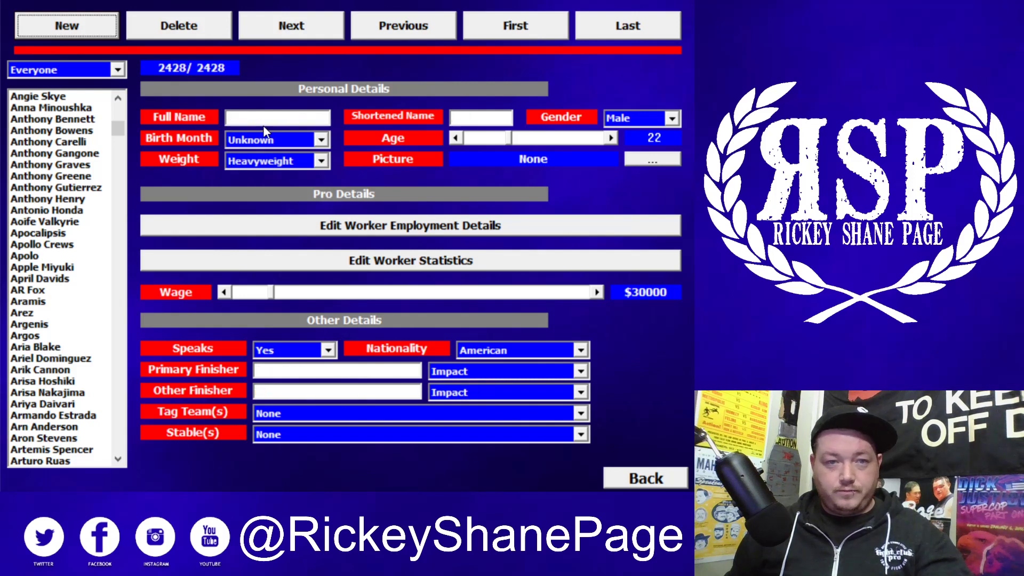
pyautogui.write('E')
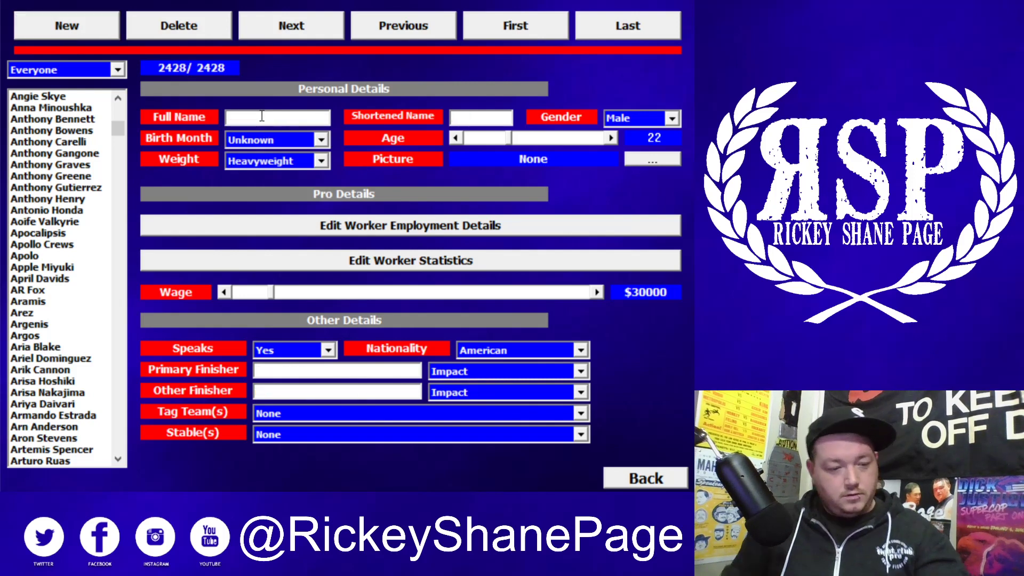
pyautogui.write('ddy On;y')
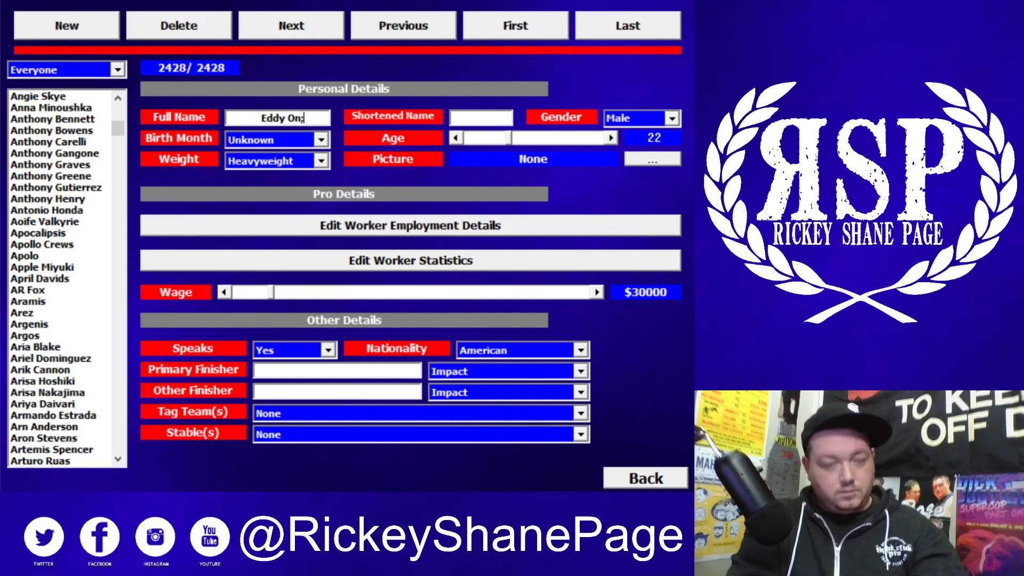
pyautogui.press('BackSpace')
pyautogui.press('BackSpace')
pyautogui.write('ly')
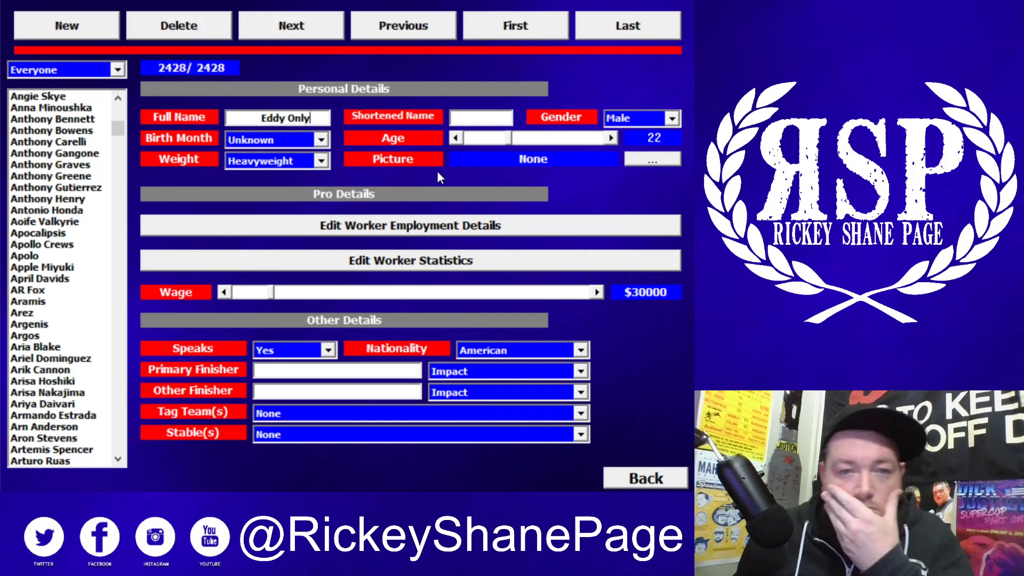
# Set the new worker's age to 26 and weight class to Lightweight
pyautogui.click(481, 120)
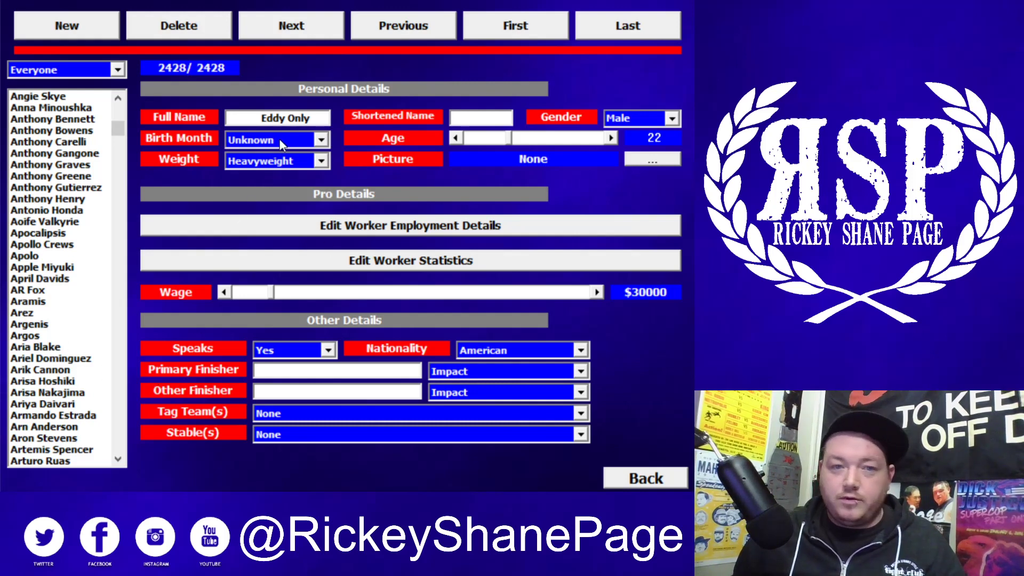
pyautogui.tripleClick(613, 138)
pyautogui.click(613, 139)
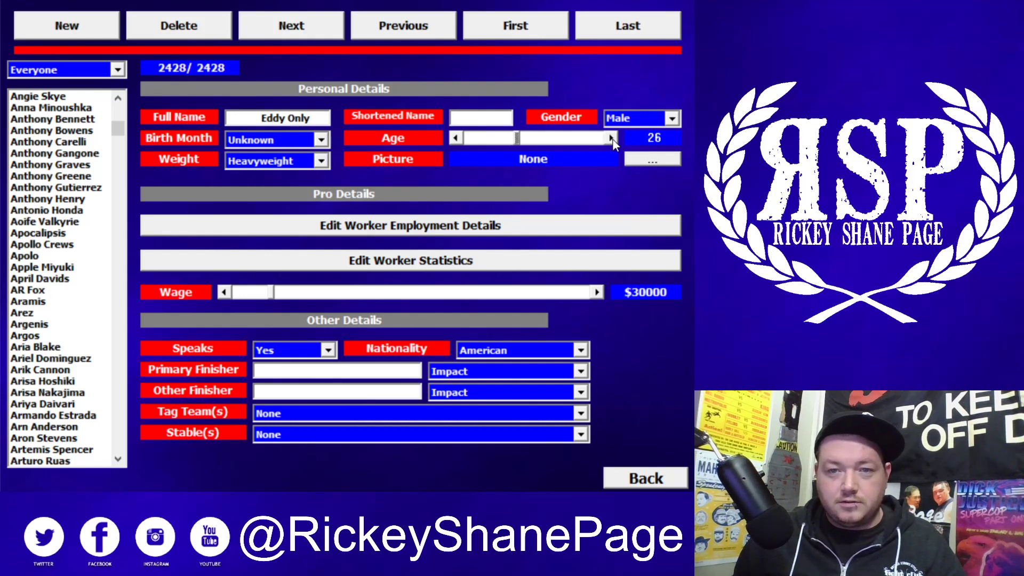
pyautogui.click(320, 165)
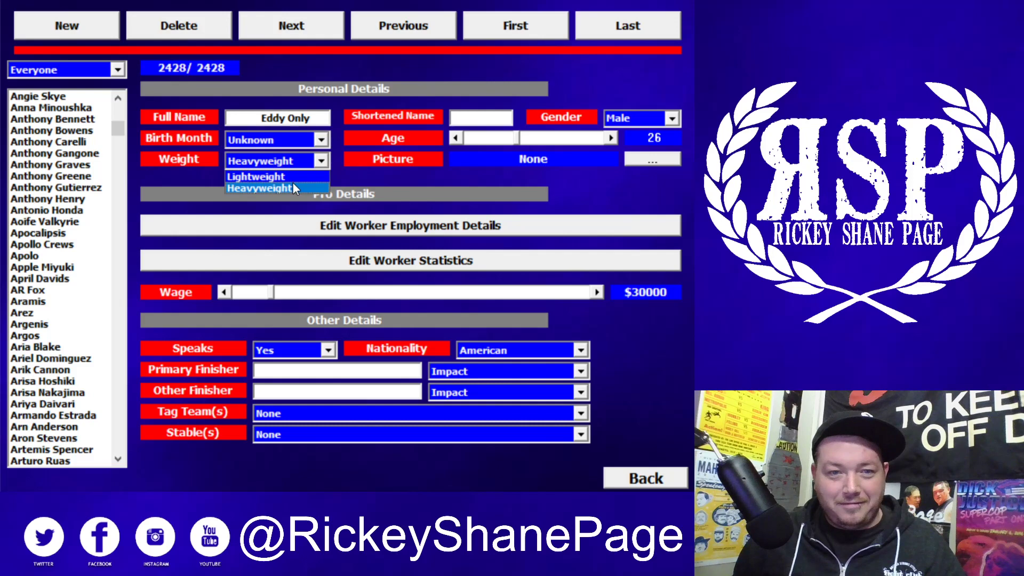
pyautogui.click(282, 177)
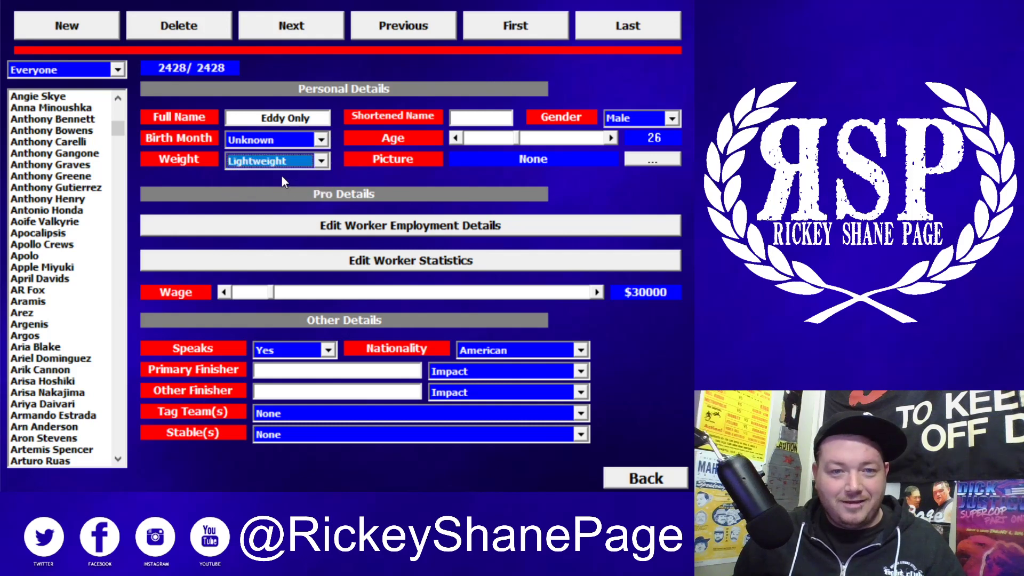
# Open the new worker's employment details and set the contract type to Open
pyautogui.click(385, 233)
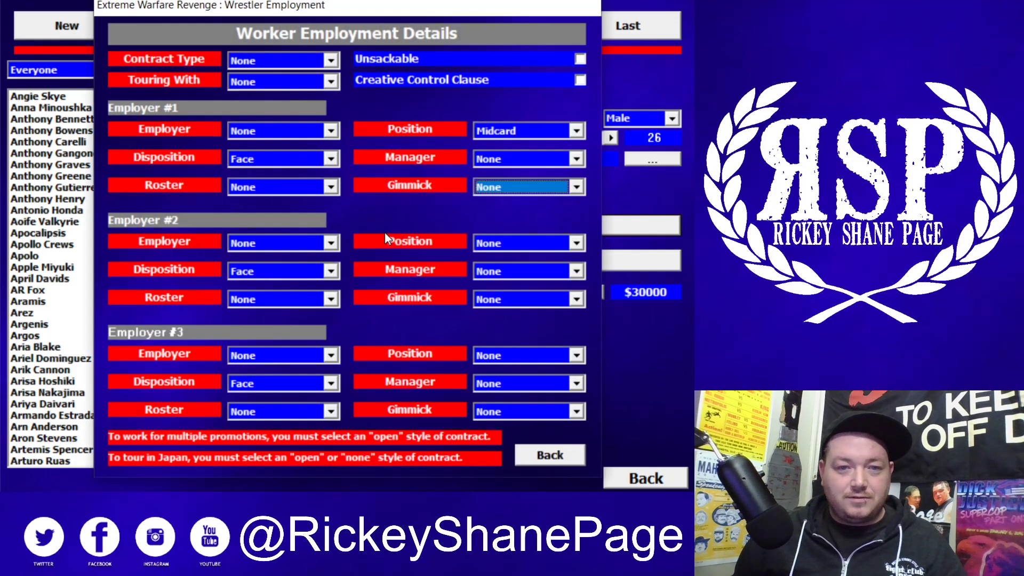
pyautogui.click(262, 62)
pyautogui.click(260, 96)
pyautogui.click(276, 60)
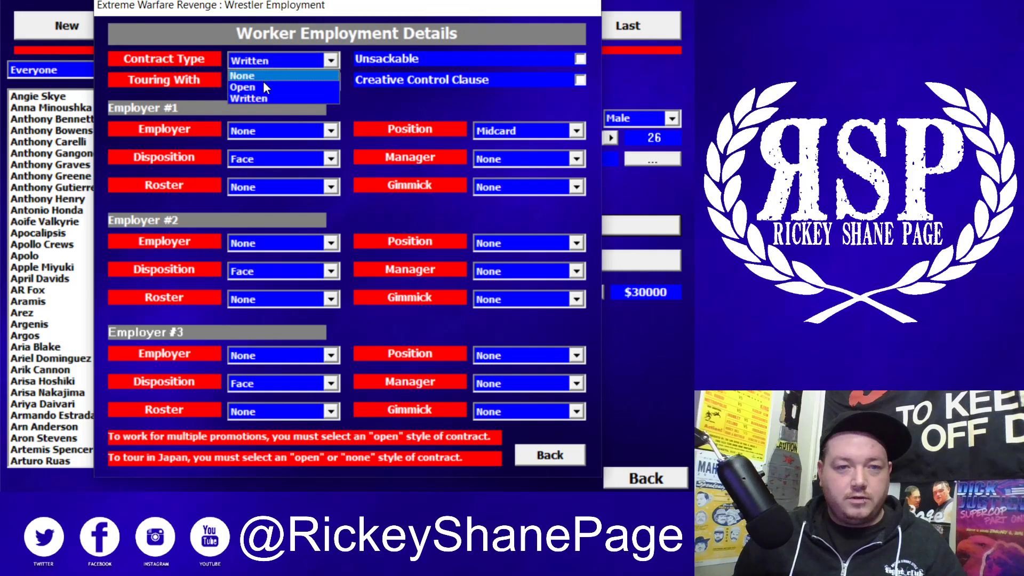
pyautogui.click(262, 85)
# Set Employer #1 to GCW with a Heel disposition and close the employment details
pyautogui.click(241, 128)
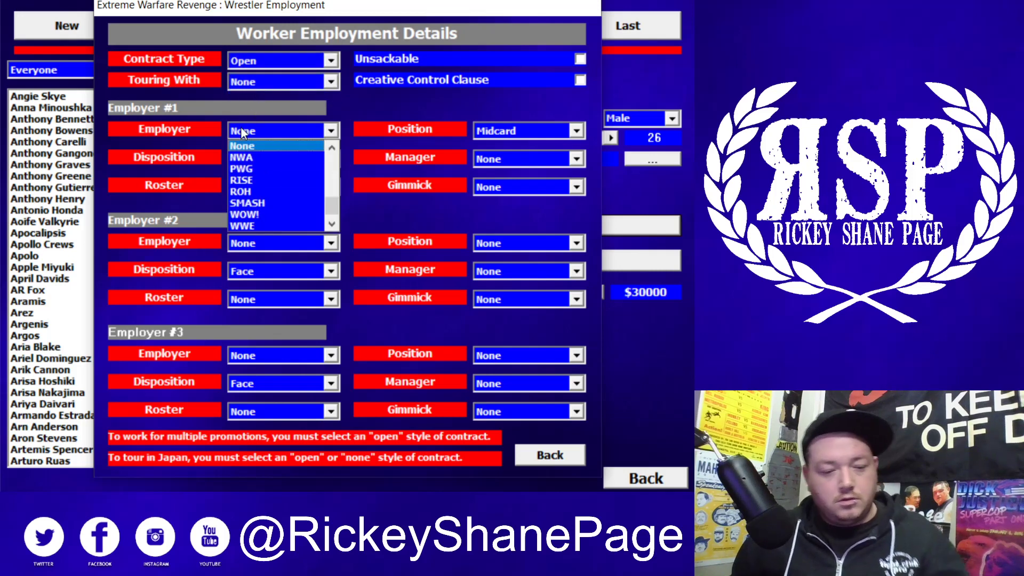
pyautogui.press('g')
pyautogui.click(247, 143)
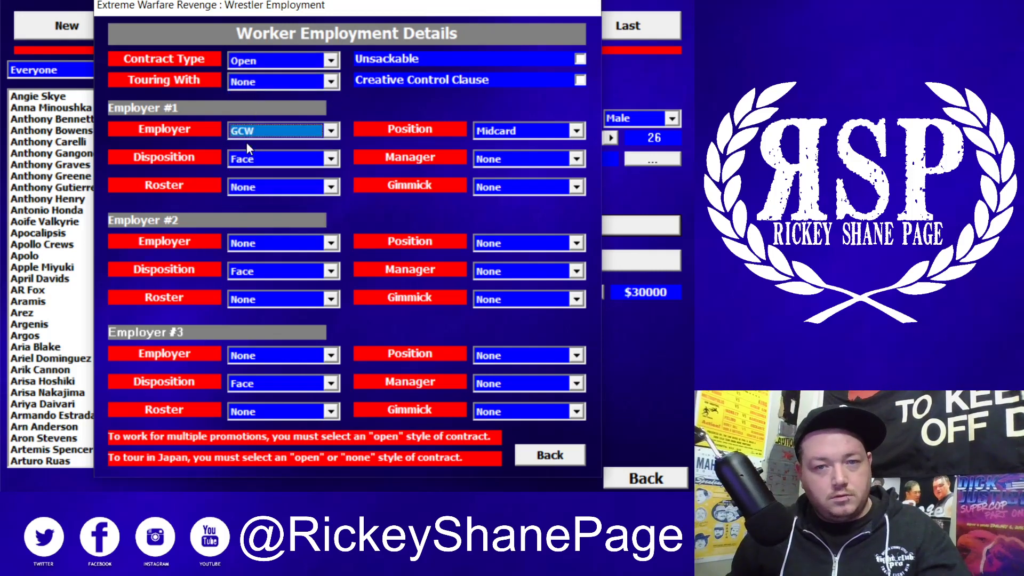
pyautogui.click(293, 161)
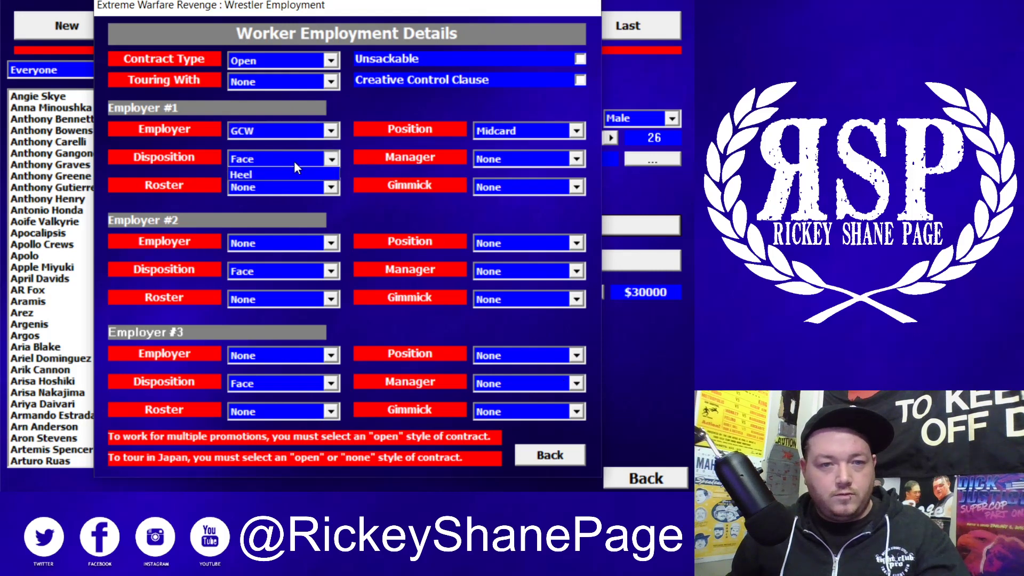
pyautogui.click(258, 197)
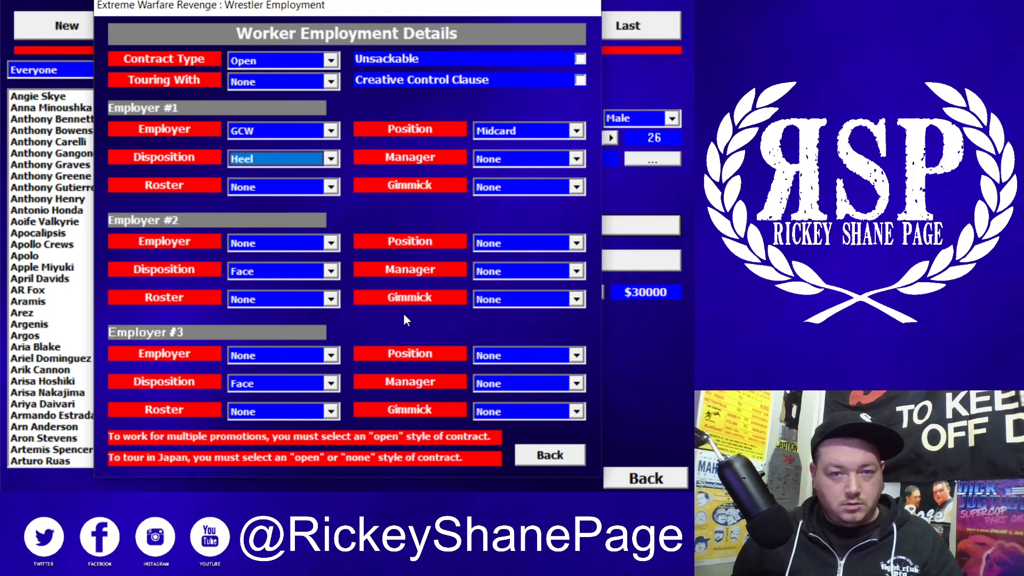
pyautogui.click(539, 456)
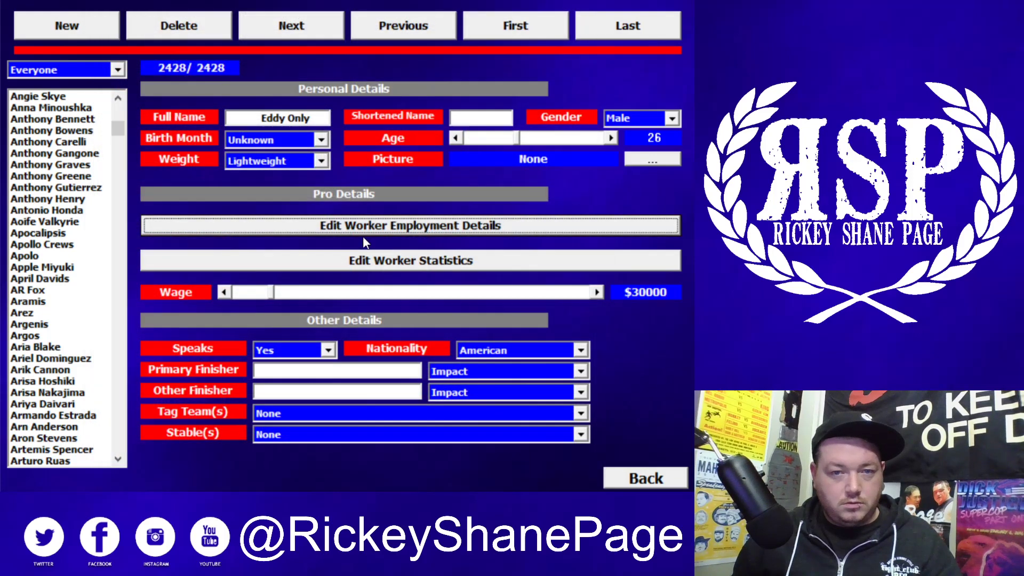
# Open the new worker's statistics and set Brawling to 68 and Speed to 40
pyautogui.click(359, 261)
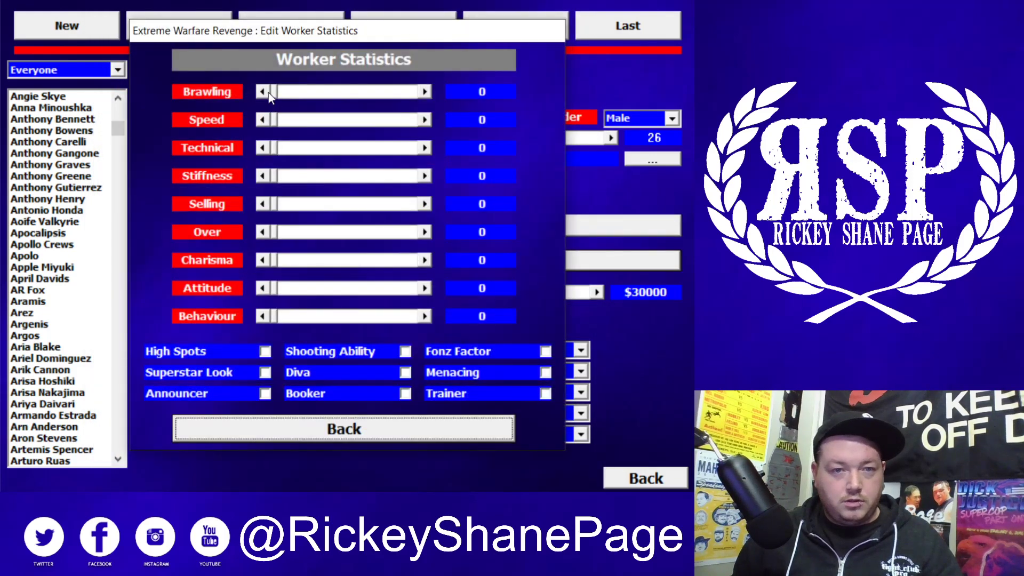
pyautogui.moveTo(271, 93); pyautogui.dragTo(369, 93)
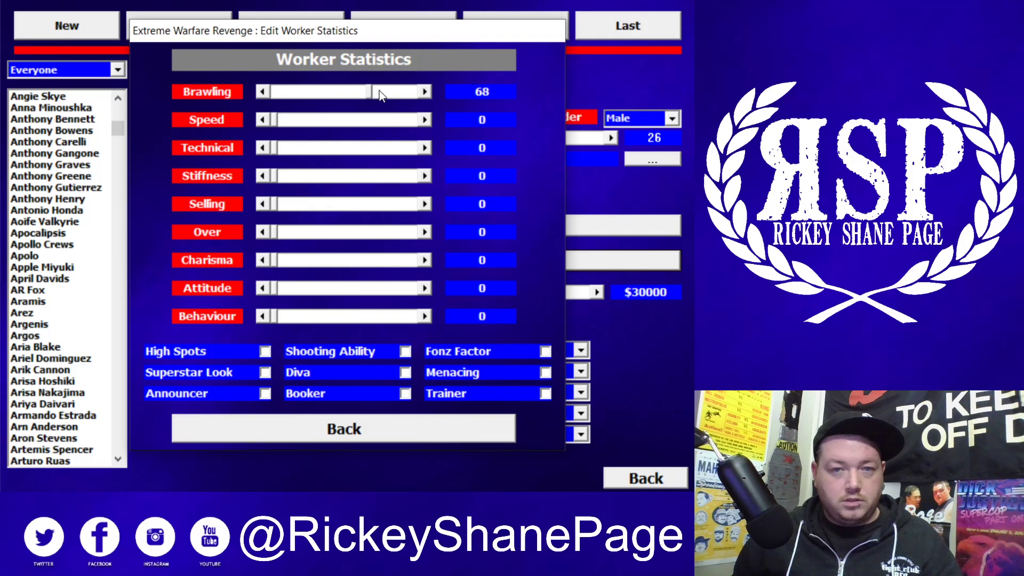
pyautogui.moveTo(318, 127); pyautogui.dragTo(318, 126)
pyautogui.click(429, 124)
pyautogui.click(429, 123)
pyautogui.click(428, 123)
pyautogui.click(429, 124)
pyautogui.click(429, 123)
pyautogui.click(429, 123)
pyautogui.click(429, 123)
# Set the worker's Technical rating to 40, Stiffness to 26 and Selling to 65
pyautogui.moveTo(279, 146); pyautogui.dragTo(332, 151)
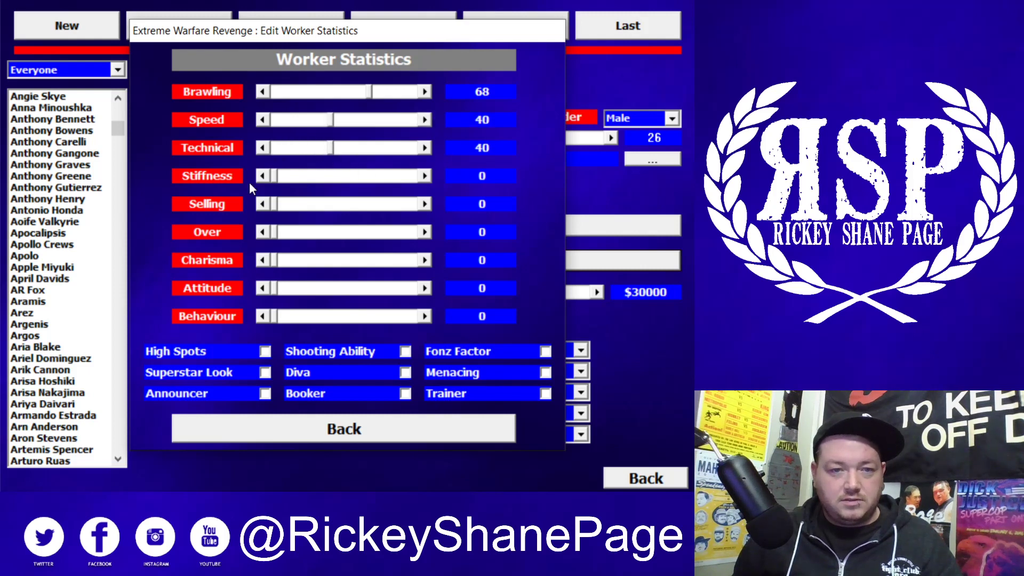
pyautogui.moveTo(273, 183); pyautogui.dragTo(309, 181)
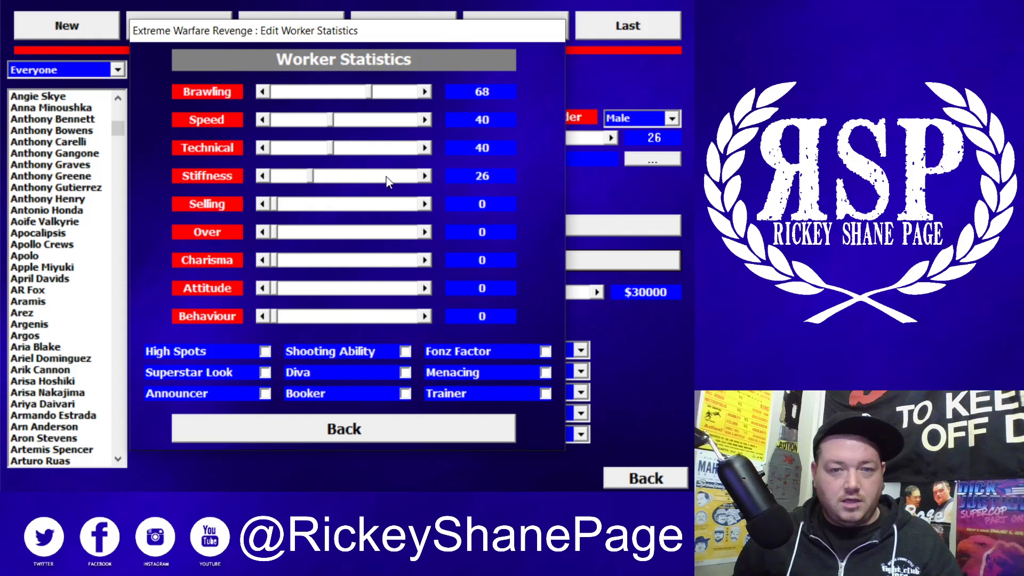
pyautogui.moveTo(273, 203); pyautogui.dragTo(363, 207)
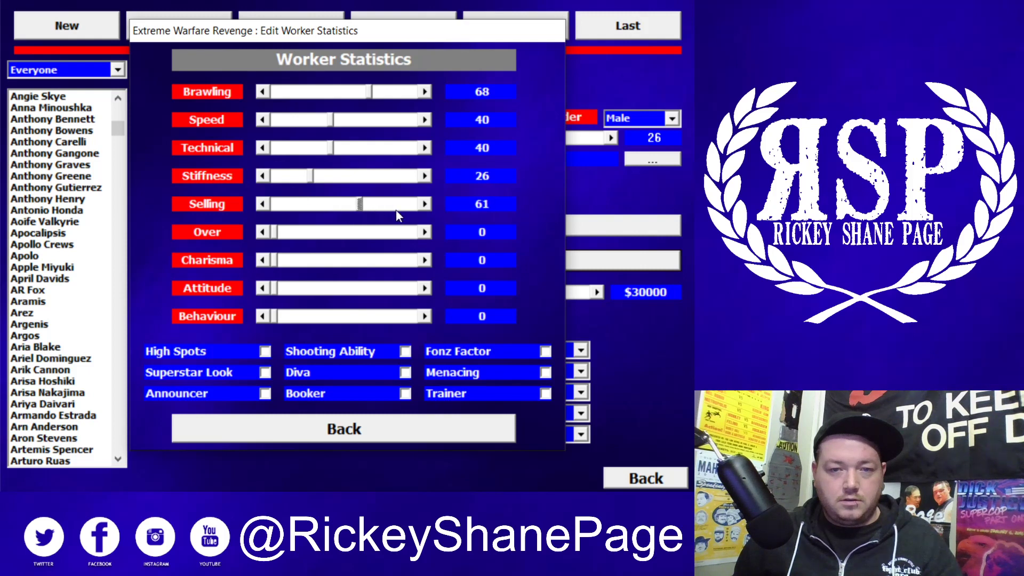
pyautogui.click(425, 204)
pyautogui.click(425, 204)
pyautogui.click(425, 204)
pyautogui.click(425, 204)
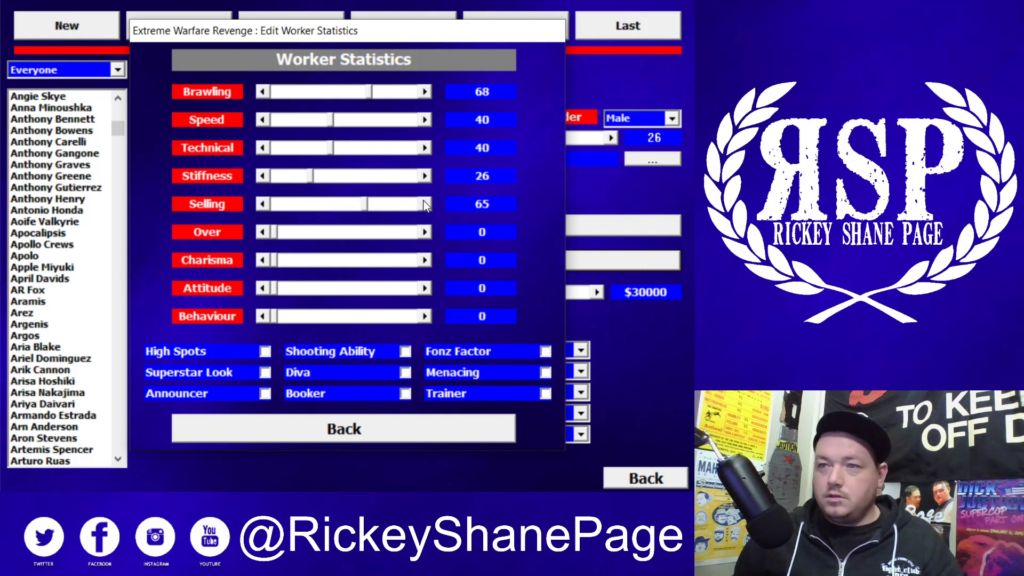
# Set the worker's Over rating to 40
pyautogui.moveTo(273, 232); pyautogui.dragTo(324, 235)
pyautogui.click(425, 232)
pyautogui.click(425, 232)
pyautogui.click(425, 233)
pyautogui.click(425, 233)
pyautogui.click(425, 232)
pyautogui.click(426, 233)
# Set the worker's Charisma rating to 70
pyautogui.click(281, 261)
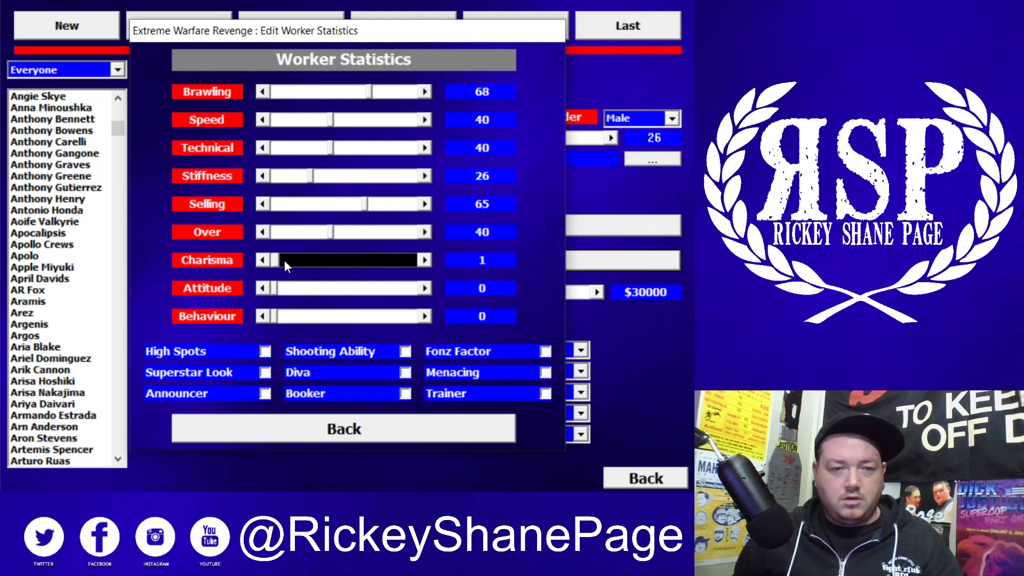
pyautogui.moveTo(280, 261); pyautogui.dragTo(376, 261)
pyautogui.click(261, 260)
pyautogui.click(261, 260)
pyautogui.click(262, 260)
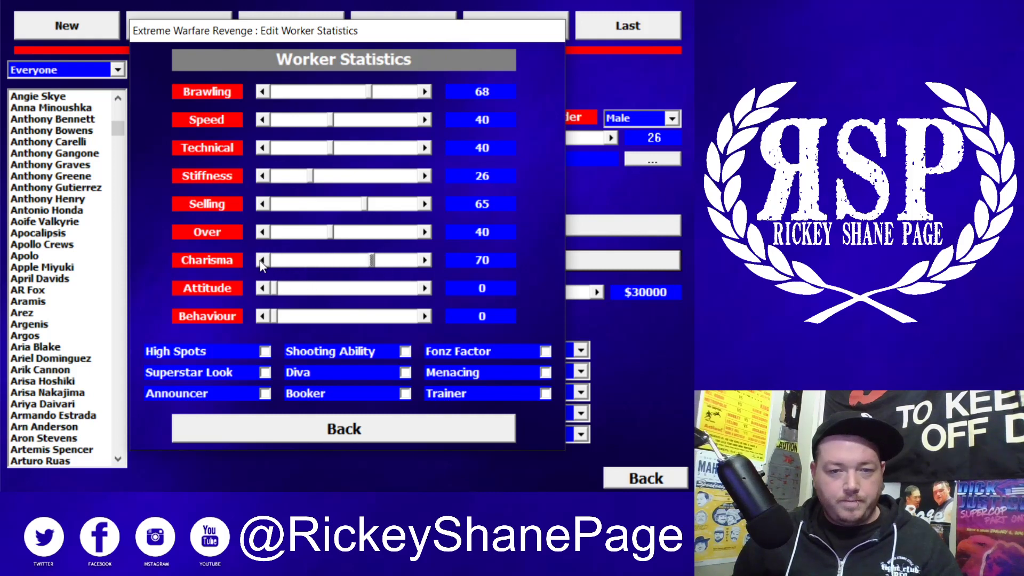
# Set Attitude and Behaviour to 40 each, enable the High Spots attribute, and close the worker statistics
pyautogui.moveTo(277, 293); pyautogui.dragTo(325, 293)
pyautogui.click(426, 288)
pyautogui.click(425, 289)
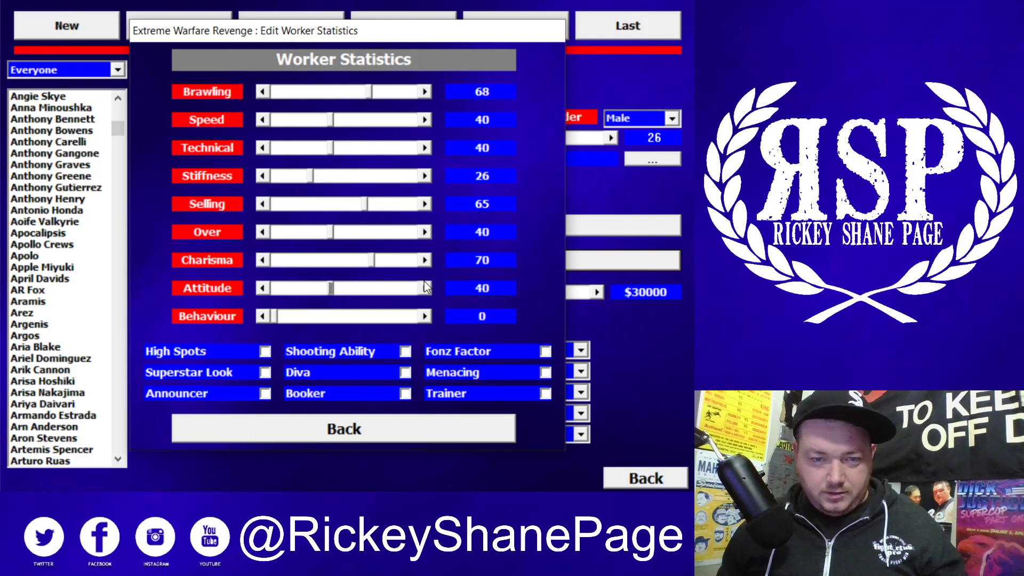
pyautogui.moveTo(276, 317); pyautogui.dragTo(329, 316)
pyautogui.click(425, 316)
pyautogui.click(424, 315)
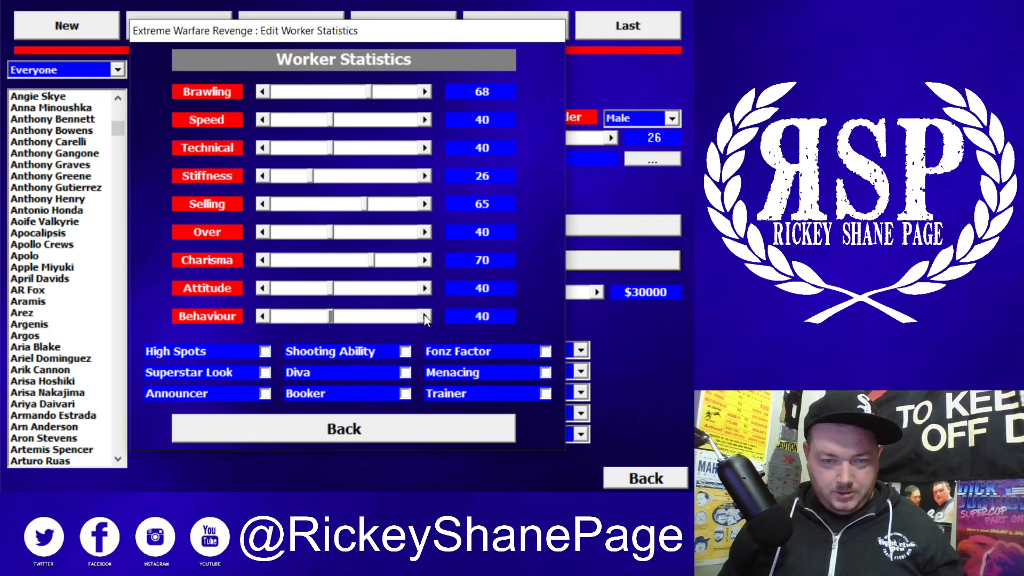
pyautogui.click(269, 353)
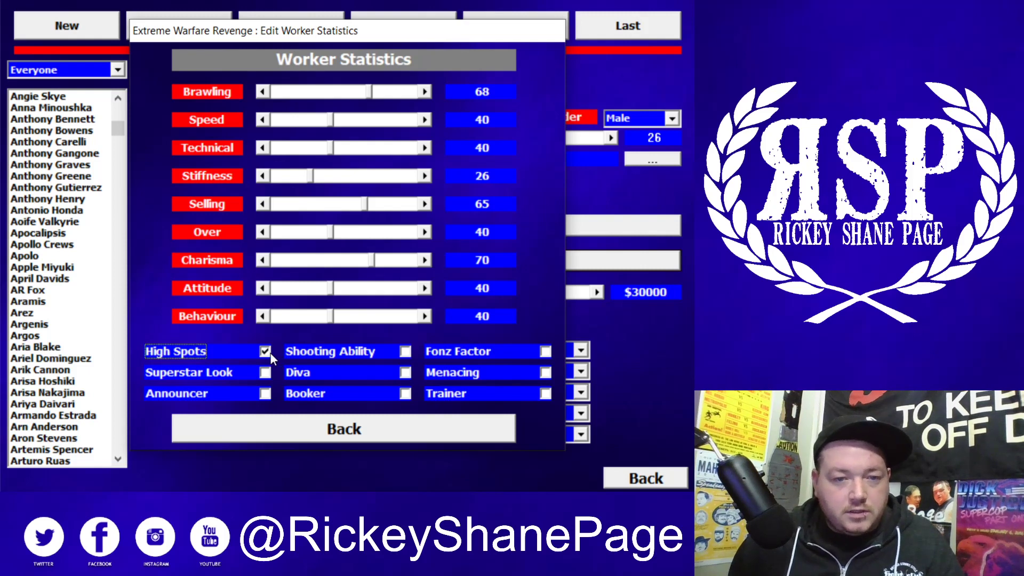
pyautogui.click(335, 431)
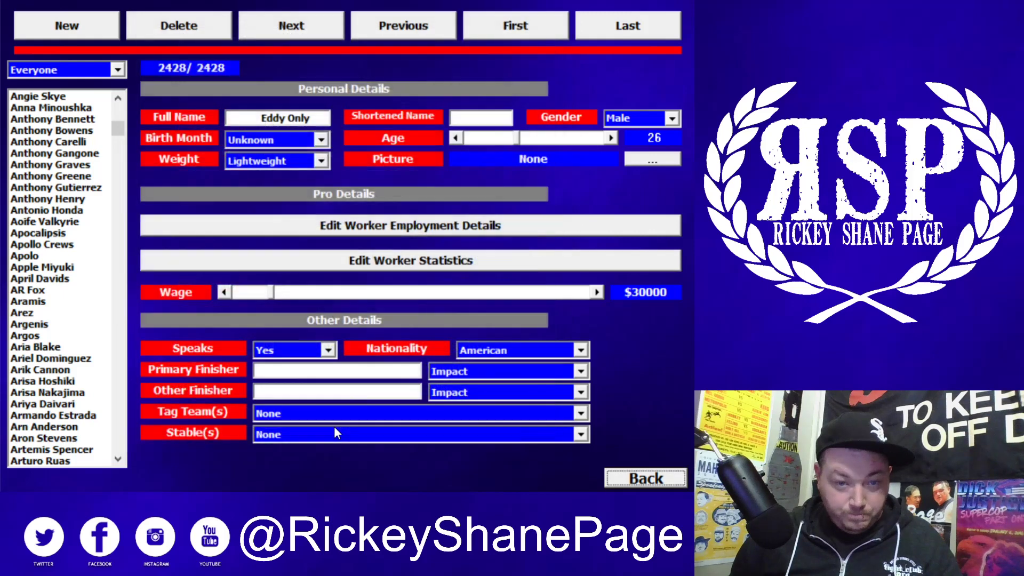
# Enter Piledriver as the worker's primary finisher
pyautogui.click(277, 369)
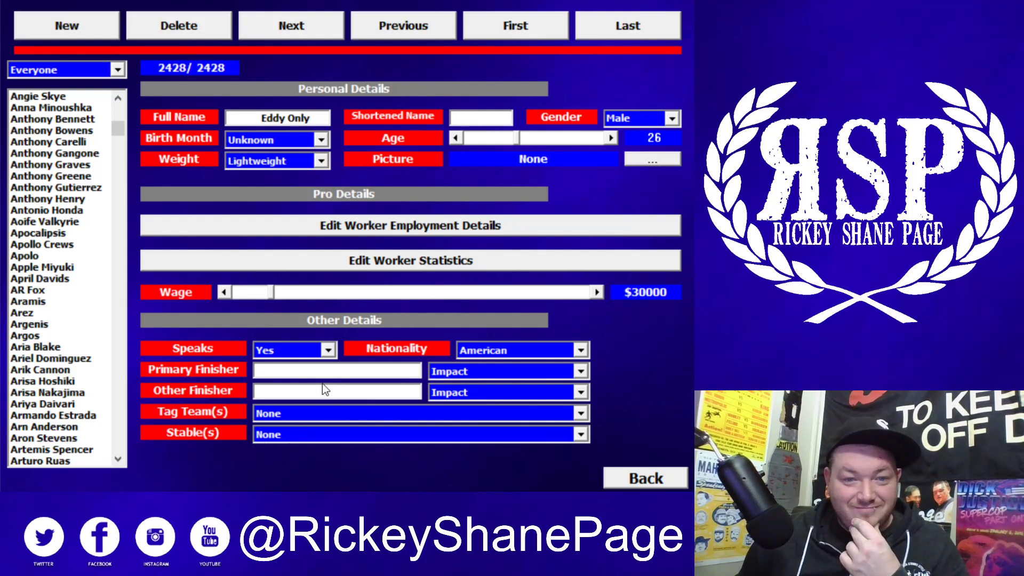
pyautogui.write('P')
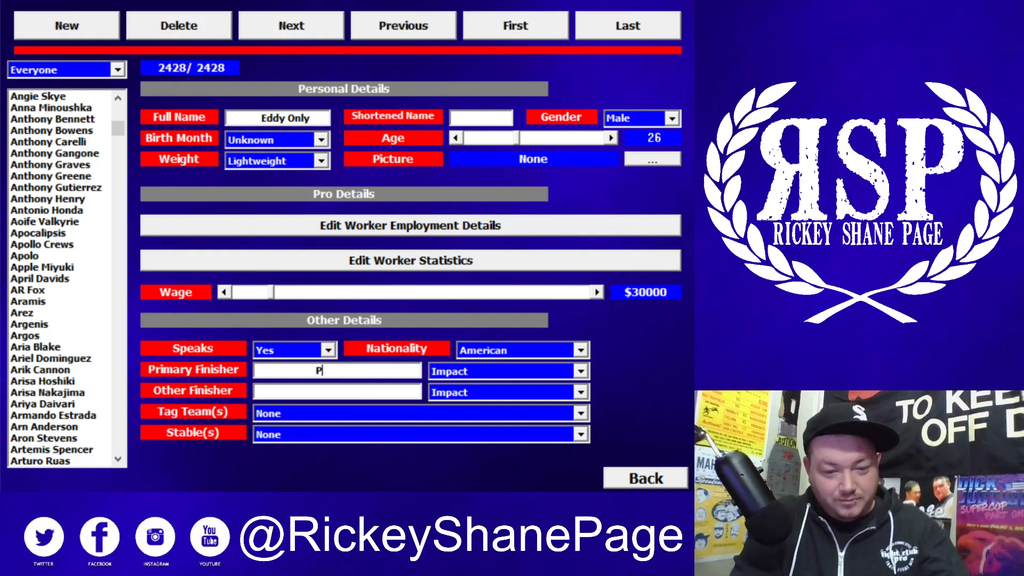
pyautogui.write('iledriver')
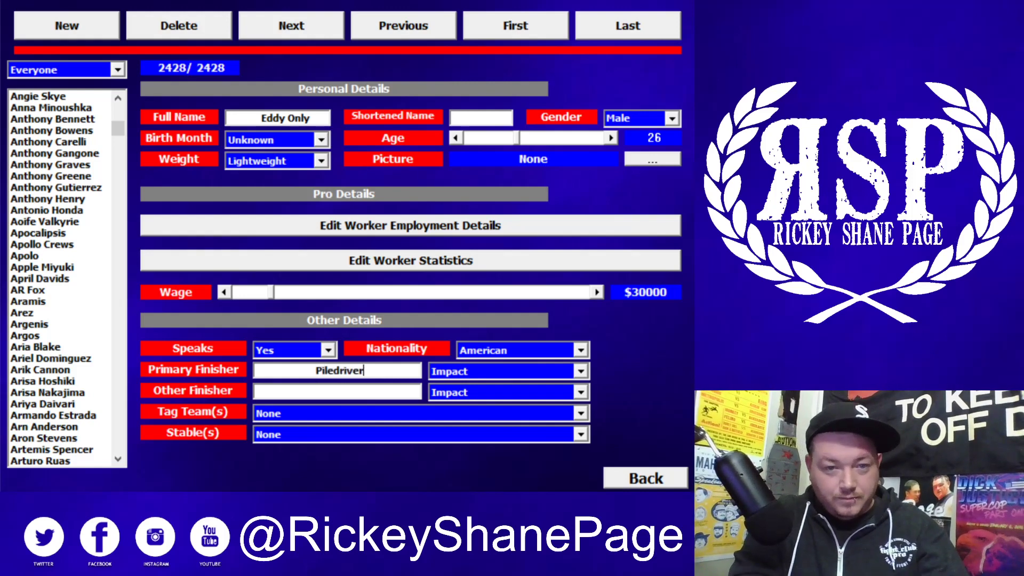
# Enter Swanton as the worker's other finisher and set its type to Top Rope
pyautogui.click(308, 392)
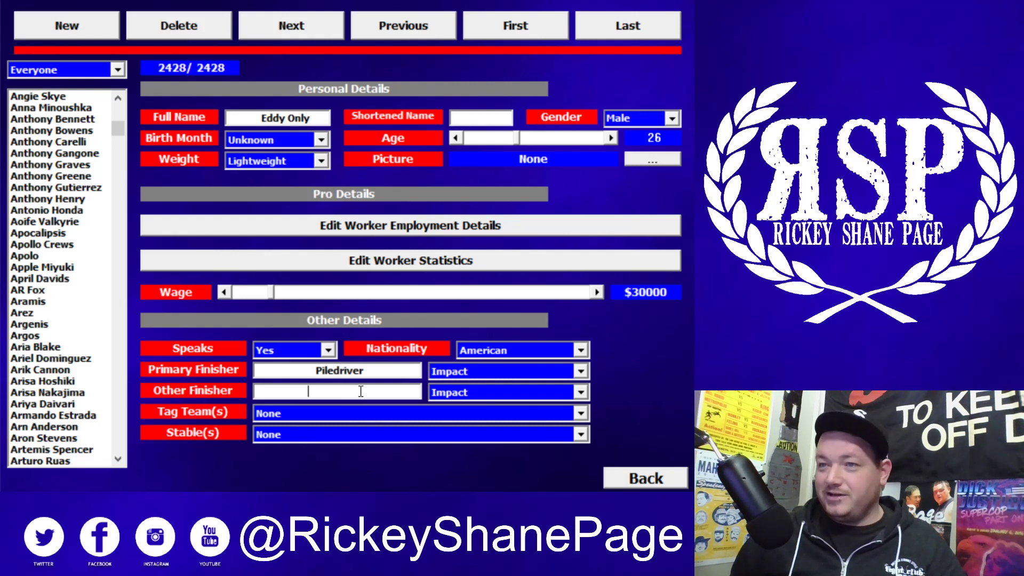
pyautogui.moveTo(370, 370); pyautogui.dragTo(302, 371)
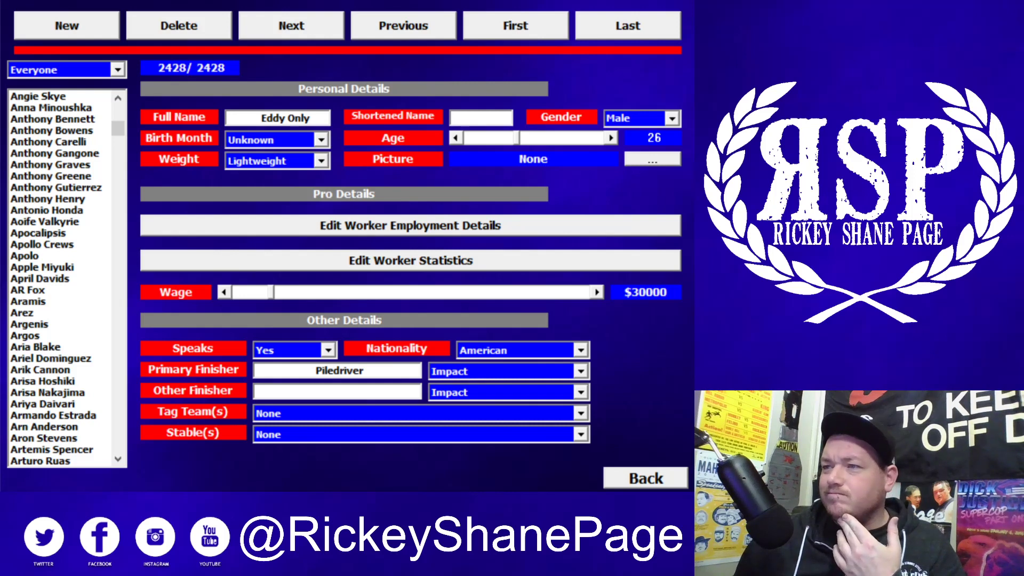
pyautogui.click(346, 389)
pyautogui.write('Swanton')
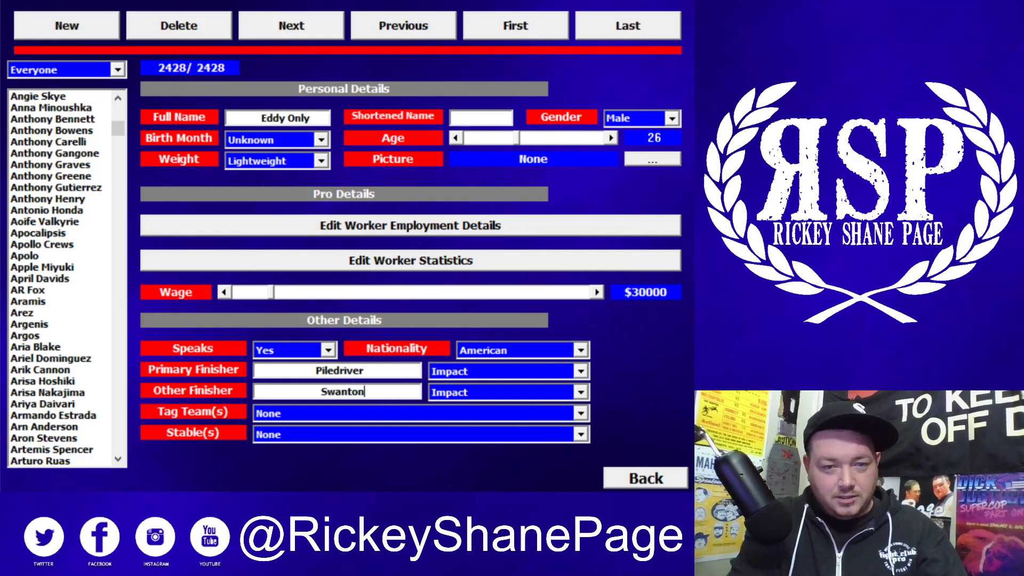
pyautogui.click(540, 392)
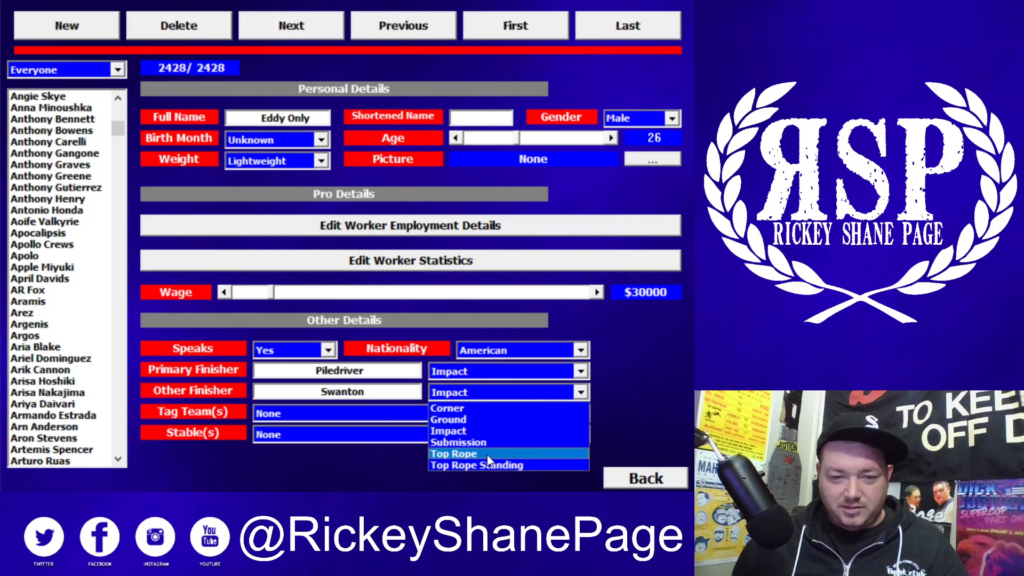
pyautogui.click(487, 455)
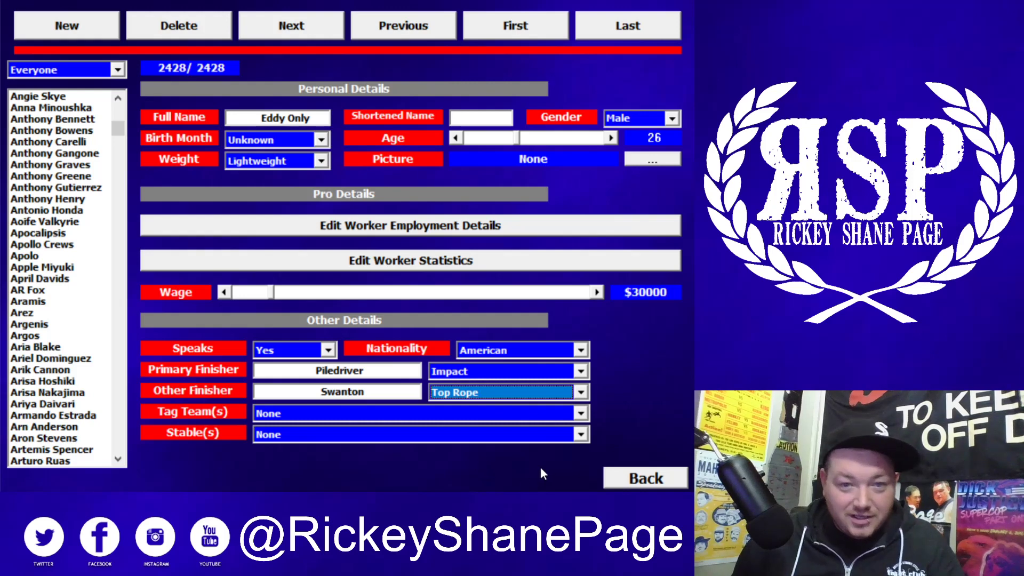
# Keep the worker's record, set the shortened name to Eddy, and return to the category selection
pyautogui.click(621, 483)
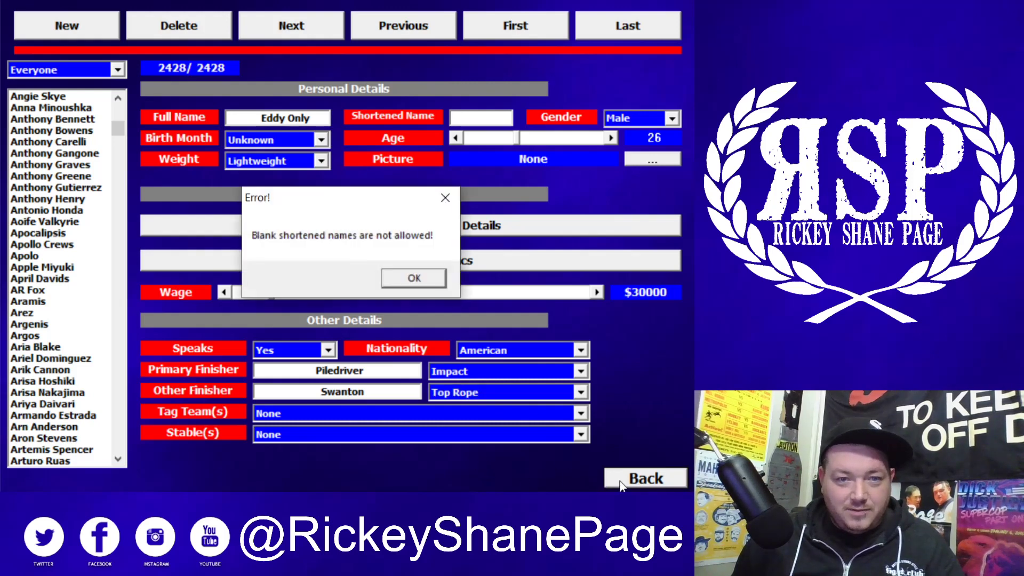
pyautogui.click(406, 278)
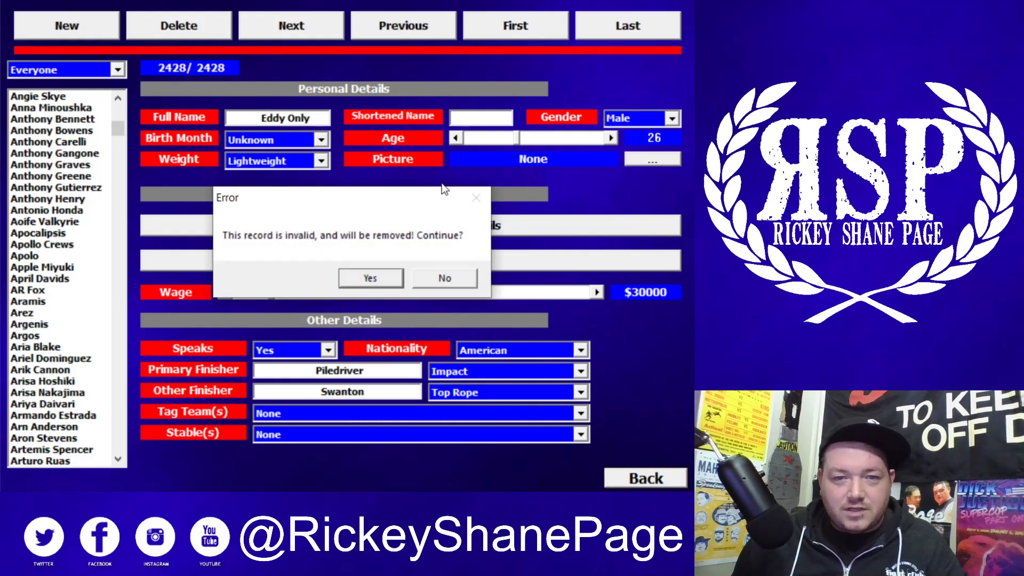
pyautogui.click(433, 287)
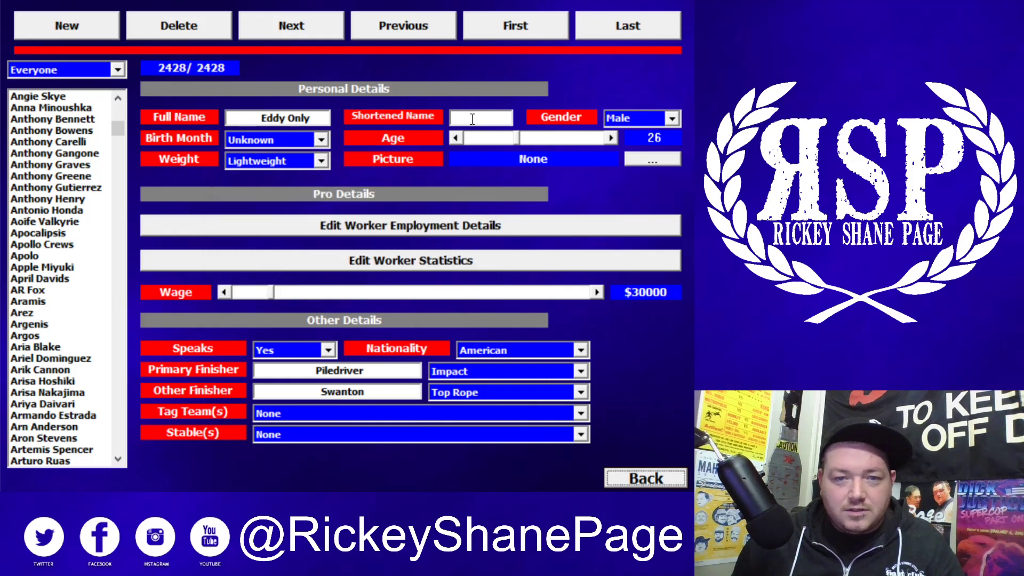
pyautogui.click(472, 119)
pyautogui.write('Eddy')
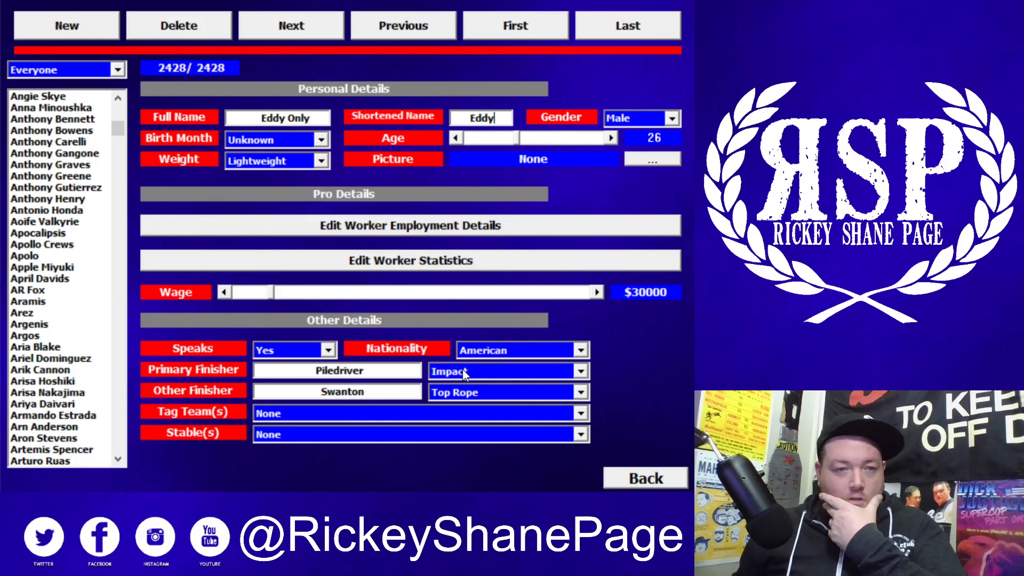
pyautogui.click(648, 477)
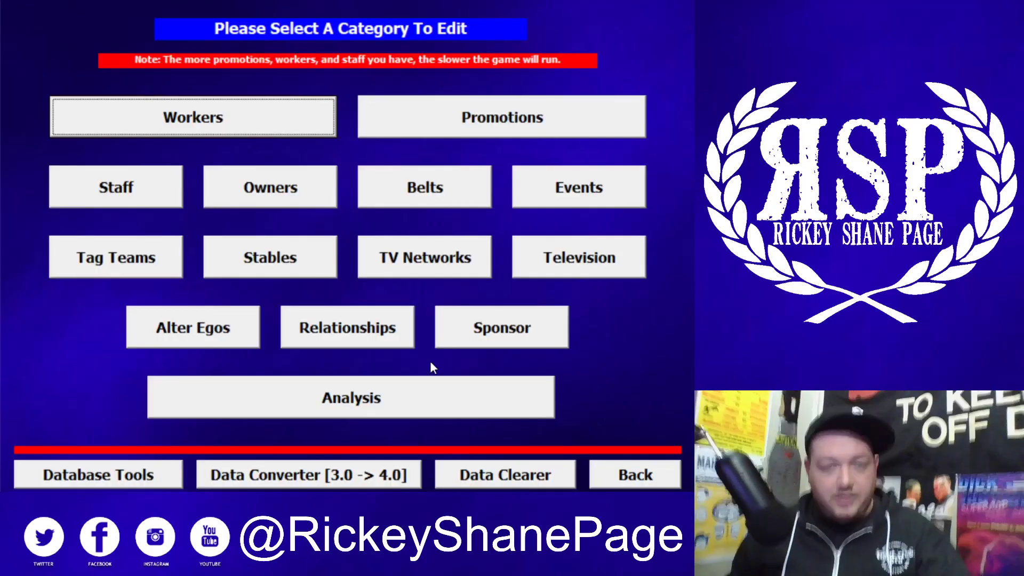
# Create a new stable and assign it to the Game Changer Wrestling federation
pyautogui.click(240, 258)
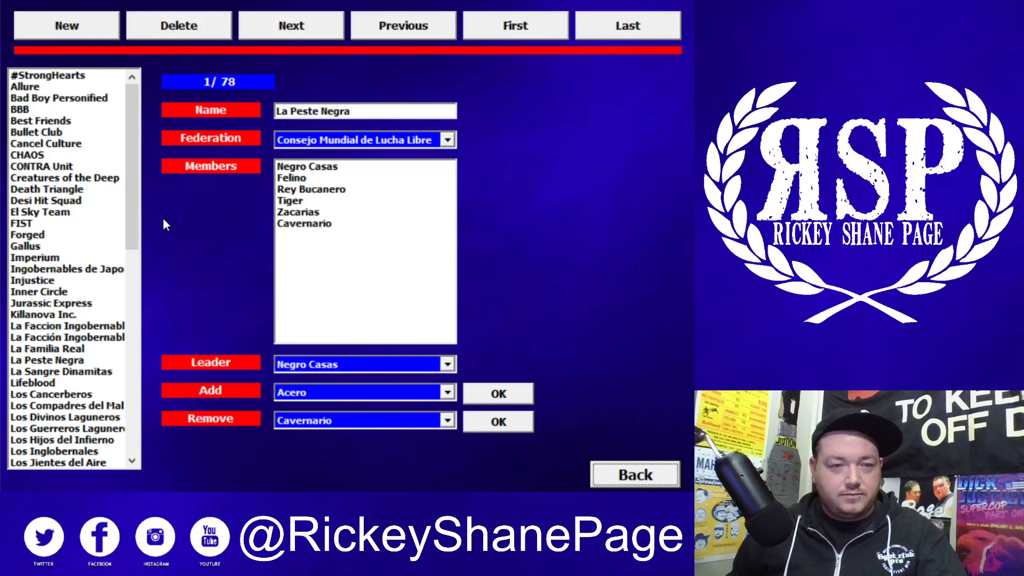
pyautogui.click(73, 35)
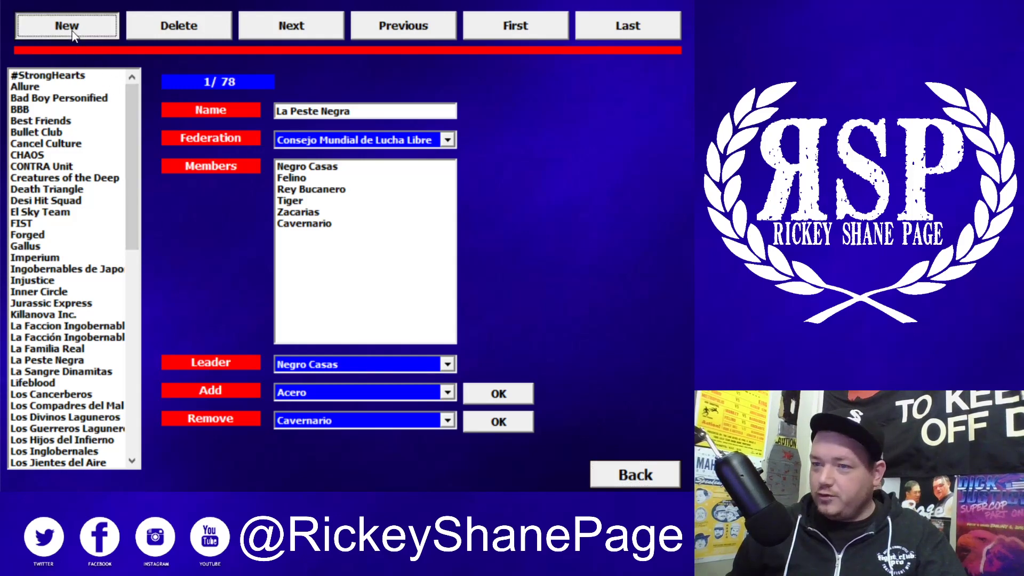
pyautogui.click(342, 141)
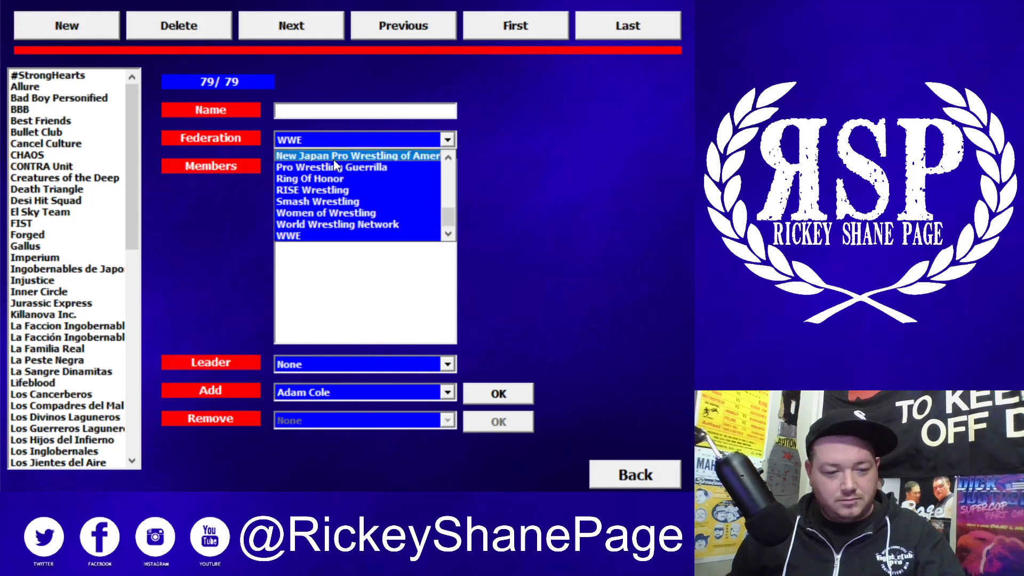
pyautogui.scroll(2, 334, 159)
pyautogui.click(330, 155)
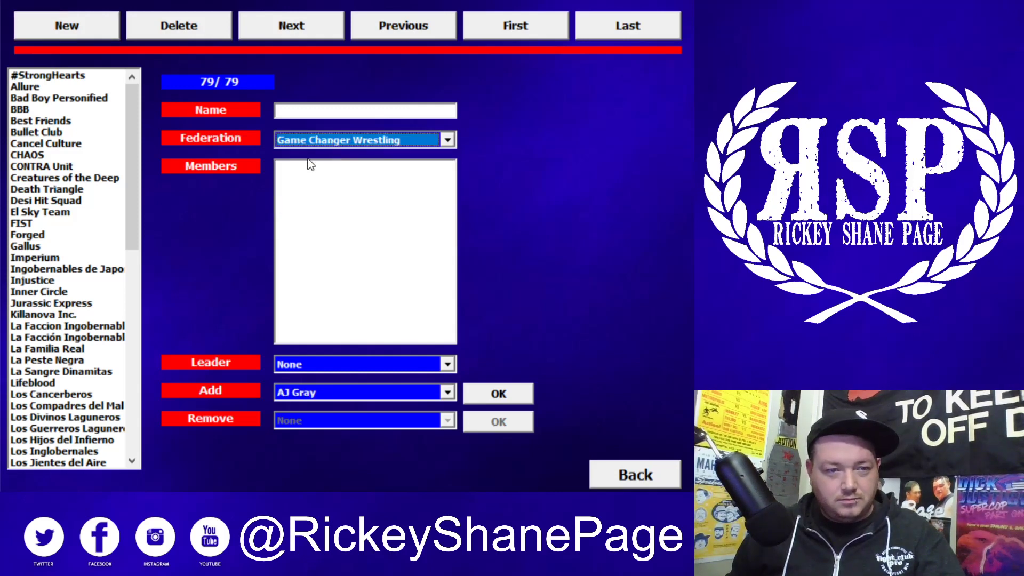
# Name the new stable #44OH
pyautogui.click(309, 110)
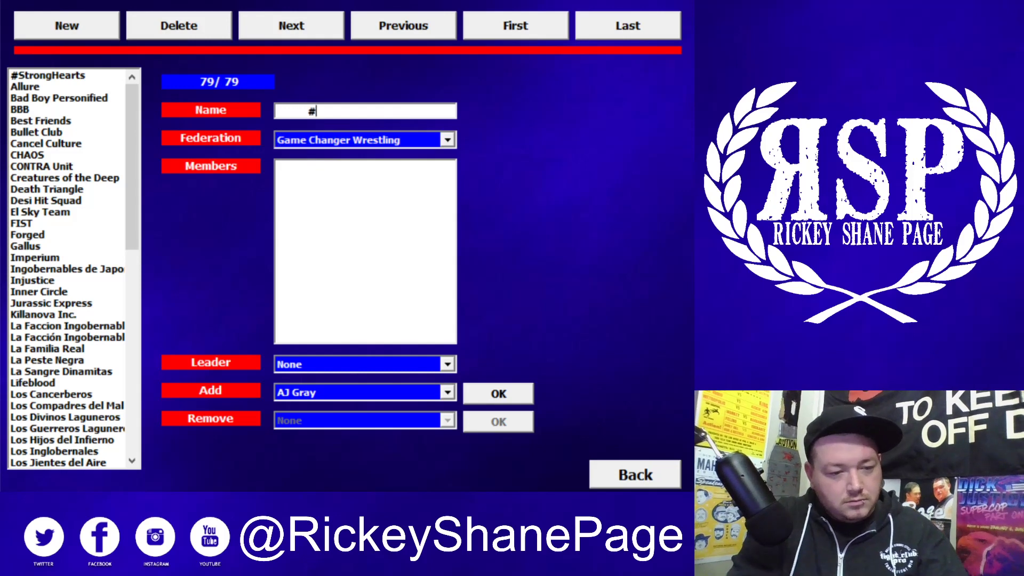
pyautogui.write('#44')
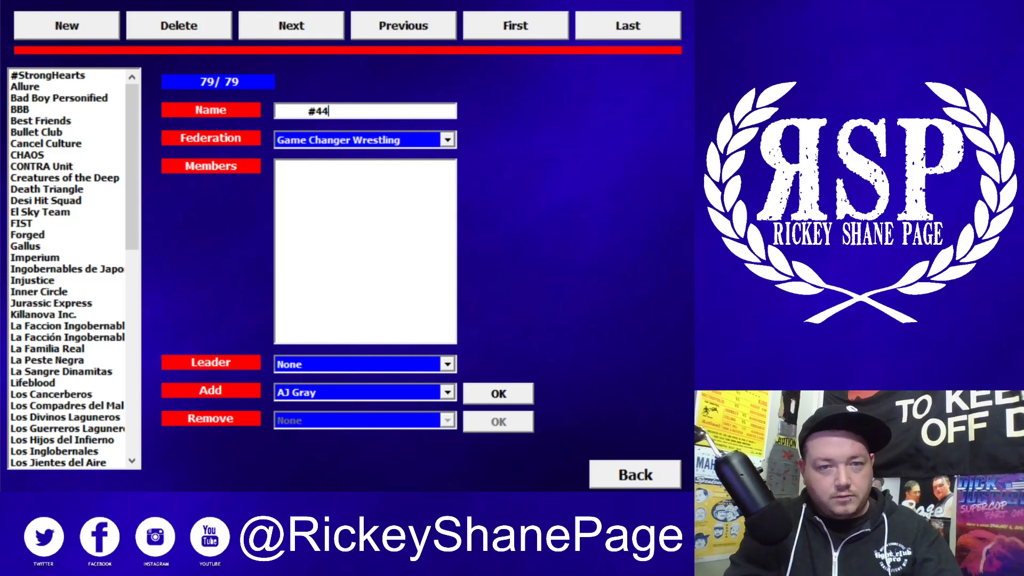
pyautogui.write('oh')
pyautogui.press('BackSpace')
pyautogui.press('BackSpace')
pyautogui.write('oh')
pyautogui.press('BackSpace')
pyautogui.press('BackSpace')
pyautogui.write('0H')
pyautogui.click(307, 199)
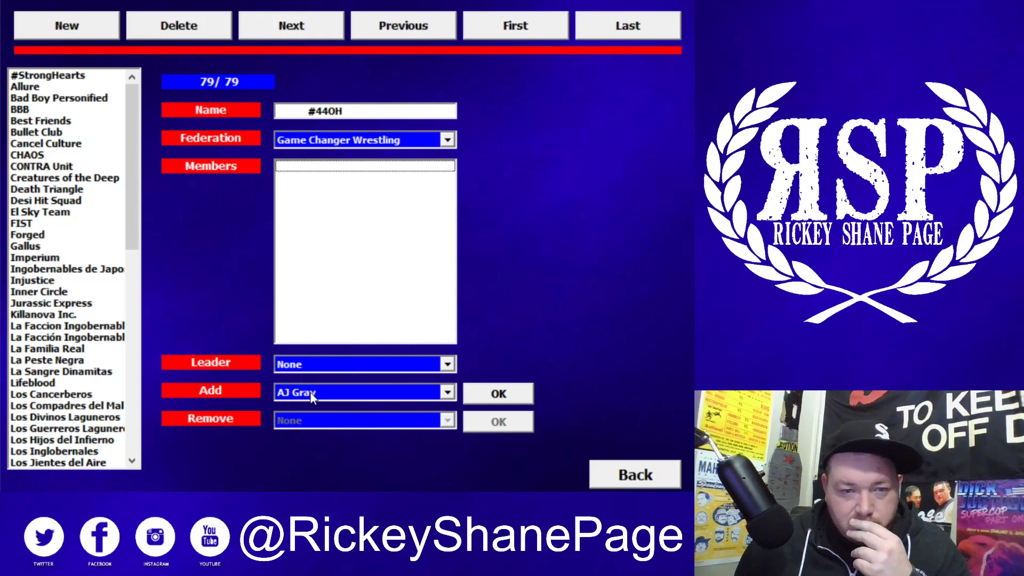
# Add Rickey Shane Page to the #44OH stable as its first member
pyautogui.click(290, 363)
pyautogui.click(296, 379)
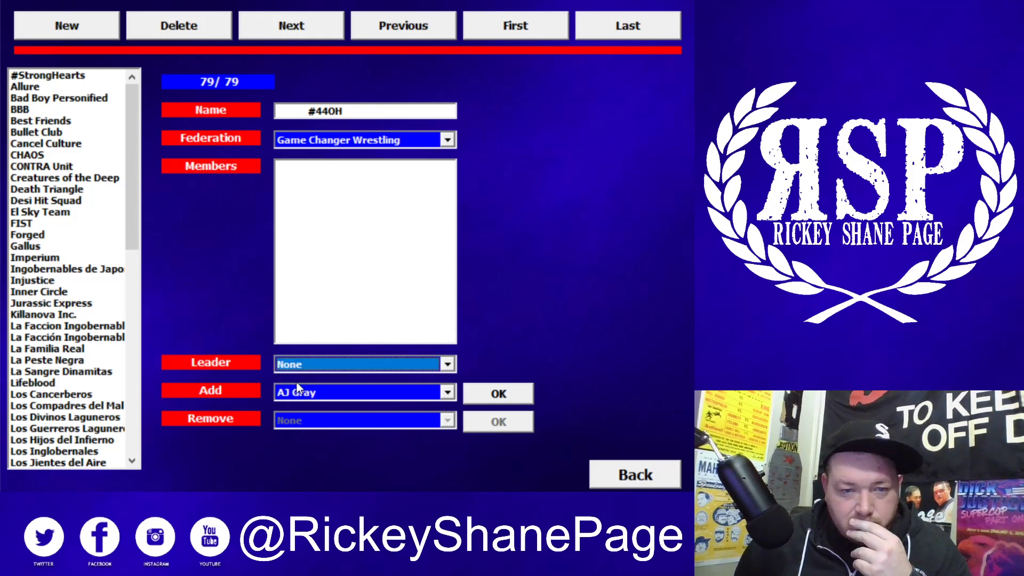
pyautogui.click(297, 394)
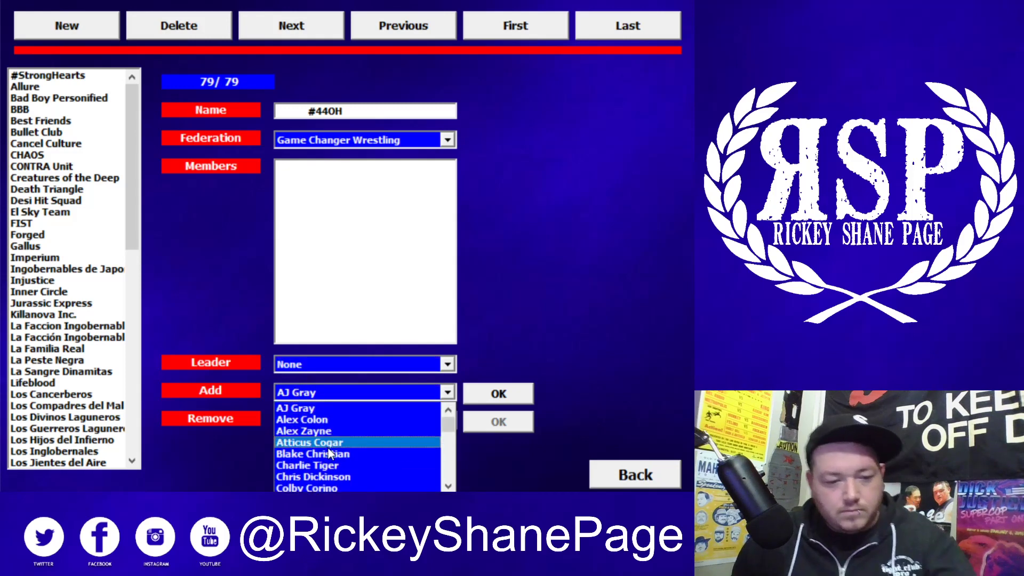
pyautogui.press('r')
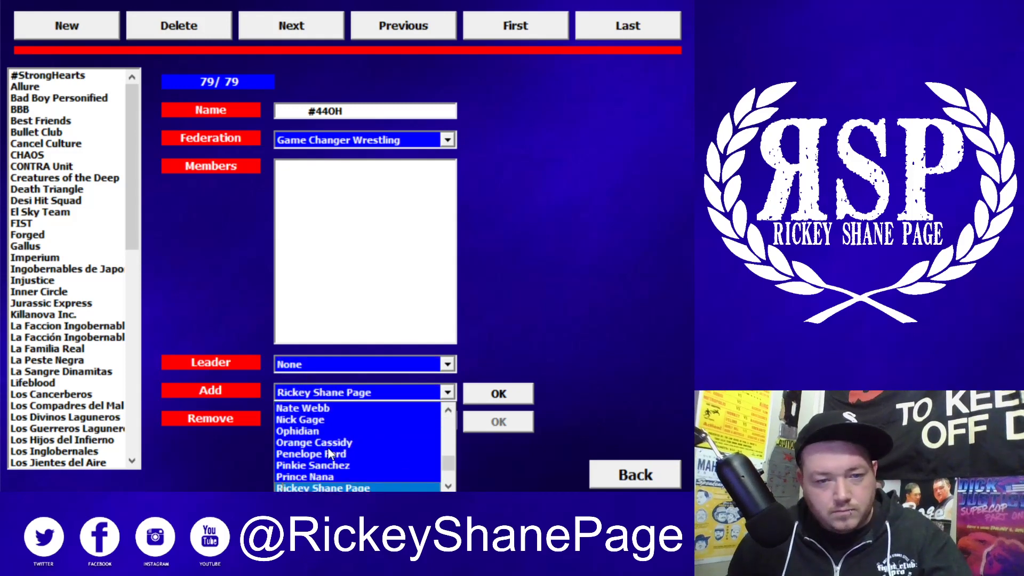
pyautogui.click(316, 487)
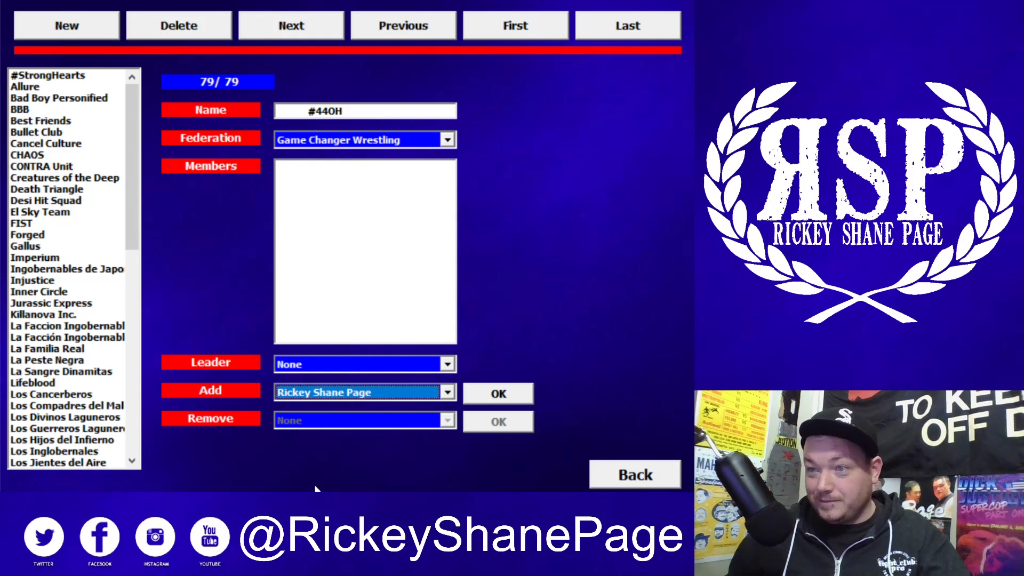
pyautogui.click(311, 365)
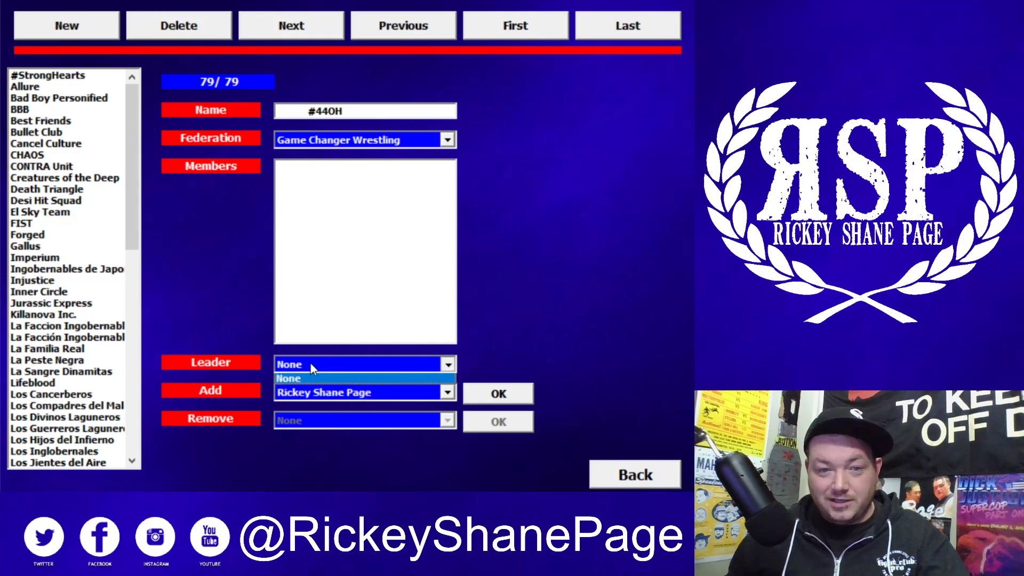
pyautogui.click(487, 397)
pyautogui.click(495, 394)
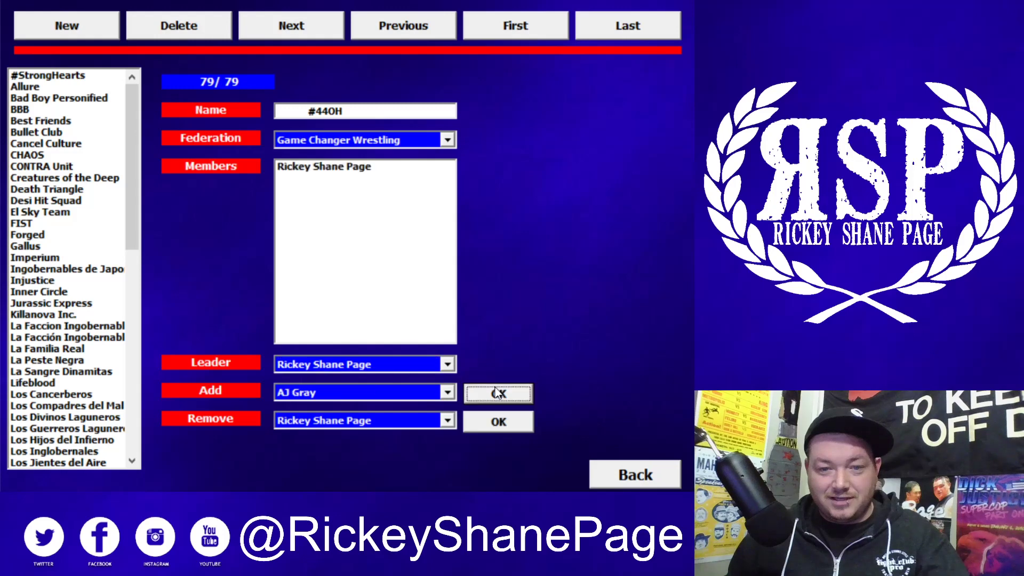
# Add Atticus Cogar and Eddy Only to the members of the #44OH stable
pyautogui.click(299, 394)
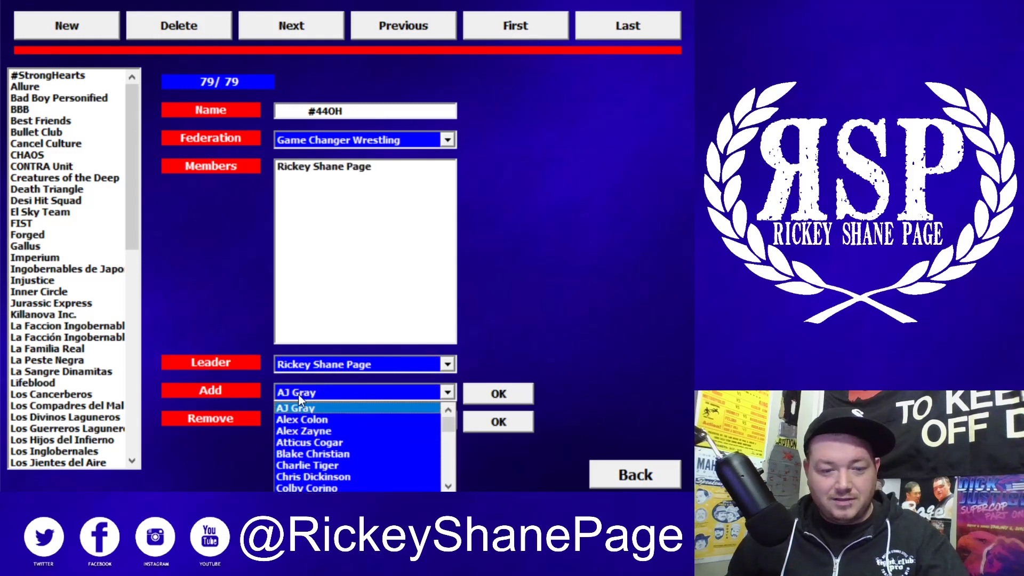
pyautogui.click(332, 443)
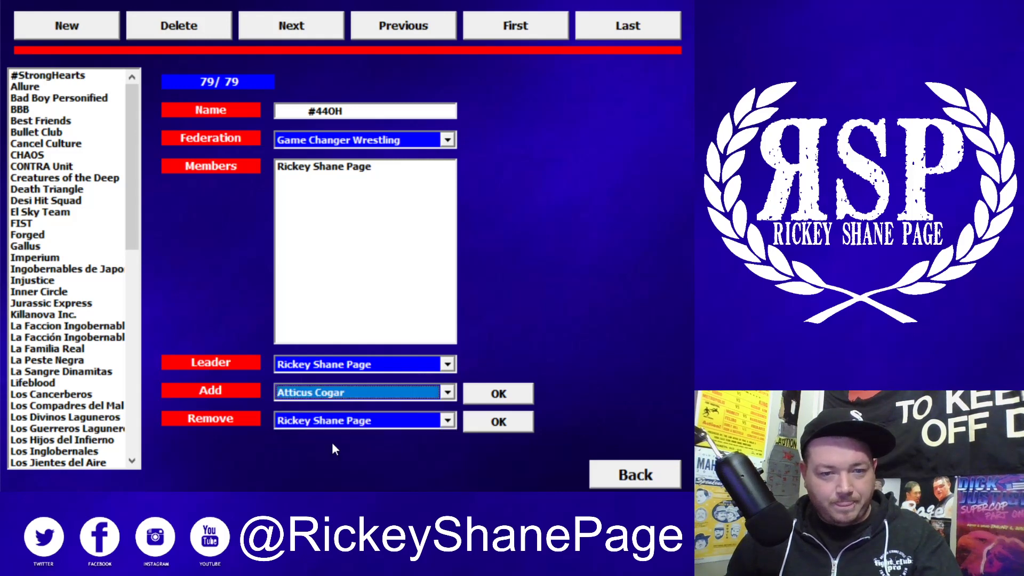
pyautogui.click(486, 396)
pyautogui.click(321, 393)
pyautogui.scroll(-2, 322, 456)
pyautogui.scroll(-1, 323, 455)
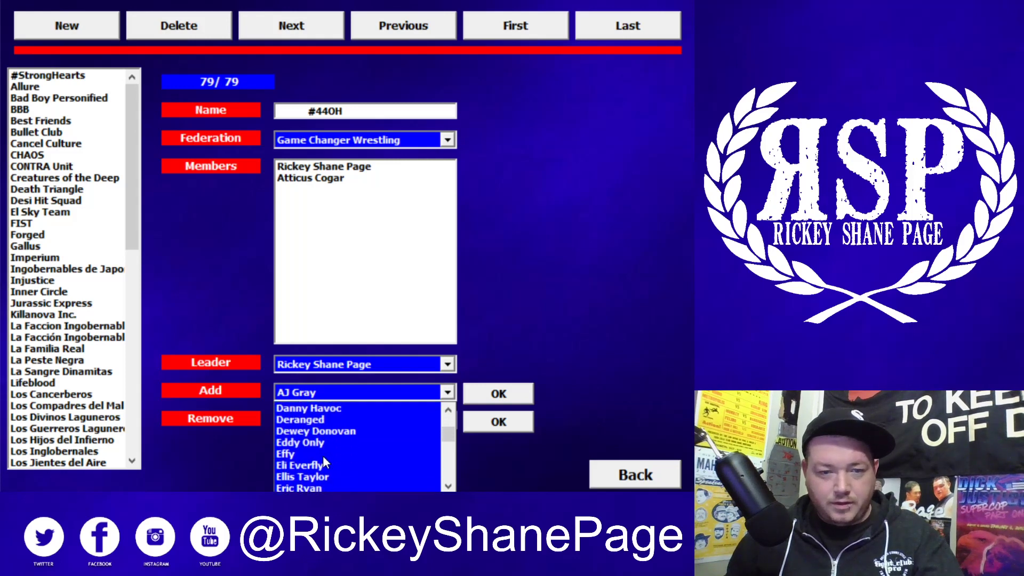
pyautogui.click(309, 446)
pyautogui.click(526, 395)
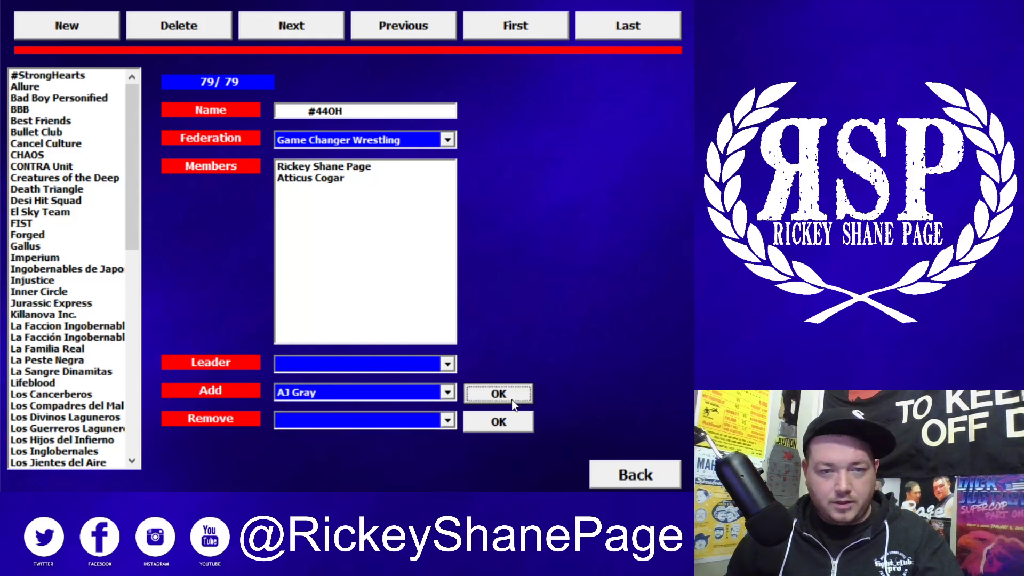
pyautogui.click(364, 394)
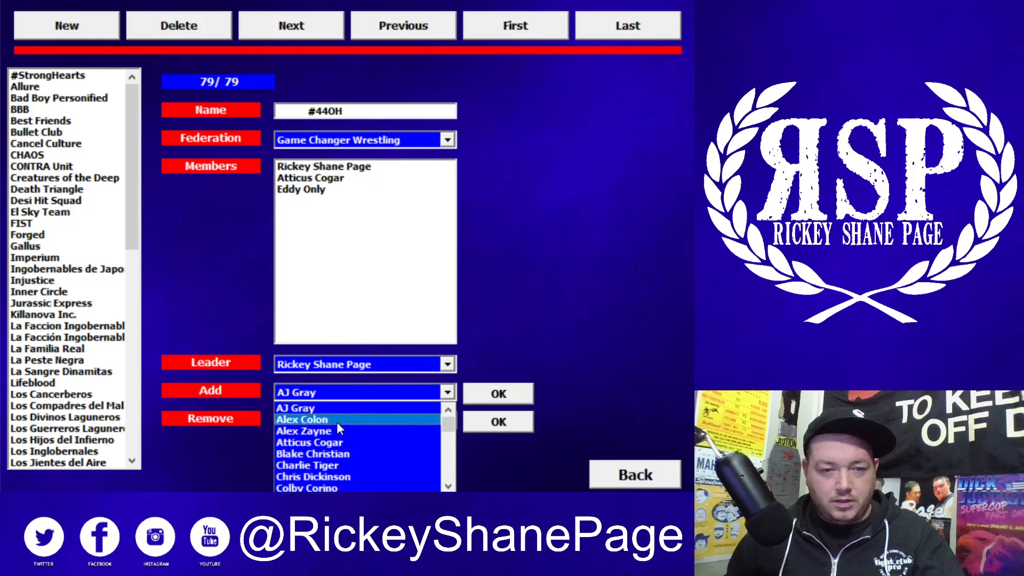
pyautogui.scroll(-1, 342, 439)
pyautogui.scroll(-2, 342, 438)
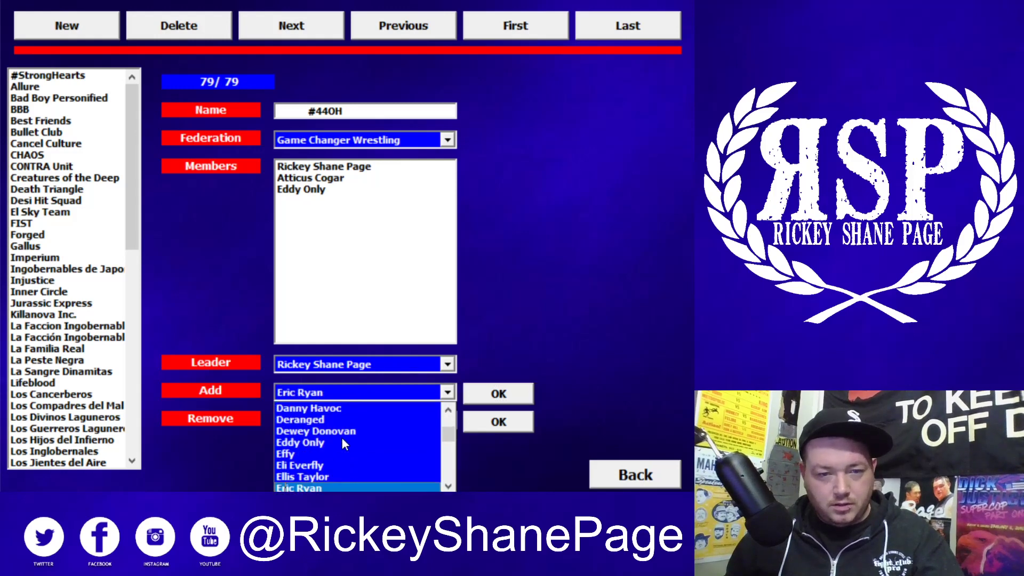
pyautogui.click(305, 485)
pyautogui.click(499, 394)
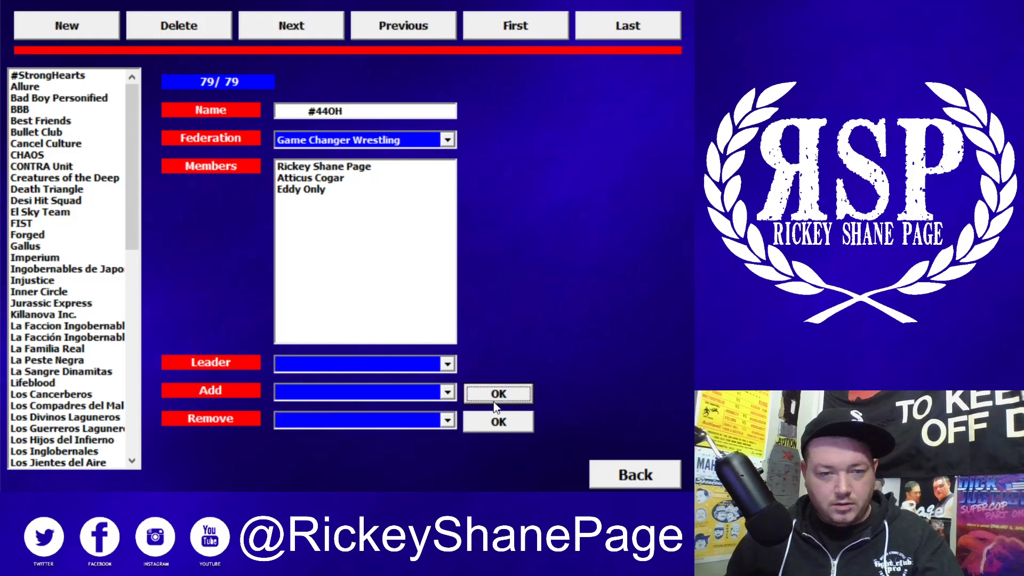
# Check the workers available to the stable for names beginning with Gr, and return to the category selection
pyautogui.click(367, 395)
pyautogui.write('gr')
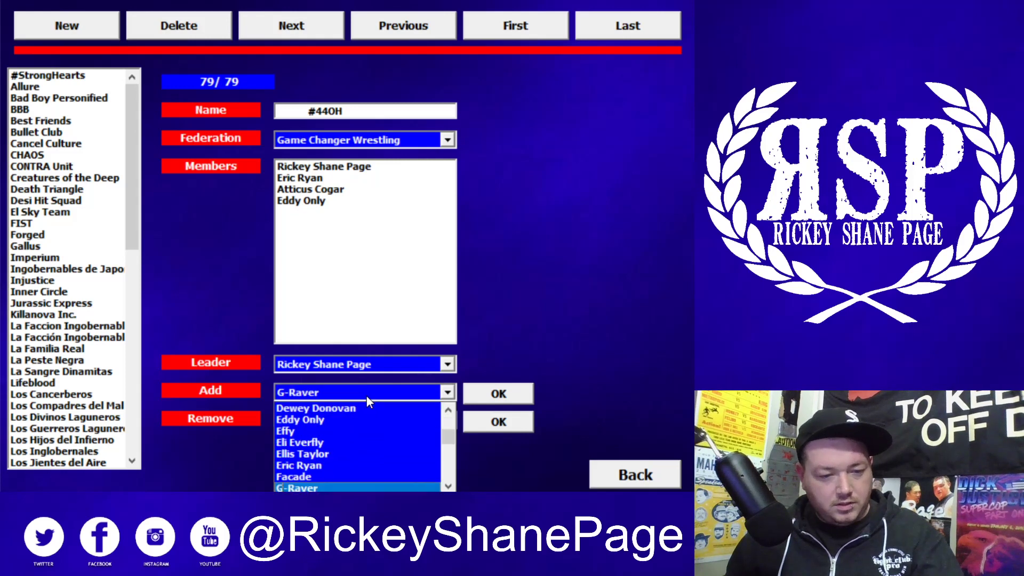
pyautogui.click(541, 403)
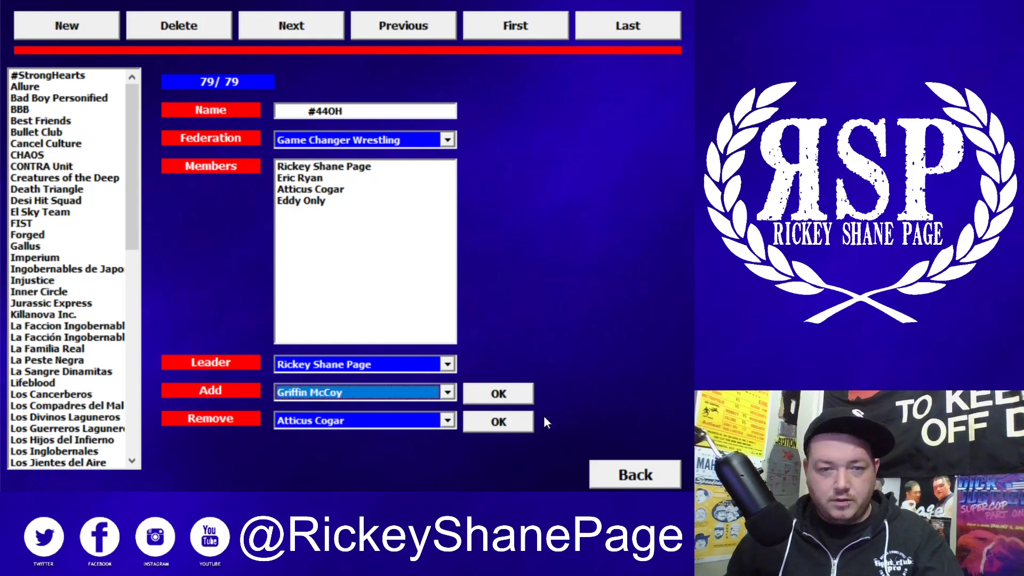
pyautogui.click(621, 474)
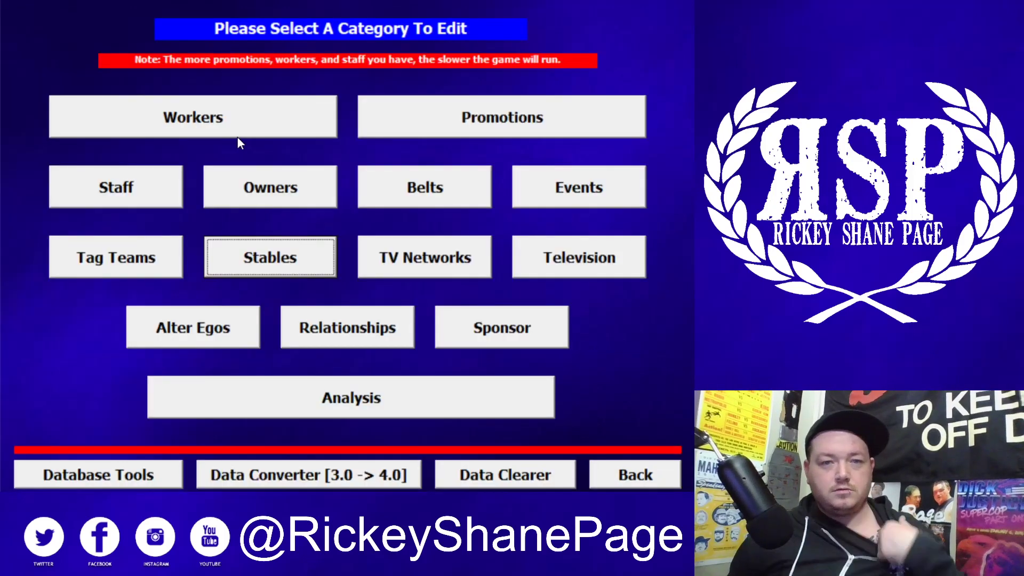
pyautogui.click(240, 128)
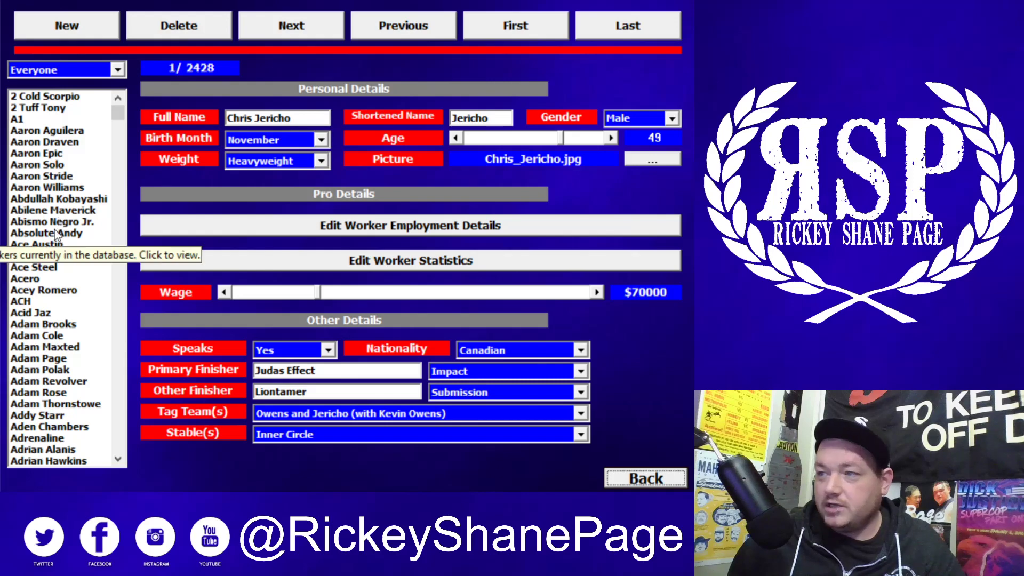
pyautogui.click(30, 245)
pyautogui.write('greg')
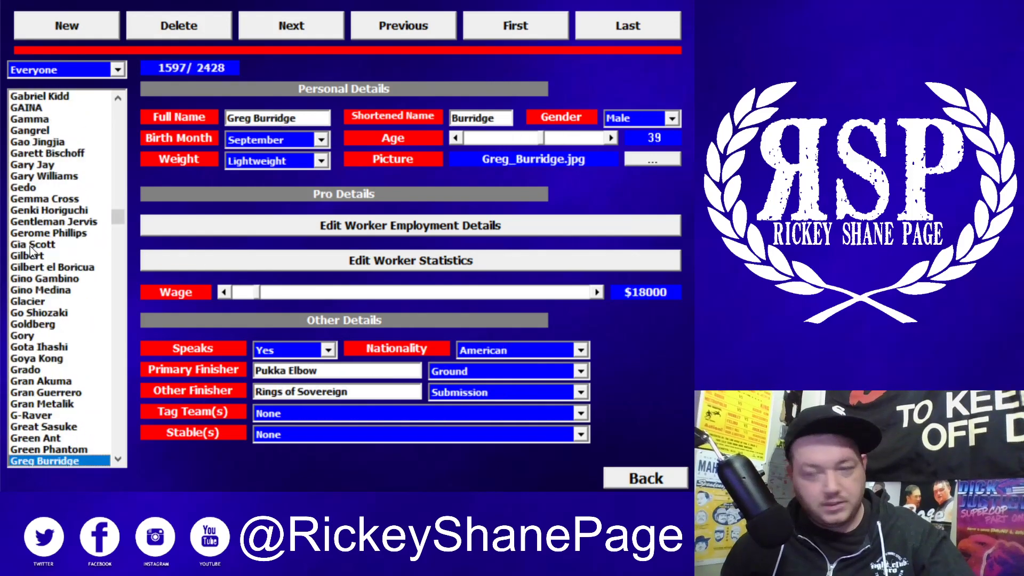
pyautogui.scroll(-2, 30, 245)
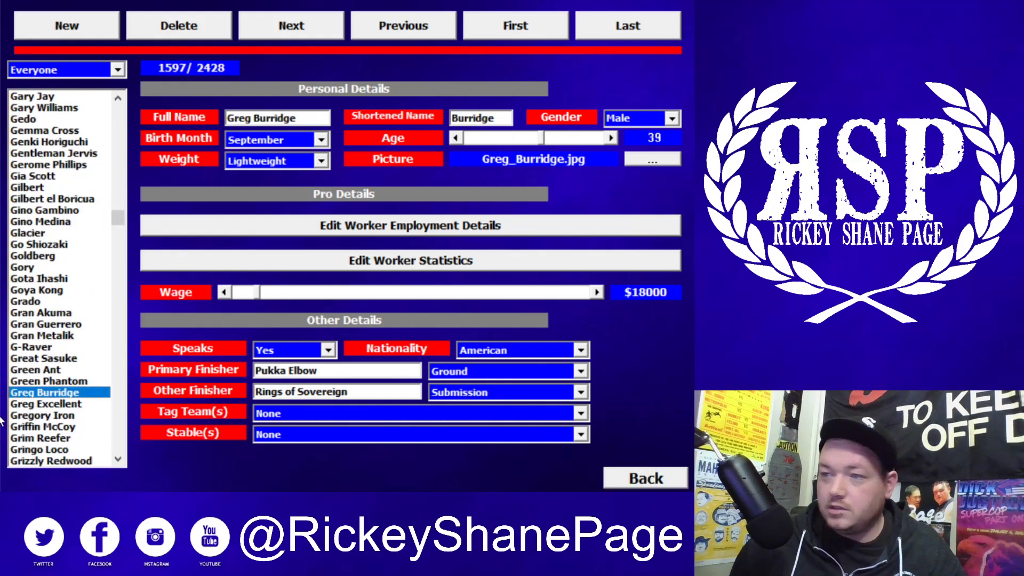
pyautogui.click(44, 415)
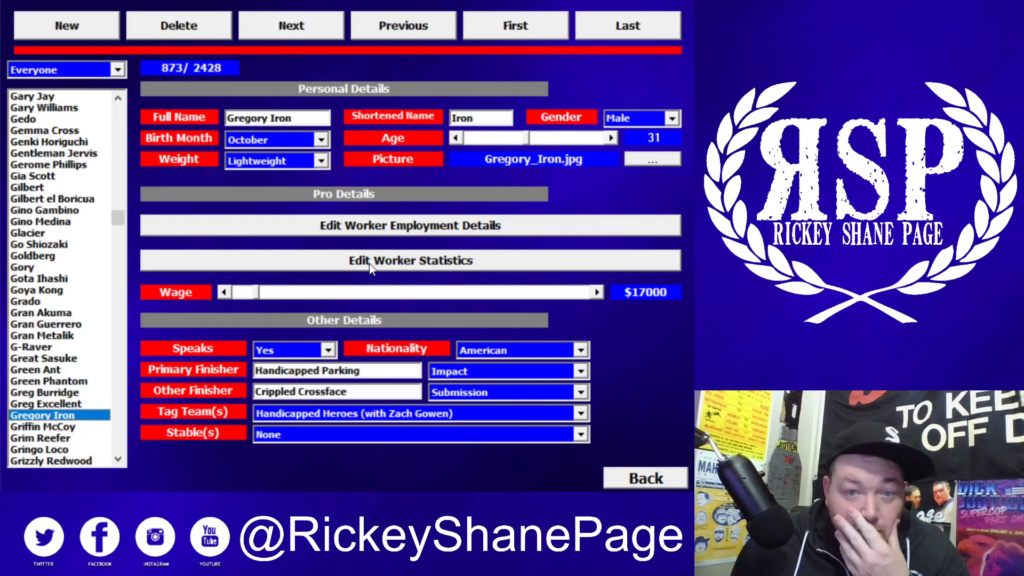
# In Gregory Iron's employment details, set the second employer to GCW with a Heel disposition and the Obnoxious gimmick
pyautogui.click(383, 225)
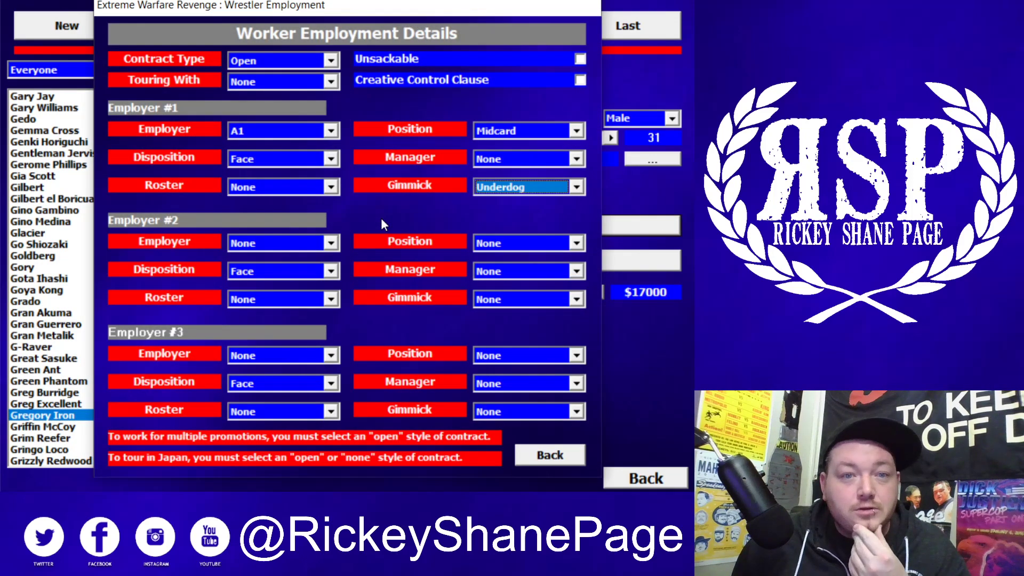
pyautogui.click(332, 244)
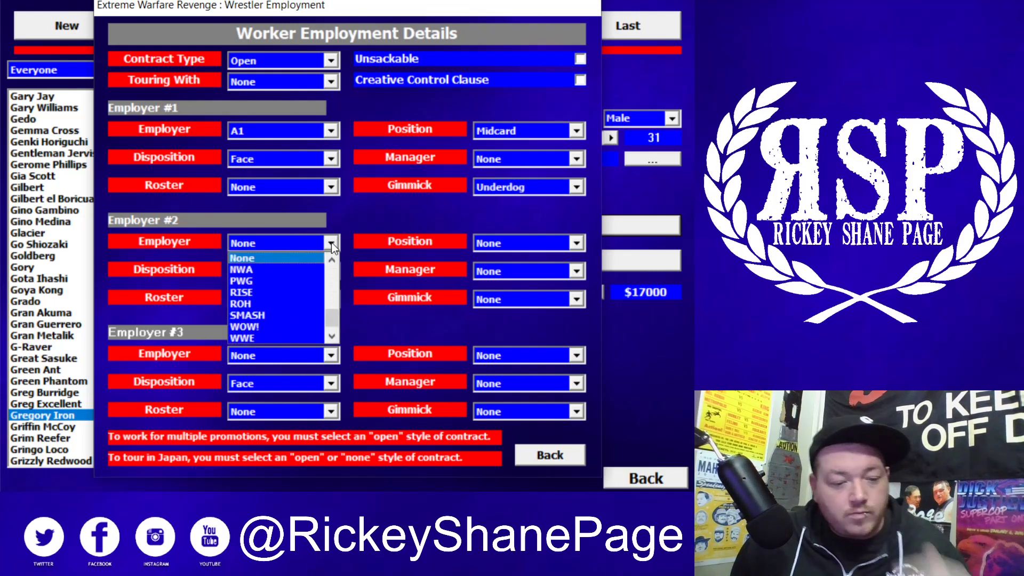
pyautogui.scroll(2, 331, 242)
pyautogui.click(270, 258)
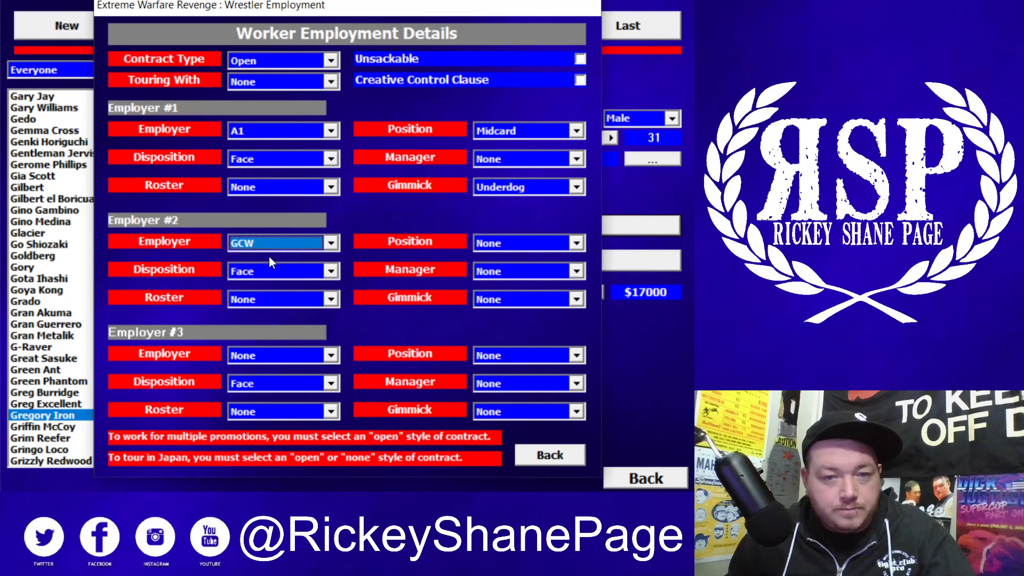
pyautogui.click(257, 270)
pyautogui.click(254, 306)
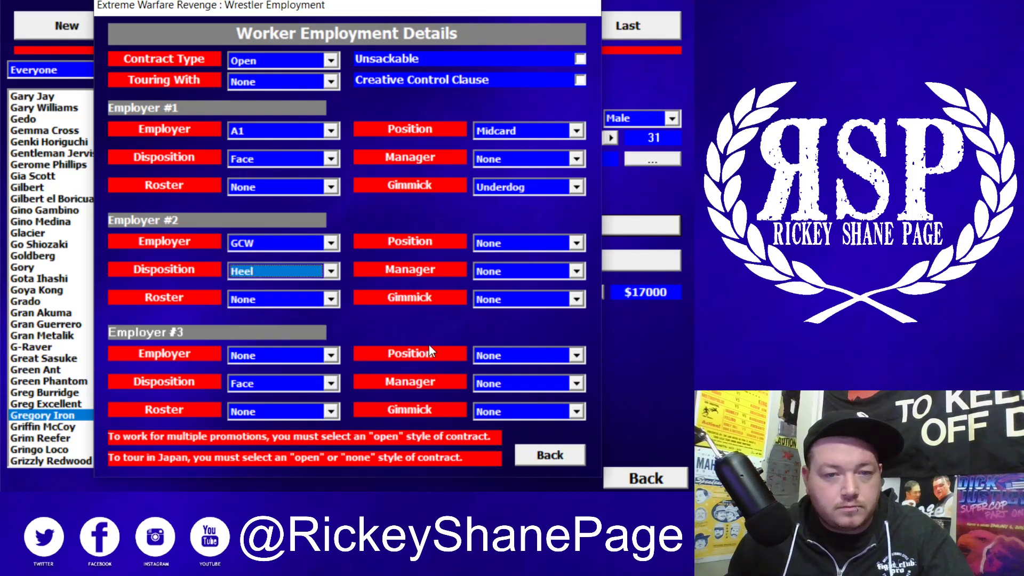
pyautogui.click(504, 300)
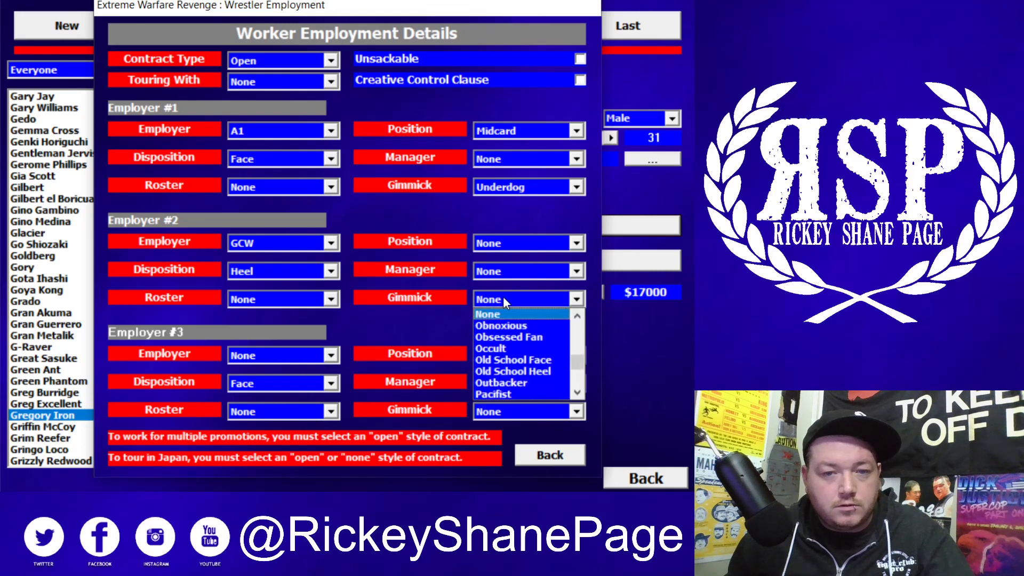
pyautogui.click(502, 325)
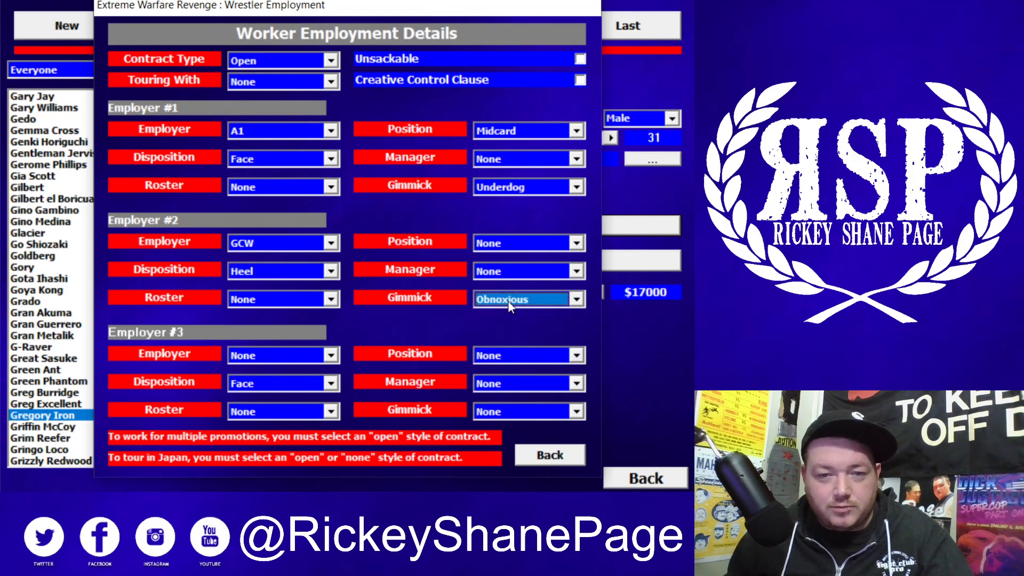
# Browse the gimmick options for Gregory Iron's GCW employment from Adult Film Star to Enforcer, keeping Obnoxious selected
pyautogui.click(509, 301)
pyautogui.press('d')
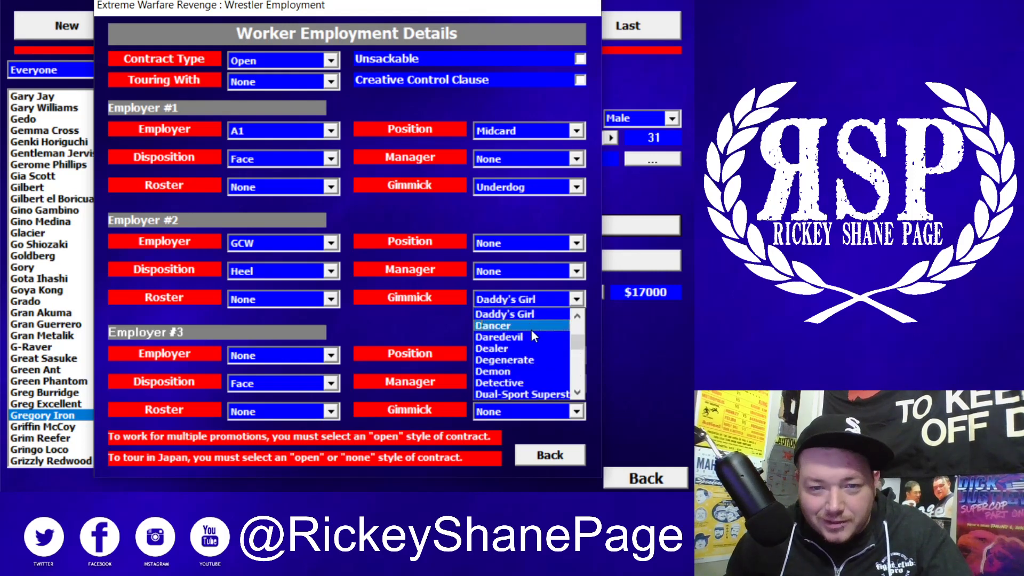
pyautogui.scroll(-1, 530, 364)
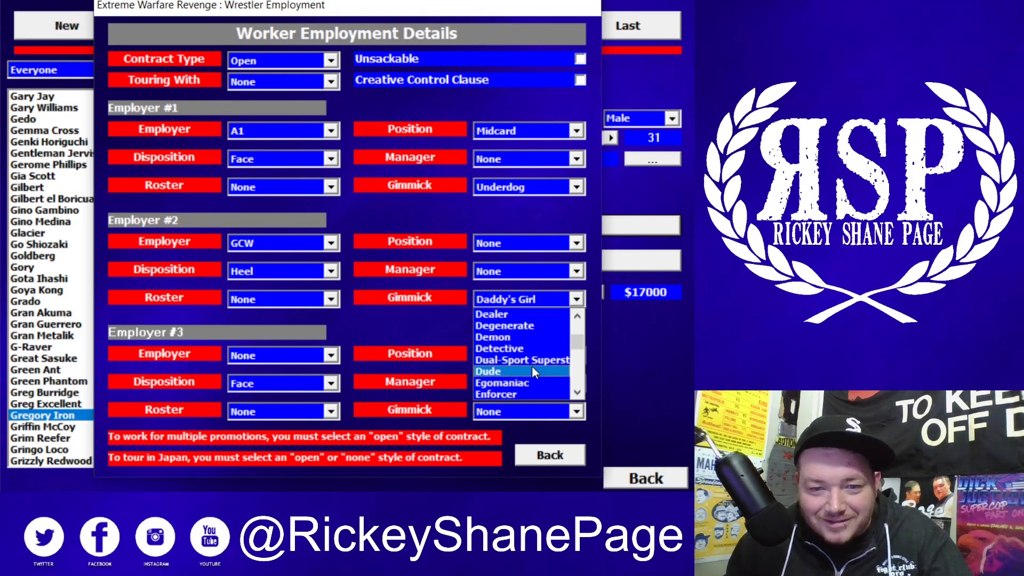
pyautogui.scroll(-2, 532, 366)
pyautogui.scroll(5, 535, 375)
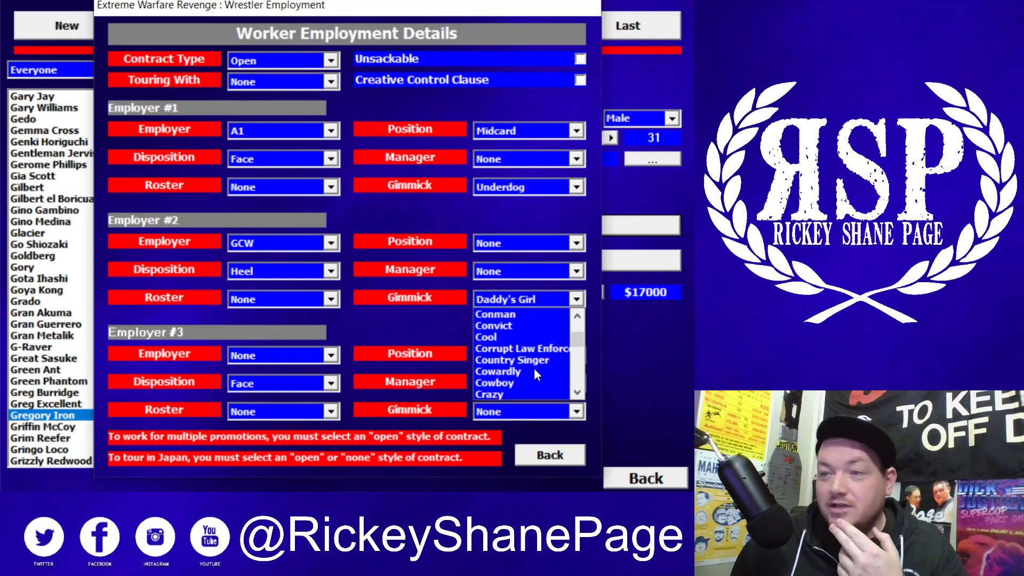
pyautogui.scroll(2, 533, 368)
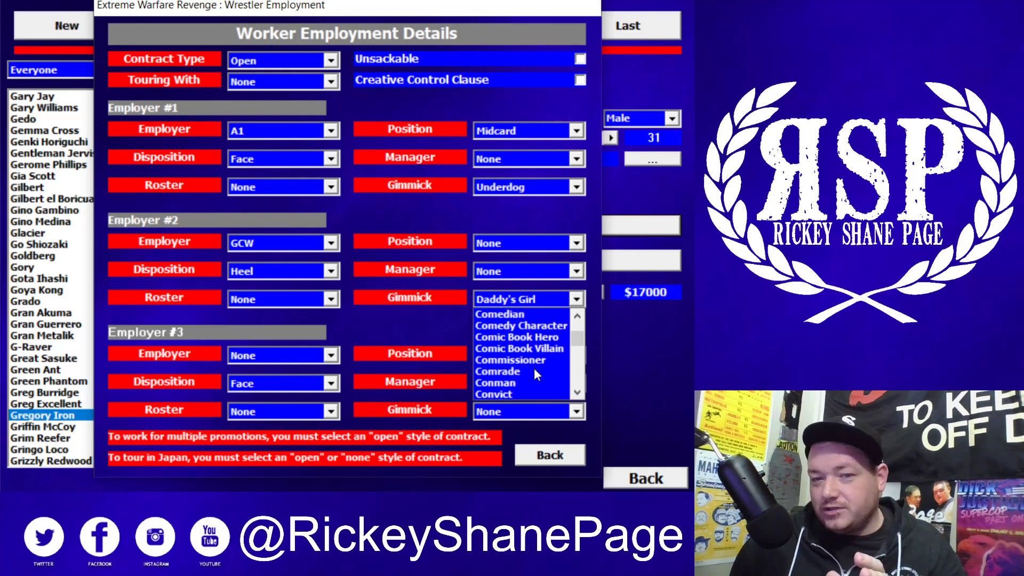
pyautogui.scroll(5, 534, 368)
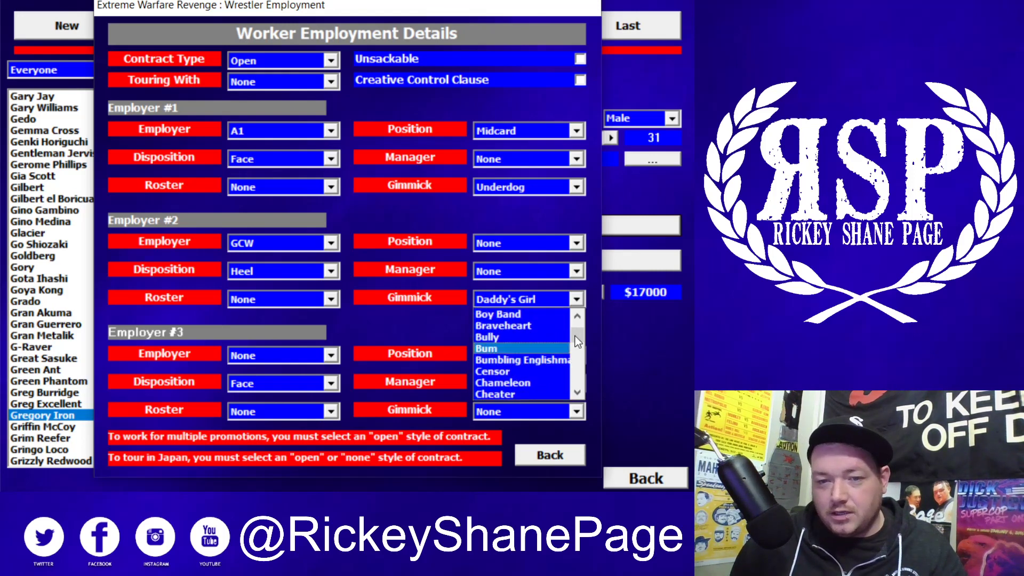
pyautogui.moveTo(575, 336); pyautogui.dragTo(575, 318)
pyautogui.scroll(-2, 526, 360)
pyautogui.scroll(1, 526, 361)
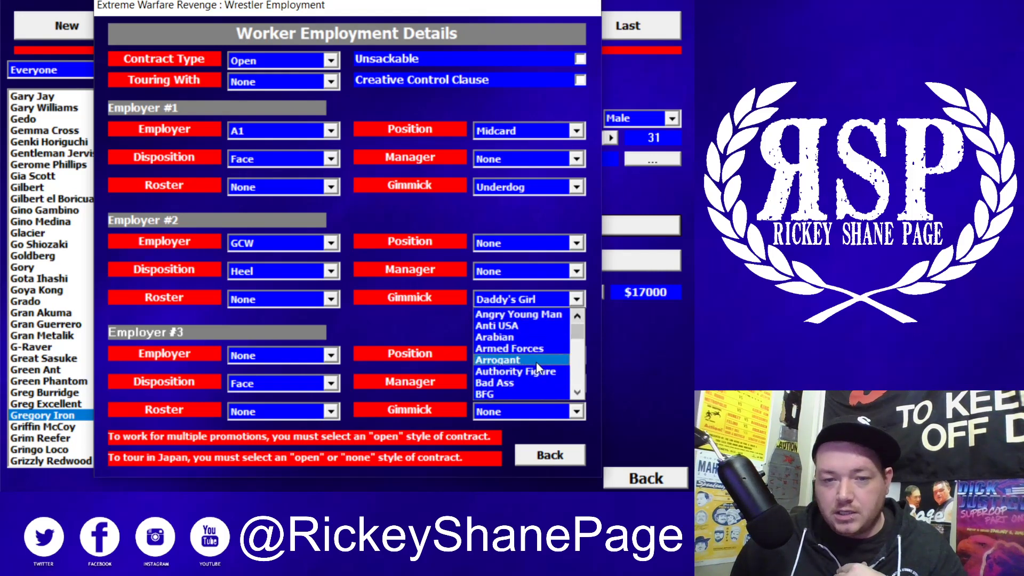
pyautogui.scroll(1, 545, 357)
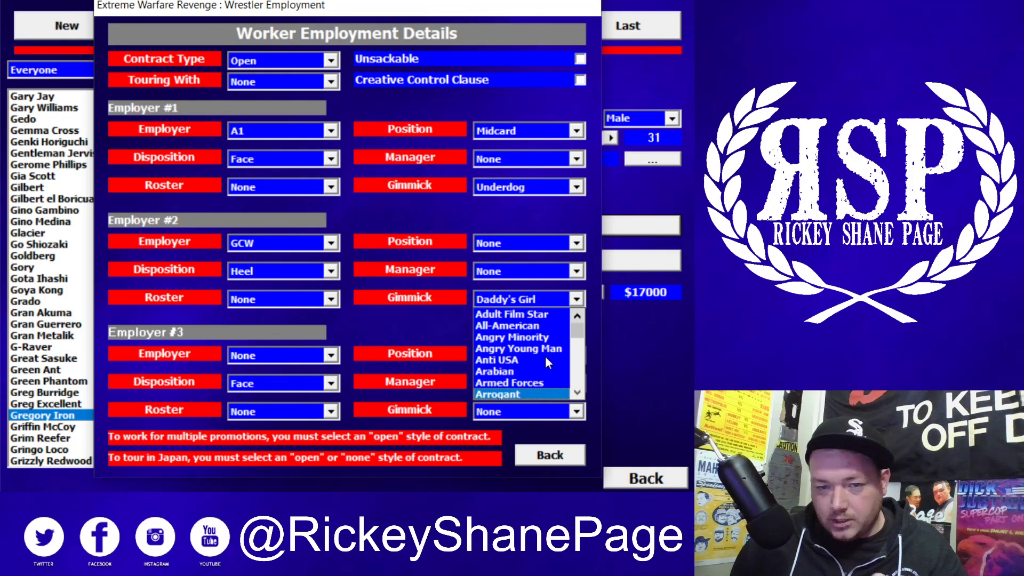
pyautogui.scroll(-1, 539, 361)
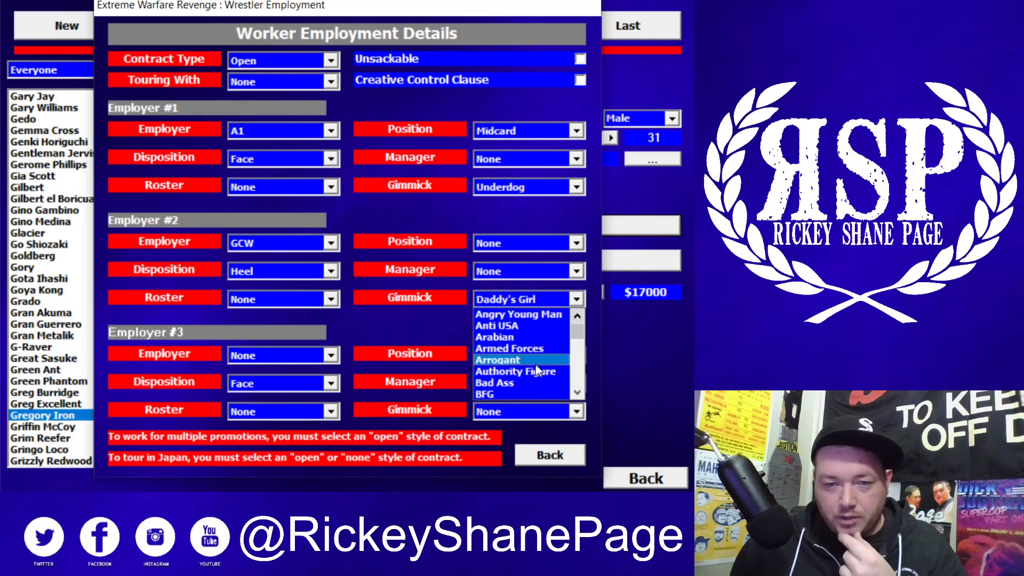
pyautogui.scroll(-3, 549, 373)
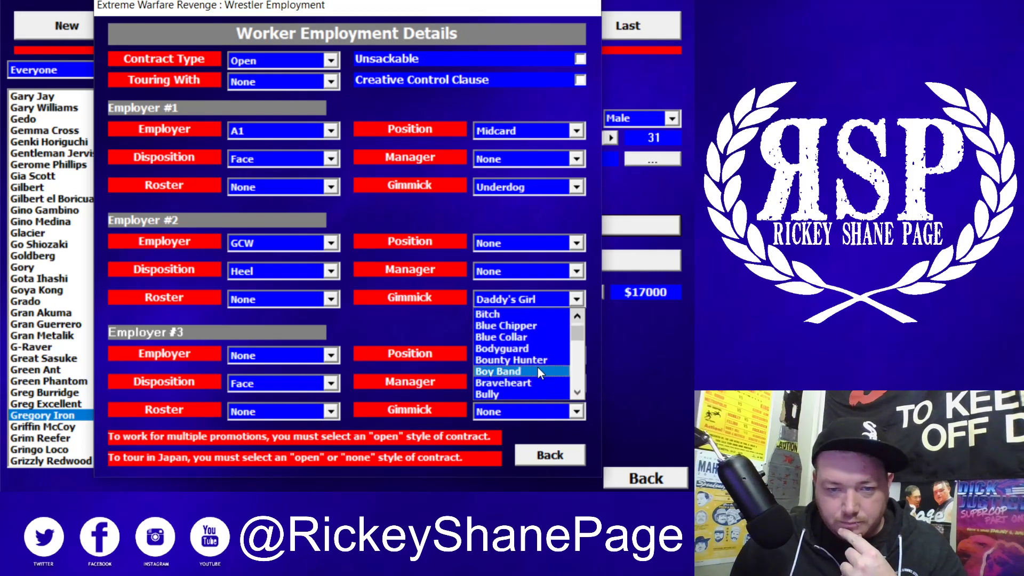
pyautogui.press('o')
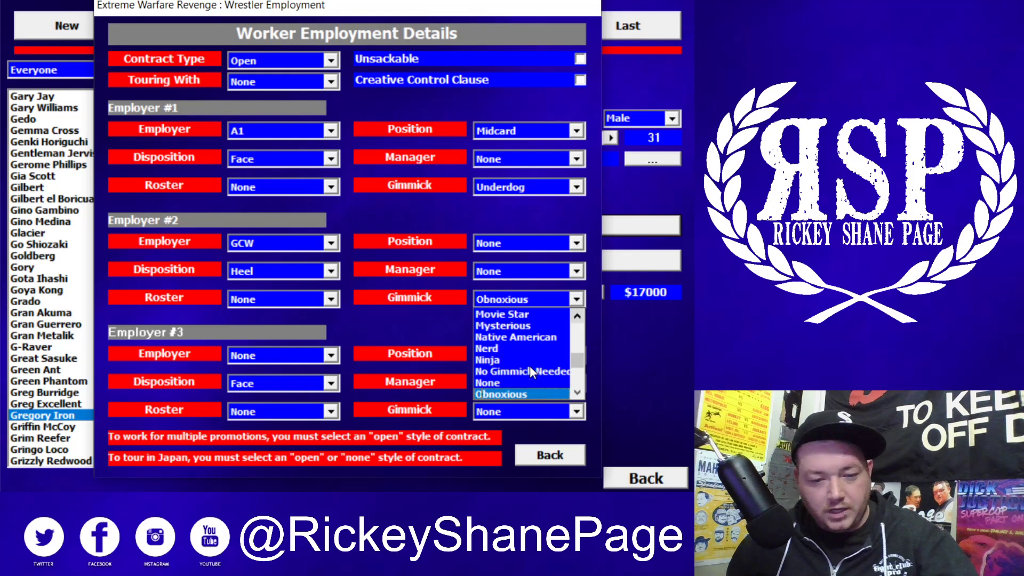
pyautogui.click(499, 395)
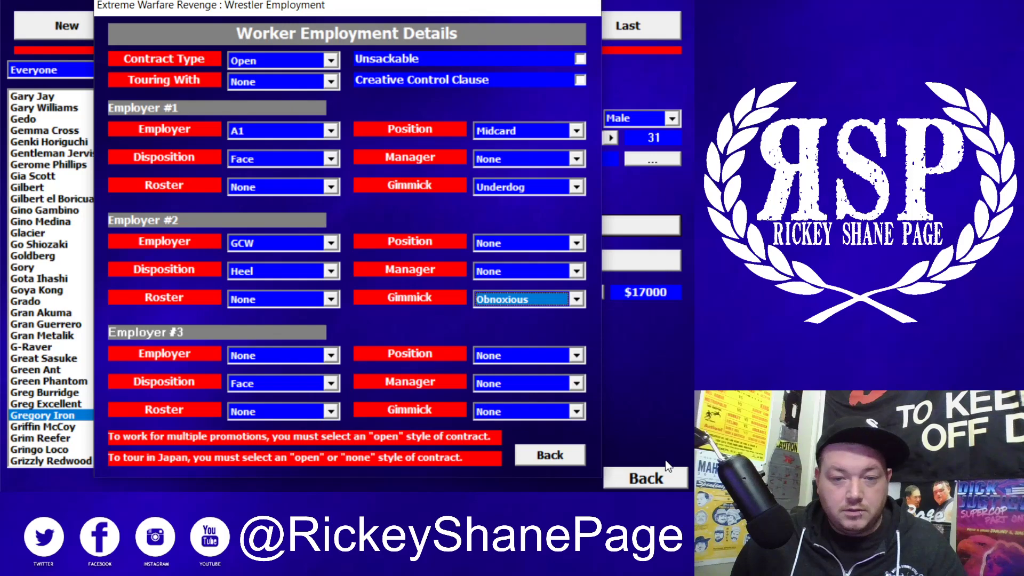
# Leave Gregory Iron's employment details and worker record, and open the #44OH record in the stables category
pyautogui.click(526, 457)
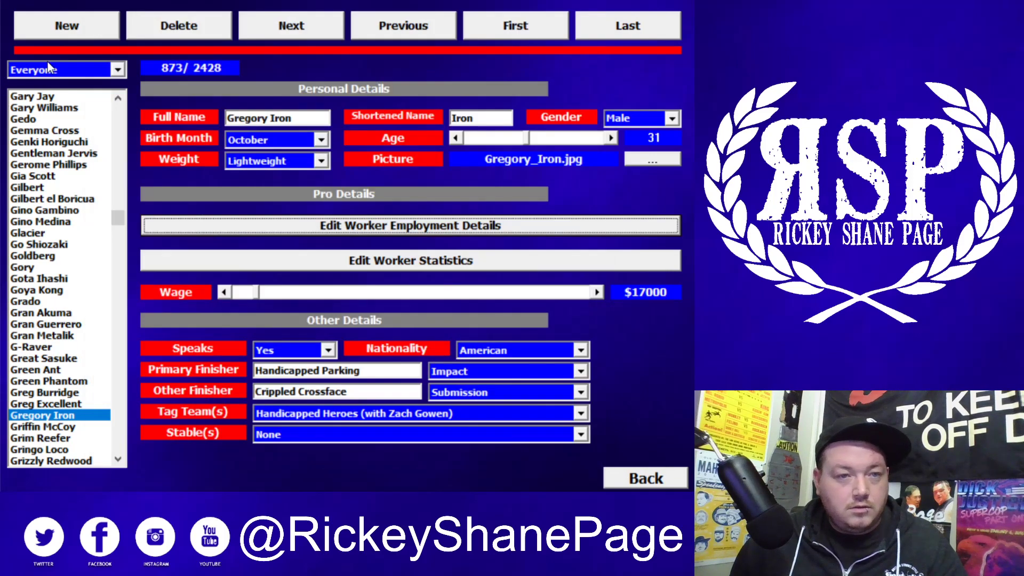
pyautogui.click(647, 478)
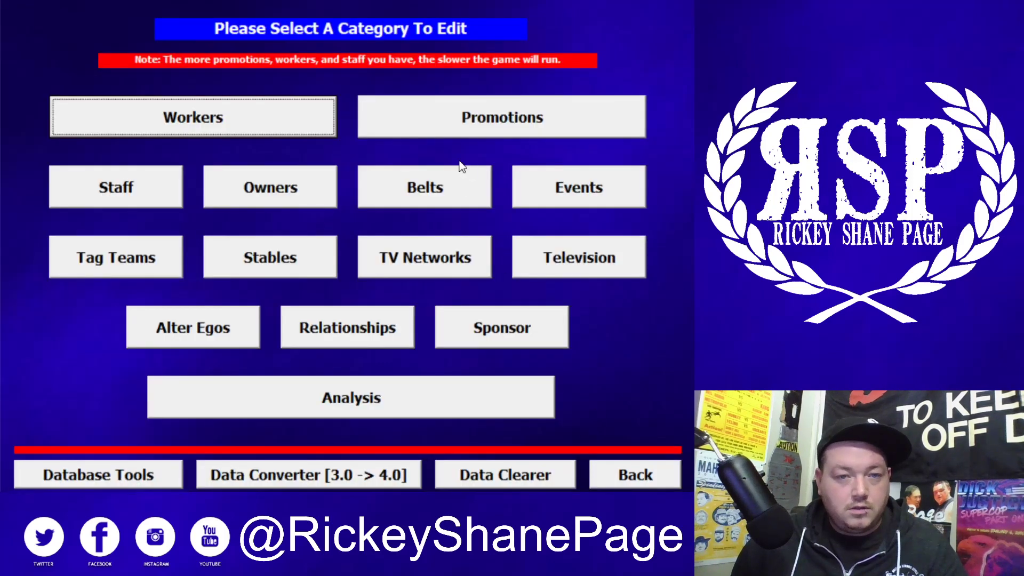
pyautogui.click(251, 264)
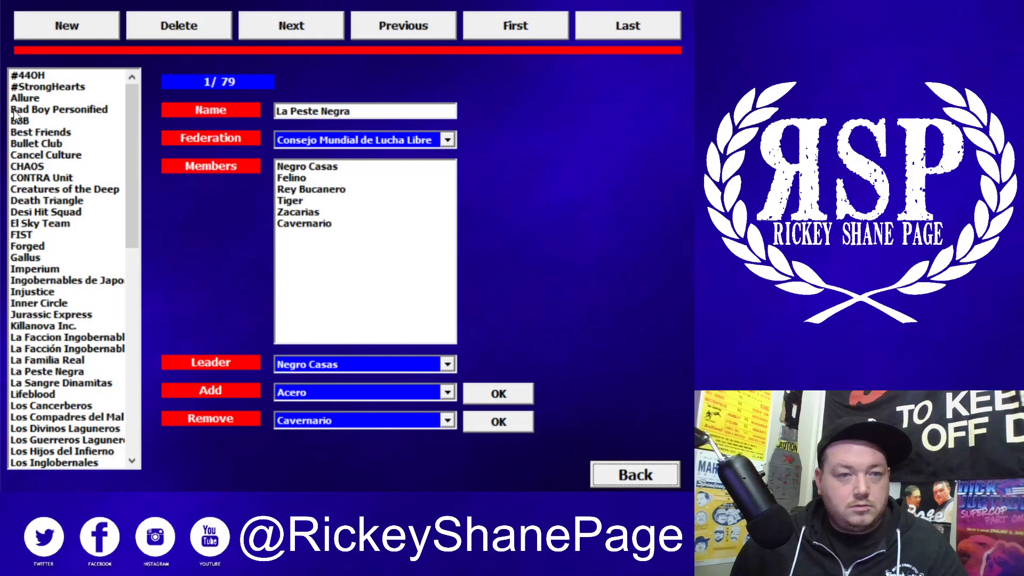
pyautogui.click(30, 75)
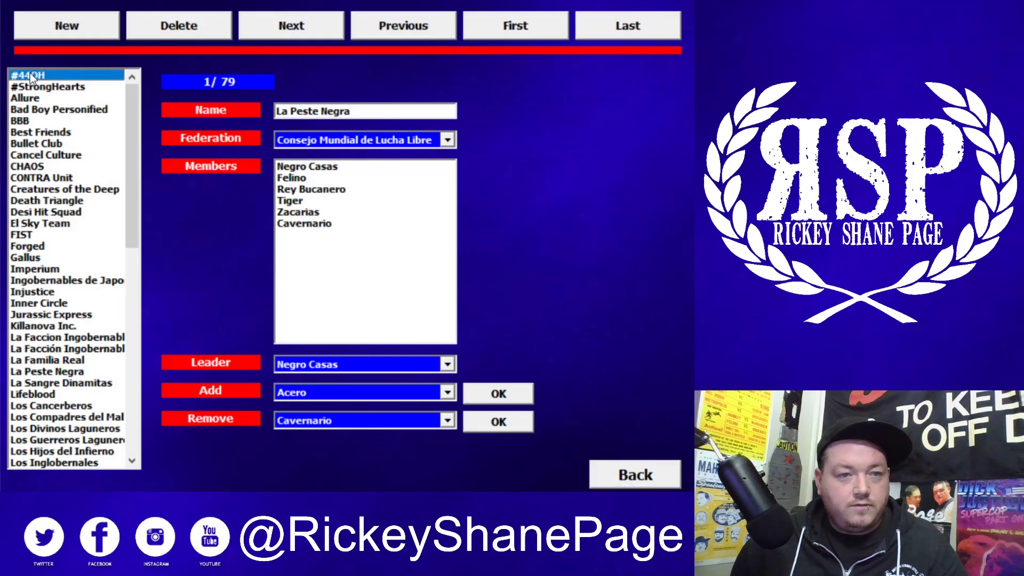
# Add Gregory Iron to the members of the #44OH stable
pyautogui.click(447, 385)
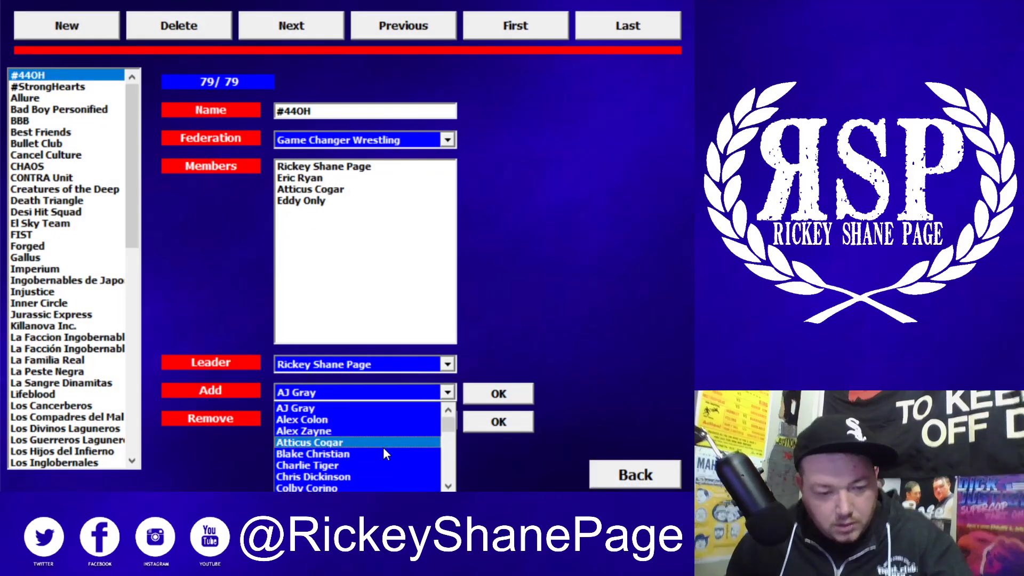
pyautogui.press('g')
pyautogui.press('g')
pyautogui.click(332, 488)
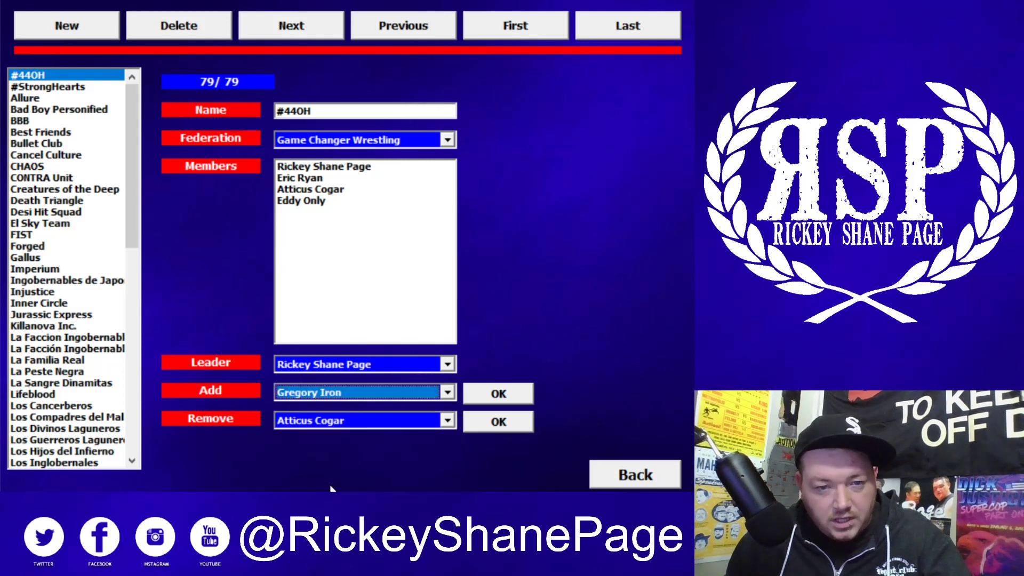
pyautogui.click(483, 397)
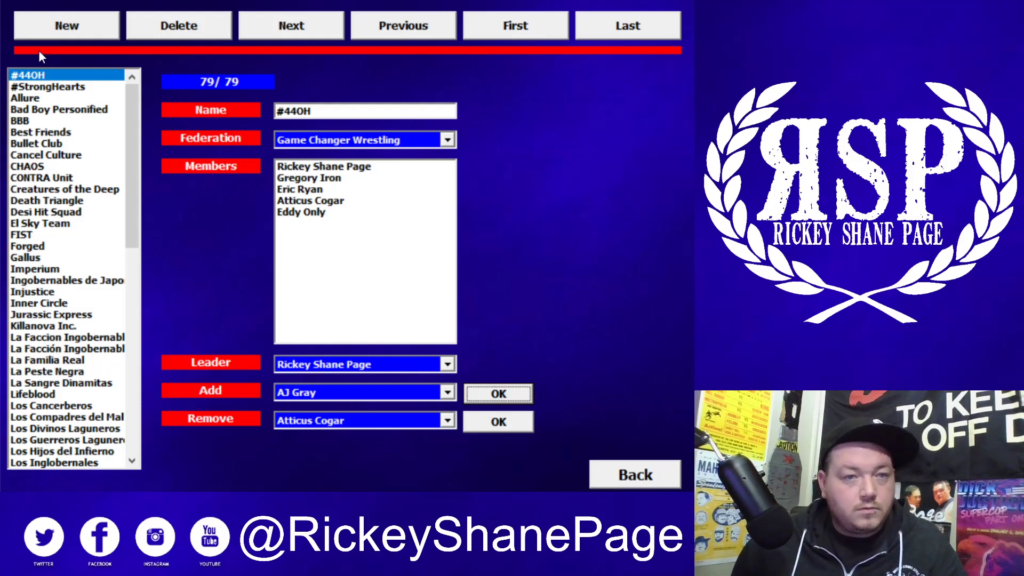
# Leave the stables category and open Rickey Shane Page's record in the workers category
pyautogui.click(636, 475)
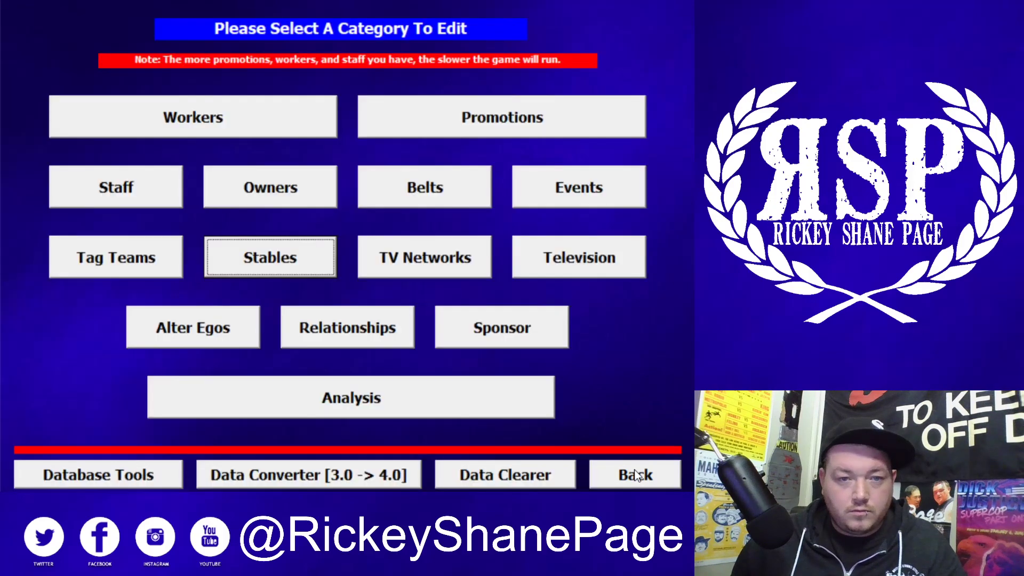
pyautogui.click(151, 117)
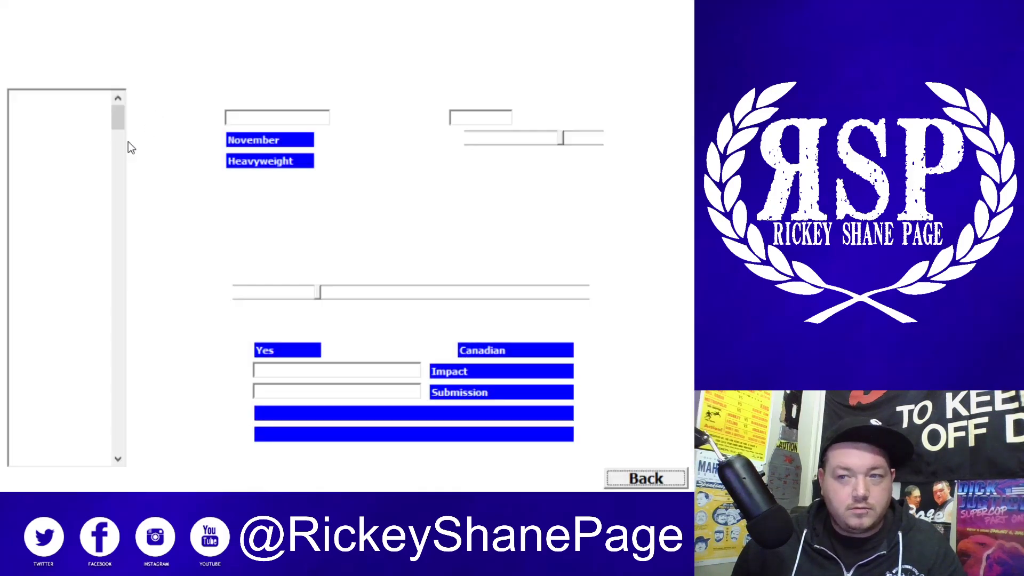
pyautogui.click(69, 205)
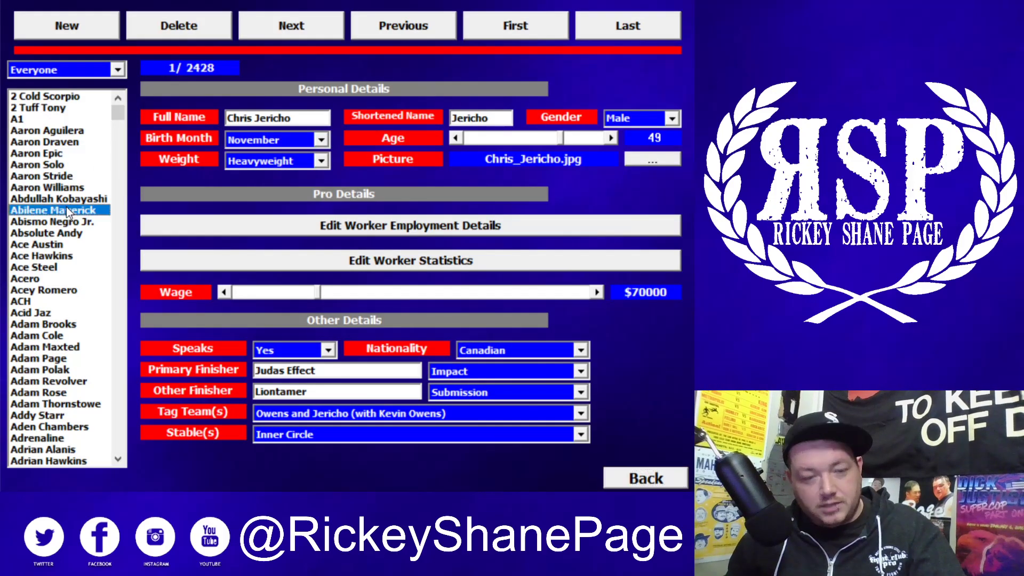
pyautogui.write('ric')
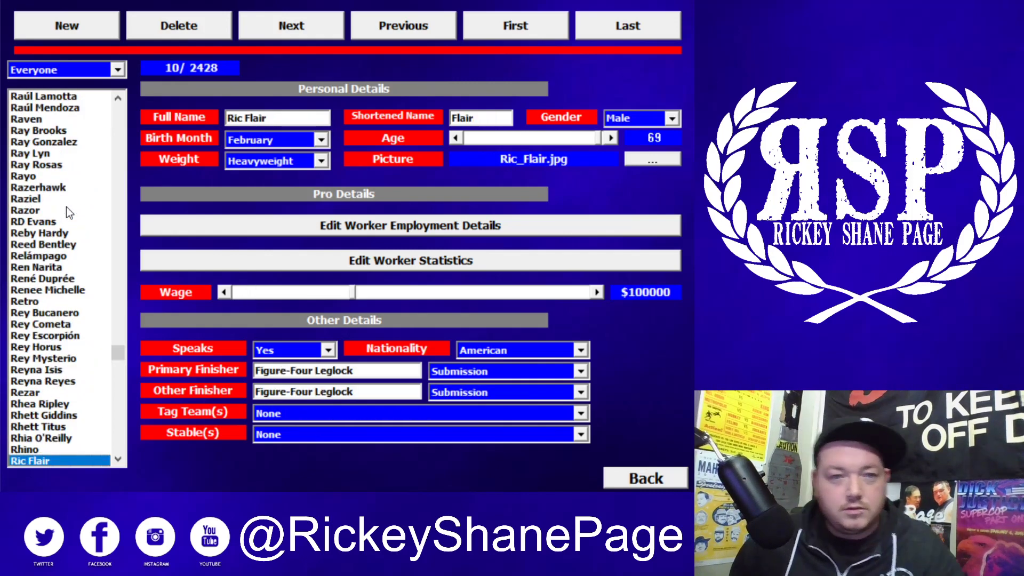
pyautogui.scroll(-2, 80, 410)
pyautogui.scroll(-4, 80, 409)
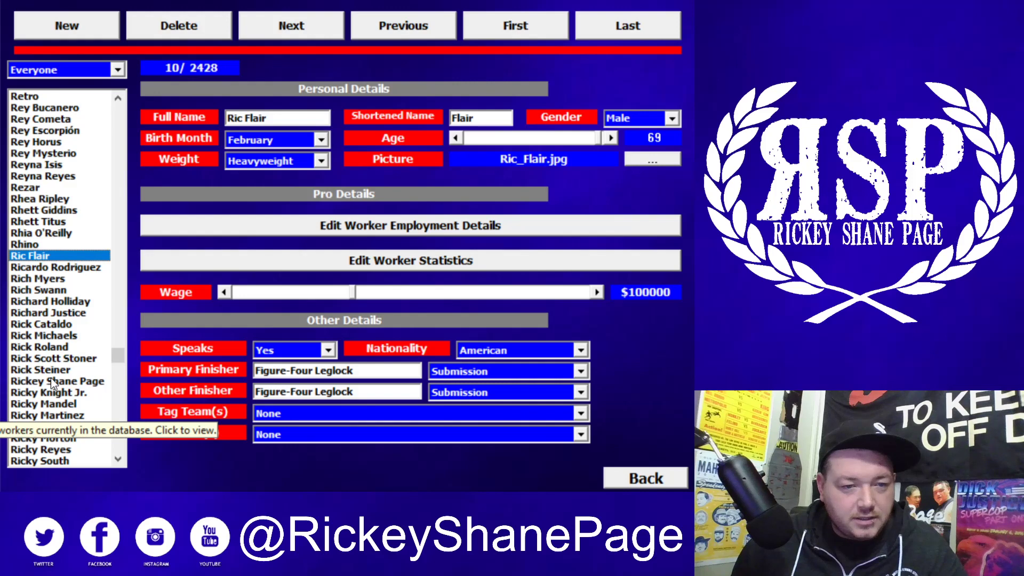
pyautogui.click(51, 380)
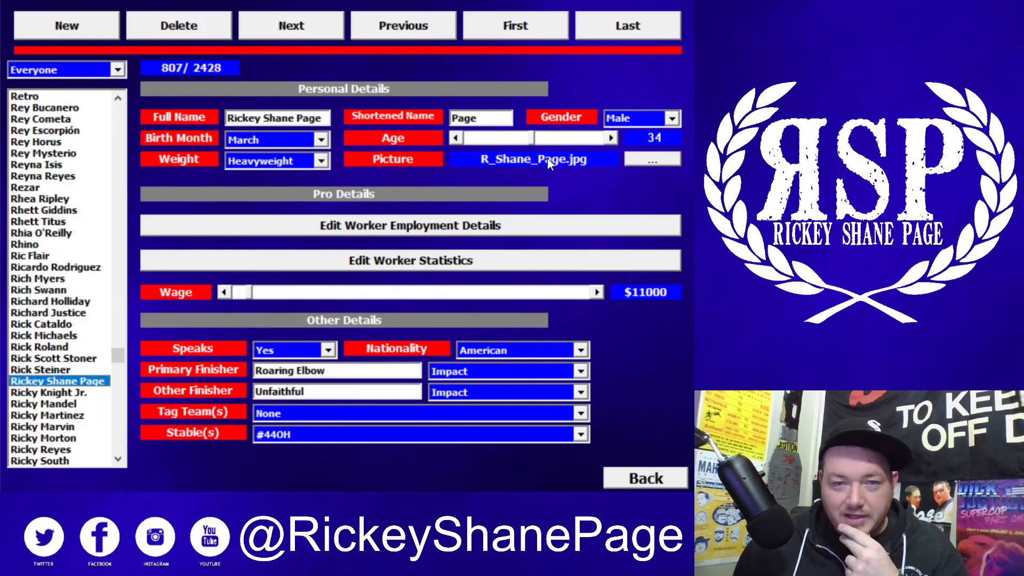
# Set Rickey Shane Page's age to 36 and rename his primary finisher to ChokeBreaker
pyautogui.click(608, 142)
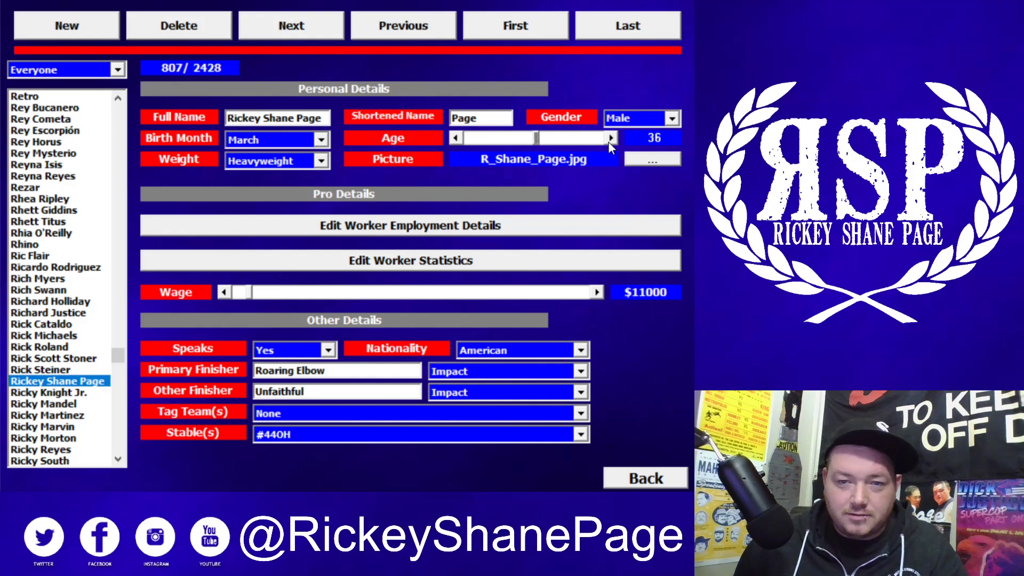
pyautogui.click(608, 142)
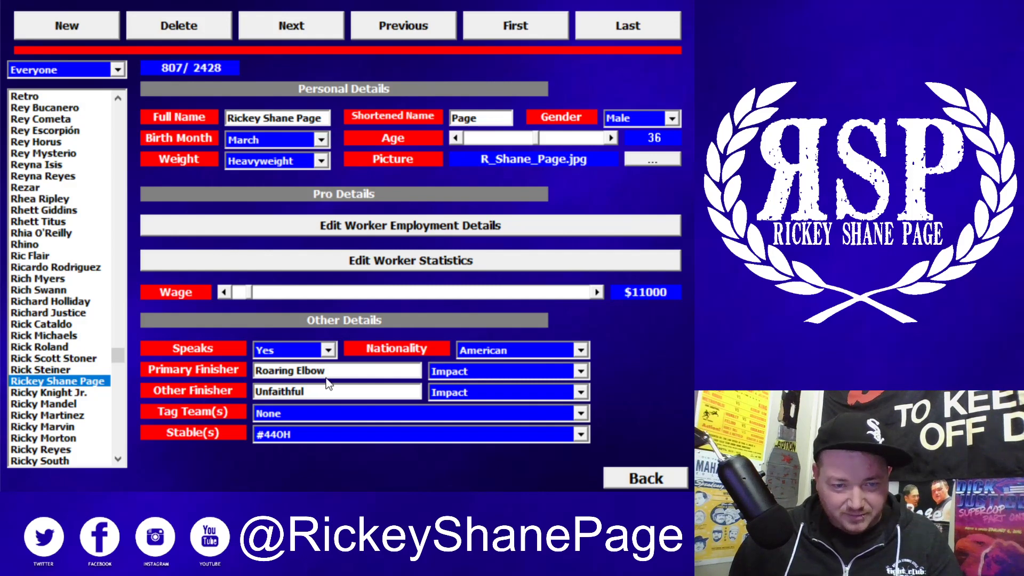
pyautogui.moveTo(333, 370); pyautogui.dragTo(255, 370)
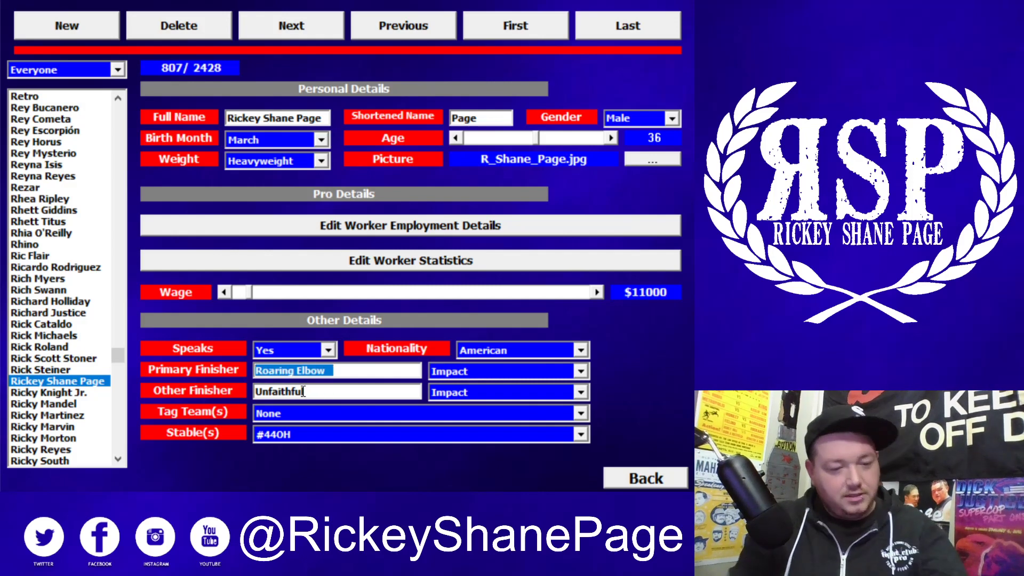
pyautogui.write('Choke')
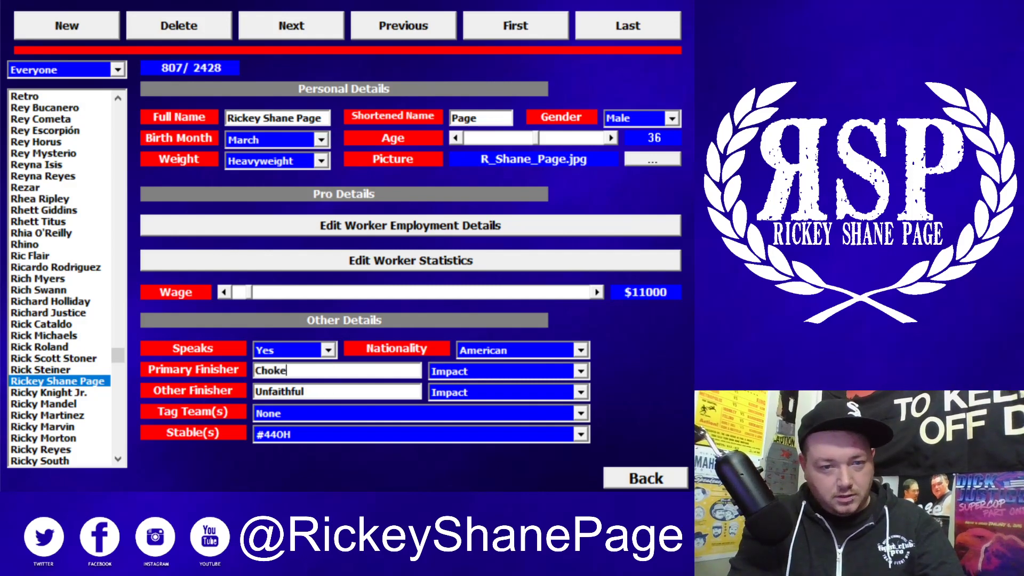
pyautogui.write('Breaker')
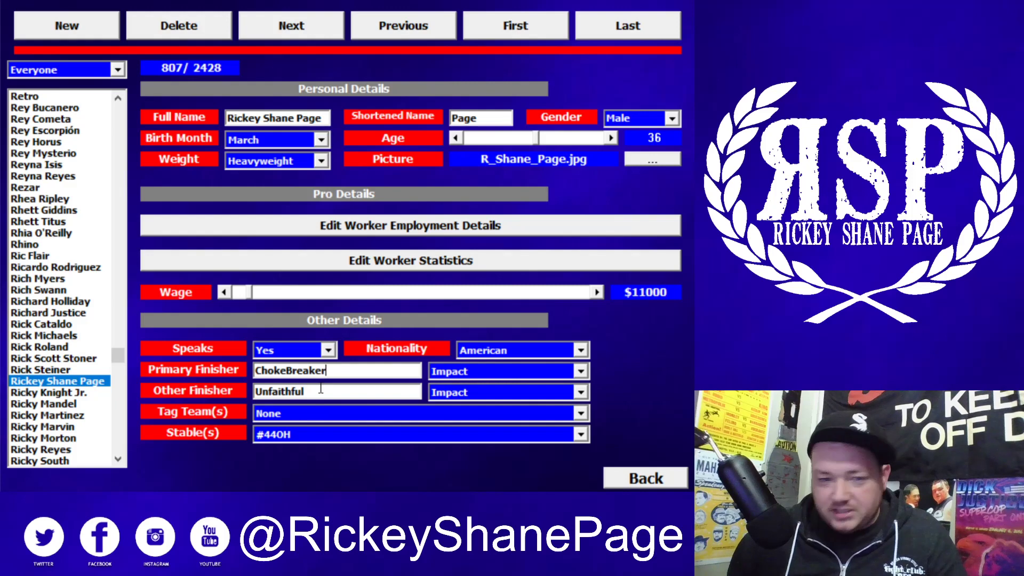
# Set Rickey Shane Page's other finisher to Champagne Clutch with the Ground type
pyautogui.moveTo(318, 392); pyautogui.dragTo(255, 392)
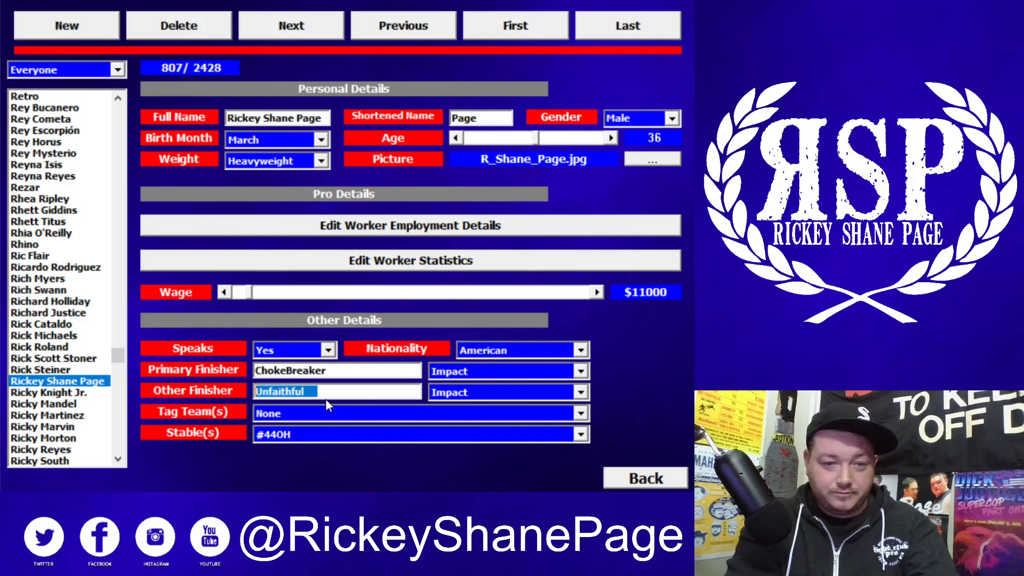
pyautogui.write('Champagne ')
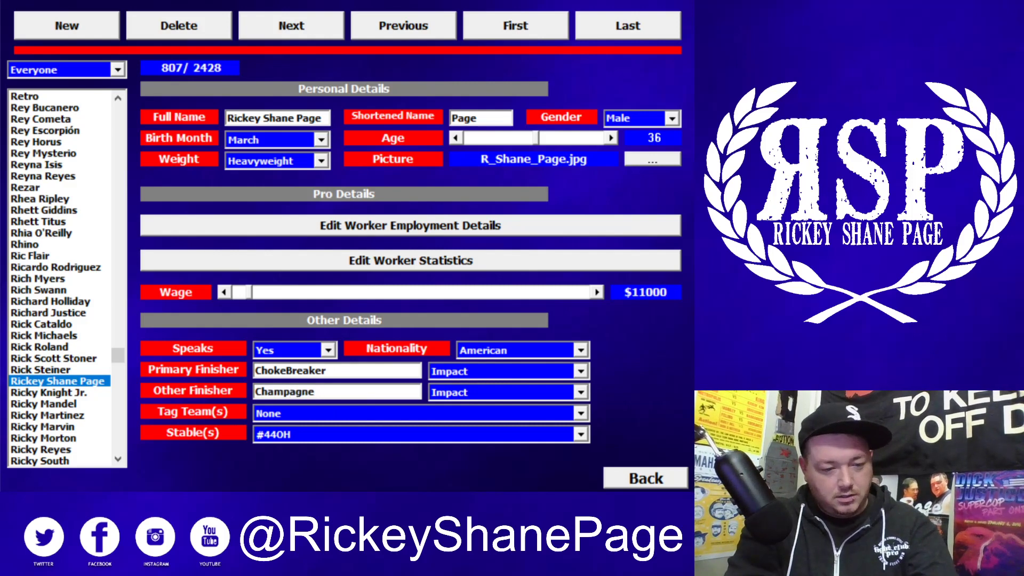
pyautogui.write('Clutch')
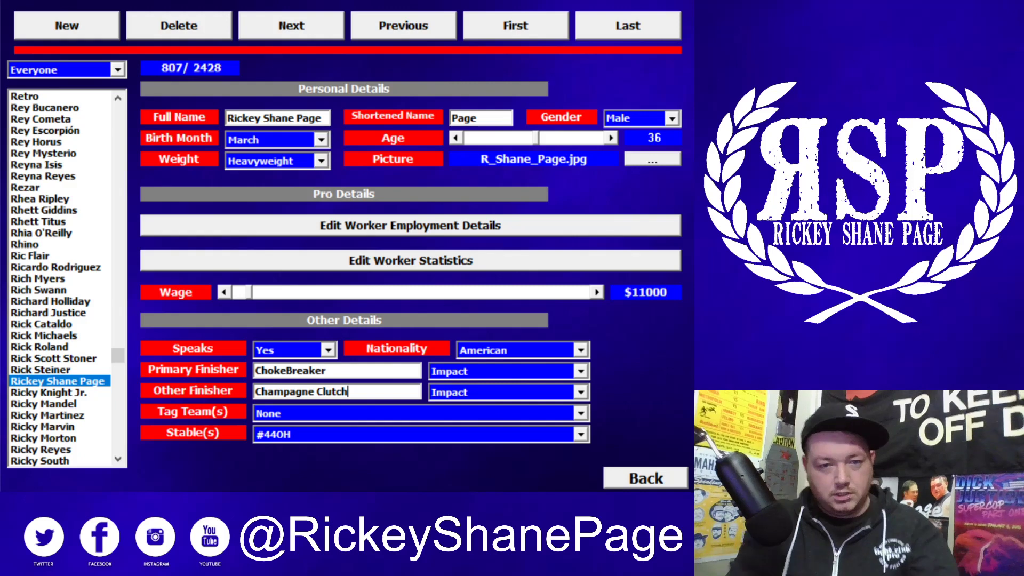
pyautogui.click(457, 395)
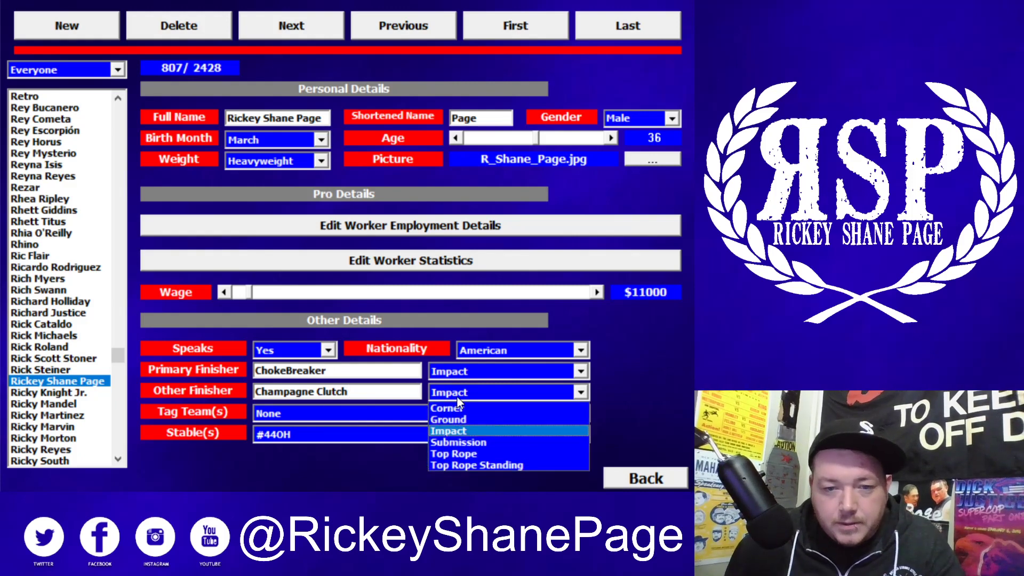
pyautogui.click(490, 421)
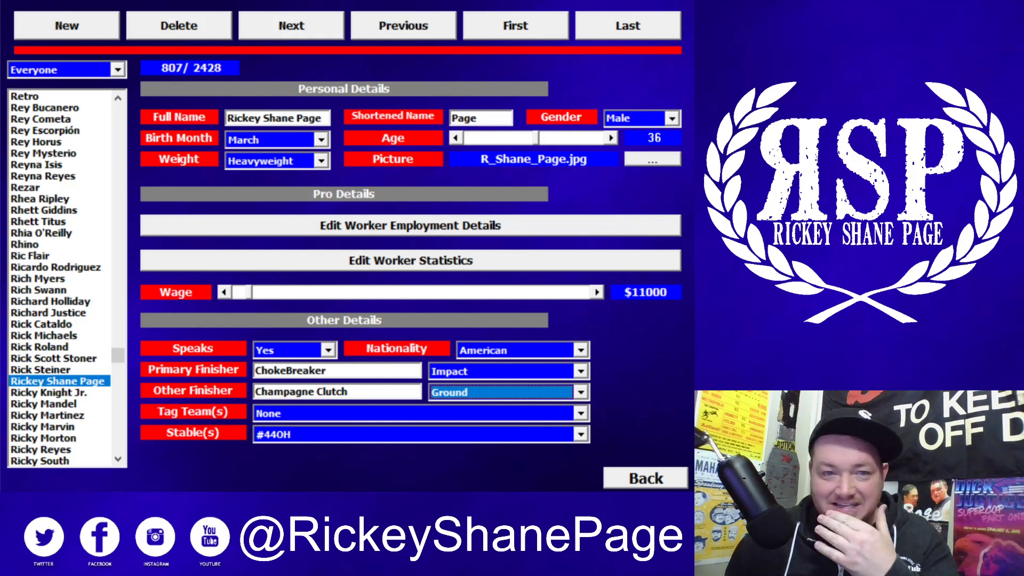
# Set Rickey Shane Page's shortened name to RSP and his disposition with employer A1 to Face in the employment details
pyautogui.doubleClick(482, 117)
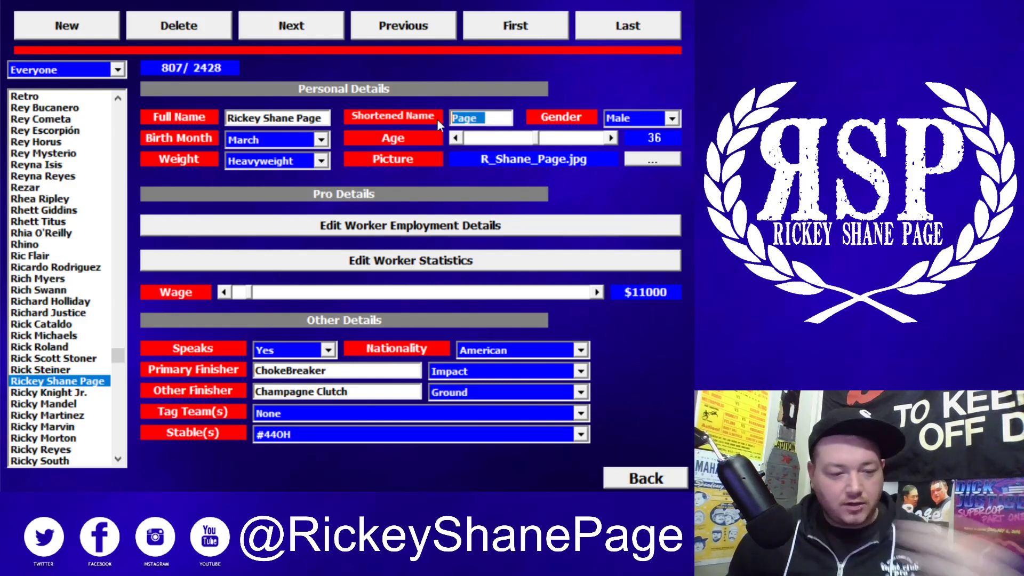
pyautogui.write('RSP')
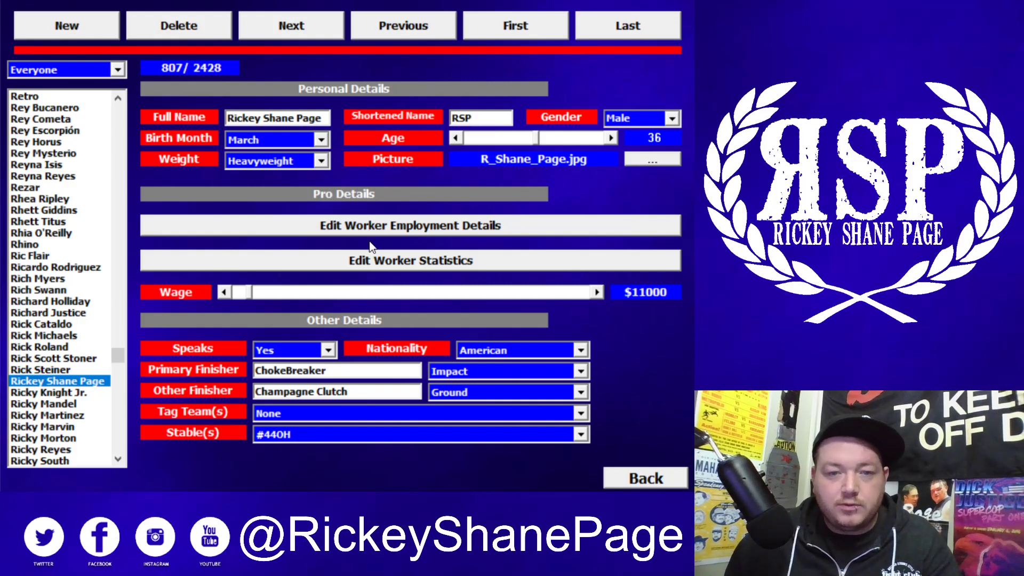
pyautogui.click(368, 225)
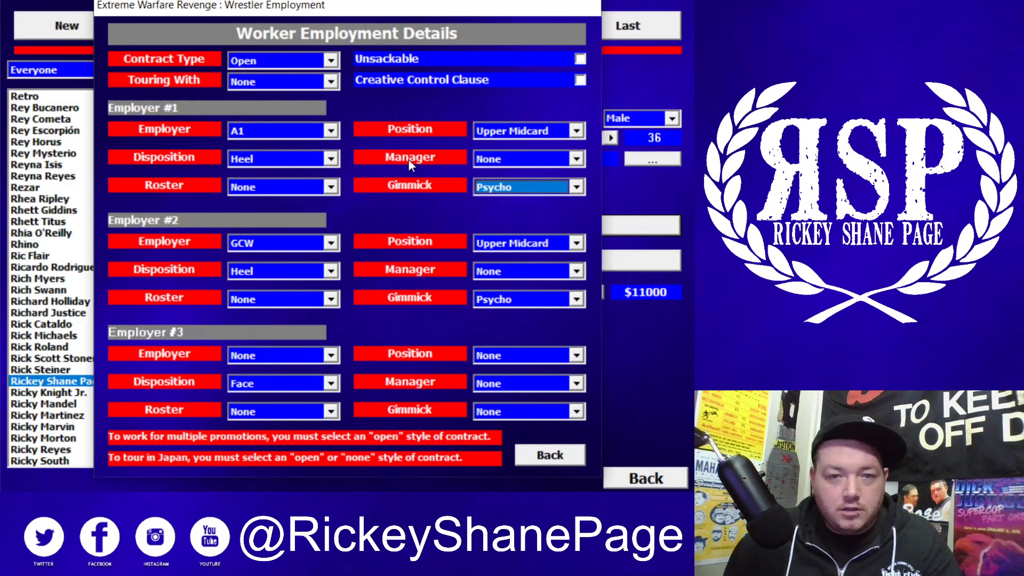
pyautogui.click(305, 159)
pyautogui.click(280, 174)
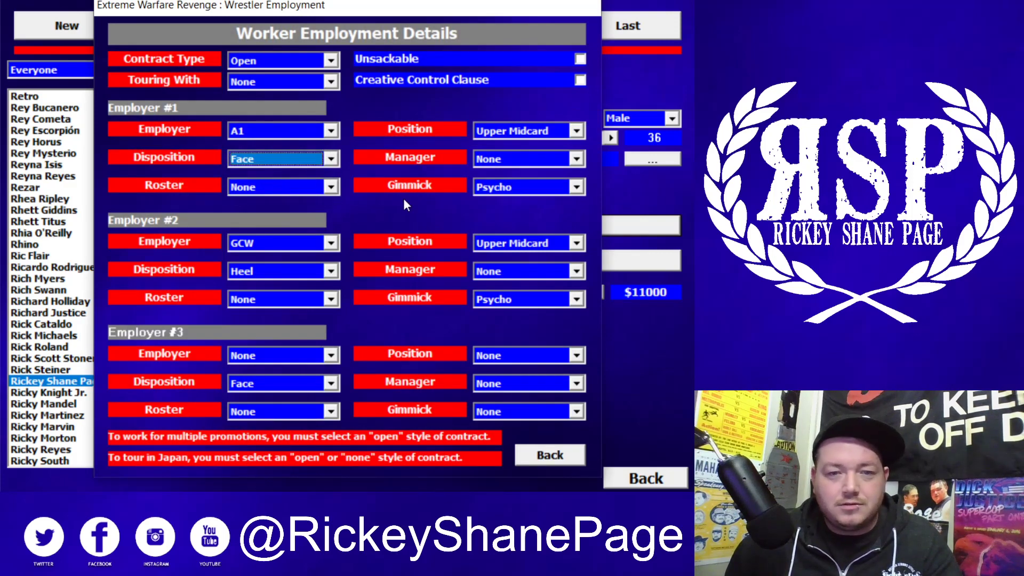
# Set Rickey Shane Page's gimmick for employer A1 to Blue Collar
pyautogui.click(506, 186)
pyautogui.moveTo(584, 250); pyautogui.dragTo(571, 214)
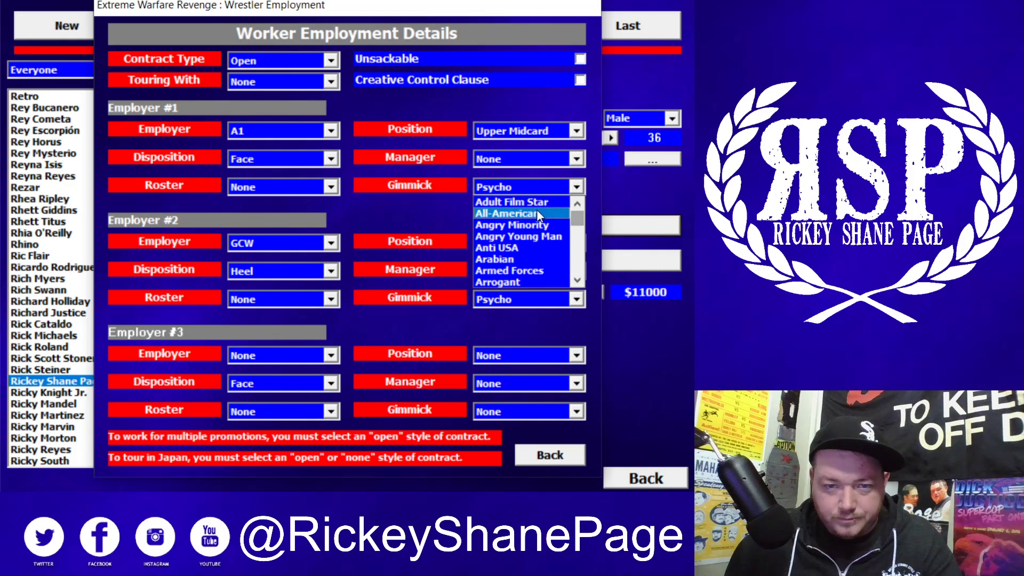
pyautogui.scroll(-1, 534, 224)
pyautogui.scroll(-1, 542, 238)
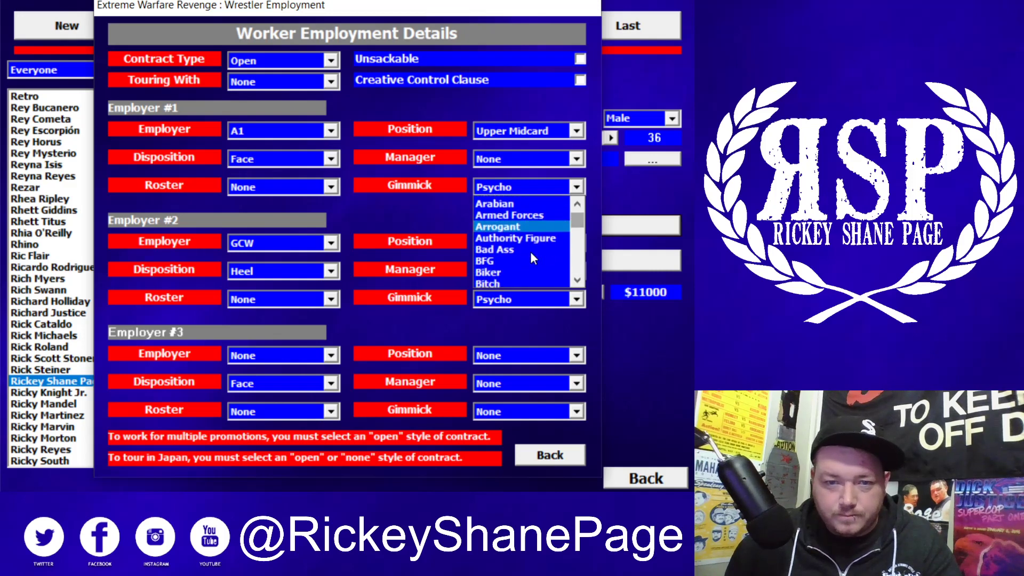
pyautogui.scroll(-1, 531, 256)
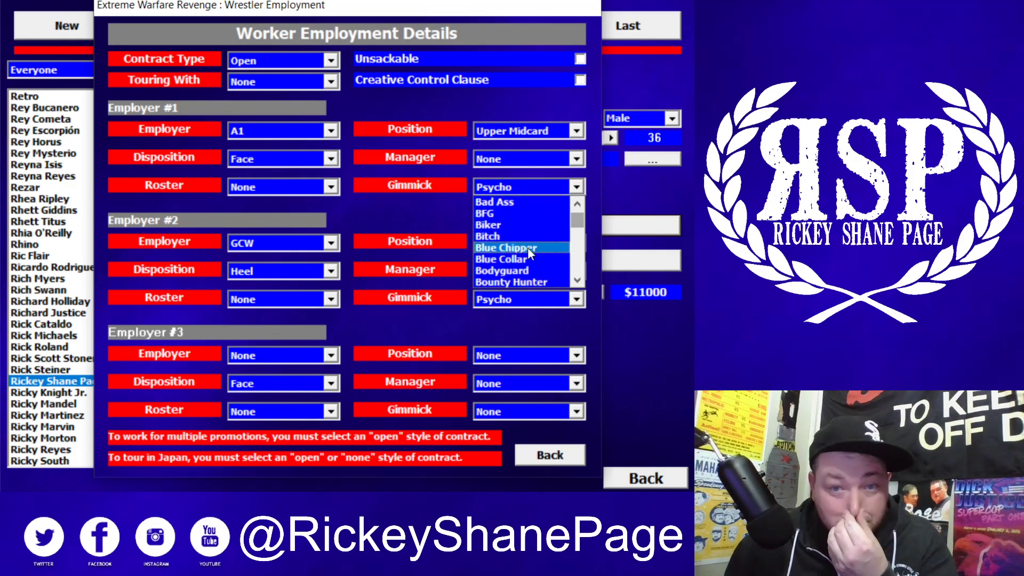
pyautogui.scroll(-1, 527, 247)
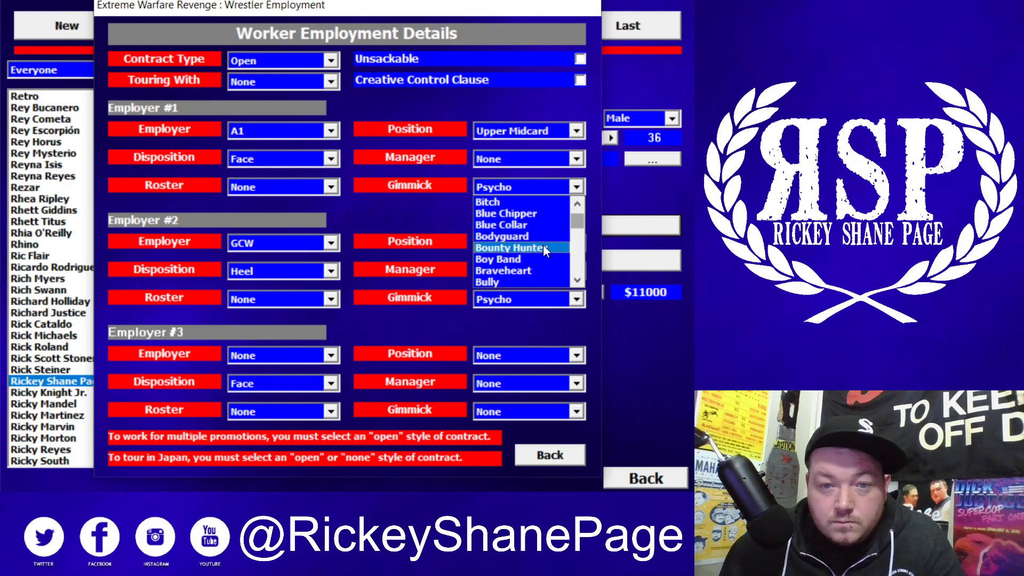
pyautogui.click(519, 225)
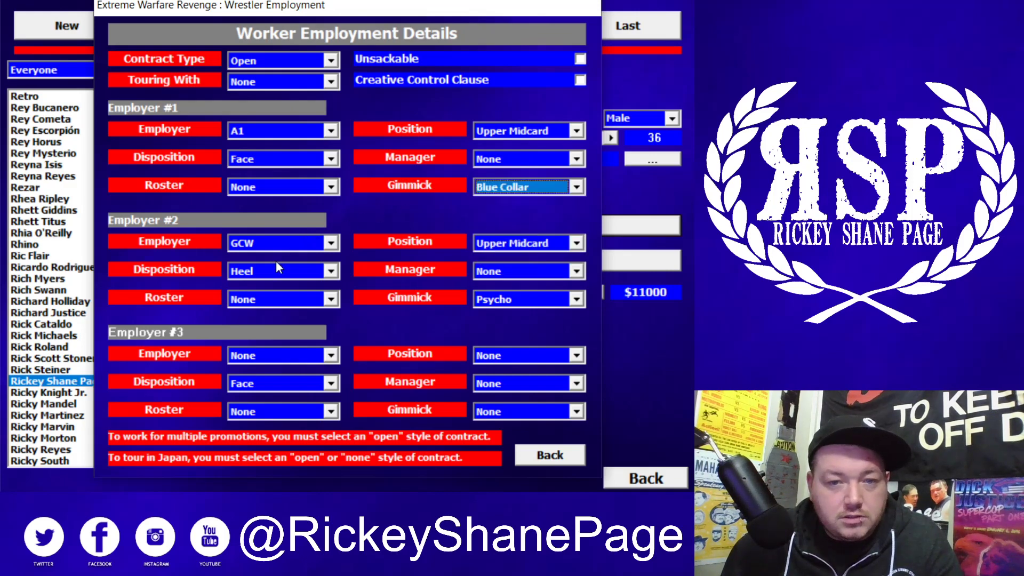
# Set Rickey Shane Page's gimmick for employer GCW to Cult Leader and close the employment details
pyautogui.click(495, 299)
pyautogui.scroll(-2, 537, 348)
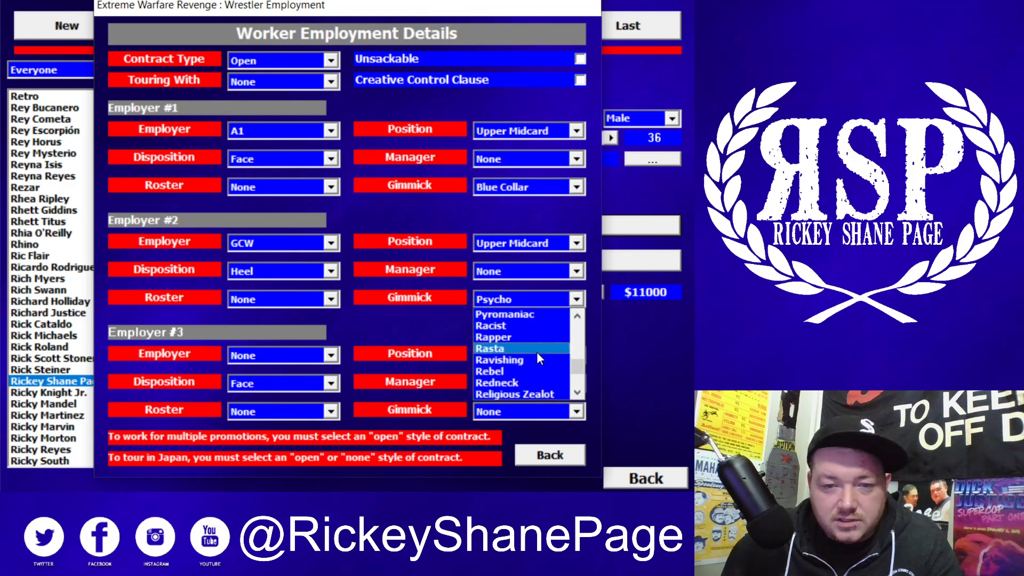
pyautogui.write('cu')
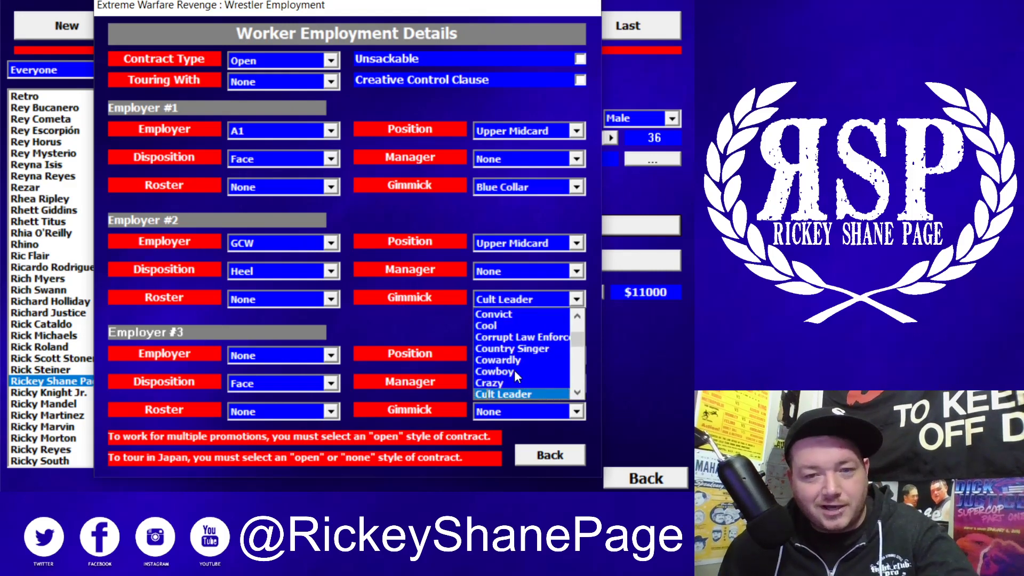
pyautogui.click(505, 393)
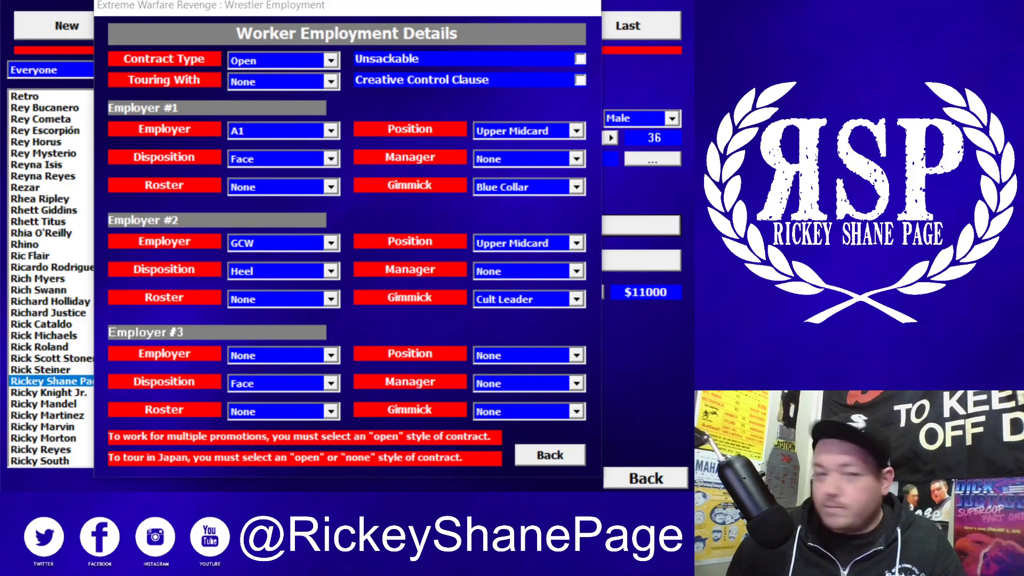
pyautogui.click(648, 479)
pyautogui.click(553, 458)
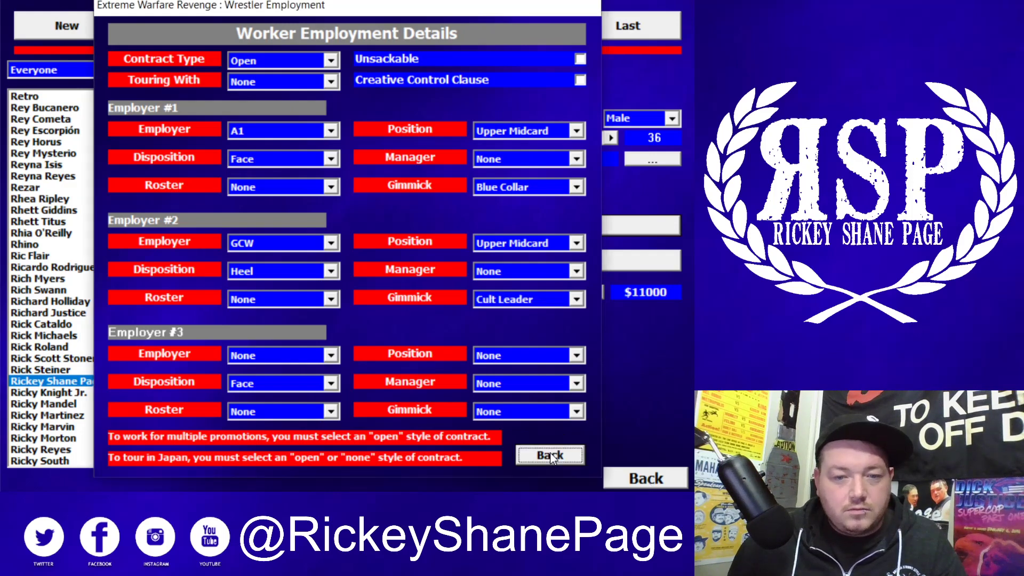
# Review Rickey Shane Page's worker statistics, including brawling, charisma and behaviour, and return to his record
pyautogui.click(374, 264)
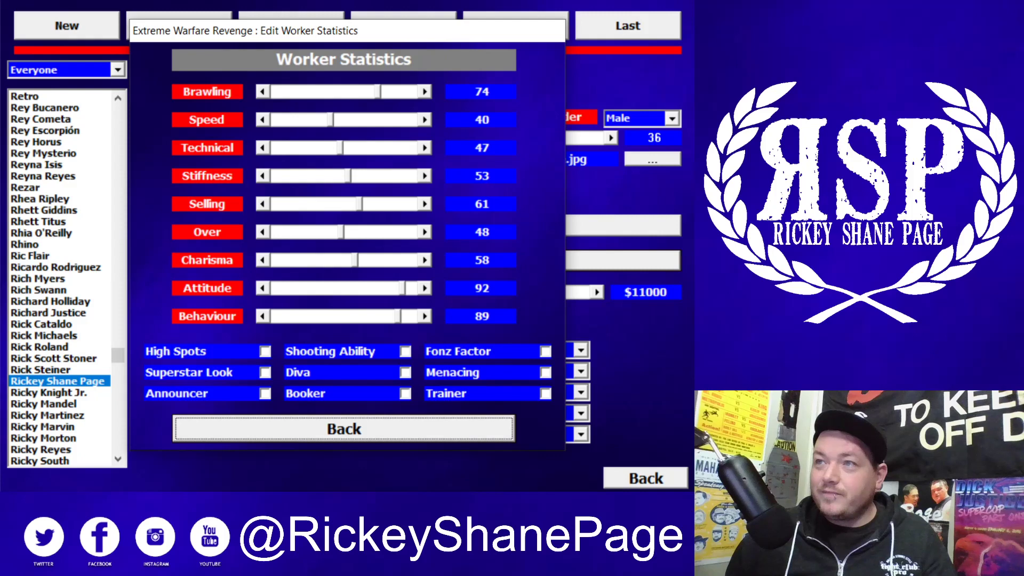
pyautogui.hotkey('alt', 'Tab')
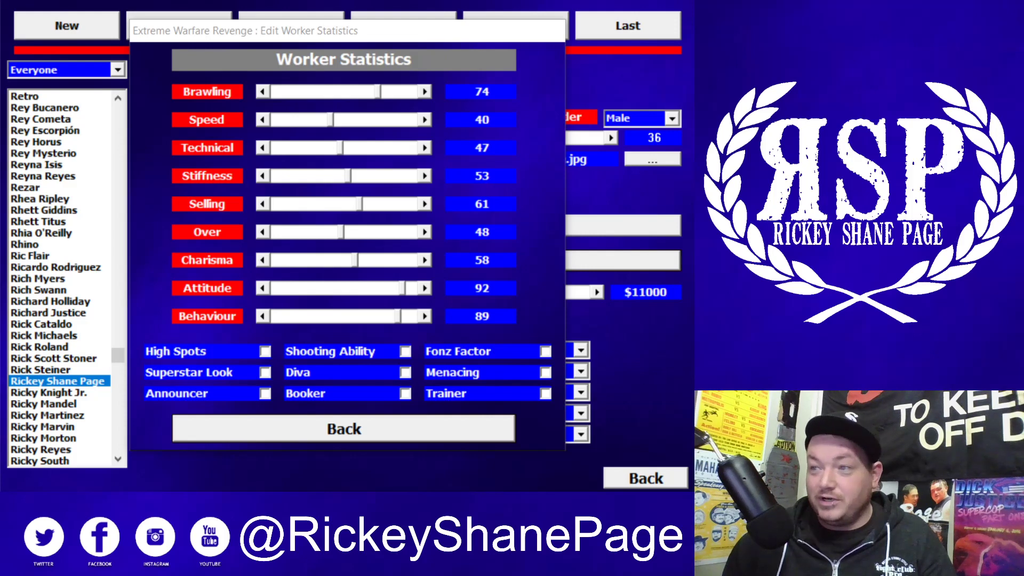
pyautogui.click(326, 429)
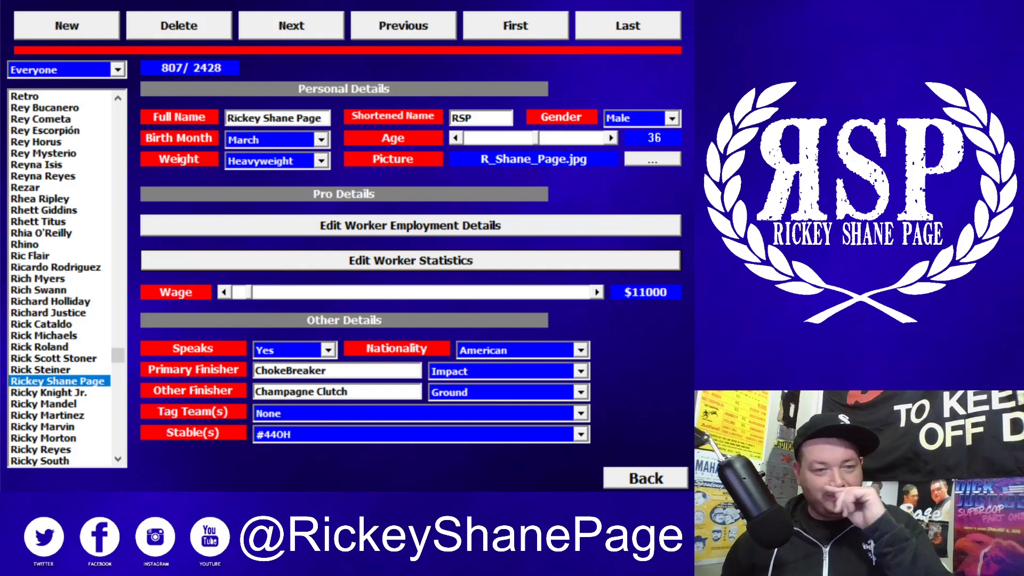
# Leave the workers category and create a new record in the staff category
pyautogui.click(624, 483)
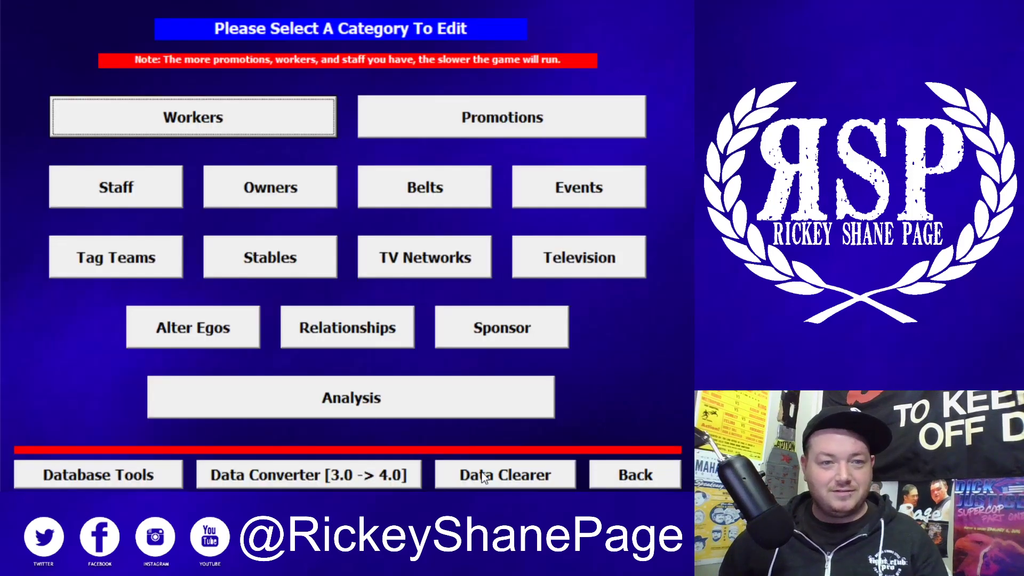
pyautogui.click(142, 186)
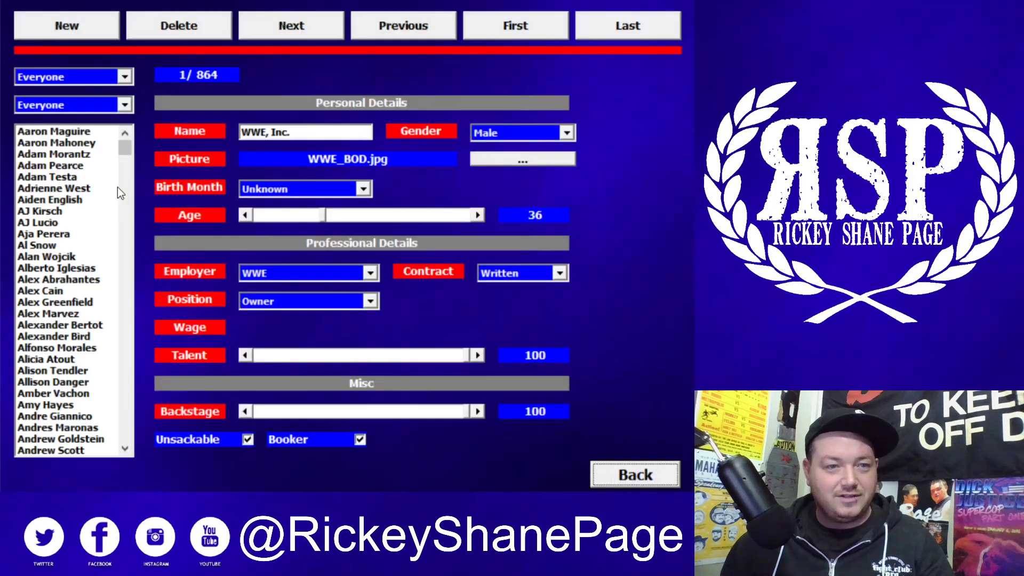
pyautogui.click(63, 33)
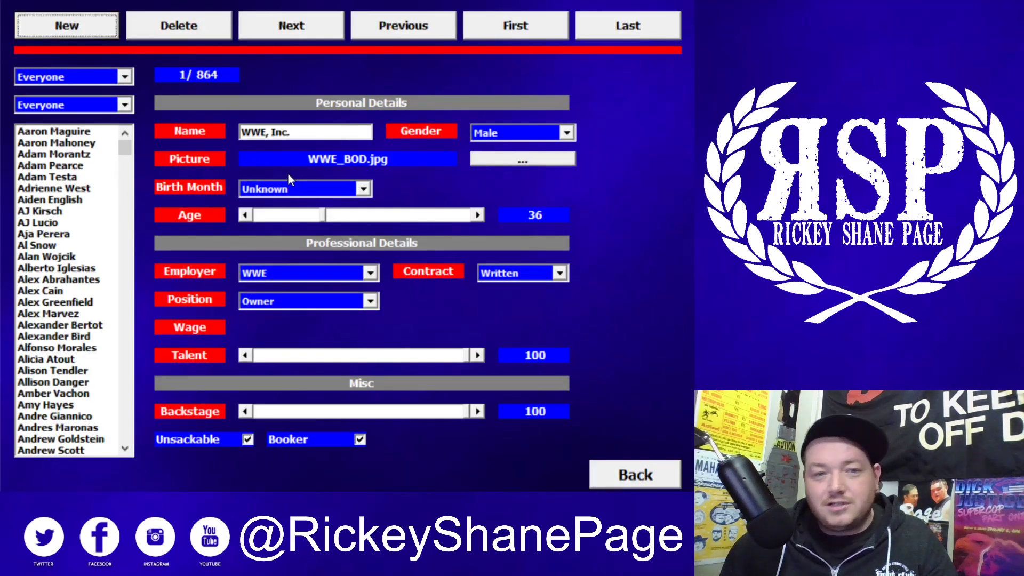
# Enter the new staff member's full name
pyautogui.click(272, 134)
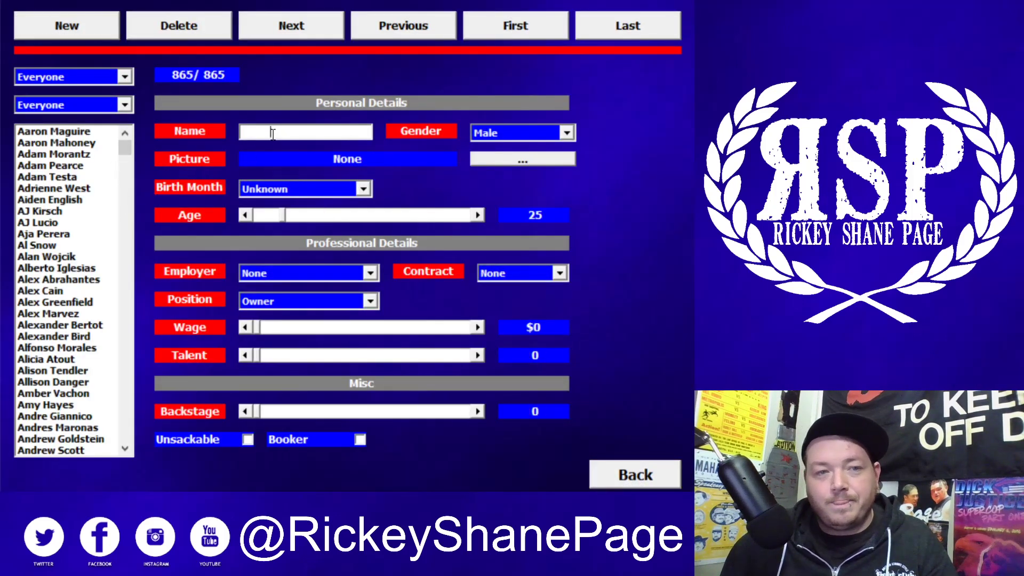
pyautogui.write('G')
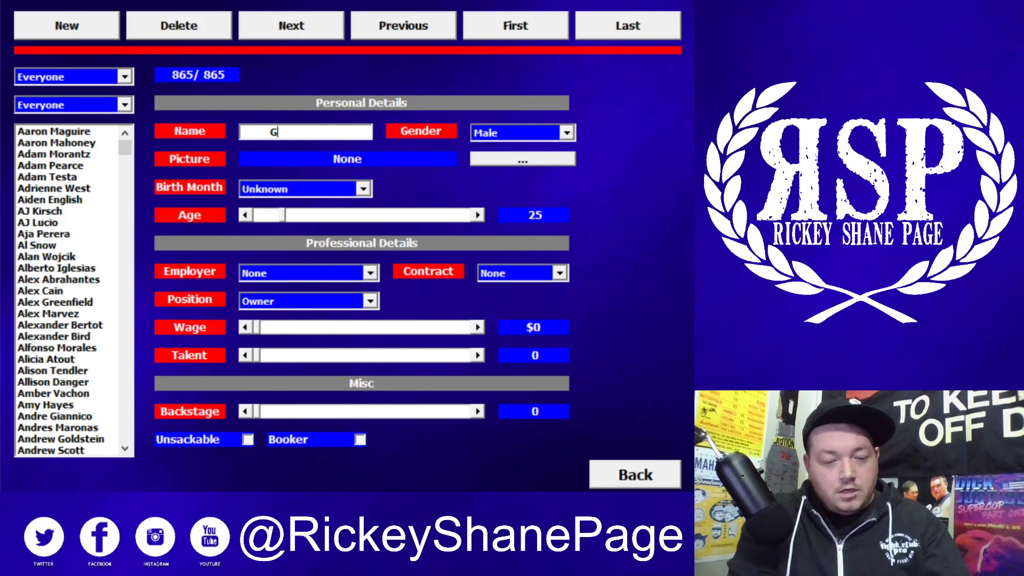
pyautogui.write('ian')
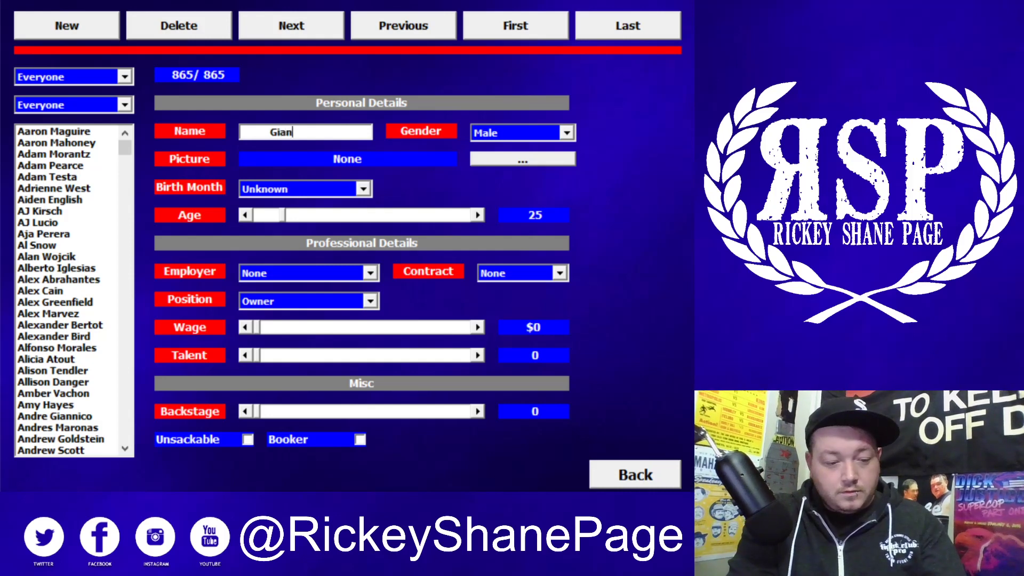
pyautogui.write('ca')
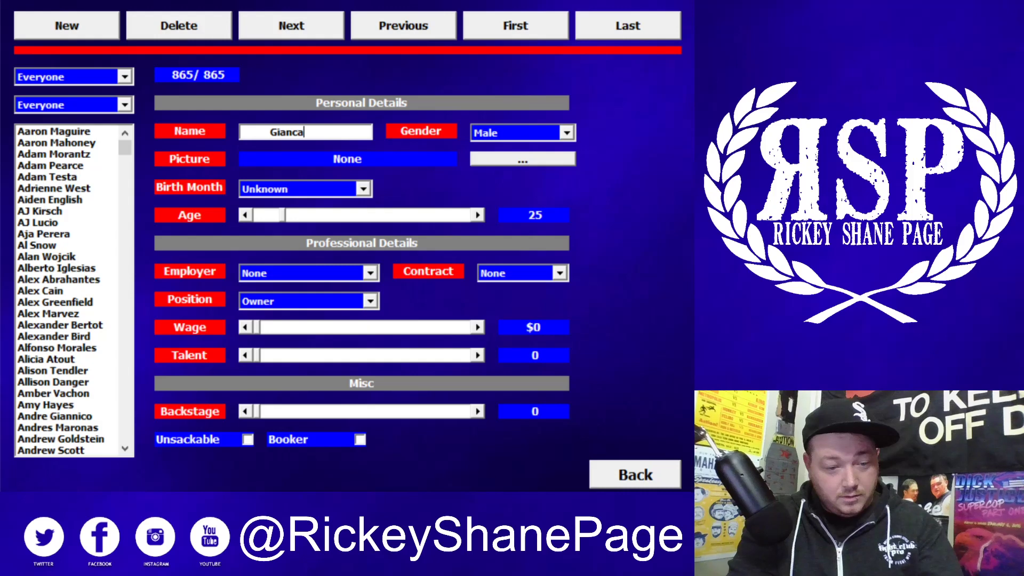
pyautogui.write('rloe')
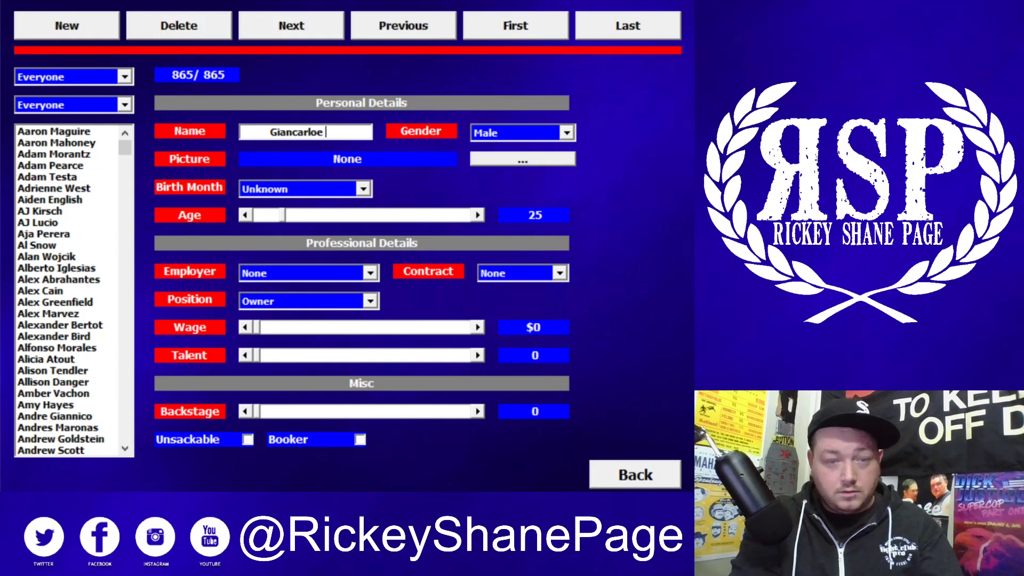
pyautogui.write(' Ditt')
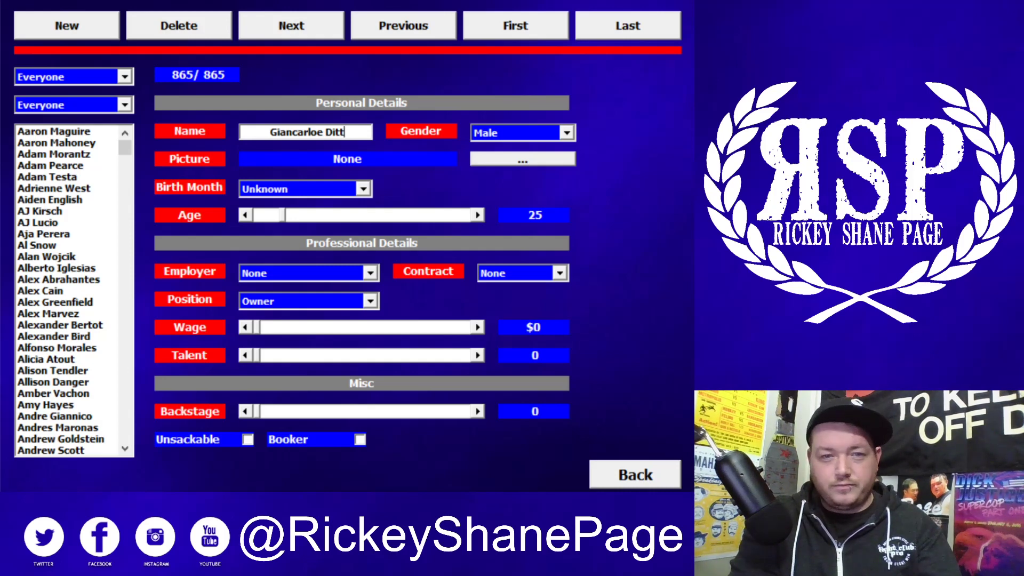
pyautogui.write('amo')
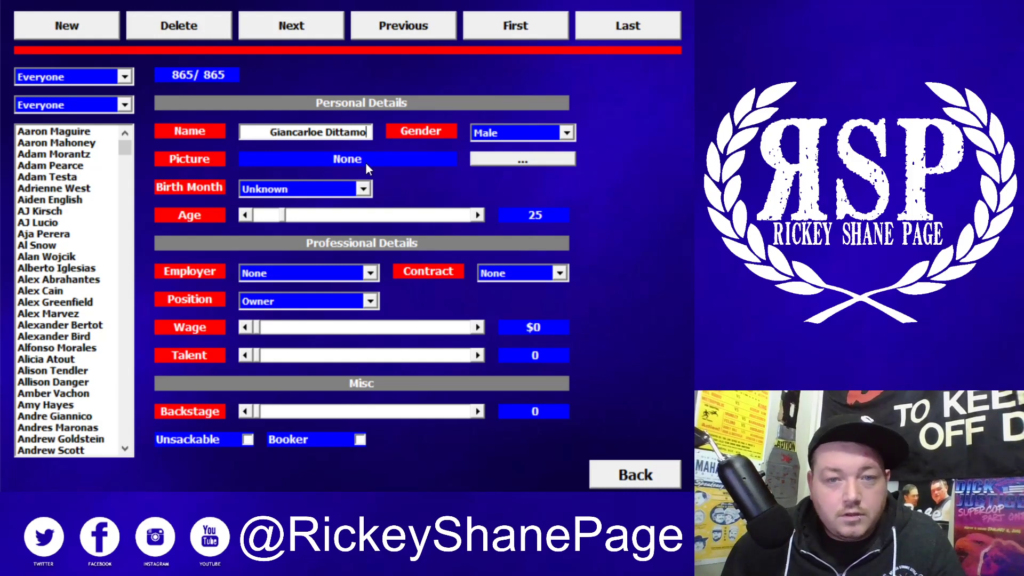
# Set the new staff member's birth month to September and age to 33
pyautogui.click(352, 193)
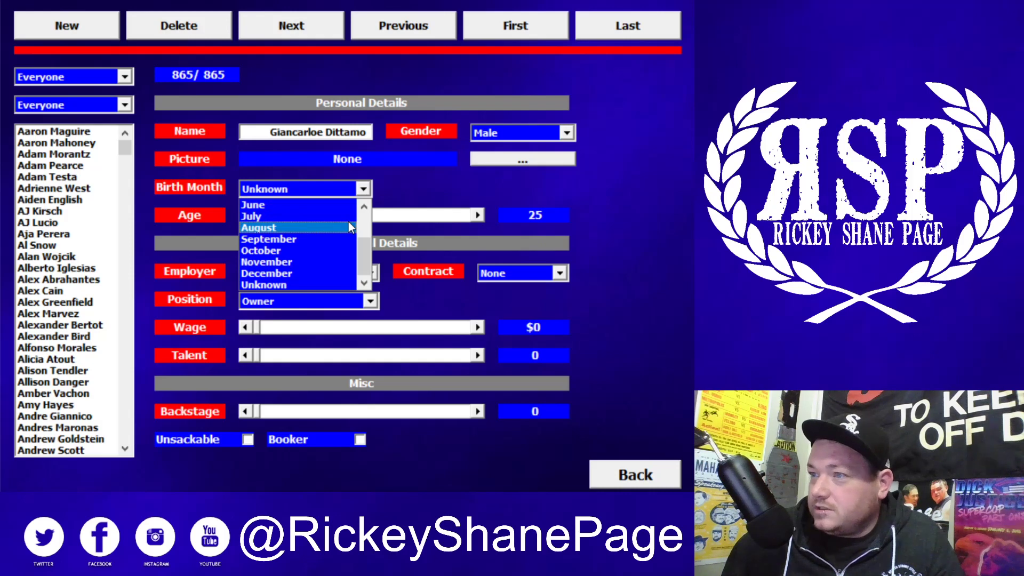
pyautogui.click(294, 239)
pyautogui.click(478, 215)
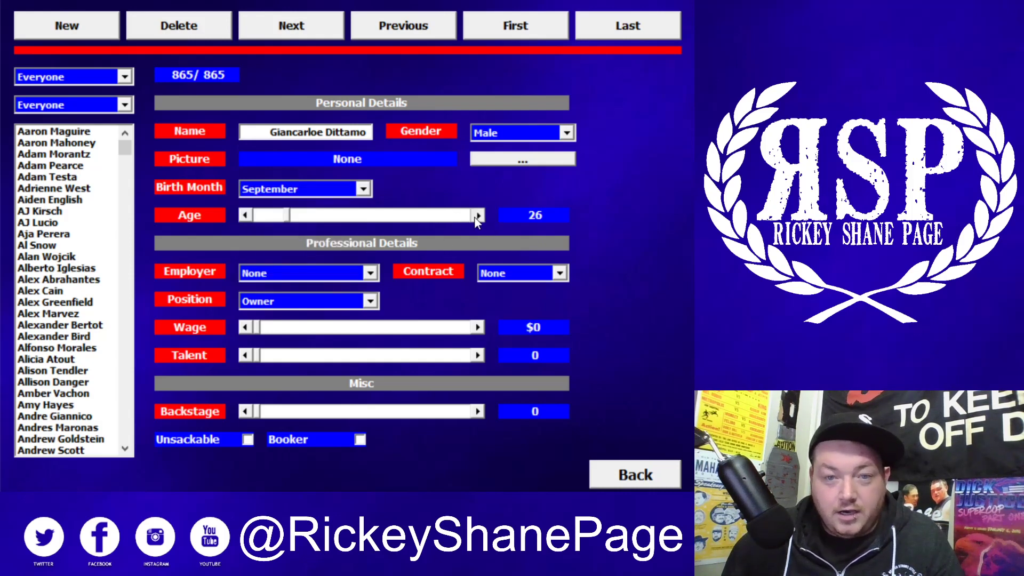
pyautogui.click(478, 215)
pyautogui.click(477, 215)
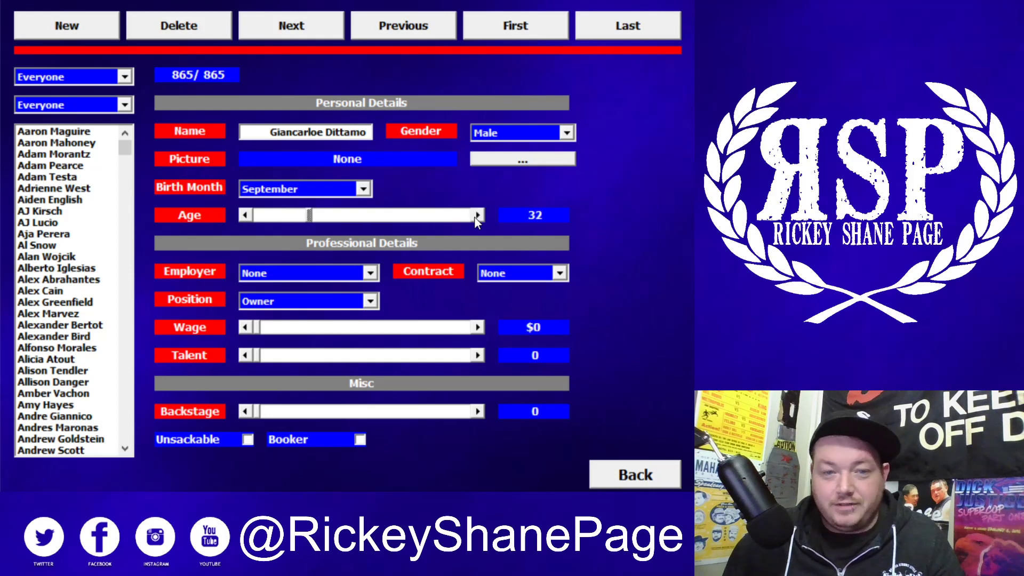
pyautogui.click(477, 215)
# Assign the new staff member to employer WOW! with a Written contract
pyautogui.click(363, 275)
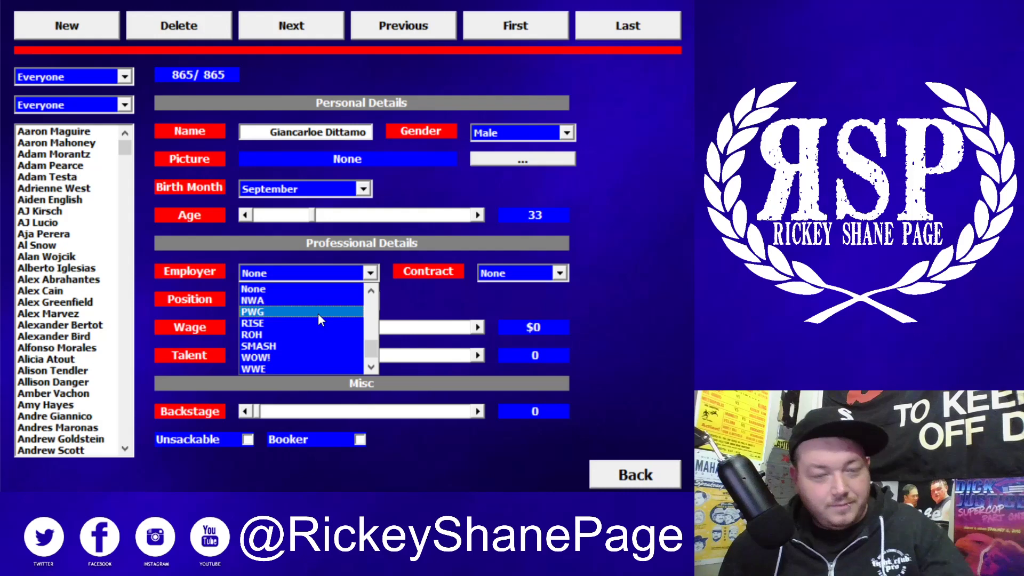
pyautogui.click(269, 361)
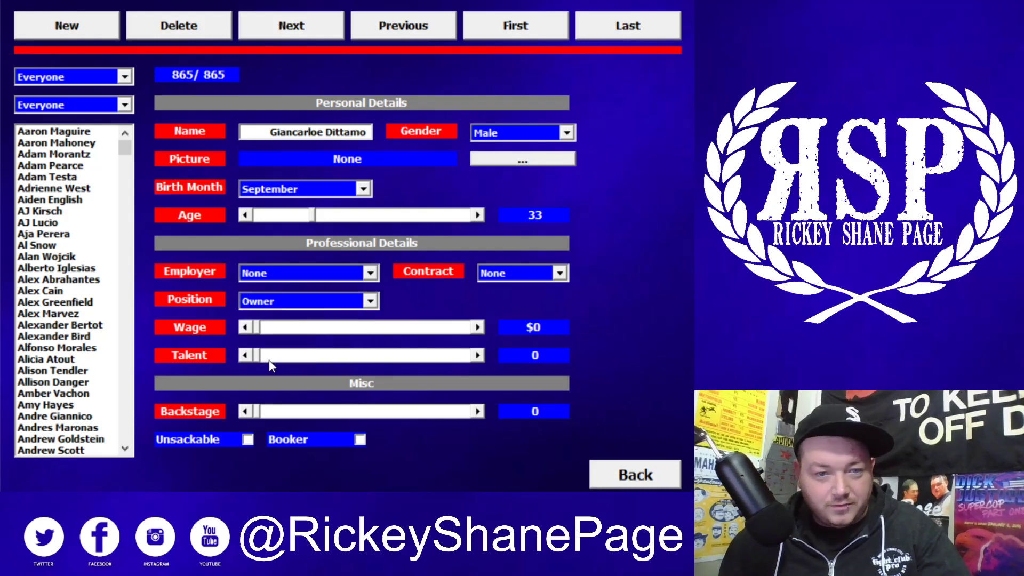
pyautogui.click(510, 277)
pyautogui.click(507, 288)
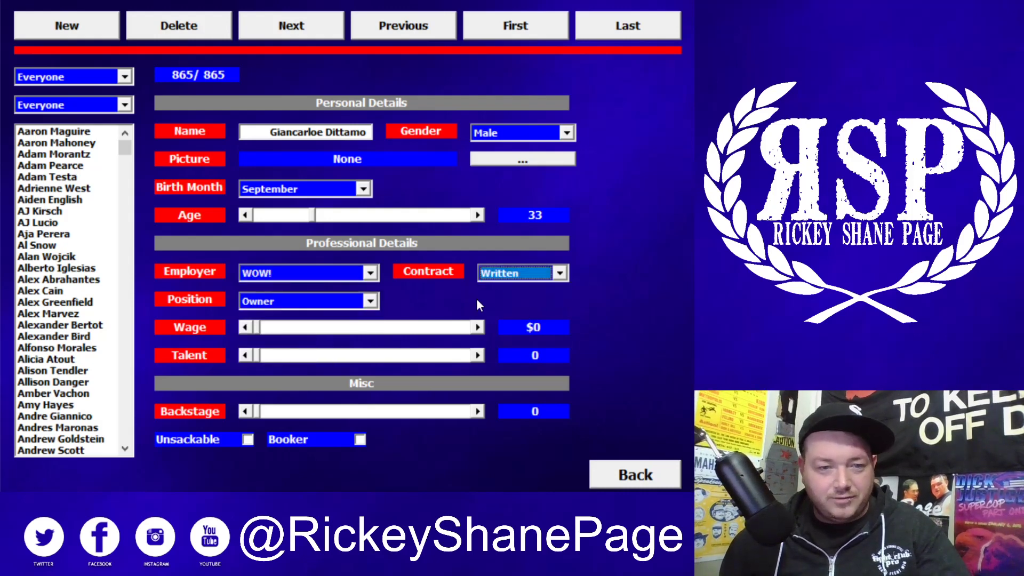
# Set the new staff member's position to Production and wage to $40000
pyautogui.click(368, 303)
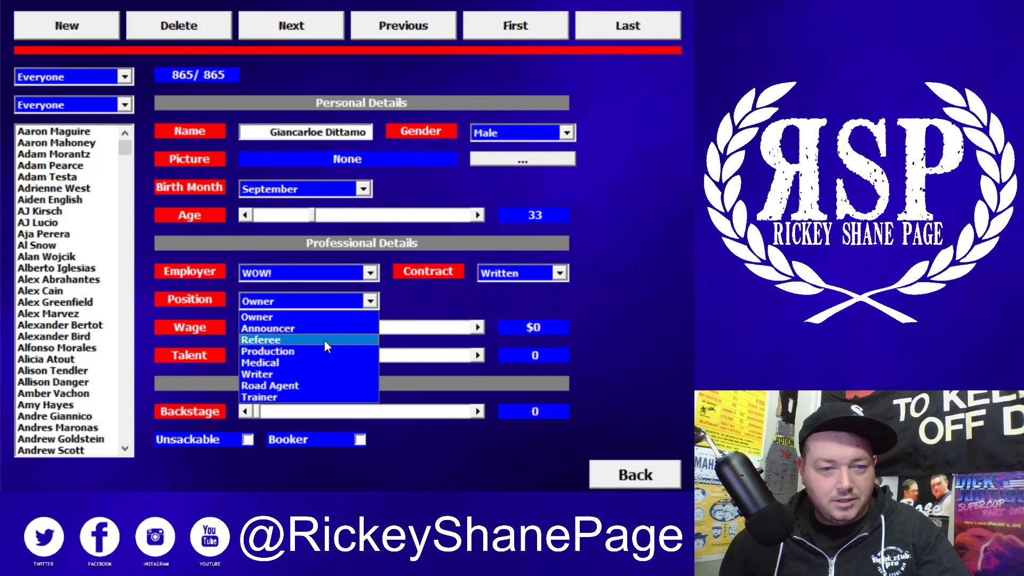
pyautogui.click(303, 352)
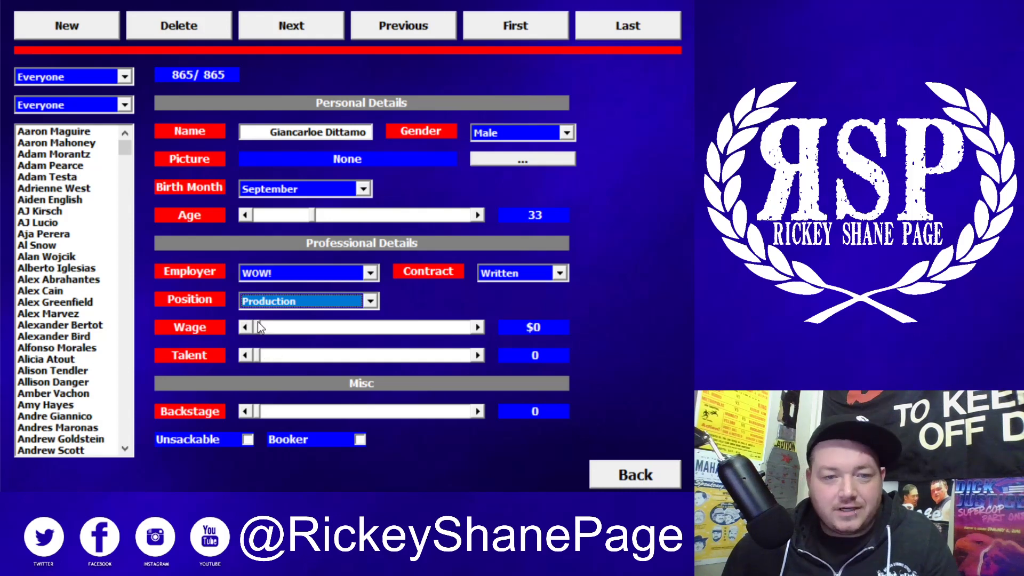
pyautogui.moveTo(258, 327); pyautogui.dragTo(343, 327)
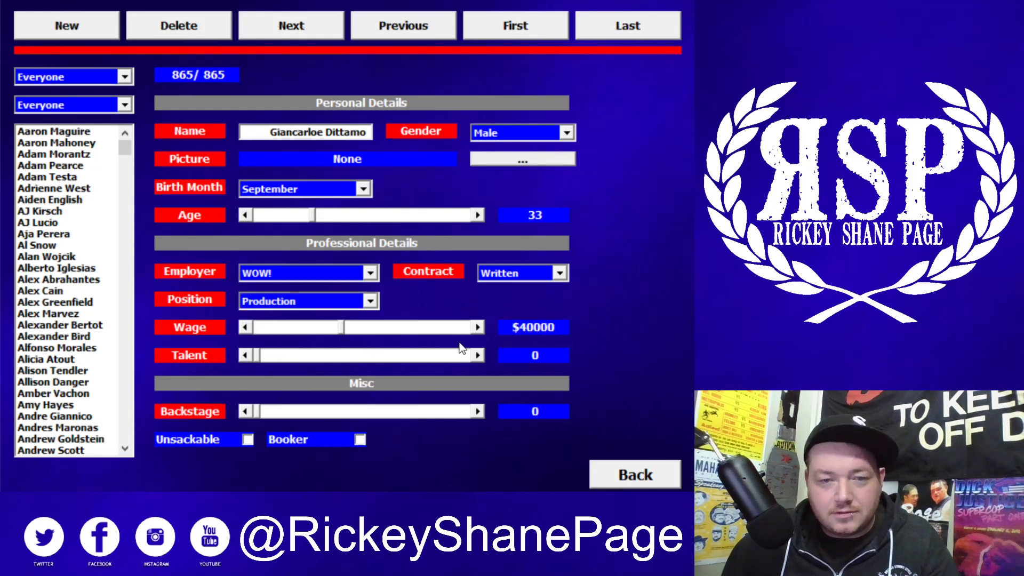
# Raise the new staff member's wage to $50000
pyautogui.click(478, 327)
pyautogui.click(478, 327)
pyautogui.click(478, 327)
pyautogui.click(478, 327)
pyautogui.moveTo(348, 328); pyautogui.dragTo(364, 328)
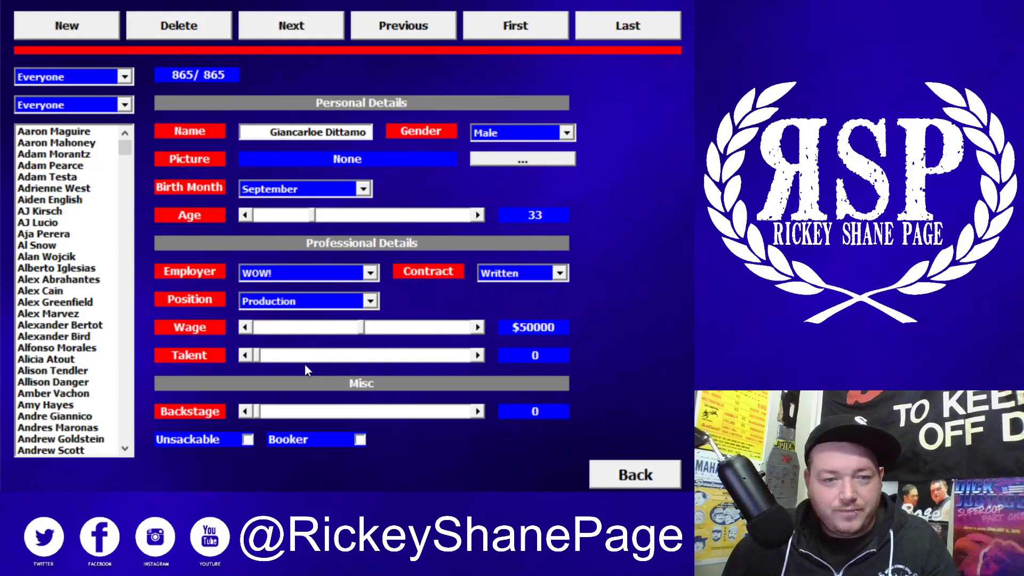
# Set the new staff member's talent rating to 75
pyautogui.moveTo(257, 356); pyautogui.dragTo(403, 352)
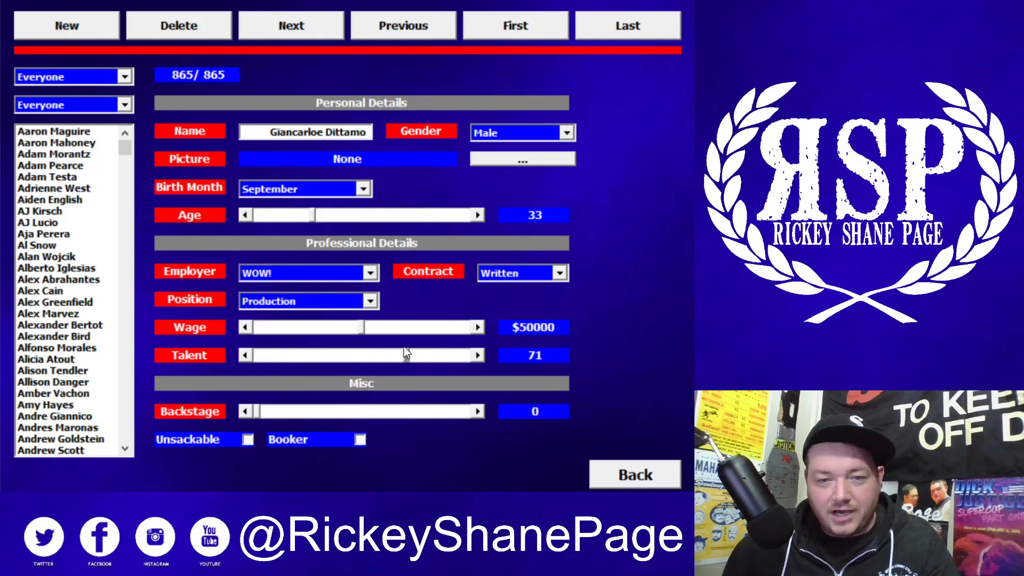
pyautogui.click(478, 356)
pyautogui.click(478, 356)
pyautogui.click(478, 356)
pyautogui.click(478, 355)
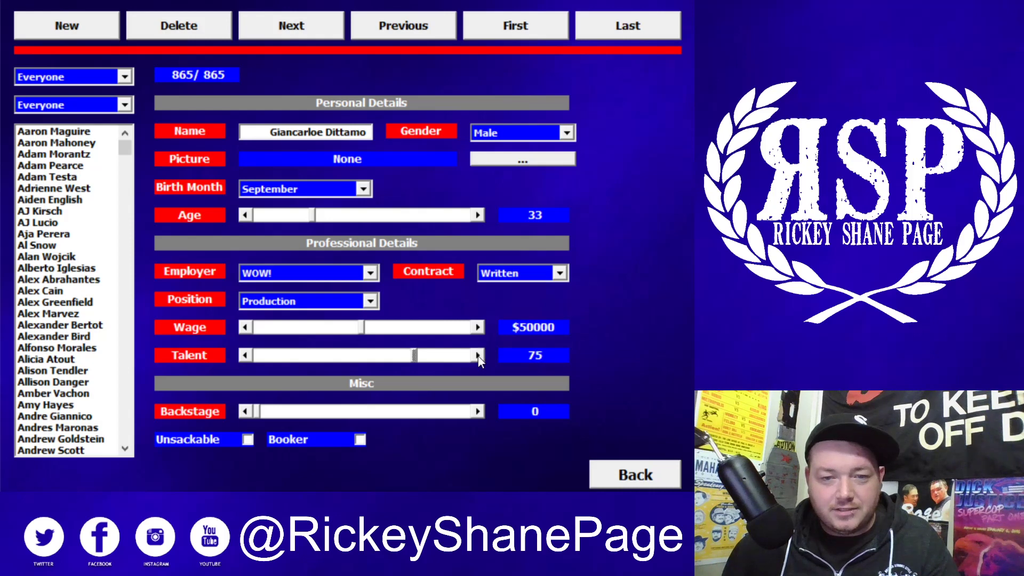
# Set the new staff member's backstage rating to 50 and return to the editor's category selection
pyautogui.moveTo(358, 418); pyautogui.dragTo(358, 419)
pyautogui.click(478, 411)
pyautogui.click(478, 411)
pyautogui.click(478, 411)
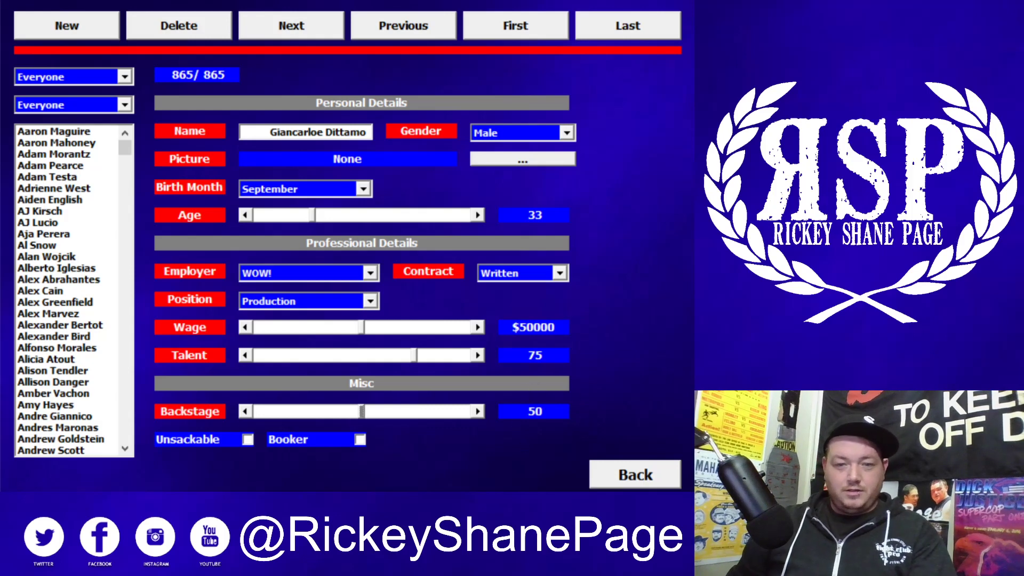
pyautogui.click(643, 472)
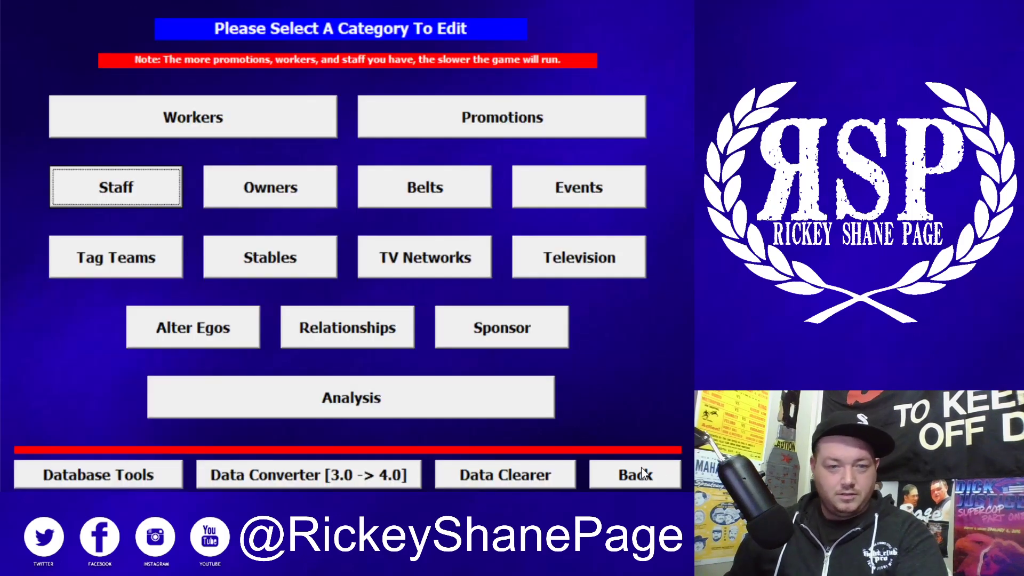
# Review the GCW promotion's details and size options, check the A1 promotion's details, and return to the category selection
pyautogui.click(474, 118)
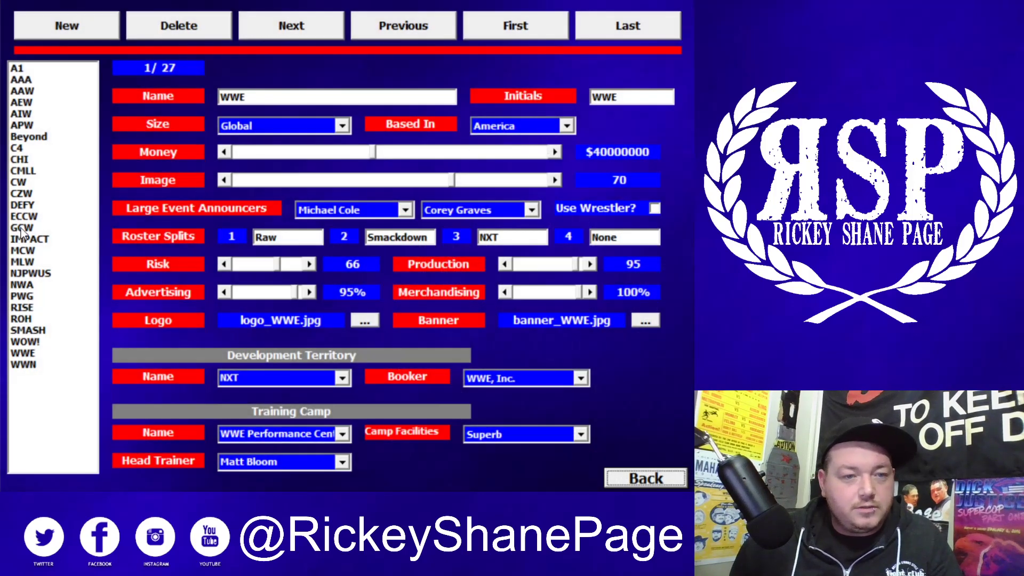
pyautogui.click(21, 229)
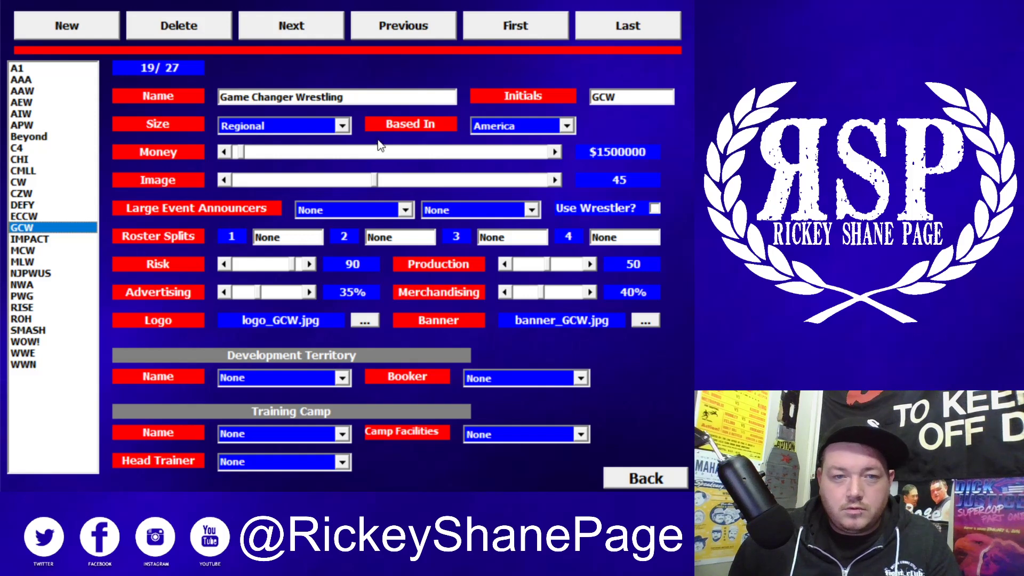
pyautogui.click(342, 127)
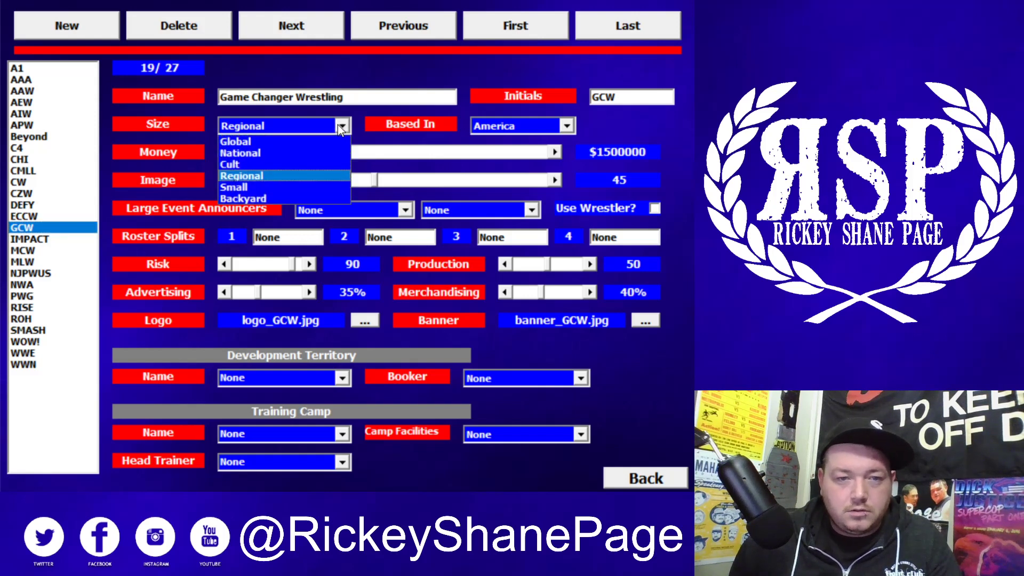
pyautogui.click(342, 127)
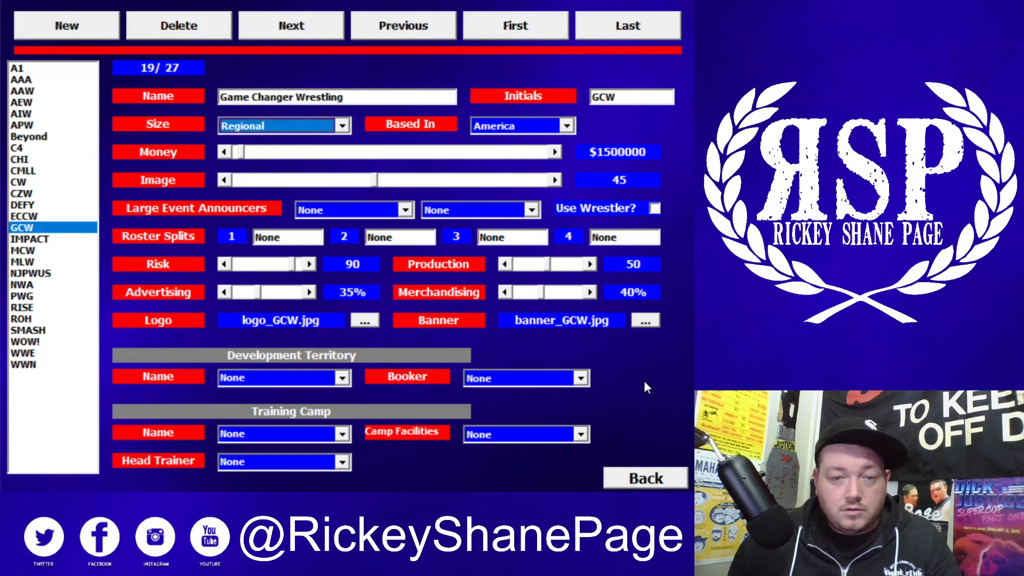
pyautogui.click(19, 69)
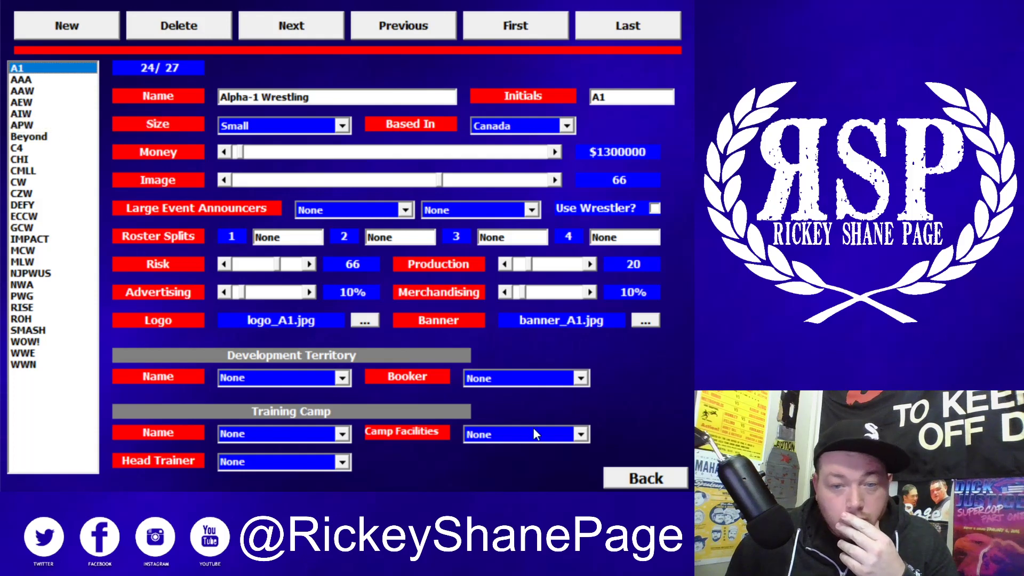
pyautogui.click(641, 481)
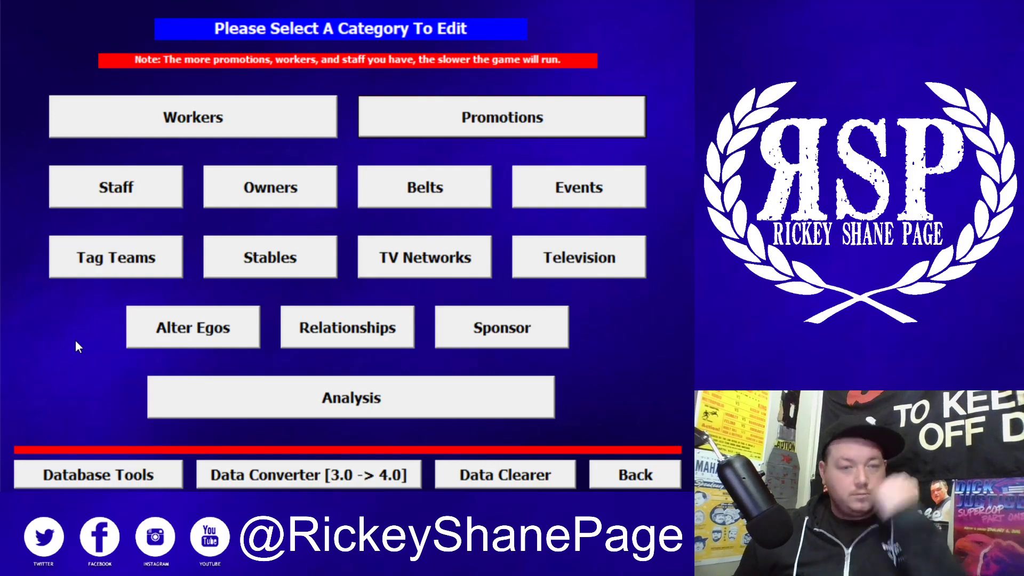
# Open the relationships database and examine the Darby Allin/ Priscilla Kelly and Damian 666/ Halloween entries
pyautogui.click(348, 335)
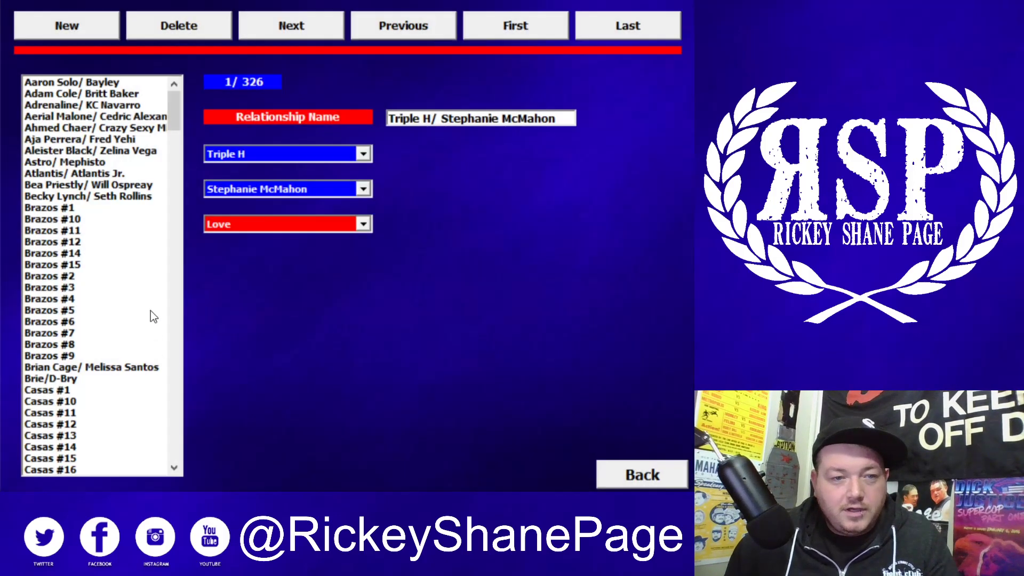
pyautogui.scroll(-4, 126, 283)
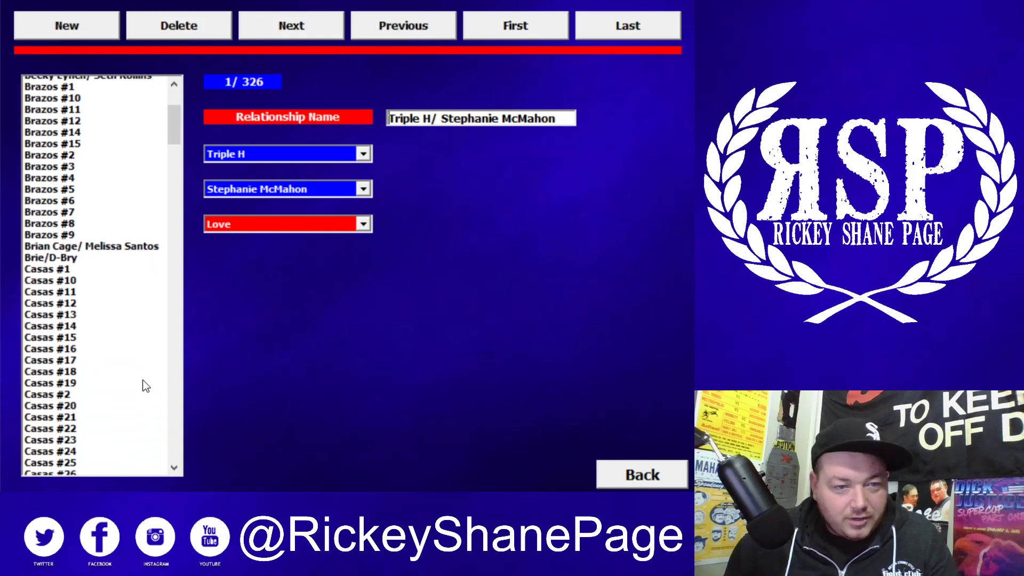
pyautogui.scroll(-4, 136, 383)
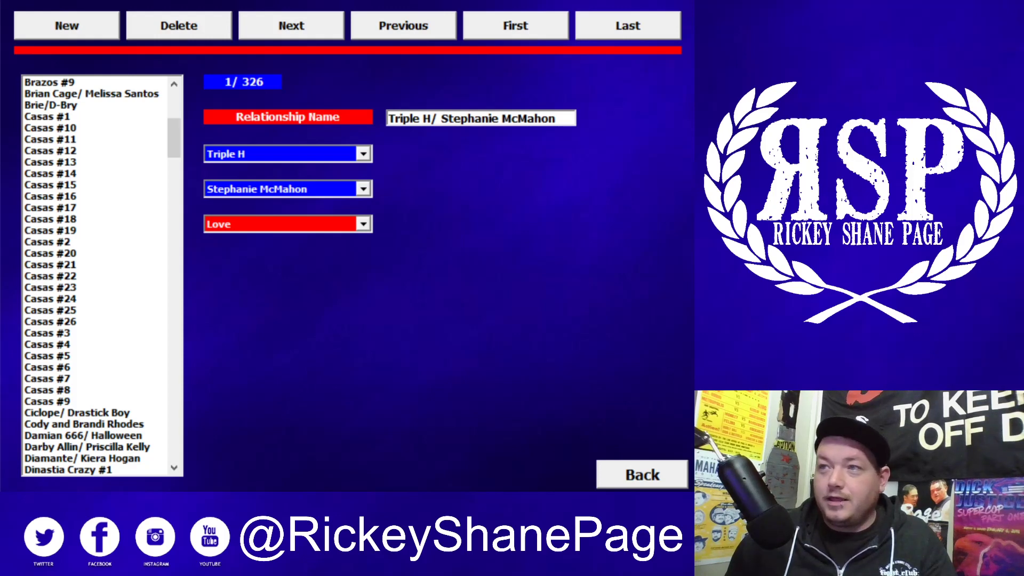
pyautogui.scroll(-2, 138, 367)
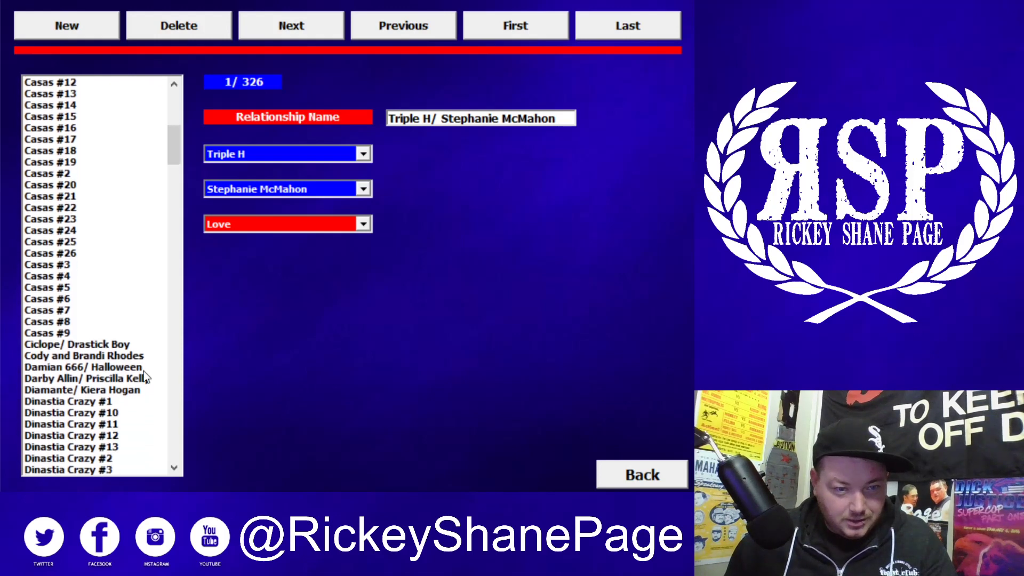
pyautogui.click(89, 378)
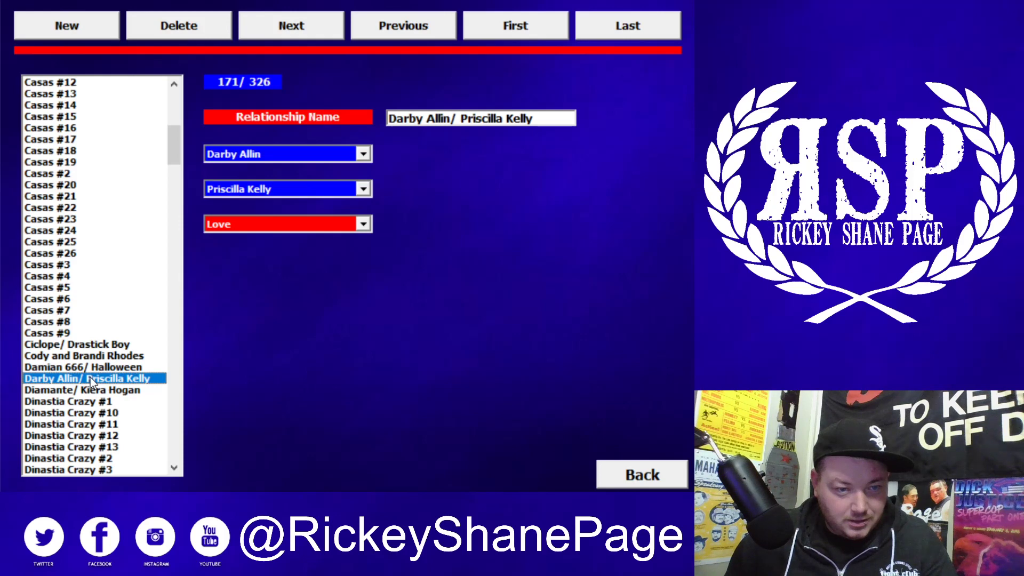
pyautogui.click(95, 369)
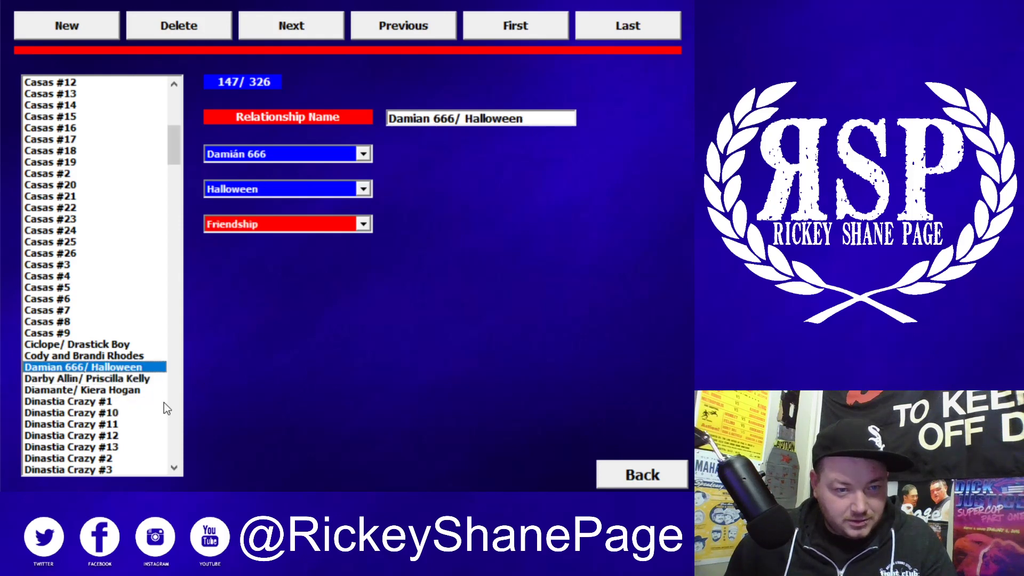
# Look through the rest of the relationship list down to The Singhs entries and return to the category selection
pyautogui.scroll(-4, 155, 415)
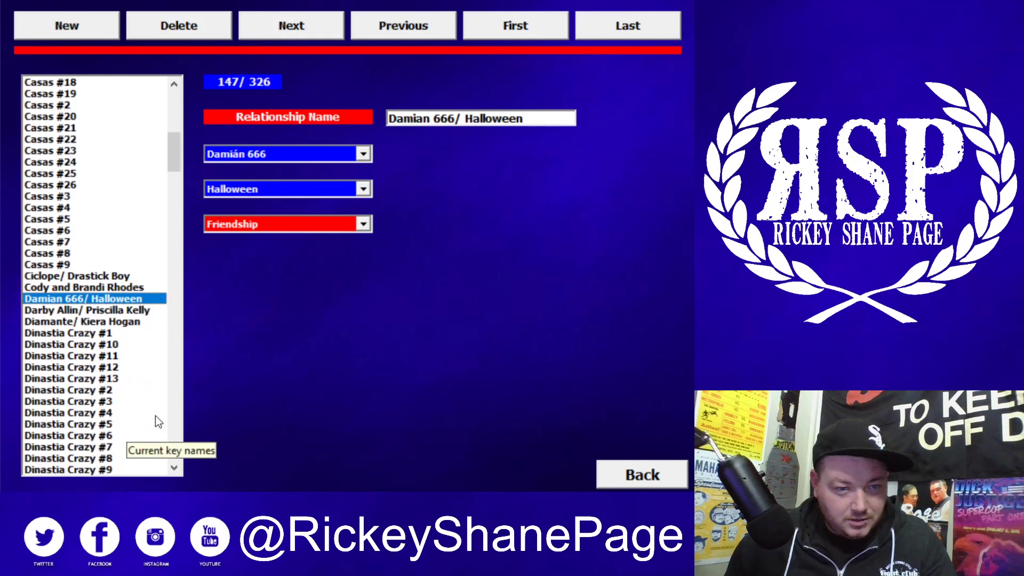
pyautogui.scroll(-4, 150, 410)
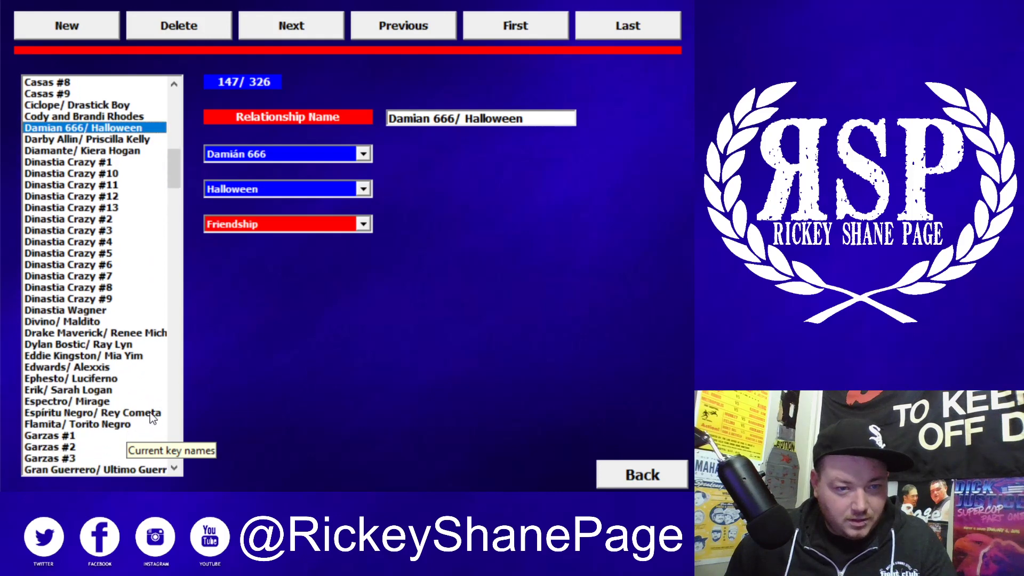
pyautogui.scroll(-2, 149, 412)
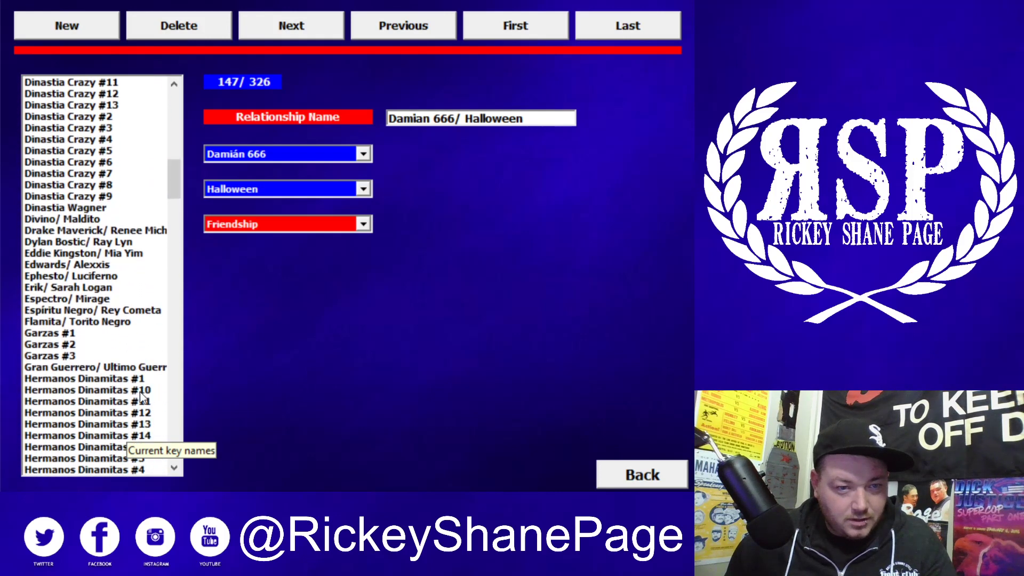
pyautogui.scroll(-1, 135, 376)
pyautogui.scroll(-3, 123, 378)
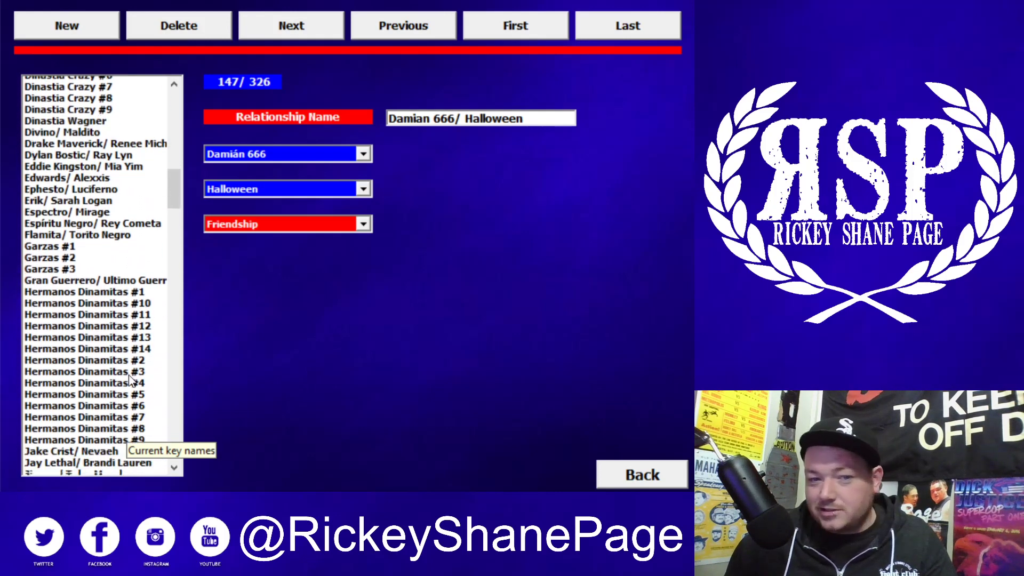
pyautogui.scroll(-1, 124, 377)
pyautogui.scroll(-1, 112, 378)
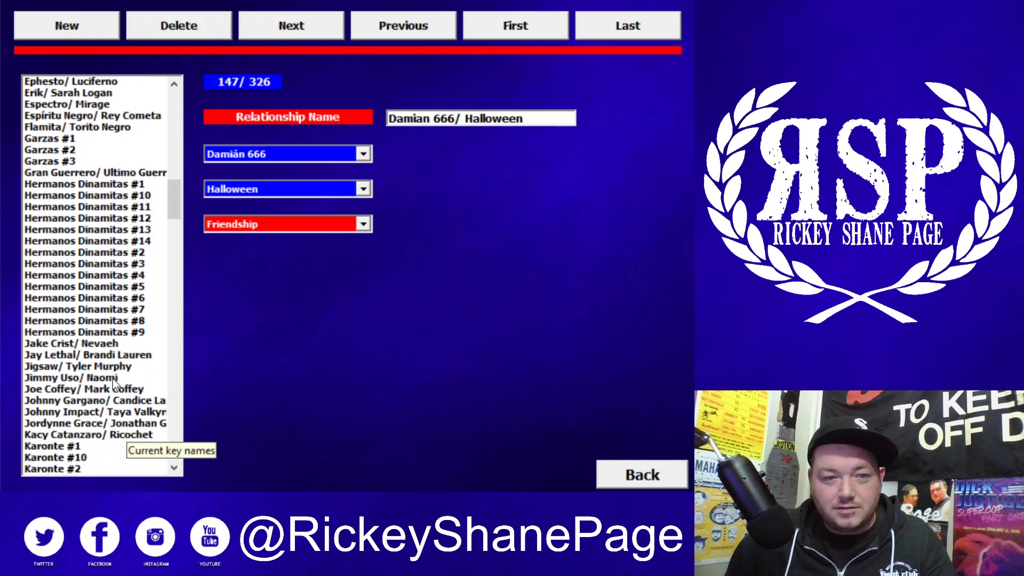
pyautogui.scroll(-4, 121, 390)
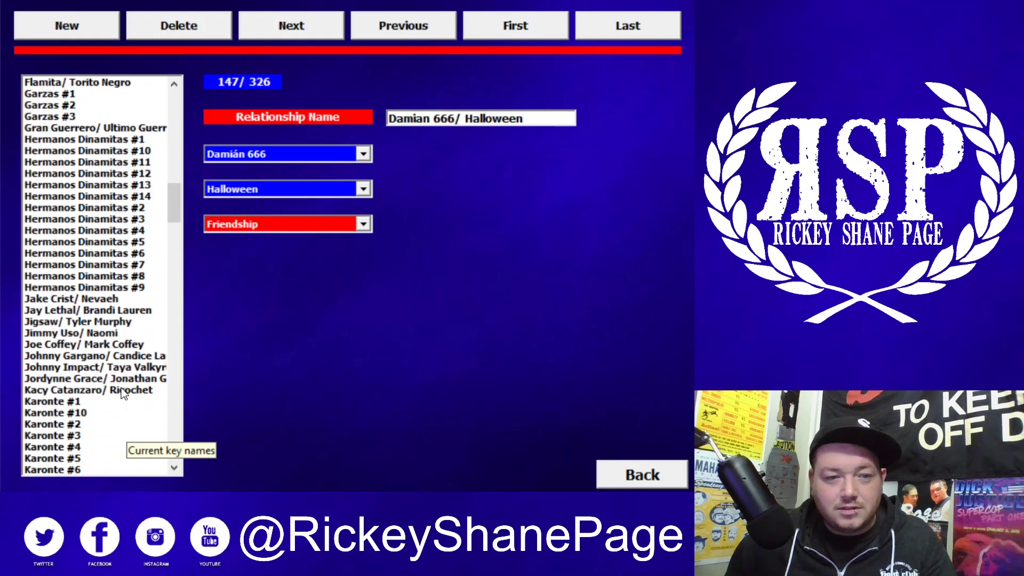
pyautogui.scroll(-3, 124, 382)
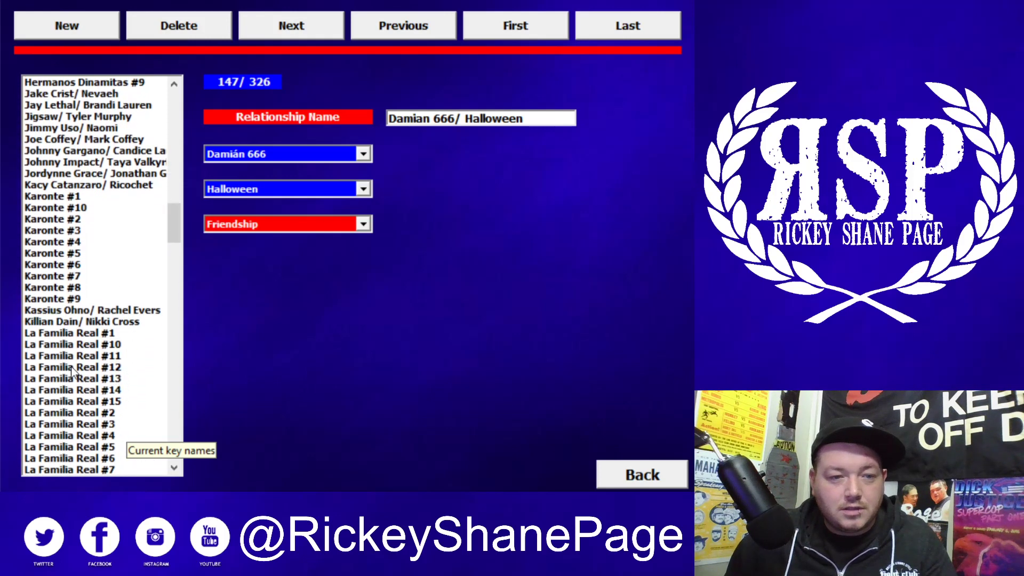
pyautogui.scroll(-6, 122, 382)
pyautogui.scroll(-7, 152, 393)
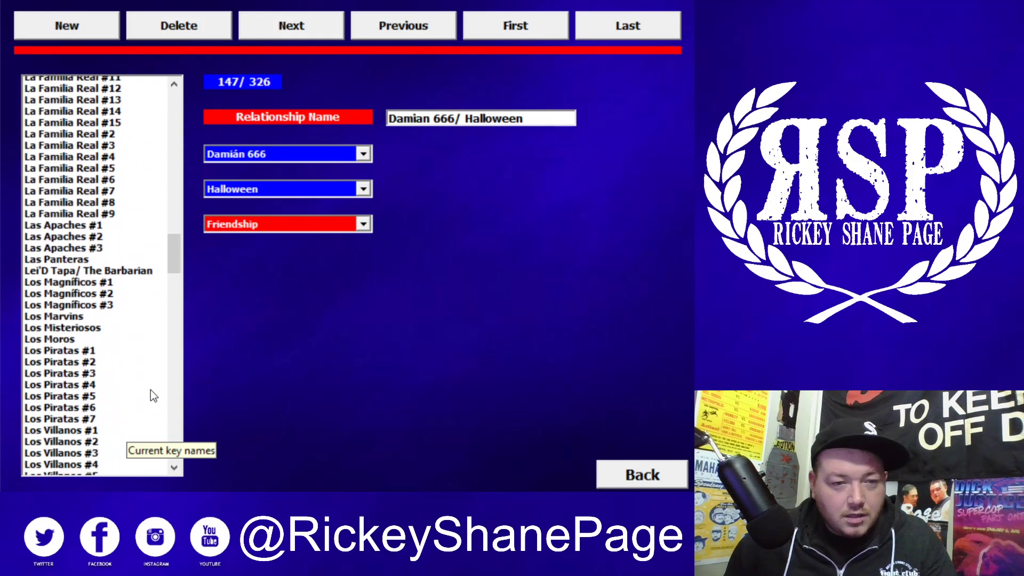
pyautogui.scroll(-5, 150, 397)
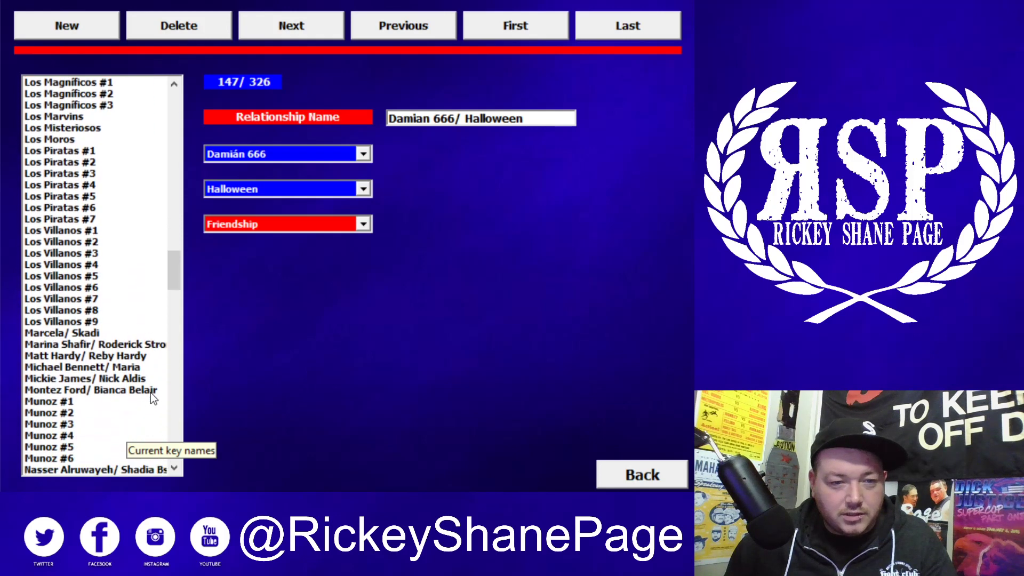
pyautogui.scroll(-5, 144, 392)
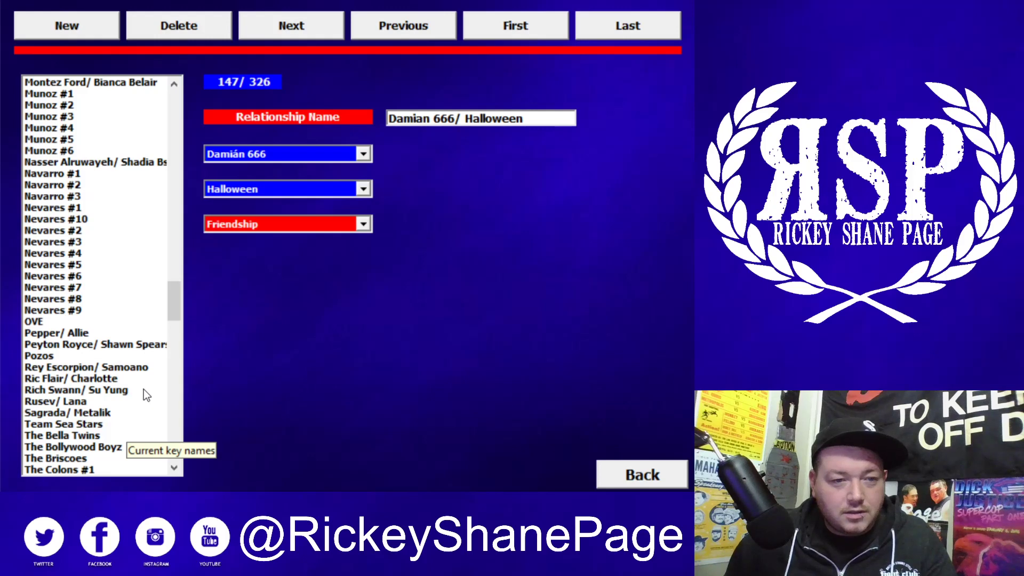
pyautogui.scroll(-4, 145, 394)
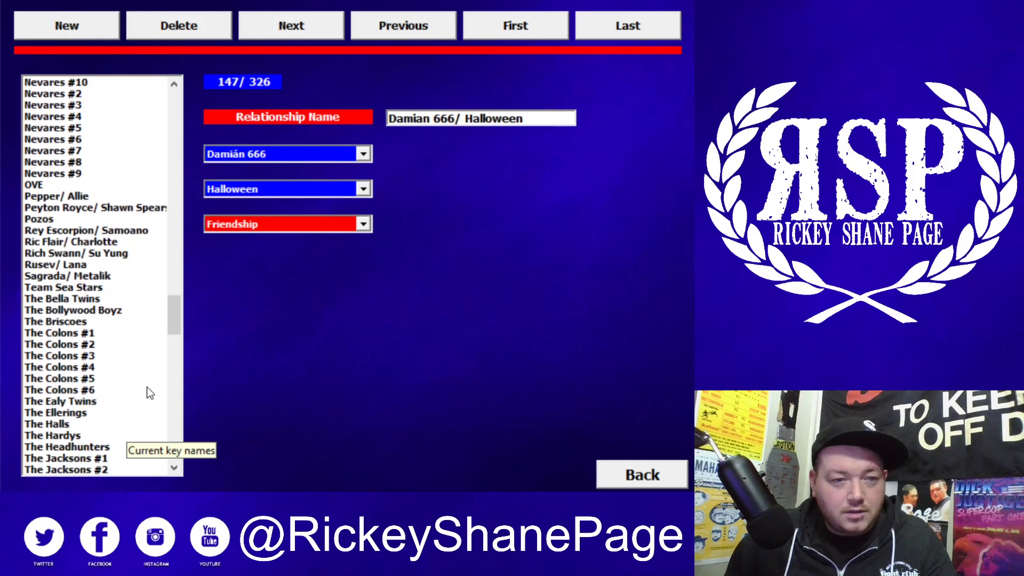
pyautogui.scroll(-6, 149, 393)
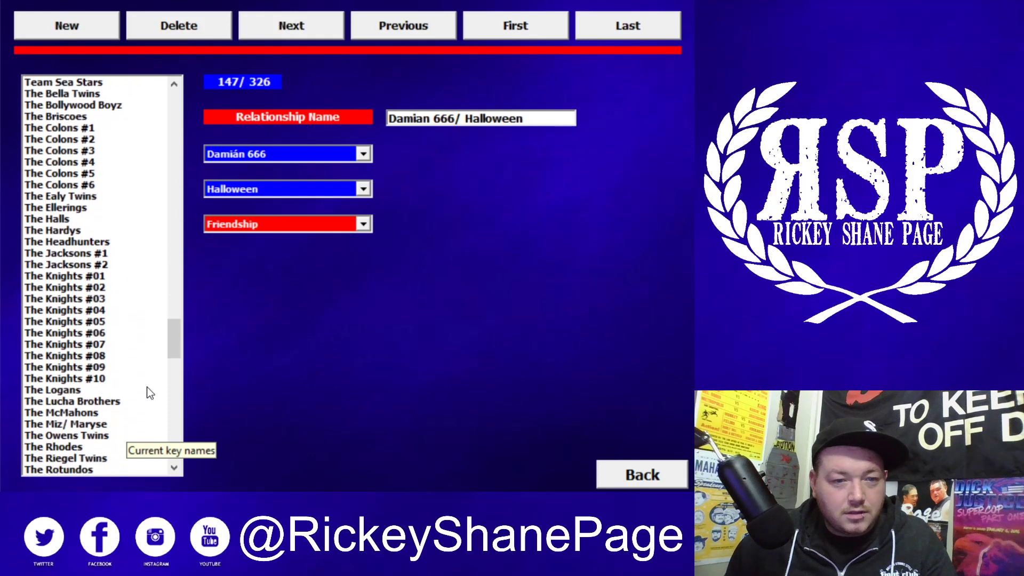
pyautogui.scroll(-2, 150, 393)
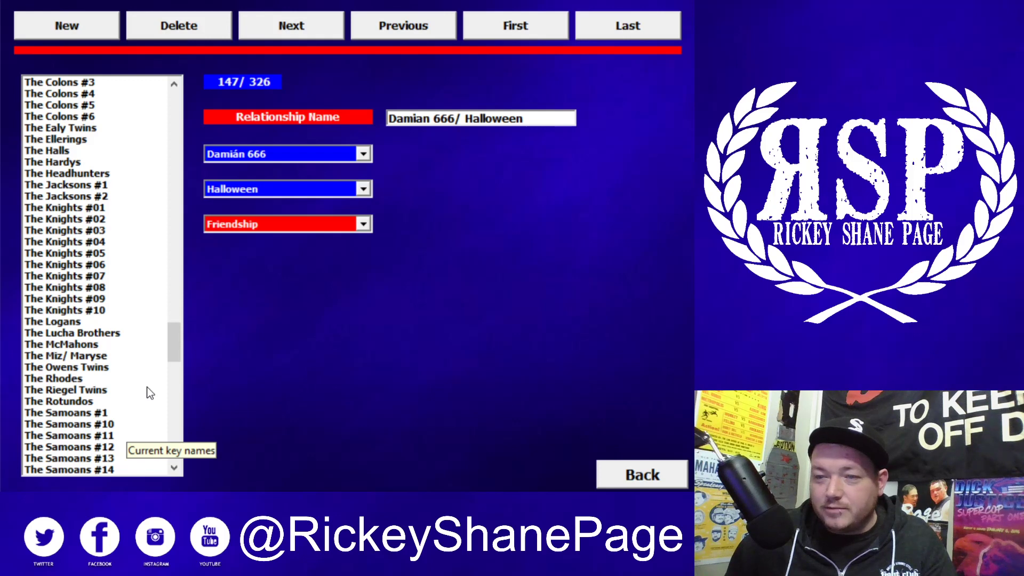
pyautogui.scroll(-4, 150, 395)
pyautogui.scroll(-6, 148, 401)
pyautogui.scroll(-8, 151, 409)
pyautogui.scroll(-4, 123, 408)
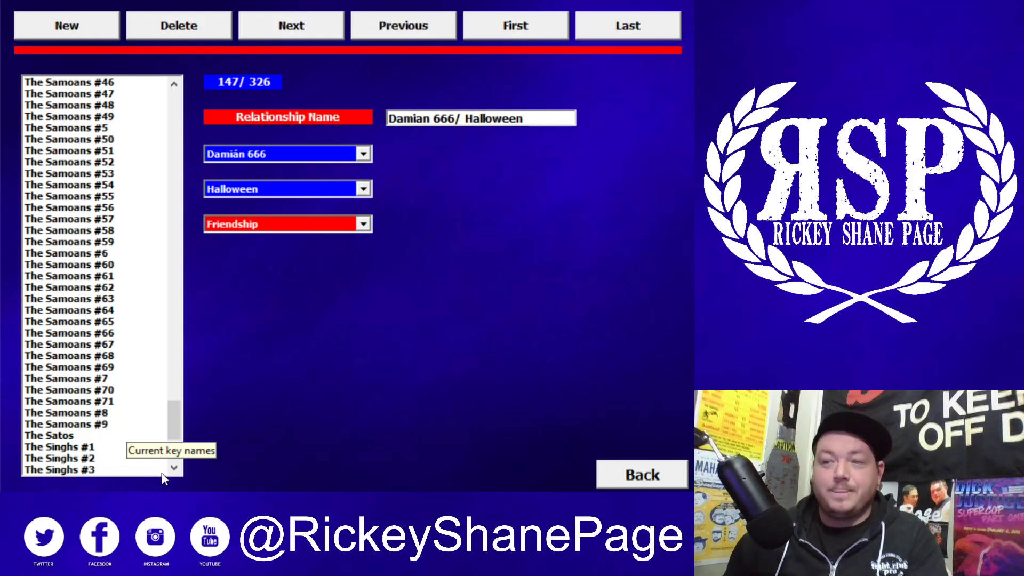
pyautogui.click(642, 477)
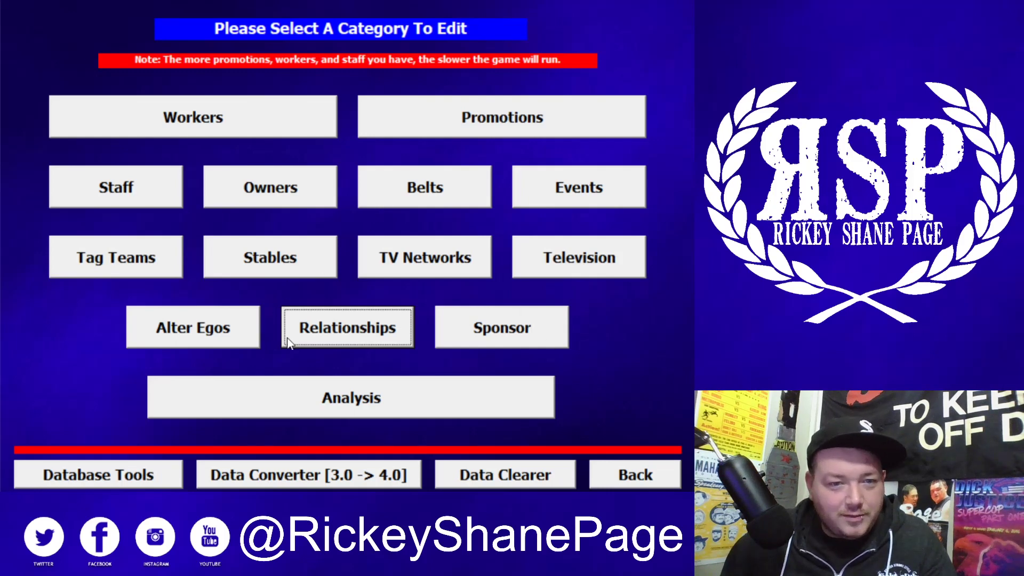
# Reopen the relationships database and look through its list down to the first of The Samoans entries
pyautogui.click(338, 333)
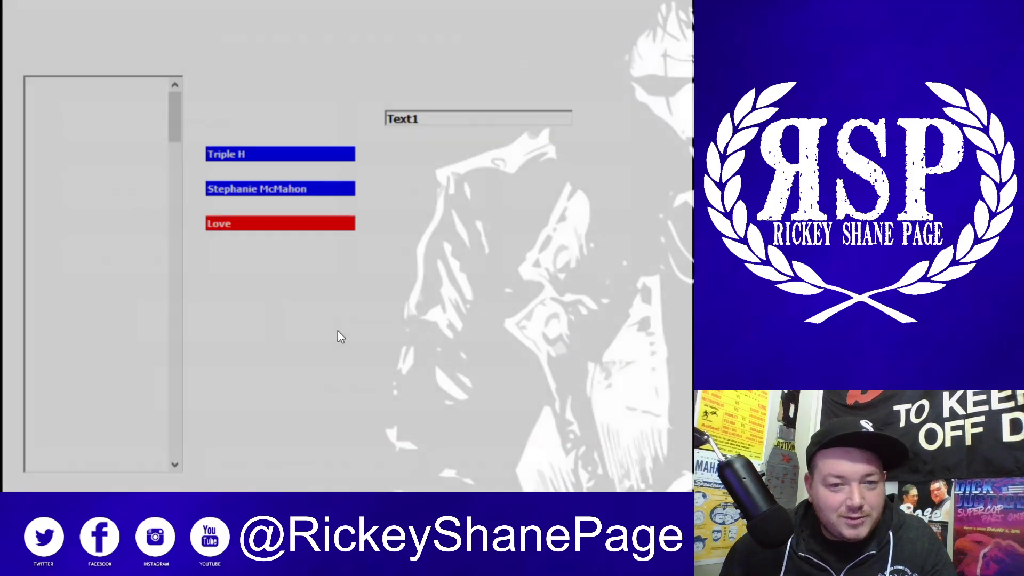
pyautogui.scroll(-20, 72, 332)
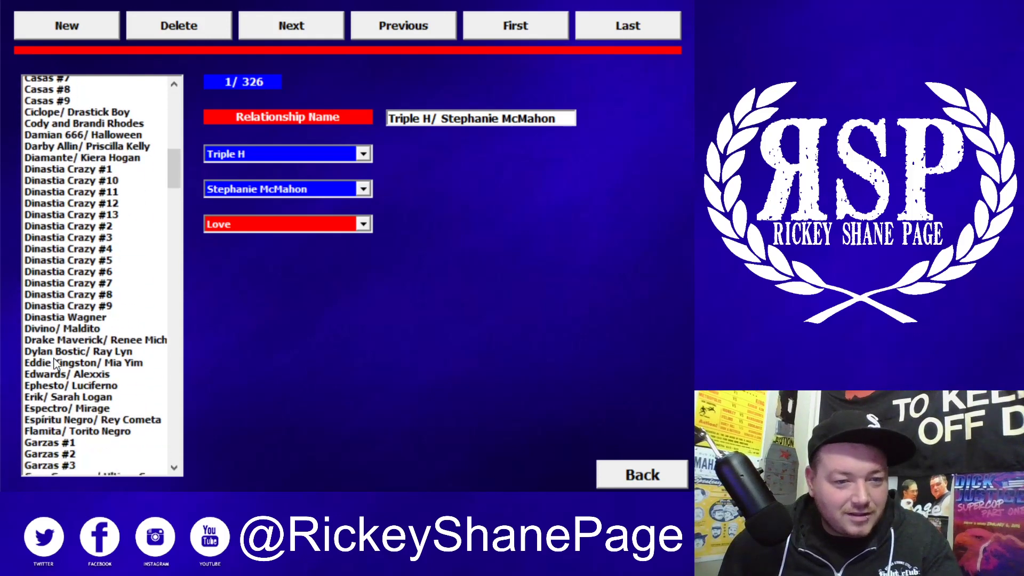
pyautogui.scroll(-10, 50, 367)
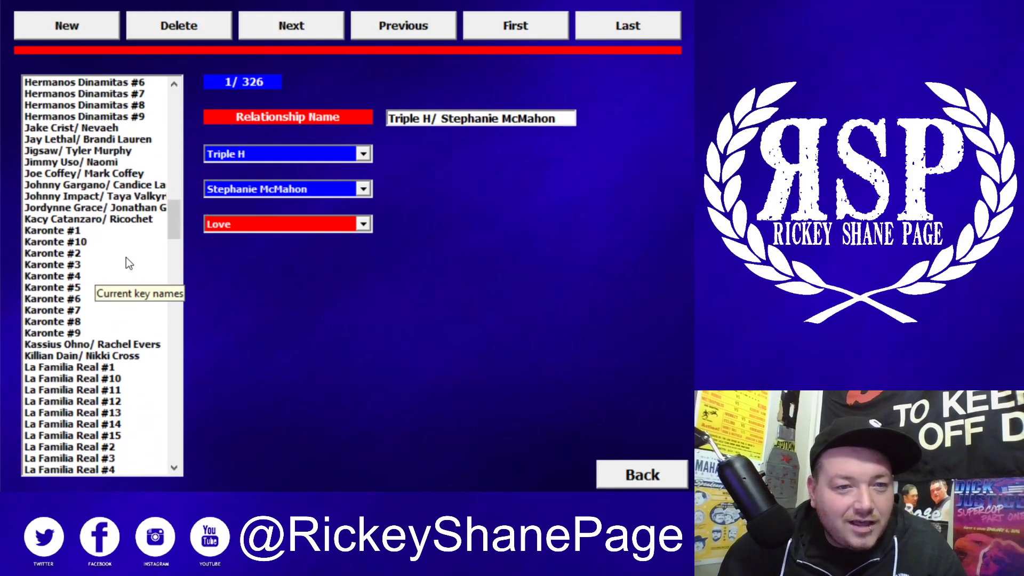
pyautogui.scroll(-1, 134, 290)
pyautogui.scroll(-1, 134, 291)
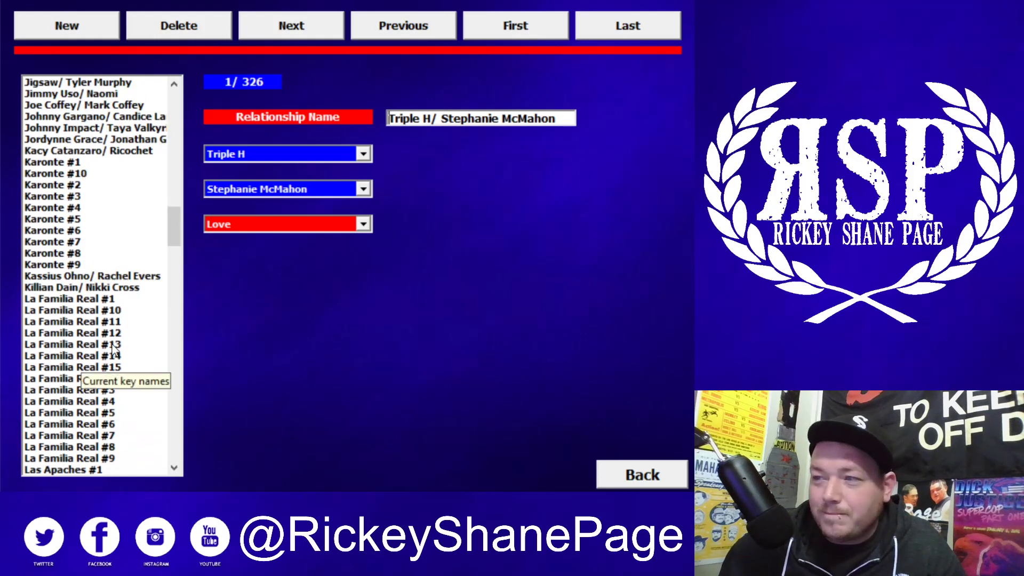
pyautogui.scroll(-1, 113, 349)
pyautogui.scroll(-5, 113, 350)
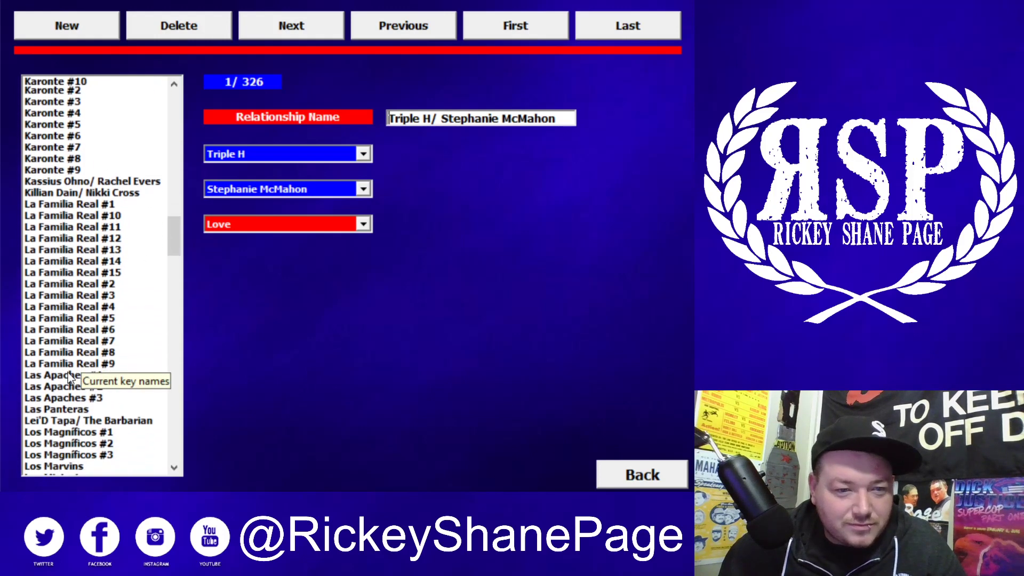
pyautogui.scroll(-7, 89, 363)
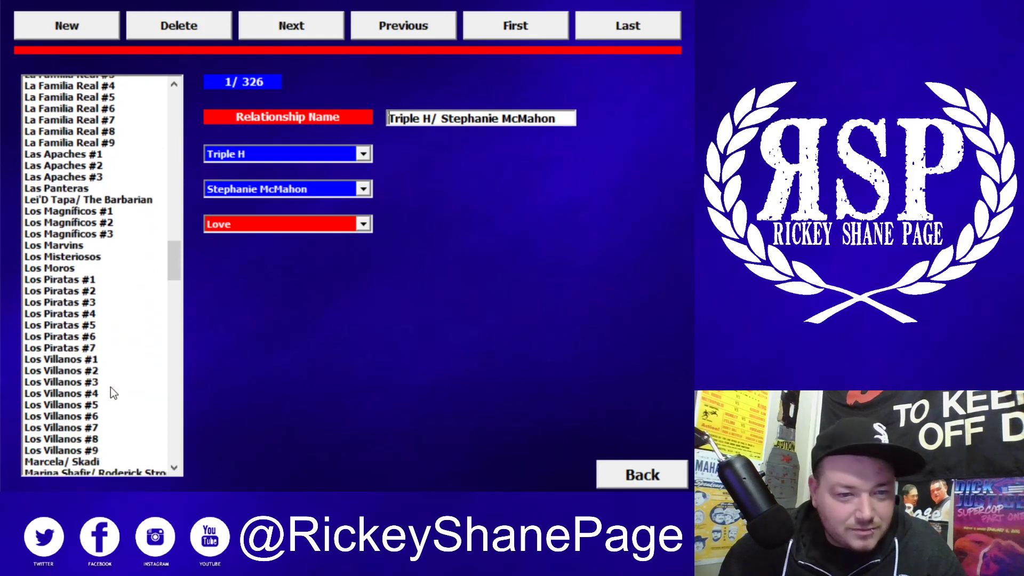
pyautogui.scroll(-9, 104, 377)
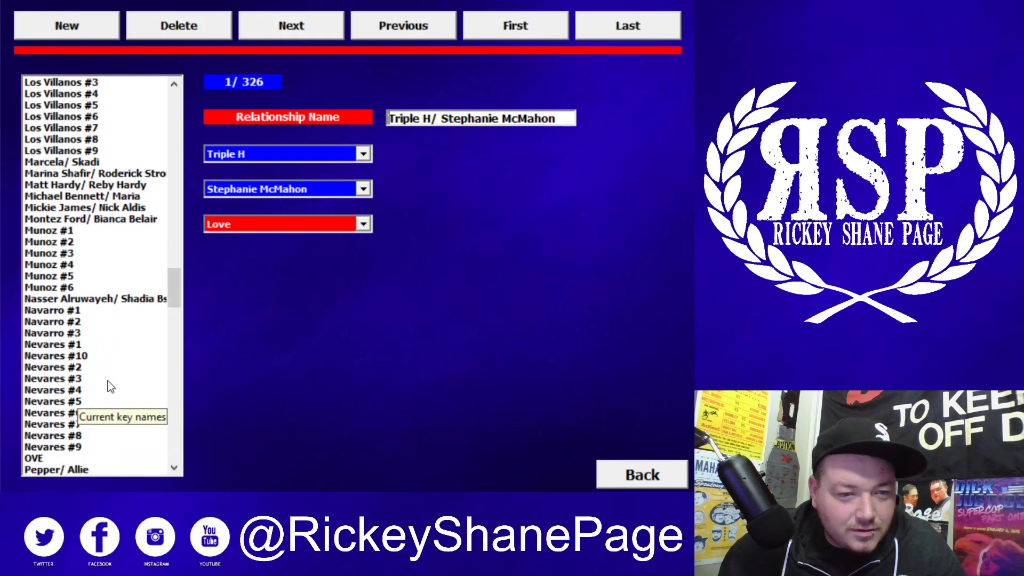
pyautogui.scroll(-10, 119, 373)
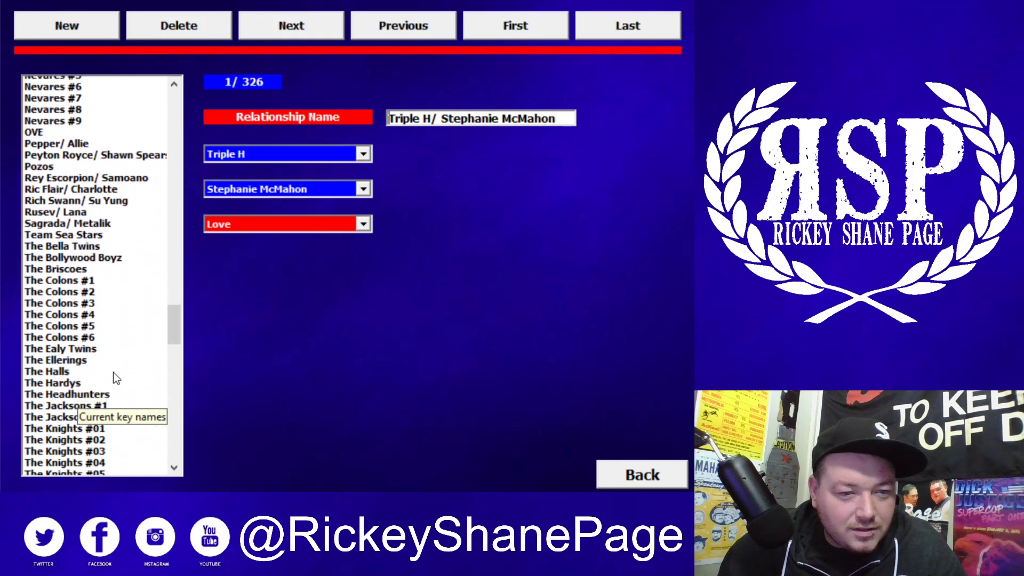
pyautogui.scroll(-2, 119, 378)
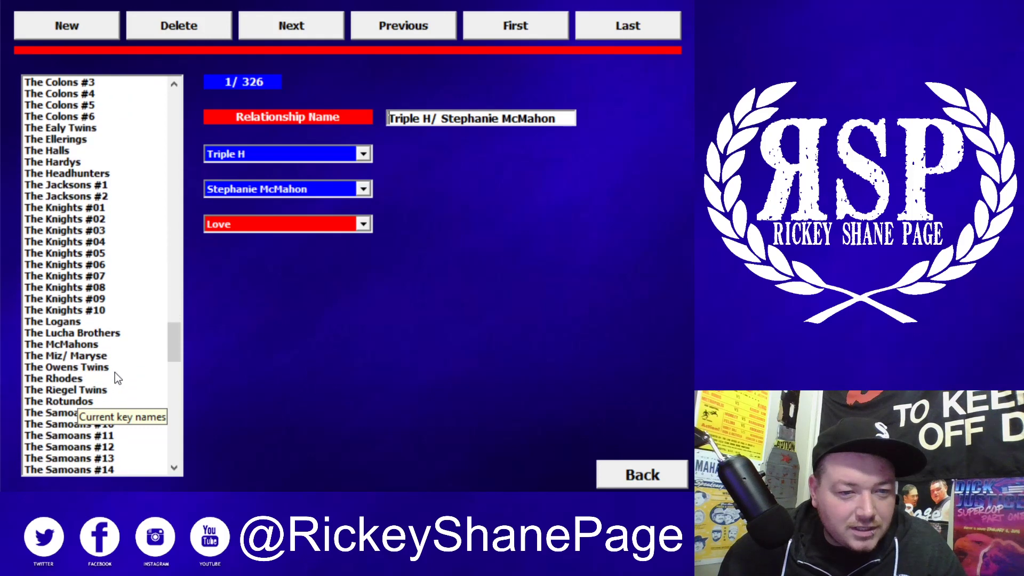
# Examine the workers and relationship type of each The Samoans entry in list order, from #10 through #9
pyautogui.click(87, 312)
pyautogui.scroll(-1, 148, 387)
pyautogui.scroll(-3, 149, 387)
pyautogui.click(78, 286)
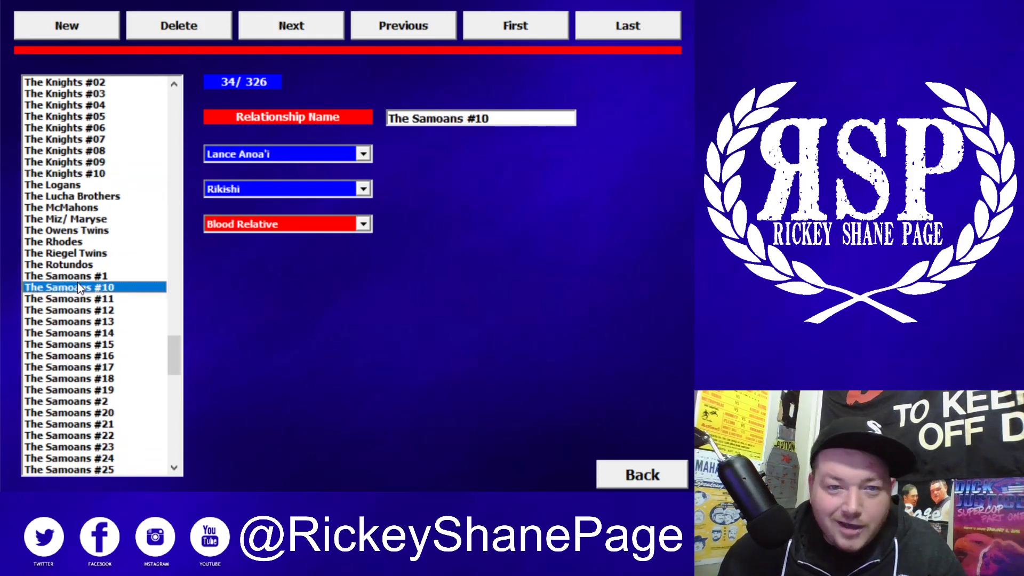
pyautogui.press('Down')
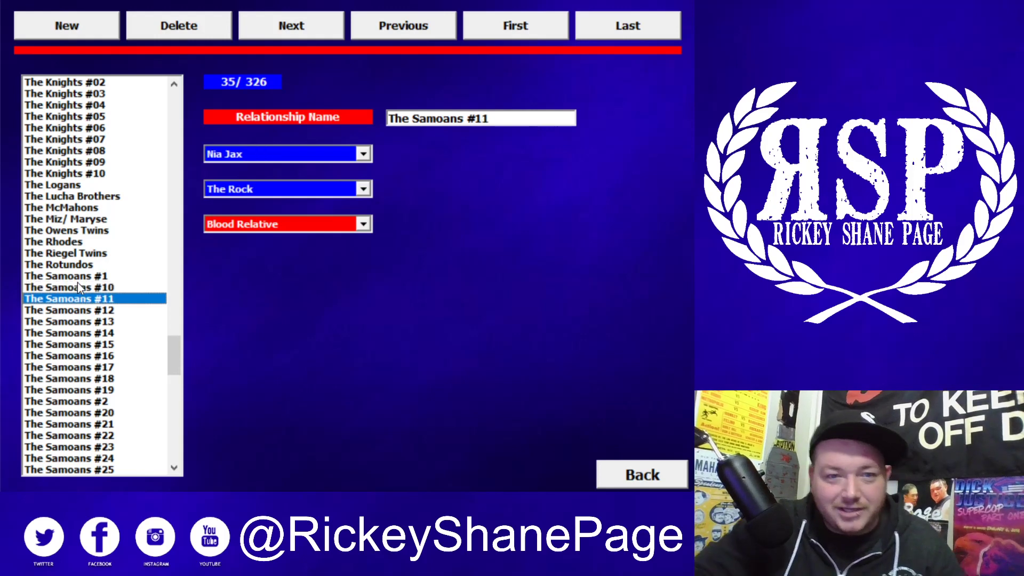
pyautogui.press('Down')
pyautogui.press('Down')
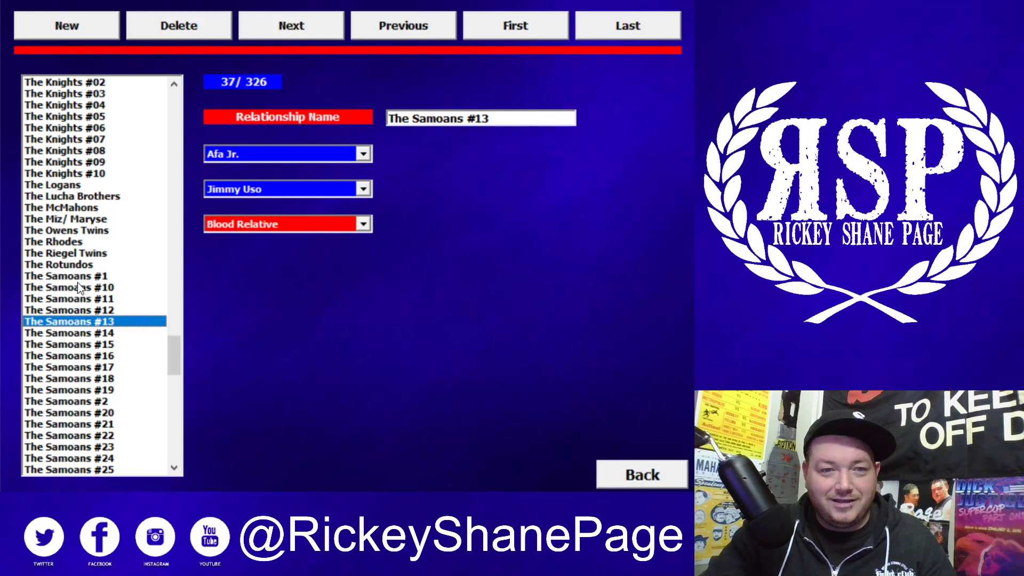
pyautogui.press('Down')
pyautogui.press('Down')
pyautogui.press('Down')
pyautogui.press('Down')
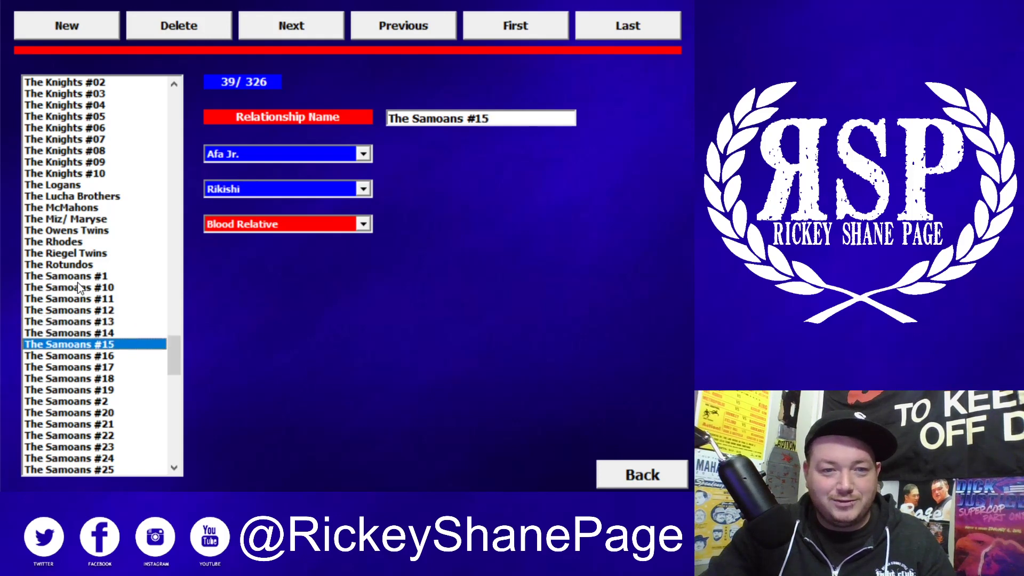
pyautogui.press('Down')
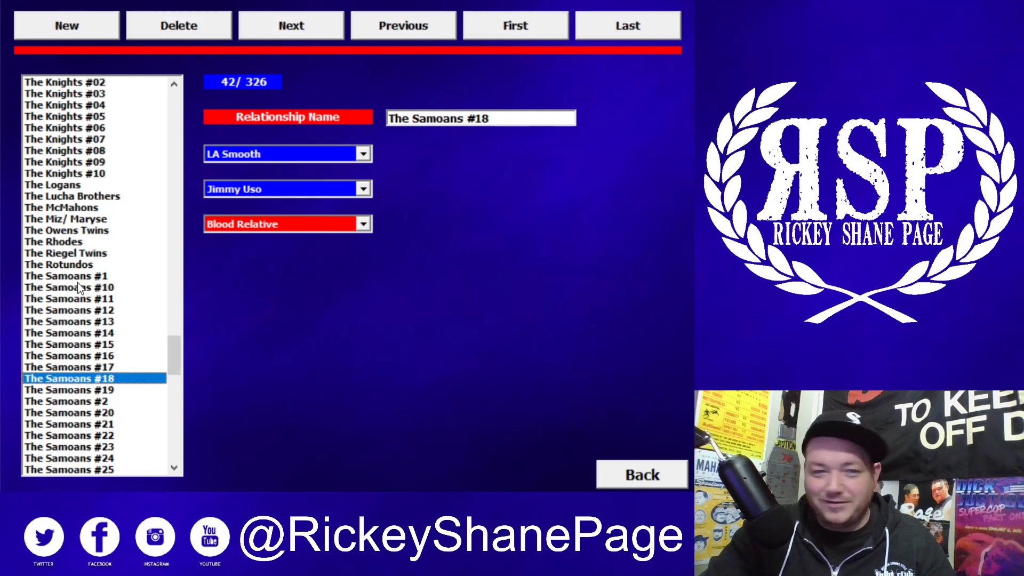
pyautogui.press('Down')
pyautogui.press('Down')
pyautogui.press('Down')
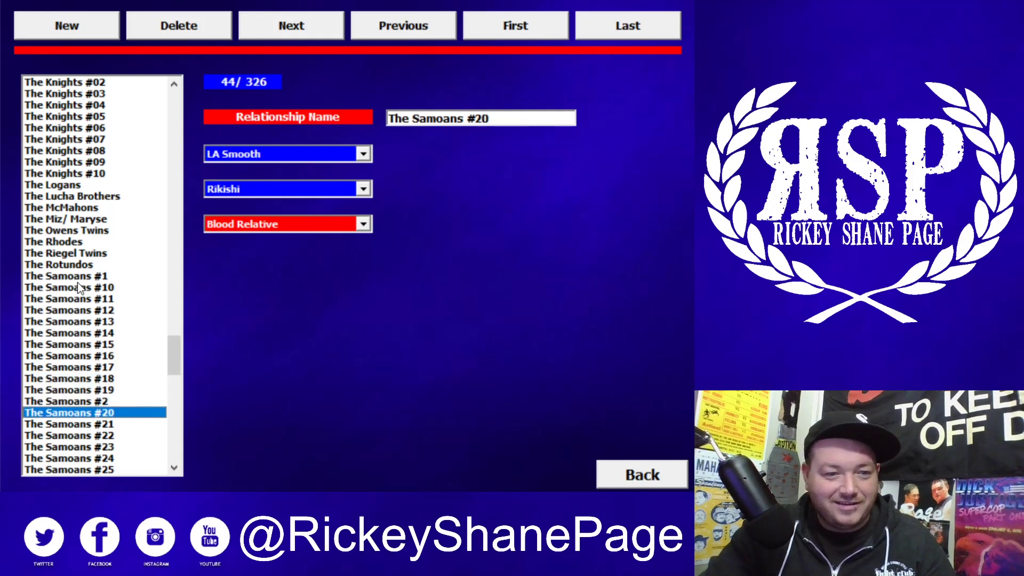
pyautogui.press('Down')
pyautogui.press('Down')
pyautogui.press('Down')
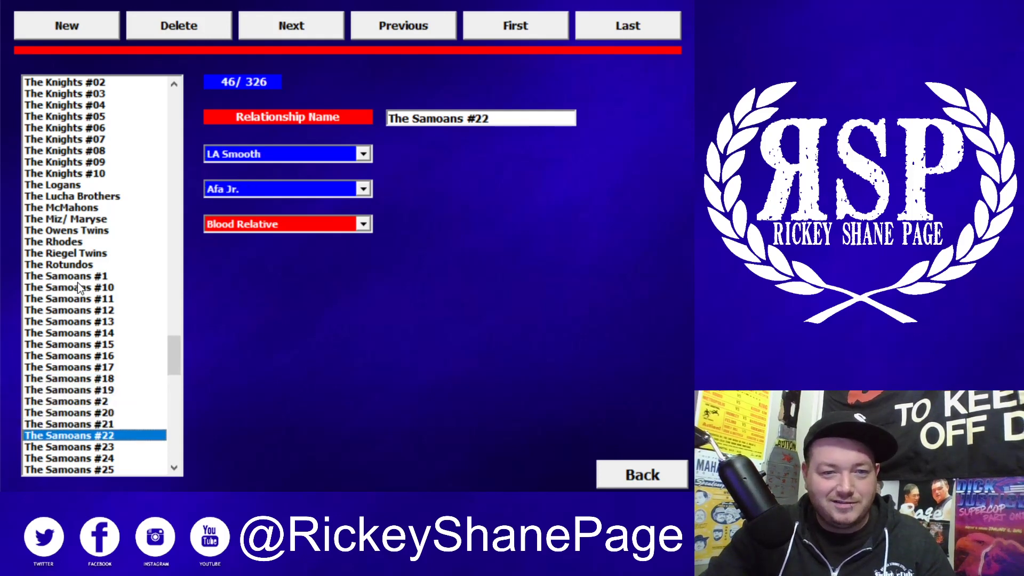
pyautogui.press('Down')
pyautogui.press('Down')
pyautogui.press('Down')
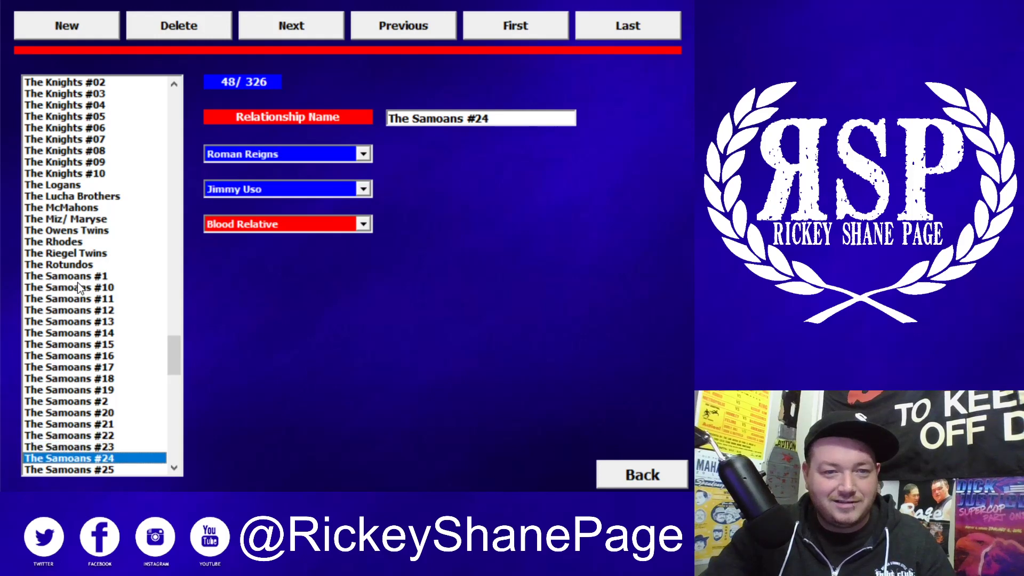
pyautogui.press('Down')
pyautogui.press('Down')
pyautogui.press('Down')
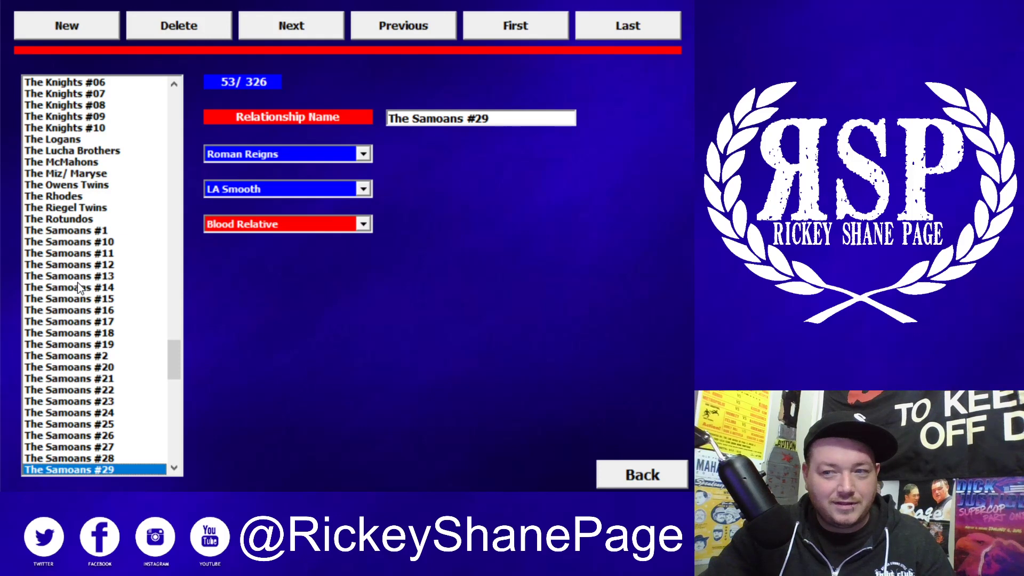
pyautogui.press('Down')
pyautogui.press('Down')
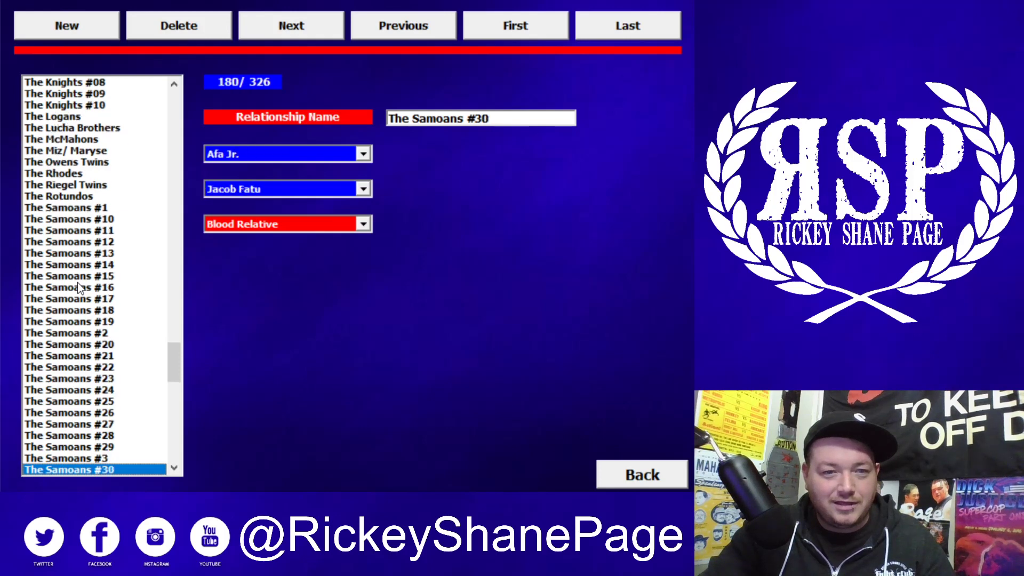
pyautogui.press('Down')
pyautogui.press('Down')
pyautogui.press('Down')
pyautogui.press('Down')
pyautogui.press('Down')
pyautogui.press('Down')
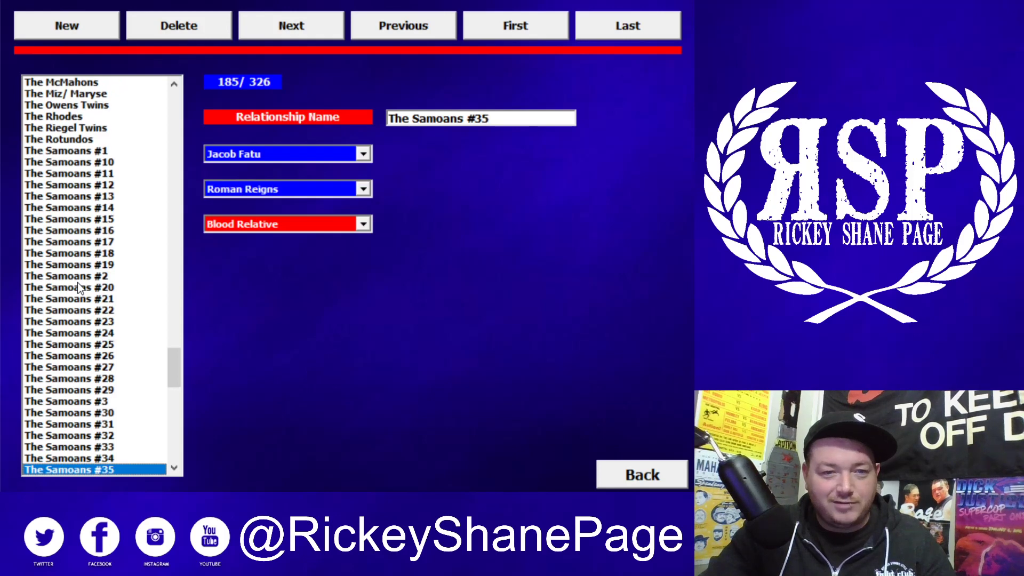
pyautogui.press('Down')
pyautogui.press('Down')
pyautogui.press('Down')
pyautogui.press('Down')
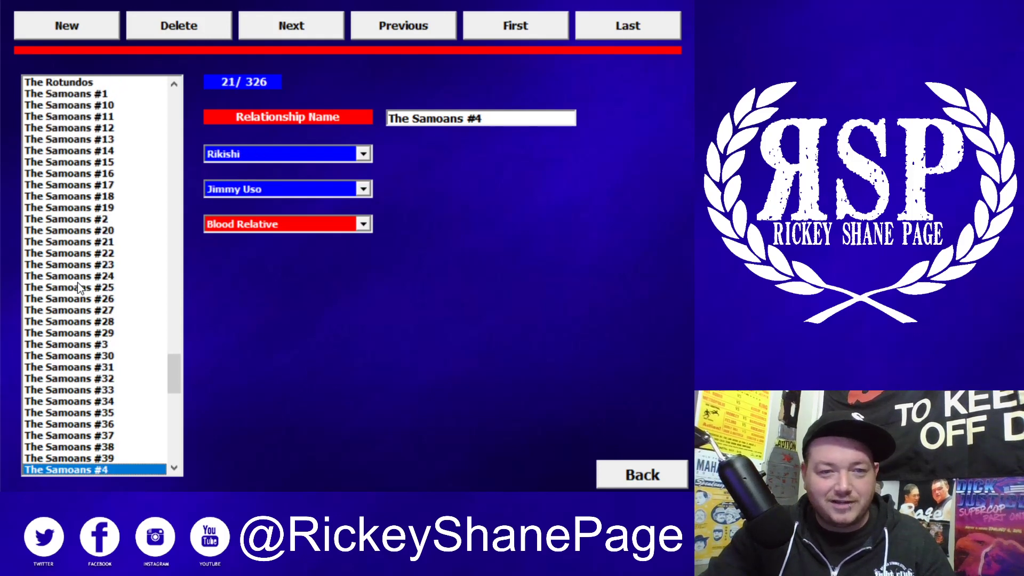
pyautogui.press('Down')
pyautogui.press('Down')
pyautogui.press('Down')
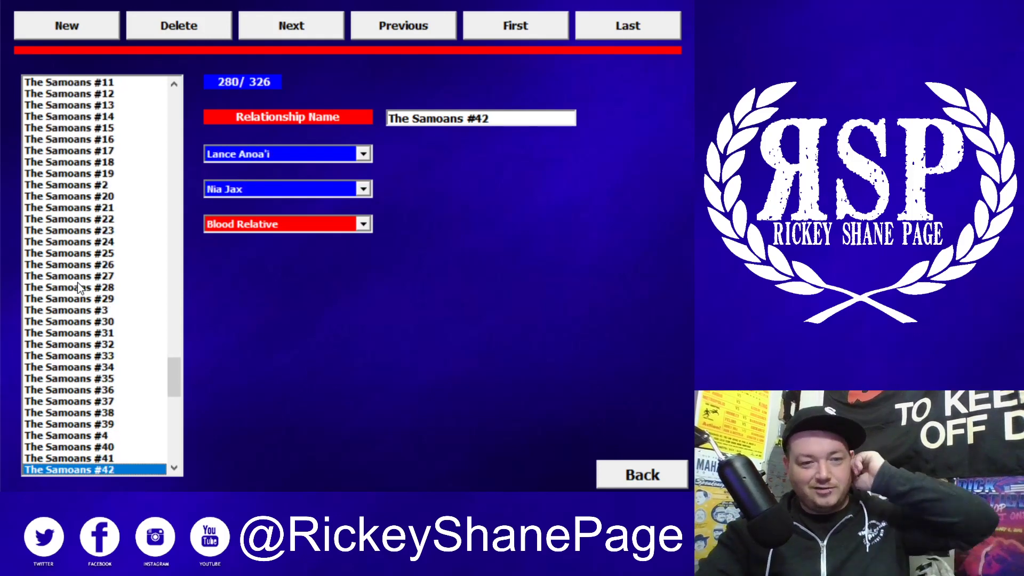
pyautogui.press('Down')
pyautogui.press('Down')
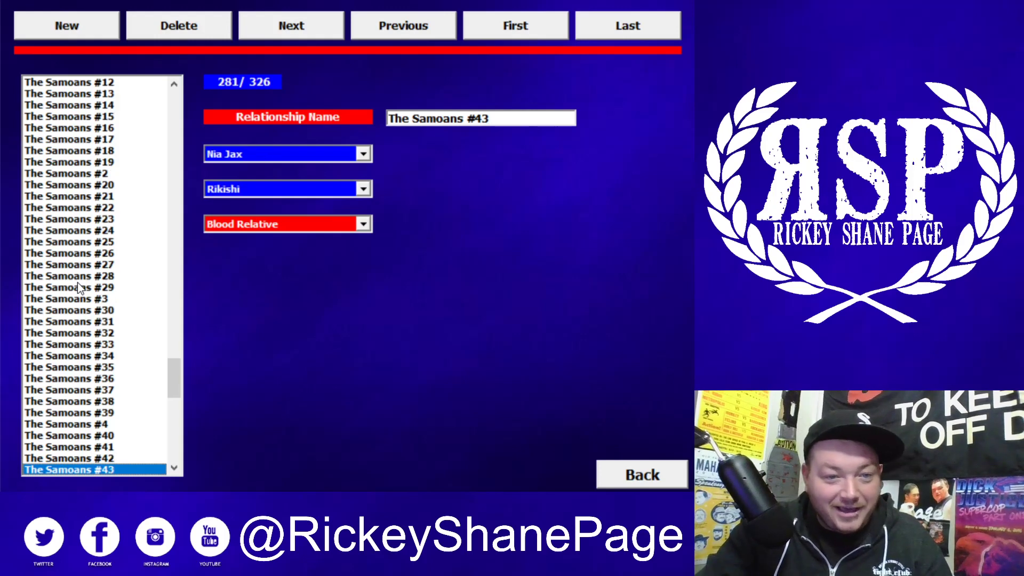
pyautogui.press('Down')
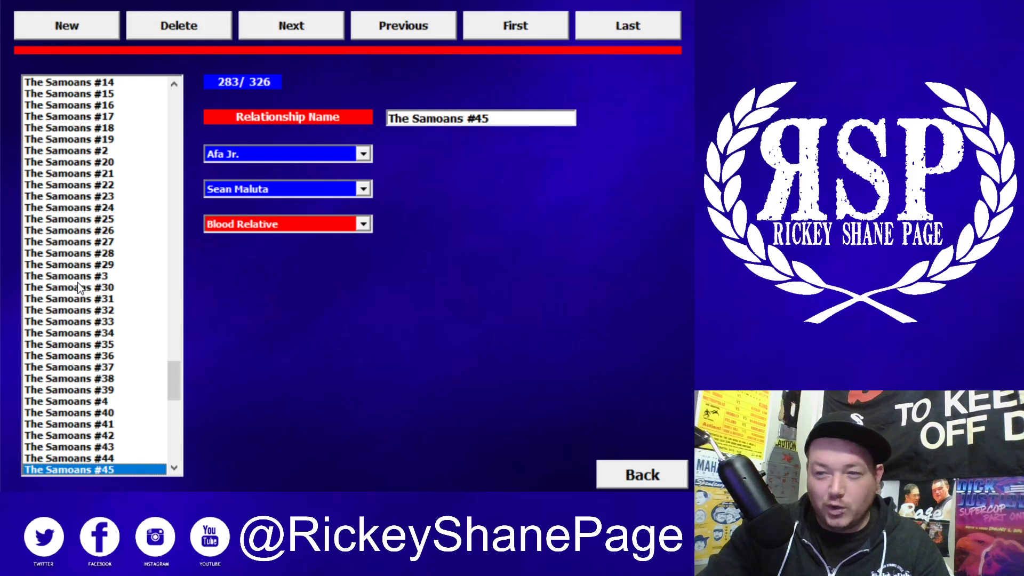
pyautogui.press('Down')
pyautogui.press('Down')
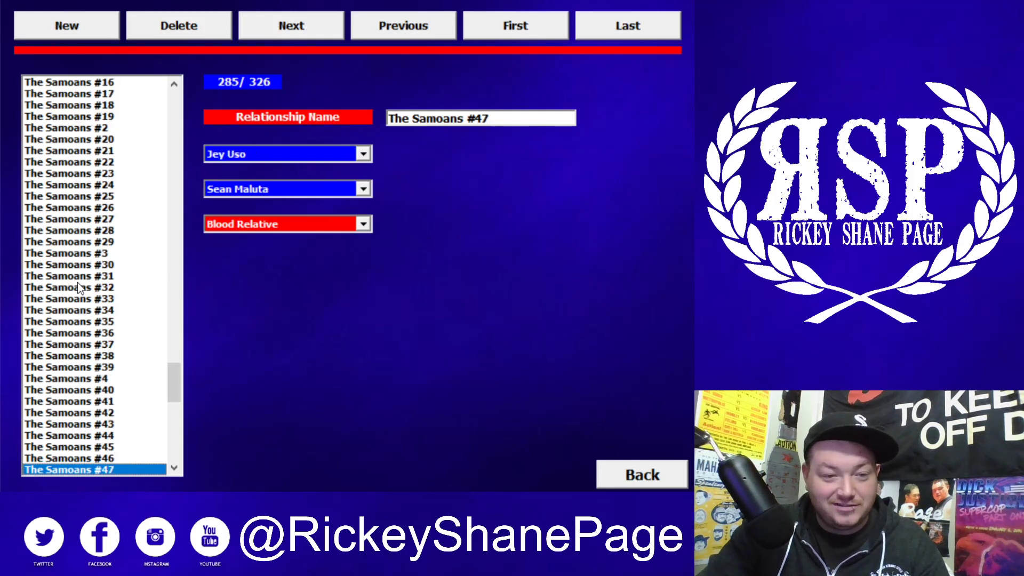
pyautogui.press('Down')
pyautogui.press('Down')
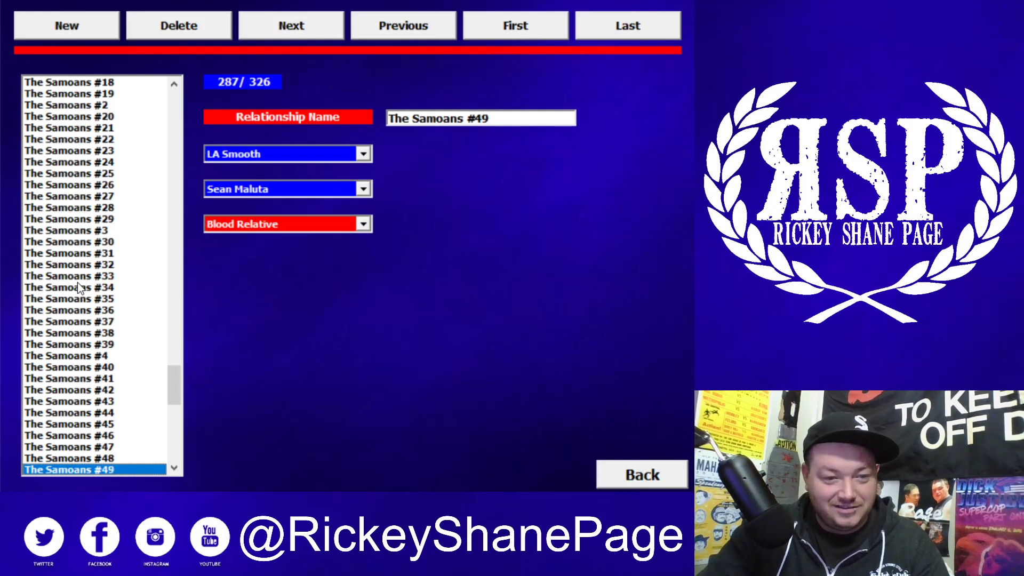
pyautogui.press('Down')
pyautogui.press('Down')
pyautogui.press('Down')
pyautogui.press('Down')
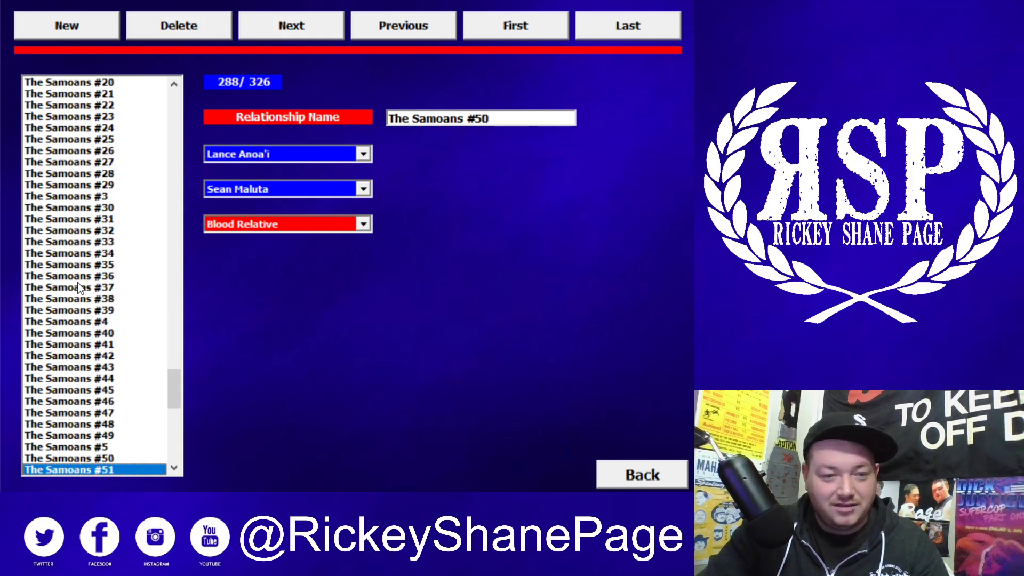
pyautogui.press('Down')
pyautogui.press('Down')
pyautogui.press('Down')
pyautogui.press('Down')
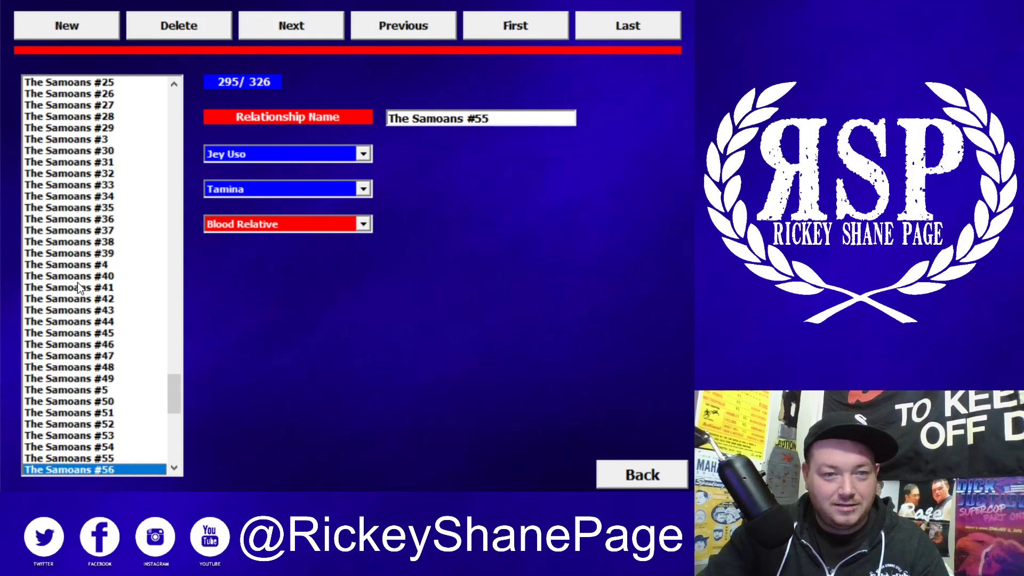
pyautogui.press('Down')
pyautogui.press('Down')
pyautogui.press('Down')
pyautogui.press('Down')
pyautogui.press('Down')
pyautogui.press('Down')
pyautogui.press('Down')
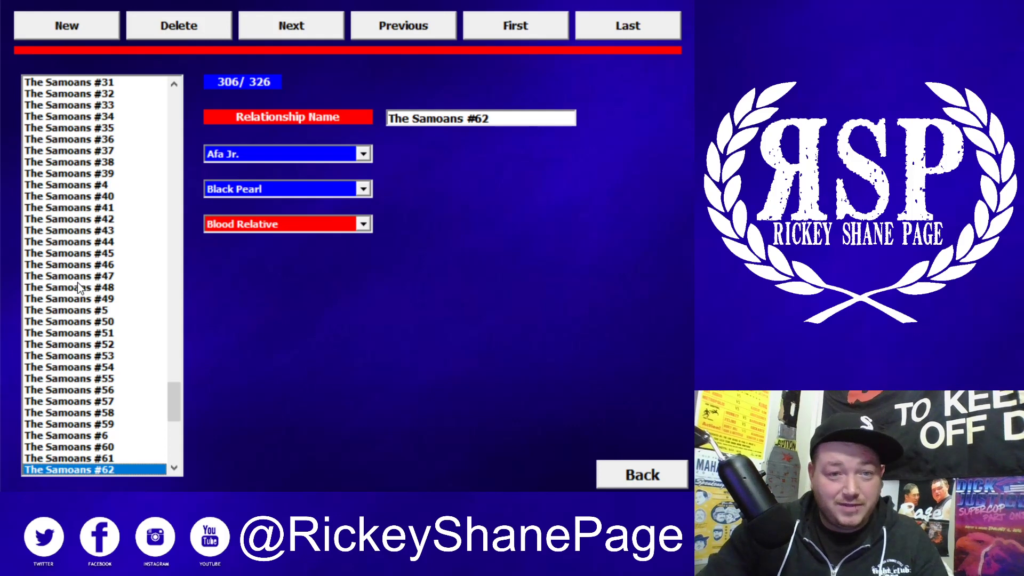
pyautogui.press('Down')
pyautogui.press('Down')
pyautogui.press('Down')
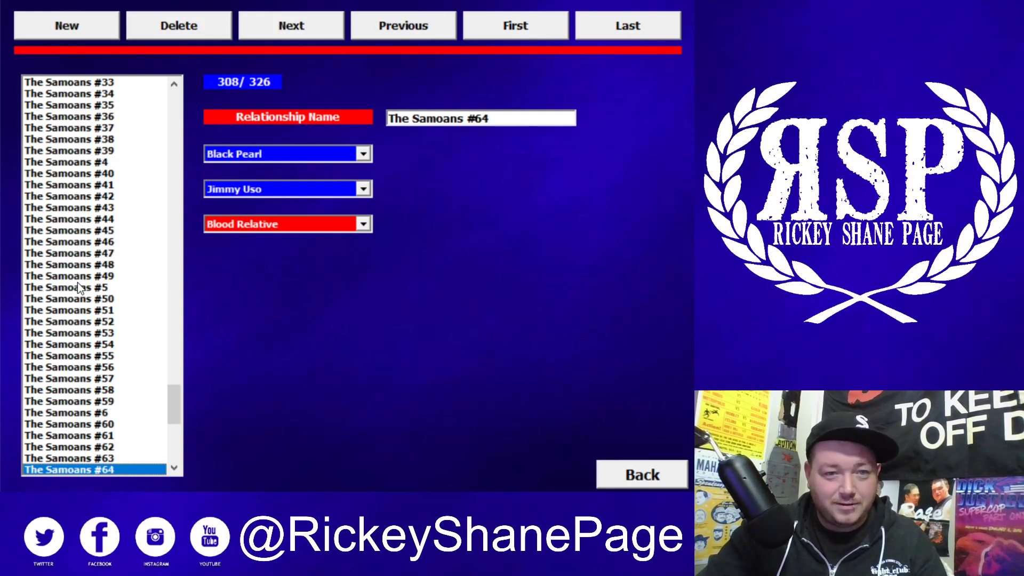
pyautogui.press('Down')
pyautogui.press('Down')
pyautogui.press('Down')
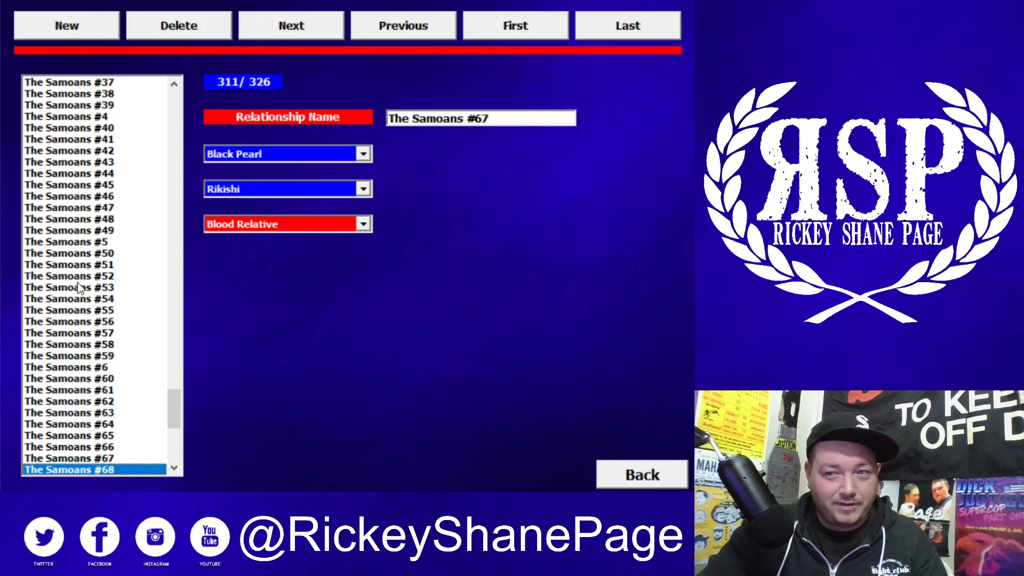
pyautogui.press('Down')
pyautogui.press('Down')
pyautogui.press('Down')
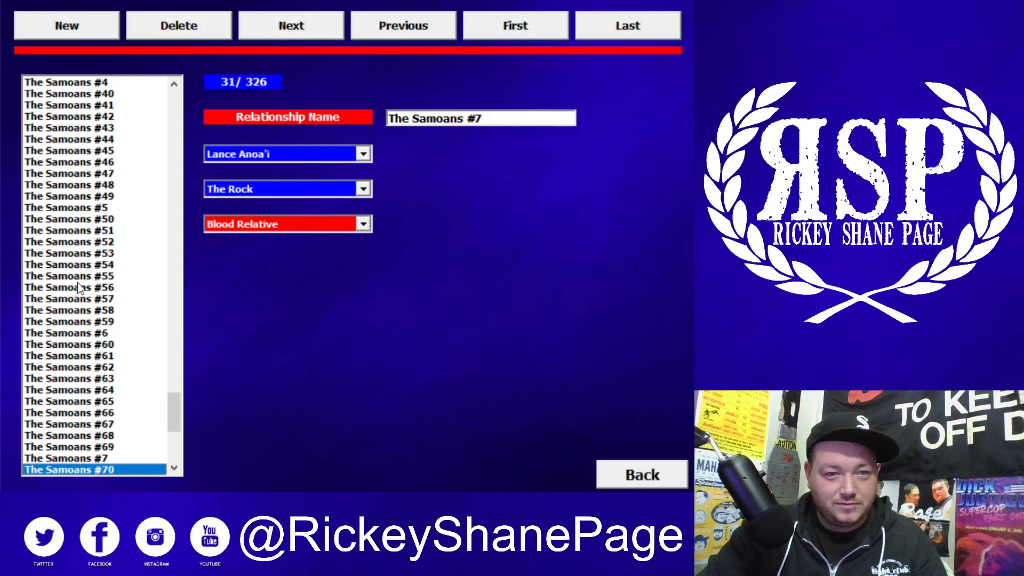
pyautogui.press('Down')
pyautogui.press('Down')
pyautogui.press('Down')
pyautogui.press('Down')
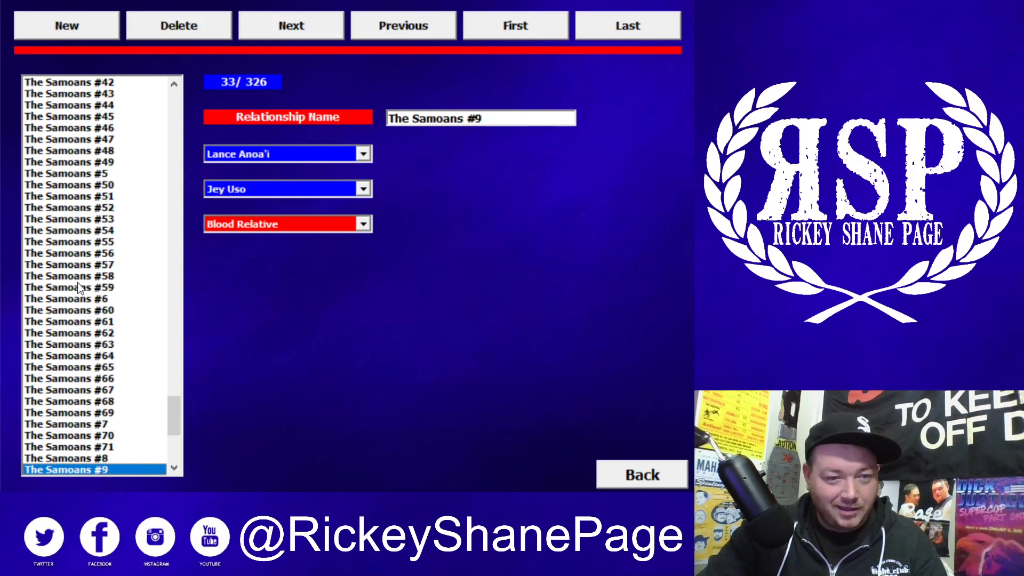
# Check The Singhs #1 entry following the family's records and go back to The Samoans #9
pyautogui.press('Down')
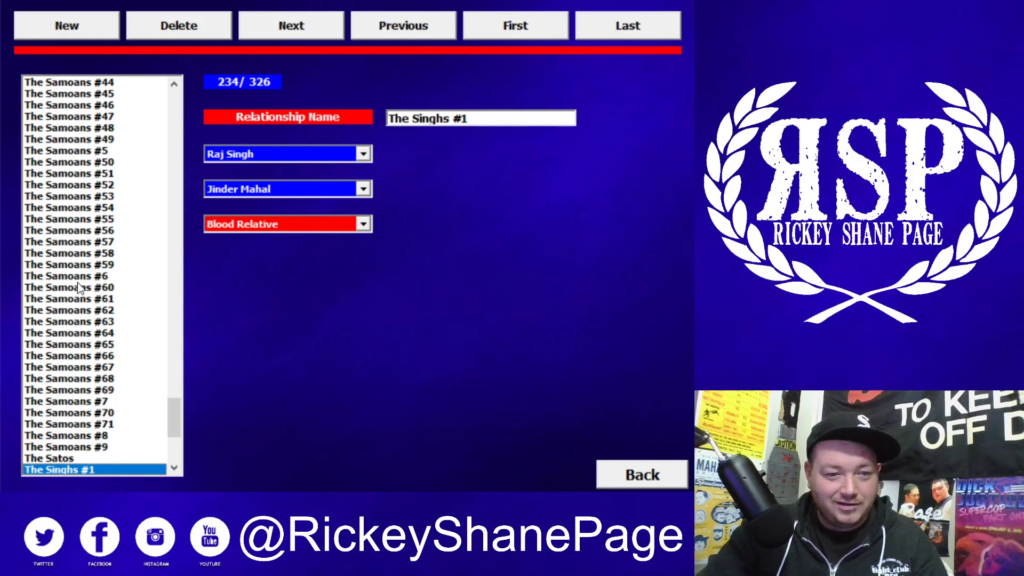
pyautogui.press('Up')
pyautogui.press('Up')
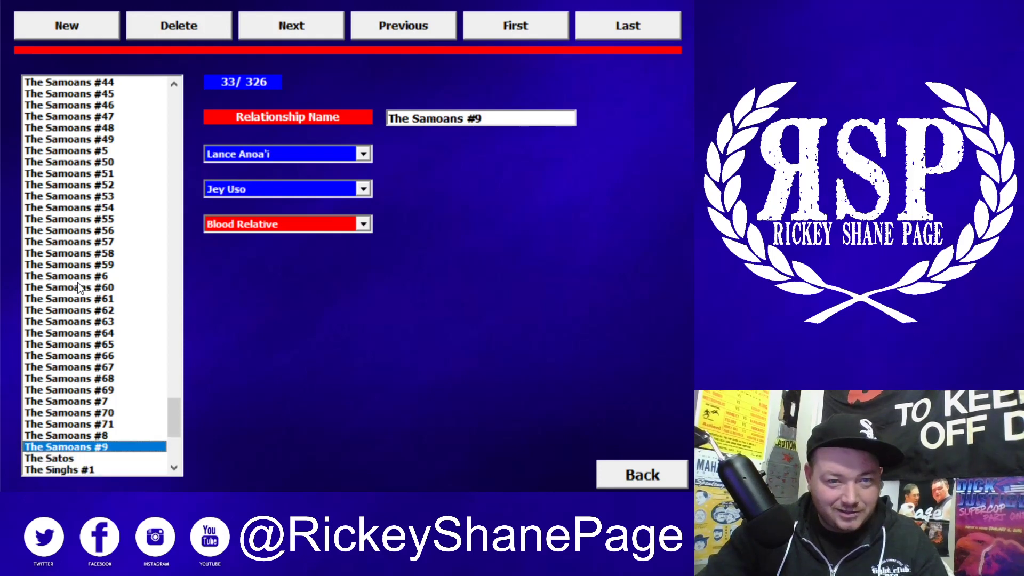
# Look back over The Samoans entries between #9 and #70, and return to the category selection
pyautogui.press('Up')
pyautogui.press('Up')
pyautogui.press('Up')
pyautogui.press('Up')
pyautogui.press('Up')
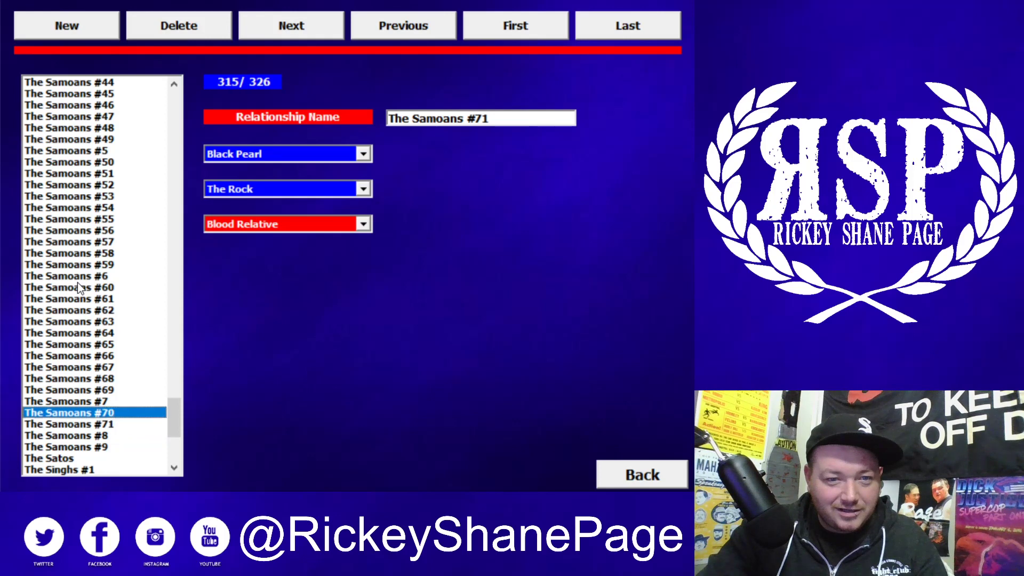
pyautogui.press('Down')
pyautogui.press('Down')
pyautogui.press('Down')
pyautogui.press('Down')
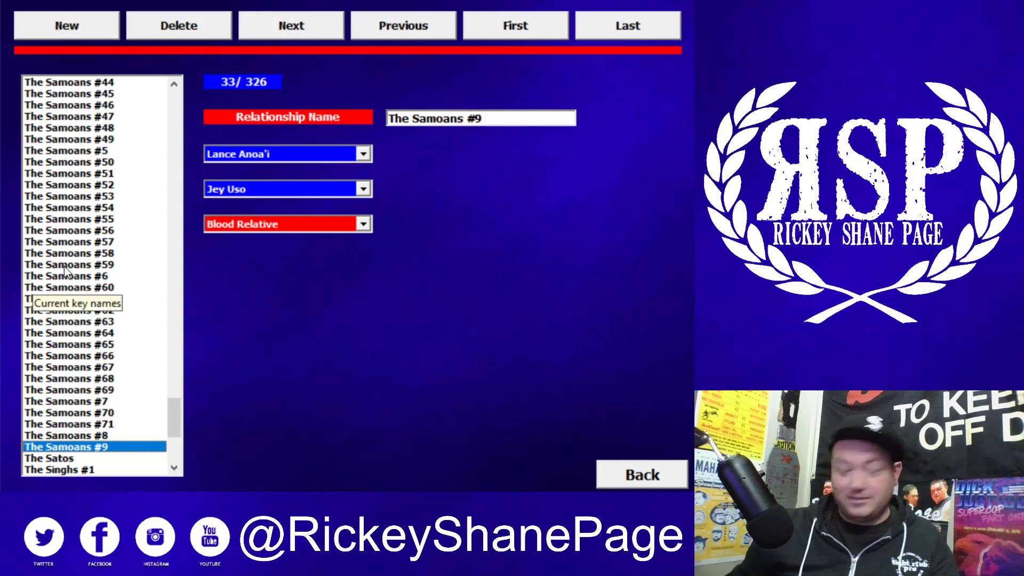
pyautogui.click(645, 483)
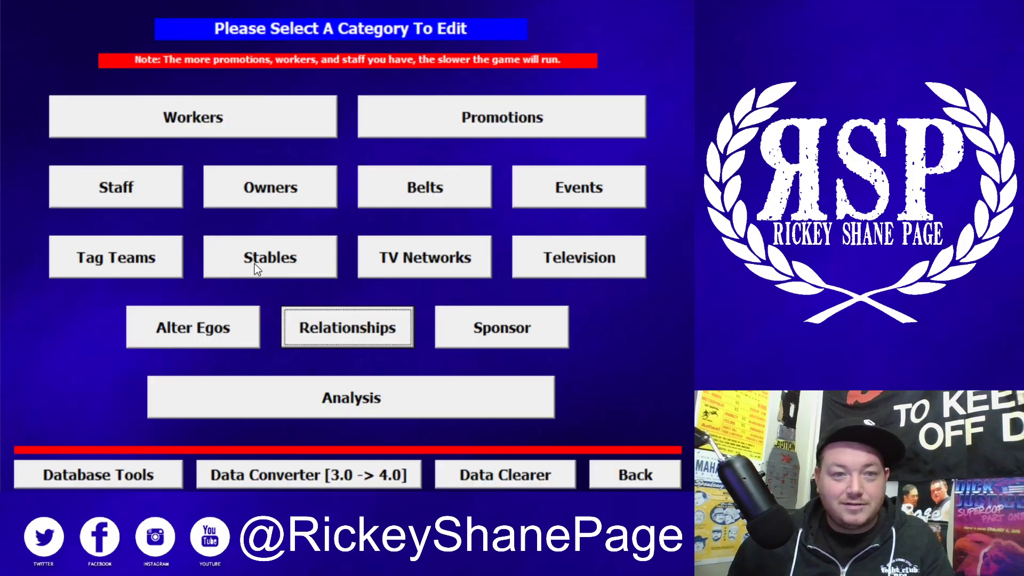
# Find the WOW! production staff member in the staff database and remove the extra final "e" from the first name
pyautogui.click(180, 186)
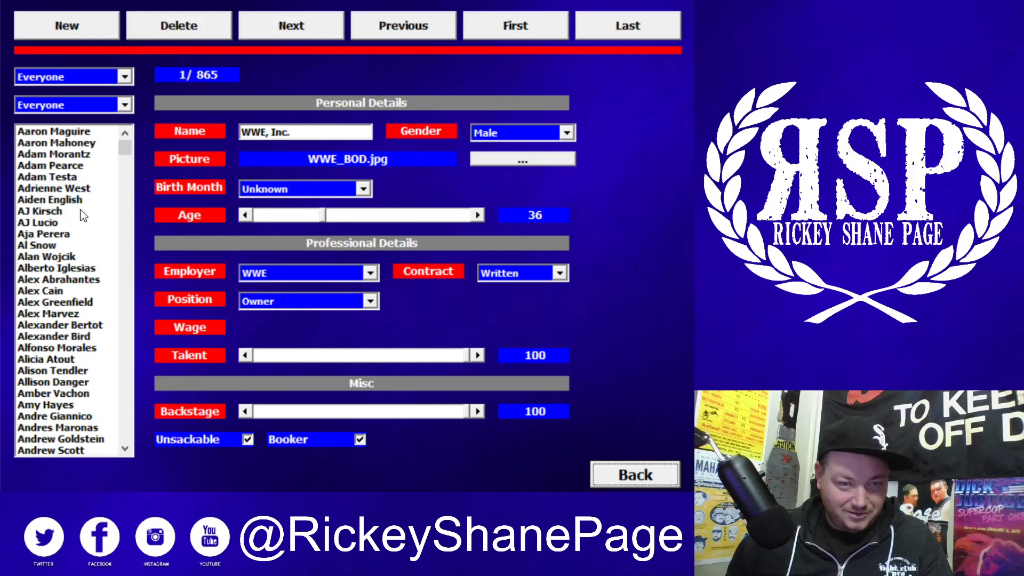
pyautogui.click(79, 211)
pyautogui.press('g')
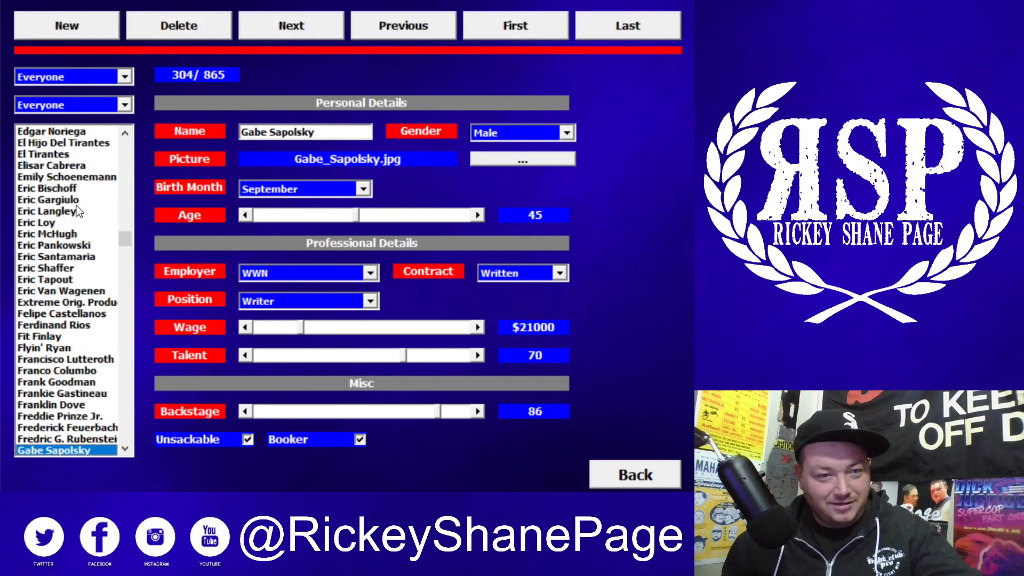
pyautogui.press('i')
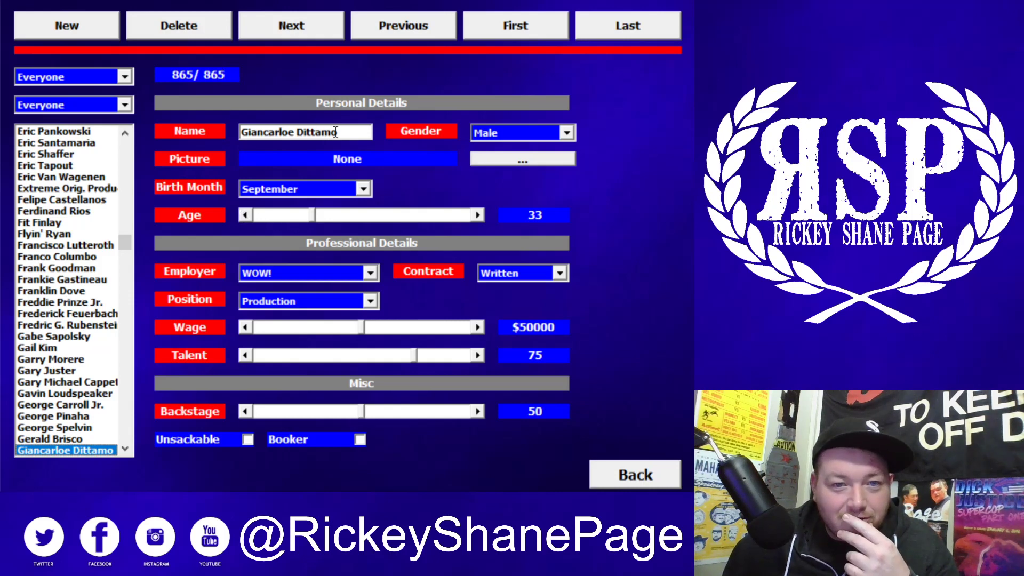
pyautogui.click(294, 132)
pyautogui.press('BackSpace')
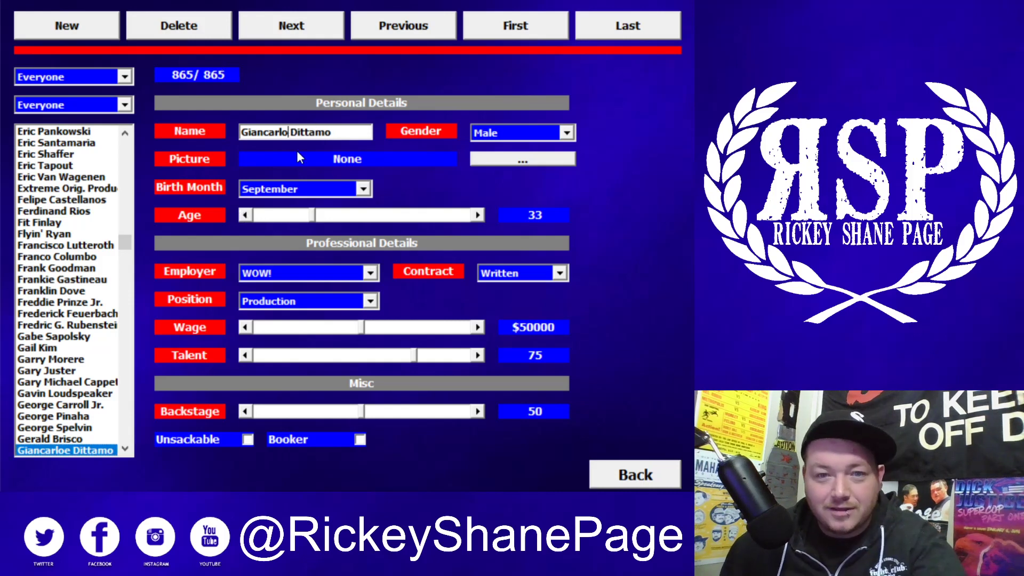
# Set the WOW! production staff member's age to 31 and return to the category selection
pyautogui.click(251, 217)
pyautogui.click(251, 218)
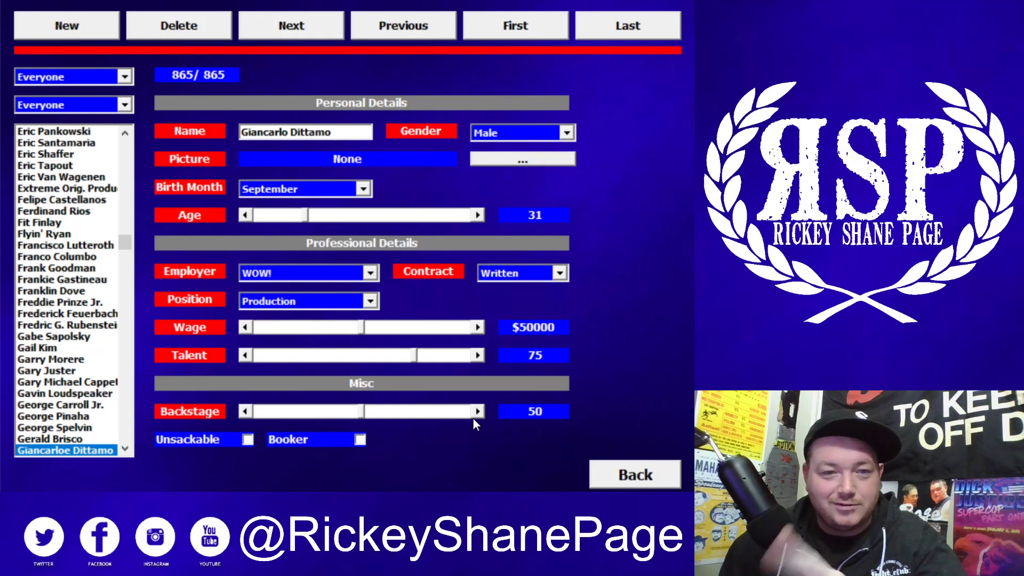
pyautogui.click(629, 473)
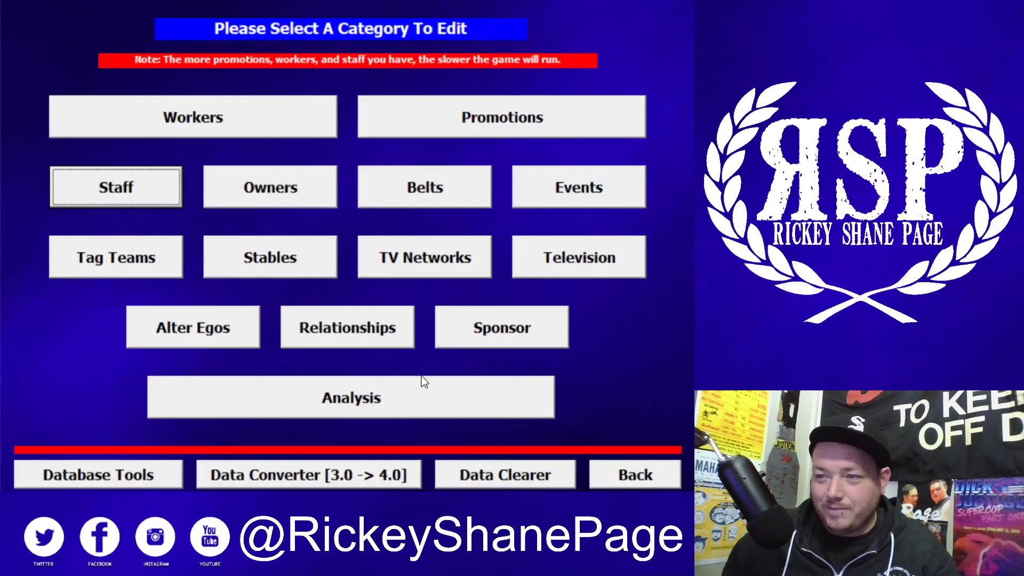
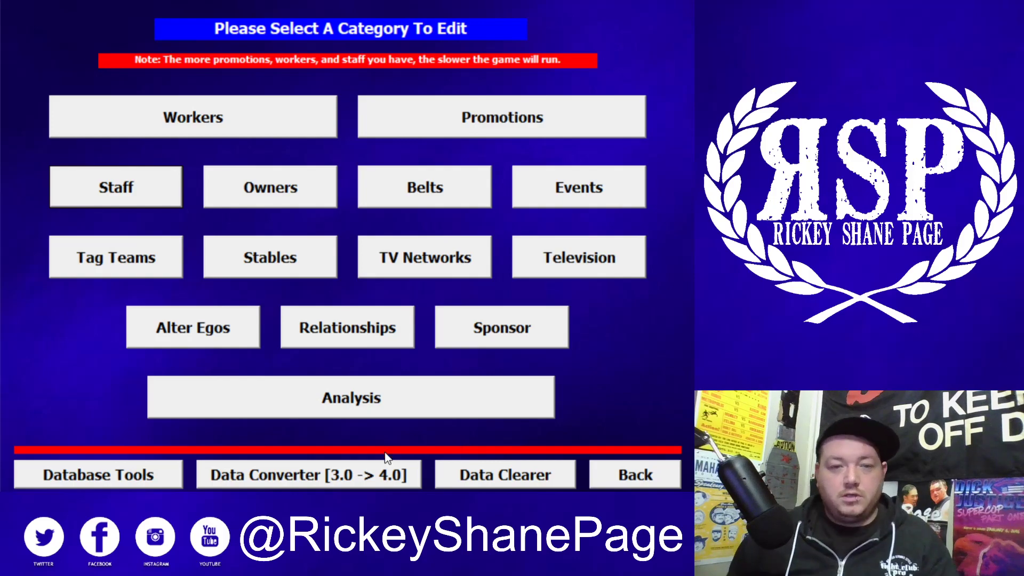
# Examine the alter egos list, including the Adrenaline, The Question Mark and War Child entries, and return to the category selection
pyautogui.click(217, 332)
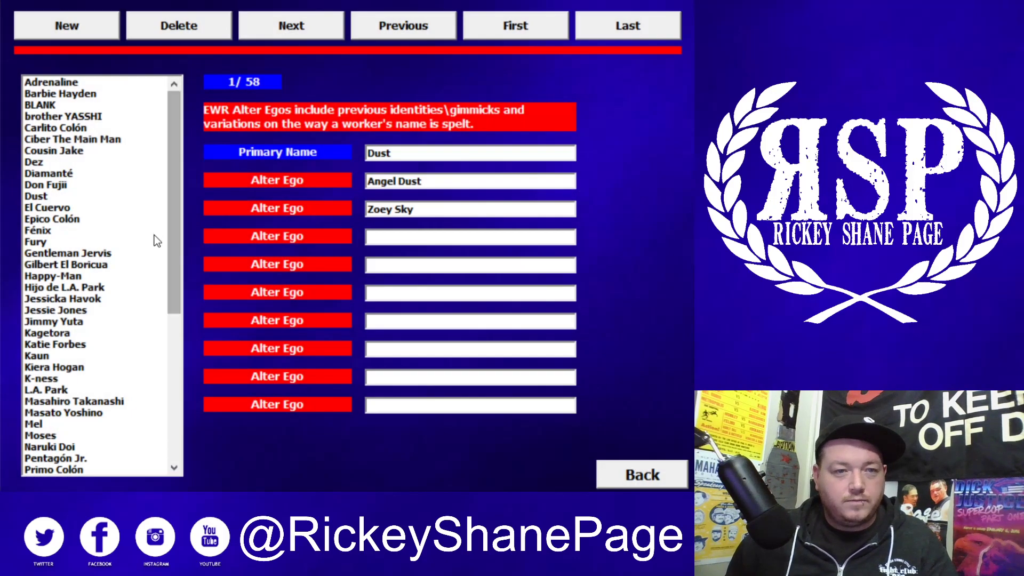
pyautogui.click(48, 80)
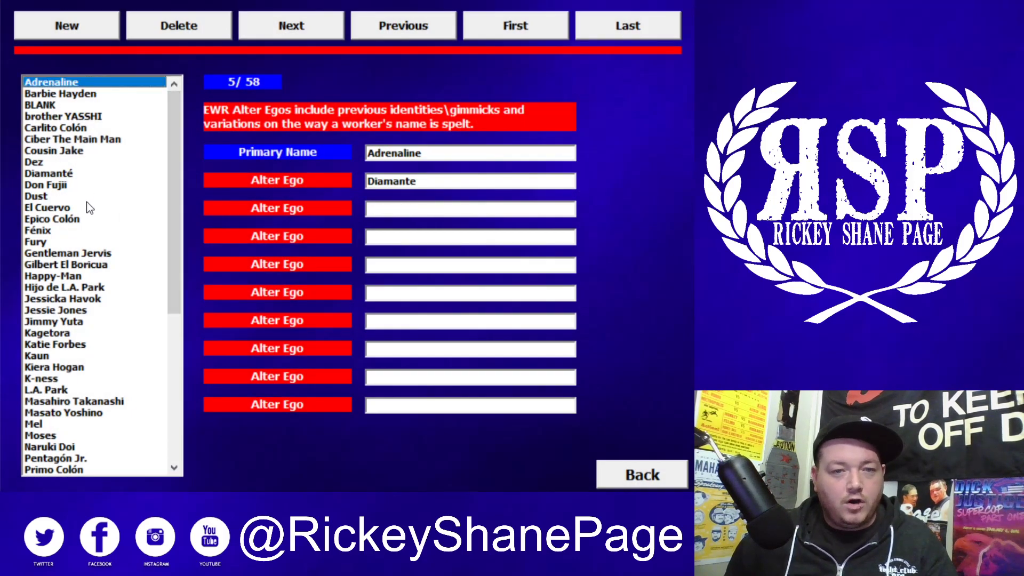
pyautogui.scroll(-1, 93, 256)
pyautogui.scroll(-2, 93, 304)
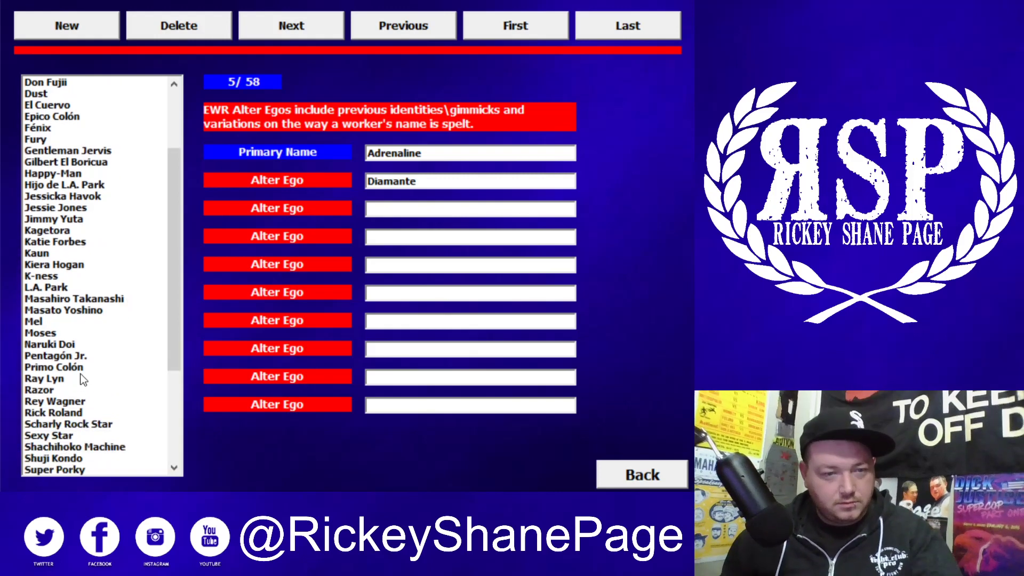
pyautogui.scroll(-1, 64, 379)
pyautogui.scroll(-4, 46, 369)
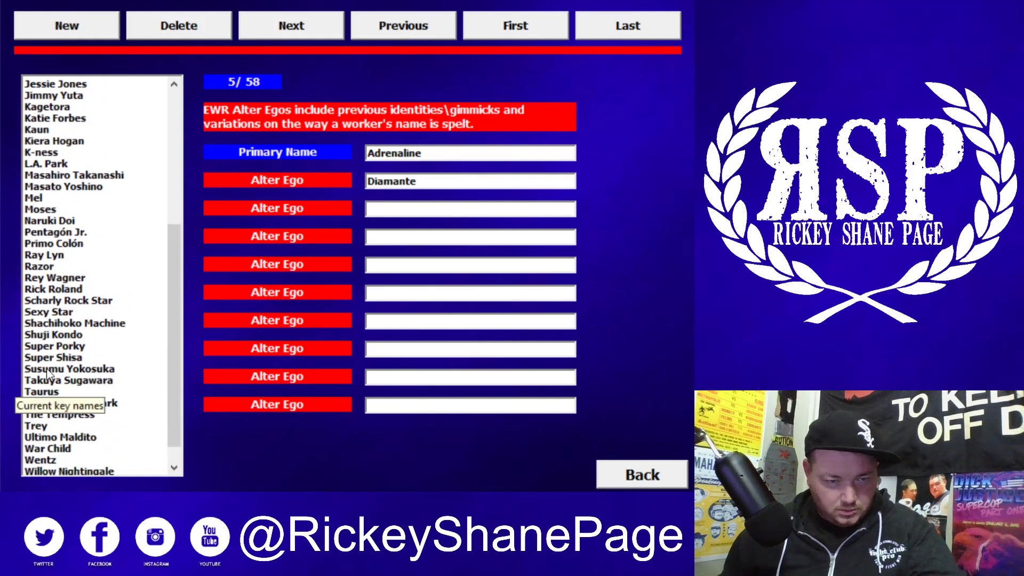
pyautogui.click(96, 368)
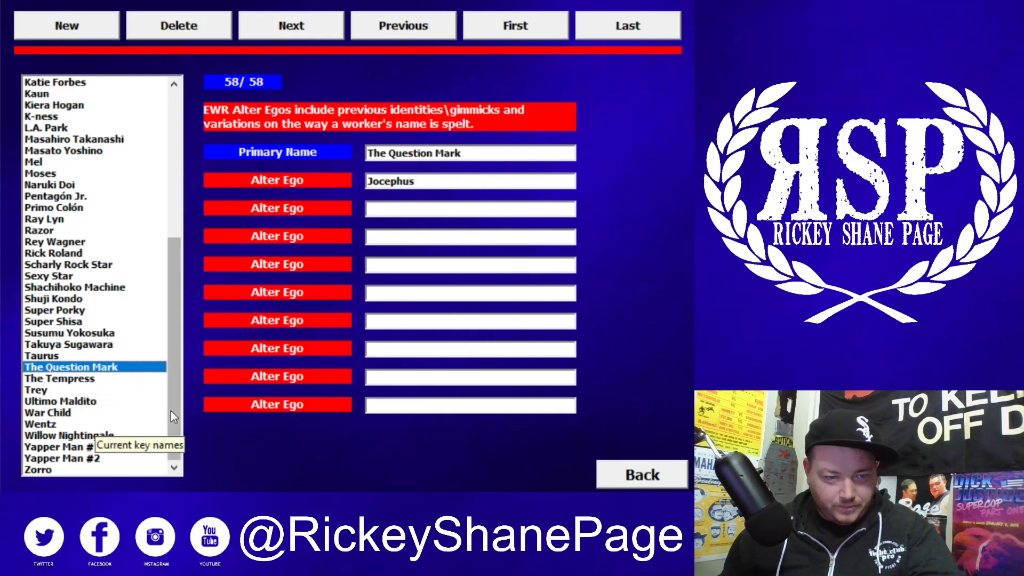
pyautogui.click(43, 413)
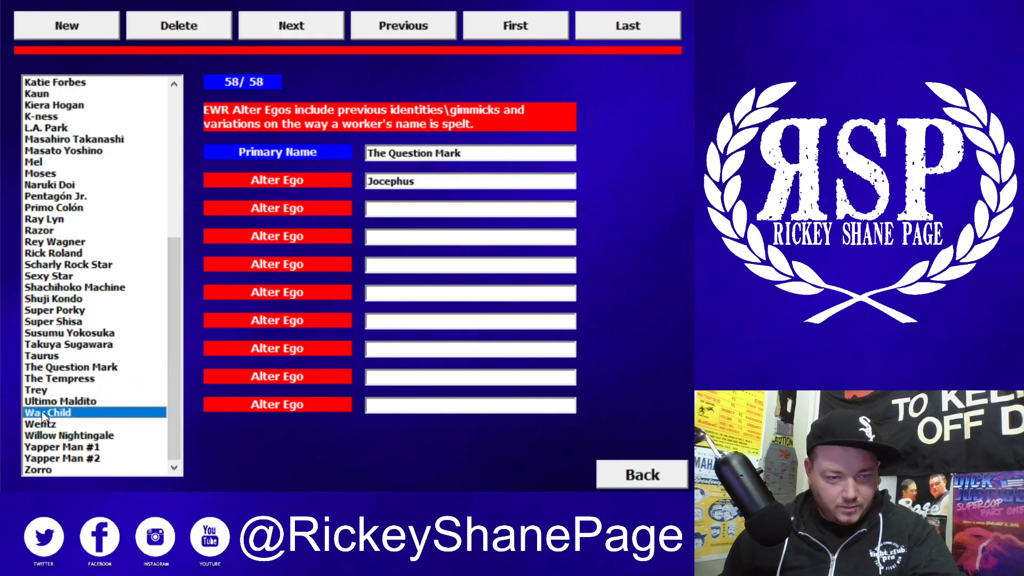
pyautogui.moveTo(170, 385); pyautogui.dragTo(165, 171)
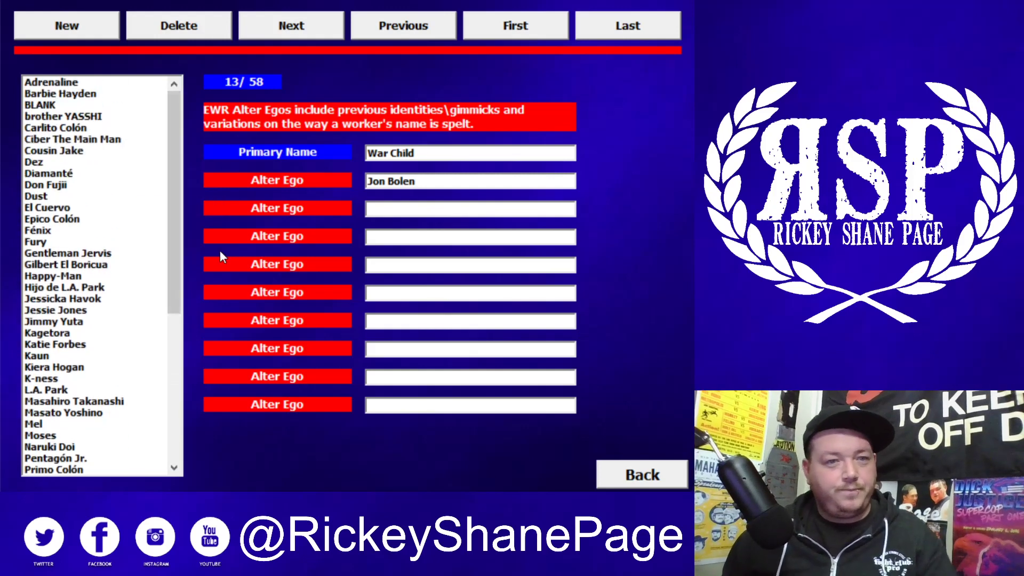
pyautogui.click(614, 473)
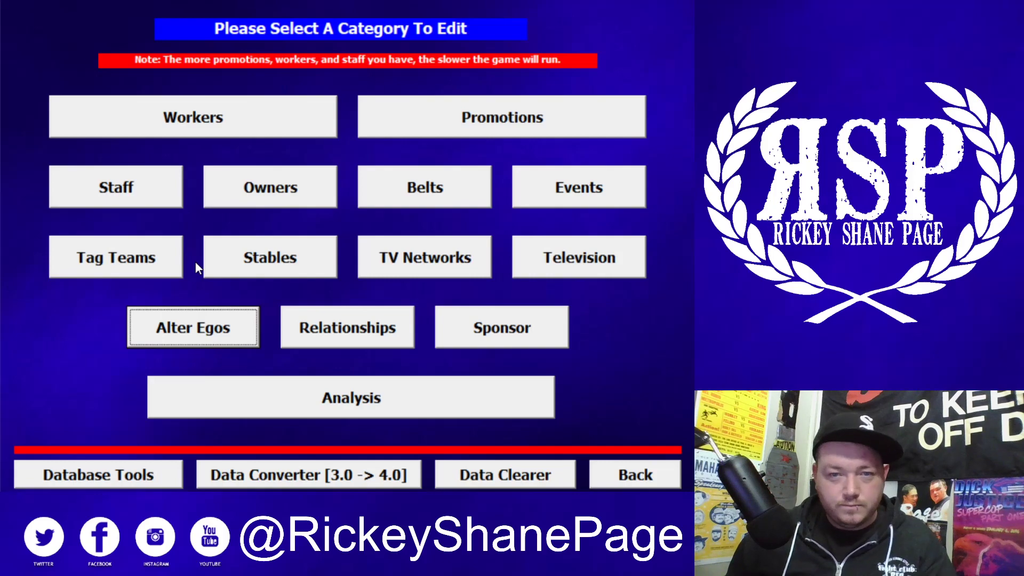
# Open the belts database
pyautogui.click(440, 184)
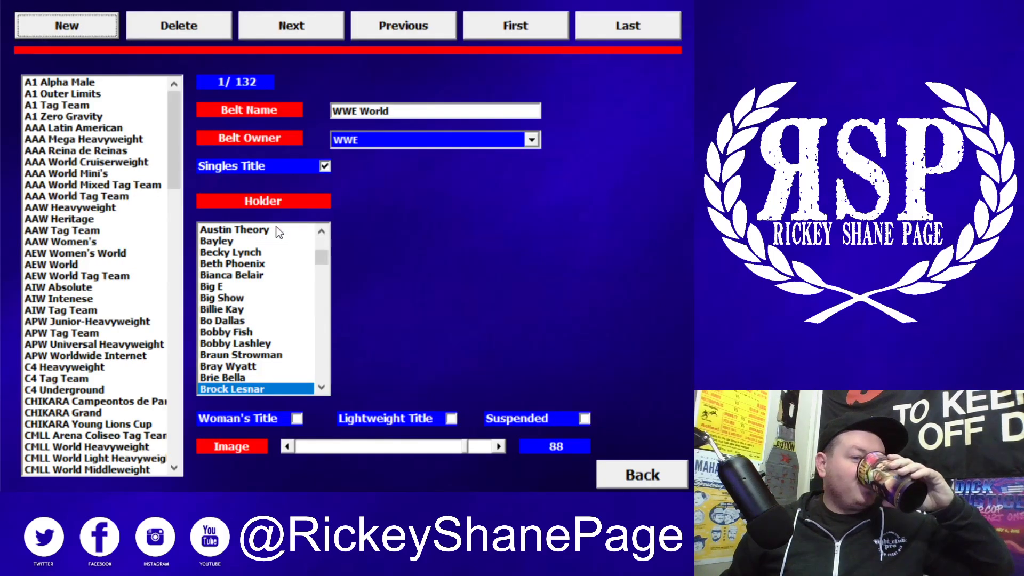
# Try GCW as the owner of the WWE World belt and switch the owner back to WWE
pyautogui.click(507, 143)
pyautogui.scroll(3, 469, 197)
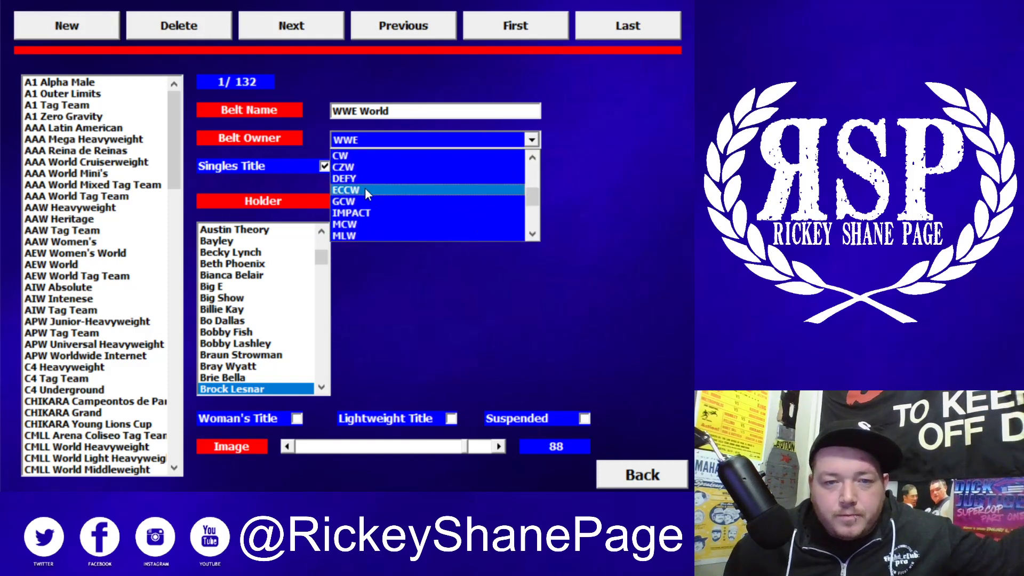
pyautogui.click(360, 201)
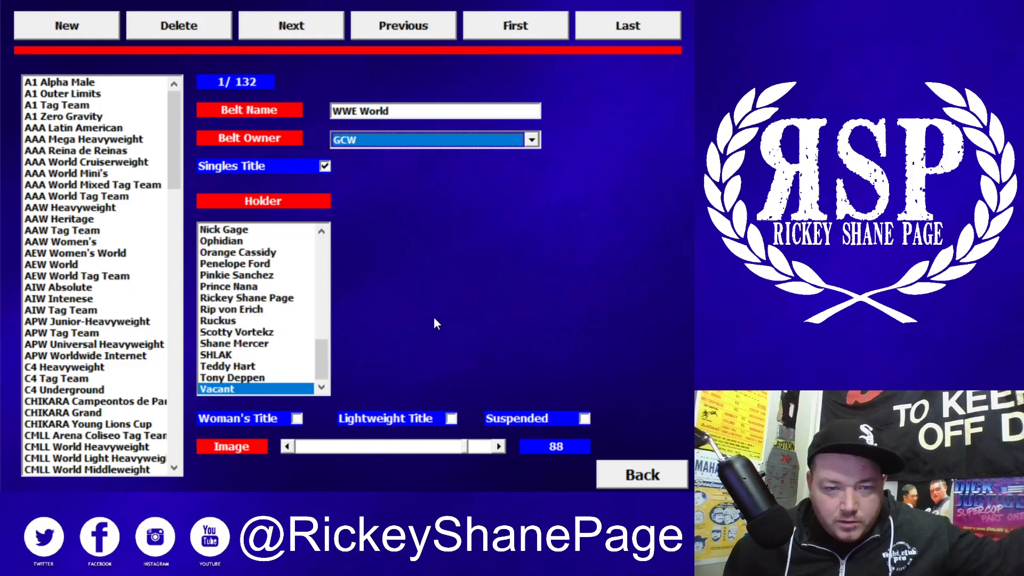
pyautogui.click(405, 139)
pyautogui.scroll(3, 400, 177)
pyautogui.scroll(-5, 396, 191)
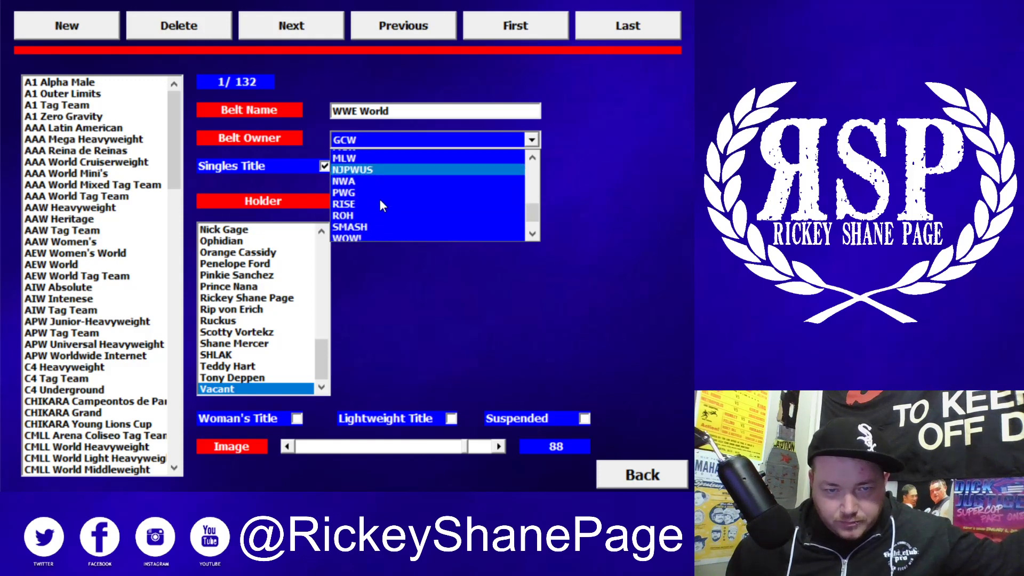
pyautogui.click(357, 225)
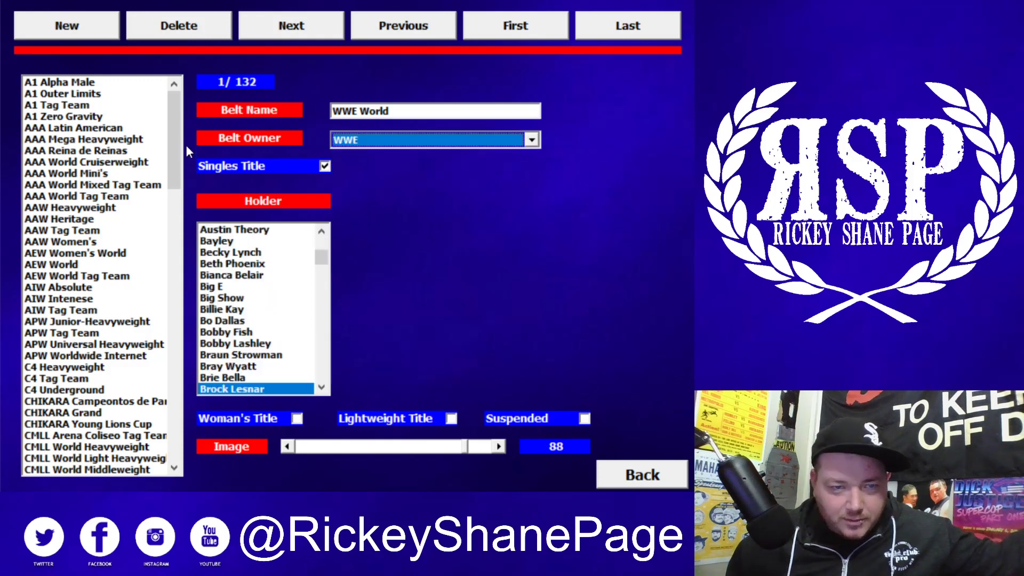
# Check the owner, holder and status of the A1 Alpha Male, GCW Extreme, GCW Heavyweight and GCW Tag Team belts
pyautogui.click(66, 82)
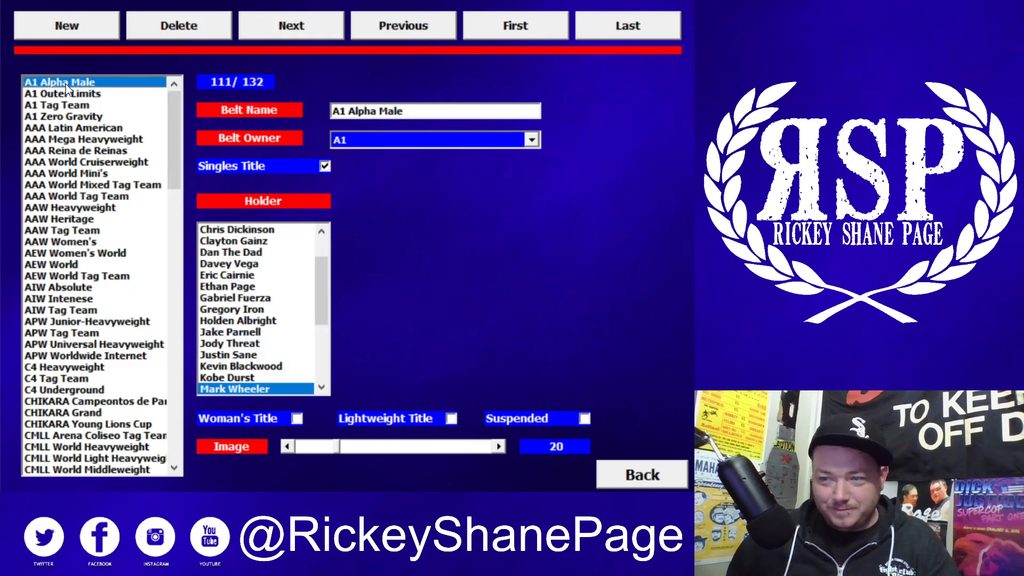
pyautogui.moveTo(177, 164); pyautogui.dragTo(182, 274)
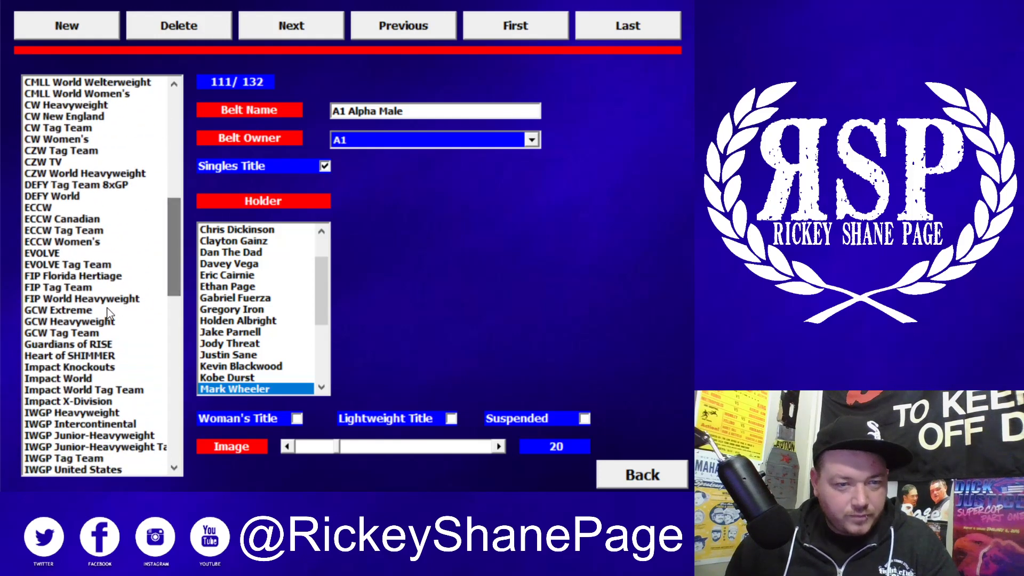
pyautogui.click(52, 309)
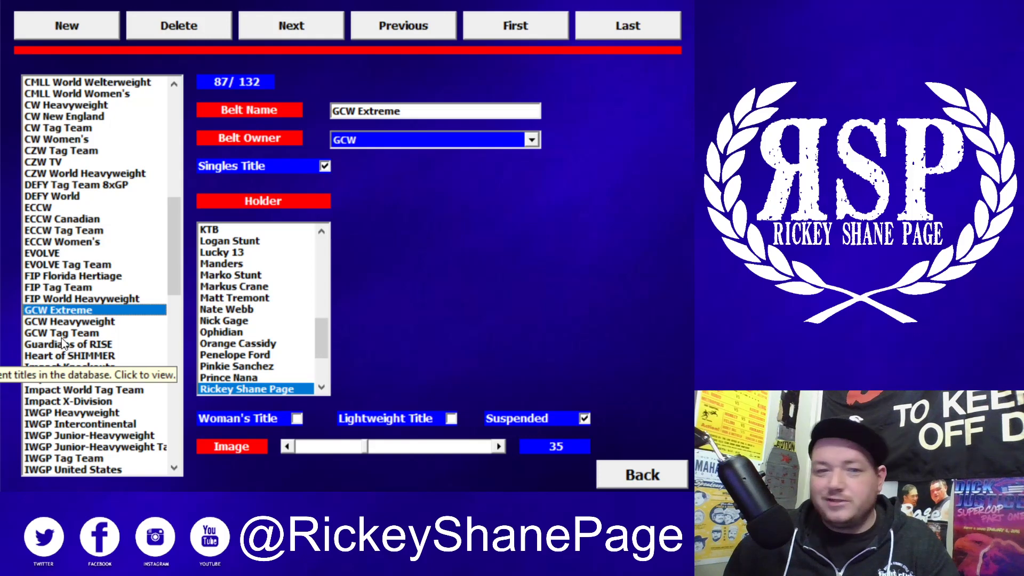
pyautogui.click(66, 323)
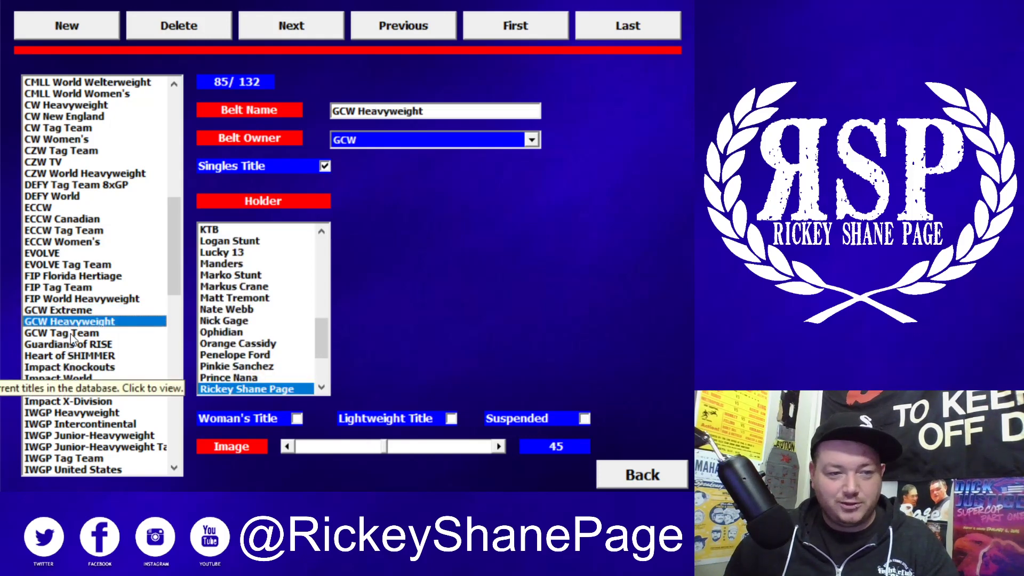
pyautogui.click(70, 333)
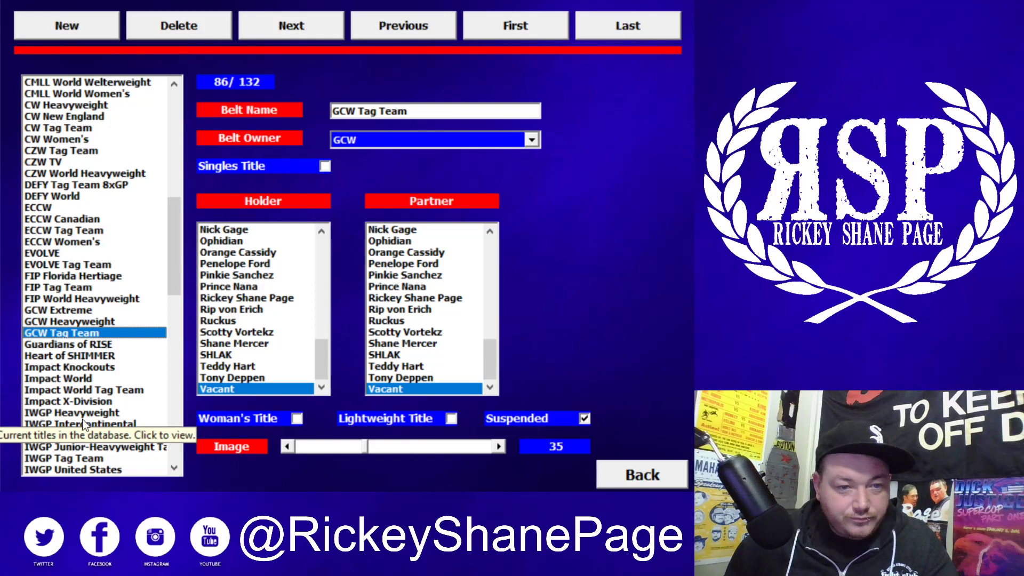
# Check the owner, holder and partner of the Impact World Tag Team and NXT UK Tag Team belts
pyautogui.click(64, 390)
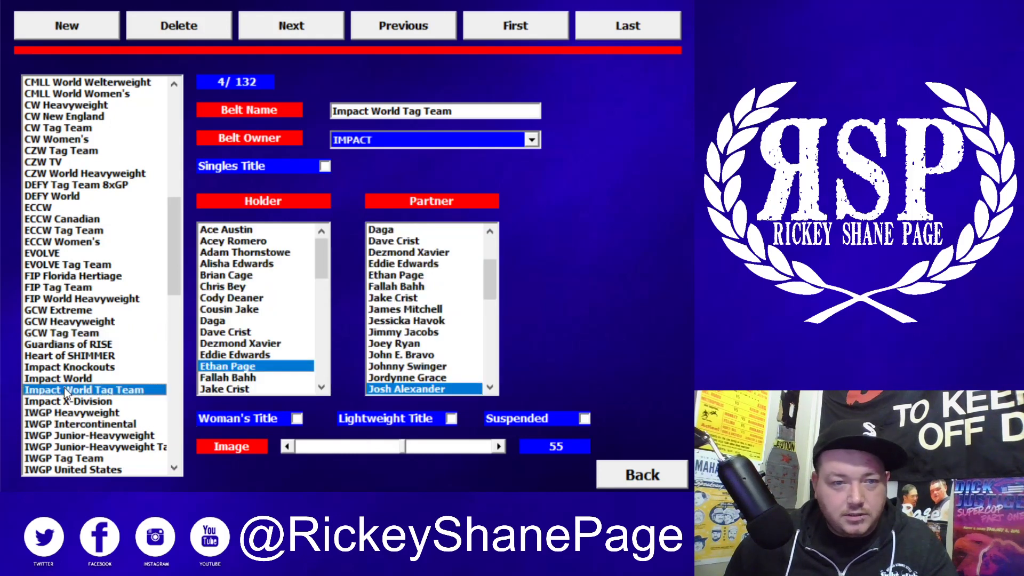
pyautogui.scroll(-1, 65, 387)
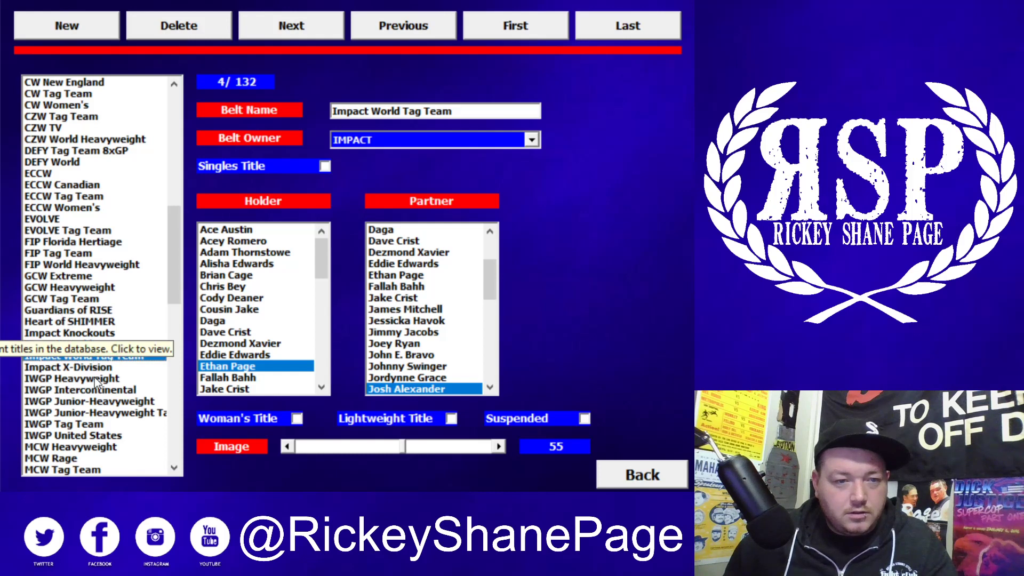
pyautogui.scroll(-3, 90, 434)
pyautogui.scroll(-5, 104, 420)
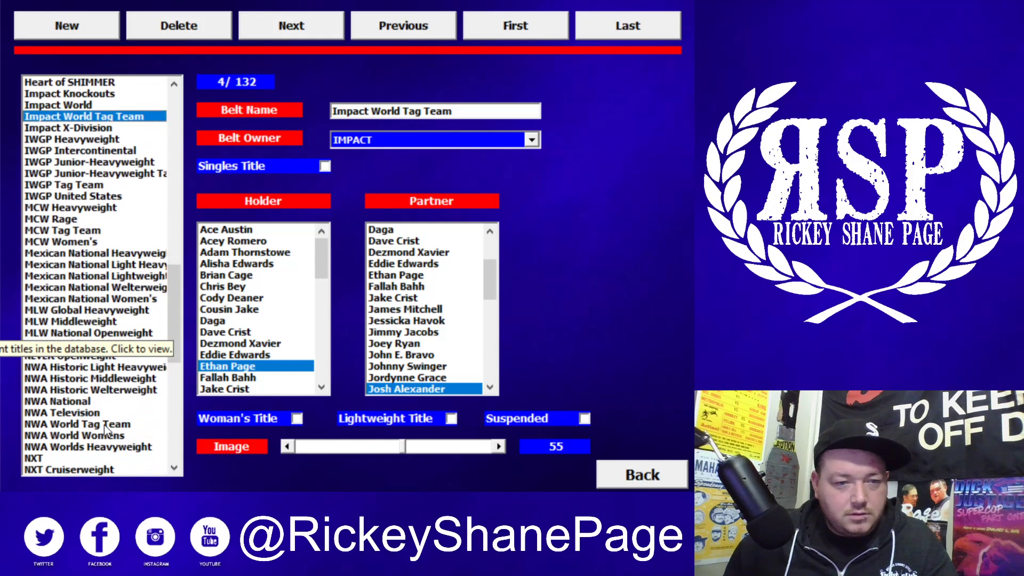
pyautogui.scroll(-2, 104, 424)
pyautogui.scroll(-1, 181, 379)
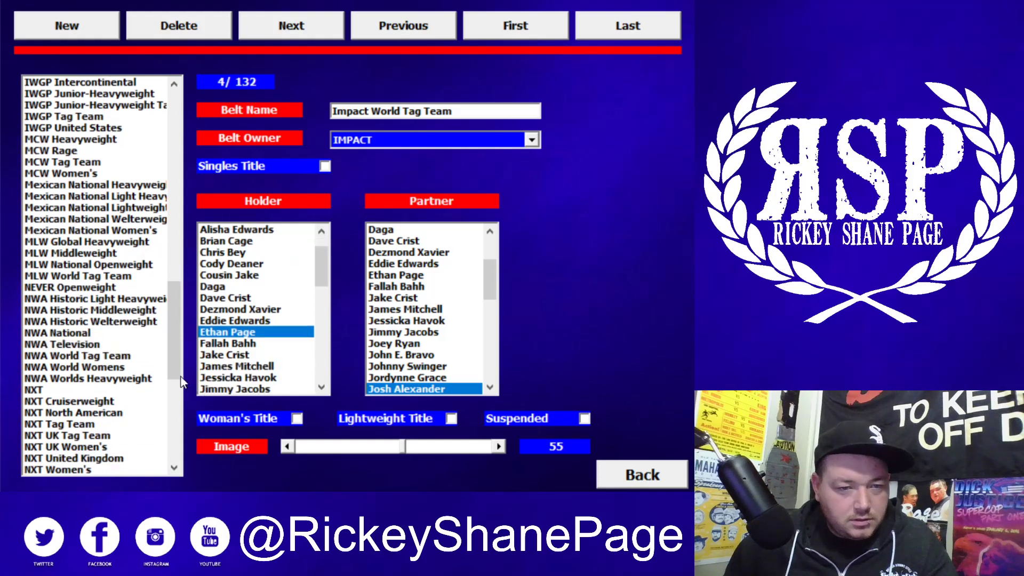
pyautogui.scroll(-3, 157, 394)
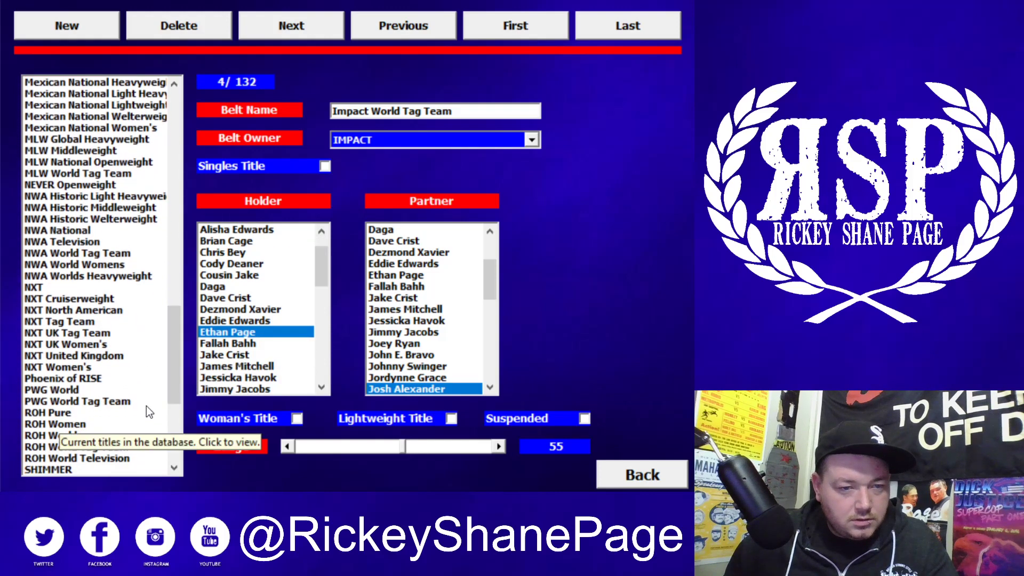
pyautogui.click(56, 331)
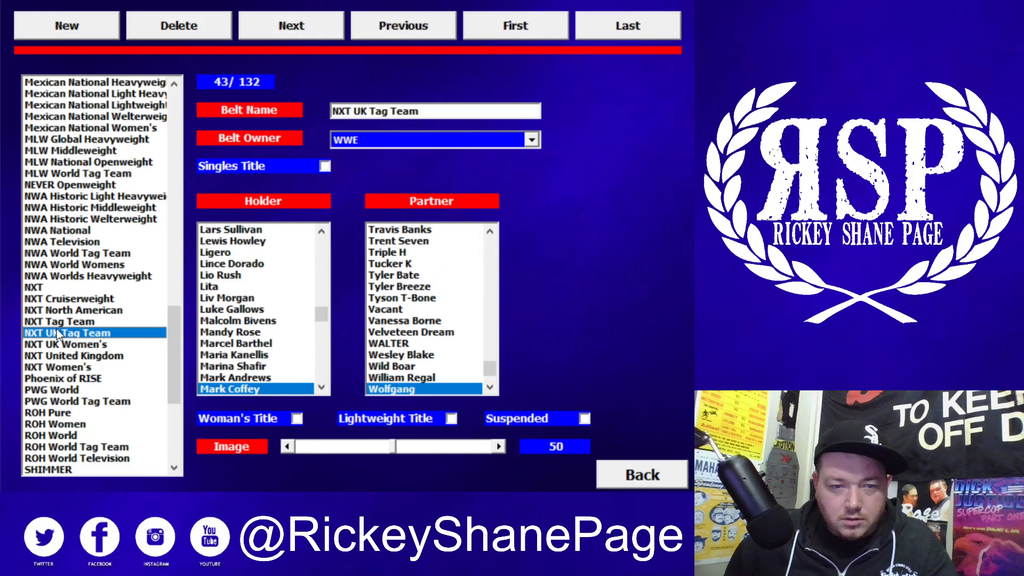
pyautogui.scroll(-3, 48, 299)
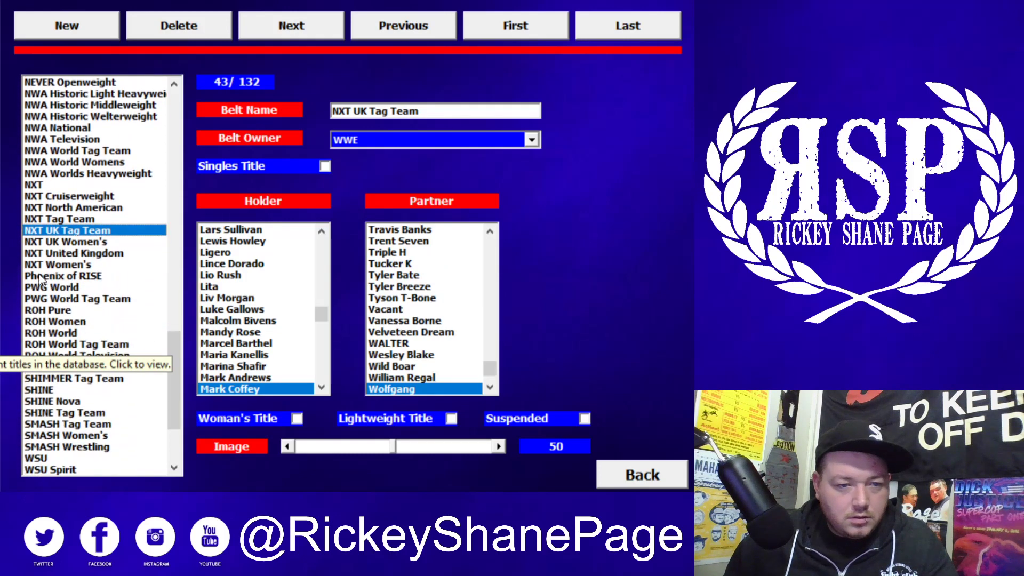
# Check the holders of the PWG World and PWG World Tag Team belts and look through the rest of the belt list
pyautogui.click(57, 290)
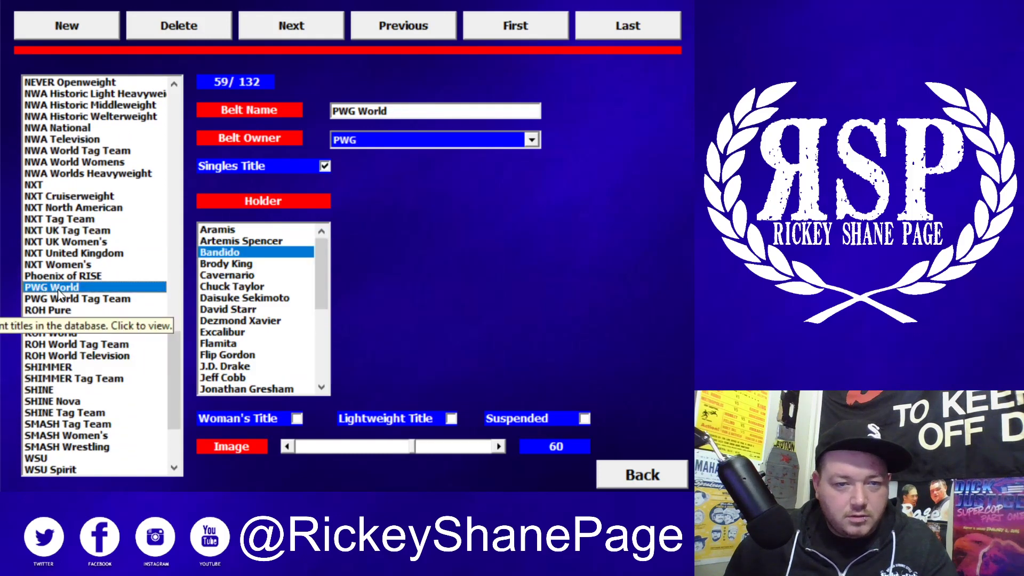
pyautogui.click(99, 301)
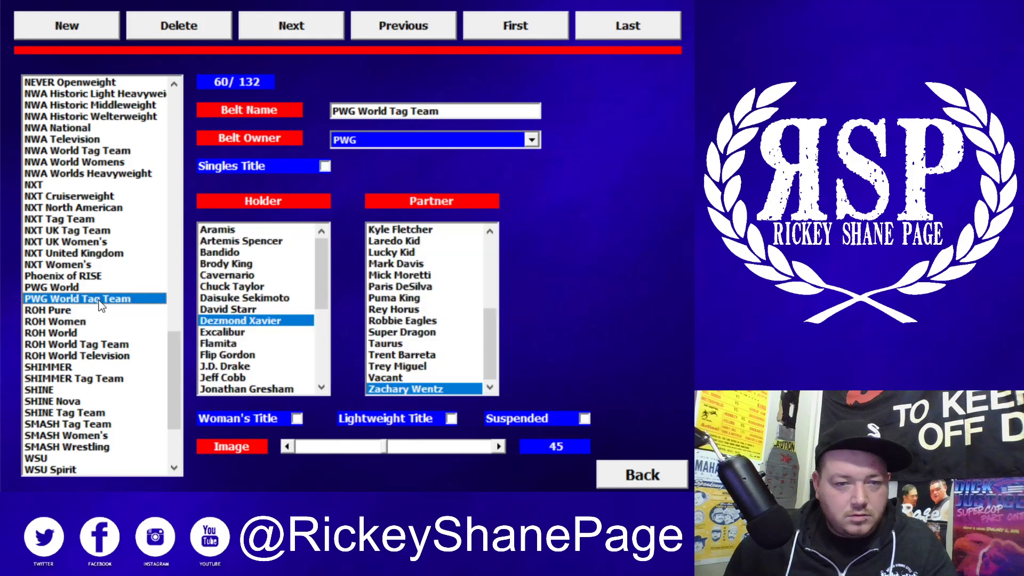
pyautogui.scroll(-2, 107, 334)
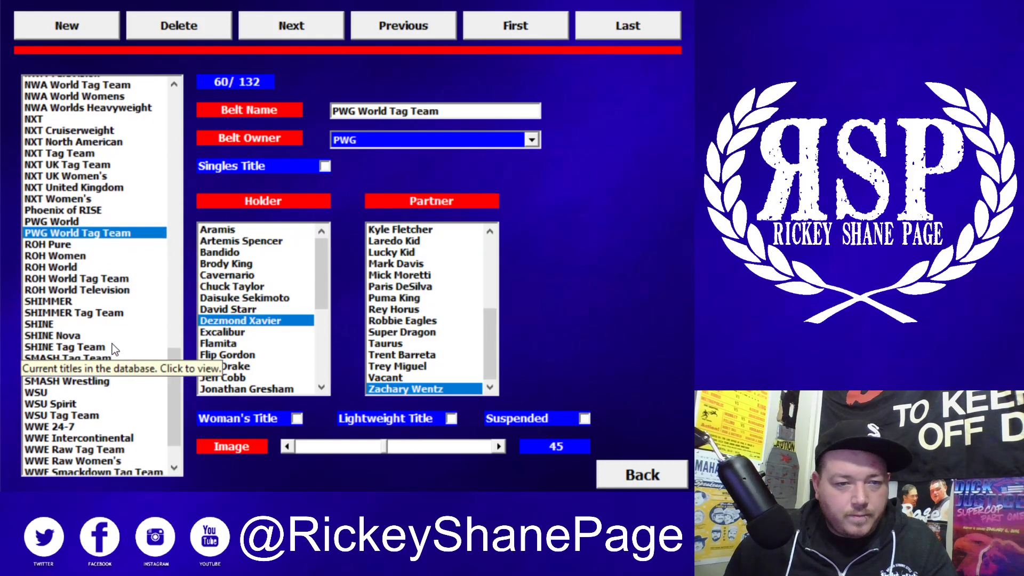
pyautogui.scroll(-1, 112, 346)
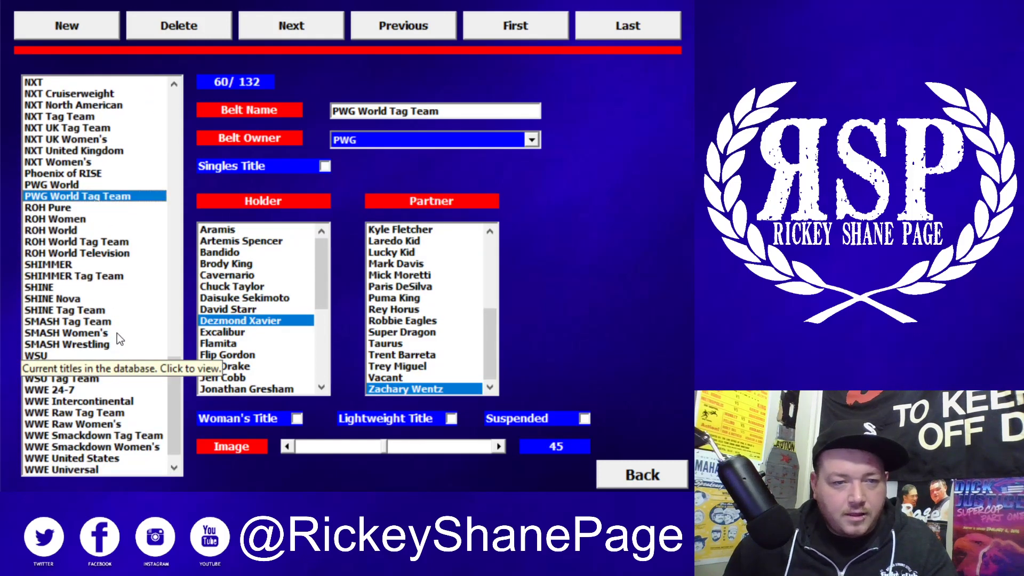
pyautogui.scroll(-1, 131, 322)
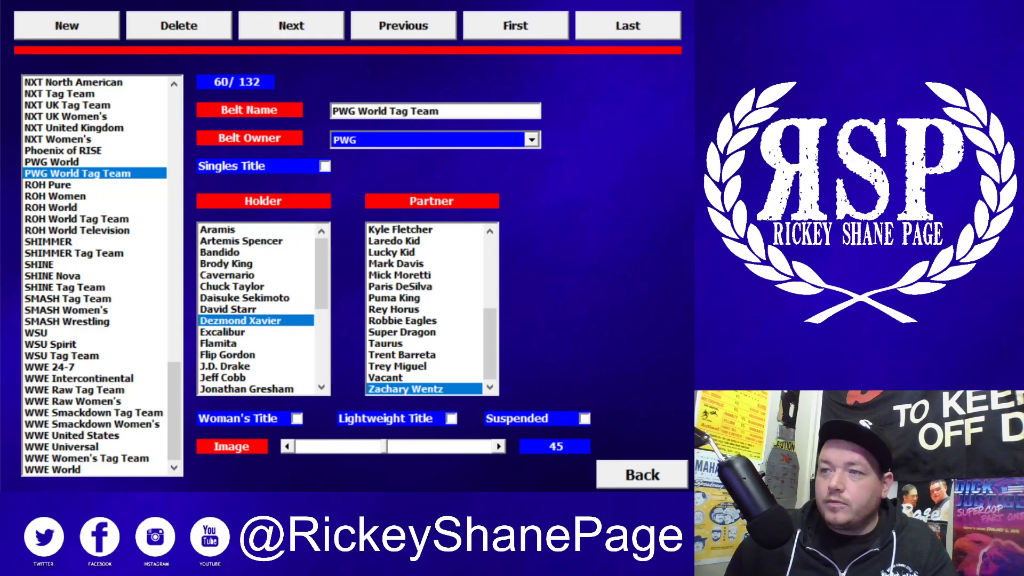
# Leave the belts database, exit and reopen the file editor, and open the relationships database
pyautogui.click(655, 475)
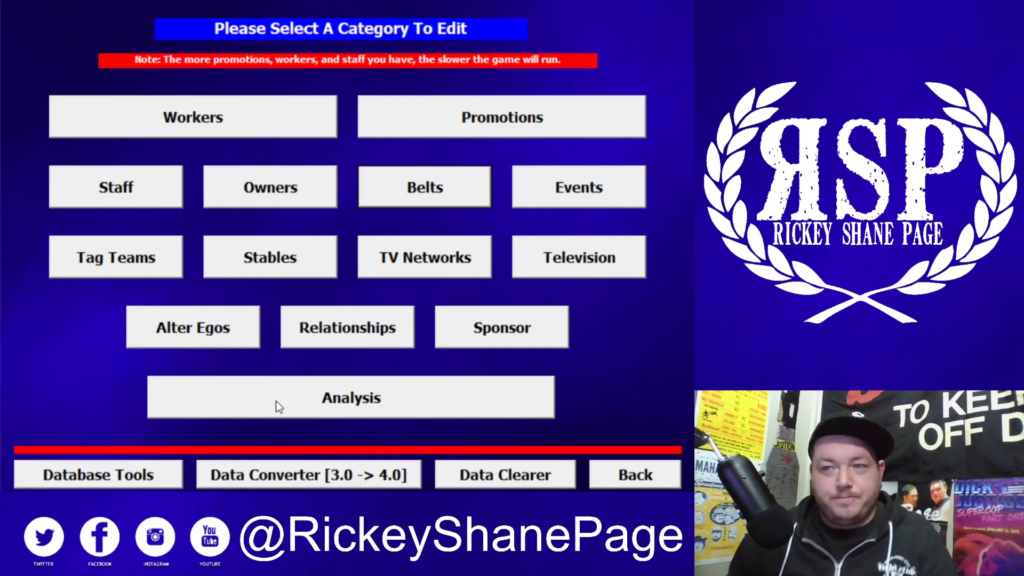
pyautogui.click(614, 476)
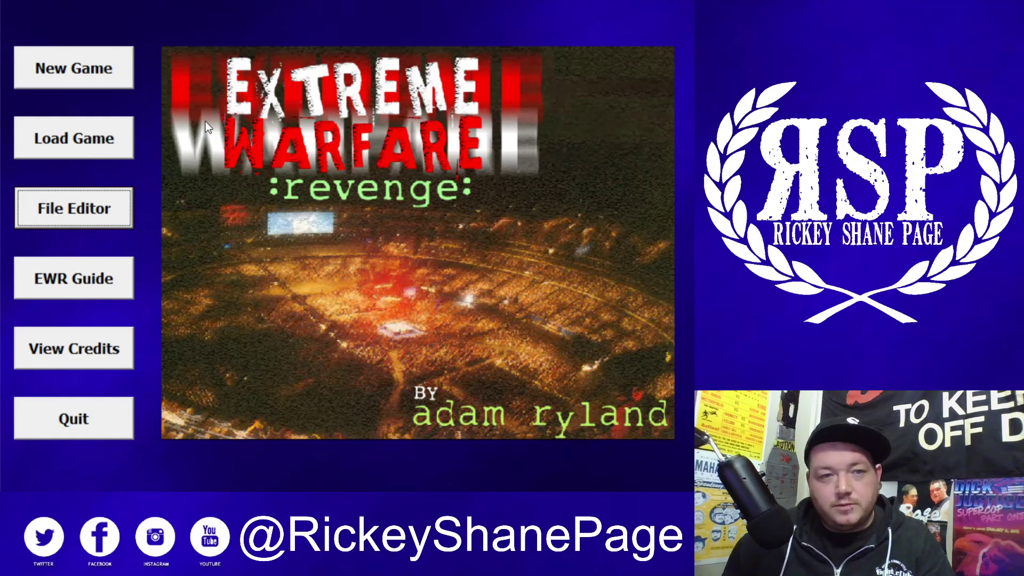
pyautogui.click(54, 216)
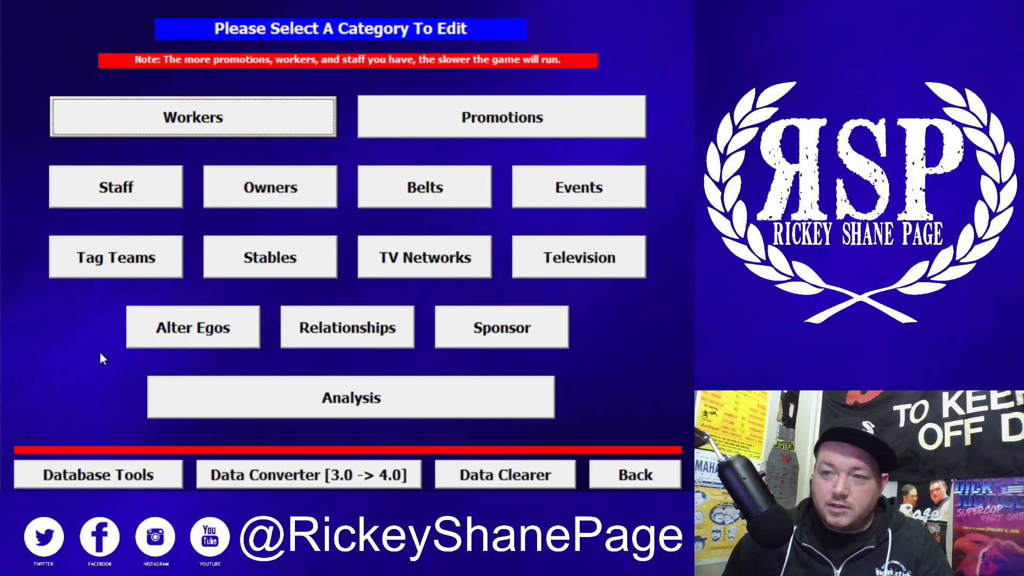
pyautogui.click(335, 327)
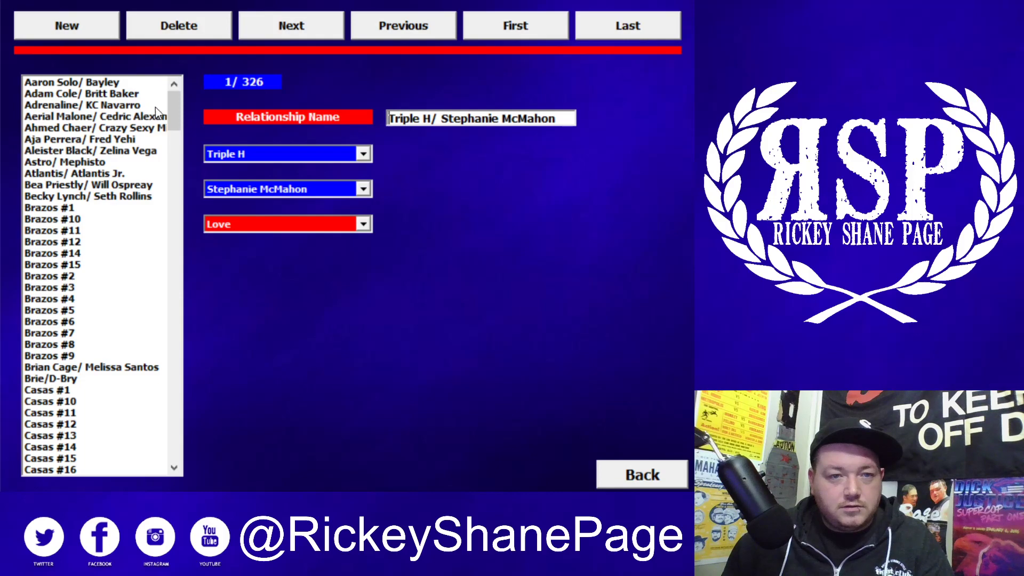
pyautogui.moveTo(175, 111); pyautogui.dragTo(198, 94)
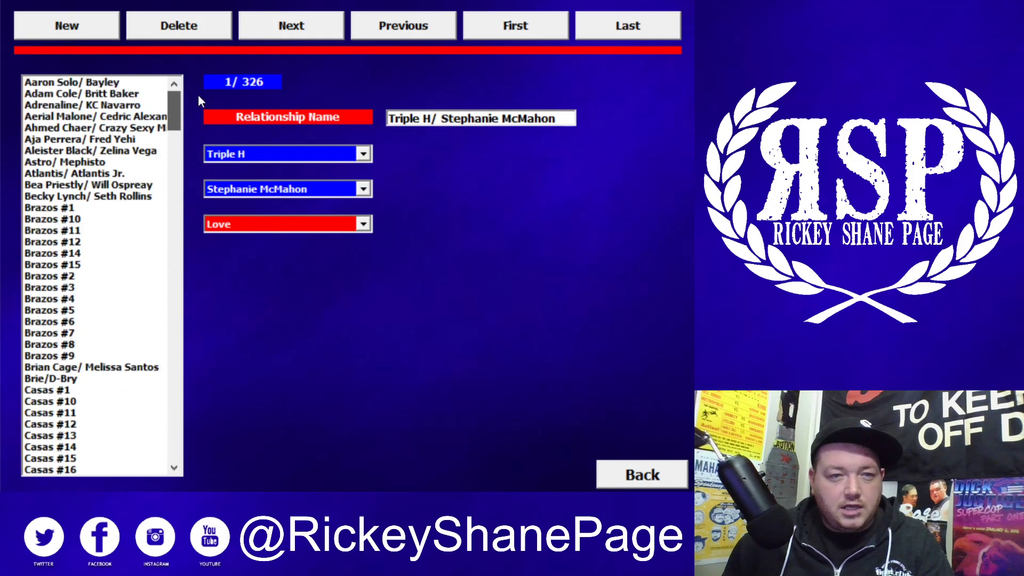
# Create a new relationship named RSP/Atticus Cogar
pyautogui.click(70, 26)
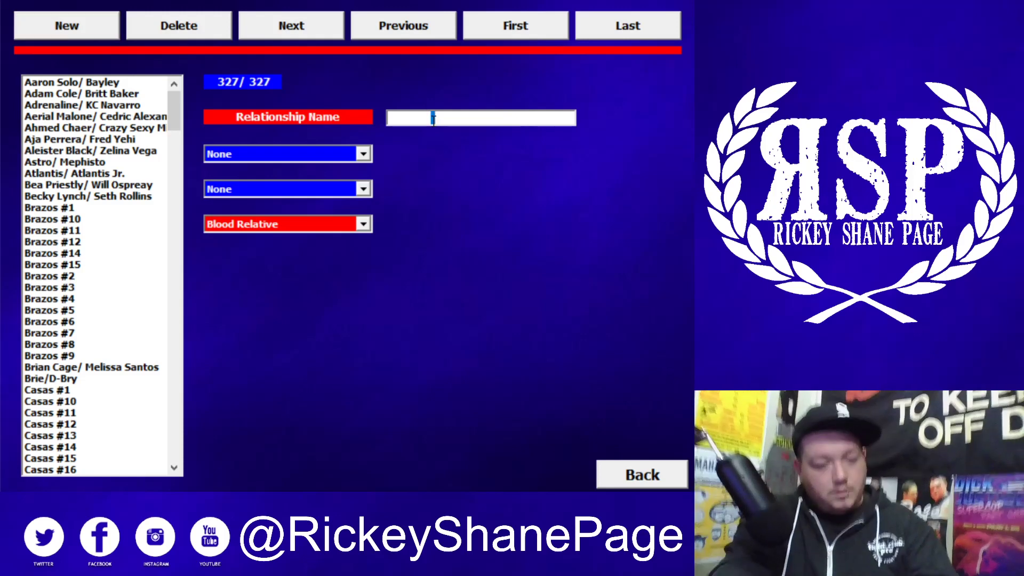
pyautogui.write('RSP')
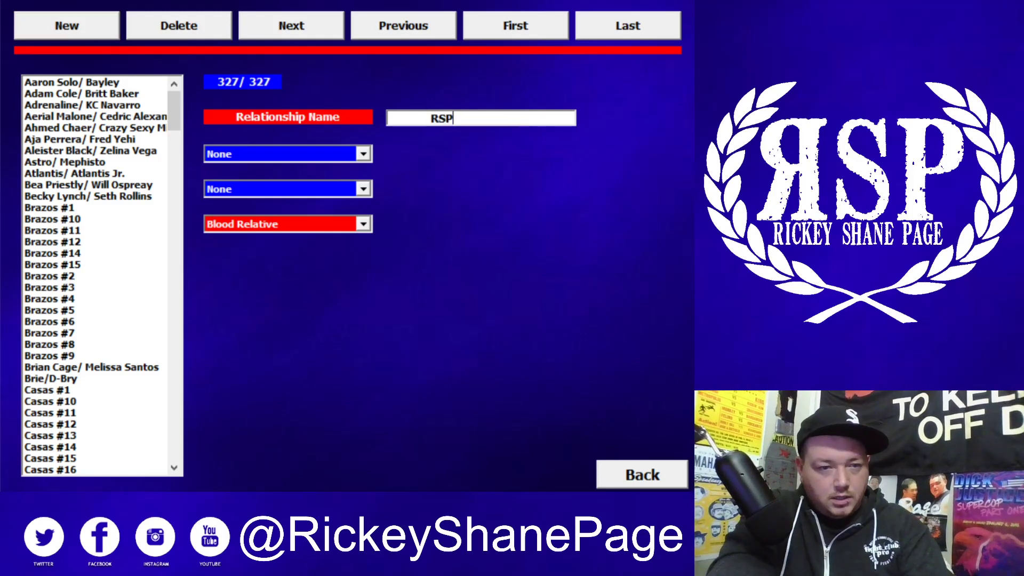
pyautogui.write('/ Atti')
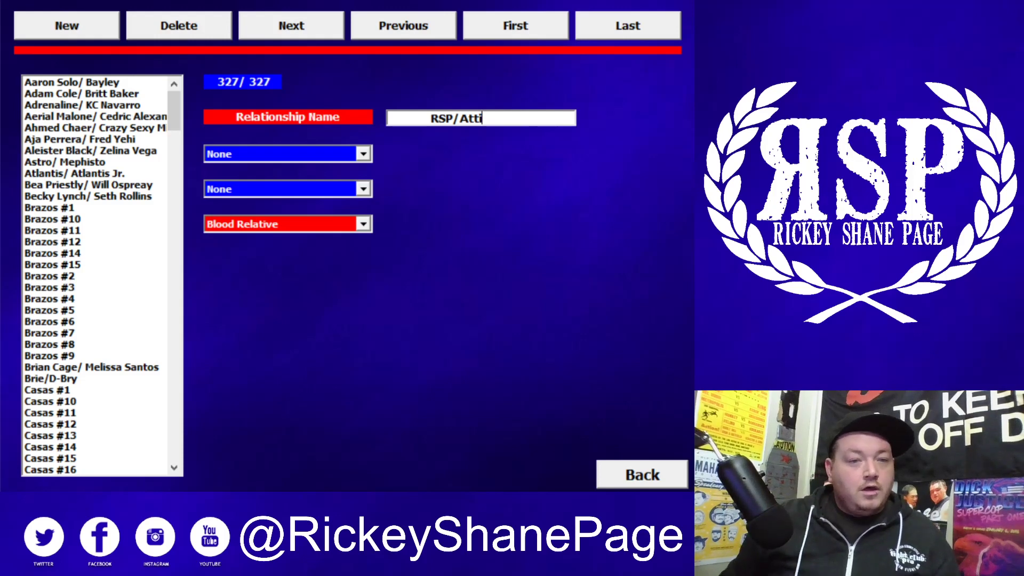
pyautogui.write('cus Coga')
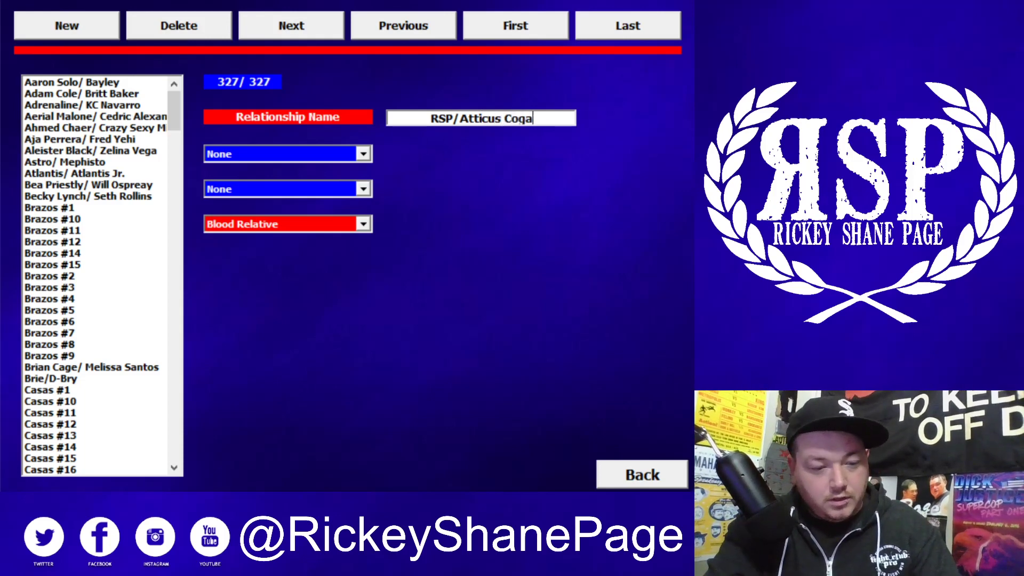
pyautogui.write('r')
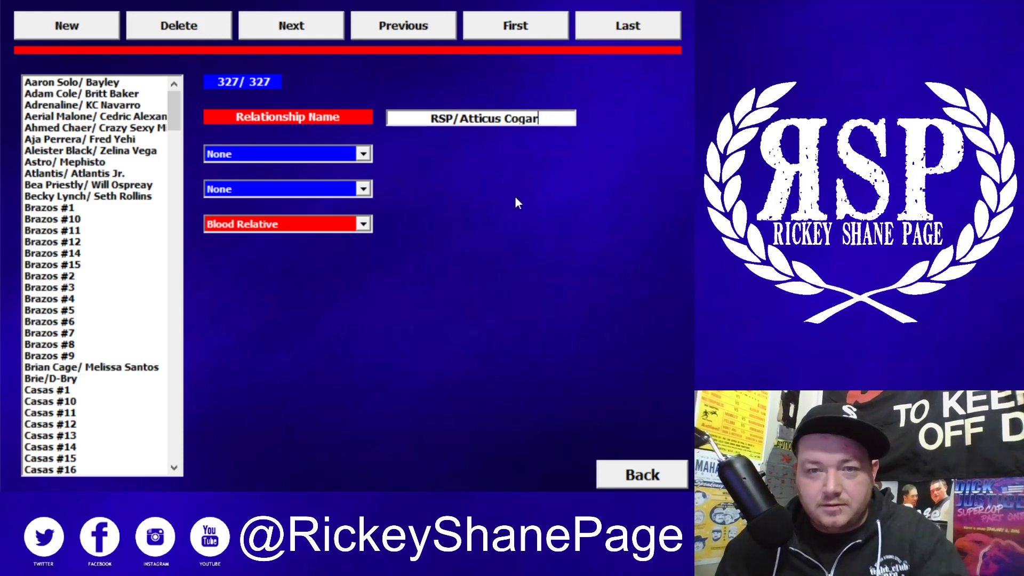
# Set Rickey Shane Page as the first worker in the RSP/Atticus Cogar relationship
pyautogui.click(254, 154)
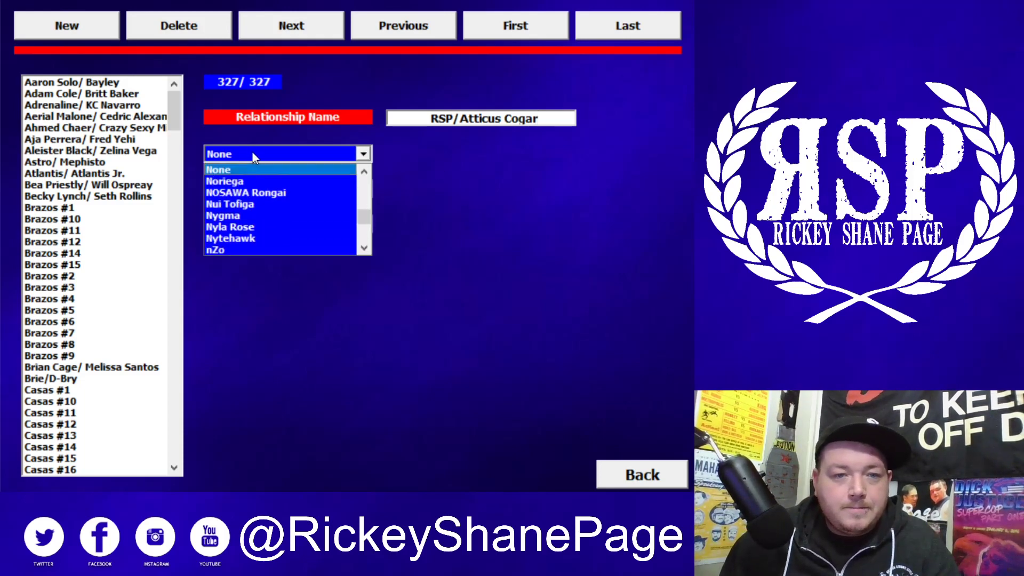
pyautogui.write('ric')
pyautogui.scroll(-3, 251, 181)
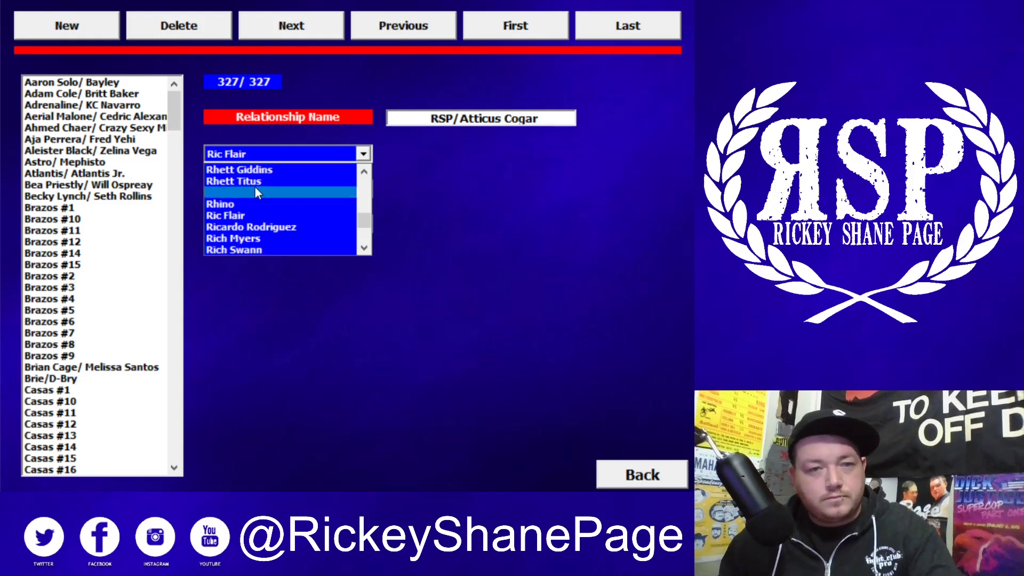
pyautogui.scroll(-2, 245, 222)
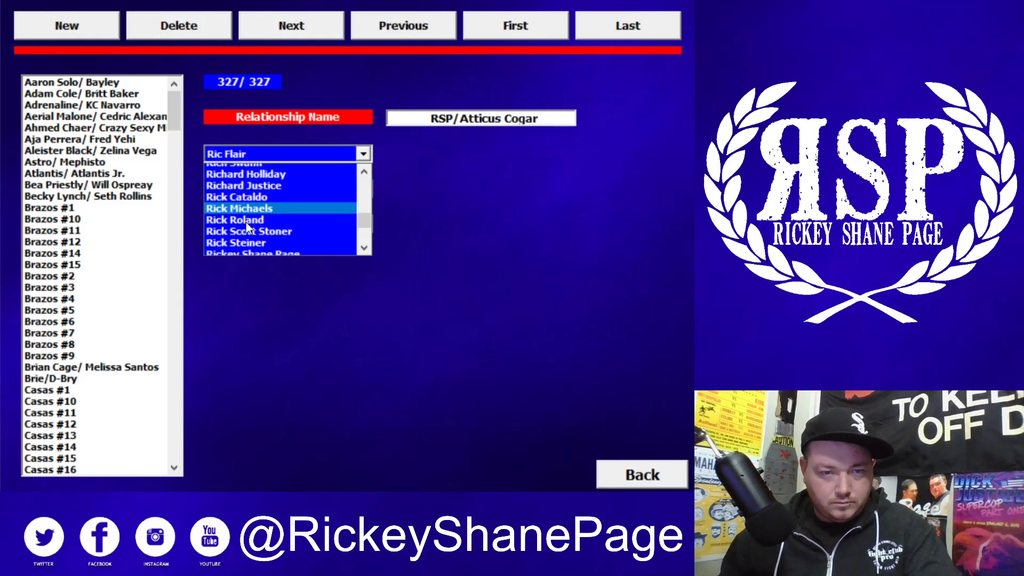
pyautogui.click(251, 240)
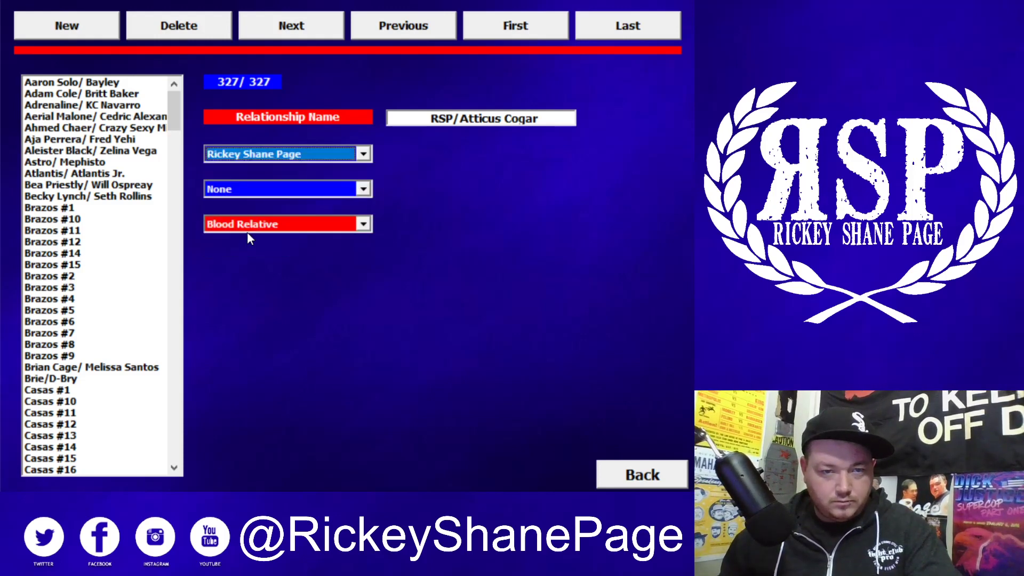
pyautogui.click(260, 190)
pyautogui.write('att')
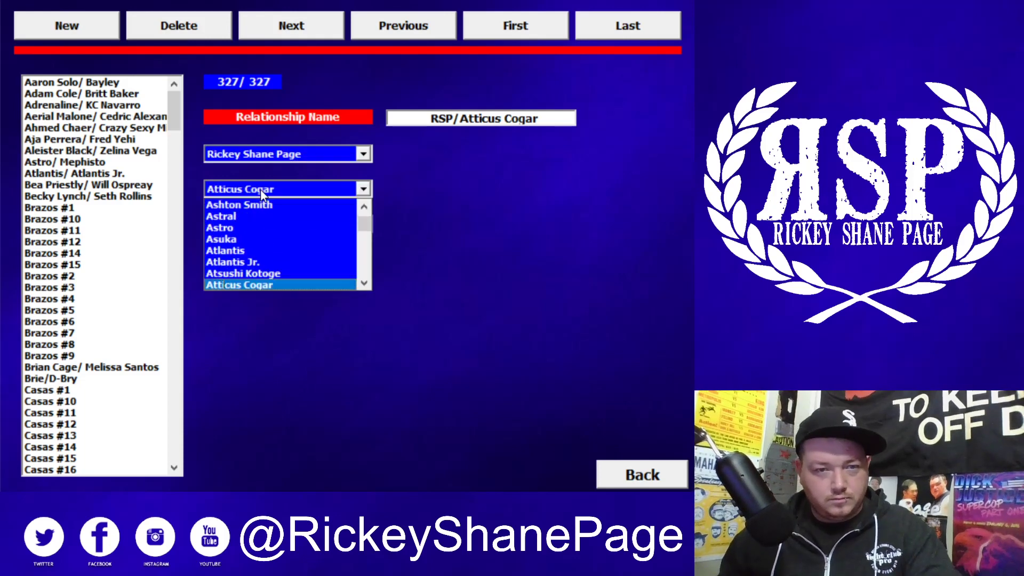
pyautogui.press('Return')
pyautogui.click(248, 224)
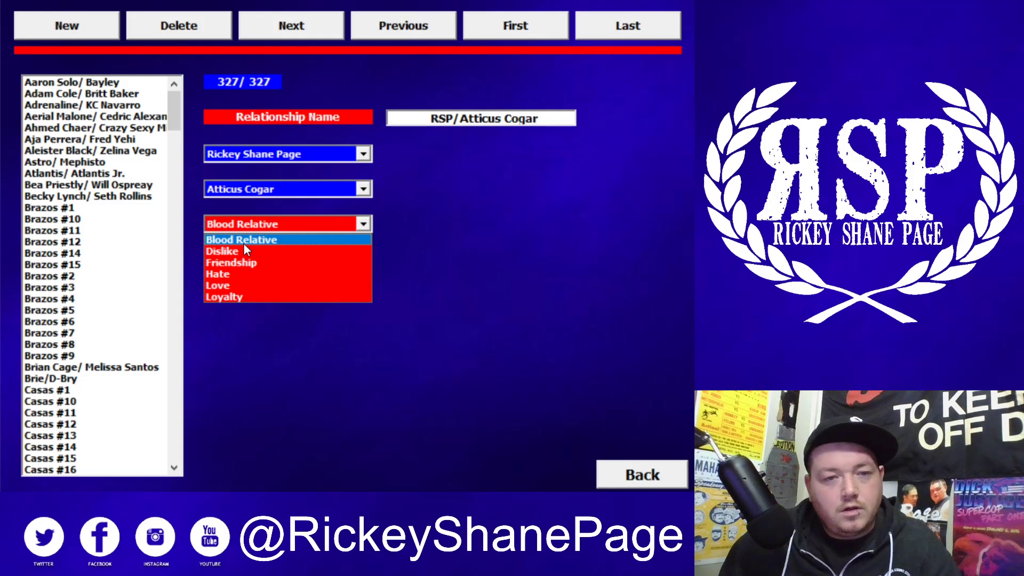
pyautogui.click(241, 298)
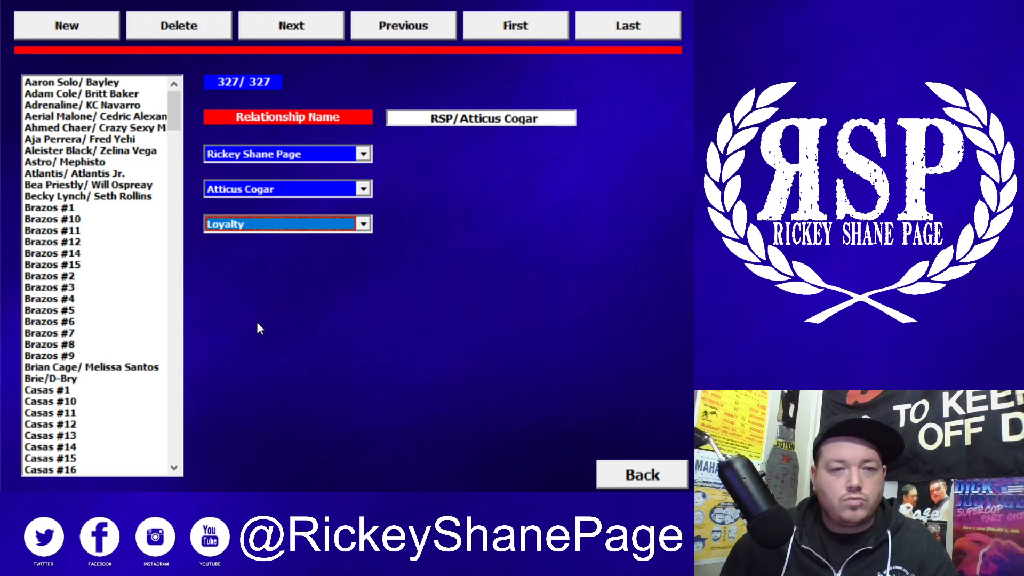
pyautogui.click(634, 474)
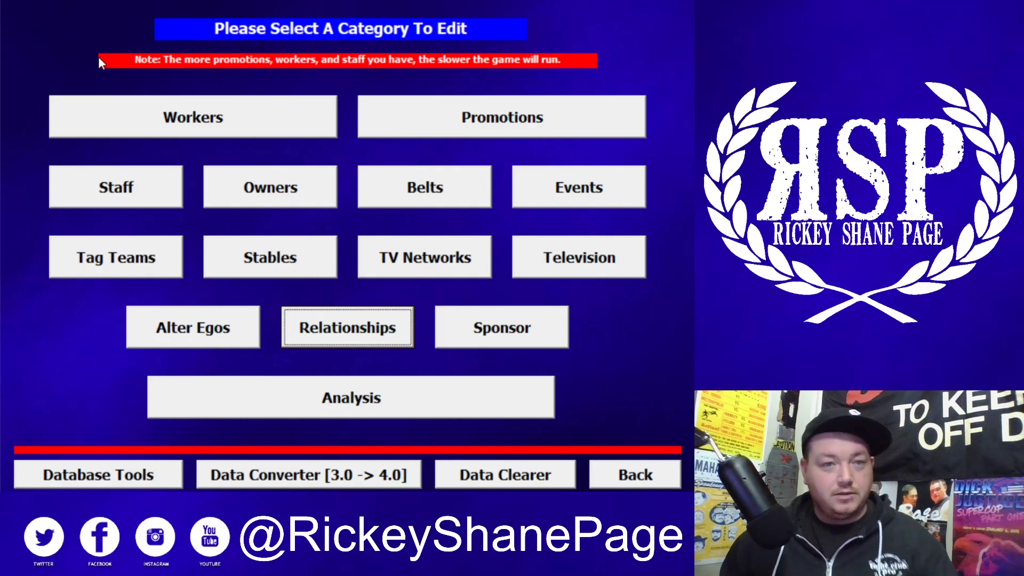
# Reopen the relationships database and create a new relationship named RSP/Eddy Only
pyautogui.press('Return')
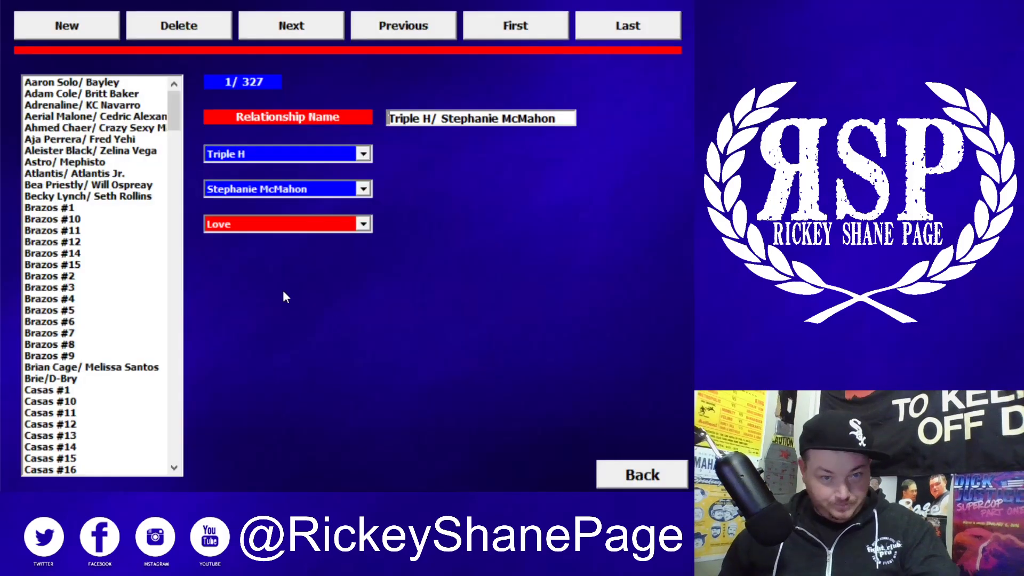
pyautogui.click(52, 32)
pyautogui.press('Tab')
pyautogui.write('RSP')
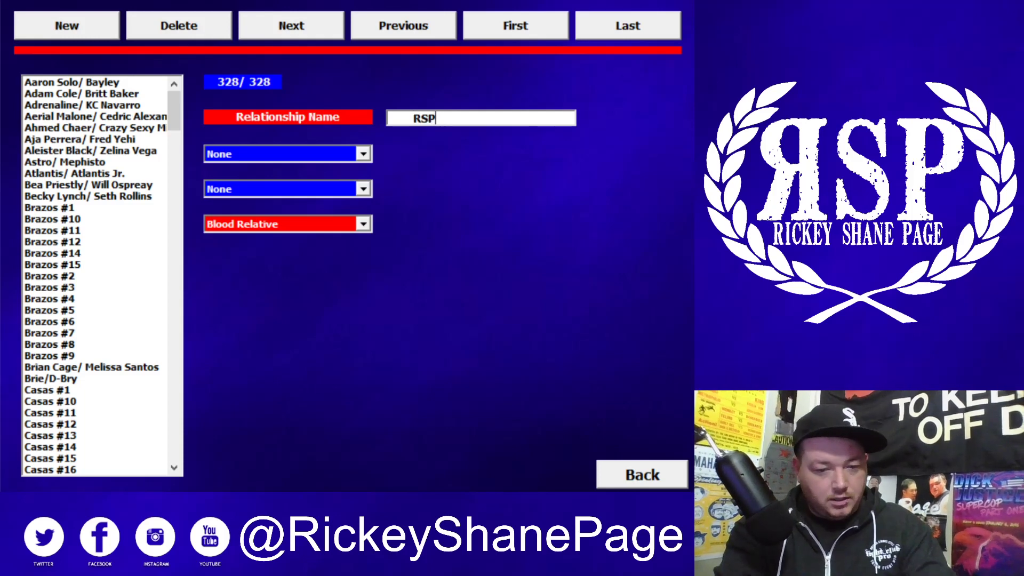
pyautogui.write('/Eddy ')
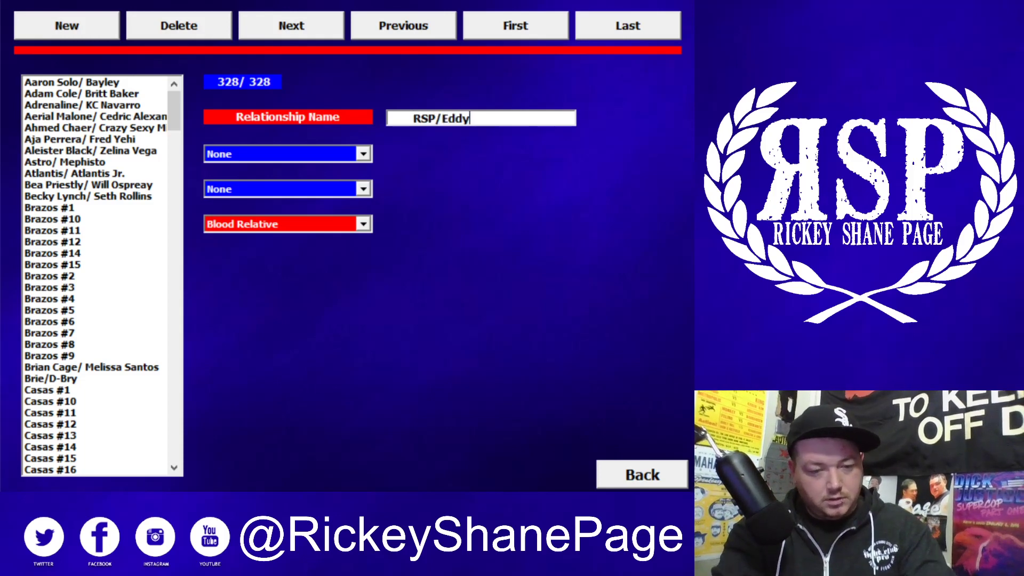
pyautogui.write('Only')
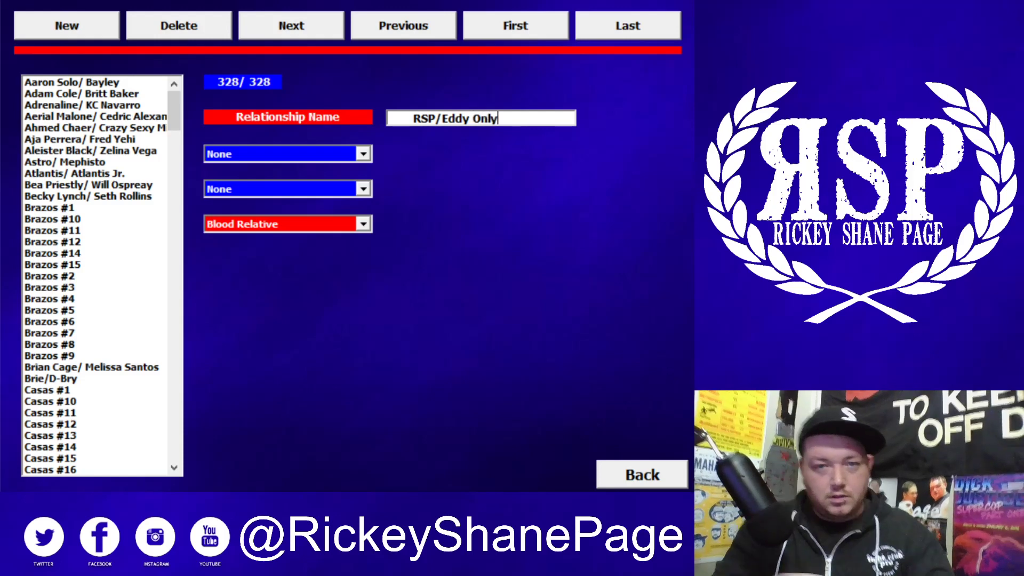
# Set Rickey Shane Page as the first worker in the RSP/Eddy Only relationship
pyautogui.click(268, 155)
pyautogui.write('Rickey Shane Page')
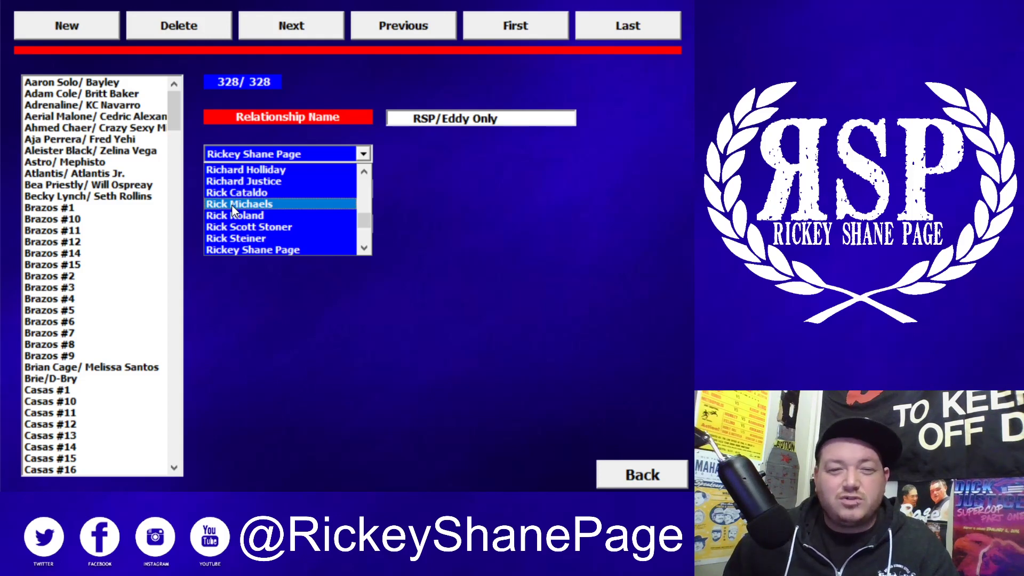
pyautogui.click(262, 250)
# Set Eddy Only as the second worker and Loyalty as the relationship type in the RSP/Eddy Only relationship
pyautogui.click(238, 191)
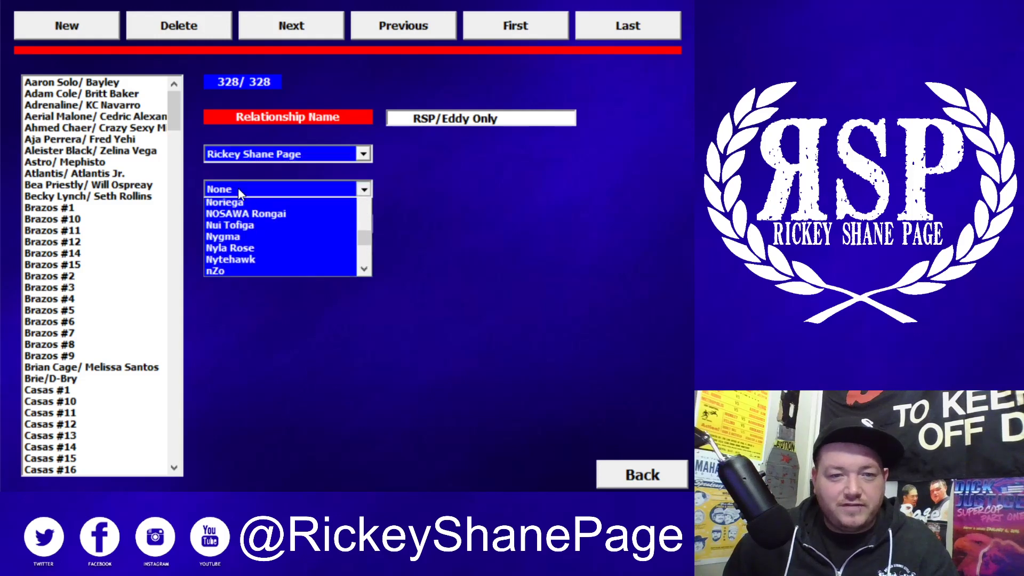
pyautogui.write('e')
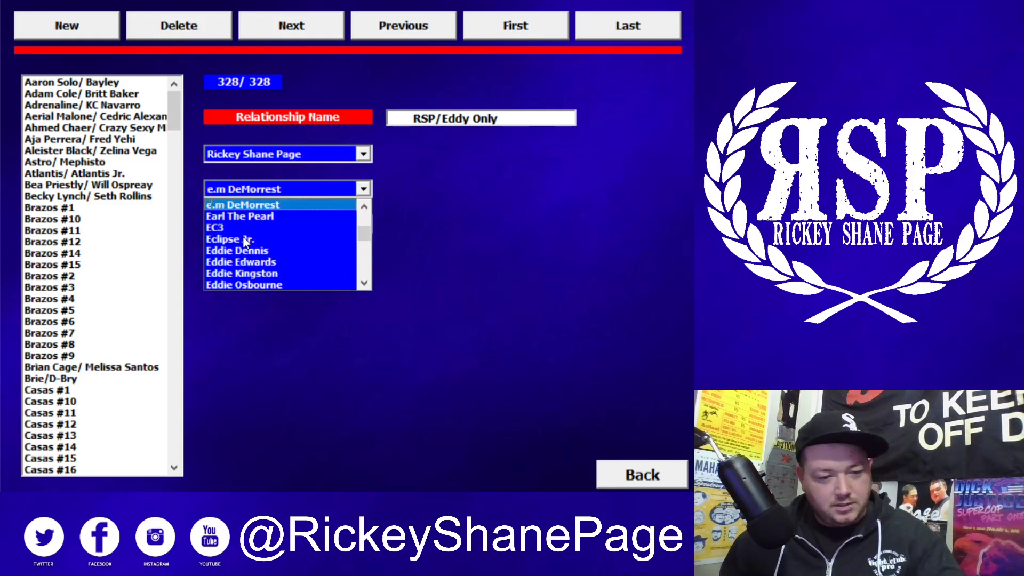
pyautogui.write('ddie Dennis')
pyautogui.scroll(-1, 234, 261)
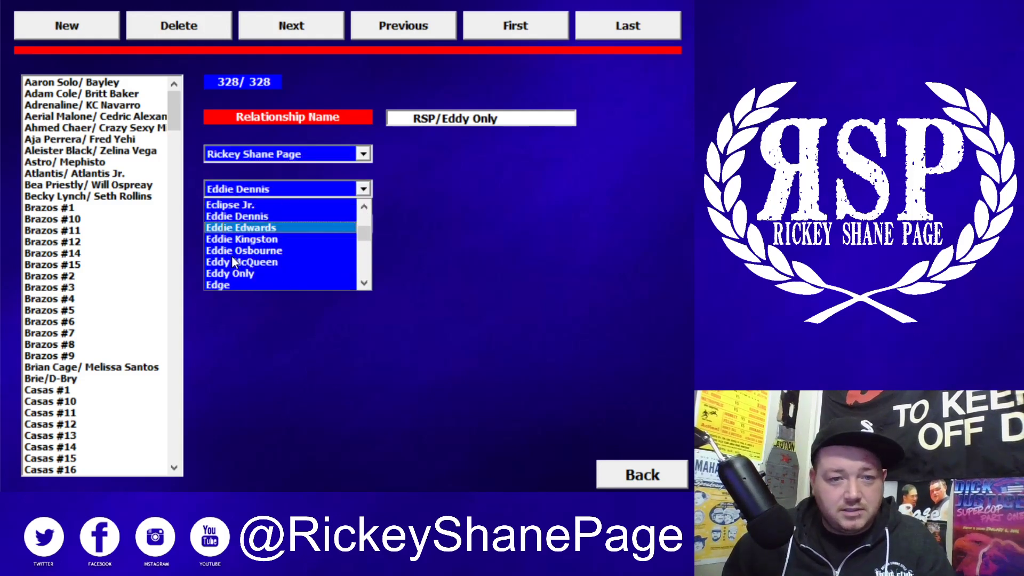
pyautogui.click(234, 272)
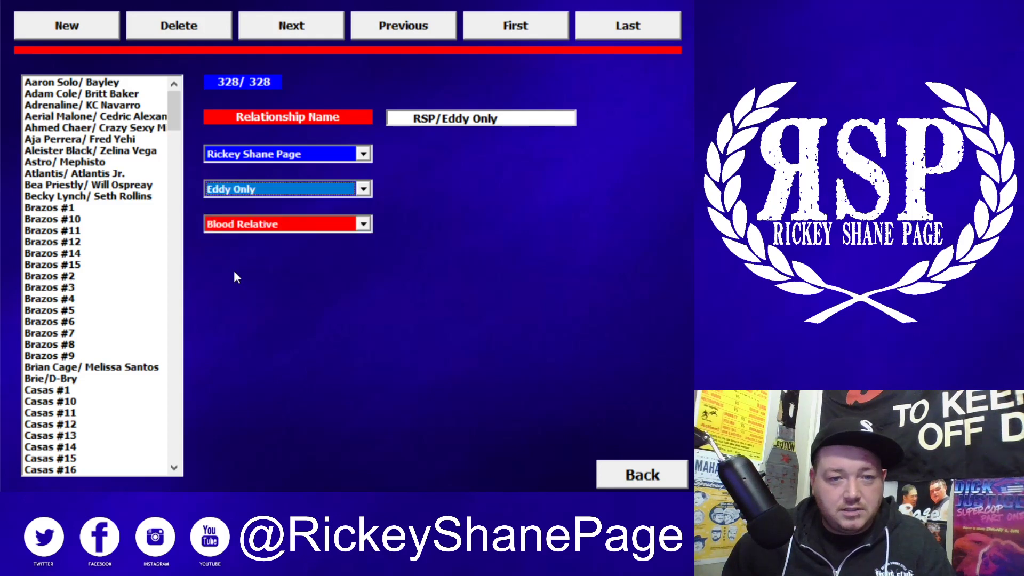
pyautogui.click(247, 226)
pyautogui.click(255, 297)
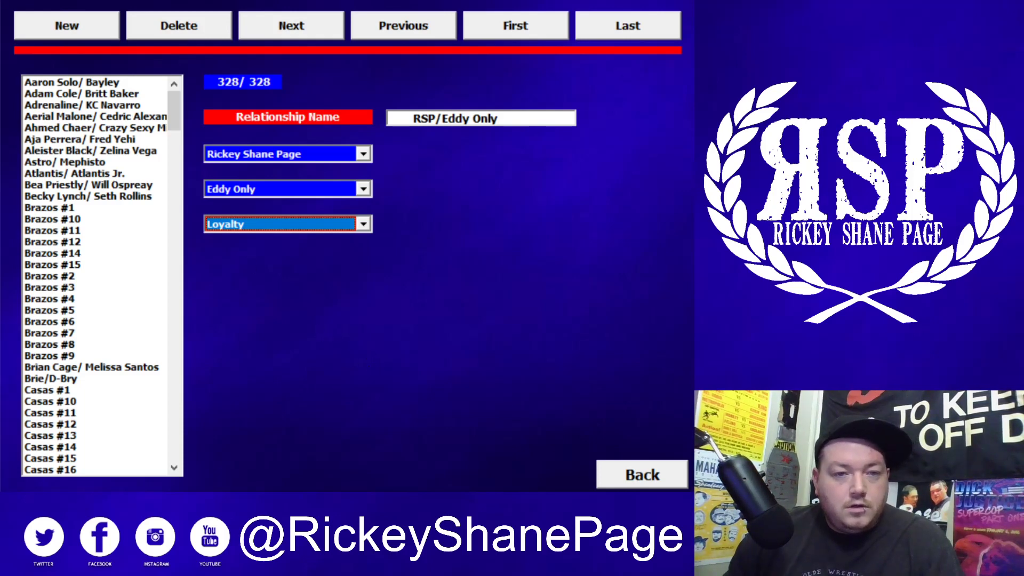
pyautogui.click(68, 26)
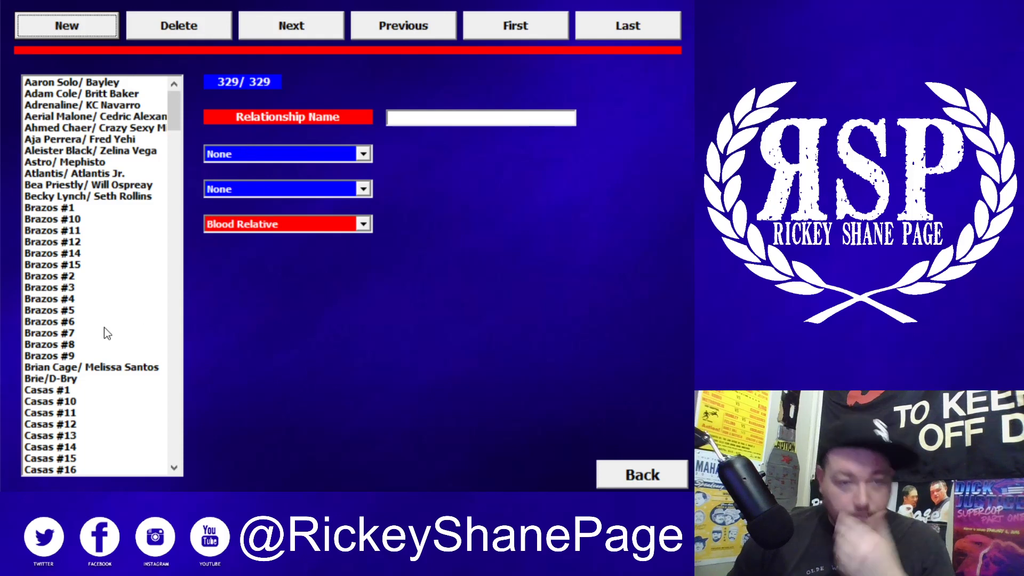
pyautogui.click(55, 331)
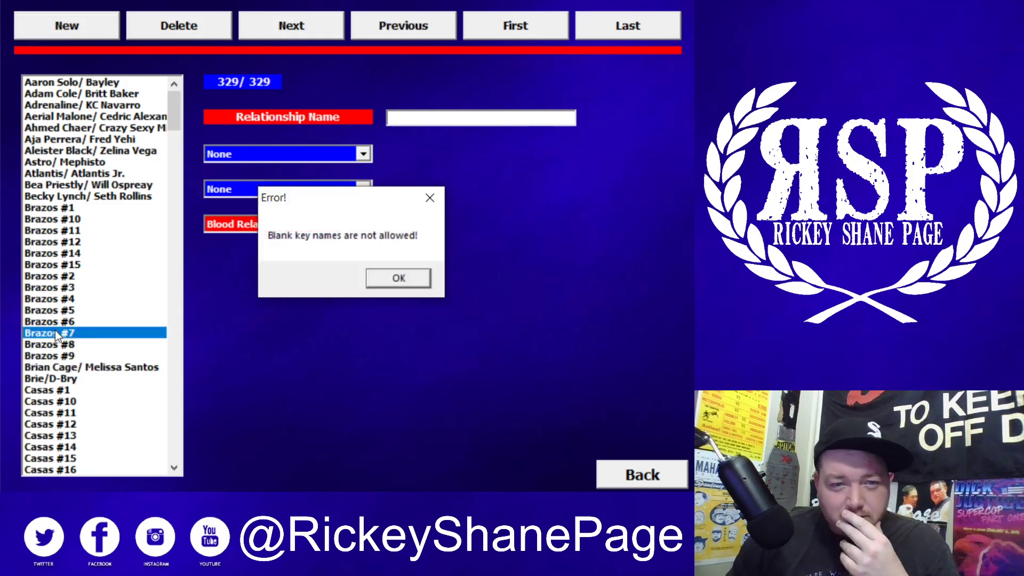
pyautogui.click(430, 201)
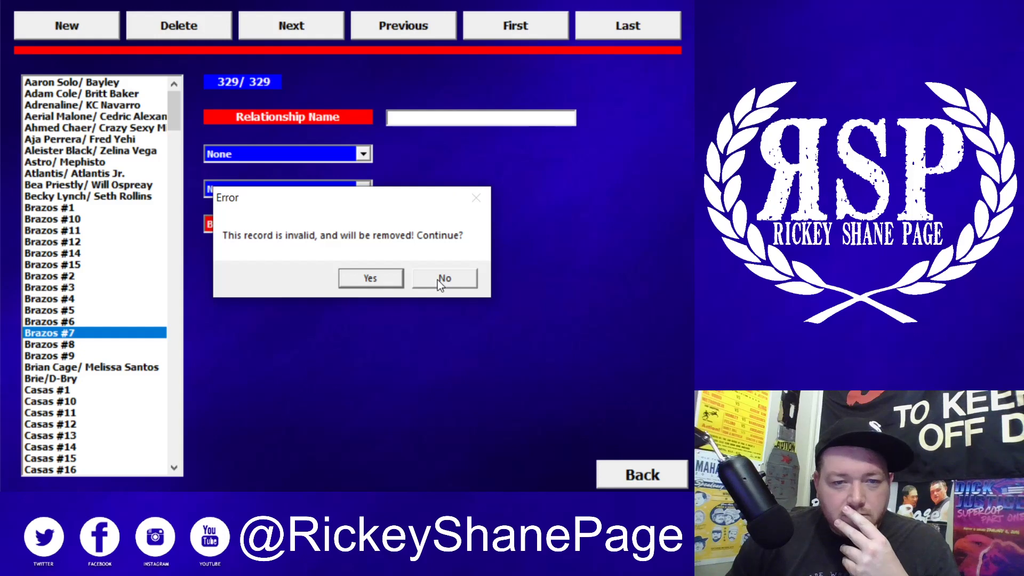
pyautogui.click(371, 279)
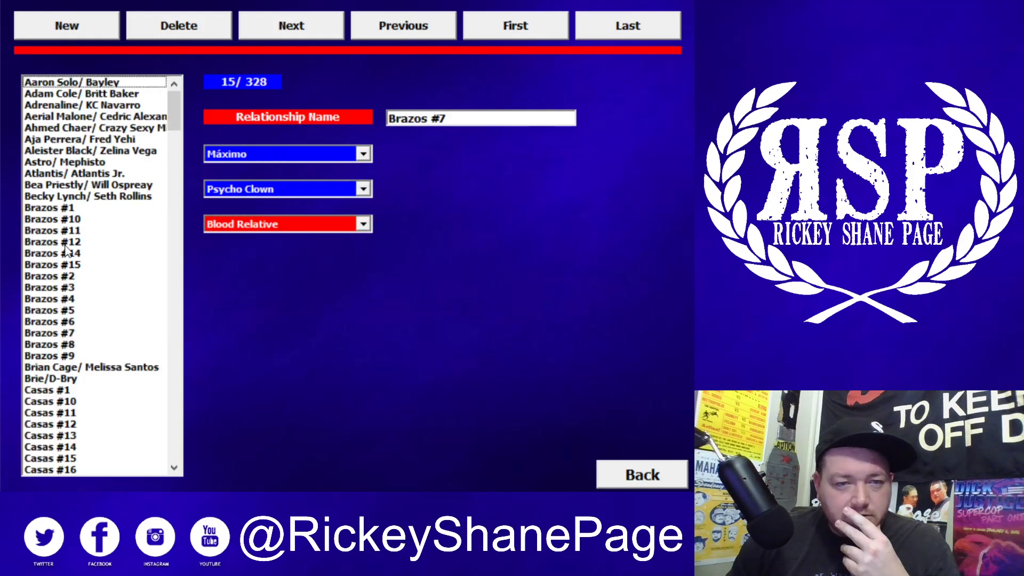
pyautogui.click(55, 207)
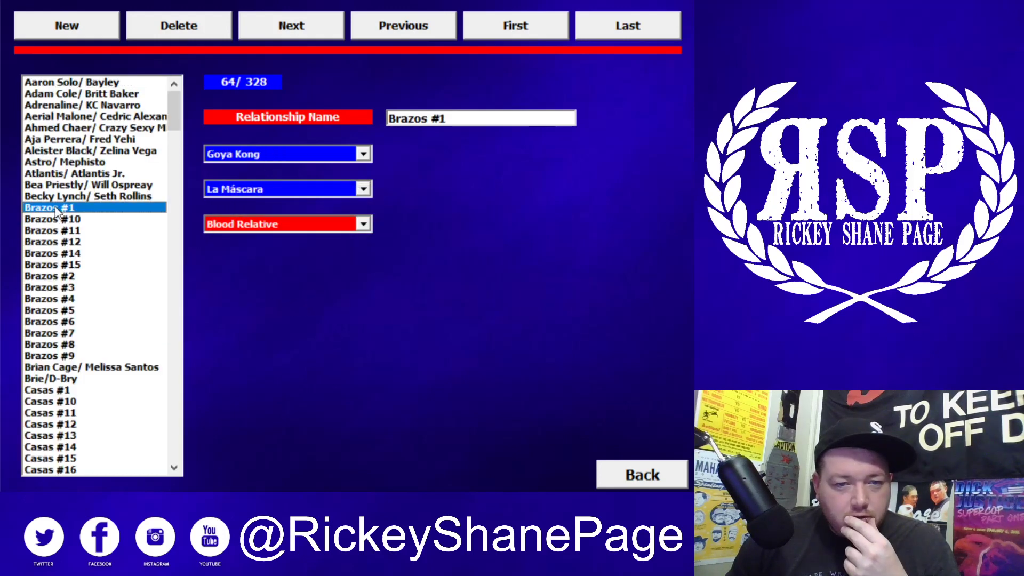
pyautogui.click(55, 225)
pyautogui.click(59, 174)
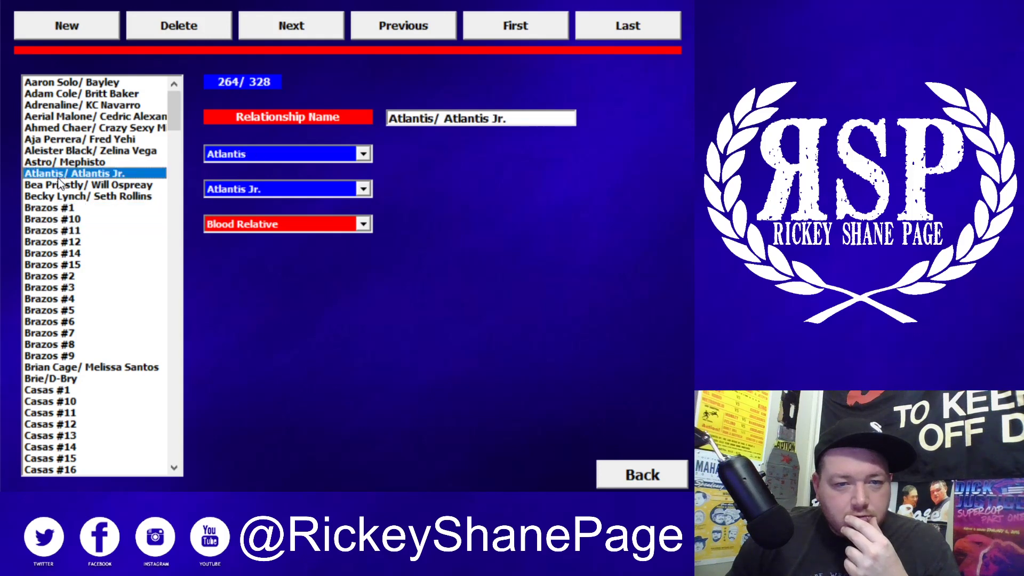
pyautogui.click(57, 130)
pyautogui.click(66, 107)
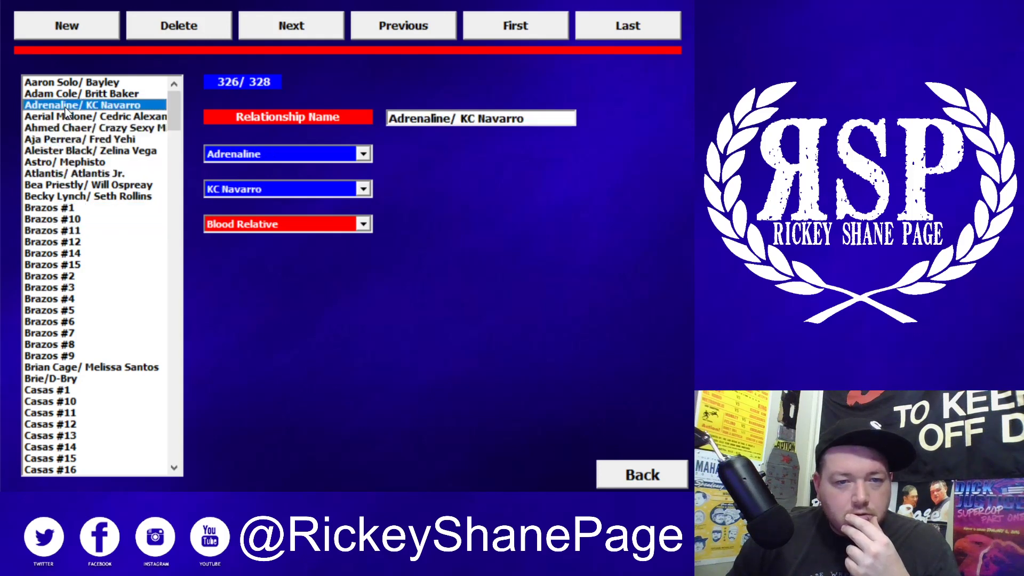
pyautogui.press('Up')
pyautogui.press('Up')
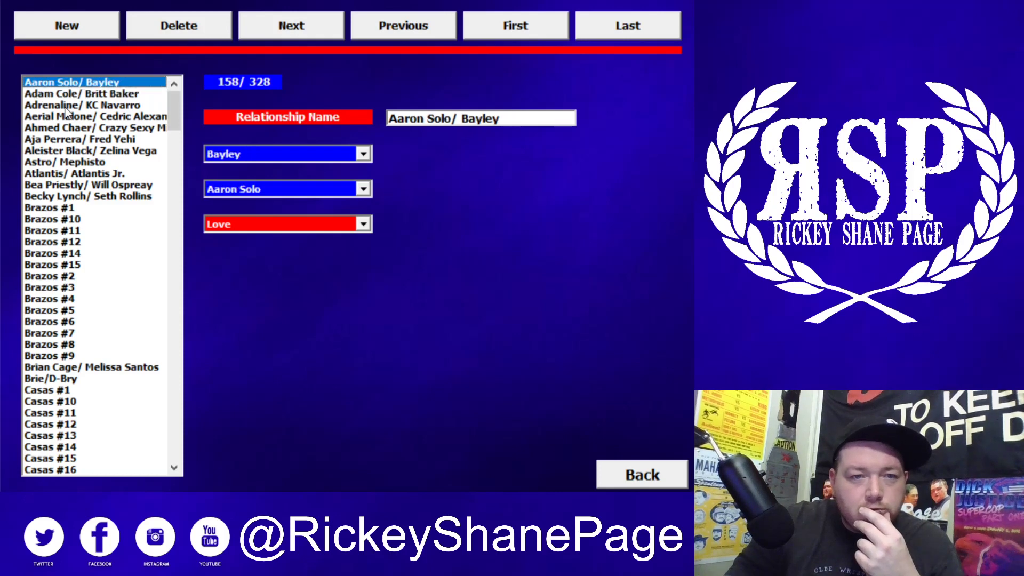
# Review the existing relationship records one by one from Aaron Solo/ Bayley through Diamante/ Kiera Hogan, examining their paired workers and relationship types
pyautogui.press('Down')
pyautogui.press('Down')
pyautogui.press('Down')
pyautogui.press('Down')
pyautogui.press('Down')
pyautogui.press('Down')
pyautogui.press('Down')
pyautogui.press('Down')
pyautogui.press('Down')
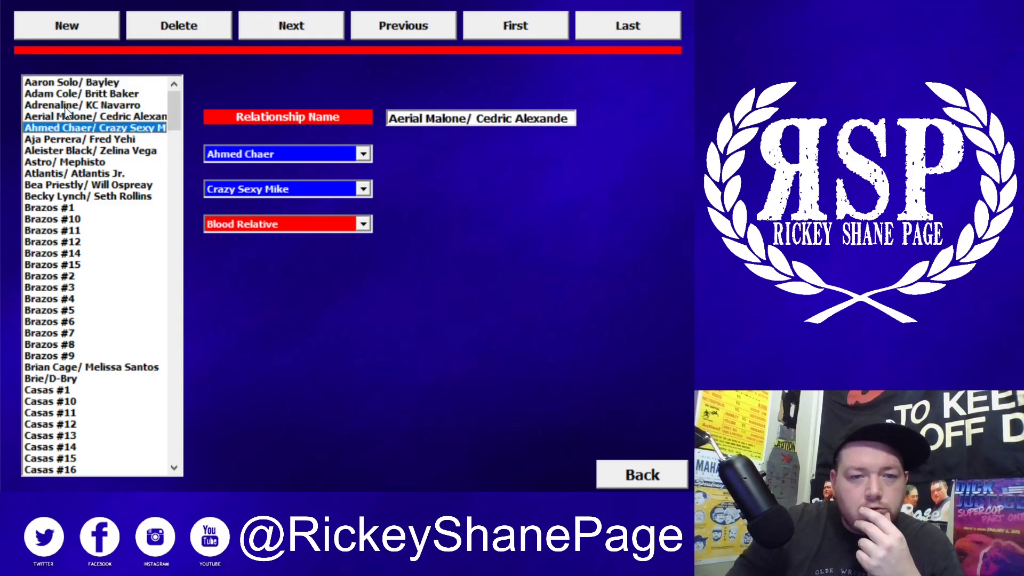
pyautogui.press('Down')
pyautogui.press('Down')
pyautogui.press('Down')
pyautogui.press('Down')
pyautogui.press('Down')
pyautogui.press('Down')
pyautogui.press('Down')
pyautogui.press('Down')
pyautogui.press('Down')
pyautogui.press('Down')
pyautogui.press('Down')
pyautogui.press('Down')
pyautogui.press('Down')
pyautogui.press('Down')
pyautogui.press('Down')
pyautogui.press('Down')
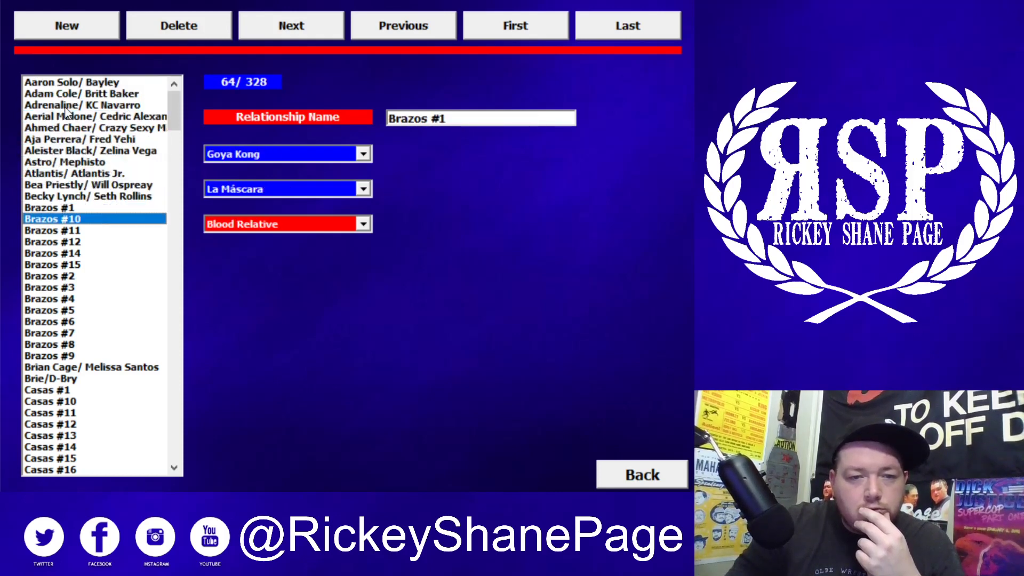
pyautogui.press('Down')
pyautogui.press('Down')
pyautogui.press('Down')
pyautogui.press('Down')
pyautogui.press('Down')
pyautogui.press('Down')
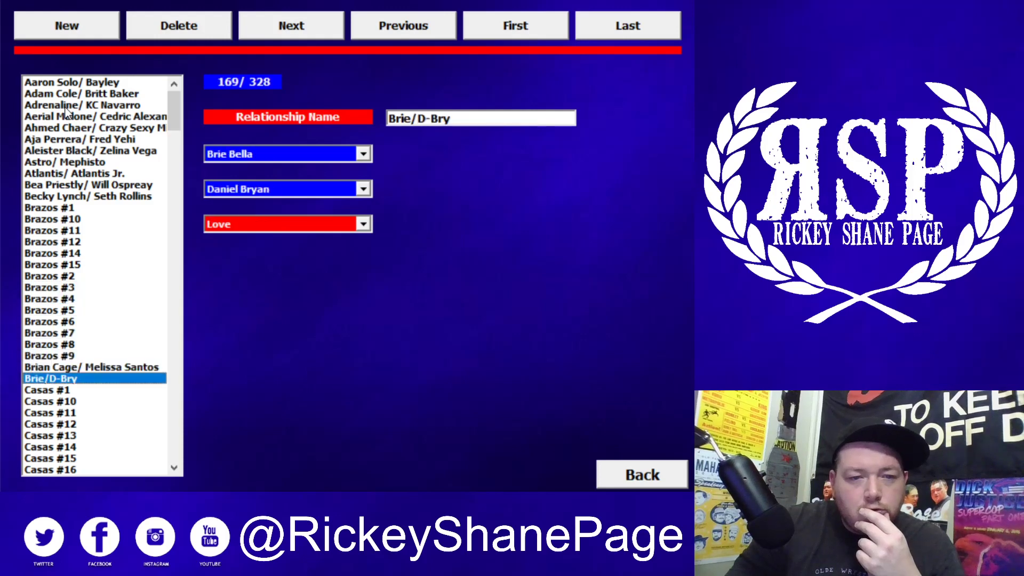
pyautogui.press('Down')
pyautogui.press('Down')
pyautogui.press('Down')
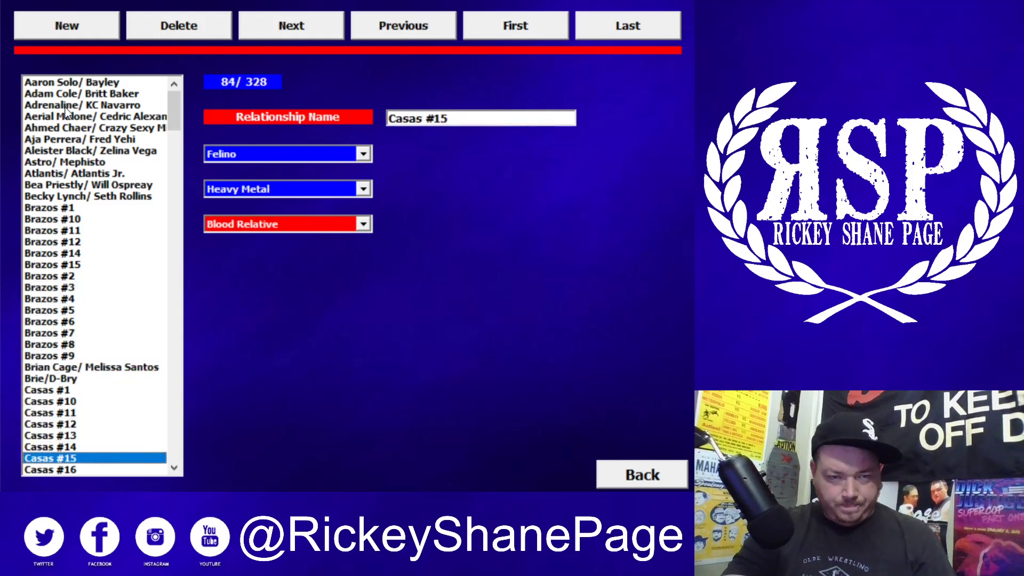
pyautogui.press('Up')
pyautogui.press('Up')
pyautogui.press('Down')
pyautogui.press('Down')
pyautogui.press('Down')
pyautogui.press('Down')
pyautogui.press('Down')
pyautogui.press('Down')
pyautogui.press('Down')
pyautogui.press('Down')
pyautogui.press('Down')
pyautogui.press('Down')
pyautogui.press('Down')
pyautogui.press('Down')
pyautogui.press('Down')
pyautogui.press('Down')
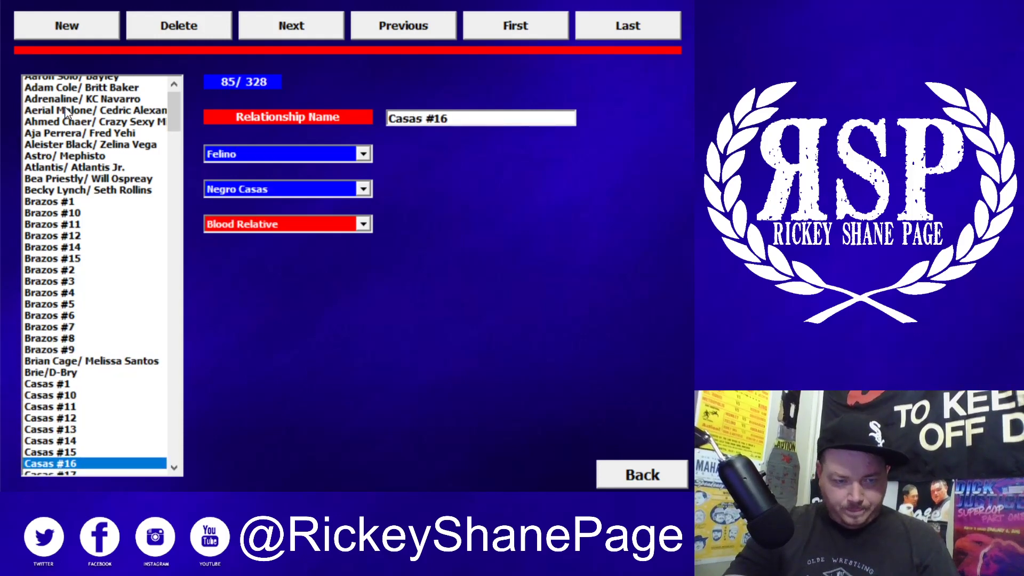
pyautogui.press('Down')
pyautogui.press('Down')
pyautogui.press('Down')
pyautogui.press('Down')
pyautogui.press('Down')
pyautogui.press('Down')
pyautogui.press('Down')
pyautogui.press('Down')
pyautogui.press('Down')
pyautogui.press('Down')
pyautogui.press('Down')
pyautogui.press('Down')
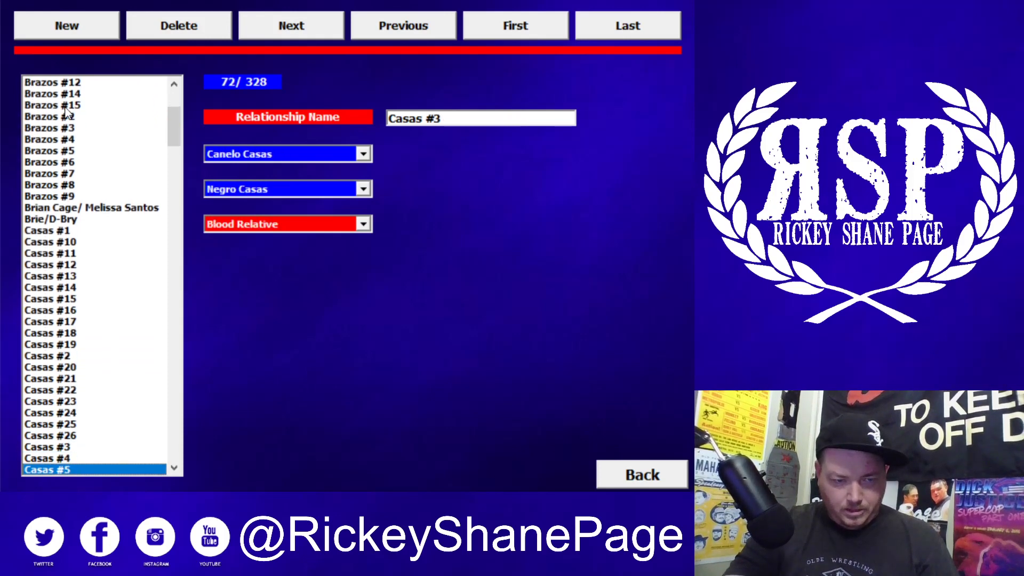
pyautogui.press('Up')
pyautogui.press('Up')
pyautogui.press('Up')
pyautogui.press('Up')
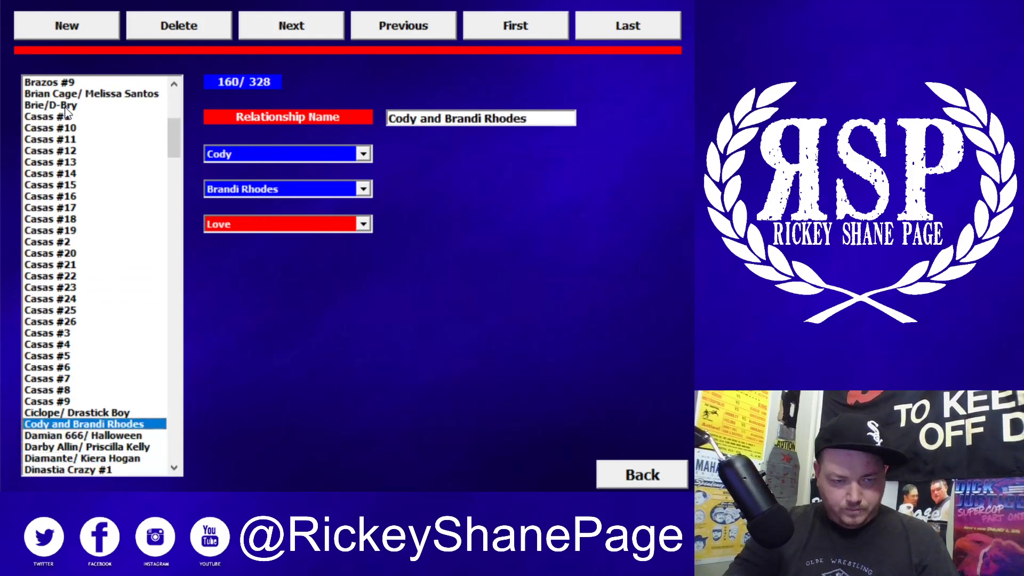
pyautogui.press('Down')
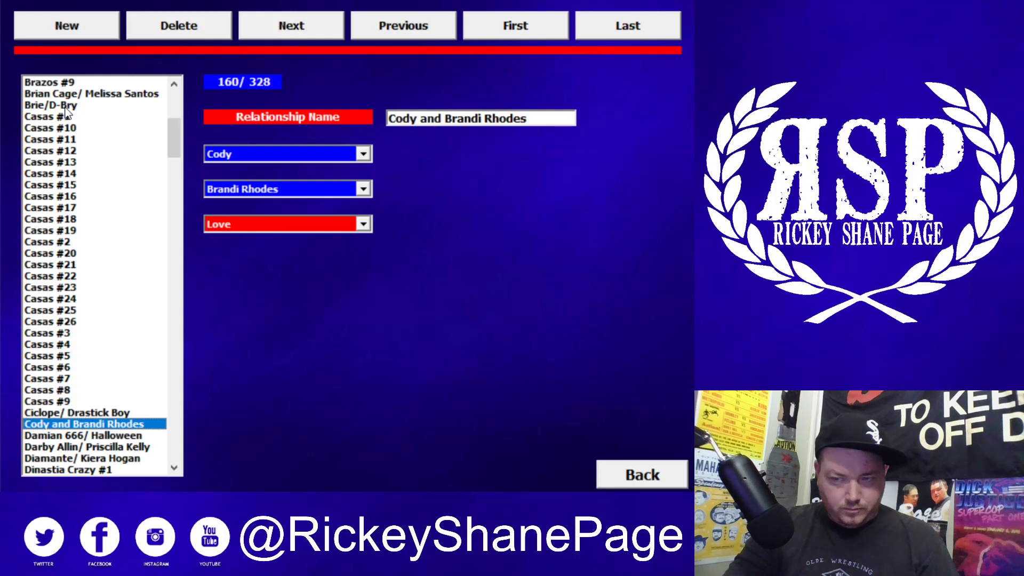
pyautogui.press('Down')
pyautogui.press('Down')
pyautogui.press('Up')
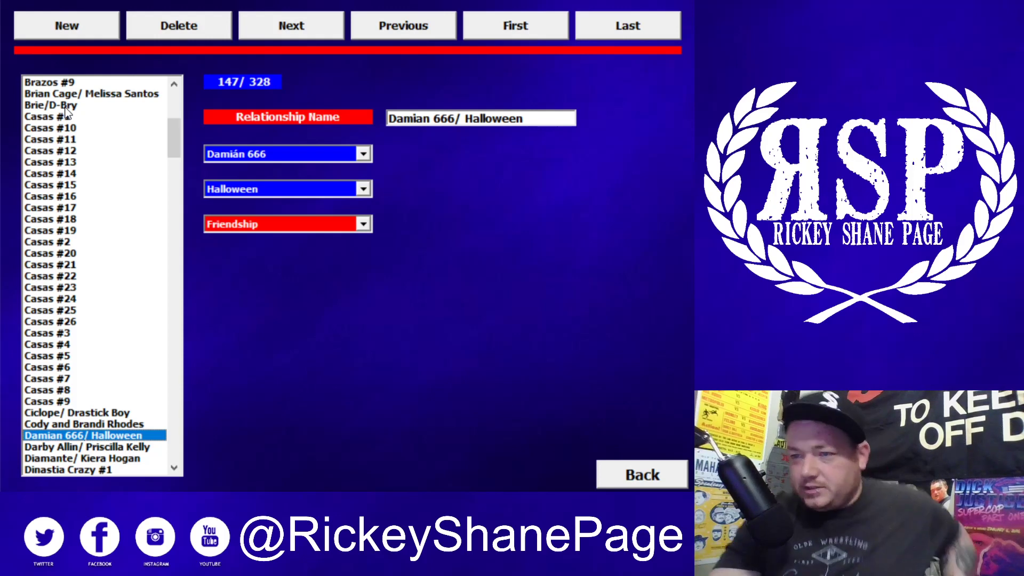
pyautogui.press('Down')
pyautogui.press('Down')
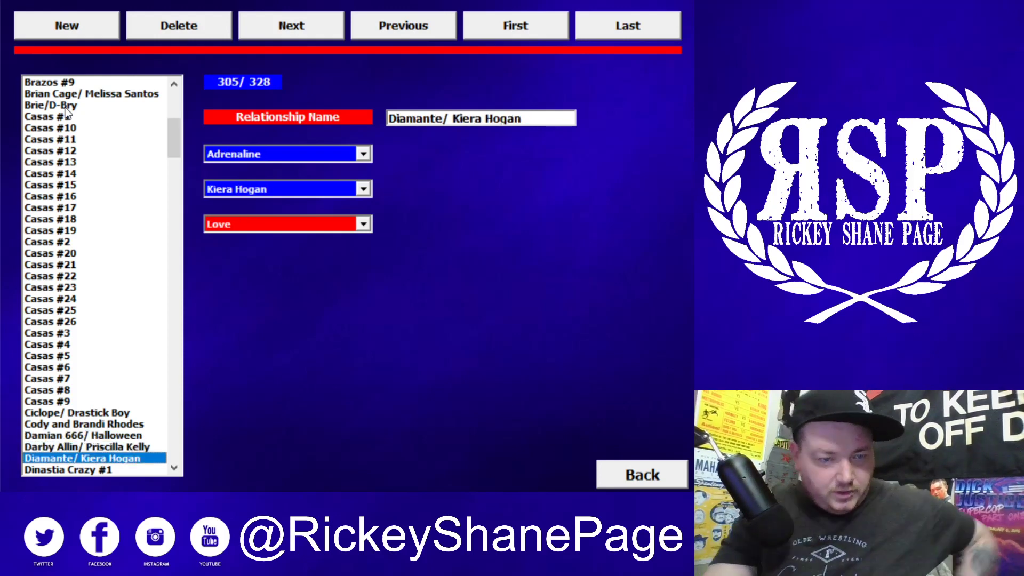
# Create a new relationship record and name it RSP/Gregory Iron
pyautogui.press('Up')
pyautogui.press('Up')
pyautogui.press('Up')
pyautogui.press('Up')
pyautogui.click(70, 33)
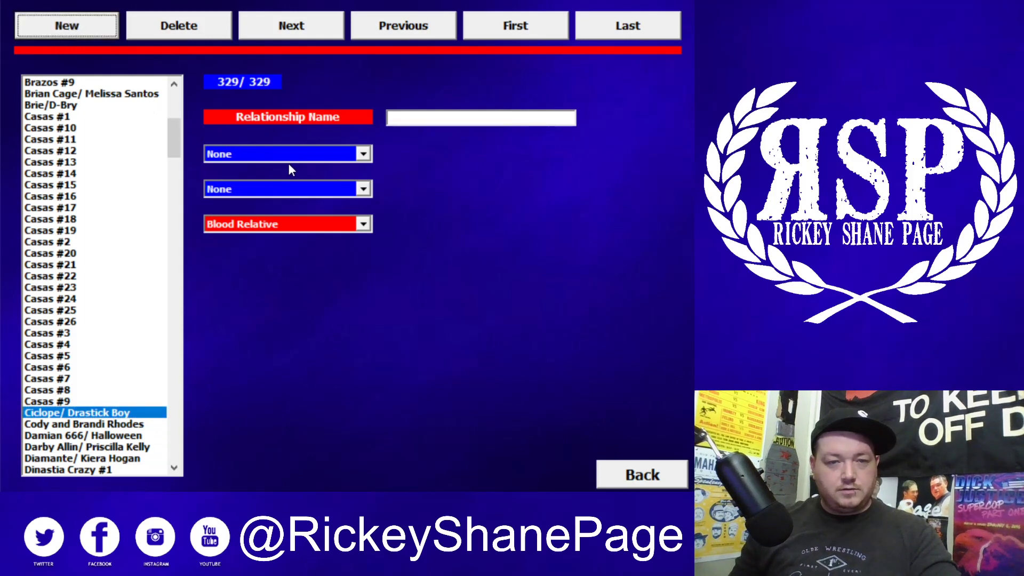
pyautogui.click(443, 120)
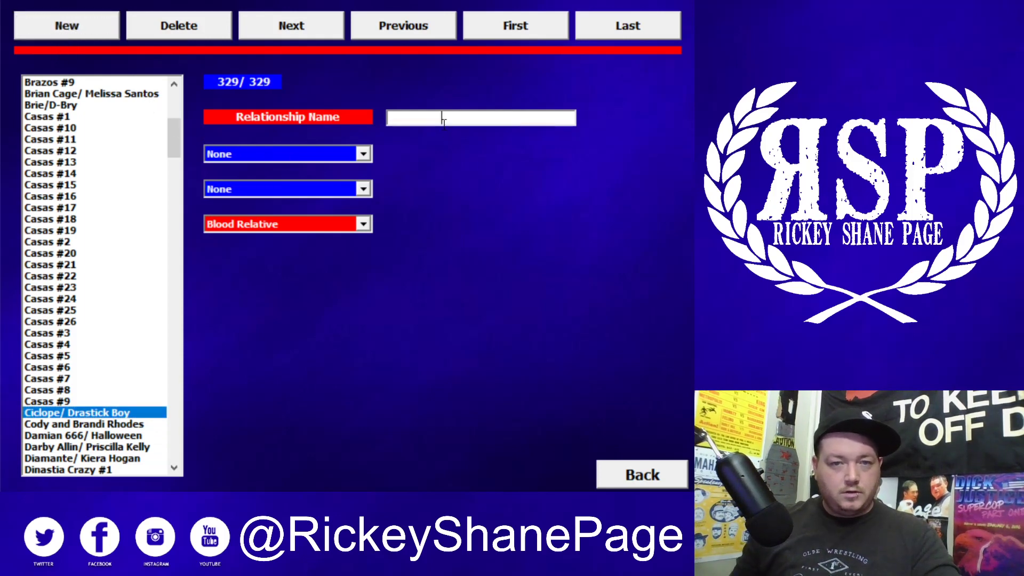
pyautogui.write('RSP')
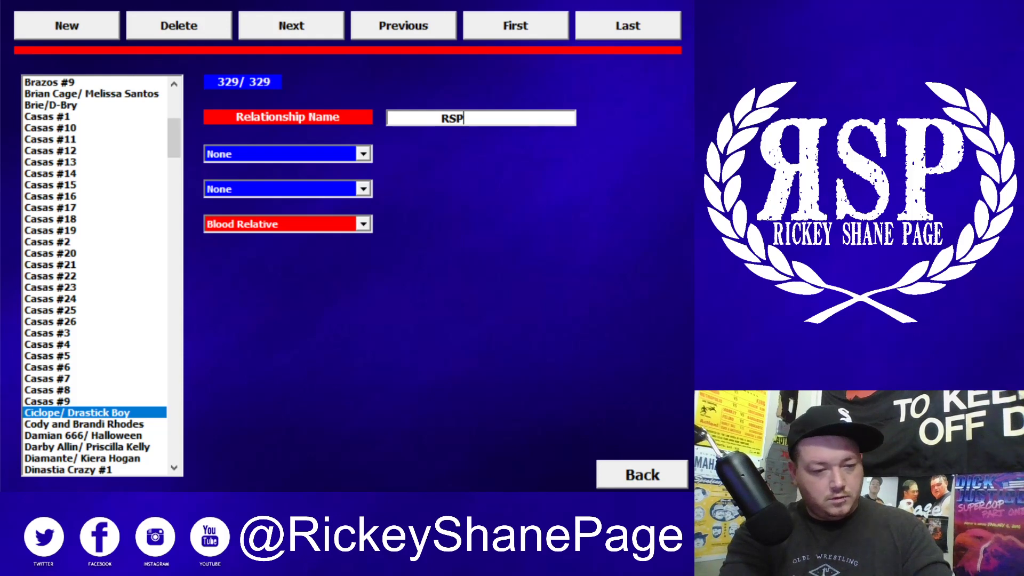
pyautogui.write('/Gre')
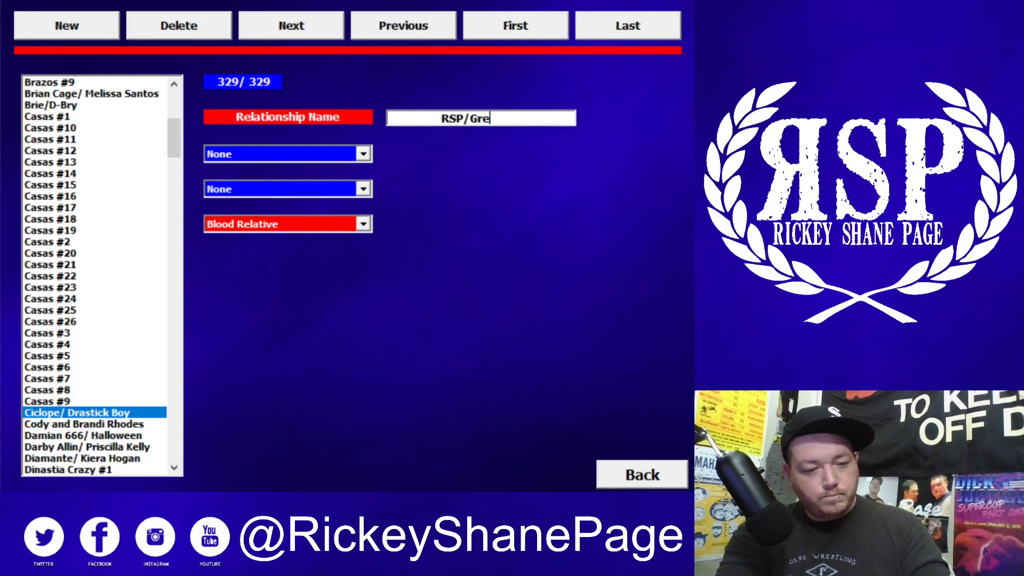
pyautogui.write('gory Iron')
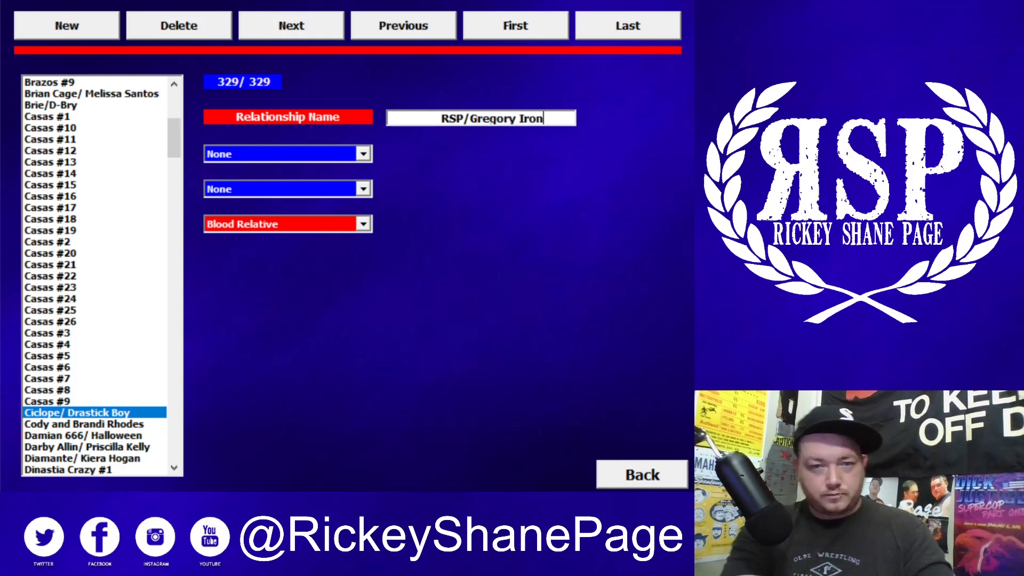
# Set the first person of the RSP/Gregory Iron relationship to Rickey Shane Page
pyautogui.click(294, 154)
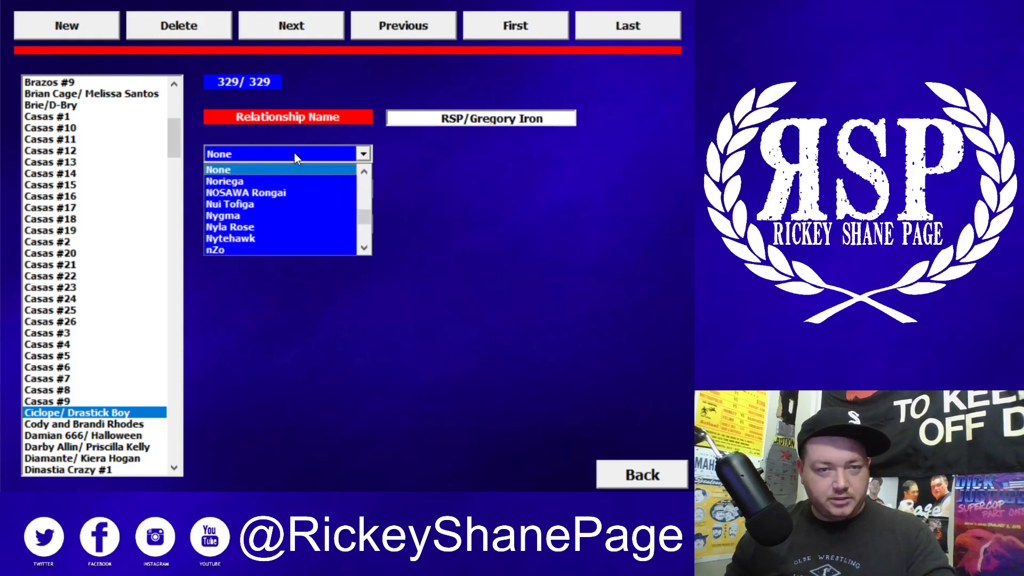
pyautogui.write('Ric Flair')
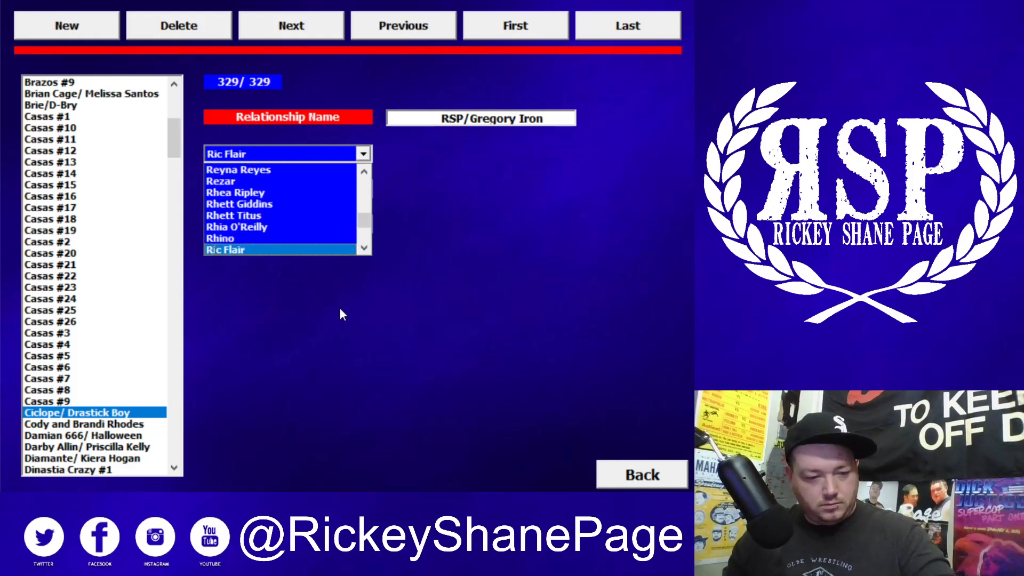
pyautogui.scroll(-2, 275, 238)
pyautogui.scroll(-2, 275, 238)
pyautogui.click(271, 238)
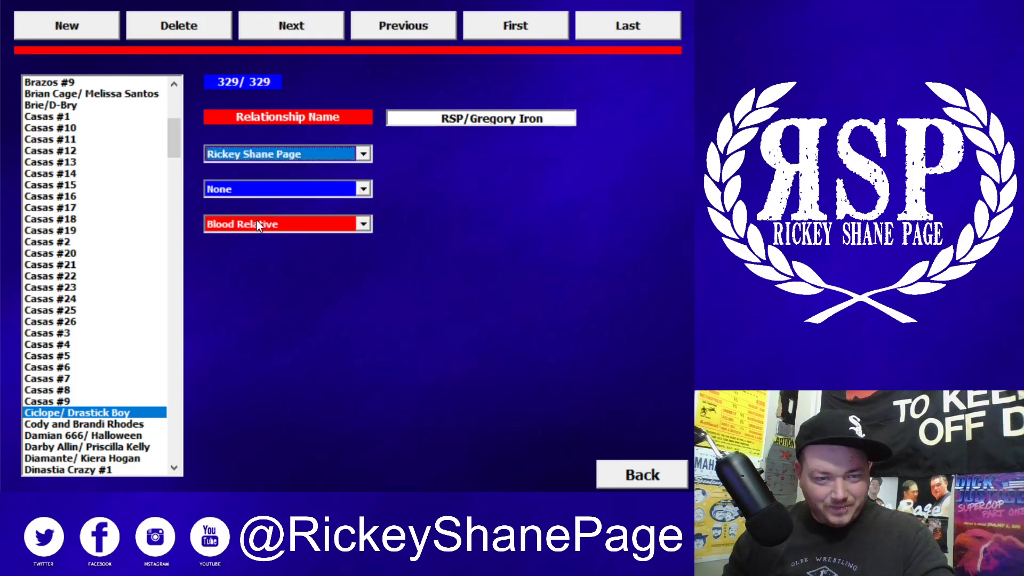
pyautogui.click(249, 190)
pyautogui.write('reg Burridge')
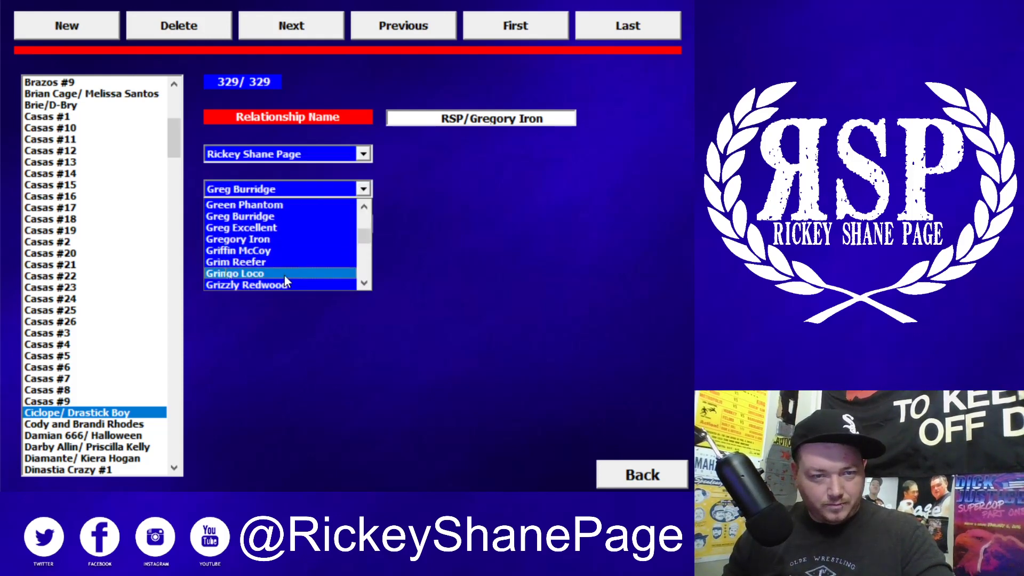
pyautogui.scroll(-1, 284, 278)
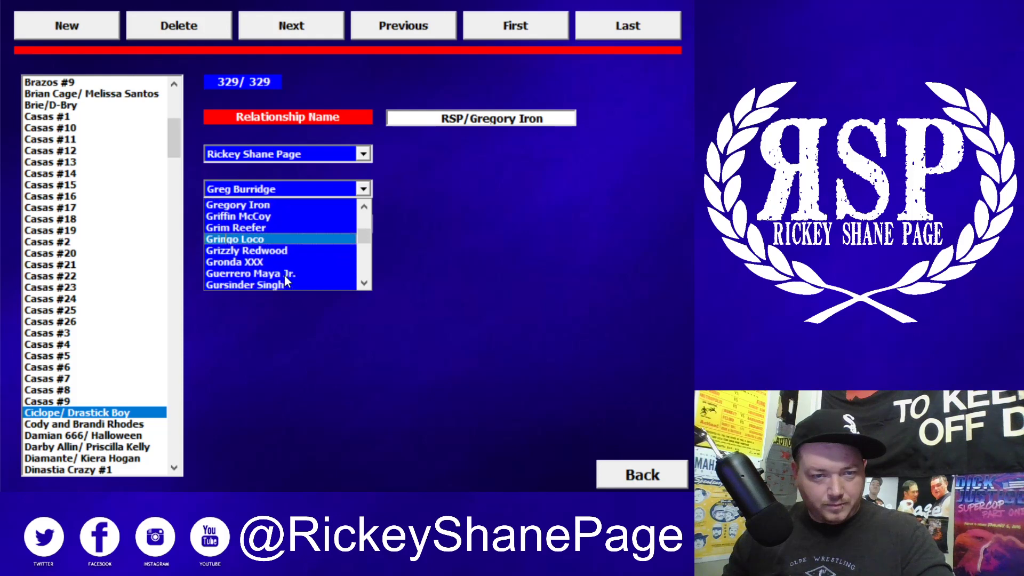
pyautogui.click(251, 206)
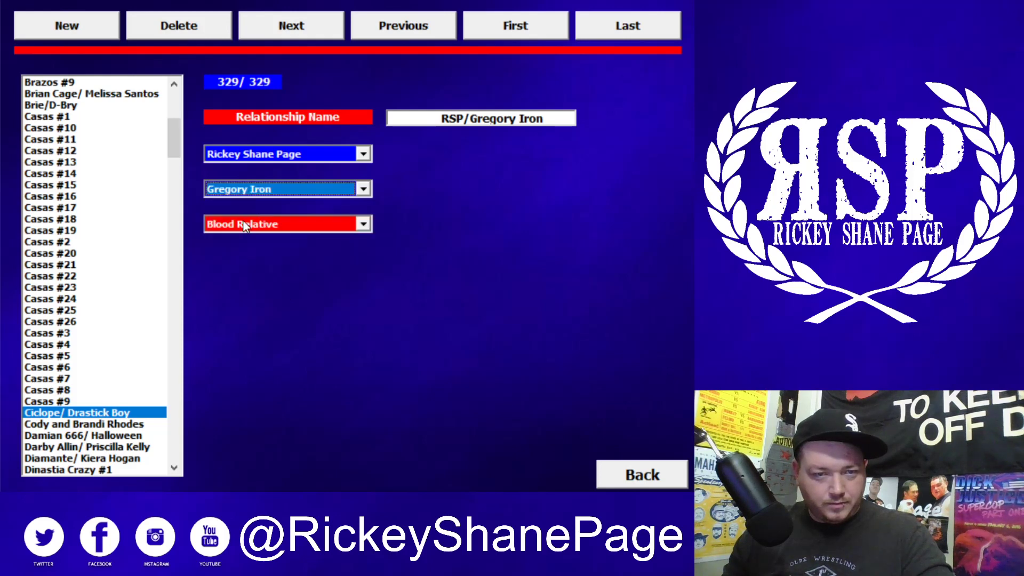
pyautogui.click(243, 222)
pyautogui.click(253, 263)
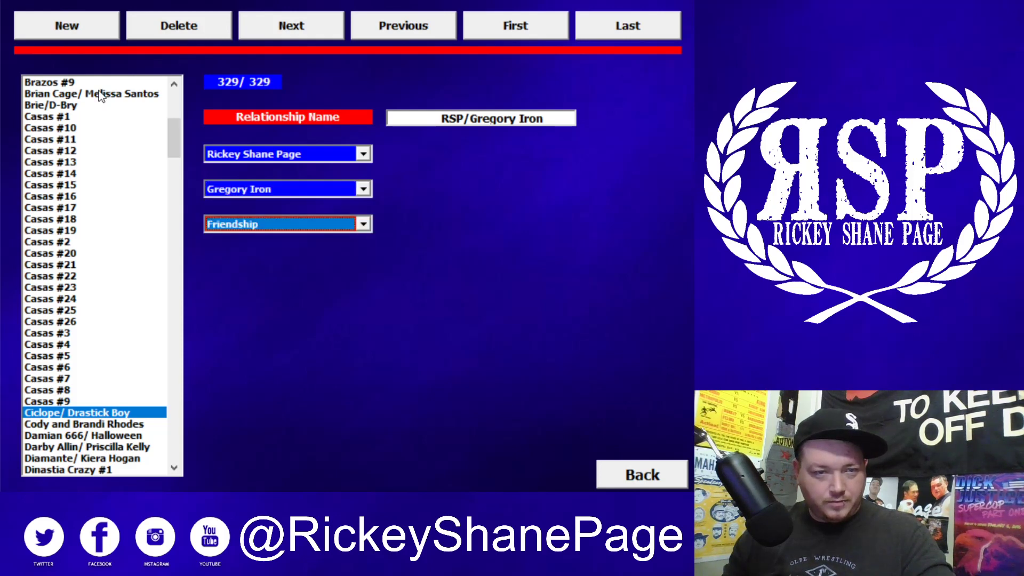
pyautogui.click(66, 28)
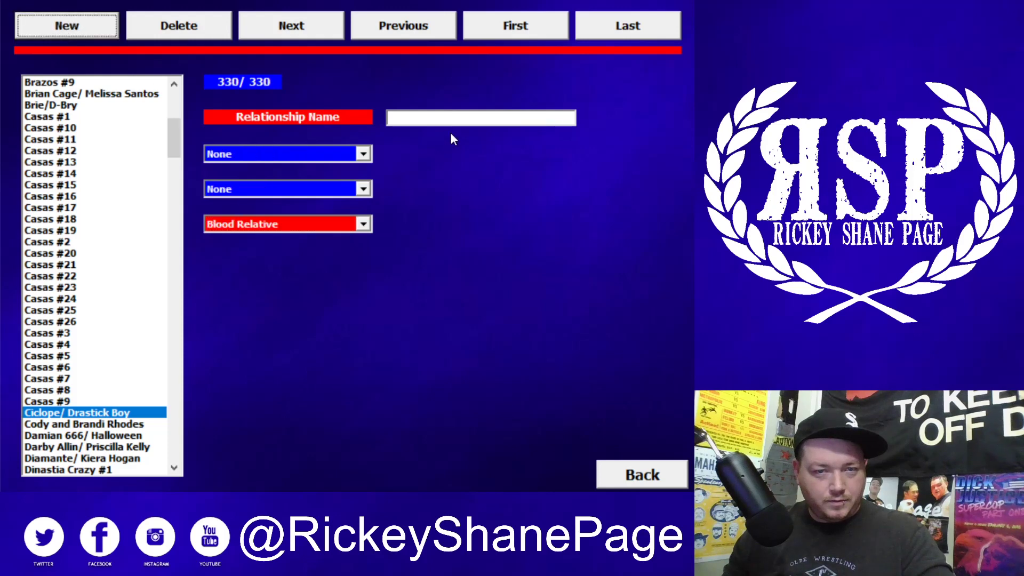
pyautogui.write('RSP')
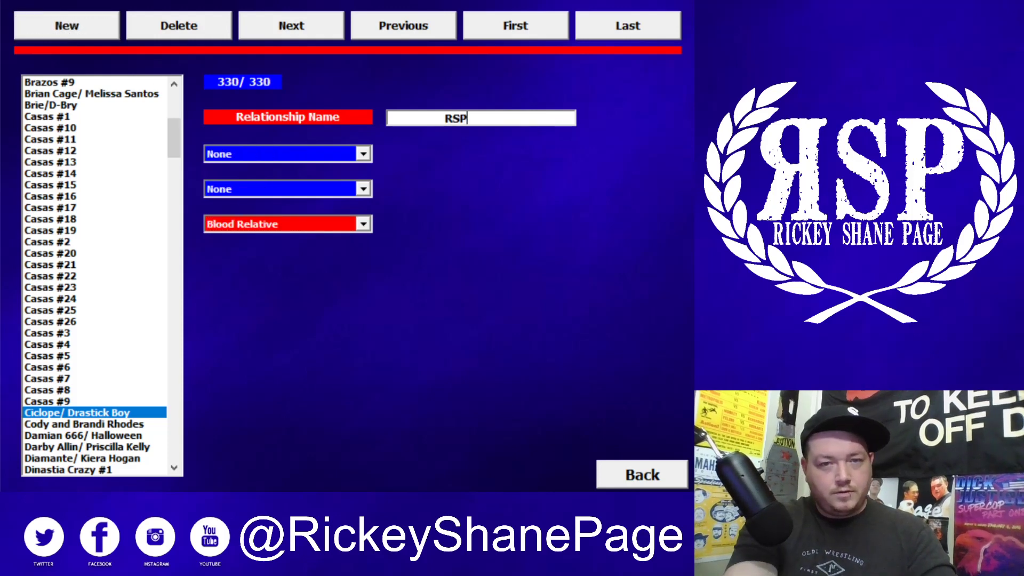
pyautogui.write('?')
pyautogui.press('BackSpace')
pyautogui.write('/E')
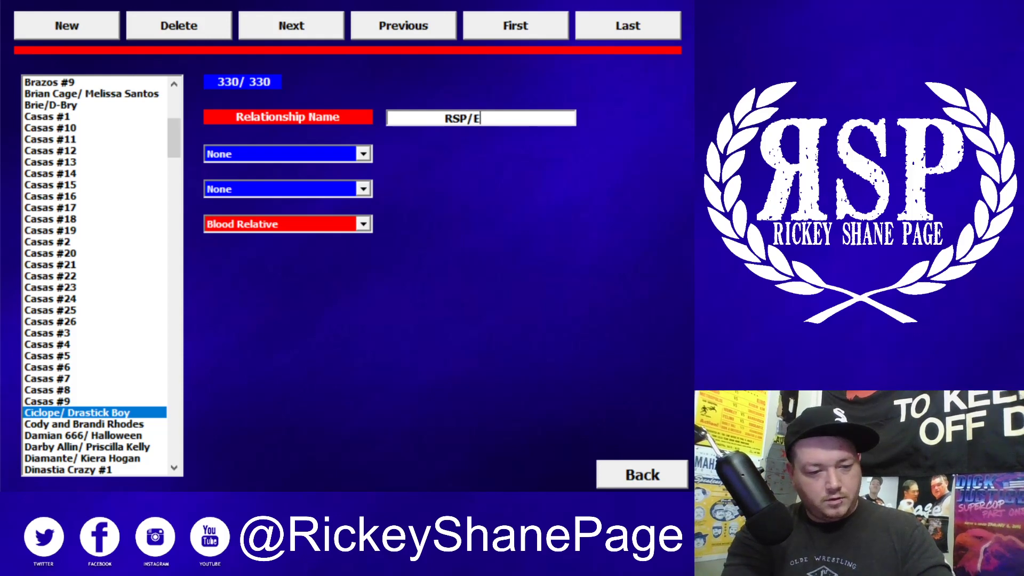
pyautogui.write('ric Ryan')
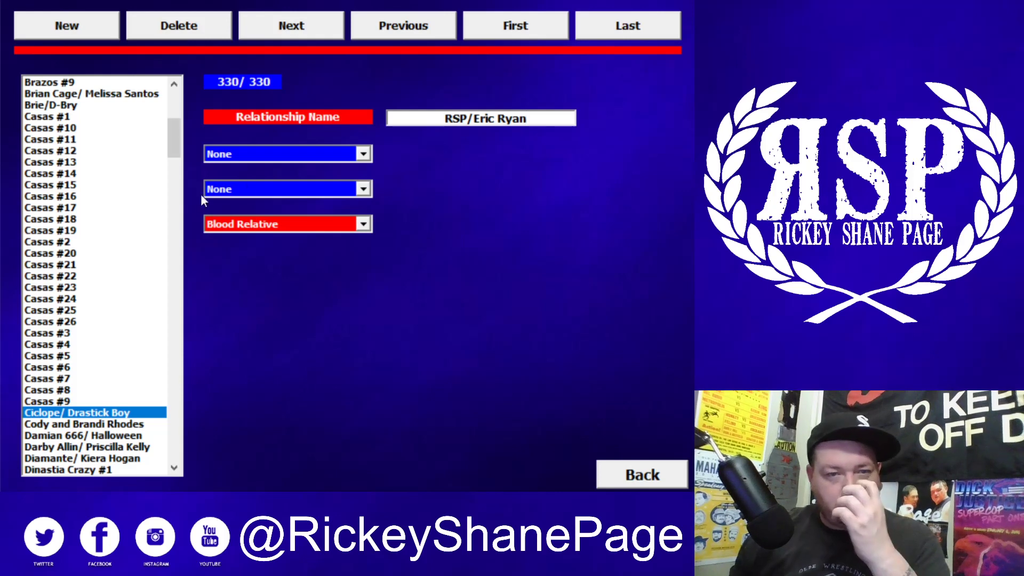
# Set the first person of the RSP/Eric Ryan relationship to Rickey Shane Page
pyautogui.click(252, 154)
pyautogui.write('ri')
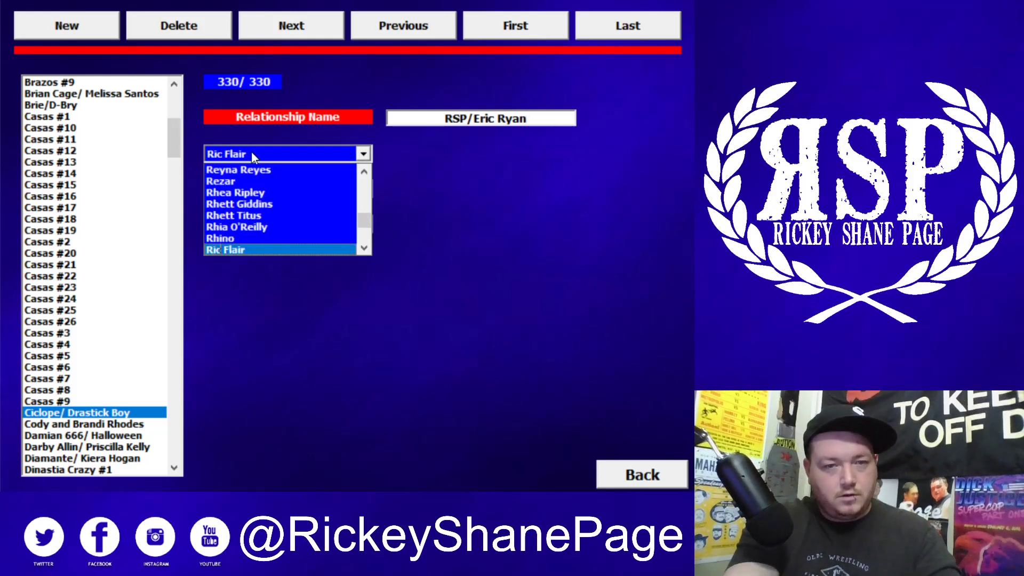
pyautogui.scroll(-5, 274, 223)
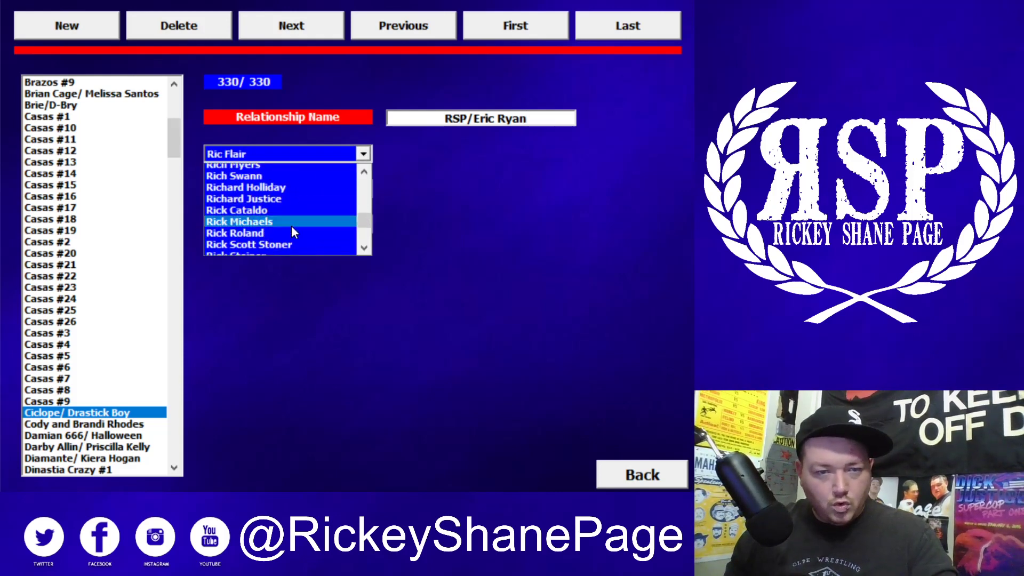
pyautogui.click(258, 205)
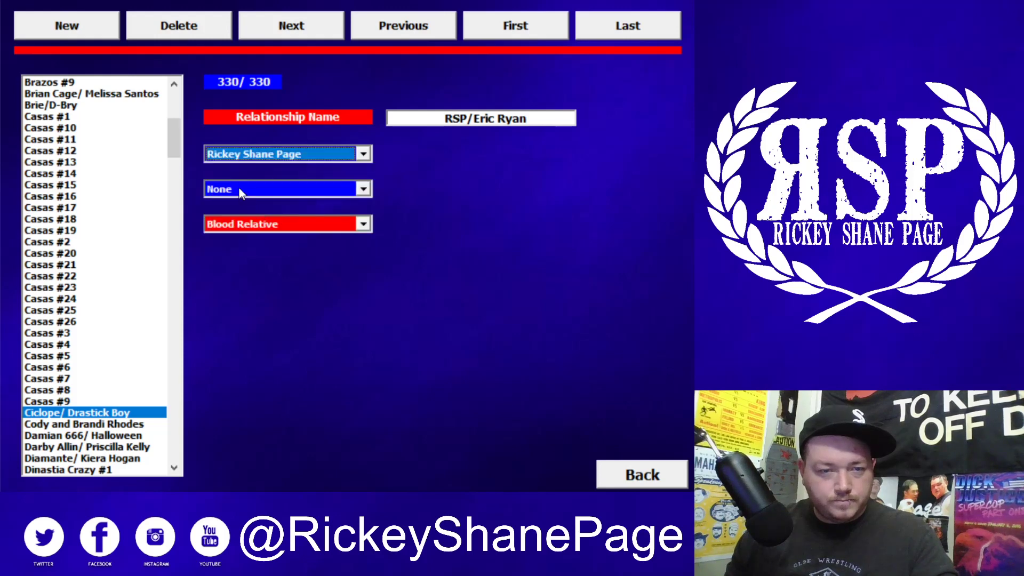
pyautogui.click(240, 189)
pyautogui.write('eric')
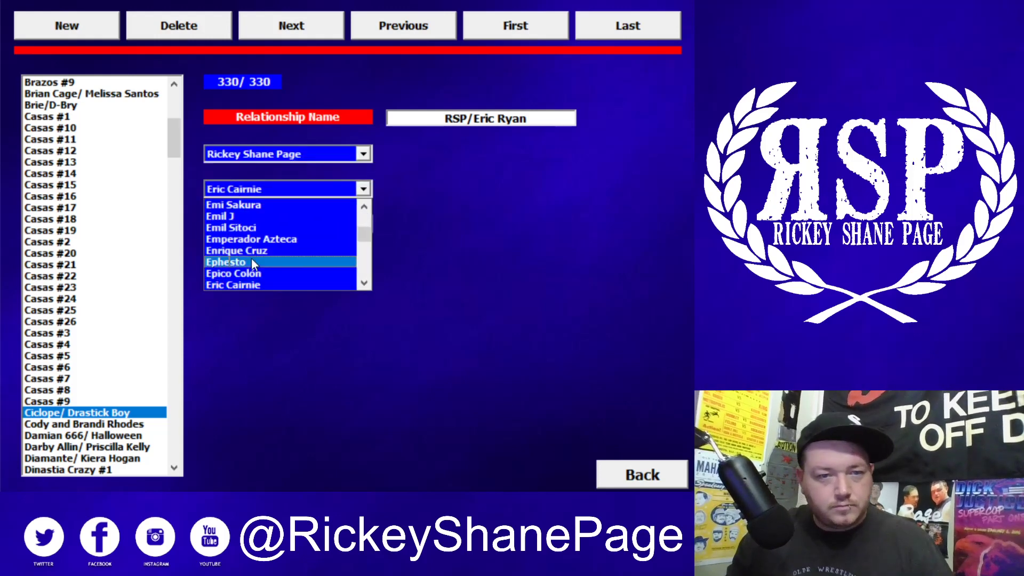
pyautogui.scroll(-1, 251, 288)
pyautogui.scroll(-3, 256, 286)
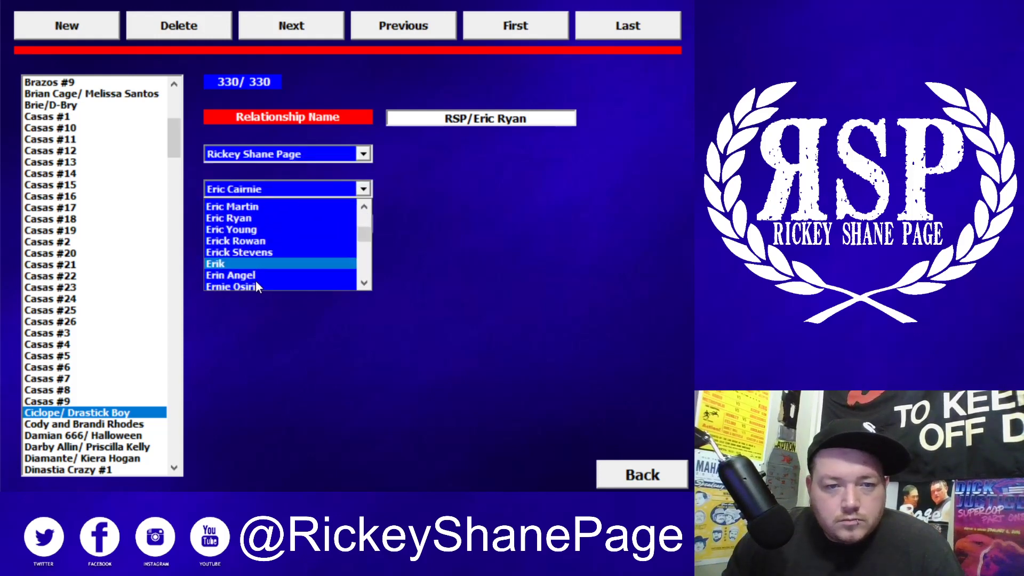
pyautogui.scroll(-1, 254, 278)
pyautogui.scroll(2, 254, 277)
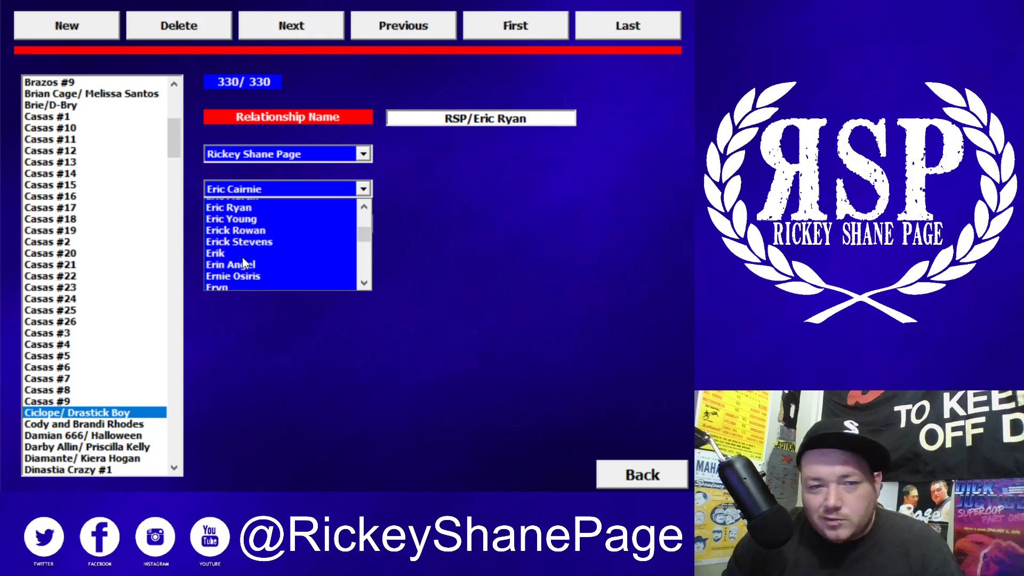
pyautogui.click(233, 240)
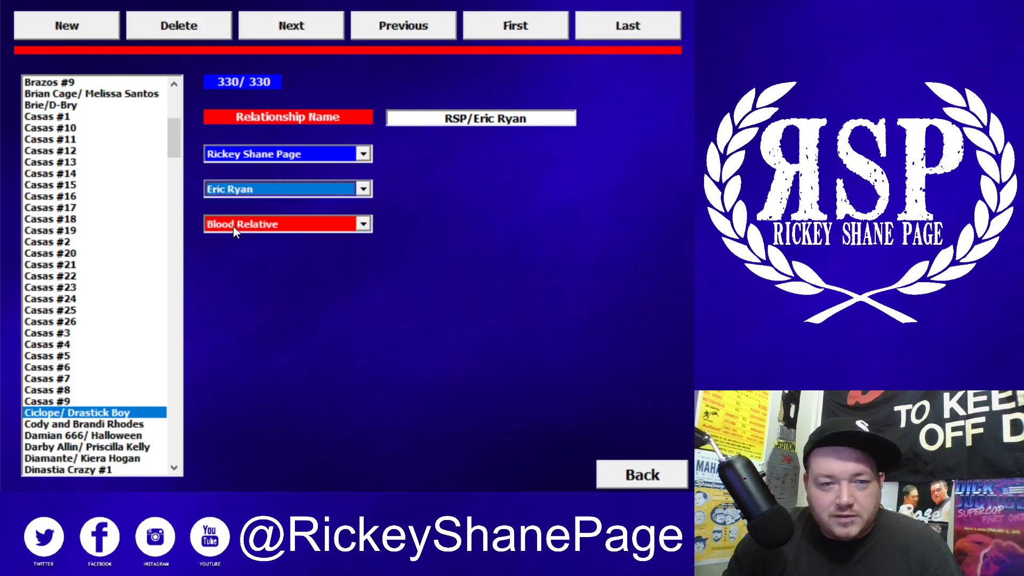
pyautogui.click(233, 225)
pyautogui.click(232, 263)
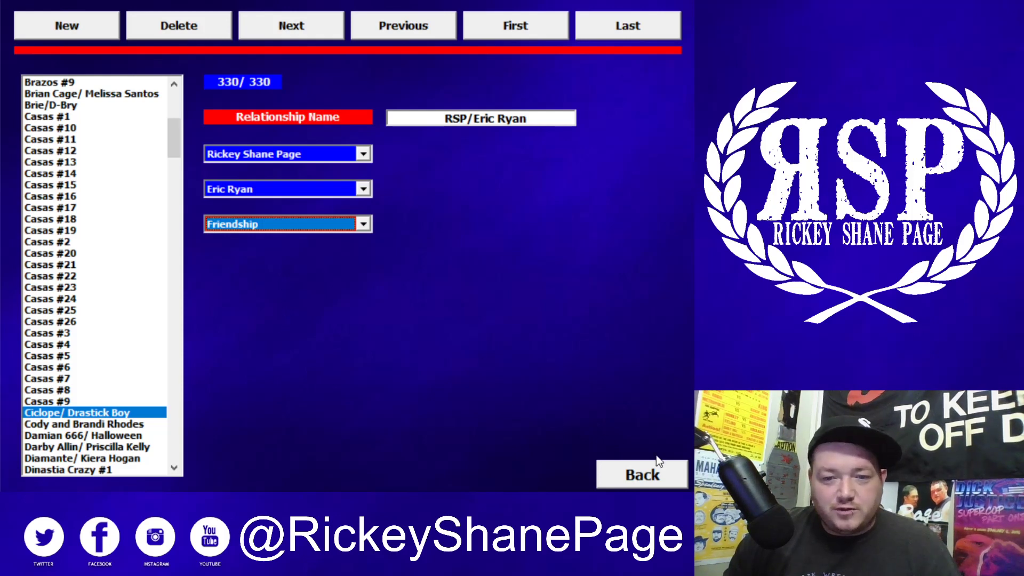
pyautogui.click(57, 29)
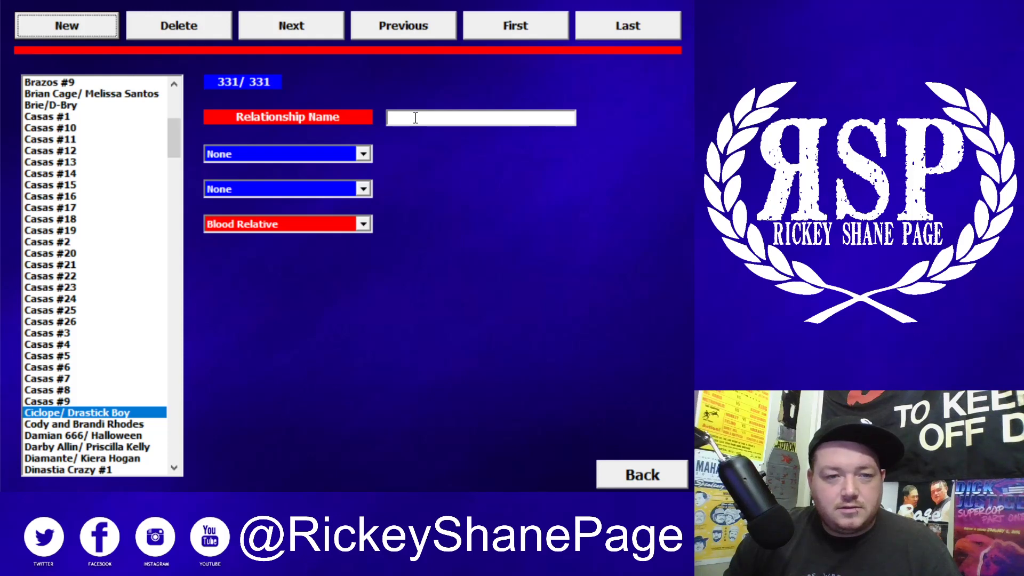
pyautogui.scroll(-8, 33, 420)
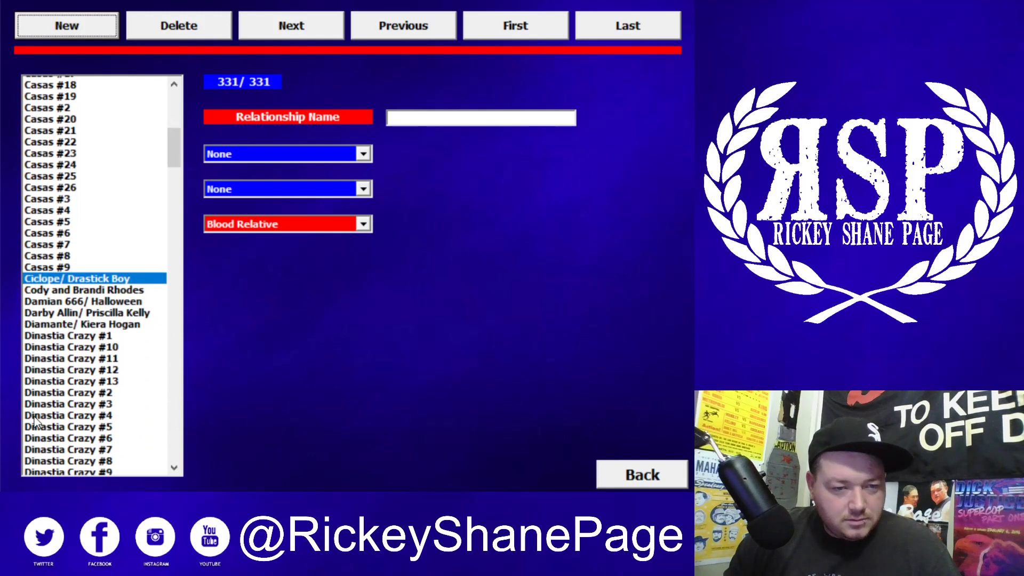
pyautogui.click(49, 401)
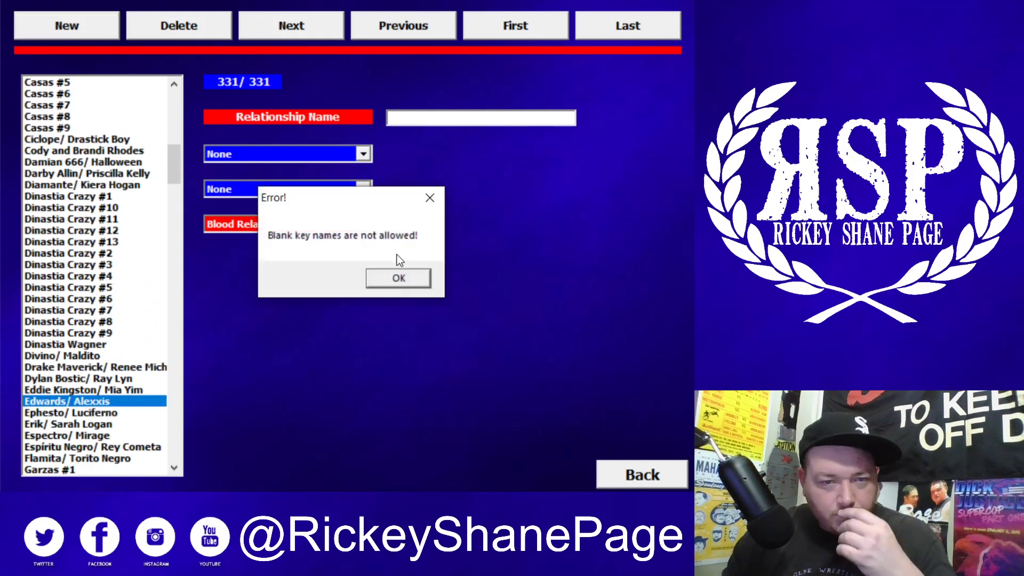
pyautogui.click(397, 276)
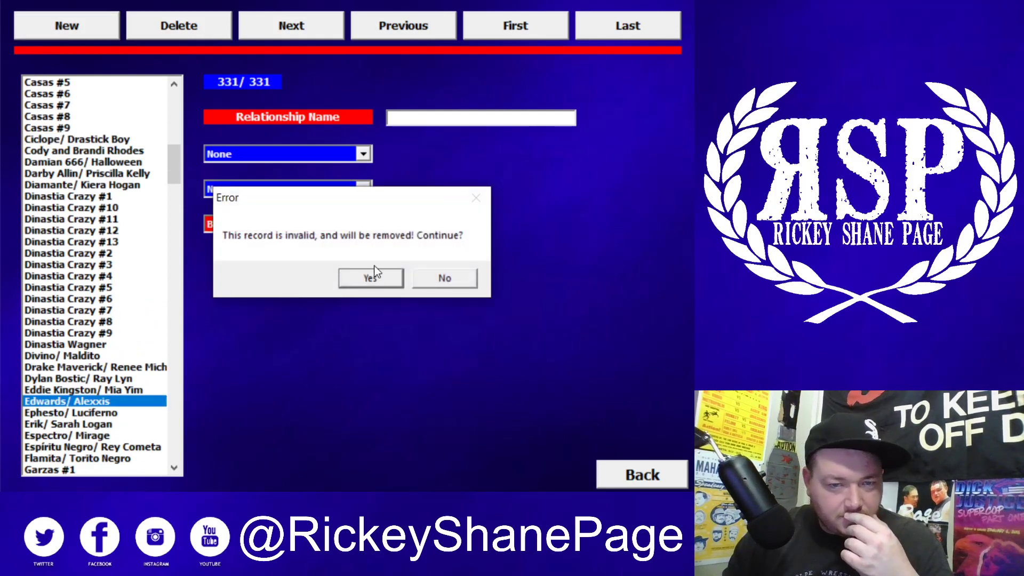
pyautogui.click(369, 277)
# Find the existing RSP relationships in the list and open the RSP/Atticus Cogar record for review
pyautogui.scroll(-3, 99, 389)
pyautogui.click(61, 388)
pyautogui.write('rsp')
pyautogui.scroll(1, 61, 385)
pyautogui.scroll(-3, 80, 394)
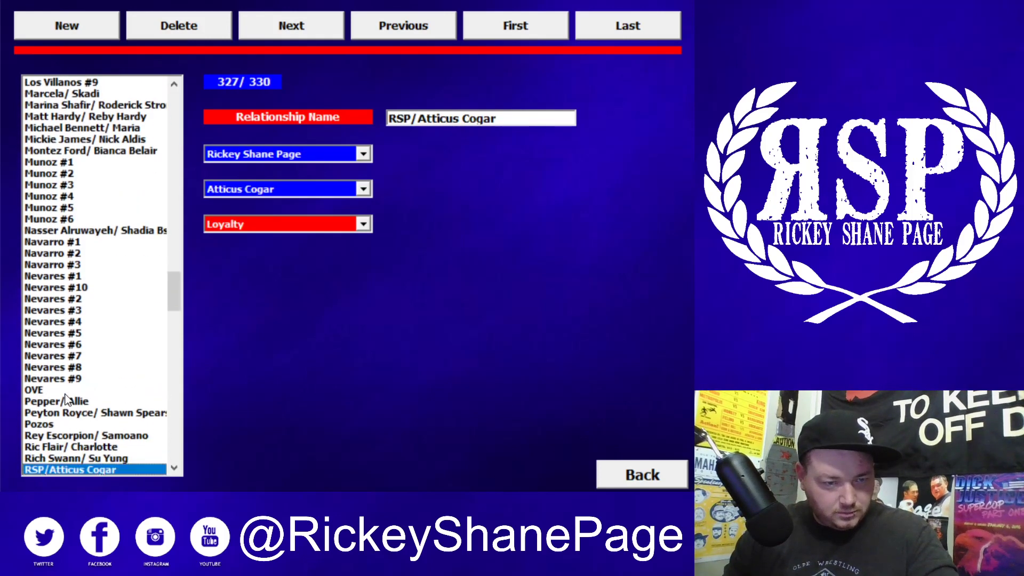
pyautogui.moveTo(80, 404); pyautogui.dragTo(61, 374)
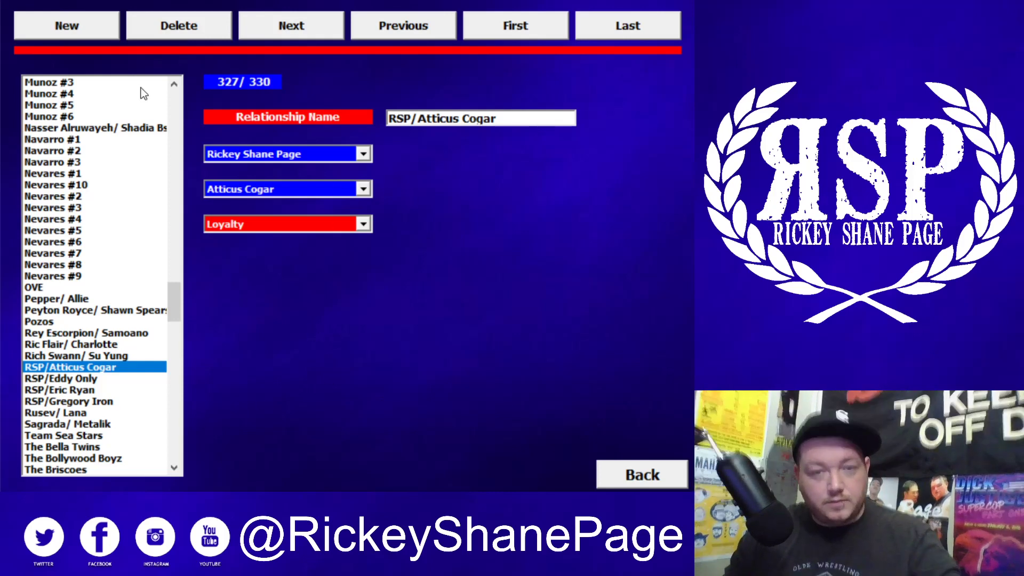
pyautogui.click(66, 28)
pyautogui.click(439, 117)
pyautogui.write('RSP/E')
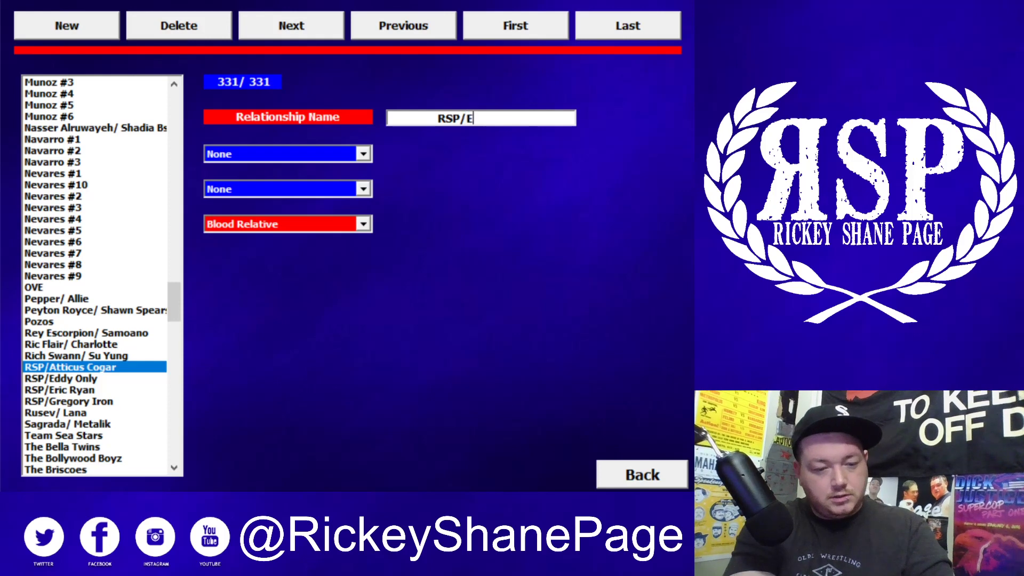
pyautogui.press('BackSpace')
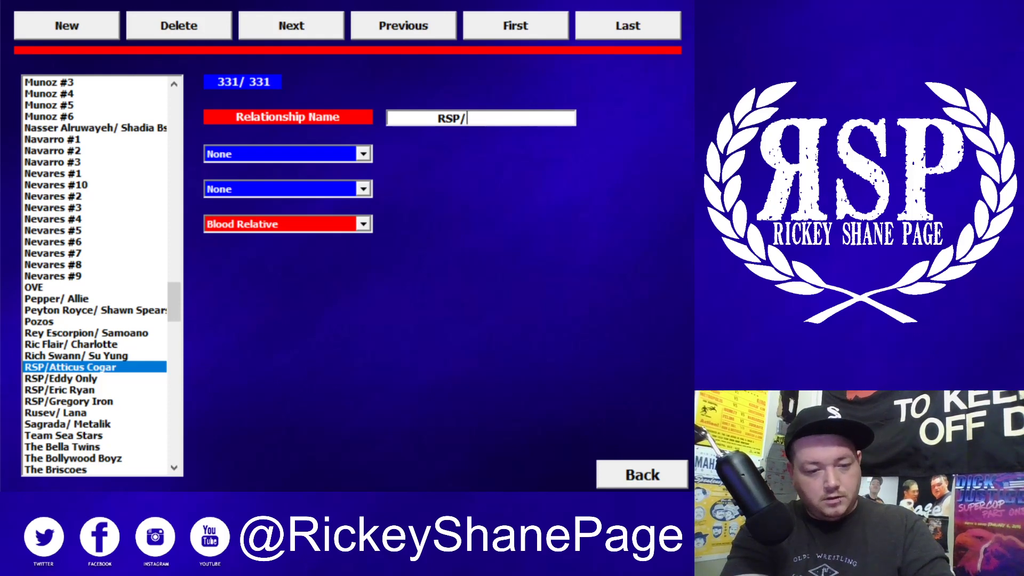
pyautogui.write('Eth')
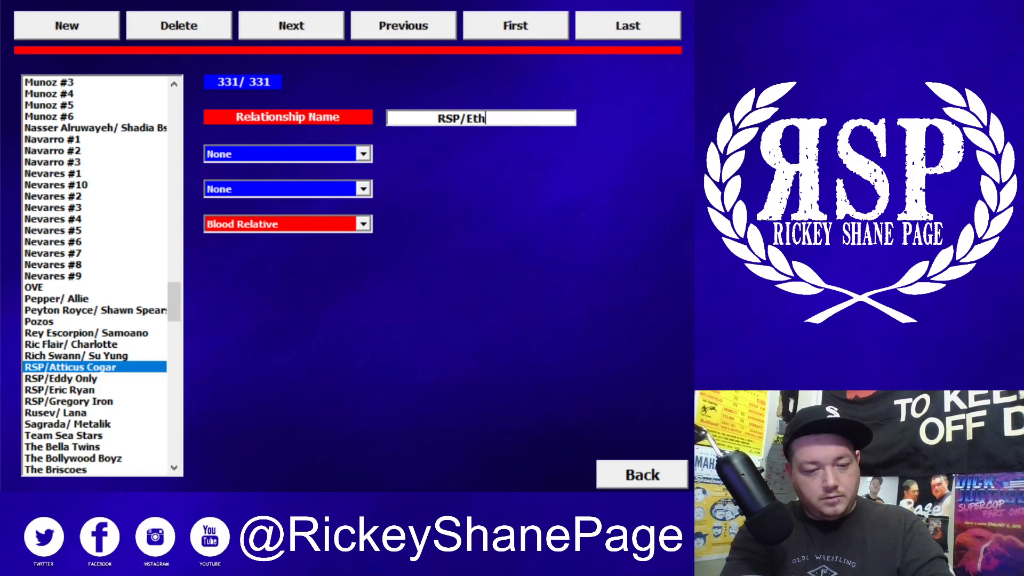
pyautogui.write('an Page')
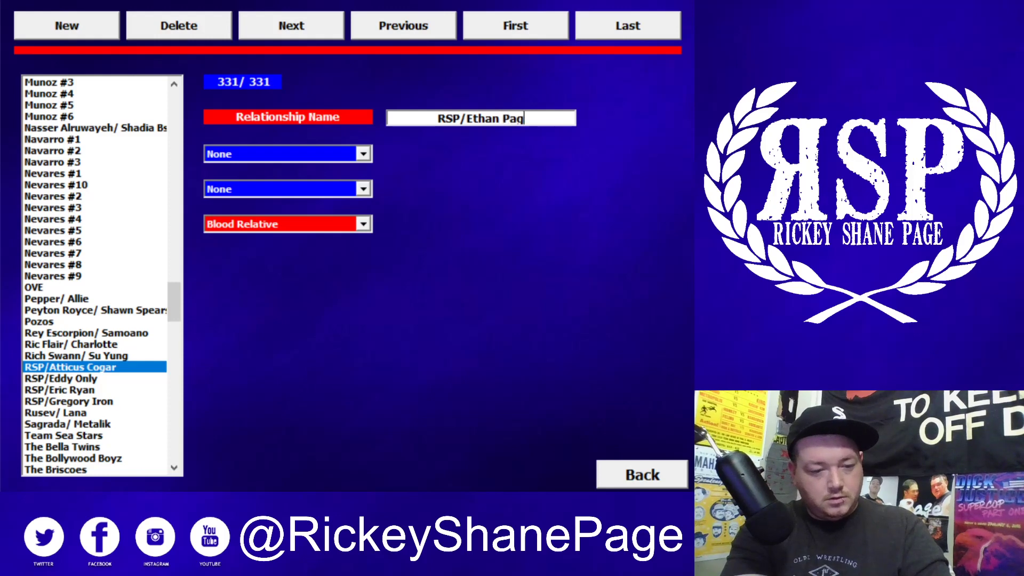
# Set the first person of the RSP/Ethan Page relationship to Rickey Shane Page
pyautogui.click(295, 156)
pyautogui.write('Rickey Shane Page')
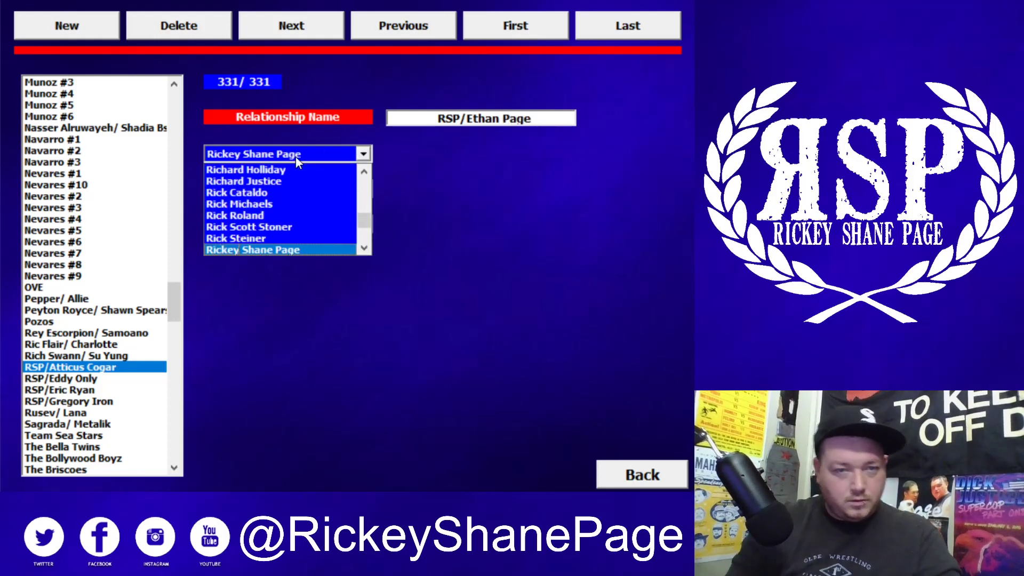
pyautogui.press('Return')
pyautogui.click(291, 191)
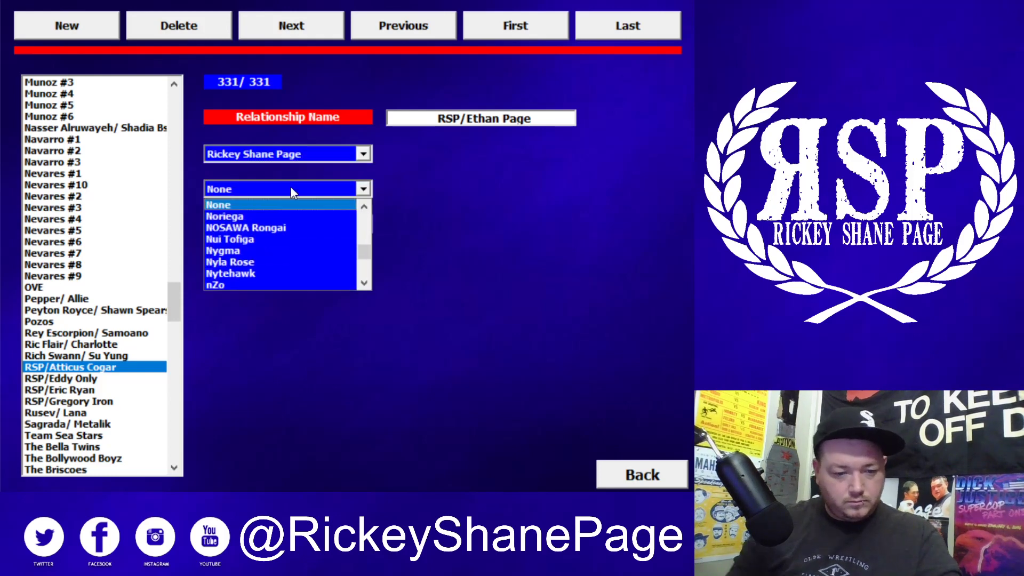
pyautogui.write('Ethan HD')
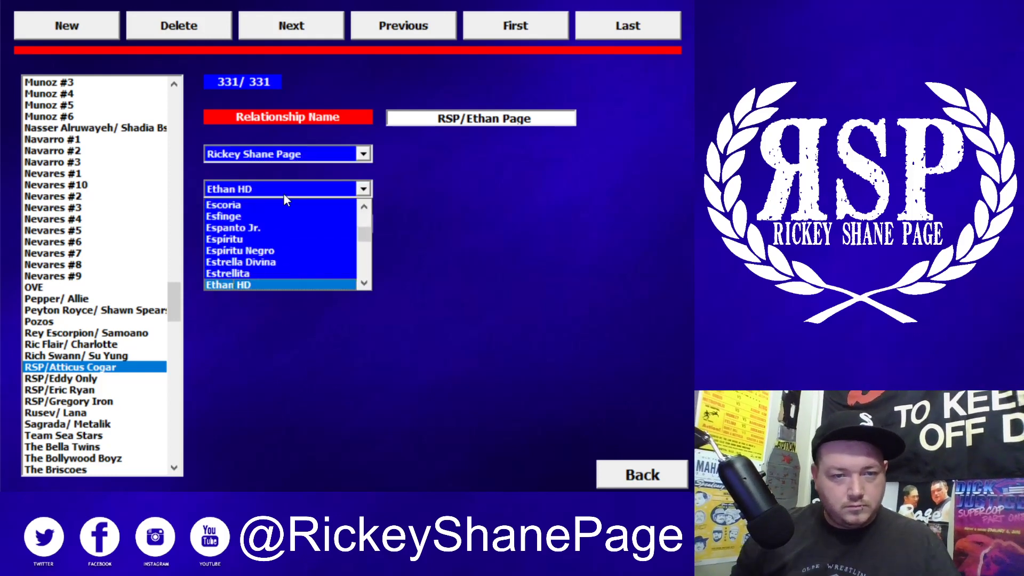
pyautogui.scroll(-3, 288, 256)
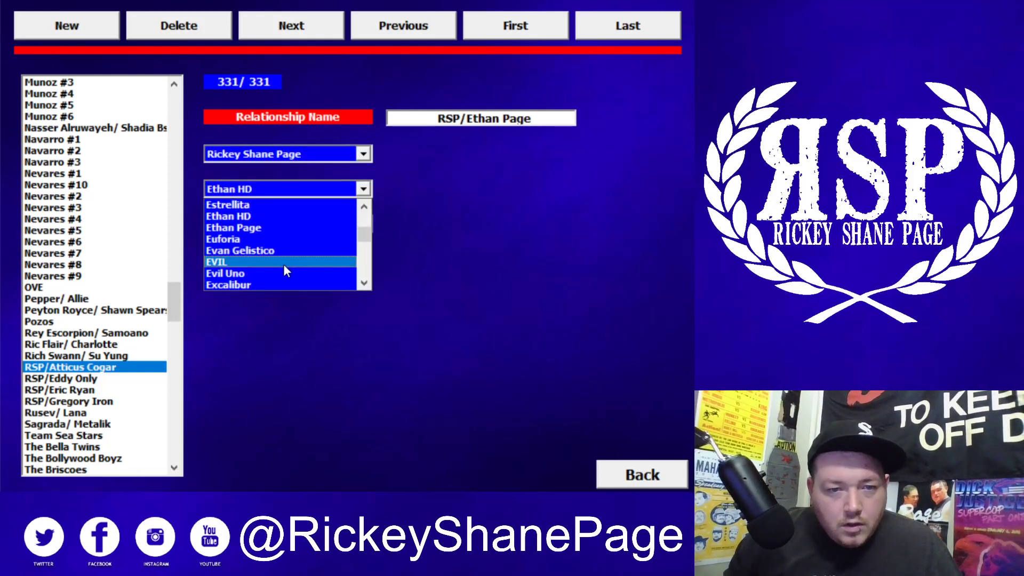
pyautogui.click(256, 230)
pyautogui.click(277, 225)
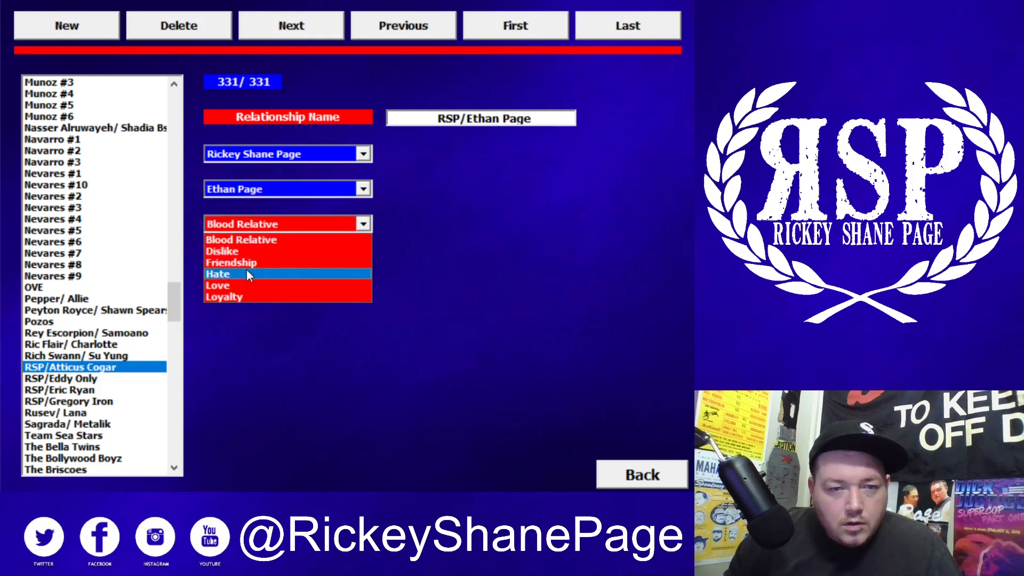
pyautogui.click(242, 265)
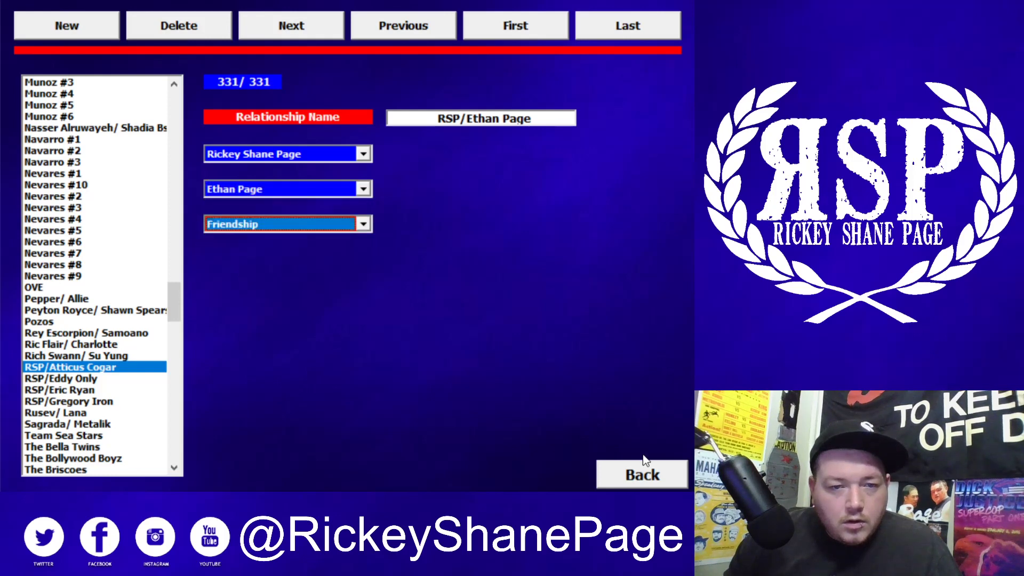
pyautogui.click(76, 32)
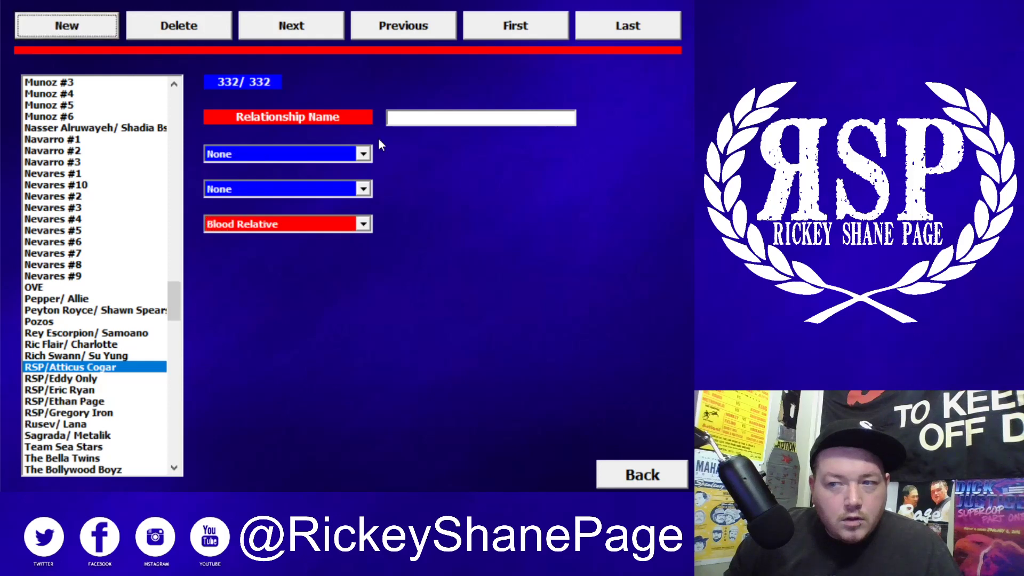
pyautogui.click(425, 117)
pyautogui.write('RASP')
pyautogui.press('BackSpace')
pyautogui.press('BackSpace')
pyautogui.press('BackSpace')
pyautogui.write('SP')
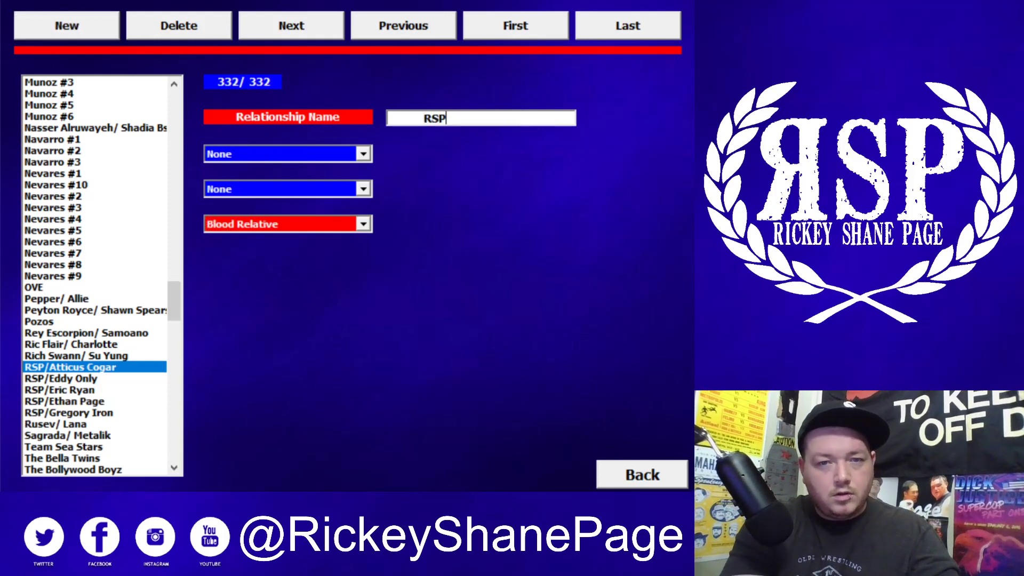
pyautogui.write('/')
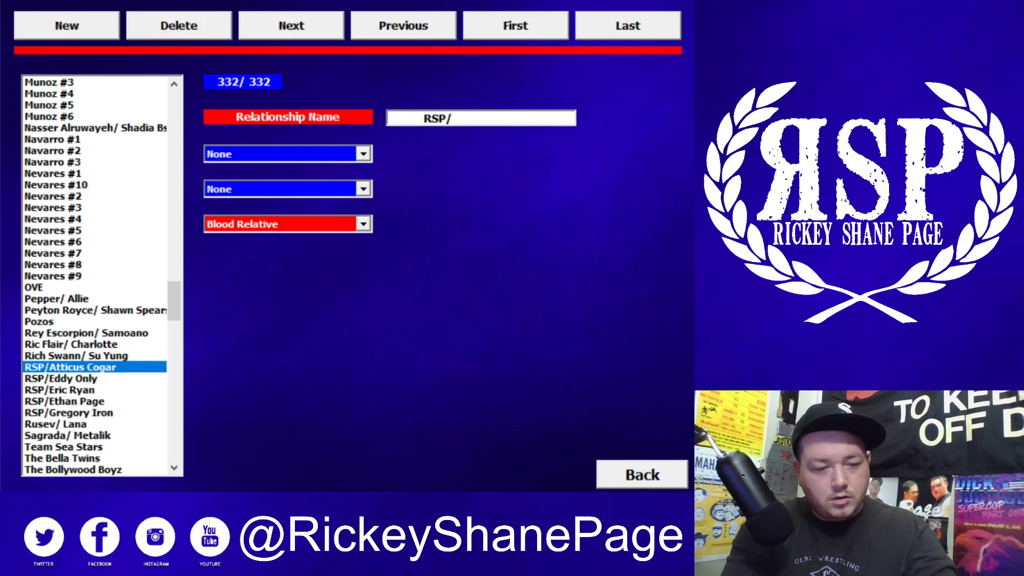
pyautogui.write('Josh A')
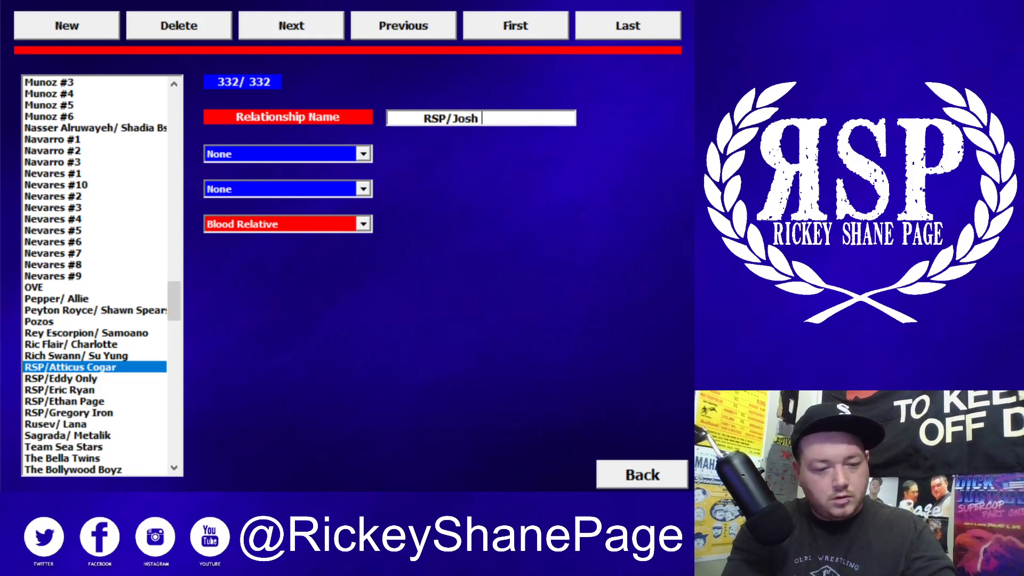
pyautogui.write('Al')
pyautogui.press('BackSpace')
pyautogui.press('BackSpace')
pyautogui.write('le')
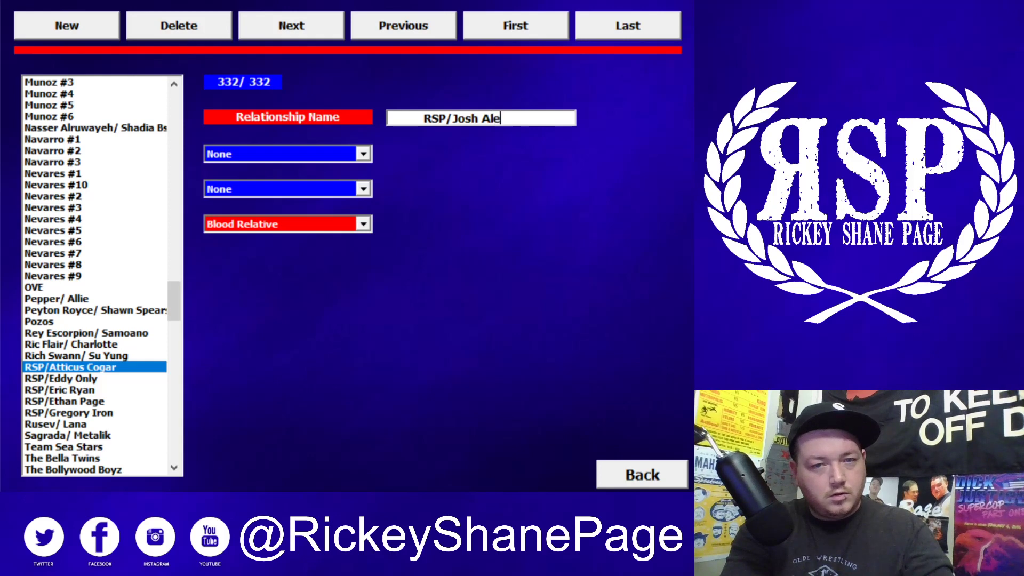
pyautogui.write('xander')
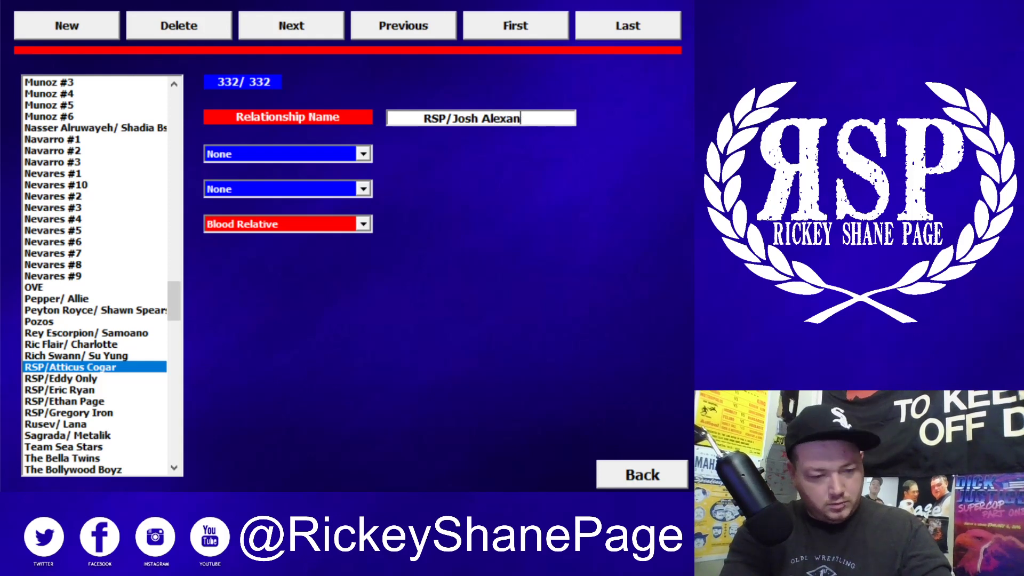
# Set the first person of the RSP/Josh Alexander relationship to Rickey Shane Page
pyautogui.click(312, 159)
pyautogui.write('Ric Flair')
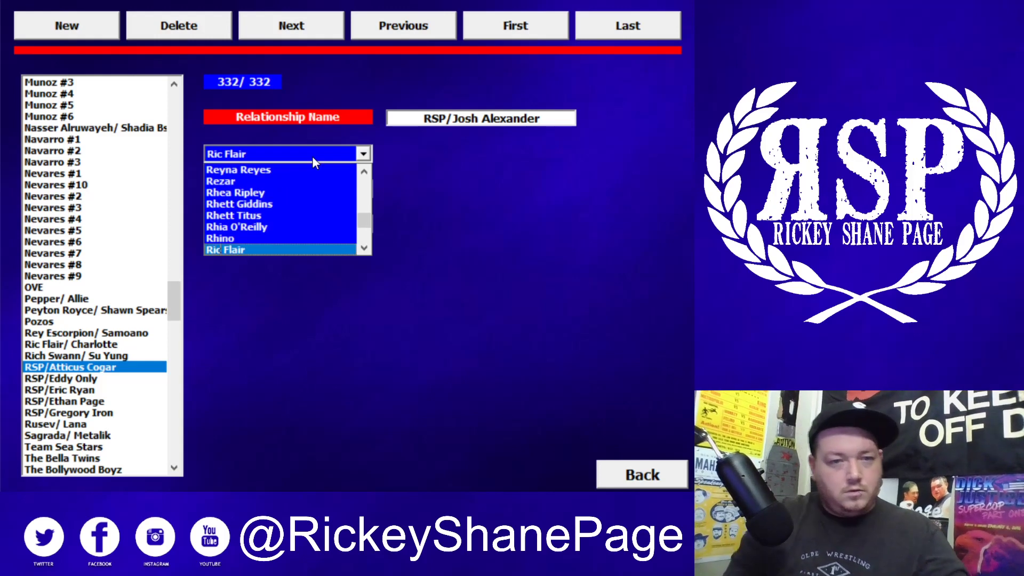
pyautogui.scroll(-3, 309, 178)
pyautogui.scroll(-1, 272, 228)
pyautogui.click(261, 238)
pyautogui.click(238, 188)
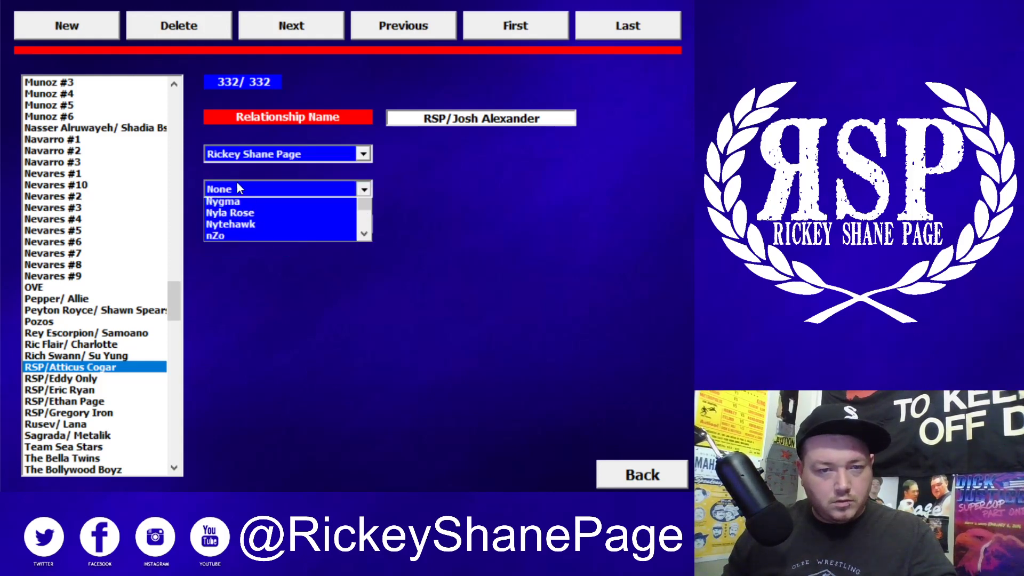
pyautogui.write('Josh Alexander')
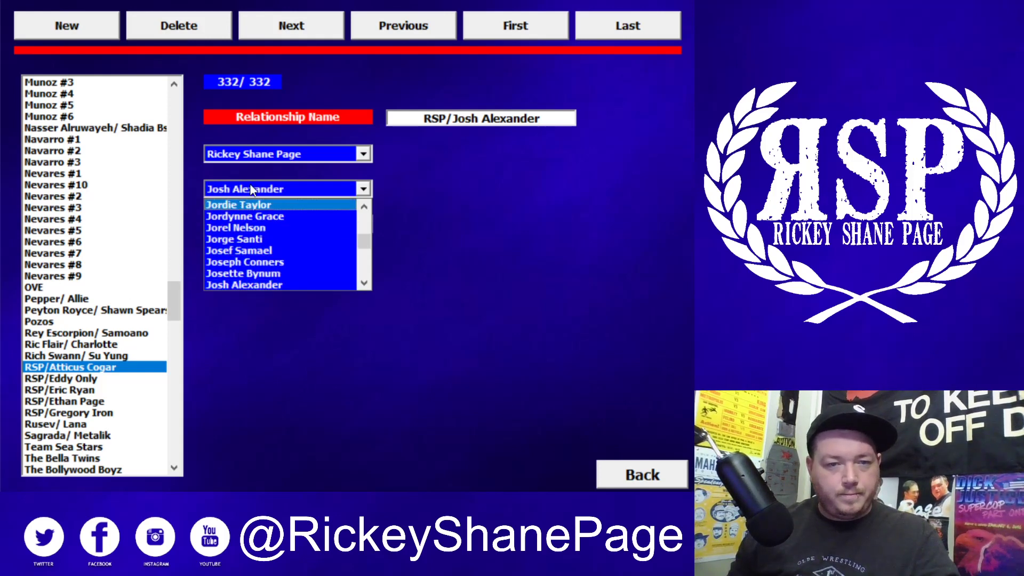
pyautogui.click(269, 284)
pyautogui.click(245, 224)
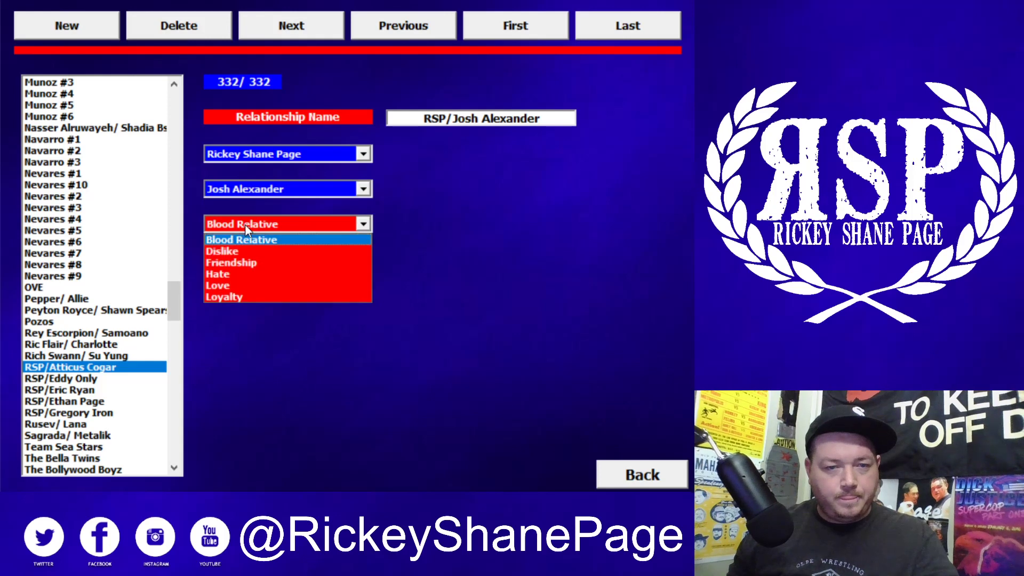
pyautogui.click(237, 264)
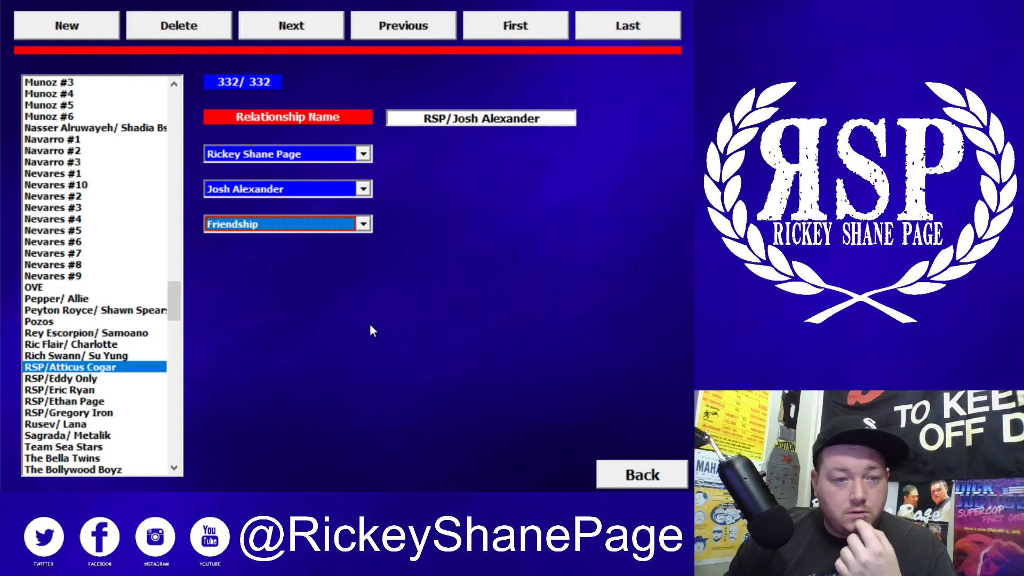
pyautogui.click(82, 34)
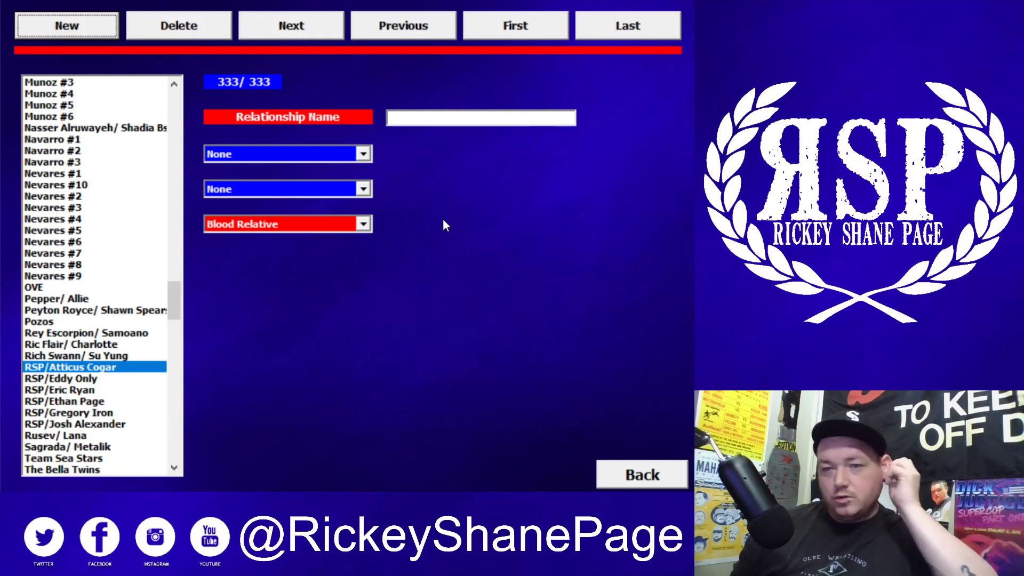
pyautogui.click(473, 117)
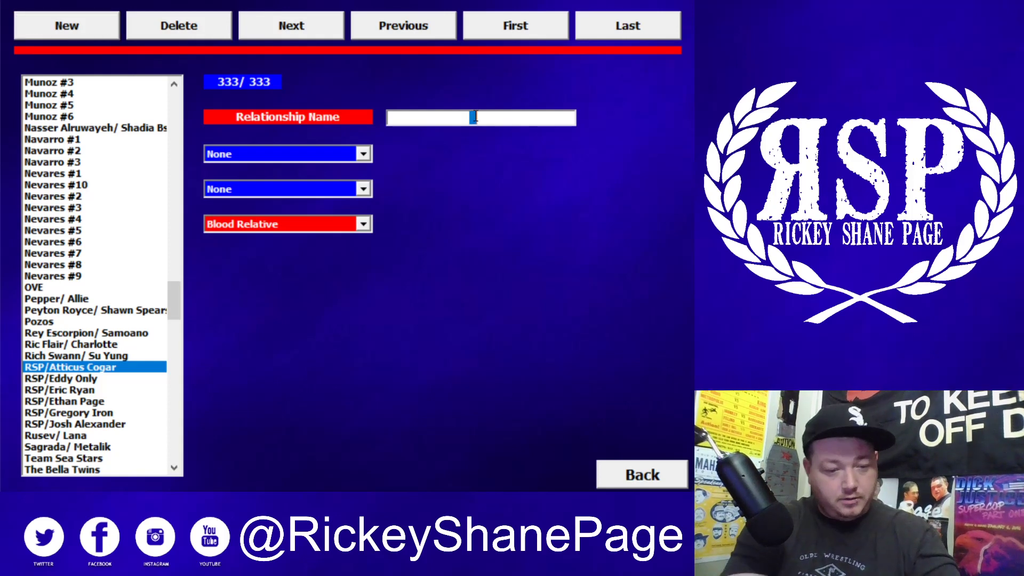
pyautogui.write('Gregory Iron')
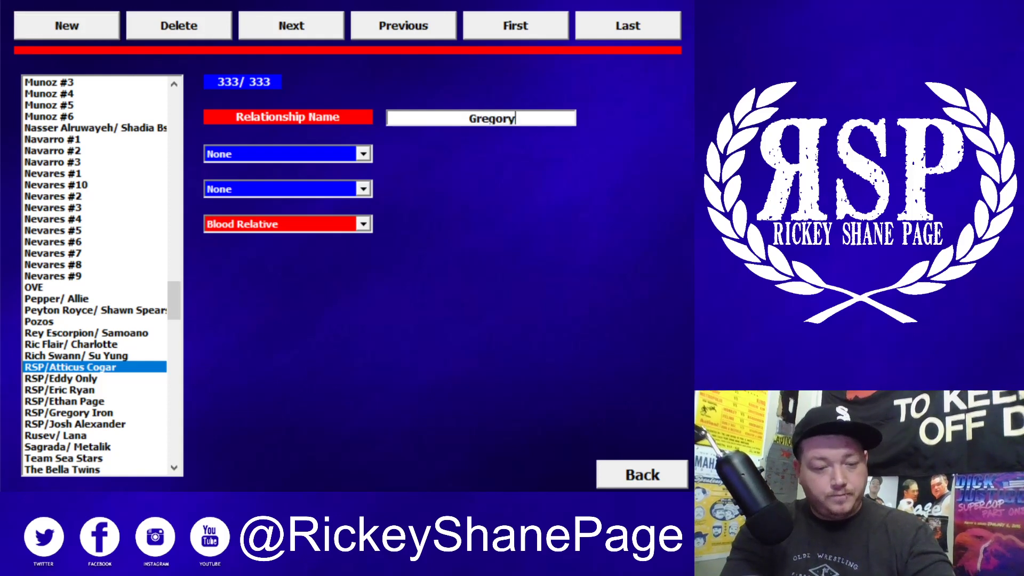
pyautogui.press('BackSpace')
pyautogui.press('BackSpace')
pyautogui.write('o')
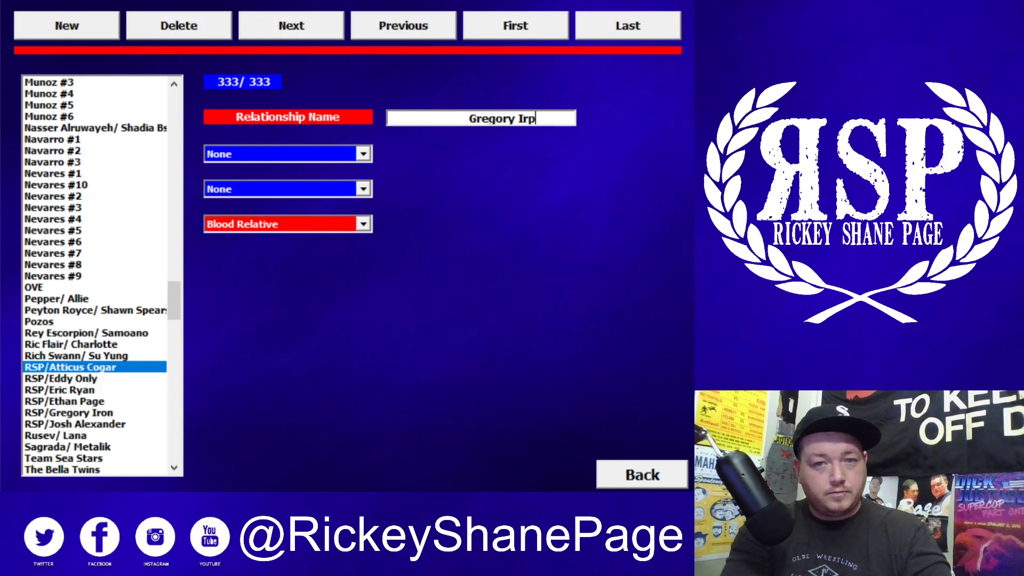
pyautogui.press('BackSpace')
pyautogui.press('BackSpace')
pyautogui.press('BackSpace')
pyautogui.press('BackSpace')
pyautogui.press('BackSpace')
pyautogui.press('BackSpace')
pyautogui.press('BackSpace')
pyautogui.press('BackSpace')
pyautogui.press('BackSpace')
pyautogui.press('BackSpace')
pyautogui.press('BackSpace')
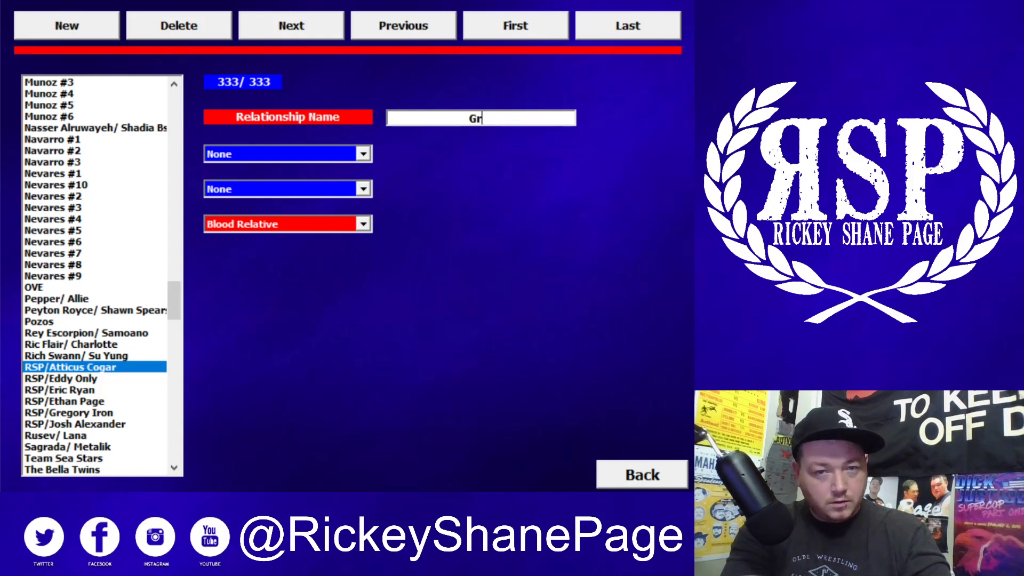
# Name the new relationship Iron/Atticus and set its first person to Atticus Cogar
pyautogui.write('Iro')
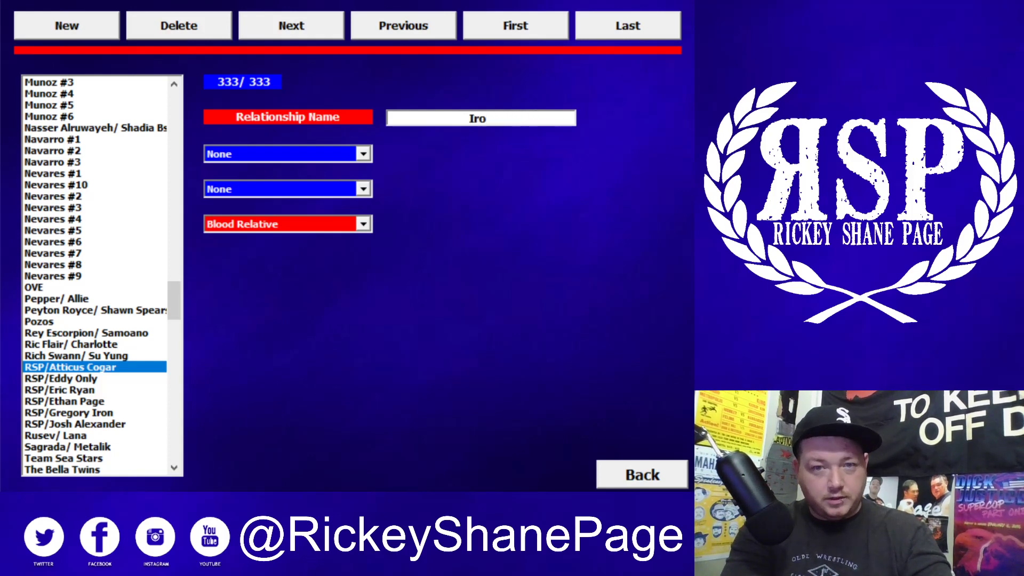
pyautogui.write('n/Atticus')
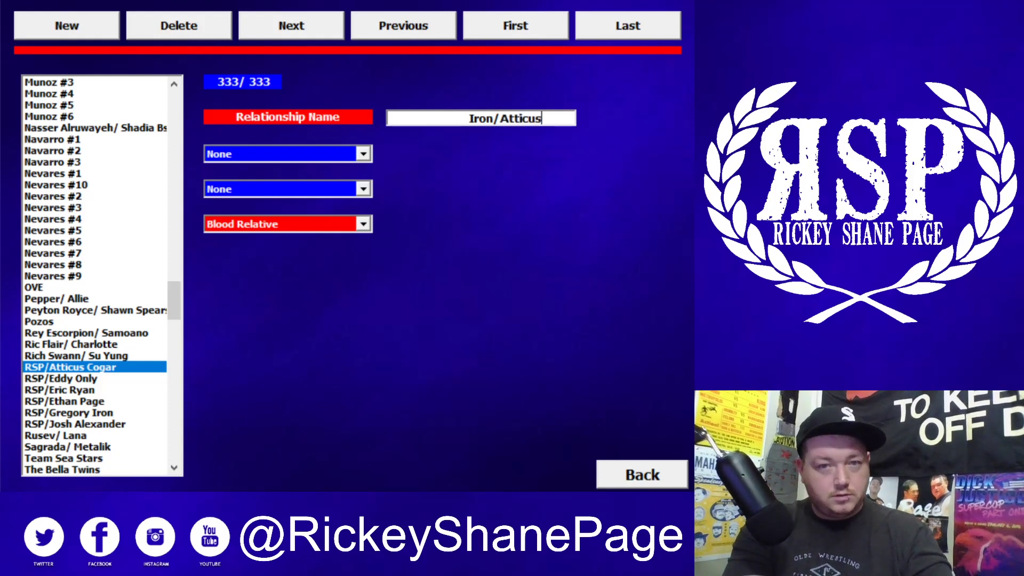
pyautogui.click(290, 155)
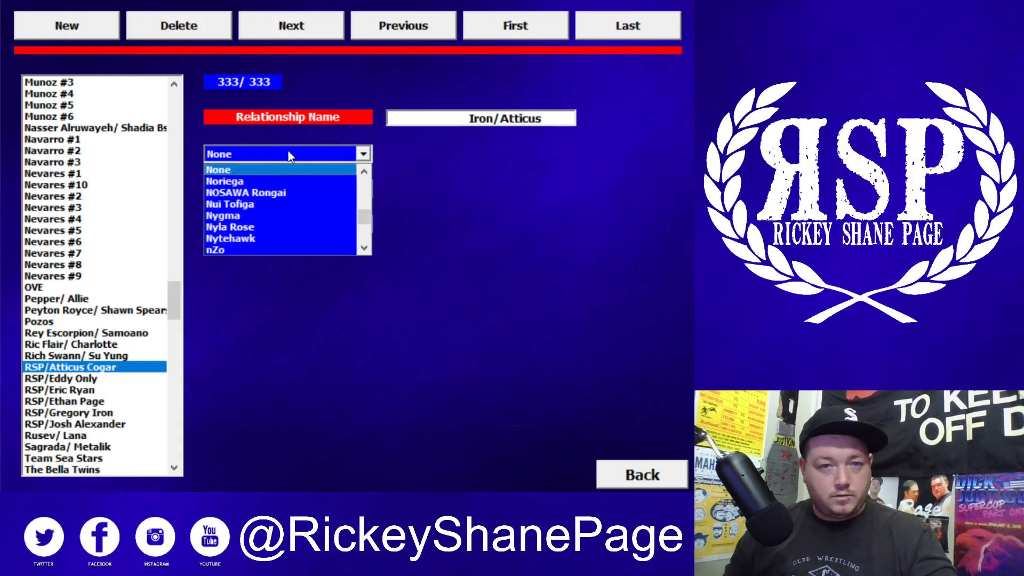
pyautogui.write('Atticus Cogar')
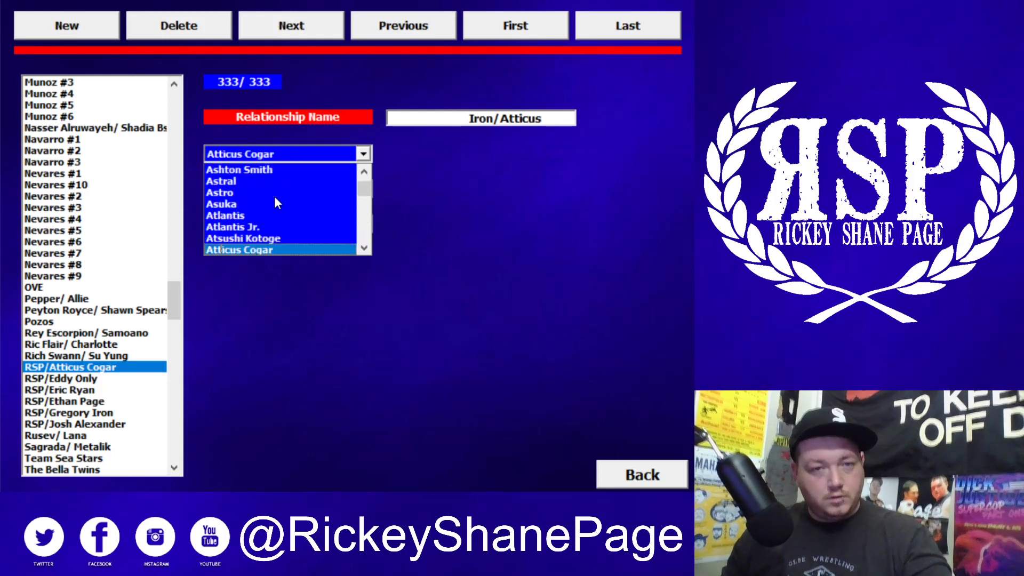
pyautogui.click(255, 247)
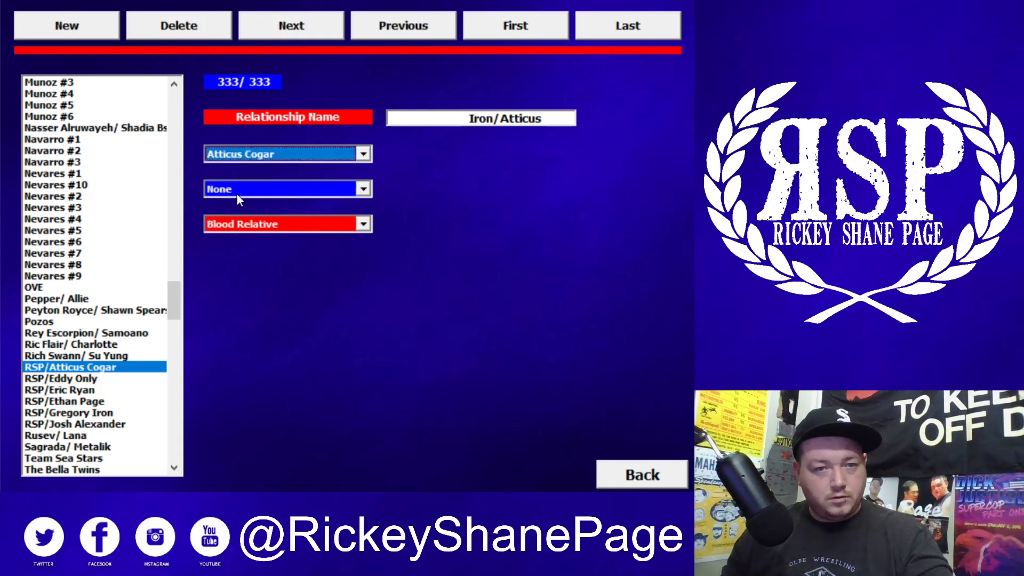
pyautogui.click(238, 197)
pyautogui.write('Greg Burridge')
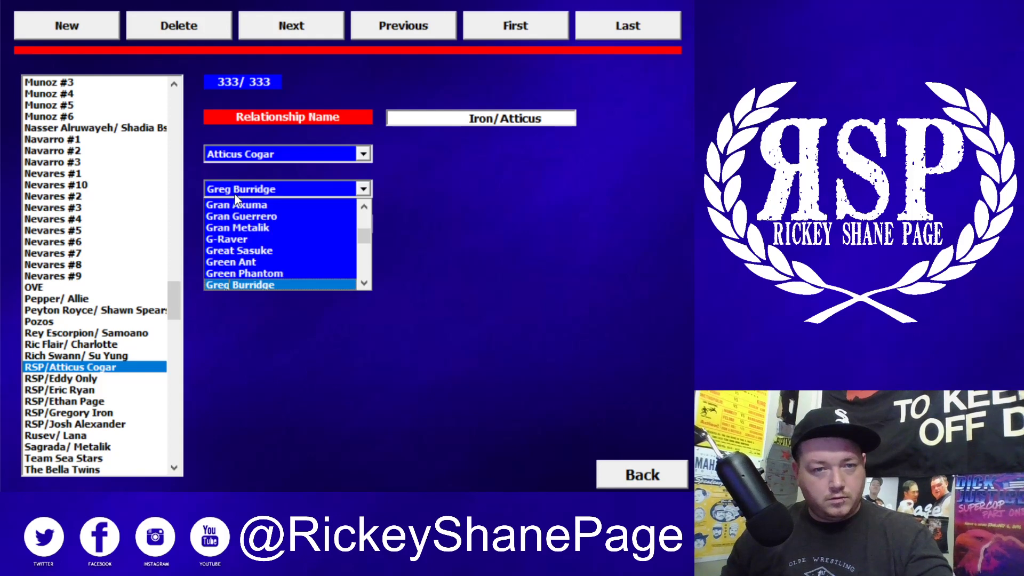
pyautogui.scroll(-2, 247, 280)
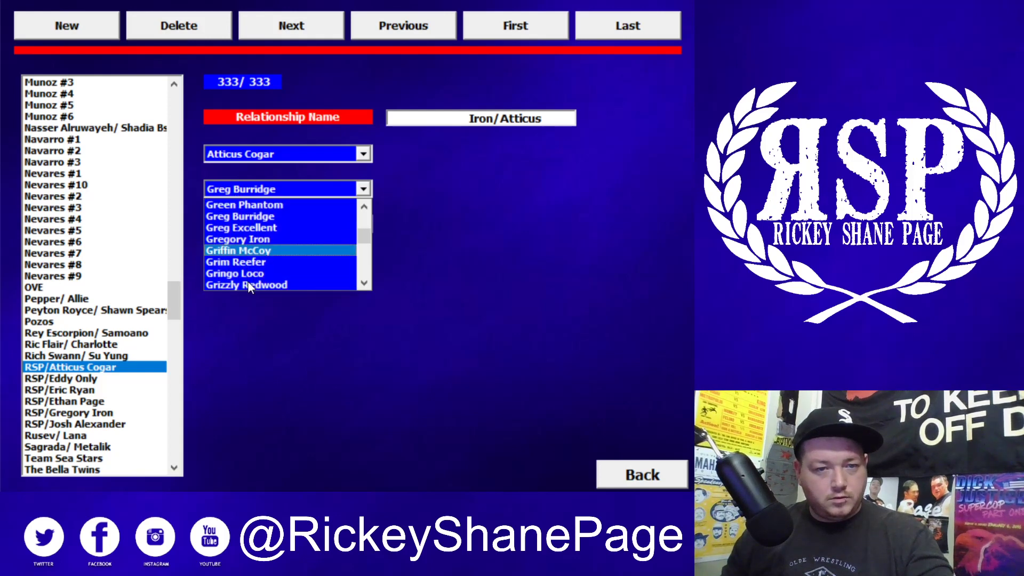
pyautogui.click(243, 239)
pyautogui.click(247, 223)
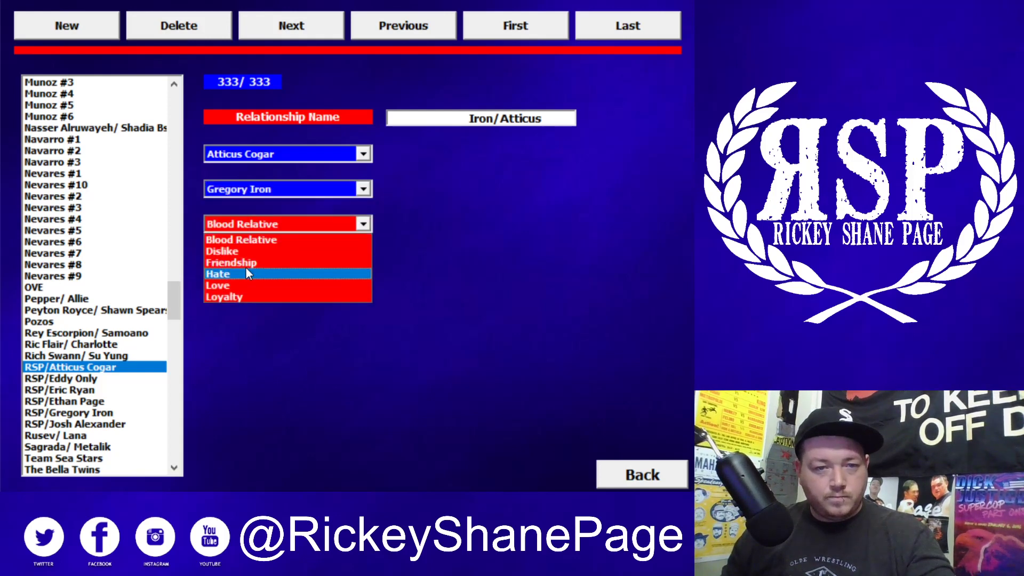
pyautogui.click(241, 263)
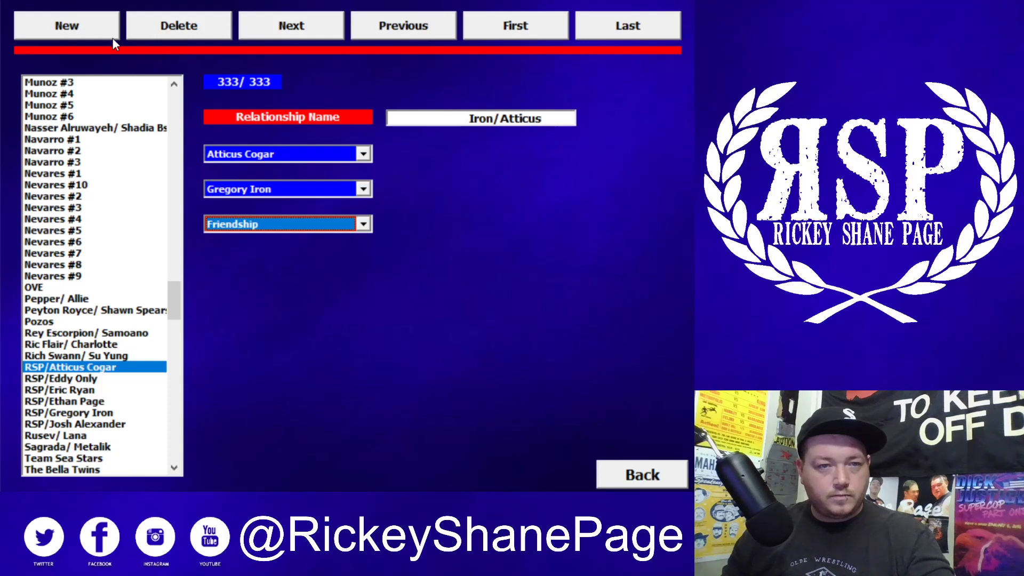
# Create a new relationship record and name it Atticus/Eddy Only
pyautogui.click(83, 29)
pyautogui.click(427, 117)
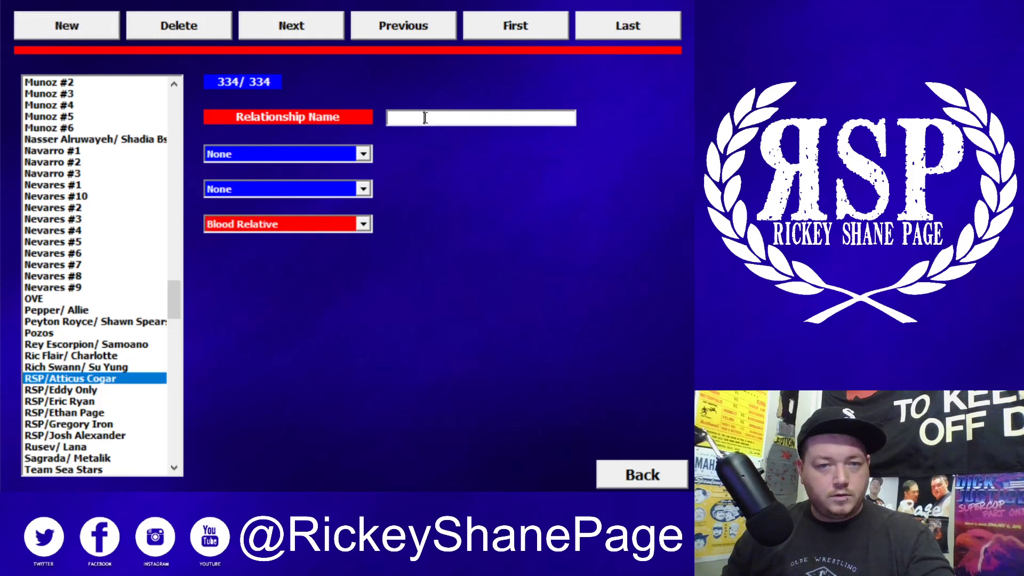
pyautogui.write('Atticus')
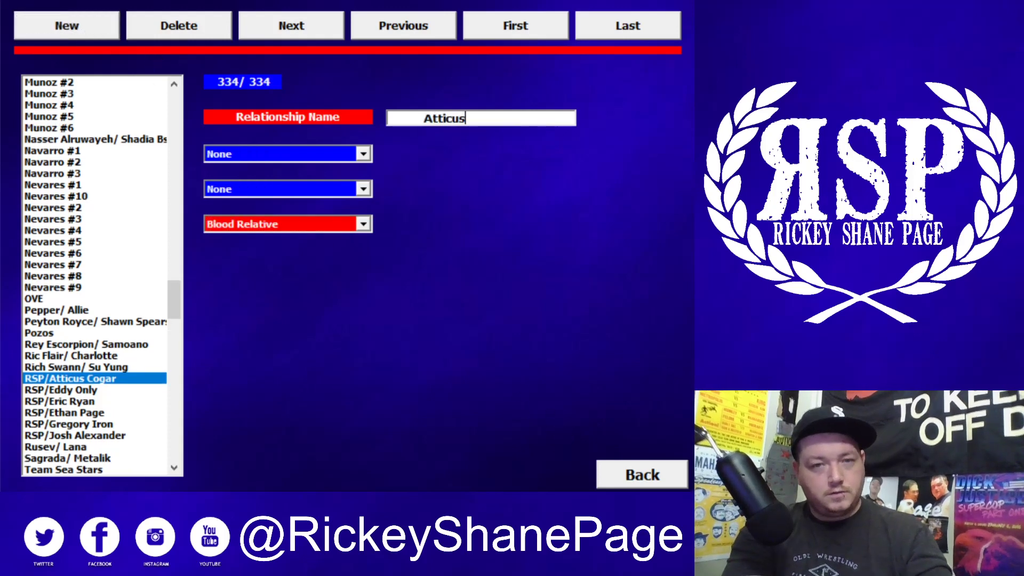
pyautogui.write('/Eddy')
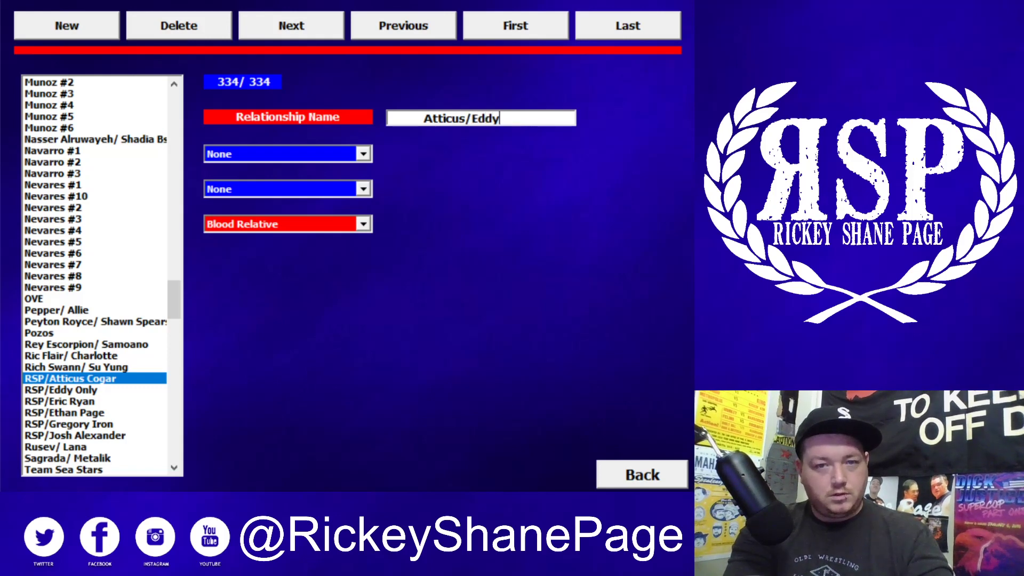
pyautogui.write(' Only')
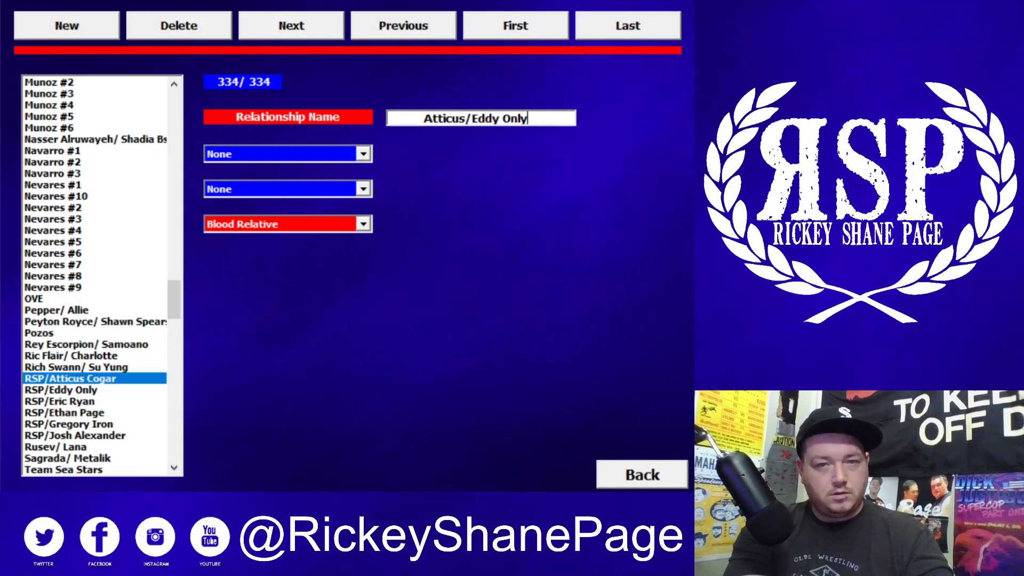
# Set the Atticus/Eddy Only relationship's people to Eddy Only and Atticus Cogar, with Friendship as the relationship type
pyautogui.click(262, 151)
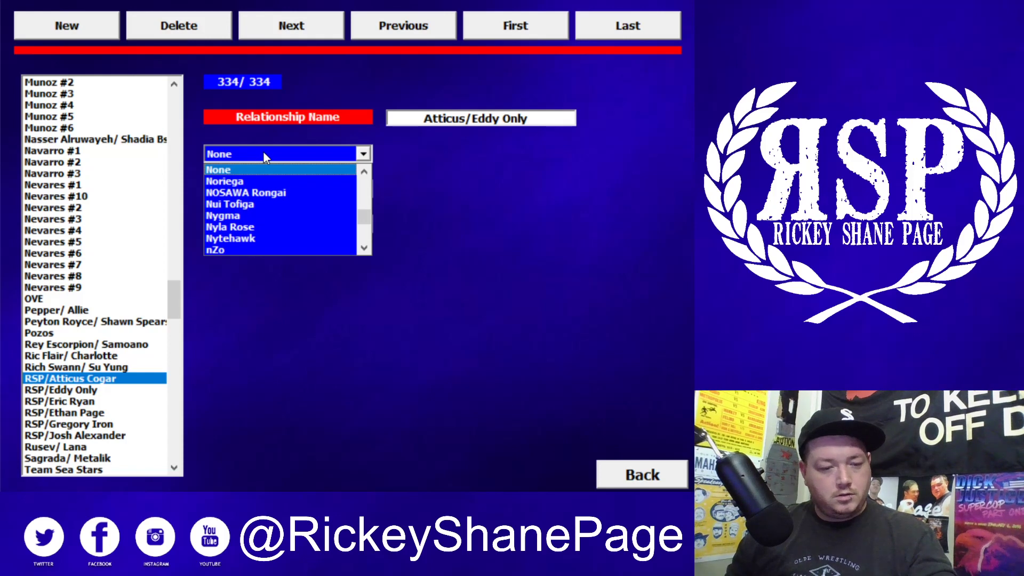
pyautogui.write('Eddie Dennis')
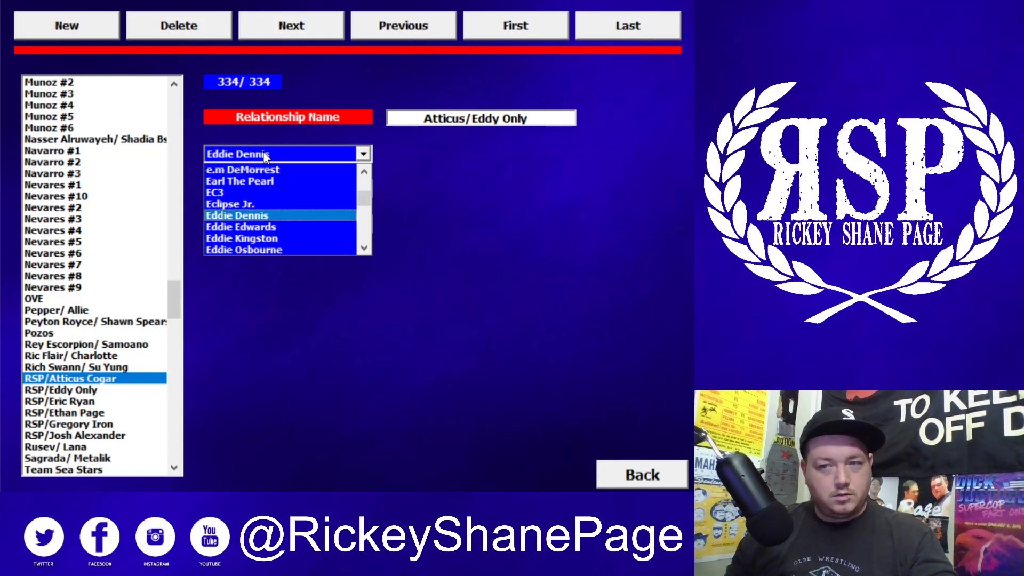
pyautogui.scroll(-1, 246, 229)
pyautogui.click(238, 238)
pyautogui.click(242, 192)
pyautogui.write('Att')
pyautogui.press('Return')
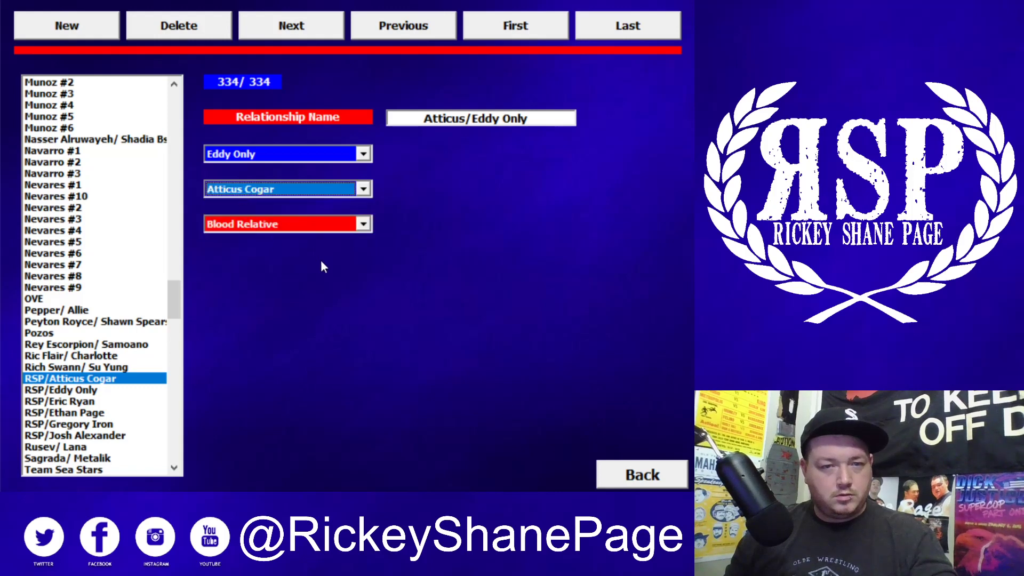
pyautogui.click(303, 226)
pyautogui.click(273, 262)
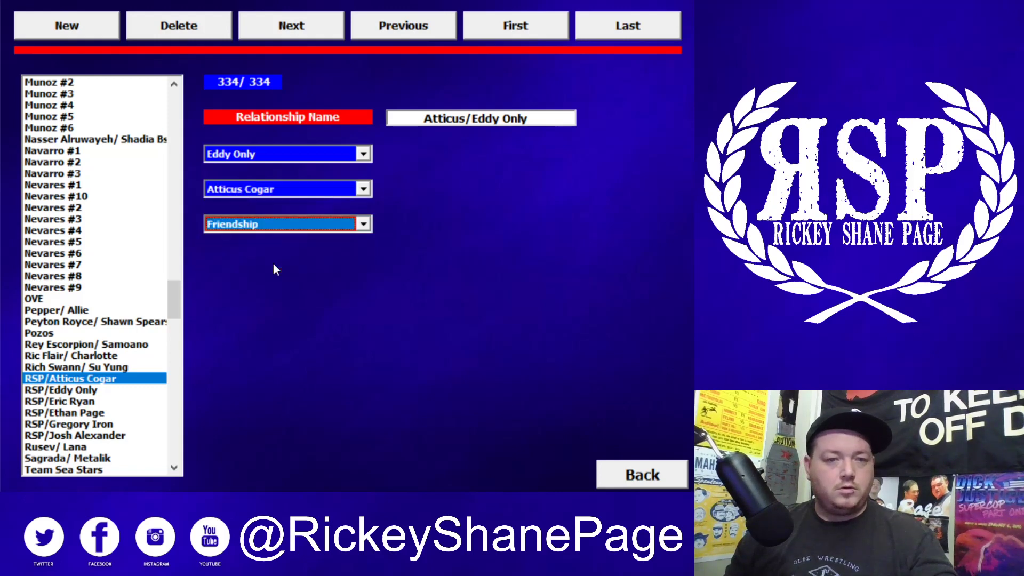
pyautogui.click(58, 24)
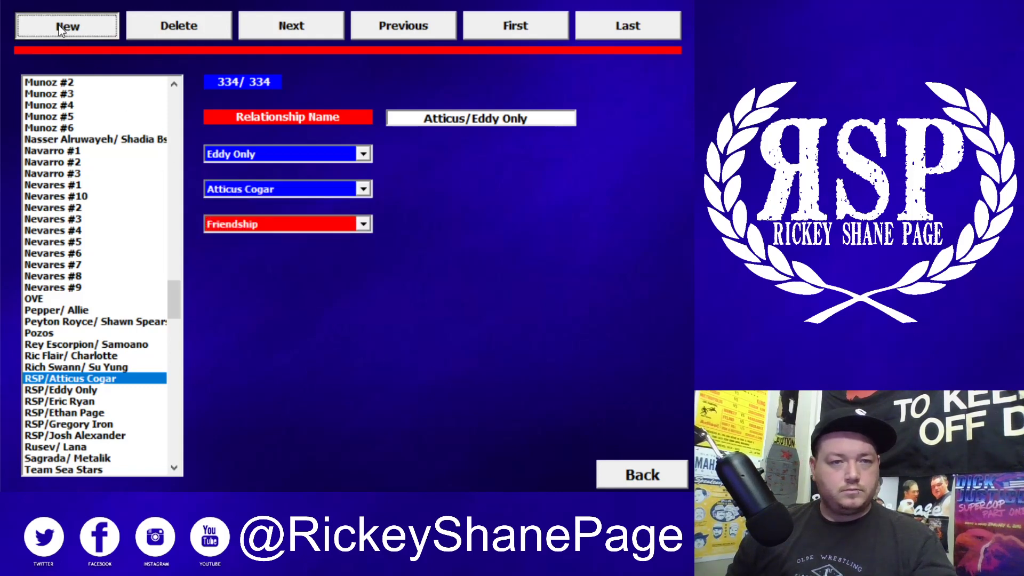
pyautogui.click(425, 118)
pyautogui.write('Atticus')
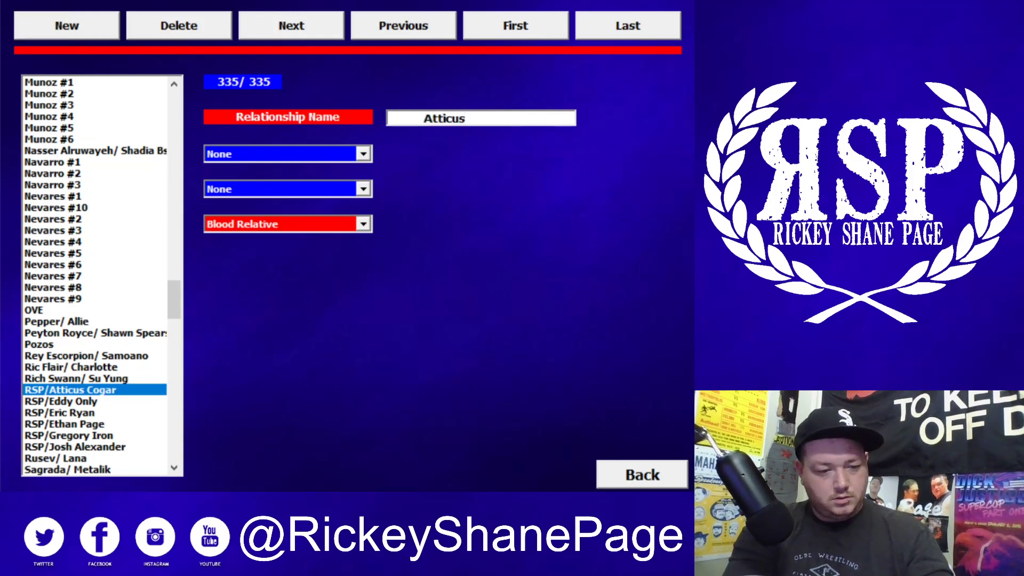
pyautogui.write('/Eric RYan')
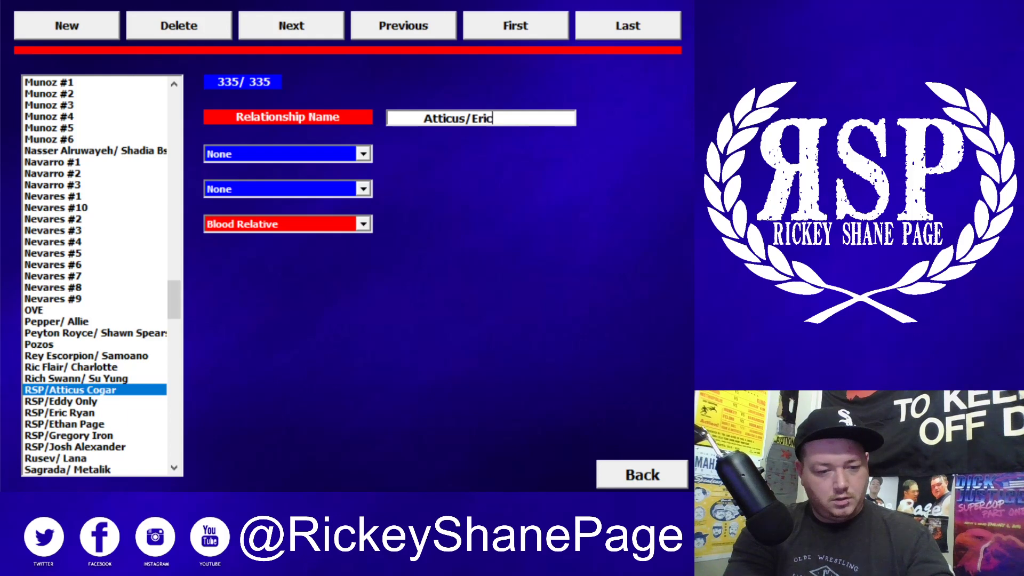
pyautogui.press('BackSpace')
pyautogui.press('BackSpace')
pyautogui.press('BackSpace')
pyautogui.write('yan')
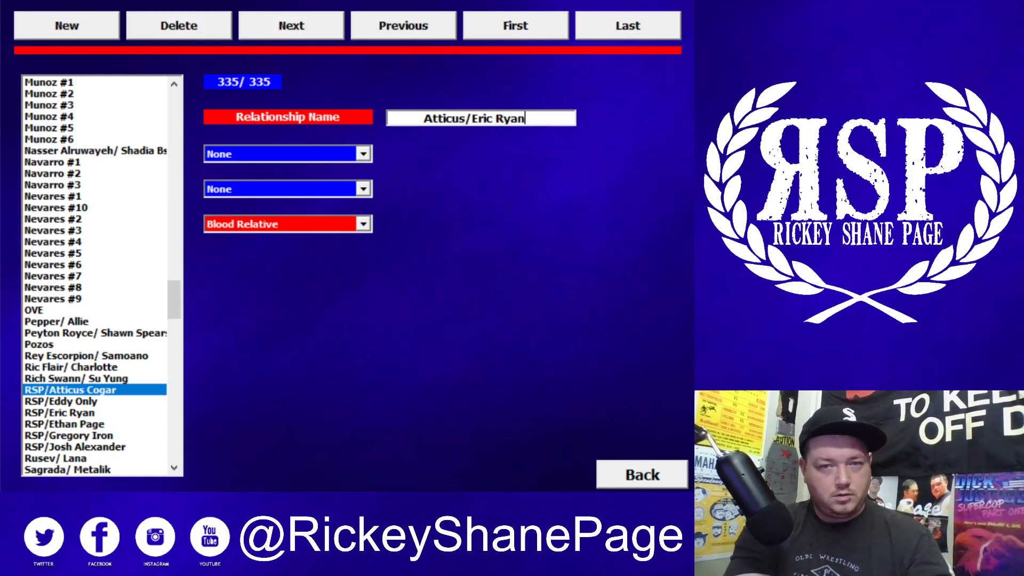
# Set the first person to Atticus Cogar, the second person to Eric Martin, and the relationship type to Friendship
pyautogui.click(318, 155)
pyautogui.write('att')
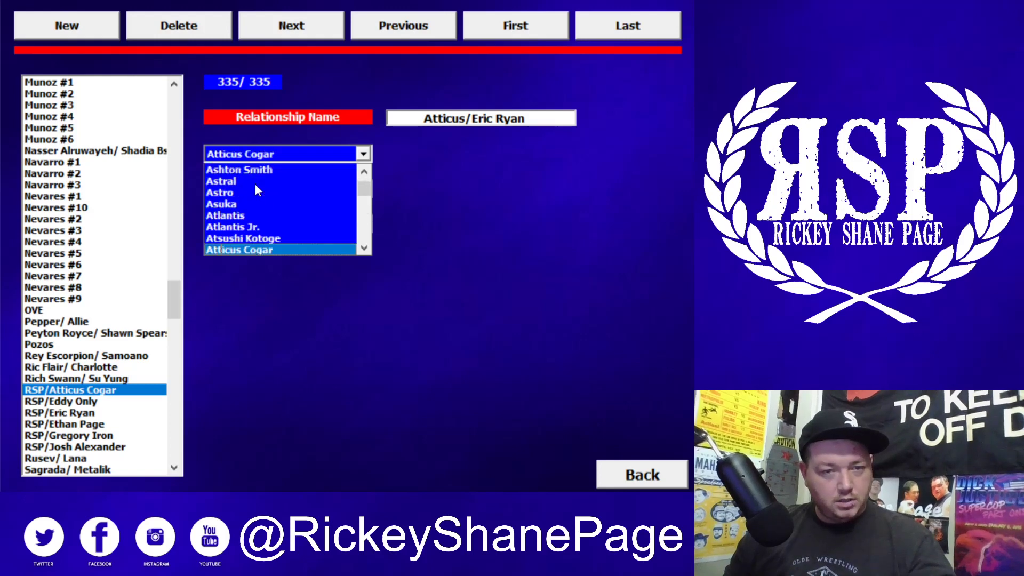
pyautogui.click(249, 248)
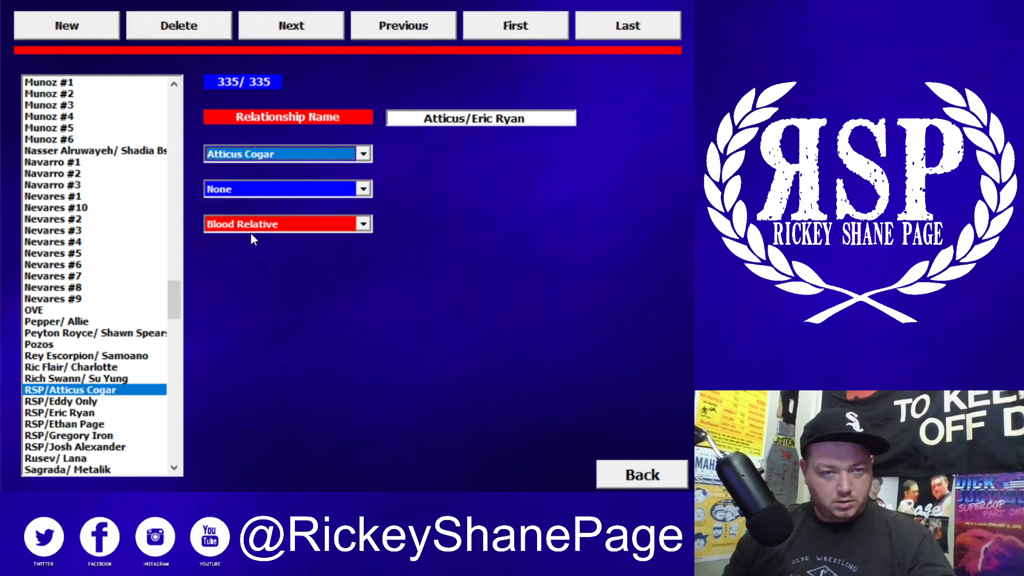
pyautogui.click(233, 190)
pyautogui.write('eric')
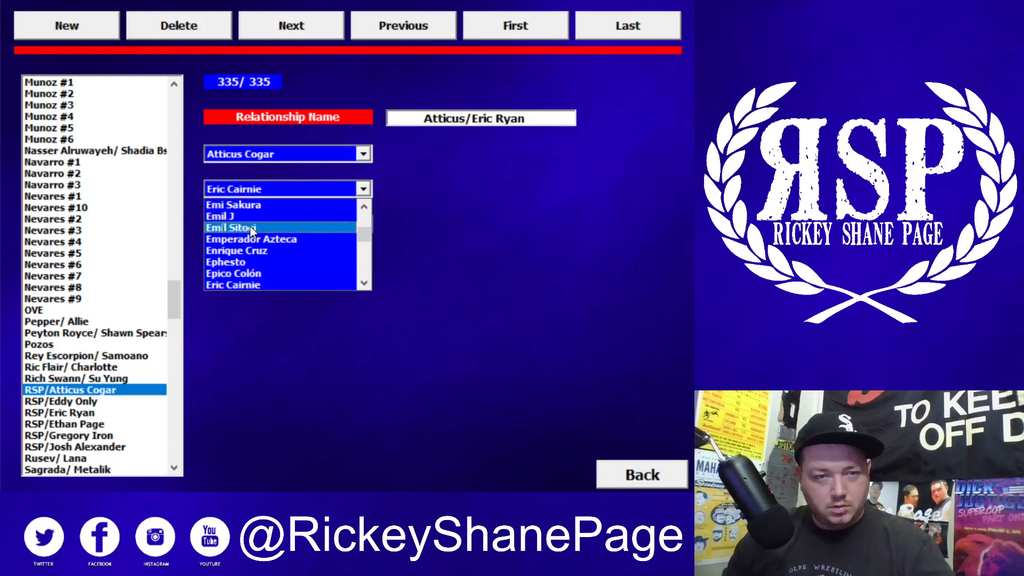
pyautogui.scroll(-2, 269, 258)
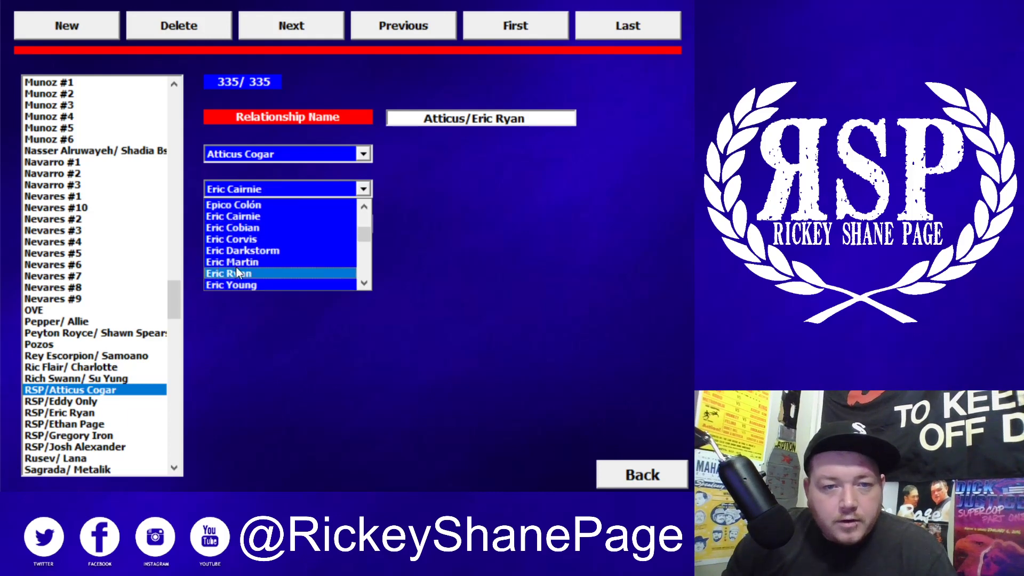
pyautogui.click(234, 262)
pyautogui.click(270, 226)
pyautogui.click(257, 260)
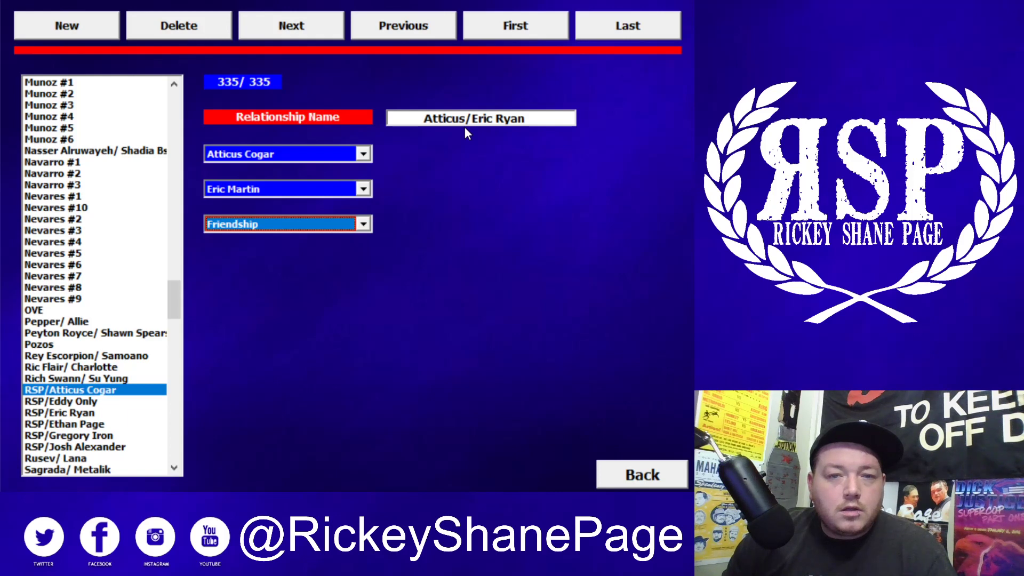
# Create a new relationship record and name it Eddy Only/Eric Ryan
pyautogui.click(95, 40)
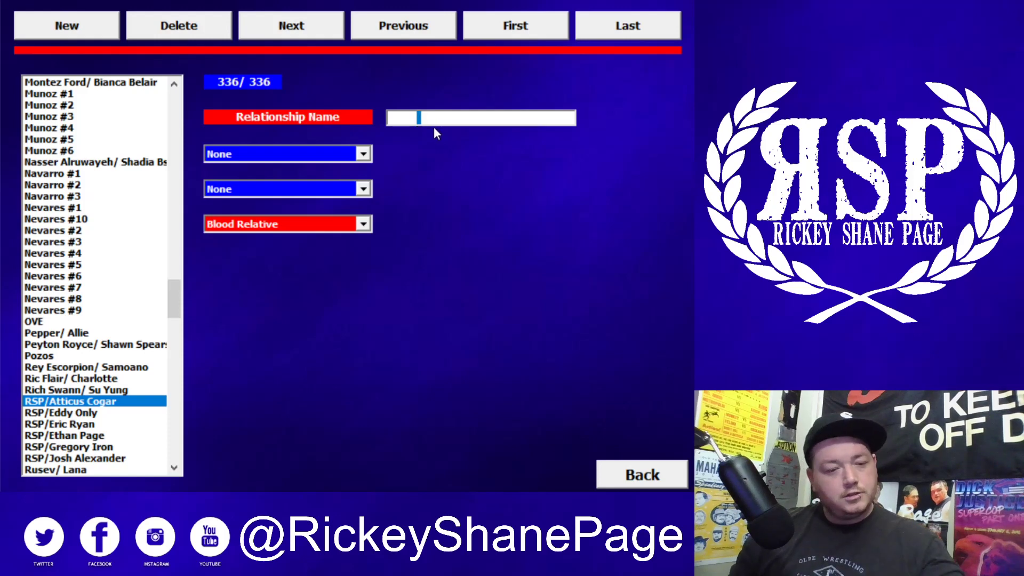
pyautogui.write('Eddy o')
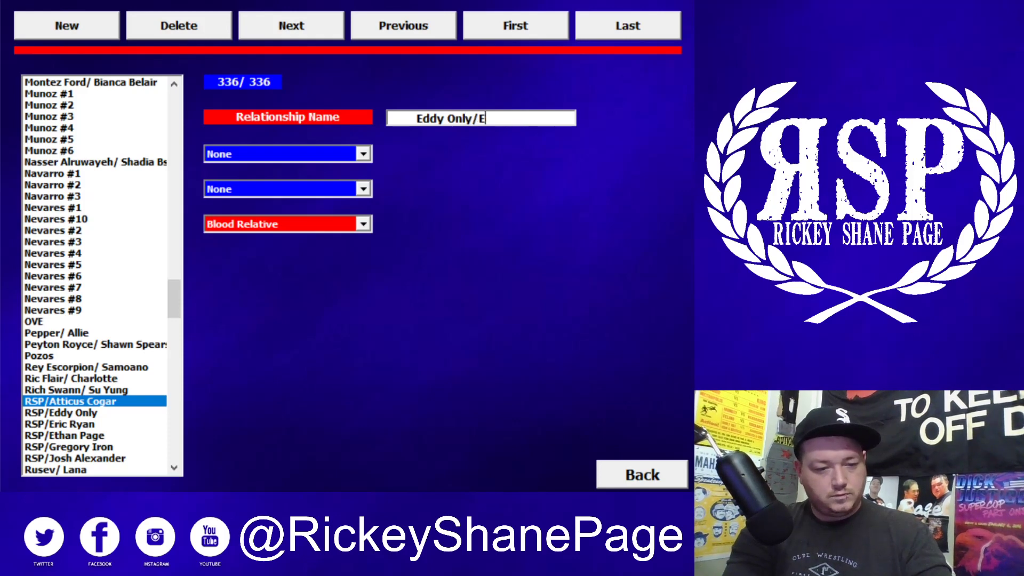
pyautogui.write('nly/Eric Ryan')
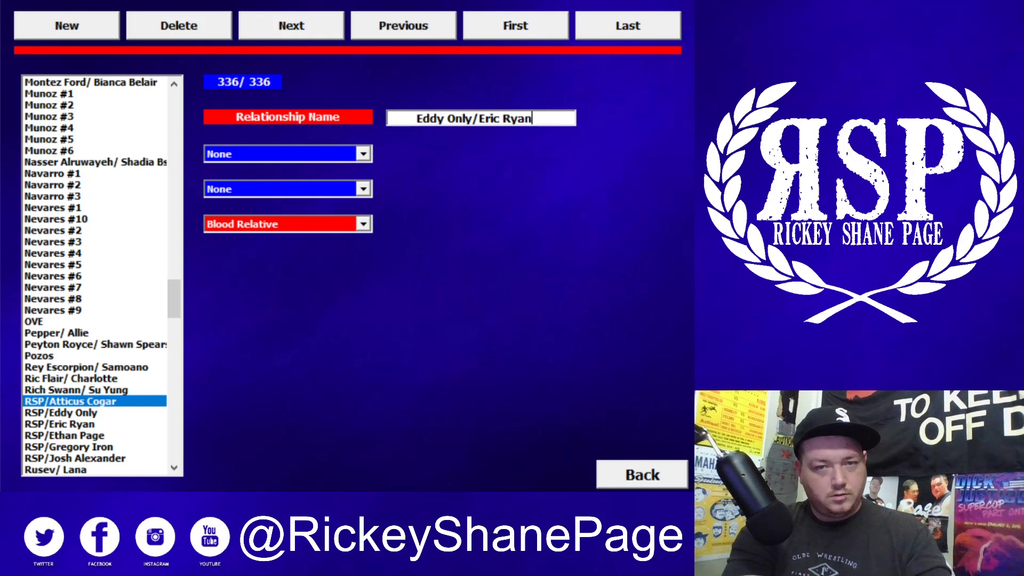
pyautogui.click(285, 152)
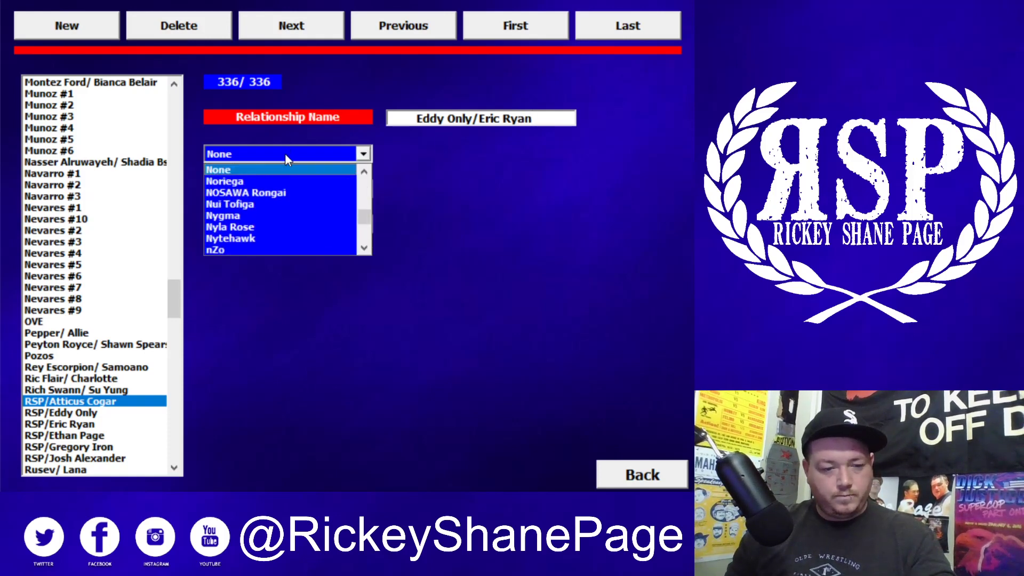
pyautogui.write('ed')
pyautogui.scroll(-2, 287, 224)
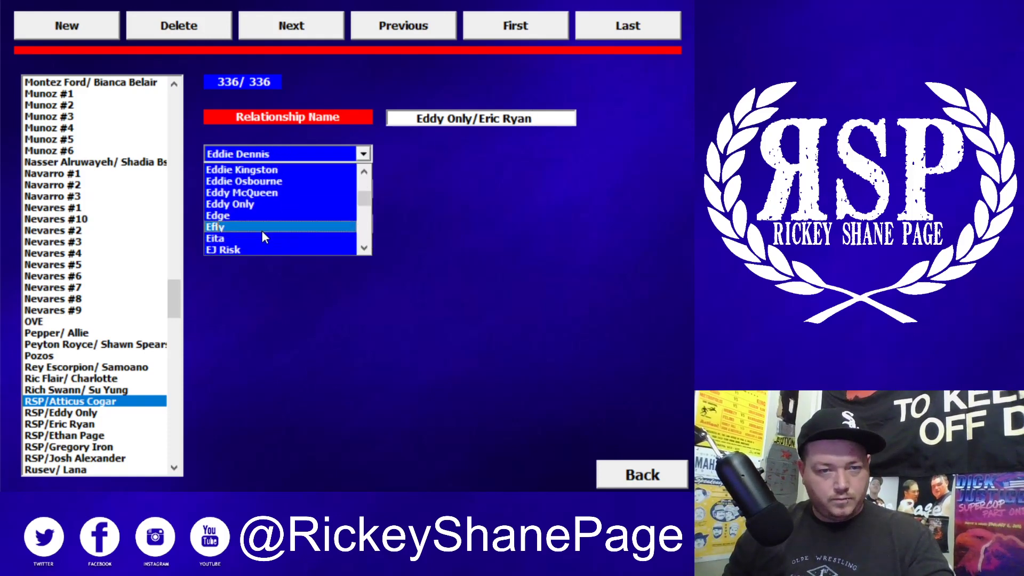
pyautogui.click(246, 205)
pyautogui.click(246, 188)
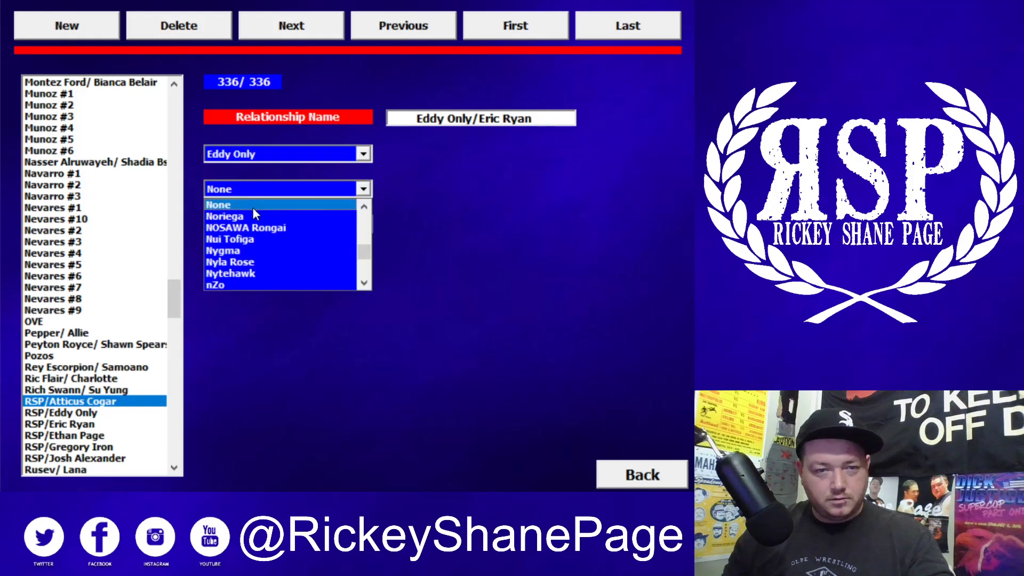
pyautogui.write('er')
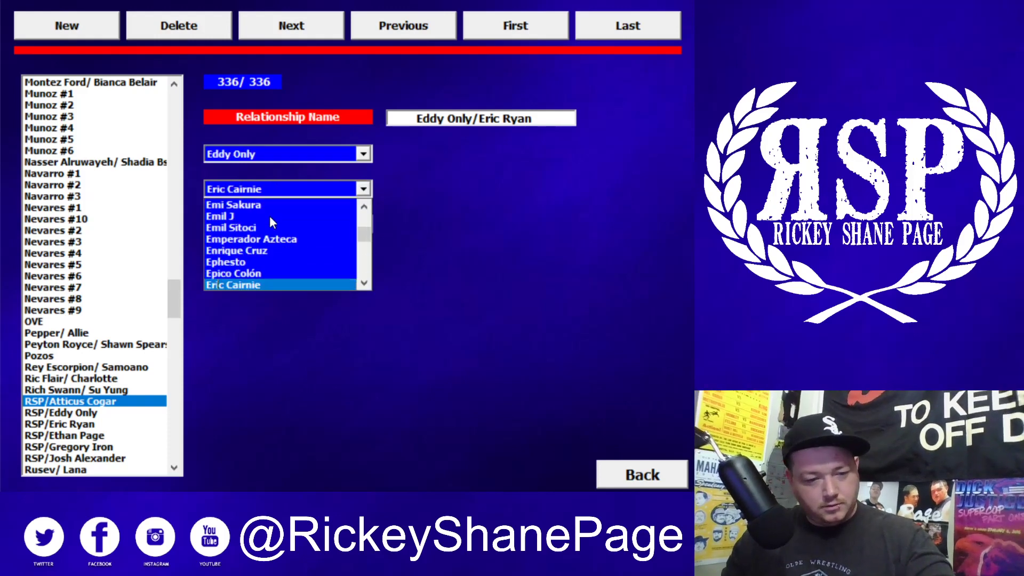
pyautogui.scroll(-2, 261, 267)
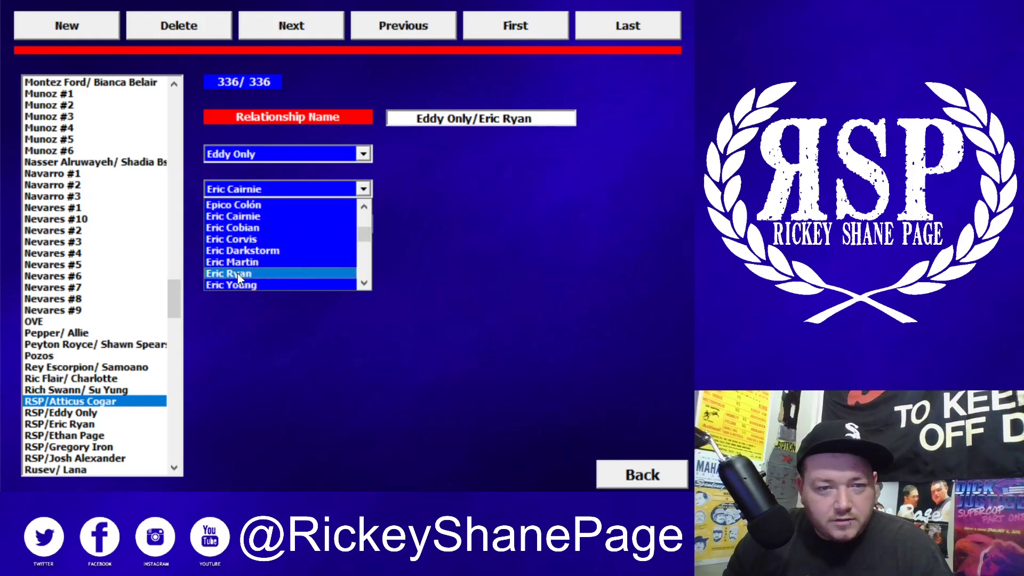
pyautogui.click(238, 273)
pyautogui.click(251, 225)
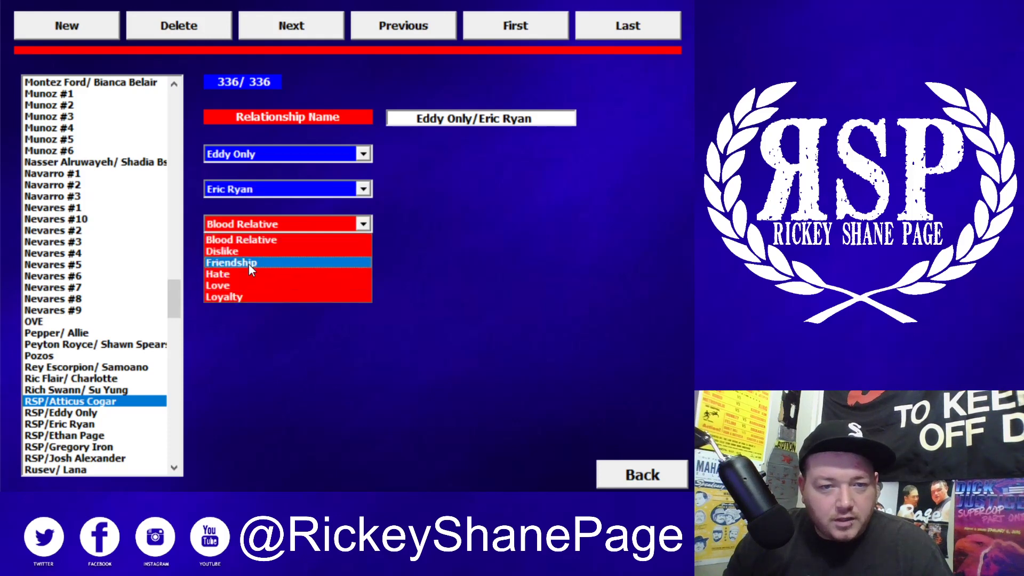
pyautogui.click(248, 264)
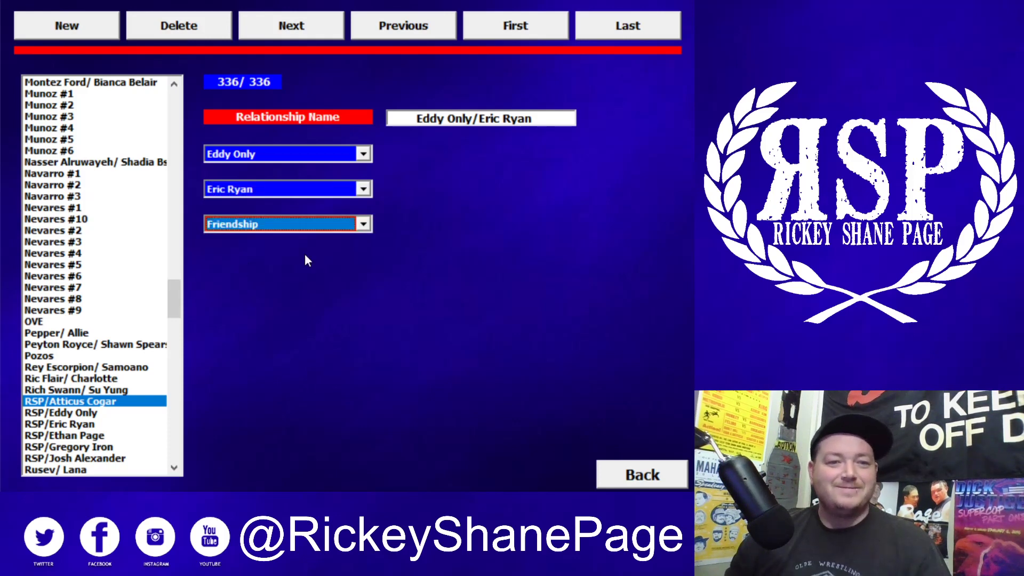
# Create a new relationship record and name it Eddy Only/Iron
pyautogui.click(69, 23)
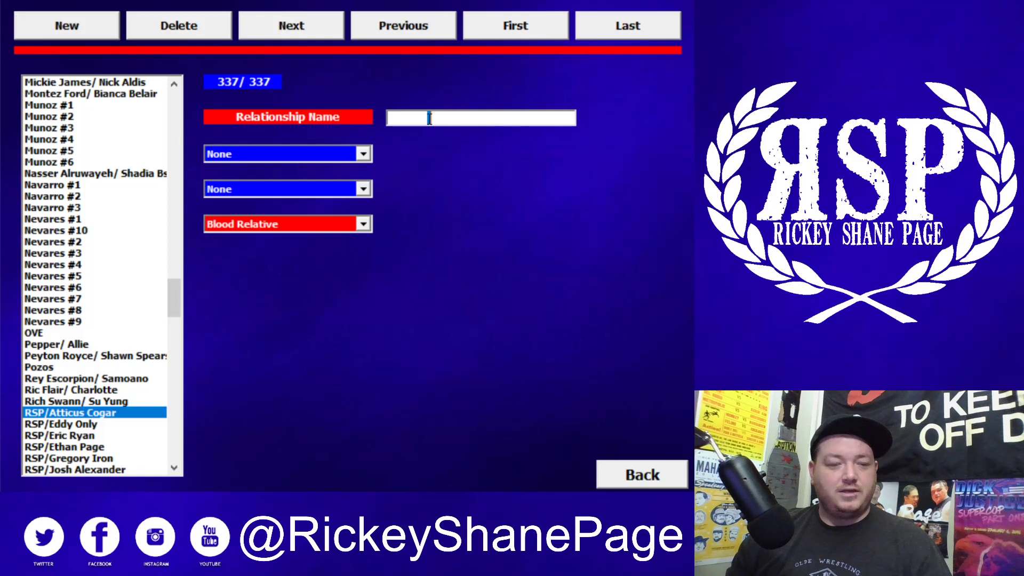
pyautogui.write('Eddy Only')
pyautogui.write('/Greg')
pyautogui.press('BackSpace')
pyautogui.press('BackSpace')
pyautogui.press('BackSpace')
pyautogui.write('Iron')
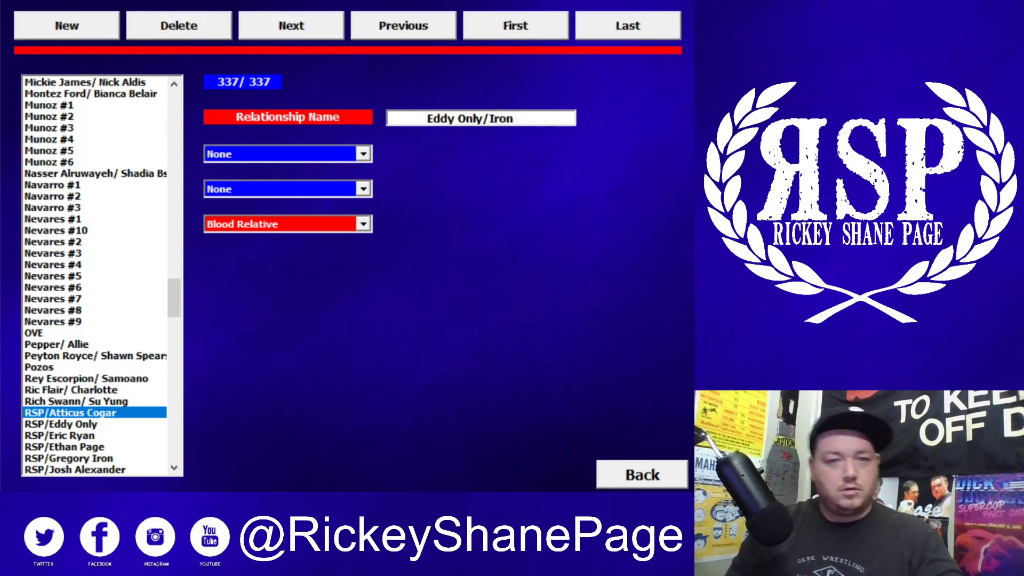
pyautogui.click(291, 159)
pyautogui.write('ed')
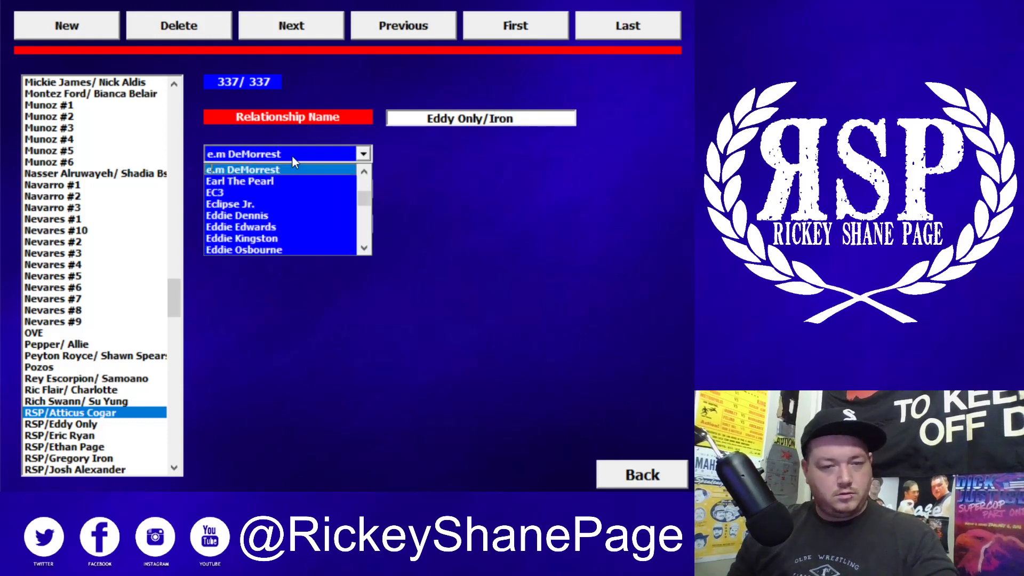
pyautogui.scroll(-2, 276, 215)
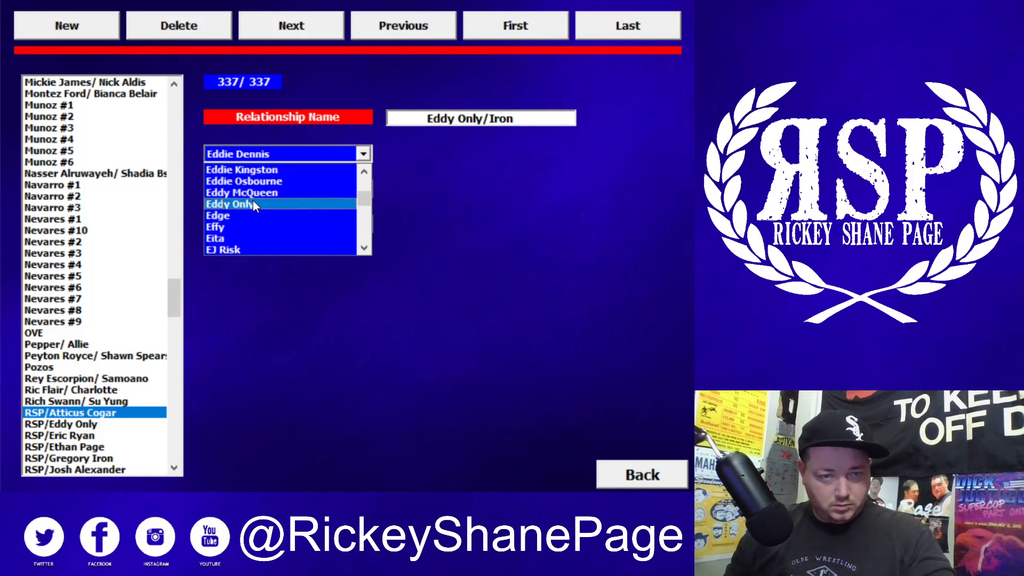
pyautogui.click(252, 200)
pyautogui.click(250, 196)
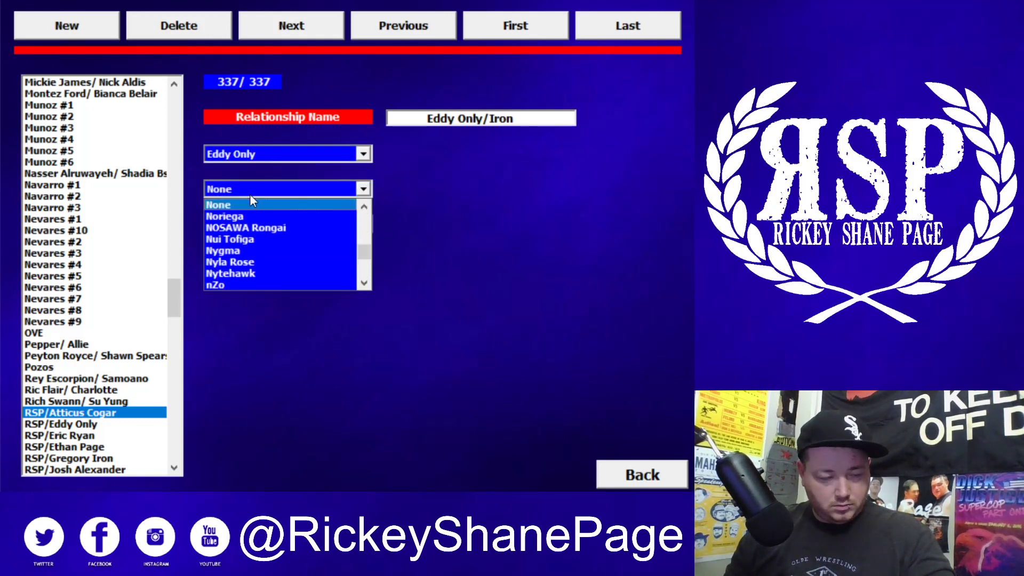
pyautogui.write('gre')
pyautogui.scroll(-2, 256, 250)
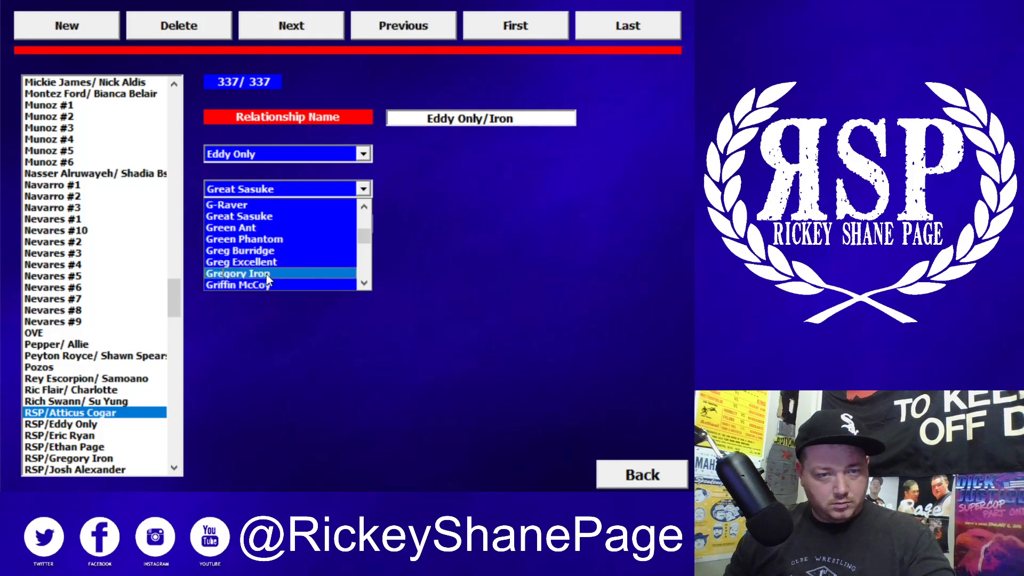
pyautogui.click(265, 274)
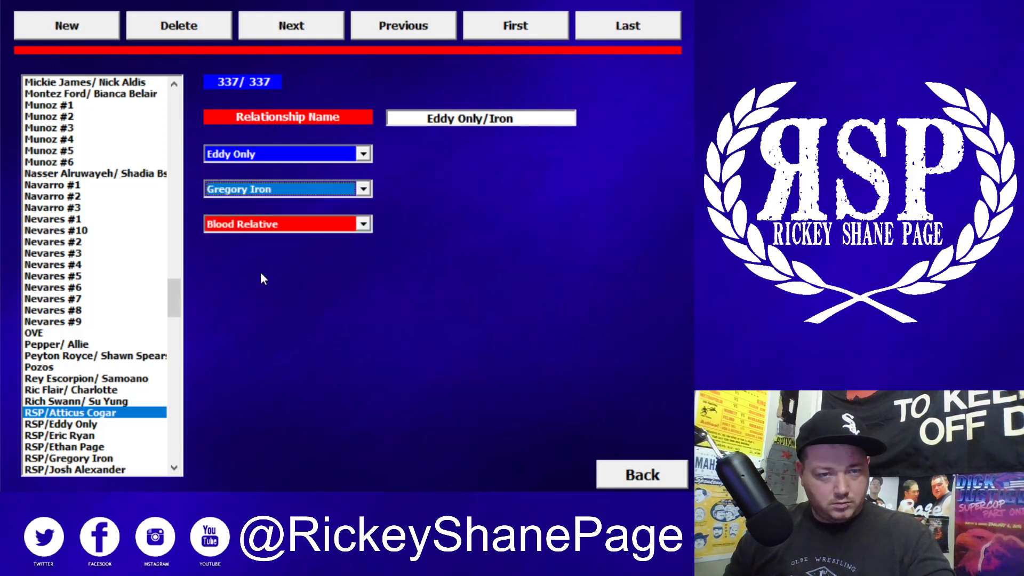
pyautogui.click(247, 225)
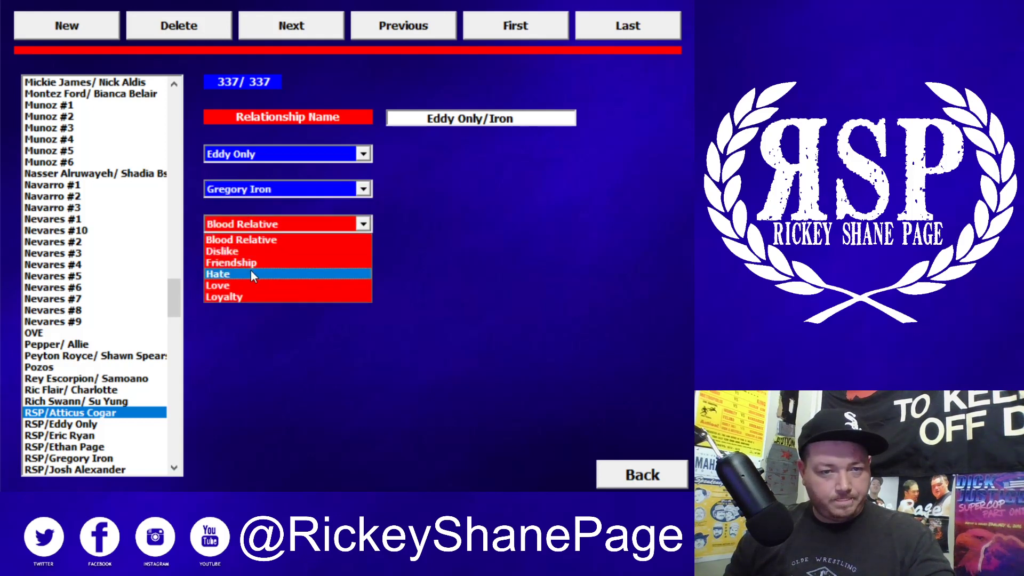
pyautogui.click(244, 262)
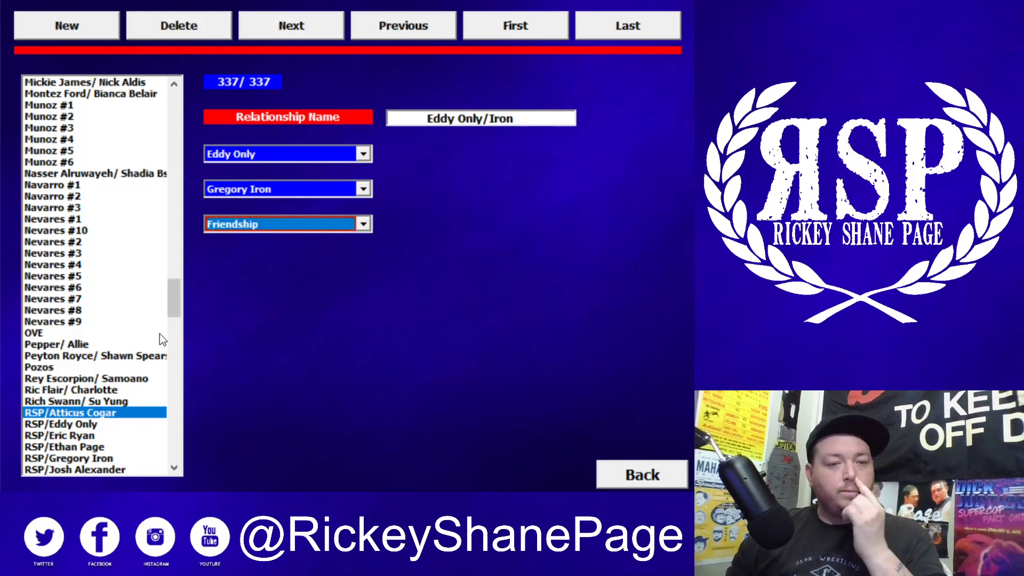
# Look through the relationship list from the names starting with E onward to check the existing entries
pyautogui.click(97, 358)
pyautogui.press('e')
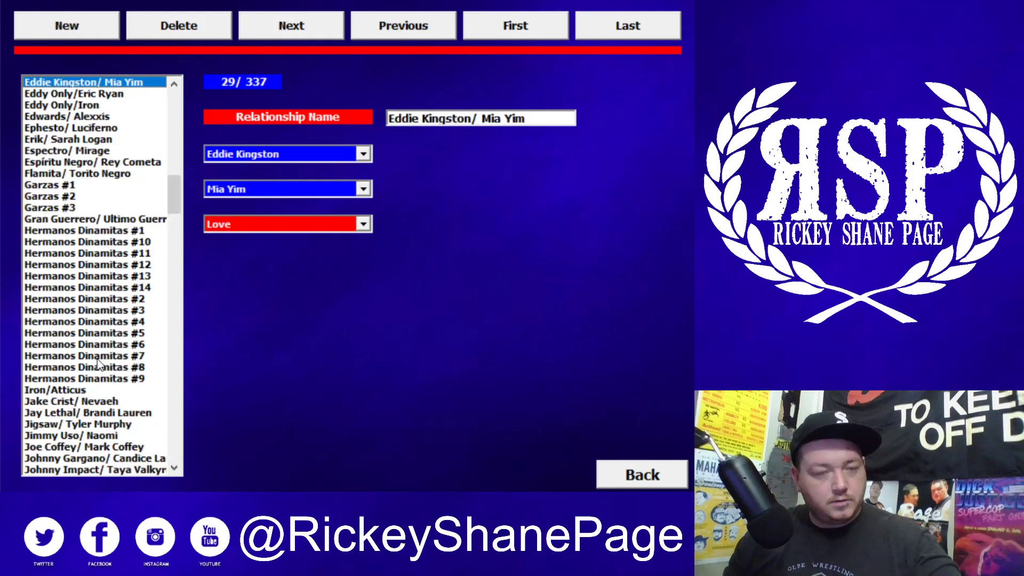
pyautogui.scroll(-5, 104, 348)
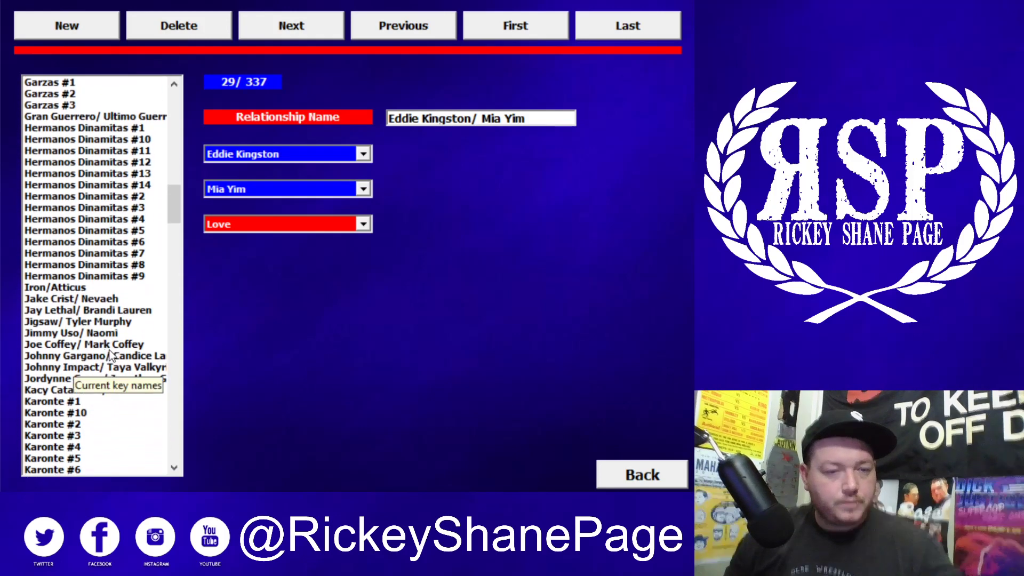
pyautogui.scroll(1, 107, 350)
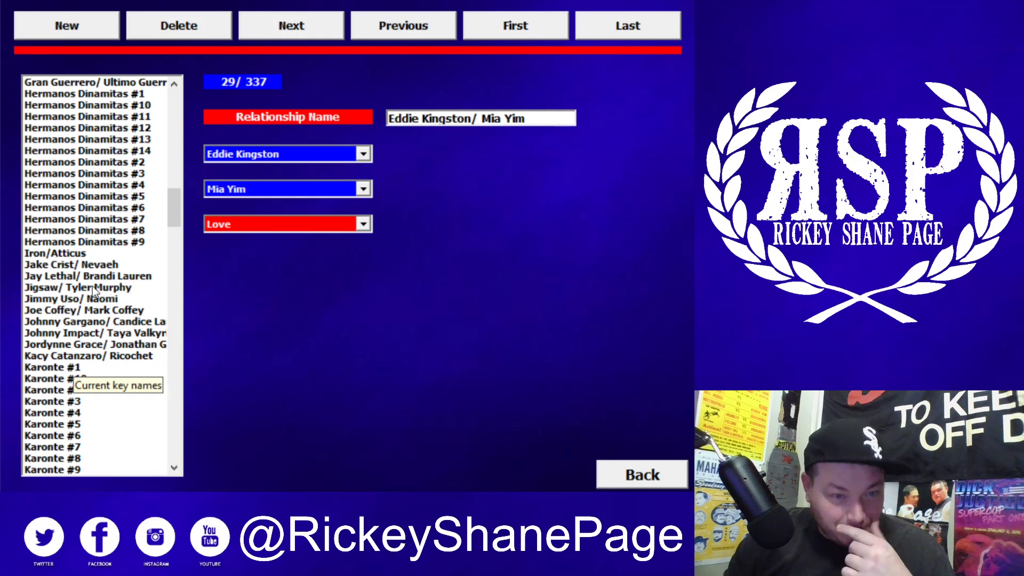
pyautogui.scroll(4, 95, 274)
pyautogui.scroll(3, 95, 279)
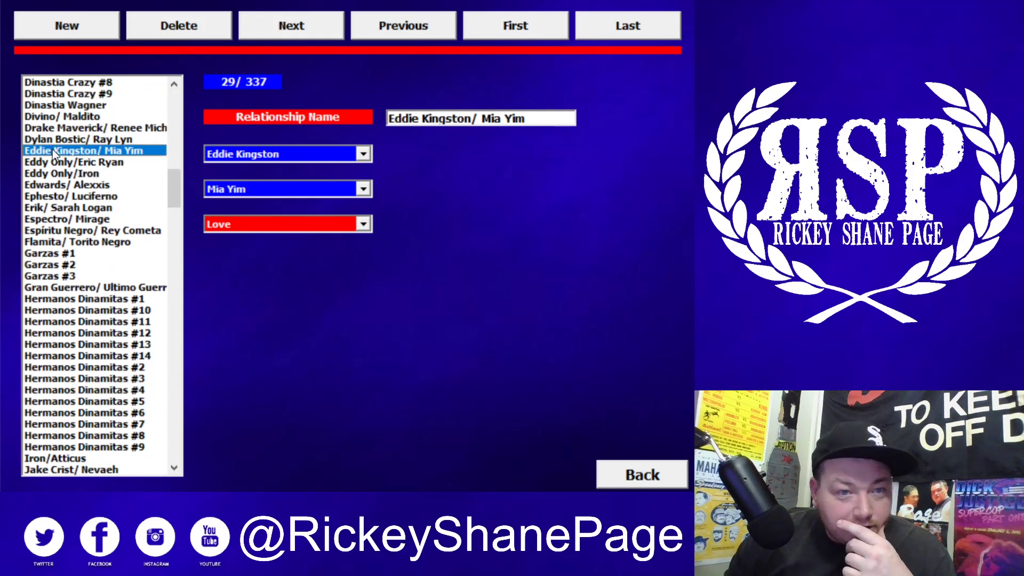
pyautogui.click(61, 161)
pyautogui.click(62, 173)
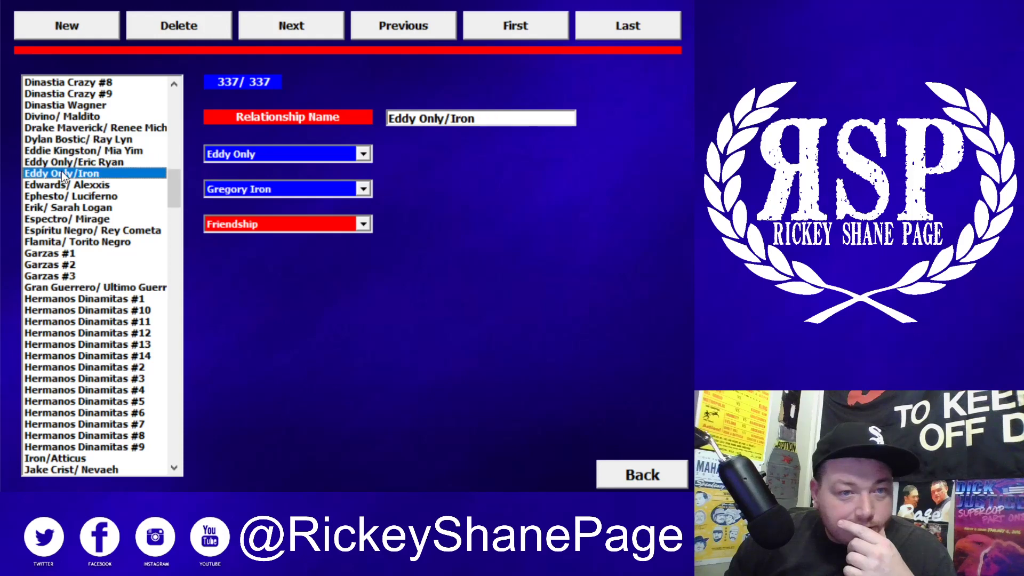
# Look through the relationship list between the Brazos and Kacy Catanzaro entries for existing pairings of the associates
pyautogui.scroll(3, 71, 163)
pyautogui.scroll(8, 71, 160)
pyautogui.scroll(5, 70, 158)
pyautogui.scroll(-3, 83, 235)
pyautogui.scroll(-2, 78, 249)
pyautogui.click(48, 276)
pyautogui.scroll(-1, 48, 283)
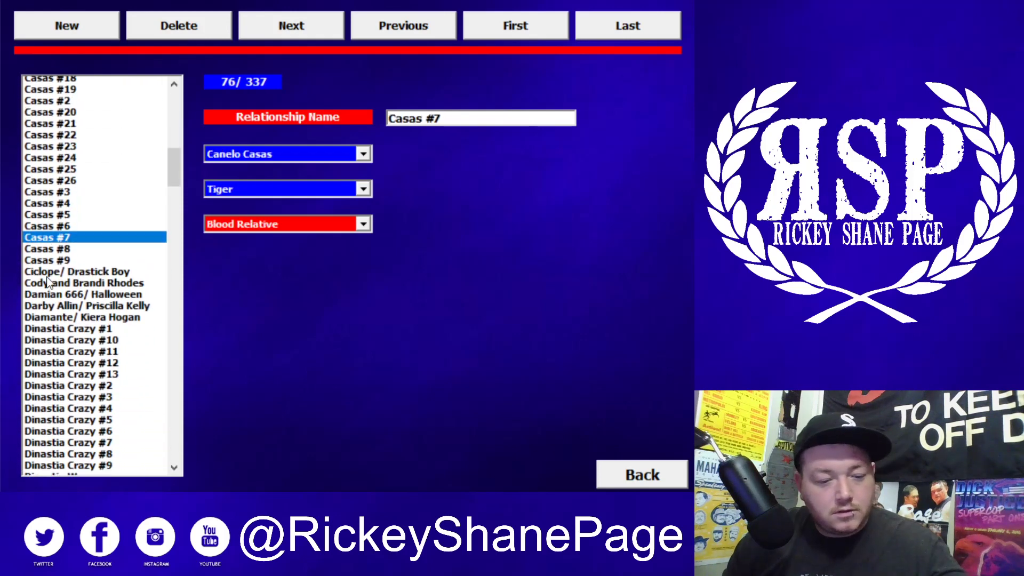
pyautogui.scroll(-6, 48, 283)
pyautogui.click(58, 466)
pyautogui.scroll(-3, 57, 405)
pyautogui.scroll(-6, 61, 395)
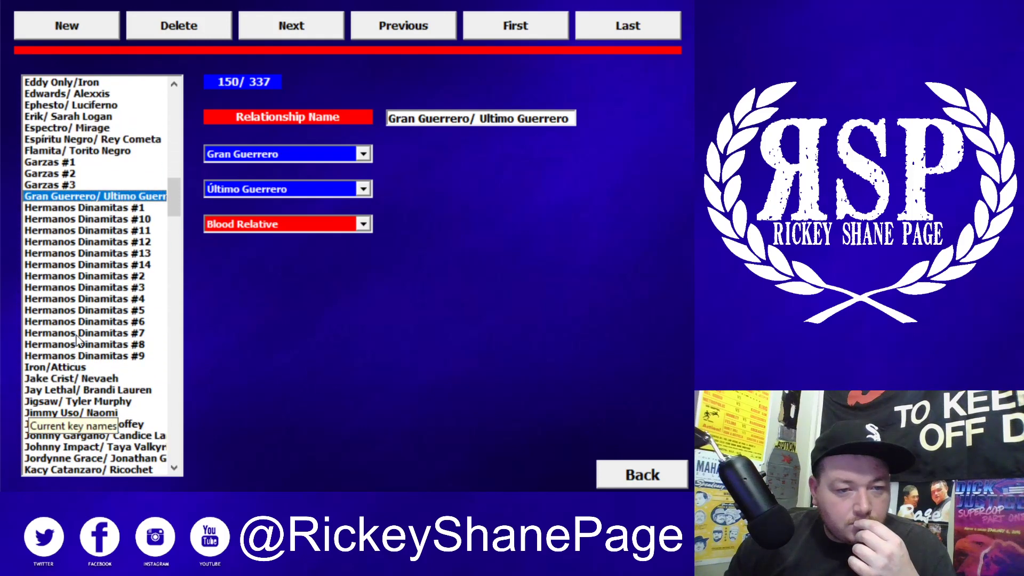
pyautogui.scroll(8, 70, 334)
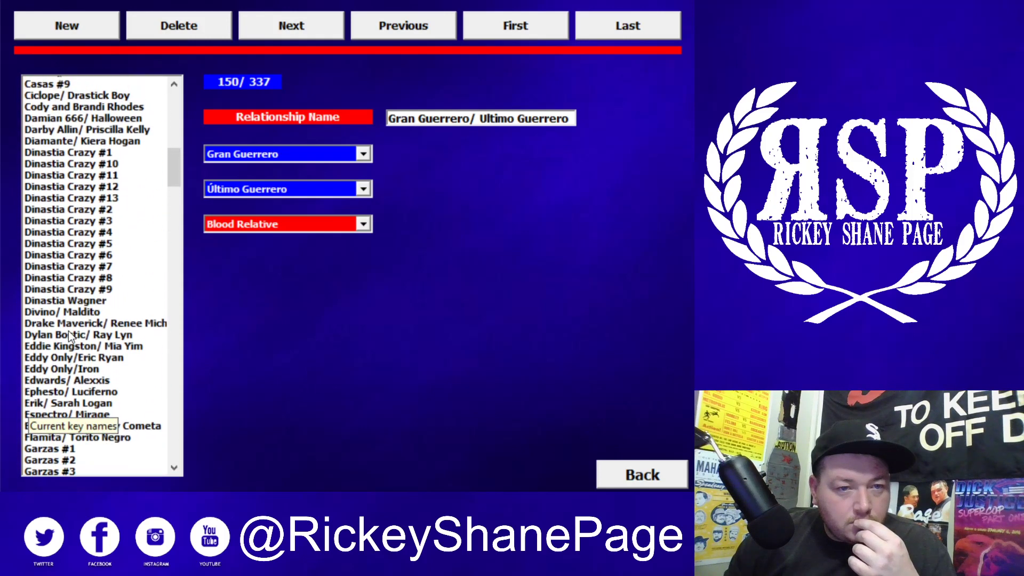
pyautogui.scroll(10, 68, 331)
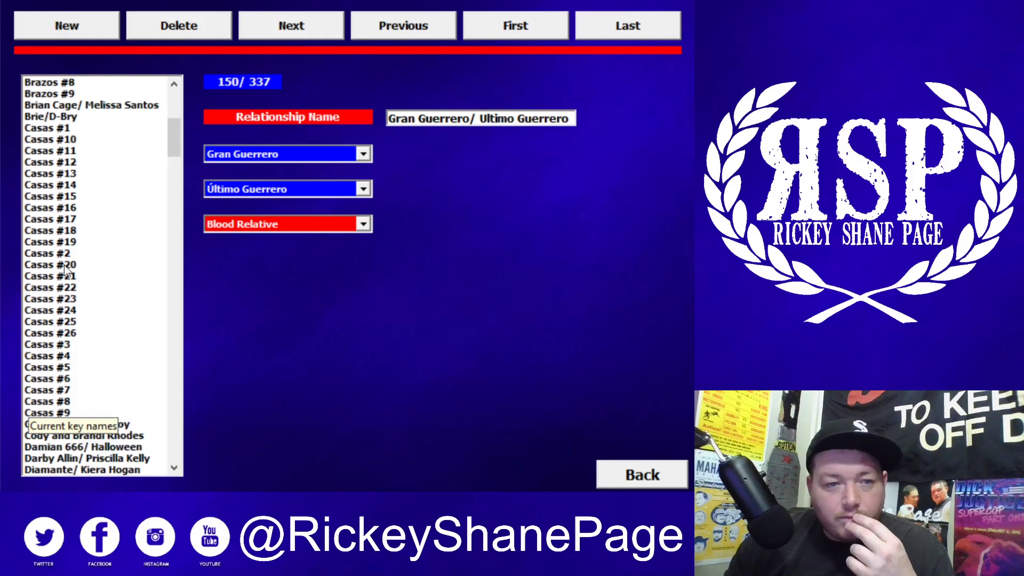
pyautogui.click(65, 266)
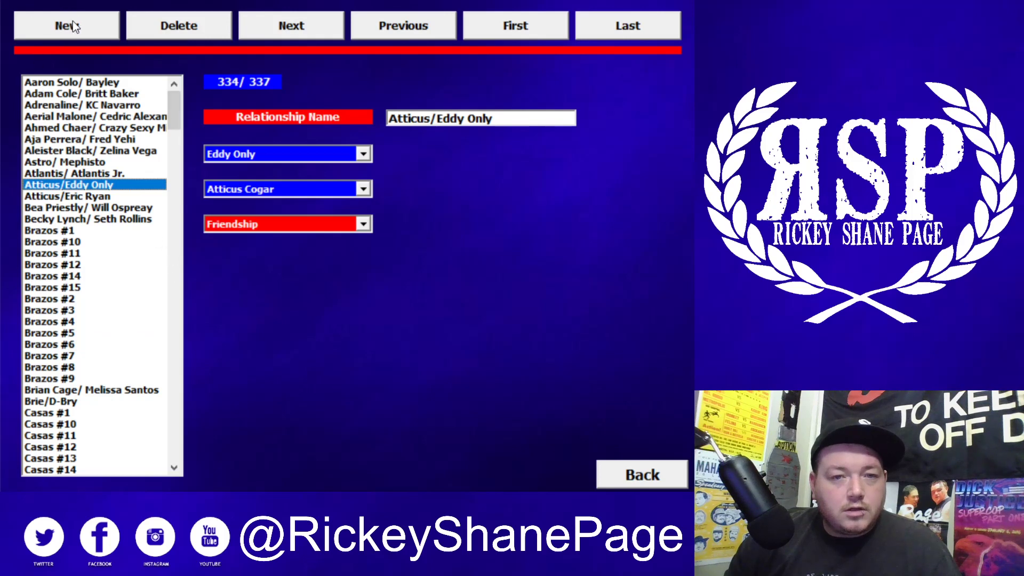
pyautogui.click(88, 201)
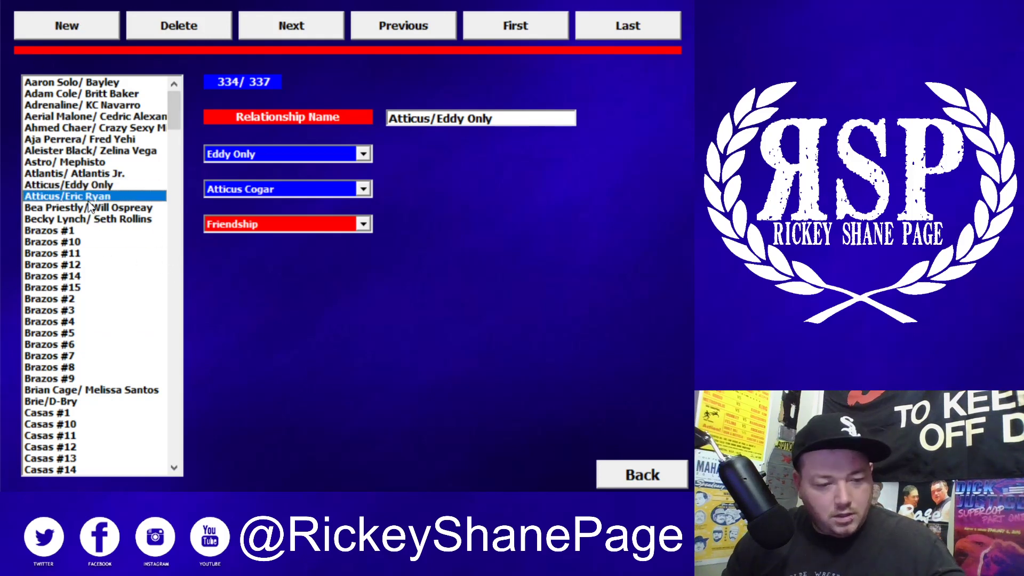
pyautogui.write('er')
pyautogui.scroll(-2, 77, 349)
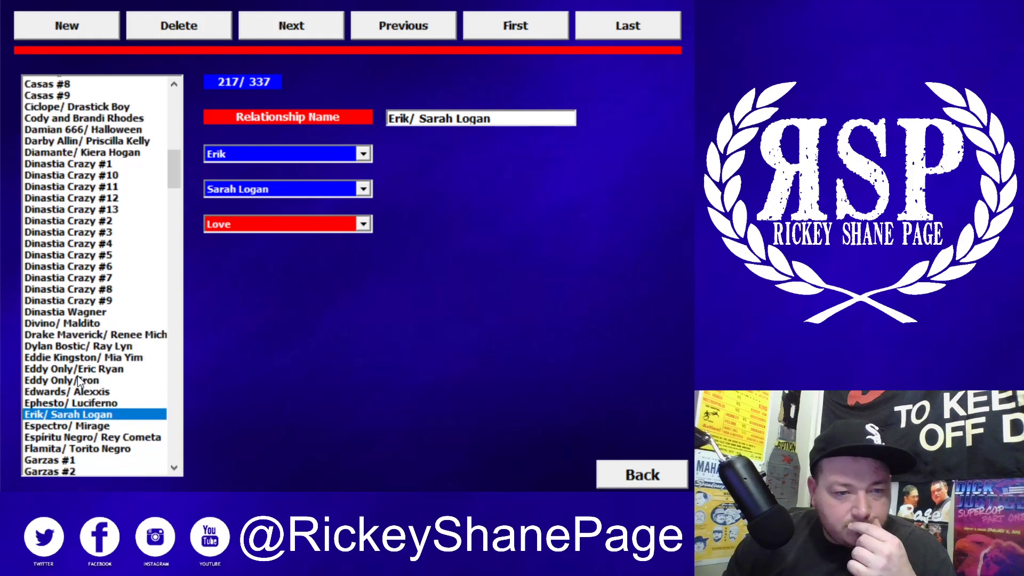
pyautogui.click(78, 377)
pyautogui.write('gr')
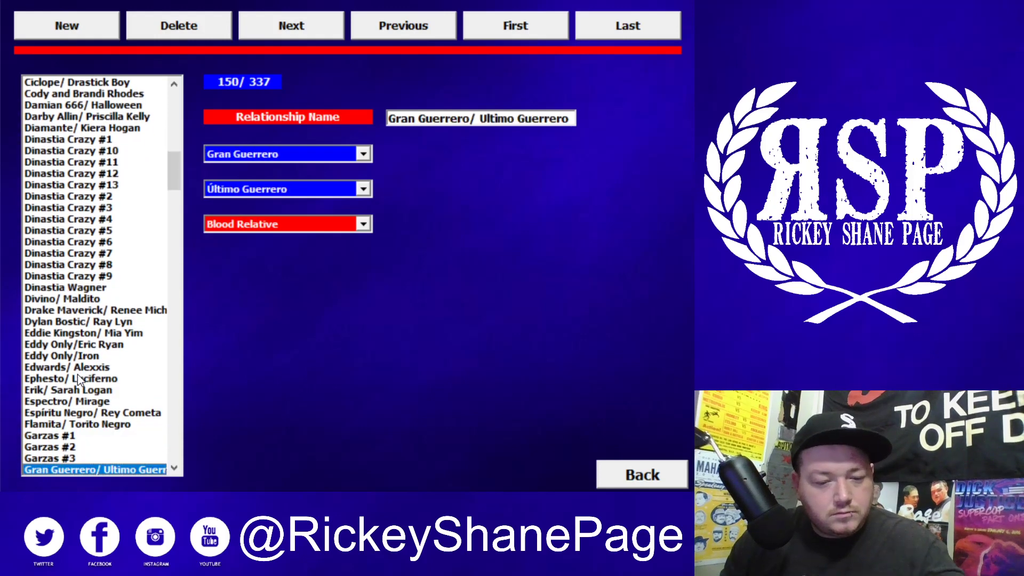
pyautogui.scroll(-1, 88, 418)
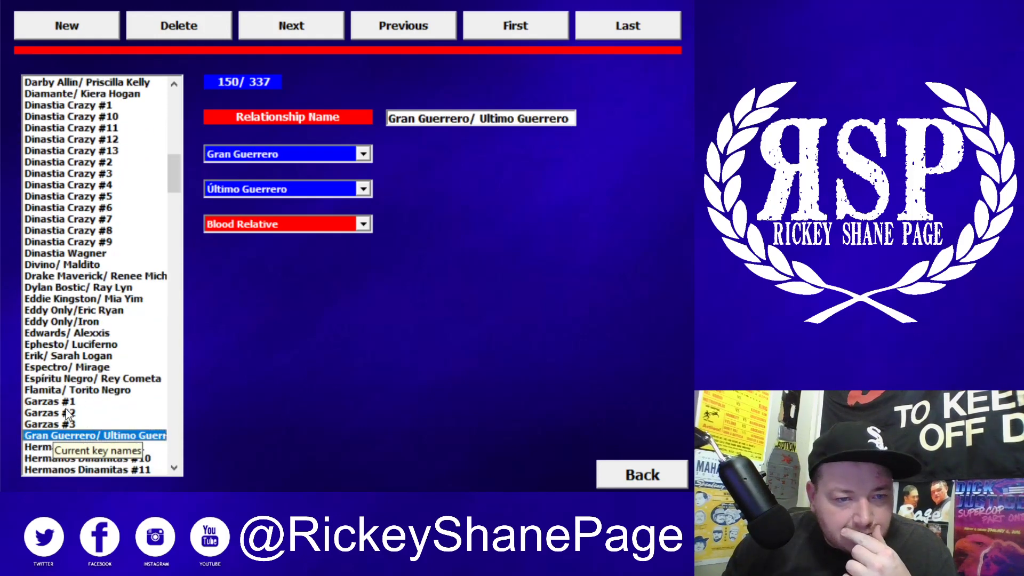
pyautogui.click(82, 27)
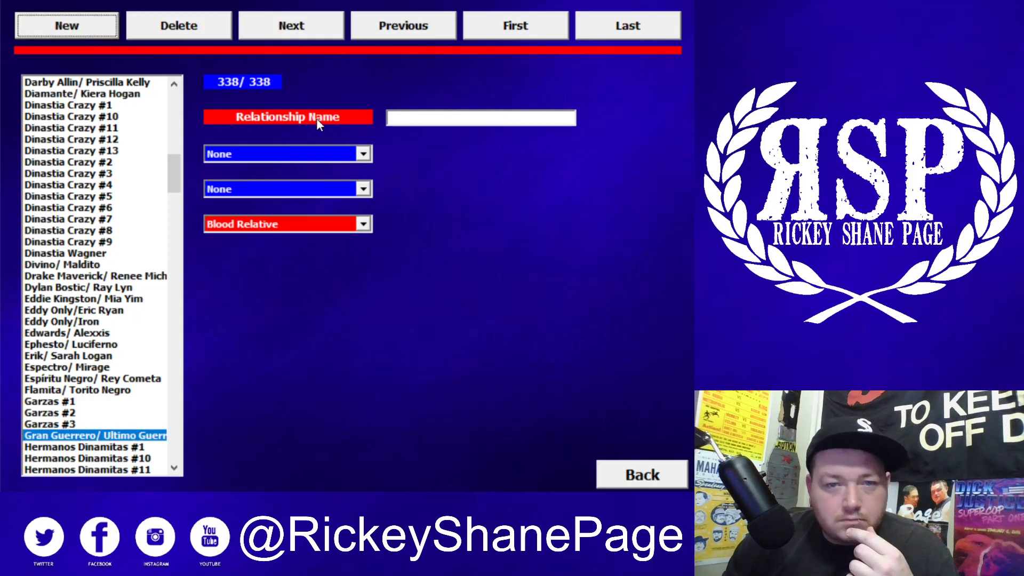
pyautogui.click(416, 115)
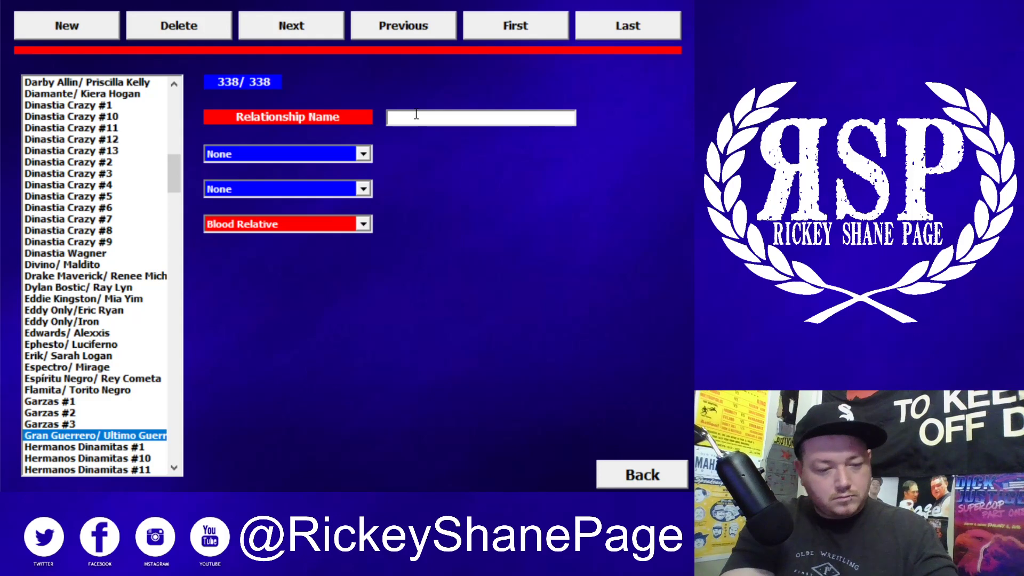
pyautogui.write('G')
pyautogui.write('ron')
pyautogui.write('/E')
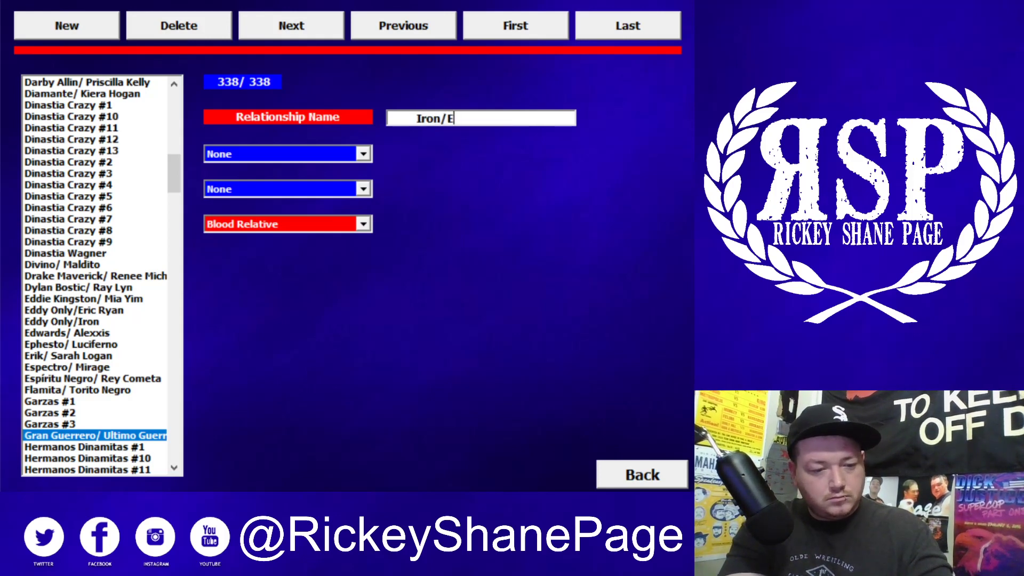
pyautogui.write('ric Ryan')
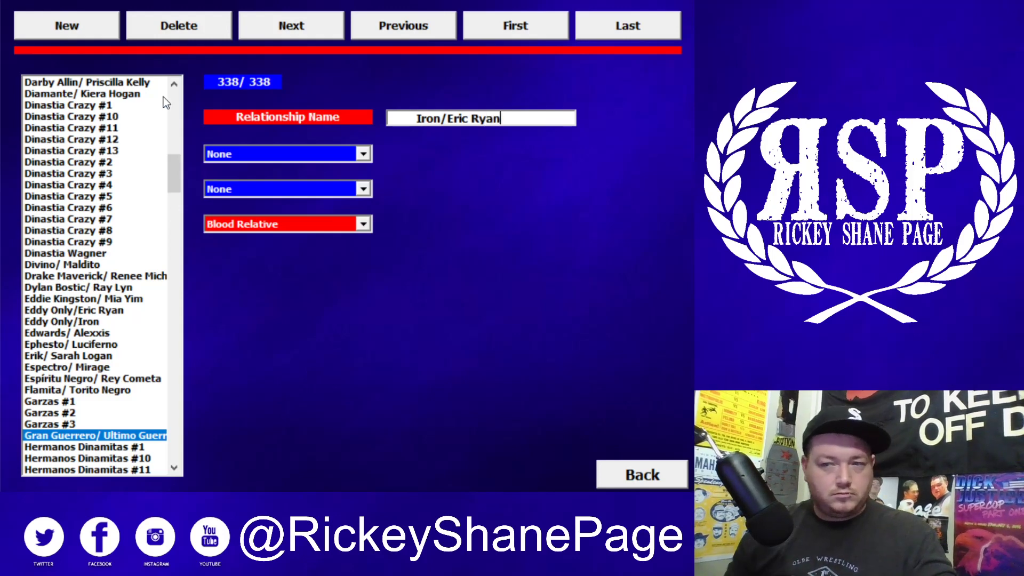
# Set the Iron/Eric Ryan relationship's people to Eric Ryan and Gregory Iron, with Friendship as the relationship type
pyautogui.click(253, 153)
pyautogui.write('Eric Cairni')
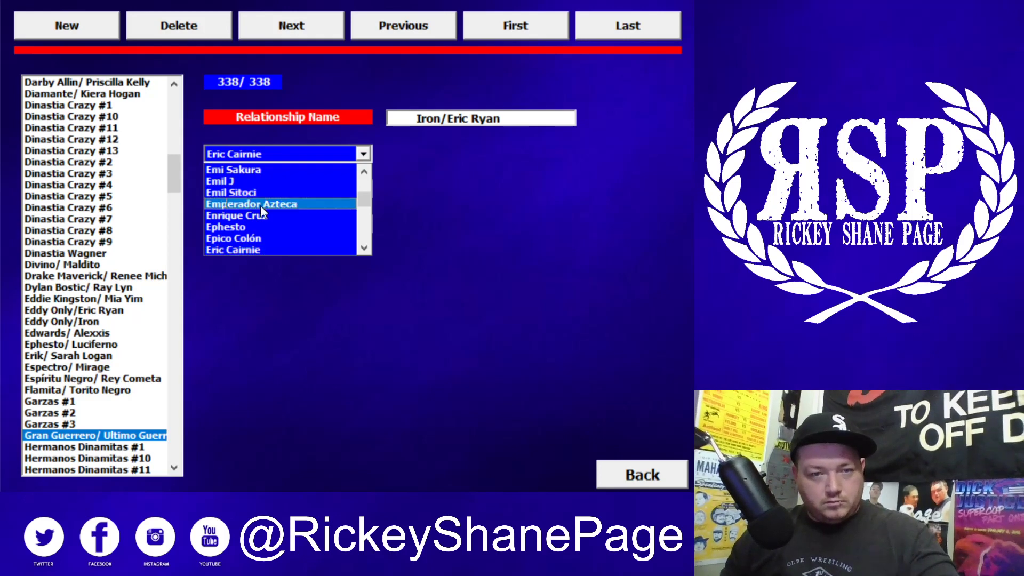
pyautogui.scroll(-1, 272, 224)
pyautogui.scroll(-1, 283, 238)
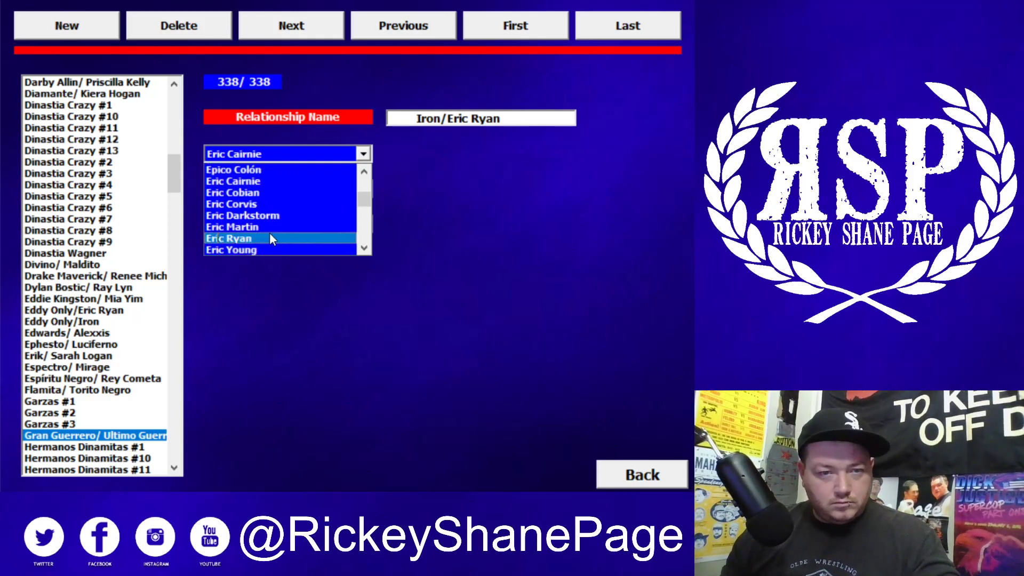
pyautogui.click(266, 236)
pyautogui.click(241, 189)
pyautogui.write('Greg Burridge')
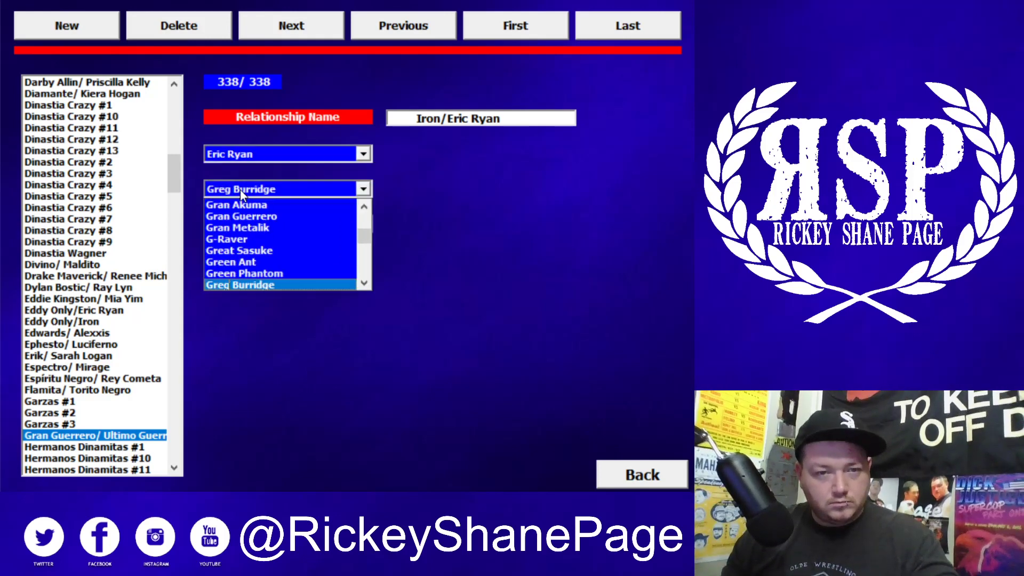
pyautogui.scroll(-2, 246, 241)
pyautogui.scroll(-3, 245, 273)
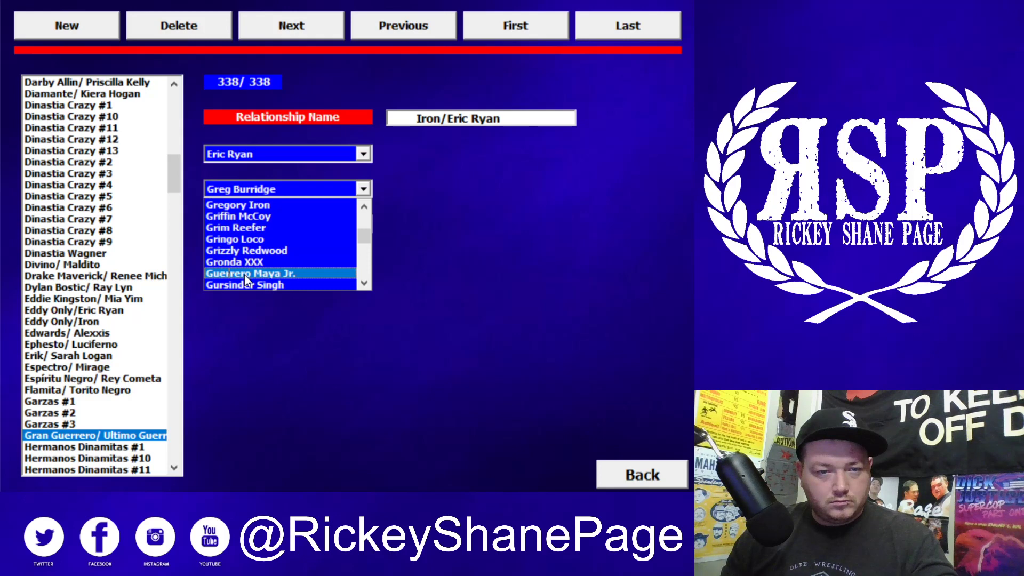
pyautogui.scroll(3, 248, 224)
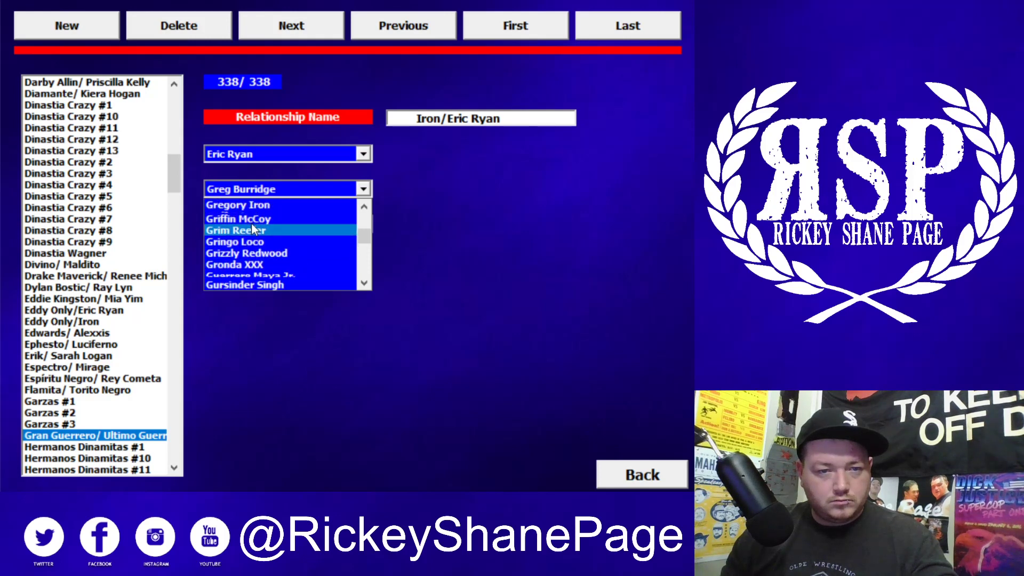
pyautogui.click(247, 235)
pyautogui.click(245, 228)
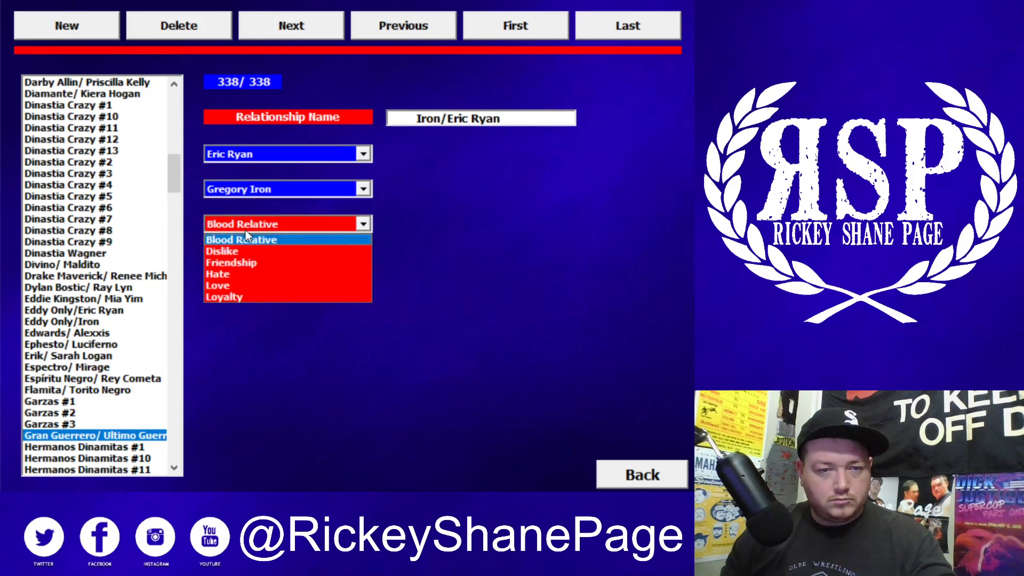
pyautogui.click(231, 260)
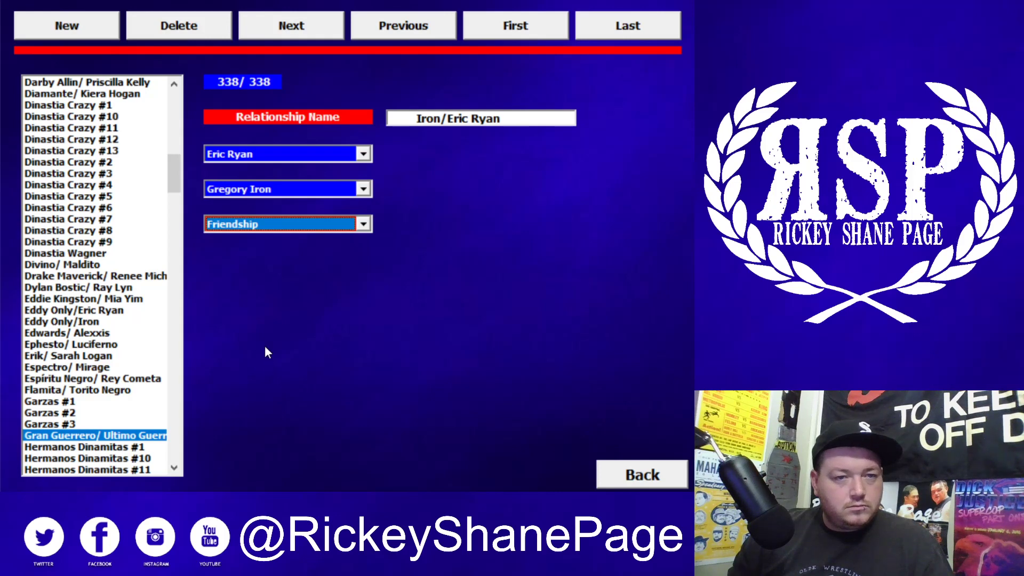
# Find the RSP entries in the relationship list and check which wrestlers they cover
pyautogui.click(50, 153)
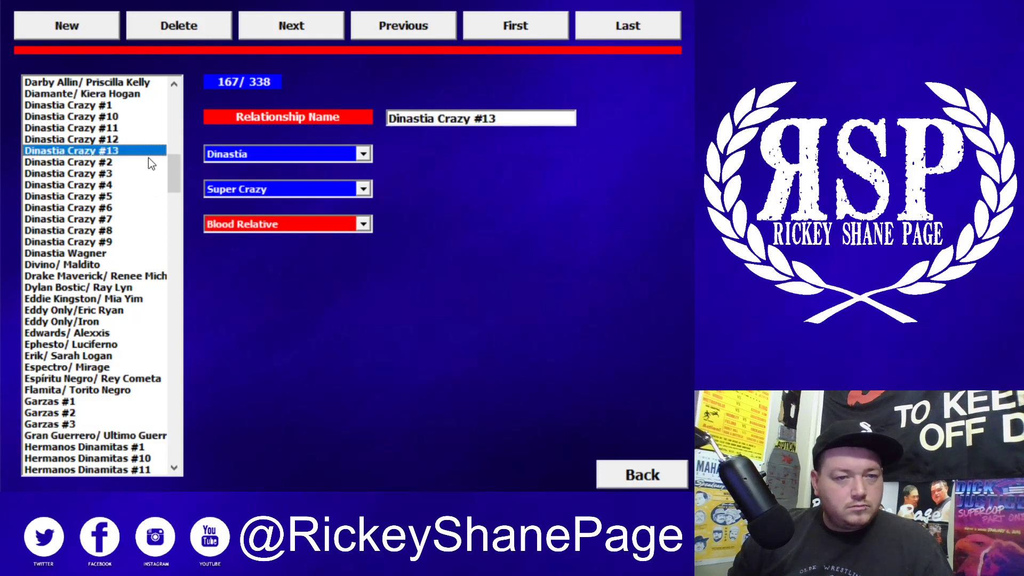
pyautogui.click(85, 310)
pyautogui.write('rsp')
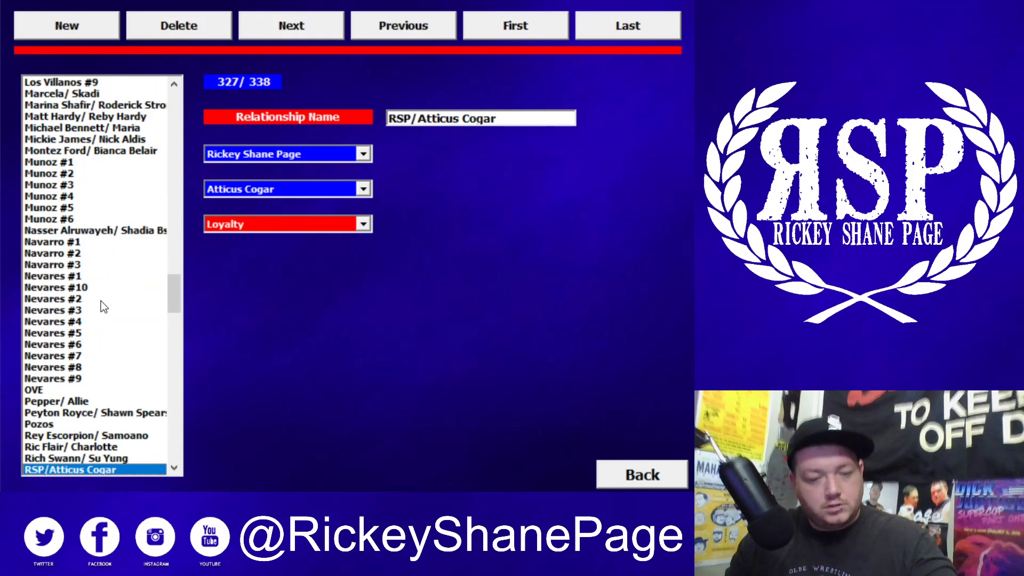
pyautogui.scroll(-3, 81, 398)
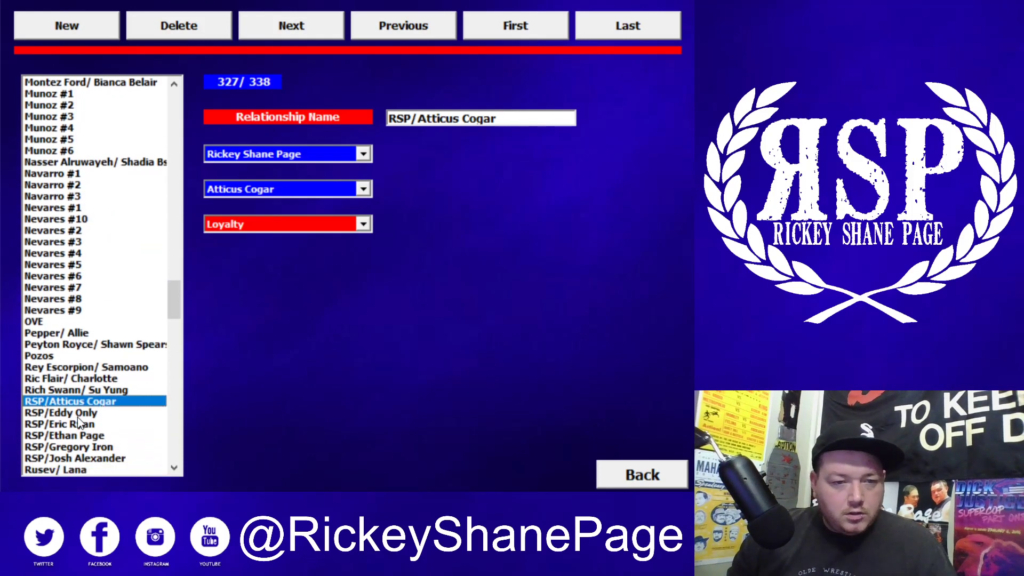
pyautogui.scroll(-1, 122, 414)
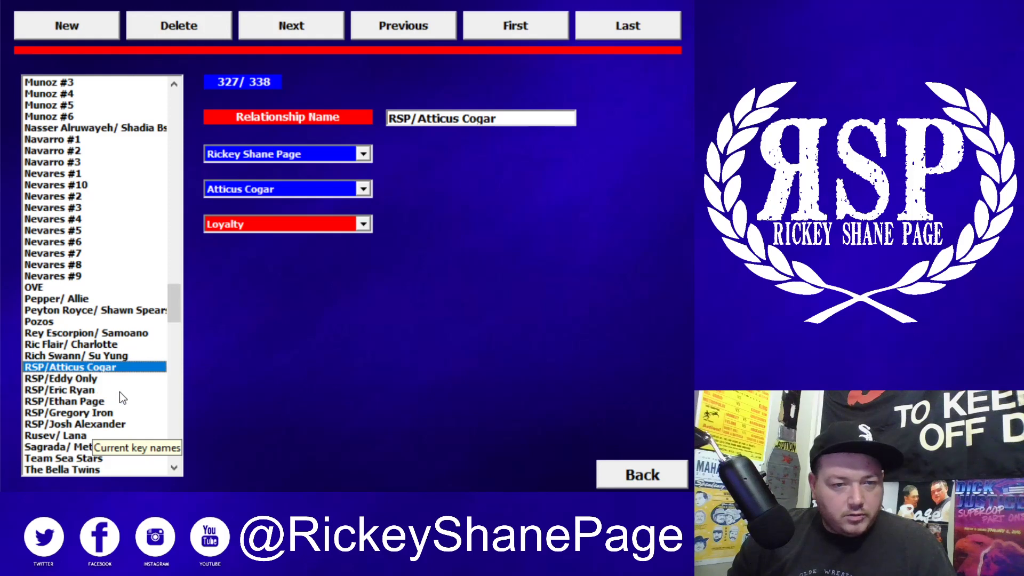
pyautogui.scroll(-5, 124, 410)
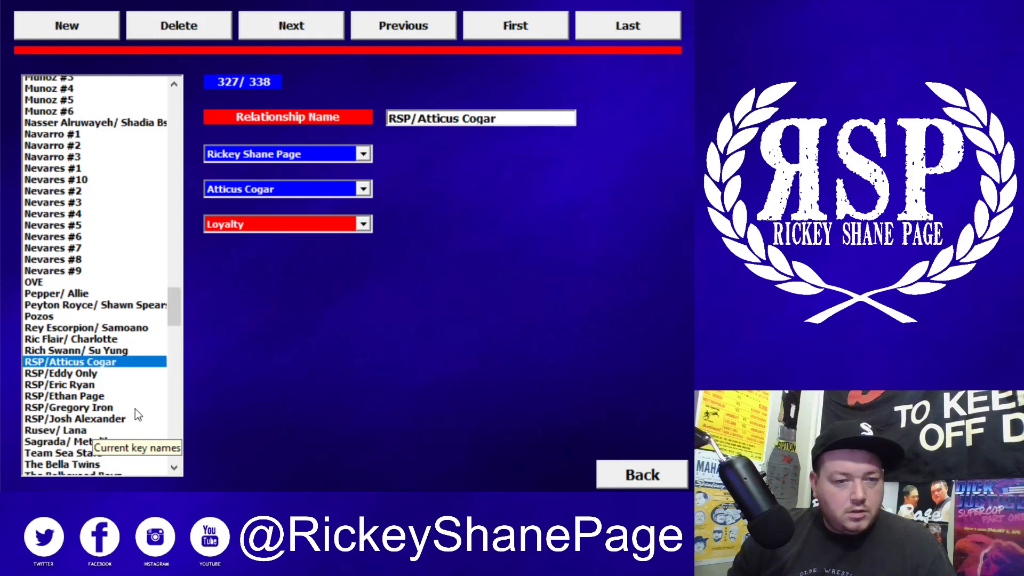
pyautogui.scroll(-2, 85, 416)
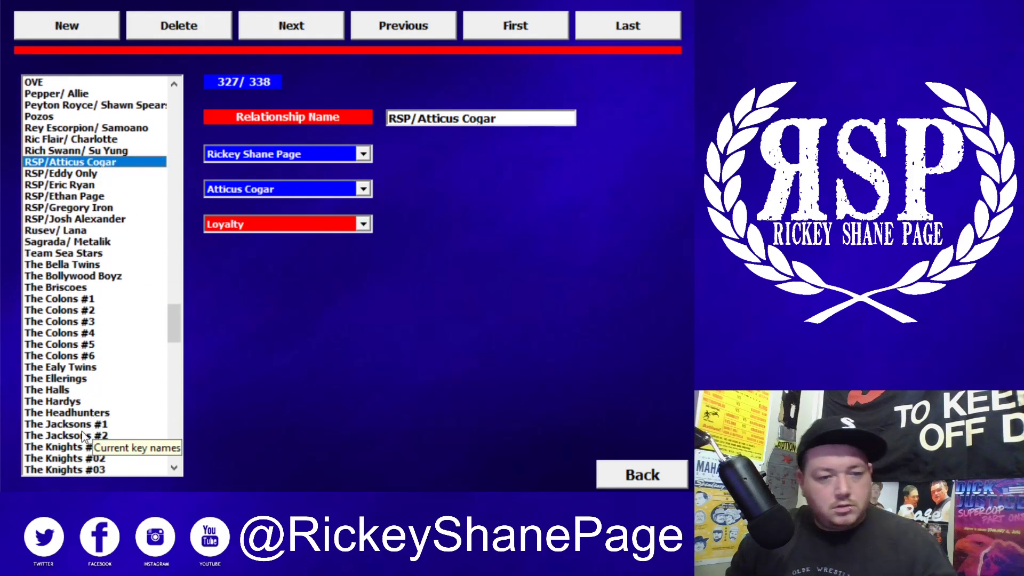
# Review the Iron/Atticus and Iron/Eric Ryan relationship records
pyautogui.click(82, 431)
pyautogui.press('i')
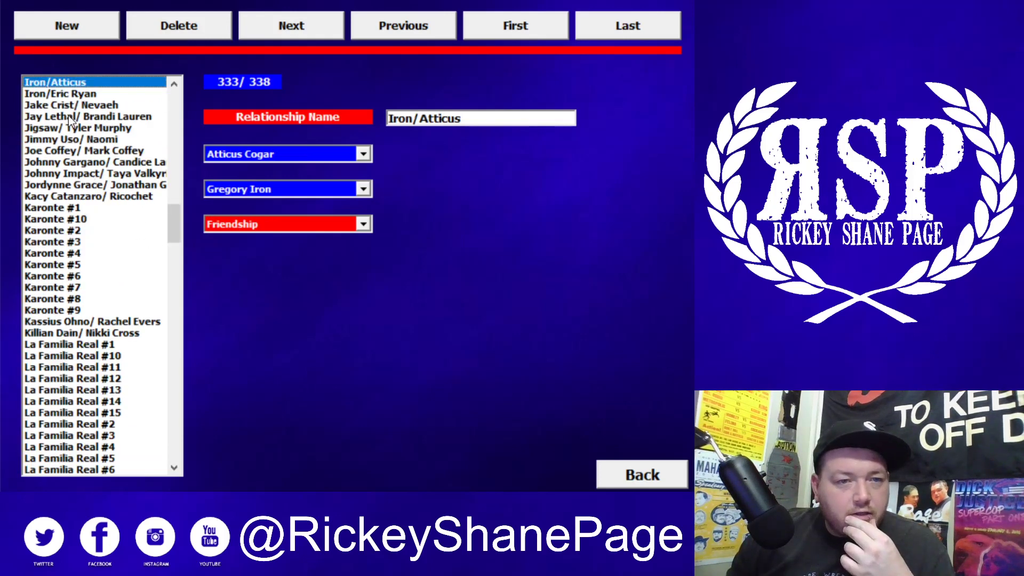
pyautogui.click(69, 94)
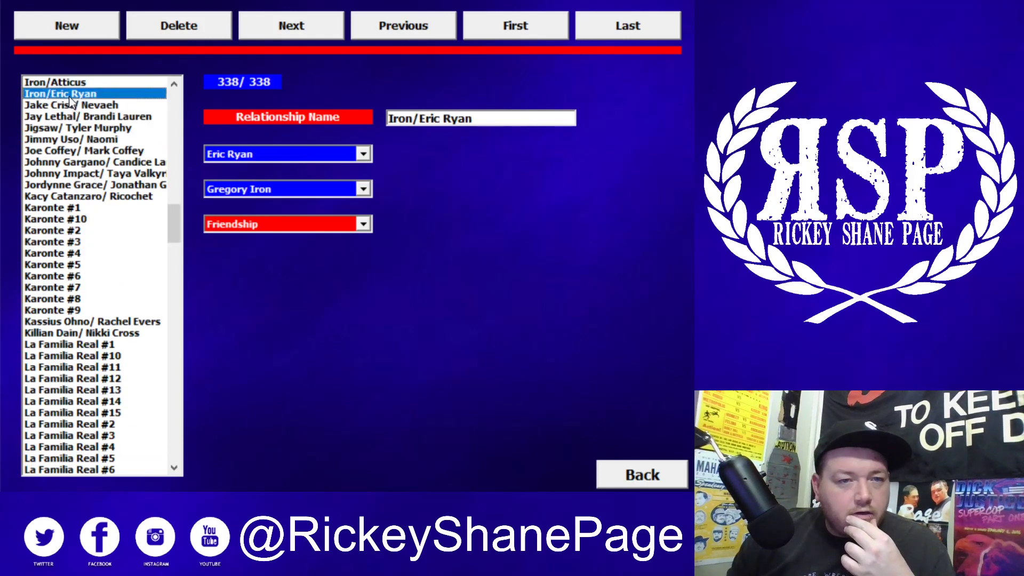
# Check the relationship entries starting with E, and look through the list from its beginning to the Dinastia Crazy entries
pyautogui.click(64, 253)
pyautogui.write('er')
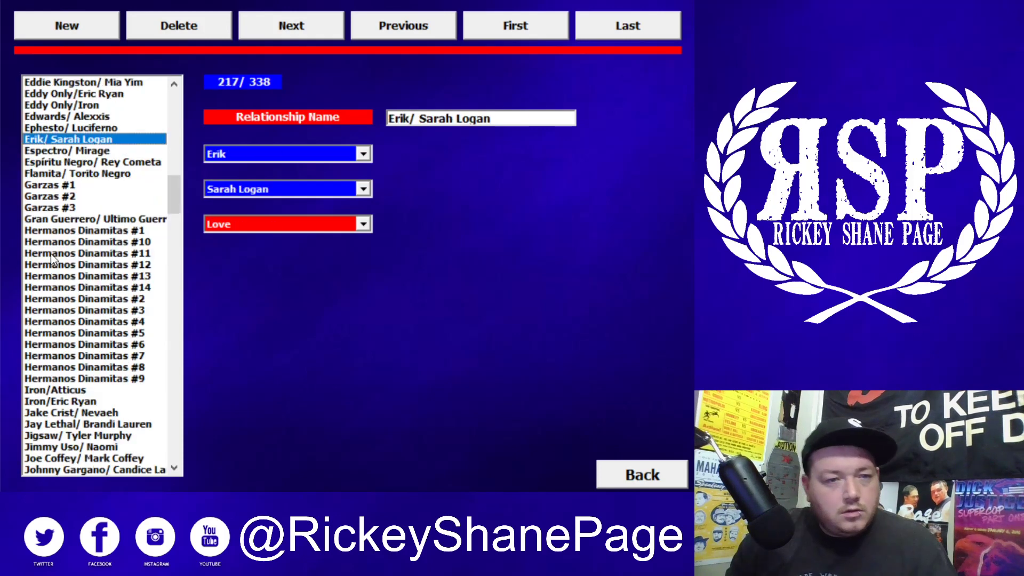
pyautogui.click(53, 207)
pyautogui.press('e')
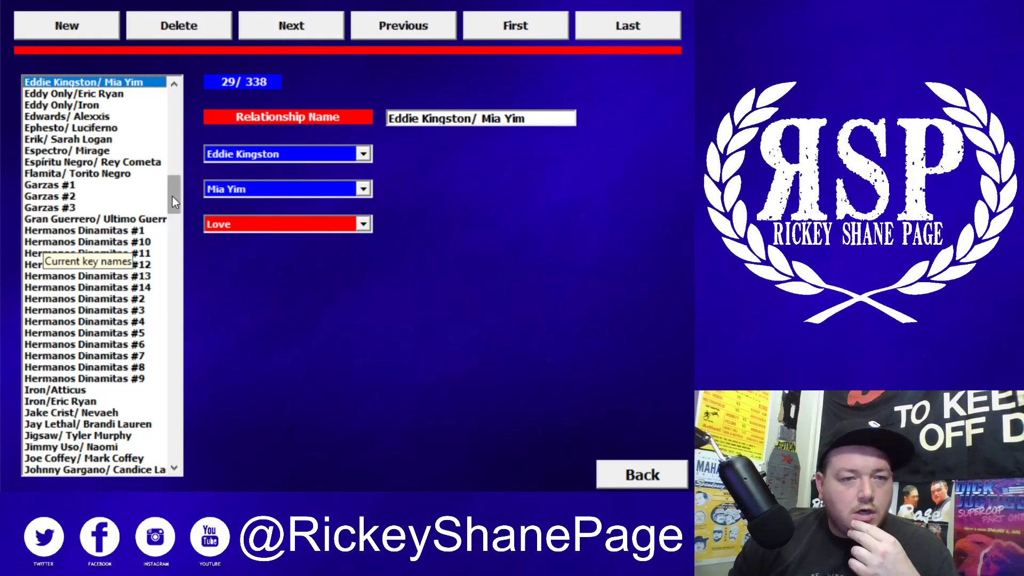
pyautogui.moveTo(172, 195); pyautogui.dragTo(184, 128)
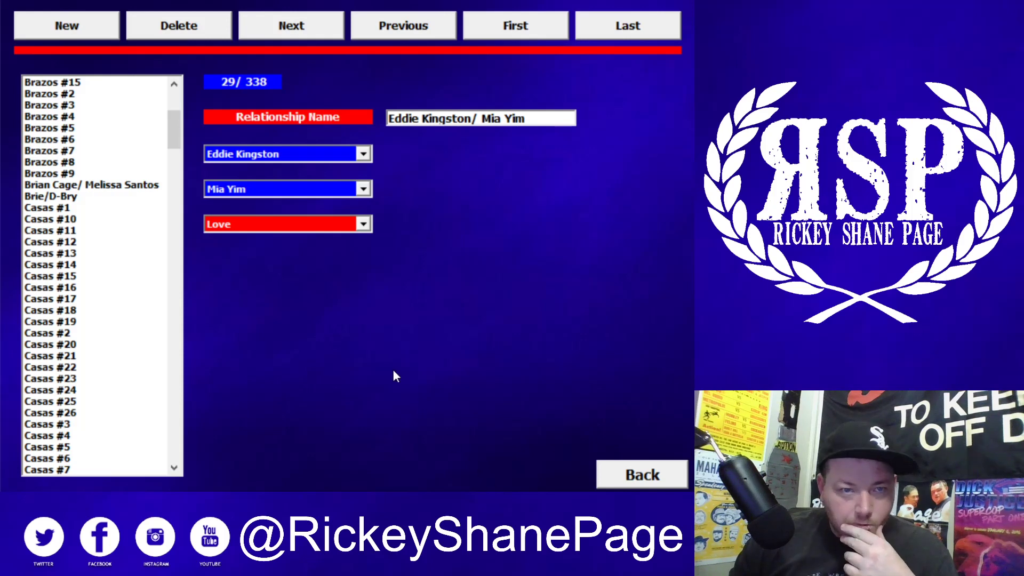
pyautogui.moveTo(177, 133); pyautogui.dragTo(168, 90)
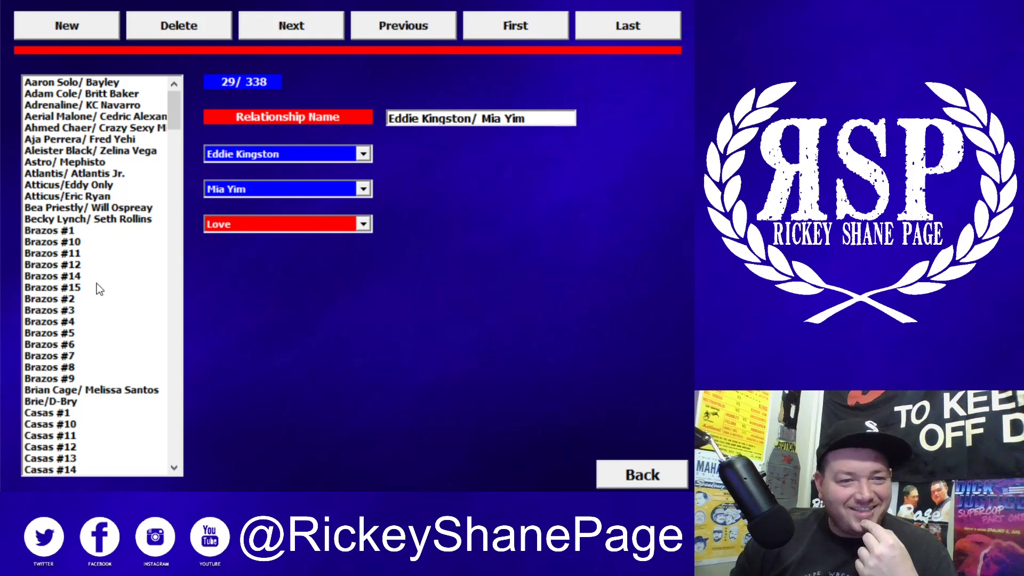
pyautogui.scroll(-3, 97, 283)
pyautogui.scroll(-12, 107, 288)
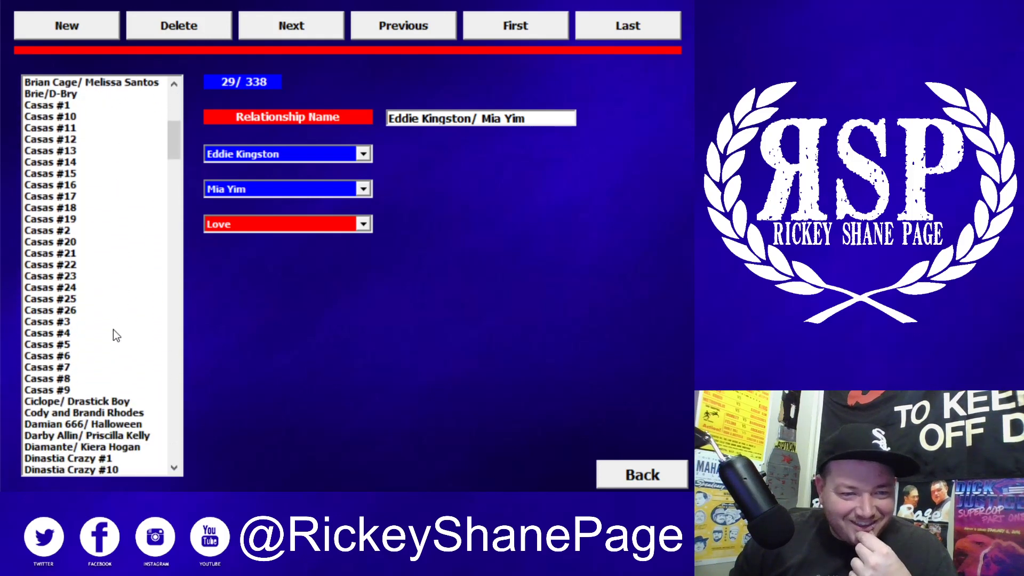
# Look through the relationship list from the Dinastia Crazy to the Karonte entries, checking the Eddy Only/Eric Ryan and Johnny Gargano/Candice Larae records
pyautogui.scroll(-6, 94, 367)
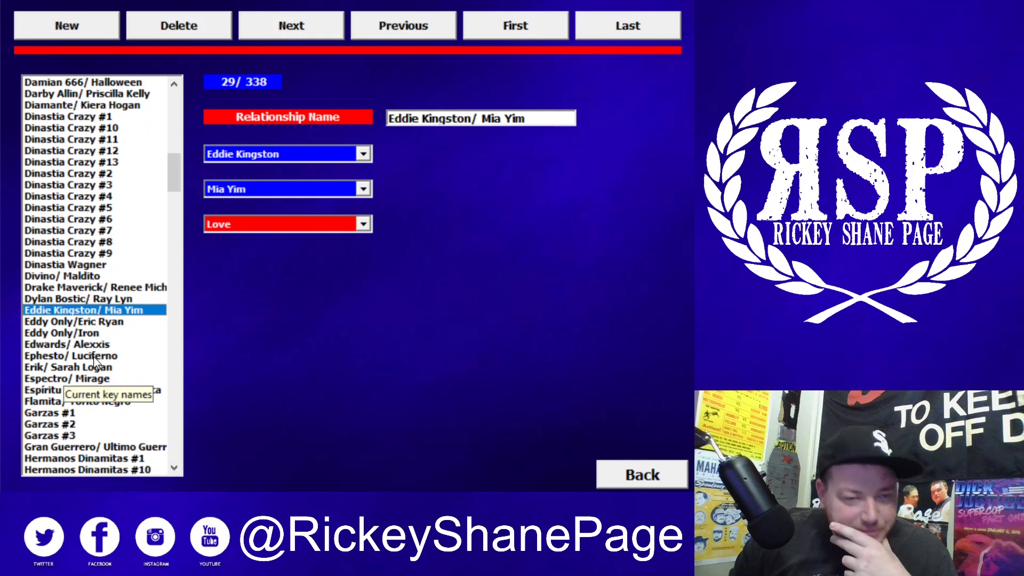
pyautogui.scroll(-3, 102, 356)
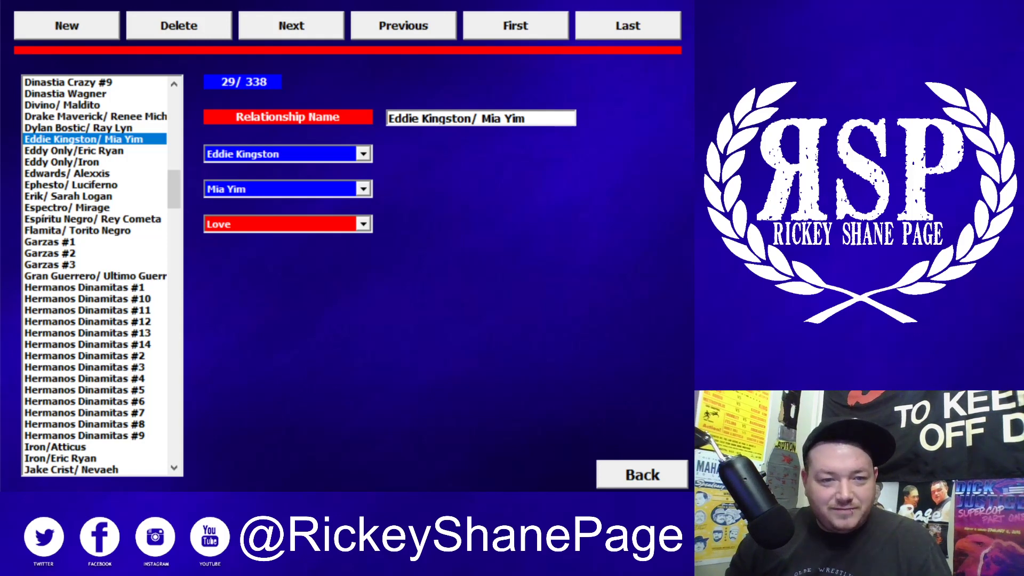
pyautogui.click(53, 152)
pyautogui.scroll(-1, 131, 296)
pyautogui.scroll(-5, 132, 296)
pyautogui.scroll(-3, 130, 328)
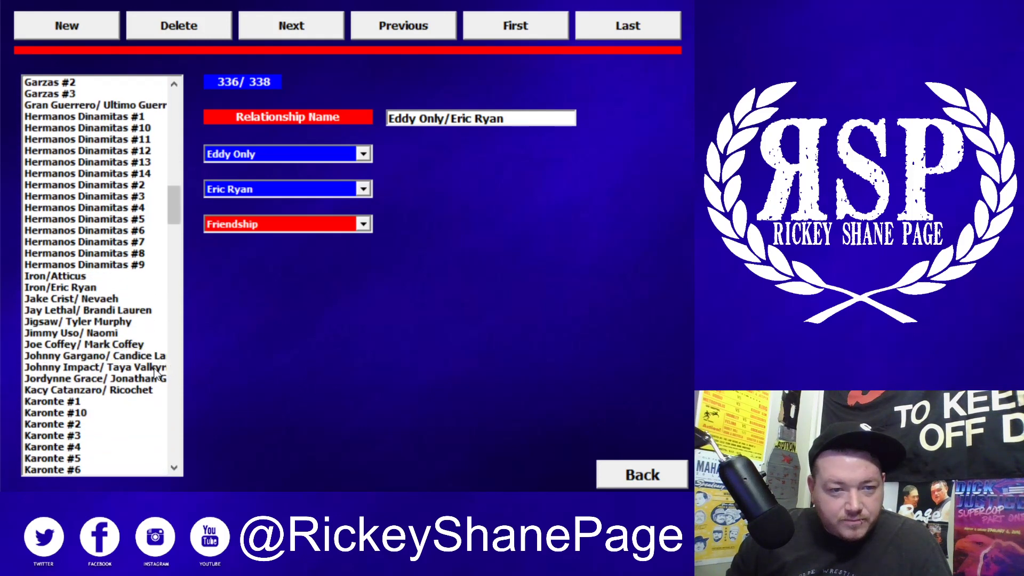
pyautogui.scroll(-1, 95, 361)
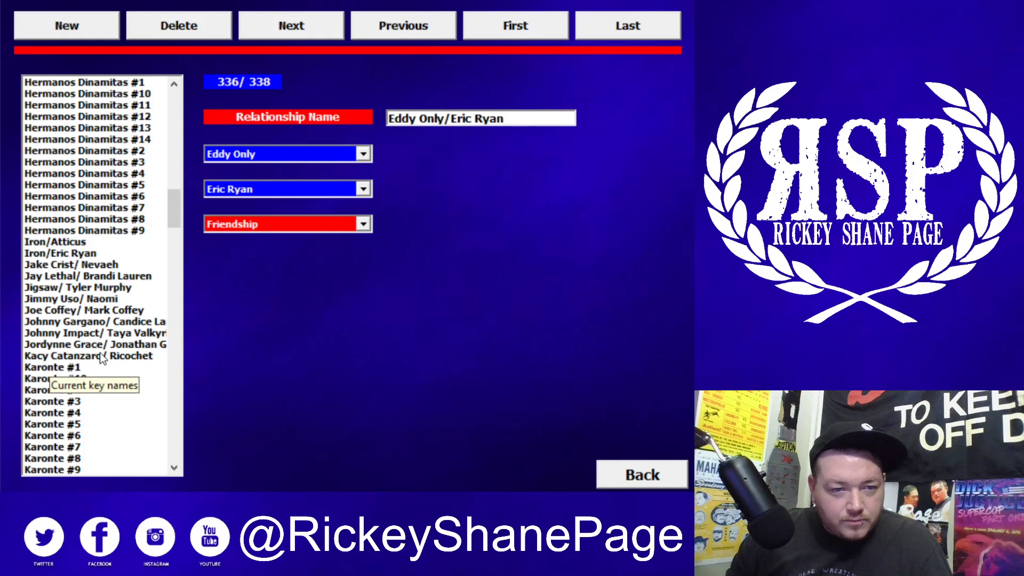
pyautogui.click(63, 323)
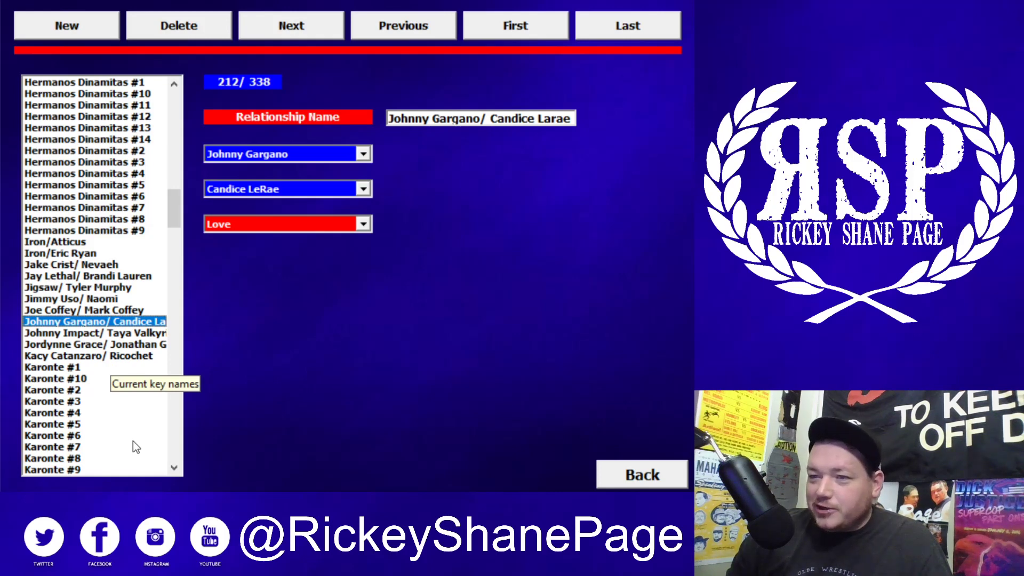
pyautogui.scroll(-1, 109, 438)
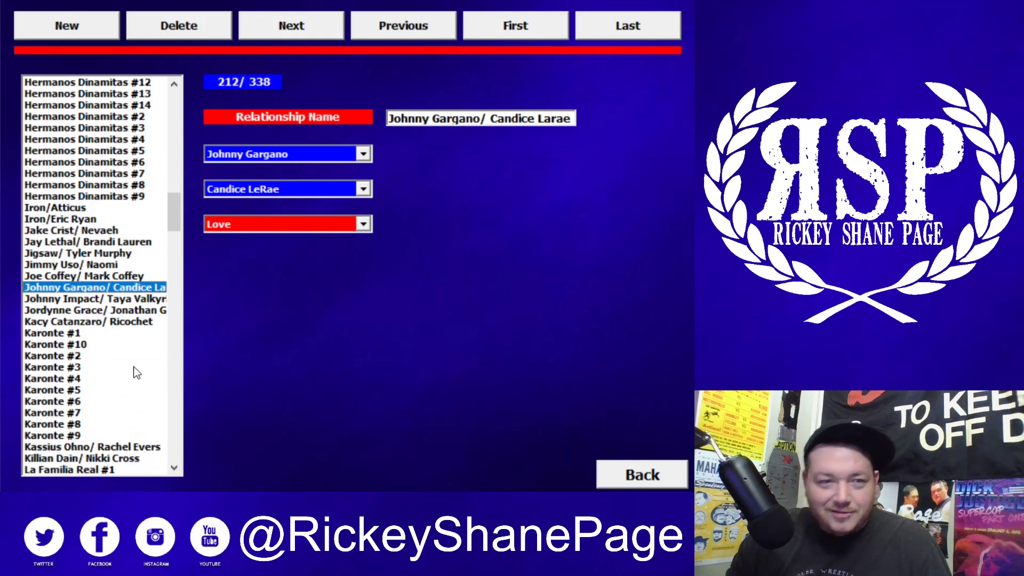
# Create a new relationship named Johnny Gargano/Gregory Iron
pyautogui.click(70, 32)
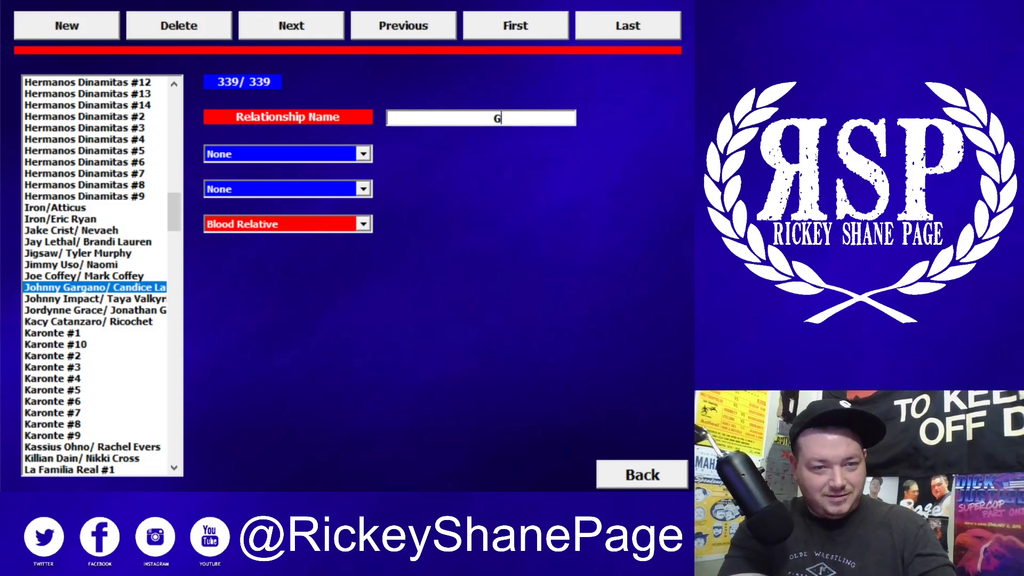
pyautogui.write('Johnn')
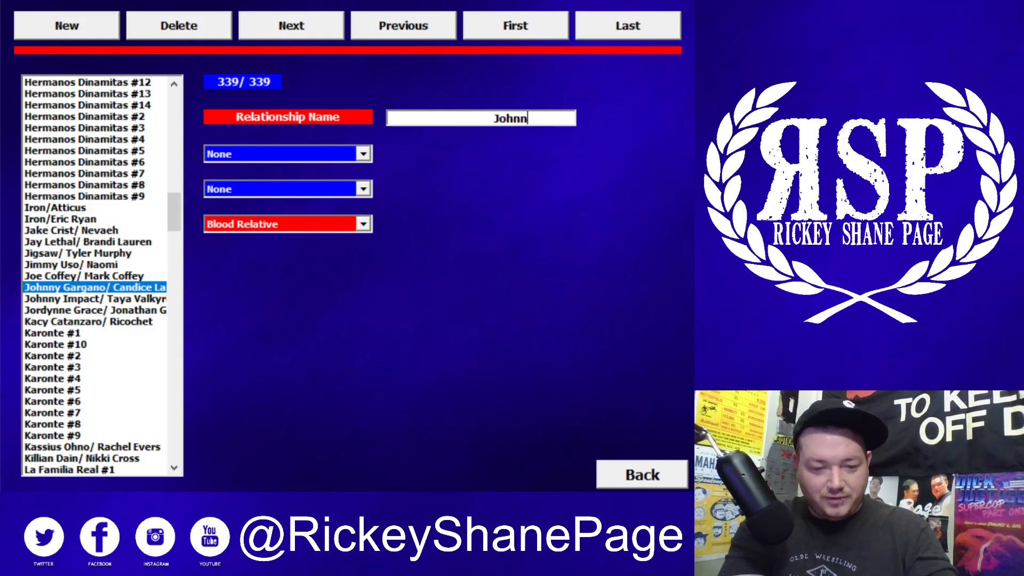
pyautogui.write('y Garg')
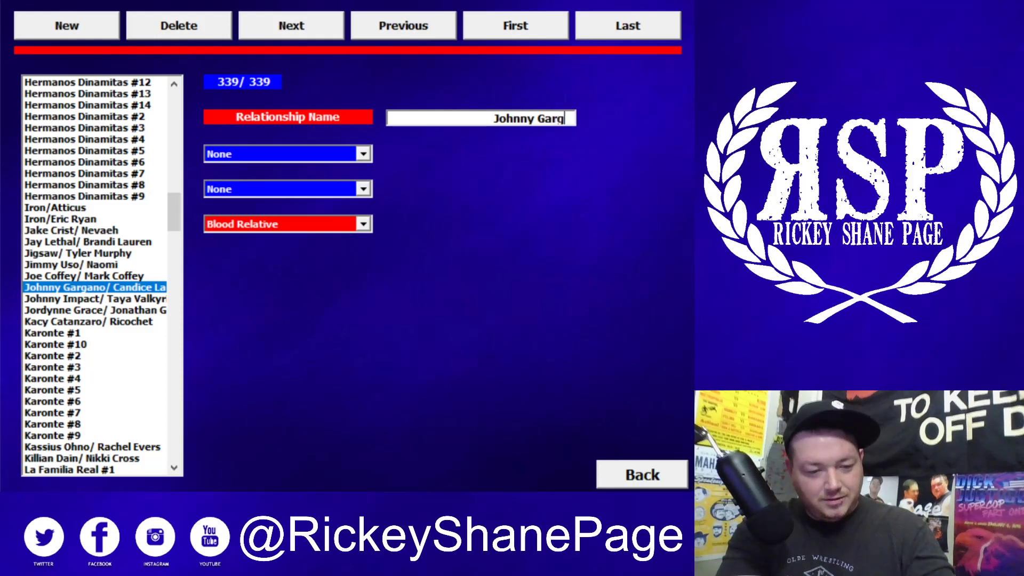
pyautogui.write('ano')
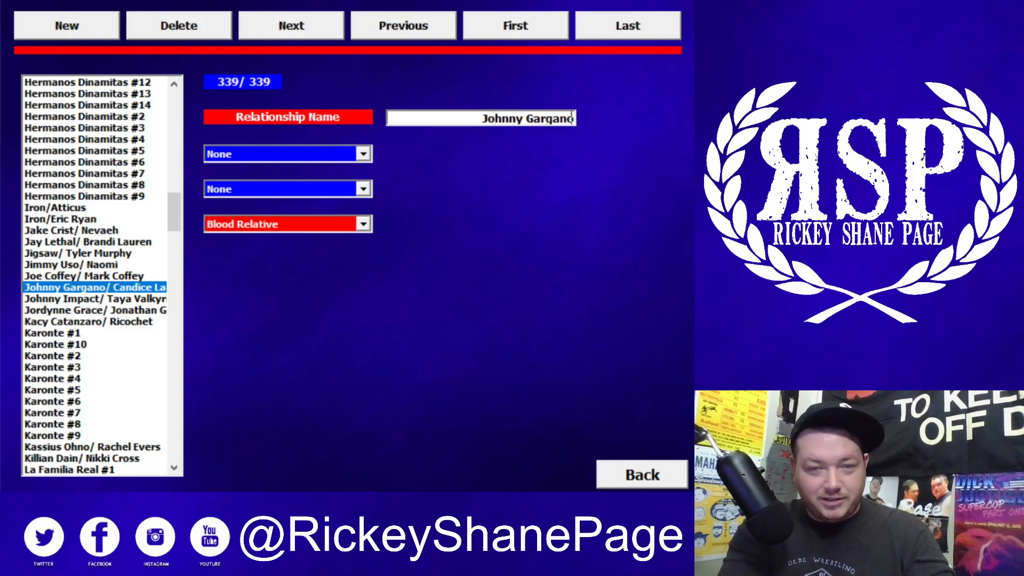
pyautogui.write('/')
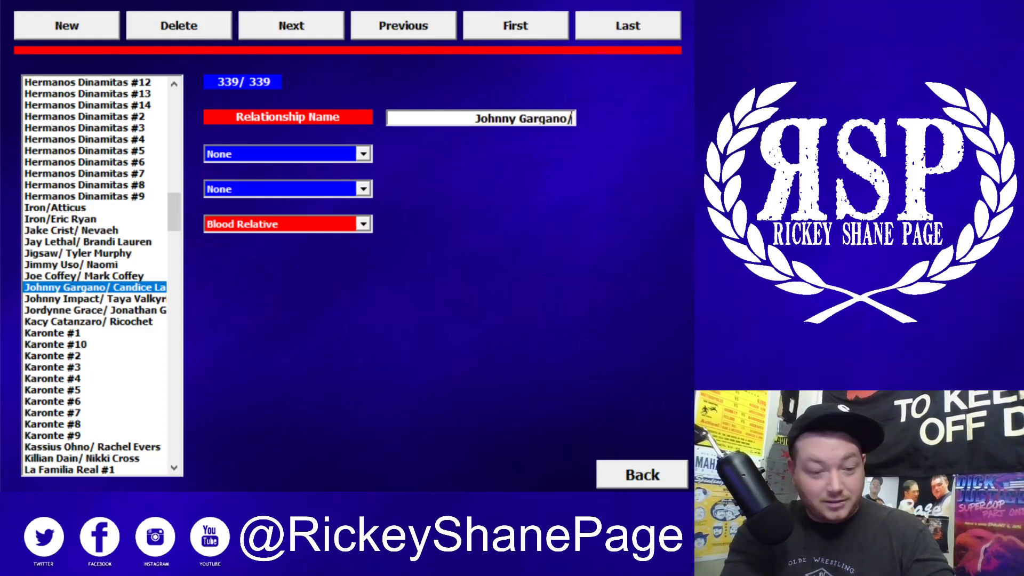
pyautogui.write('Gregor')
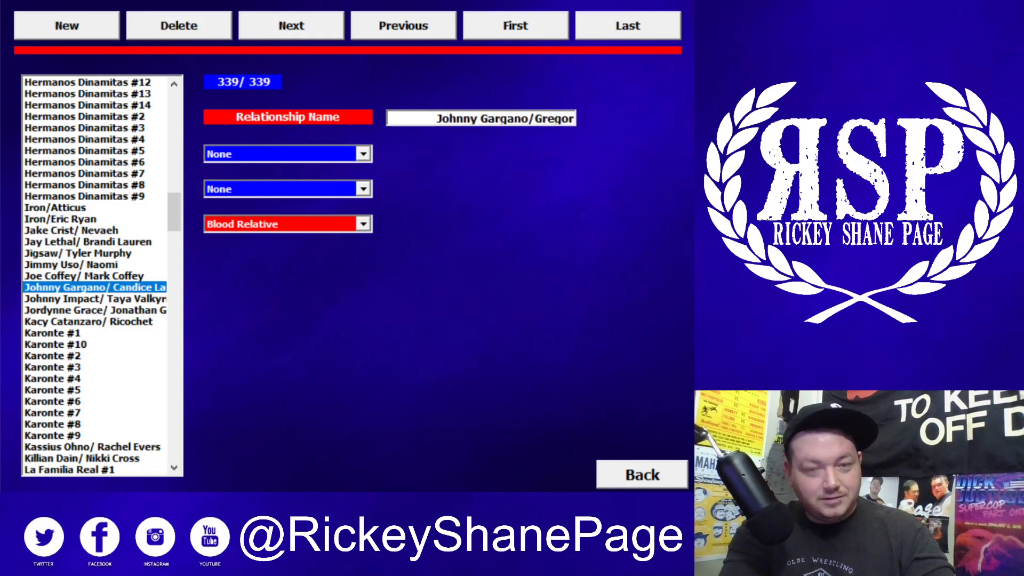
pyautogui.write('y Iron')
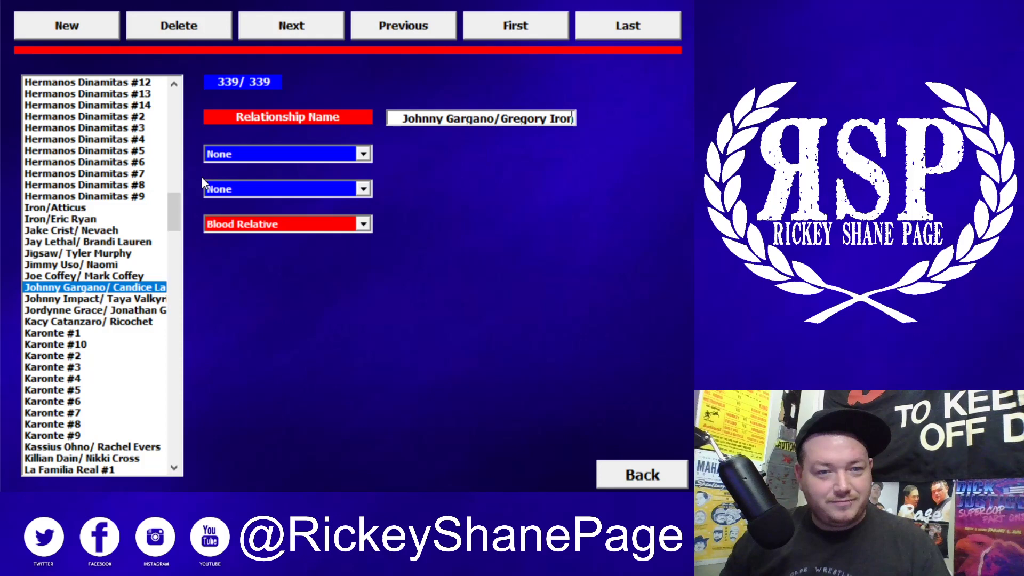
# Set the new relationship's people to Johnny Gargano and Gregory Iron, with Friendship as the relationship type
pyautogui.click(246, 155)
pyautogui.write('john')
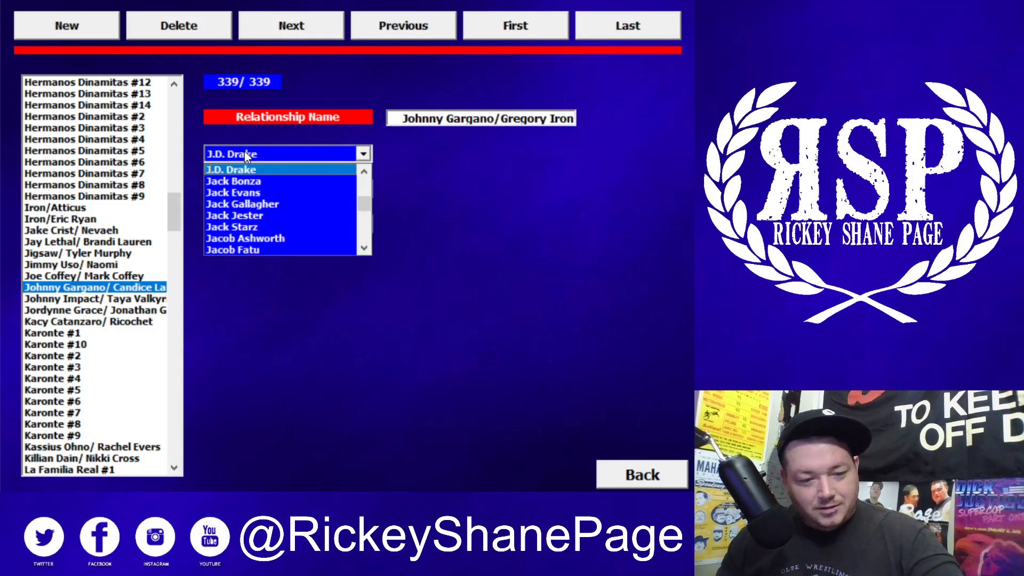
pyautogui.scroll(-3, 285, 223)
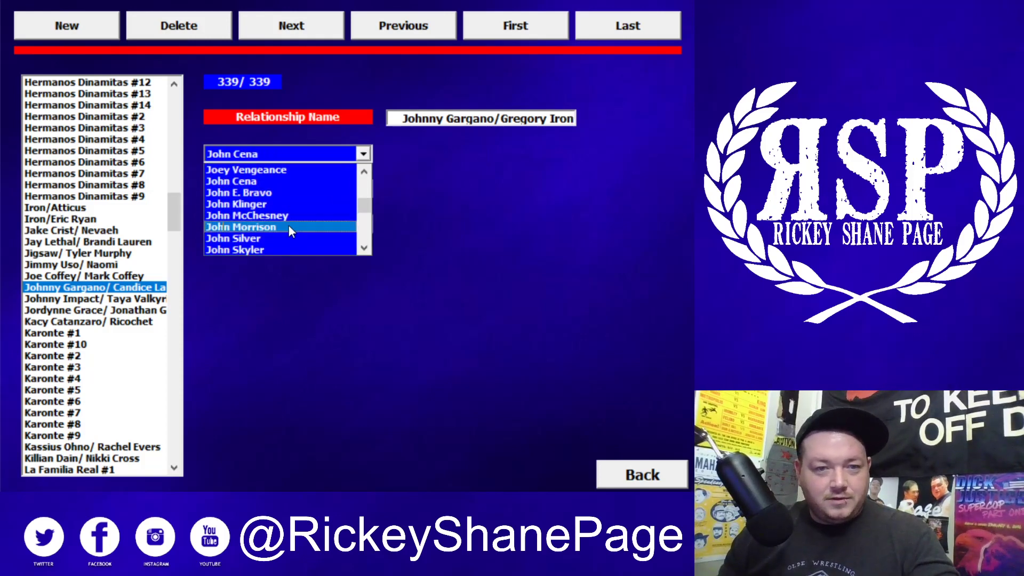
pyautogui.scroll(-2, 274, 225)
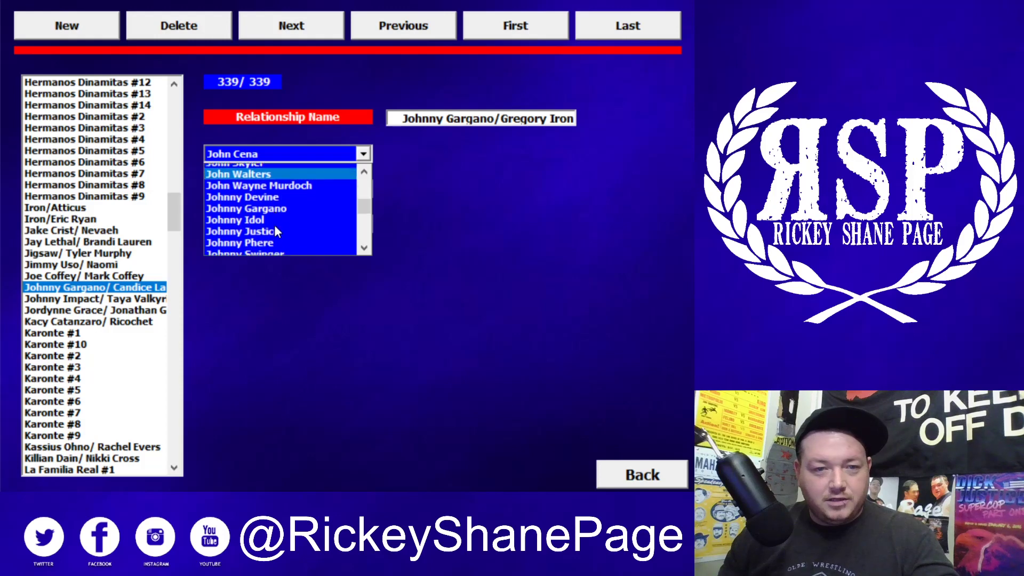
pyautogui.click(265, 191)
pyautogui.click(251, 190)
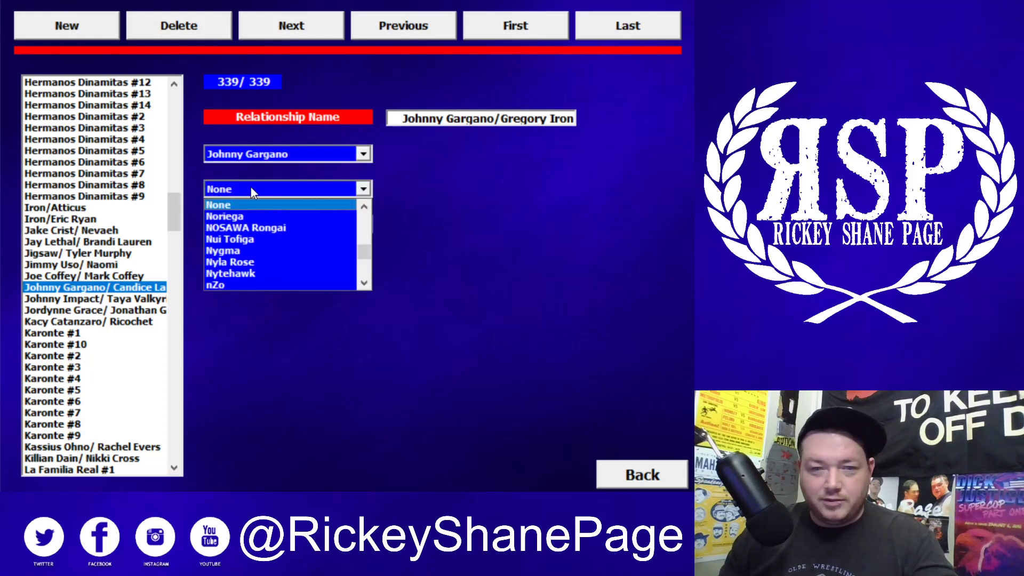
pyautogui.write('greg')
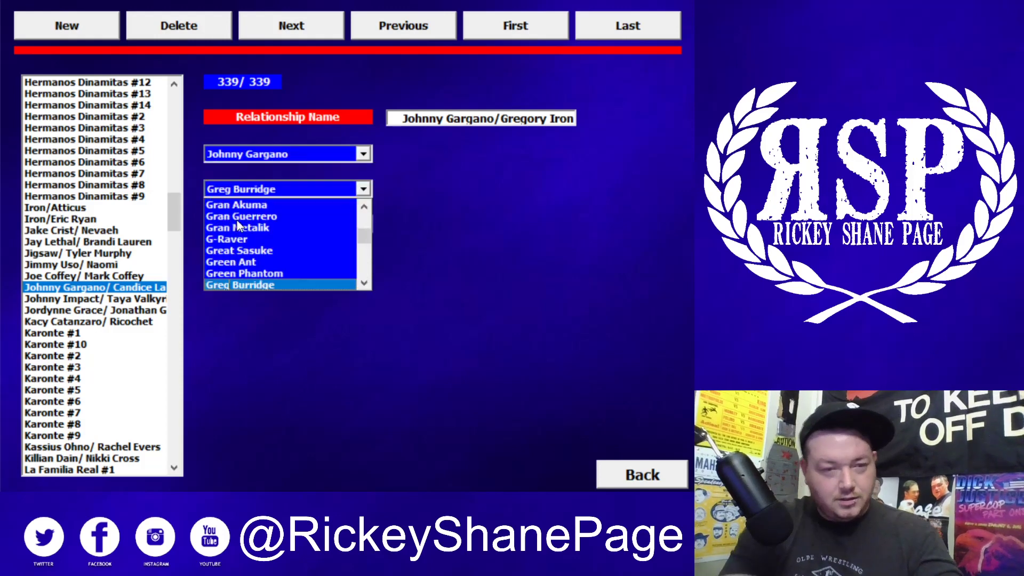
pyautogui.scroll(-1, 224, 251)
pyautogui.click(232, 271)
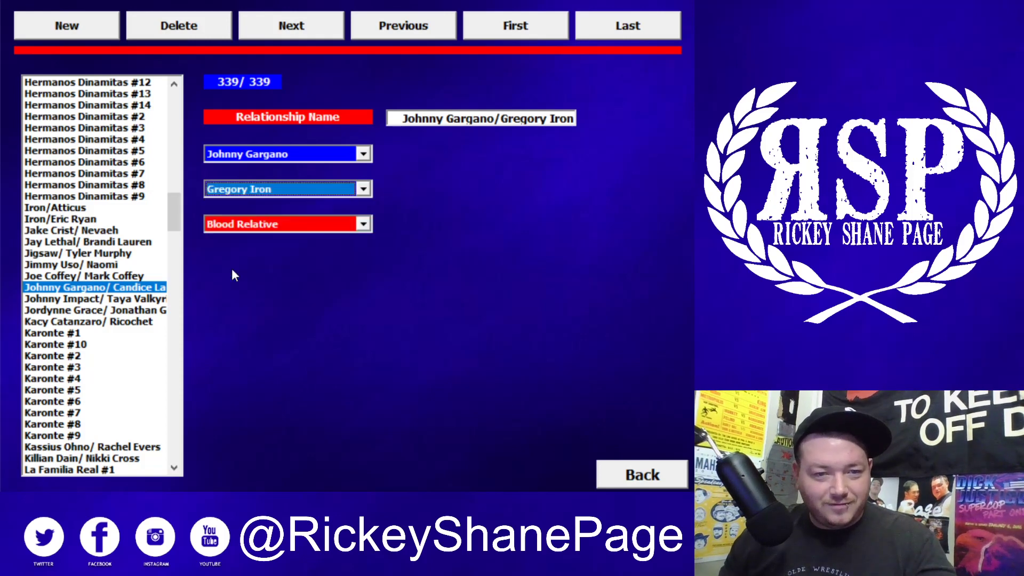
pyautogui.click(267, 223)
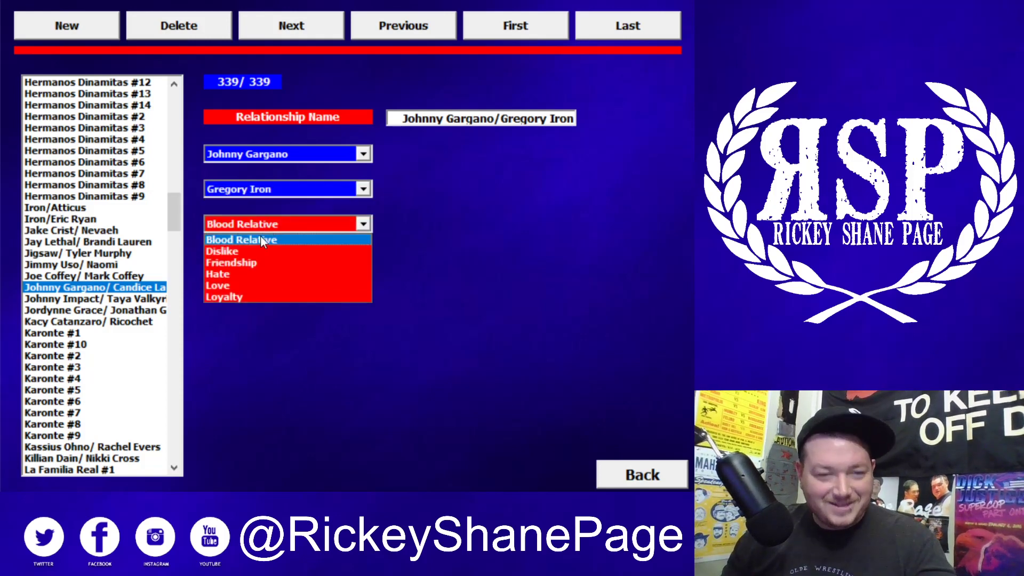
pyautogui.click(235, 263)
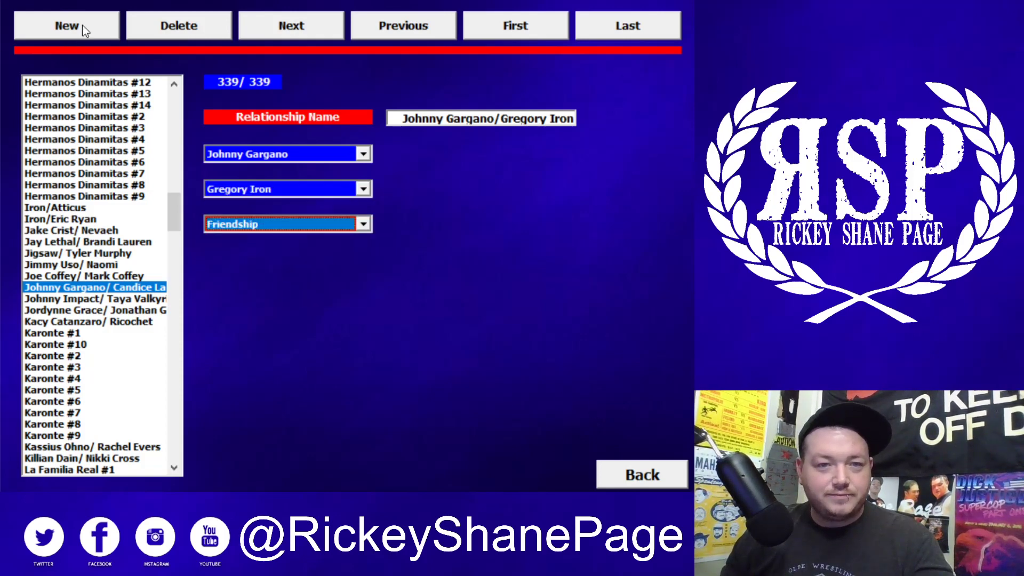
pyautogui.click(66, 203)
pyautogui.press('p')
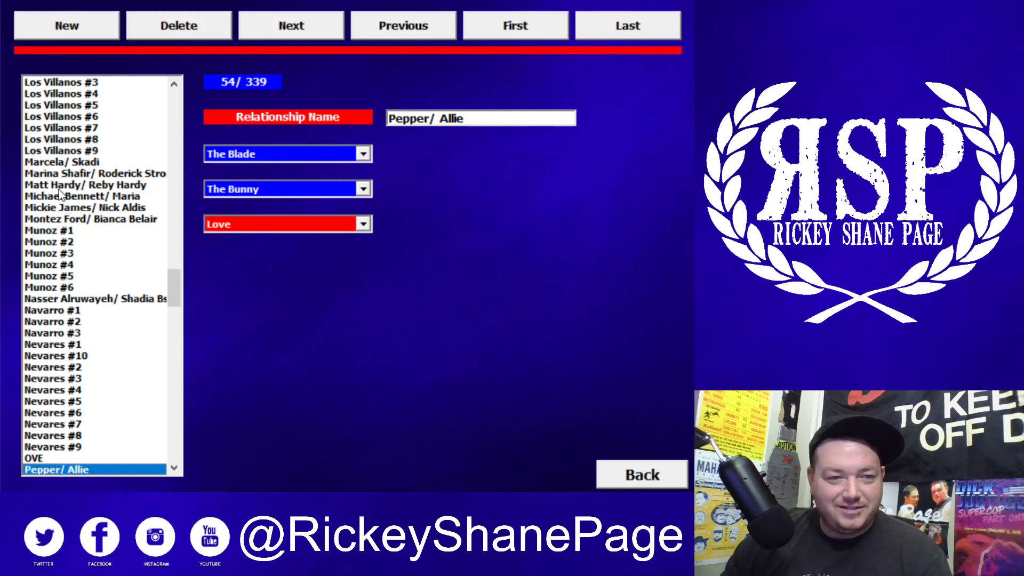
pyautogui.click(53, 195)
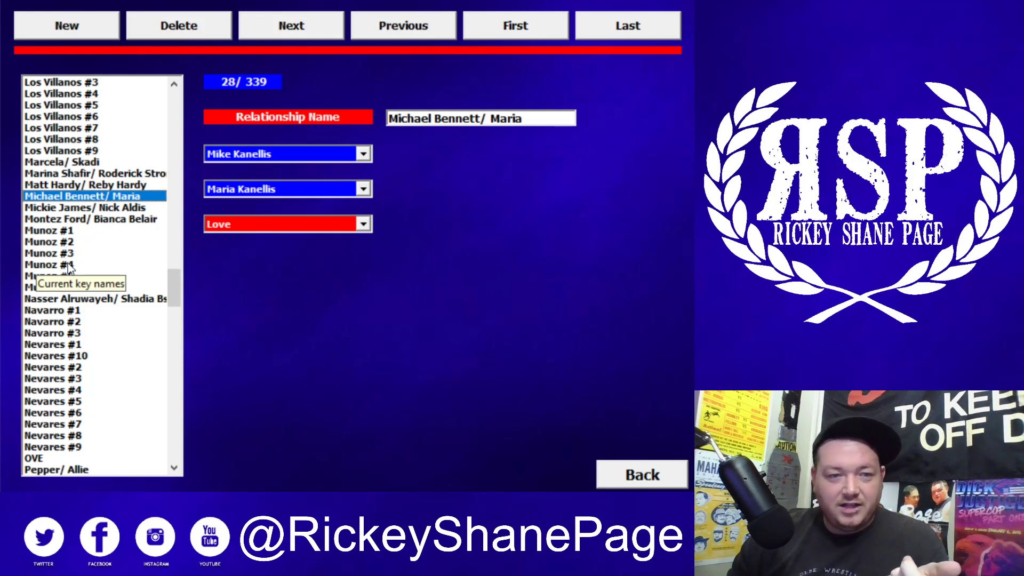
pyautogui.click(69, 264)
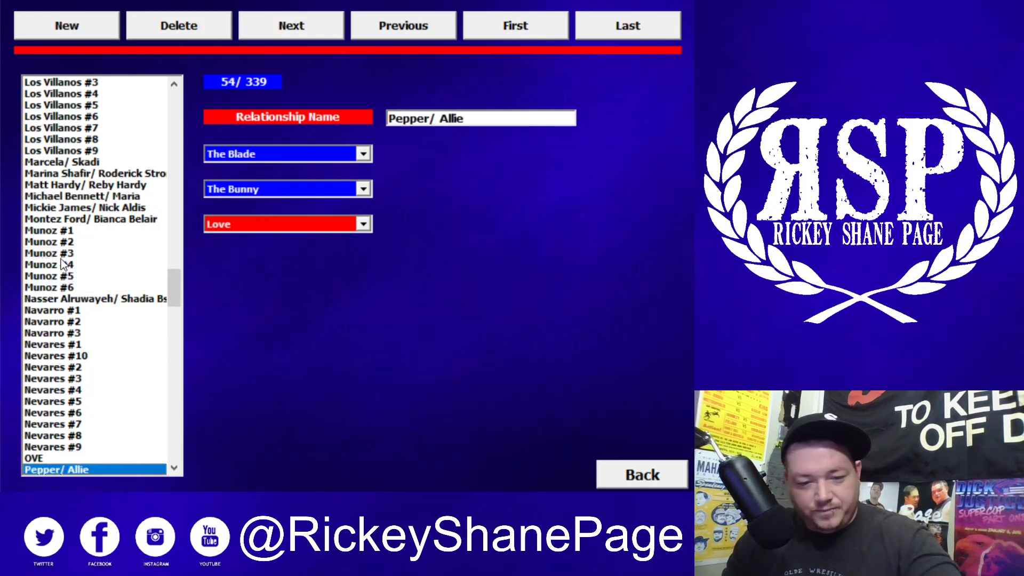
pyautogui.scroll(-3, 75, 424)
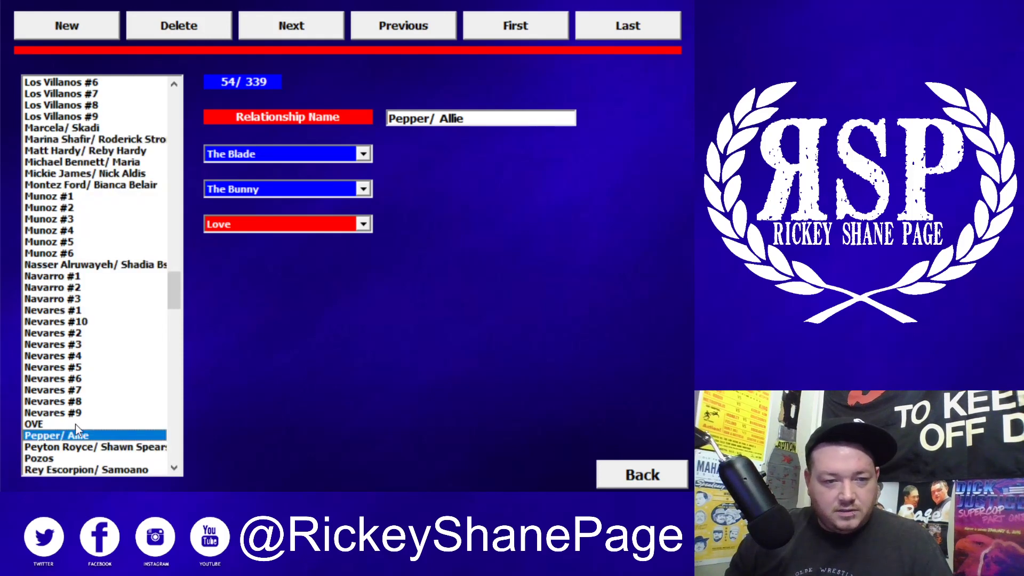
pyautogui.scroll(-1, 99, 414)
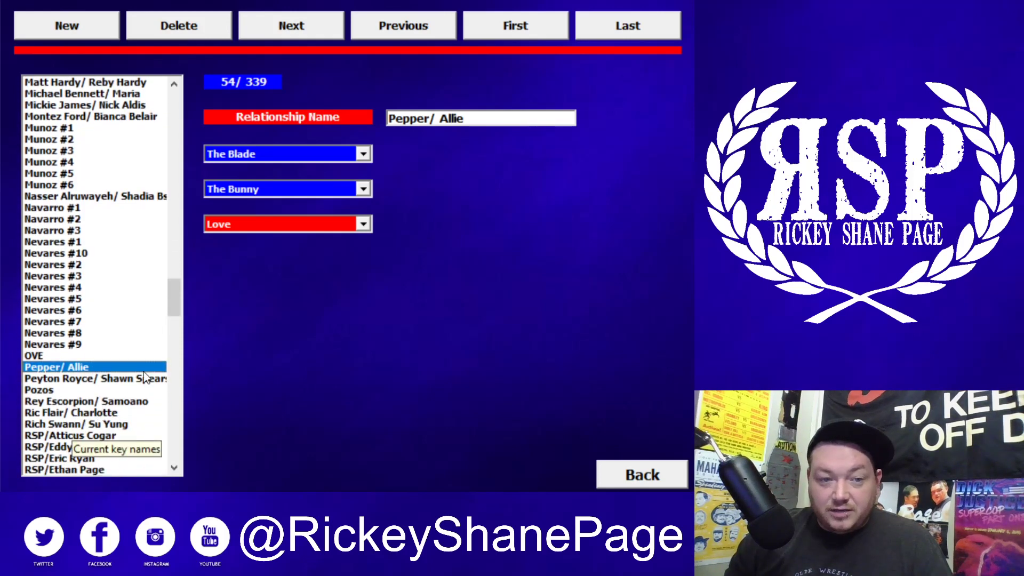
pyautogui.scroll(10, 105, 368)
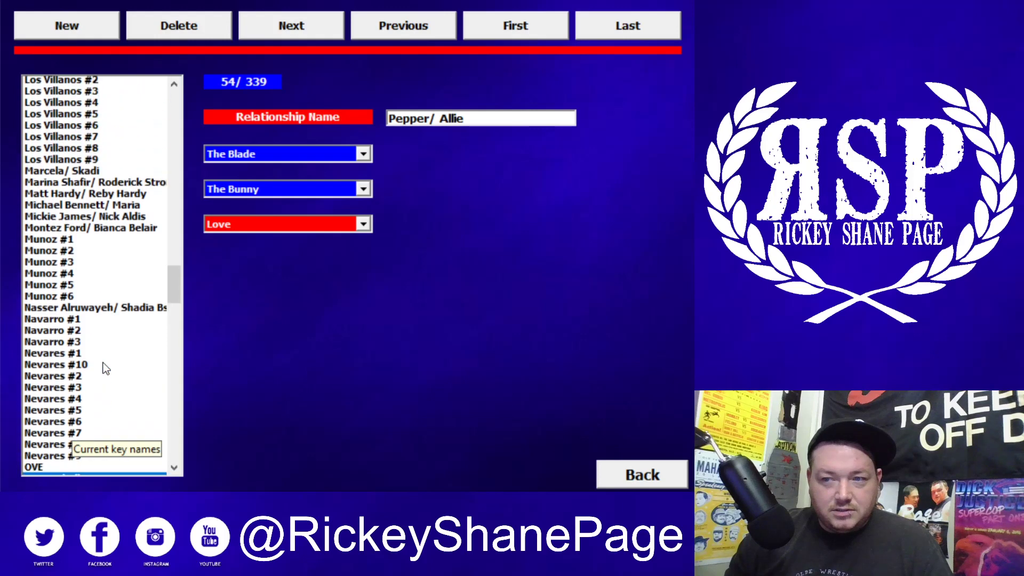
# Create a new relationship named RSP/Pete Dunne
pyautogui.click(81, 33)
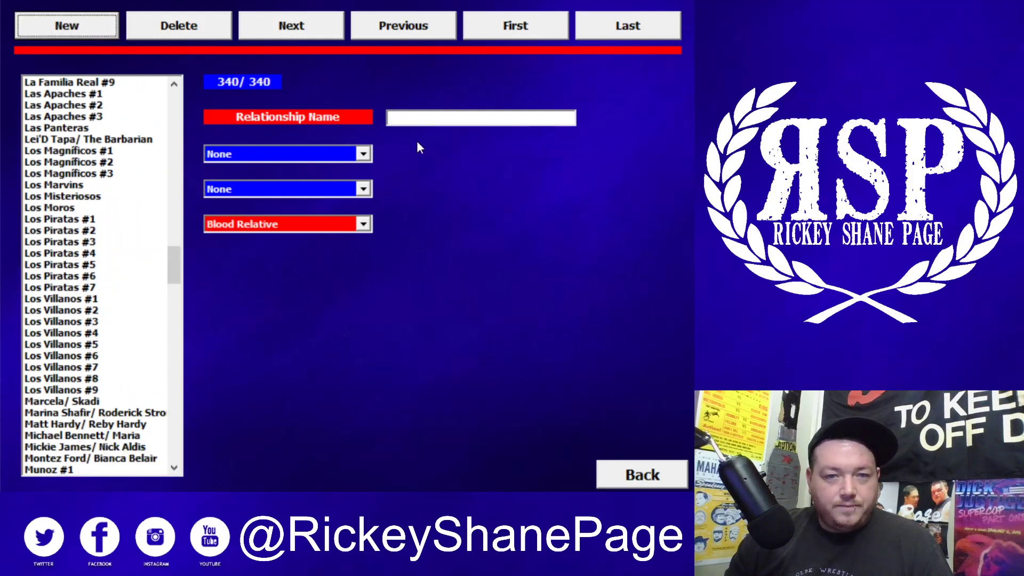
pyautogui.click(424, 113)
pyautogui.write('RS')
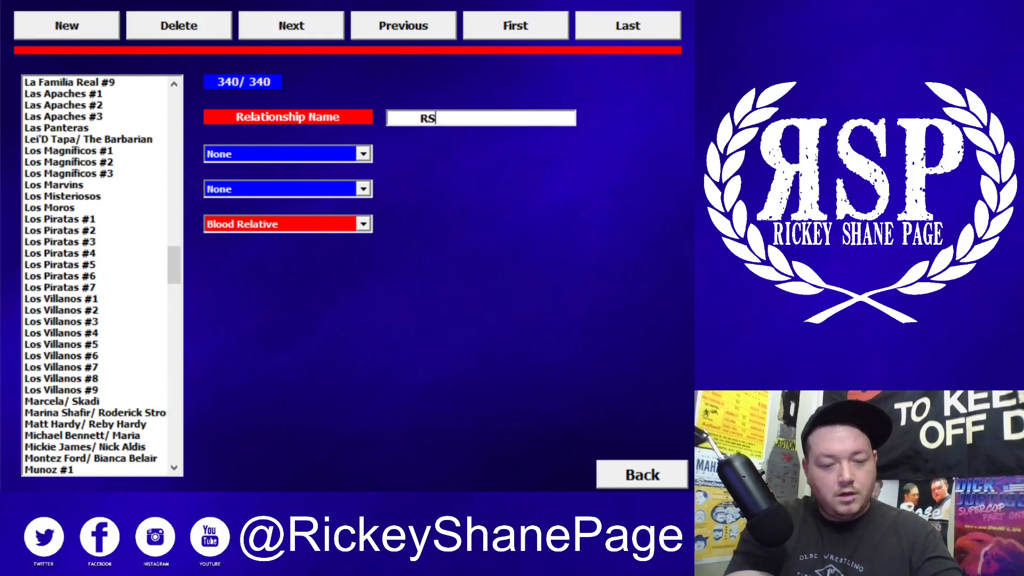
pyautogui.write('P/')
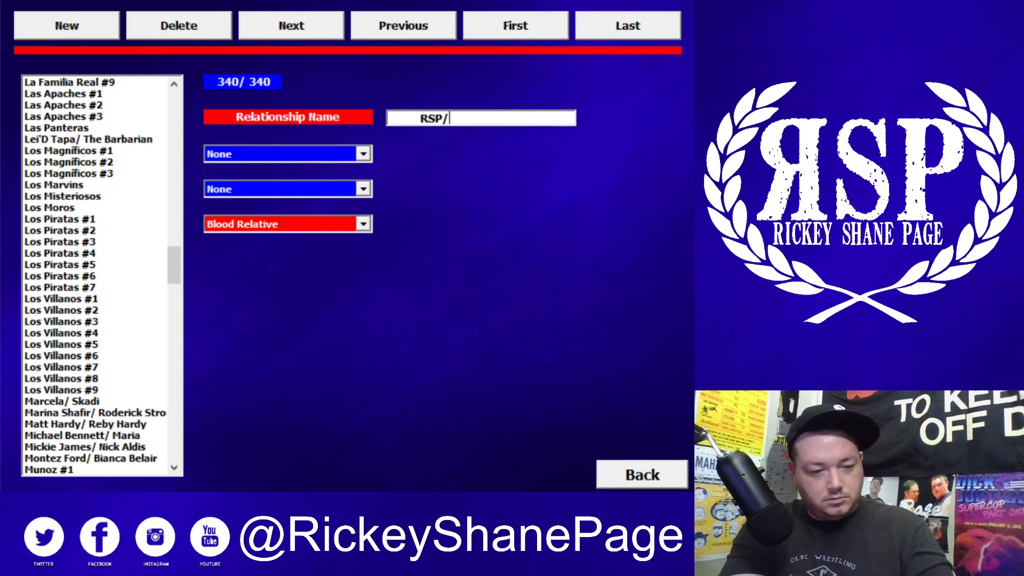
pyautogui.write('Pete Dunne')
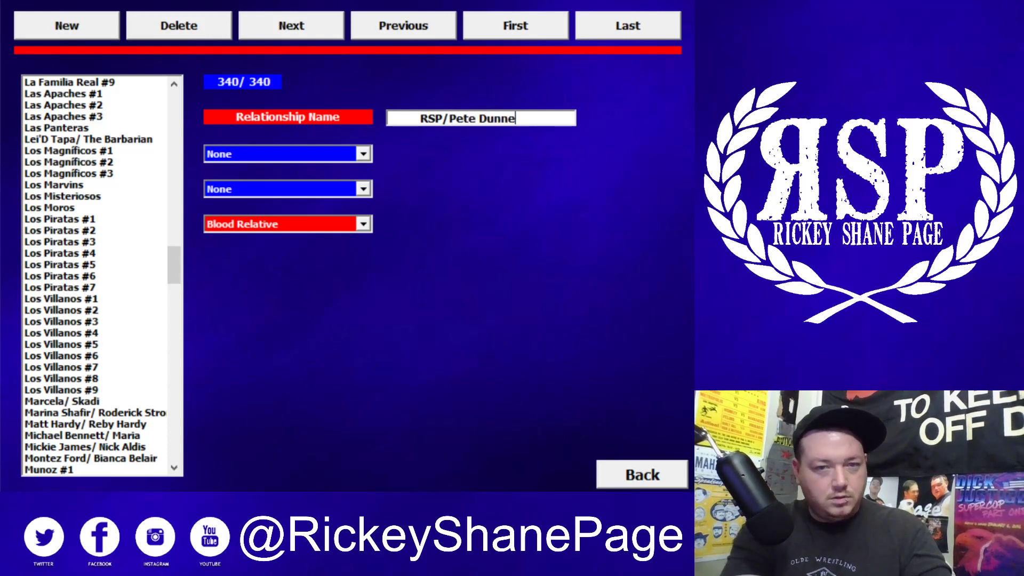
# Set the RSP/Pete Dunne relationship's people to Rickey Shane Page and Pete Dunne, with Friendship as the relationship type
pyautogui.click(341, 155)
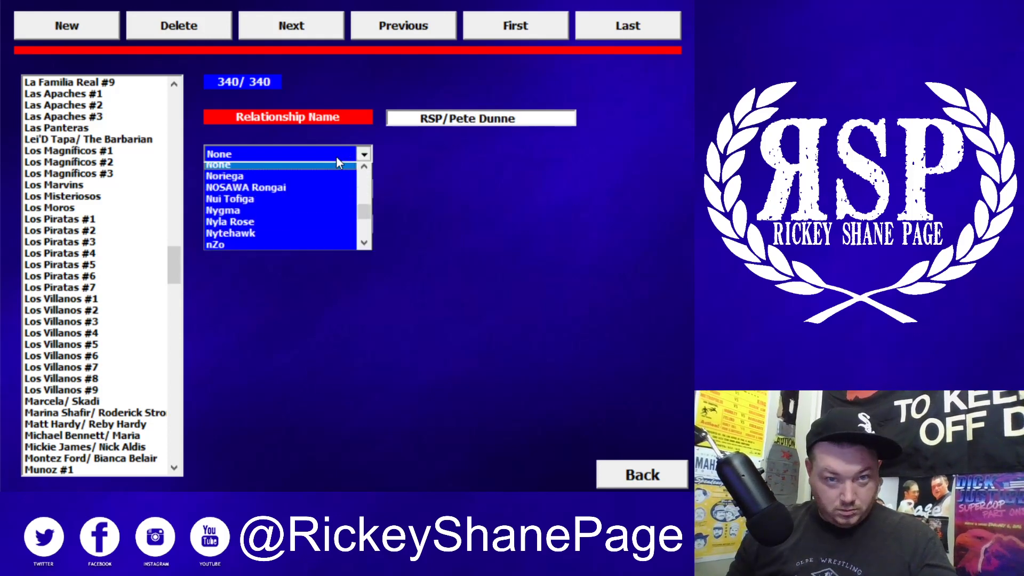
pyautogui.write('rickey')
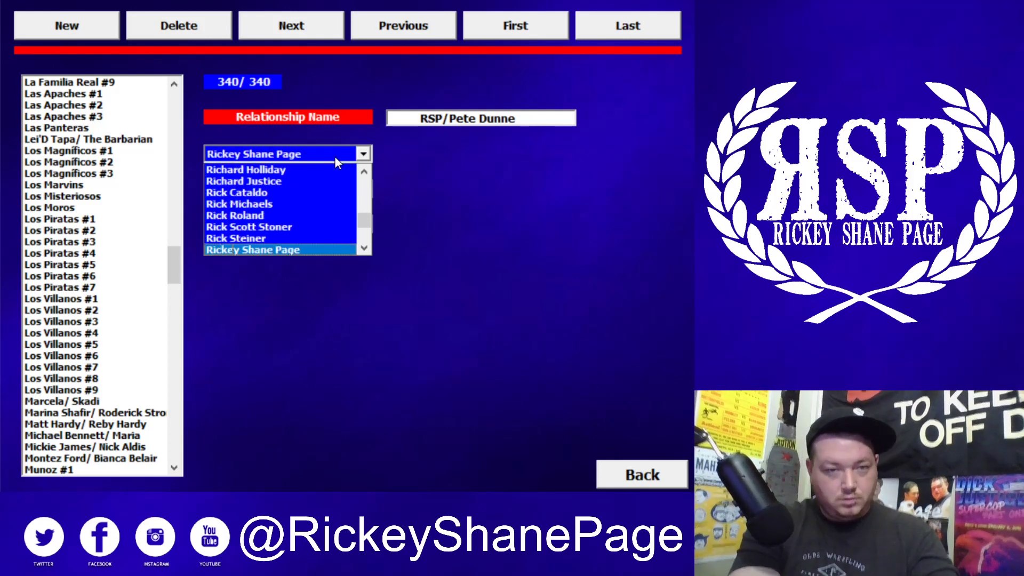
pyautogui.press('Return')
pyautogui.click(297, 188)
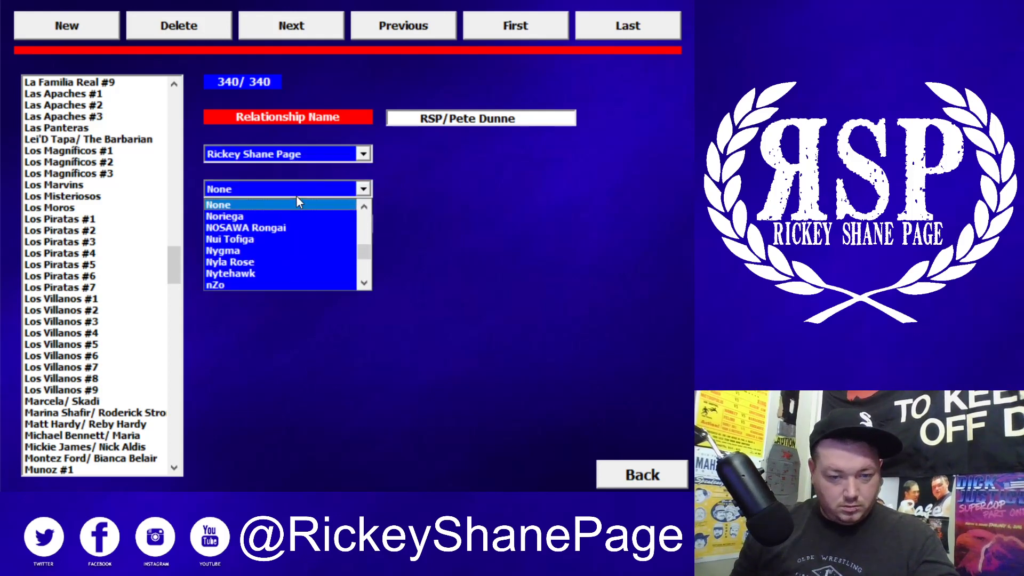
pyautogui.write('pete')
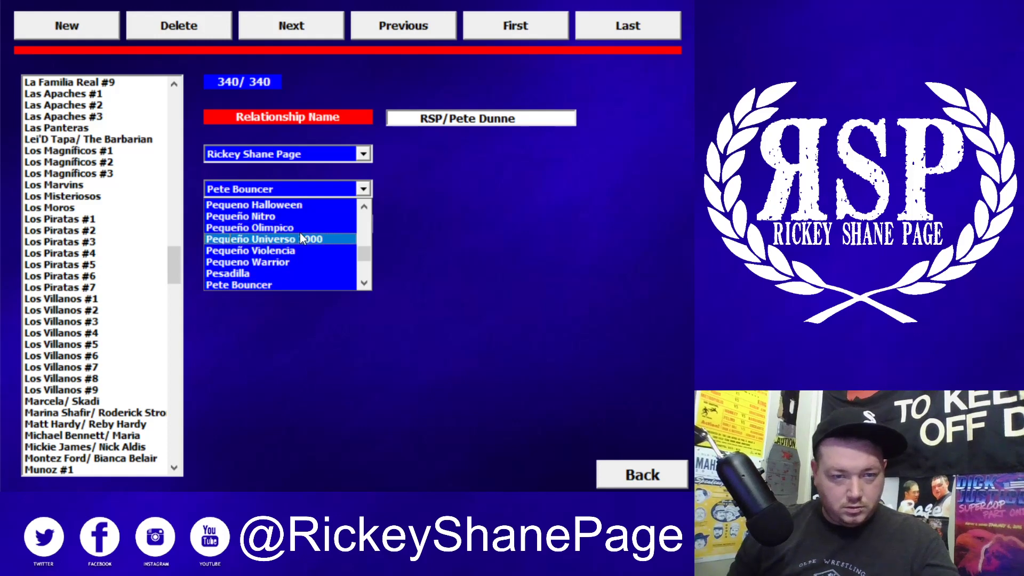
pyautogui.scroll(-1, 298, 241)
pyautogui.click(272, 272)
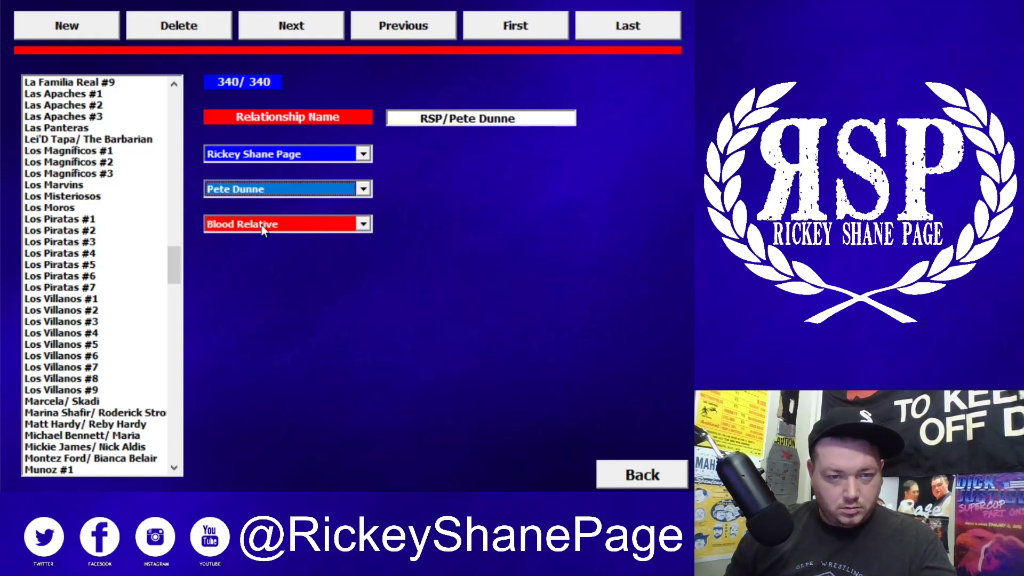
pyautogui.click(262, 225)
pyautogui.click(257, 263)
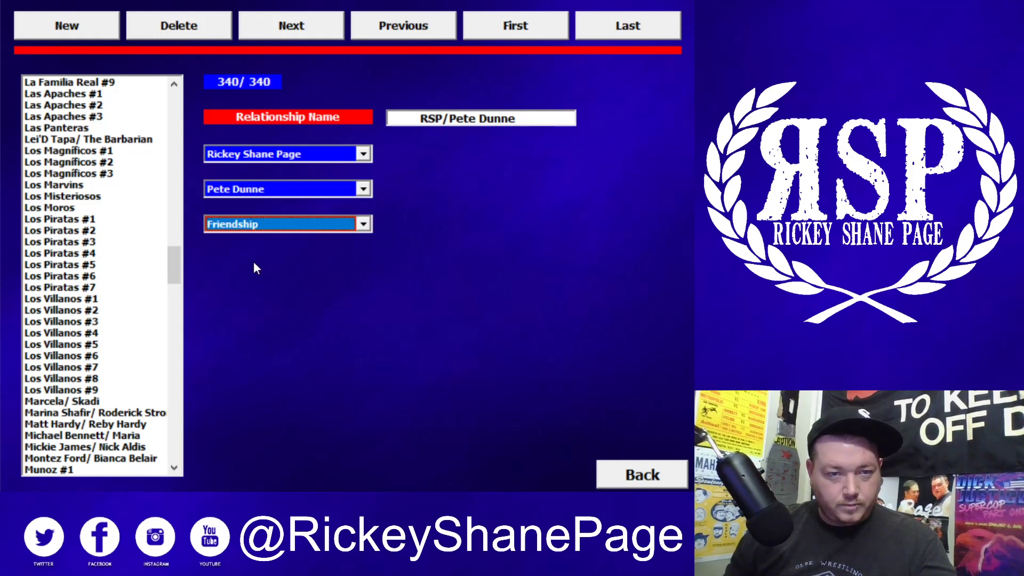
pyautogui.click(62, 22)
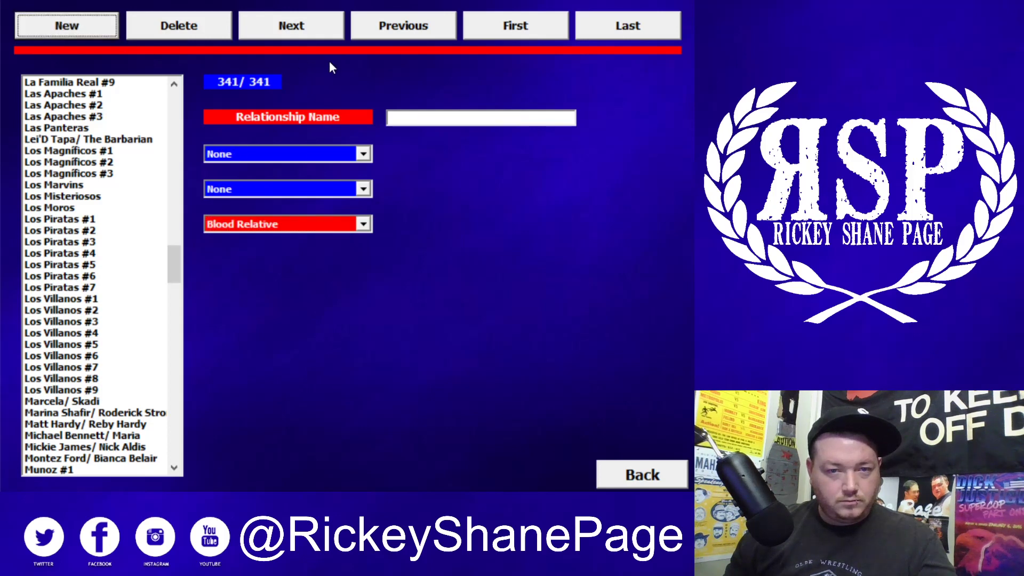
pyautogui.click(444, 117)
pyautogui.write('RSP')
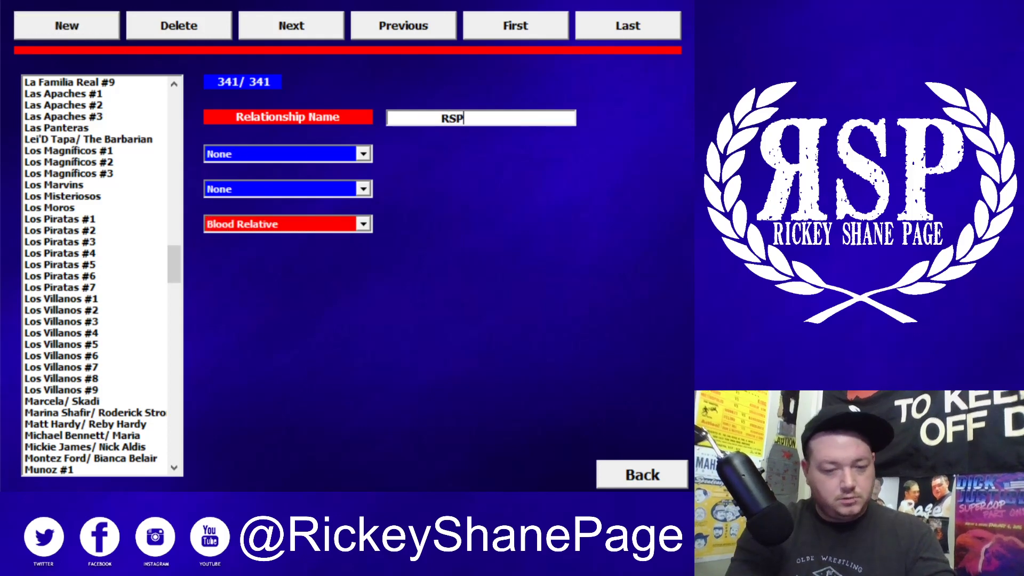
pyautogui.write('/ Mark An')
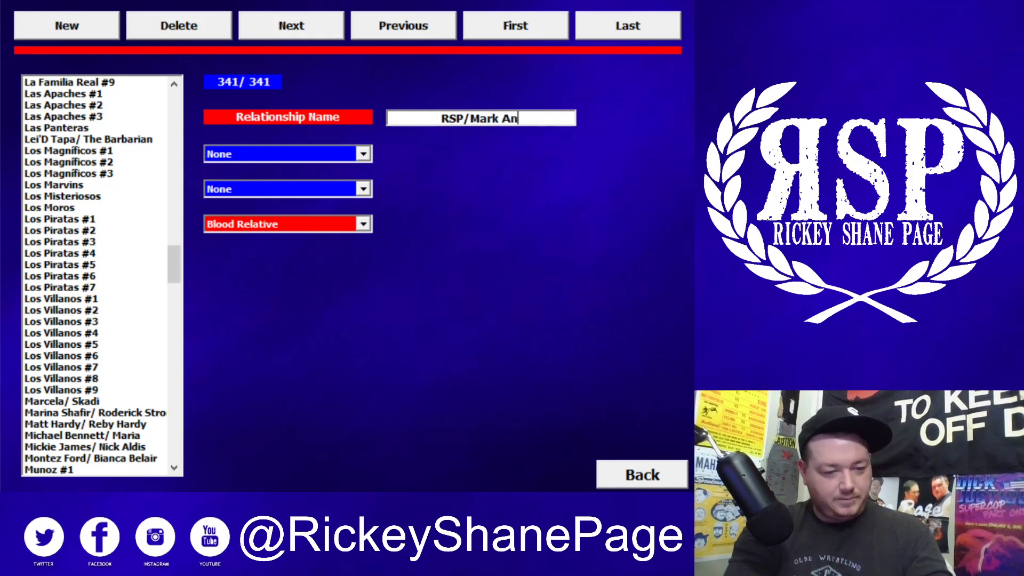
pyautogui.write('drews')
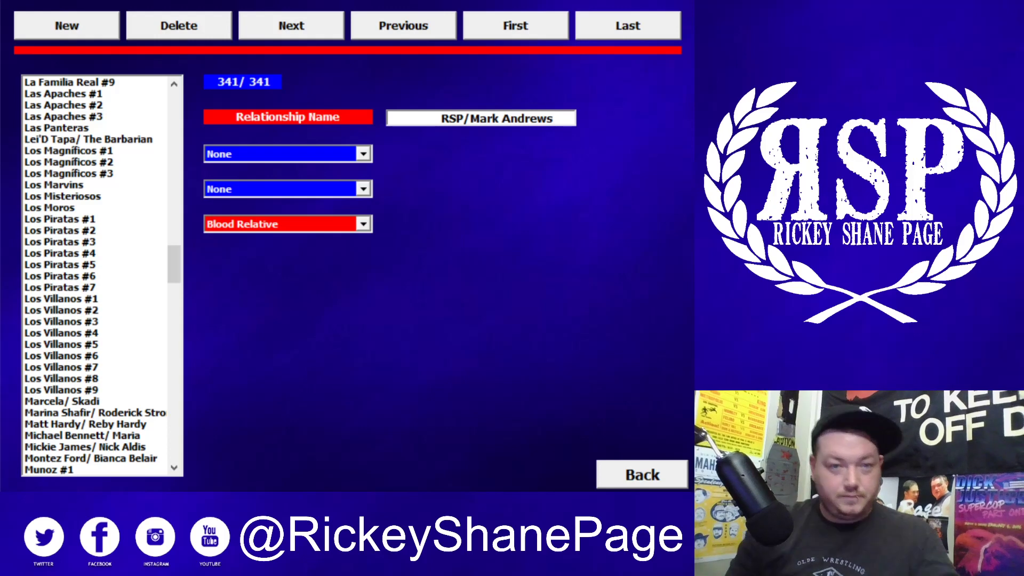
# Set the RSP/Mark Andrews relationship's people to Pete Dunne and Mark Andrews, with Friendship as the relationship type
pyautogui.click(291, 152)
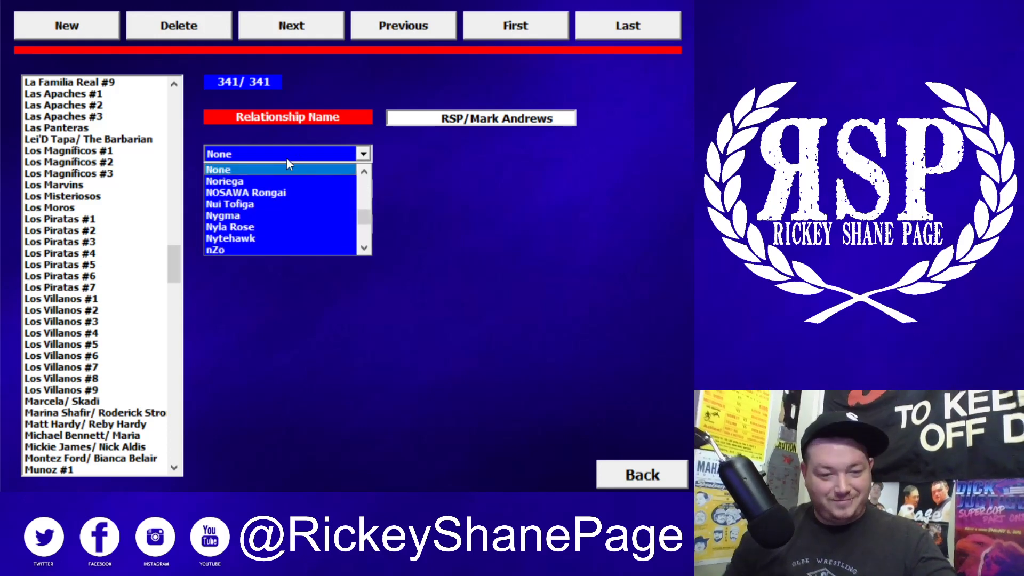
pyautogui.write('pet')
pyautogui.scroll(-1, 264, 214)
pyautogui.click(262, 237)
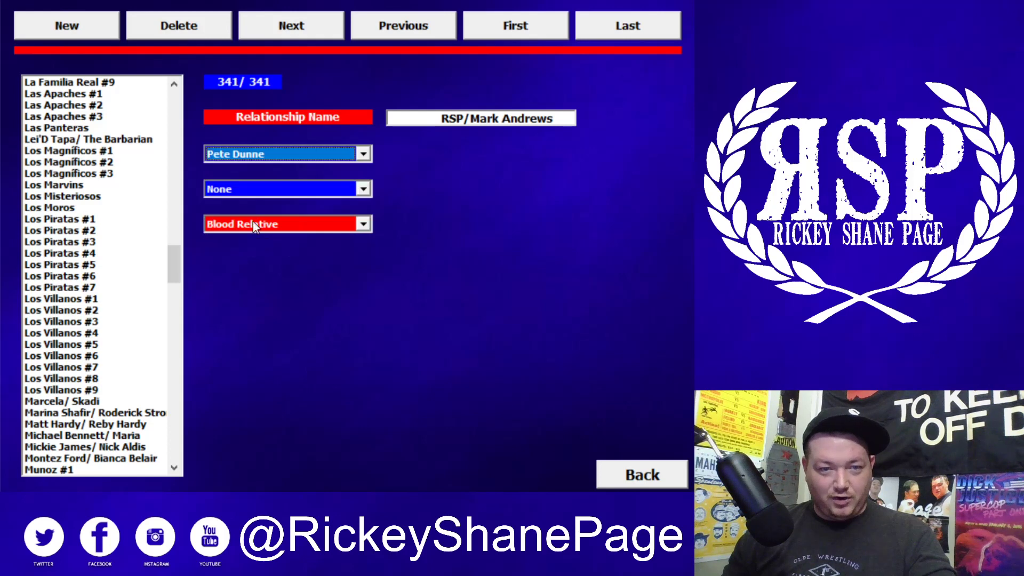
pyautogui.click(249, 194)
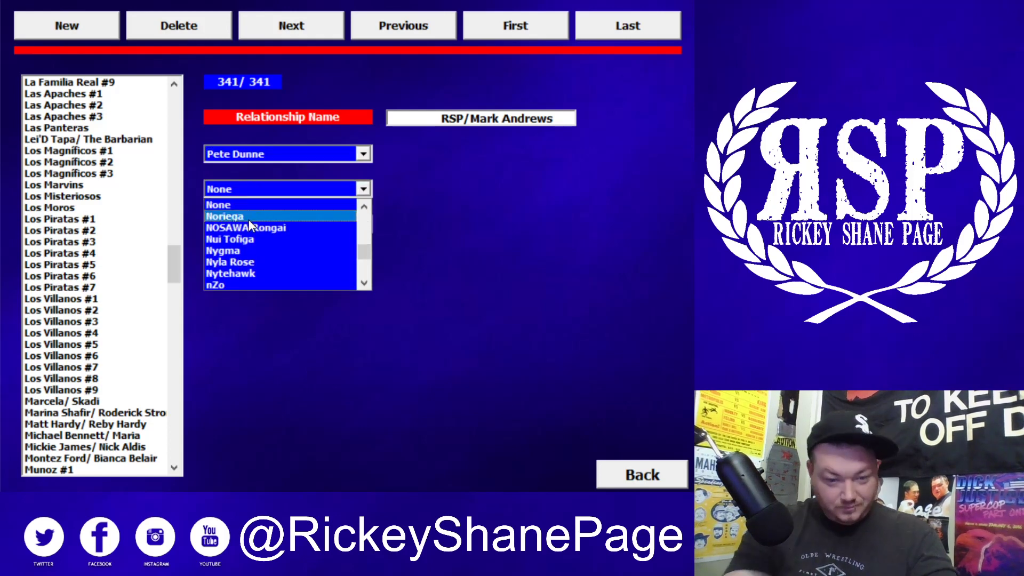
pyautogui.write('mark')
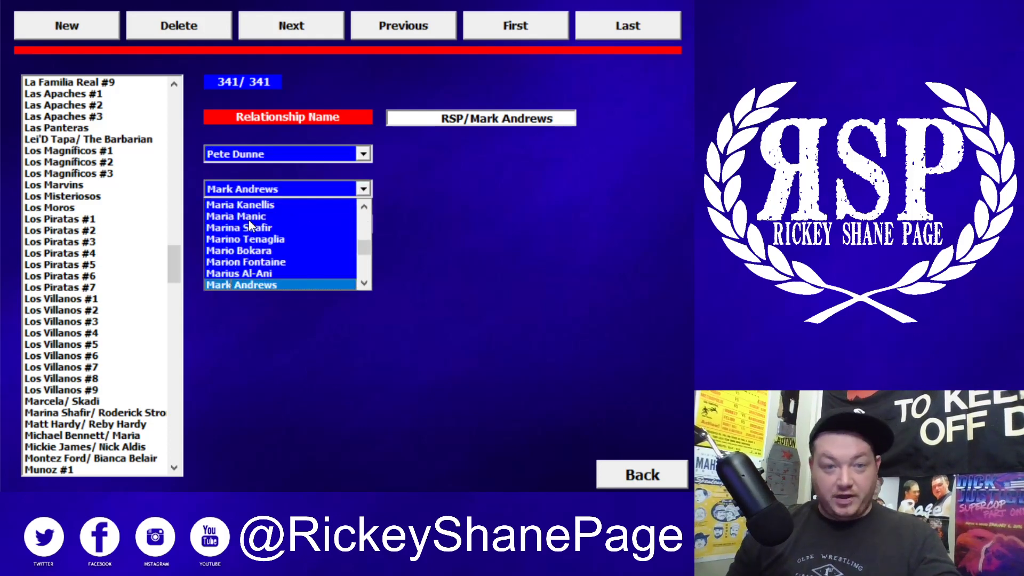
pyautogui.click(242, 287)
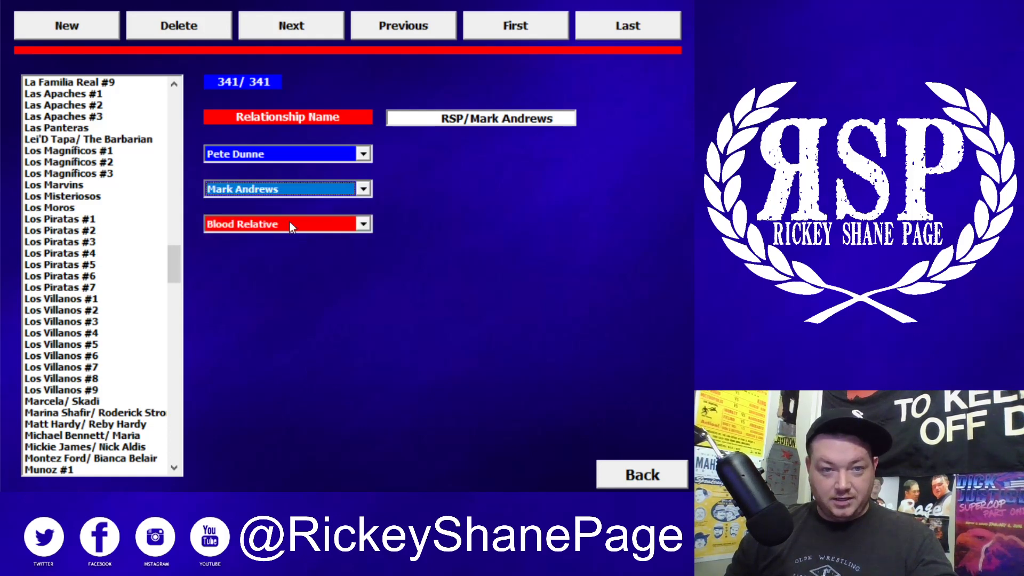
pyautogui.click(293, 224)
pyautogui.click(237, 263)
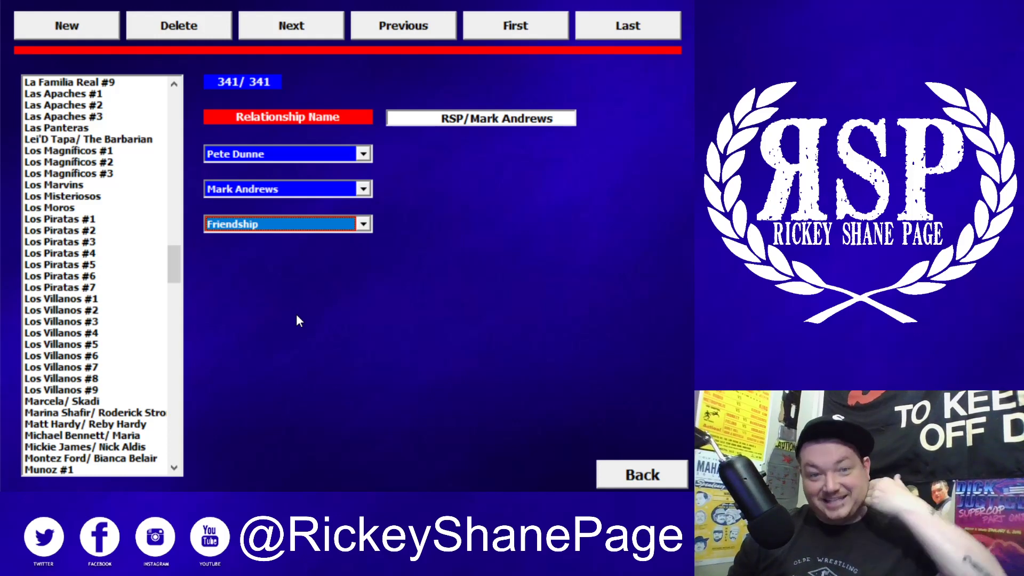
pyautogui.click(289, 224)
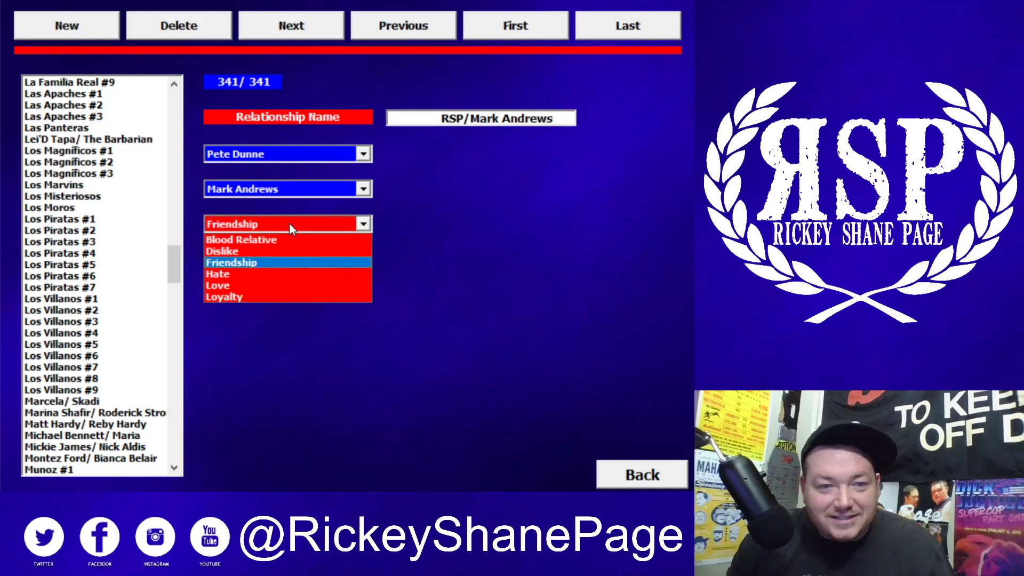
pyautogui.click(293, 262)
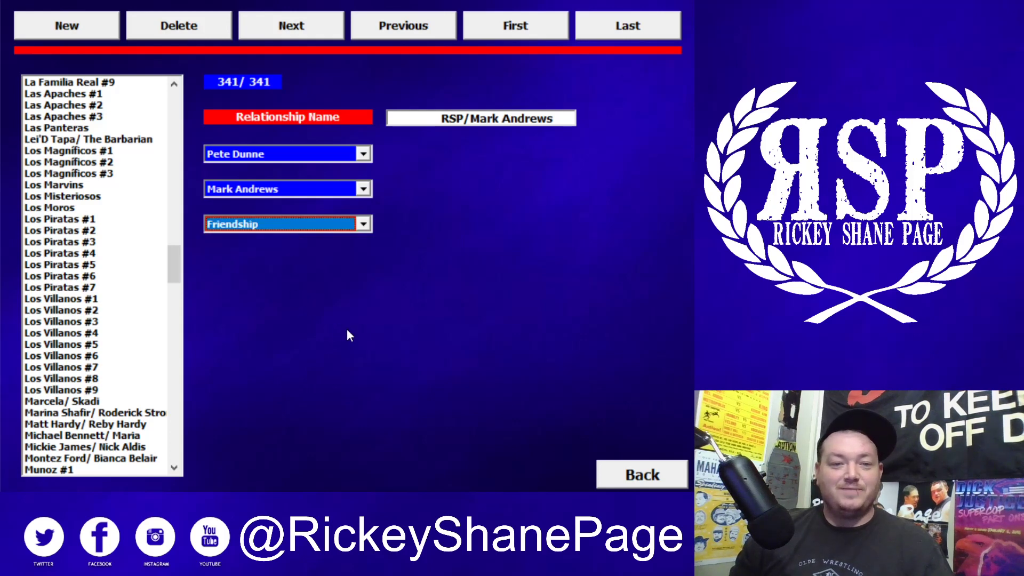
# Change the first person of the RSP/Mark Andrews relationship to Rickey Shane Page
pyautogui.click(293, 151)
pyautogui.write('rickey')
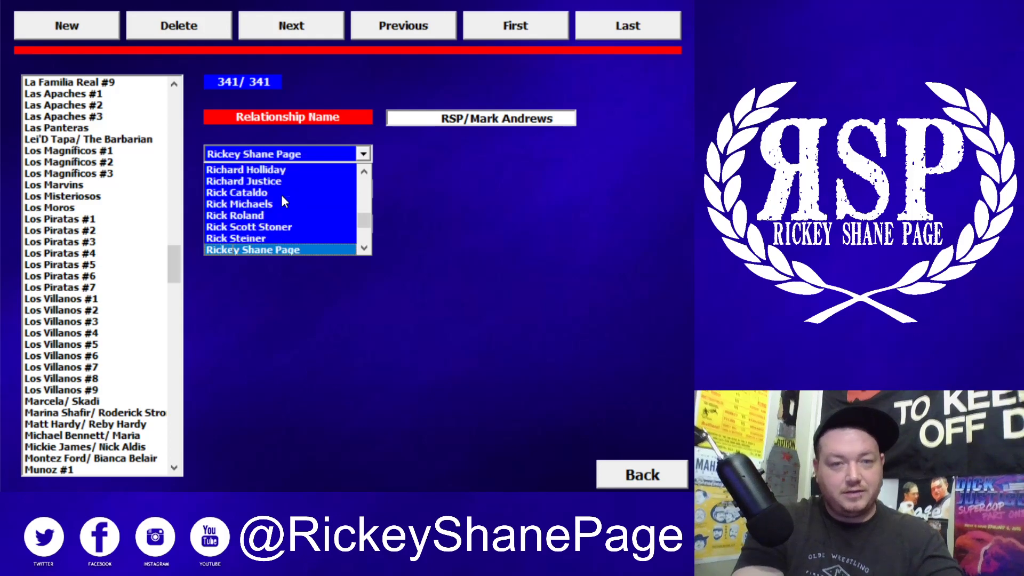
pyautogui.click(277, 249)
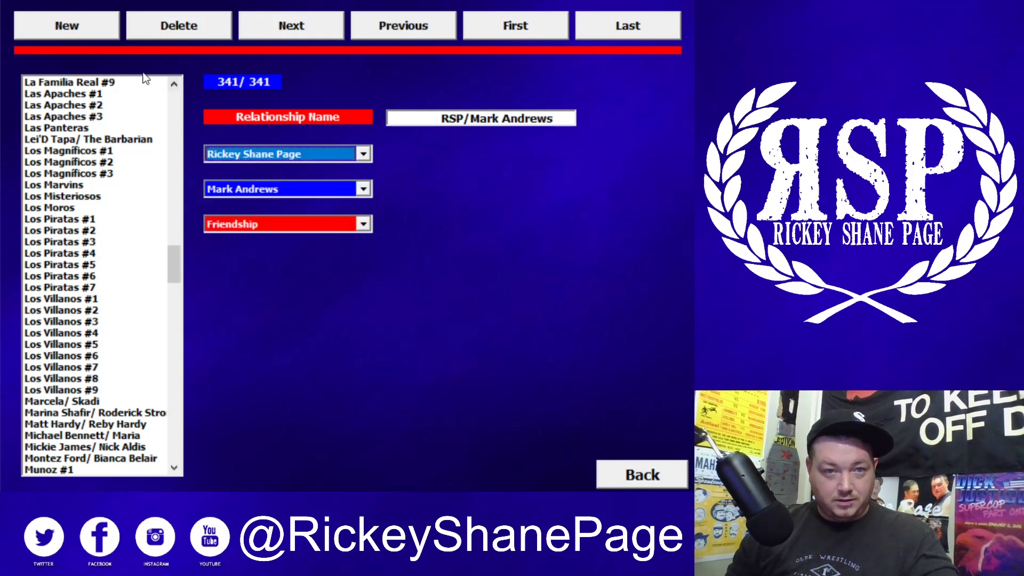
# Look through the relationship list for the RSP entries, checking the RSP/Atticus Cogar record and the entries around it
pyautogui.click(87, 346)
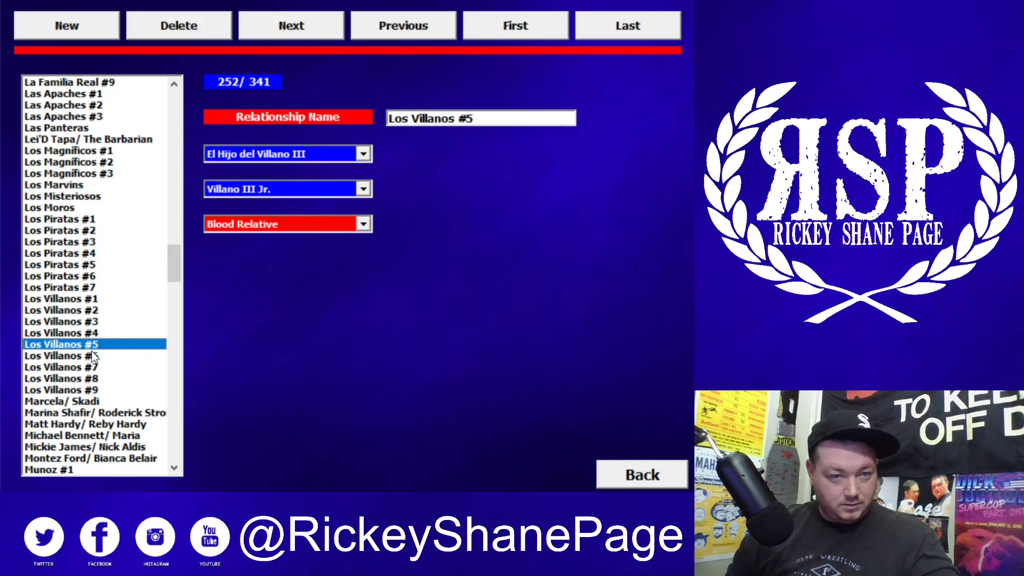
pyautogui.scroll(-2, 53, 376)
pyautogui.click(59, 374)
pyautogui.write('rs')
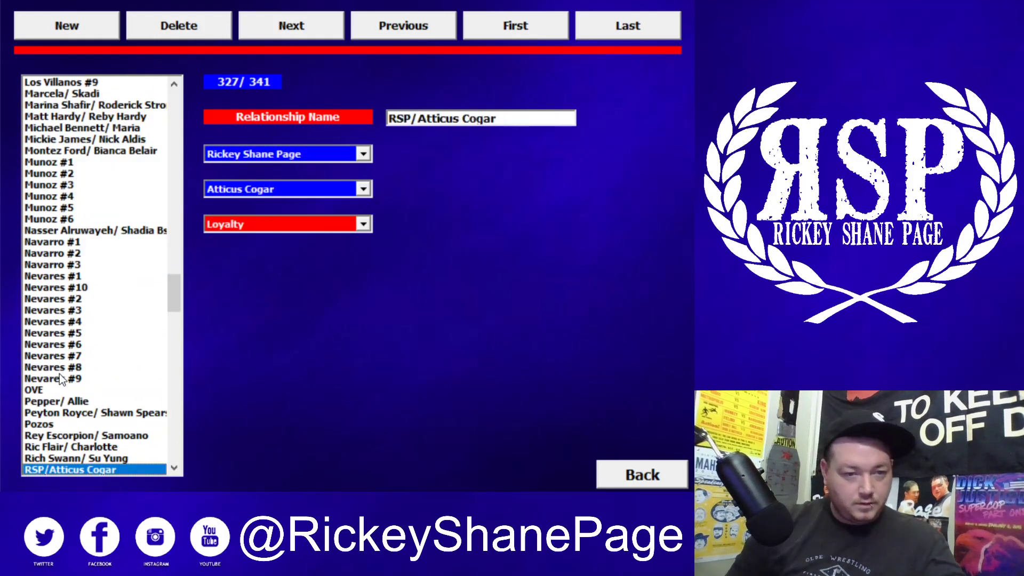
pyautogui.scroll(-1, 70, 450)
pyautogui.scroll(-3, 122, 447)
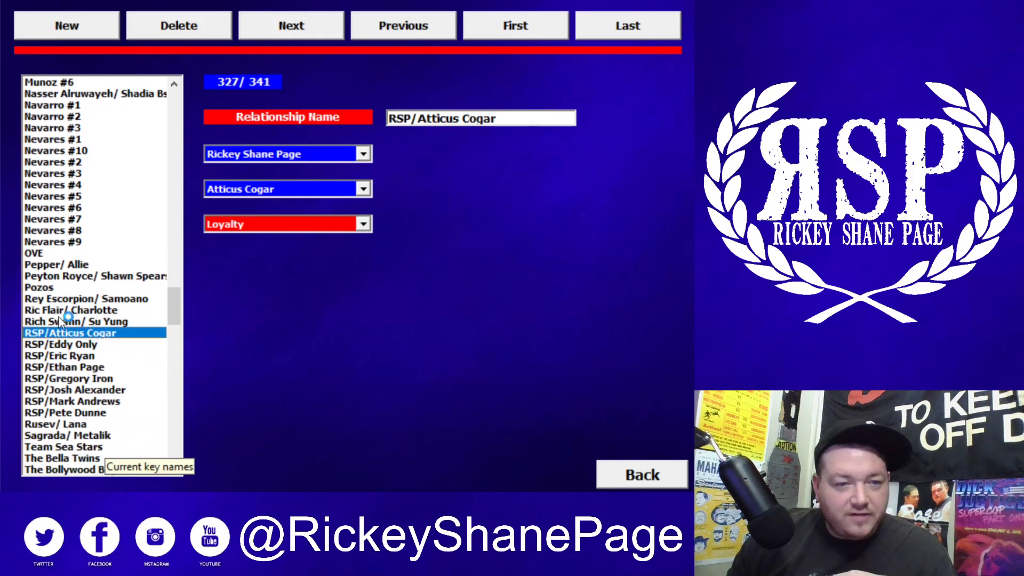
pyautogui.click(59, 321)
pyautogui.scroll(3, 59, 319)
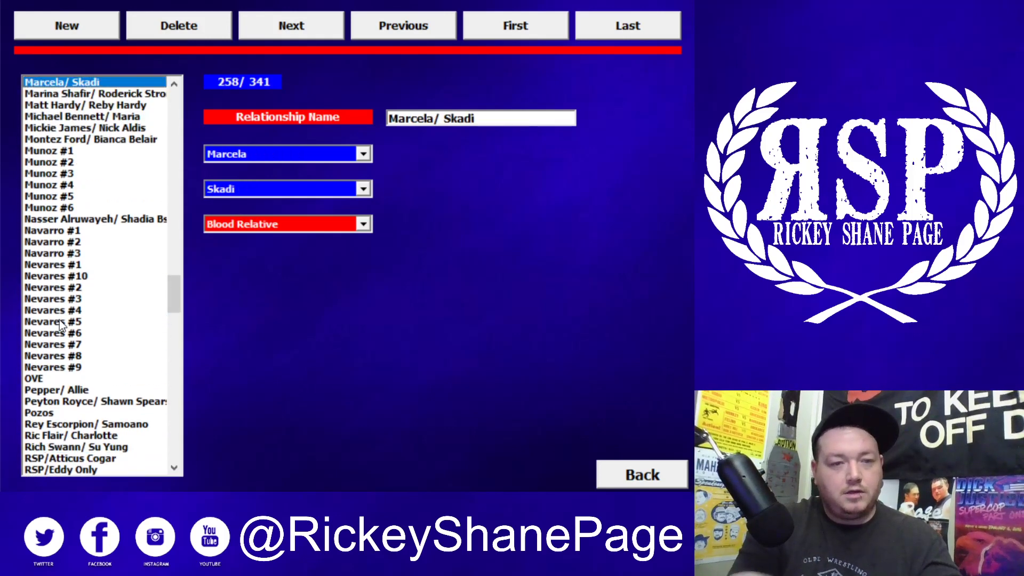
# Create a new relationship named Pete Dunne/Mark Andrews
pyautogui.click(80, 32)
pyautogui.click(436, 122)
pyautogui.write('Pete Dinne')
pyautogui.press('BackSpace')
pyautogui.press('BackSpace')
pyautogui.press('BackSpace')
pyautogui.press('BackSpace')
pyautogui.write('unne')
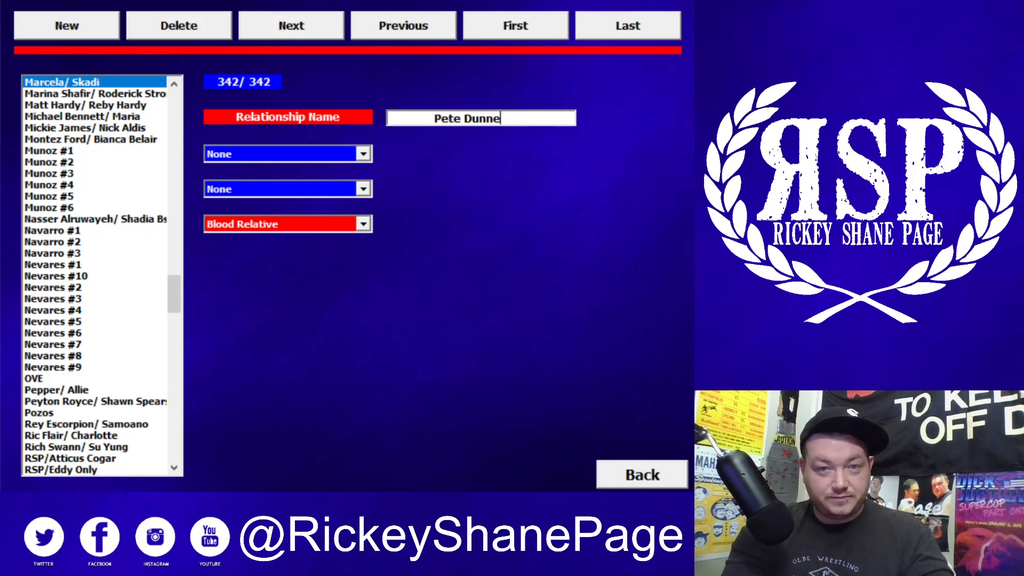
pyautogui.write('/Mark Andrews')
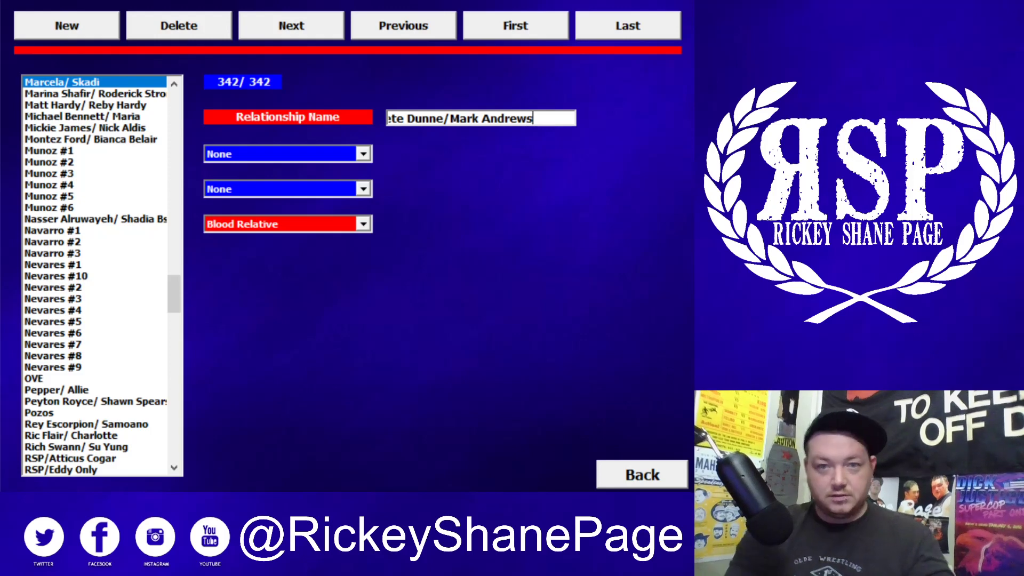
pyautogui.click(280, 153)
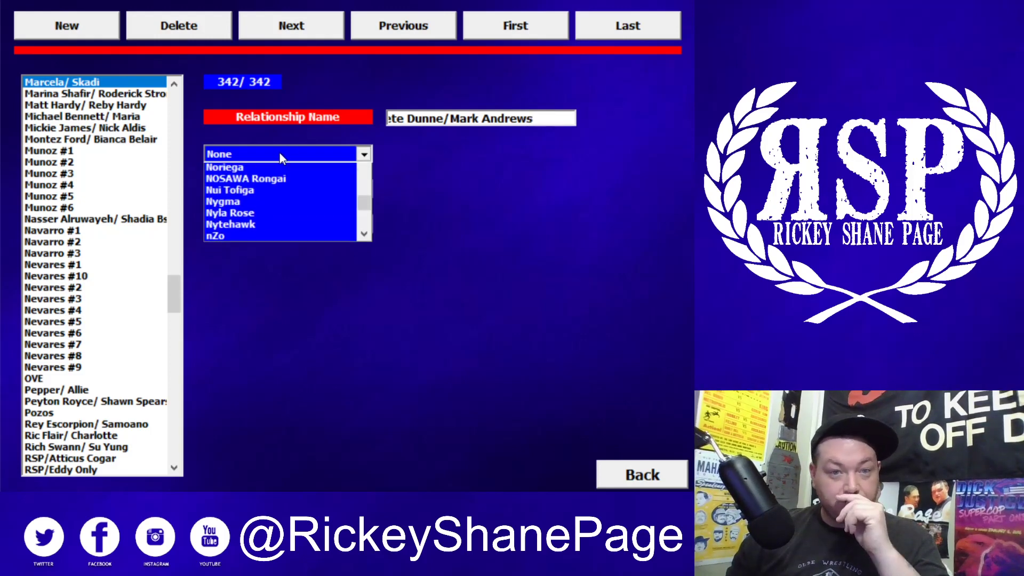
pyautogui.write('Pete Bouncer')
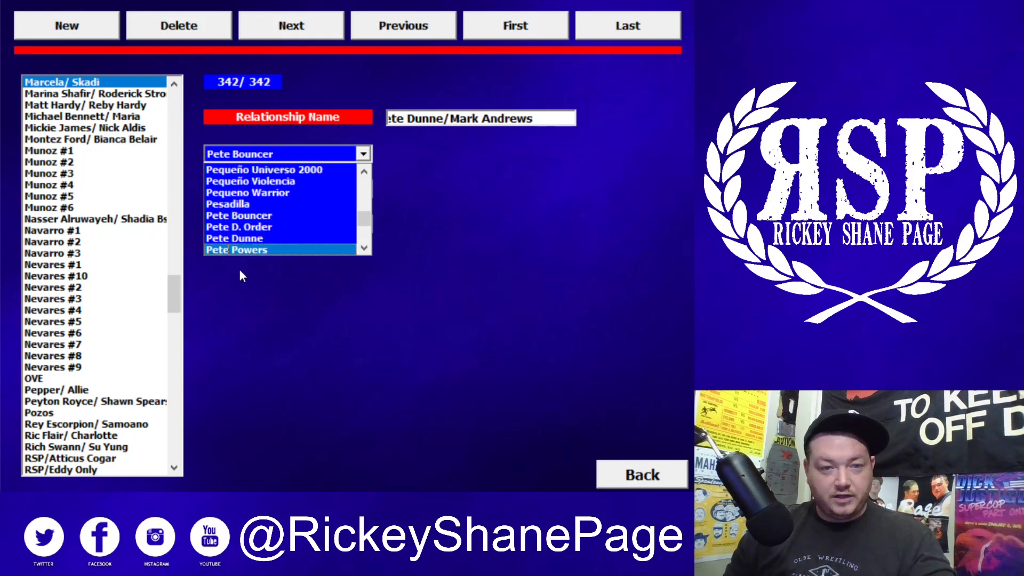
pyautogui.click(247, 239)
pyautogui.click(238, 188)
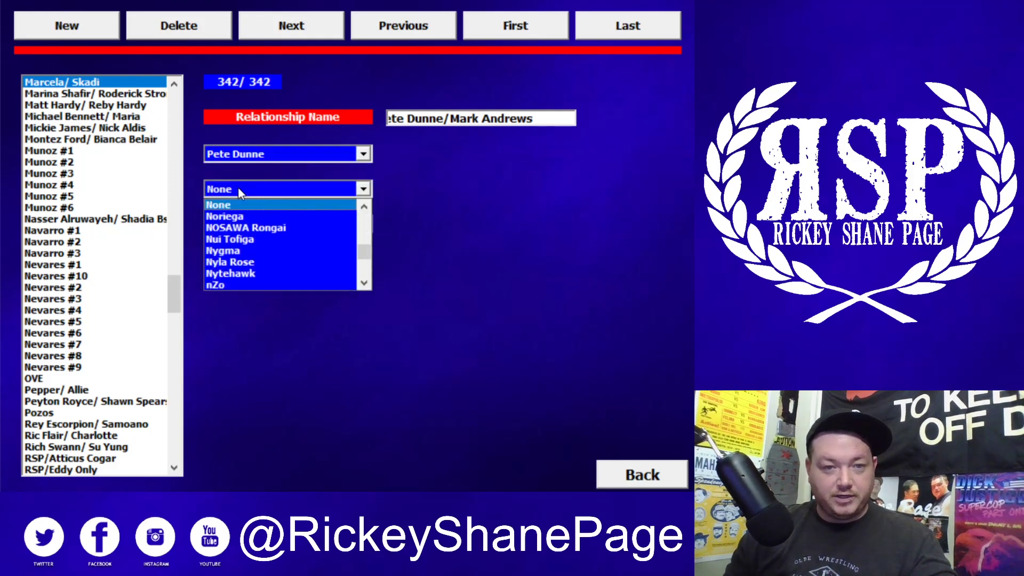
pyautogui.write('nar')
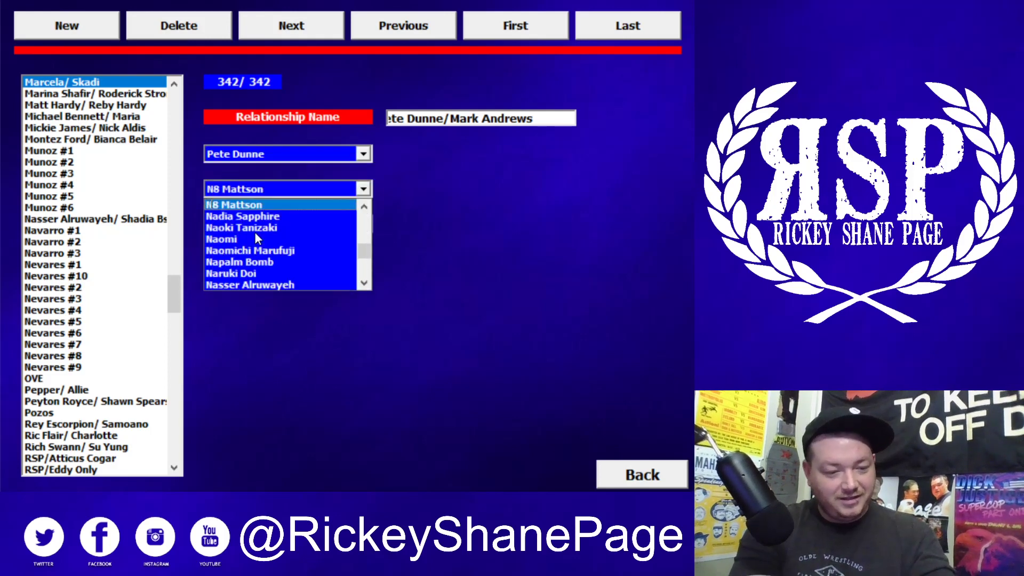
pyautogui.press('BackSpace')
pyautogui.press('BackSpace')
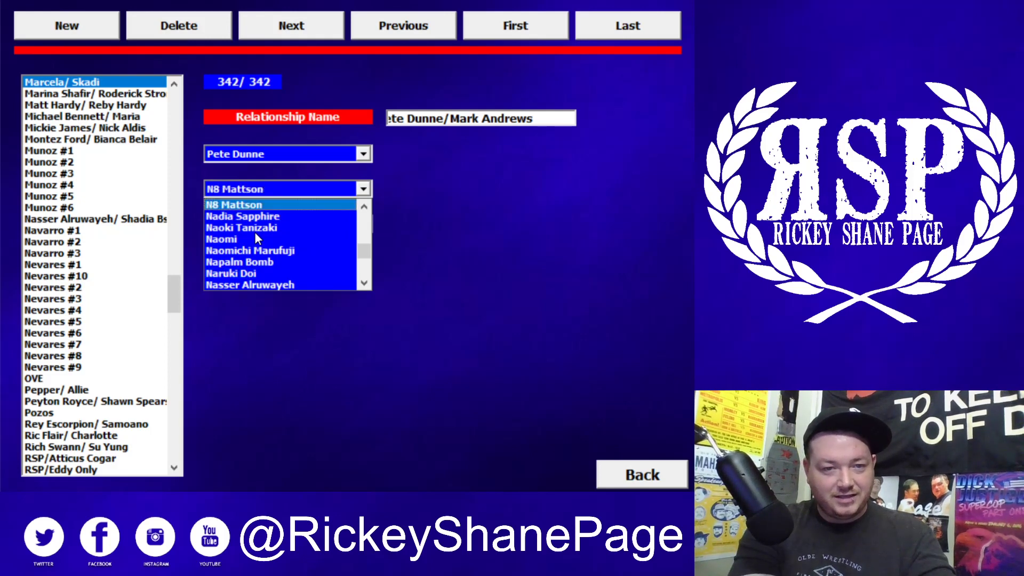
pyautogui.write('mark')
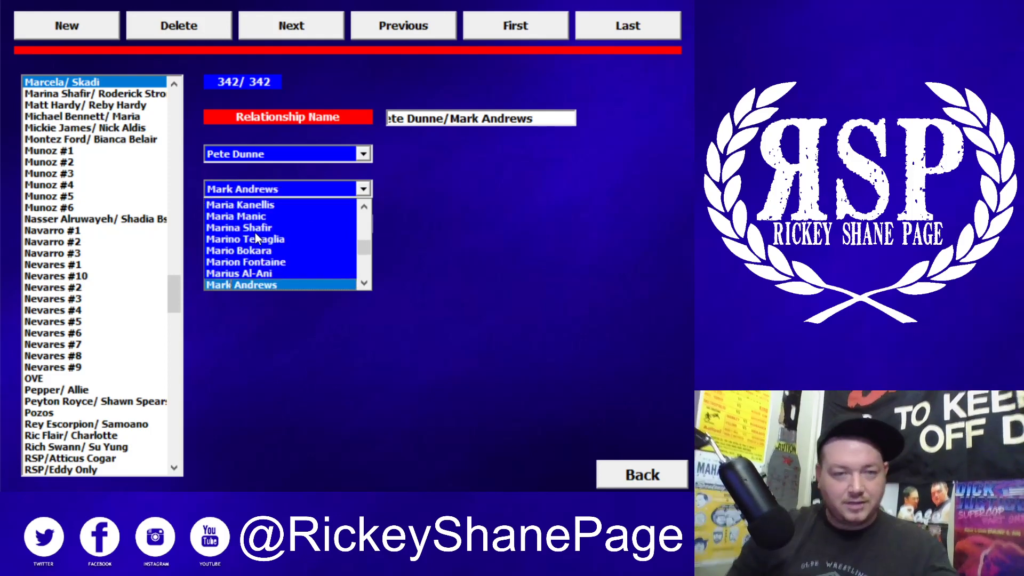
pyautogui.write(' s')
pyautogui.press('Return')
pyautogui.click(251, 226)
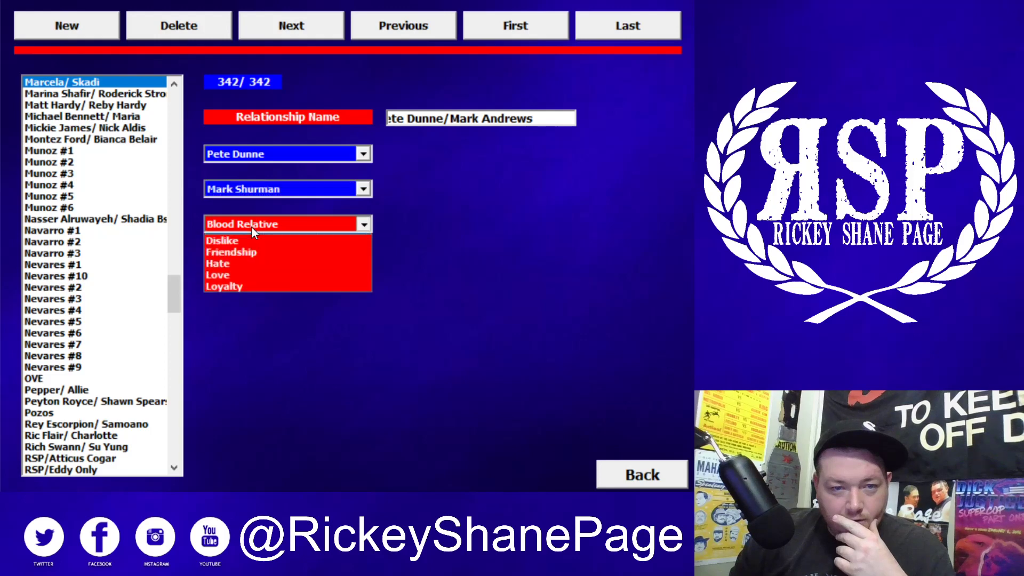
pyautogui.click(241, 265)
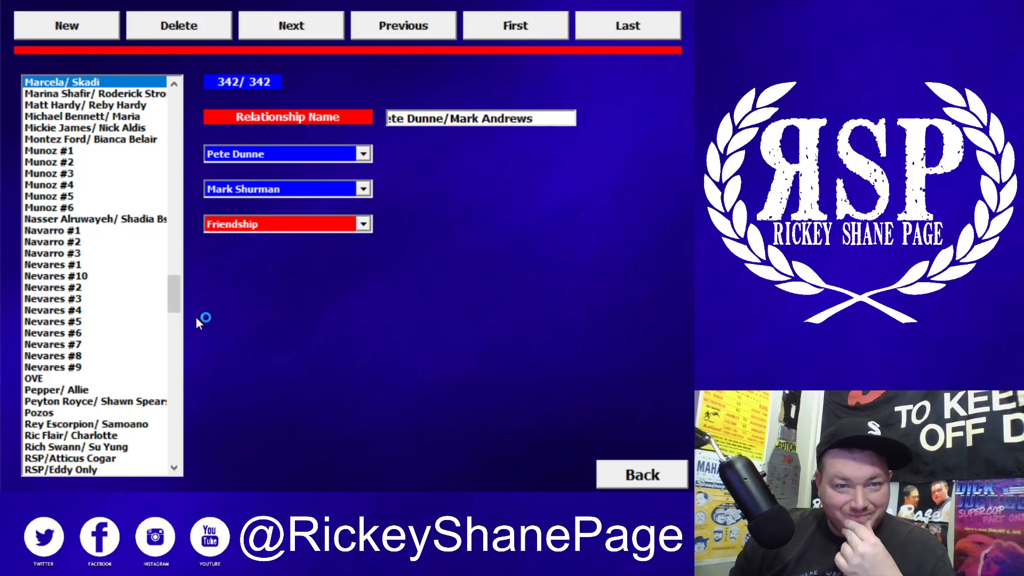
# Change the second person of the Pete Dunne/Mark Andrews relationship to Mark Andrews and return to the editor's category menu
pyautogui.click(248, 189)
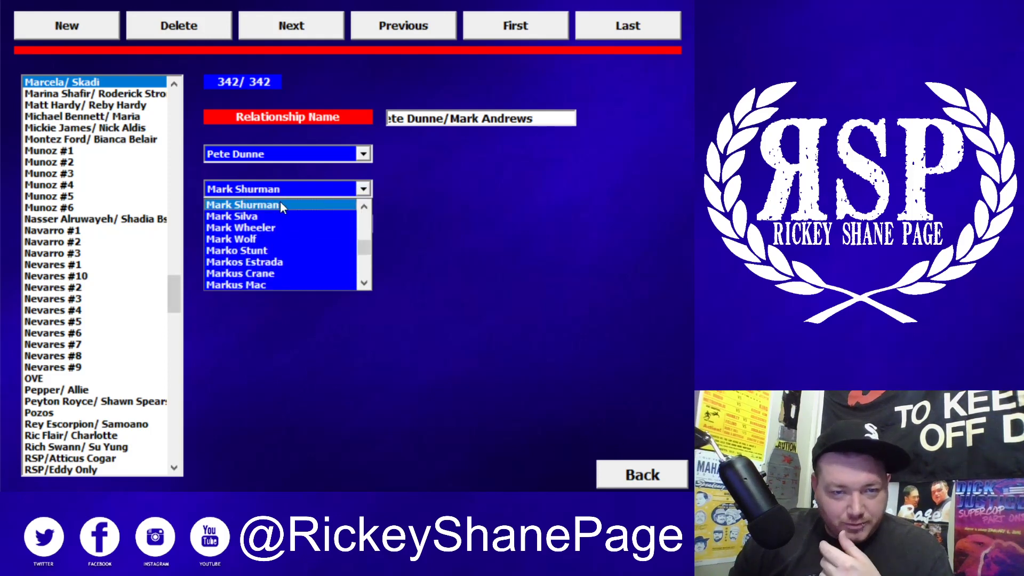
pyautogui.scroll(2, 290, 218)
pyautogui.scroll(1, 290, 224)
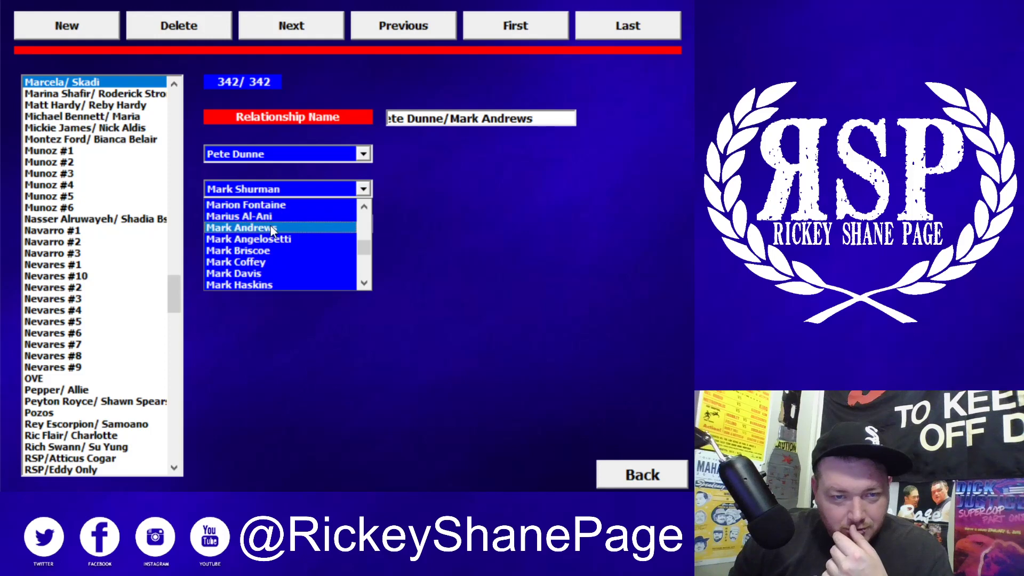
pyautogui.click(272, 228)
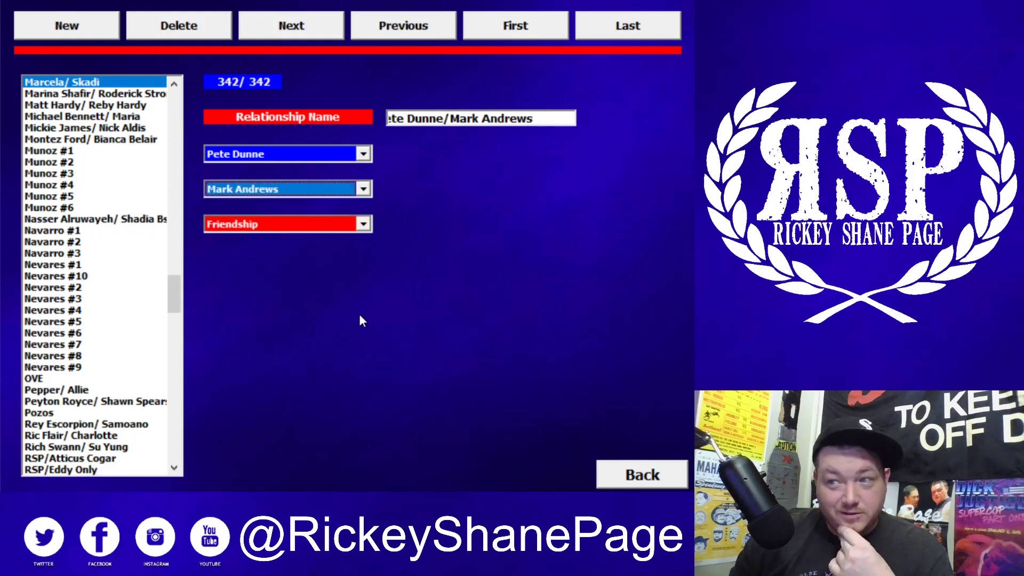
pyautogui.click(630, 474)
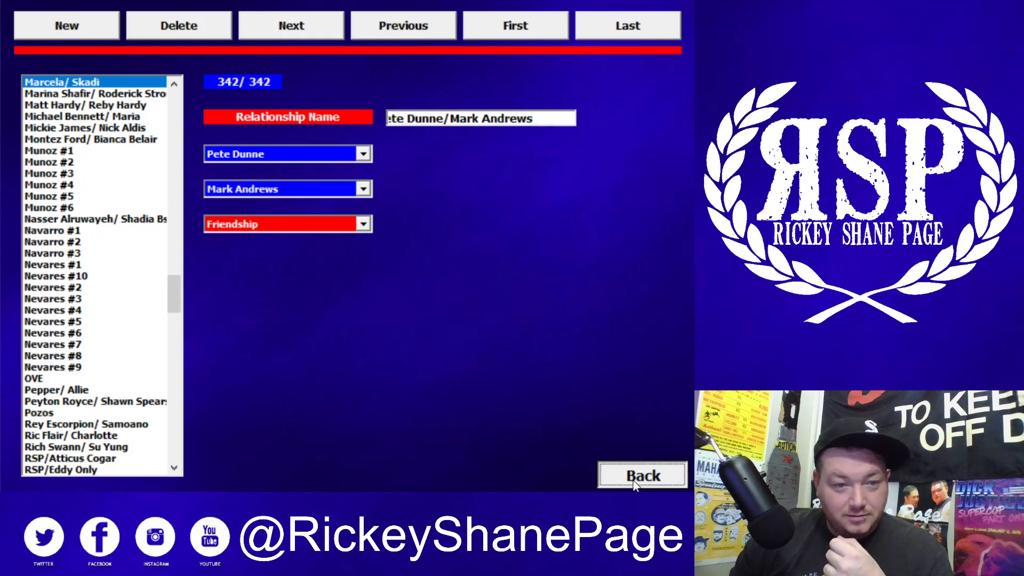
# Open the owners category and review the employer, talent and style of the first owners, from Billy Corgan to Dan McDevitt, rechecking Chuck Roberts
pyautogui.click(280, 195)
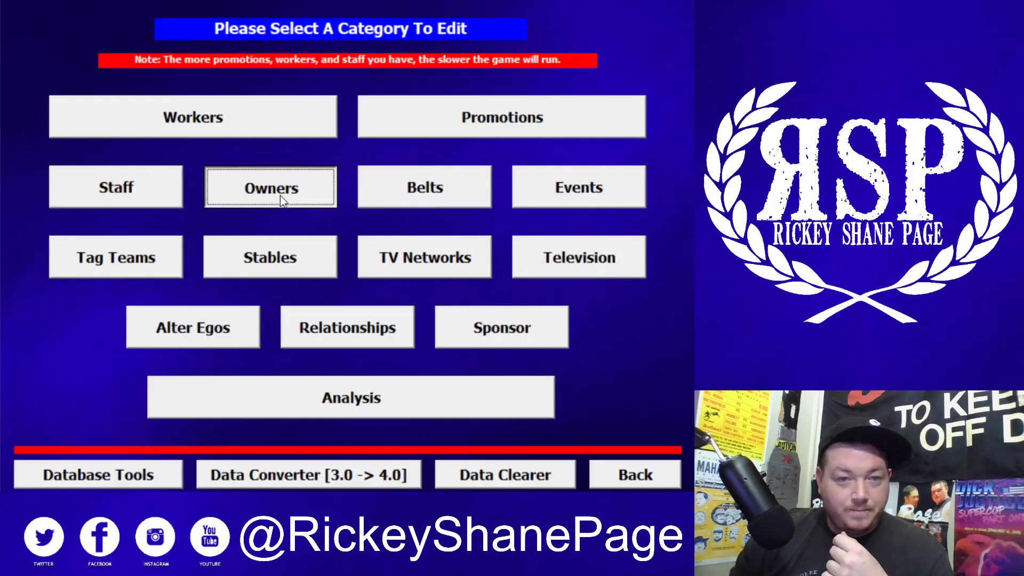
pyautogui.click(36, 76)
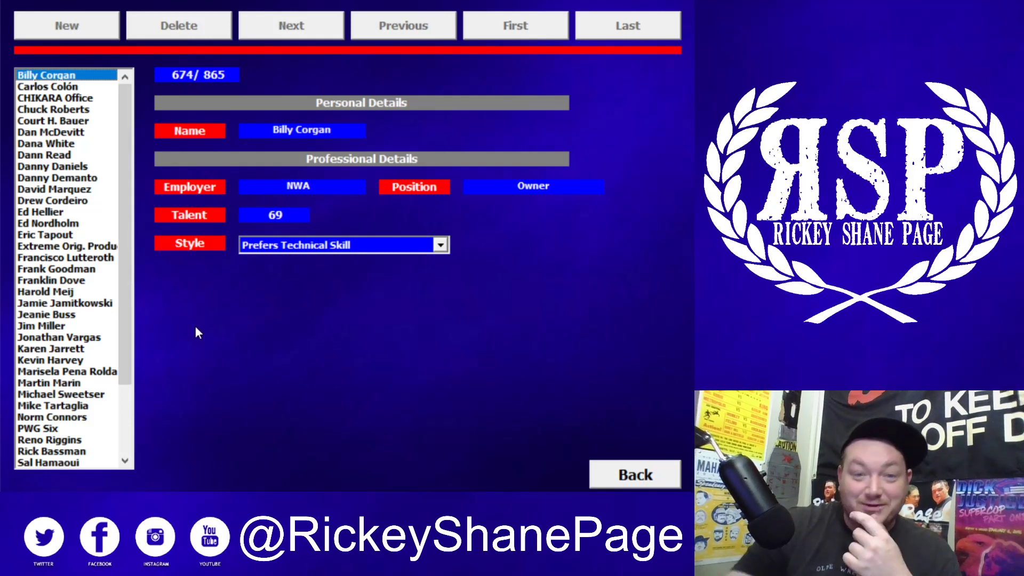
pyautogui.press('Down')
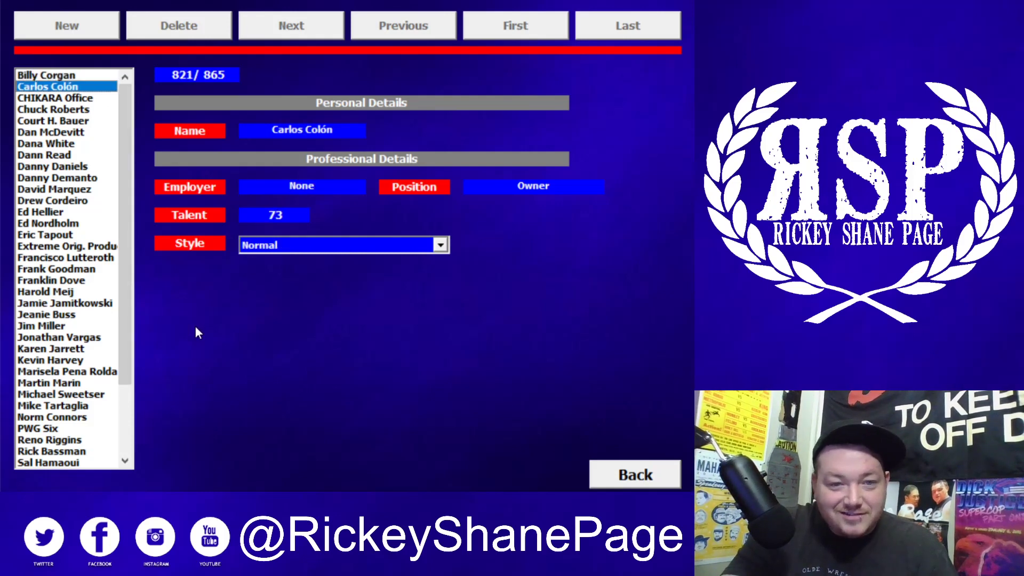
pyautogui.press('Down')
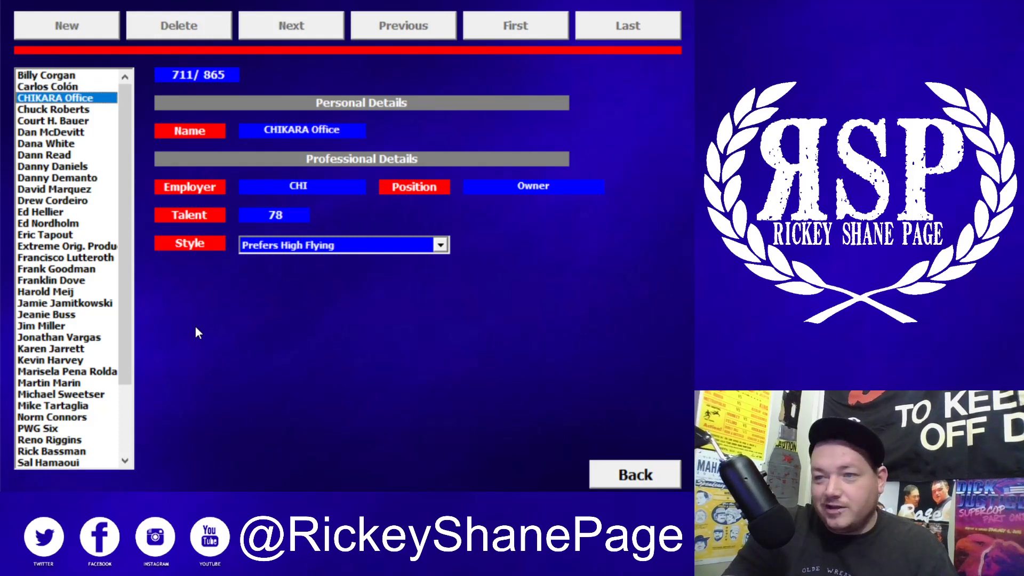
pyautogui.press('Down')
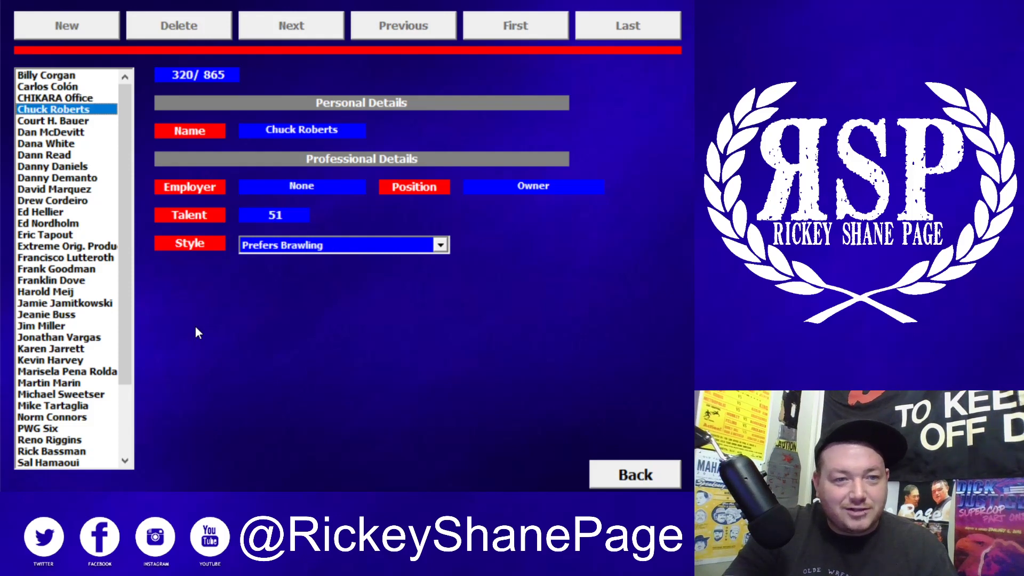
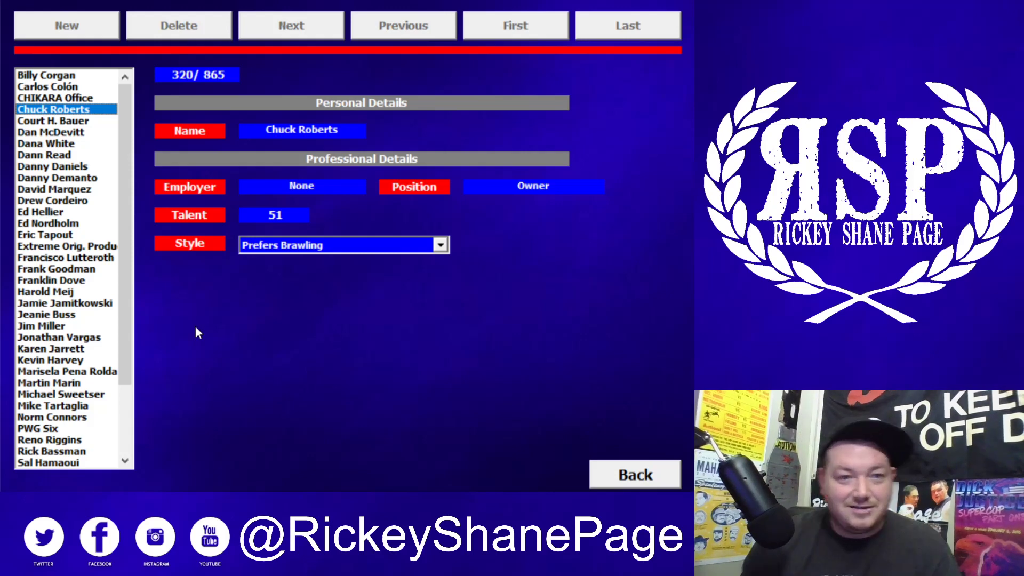
pyautogui.press('Down')
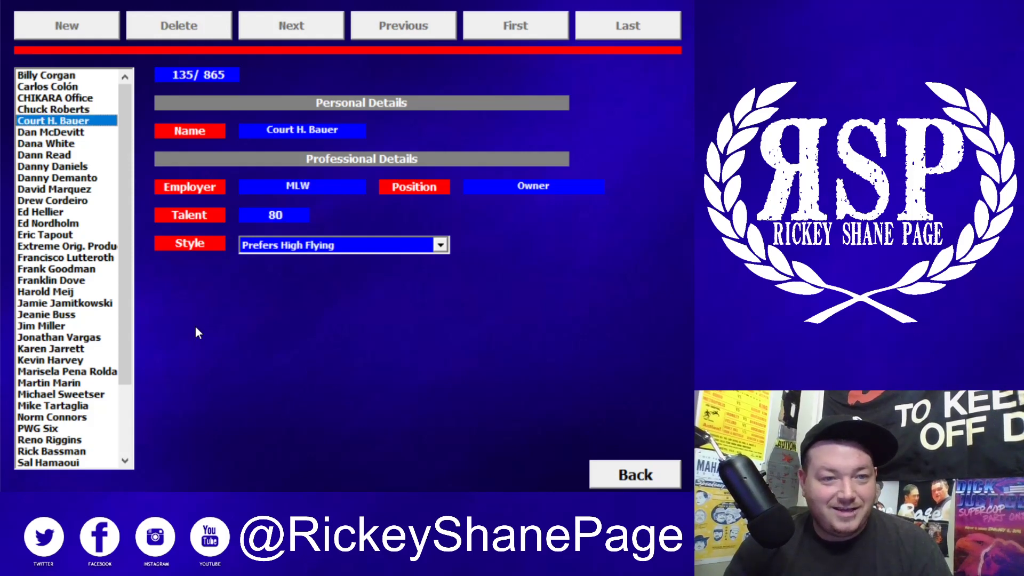
pyautogui.press('Down')
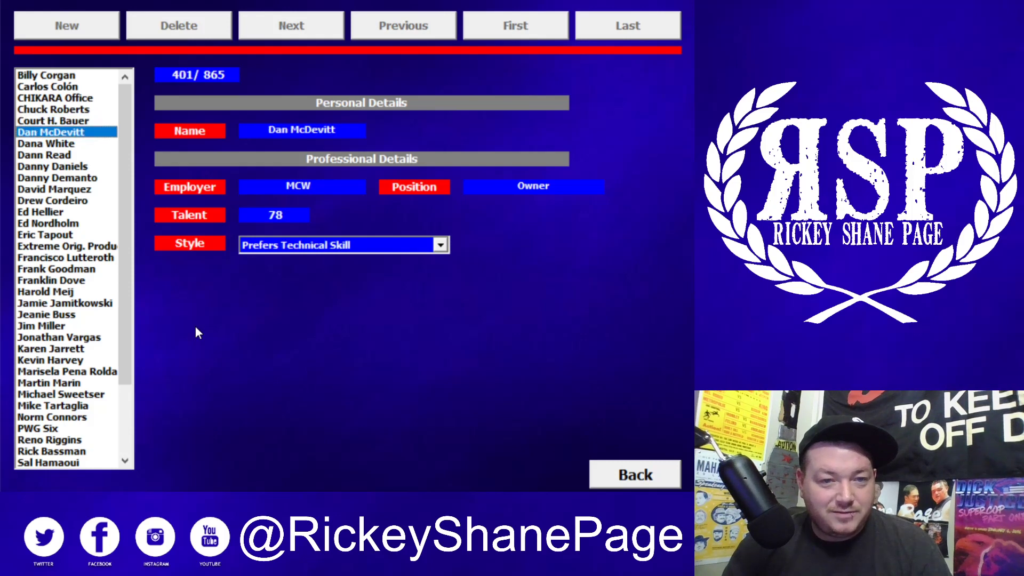
pyautogui.press('Up')
pyautogui.press('Up')
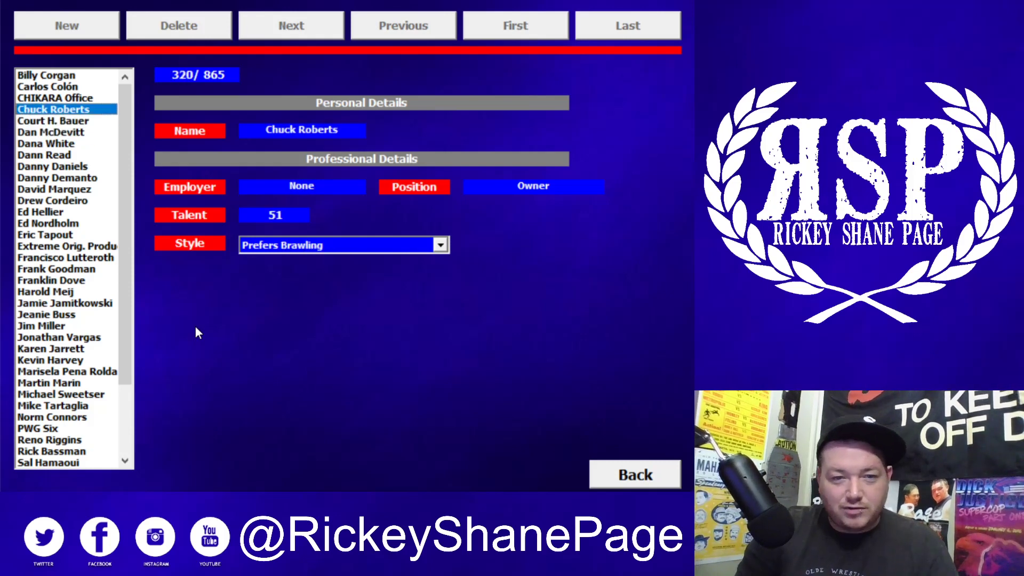
pyautogui.press('Down')
pyautogui.press('Up')
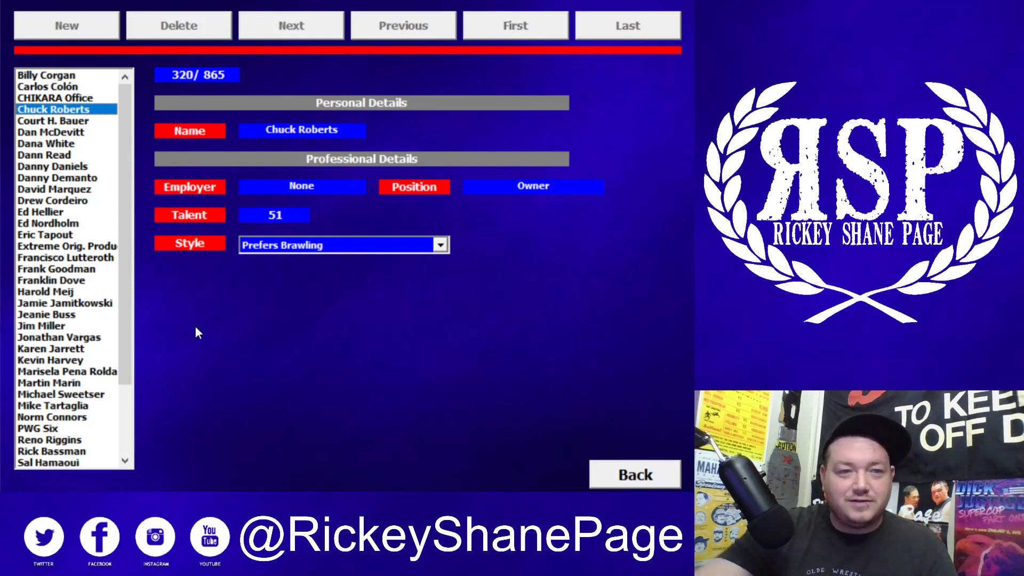
# Review the owner records from Court H. Bauer through Francisco Lutteroth, checking each one's employer, talent and preferred style
pyautogui.press('Down')
pyautogui.press('Down')
pyautogui.press('Down')
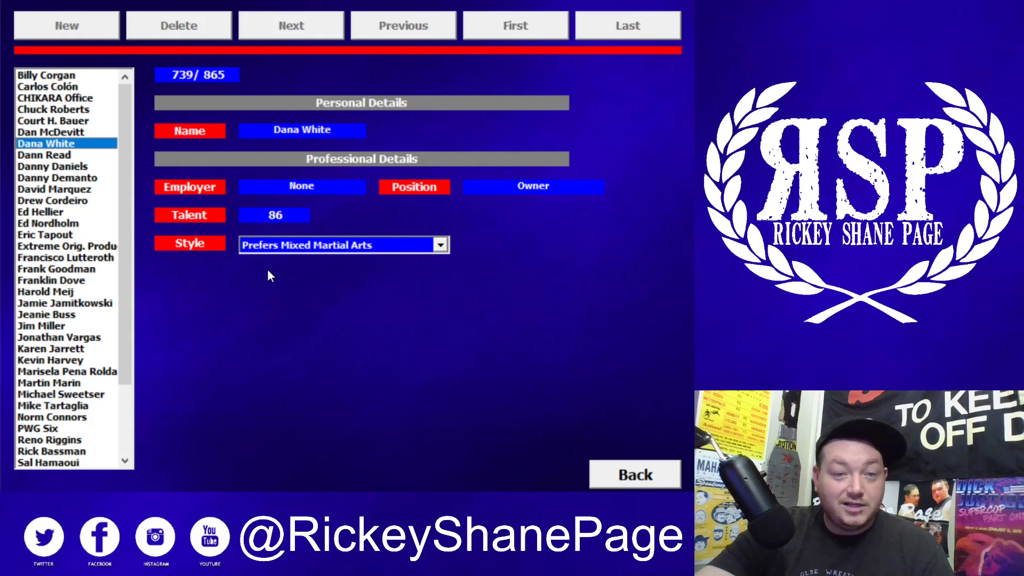
pyautogui.press('Down')
pyautogui.press('Down')
pyautogui.press('Down')
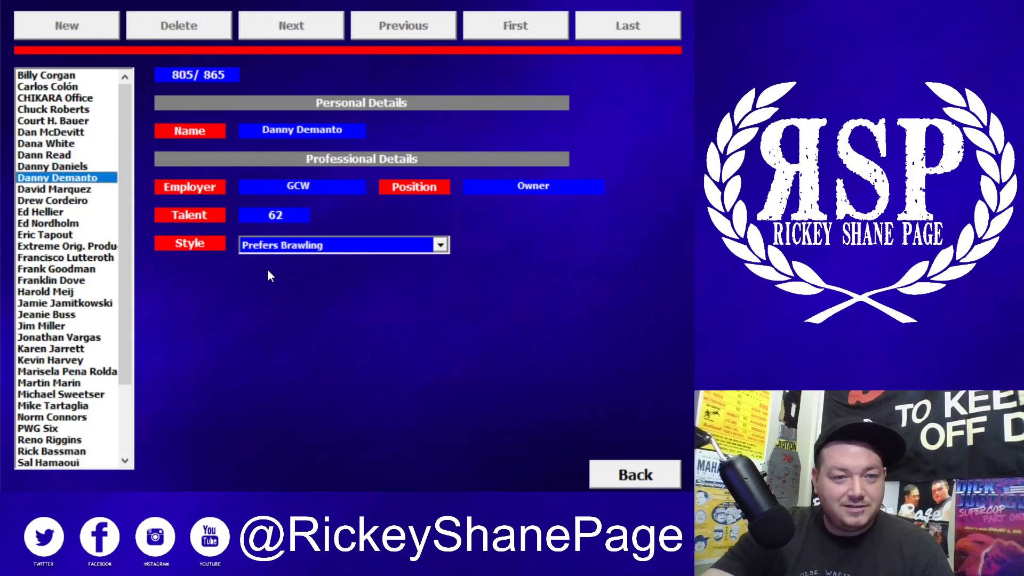
pyautogui.press('Down')
pyautogui.press('Down')
pyautogui.press('Down')
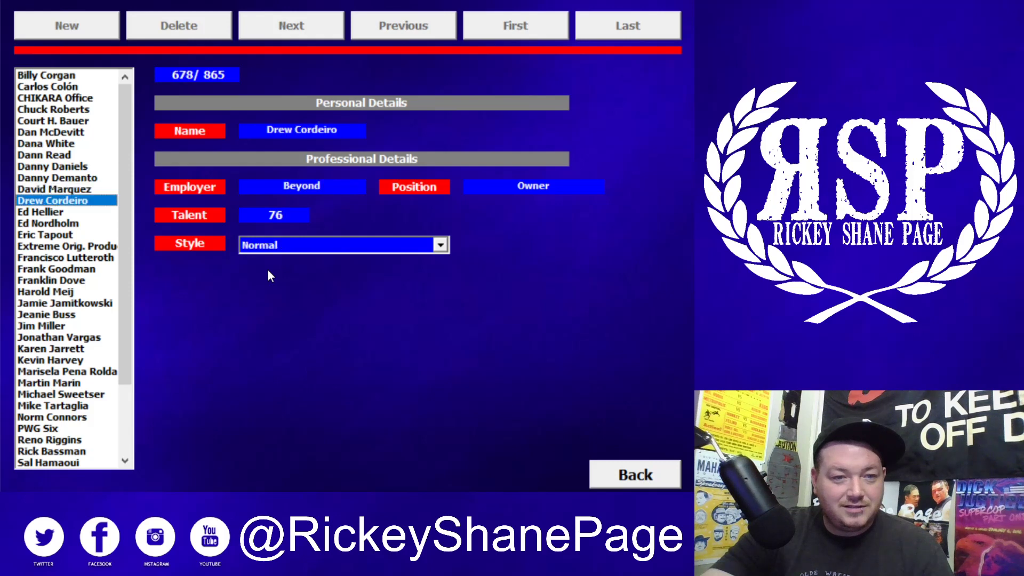
pyautogui.press('Down')
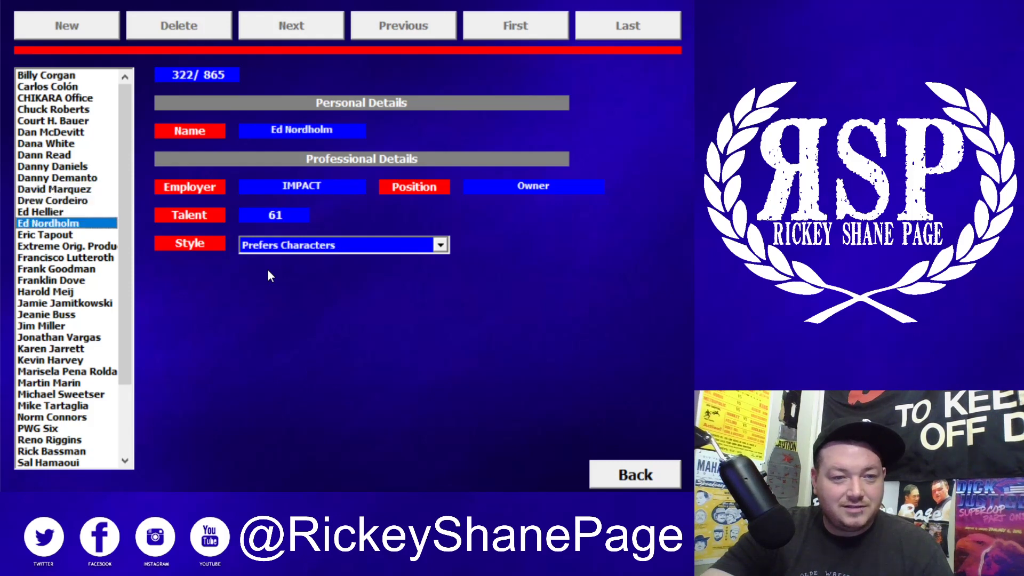
pyautogui.press('Down')
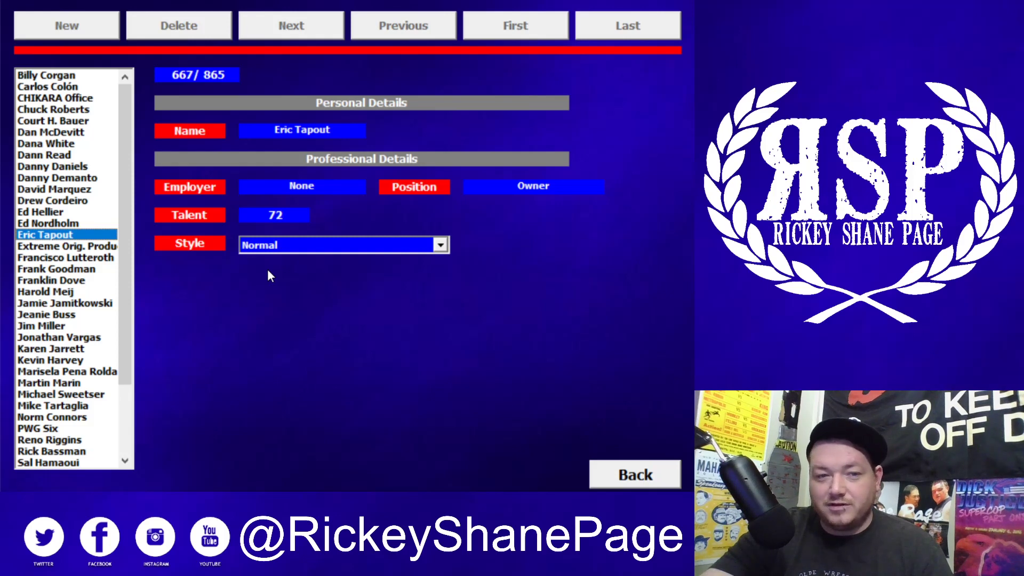
pyautogui.press('Down')
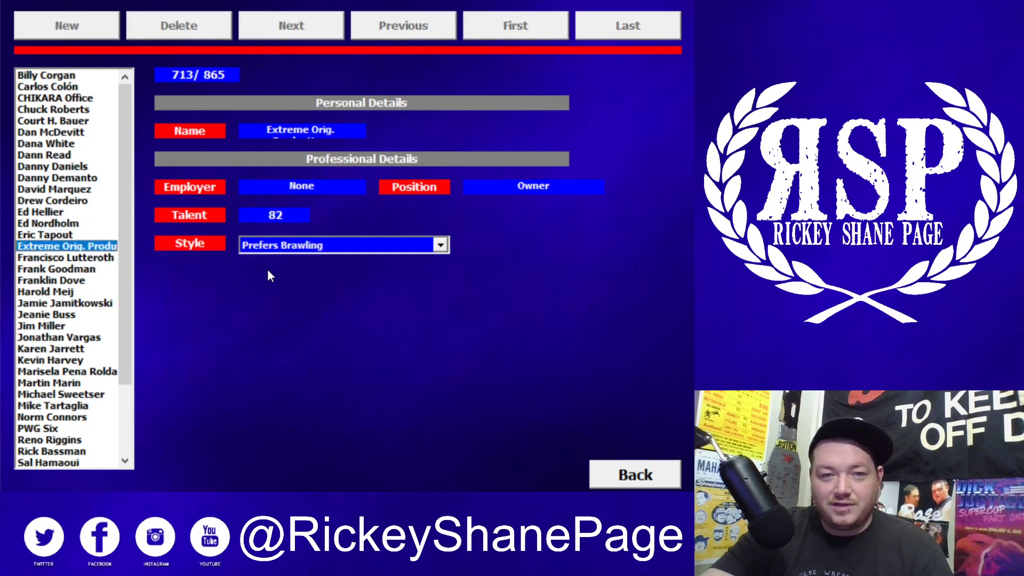
pyautogui.press('Down')
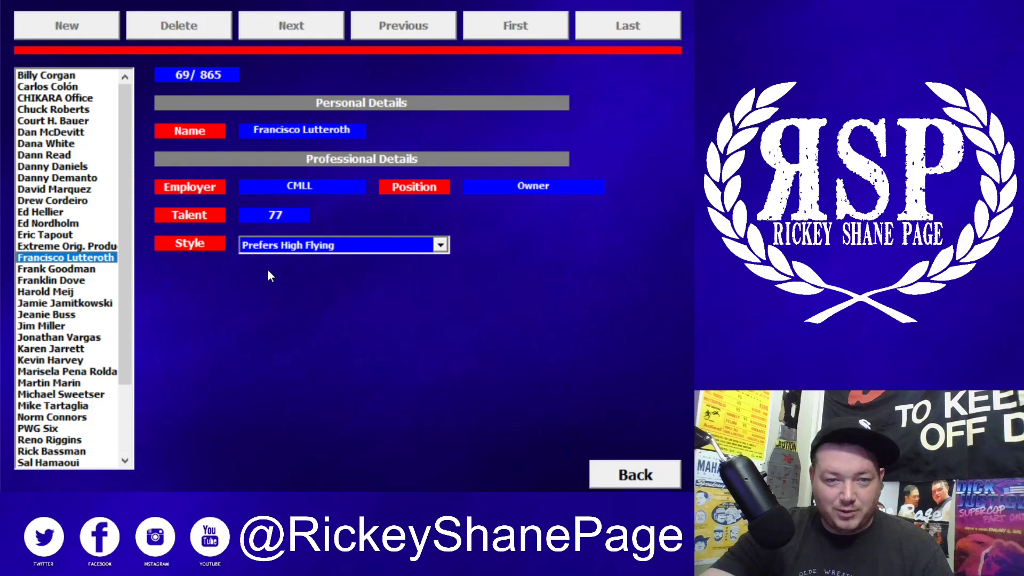
pyautogui.press('Down')
pyautogui.press('Down')
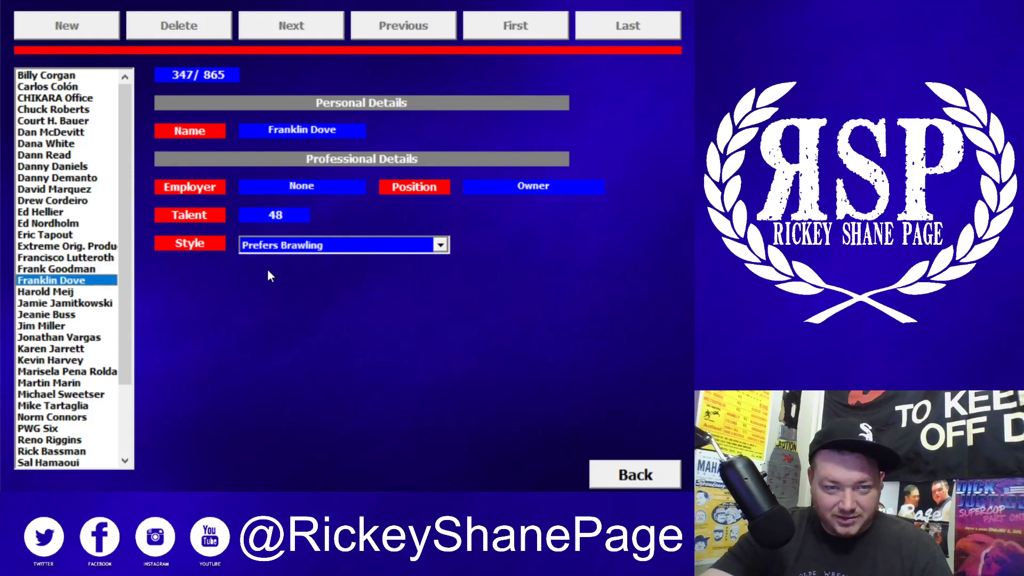
pyautogui.press('Down')
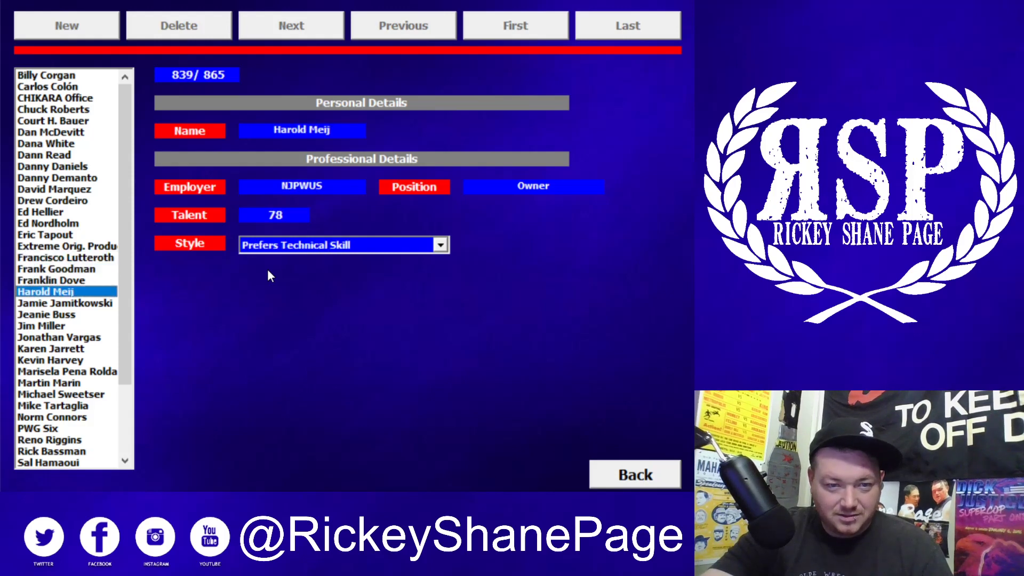
pyautogui.press('Down')
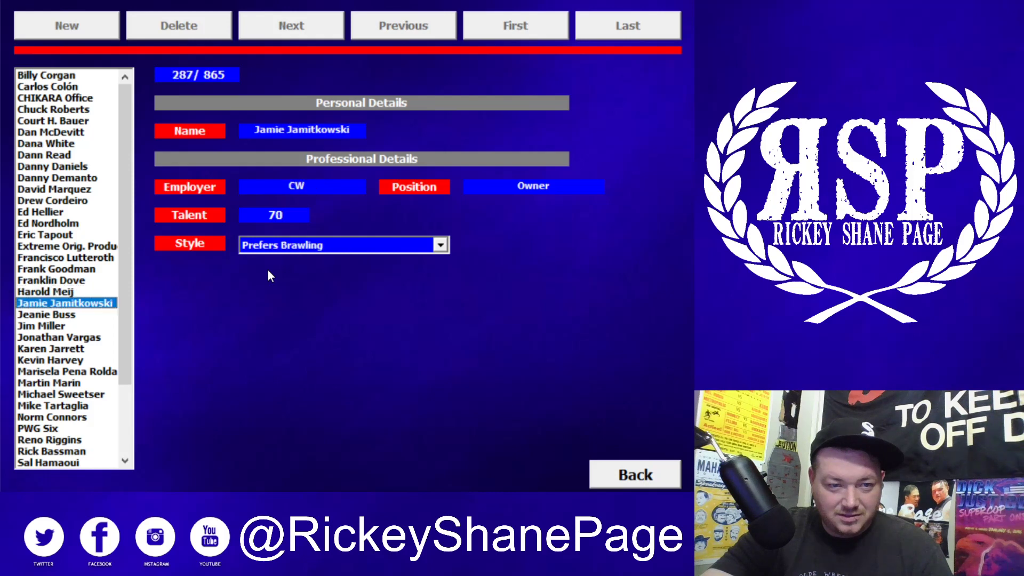
pyautogui.press('Down')
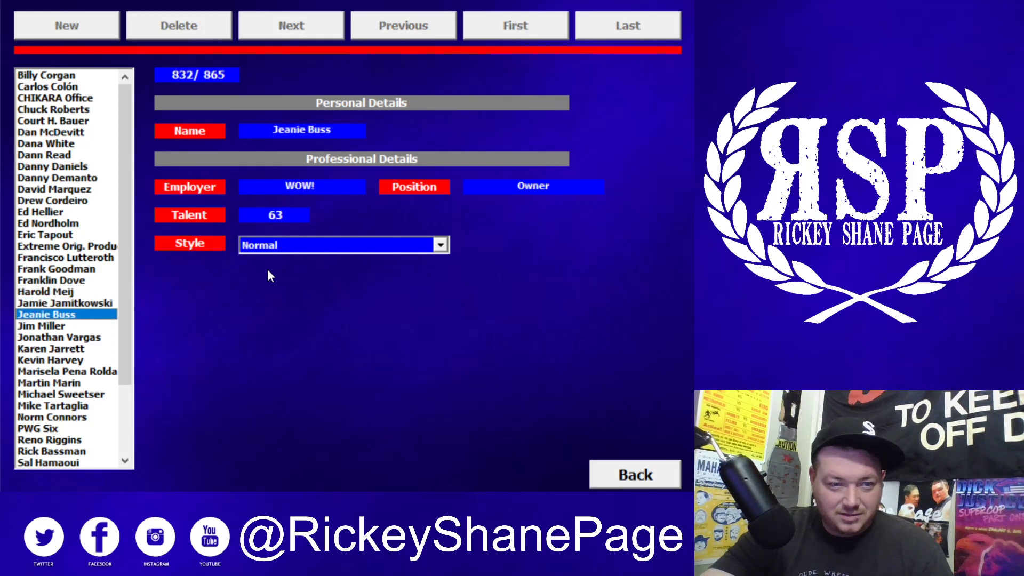
pyautogui.press('Down')
pyautogui.press('Down')
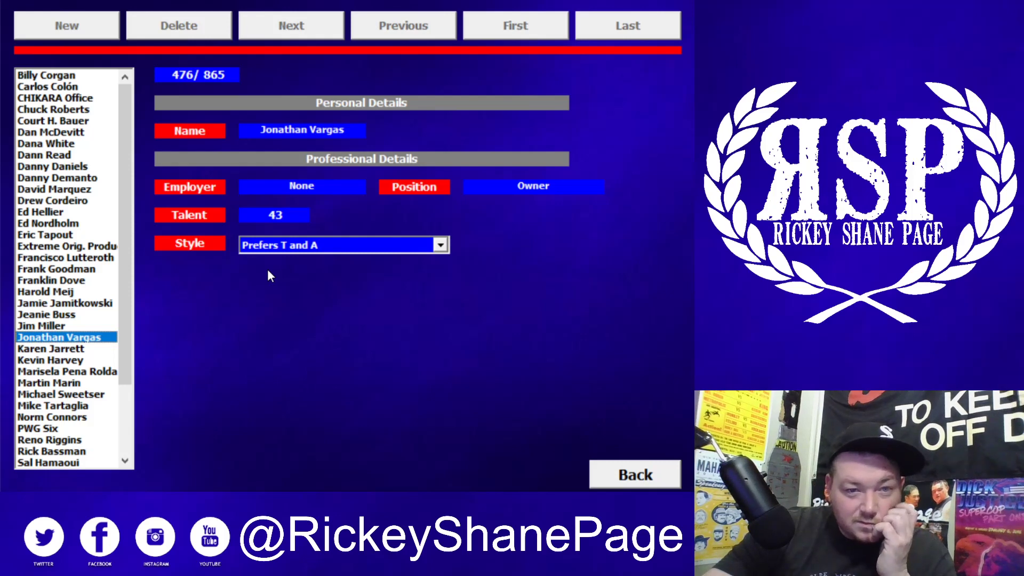
pyautogui.press('Down')
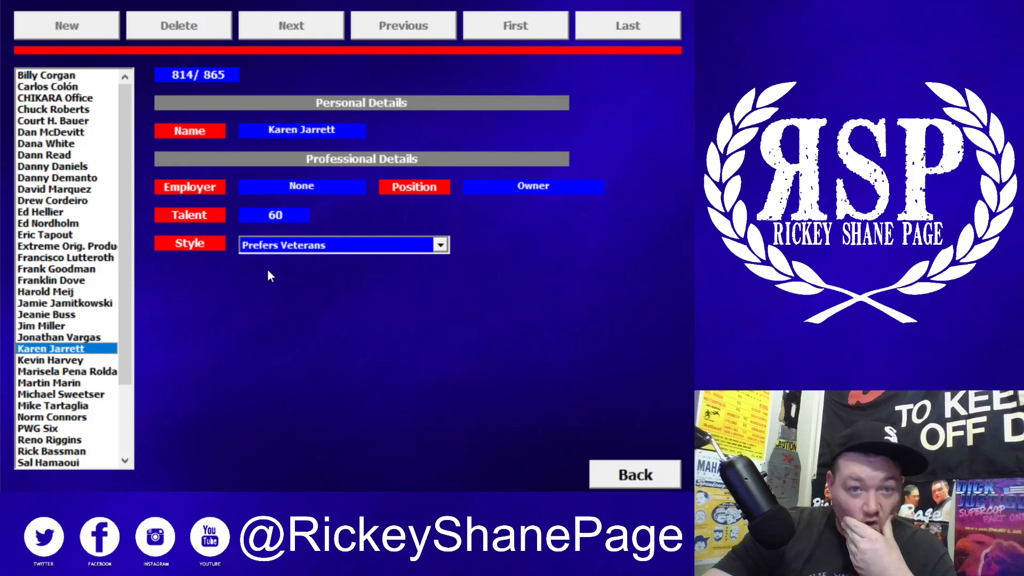
pyautogui.press('Down')
pyautogui.press('Down')
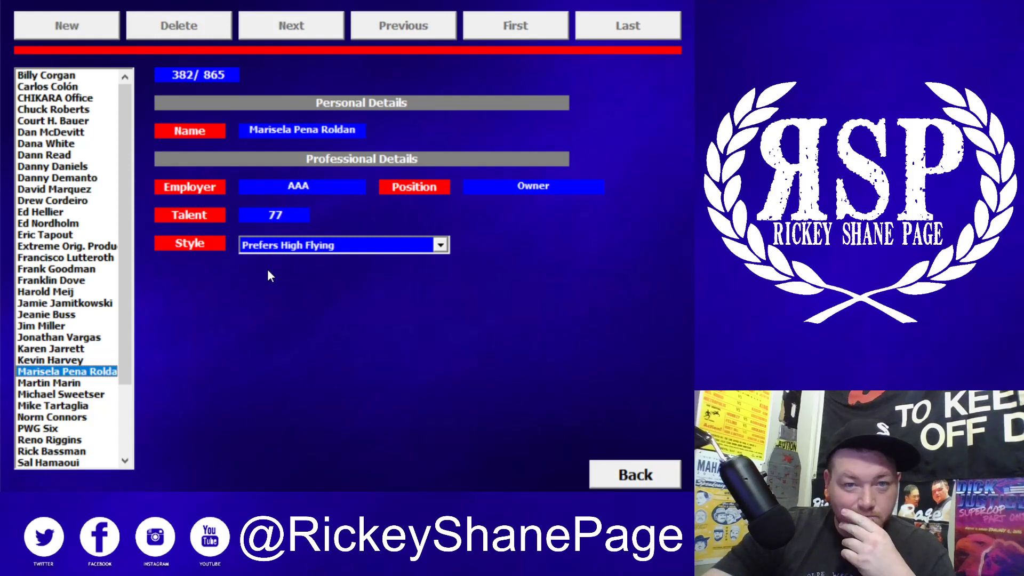
pyautogui.press('Down')
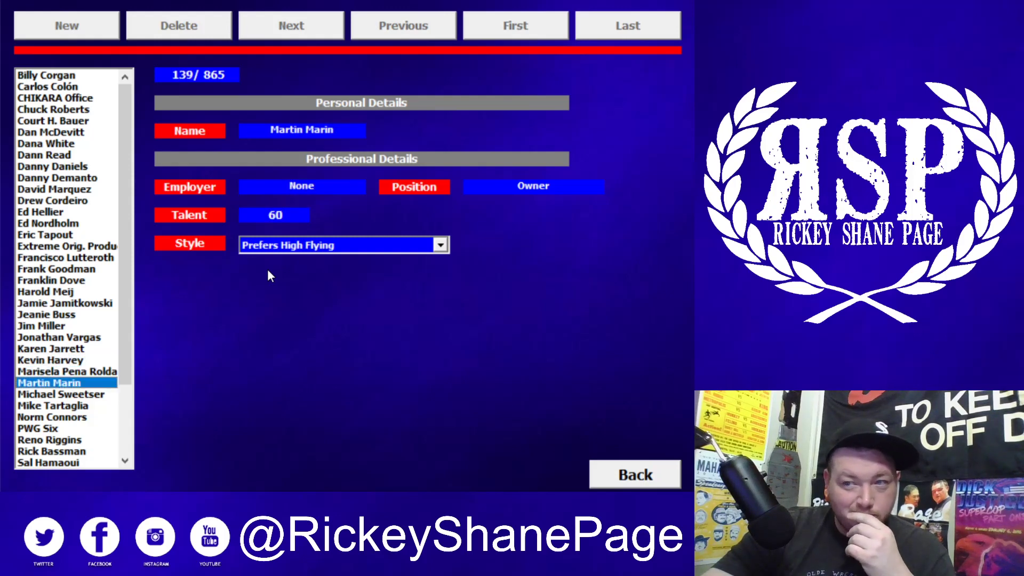
pyautogui.press('Down')
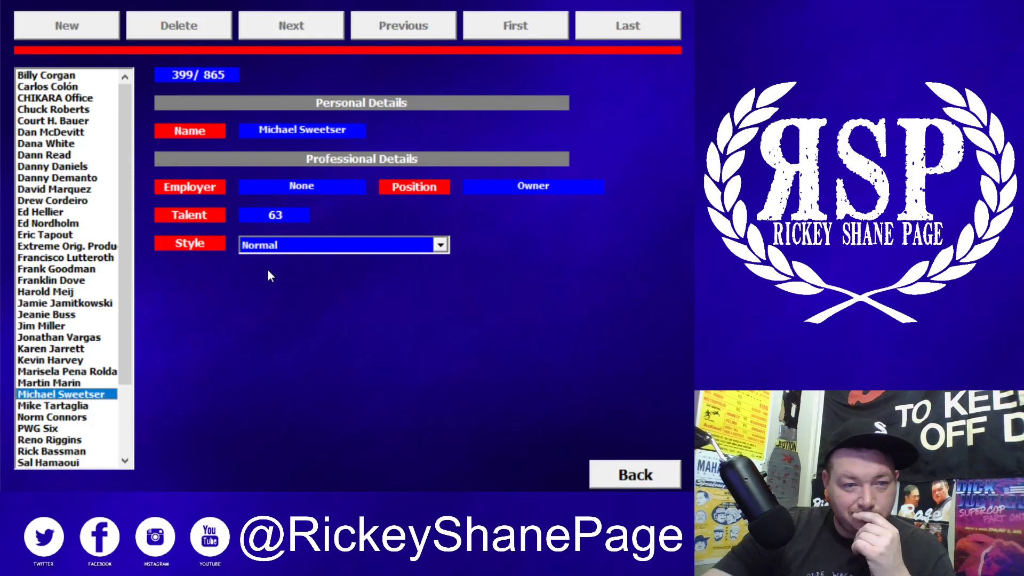
pyautogui.press('Down')
pyautogui.press('Down')
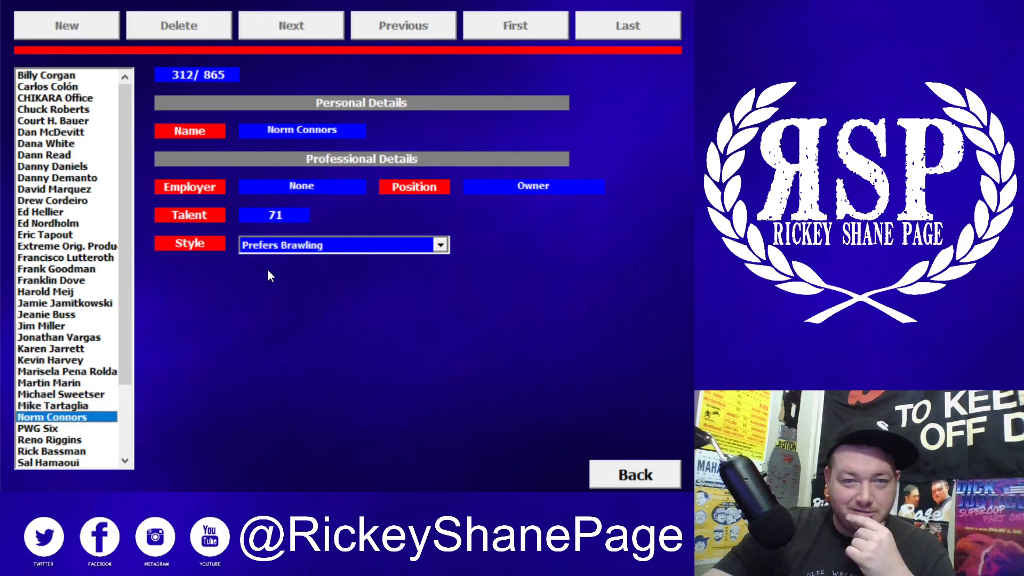
pyautogui.press('Down')
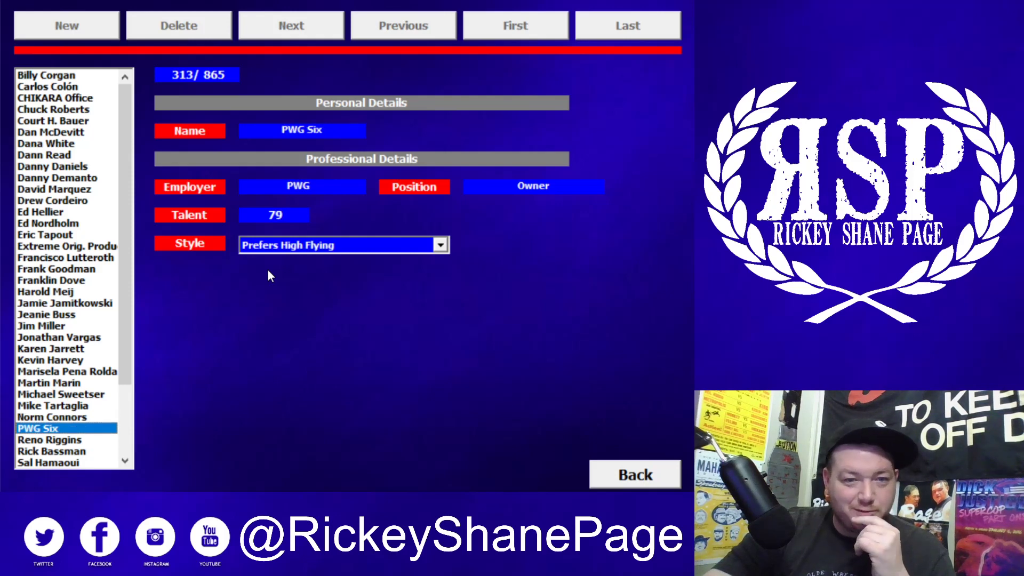
pyautogui.press('Down')
pyautogui.press('Down')
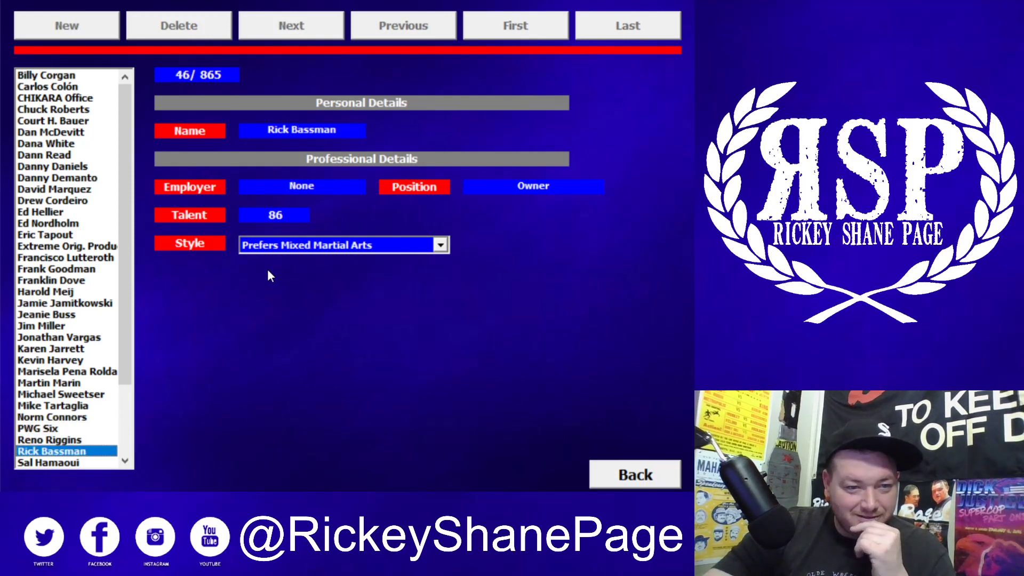
pyautogui.press('Down')
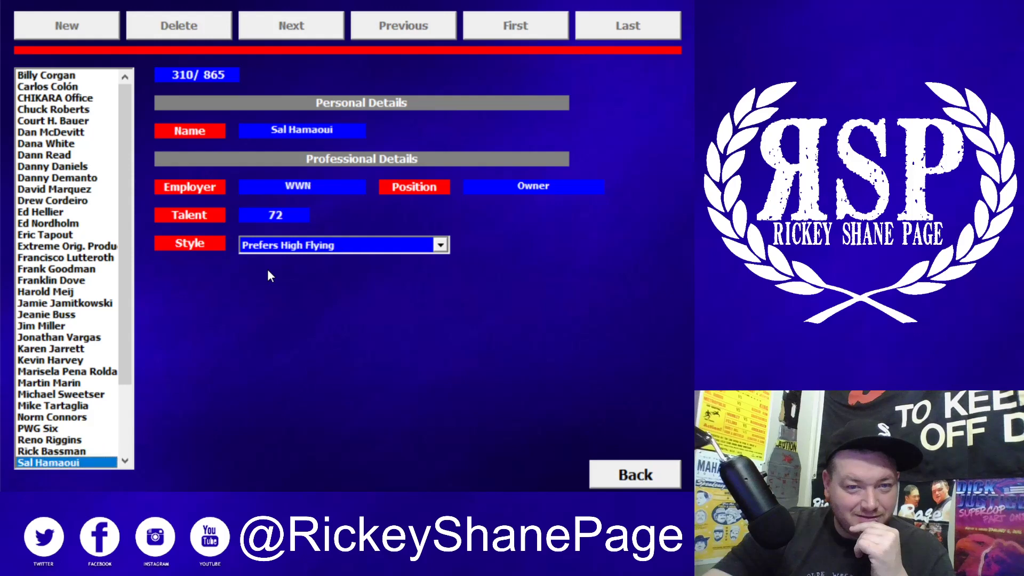
pyautogui.press('Up')
pyautogui.press('Down')
pyautogui.press('Down')
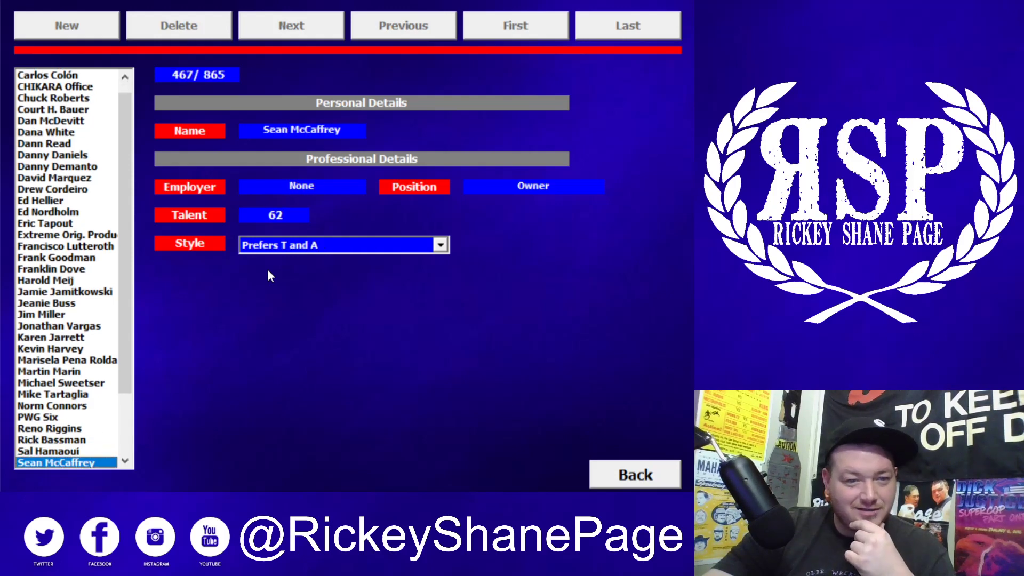
pyautogui.press('Down')
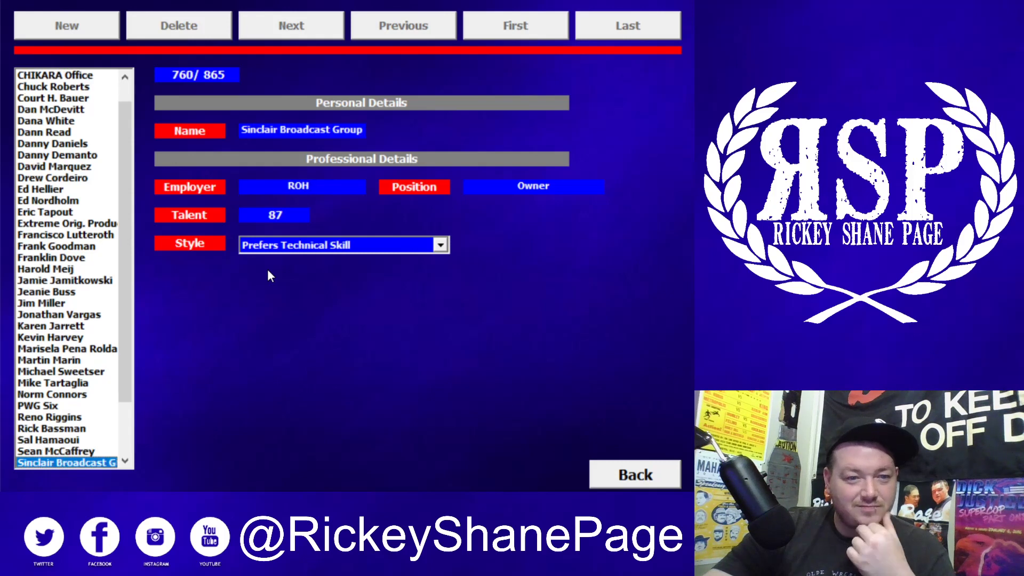
pyautogui.press('Down')
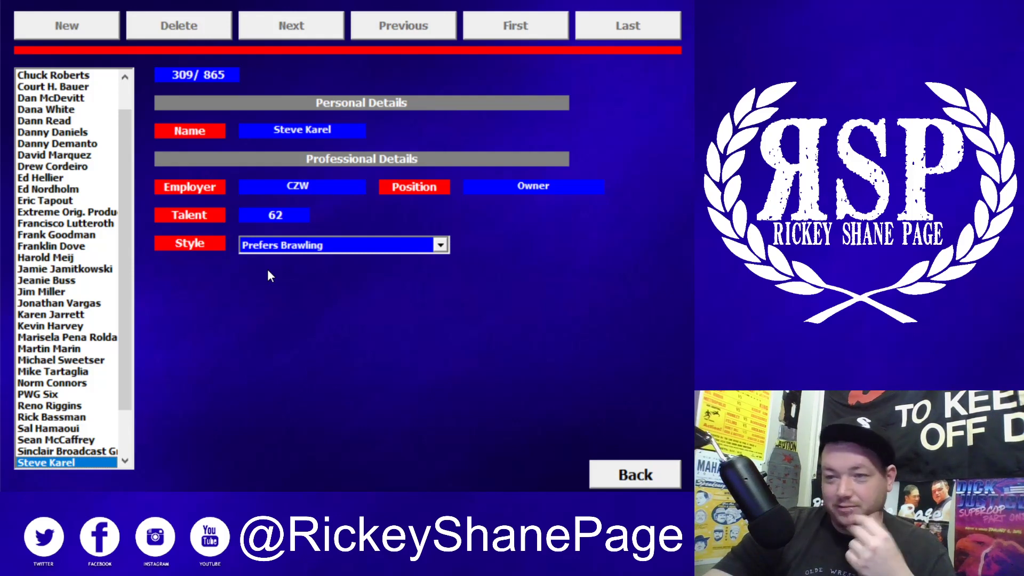
pyautogui.press('Down')
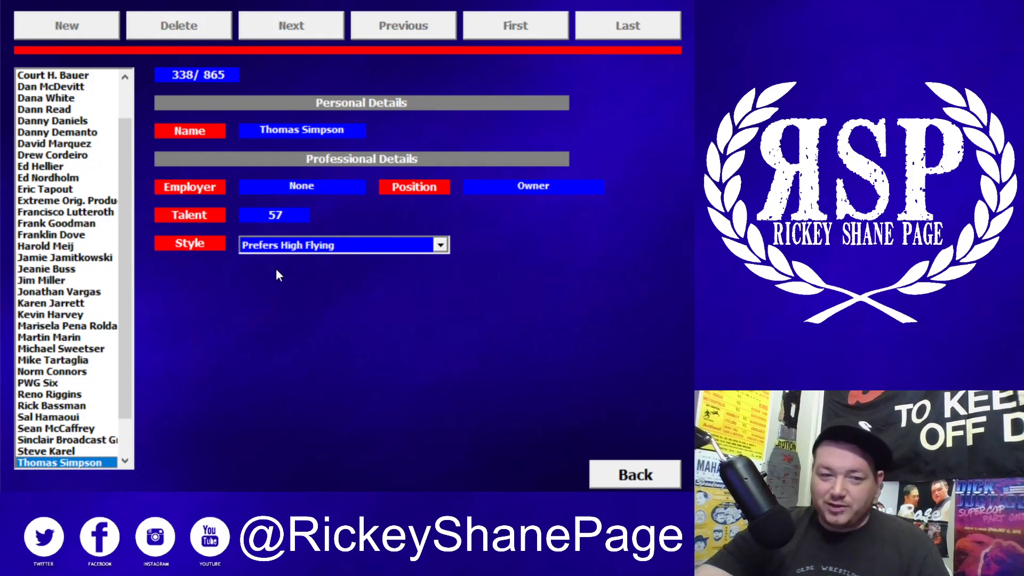
pyautogui.press('Down')
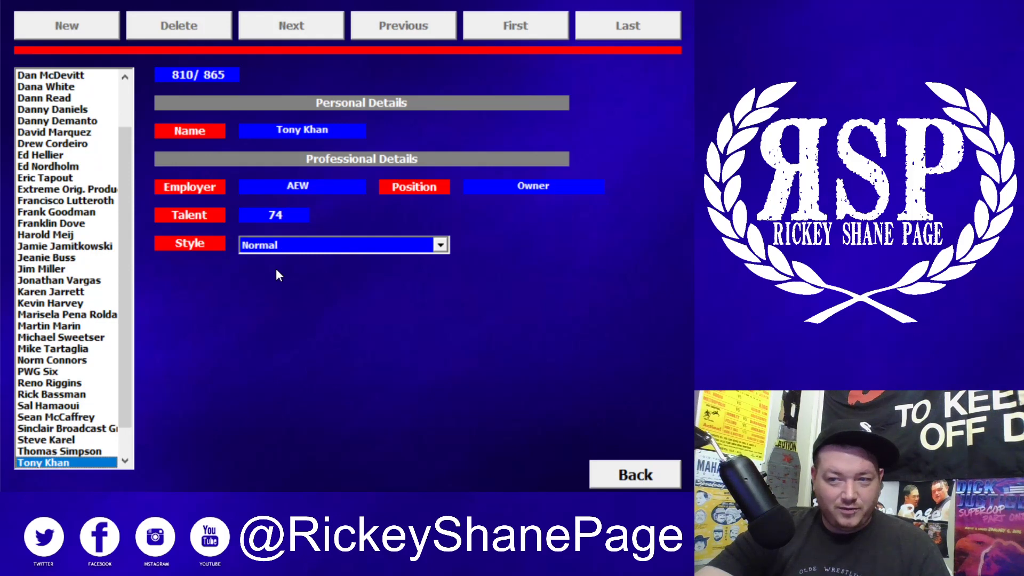
pyautogui.press('Down')
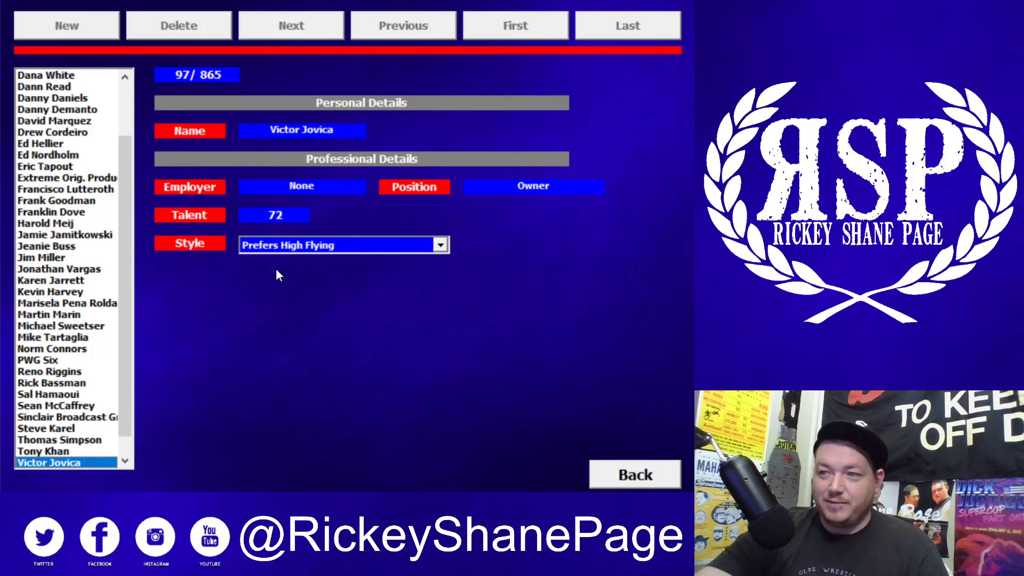
pyautogui.press('Down')
pyautogui.press('Down')
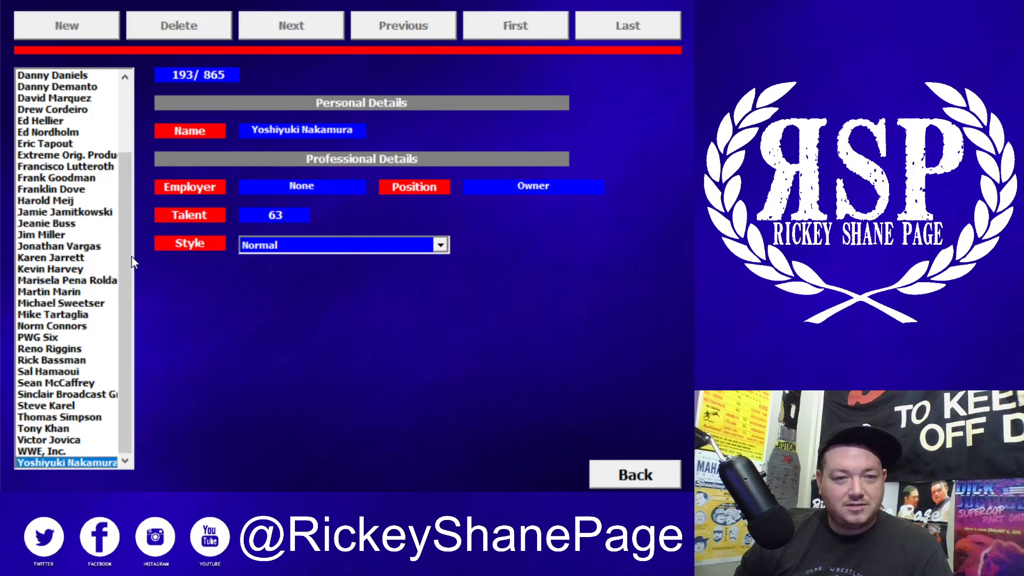
# Recheck the owner records of Carlos Colón, Court H. Bauer and Drew Cordeiro, and leave the owners category
pyautogui.scroll(3, 133, 255)
pyautogui.click(36, 88)
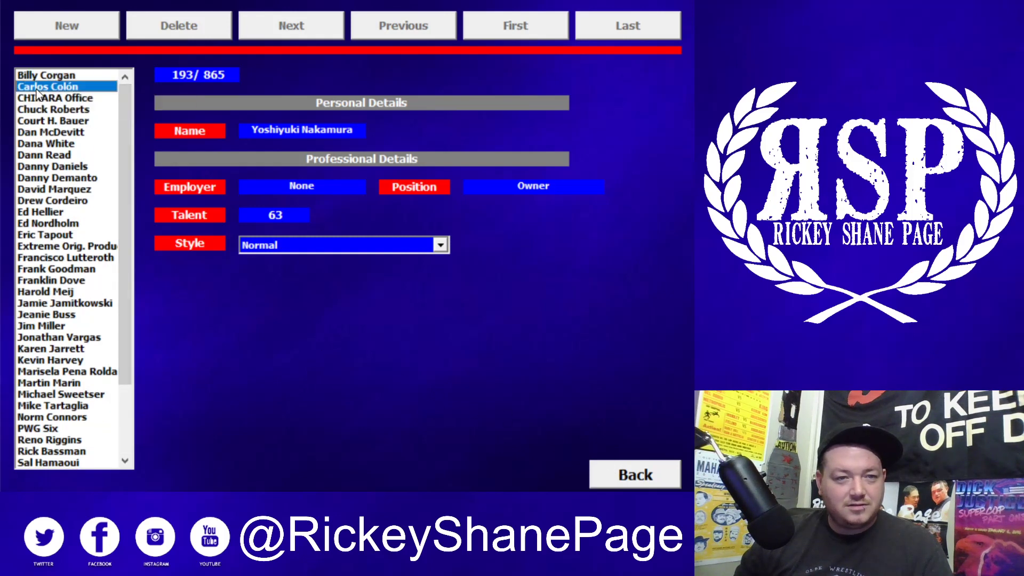
pyautogui.click(59, 120)
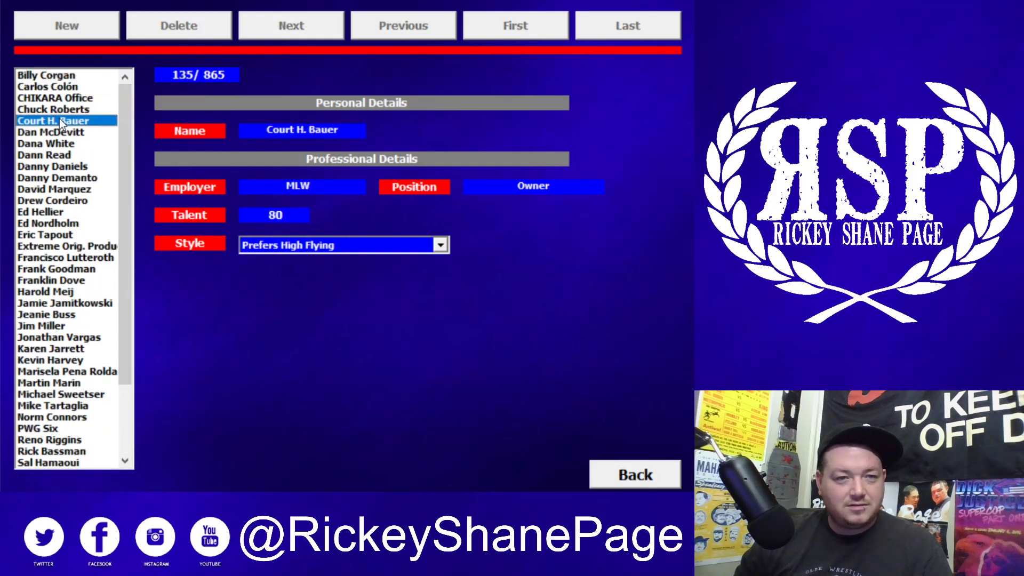
pyautogui.click(42, 200)
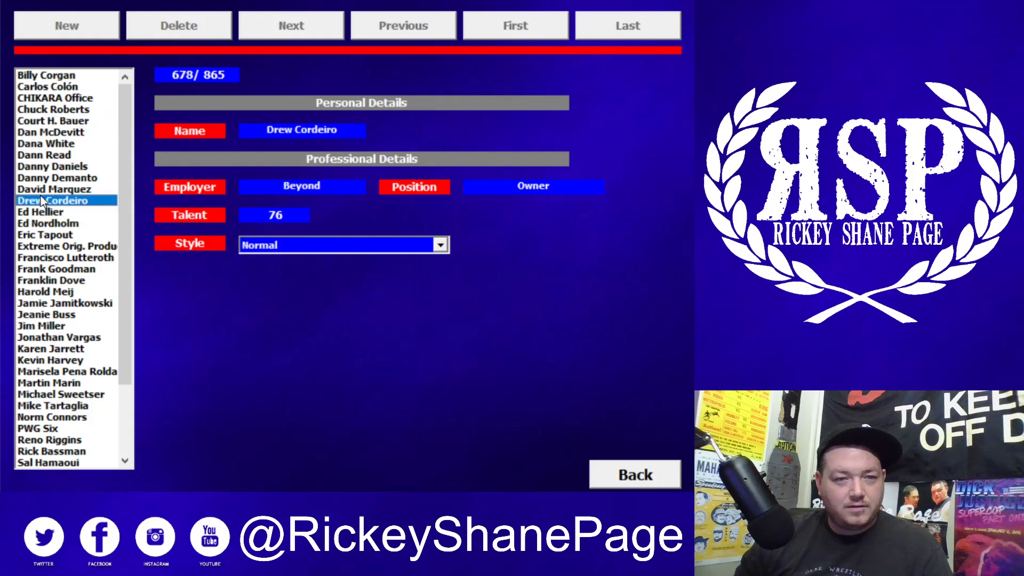
pyautogui.click(630, 475)
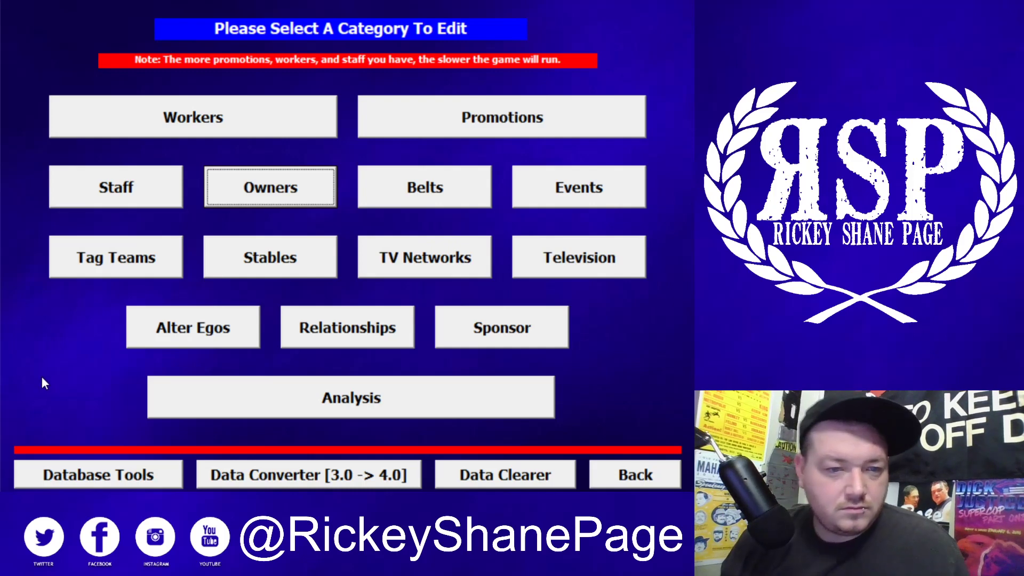
# Open the promotions category and review the size, money, image and announcers of the promotions from A1 through AEW
pyautogui.click(410, 113)
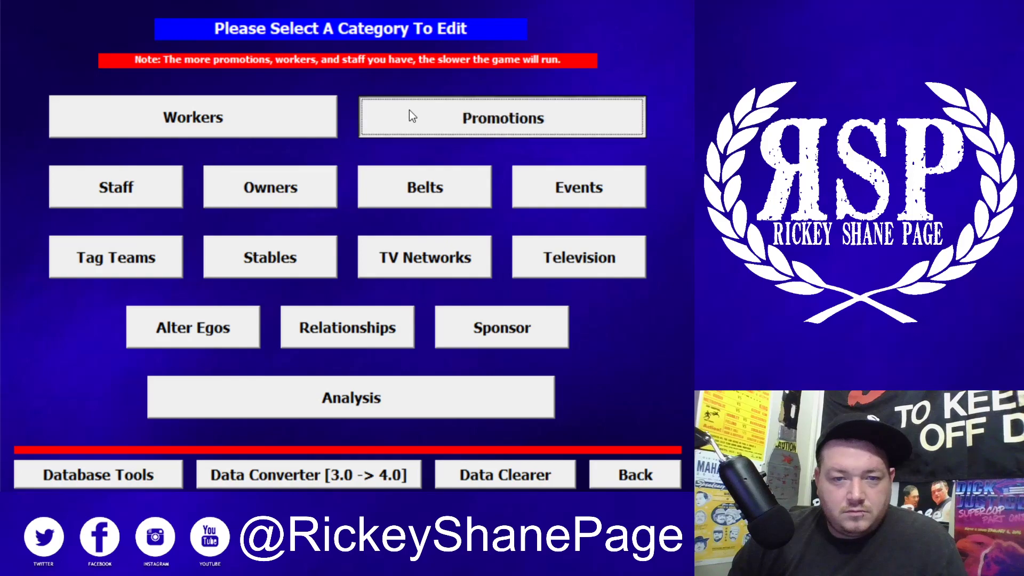
pyautogui.click(37, 71)
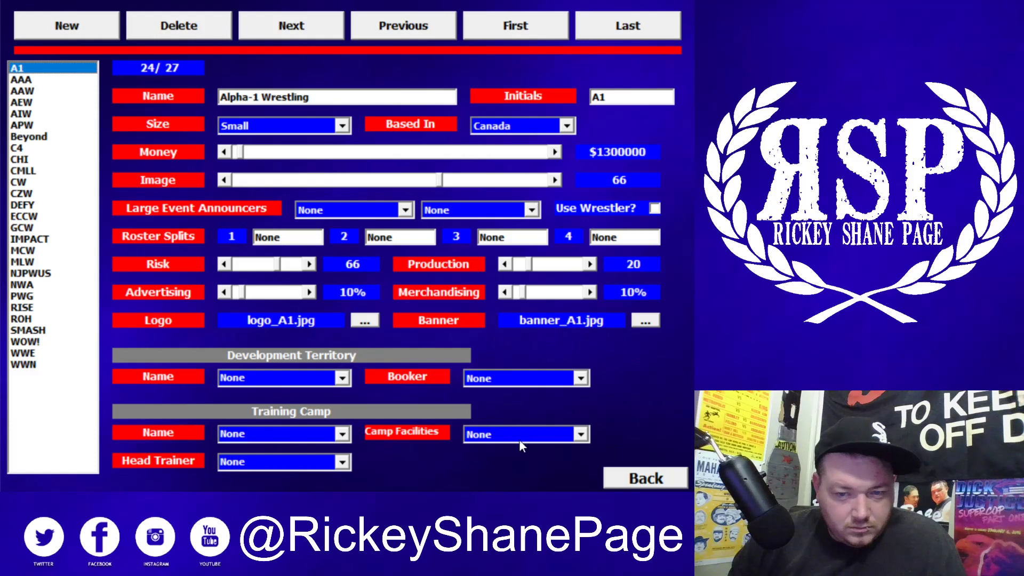
pyautogui.click(631, 478)
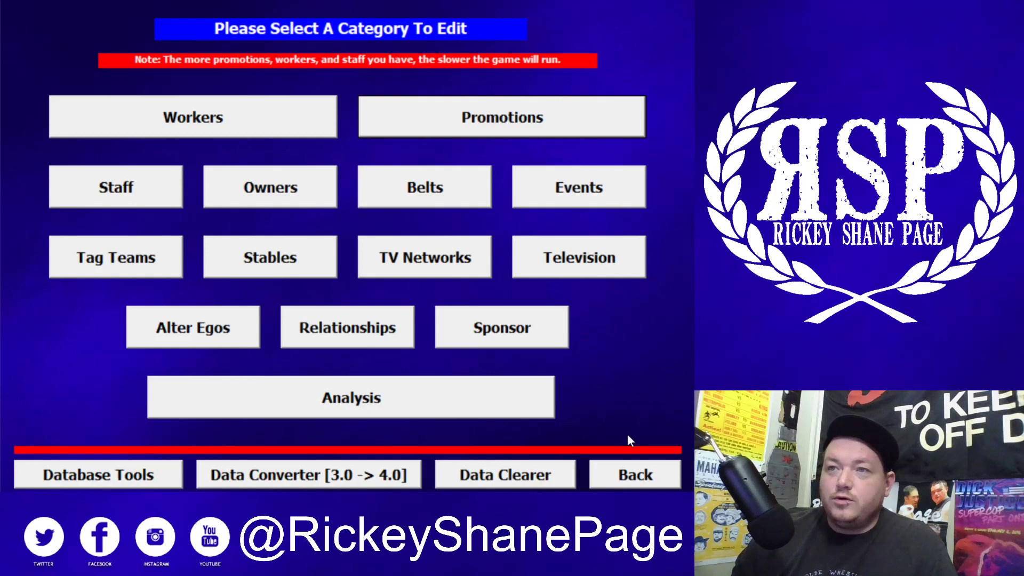
pyautogui.click(459, 121)
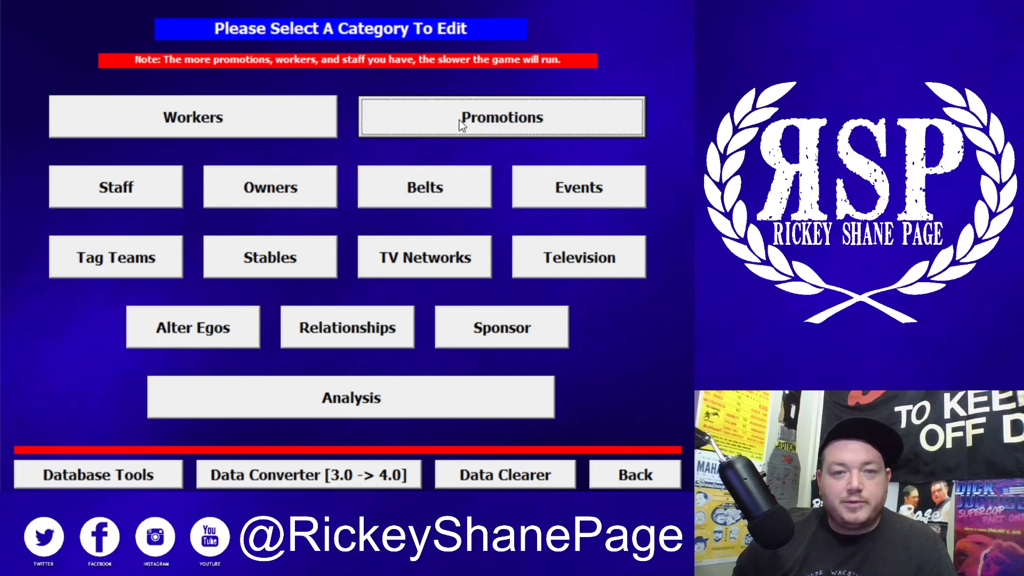
pyautogui.click(36, 69)
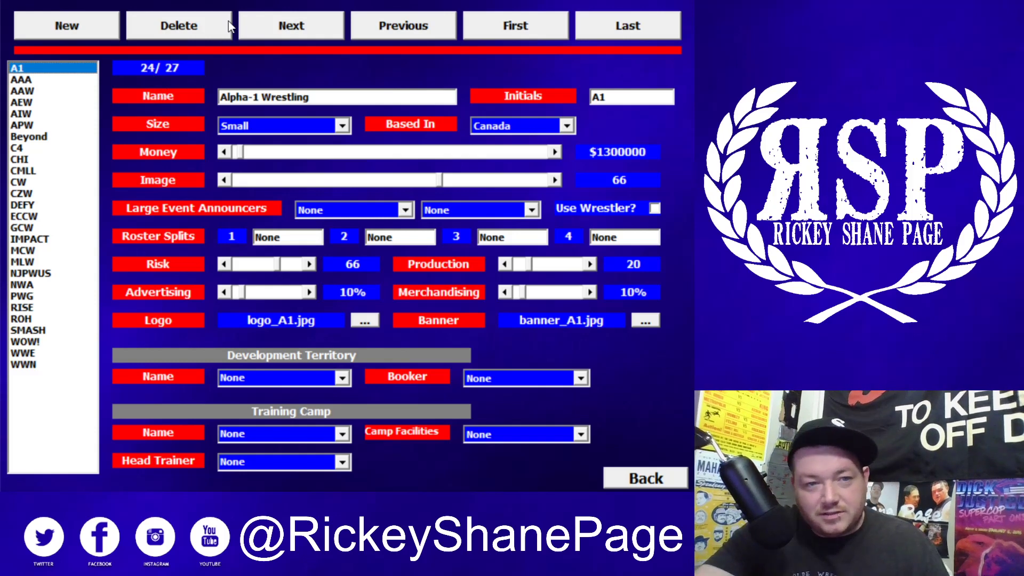
pyautogui.click(248, 26)
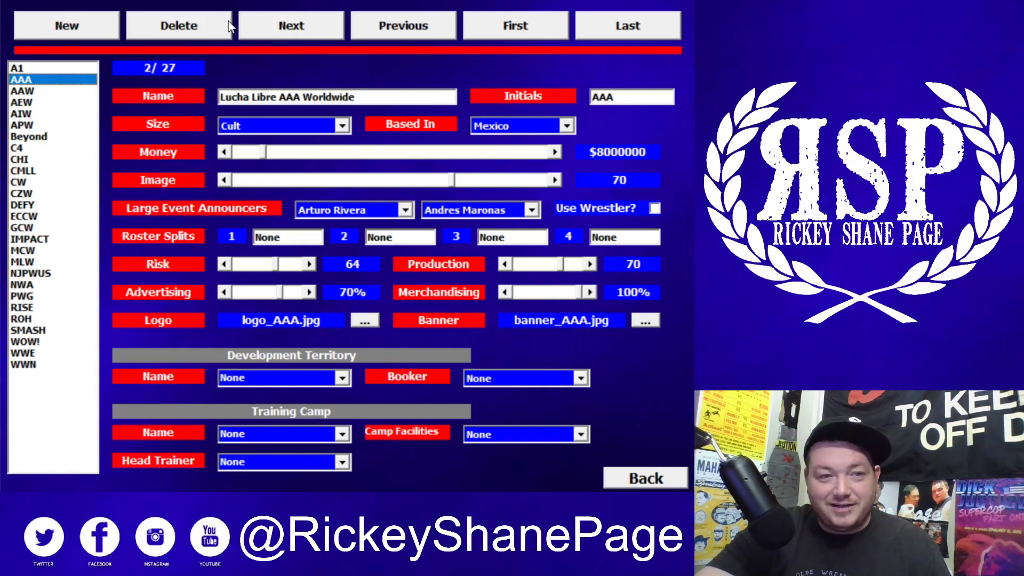
pyautogui.press('Down')
pyautogui.press('Down')
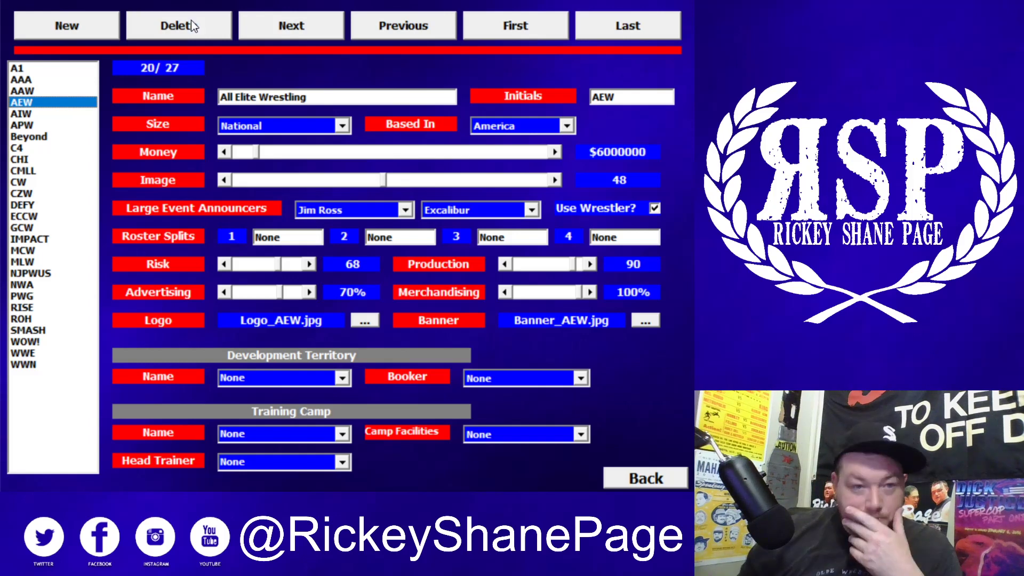
# Review the promotion records from AIW through Chikara, going back over Beyond Wrestling and C4
pyautogui.click(35, 114)
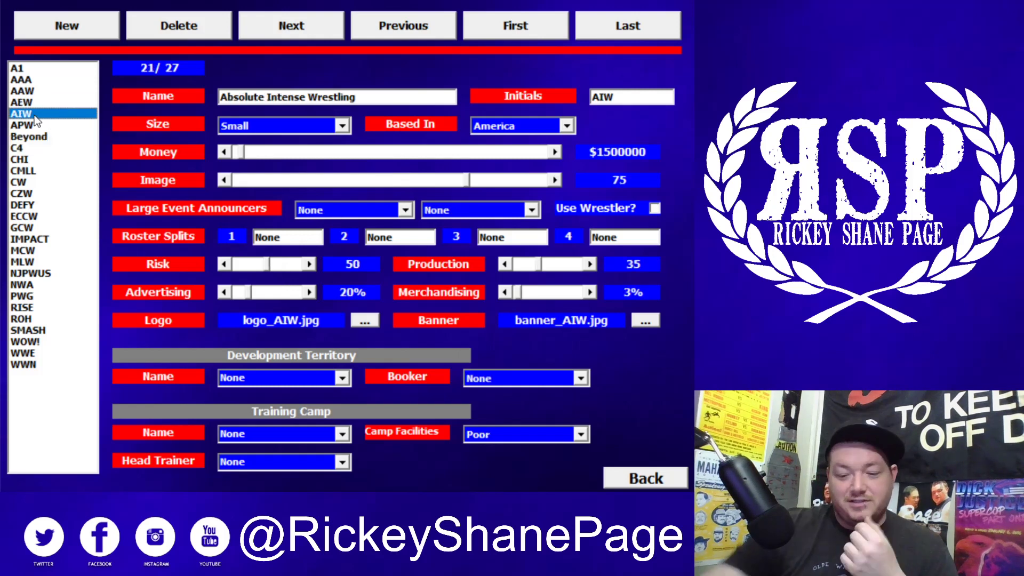
pyautogui.click(36, 123)
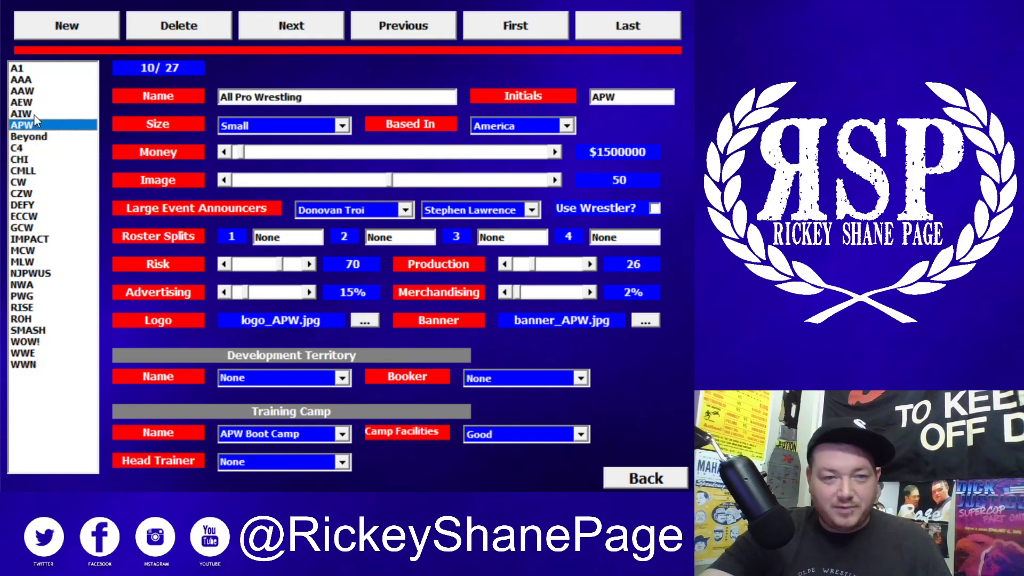
pyautogui.press('Down')
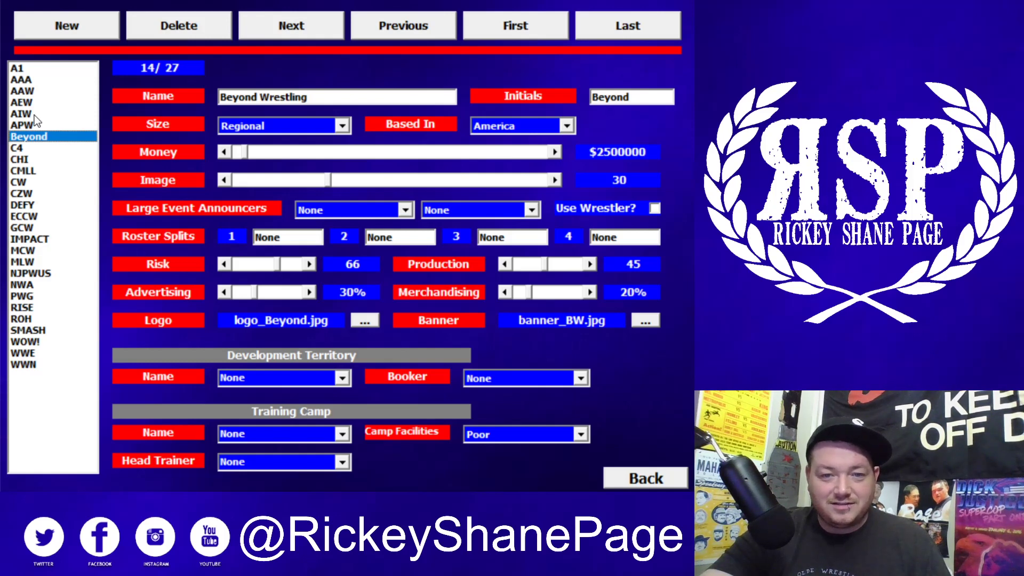
pyautogui.press('Down')
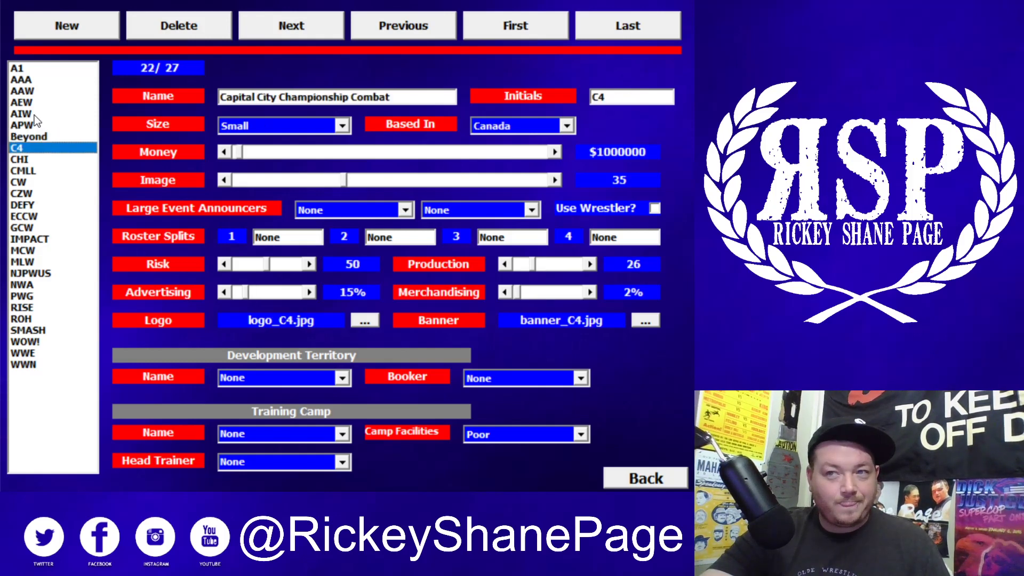
pyautogui.press('Down')
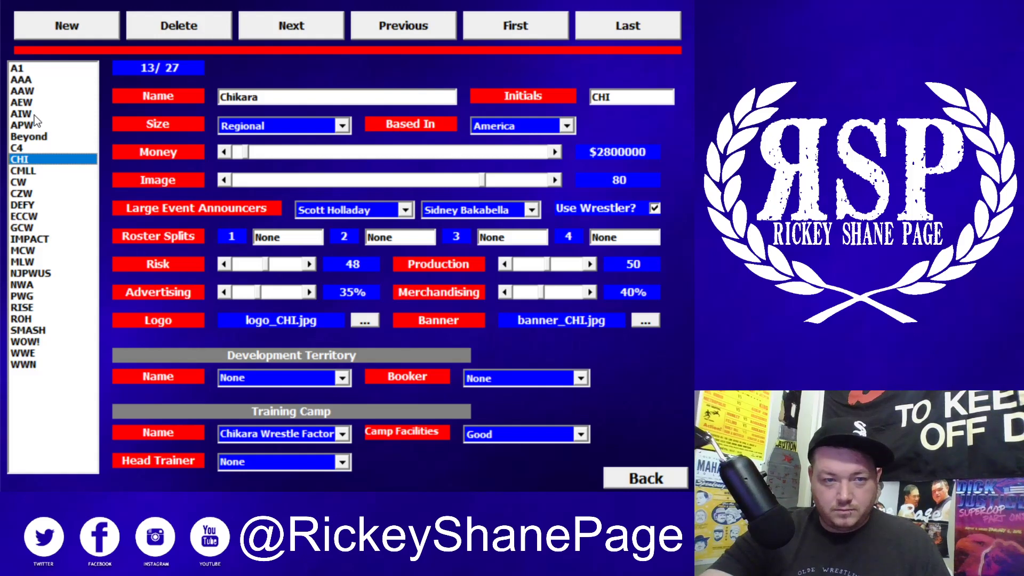
pyautogui.press('Up')
pyautogui.press('Up')
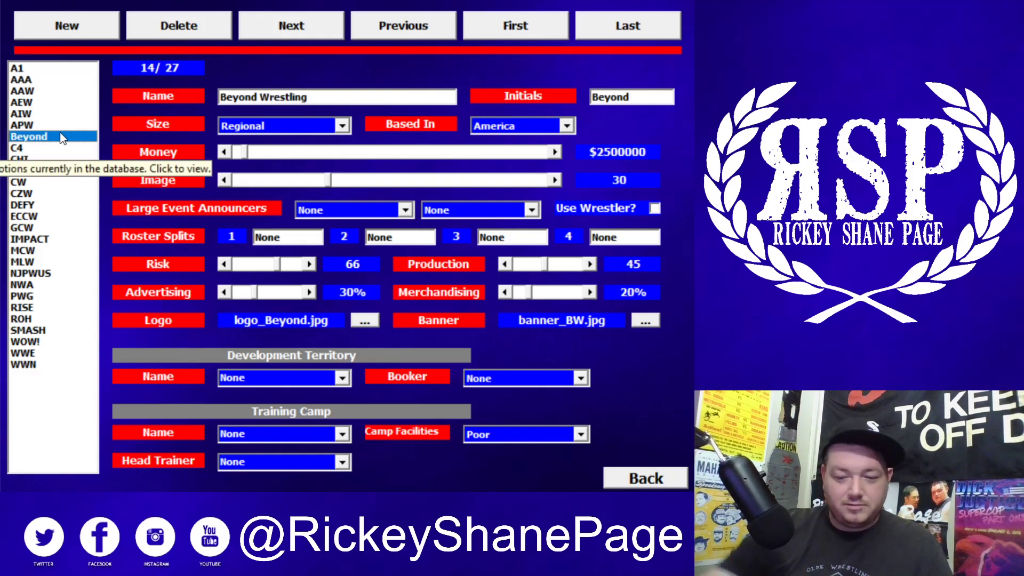
pyautogui.click(58, 147)
pyautogui.press('Down')
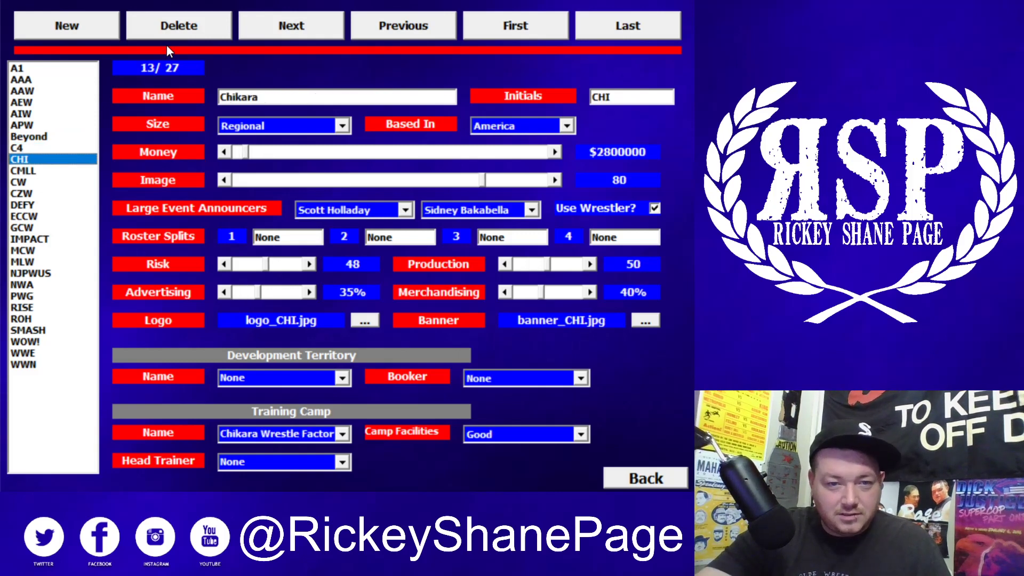
# Examine the promotion records from CMLL through Game Changer Wrestling for size, money, risk and training camp
pyautogui.press('Down')
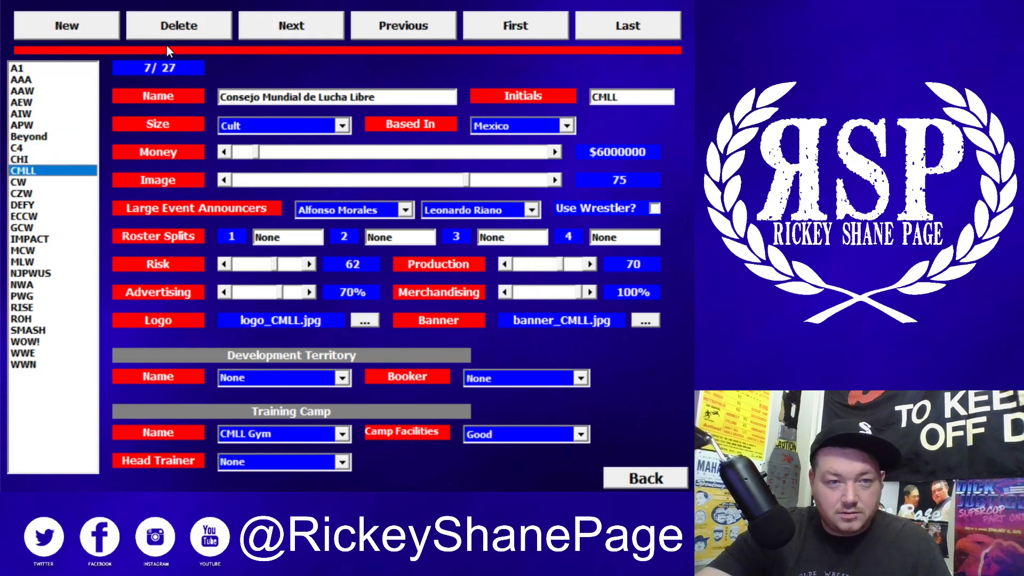
pyautogui.press('Down')
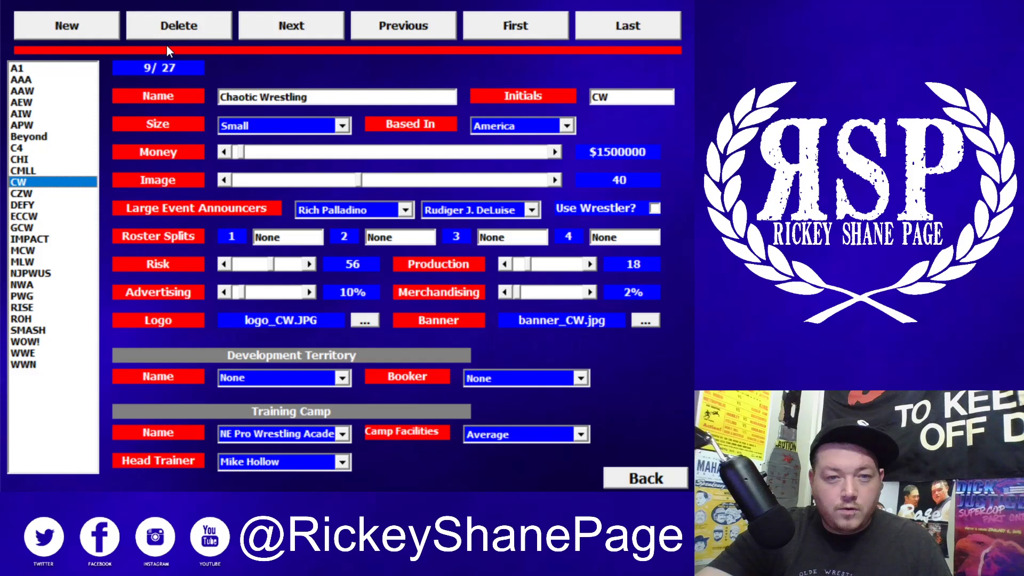
pyautogui.press('Down')
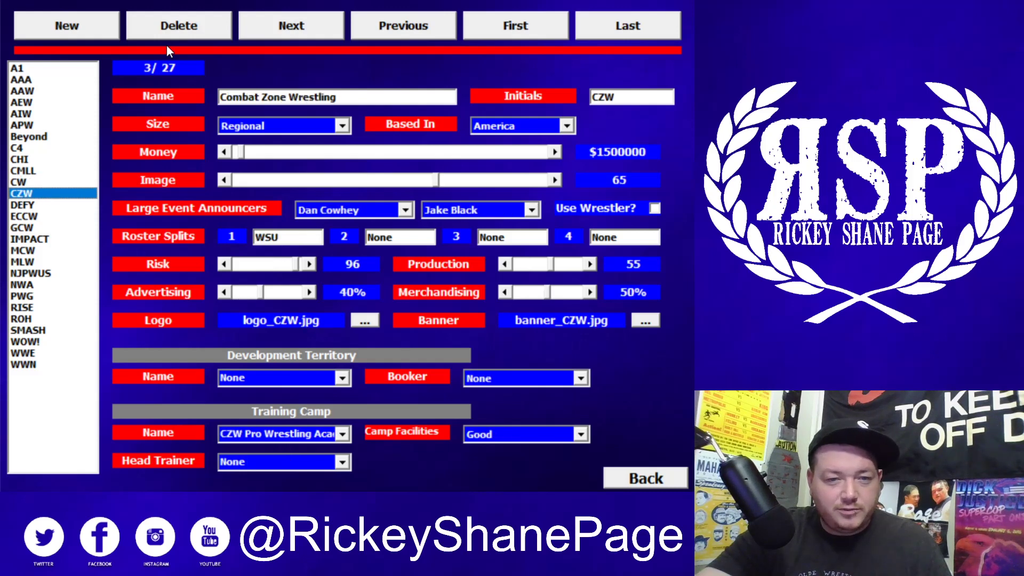
pyautogui.press('Down')
pyautogui.press('Down')
pyautogui.press('Down')
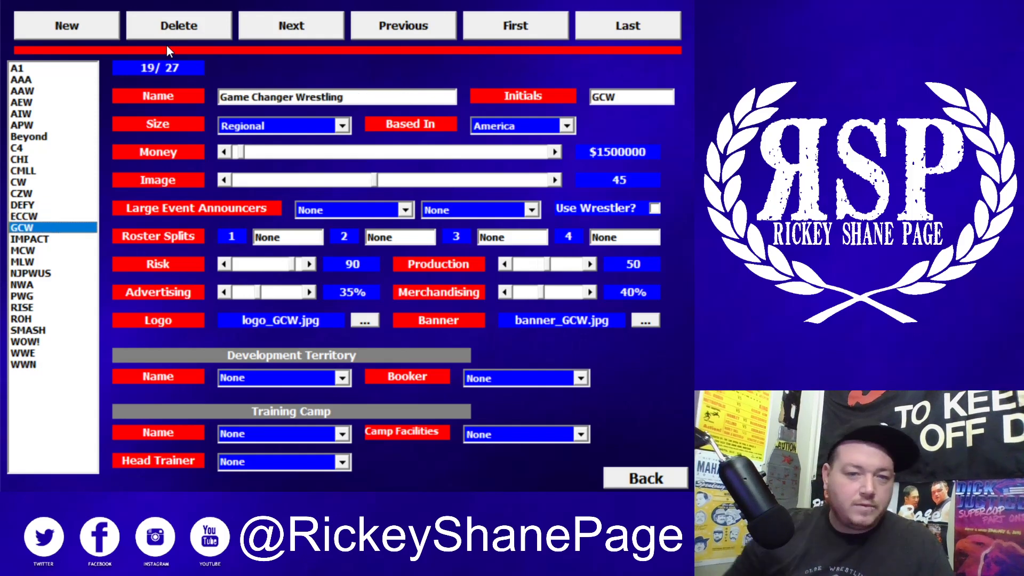
# Check the choices for GCW's first large event announcer and leave the promotions category
pyautogui.click(407, 211)
pyautogui.click(406, 211)
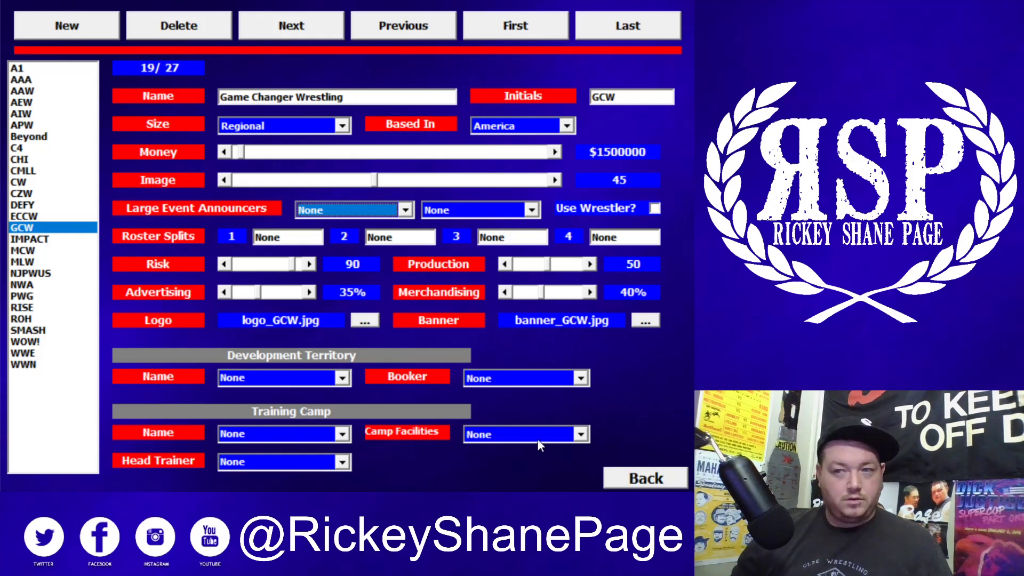
pyautogui.click(611, 479)
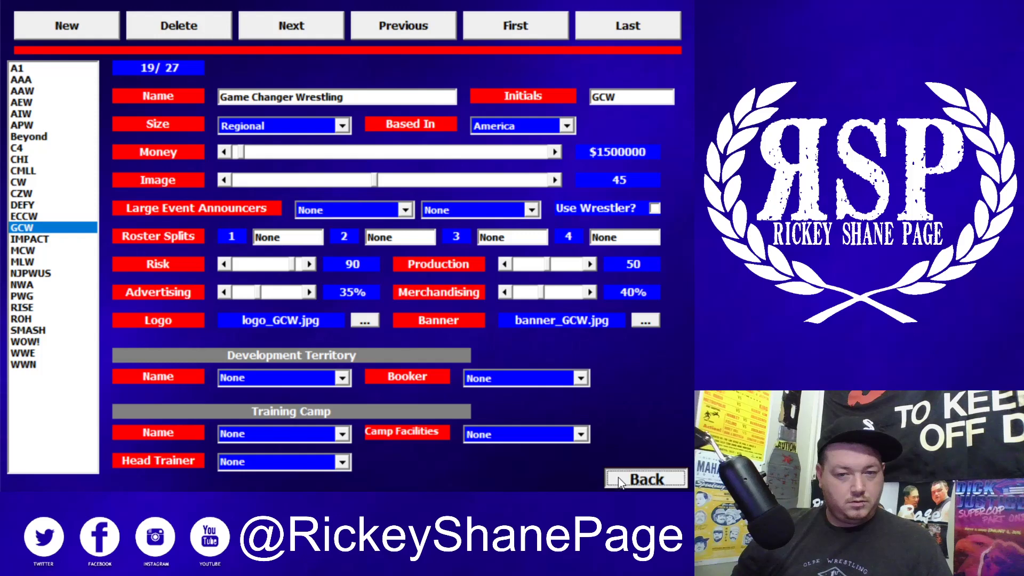
pyautogui.click(134, 179)
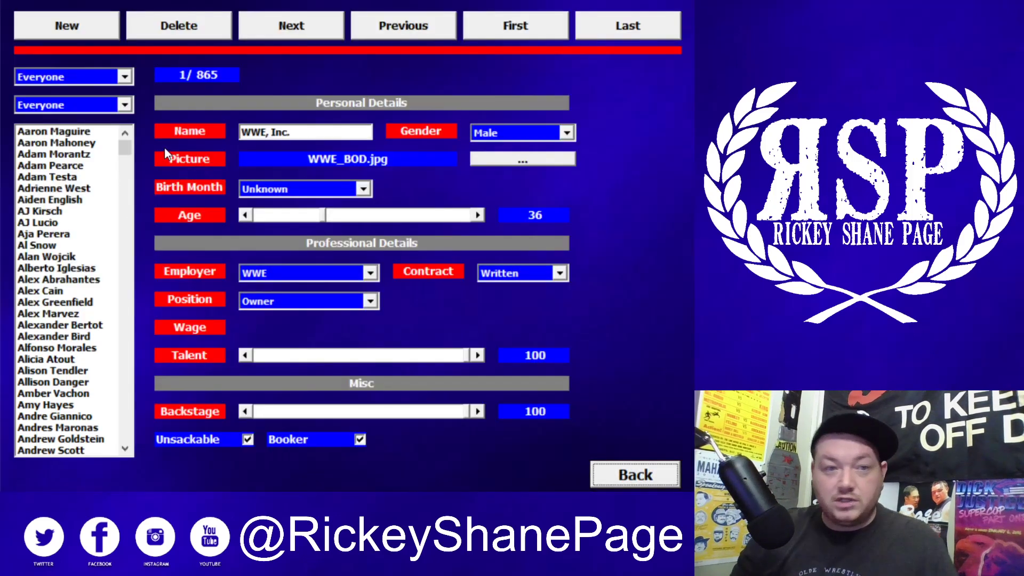
pyautogui.click(125, 77)
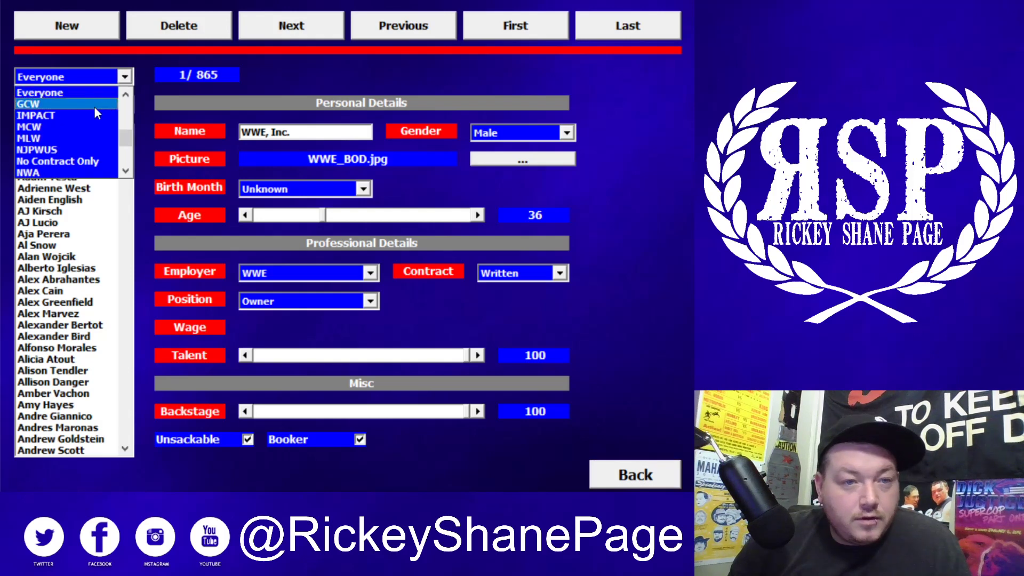
pyautogui.click(32, 104)
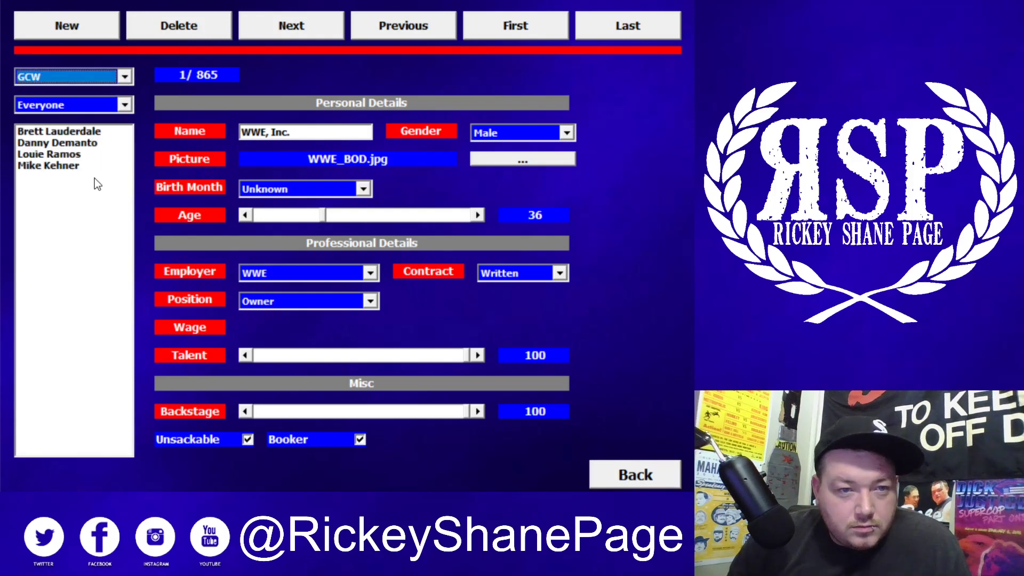
pyautogui.click(46, 156)
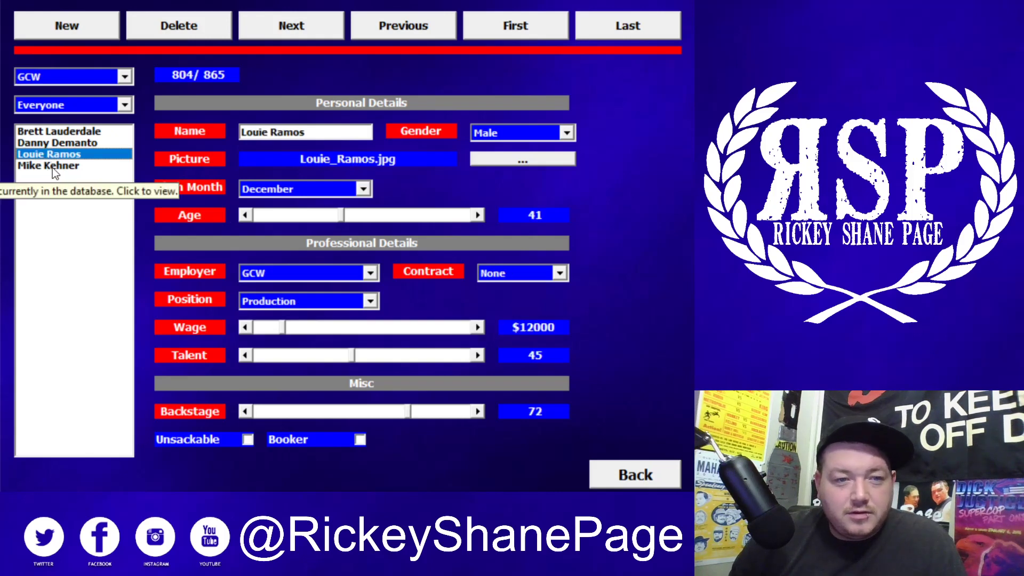
pyautogui.click(55, 167)
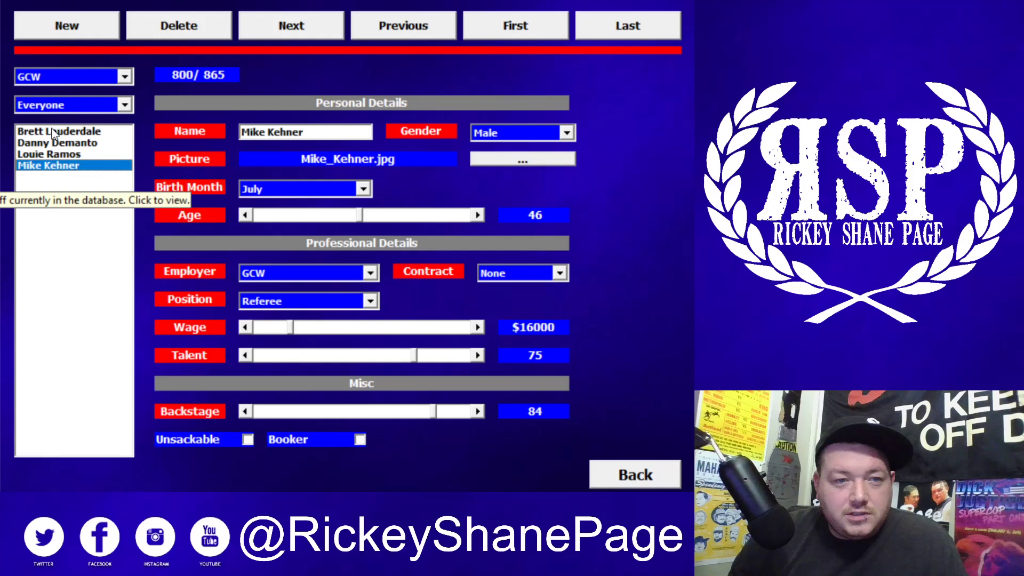
# Reset the staff employer filter to Everyone and limit the list to announcers only
pyautogui.click(125, 77)
pyautogui.moveTo(127, 142)
pyautogui.mouseDown()
pyautogui.moveTo(126, 163)
pyautogui.moveTo(126, 96)
pyautogui.moveTo(121, 165)
pyautogui.moveTo(124, 130)
pyautogui.mouseUp()
pyautogui.click(73, 152)
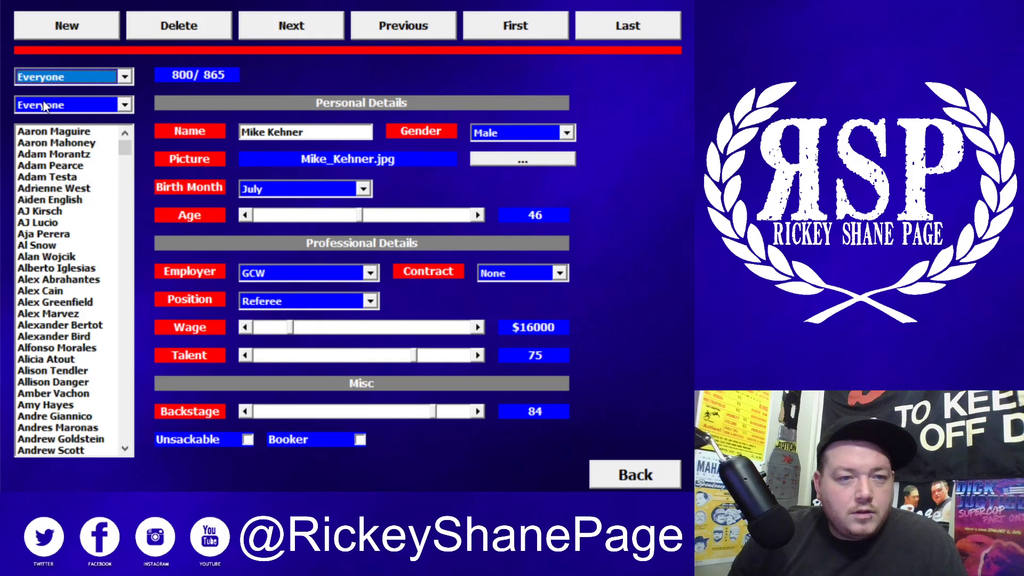
pyautogui.click(60, 109)
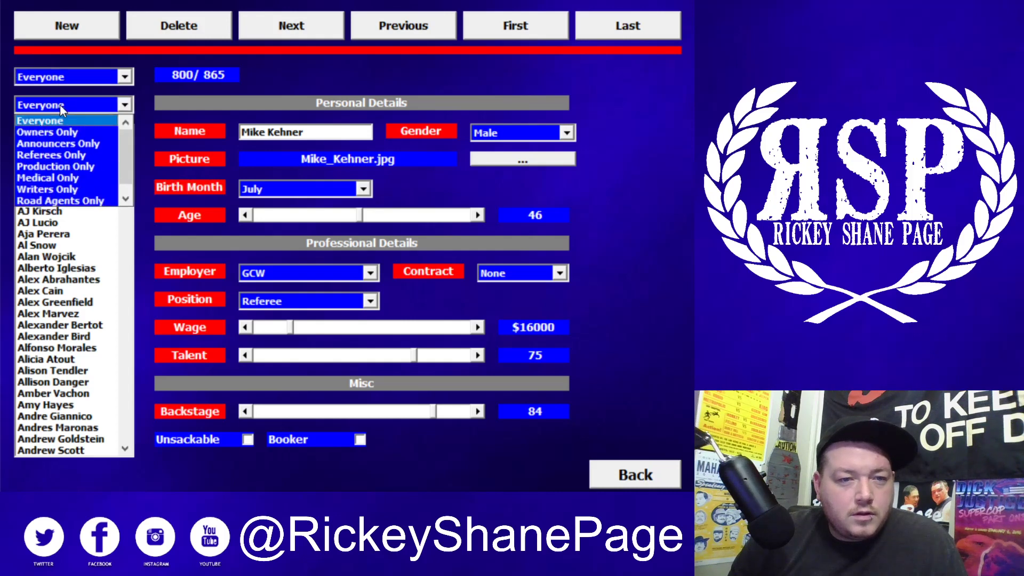
pyautogui.click(69, 145)
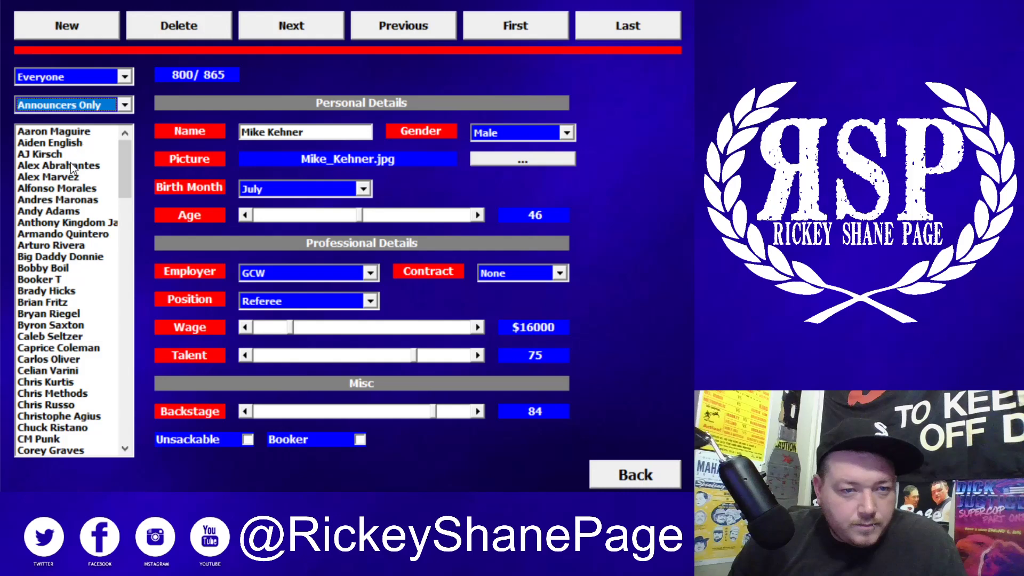
# Jump to the announcers starting with K and view the records from Keith Lipinski to Larry Rivera
pyautogui.click(58, 202)
pyautogui.press('k')
pyautogui.press('k')
pyautogui.press('k')
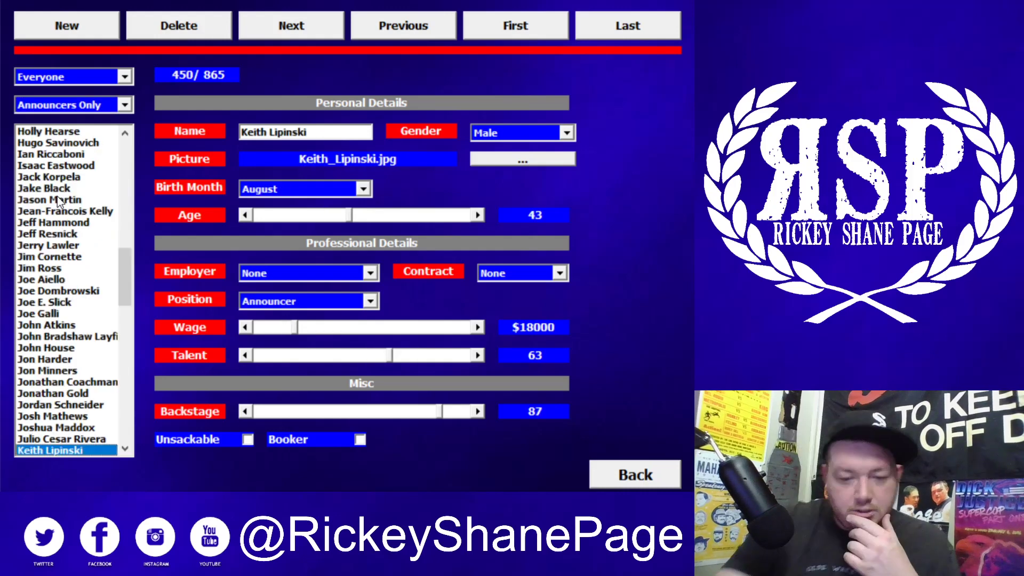
pyautogui.press('Down')
pyautogui.press('Down')
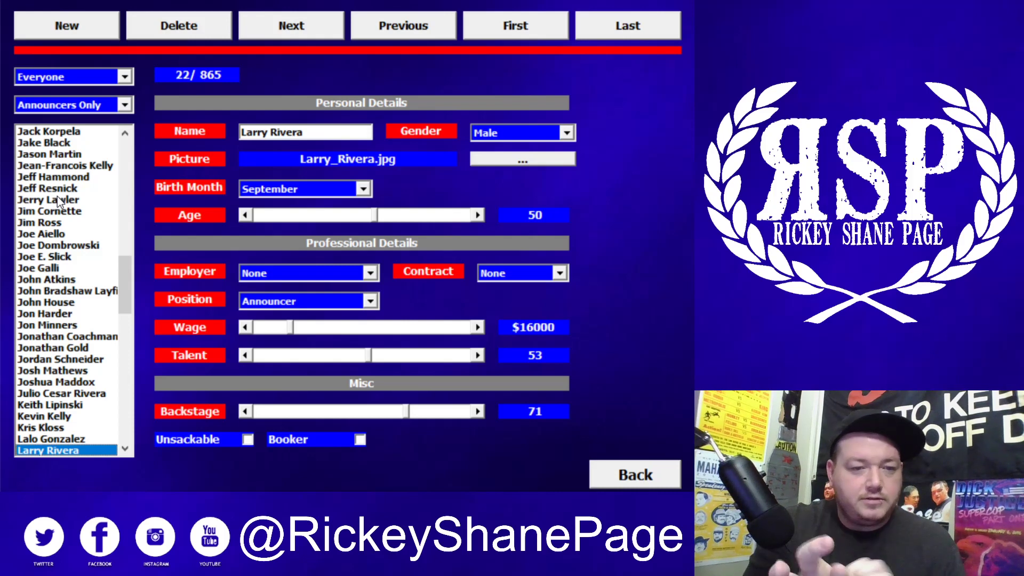
# Go back to Dean Hill and review the announcer records from David Otunga through Gary Michael Cappetta
pyautogui.scroll(9, 56, 200)
pyautogui.click(56, 200)
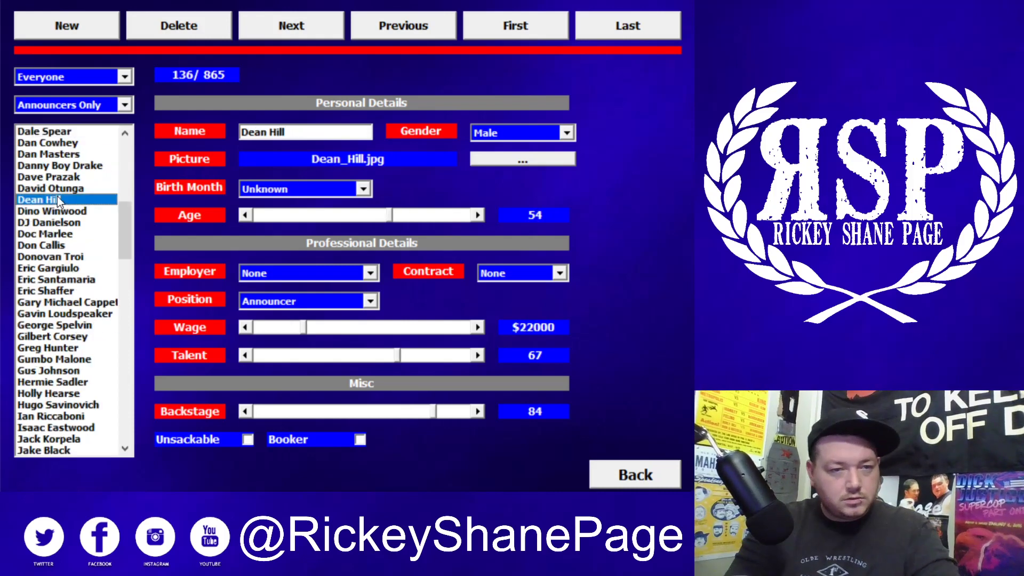
pyautogui.press('Up')
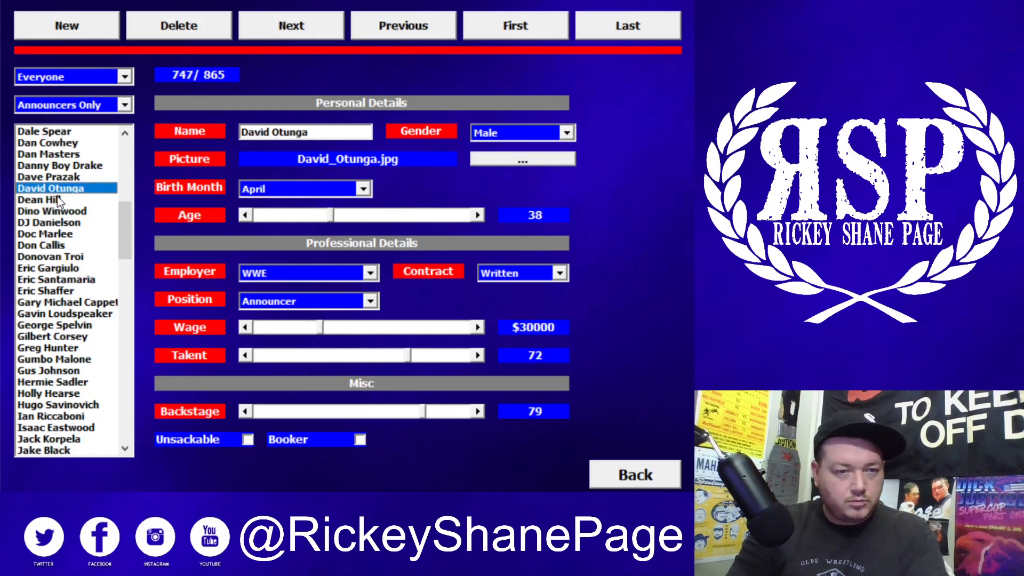
pyautogui.press('Down')
pyautogui.press('Down')
pyautogui.press('Down')
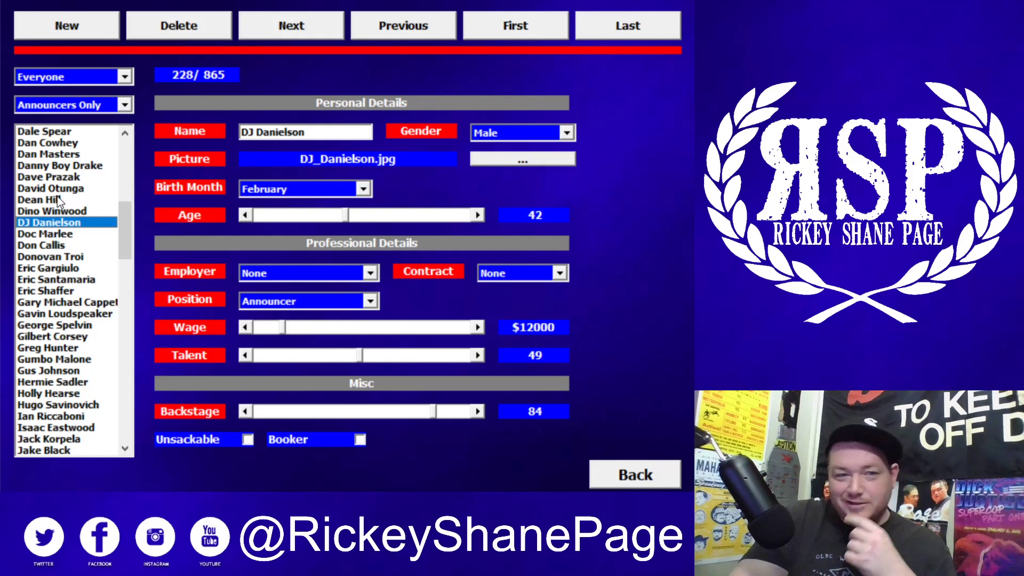
pyautogui.press('Down')
pyautogui.press('Down')
pyautogui.press('Down')
pyautogui.press('Down')
pyautogui.press('Down')
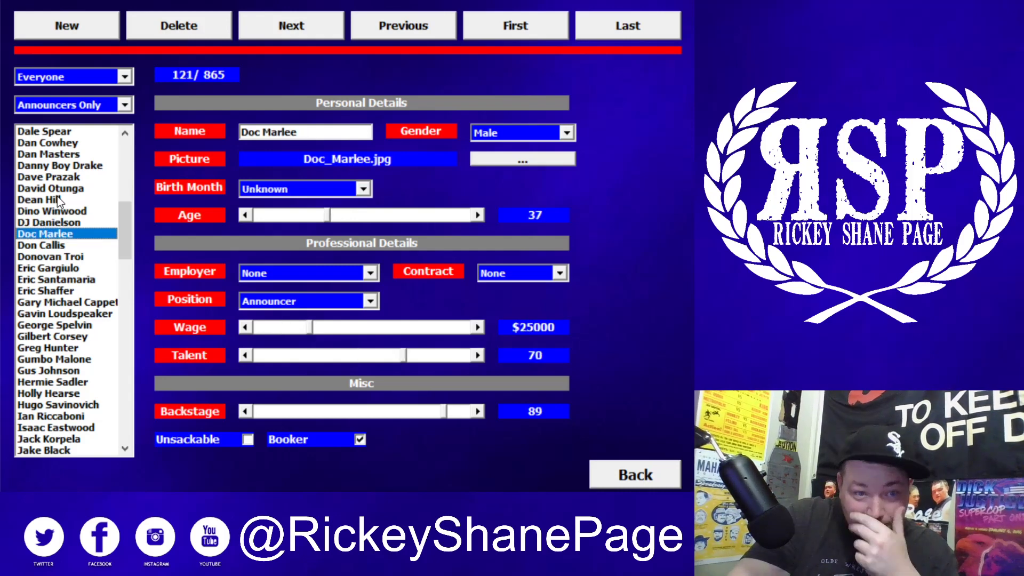
pyautogui.press('Down')
pyautogui.press('Down')
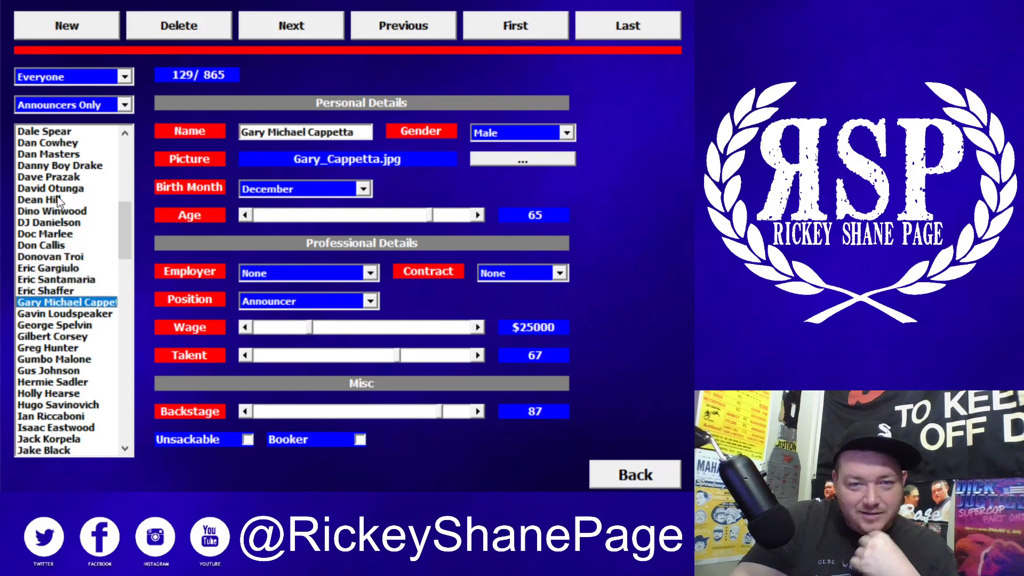
# Examine the announcer records from Gavin Loudspeaker through Jason Martin for employer, wage, talent and backstage rating
pyautogui.press('Down')
pyautogui.press('Down')
pyautogui.press('Down')
pyautogui.press('Down')
pyautogui.press('Down')
pyautogui.press('Down')
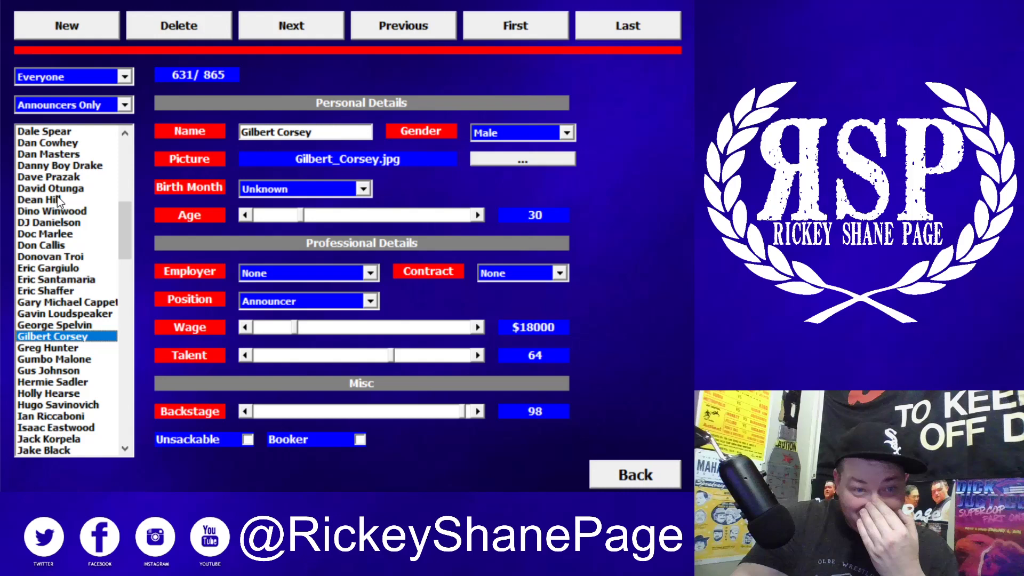
pyautogui.press('Down')
pyautogui.press('Down')
pyautogui.press('Down')
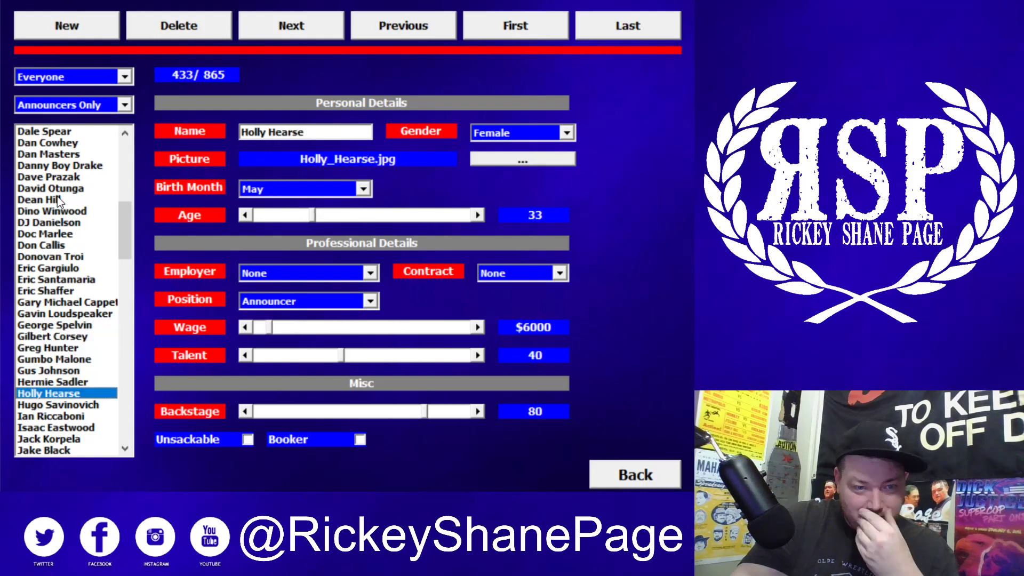
pyautogui.press('Down')
pyautogui.press('Down')
pyautogui.press('Down')
pyautogui.press('Down')
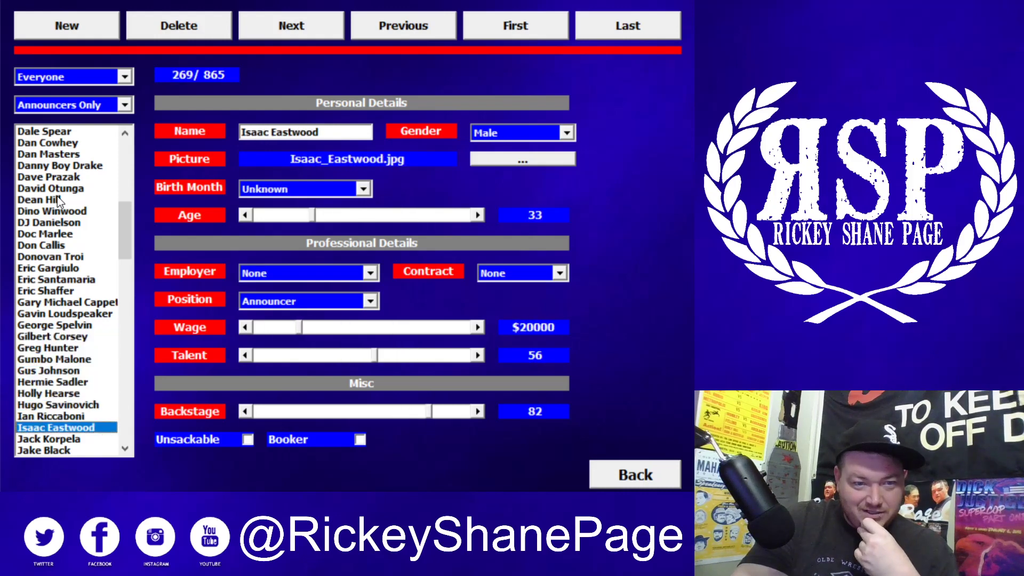
pyautogui.press('Down')
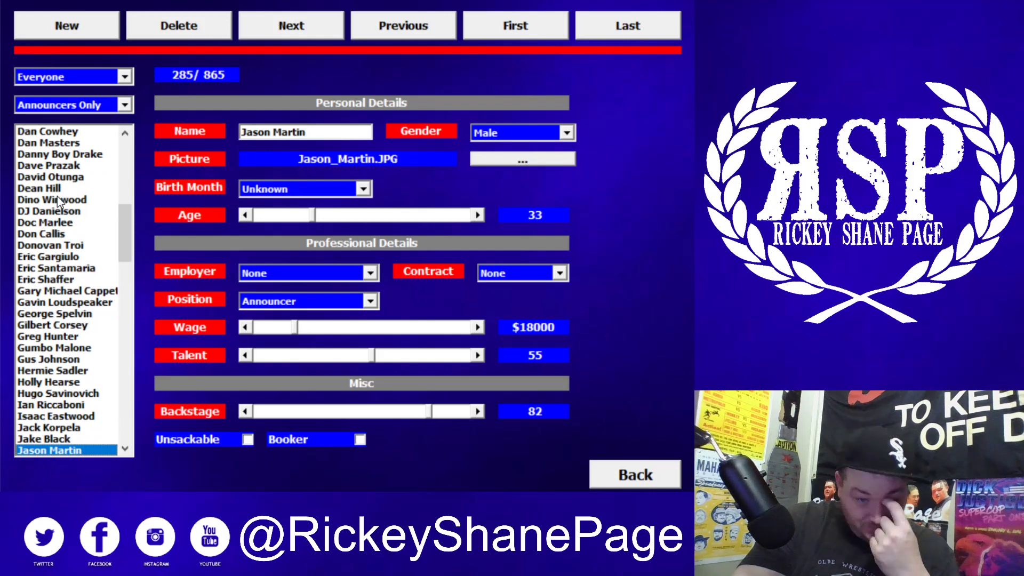
pyautogui.press('Down')
pyautogui.press('Down')
pyautogui.press('Down')
pyautogui.press('Down')
pyautogui.press('Down')
pyautogui.press('Down')
pyautogui.press('Down')
pyautogui.press('Down')
pyautogui.press('Down')
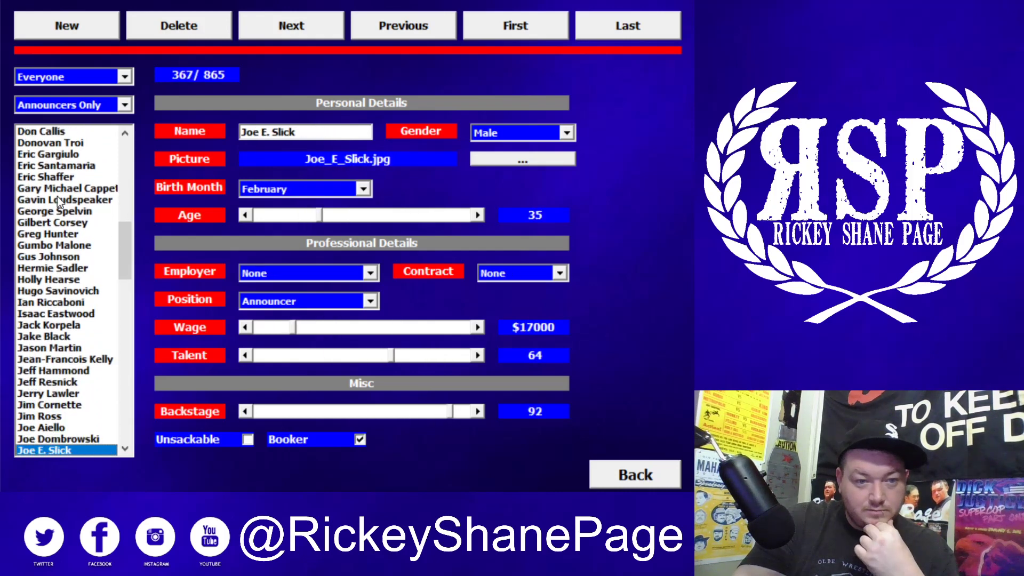
pyautogui.press('Down')
pyautogui.press('Down')
pyautogui.press('Up')
pyautogui.press('Up')
pyautogui.press('Up')
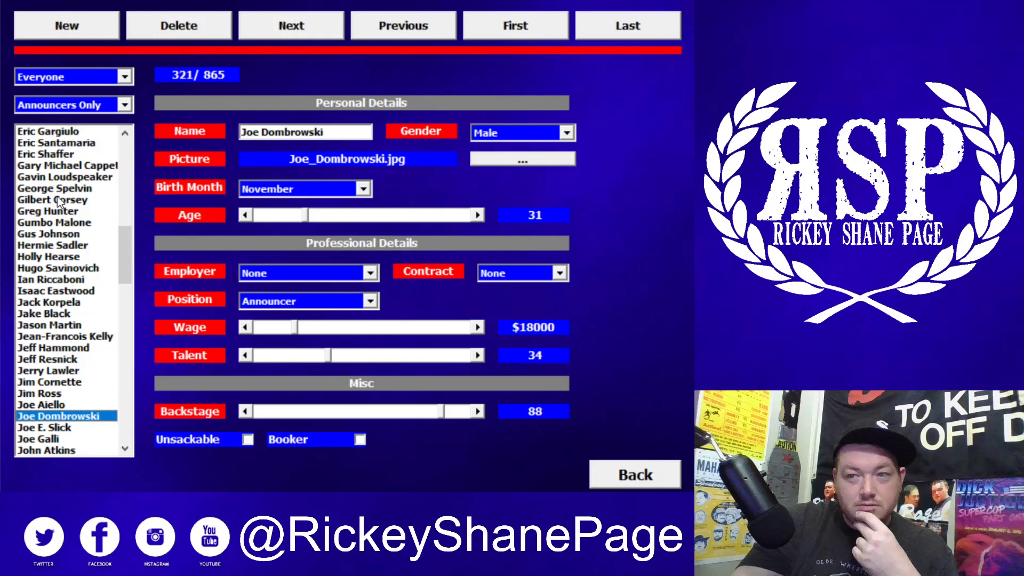
pyautogui.press('Down')
pyautogui.press('Down')
pyautogui.press('Down')
pyautogui.press('Down')
pyautogui.press('Down')
pyautogui.press('Down')
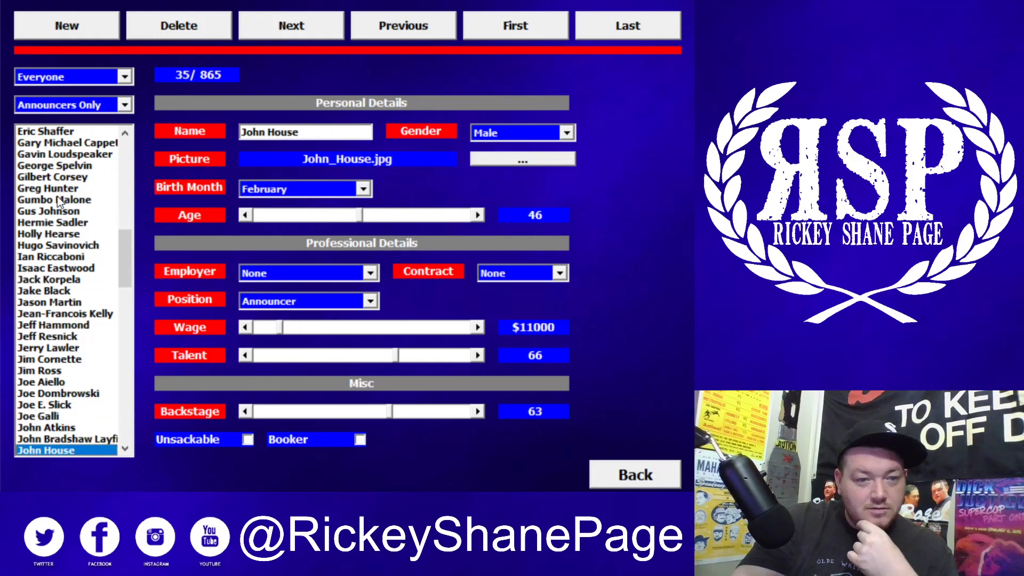
pyautogui.press('Down')
pyautogui.press('Down')
pyautogui.press('Down')
pyautogui.press('Down')
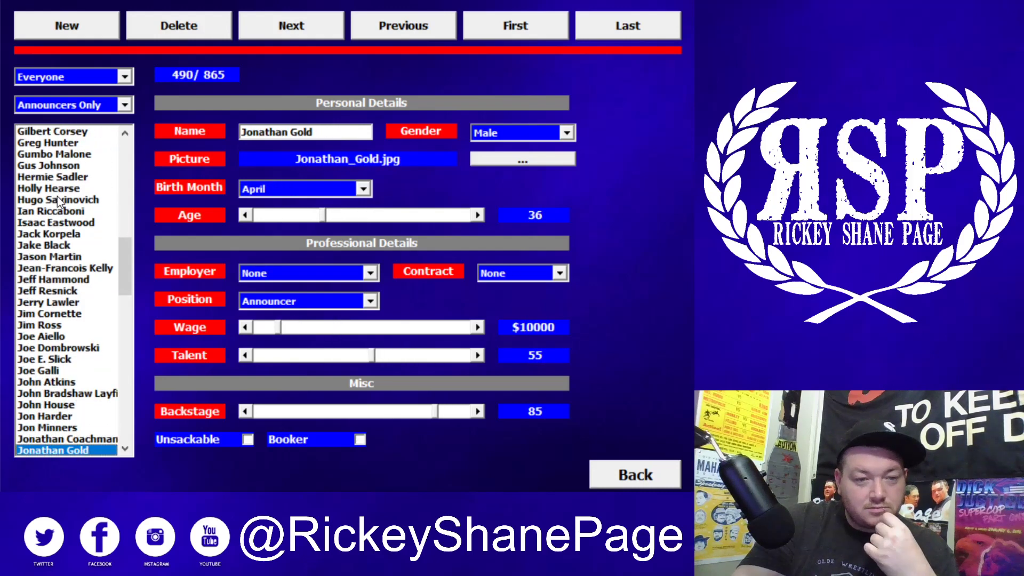
pyautogui.press('Down')
pyautogui.press('Down')
pyautogui.press('Down')
pyautogui.press('Down')
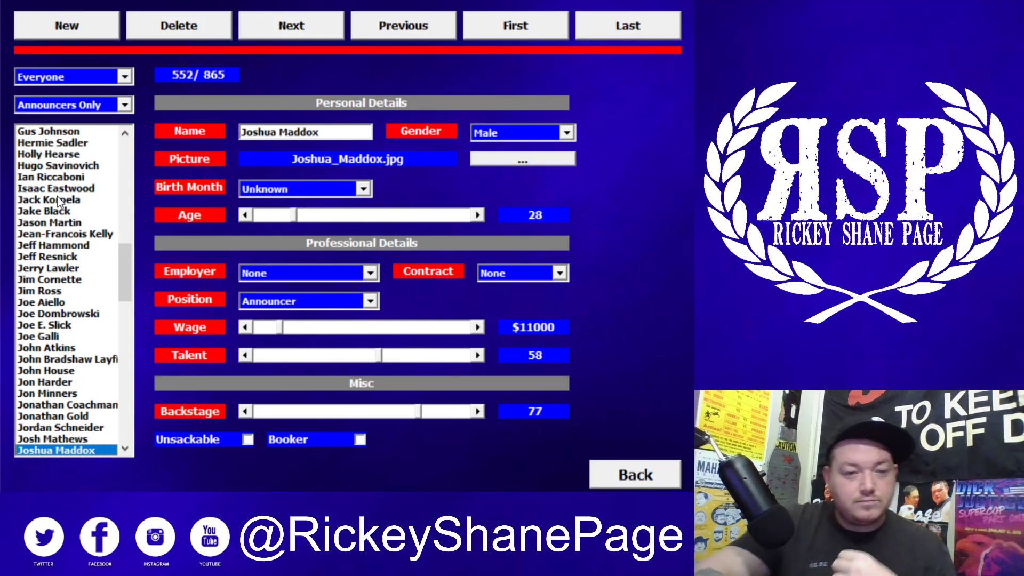
pyautogui.press('Down')
pyautogui.press('Down')
pyautogui.press('Down')
pyautogui.press('Down')
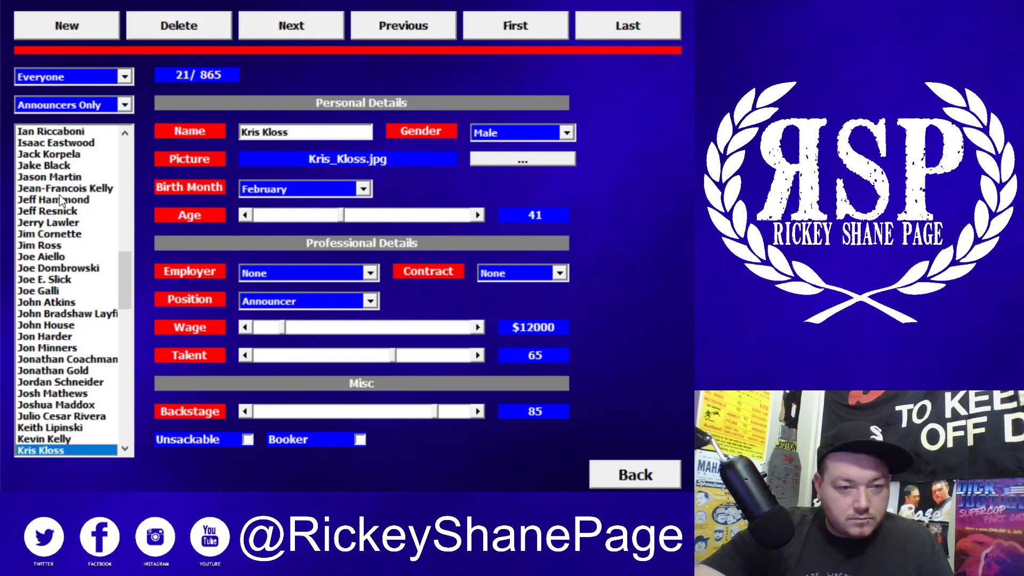
pyautogui.press('Down')
pyautogui.press('Down')
pyautogui.press('Down')
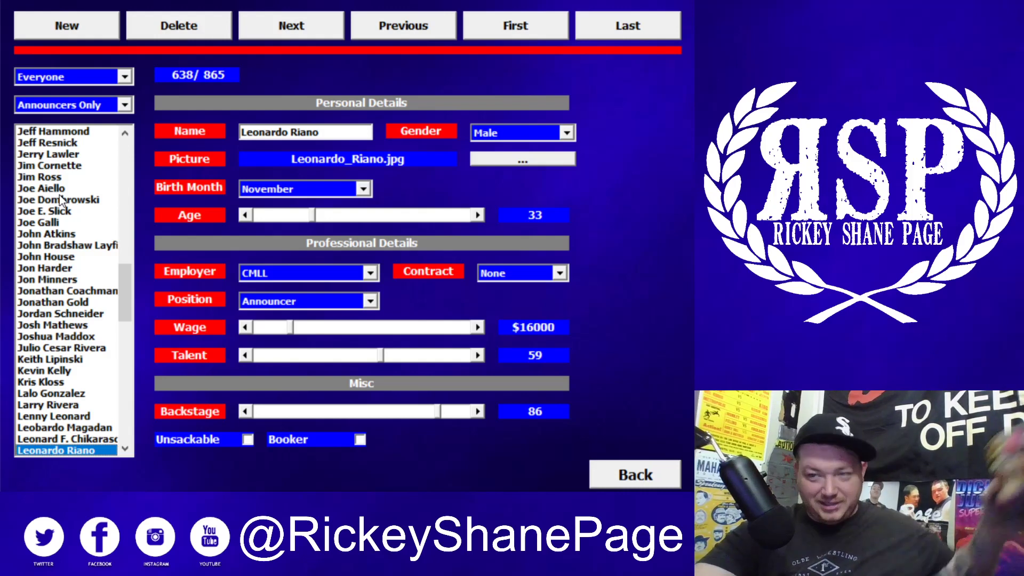
# Review the announcer records from Marc Blondin through Pat McAfee for employer, wage, talent and backstage rating
pyautogui.press('Down')
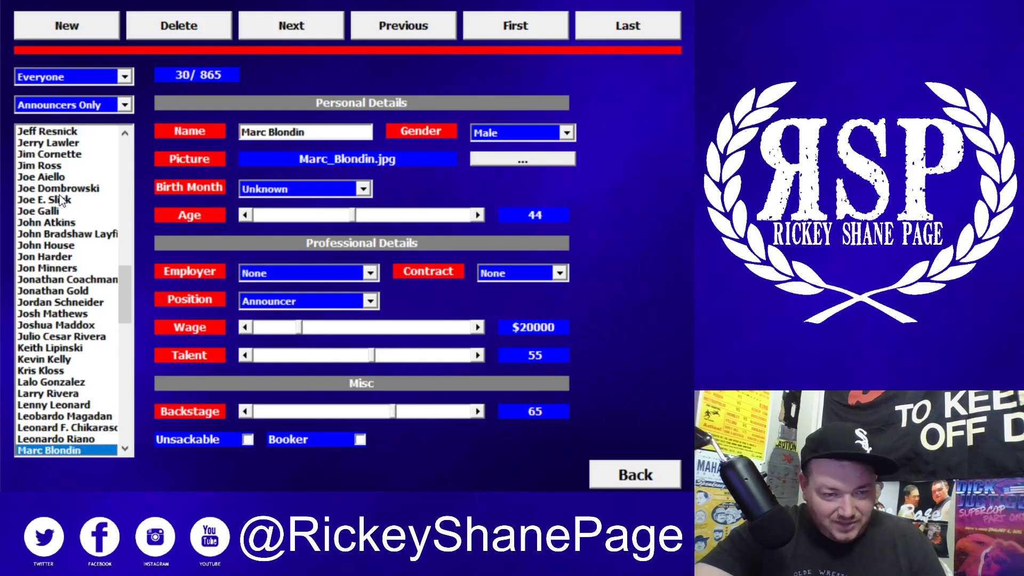
pyautogui.press('Down')
pyautogui.press('Down')
pyautogui.press('Down')
pyautogui.press('Down')
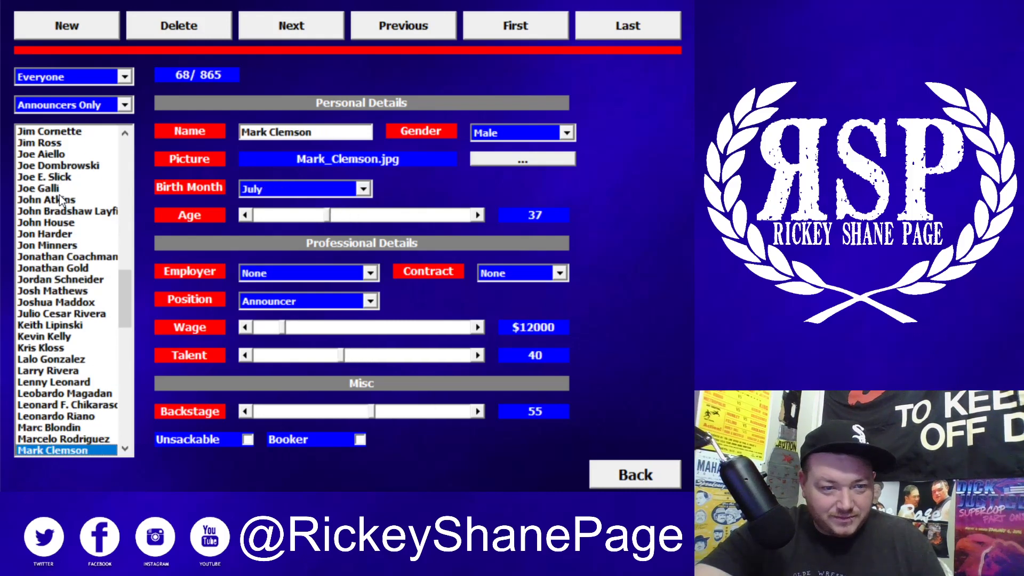
pyautogui.press('Down')
pyautogui.press('Down')
pyautogui.press('Down')
pyautogui.press('Down')
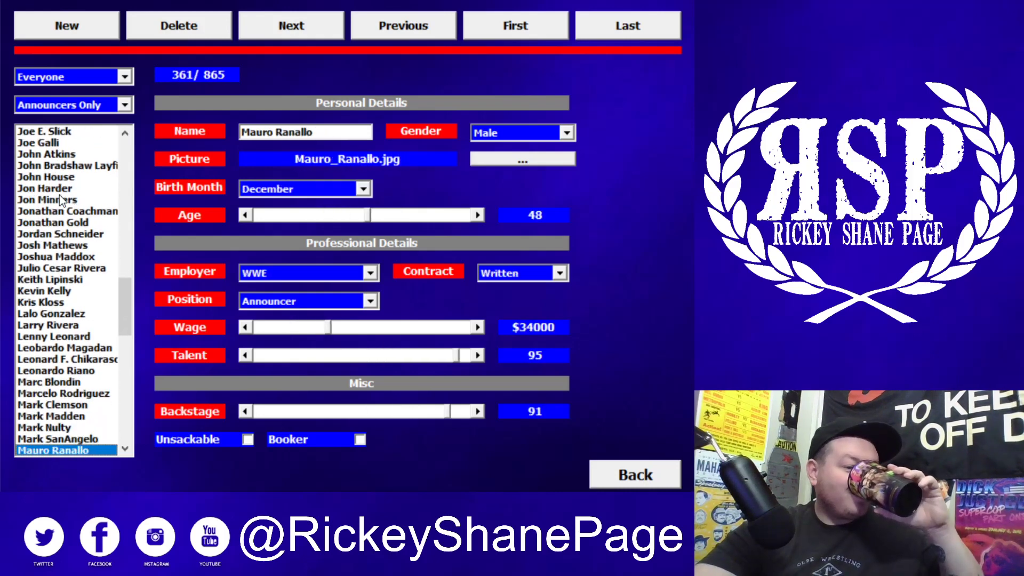
pyautogui.press('Down')
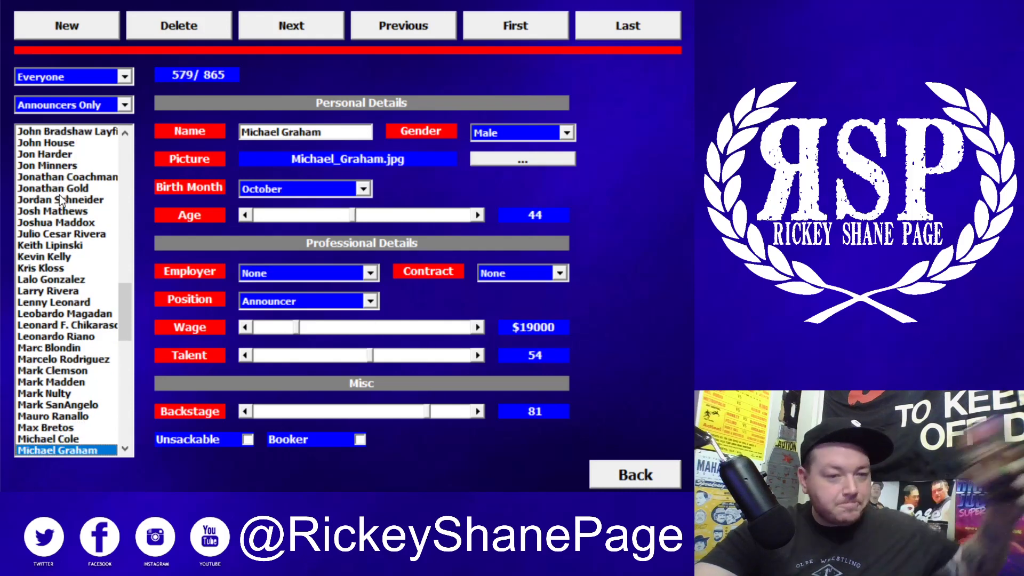
pyautogui.press('Down')
pyautogui.press('Down')
pyautogui.press('Down')
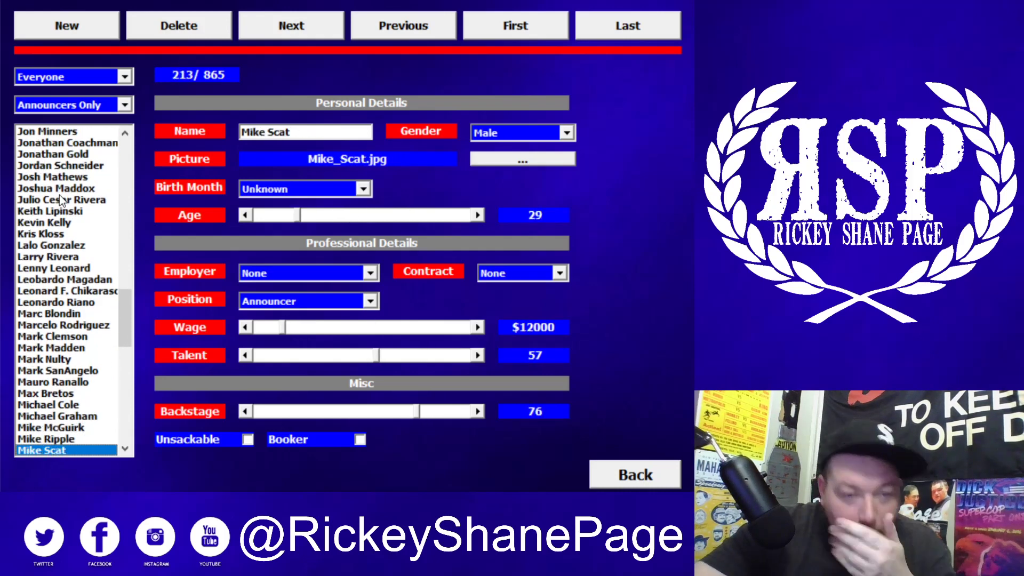
pyautogui.press('Down')
pyautogui.press('Down')
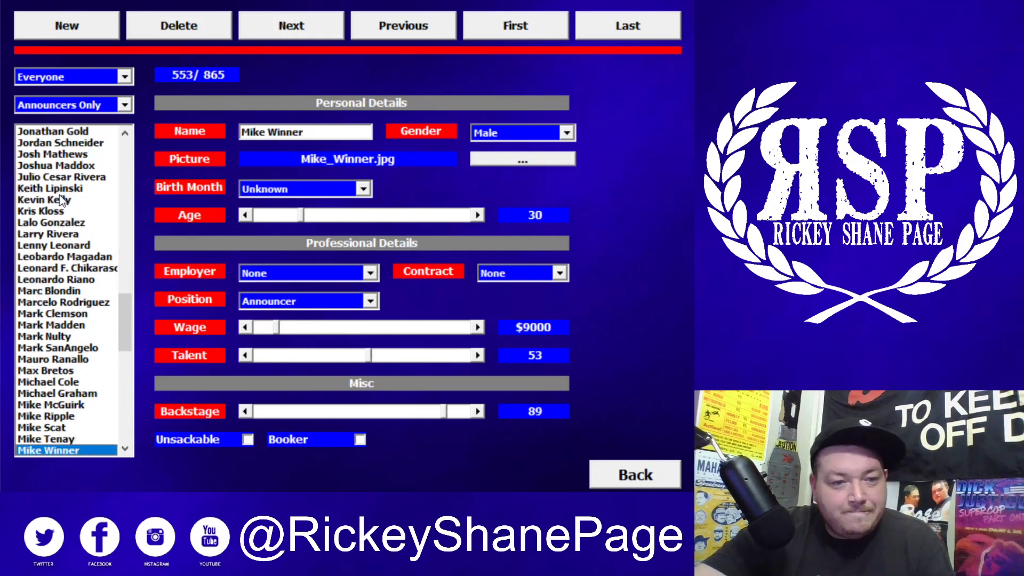
pyautogui.press('Down')
pyautogui.press('Down')
pyautogui.press('Down')
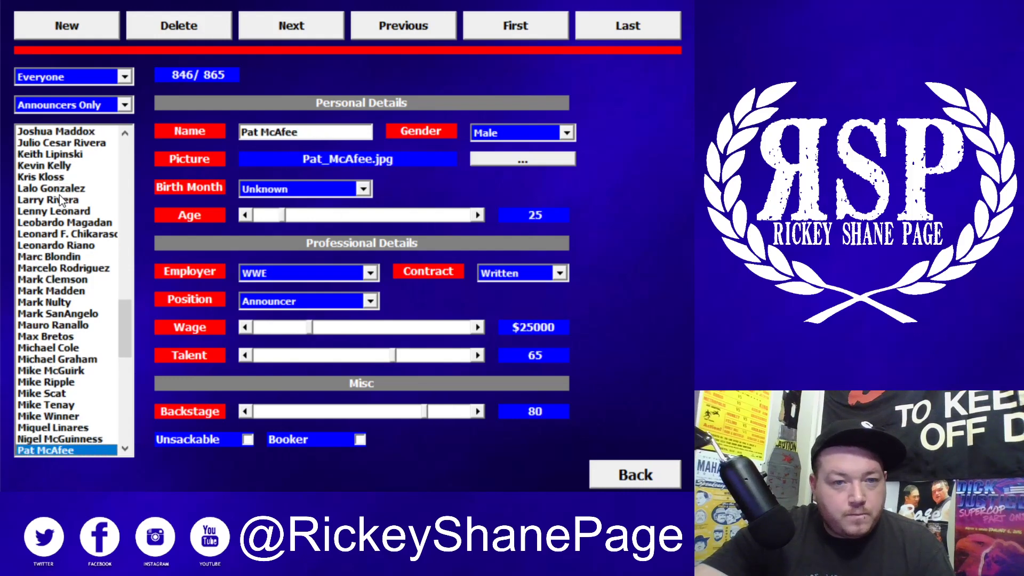
pyautogui.press('Down')
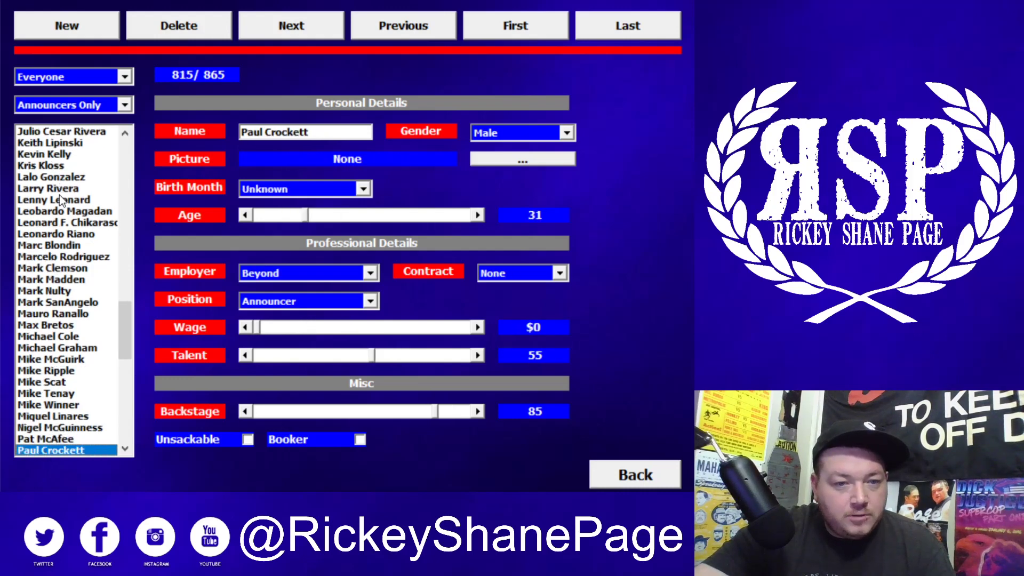
pyautogui.press('Down')
pyautogui.press('Up')
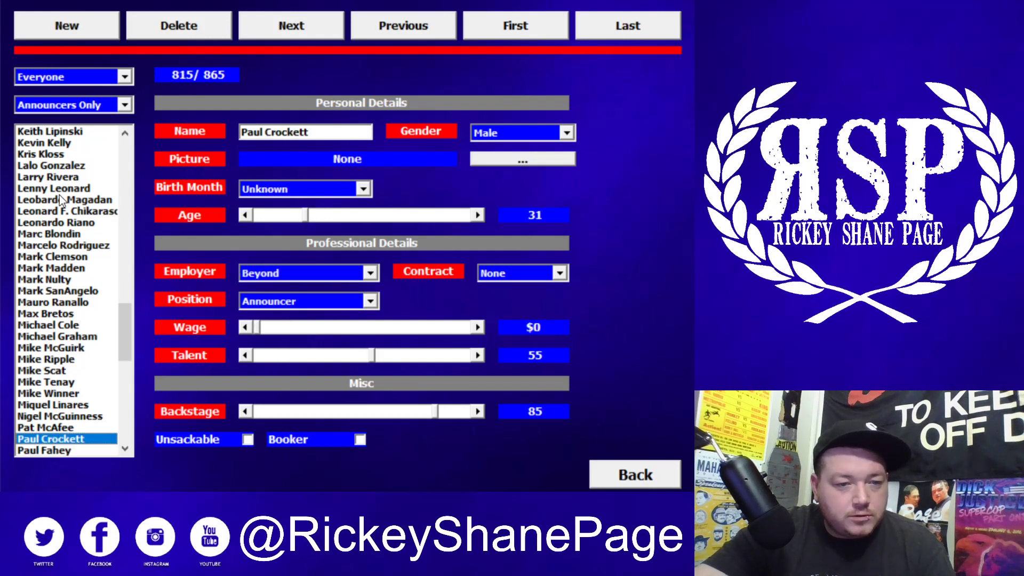
pyautogui.press('Down')
pyautogui.press('Down')
pyautogui.press('Down')
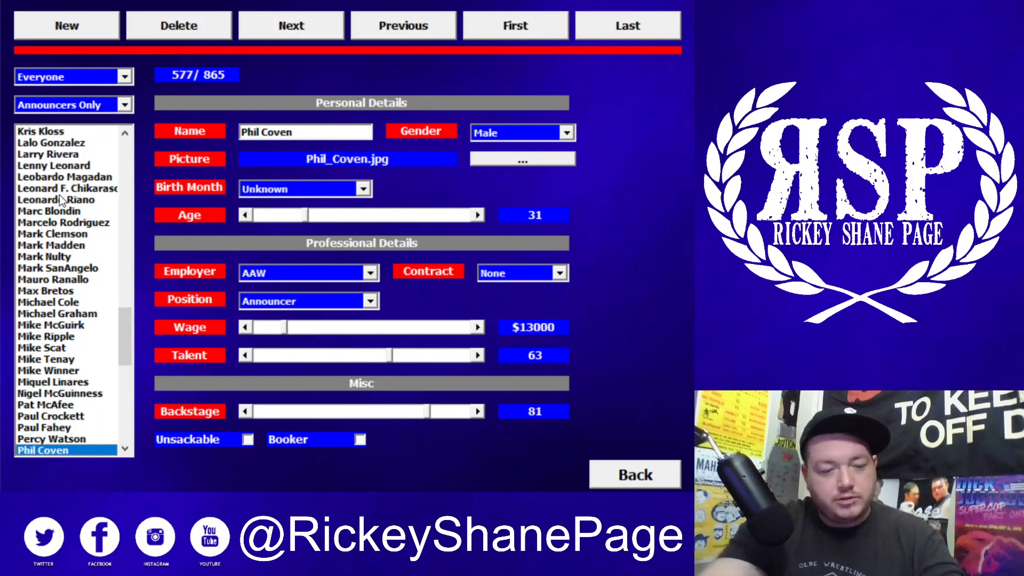
pyautogui.press('Down')
pyautogui.press('Down')
pyautogui.press('Down')
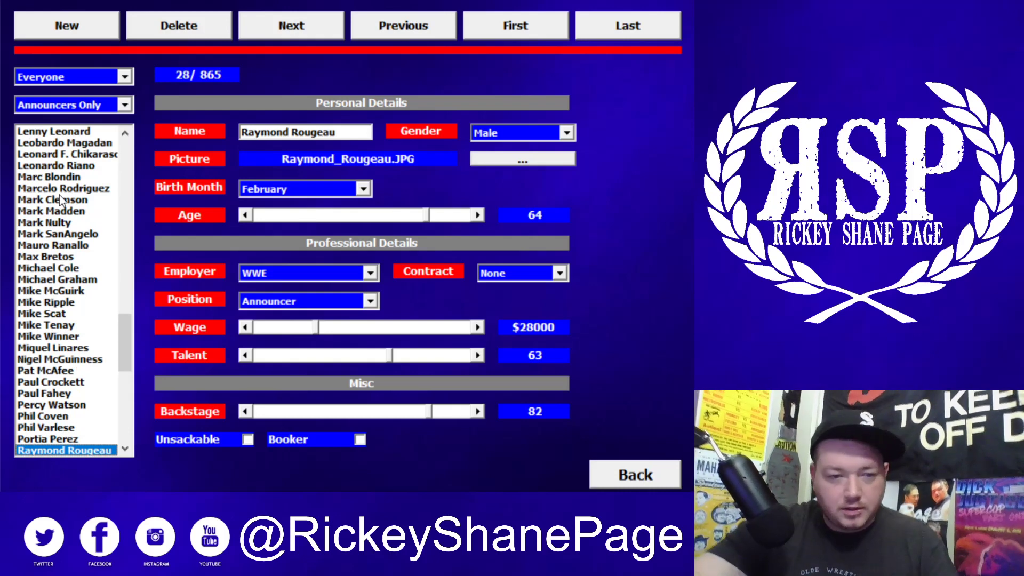
pyautogui.press('Down')
pyautogui.press('Down')
pyautogui.press('Down')
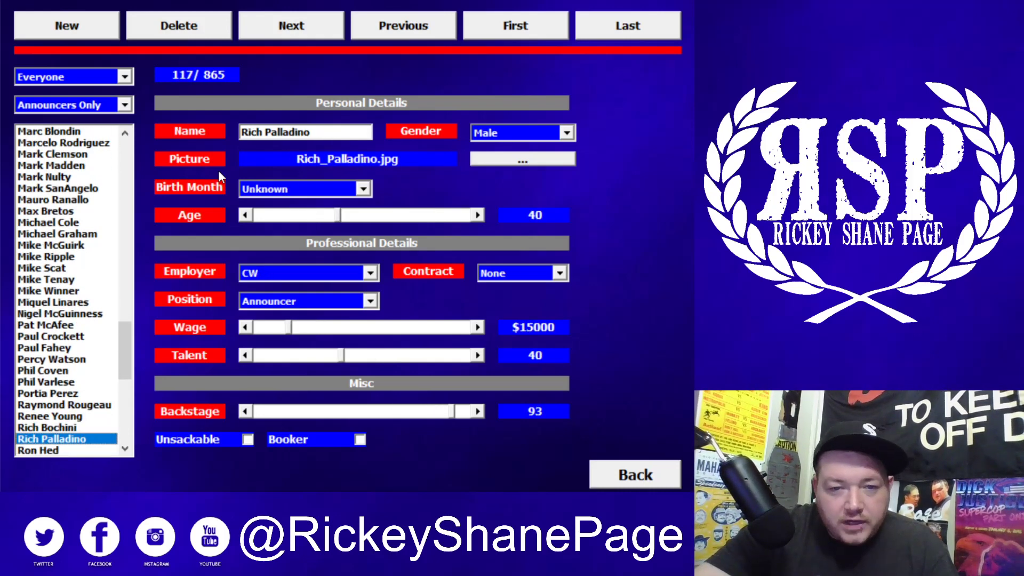
pyautogui.press('Down')
pyautogui.press('Down')
pyautogui.press('Down')
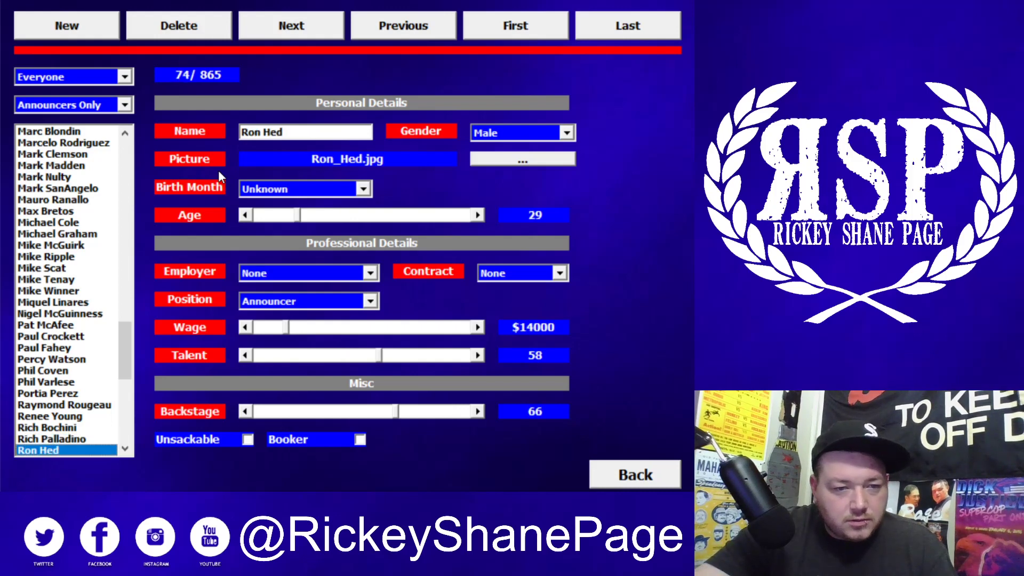
pyautogui.press('Down')
pyautogui.press('Down')
pyautogui.press('Down')
pyautogui.press('Down')
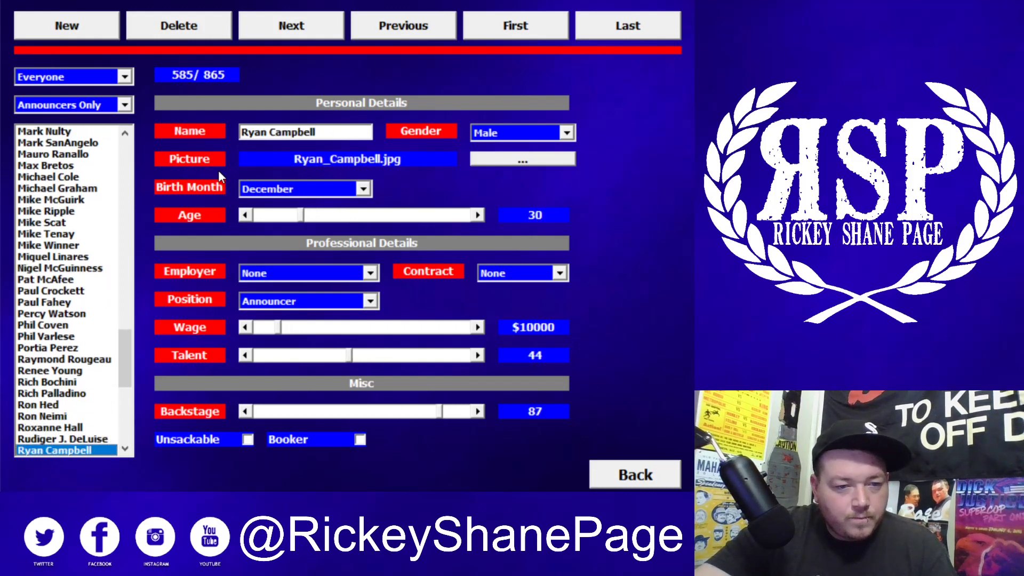
# Review the announcer records from Salamander Jones through Sean Mooney, then return to Scott Hudson's record
pyautogui.press('Up')
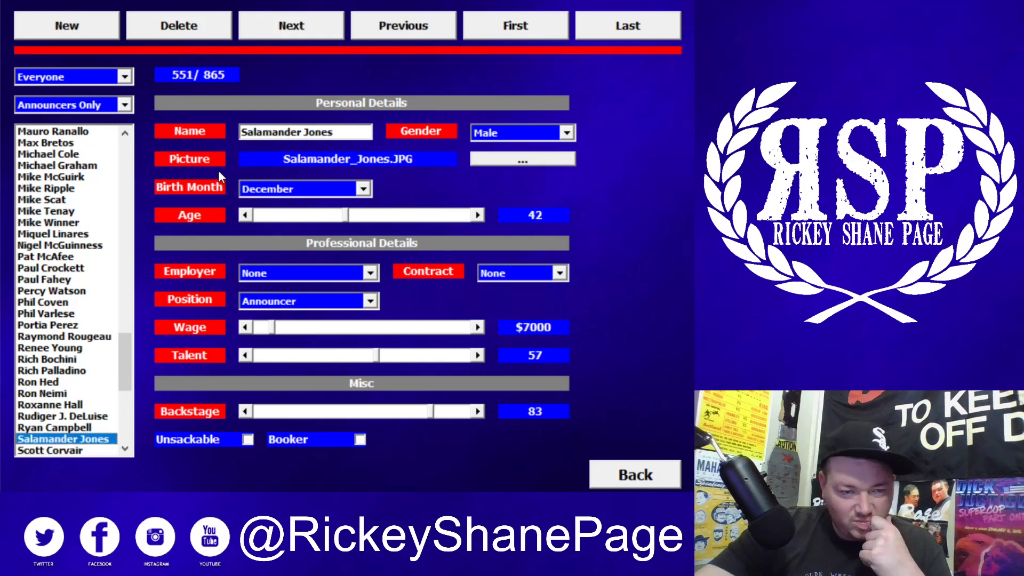
pyautogui.press('Down')
pyautogui.press('Down')
pyautogui.press('Down')
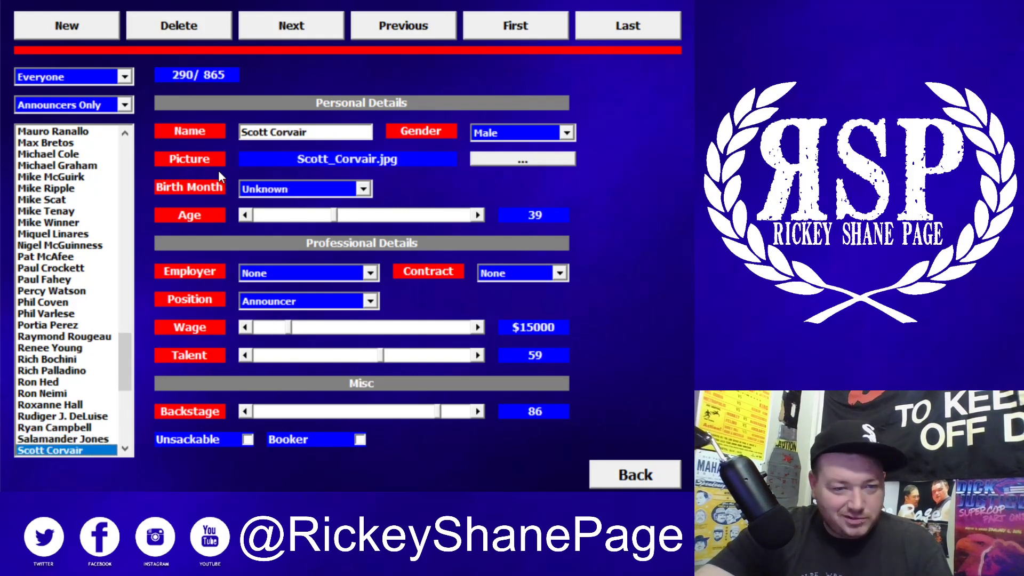
pyautogui.press('Down')
pyautogui.press('Down')
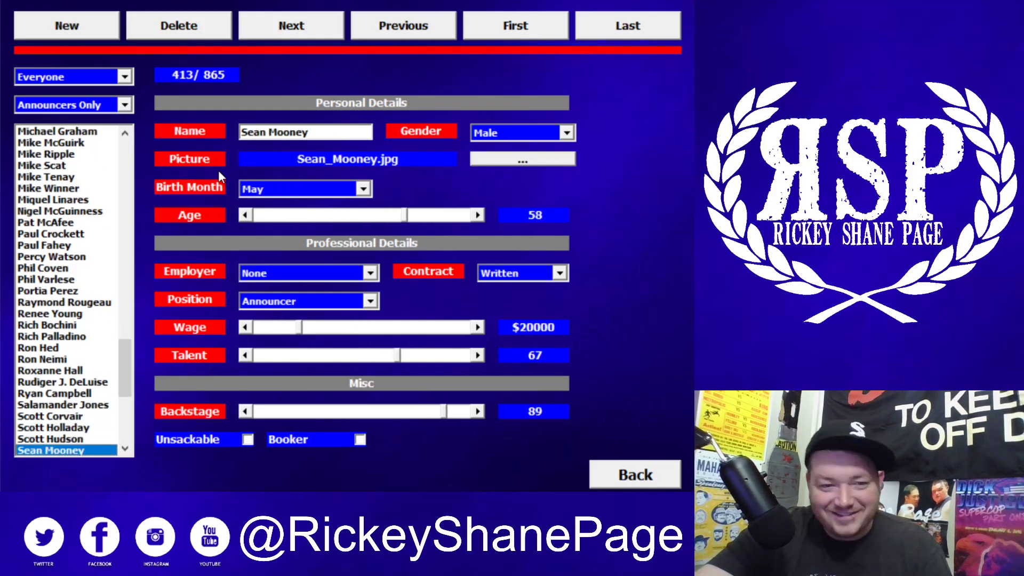
pyautogui.press('Up')
pyautogui.press('Up')
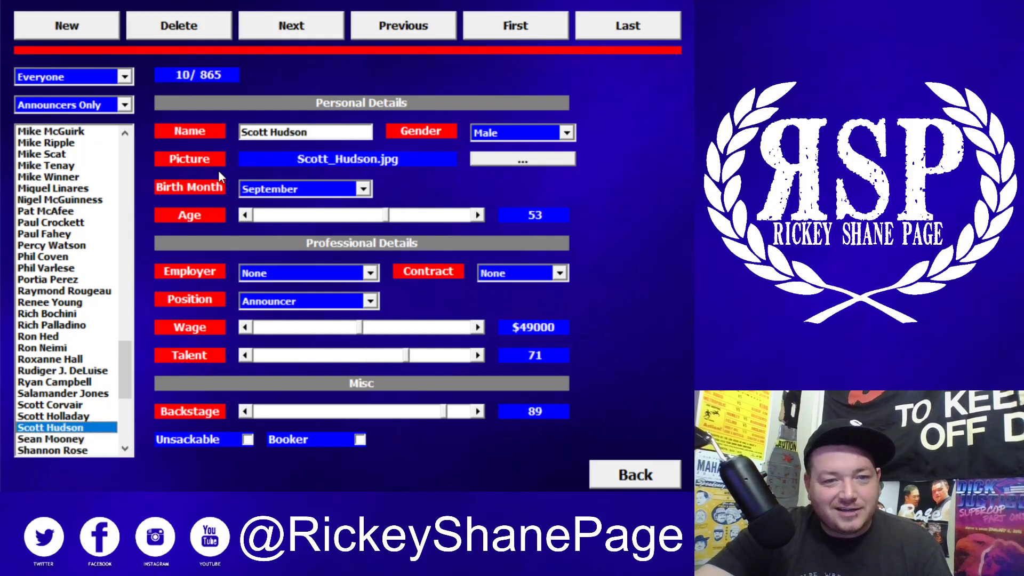
# Examine the announcer records from Sean Mooney through Steve McMichael for employer, wage, talent and booker status
pyautogui.press('Down')
pyautogui.press('Down')
pyautogui.press('Down')
pyautogui.press('Down')
pyautogui.press('Down')
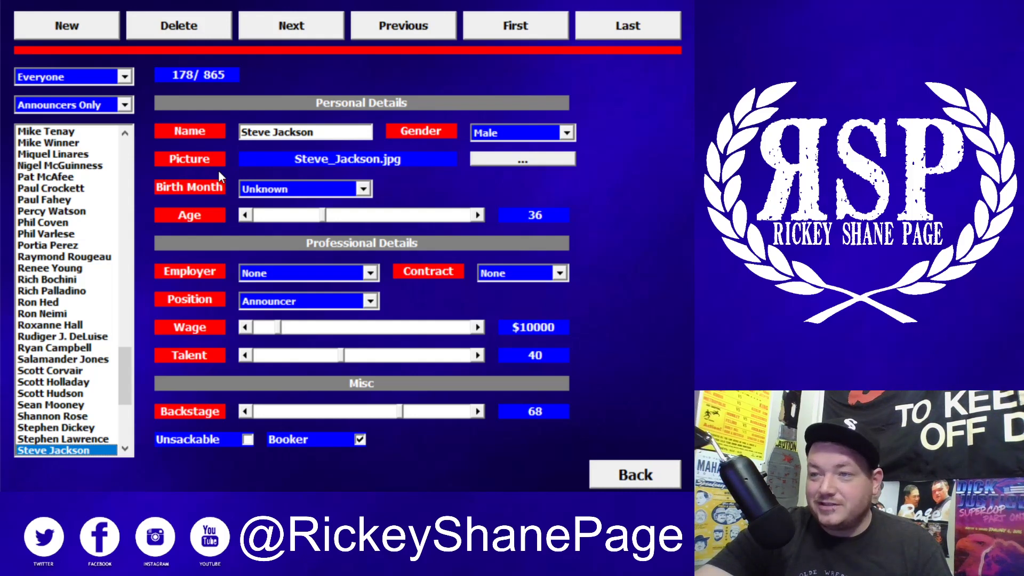
pyautogui.press('Down')
pyautogui.press('Down')
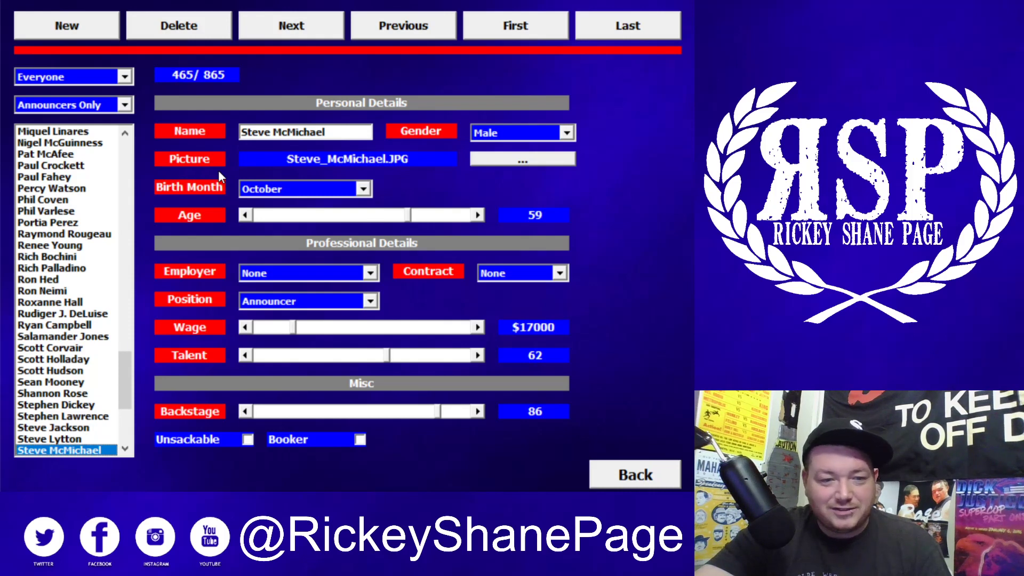
# Review the announcer records from Steve Prazak through Todd Keneley for employer, wage and talent
pyautogui.press('Down')
pyautogui.press('Down')
pyautogui.press('Down')
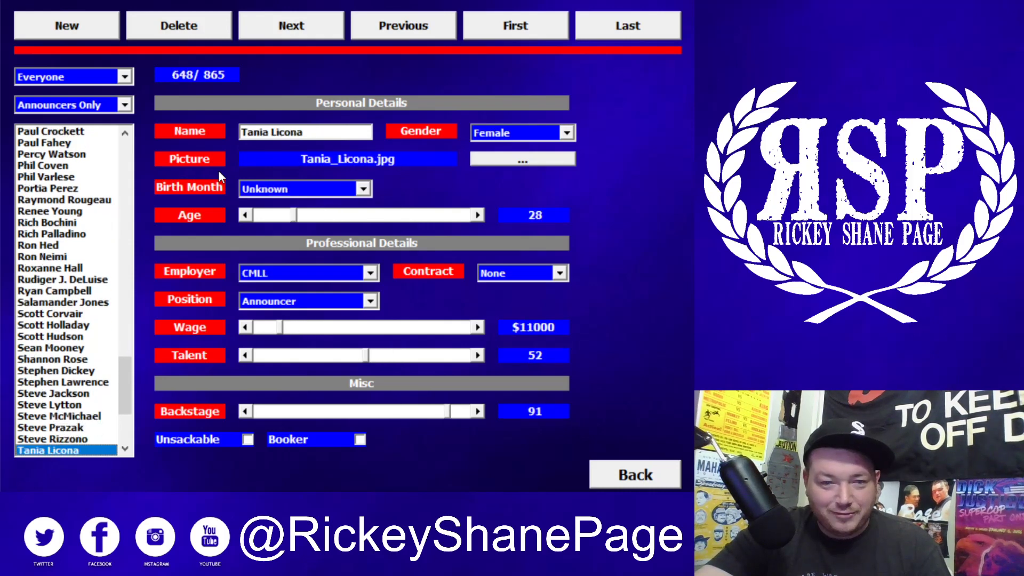
pyautogui.press('Down')
pyautogui.press('Down')
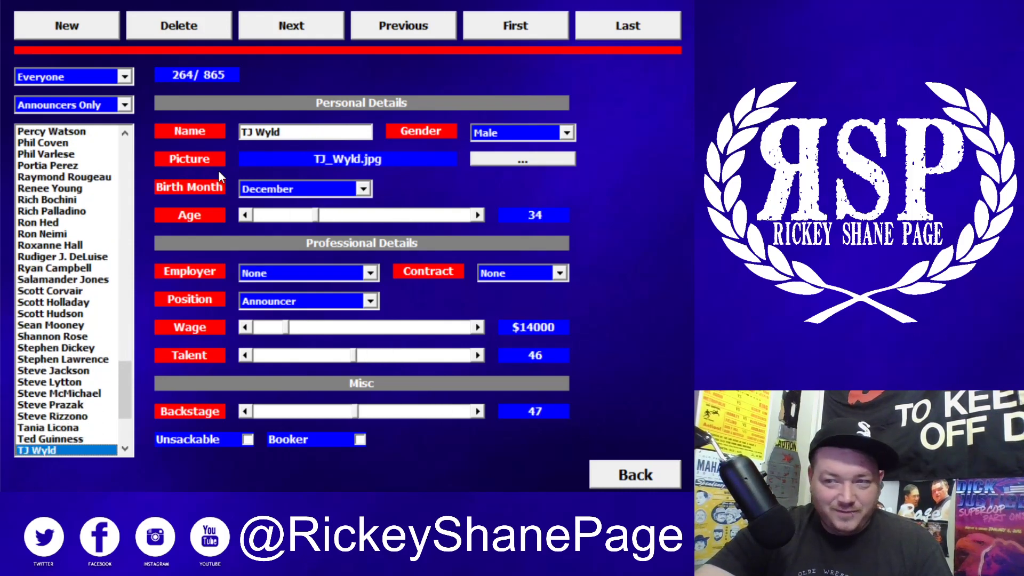
pyautogui.press('Down')
pyautogui.press('Down')
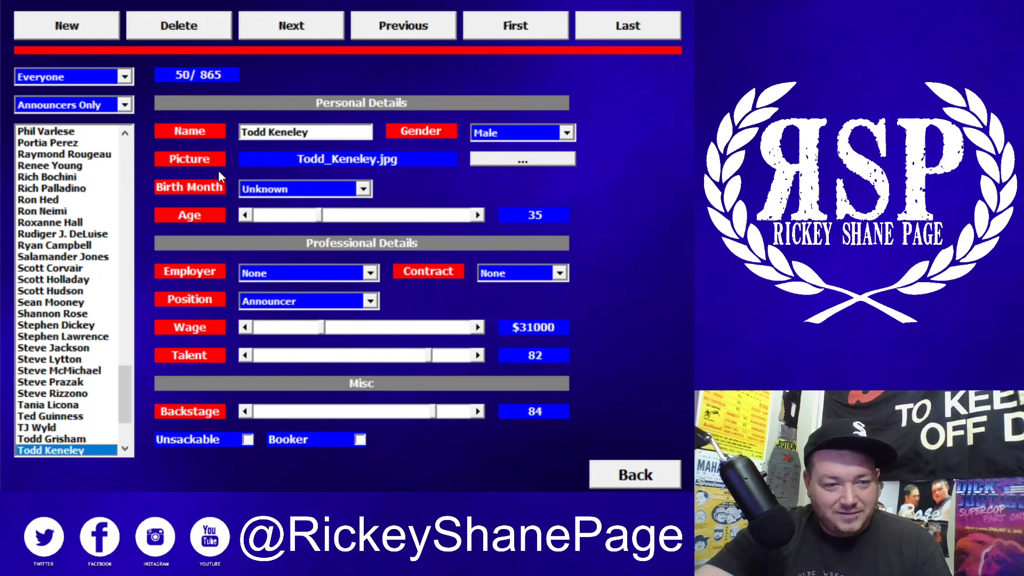
# Examine the remaining announcer records from Todd Pettengill through Willie Urbina for employer, contract, wage and talent
pyautogui.press('Down')
pyautogui.press('Down')
pyautogui.press('Down')
pyautogui.press('Down')
pyautogui.press('Down')
pyautogui.press('Down')
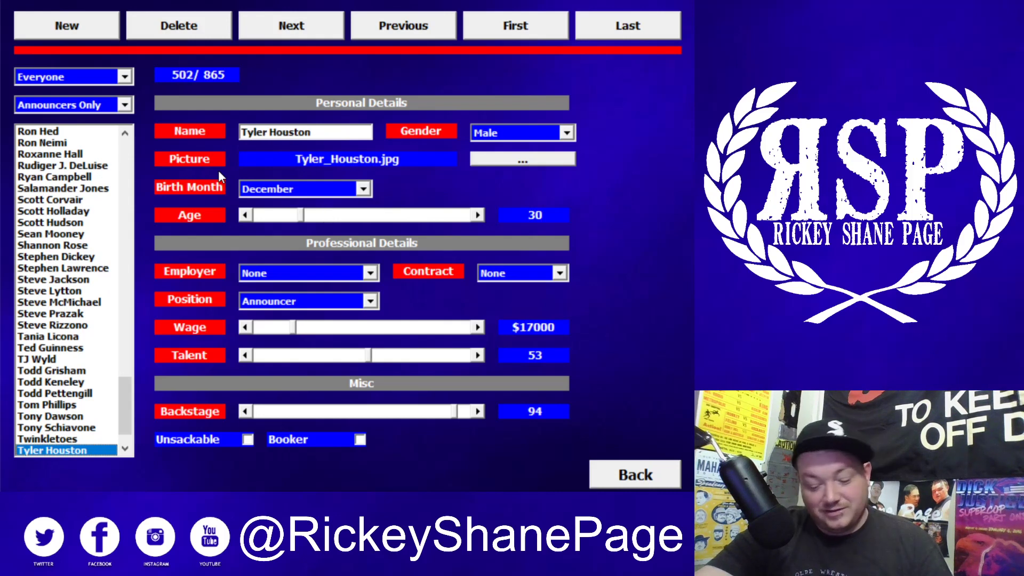
pyautogui.press('Down')
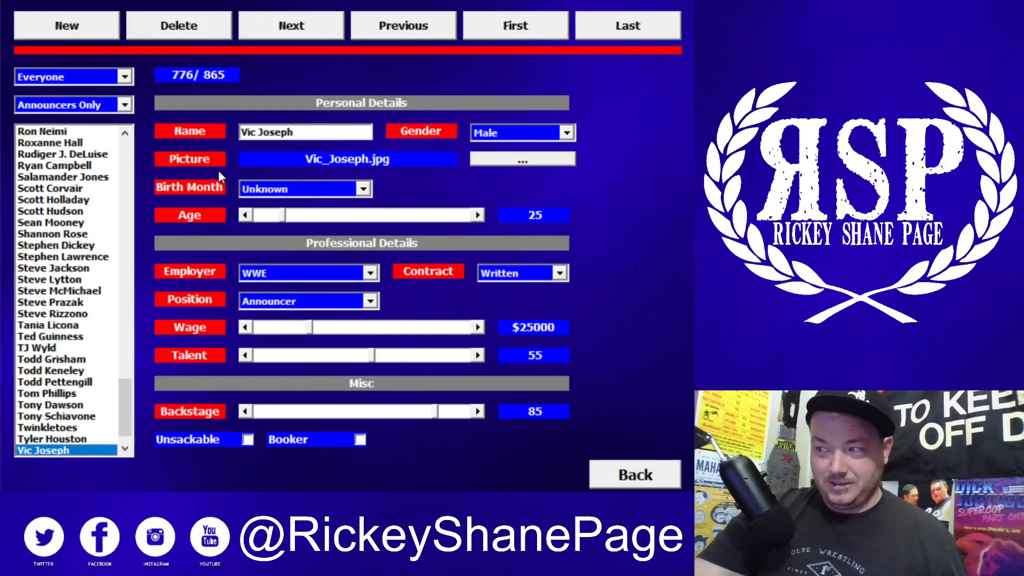
pyautogui.press('Down')
pyautogui.press('Down')
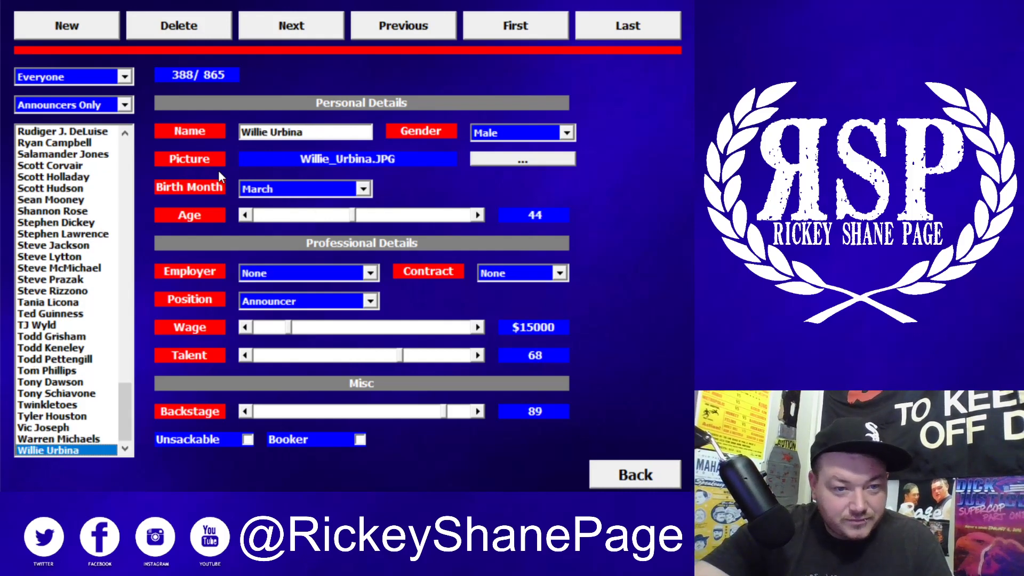
# Go back over the announcer records from Warren Michaels up to Tony Dawson, then leave the staff editor
pyautogui.press('Up')
pyautogui.press('Up')
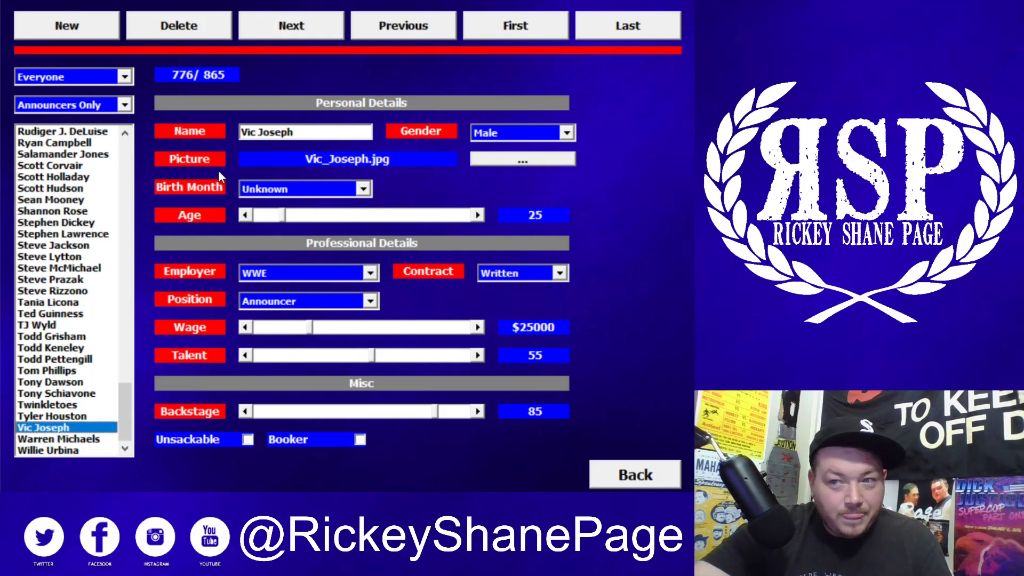
pyautogui.press('Up')
pyautogui.press('Up')
pyautogui.press('Up')
pyautogui.press('Up')
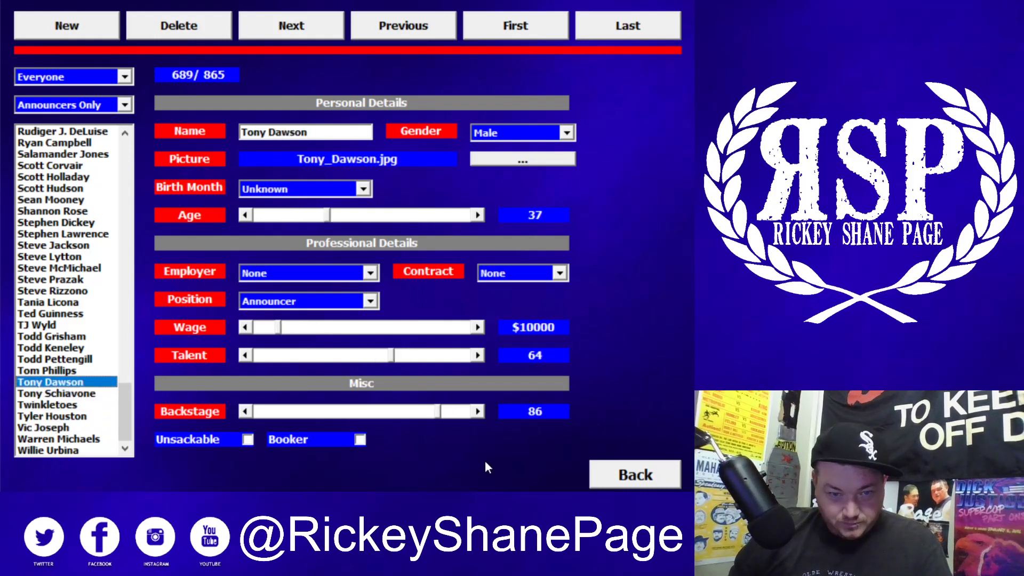
pyautogui.click(597, 475)
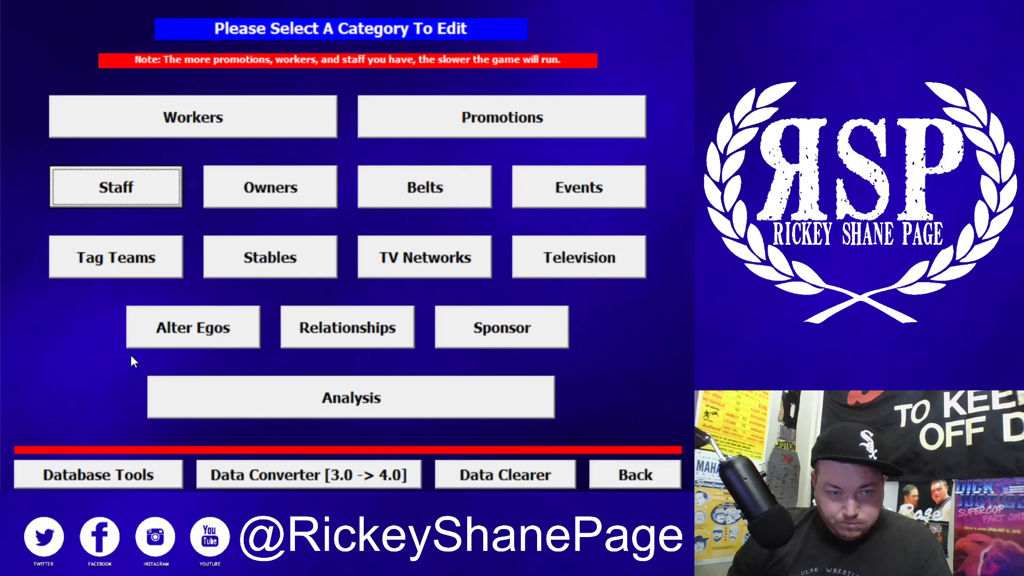
# Open the tag team category and bring up the BabyFace Fire team's record
pyautogui.click(136, 253)
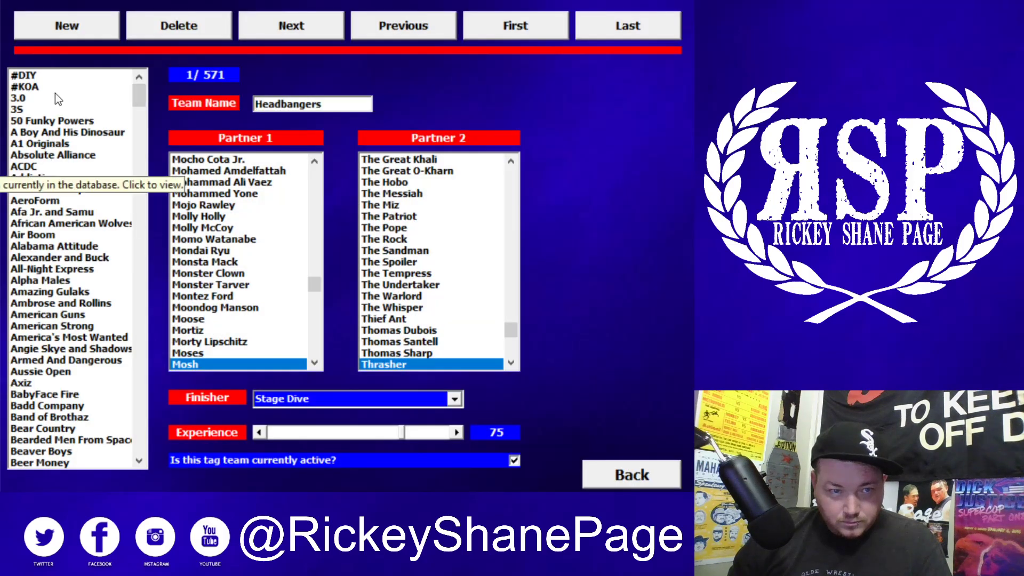
pyautogui.scroll(-1, 76, 355)
pyautogui.scroll(-4, 75, 353)
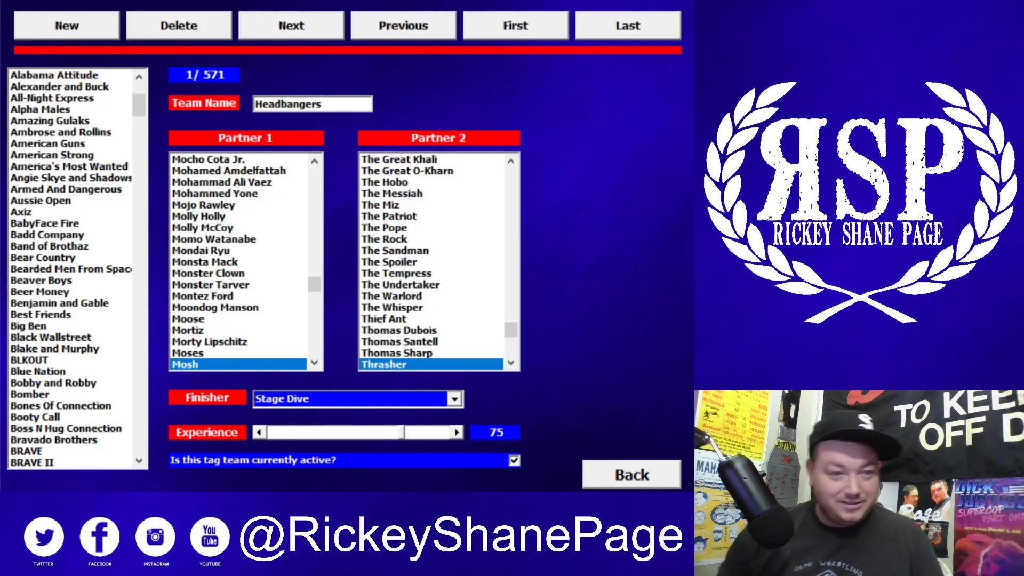
pyautogui.click(69, 224)
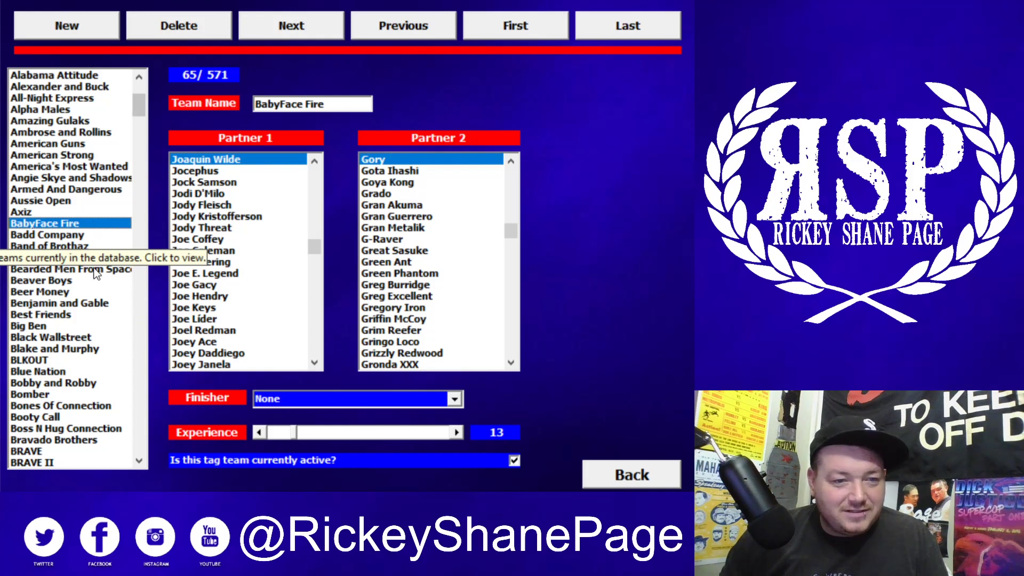
# Review the tag team records from Badd Company through Big Ben for partners, finisher, experience and active status
pyautogui.press('Down')
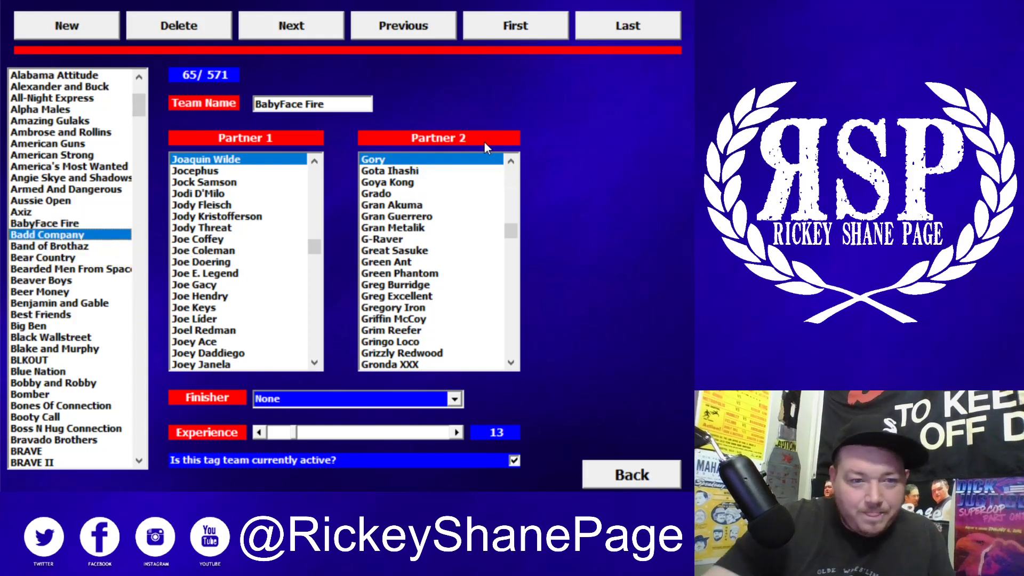
pyautogui.press('Down')
pyautogui.press('Down')
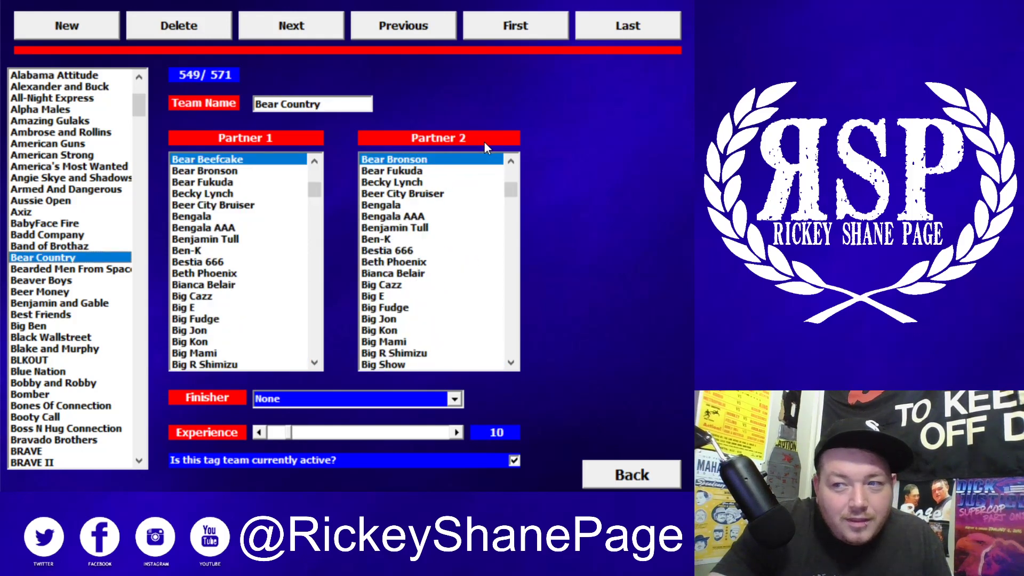
pyautogui.press('Down')
pyautogui.press('Down')
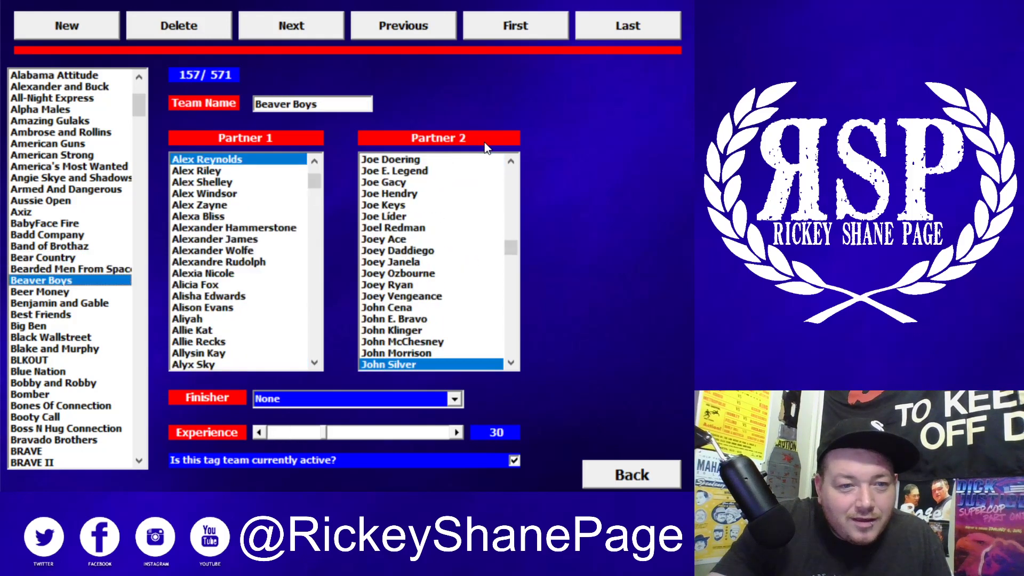
pyautogui.press('Down')
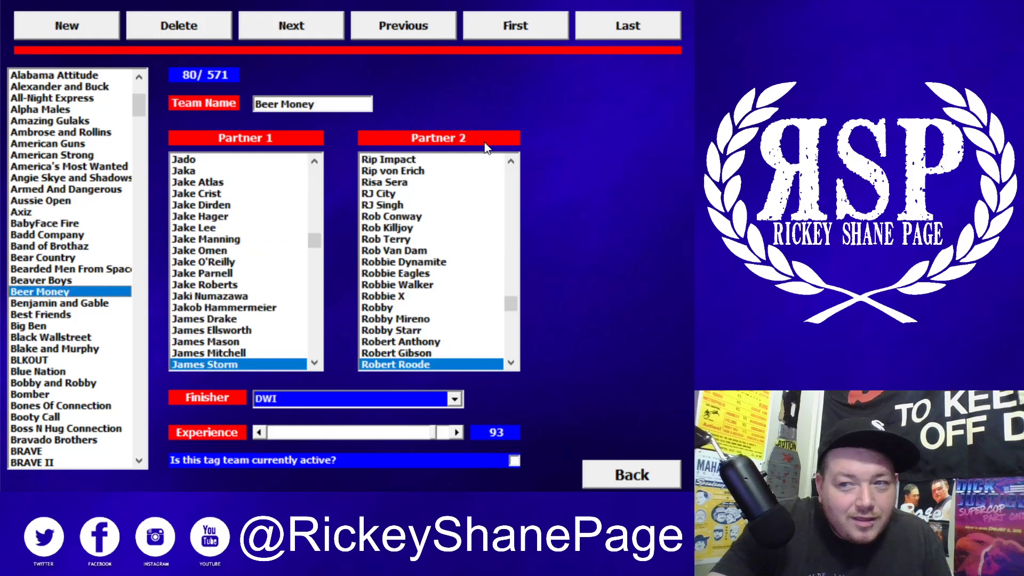
pyautogui.press('Down')
pyautogui.press('Down')
pyautogui.press('Down')
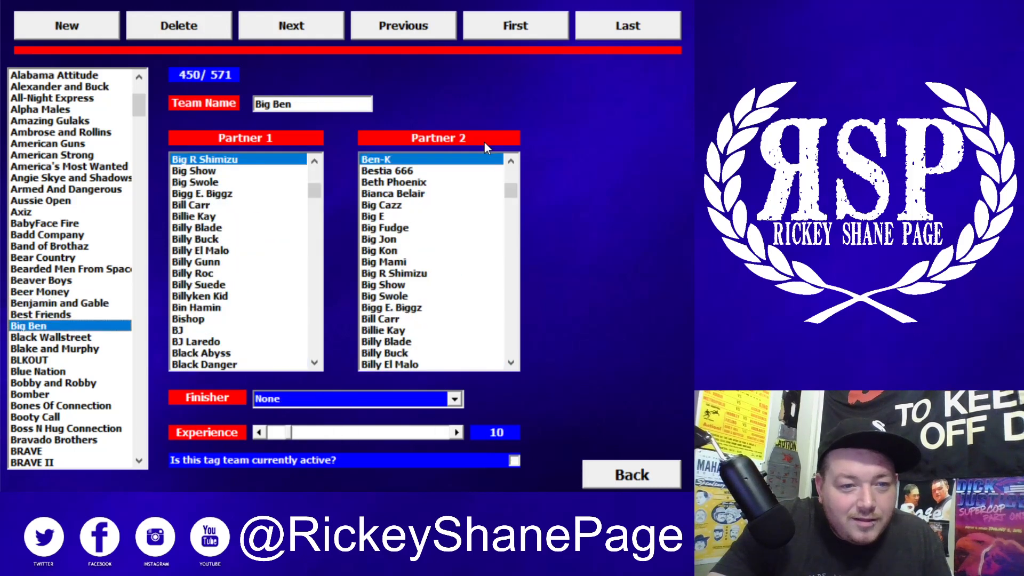
# Examine the tag team records from Black Wallstreet through Bobby and Robby, going back over BLKOUT's once
pyautogui.press('Down')
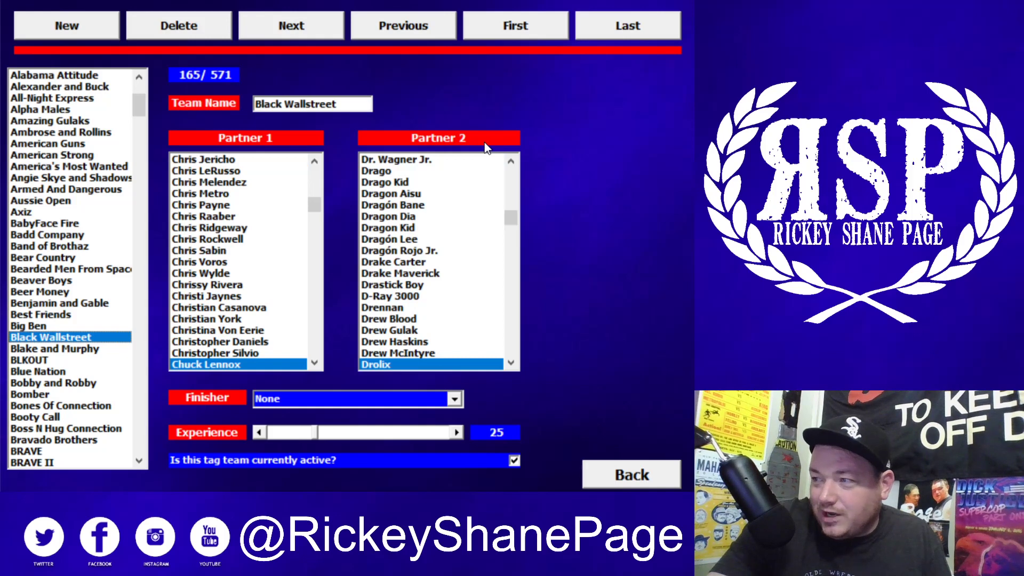
pyautogui.press('Down')
pyautogui.press('Down')
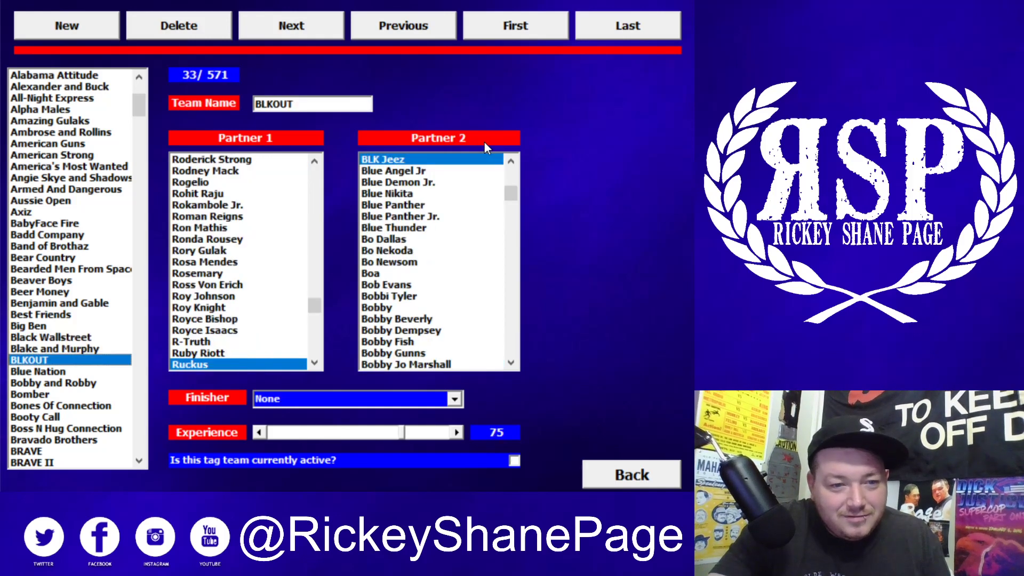
pyautogui.press('Down')
pyautogui.press('Up')
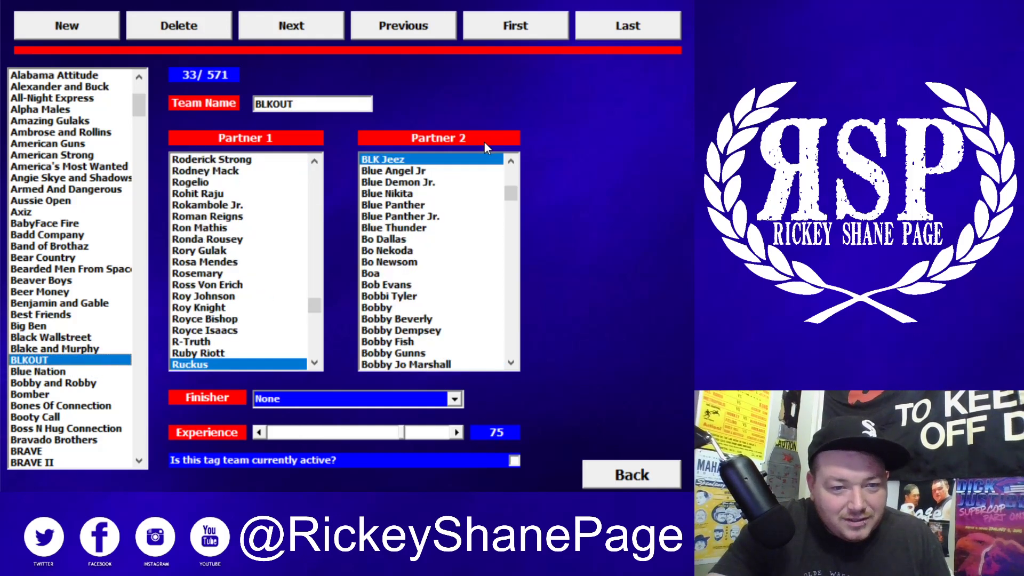
pyautogui.press('Down')
pyautogui.press('Down')
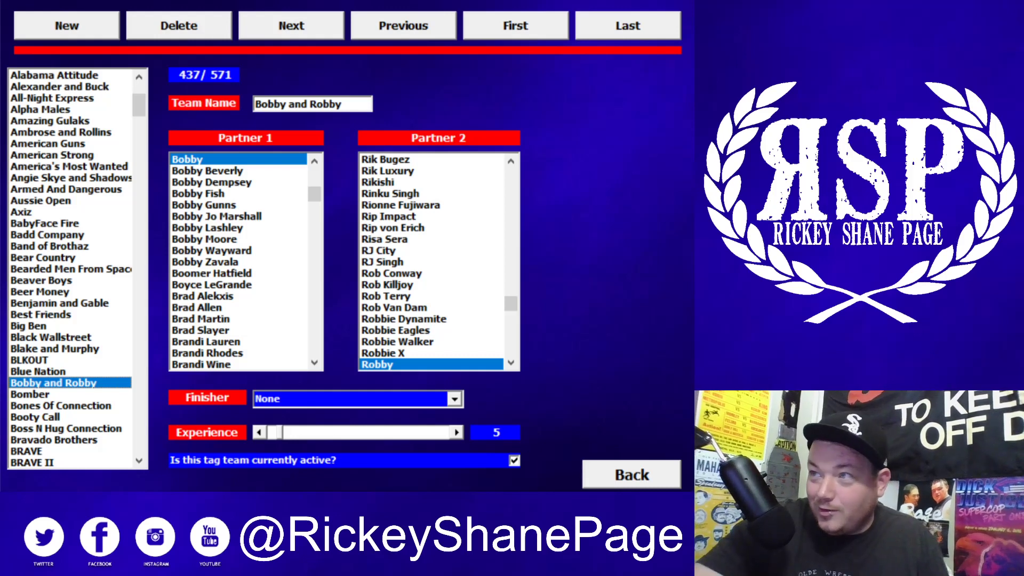
# Review the tag team records from Bomber through Breezango for partners, finisher and experience
pyautogui.press('Down')
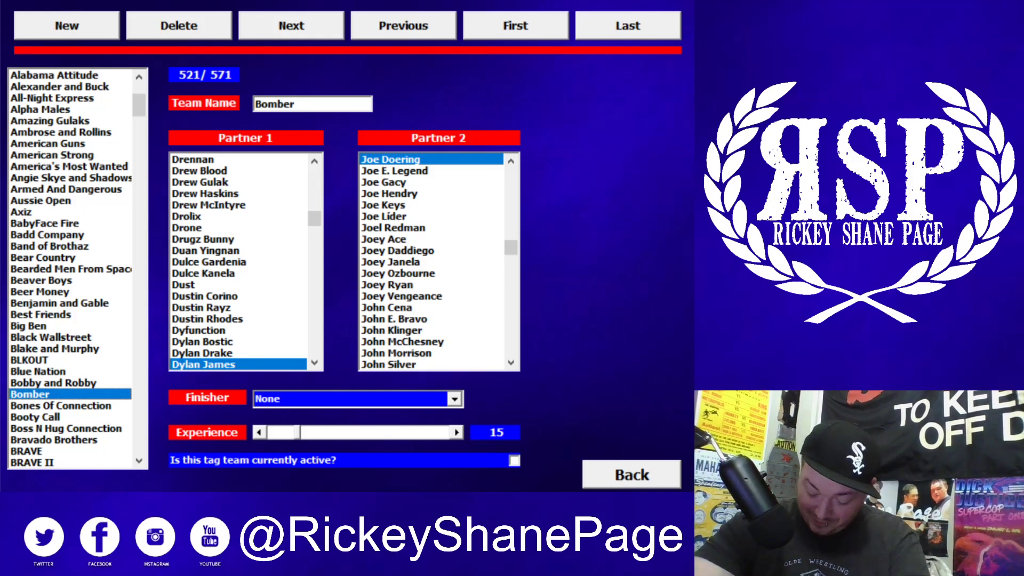
pyautogui.press('Down')
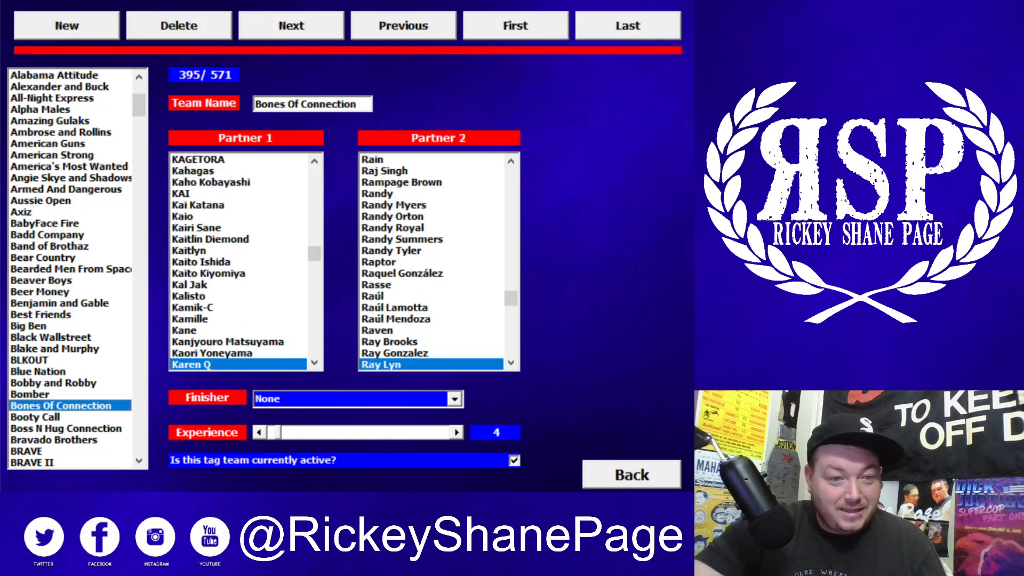
pyautogui.press('Down')
pyautogui.press('Down')
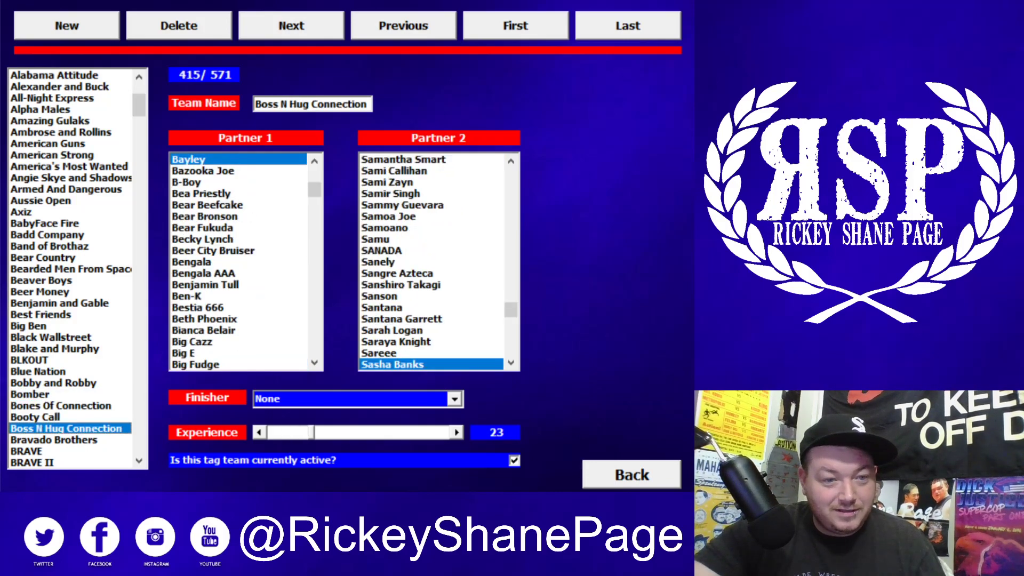
pyautogui.press('Down')
pyautogui.press('Down')
pyautogui.press('Down')
pyautogui.press('Down')
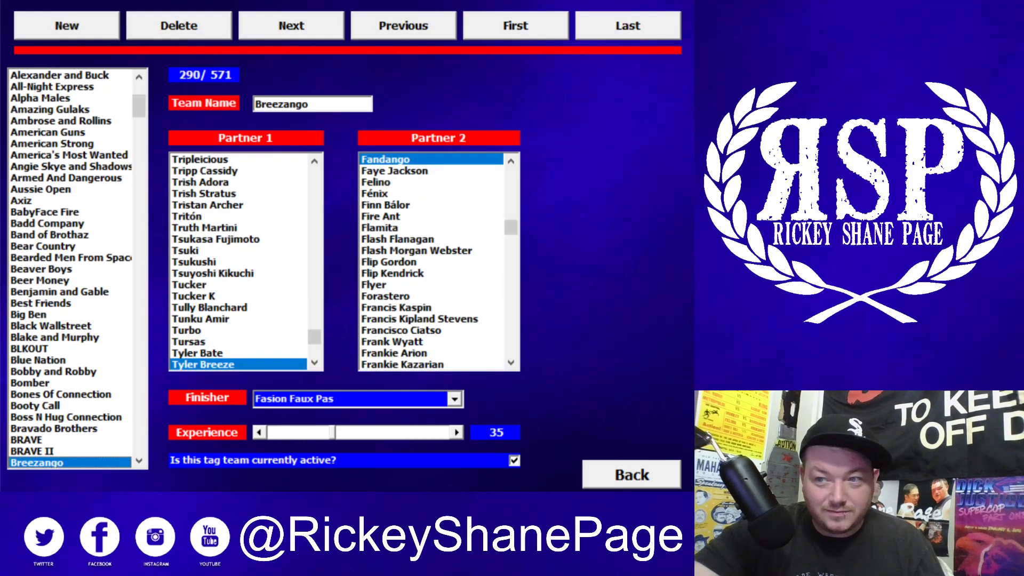
# Examine the tag team records from Brothers Of Destruction through Brutal Burgers, going back over Brothers Of Destruction's once
pyautogui.press('Down')
pyautogui.press('Down')
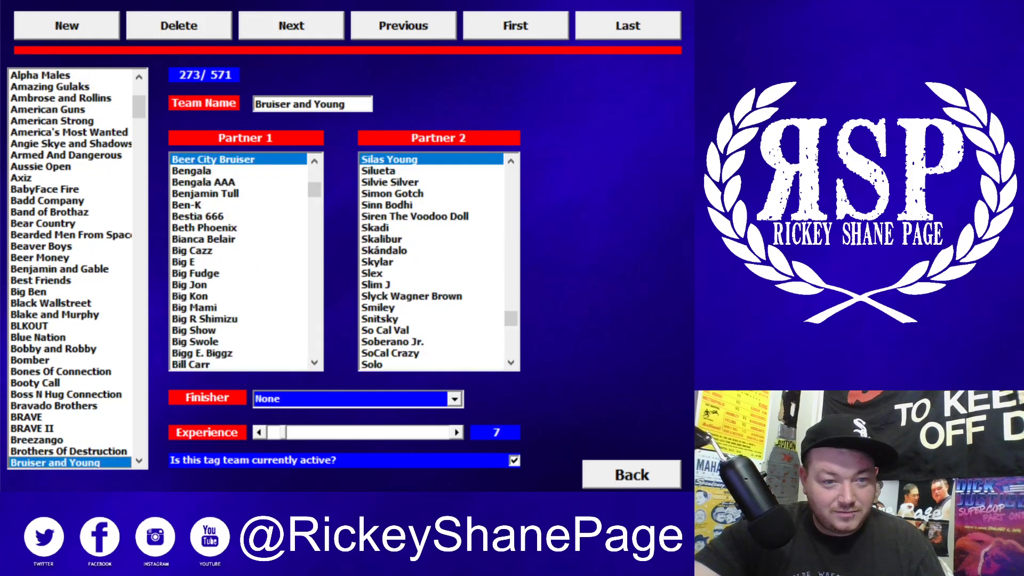
pyautogui.press('Up')
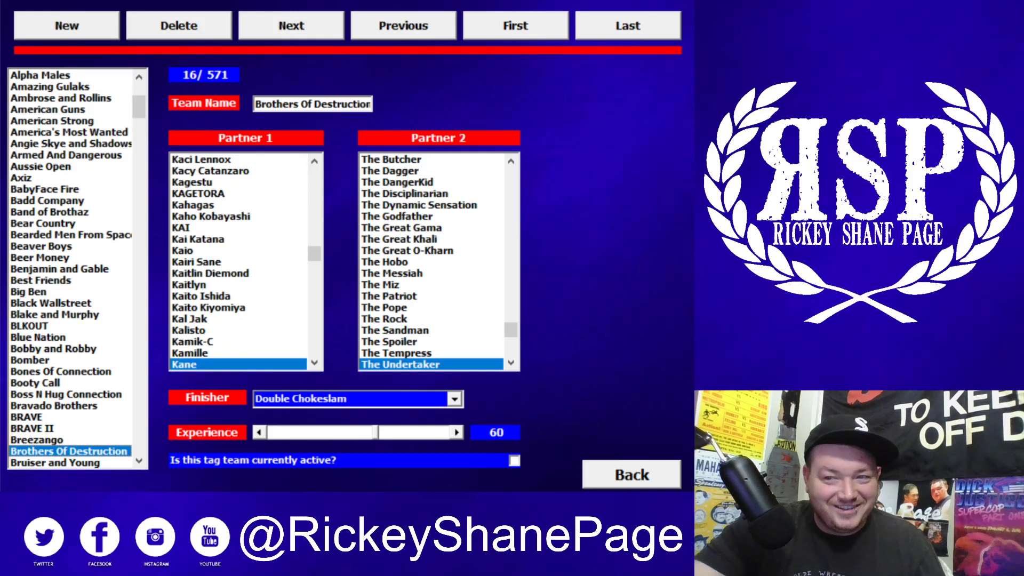
pyautogui.press('Down')
pyautogui.press('Down')
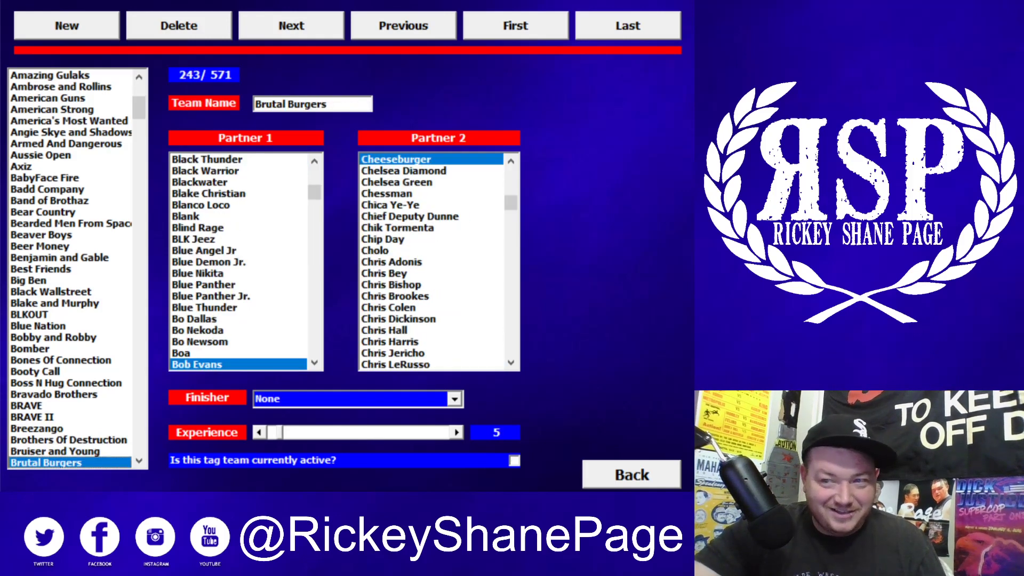
# Review the tag team records from BTY through Catch Point for partners, finisher, experience and active status
pyautogui.press('Down')
pyautogui.press('Down')
pyautogui.press('Up')
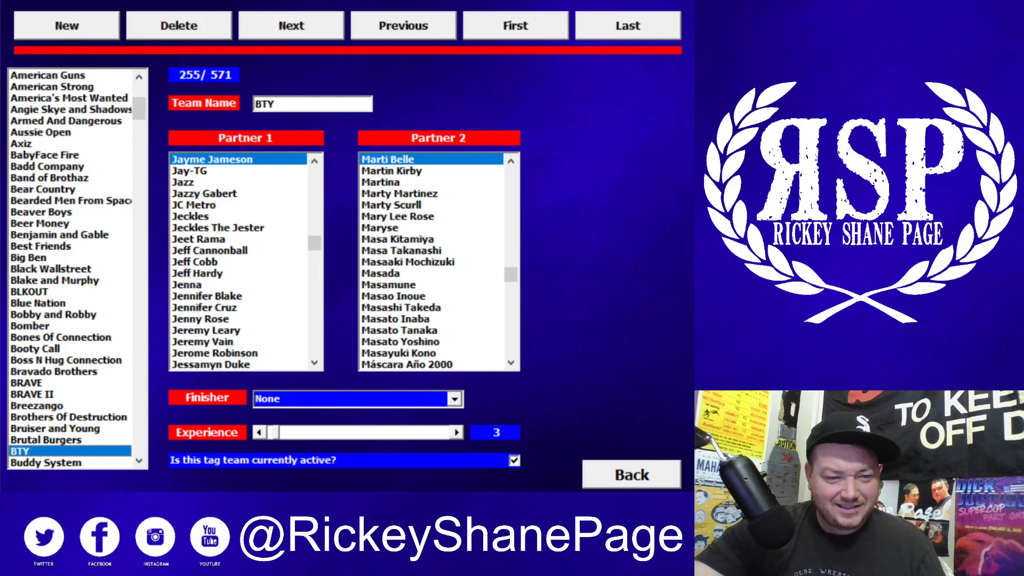
pyautogui.press('Down')
pyautogui.press('Down')
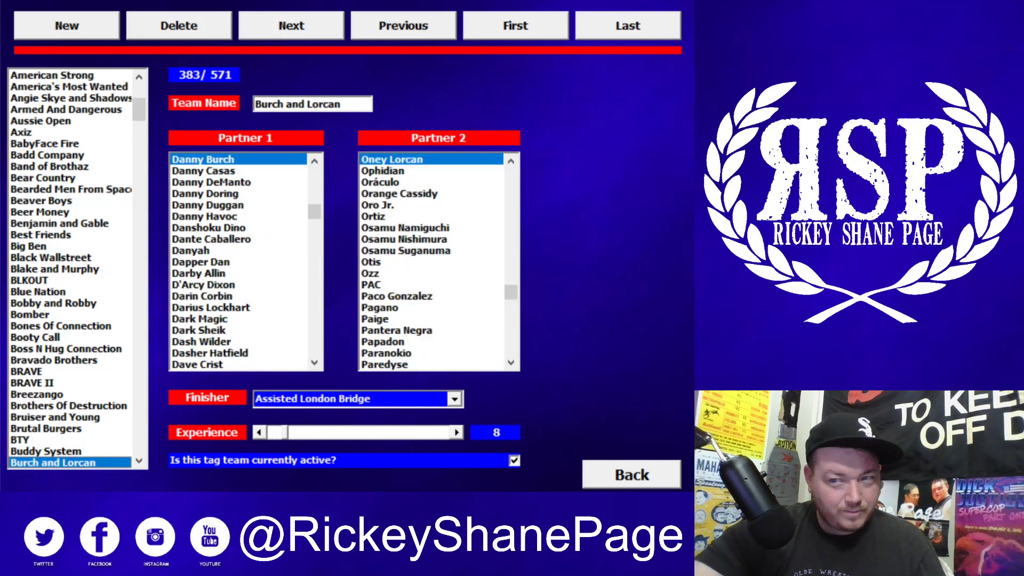
pyautogui.press('Down')
pyautogui.press('Down')
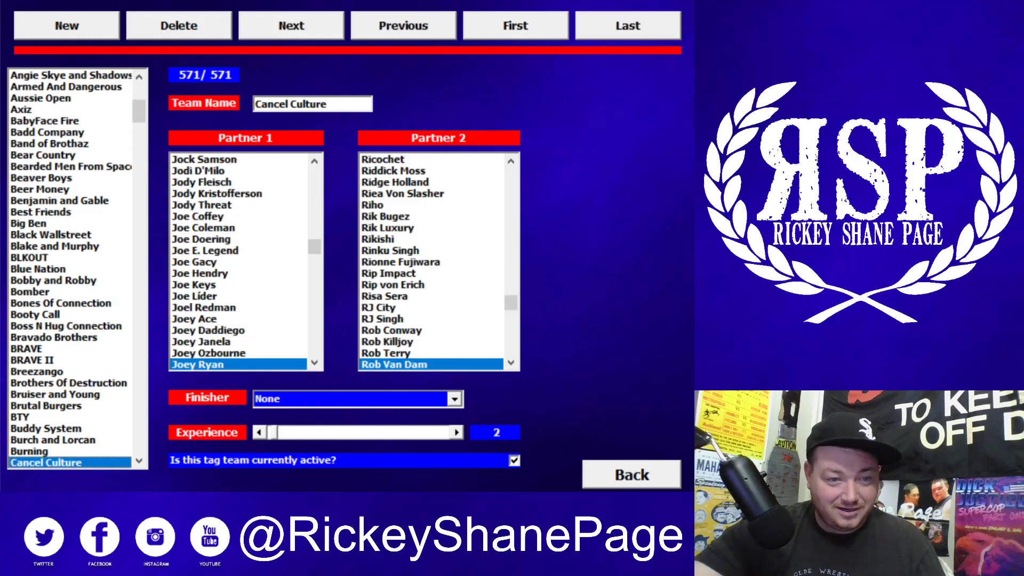
pyautogui.press('Down')
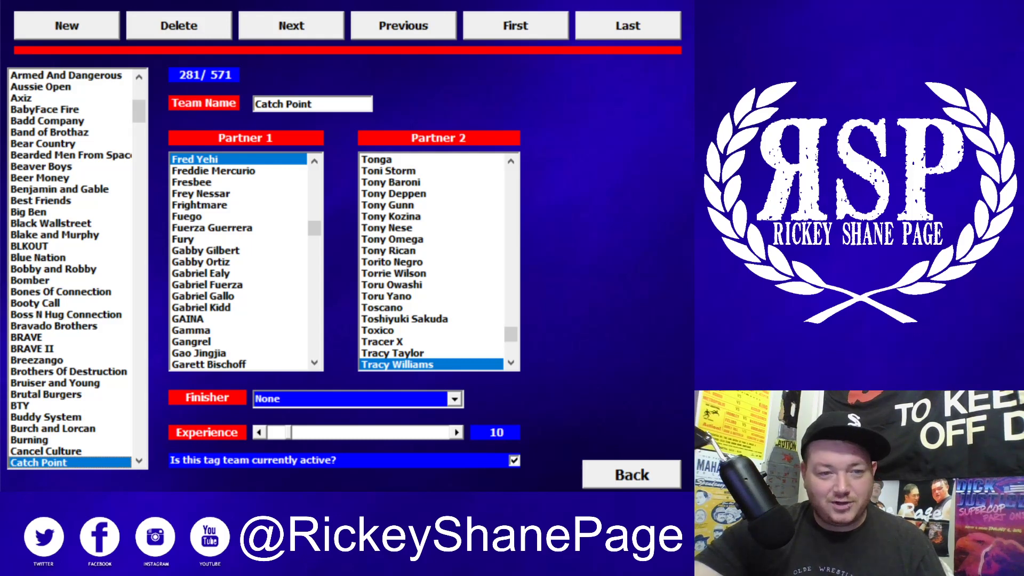
# Review the tag teams from Catch Point through Coleman and Alexander and remove the invalid Coleman and Alexander record
pyautogui.press('Down')
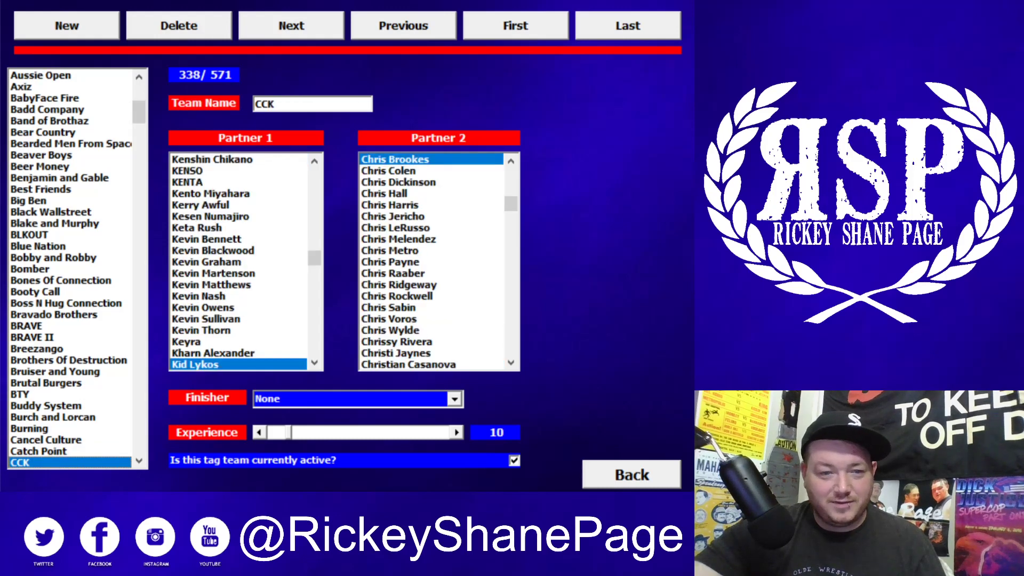
pyautogui.press('Down')
pyautogui.press('Down')
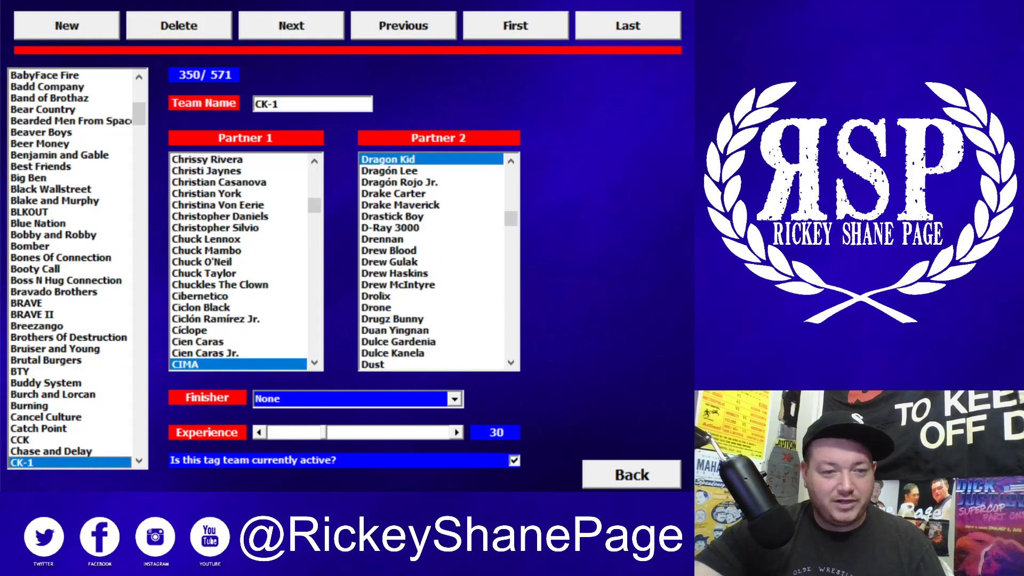
pyautogui.press('Down')
pyautogui.press('Down')
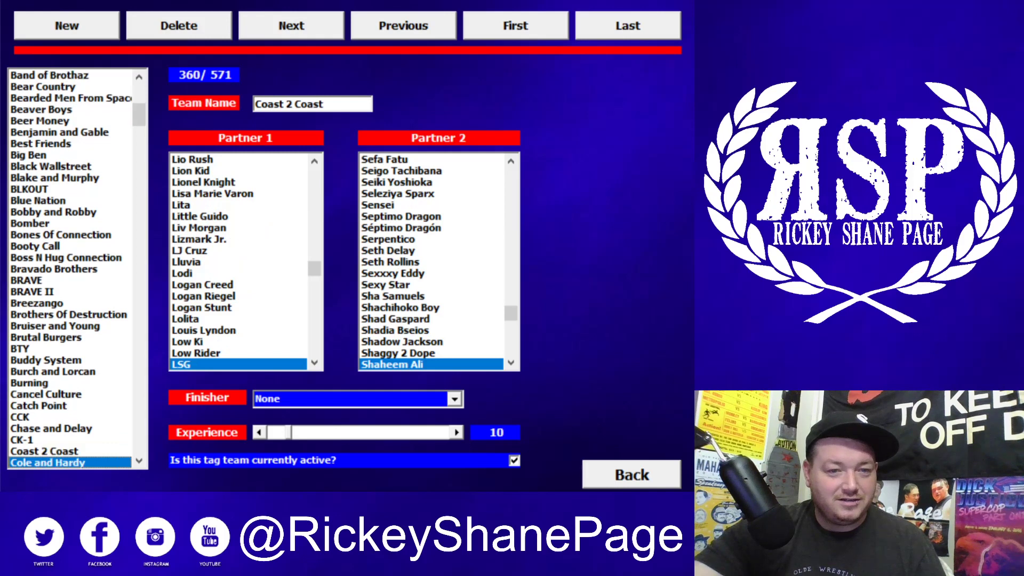
pyautogui.press('Down')
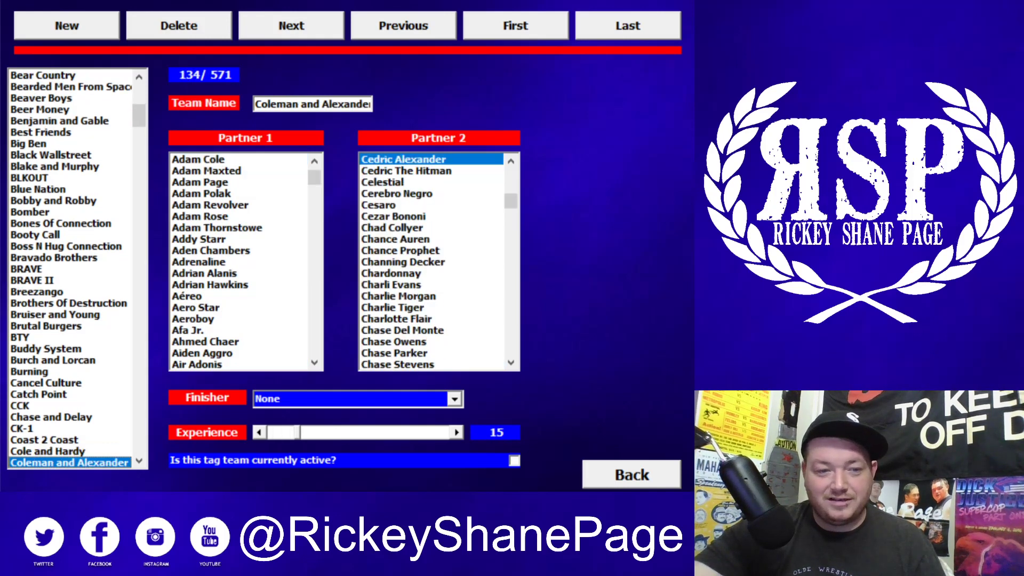
pyautogui.press('Down')
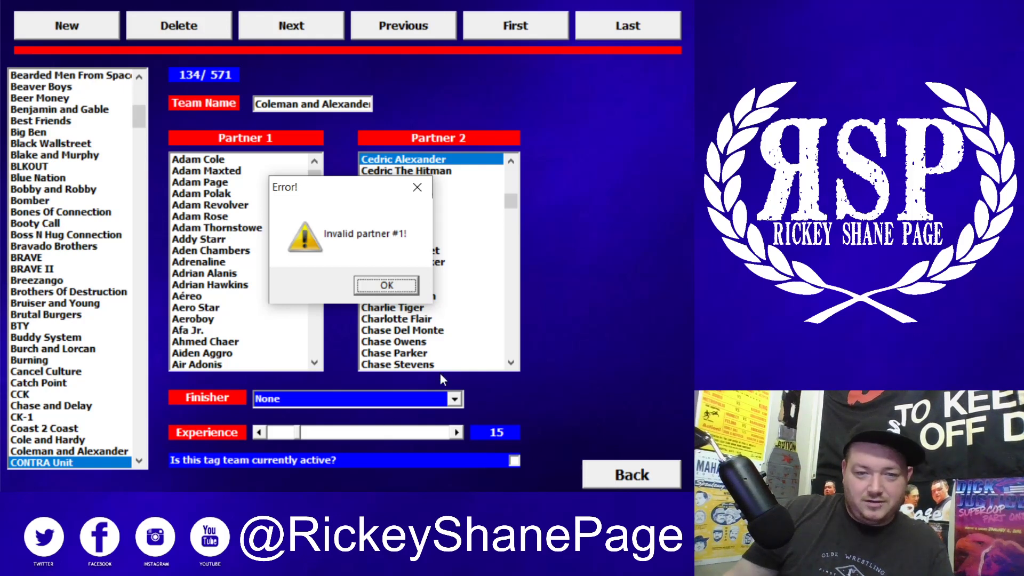
pyautogui.click(384, 287)
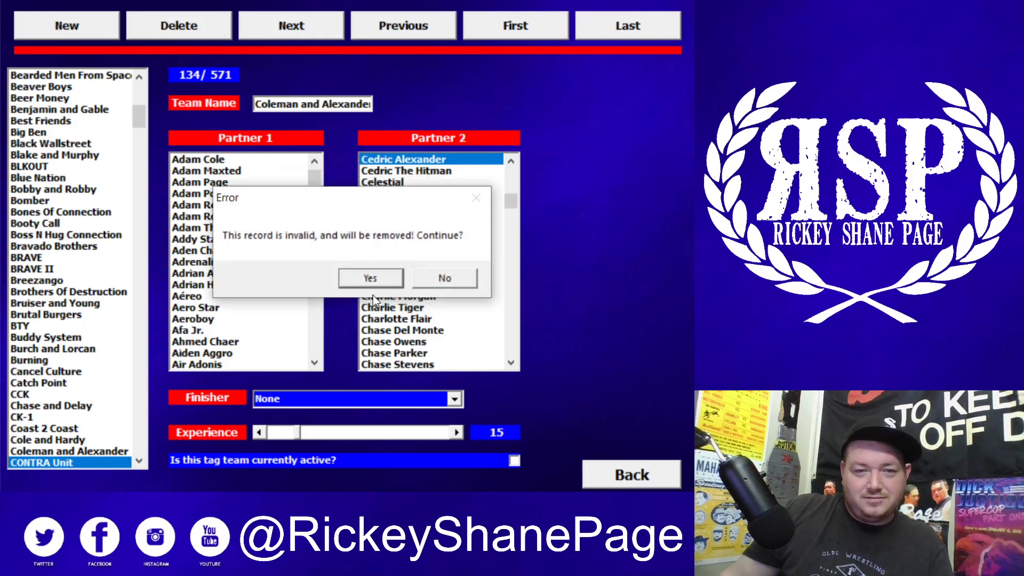
pyautogui.click(358, 275)
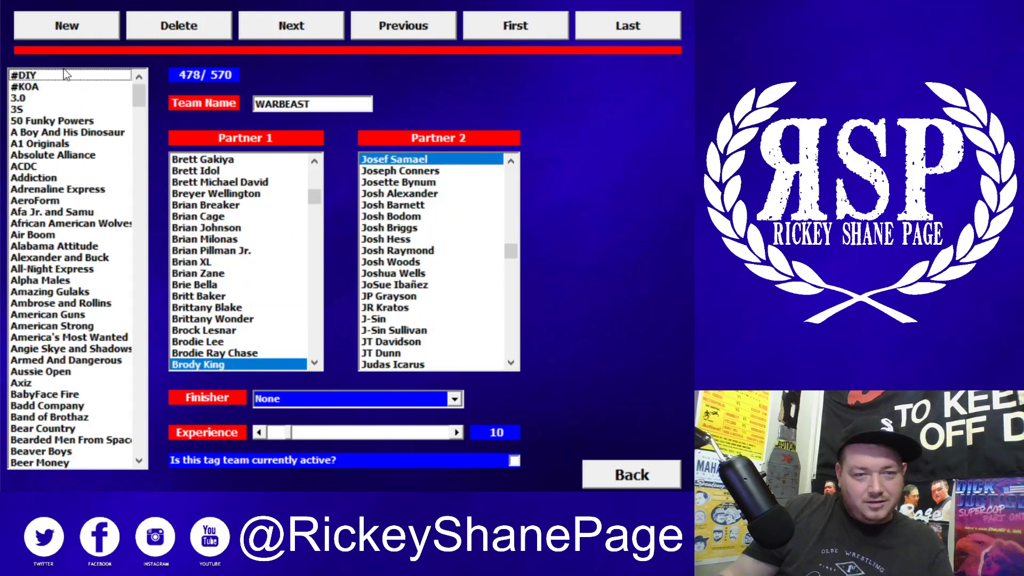
# Review the tag teams from Outlaw Inc. through Peacock Experience and remove the invalid Peacock Experience record
pyautogui.moveTo(133, 84); pyautogui.dragTo(128, 260)
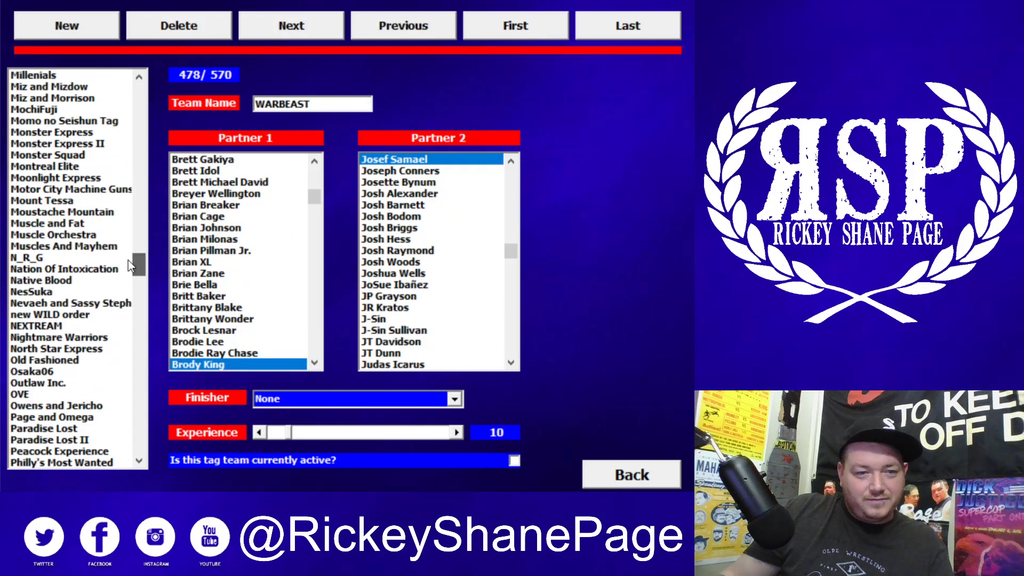
pyautogui.click(30, 383)
pyautogui.press('Down')
pyautogui.press('Down')
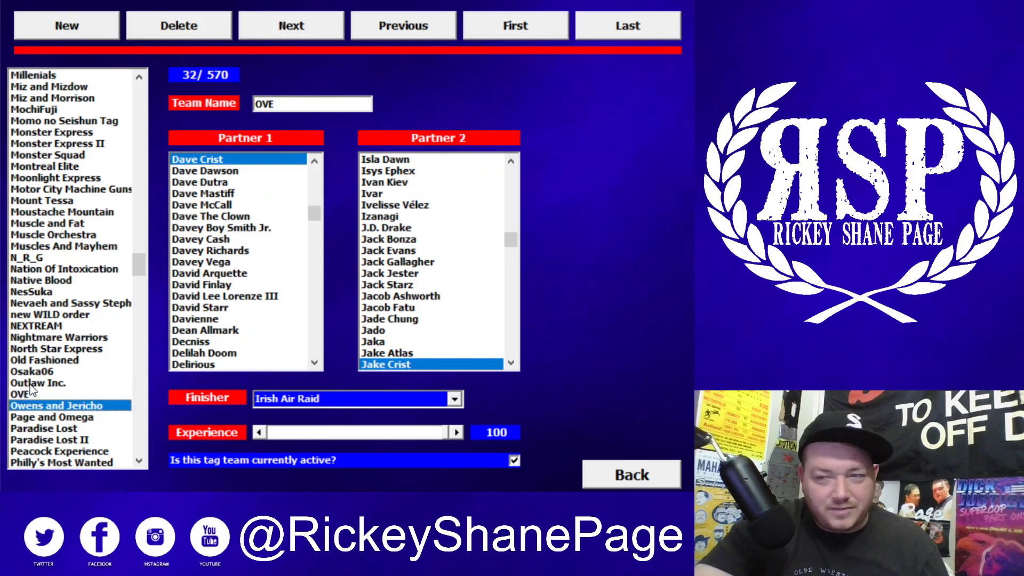
pyautogui.press('Down')
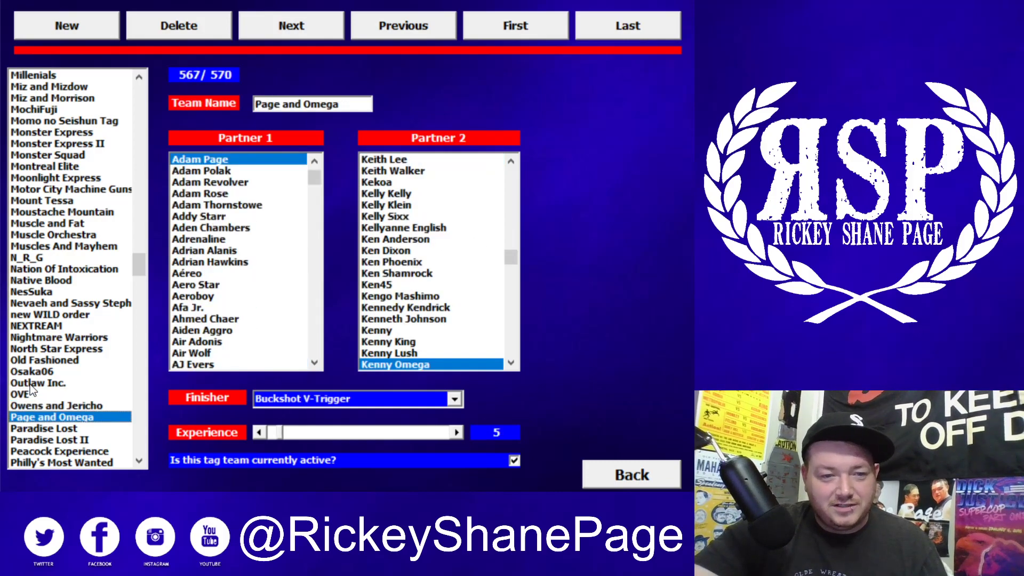
pyautogui.press('Down')
pyautogui.press('Down')
pyautogui.press('Down')
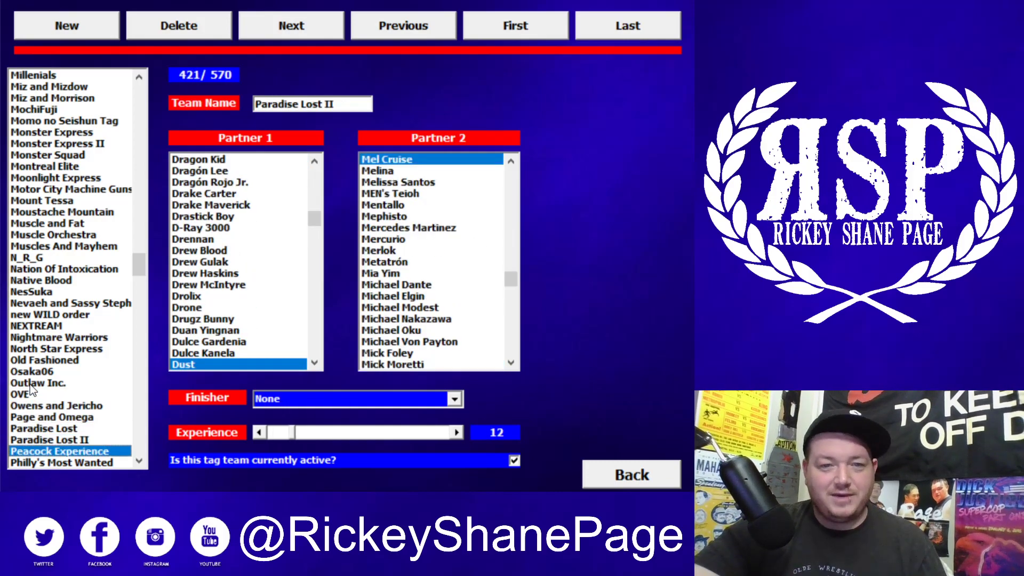
pyautogui.press('Down')
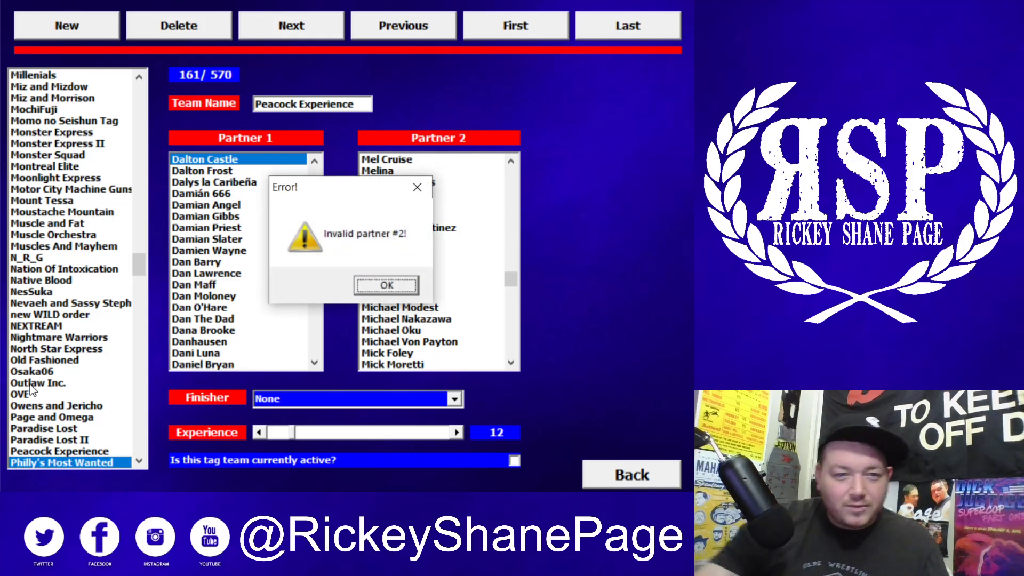
pyautogui.click(417, 190)
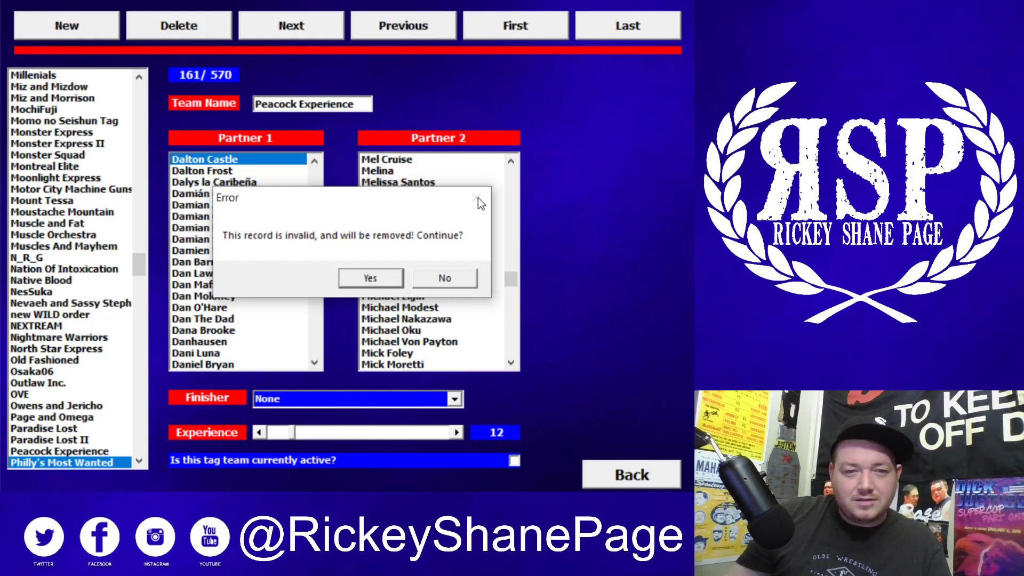
pyautogui.click(370, 277)
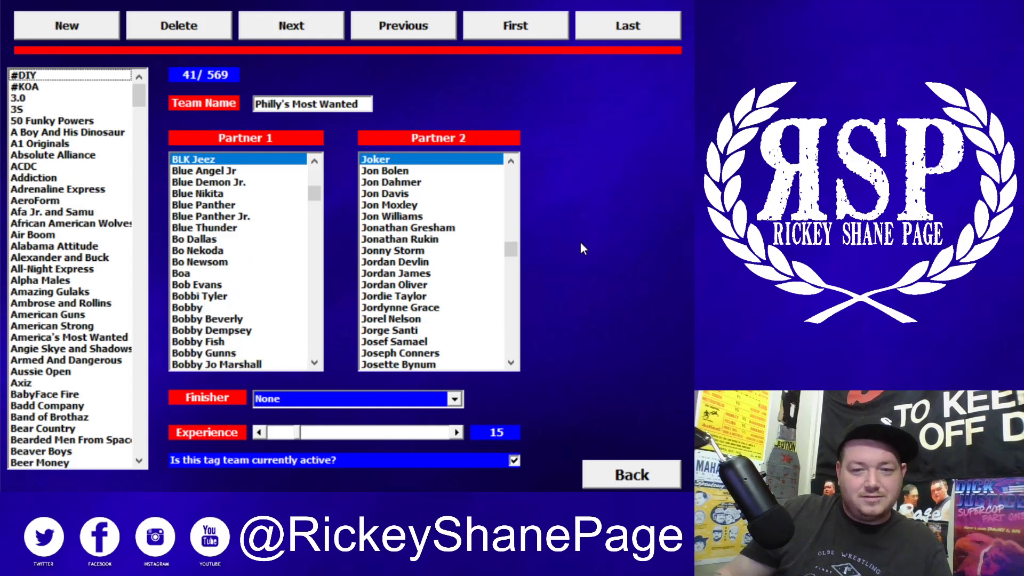
# Open the stables category and examine Best Friends, Bad Boy Personified, BBB and #StrongHearts, including the remaining stable names
pyautogui.click(650, 478)
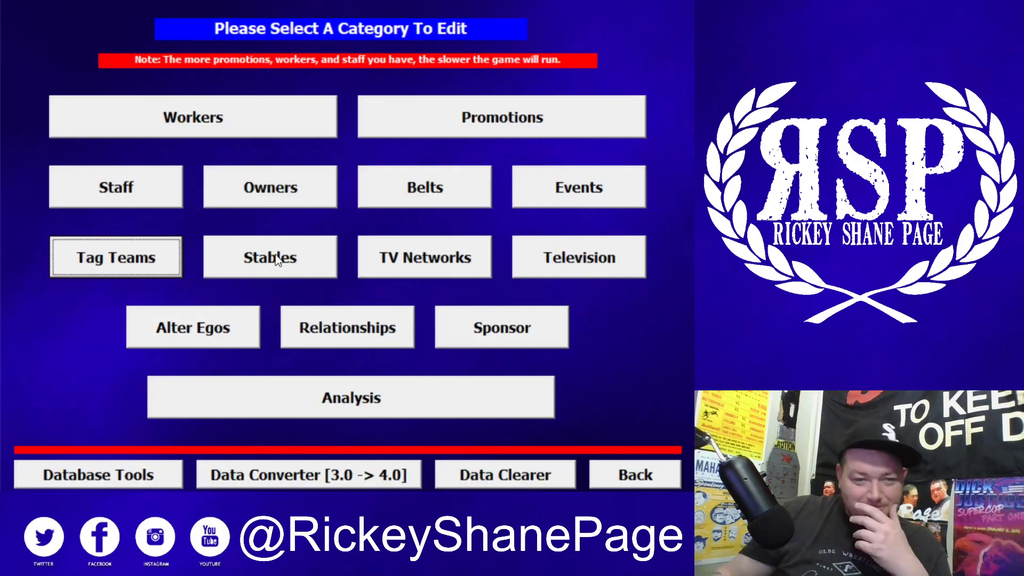
pyautogui.click(277, 270)
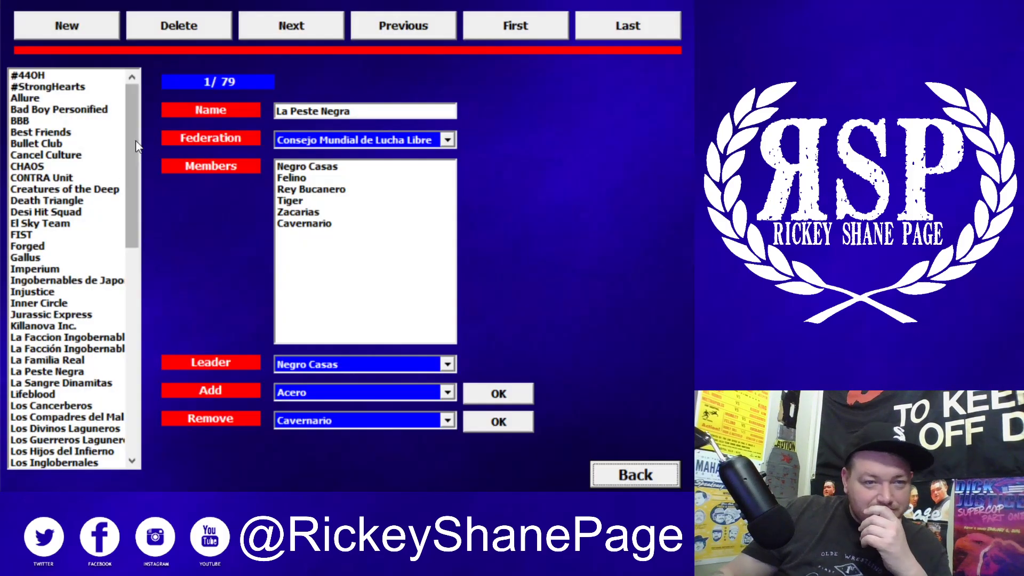
pyautogui.click(72, 133)
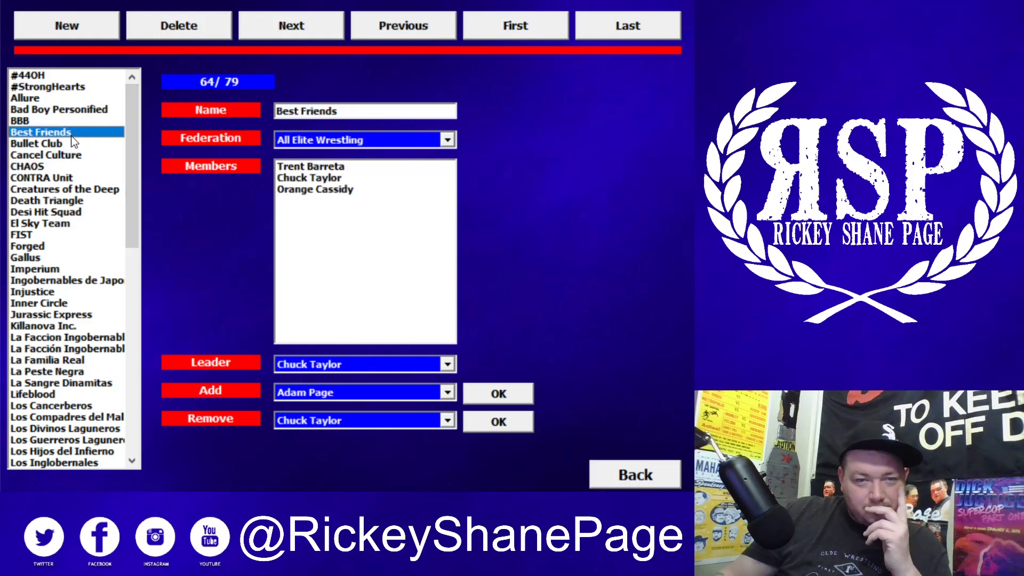
pyautogui.click(74, 110)
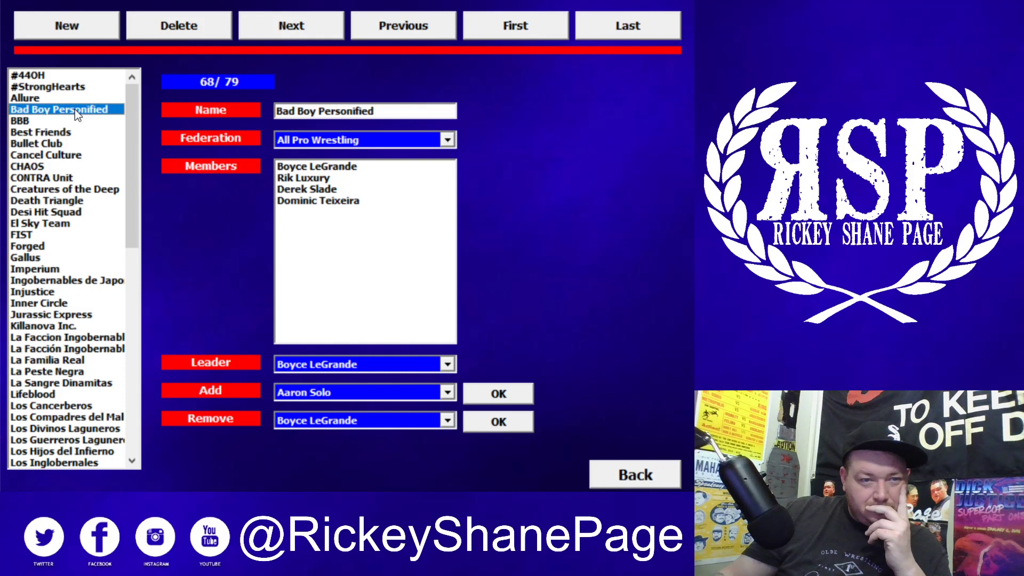
pyautogui.click(28, 119)
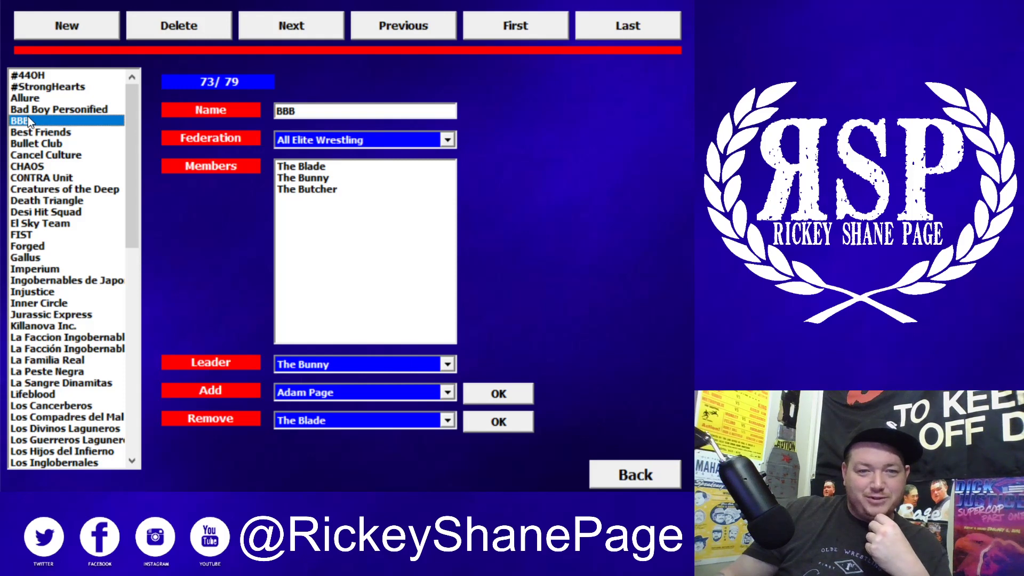
pyautogui.click(56, 87)
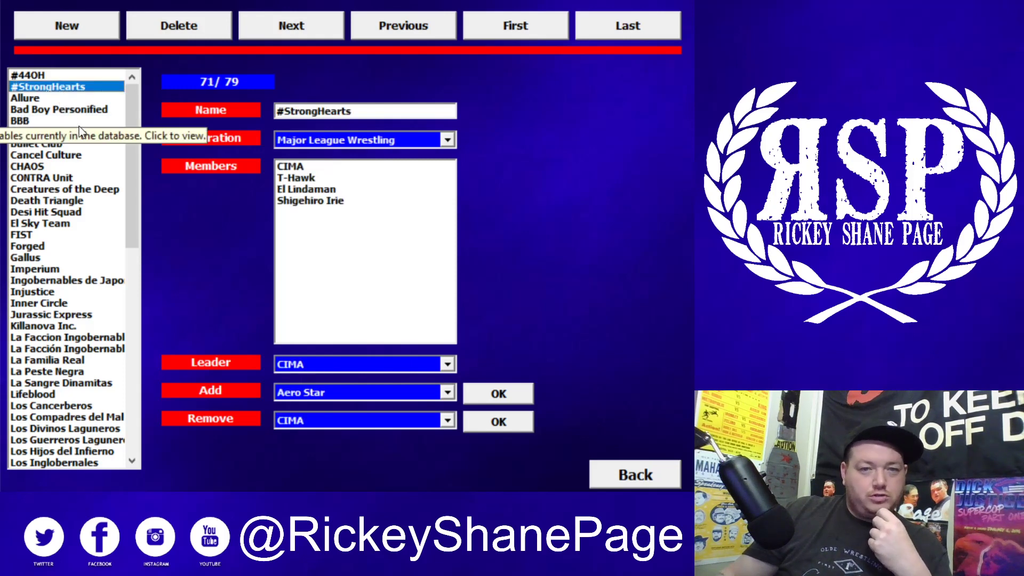
pyautogui.moveTo(126, 142); pyautogui.dragTo(131, 166)
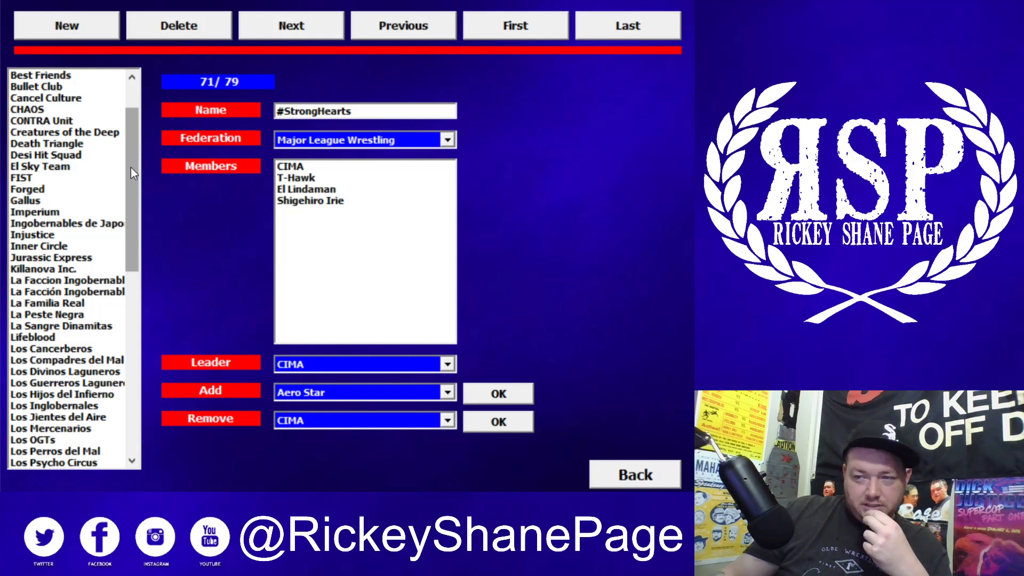
pyautogui.moveTo(134, 190); pyautogui.dragTo(136, 215)
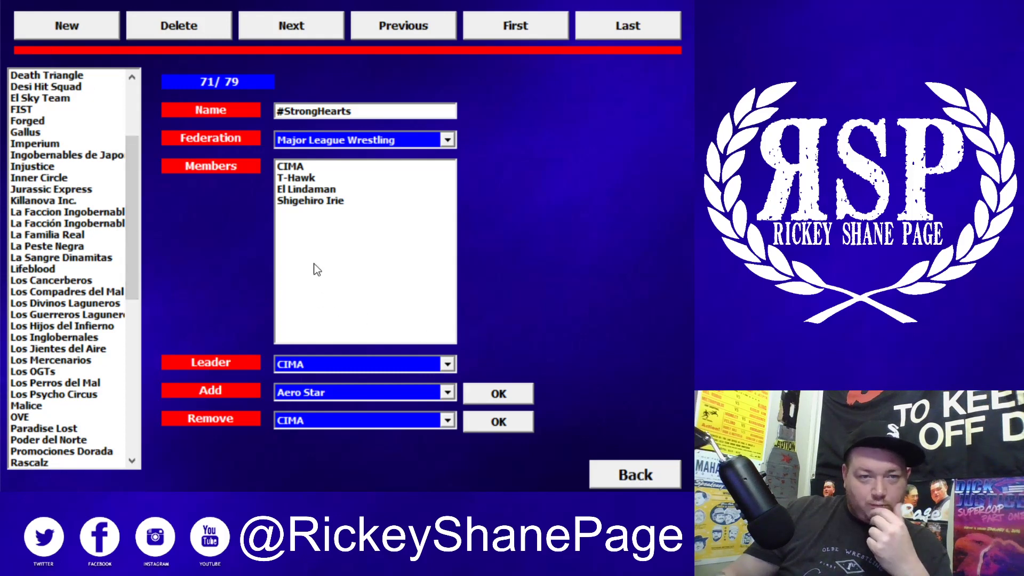
# Return to the tag teams category and examine the Alpha Males, Booty Call and Brutal Burgers records
pyautogui.click(631, 483)
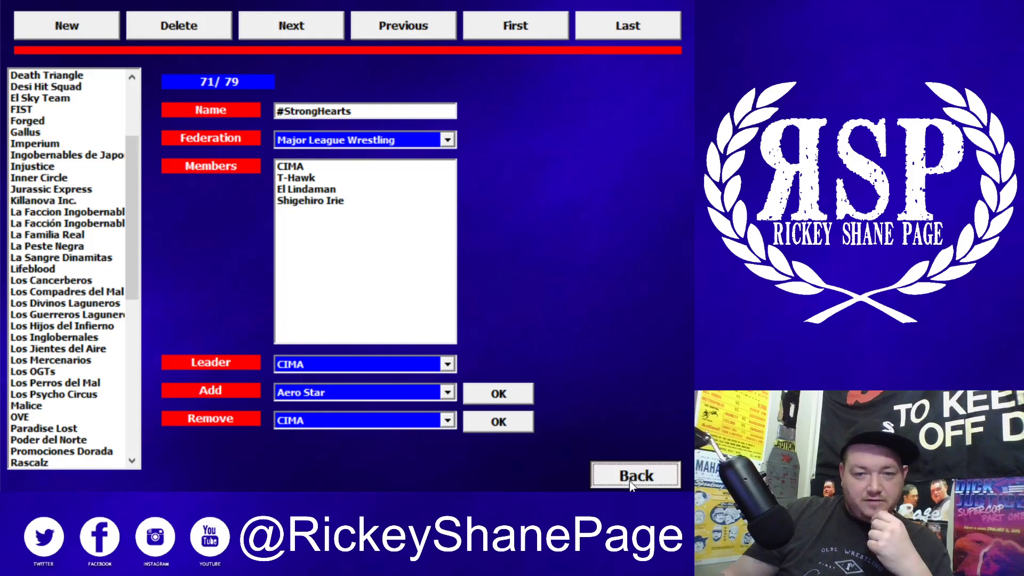
pyautogui.click(98, 255)
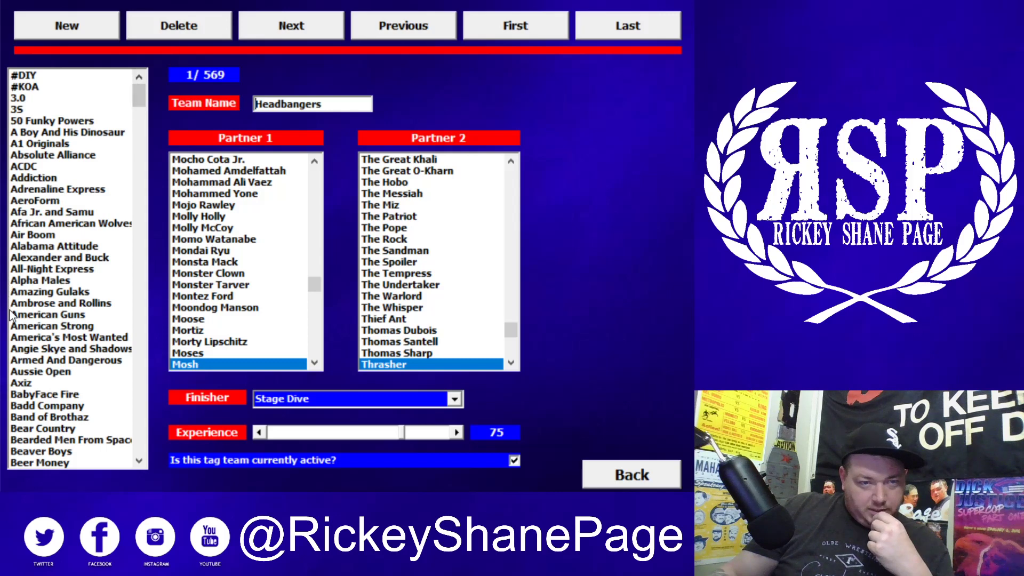
pyautogui.click(47, 282)
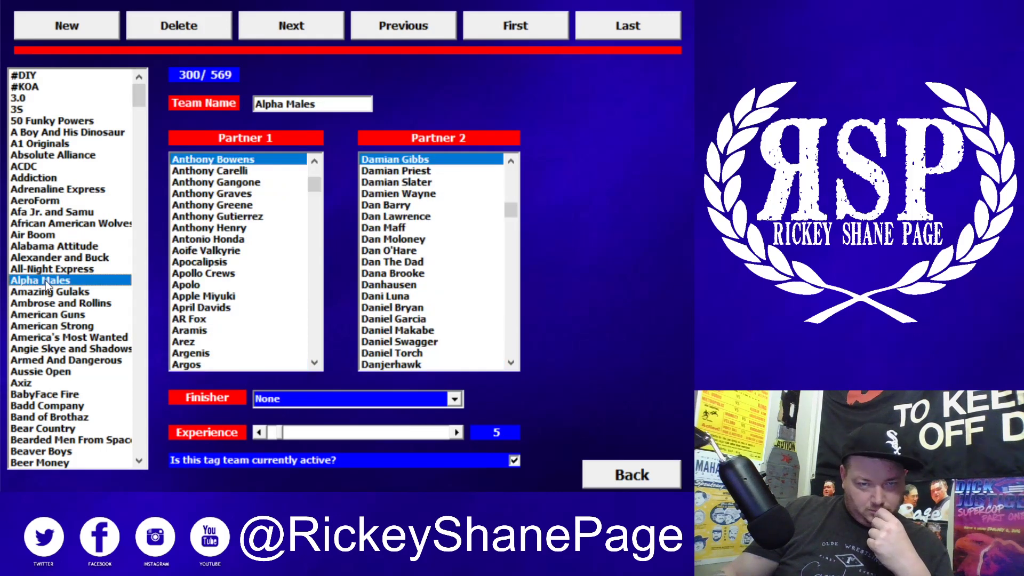
pyautogui.scroll(-5, 47, 285)
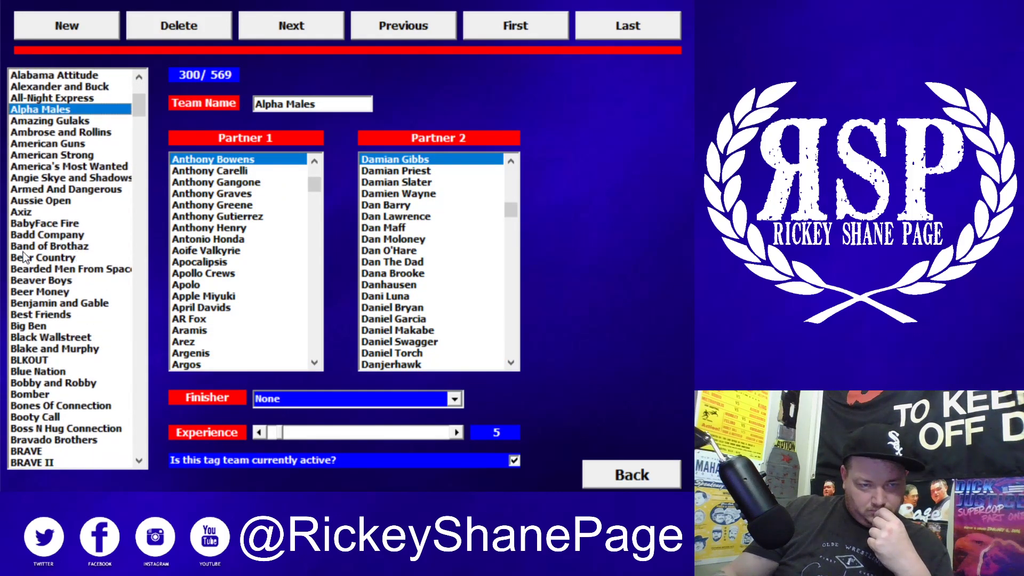
pyautogui.scroll(-3, 50, 386)
pyautogui.click(58, 315)
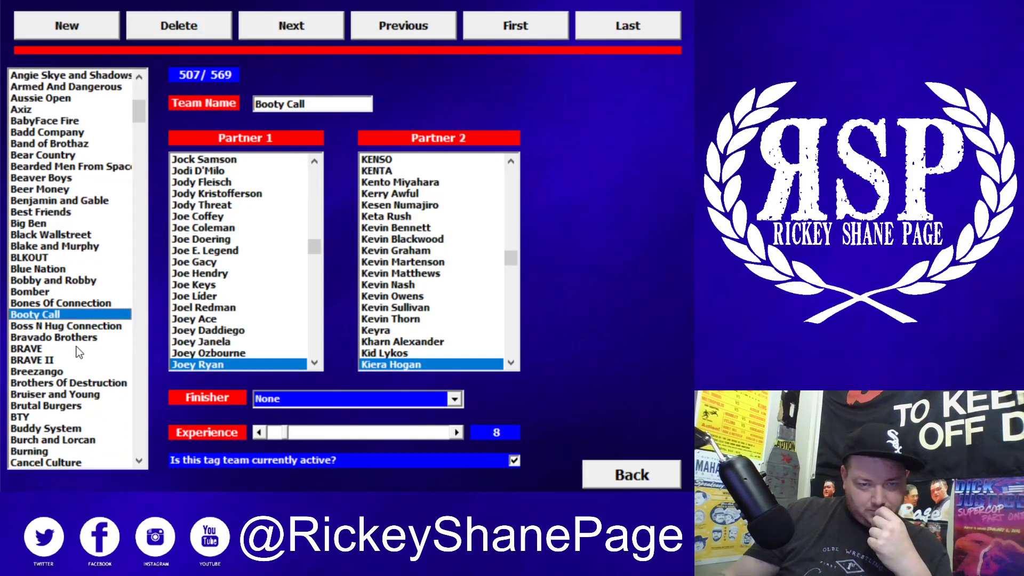
pyautogui.scroll(-3, 75, 352)
pyautogui.scroll(-3, 73, 362)
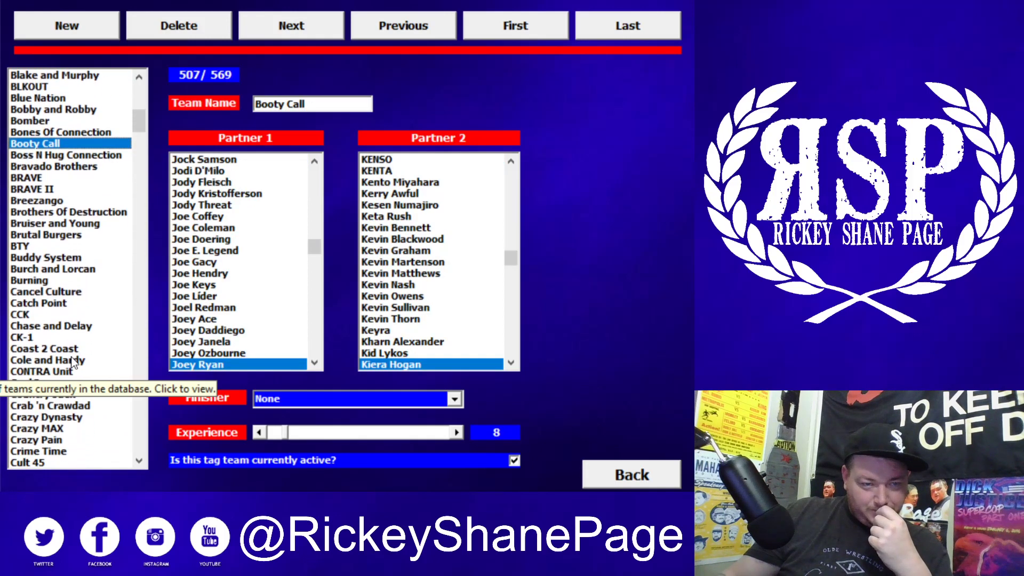
pyautogui.scroll(-1, 69, 363)
pyautogui.click(33, 202)
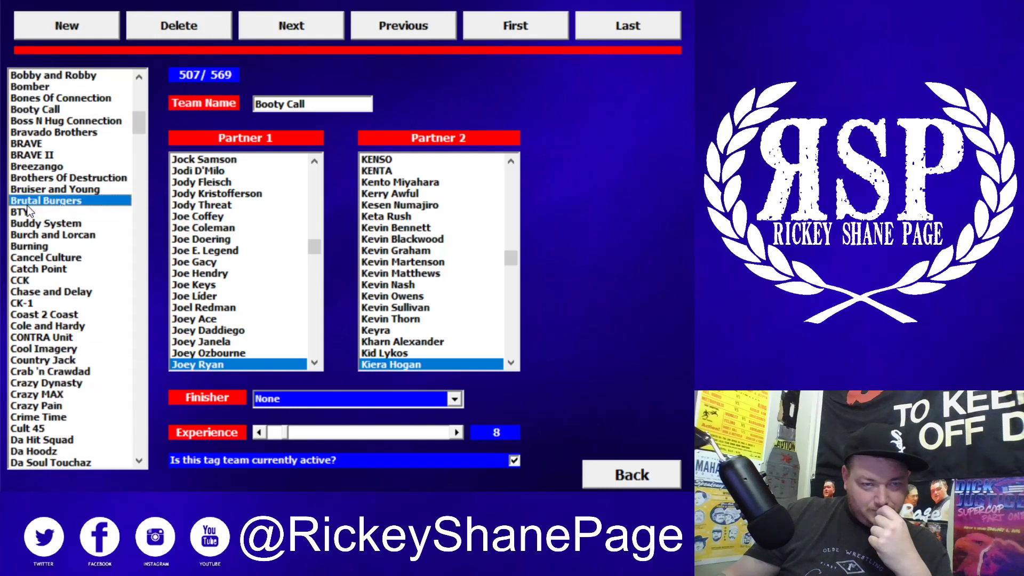
pyautogui.scroll(-2, 91, 329)
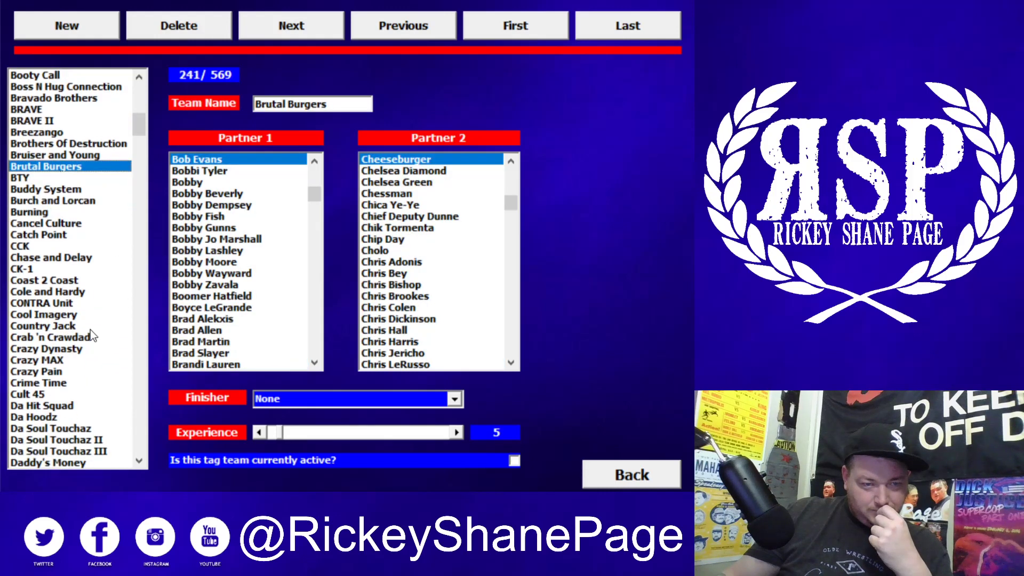
pyautogui.scroll(-4, 85, 336)
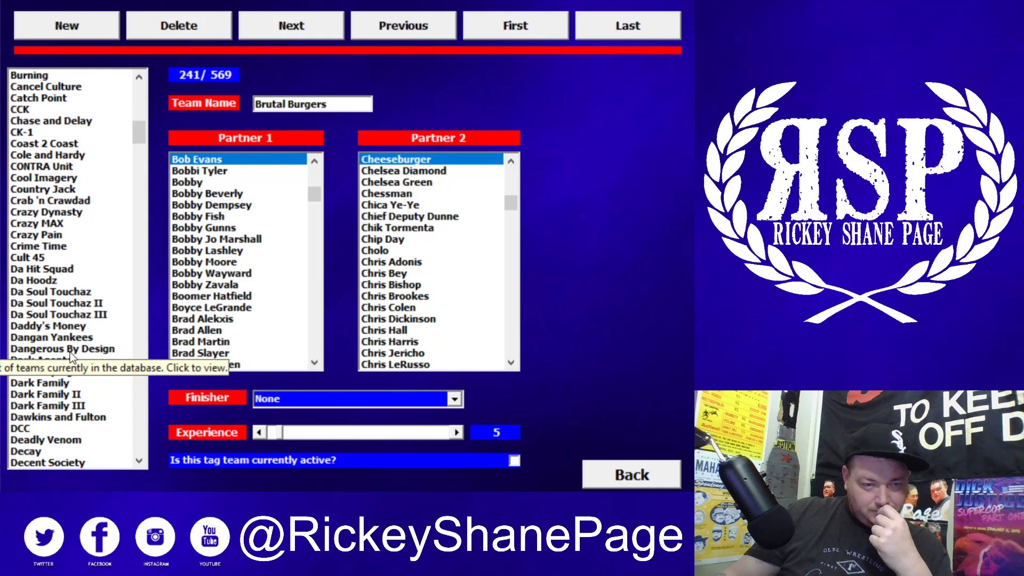
# Review the tag teams from Dark Family through Decay and remove the invalid Decay record
pyautogui.click(58, 347)
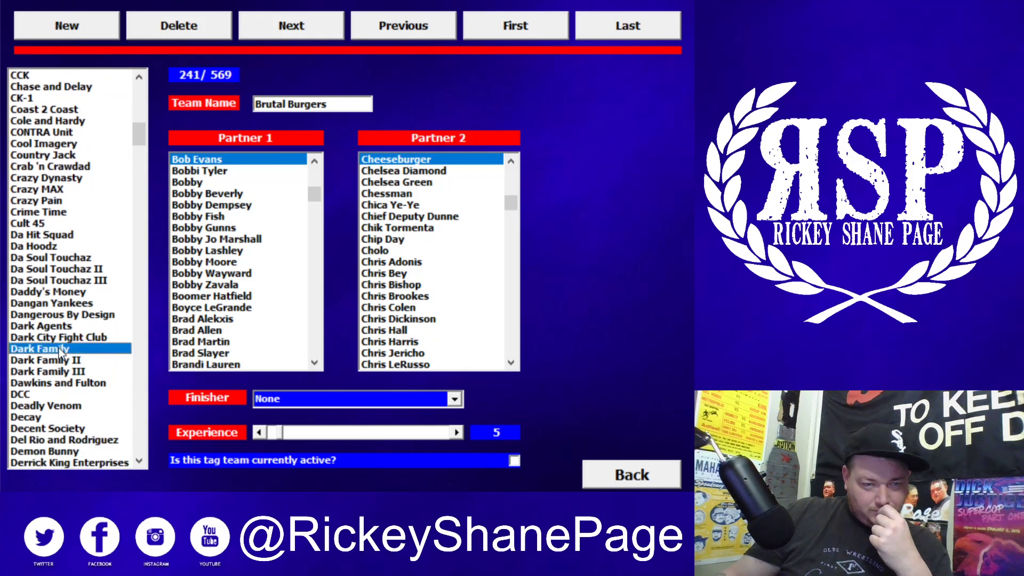
pyautogui.press('Down')
pyautogui.press('Down')
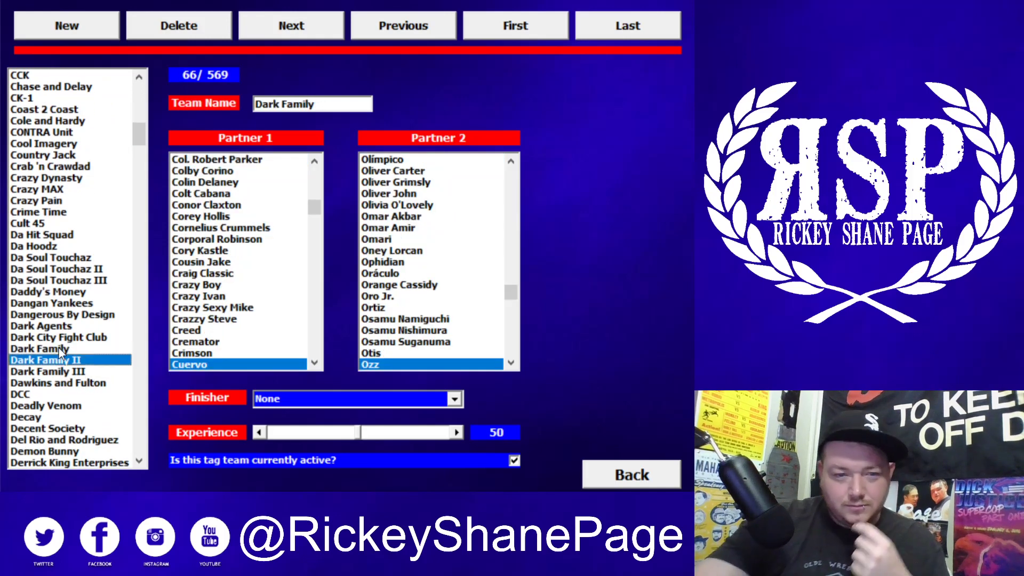
pyautogui.press('Down')
pyautogui.press('Down')
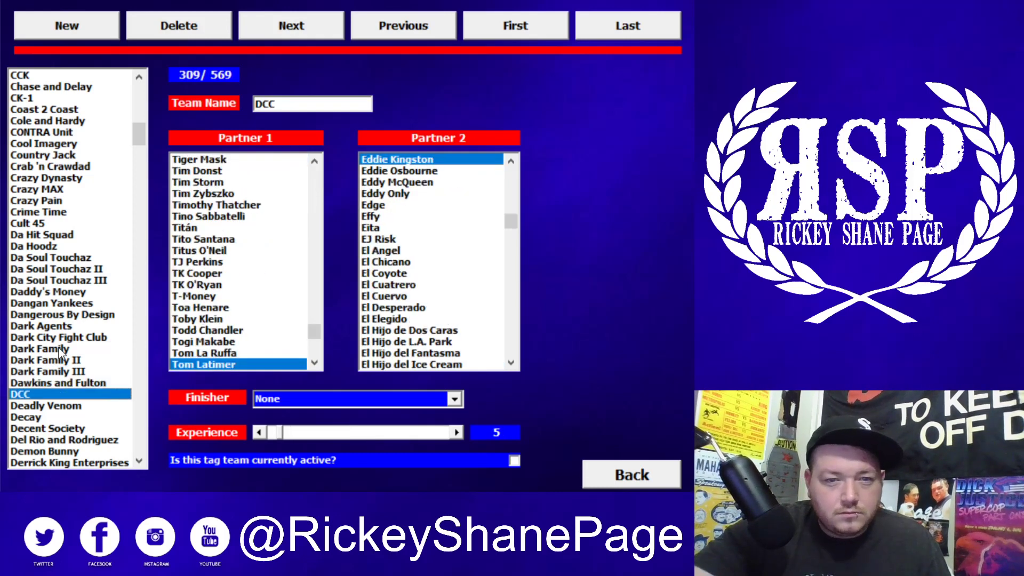
pyautogui.press('Down')
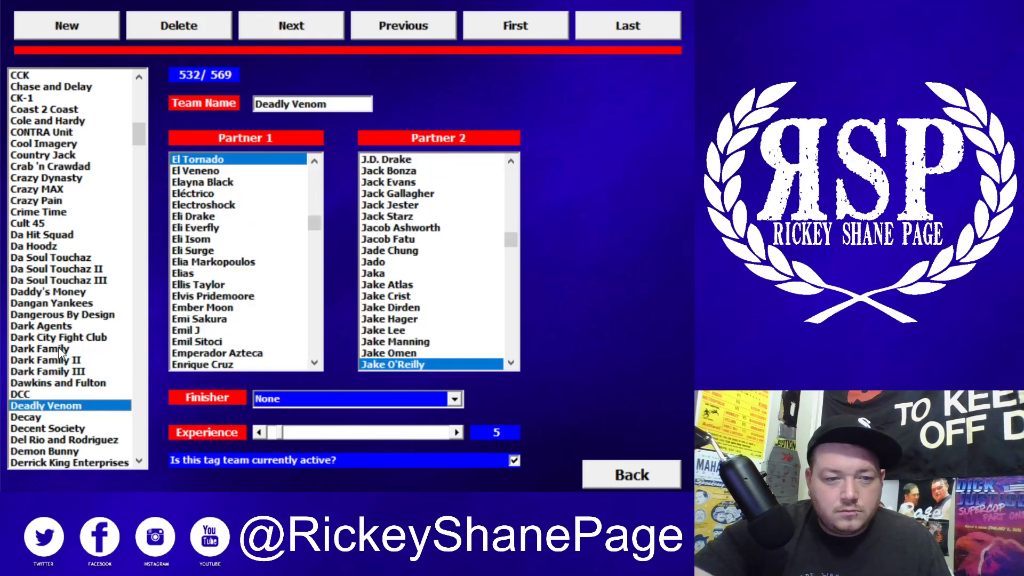
pyautogui.press('Down')
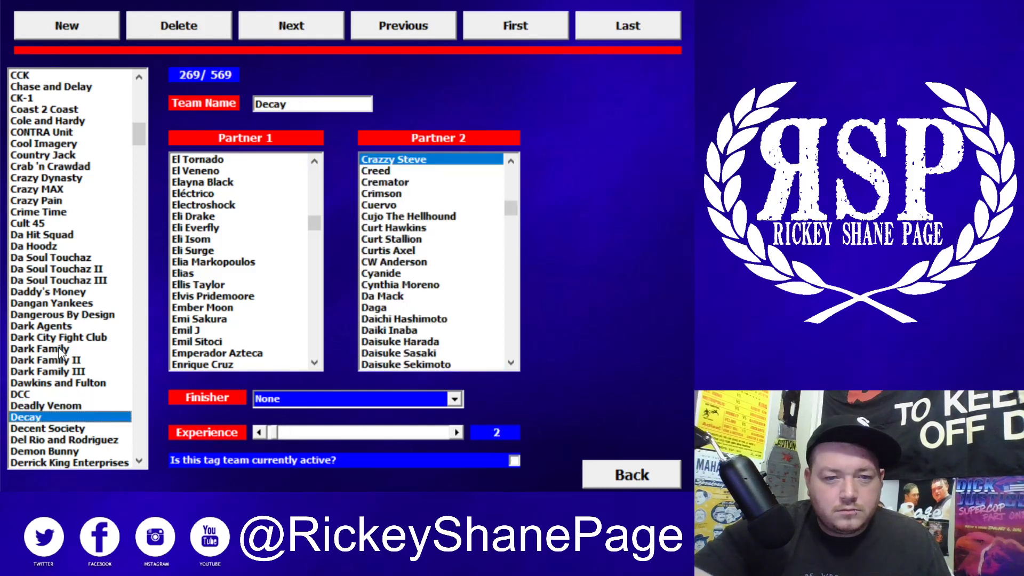
pyautogui.press('Down')
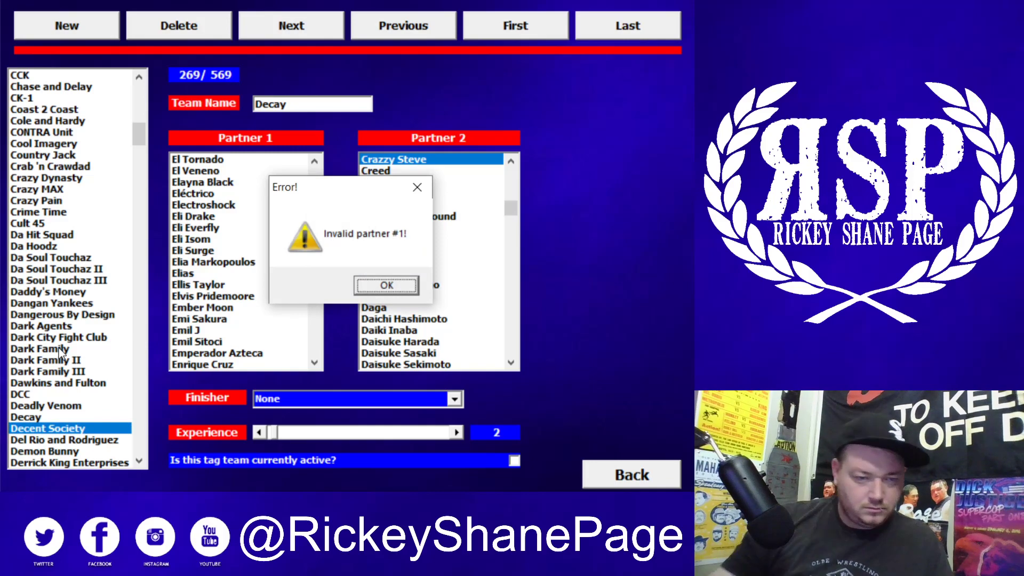
pyautogui.click(388, 287)
pyautogui.click(371, 278)
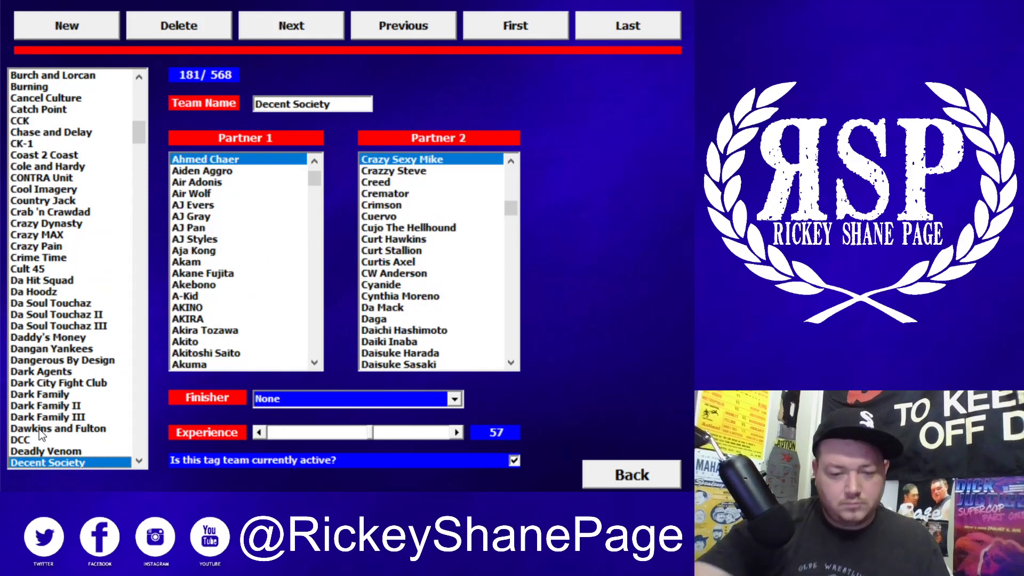
# Examine the partners, finisher and active status of the tag teams from Del Rio and Rodriguez through Dez Peloton
pyautogui.press('Down')
pyautogui.press('Down')
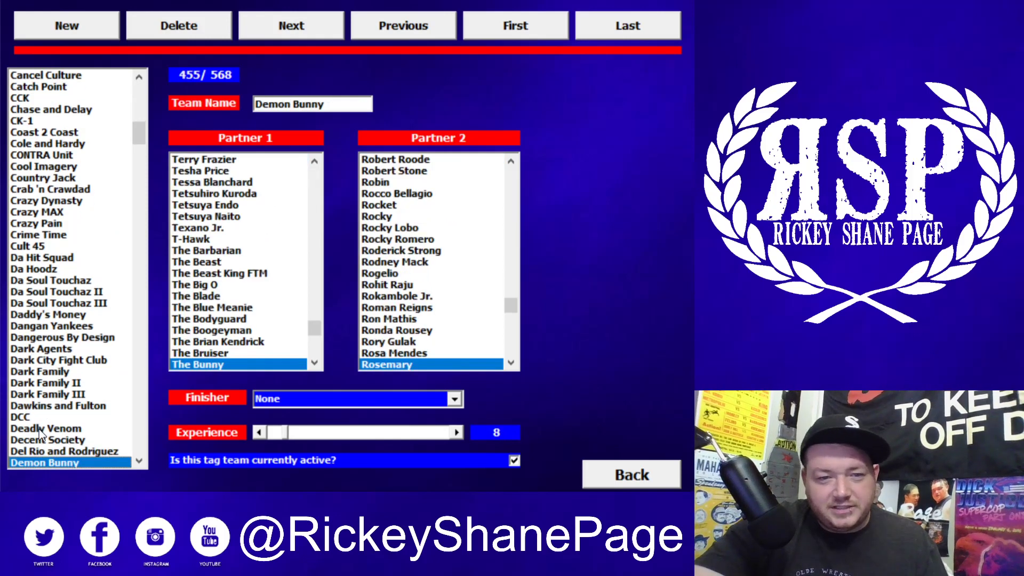
pyautogui.press('Down')
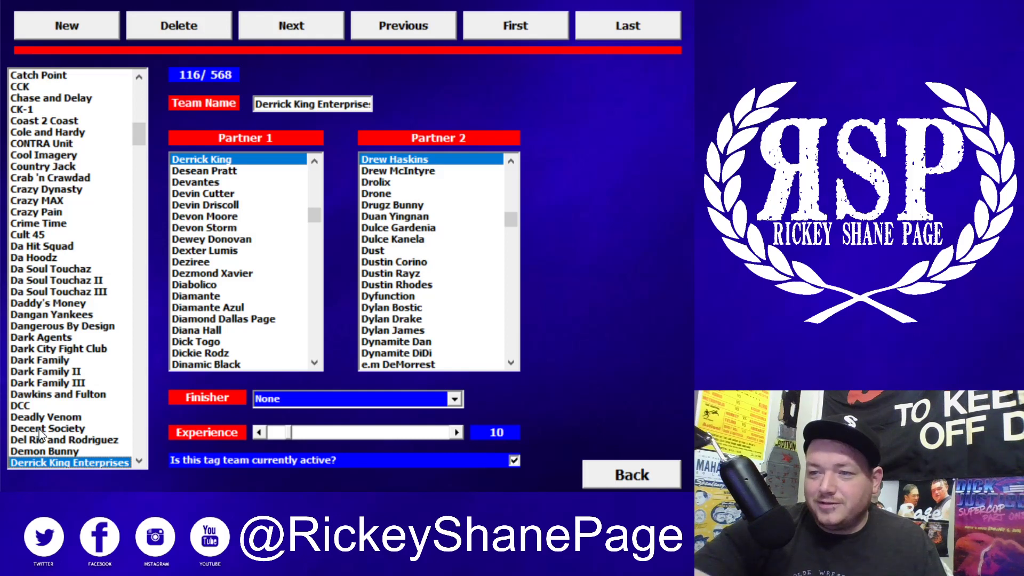
pyautogui.press('Down')
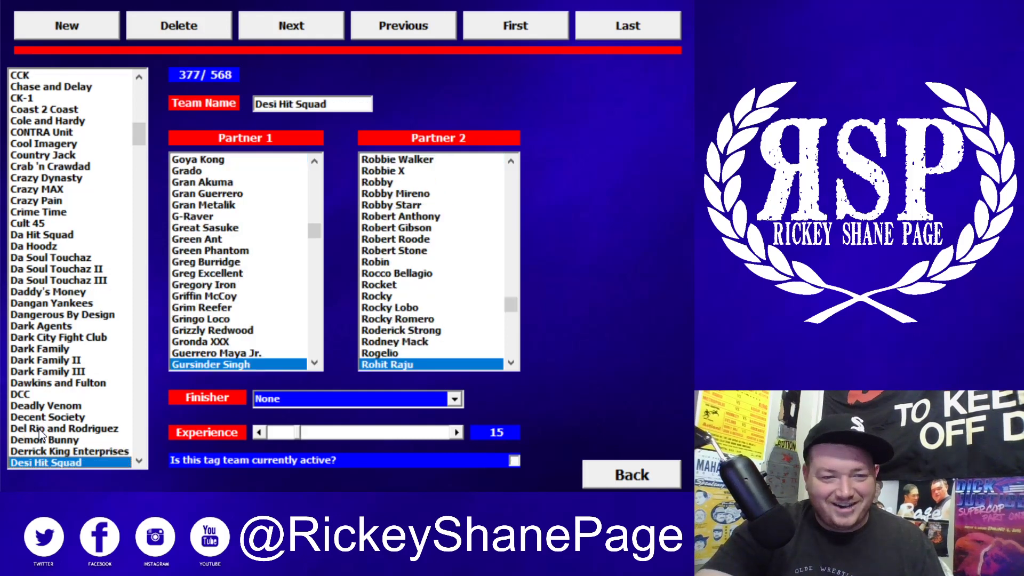
pyautogui.press('Down')
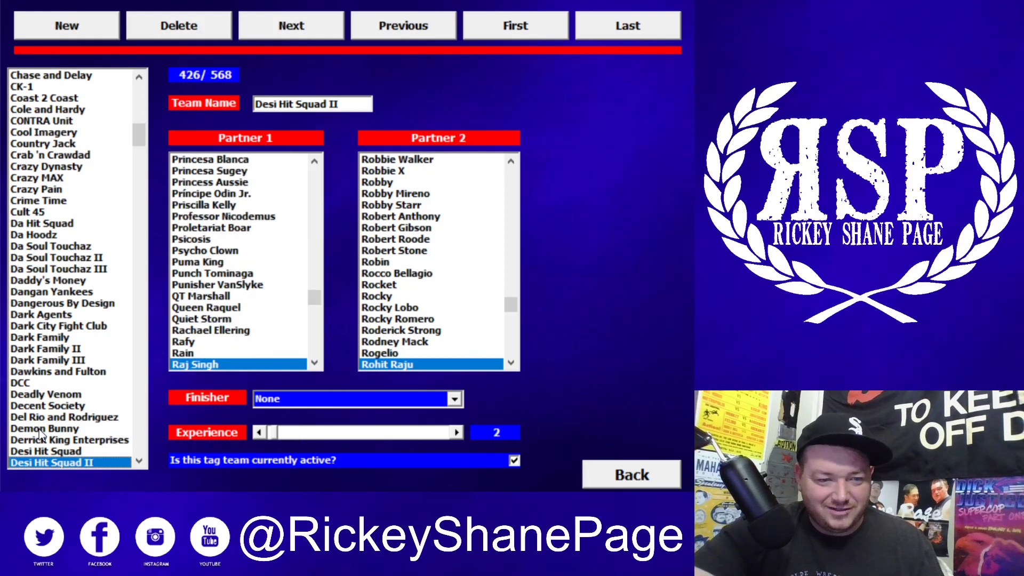
pyautogui.press('Down')
pyautogui.press('Down')
pyautogui.press('Down')
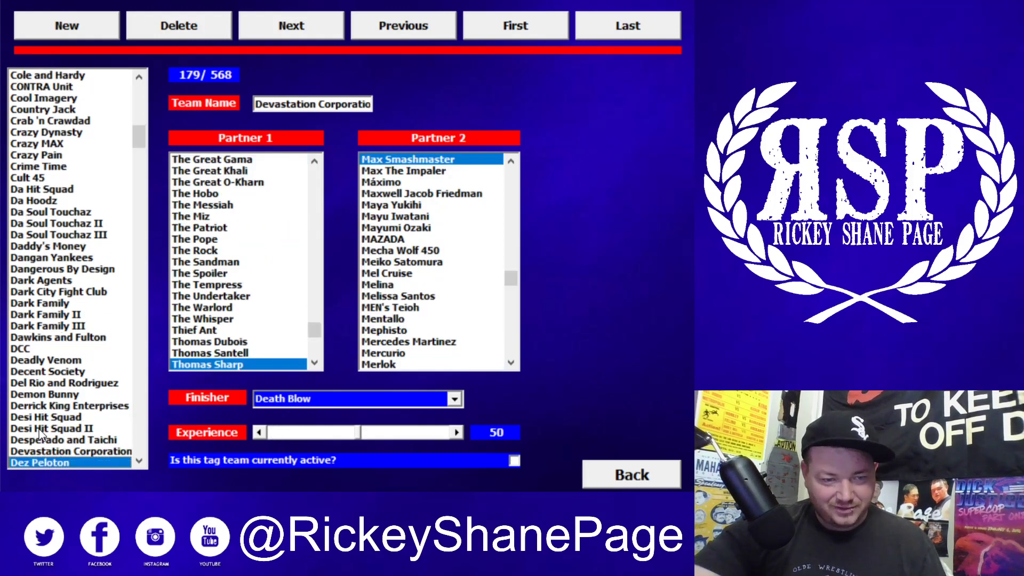
# Examine the tag team records from Diamond Inc. through Duke Money, checking each team's partners and active status
pyautogui.press('Down')
pyautogui.press('Down')
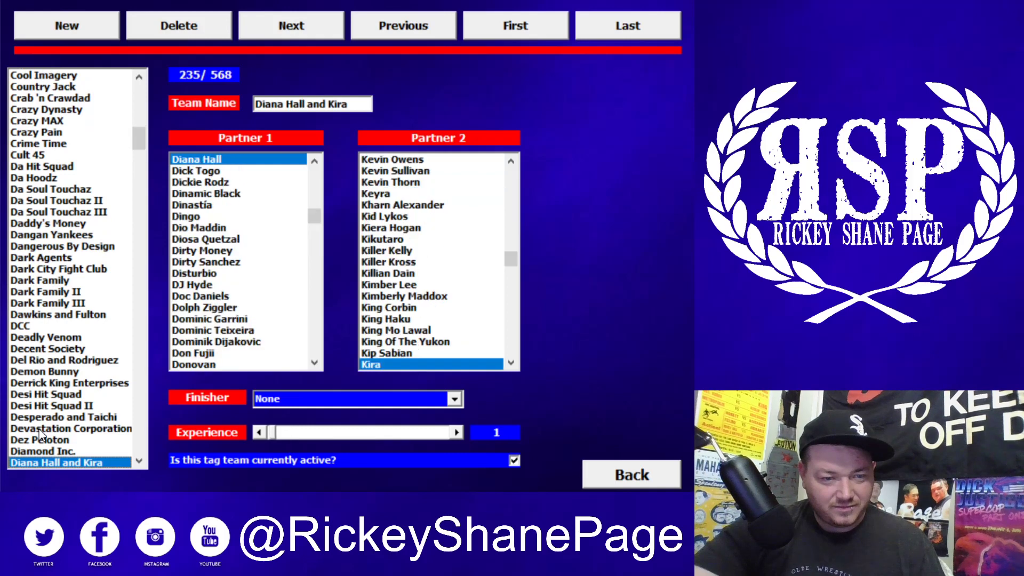
pyautogui.press('Down')
pyautogui.press('Down')
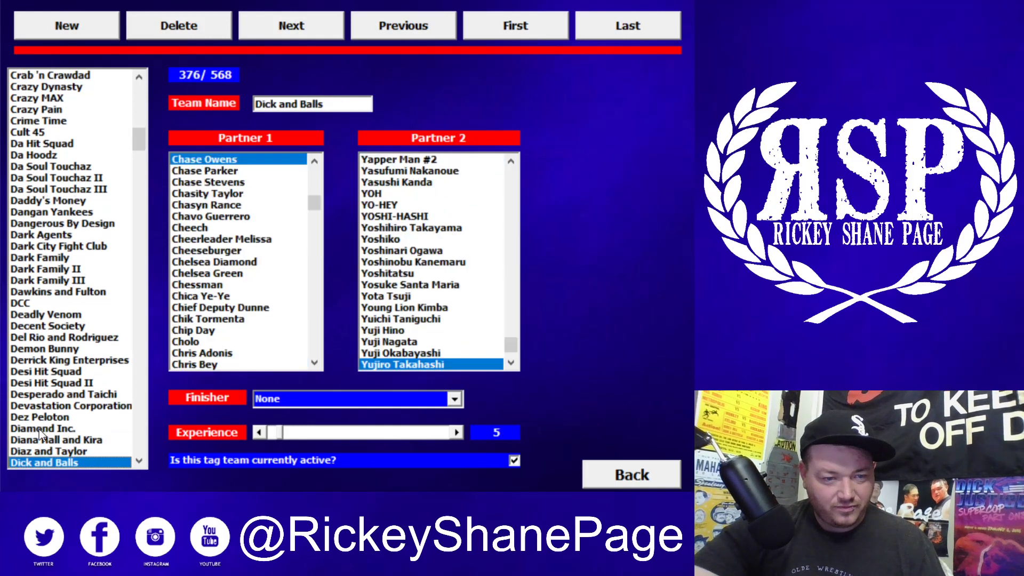
pyautogui.press('Down')
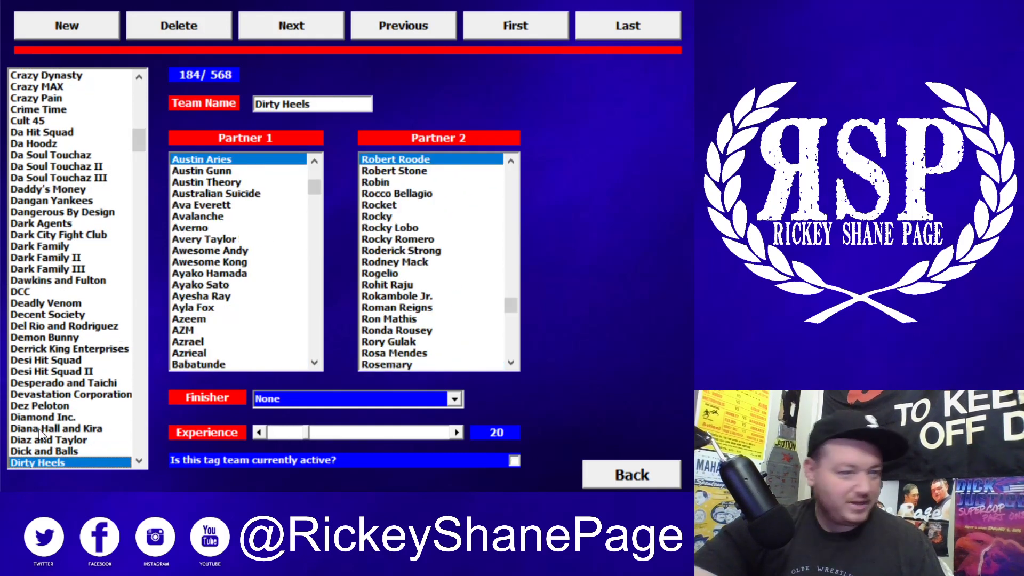
pyautogui.press('Down')
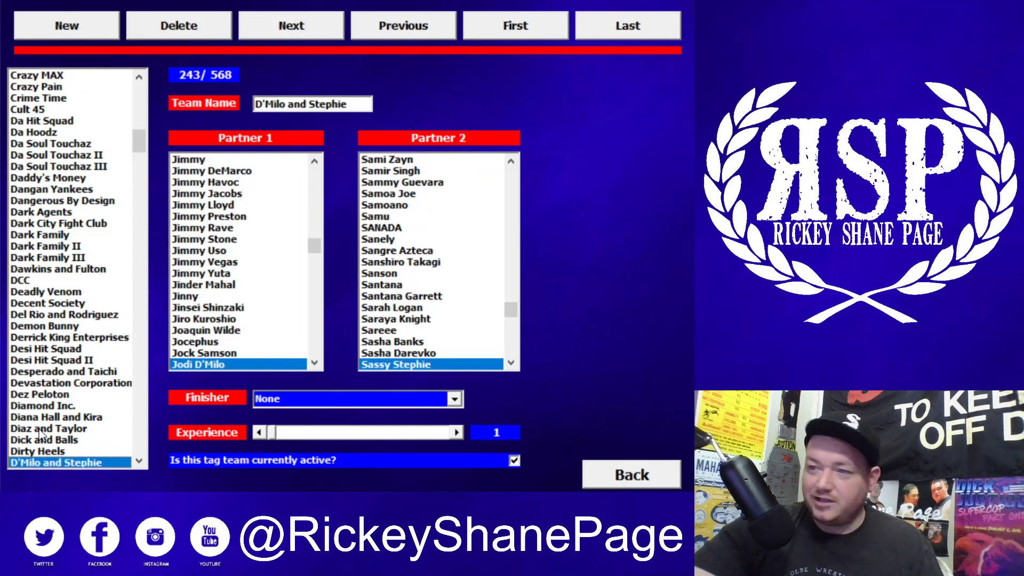
pyautogui.press('Down')
pyautogui.press('Down')
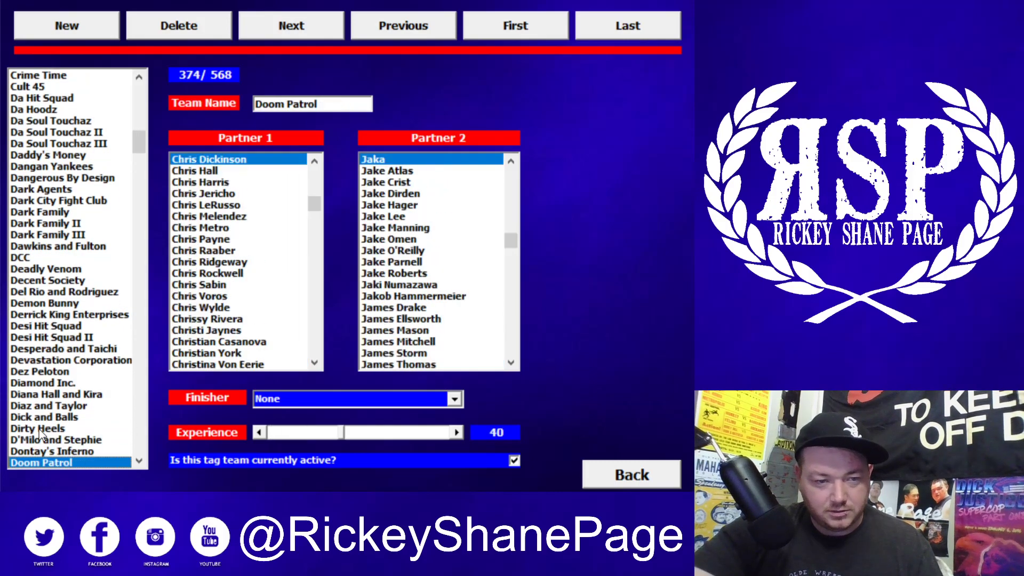
pyautogui.press('Down')
pyautogui.press('Down')
# Examine the tag teams beginning with E, from Eagles and Matthews through Extra Talented
pyautogui.press('Down')
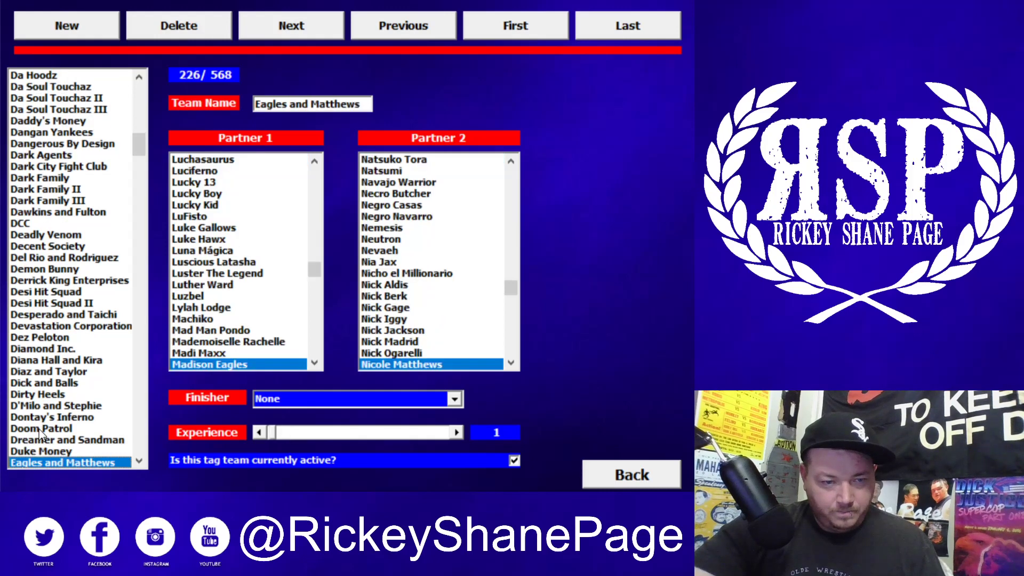
pyautogui.press('Down')
pyautogui.press('Down')
pyautogui.press('Down')
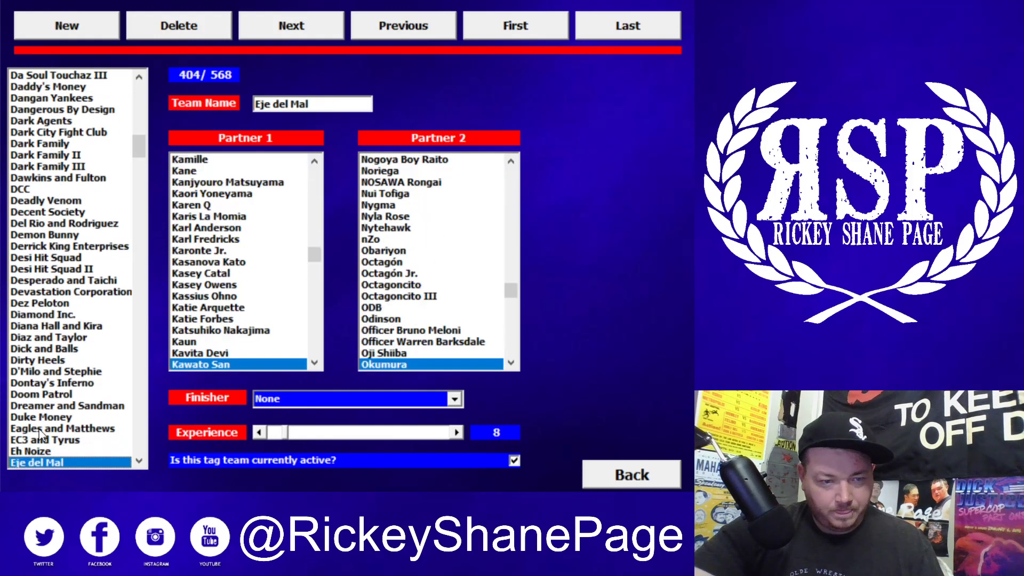
pyautogui.press('Down')
pyautogui.press('Down')
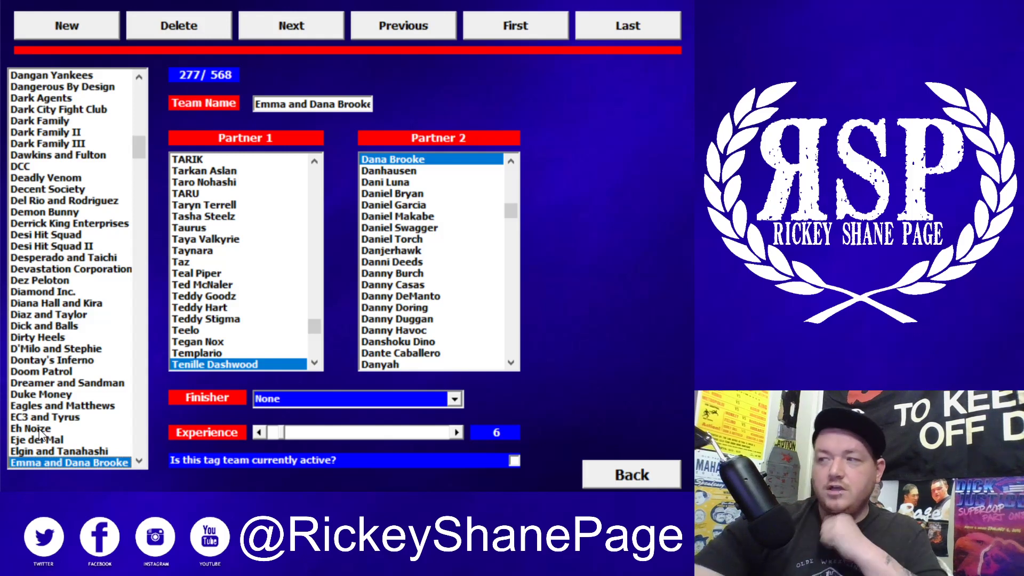
pyautogui.press('Down')
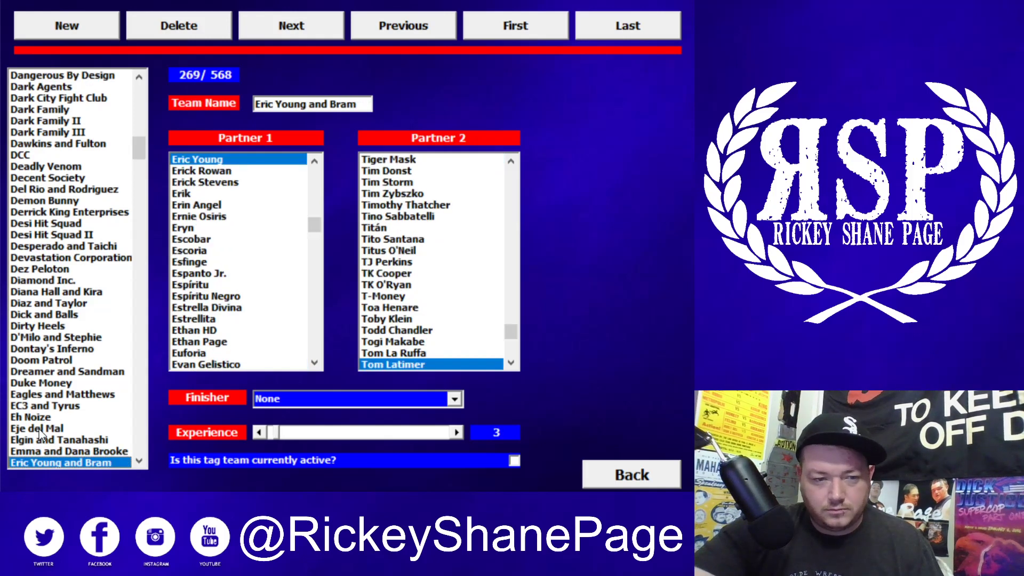
pyautogui.press('Down')
pyautogui.press('Down')
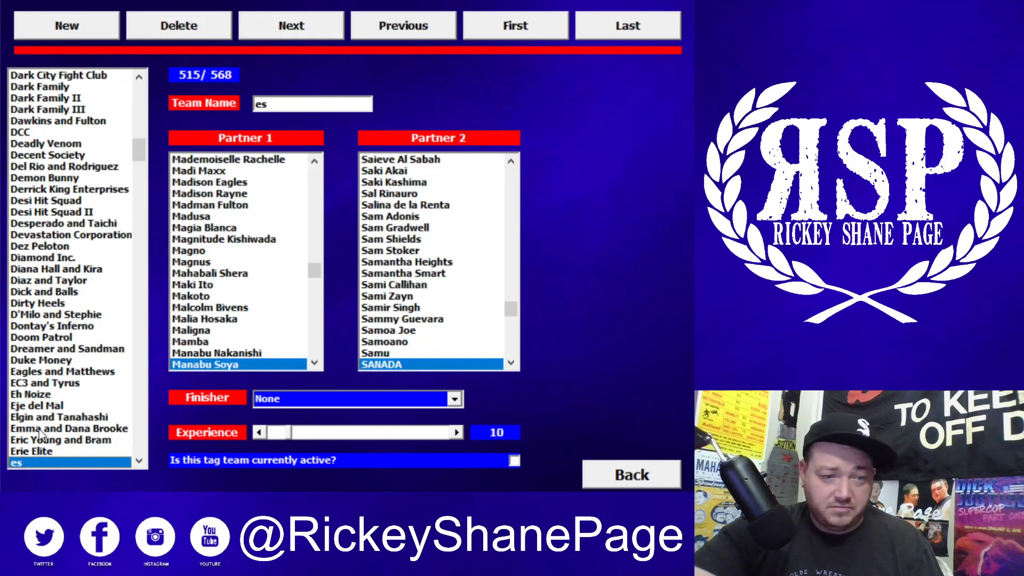
pyautogui.press('Down')
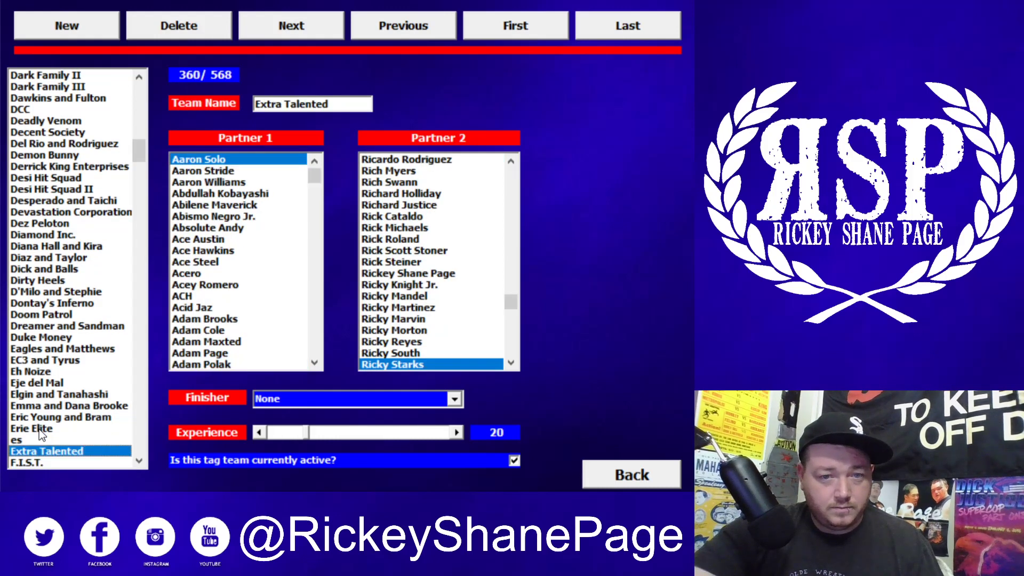
# Examine the tag team records from F.I.S.T. through Final M2K for partners, experience and active status
pyautogui.press('Down')
pyautogui.press('Down')
pyautogui.press('Down')
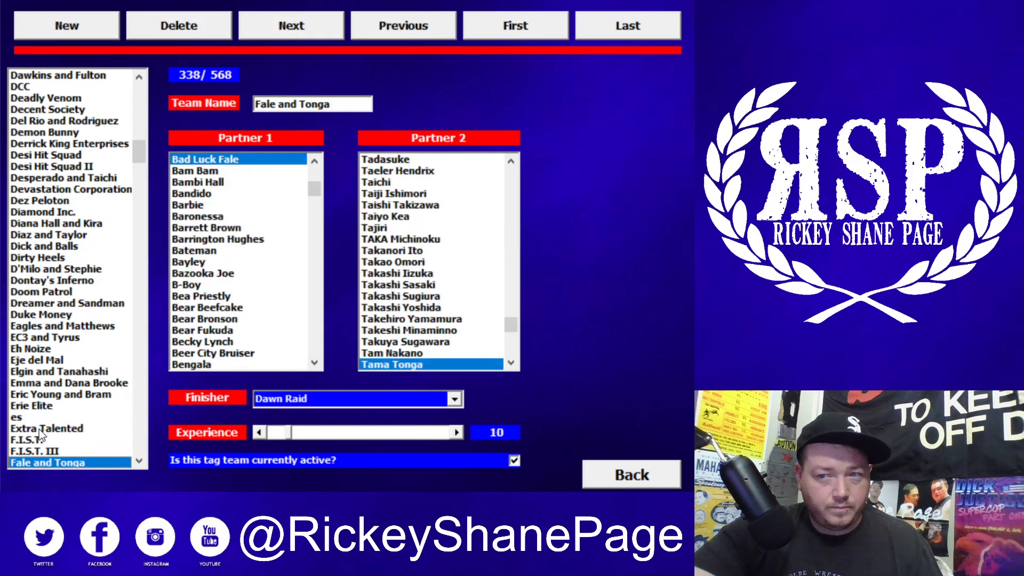
pyautogui.press('Down')
pyautogui.press('Down')
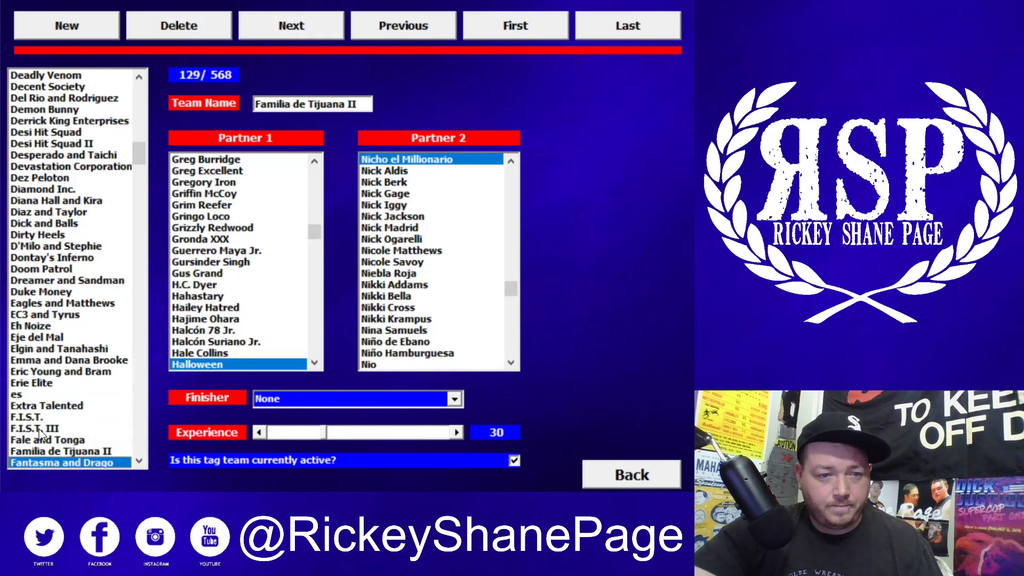
pyautogui.press('Down')
pyautogui.press('Down')
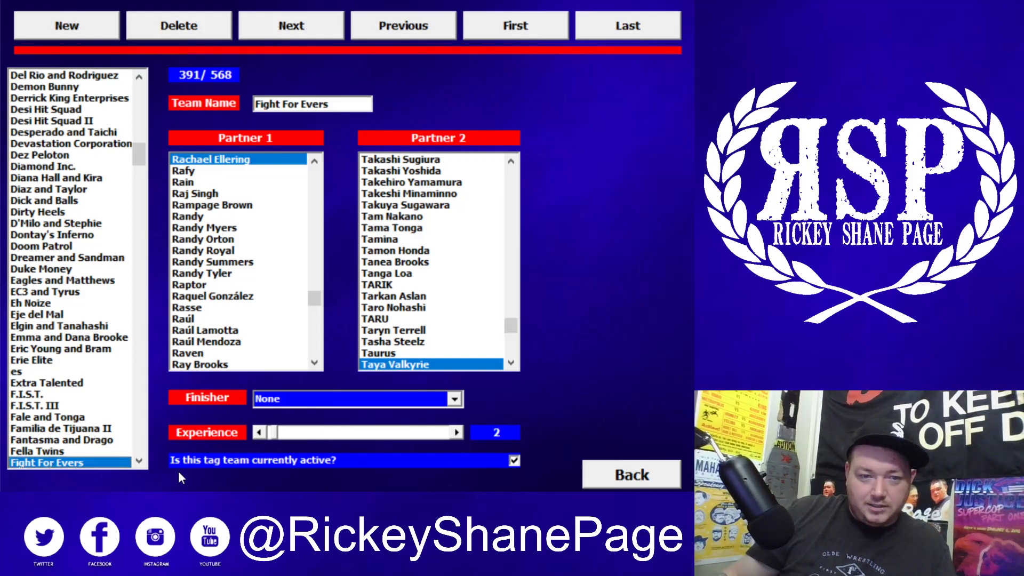
pyautogui.press('Down')
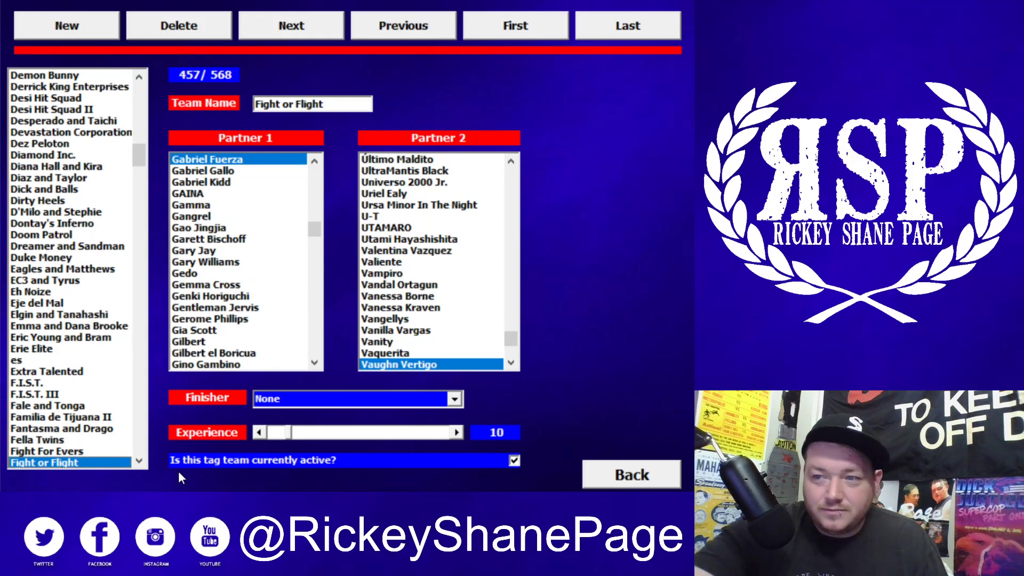
pyautogui.press('Down')
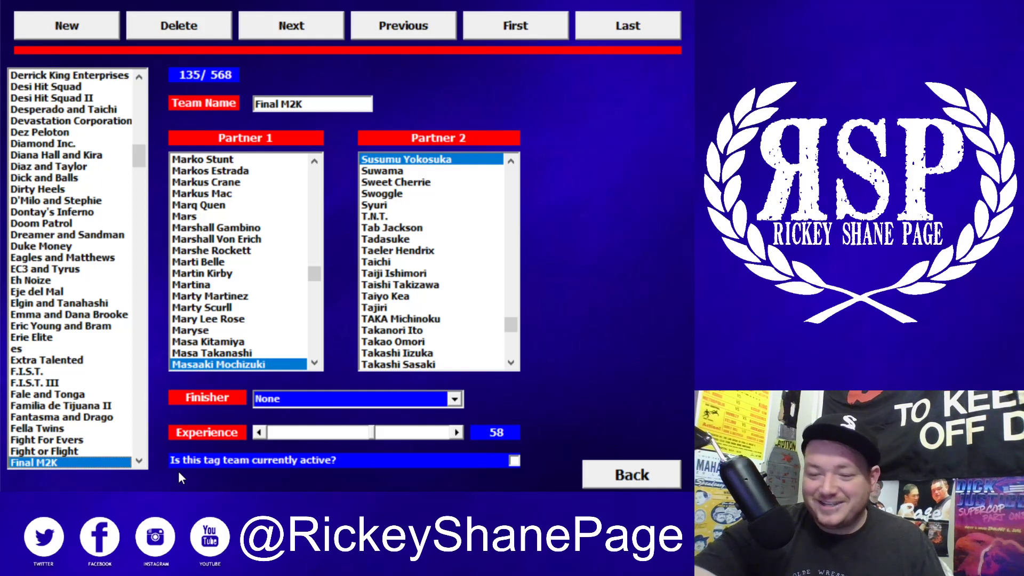
# Examine the tag team records from FinJuice through Flips and Forearms, checking that both partners are valid
pyautogui.press('Down')
pyautogui.press('Down')
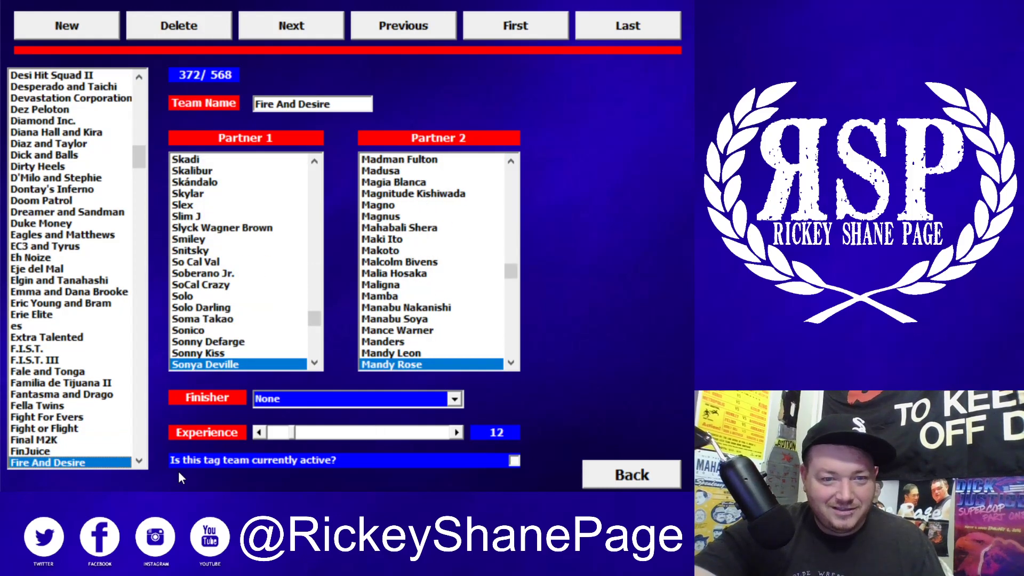
pyautogui.press('Down')
pyautogui.press('Down')
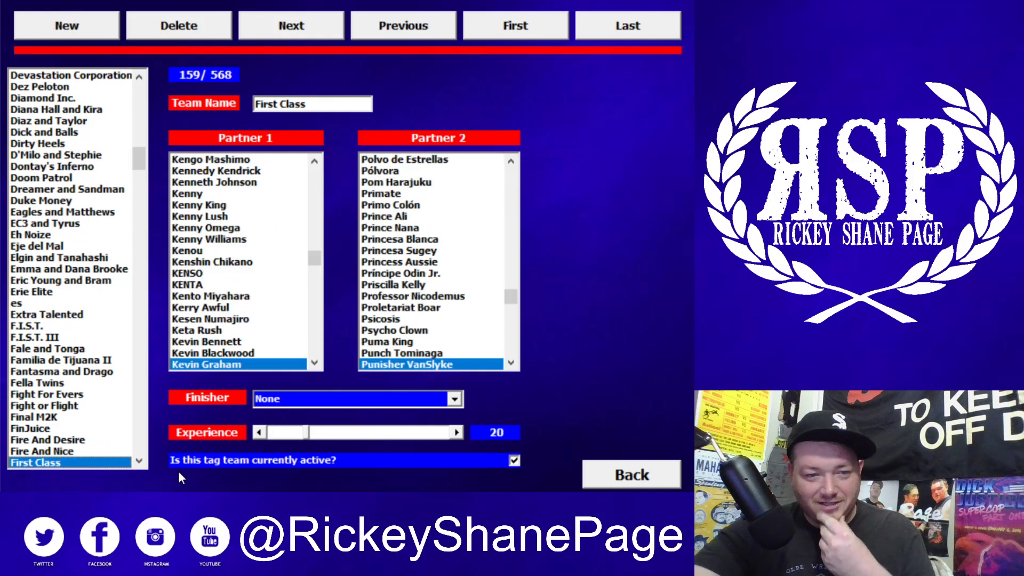
pyautogui.press('Down')
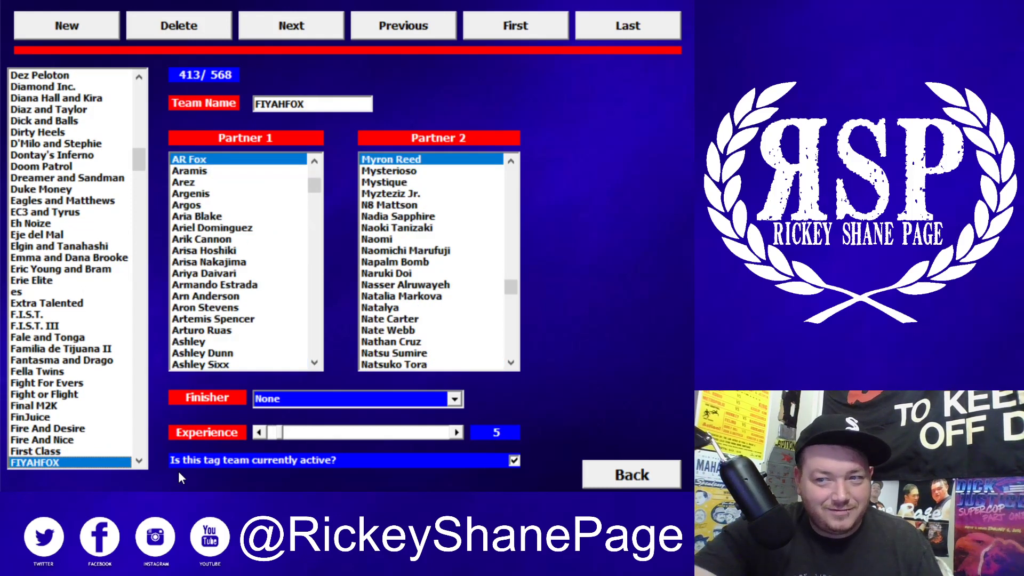
pyautogui.press('Down')
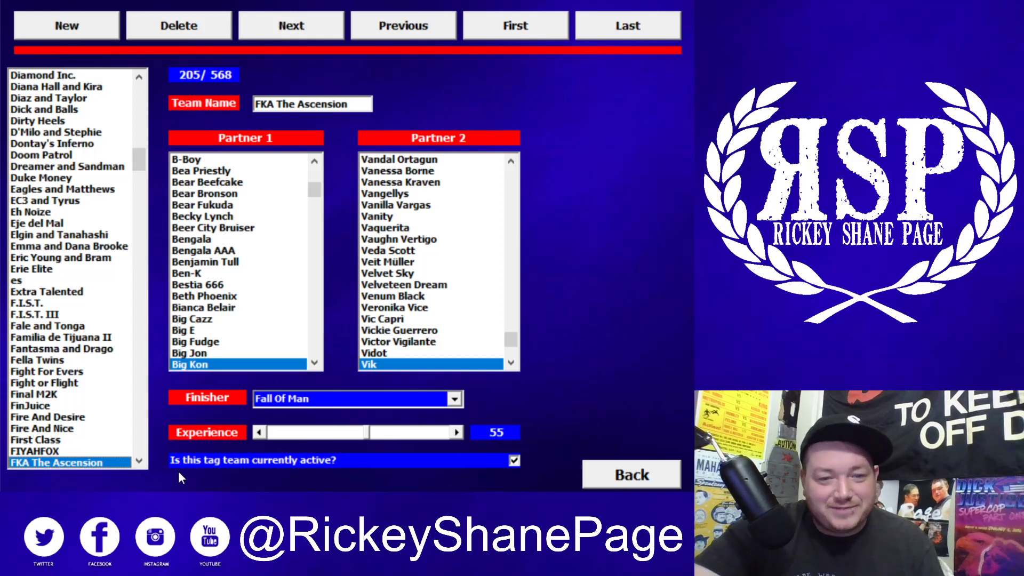
pyautogui.press('Down')
pyautogui.press('Down')
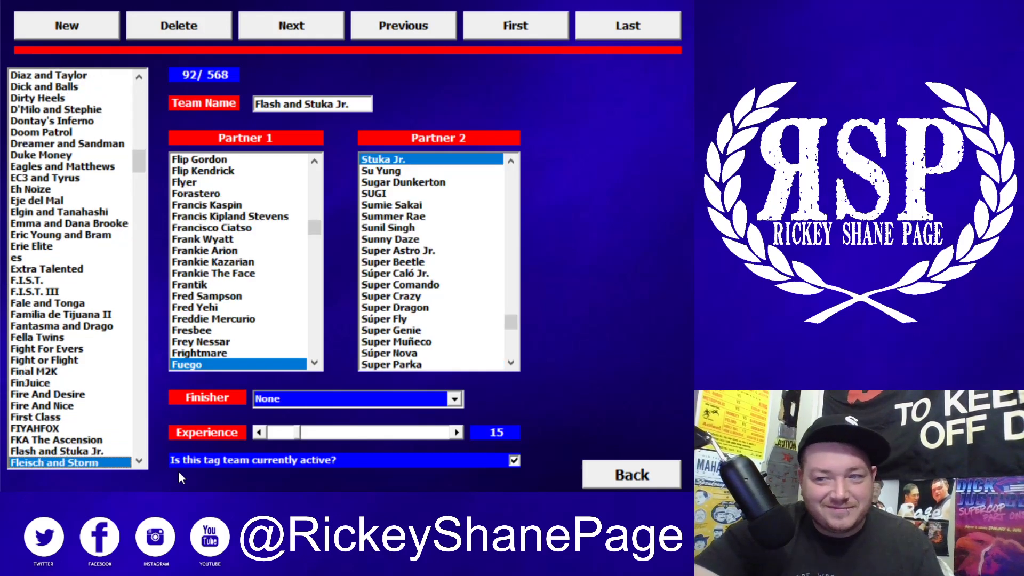
pyautogui.press('Down')
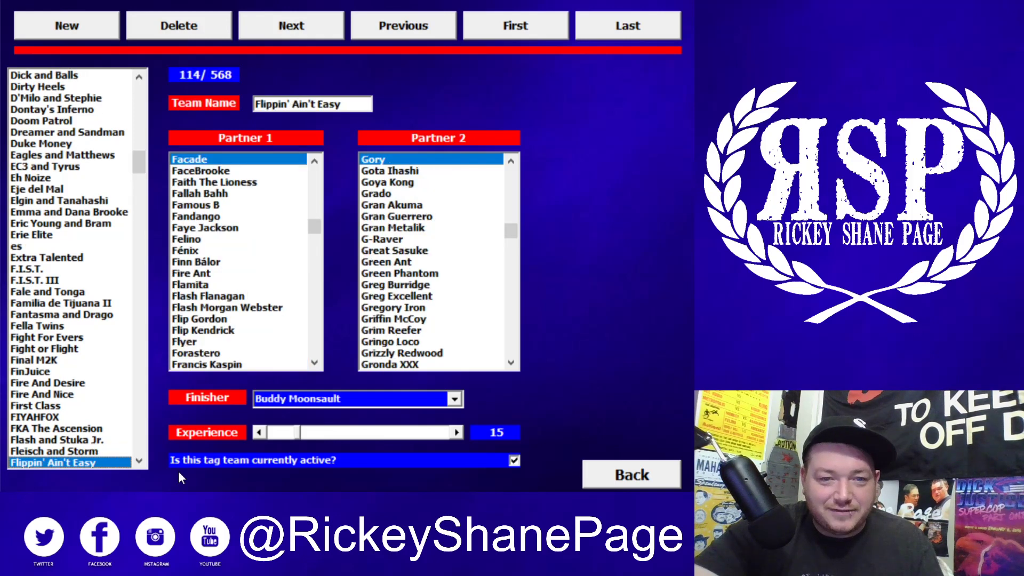
pyautogui.press('Down')
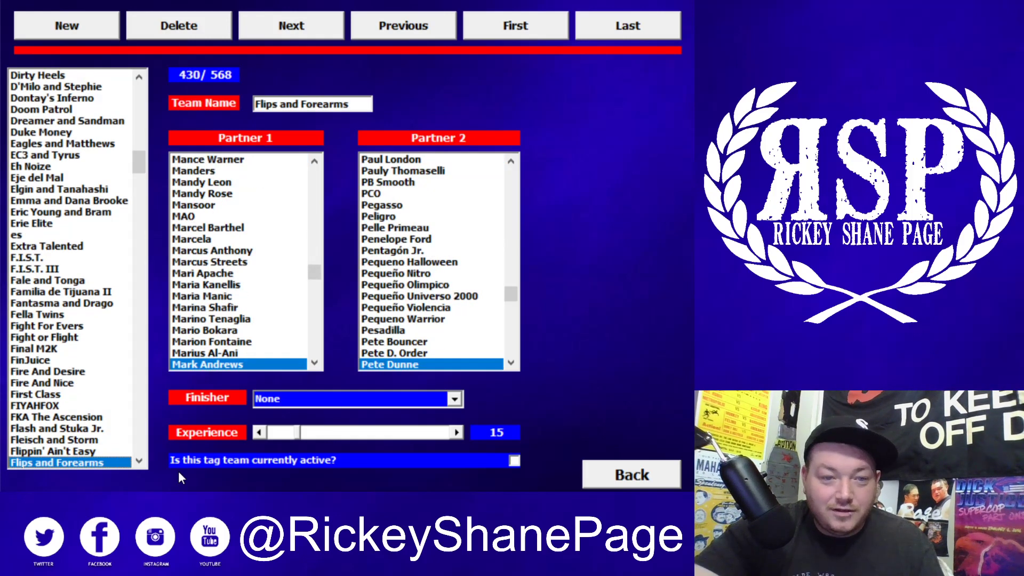
# Examine the tag team records from Flying Solow through Funkadactyls for partners, experience and active status
pyautogui.press('Down')
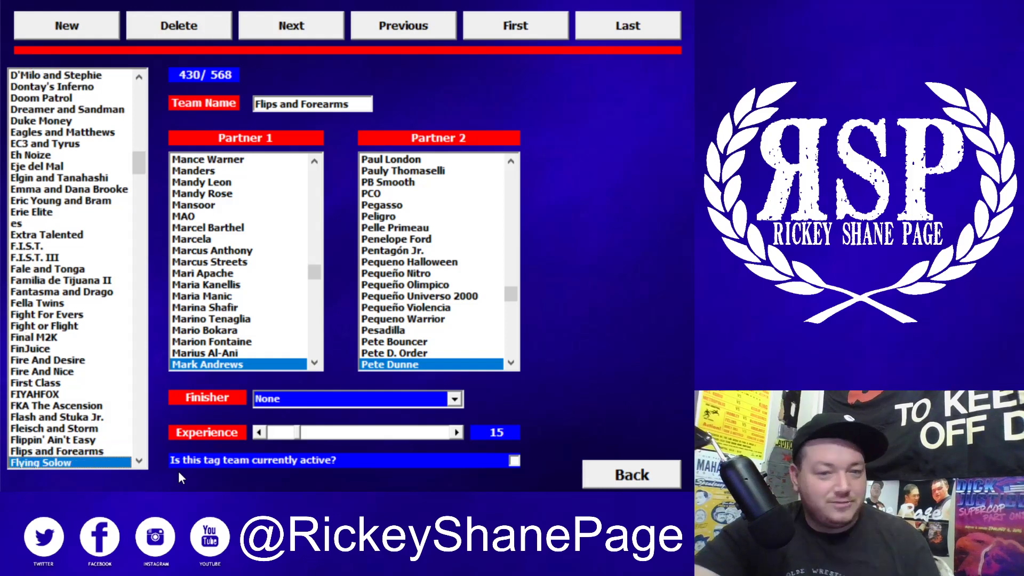
pyautogui.press('Down')
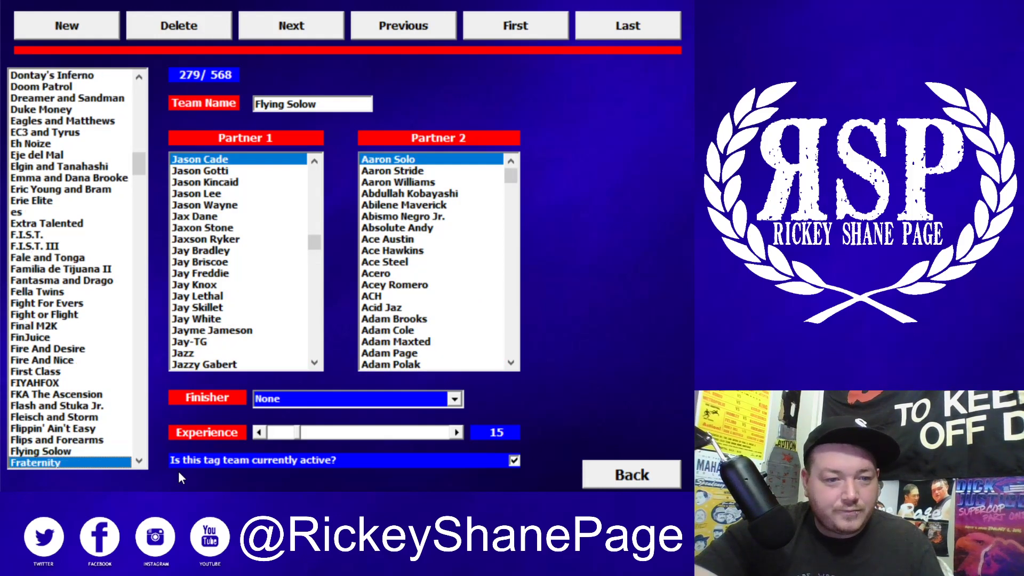
pyautogui.press('Down')
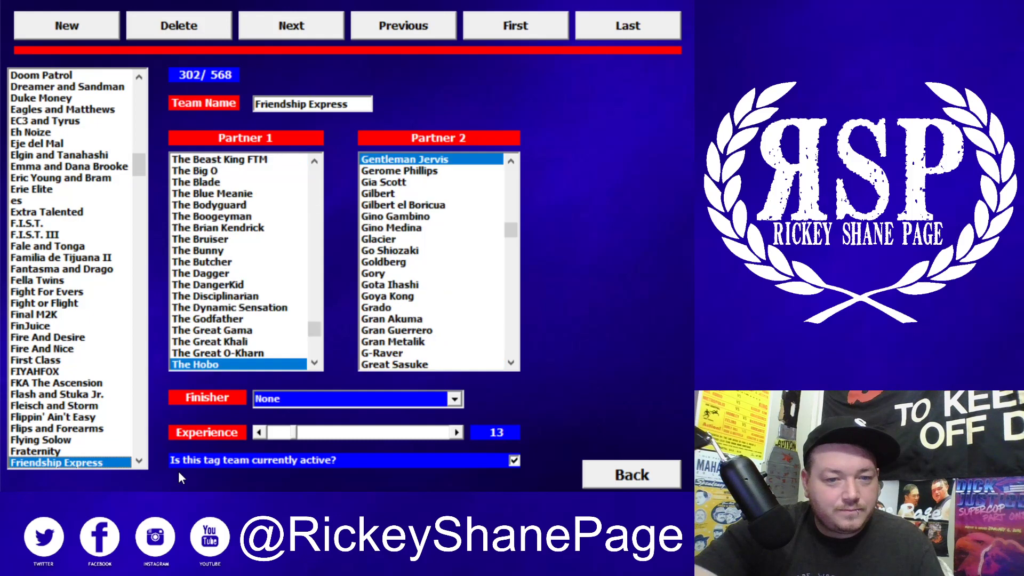
pyautogui.press('Down')
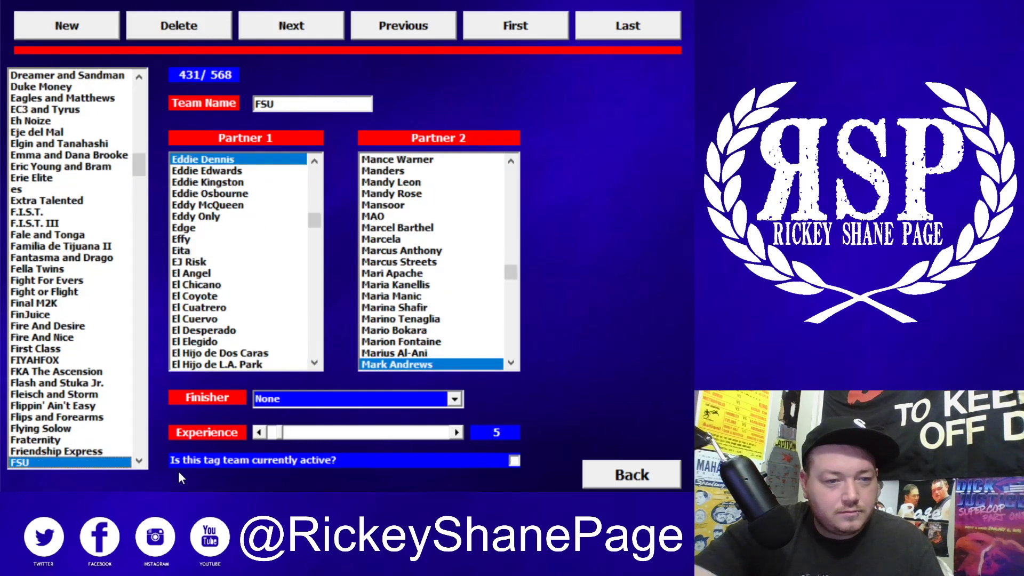
pyautogui.press('Down')
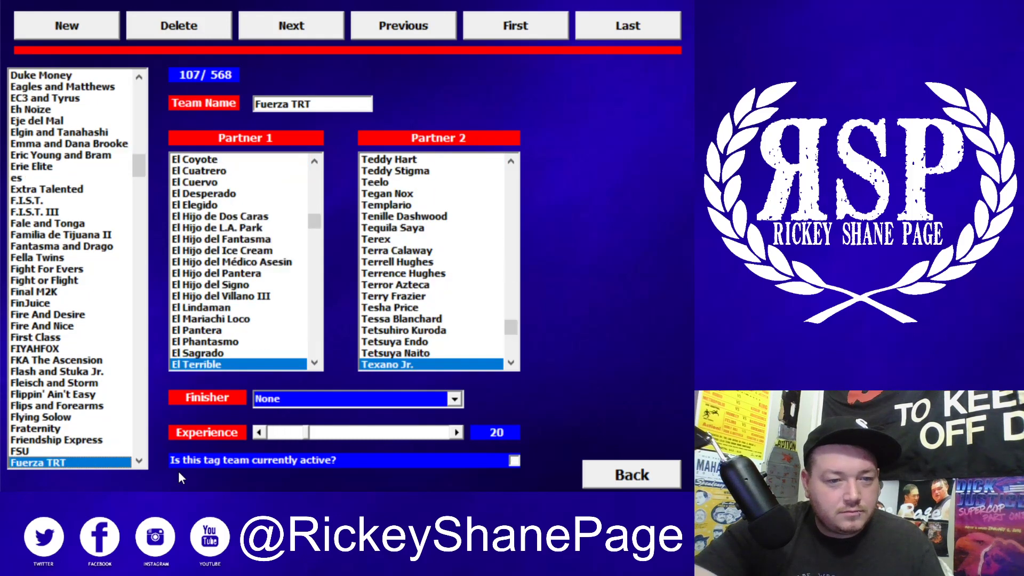
pyautogui.press('Down')
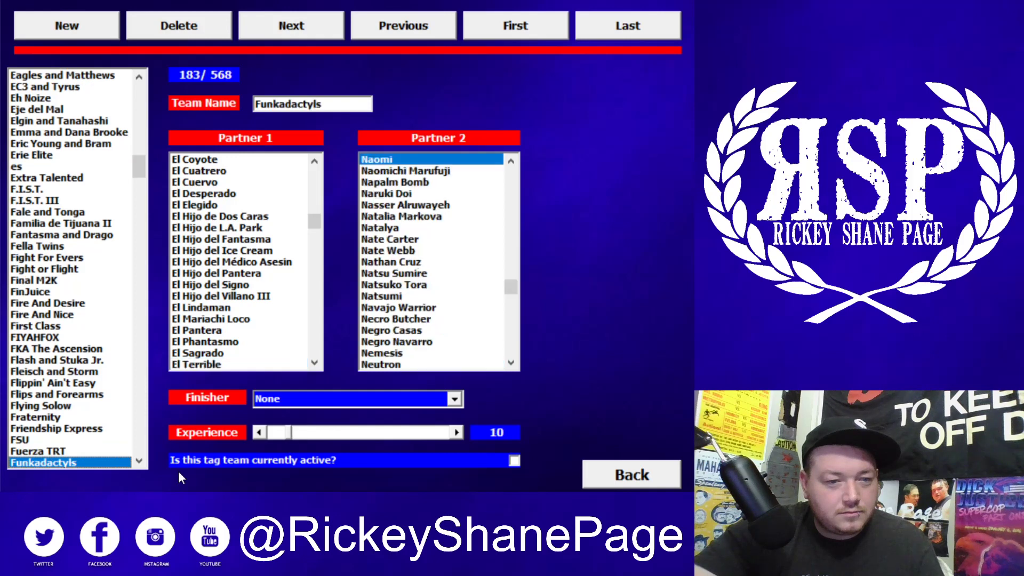
# Remove the invalid Funkadactyls record and return to the FutureShock tag team in the list
pyautogui.press('Down')
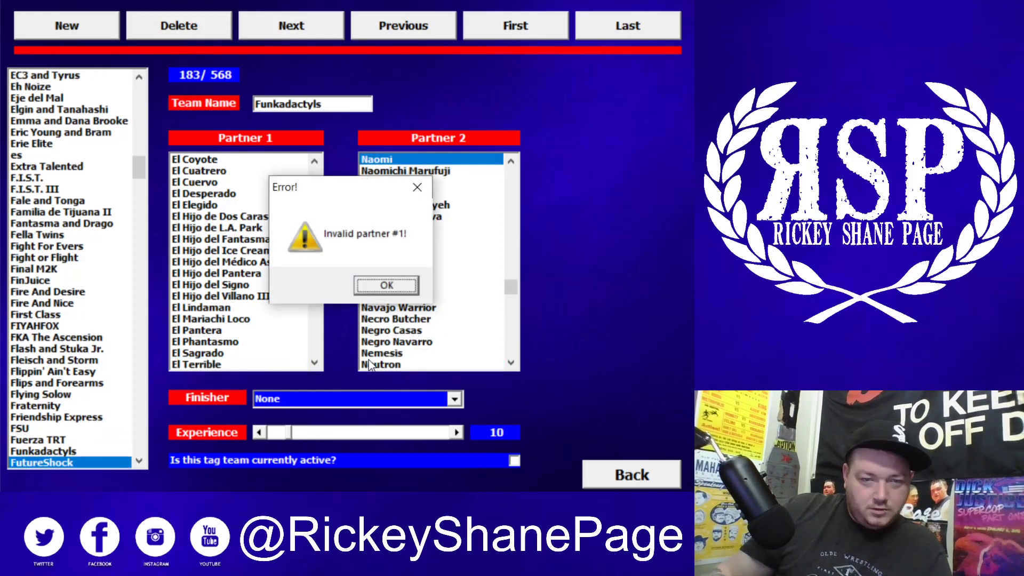
pyautogui.click(396, 289)
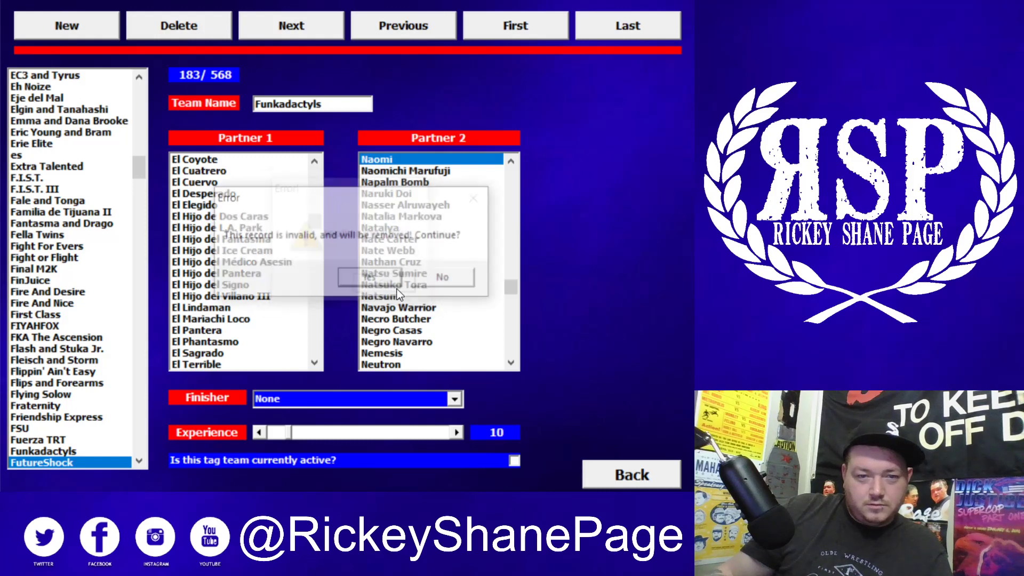
pyautogui.click(388, 279)
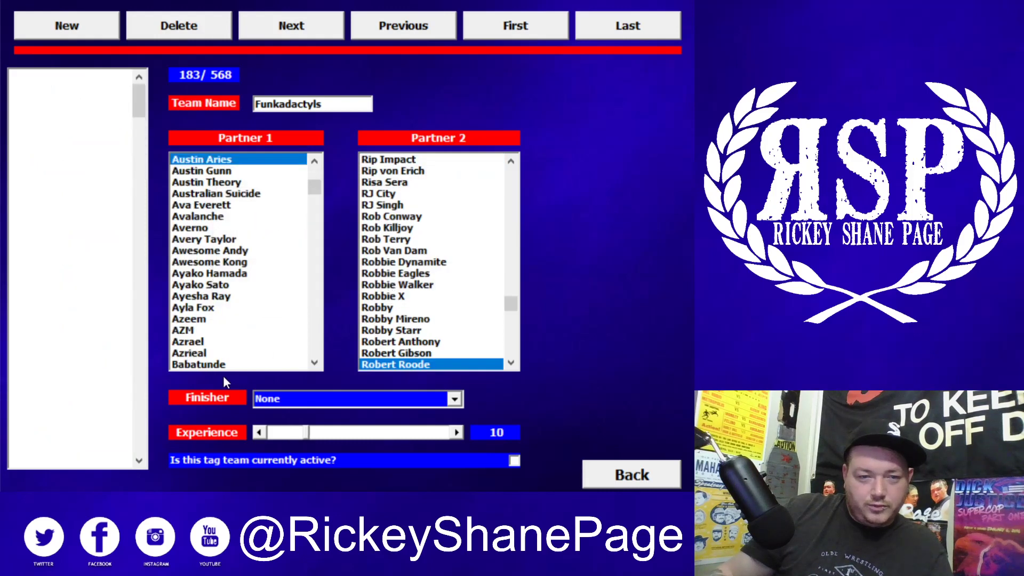
pyautogui.click(52, 407)
pyautogui.press('pagedown')
pyautogui.press('pagedown')
pyautogui.press('pagedown')
pyautogui.press('pagedown')
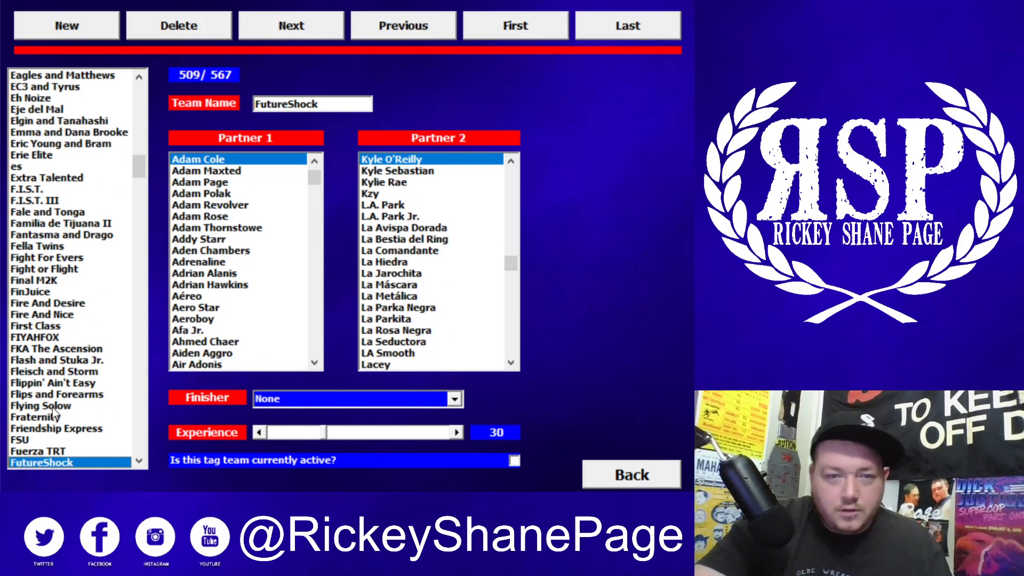
# Examine the tag team records from G.O.D.S. through God Gifted Athletes, checking that both partners are valid
pyautogui.press('Down')
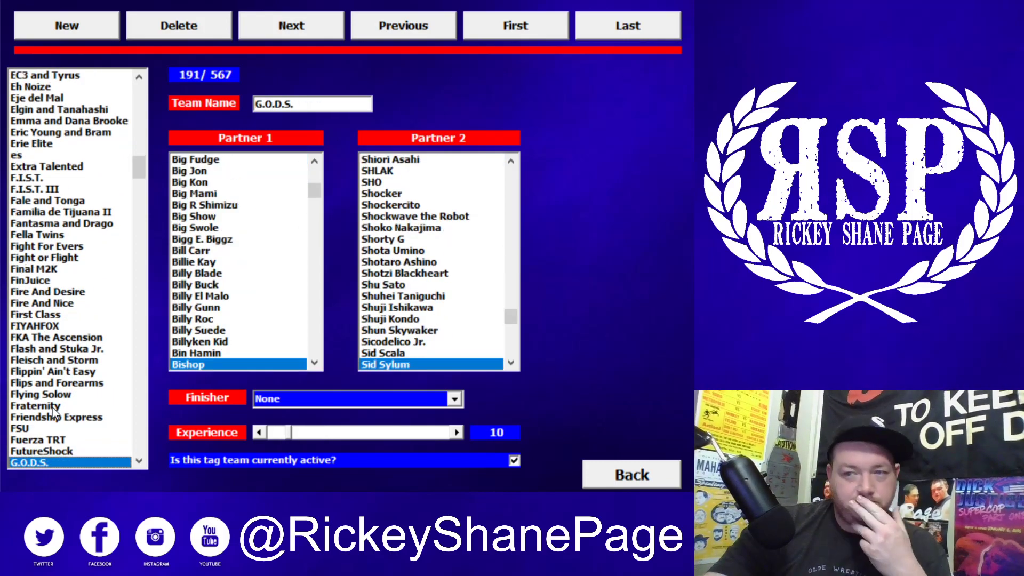
pyautogui.press('Down')
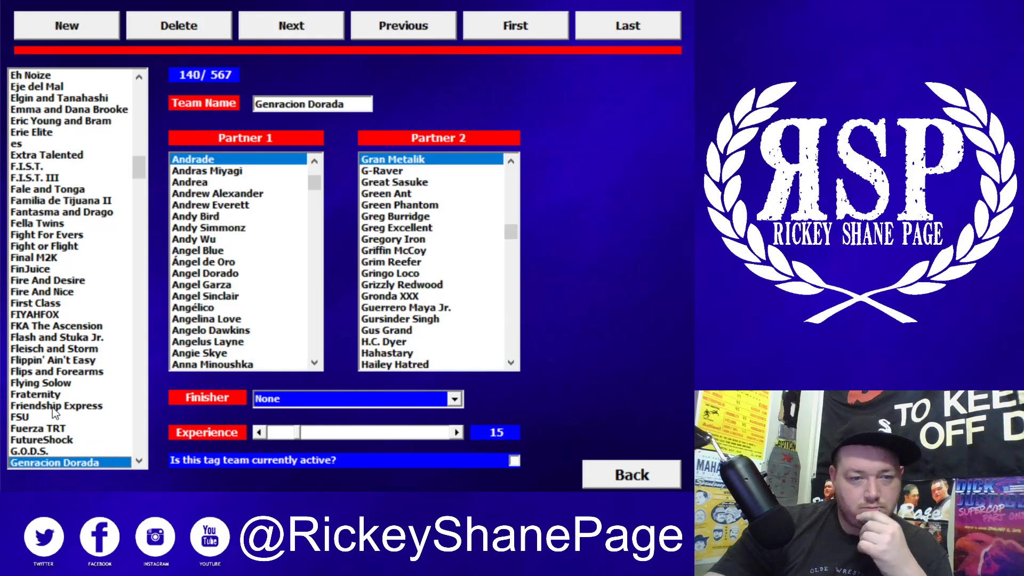
pyautogui.press('Down')
pyautogui.press('Down')
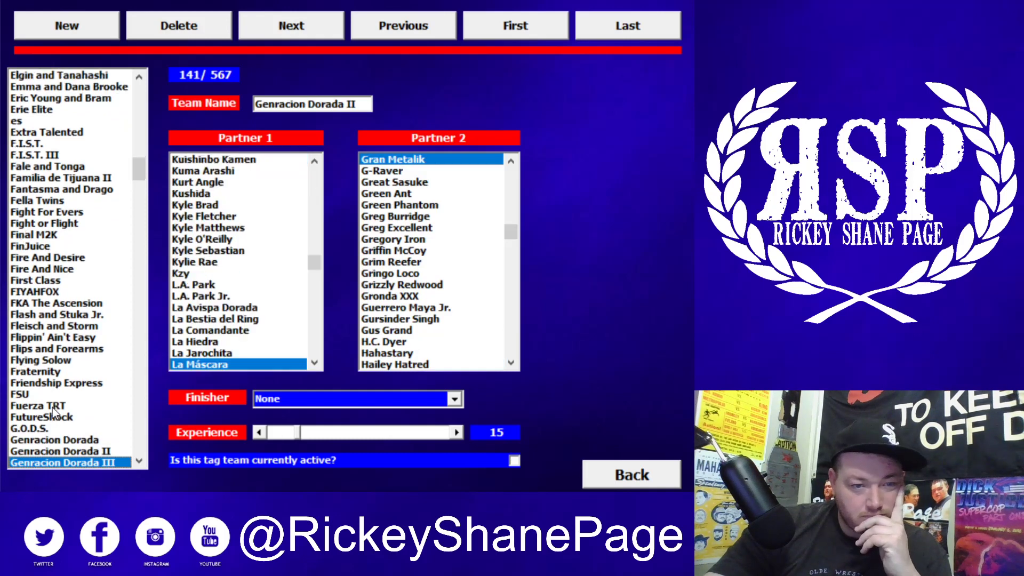
pyautogui.press('Down')
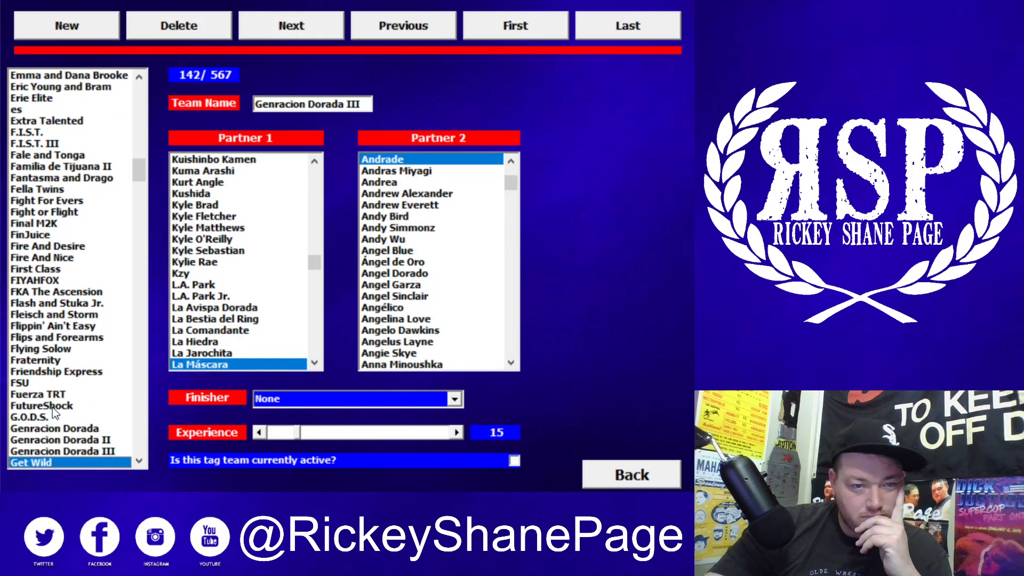
pyautogui.press('Down')
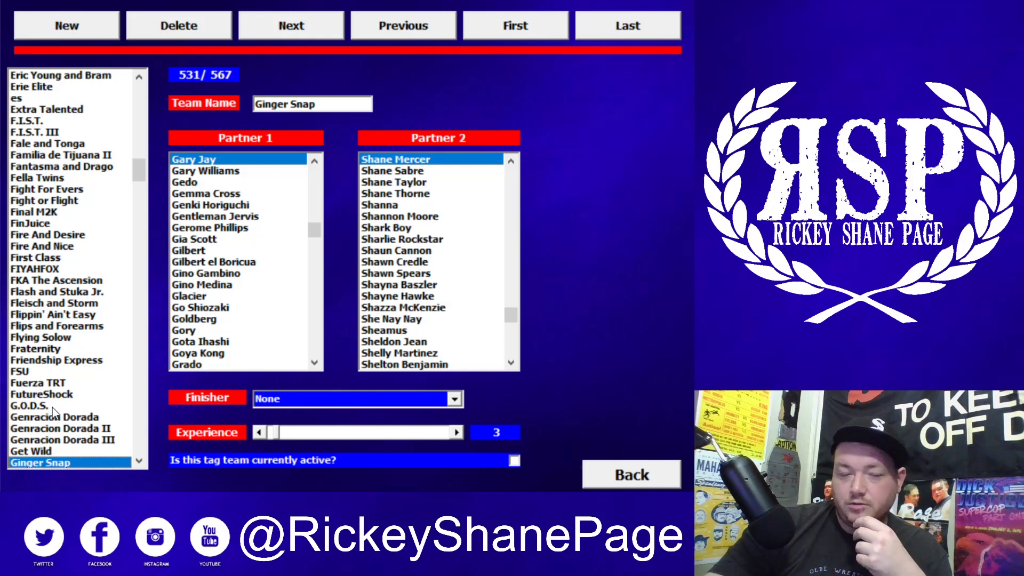
pyautogui.press('Down')
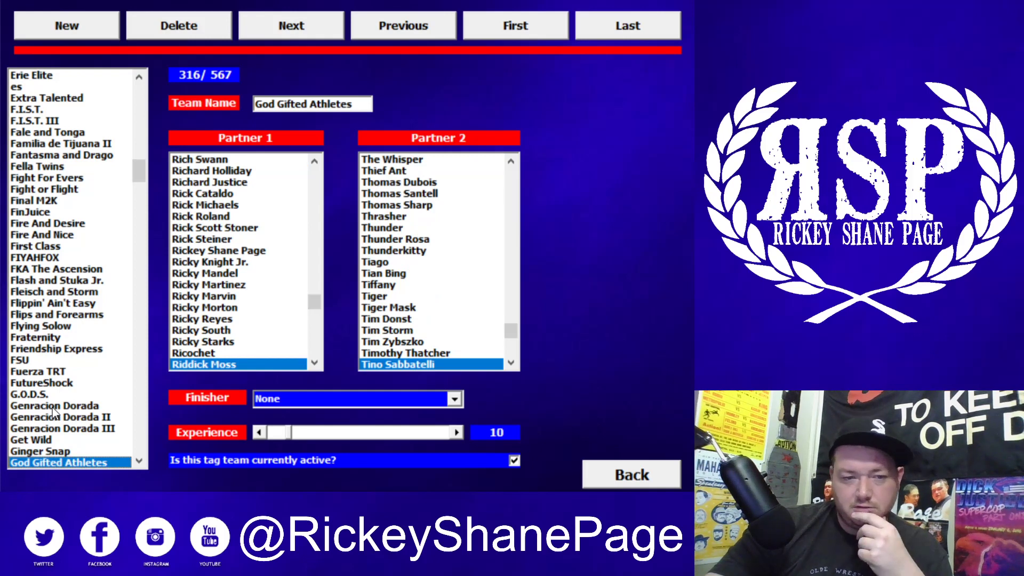
# Examine the tag teams from Golden Lovers through Guerrillas of Destiny for partners, finisher and active status
pyautogui.press('Down')
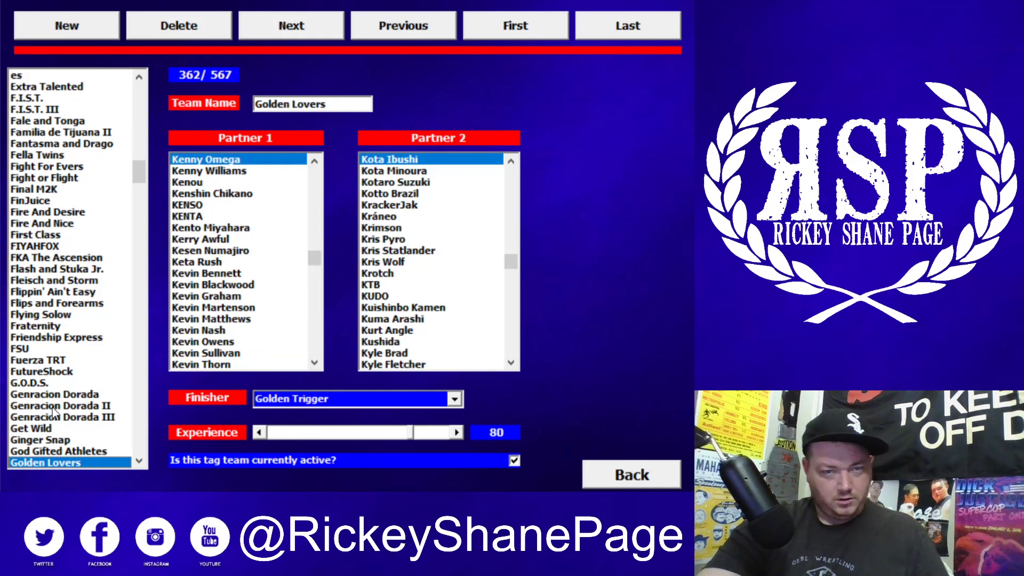
pyautogui.press('Down')
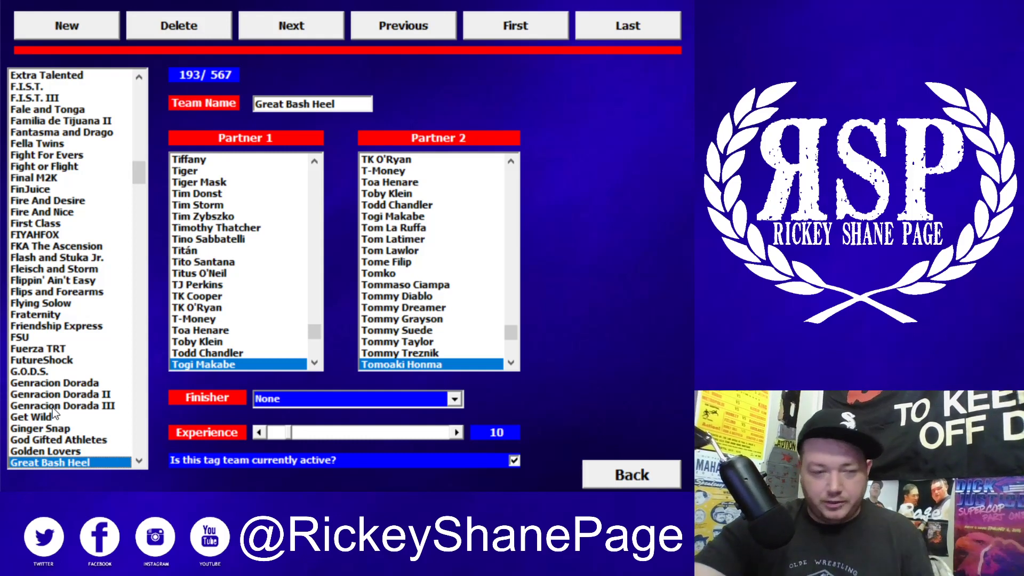
pyautogui.press('Down')
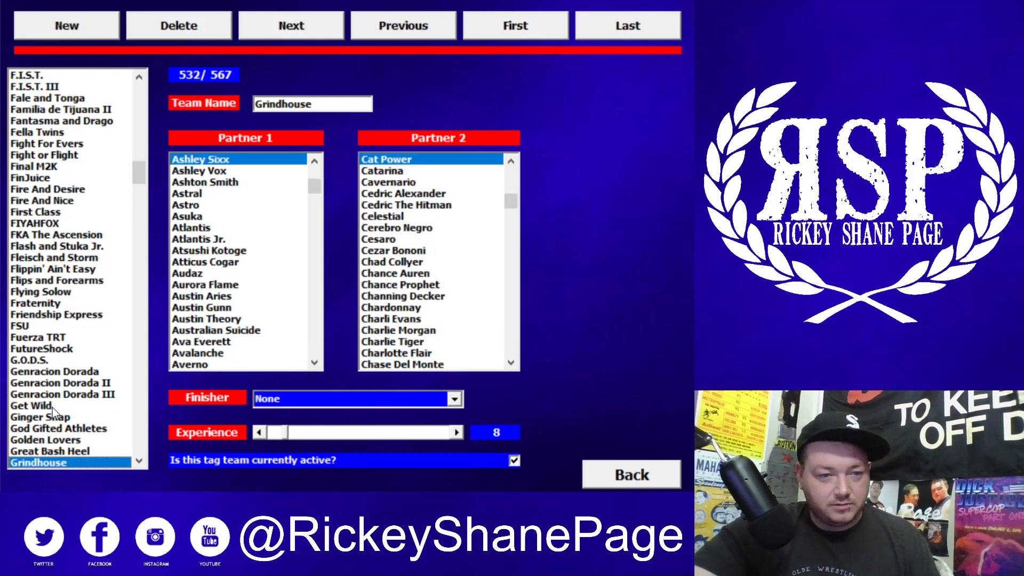
pyautogui.press('Down')
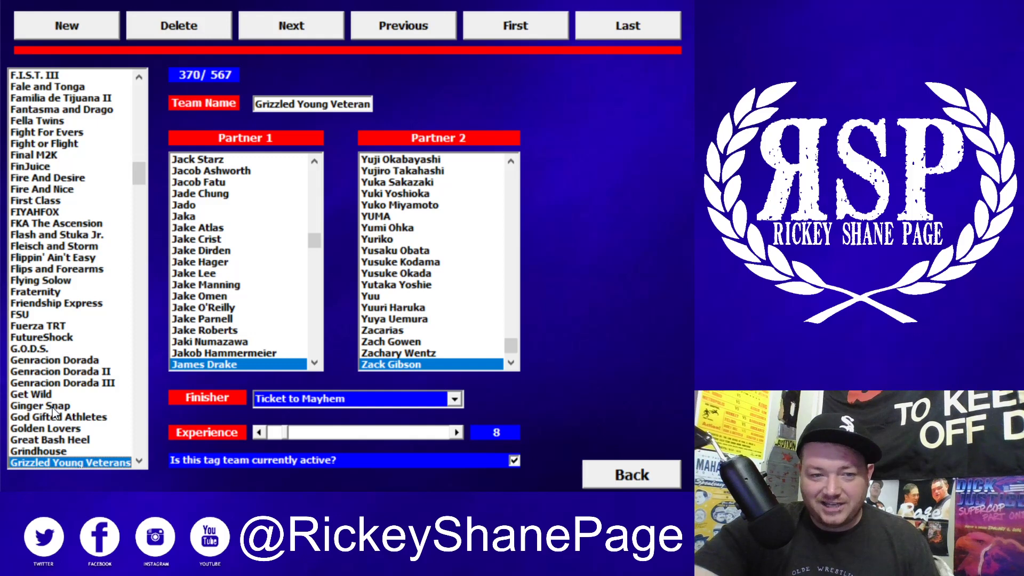
pyautogui.press('Down')
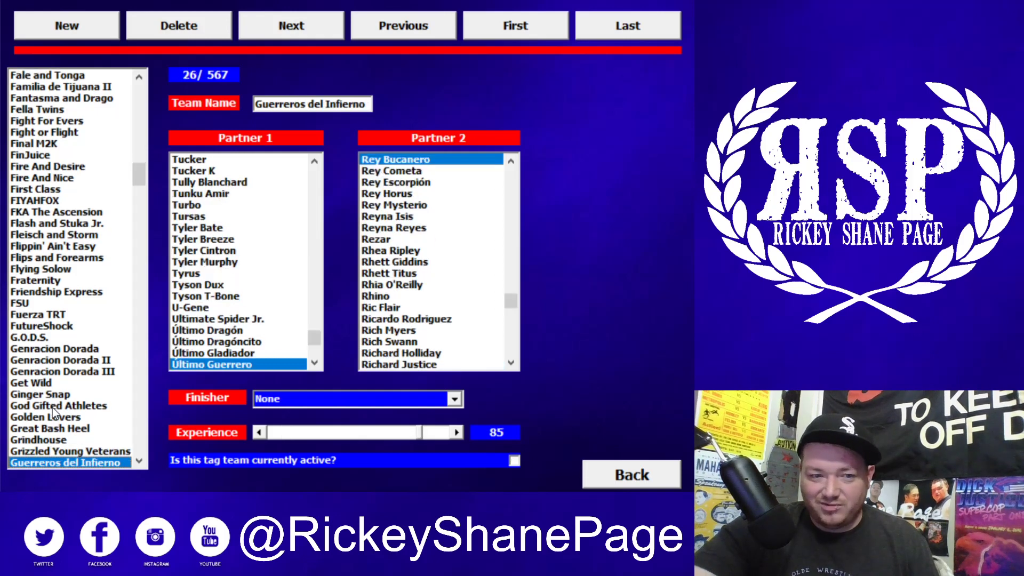
pyautogui.press('Down')
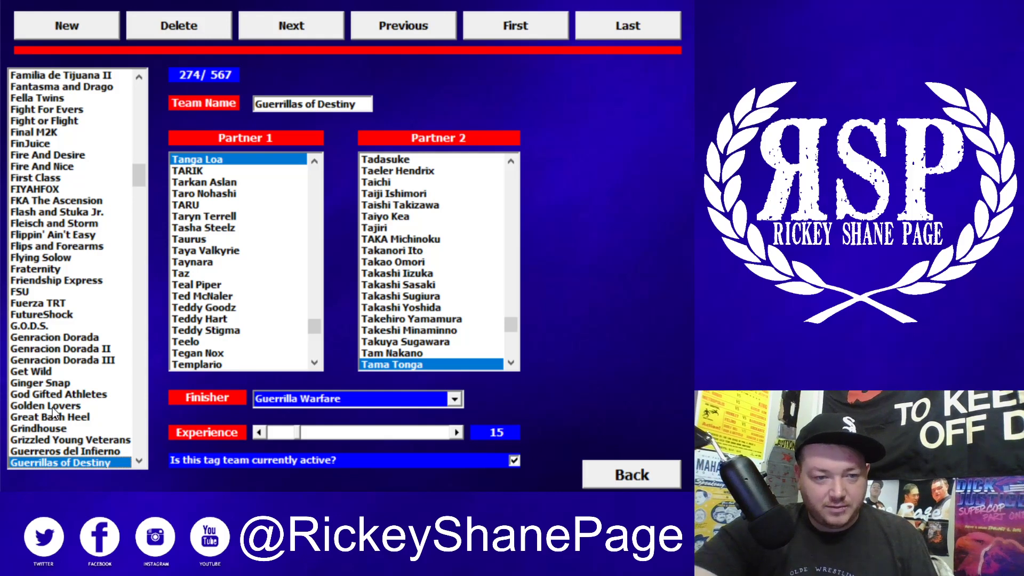
# Examine the tag team records beginning with H, from Halal Beefcake through Havana Pitbulls
pyautogui.press('Down')
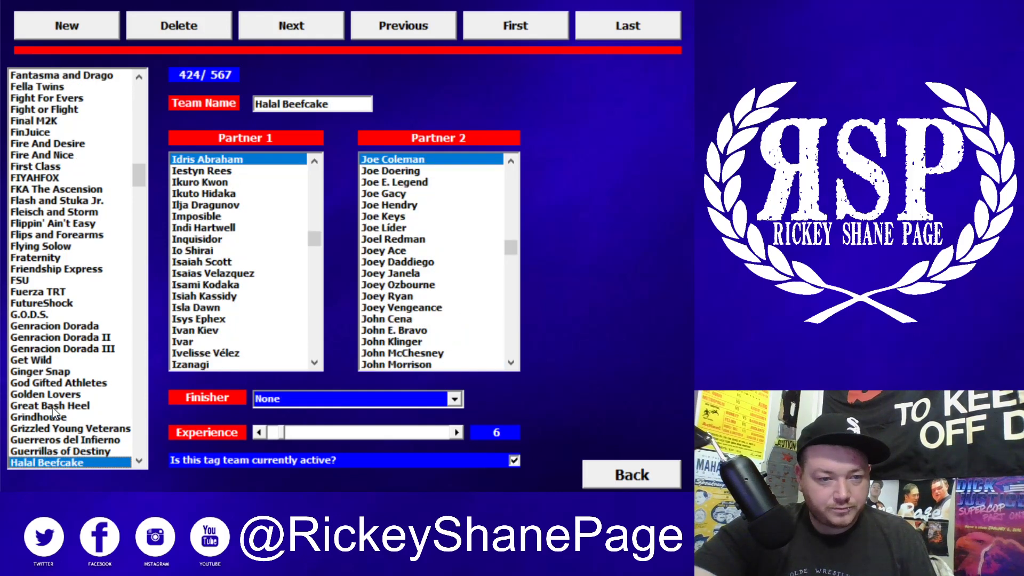
pyautogui.press('Down')
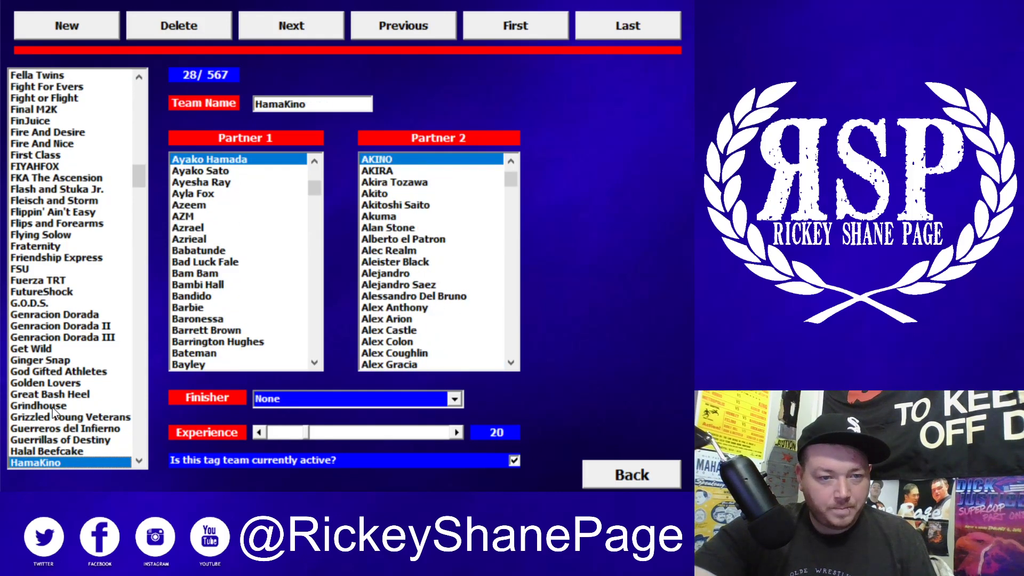
pyautogui.press('Down')
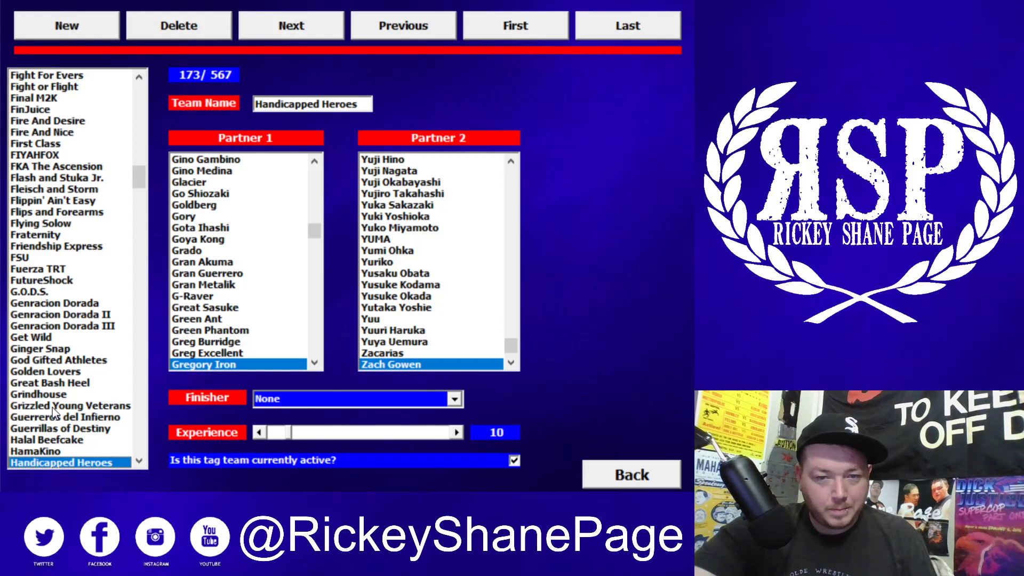
pyautogui.press('Down')
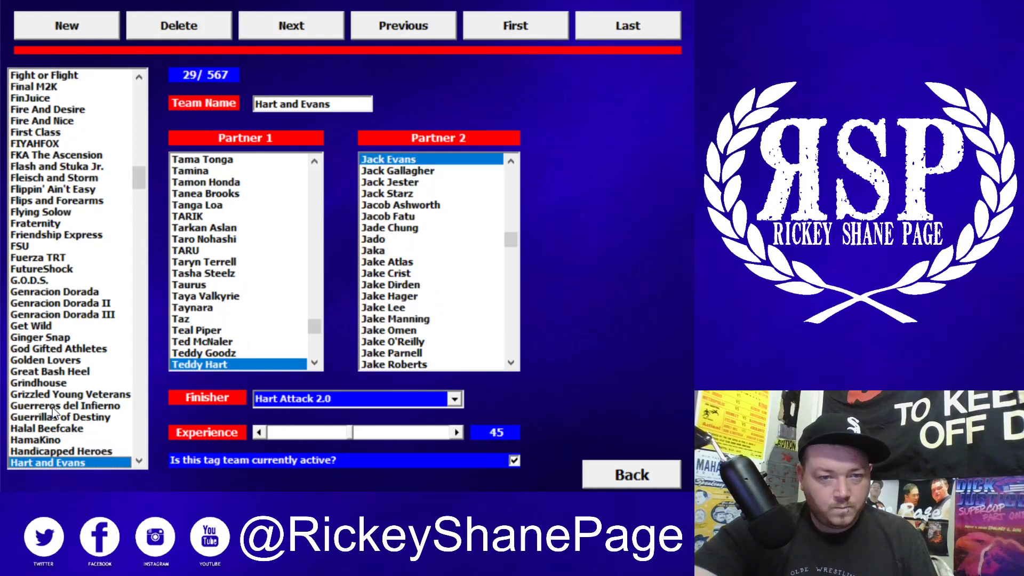
pyautogui.press('Down')
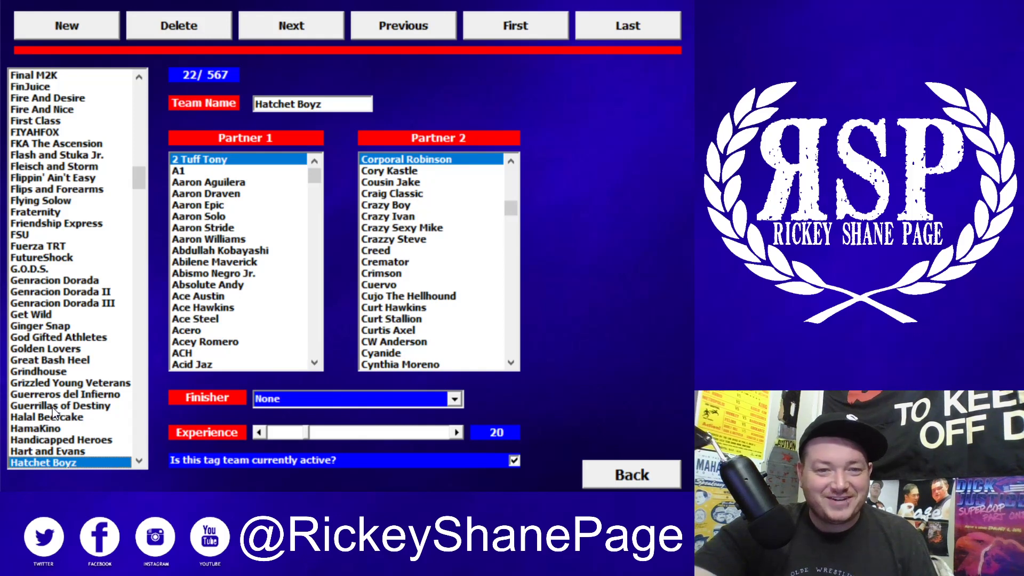
pyautogui.press('Down')
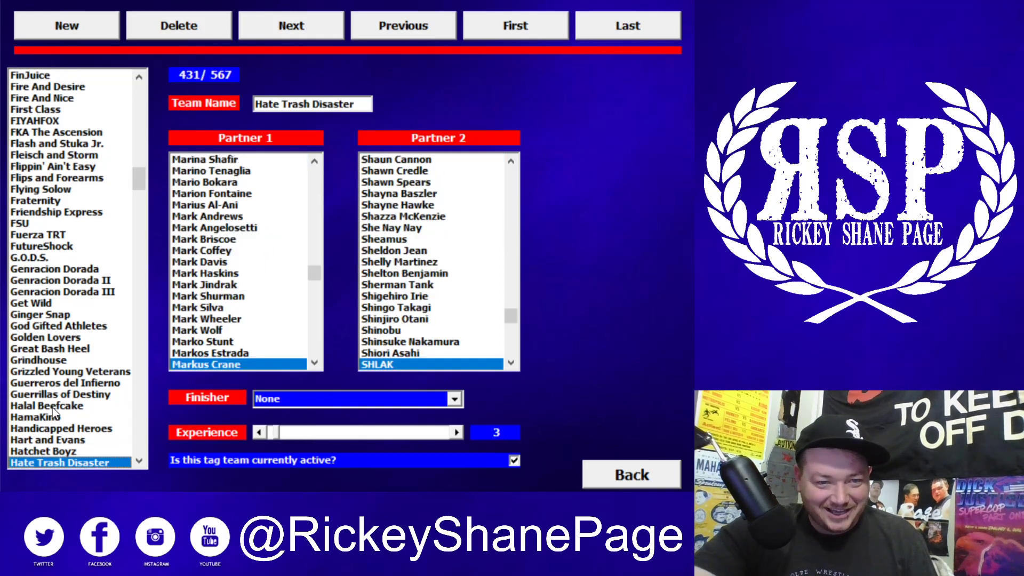
pyautogui.press('Down')
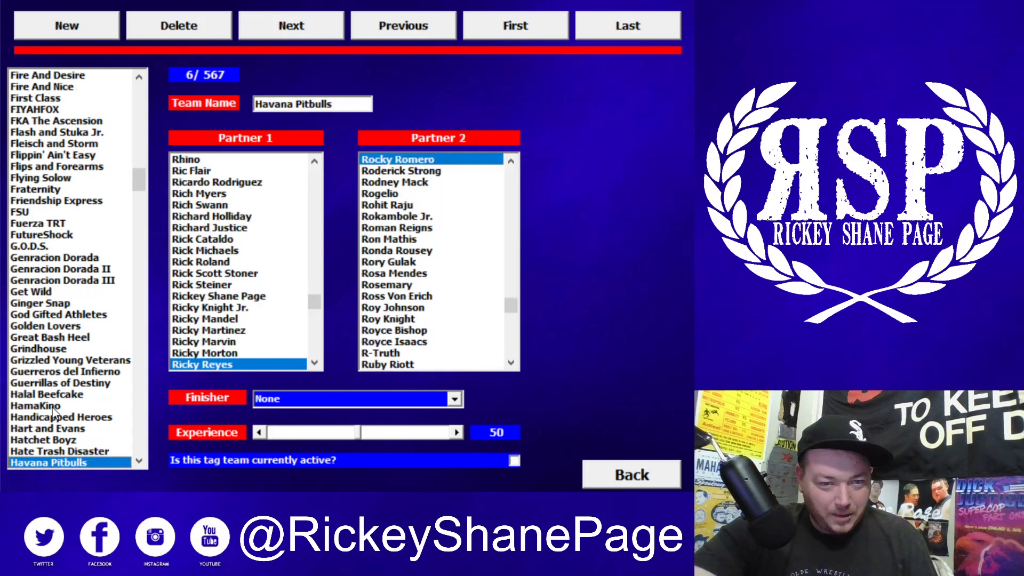
# Examine the tag team records from Hawkins and Ryder through Helter Skelter, checking each team's partners and active status
pyautogui.press('Down')
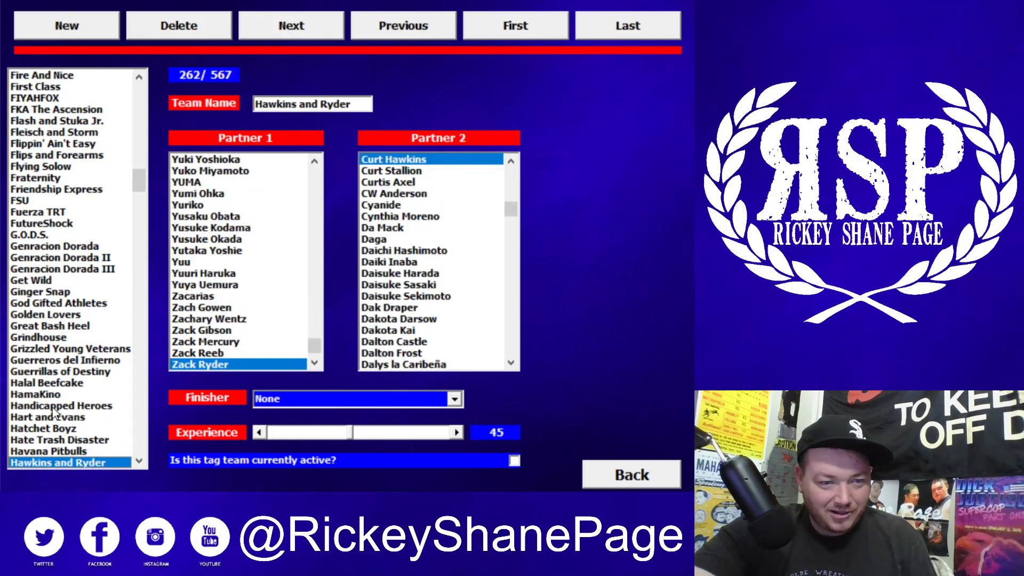
pyautogui.press('Down')
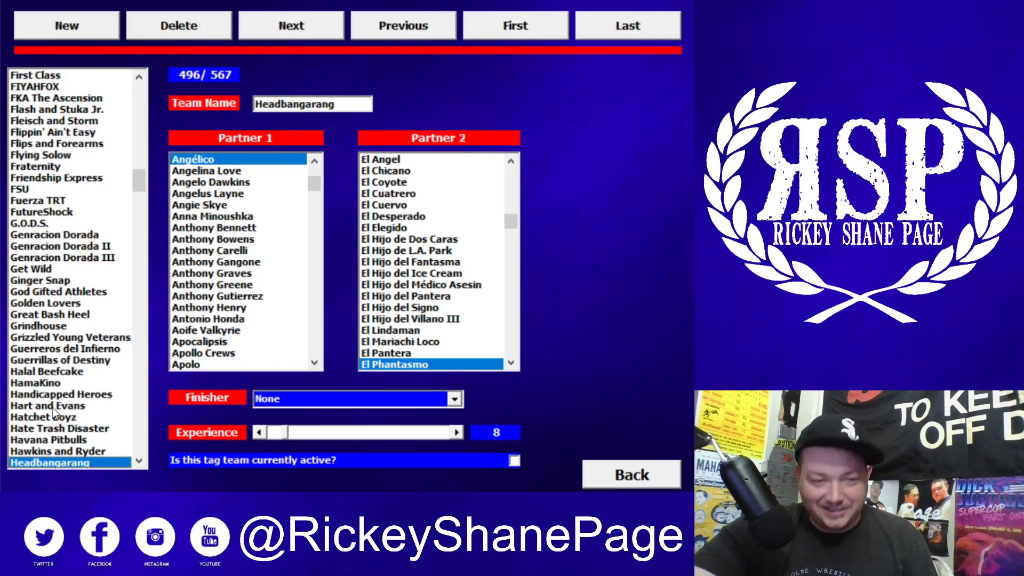
pyautogui.press('Down')
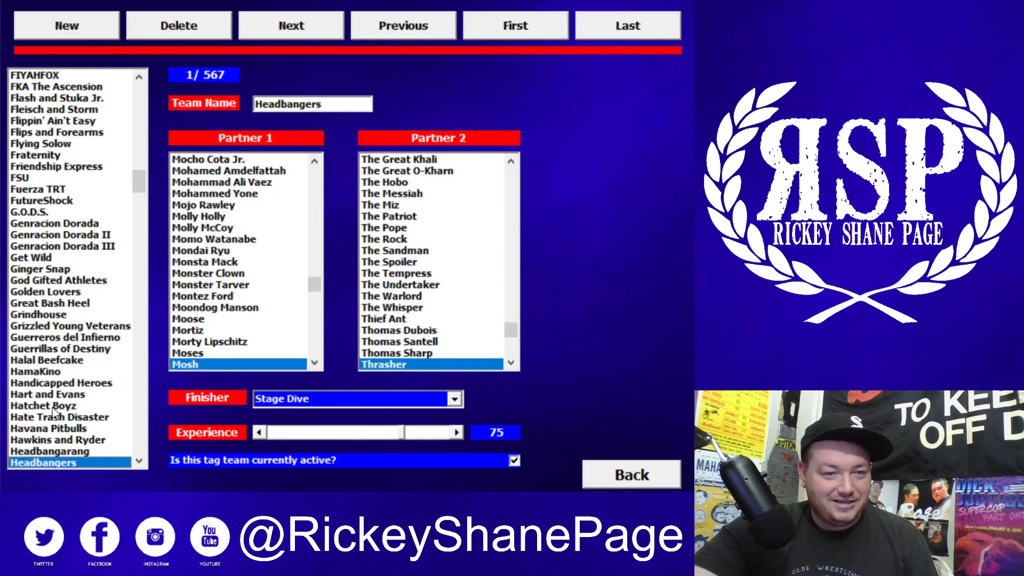
pyautogui.press('Down')
pyautogui.press('Down')
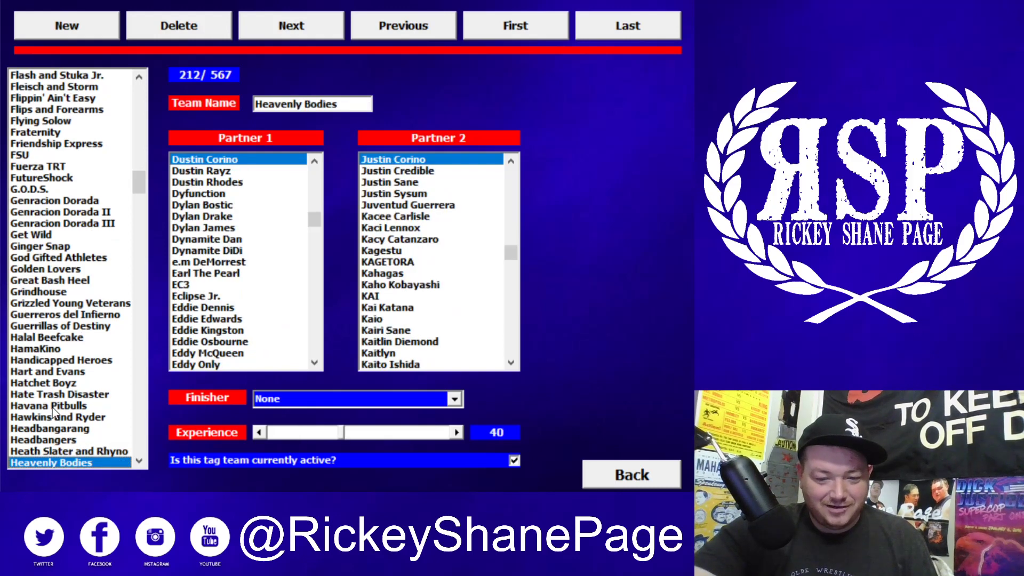
pyautogui.press('Down')
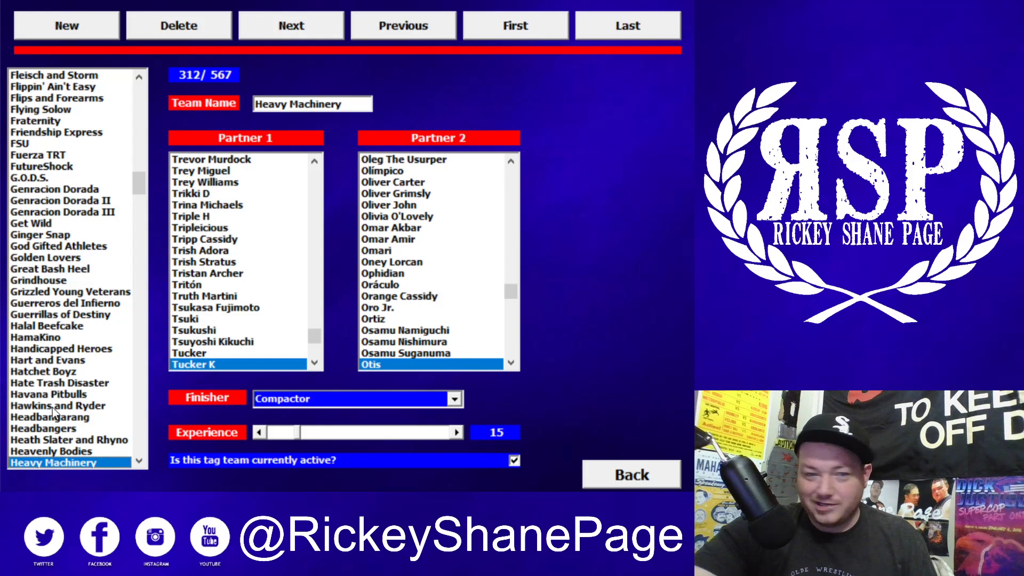
pyautogui.press('Down')
pyautogui.press('Down')
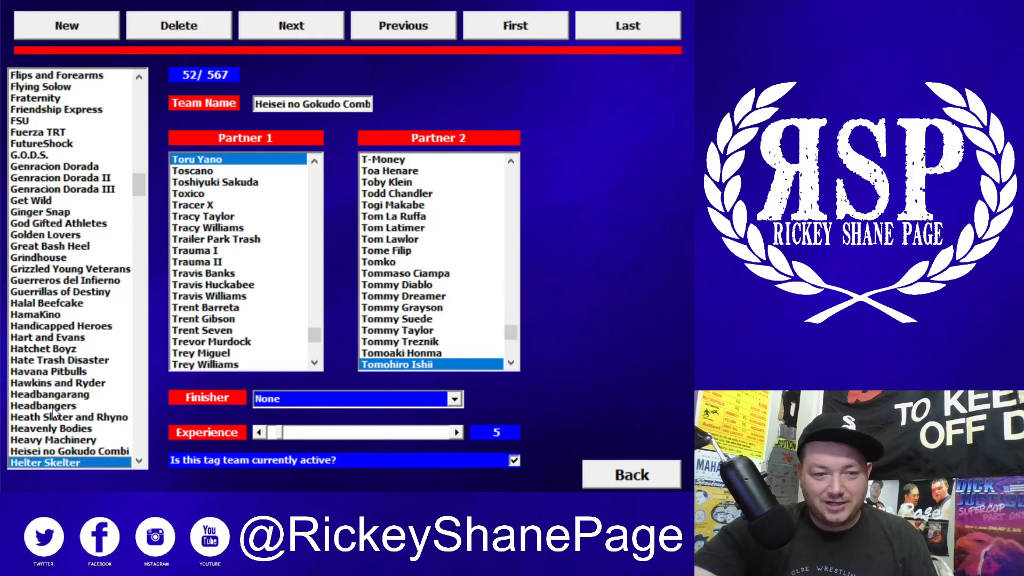
# Examine the tag team records from Hijos del Averno through Hubba Bubba Lucha, checking partners, experience and active status
pyautogui.press('Down')
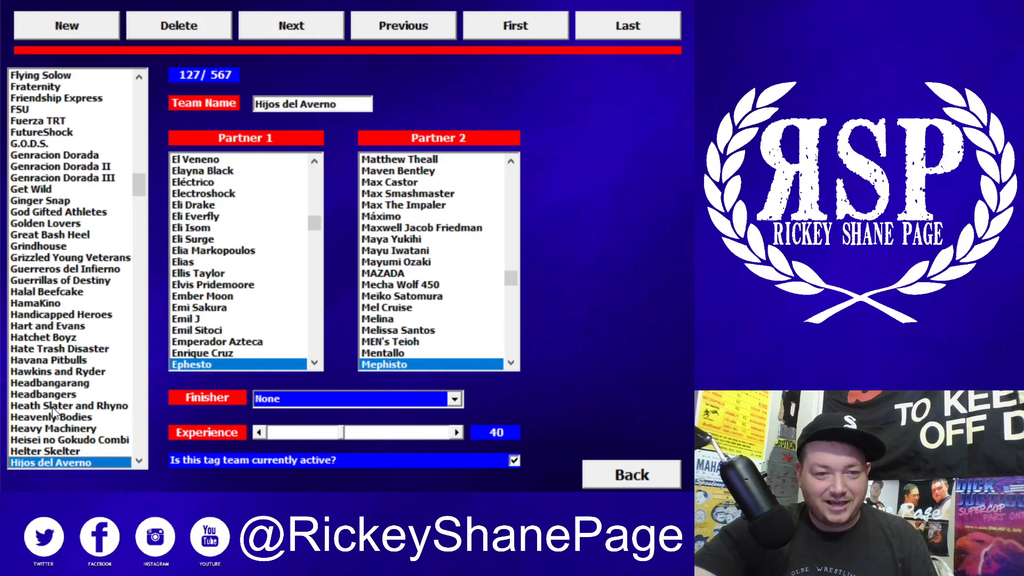
pyautogui.press('Down')
pyautogui.press('Down')
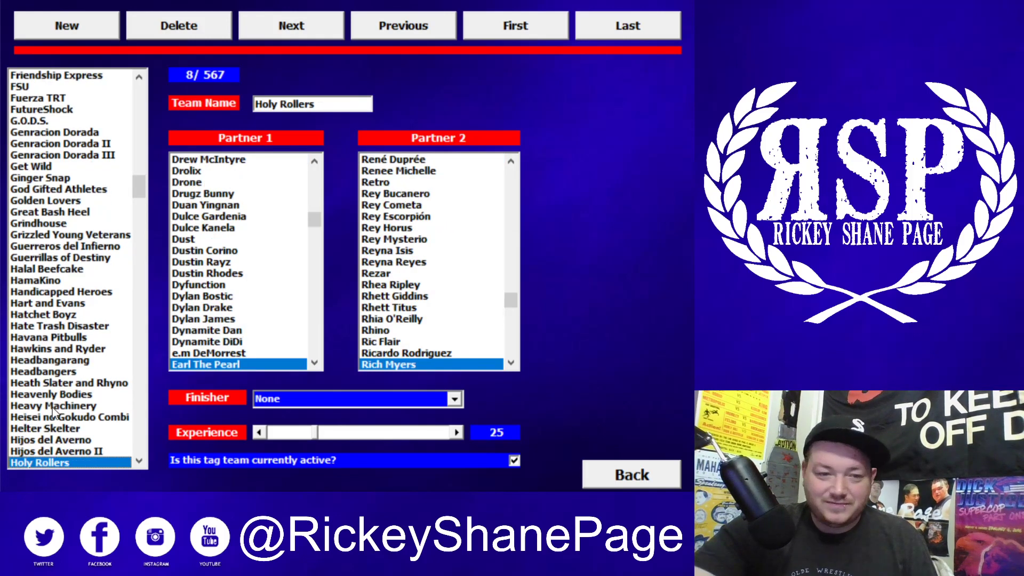
pyautogui.press('Down')
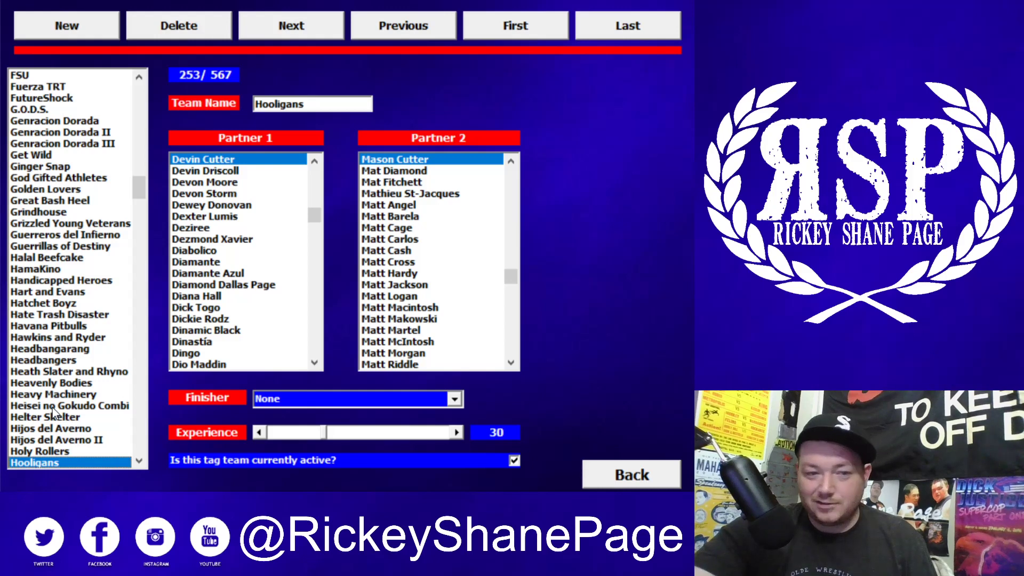
pyautogui.press('Down')
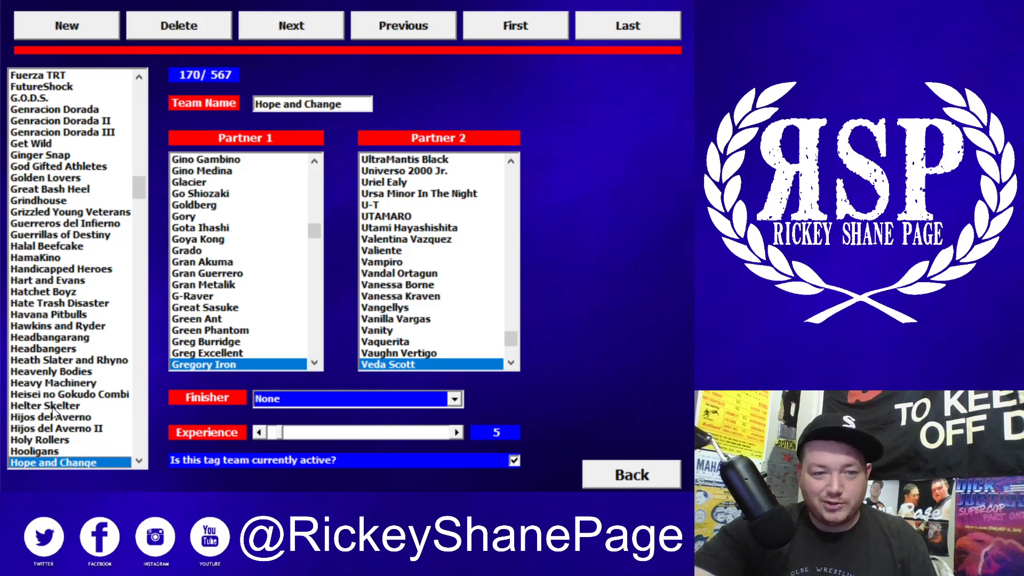
pyautogui.press('Down')
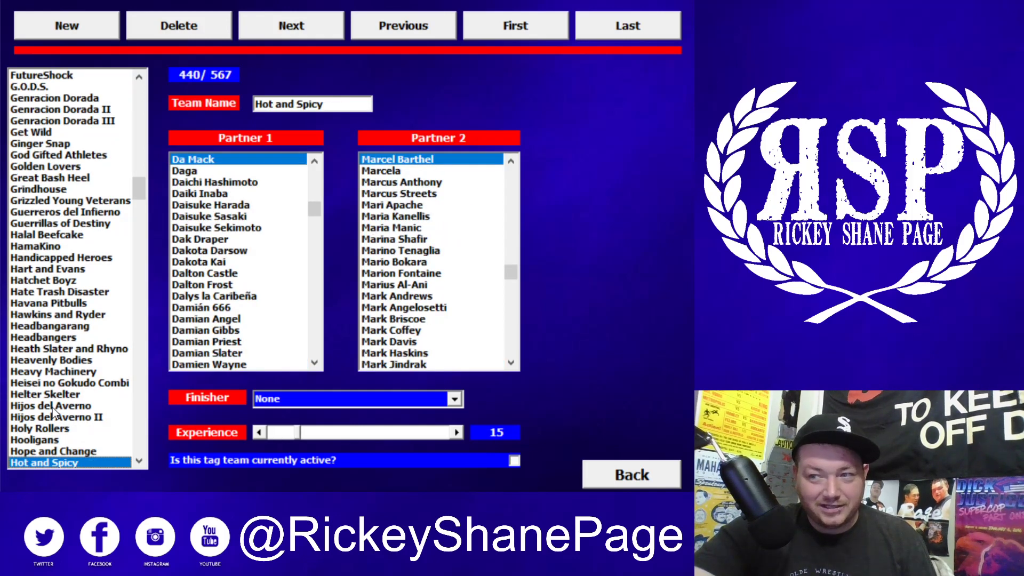
pyautogui.press('Down')
pyautogui.press('Down')
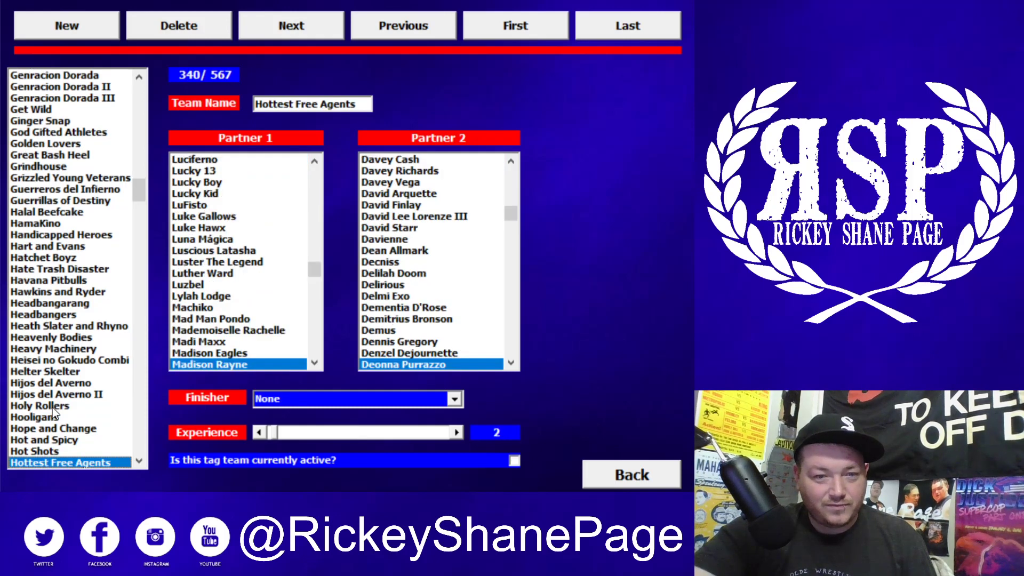
pyautogui.press('Down')
# Check the Hunter and Blake tag team record and remove it from the database as invalid
pyautogui.press('Down')
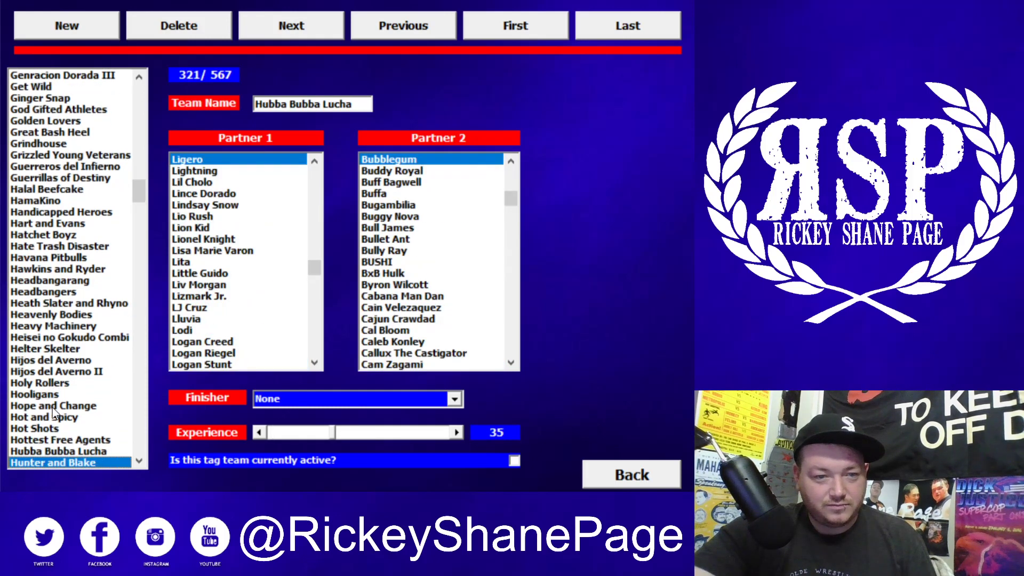
pyautogui.press('Down')
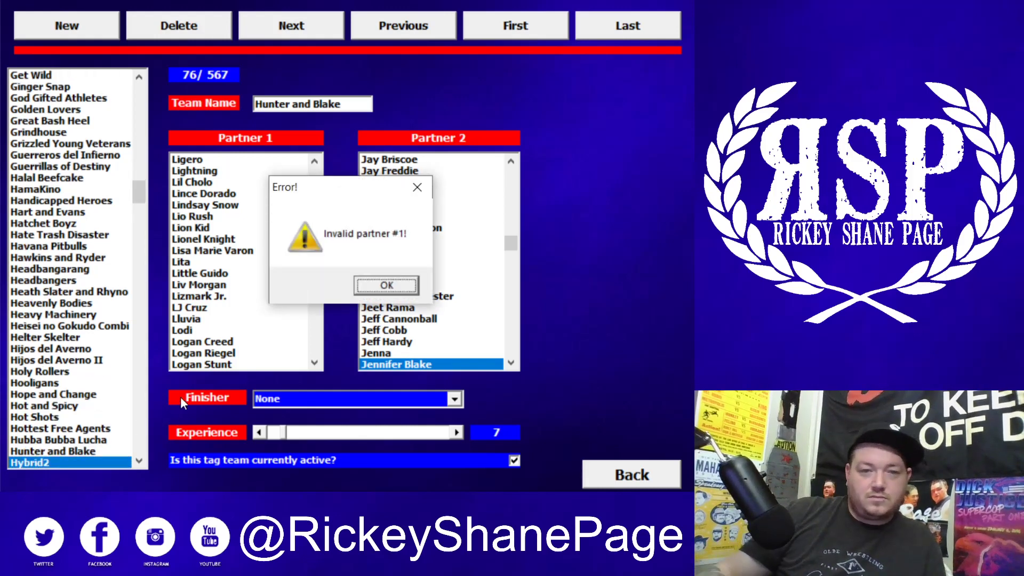
pyautogui.click(387, 286)
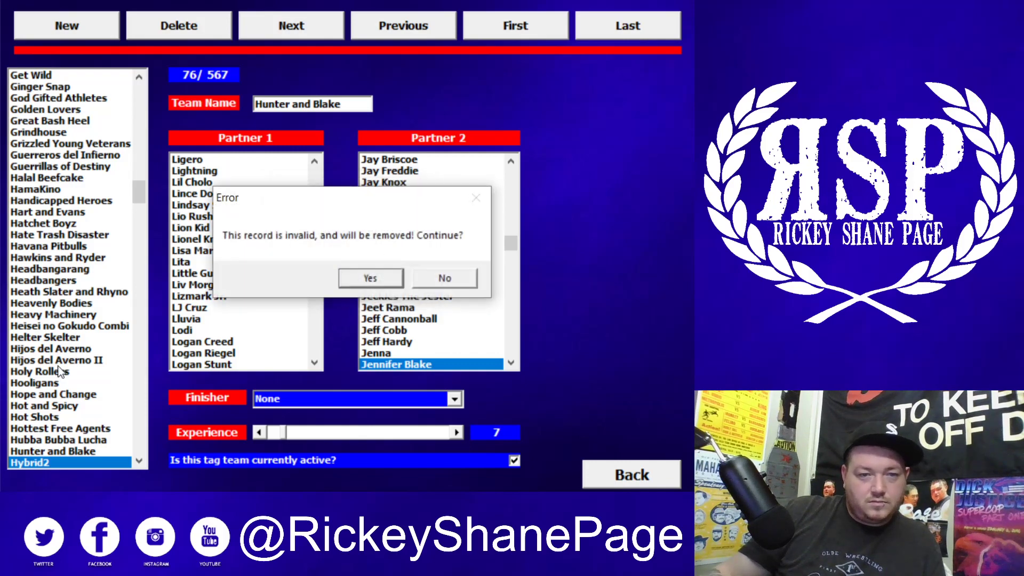
pyautogui.click(359, 273)
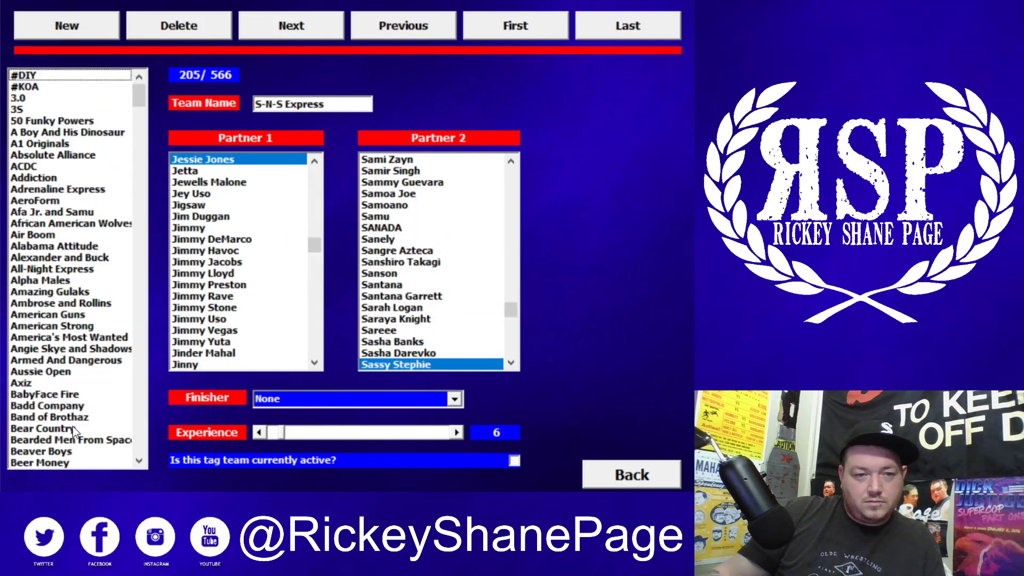
# Return to the Hybrid2 record and examine the tag teams from there through Insane Clown Posse for partners and finishers
pyautogui.click(73, 426)
pyautogui.press('h')
pyautogui.press('y')
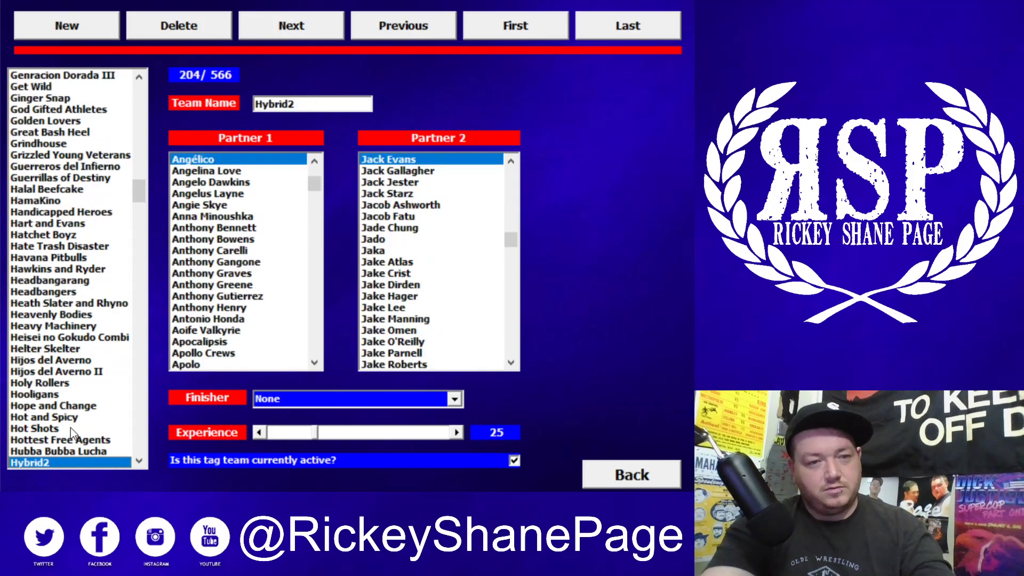
pyautogui.press('Down')
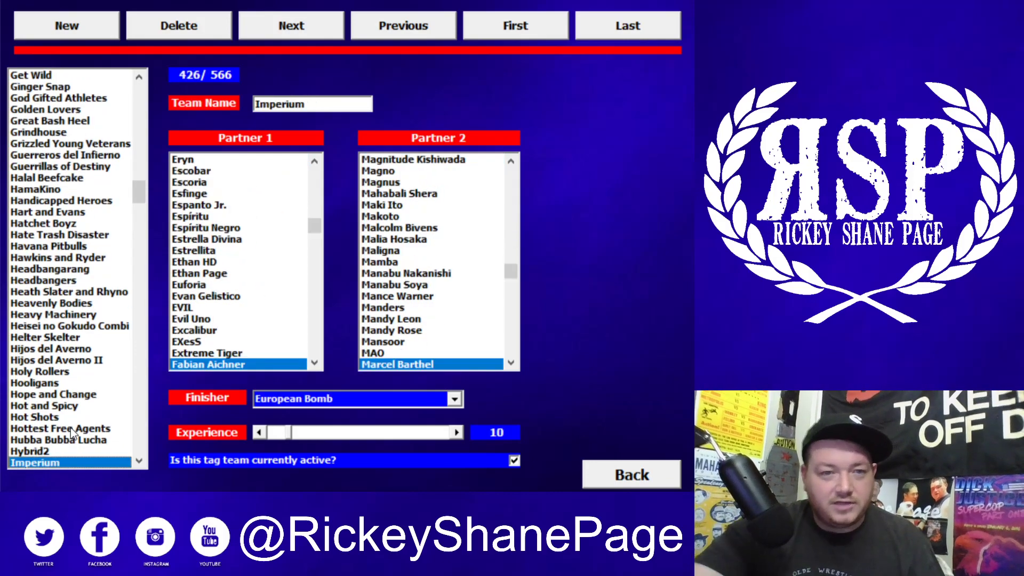
pyautogui.press('Down')
pyautogui.press('Down')
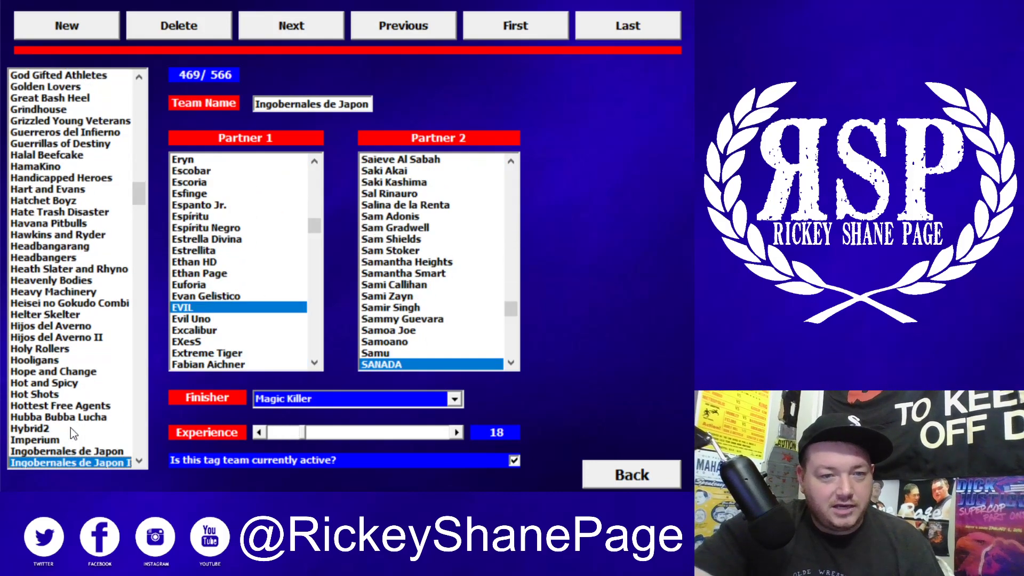
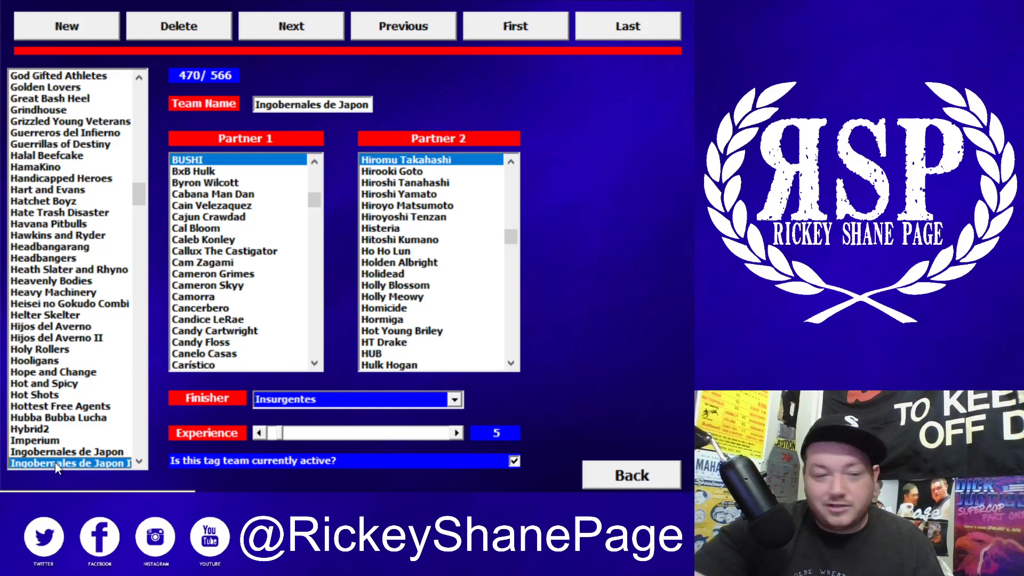
pyautogui.press('Down')
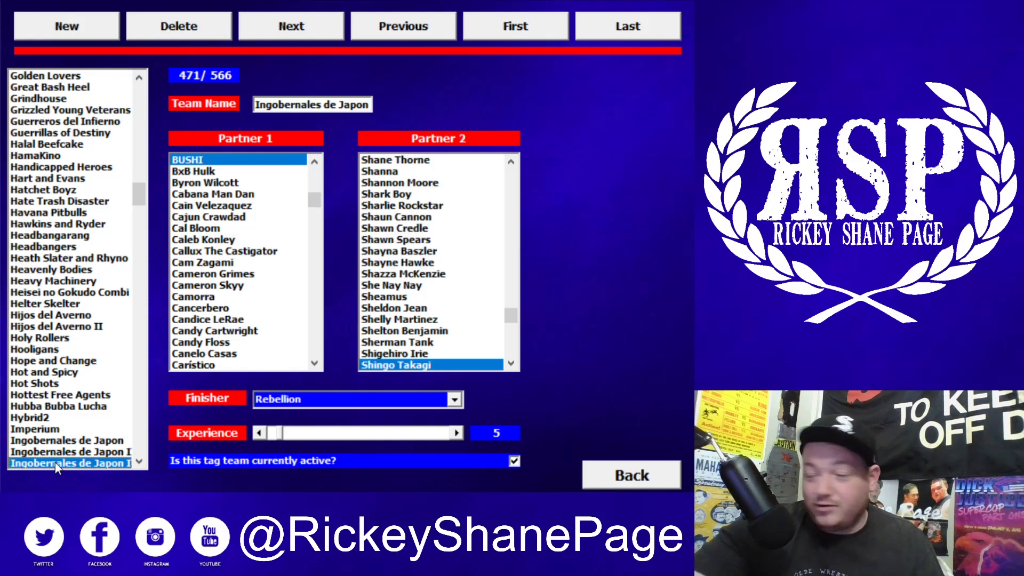
pyautogui.press('Down')
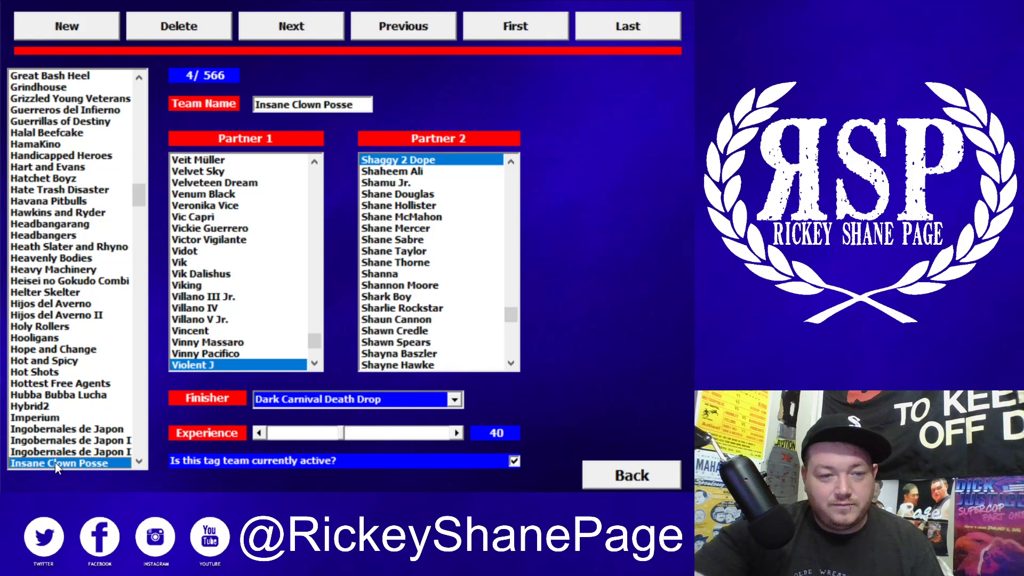
# Examine the tag team records from International Superstars through Just a Lot of Ants, checking each team's partners and active status
pyautogui.press('Down')
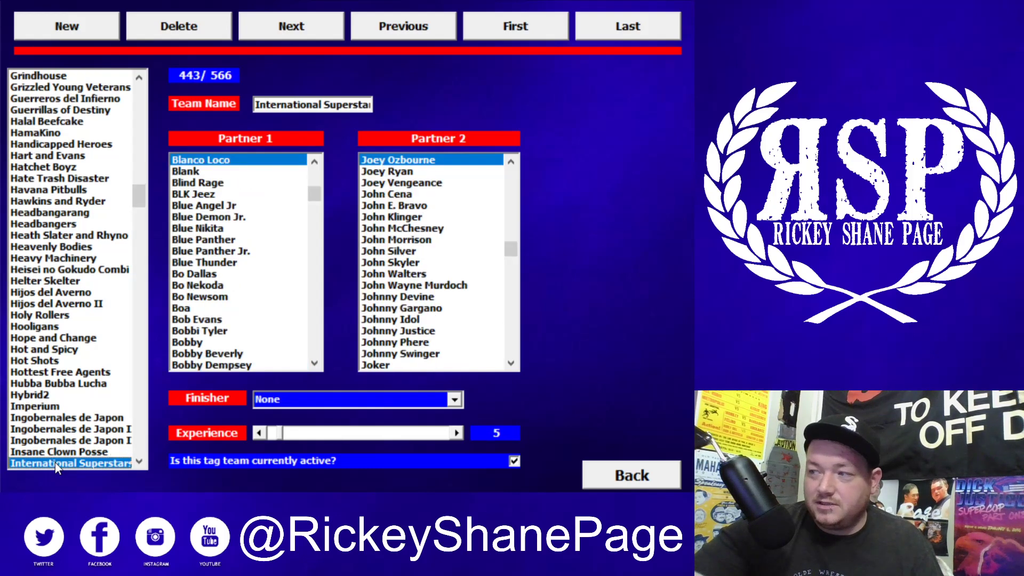
pyautogui.press('Down')
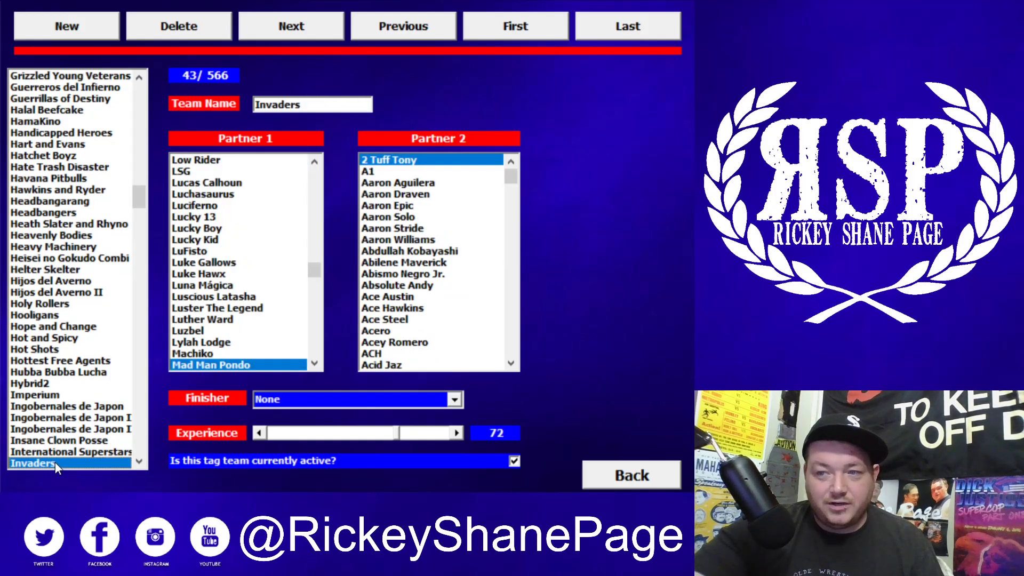
pyautogui.press('Down')
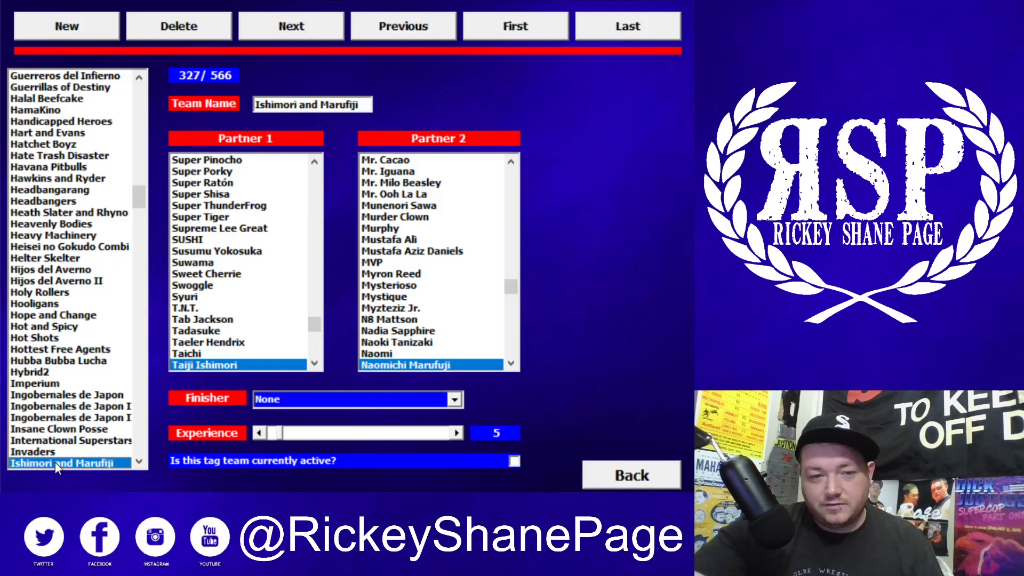
pyautogui.press('Down')
pyautogui.press('Down')
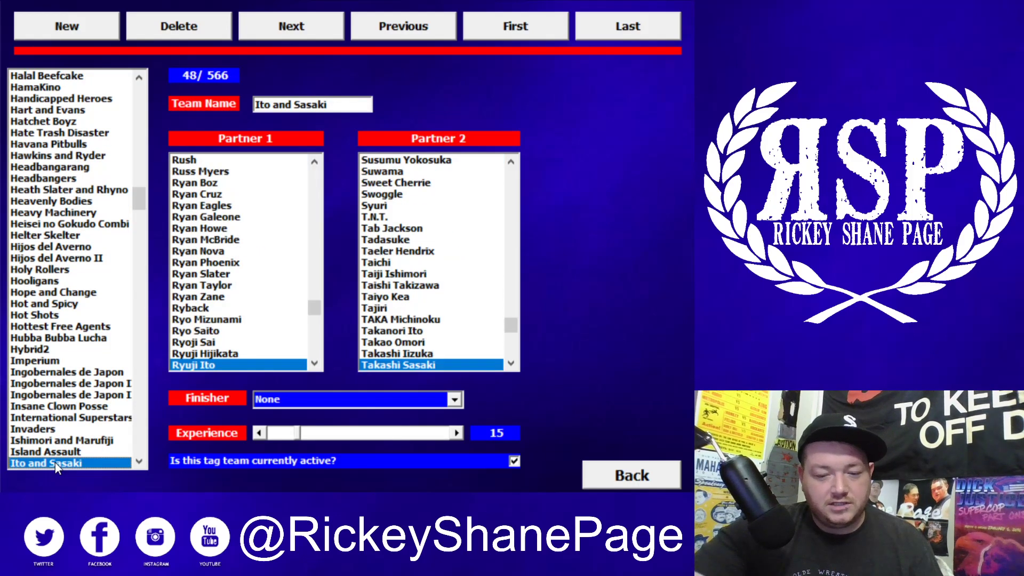
pyautogui.press('Down')
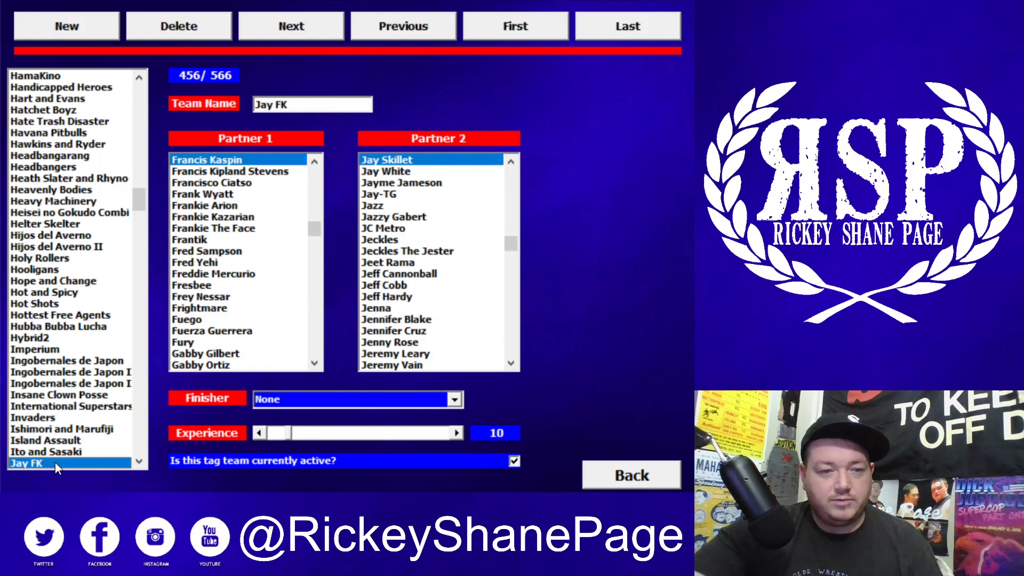
pyautogui.press('Down')
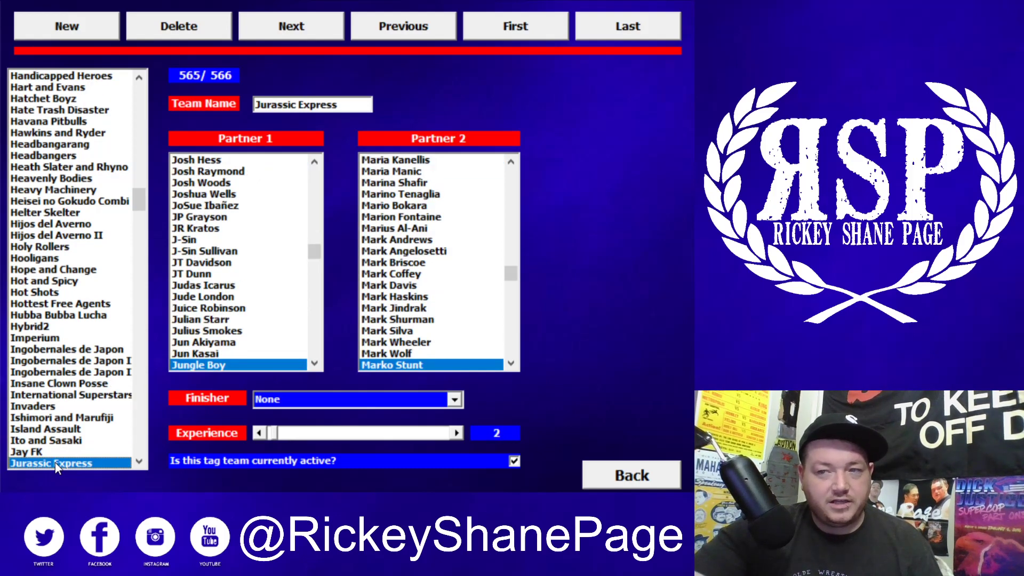
pyautogui.press('Down')
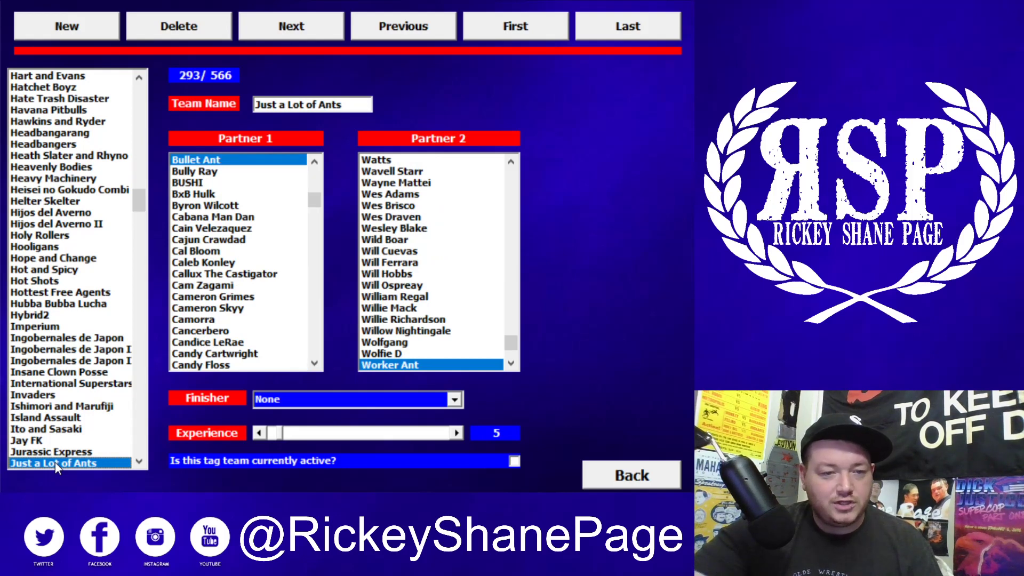
# Examine the tag team records beginning with K, from Kane and Big Show through Klan Kaoz, for partners, finisher and active status
pyautogui.press('Down')
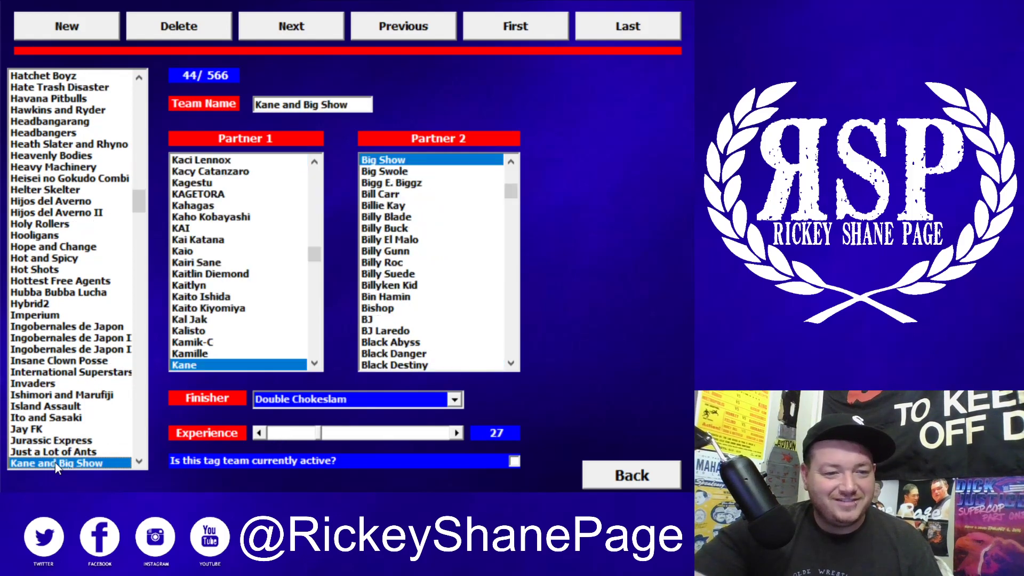
pyautogui.press('Up')
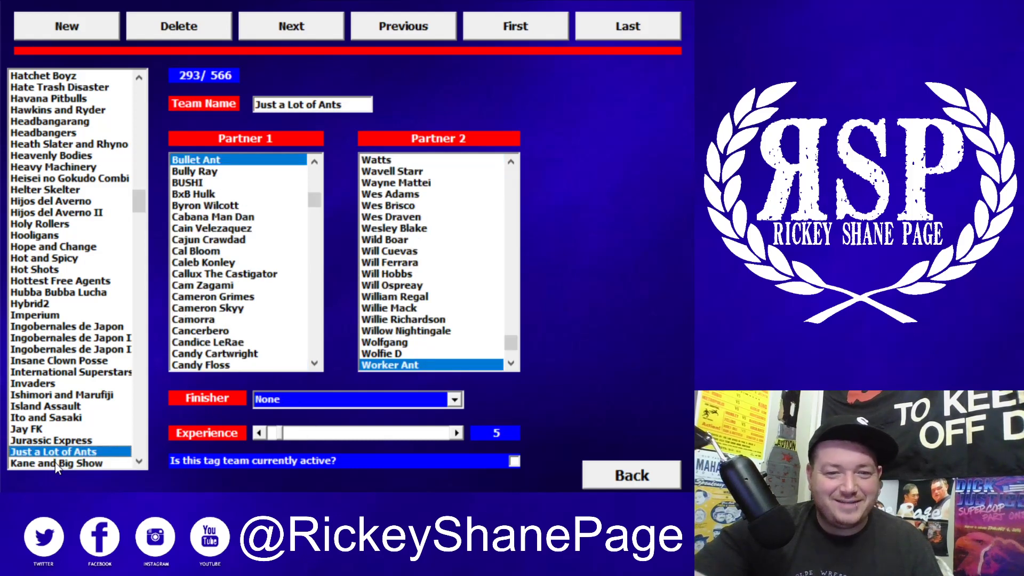
pyautogui.press('Down')
pyautogui.press('Down')
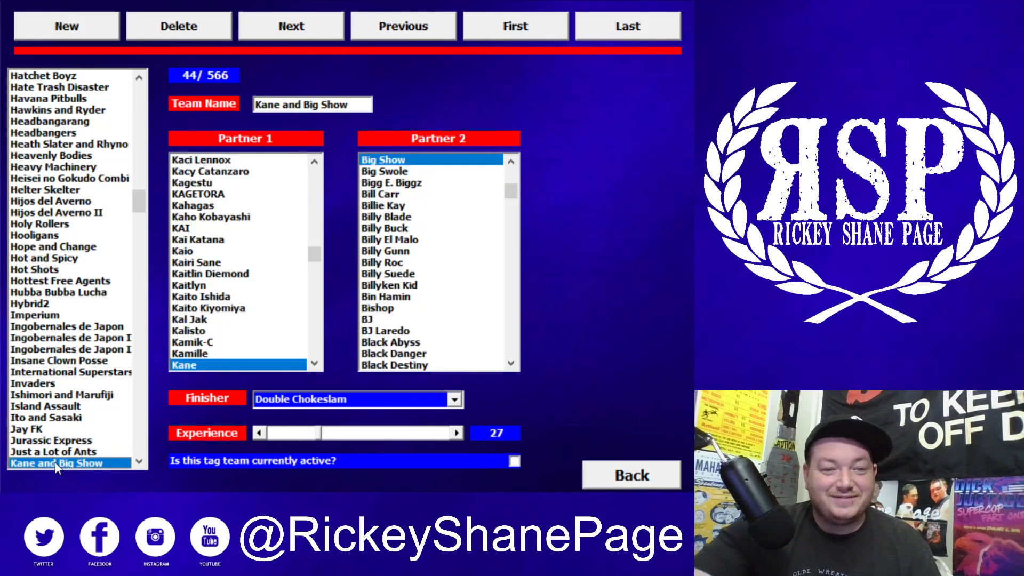
pyautogui.press('Down')
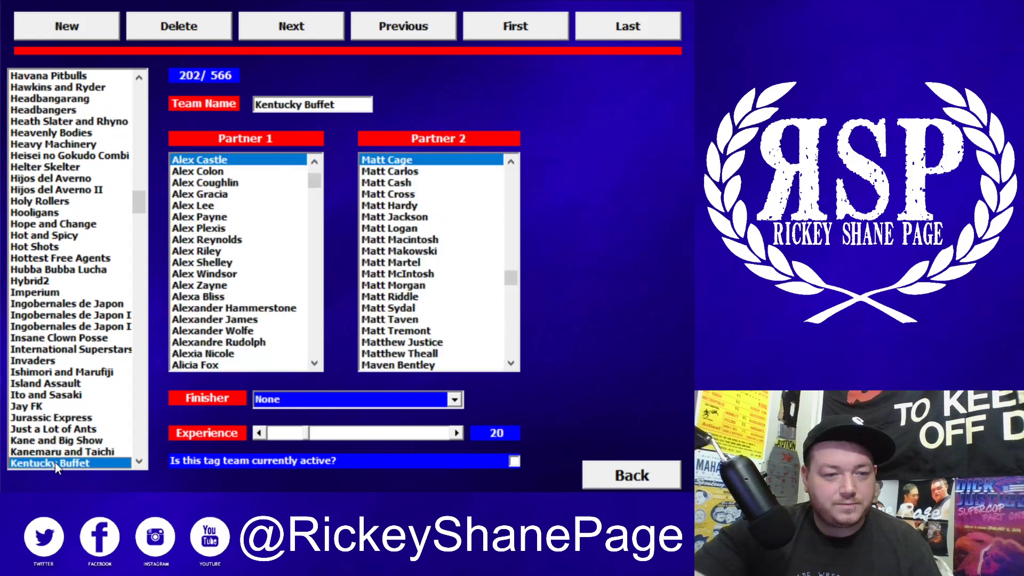
pyautogui.press('Down')
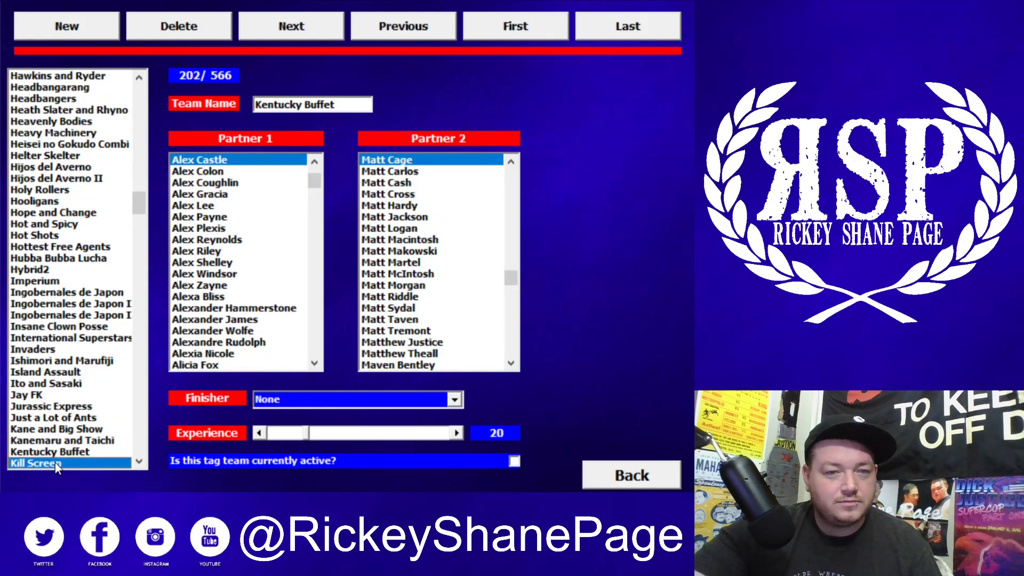
pyautogui.press('Up')
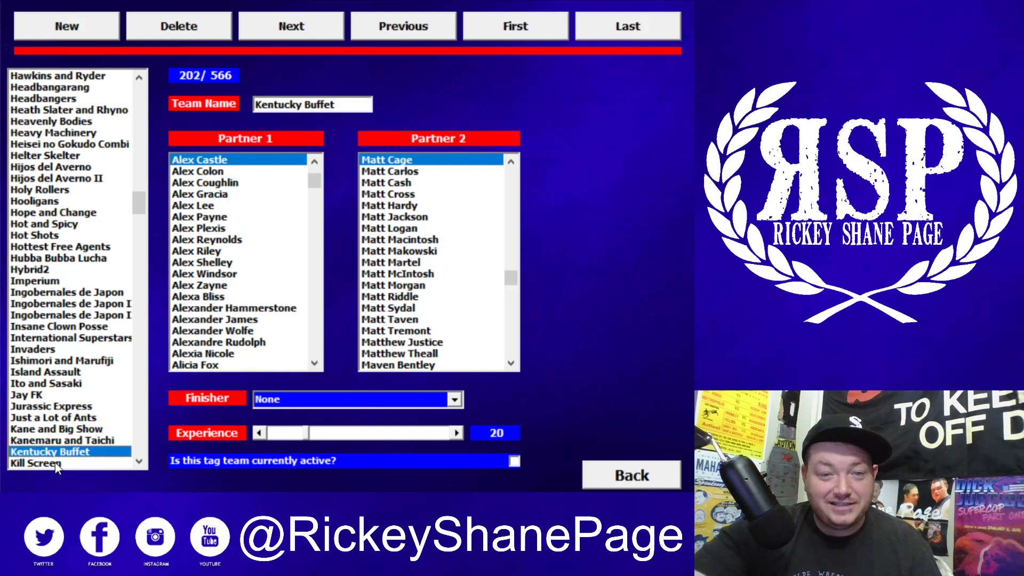
pyautogui.press('Down')
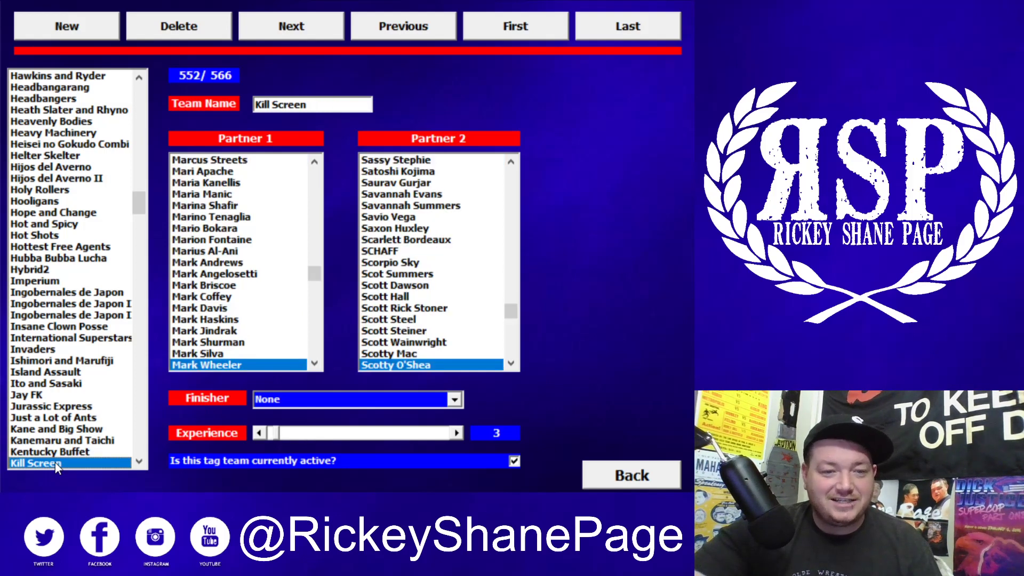
pyautogui.press('Down')
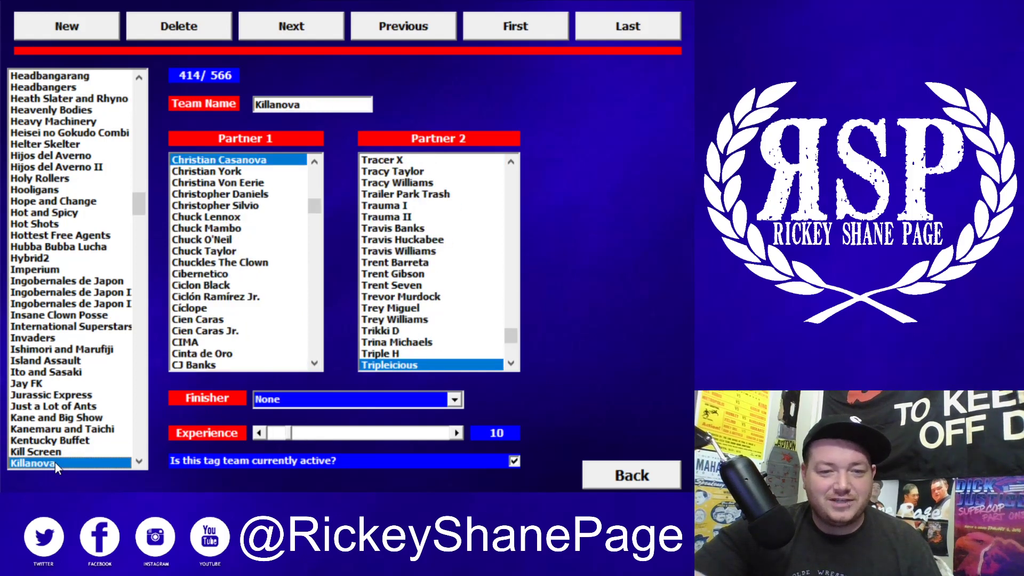
pyautogui.press('Down')
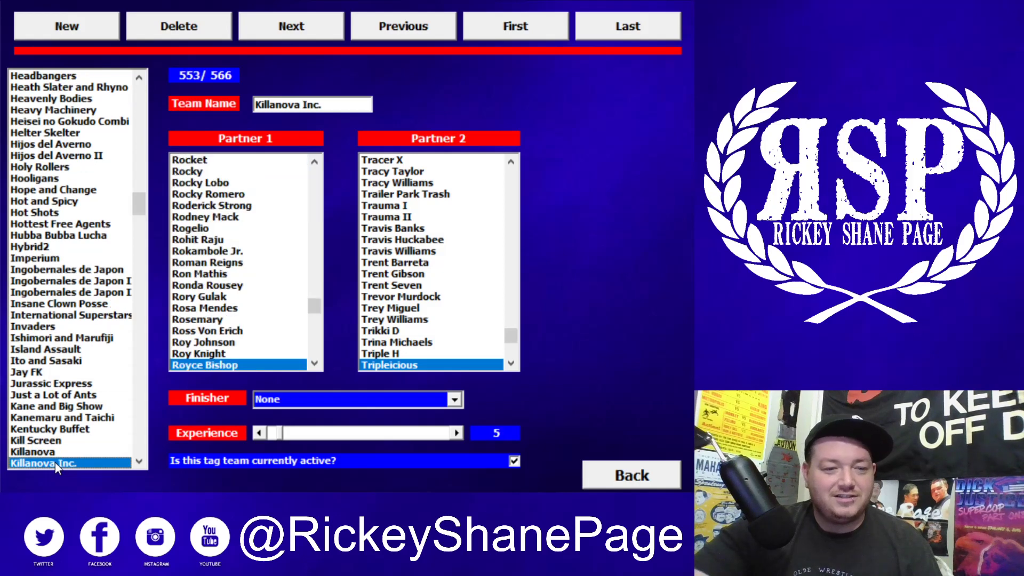
pyautogui.press('Down')
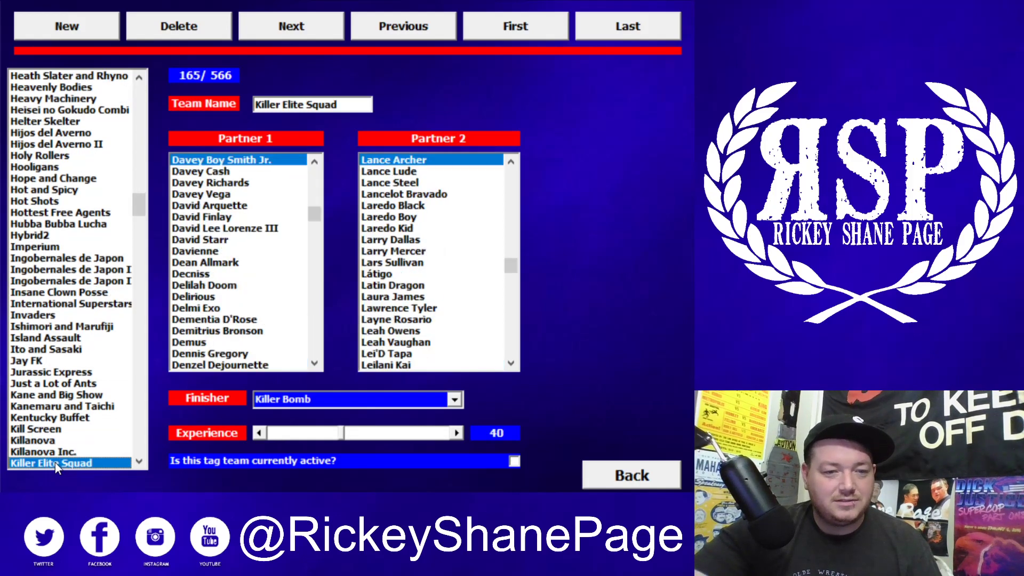
pyautogui.press('Down')
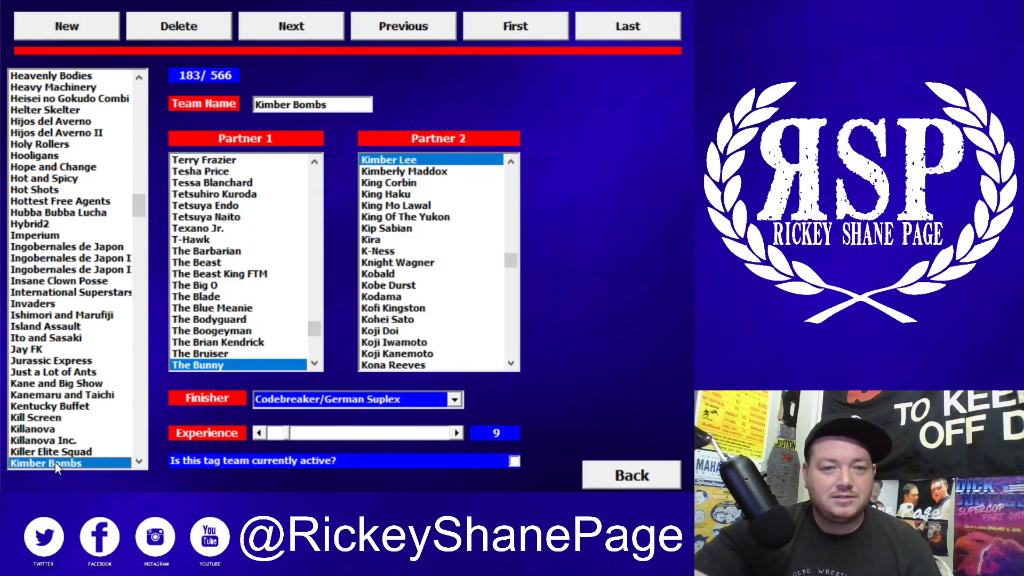
pyautogui.press('Down')
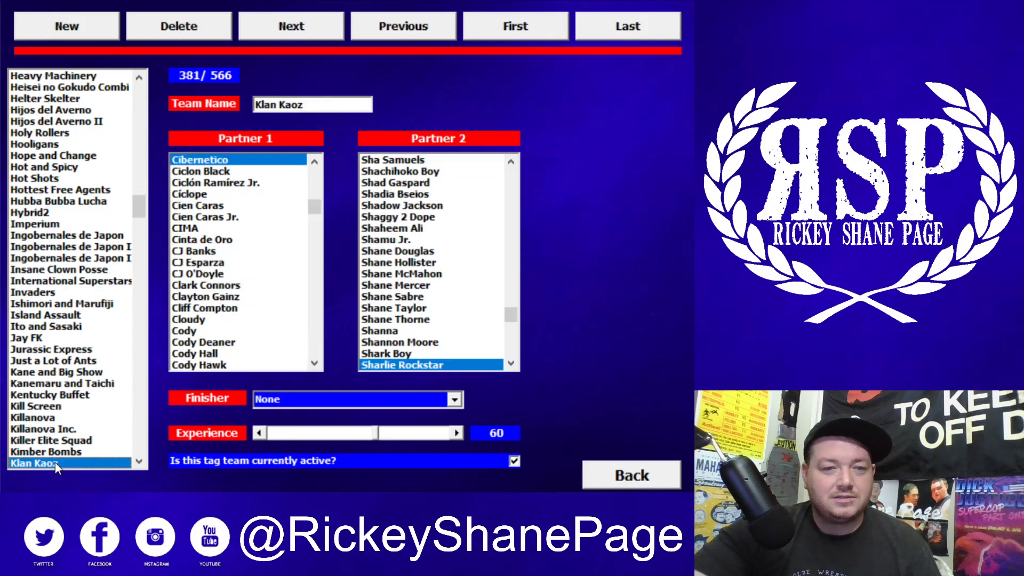
# Examine the remaining K tag team records, from Knight Dynasty through Kzy and Naoki Tanisaki, for partners, finisher and active status
pyautogui.press('Down')
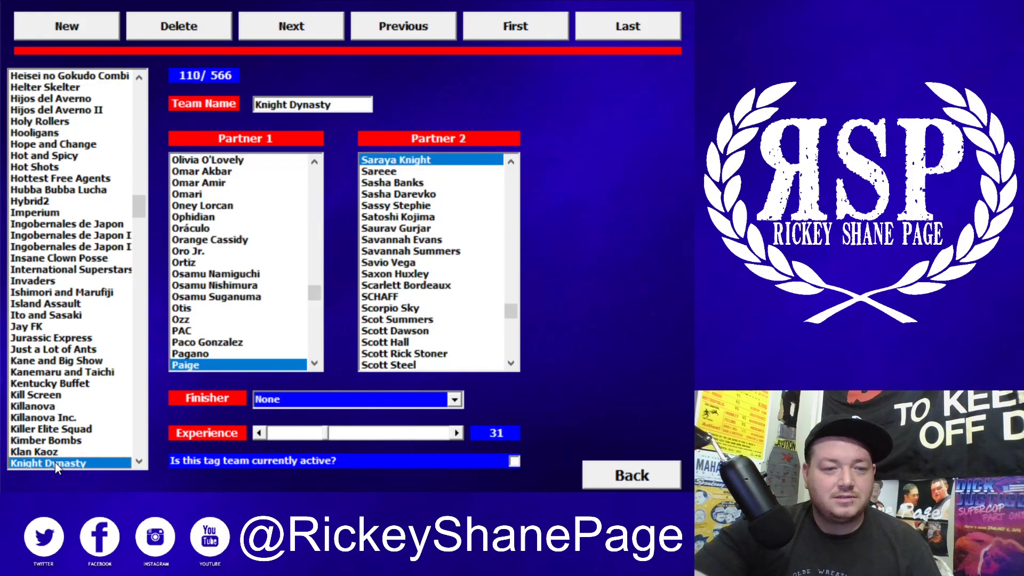
pyautogui.press('Down')
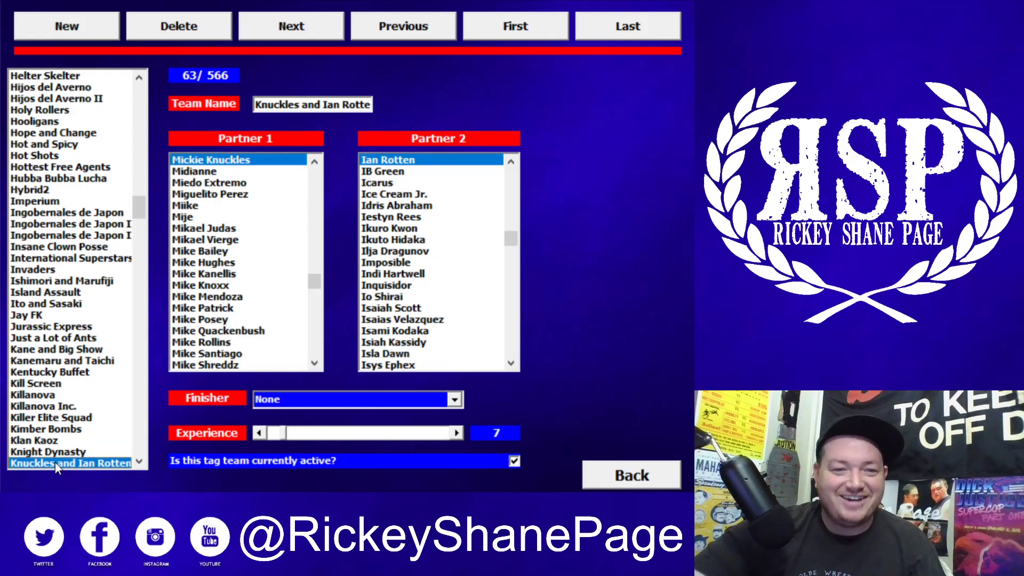
pyautogui.press('Down')
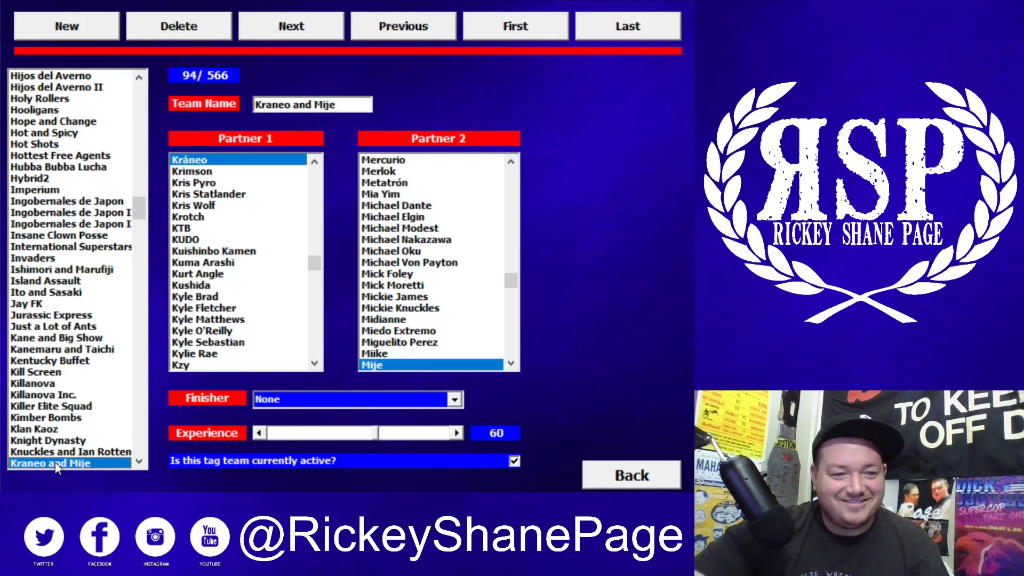
pyautogui.press('Down')
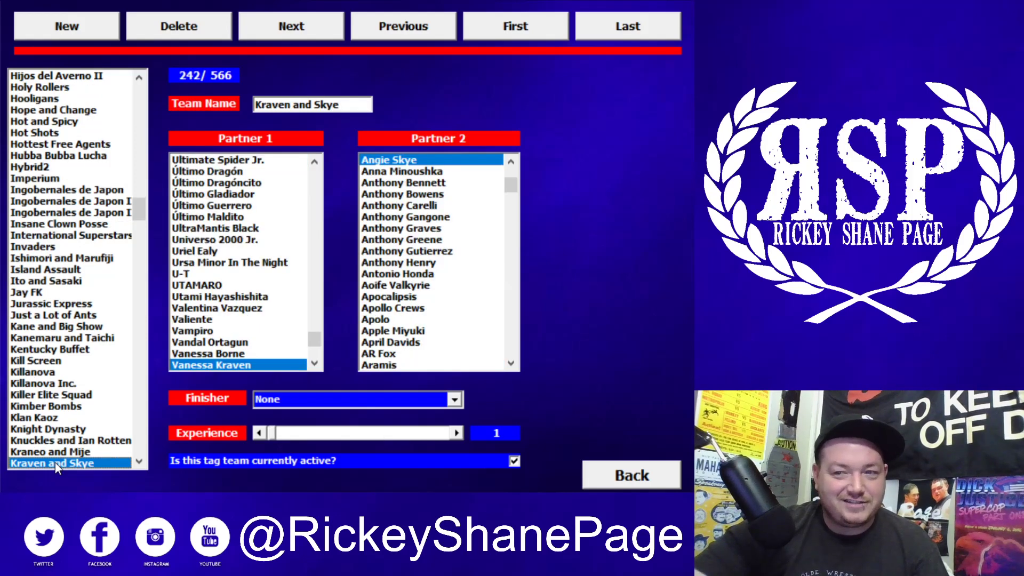
pyautogui.press('Down')
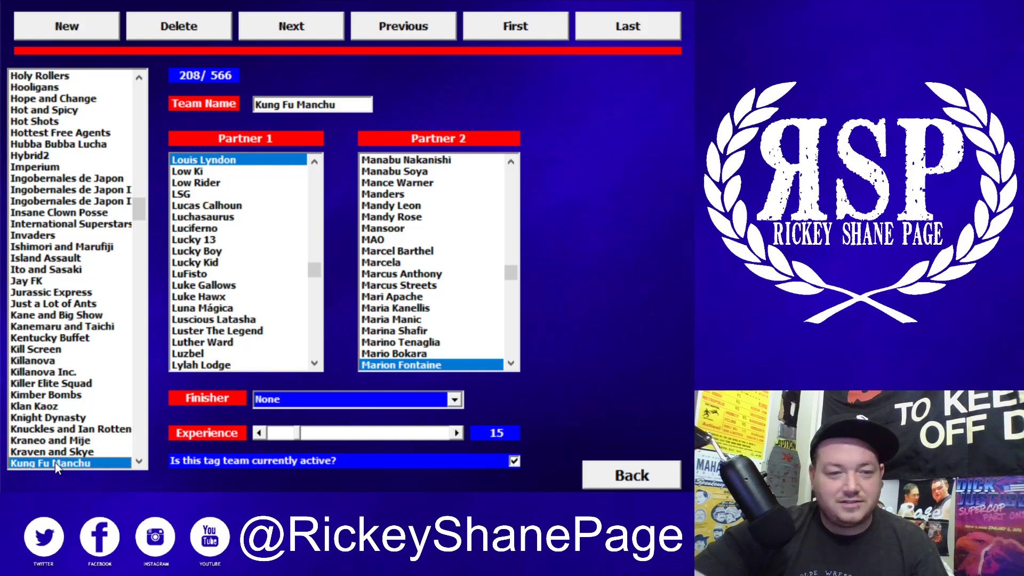
pyautogui.press('Down')
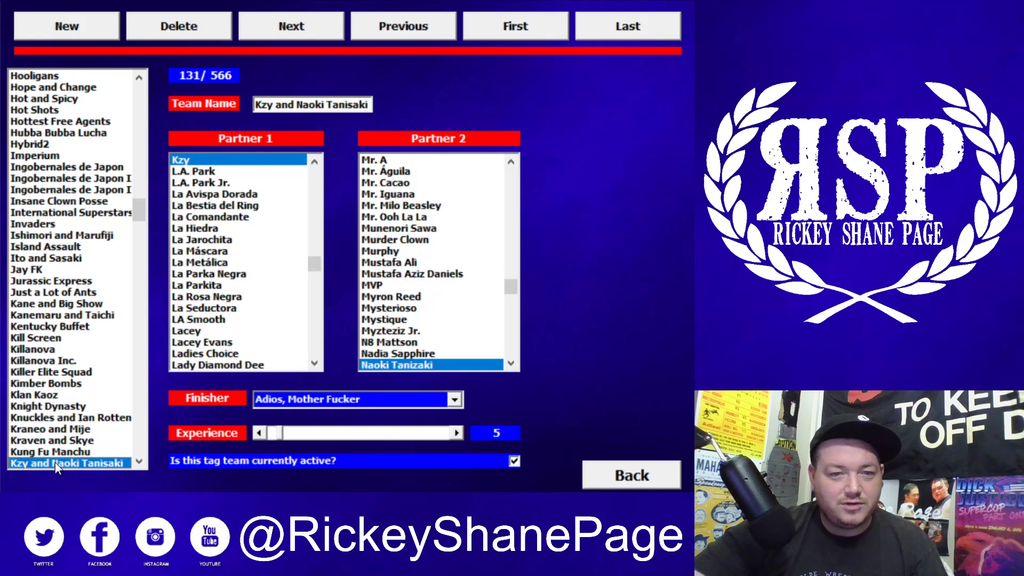
# Examine the tag team records from L.A. Fuckers through La Nueva Ola Blanca, checking each team's partners and active status
pyautogui.press('Down')
pyautogui.press('Down')
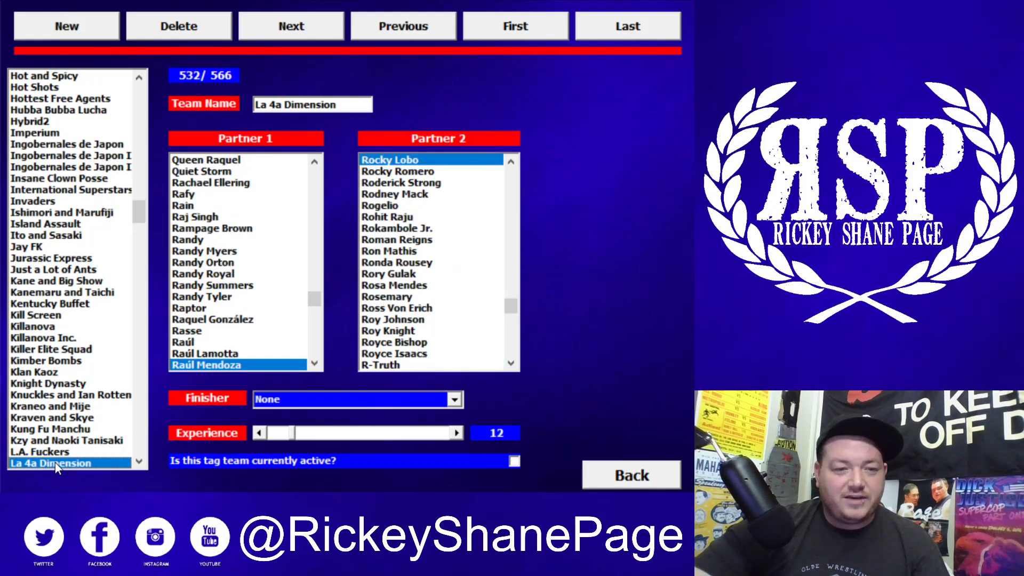
pyautogui.press('Down')
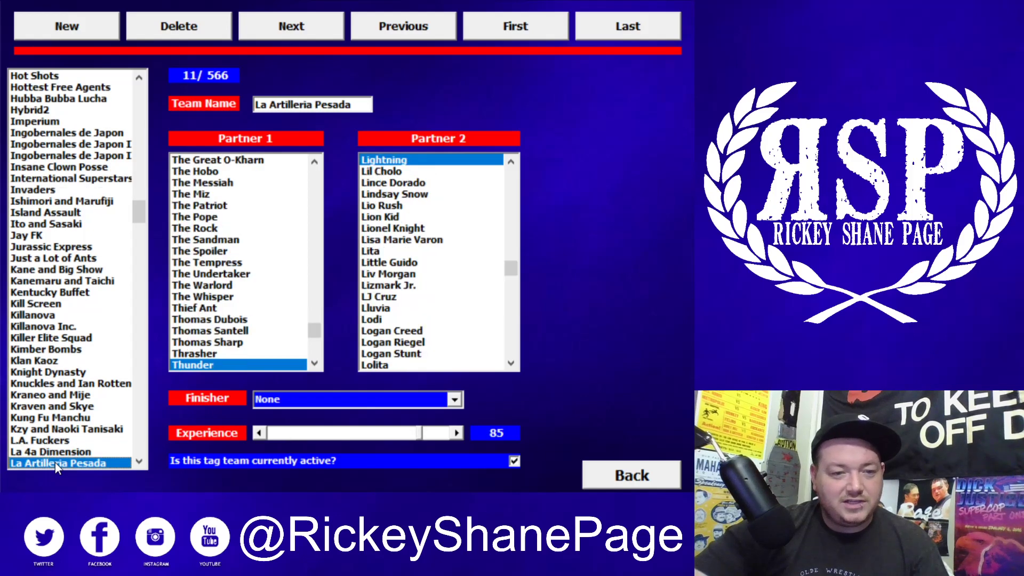
pyautogui.press('Down')
pyautogui.press('Down')
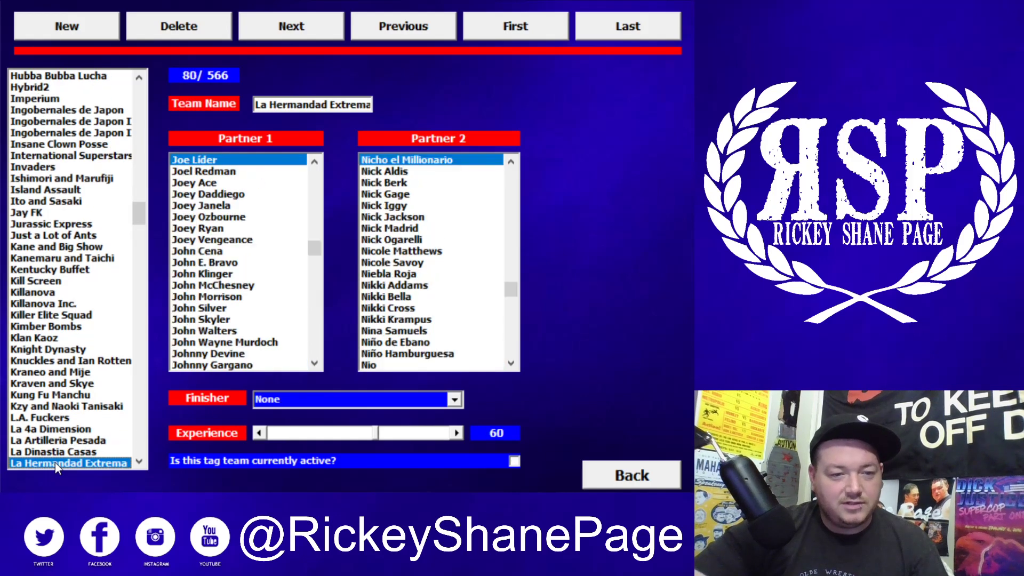
pyautogui.press('Down')
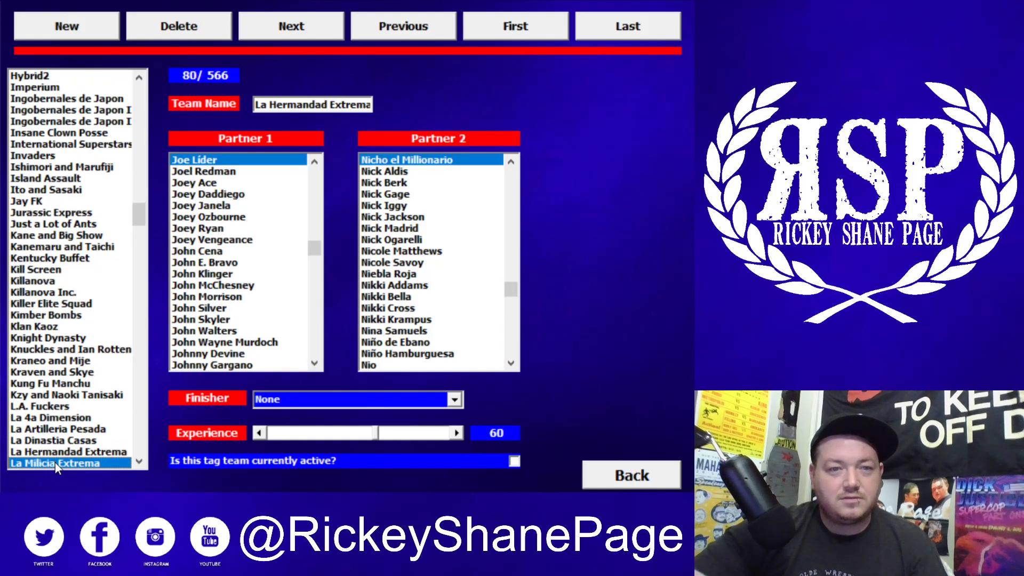
pyautogui.press('Down')
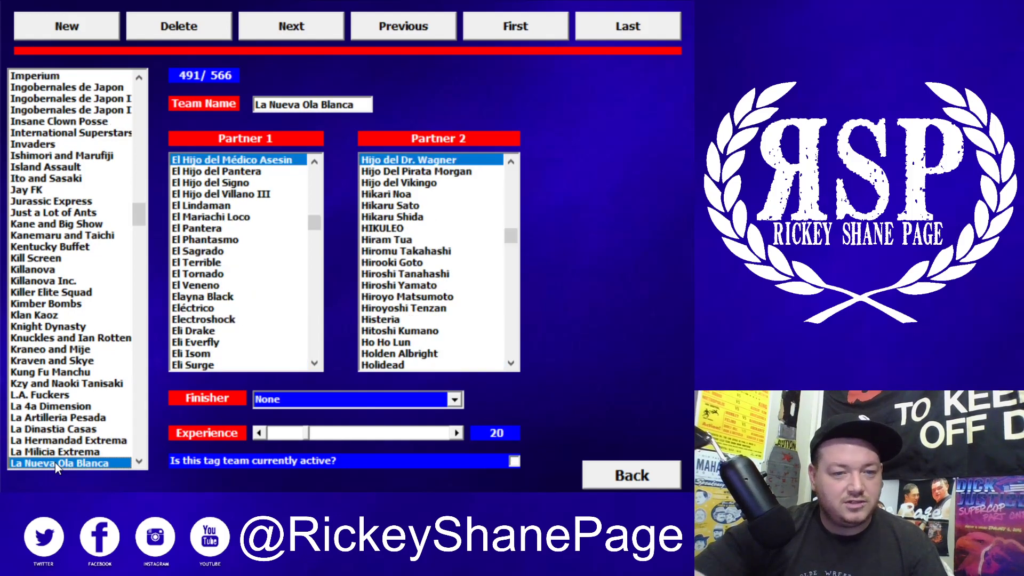
# Examine the tag team records from Las Sicarias through London and Kendrick for partners, finisher, experience and active status
pyautogui.press('Down')
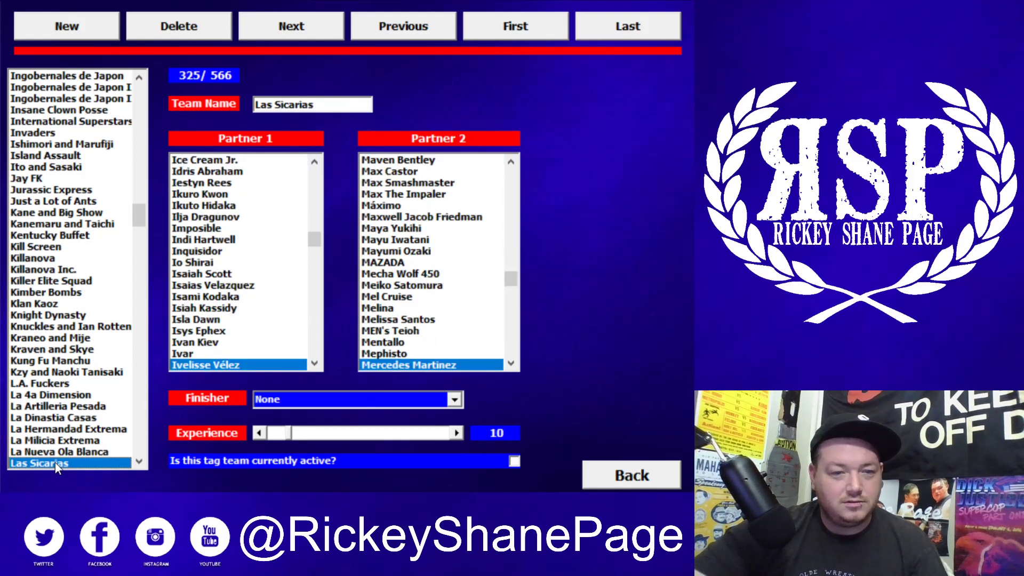
pyautogui.press('Down')
pyautogui.press('Down')
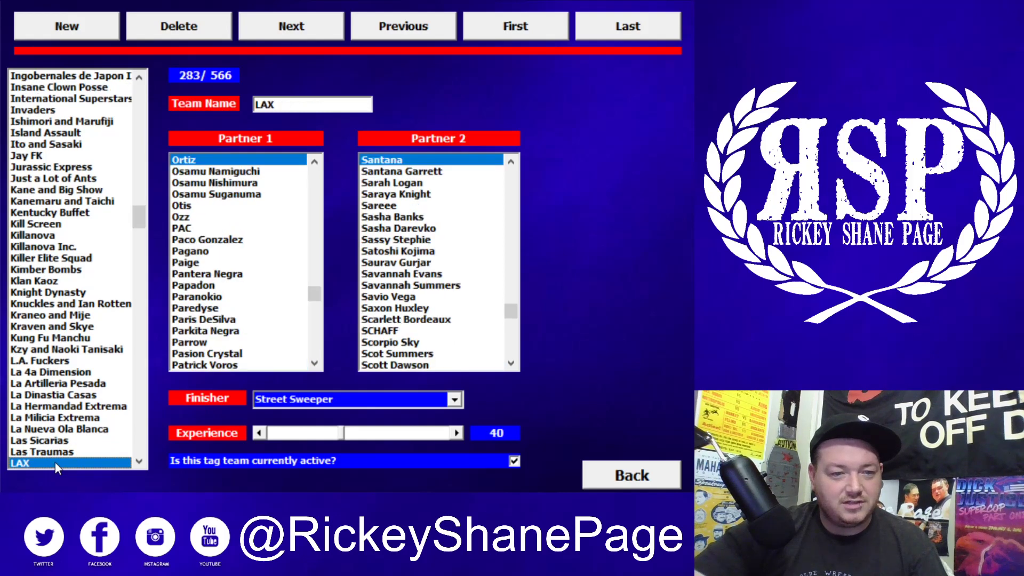
pyautogui.press('Down')
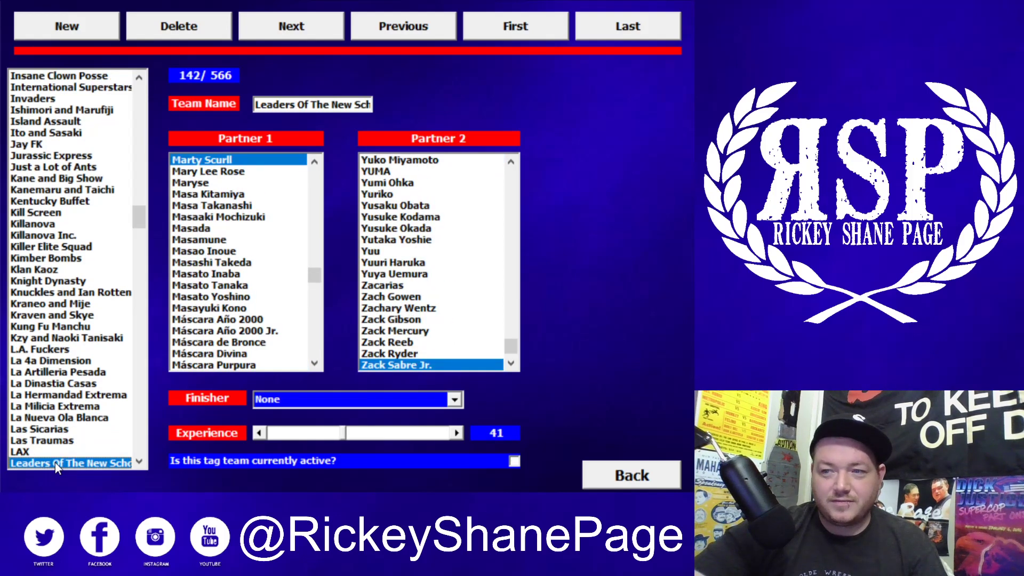
pyautogui.press('Down')
pyautogui.press('Down')
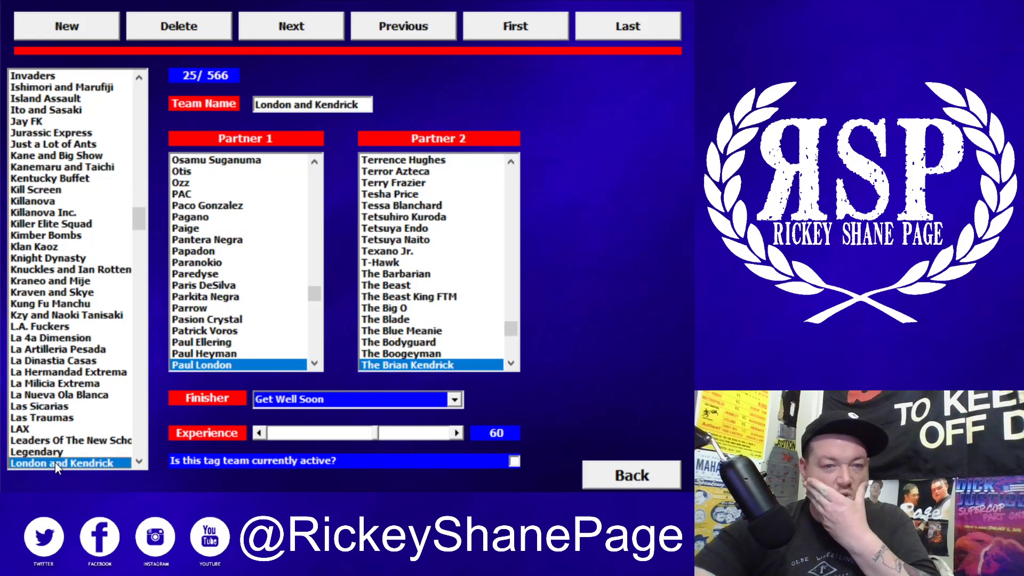
# Examine the tag team records from Los Angeles Celestiales through Los Compadres Extremos, checking partners, experience and active status
pyautogui.press('Down')
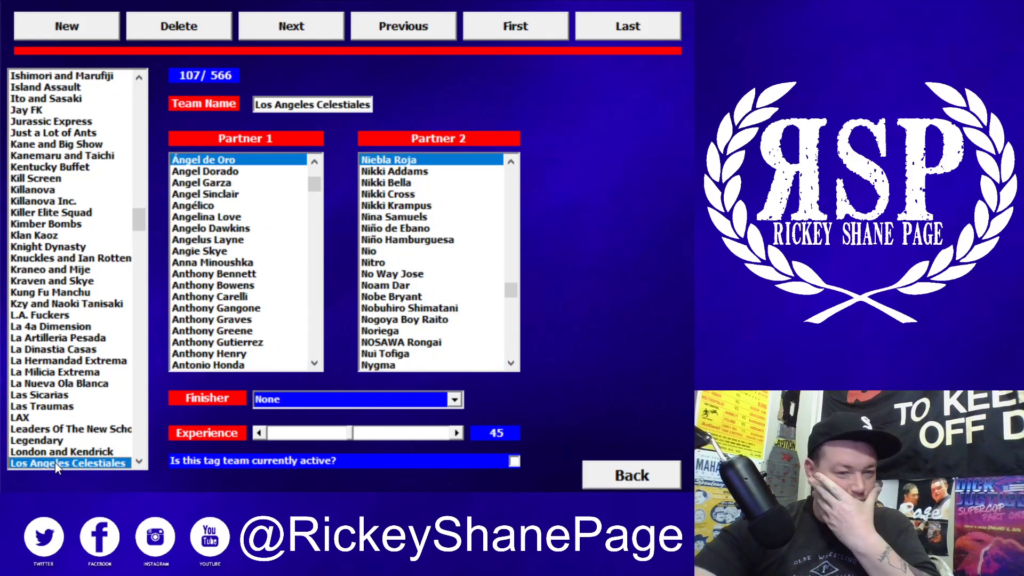
pyautogui.press('Down')
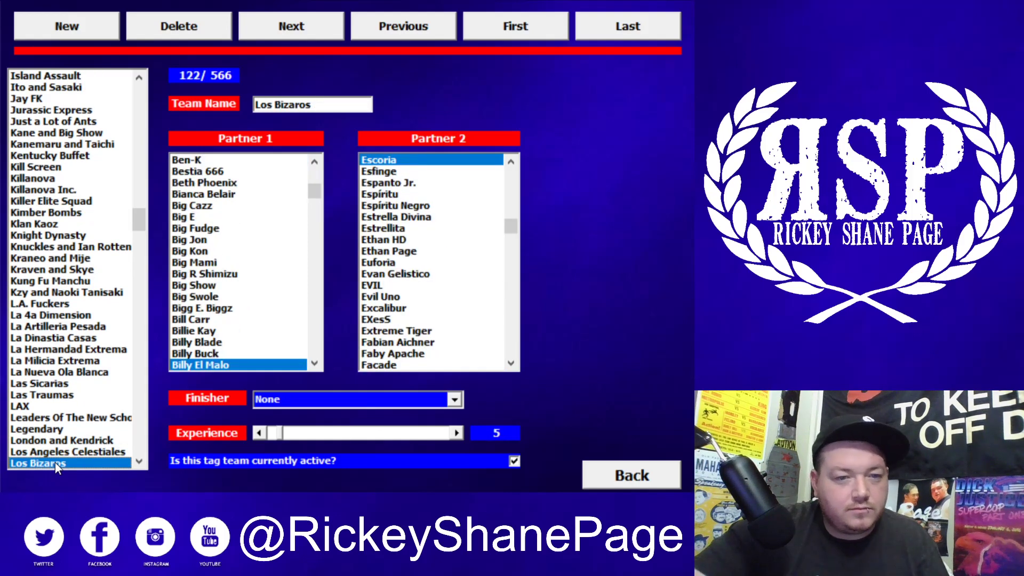
pyautogui.press('Down')
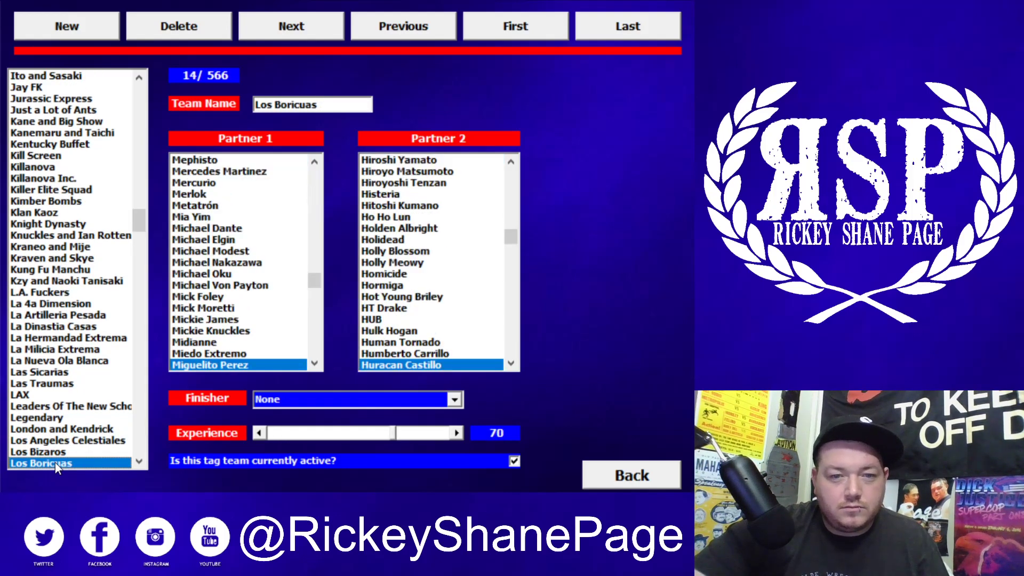
pyautogui.press('Down')
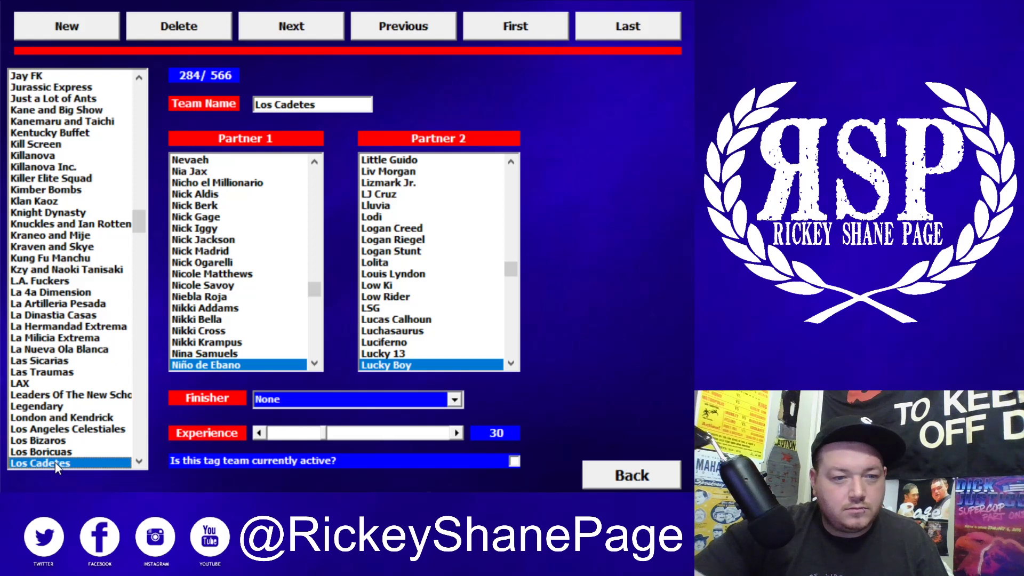
pyautogui.press('Down')
pyautogui.press('Down')
pyautogui.press('Down')
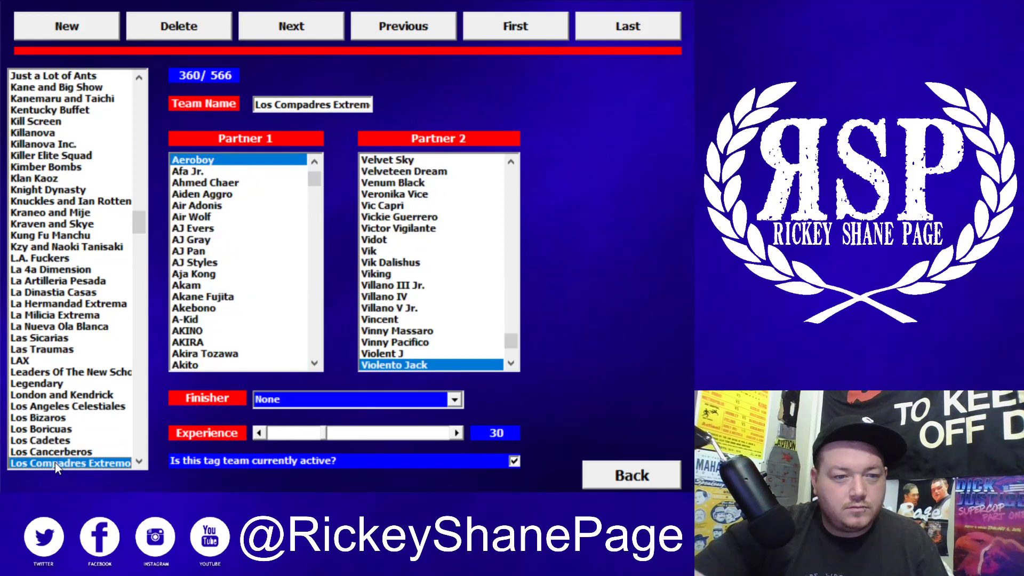
# Examine the tag team records from Los Gorilas Del Ring through Los Magnificos for partners, finisher and active status
pyautogui.press('Down')
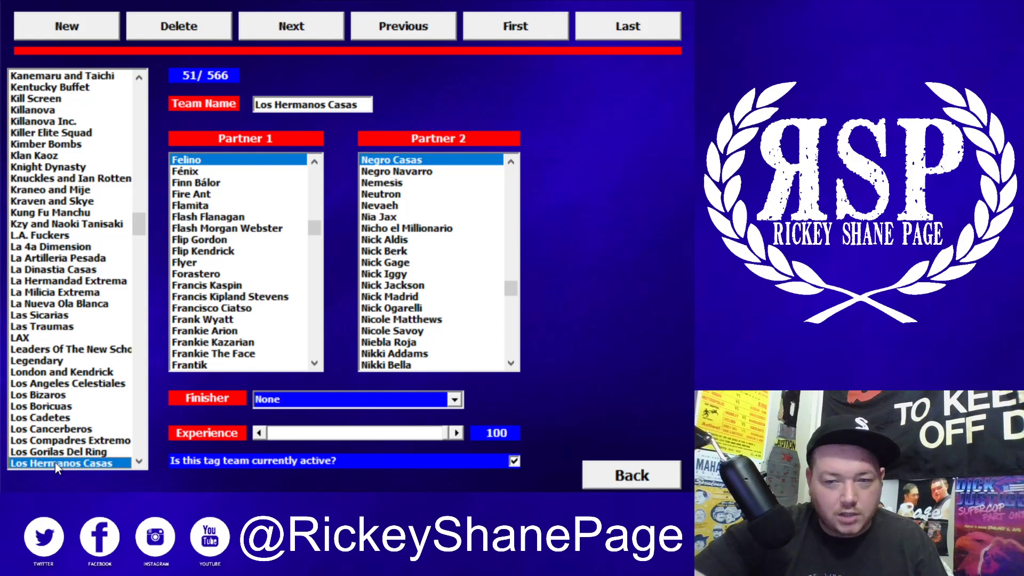
pyautogui.press('Down')
pyautogui.press('Down')
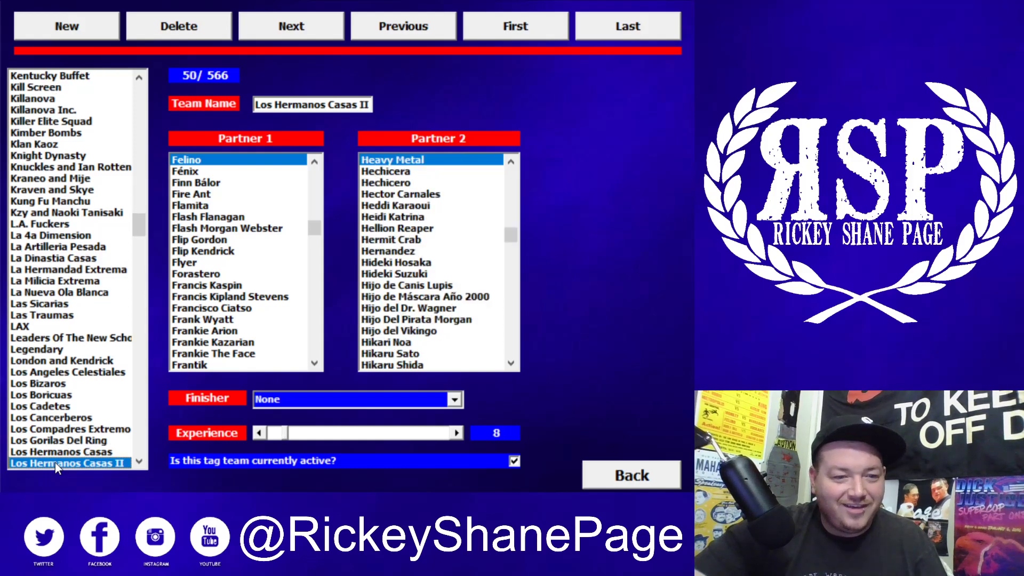
pyautogui.press('Down')
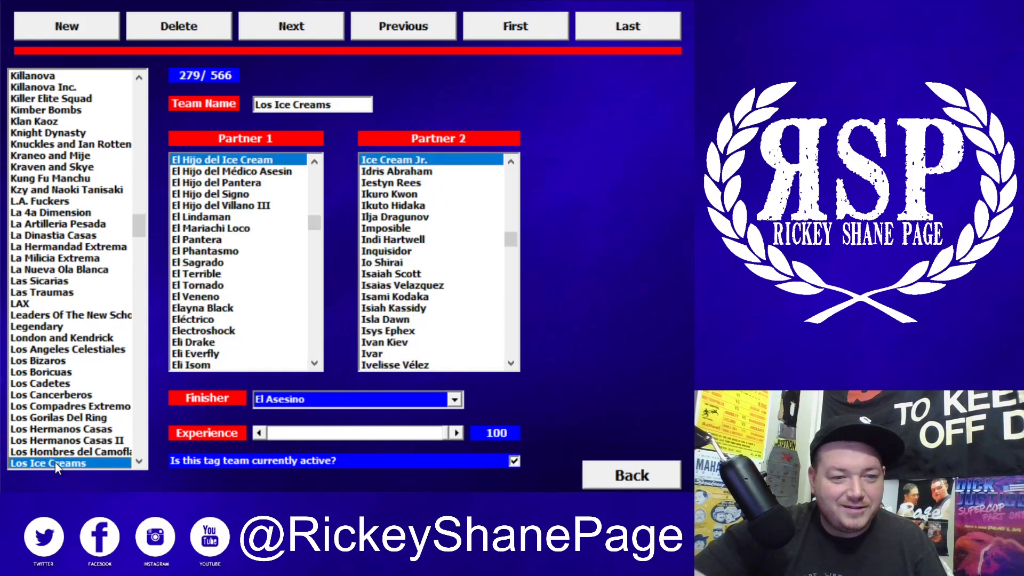
pyautogui.press('Down')
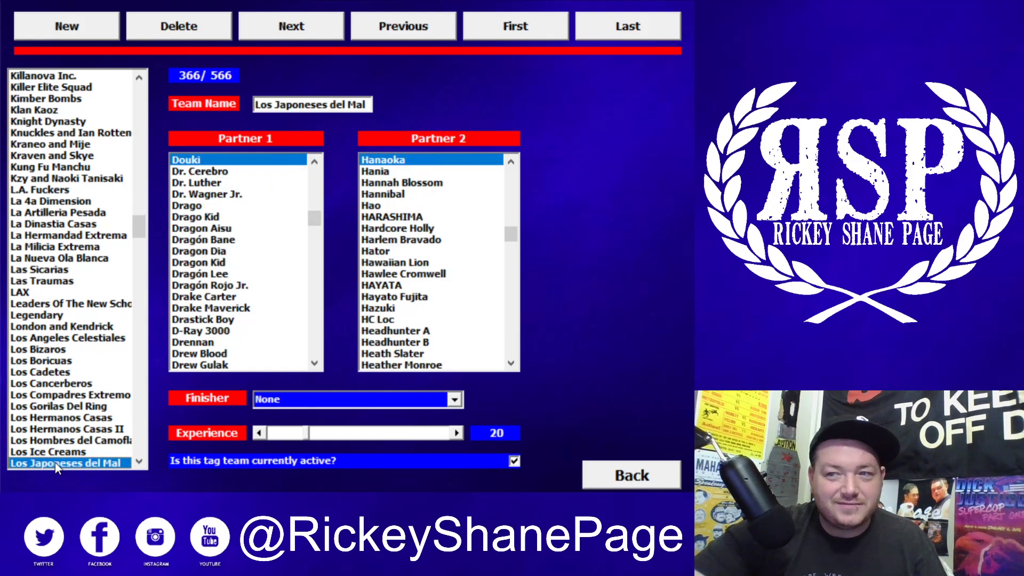
pyautogui.press('Down')
pyautogui.press('Down')
pyautogui.press('Down')
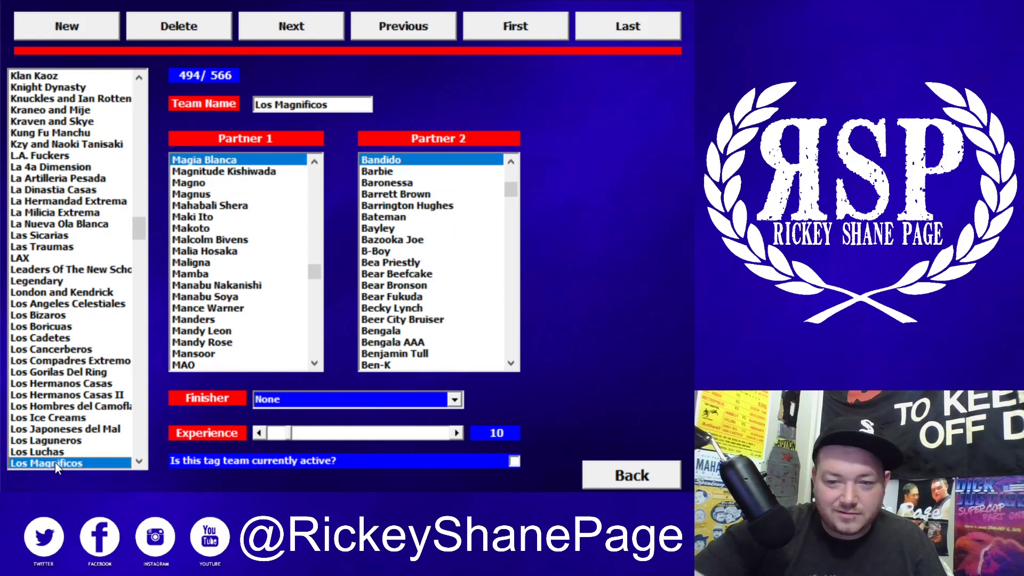
# Examine the tag team records from Los Mamitos through Los Totalmente Traidores, checking each team's partners and active status
pyautogui.press('Down')
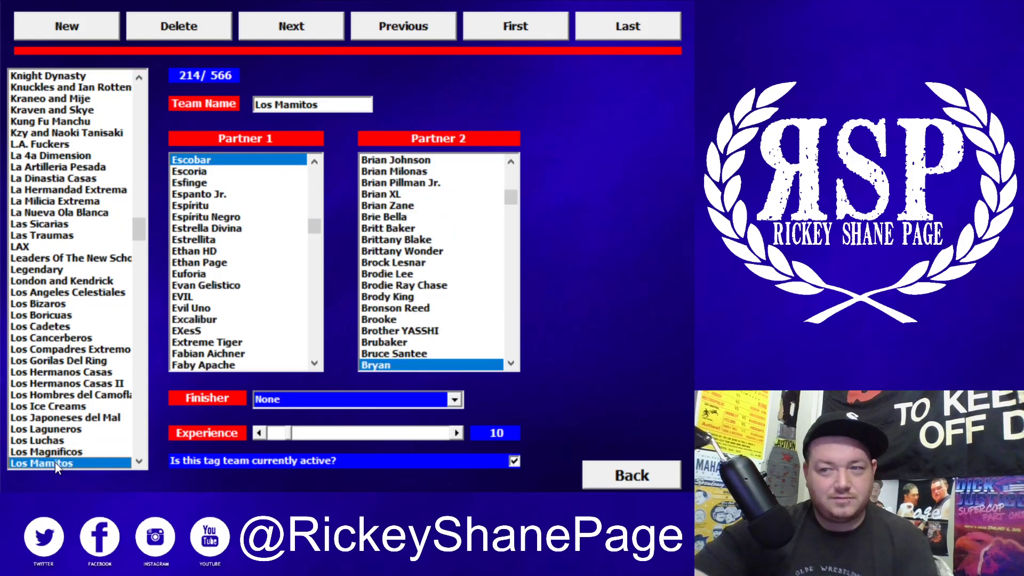
pyautogui.press('Down')
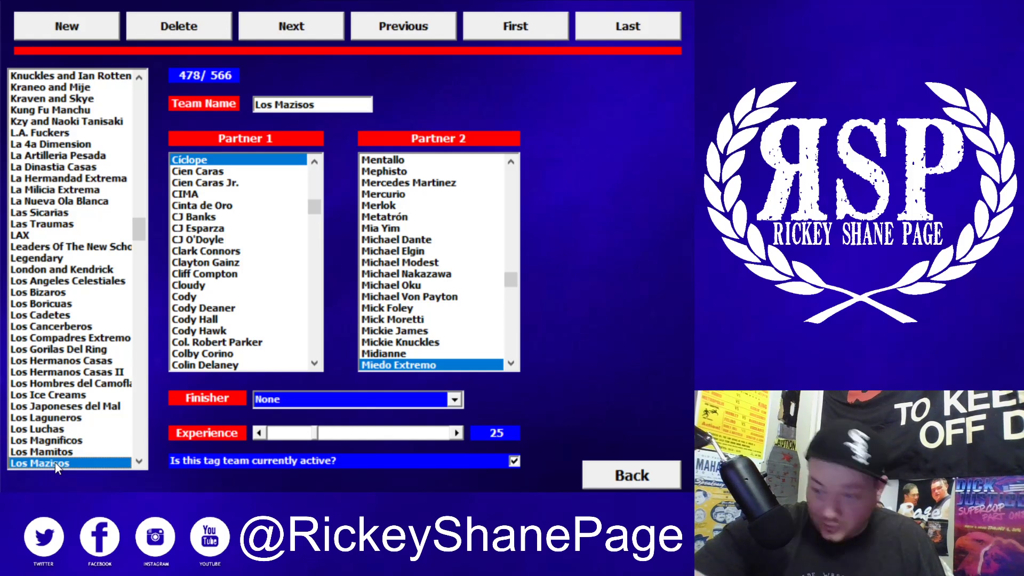
pyautogui.press('Down')
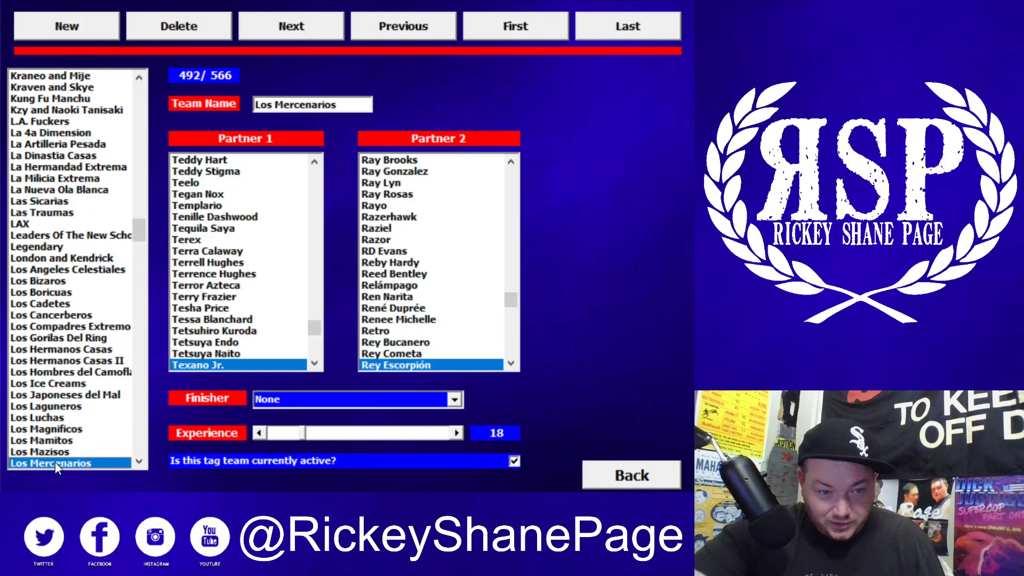
pyautogui.press('Down')
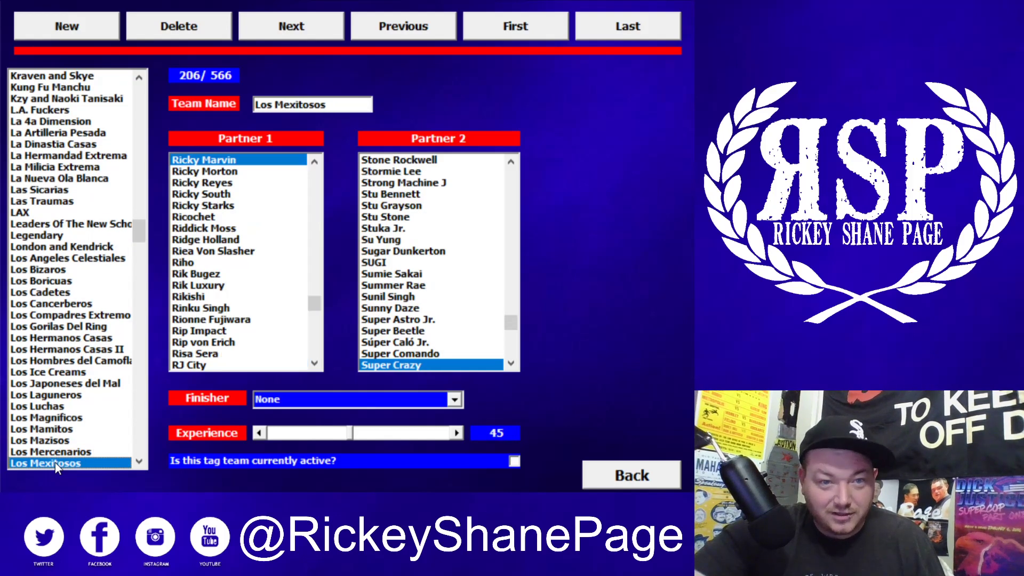
pyautogui.press('Down')
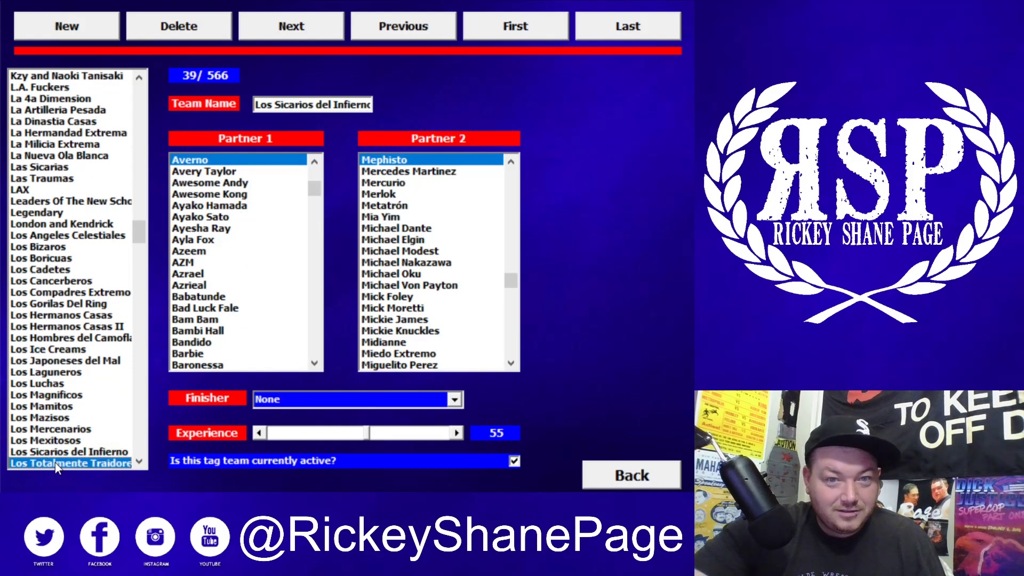
pyautogui.press('Down')
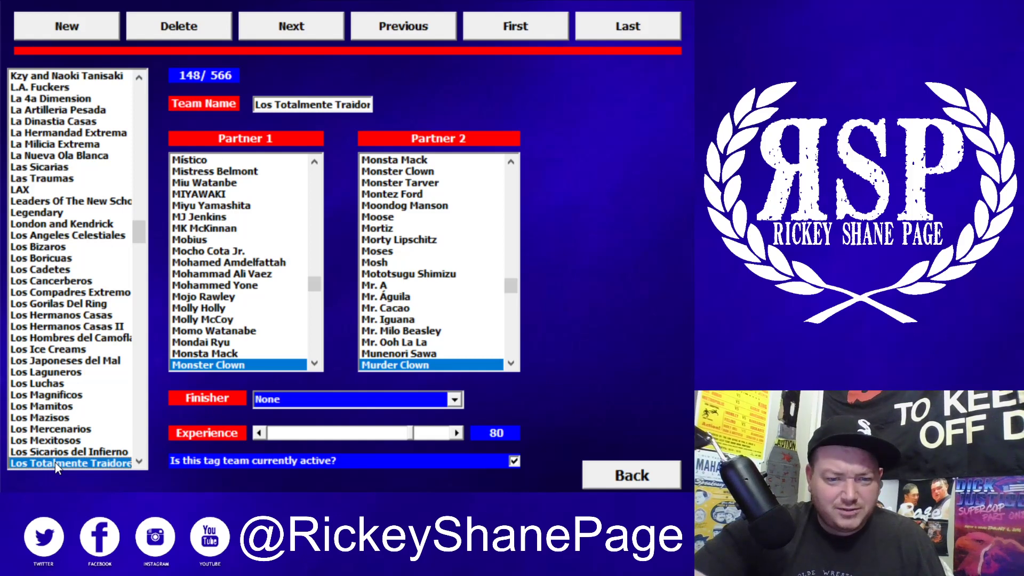
# Examine the tag team records from Los Villanos III through Los Warriors for partners, experience and active status
pyautogui.press('Down')
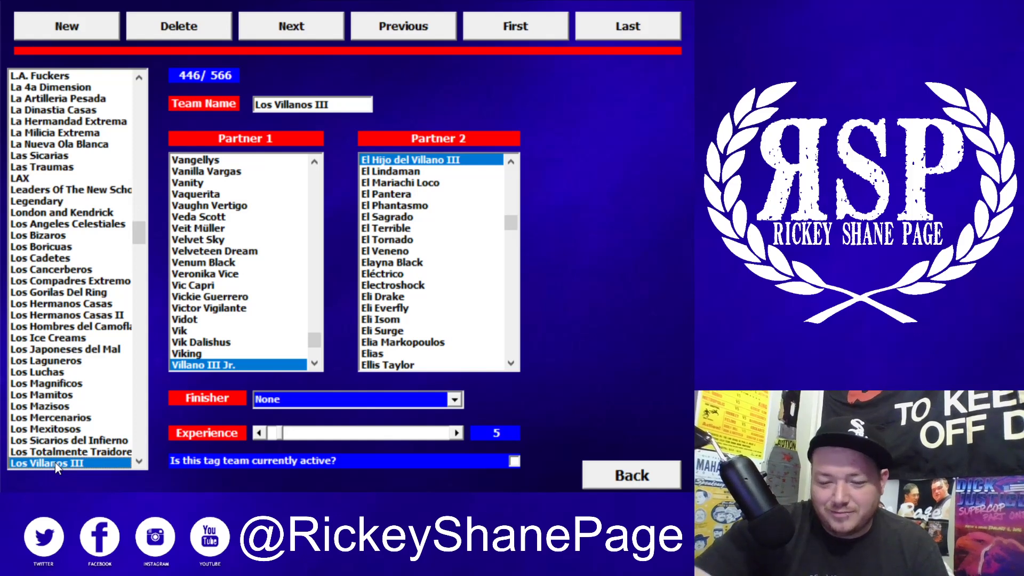
pyautogui.press('Down')
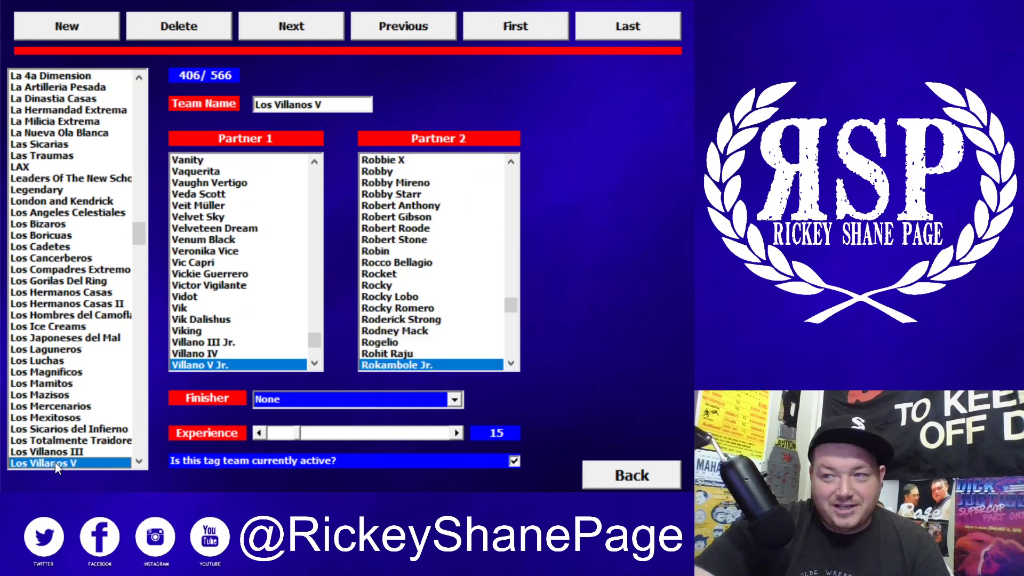
pyautogui.press('Down')
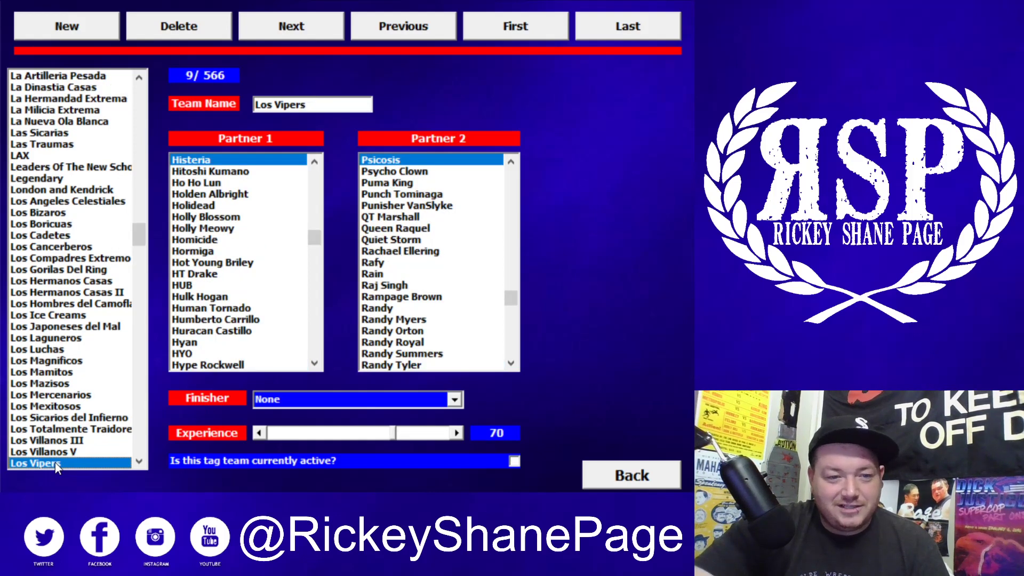
pyautogui.press('Down')
pyautogui.press('Down')
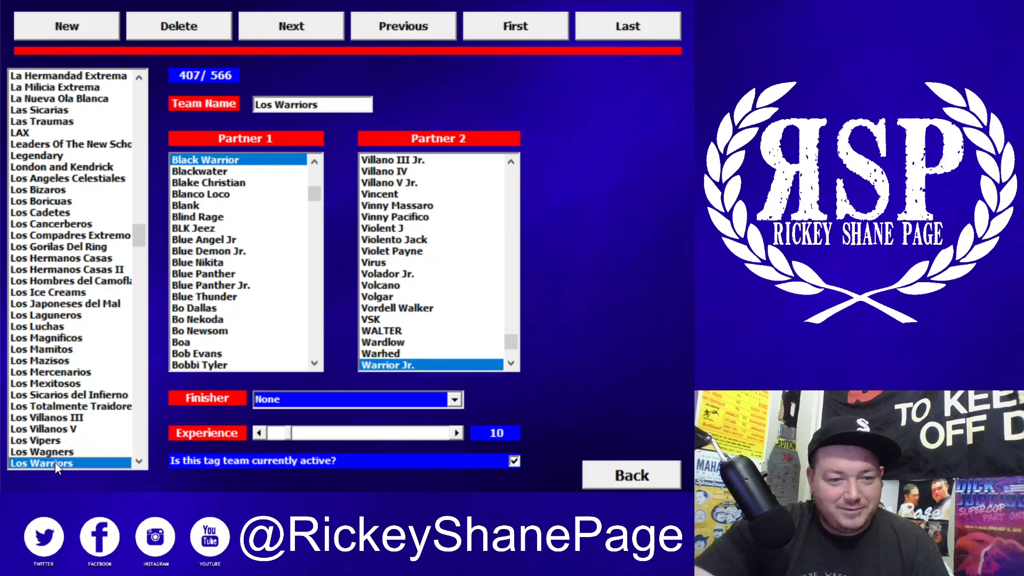
# Examine the tag team records from Lucha Dragons through Midnight Sensations, checking partners, finisher, experience and active status
pyautogui.press('Down')
pyautogui.press('Down')
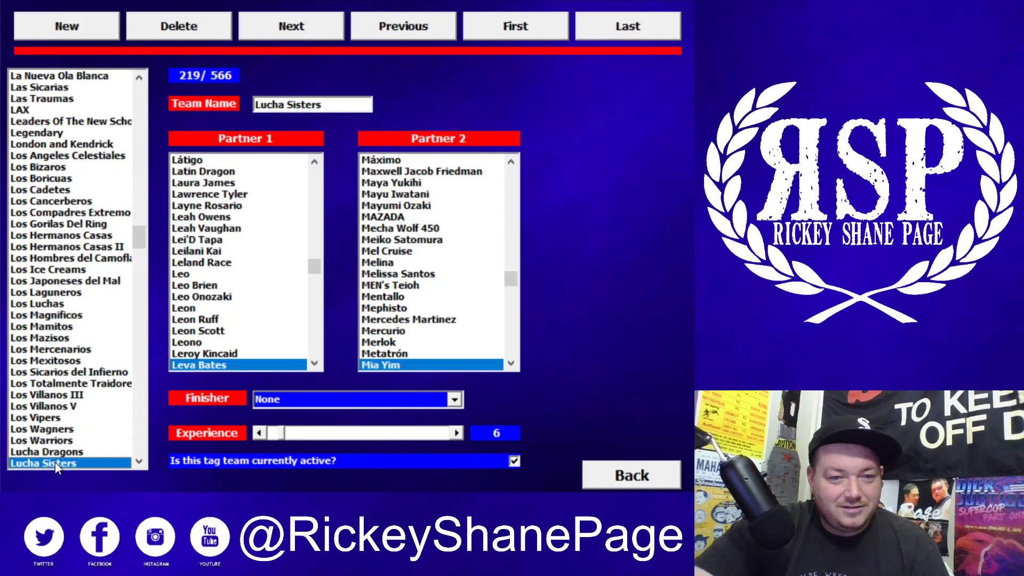
pyautogui.press('Down')
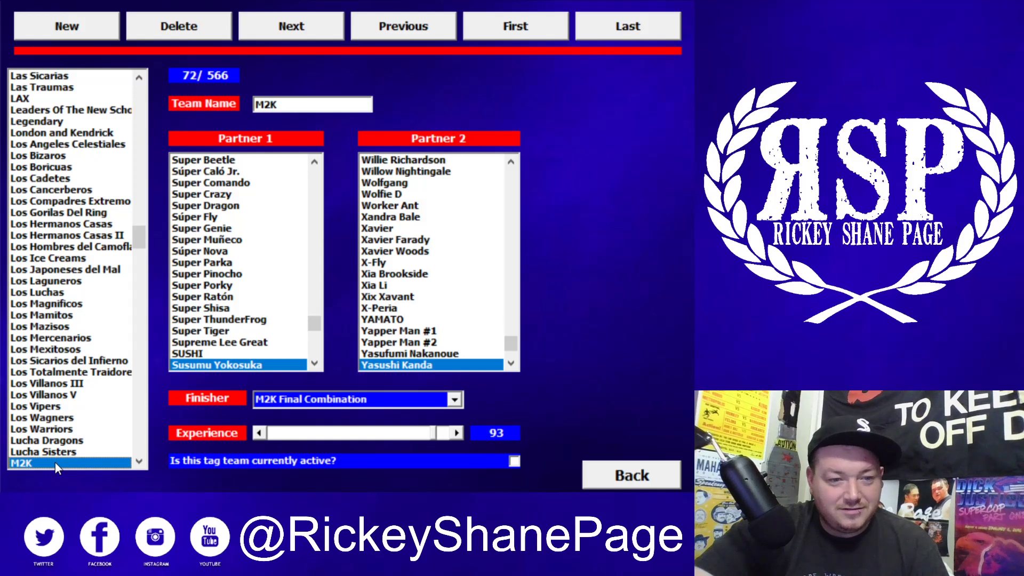
pyautogui.press('Down')
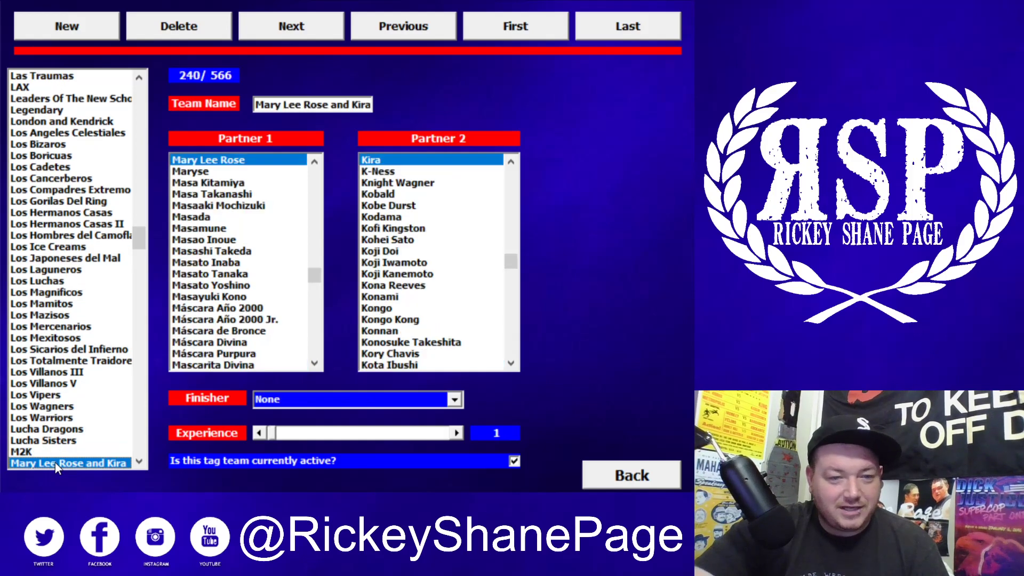
pyautogui.press('Down')
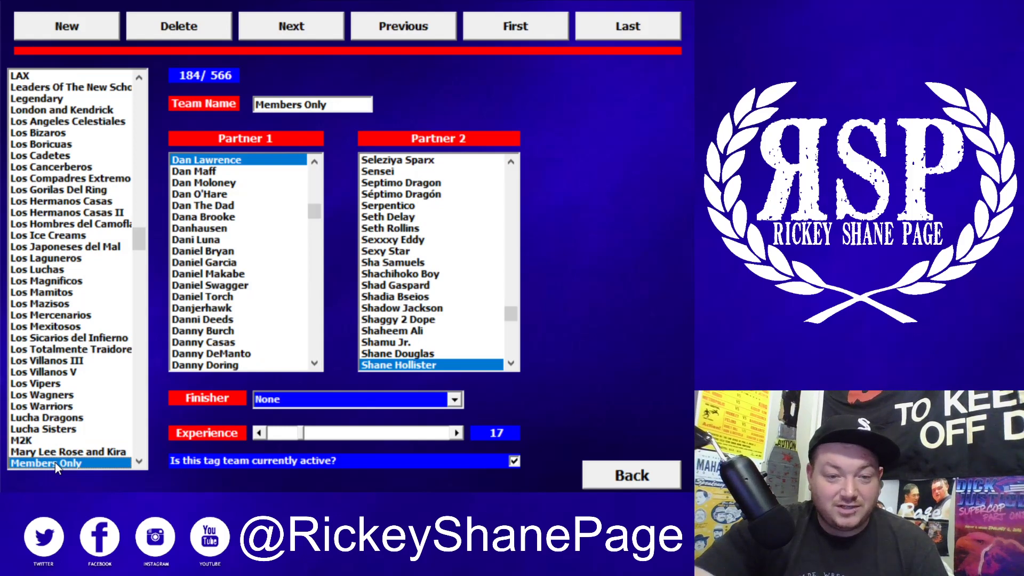
pyautogui.press('Down')
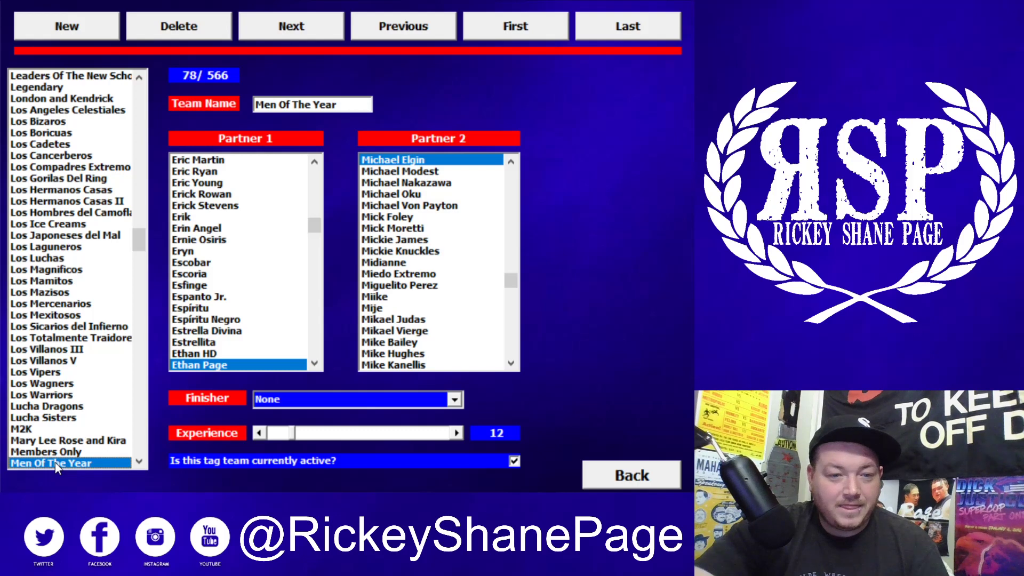
pyautogui.press('Down')
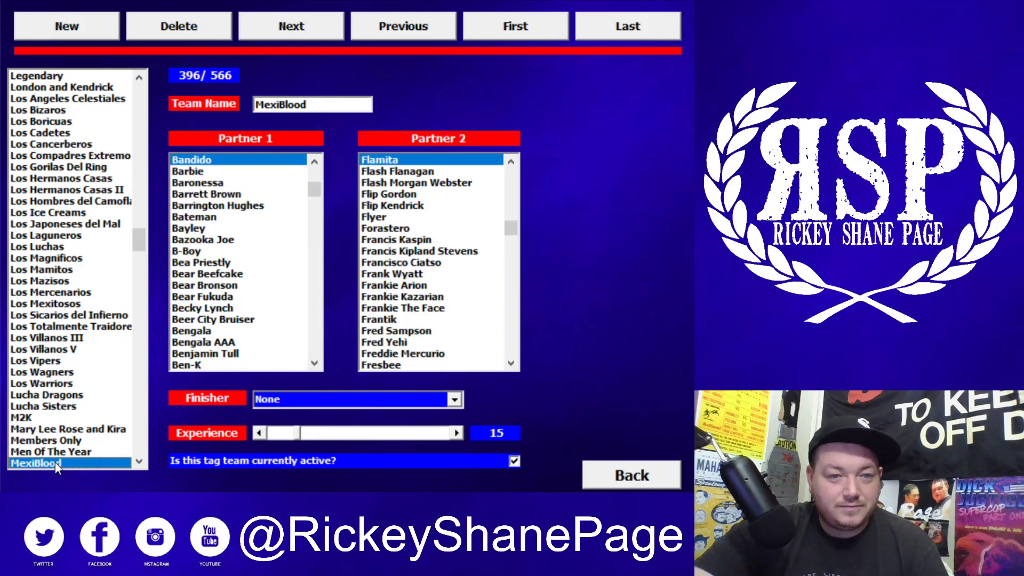
pyautogui.press('Down')
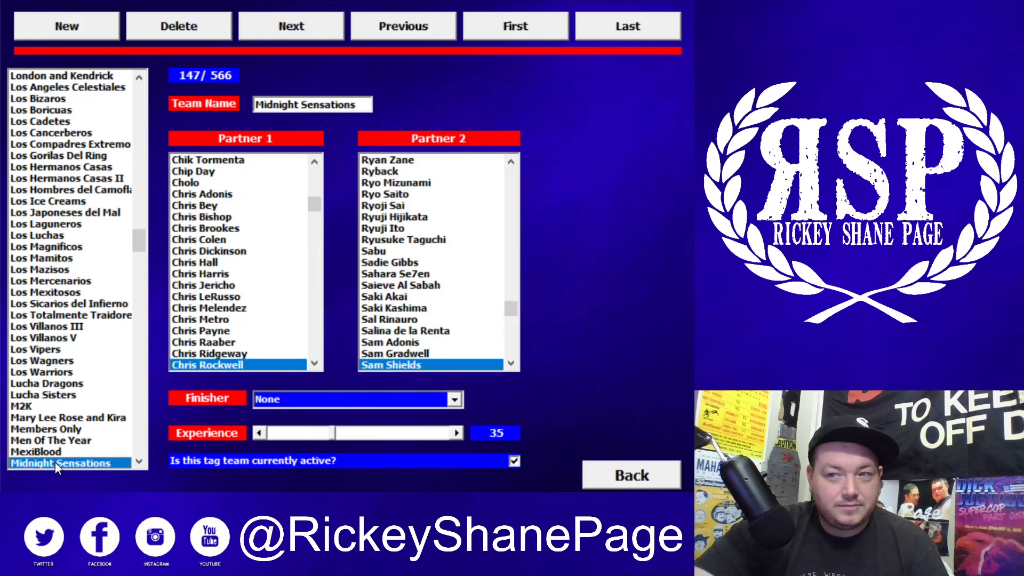
# Examine the tag team records from Milk Chocolate through Monster Squad, checking each team's partners, finisher and active status
pyautogui.press('Down')
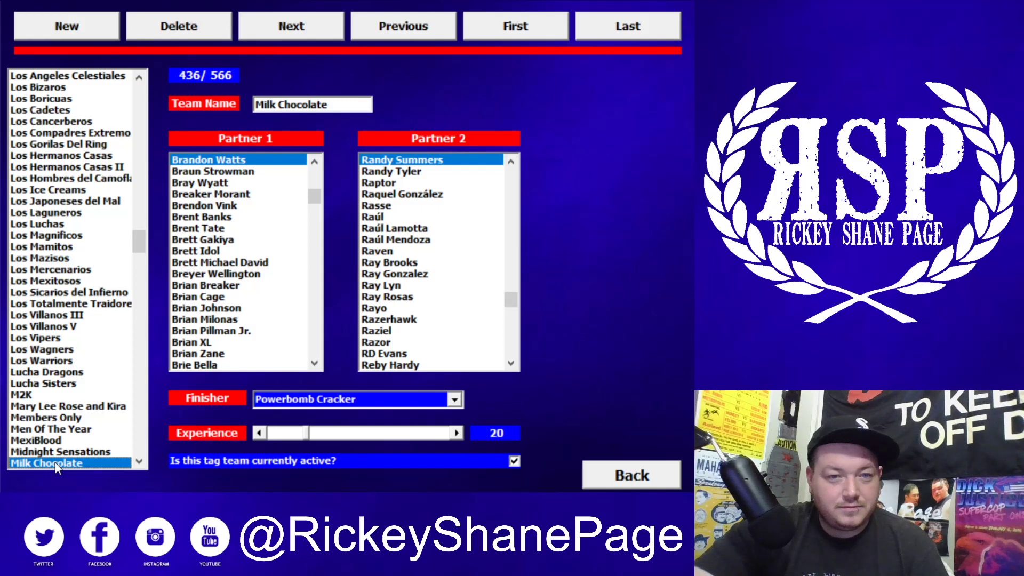
pyautogui.press('Down')
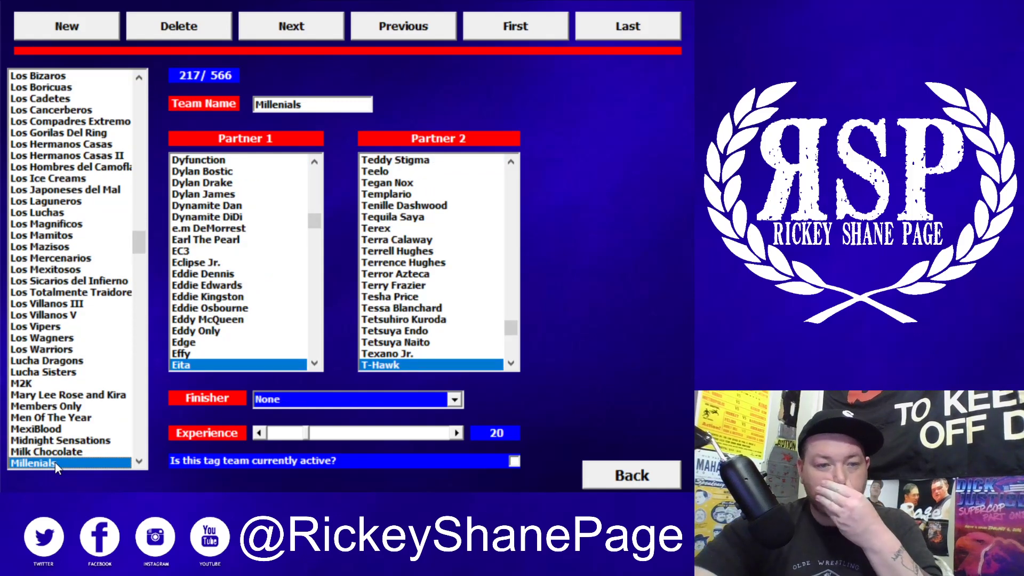
pyautogui.press('Down')
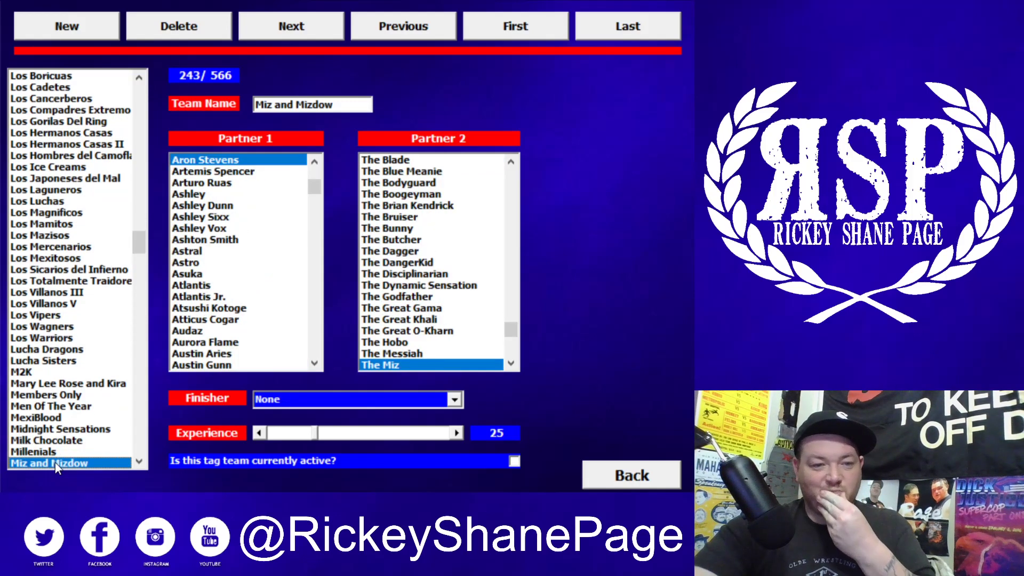
pyautogui.press('Down')
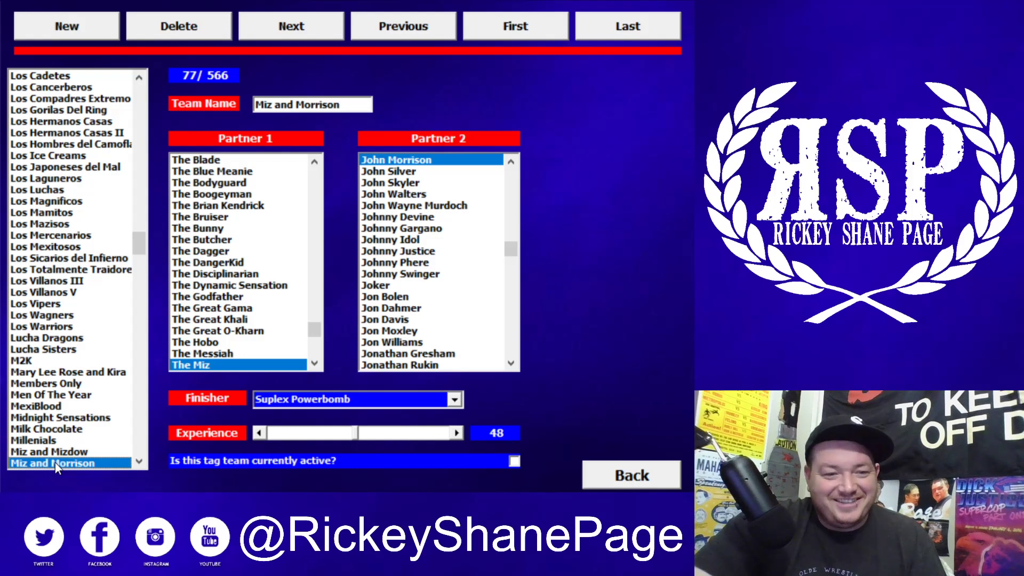
pyautogui.press('Down')
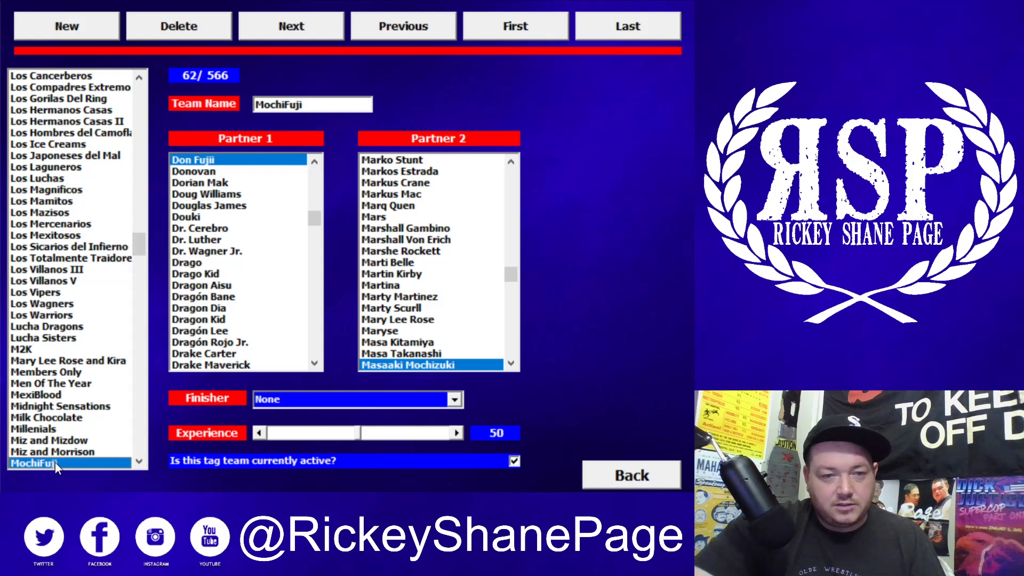
pyautogui.press('Down')
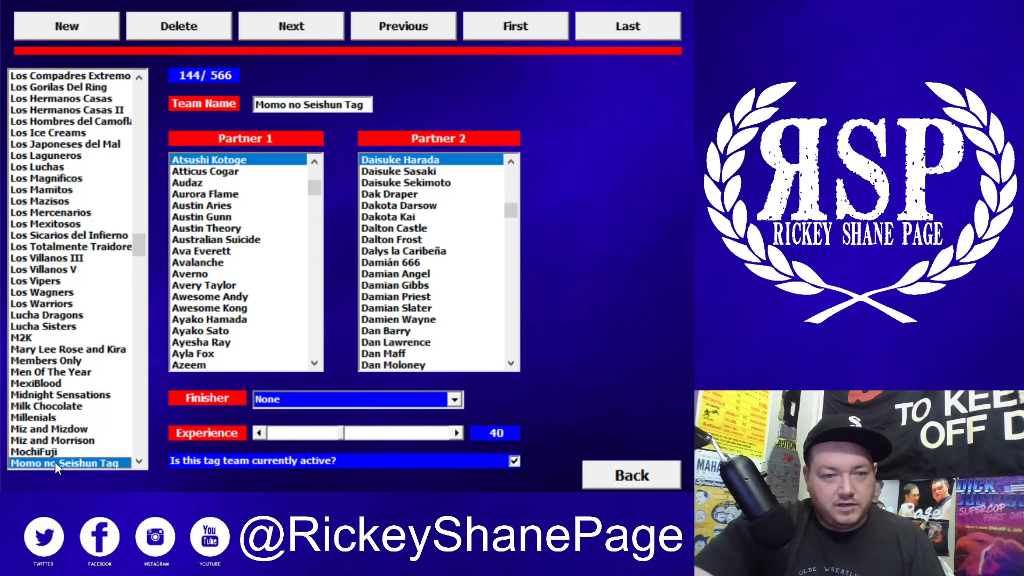
pyautogui.press('Down')
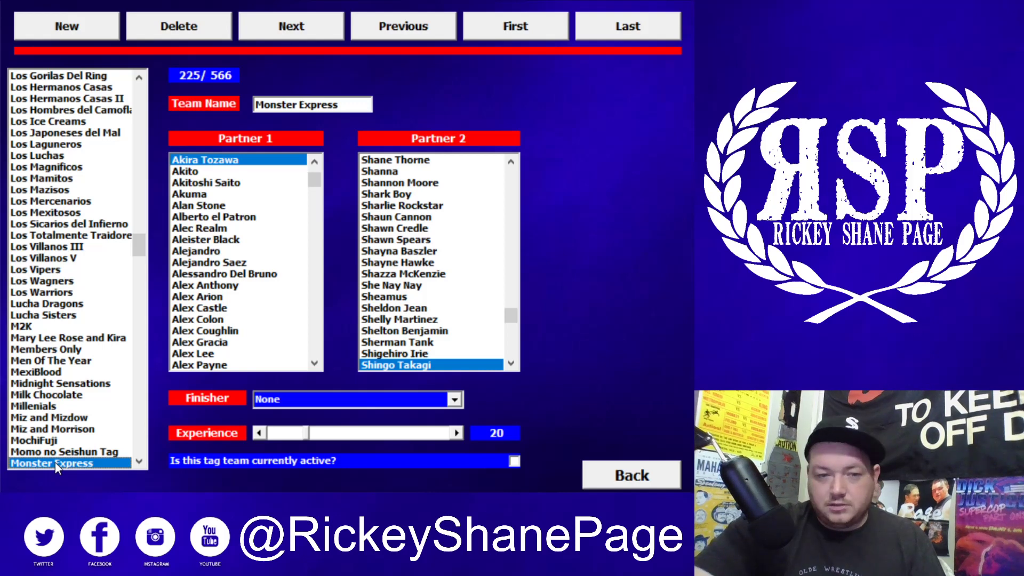
pyautogui.press('Down')
pyautogui.press('Down')
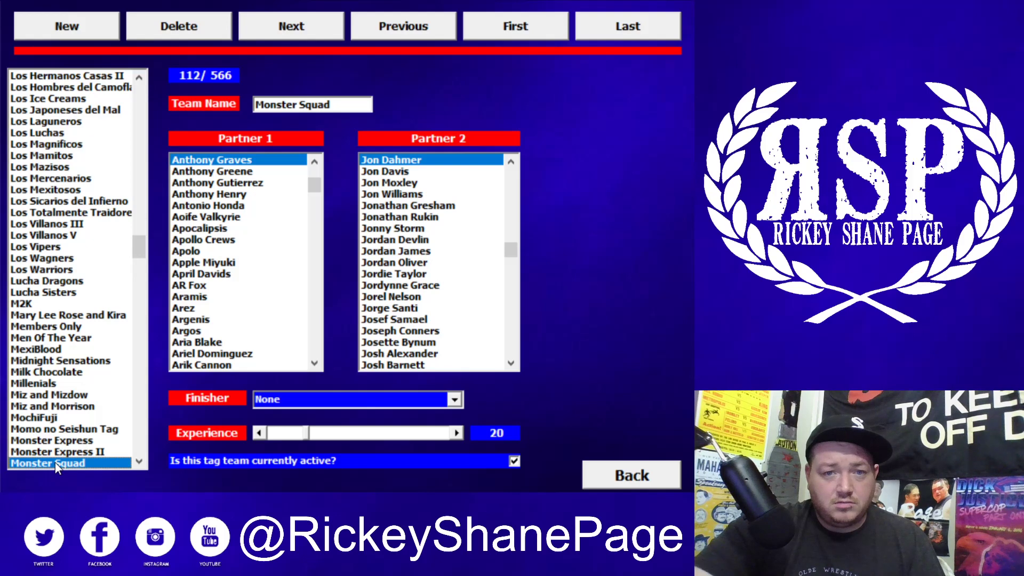
# Examine the tag team records from Montreal Elite through Muscle Orchestra for partners, finisher, experience and active status
pyautogui.press('Down')
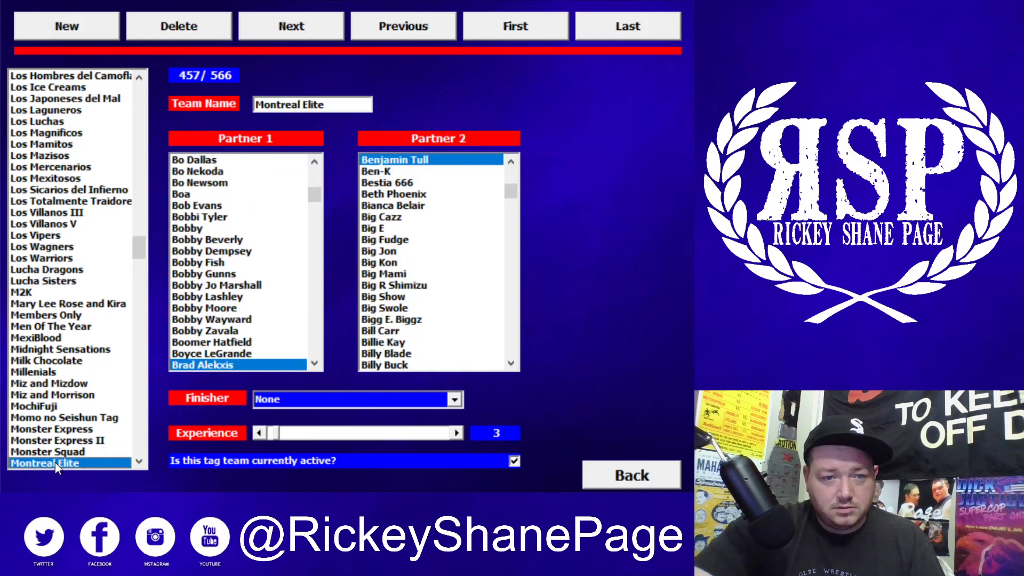
pyautogui.press('Down')
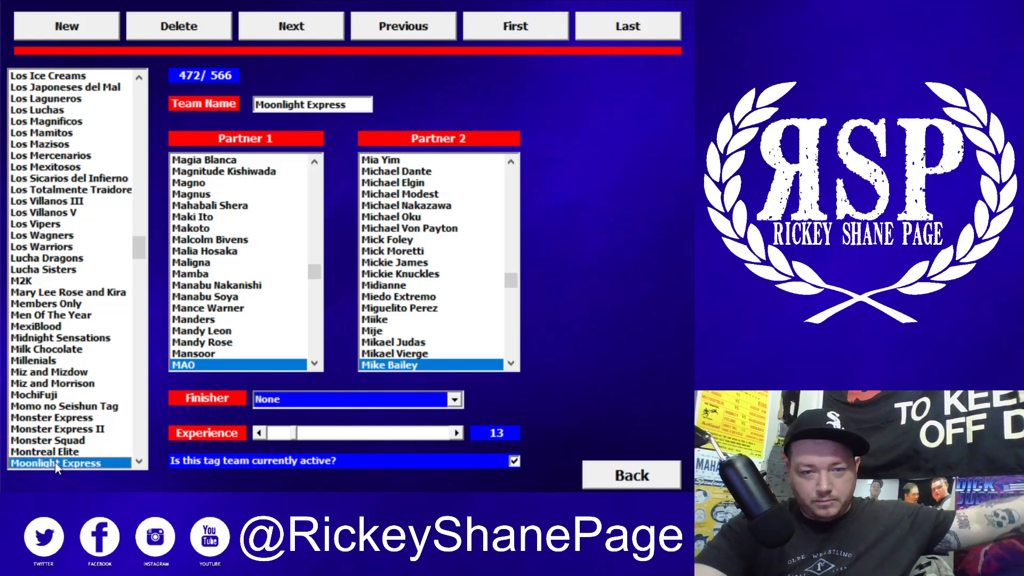
pyautogui.press('Down')
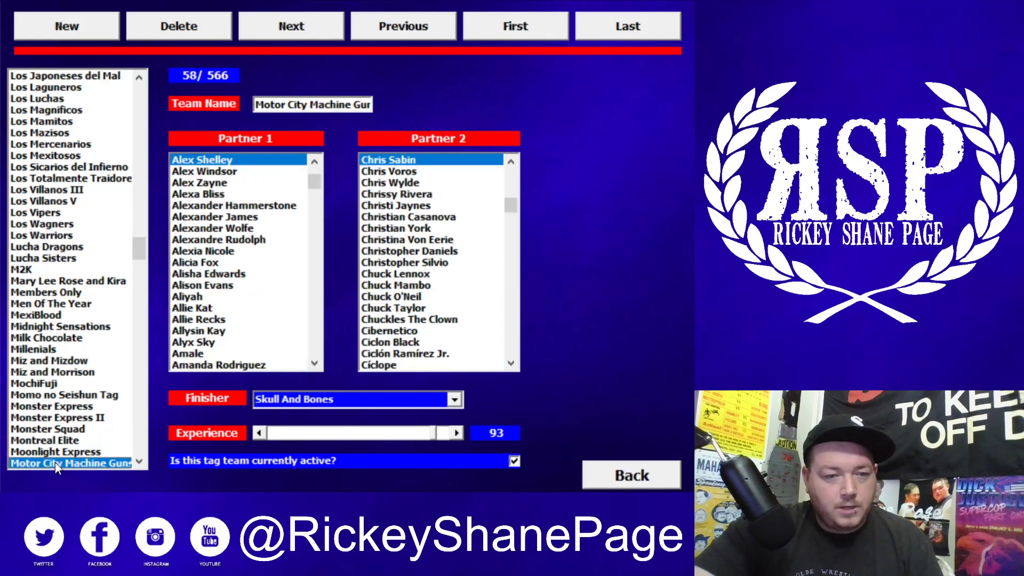
pyautogui.press('Down')
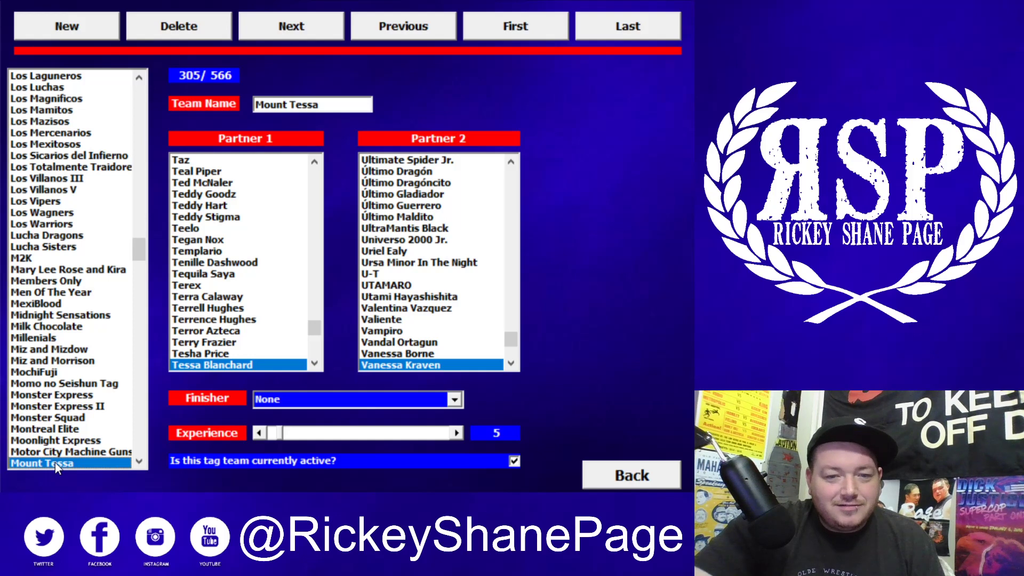
pyautogui.press('Down')
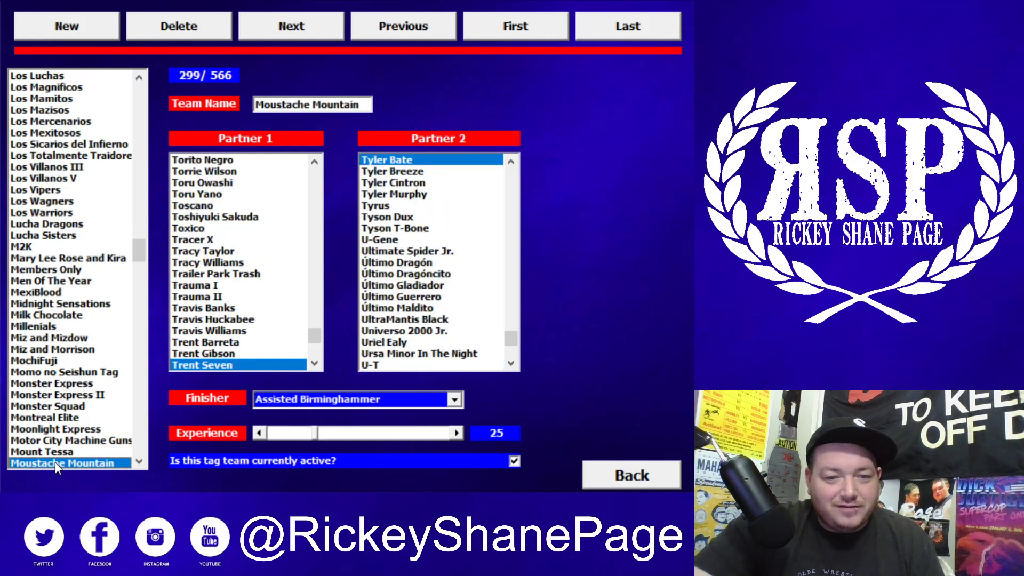
pyautogui.press('Down')
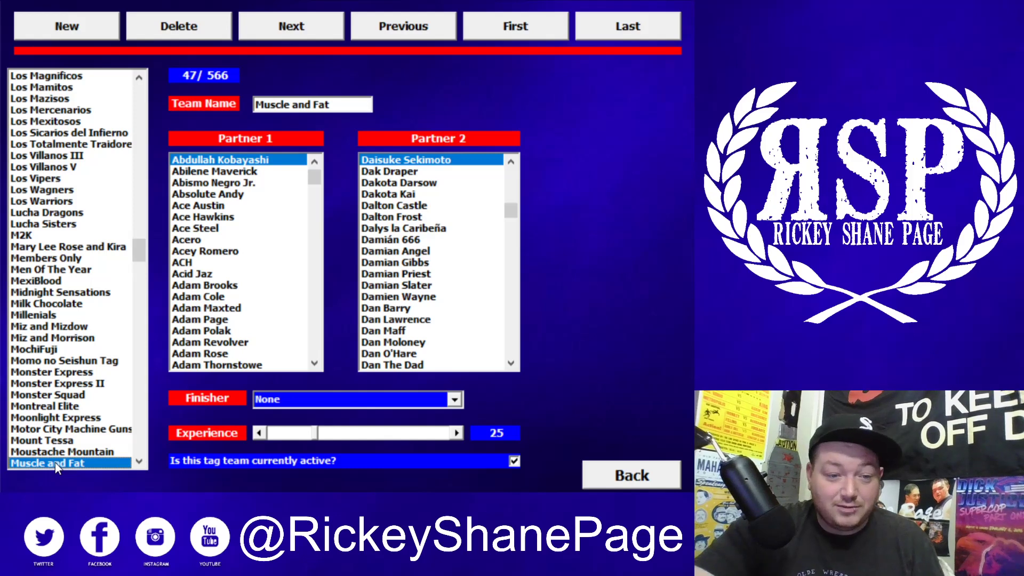
pyautogui.press('Down')
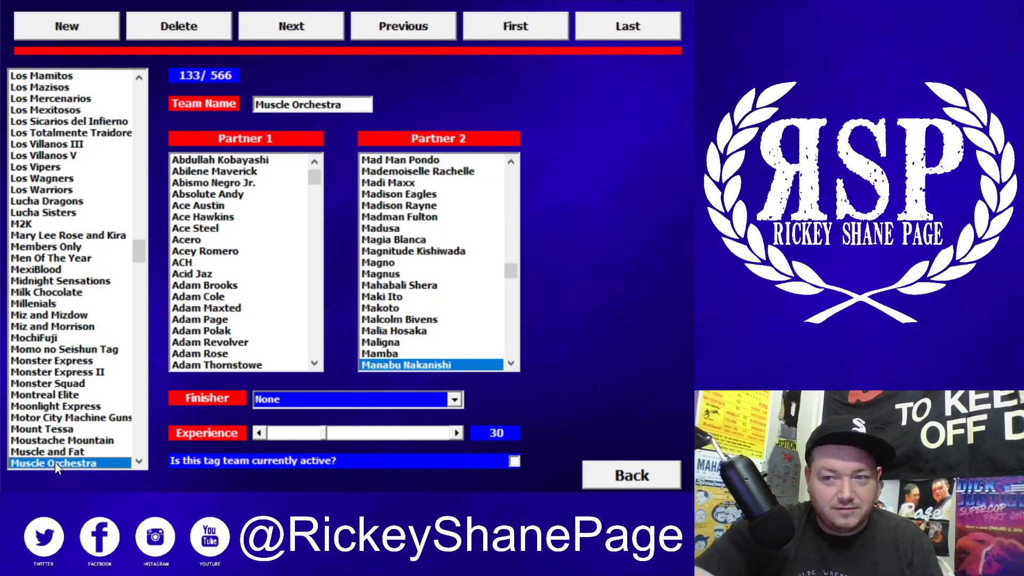
# Delete the Muscle Orchestra tag team, whose record has no first partner selected
pyautogui.press('Down')
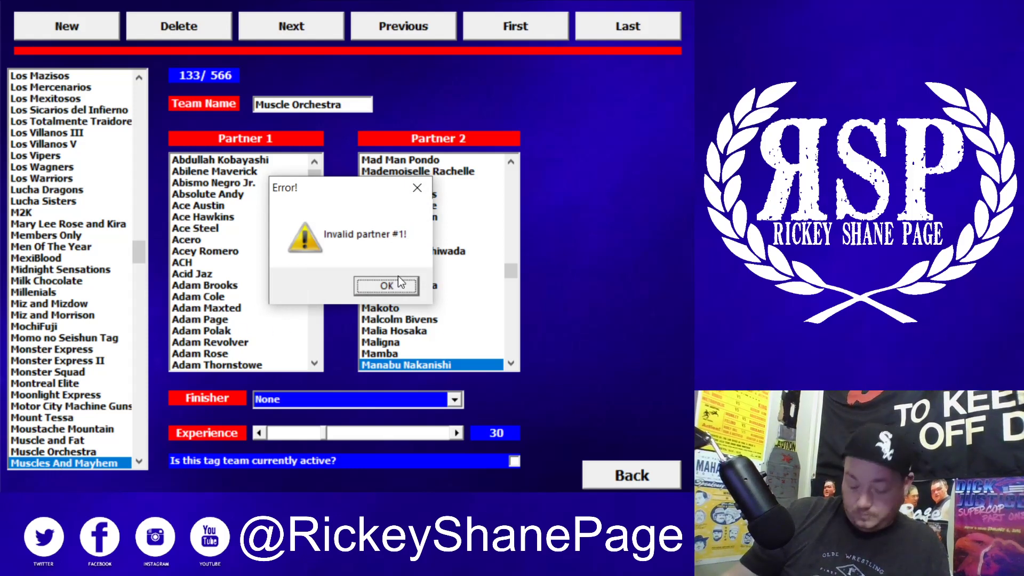
pyautogui.click(387, 283)
pyautogui.click(365, 281)
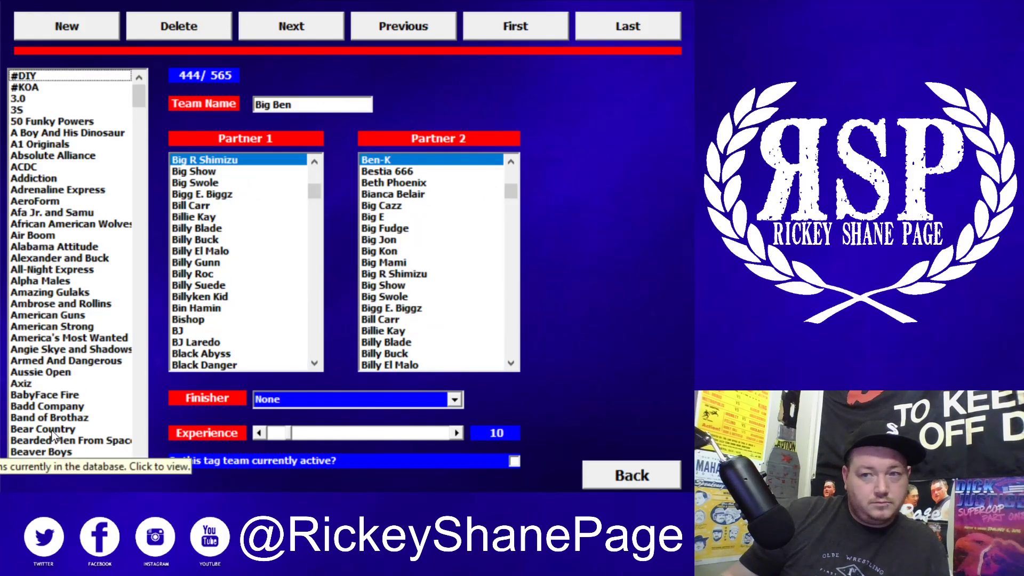
# Return to the Muscle and Fat record and check the partners and active status of the teams through N_R_G
pyautogui.click(52, 430)
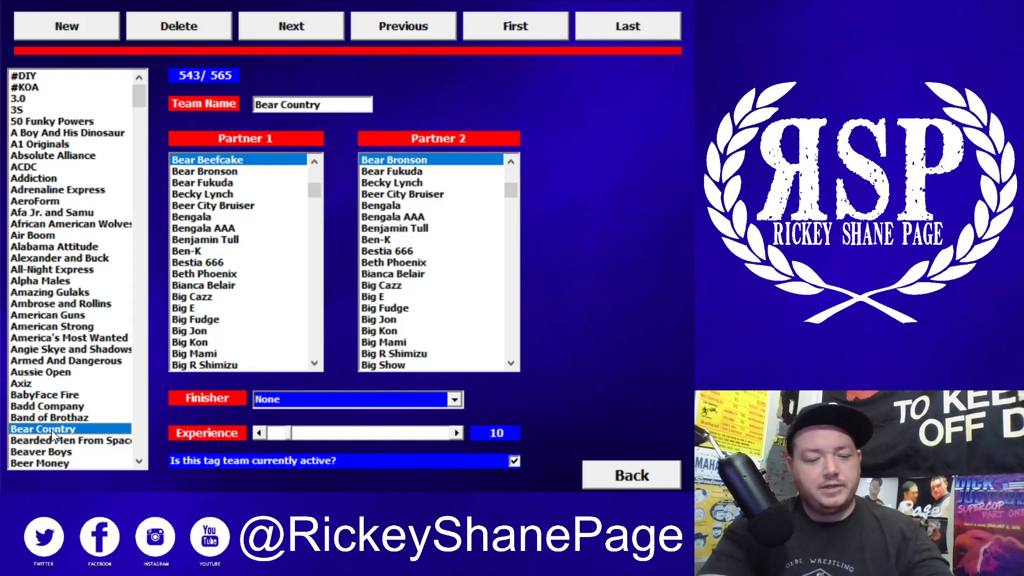
pyautogui.press('m')
pyautogui.press('u')
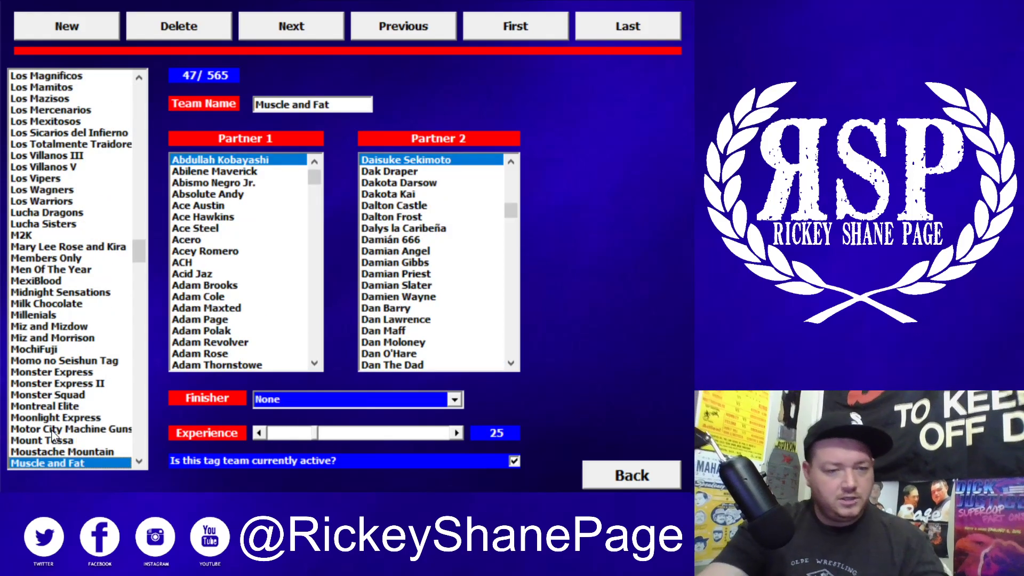
pyautogui.press('Down')
pyautogui.press('Down')
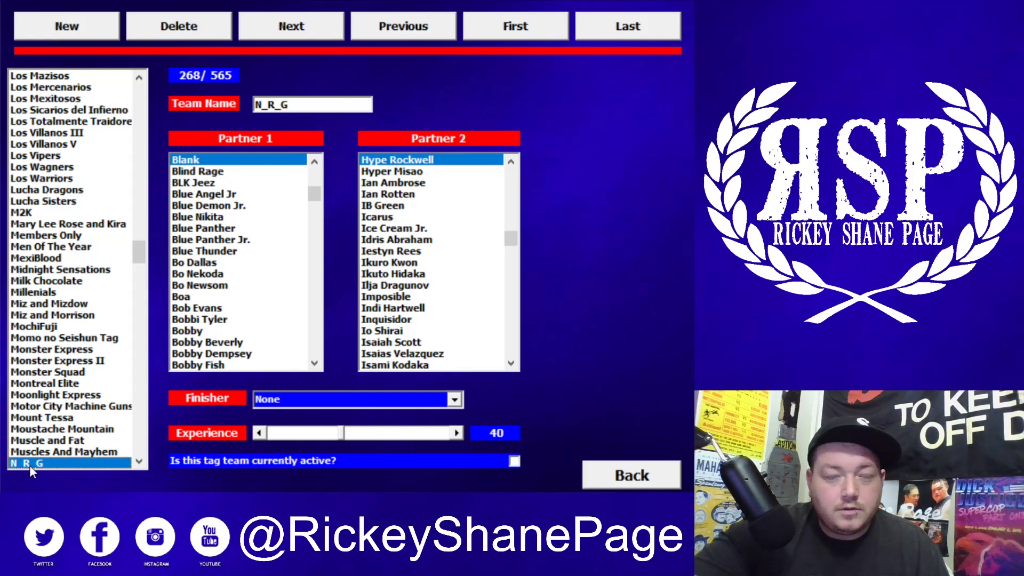
pyautogui.press('Down')
pyautogui.press('Up')
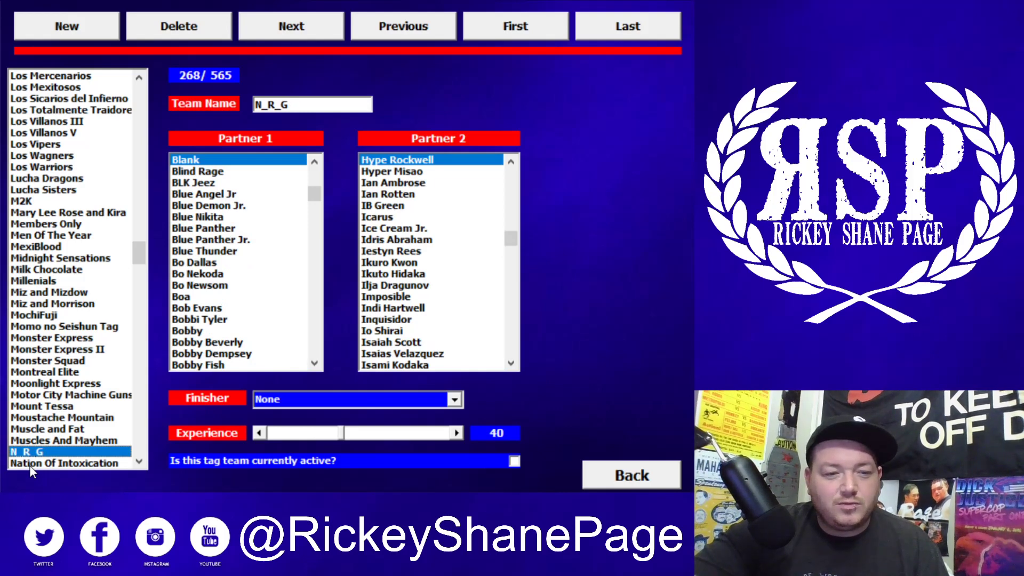
# Examine the tag team records from Nation Of Intoxication through Nightmare Warriors, checking partners, finisher, experience and active status
pyautogui.click(30, 465)
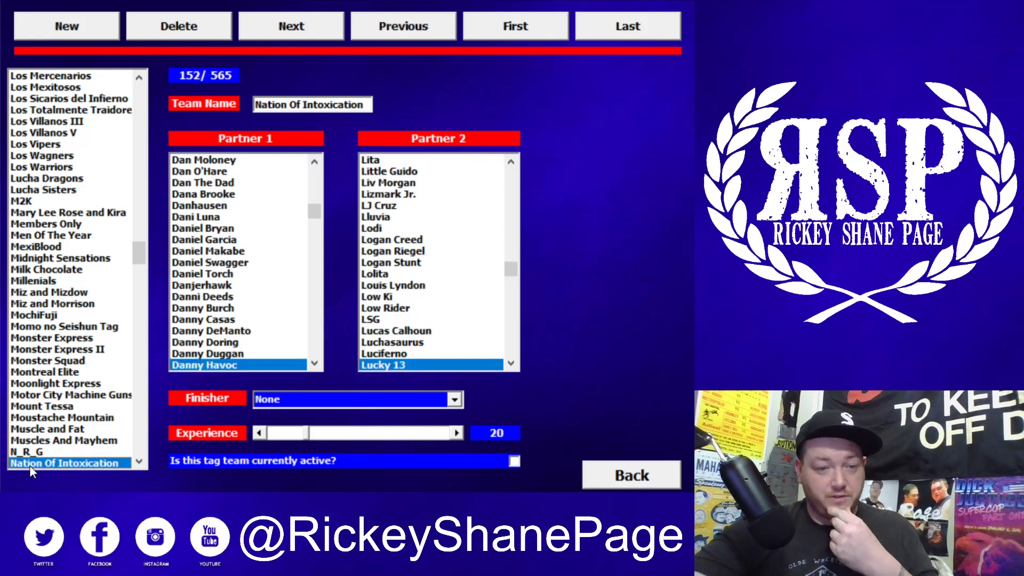
pyautogui.press('Down')
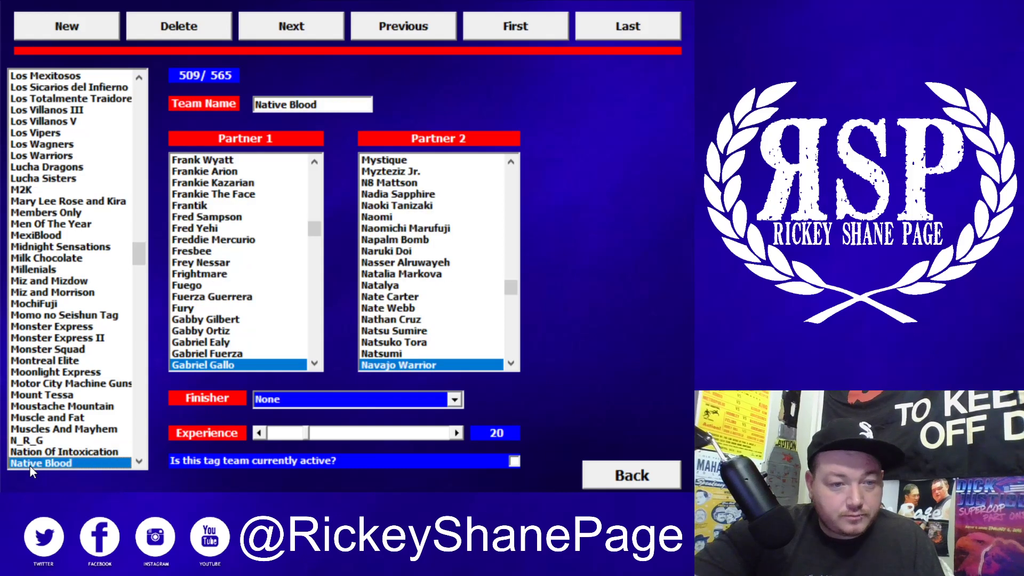
pyautogui.press('Down')
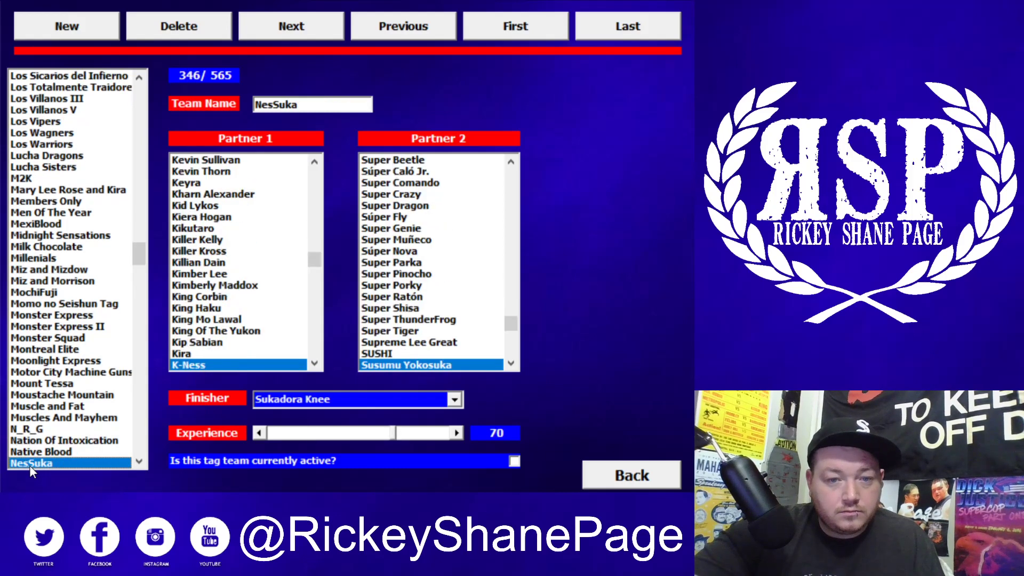
pyautogui.press('Down')
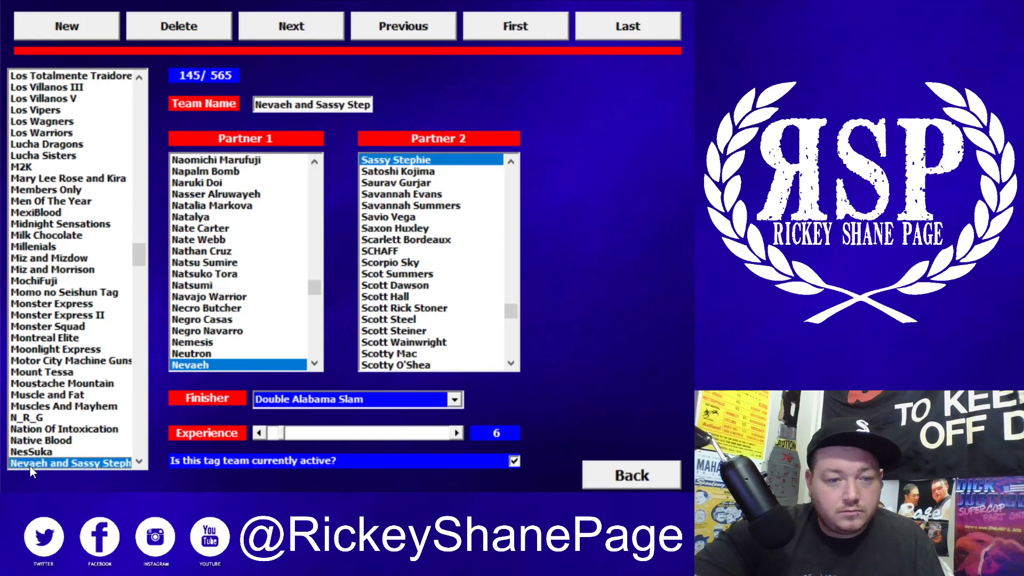
pyautogui.press('Down')
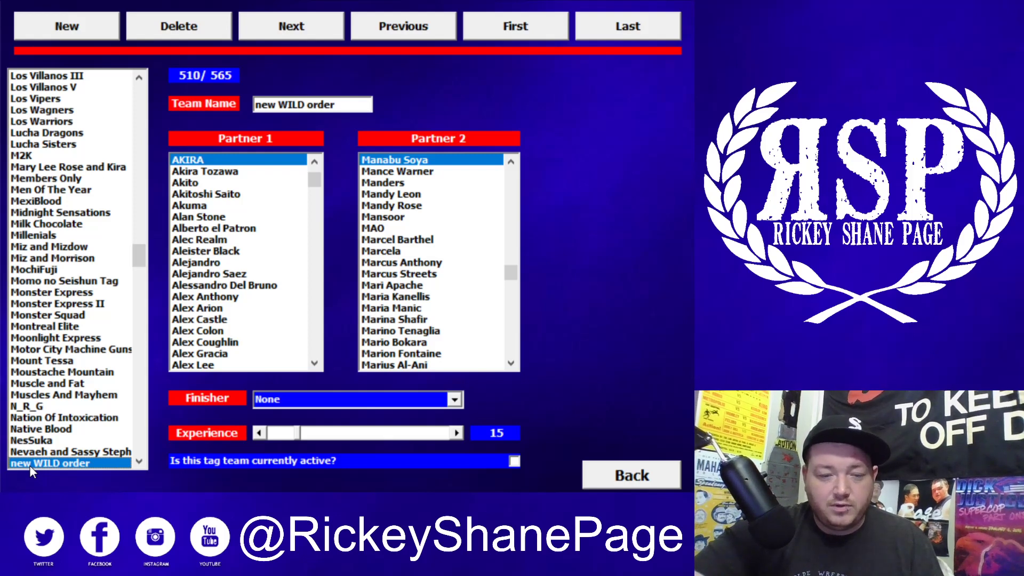
pyautogui.press('Down')
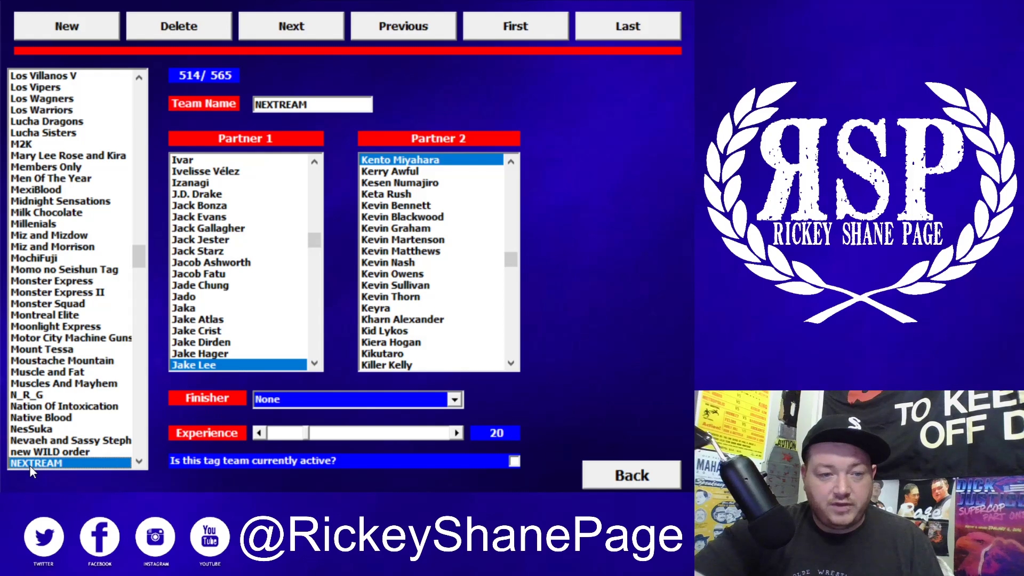
pyautogui.press('Down')
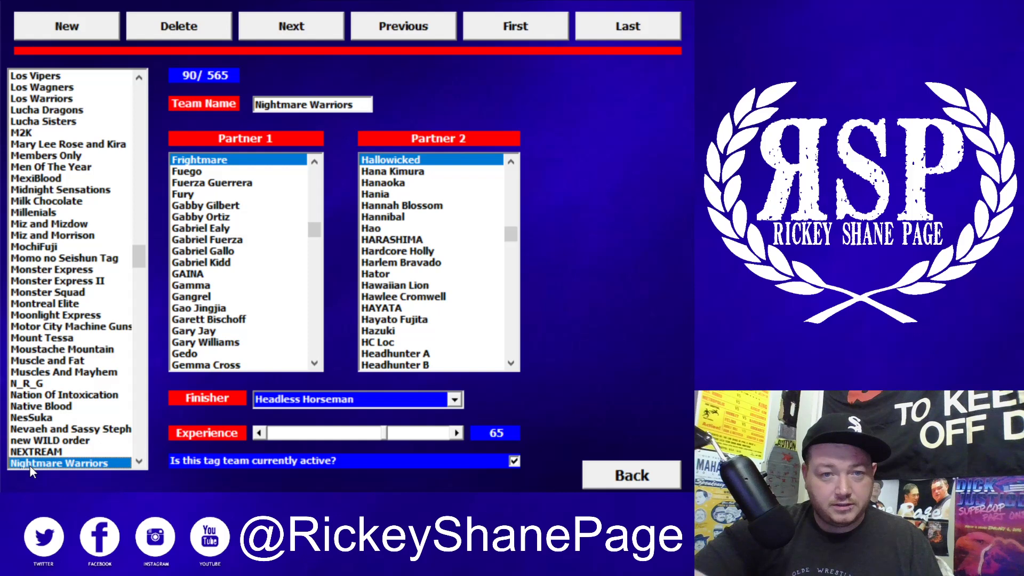
# Examine the tag team records from North Star Express through Philly's Most Wanted for partners, finisher, experience and active status
pyautogui.press('Down')
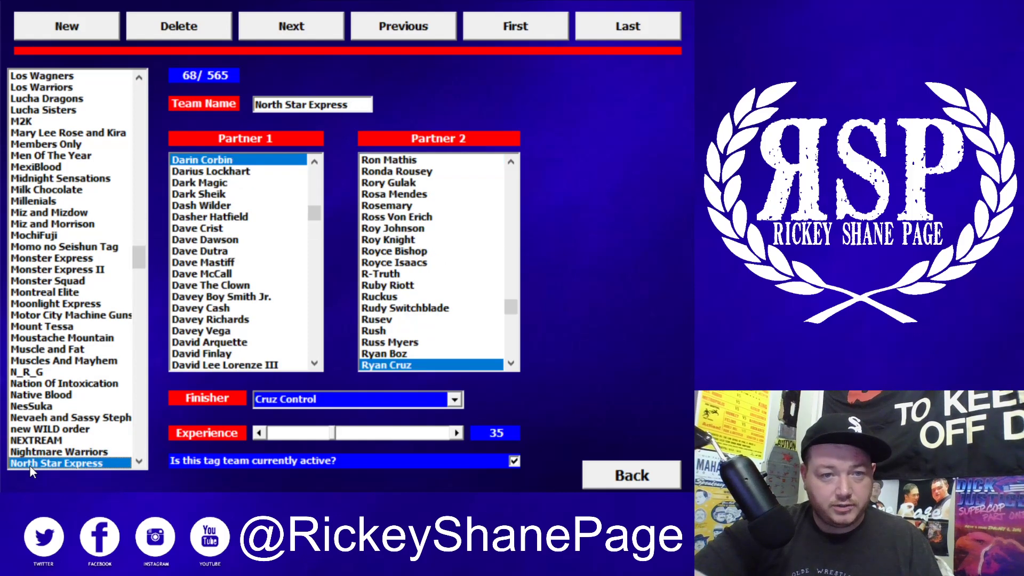
pyautogui.press('Down')
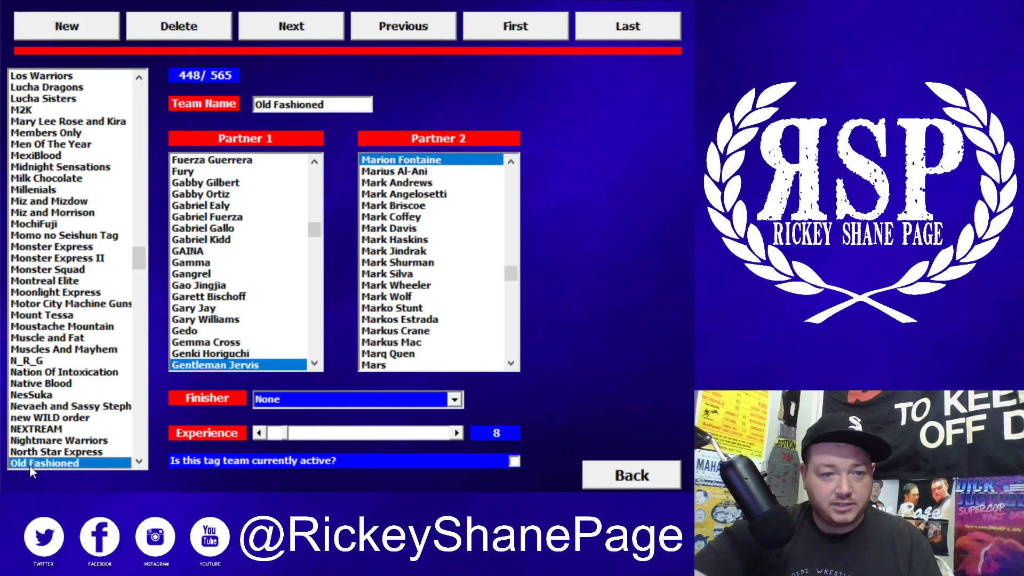
pyautogui.press('Down')
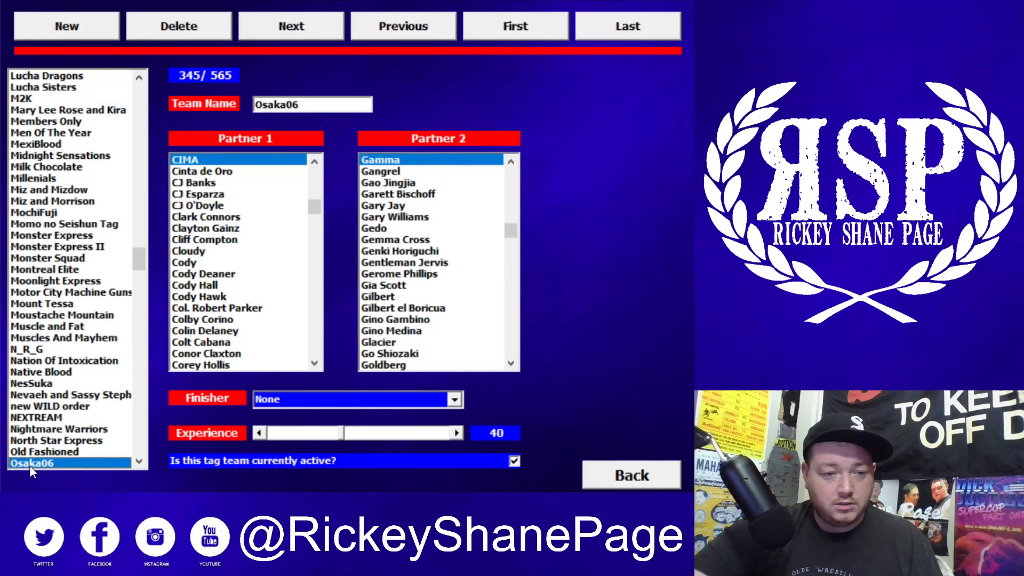
pyautogui.press('Down')
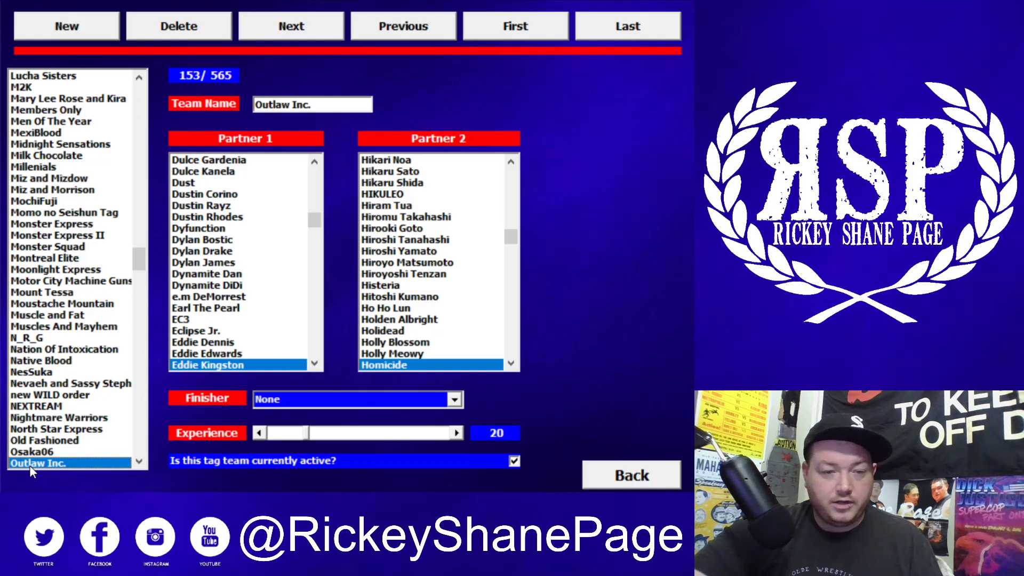
pyautogui.press('Down')
pyautogui.press('Down')
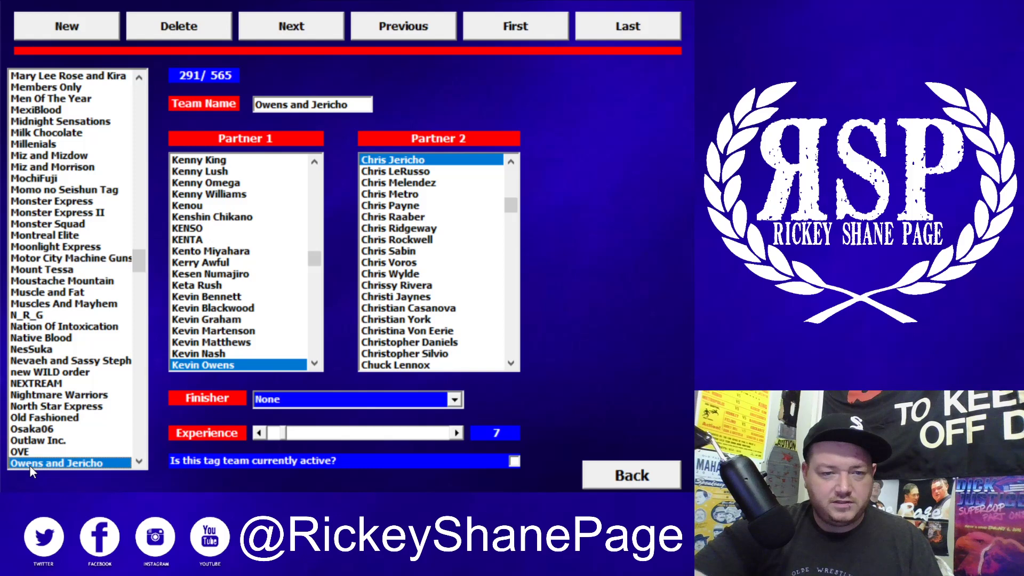
pyautogui.press('Down')
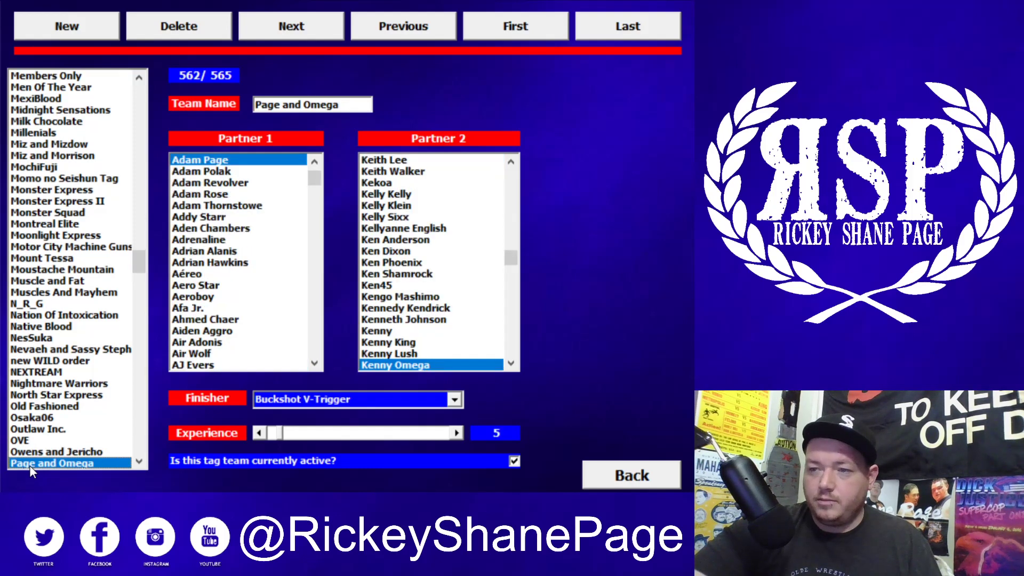
pyautogui.press('Down')
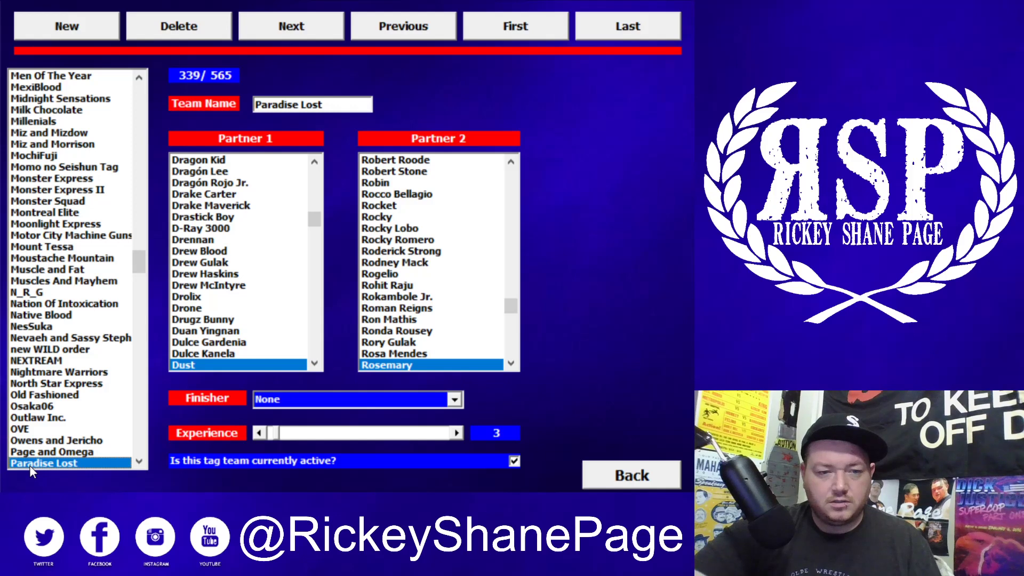
pyautogui.press('Down')
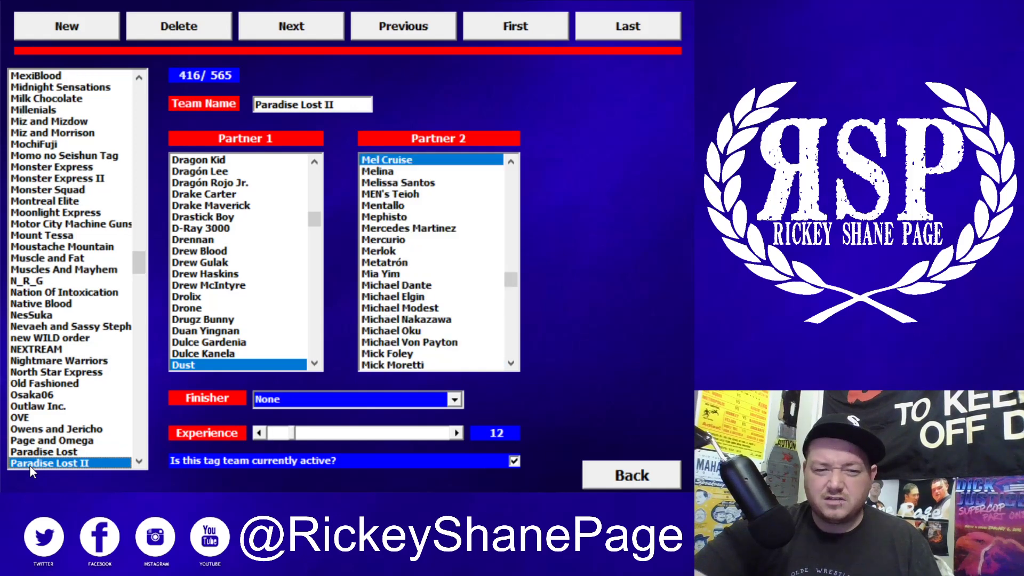
pyautogui.press('Down')
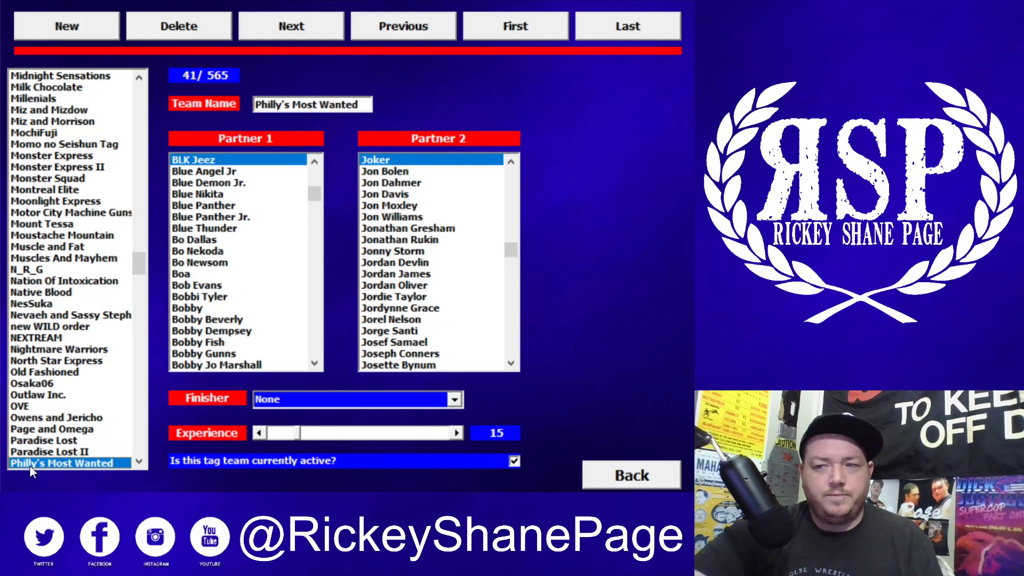
# Examine the tag team records from Pow Meow through Psycho Circus II, checking partners, finisher, experience and active status
pyautogui.press('Down')
pyautogui.press('Down')
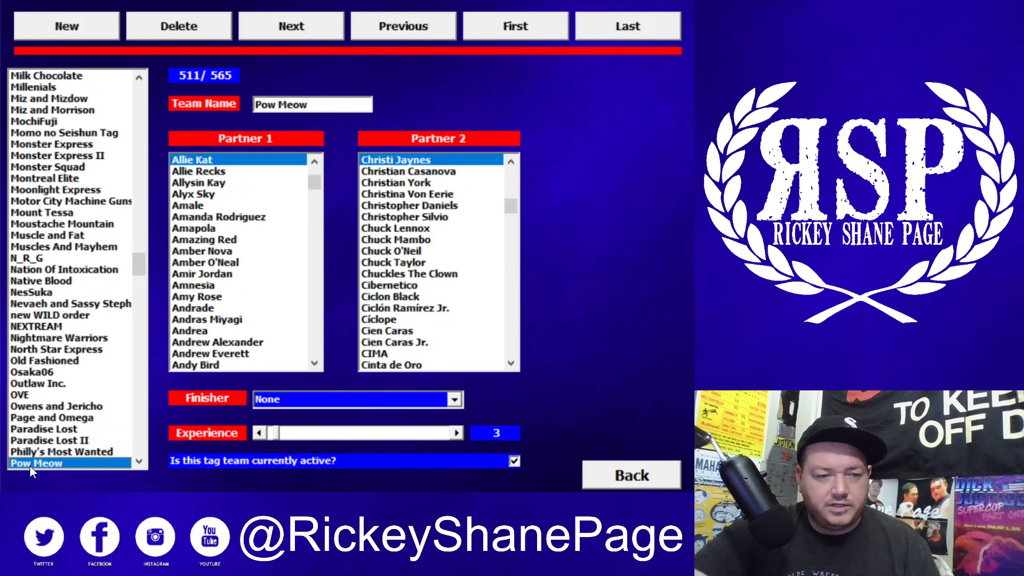
pyautogui.press('Down')
pyautogui.press('Down')
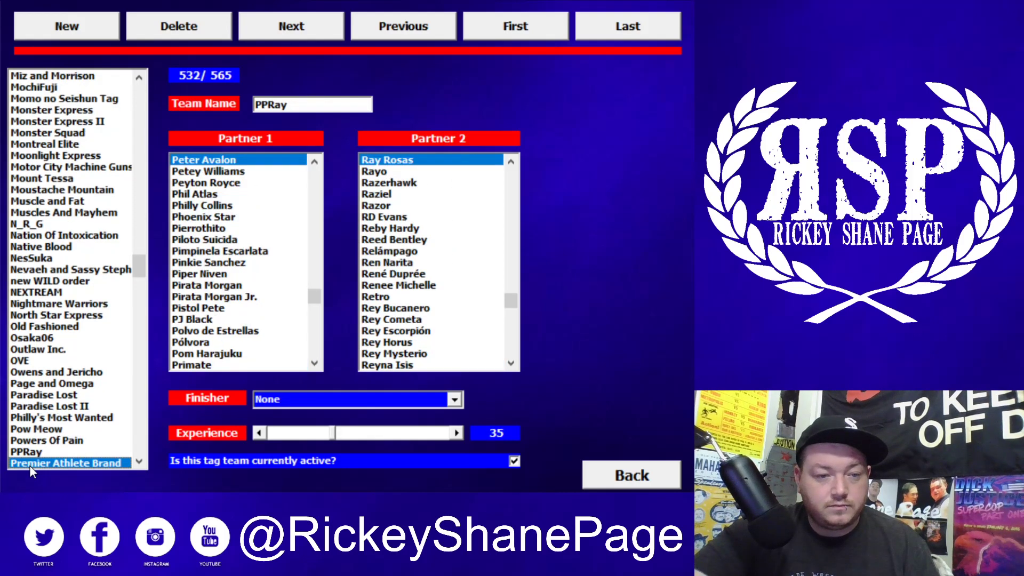
pyautogui.press('Down')
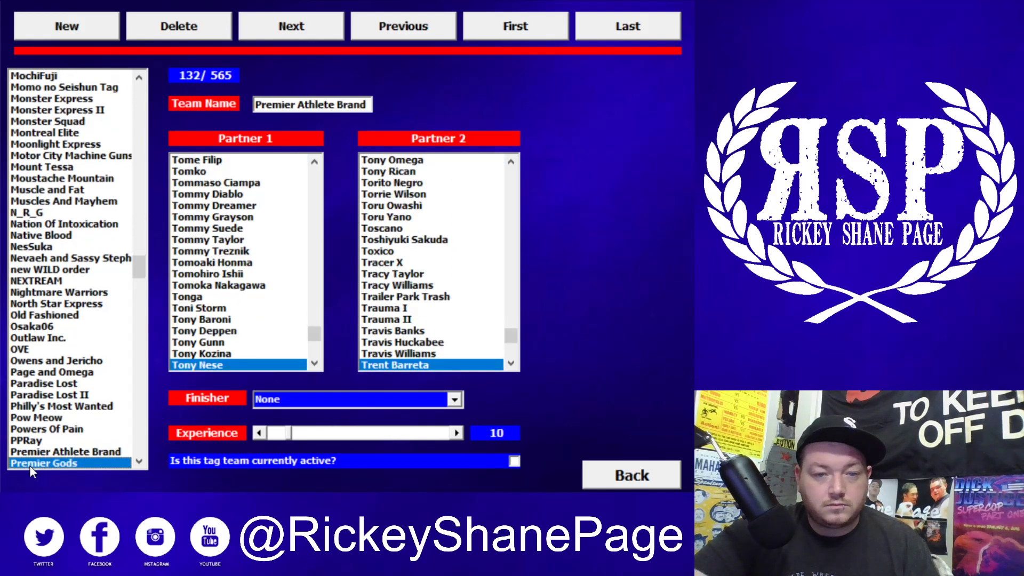
pyautogui.press('Down')
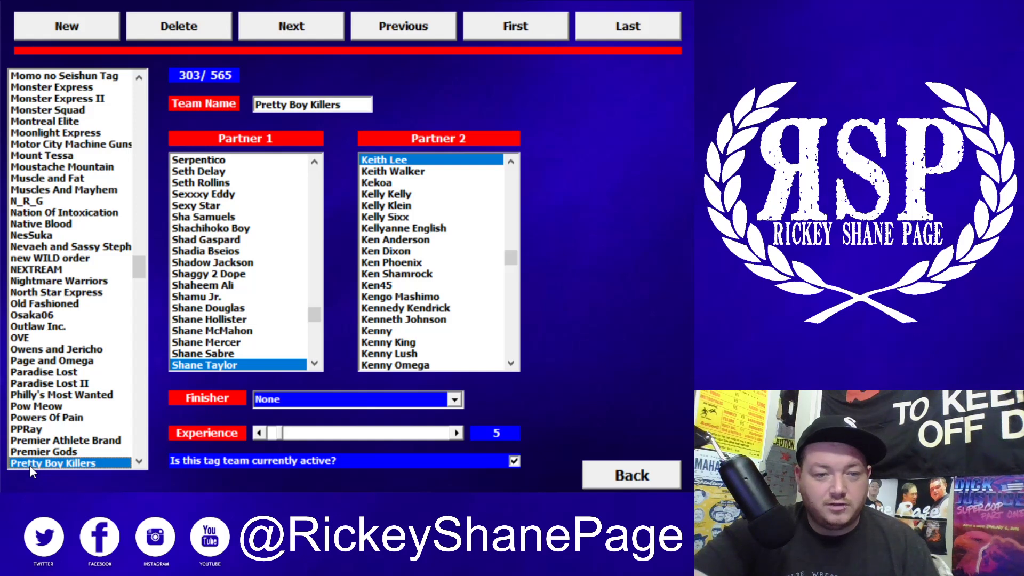
pyautogui.press('Down')
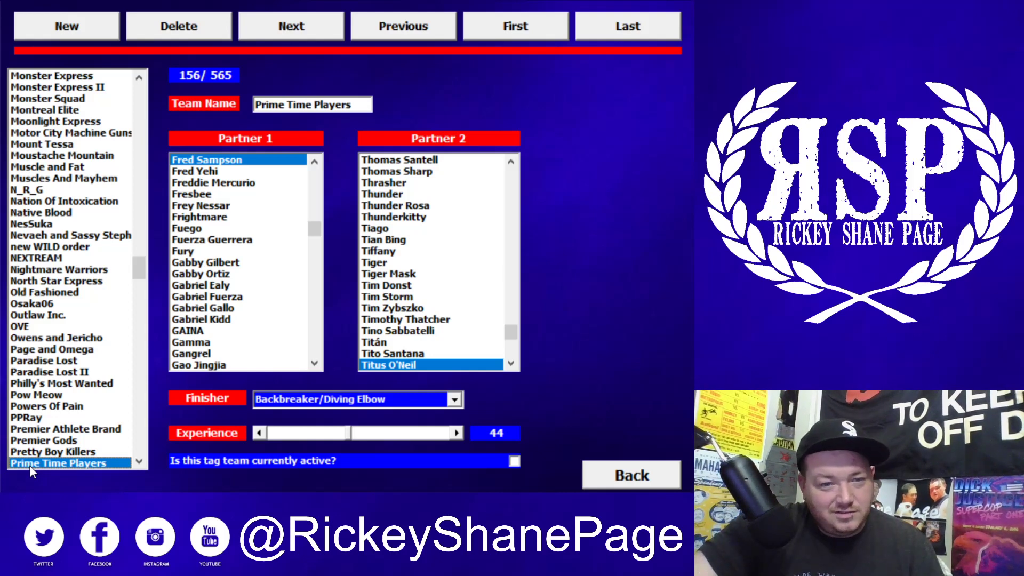
pyautogui.press('Down')
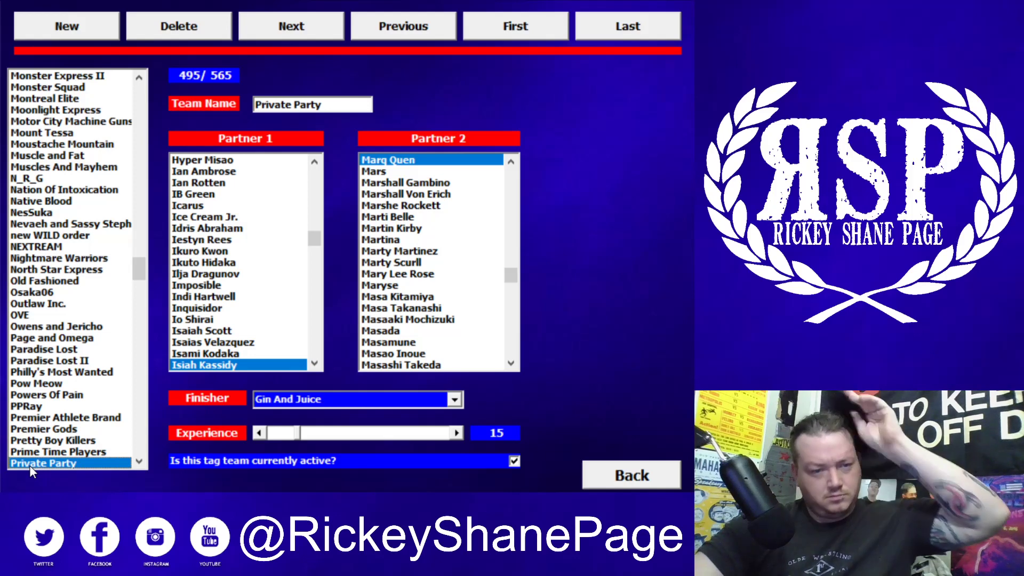
pyautogui.press('Down')
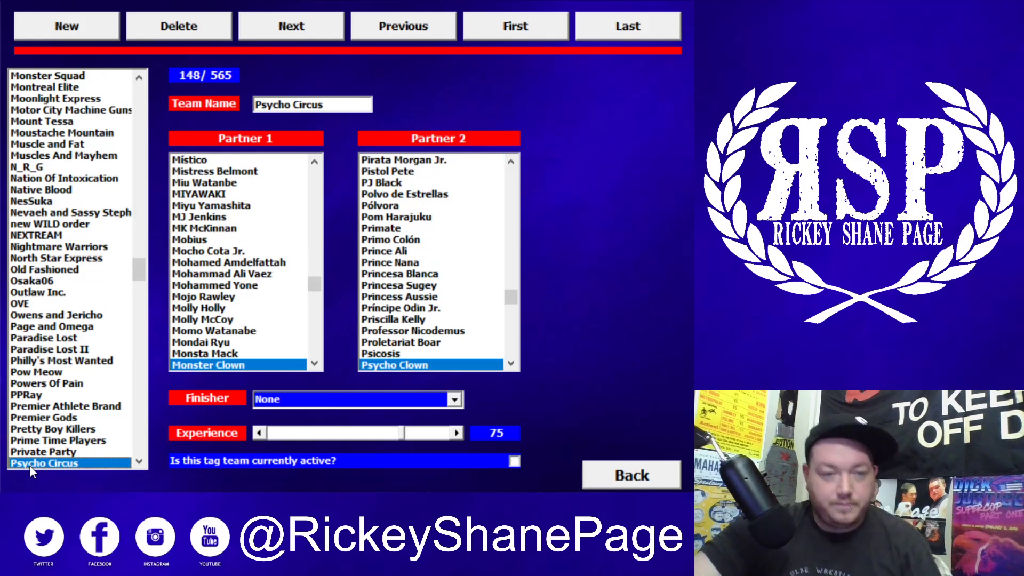
pyautogui.press('Down')
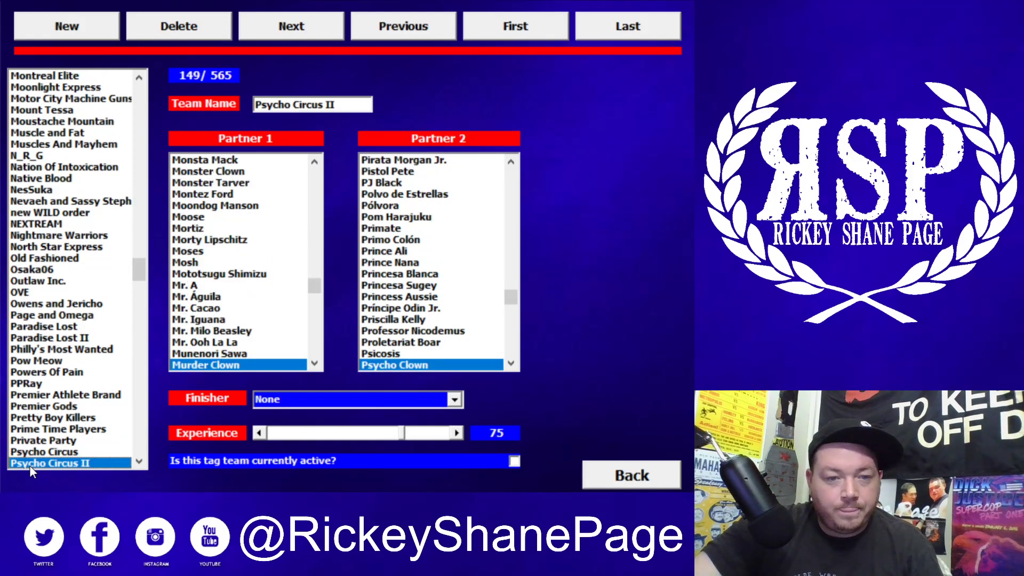
# Review the partners, finisher, experience and active status of the teams from Punk Rock Pussy Kats through Red Dawn
pyautogui.press('Down')
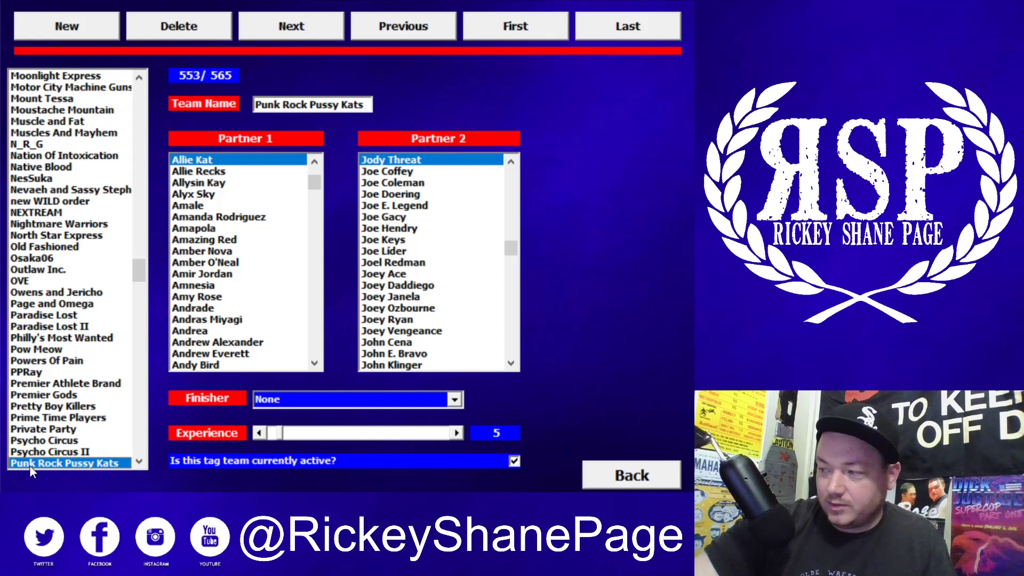
pyautogui.press('Down')
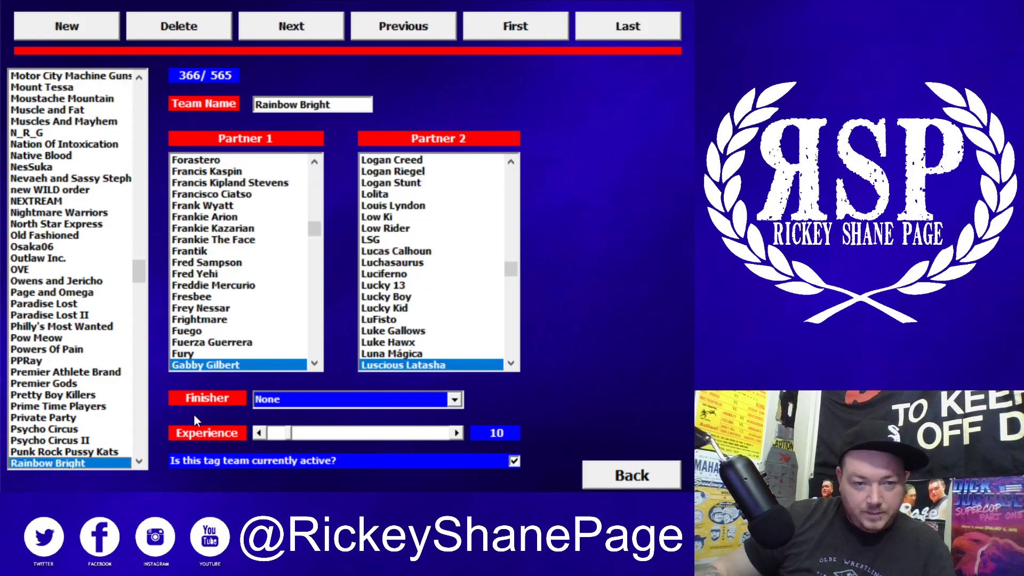
pyautogui.press('Down')
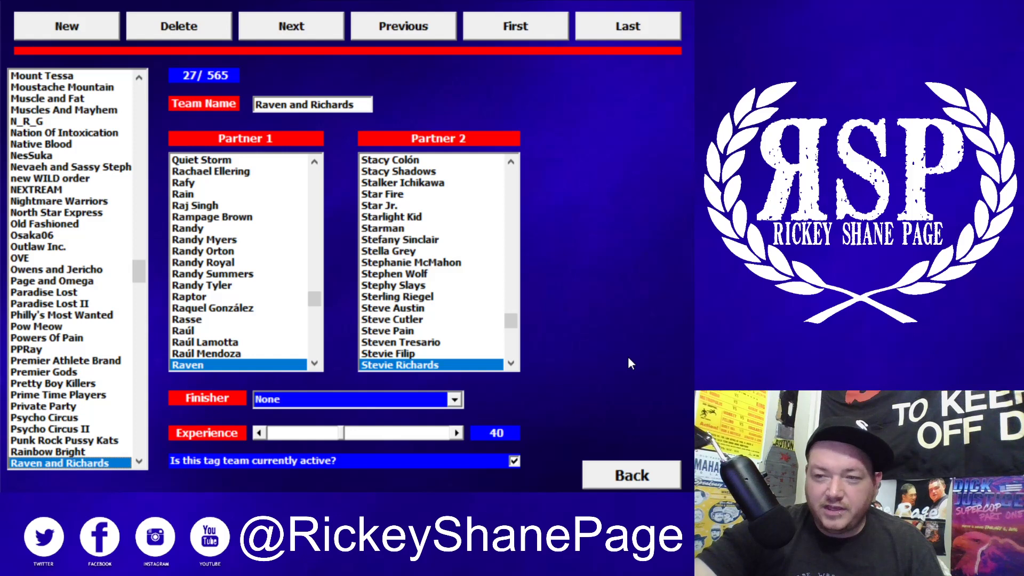
pyautogui.press('Down')
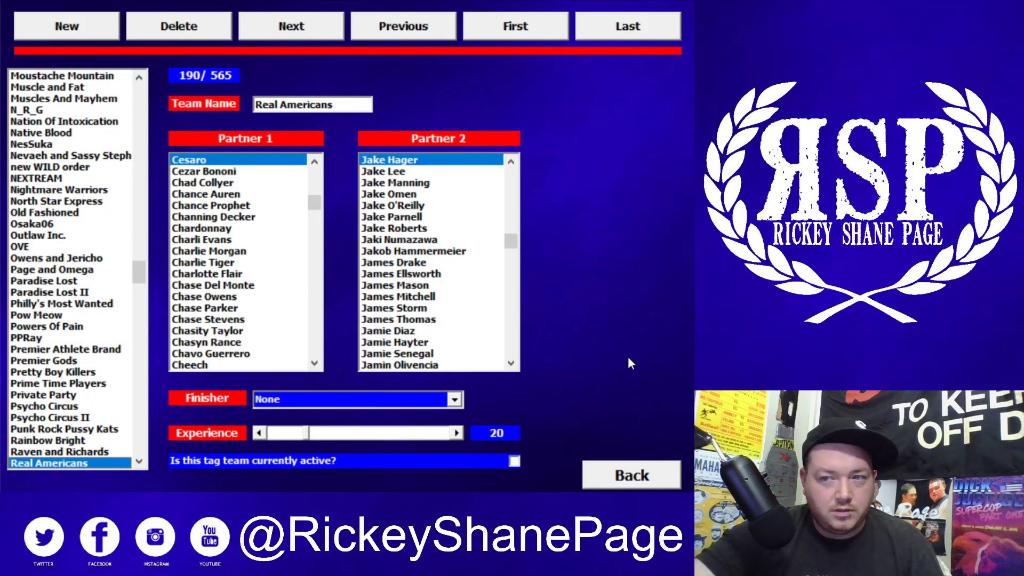
pyautogui.press('Down')
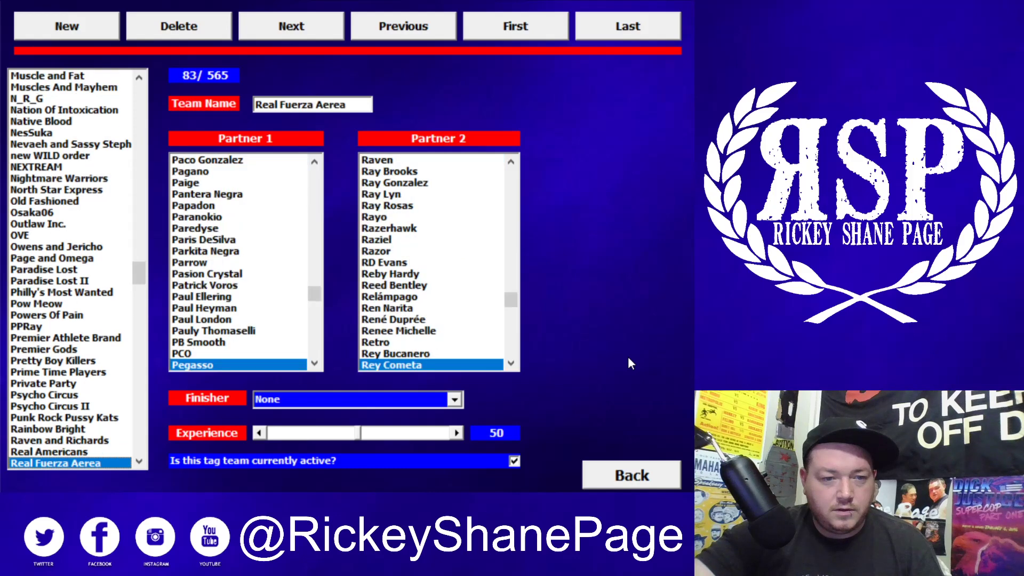
pyautogui.press('Down')
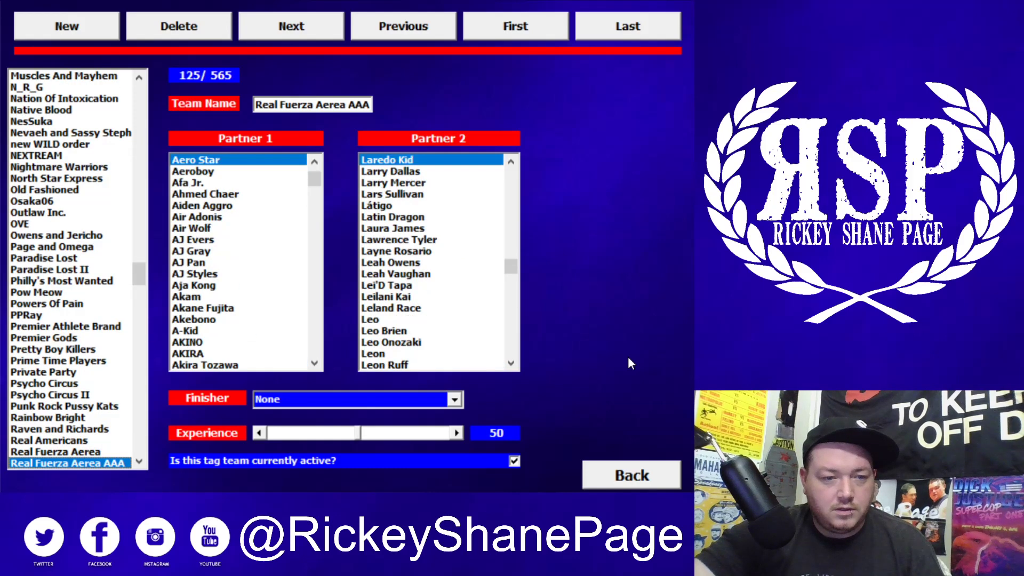
pyautogui.press('Down')
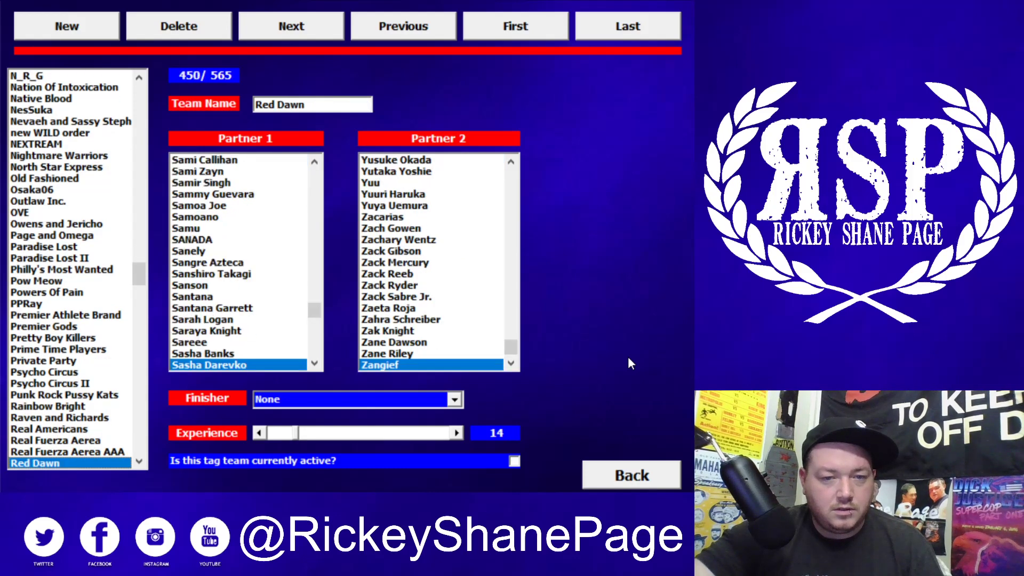
# Remove the Red White N BLUE Express tag team, whose record has no valid first partner
pyautogui.press('Down')
pyautogui.press('Down')
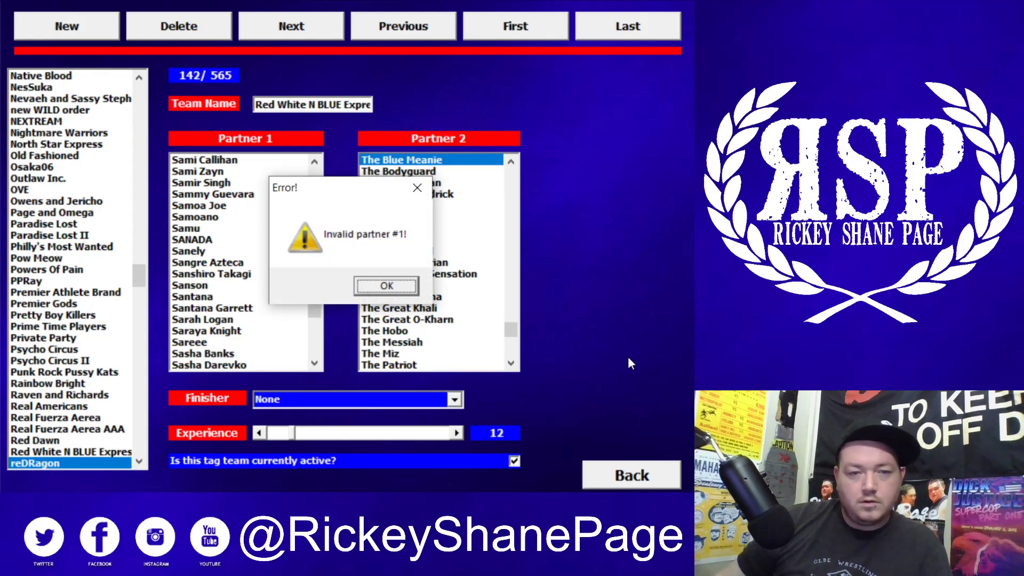
pyautogui.click(387, 287)
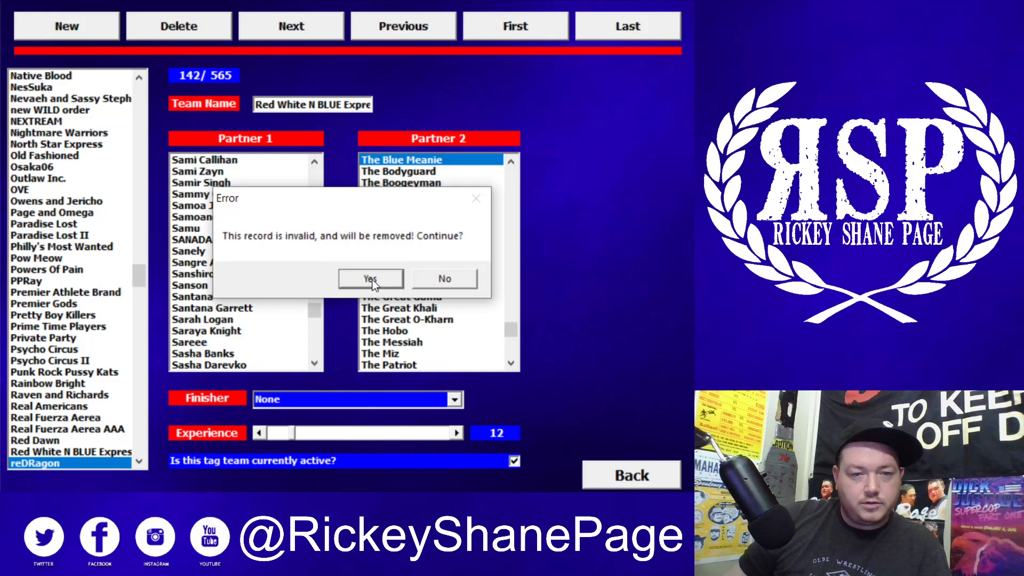
pyautogui.click(374, 281)
# Return to the teams starting with "red" and check the partners and active status of the records through Revolt!
pyautogui.click(48, 440)
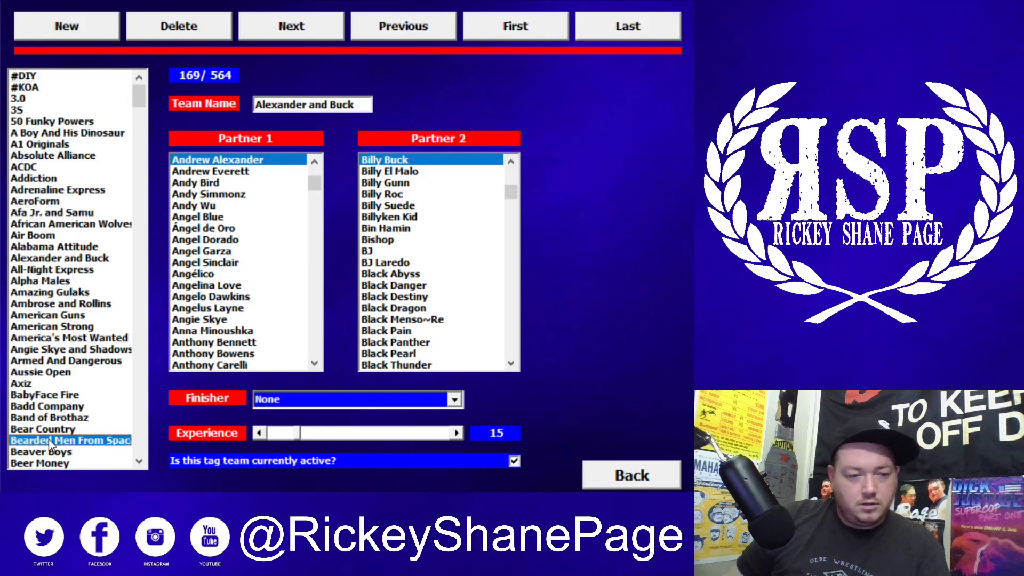
pyautogui.write('red')
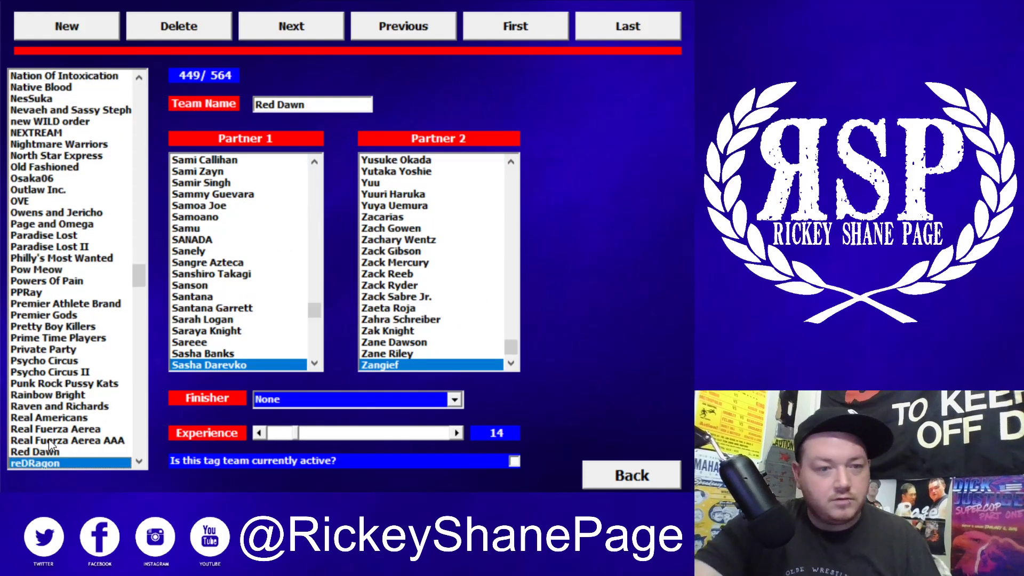
pyautogui.press('Down')
pyautogui.press('Down')
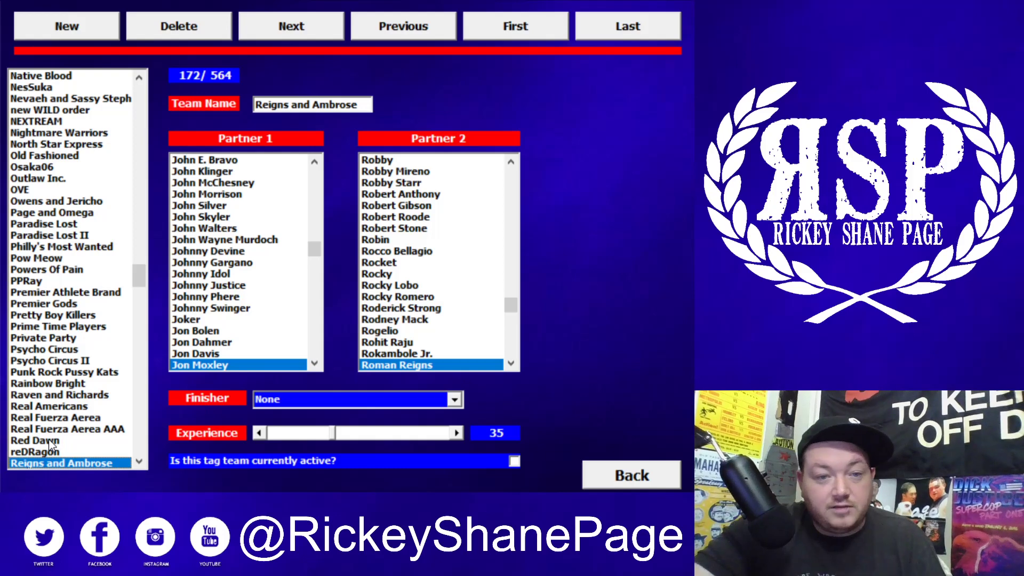
pyautogui.press('Down')
pyautogui.press('Down')
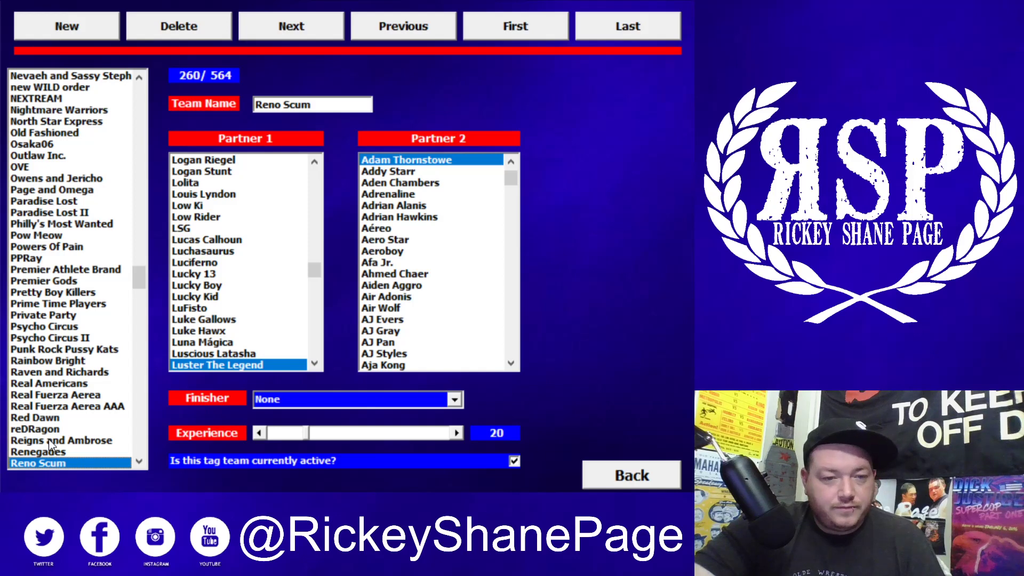
pyautogui.press('Down')
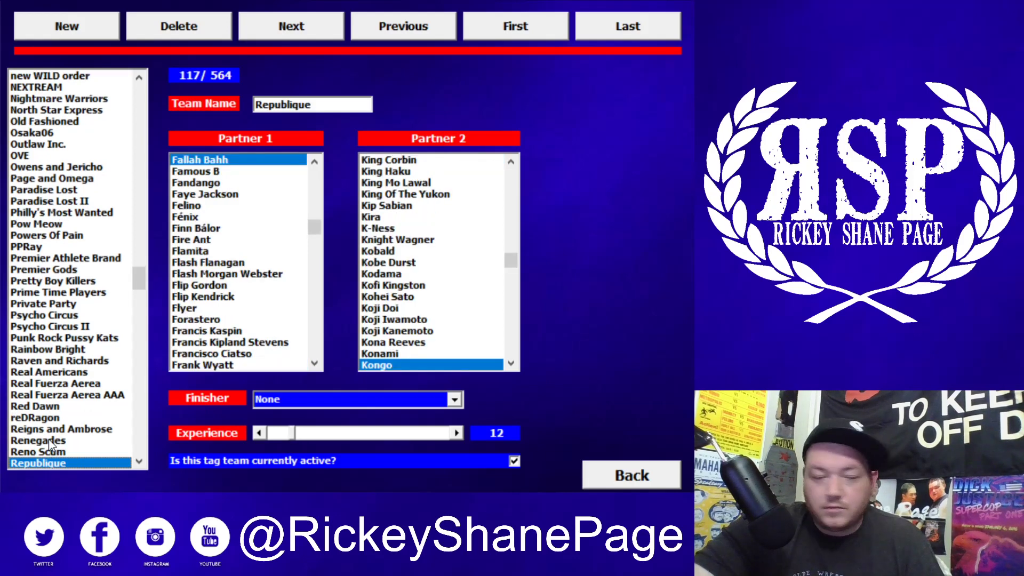
pyautogui.press('Down')
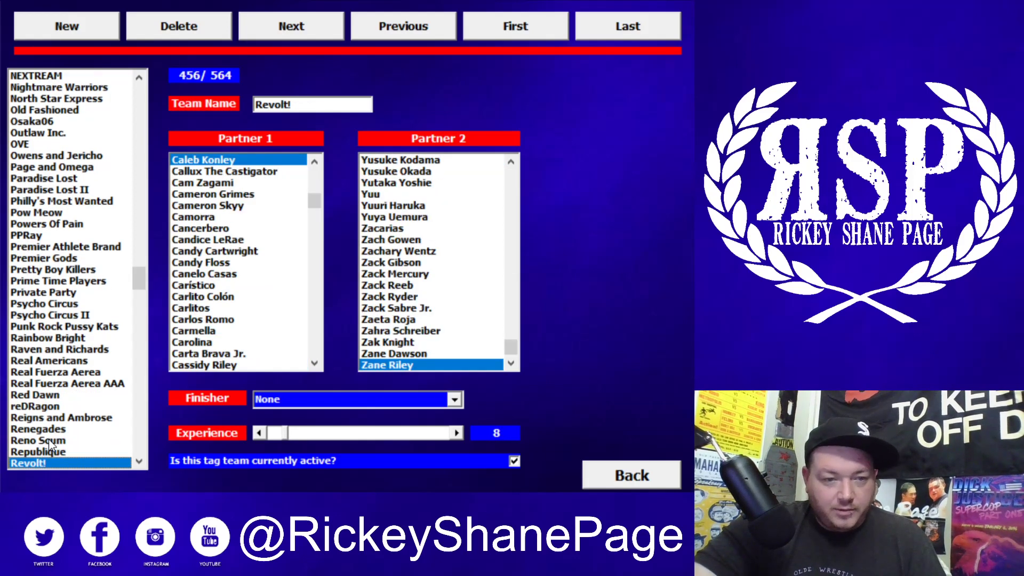
# Remove the invalid Revolution tag team record from the database
pyautogui.press('Down')
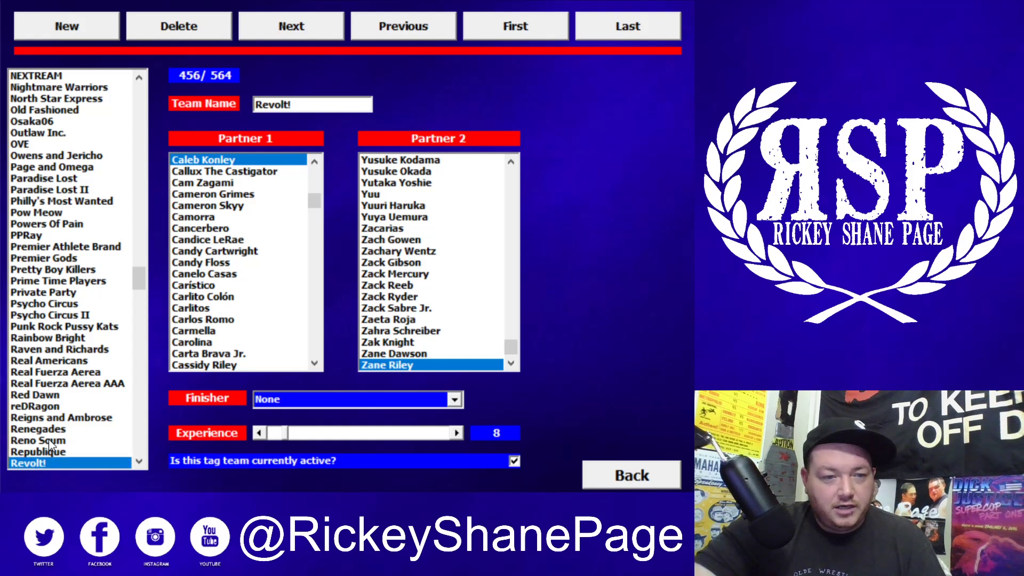
pyautogui.press('Down')
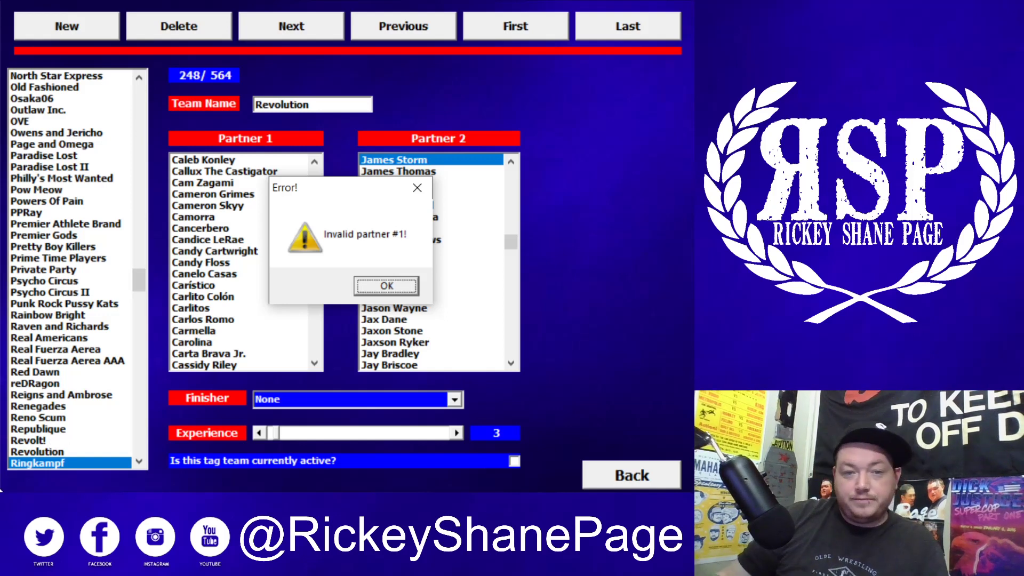
pyautogui.click(379, 288)
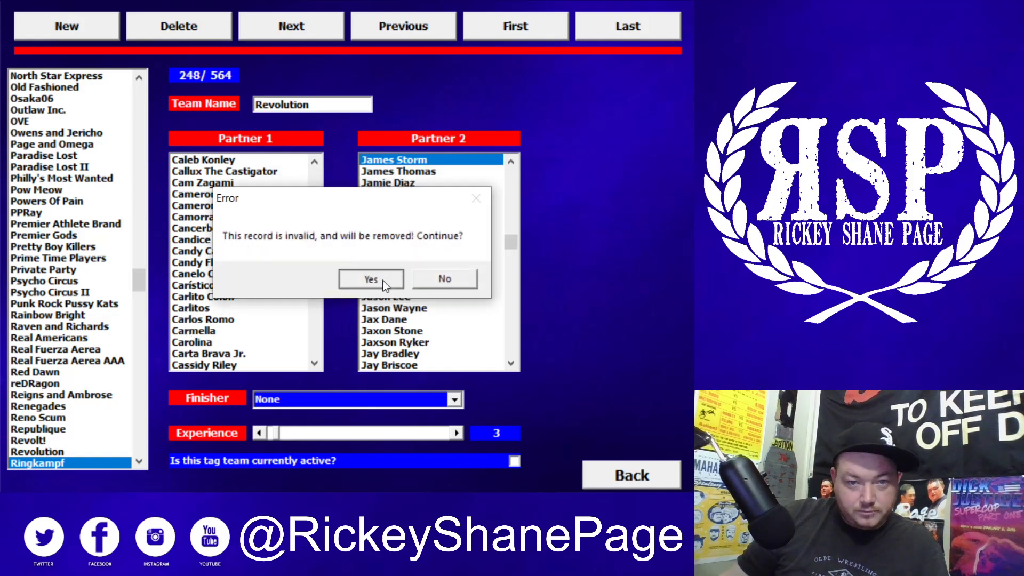
pyautogui.click(382, 280)
# Return to the teams starting with "ri" and check the partners, finisher, experience and active status of Ringkampf through RyoSuka
pyautogui.click(81, 418)
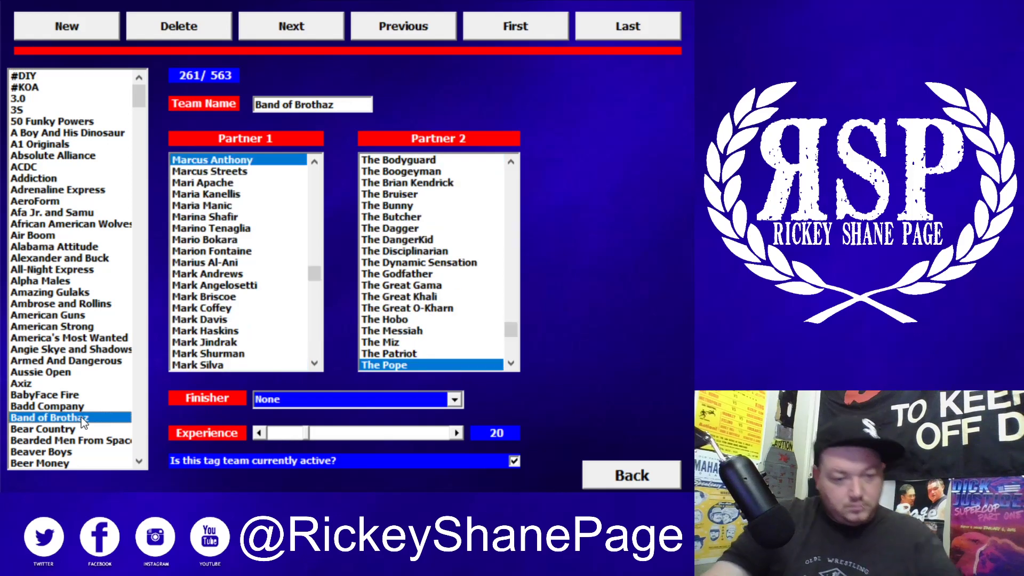
pyautogui.press('r')
pyautogui.press('i')
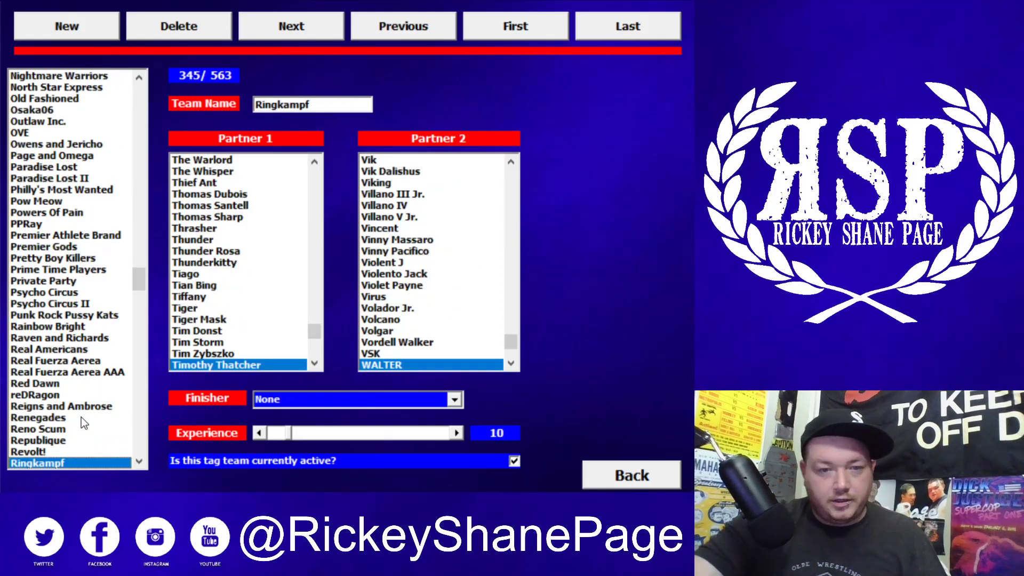
pyautogui.press('s')
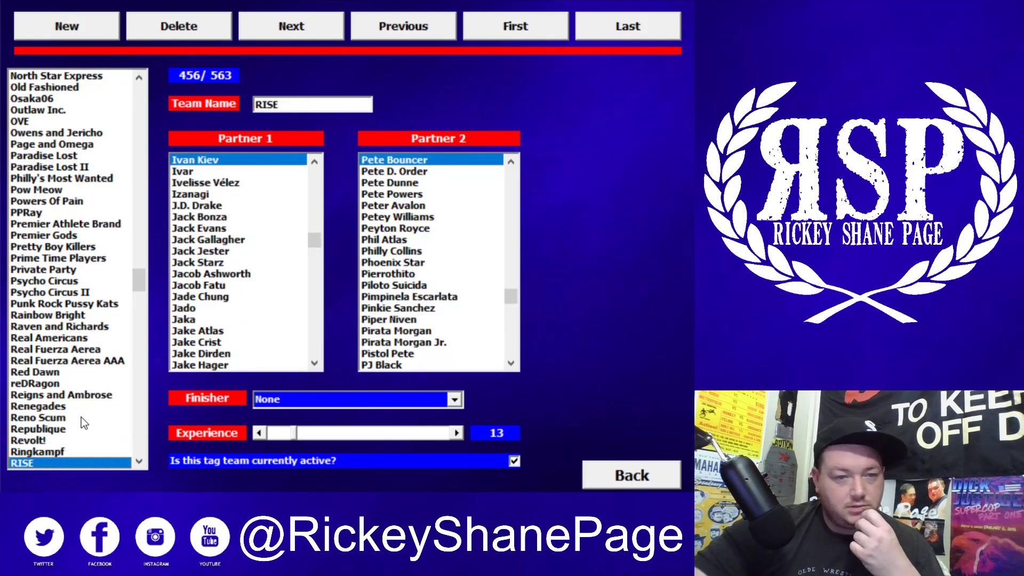
pyautogui.press('Down')
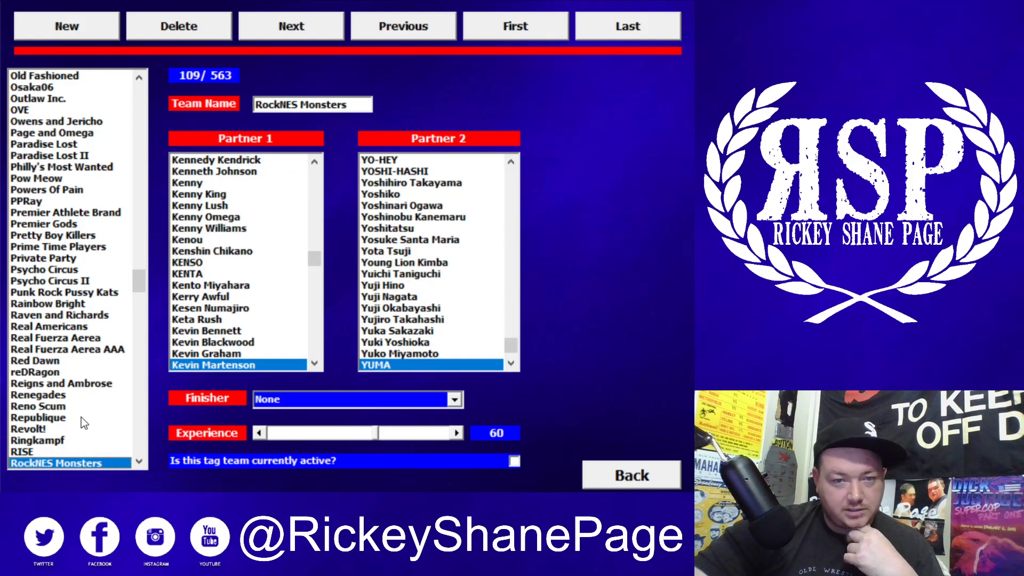
pyautogui.press('Down')
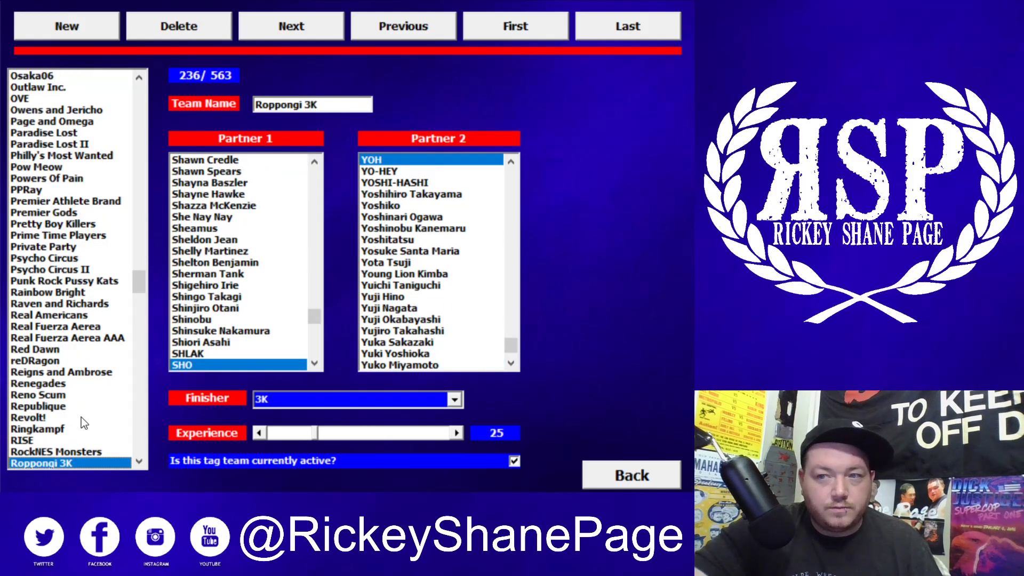
pyautogui.press('Down')
pyautogui.press('Down')
pyautogui.press('Down')
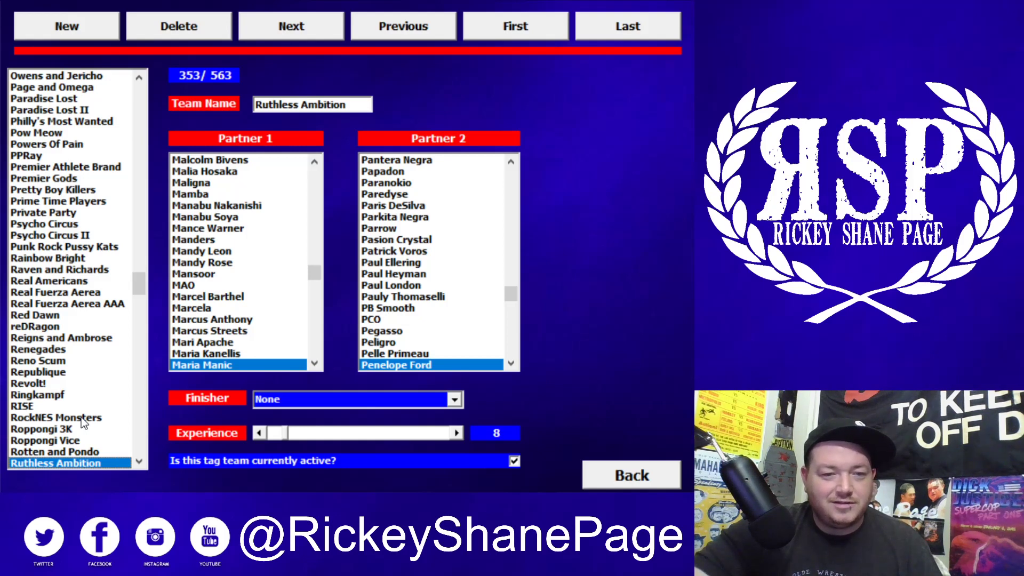
pyautogui.press('Down')
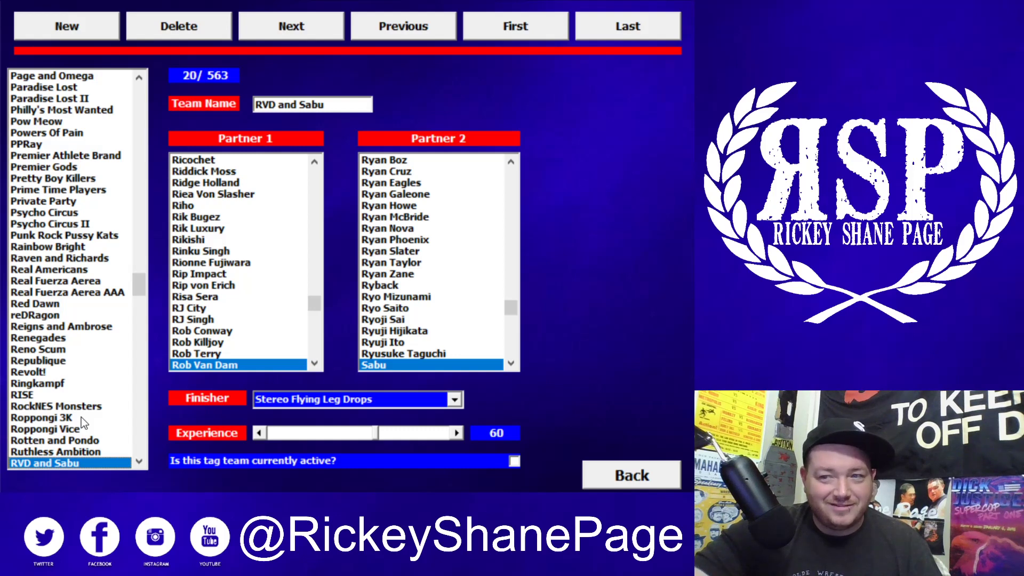
pyautogui.press('Down')
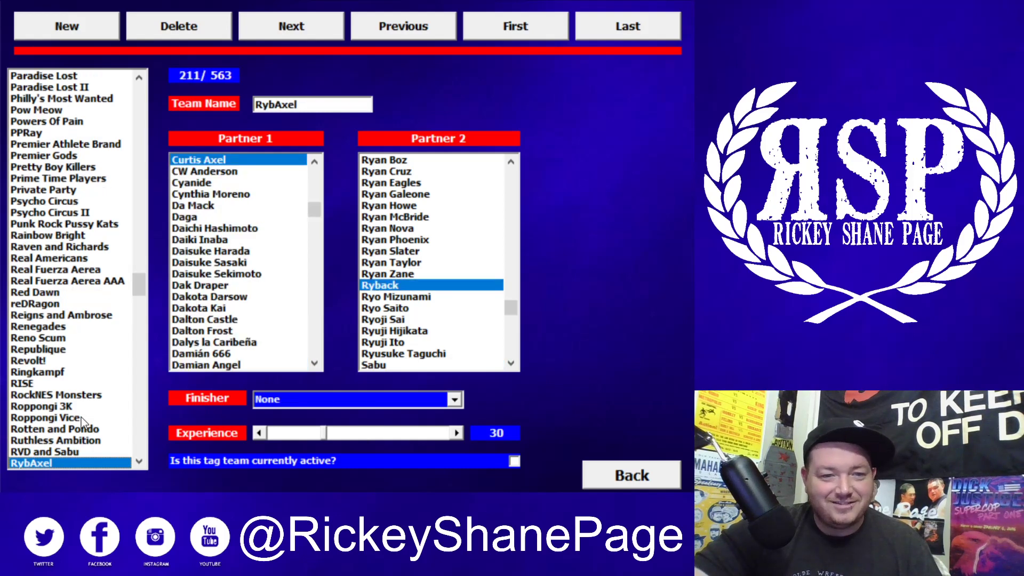
pyautogui.press('Down')
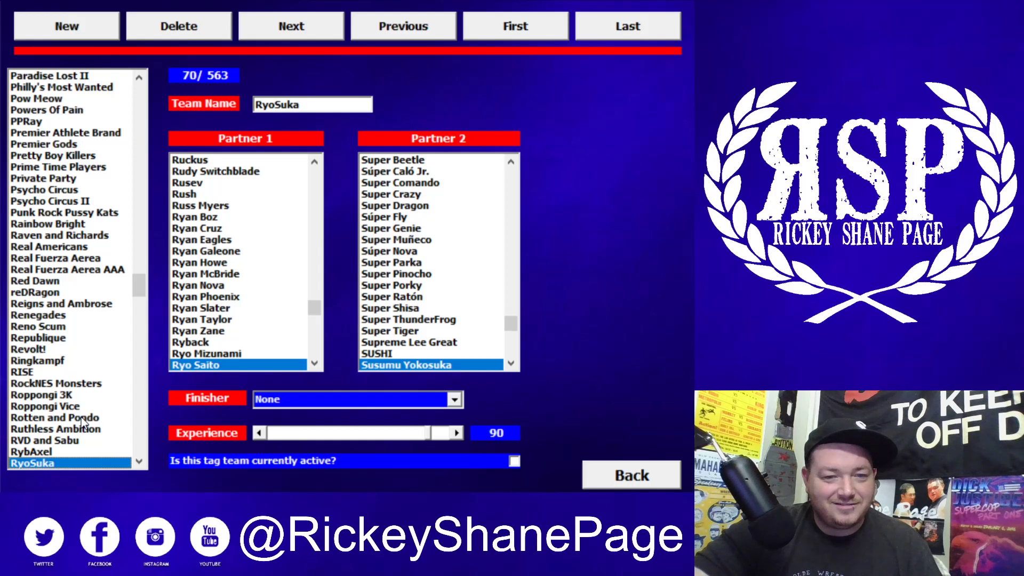
# Review the partners, finisher, experience and active status of the teams from Samoan Island Tribe through S-N-S Express
pyautogui.press('Down')
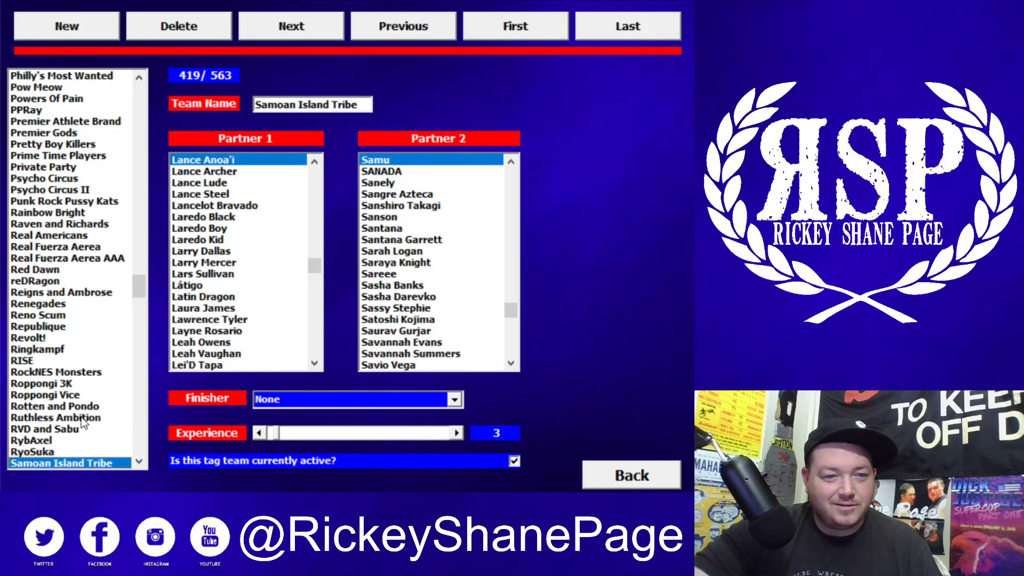
pyautogui.press('Down')
pyautogui.press('Down')
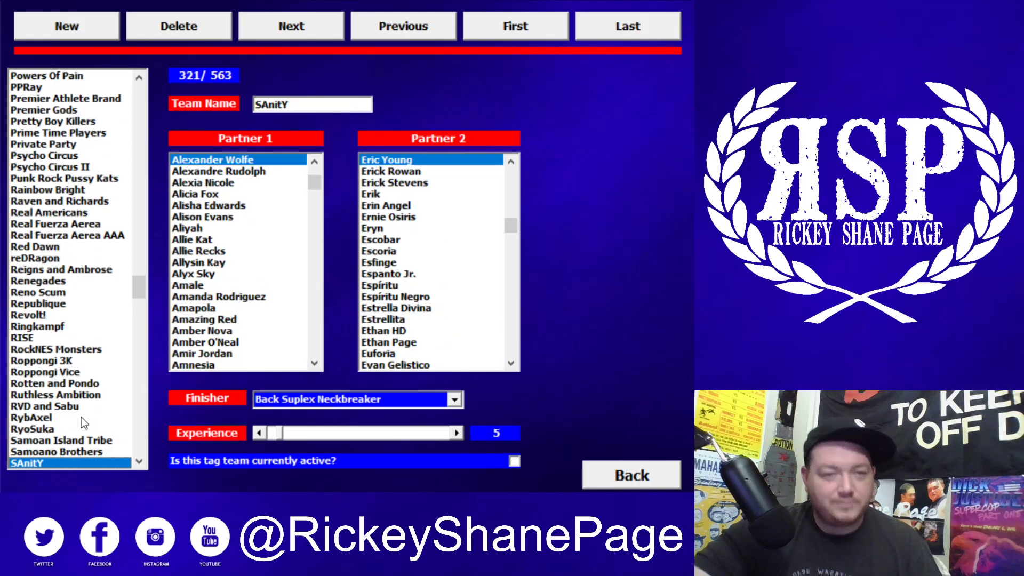
pyautogui.press('Down')
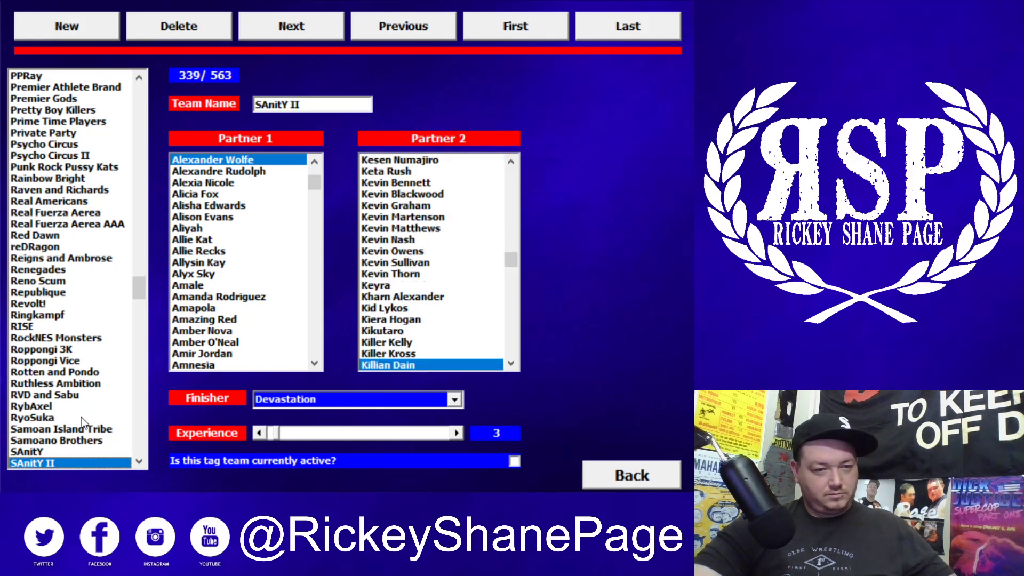
pyautogui.press('Down')
pyautogui.press('Down')
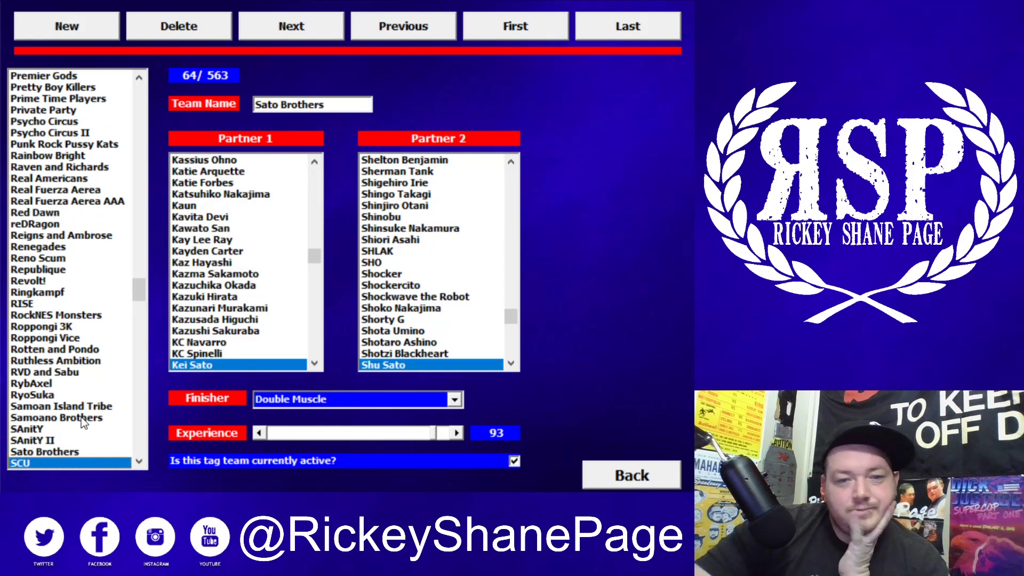
pyautogui.press('Down')
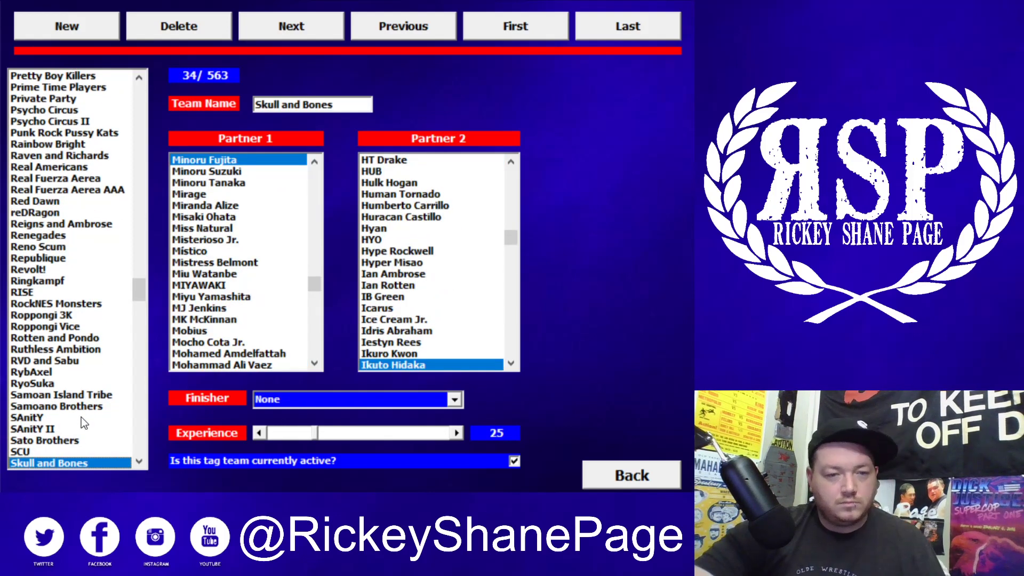
pyautogui.press('Down')
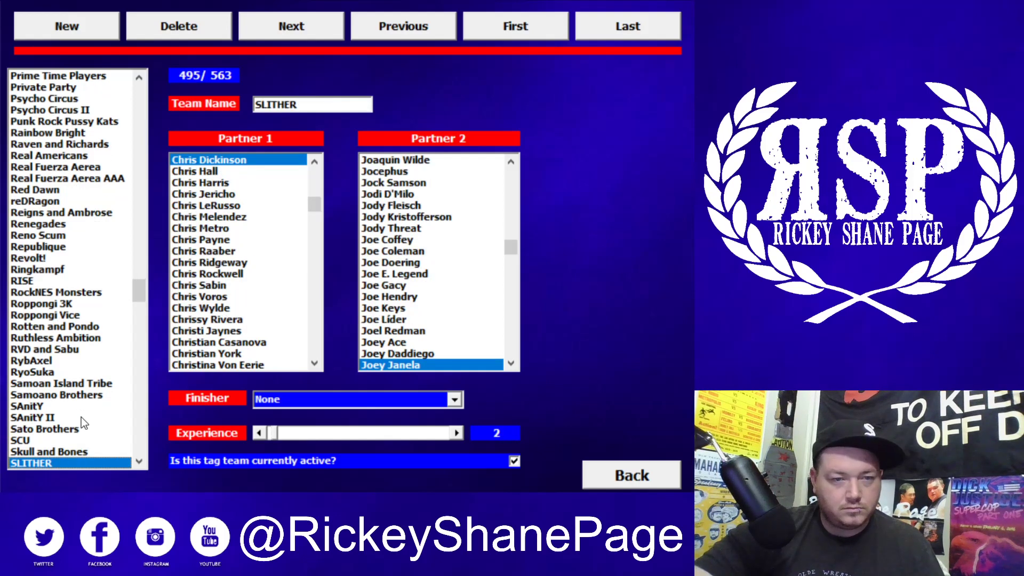
pyautogui.press('Down')
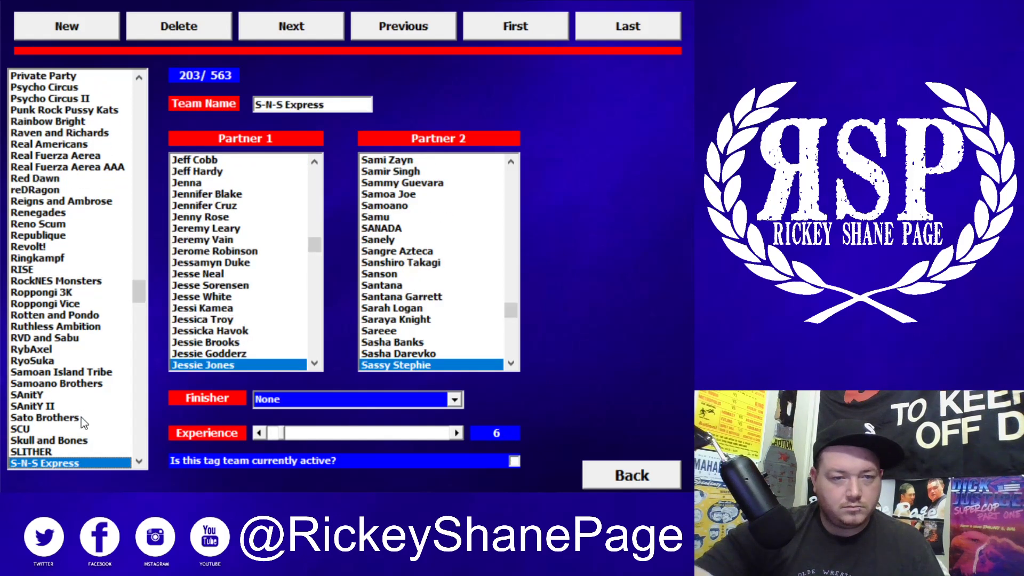
# Examine the tag team records from Sons of Samoa through Speeds of Sounds, comparing the two "Sons of" teams
pyautogui.press('Down')
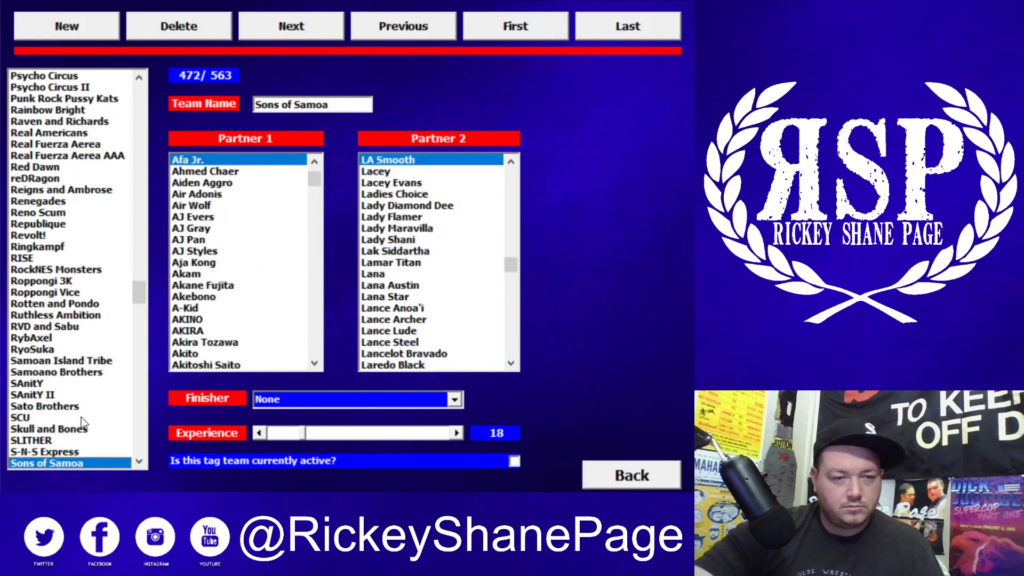
pyautogui.press('Down')
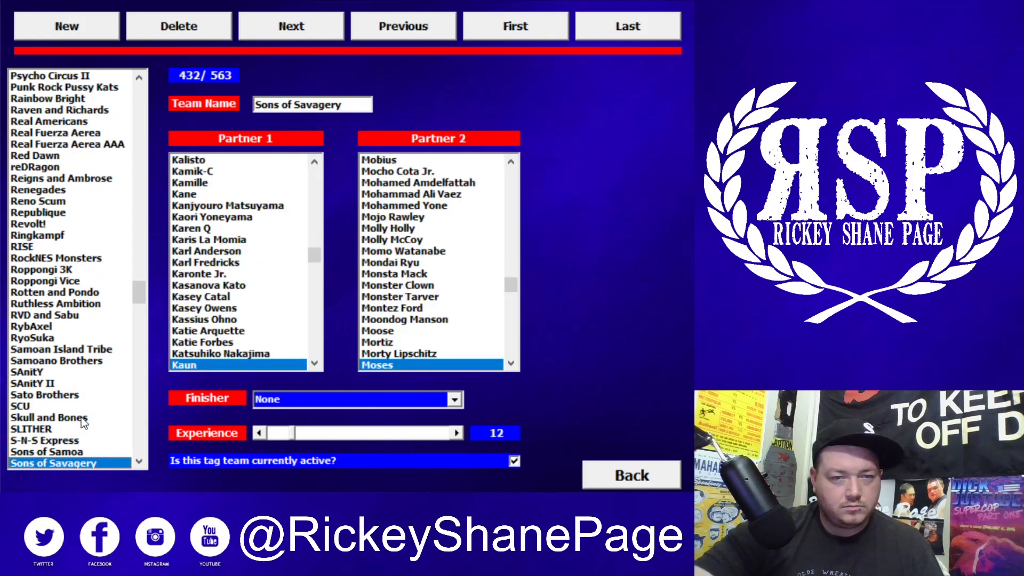
pyautogui.press('Up')
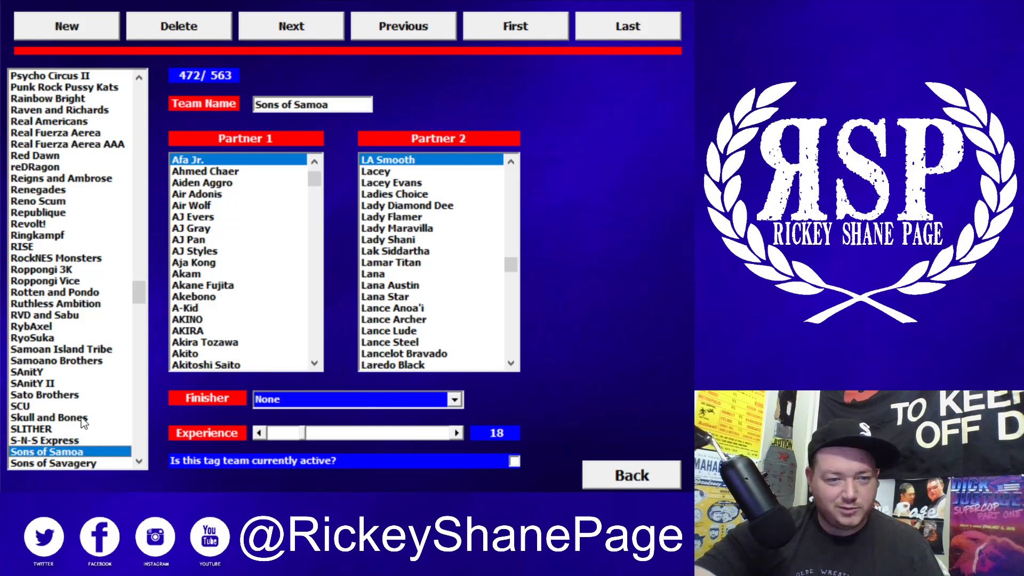
pyautogui.press('Down')
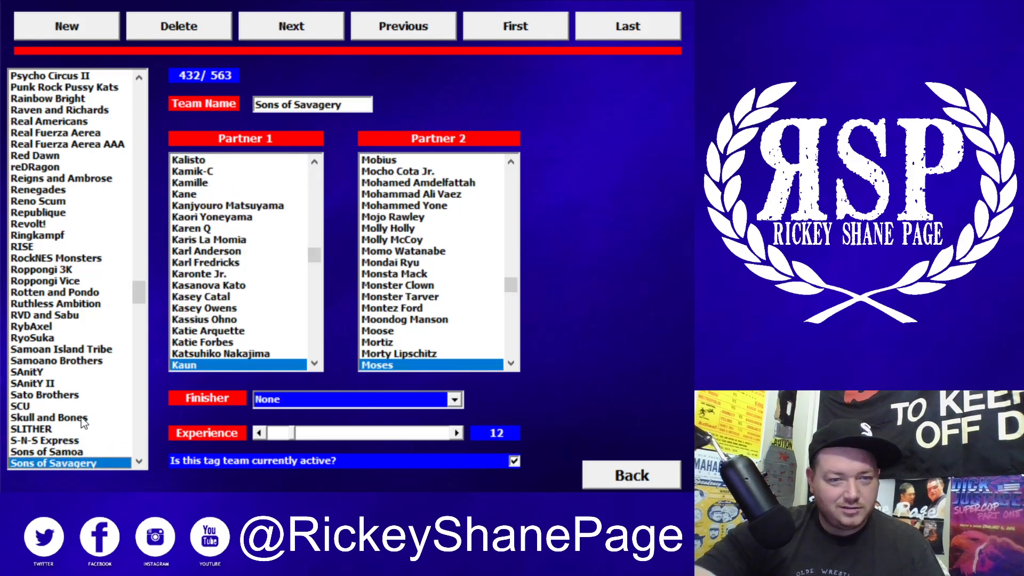
pyautogui.press('Down')
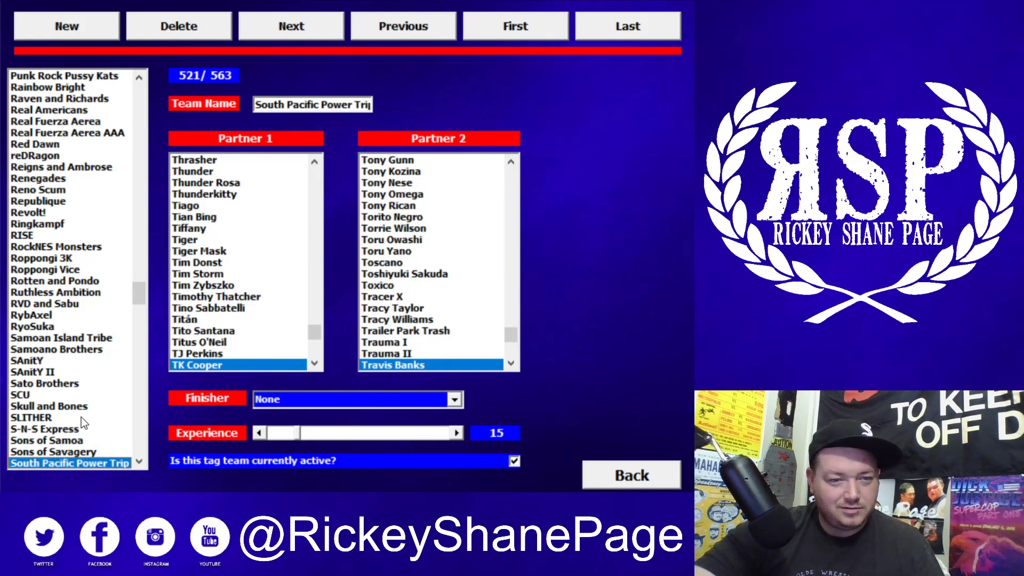
pyautogui.press('Down')
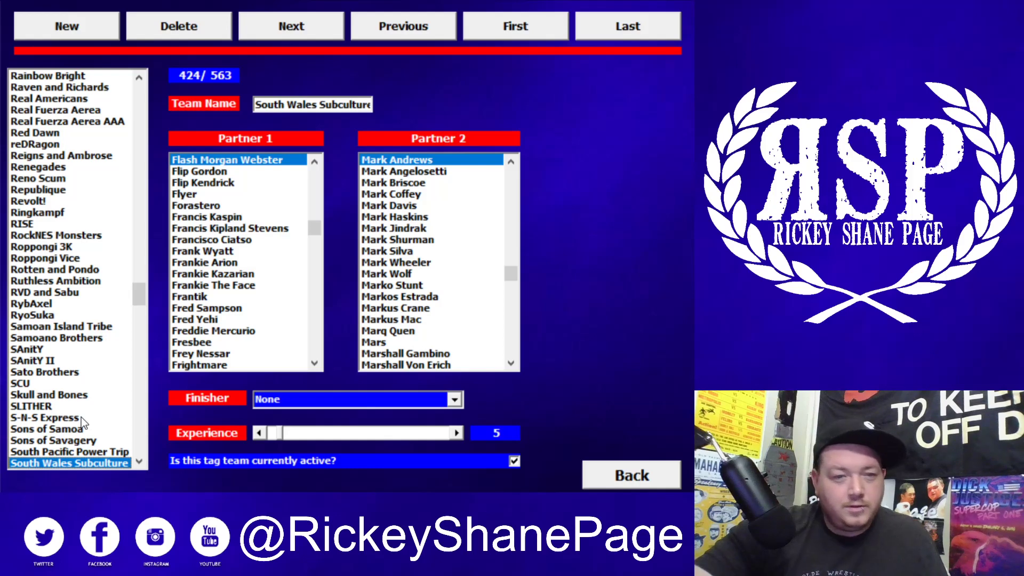
pyautogui.press('Down')
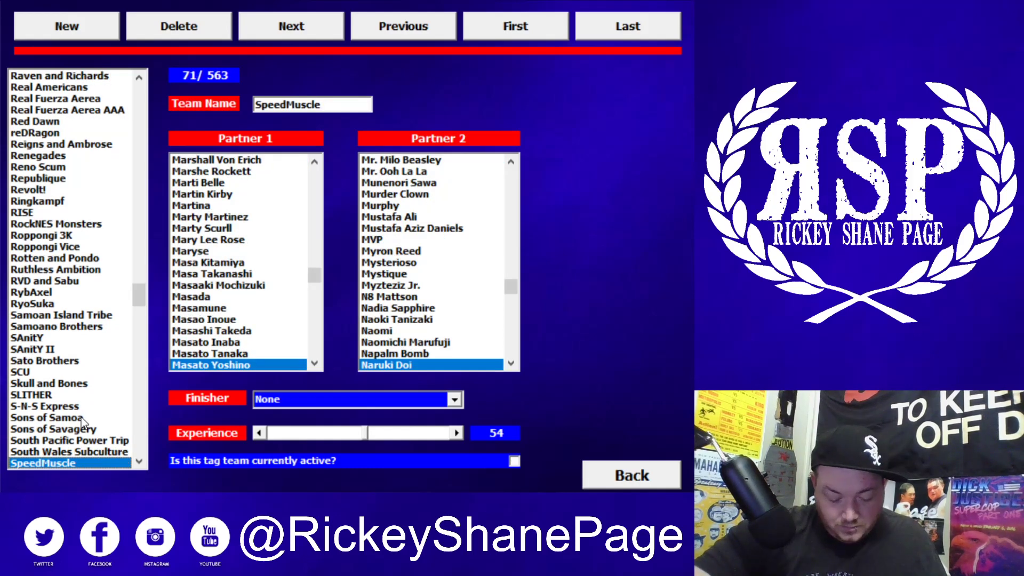
pyautogui.press('Down')
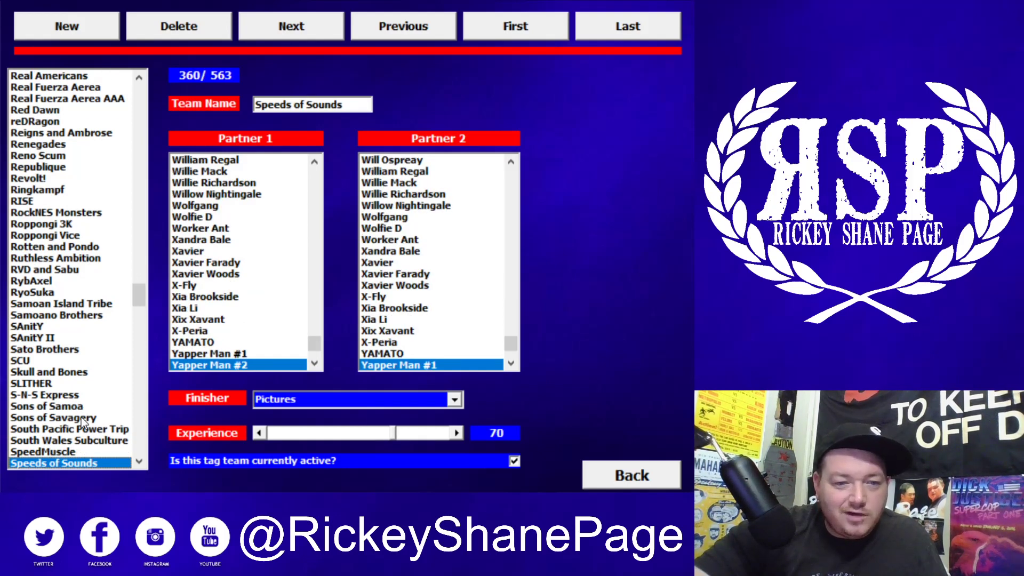
# Check the partners, finisher, experience and active status of the teams from STD's through Sudden Impact
pyautogui.press('Down')
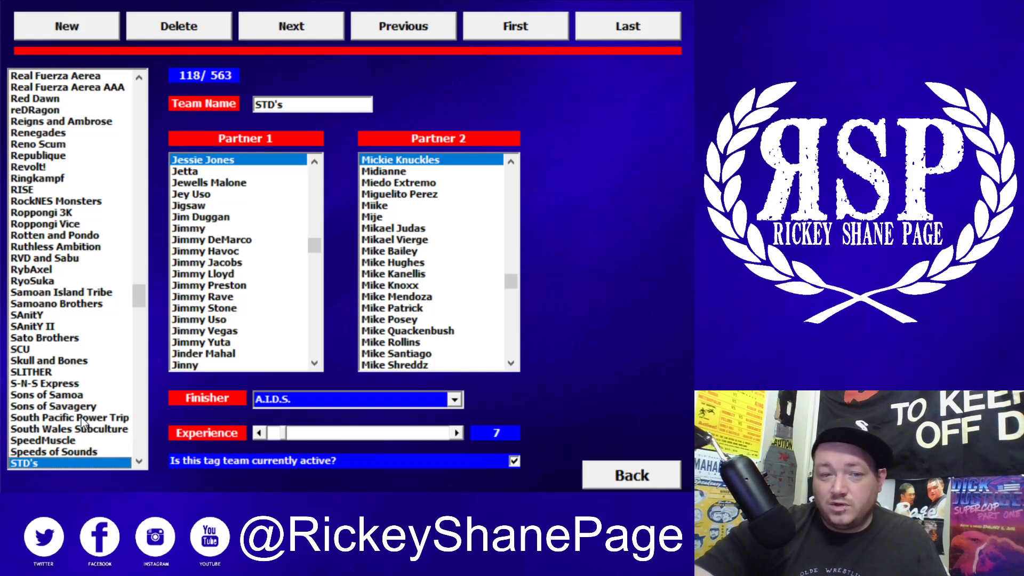
pyautogui.press('Down')
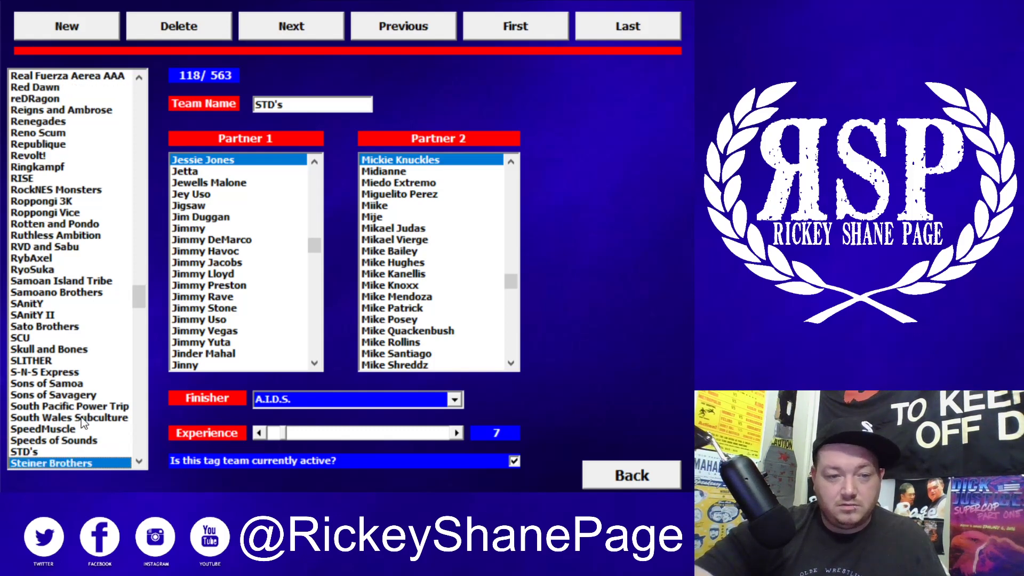
pyautogui.press('Down')
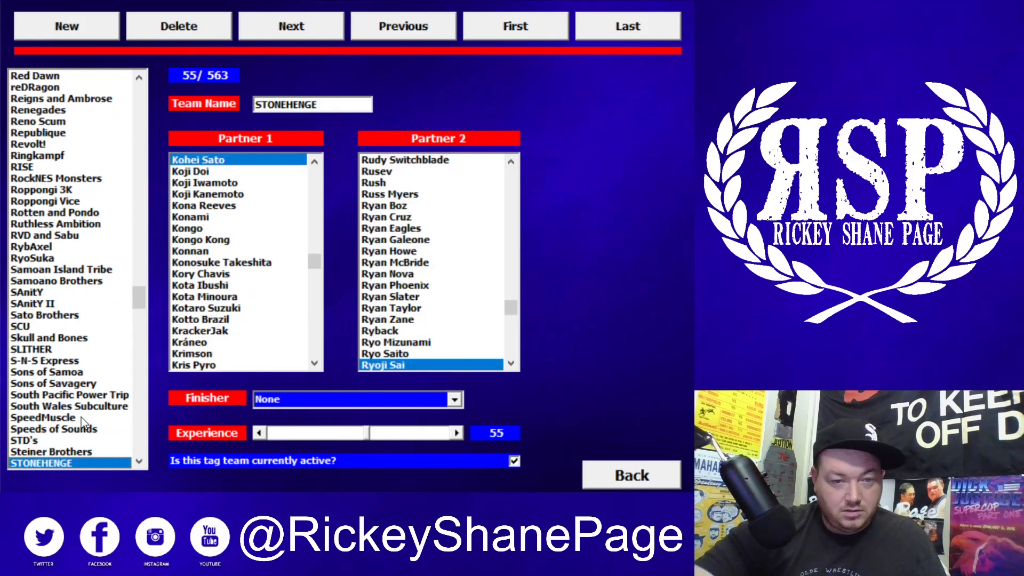
pyautogui.press('Down')
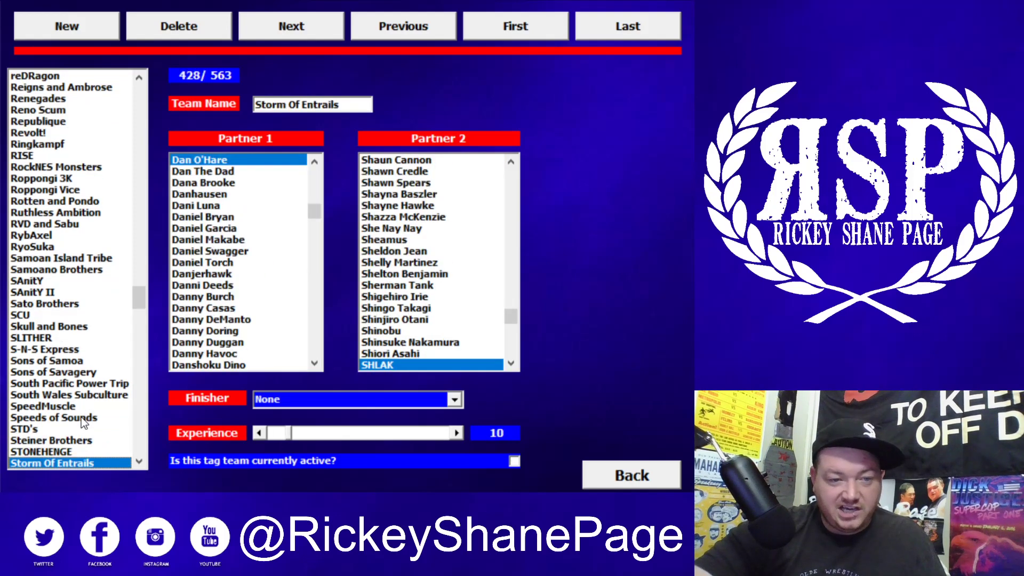
pyautogui.press('Down')
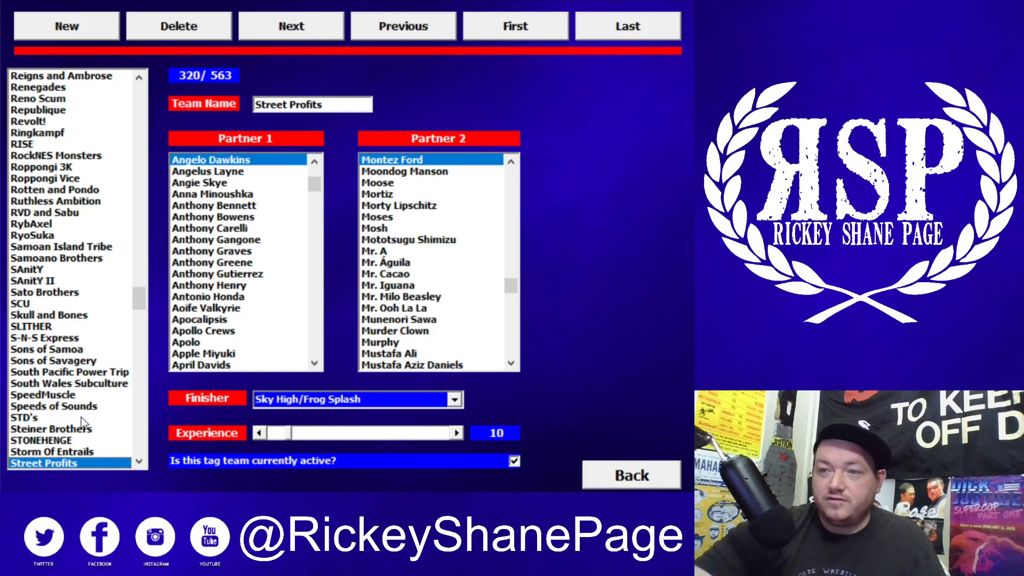
pyautogui.press('Down')
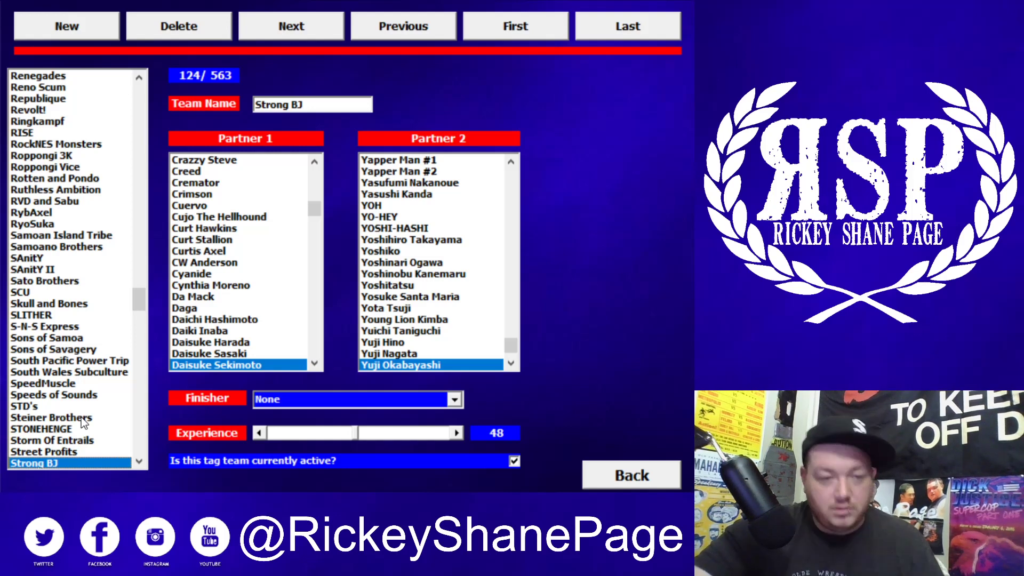
pyautogui.press('Down')
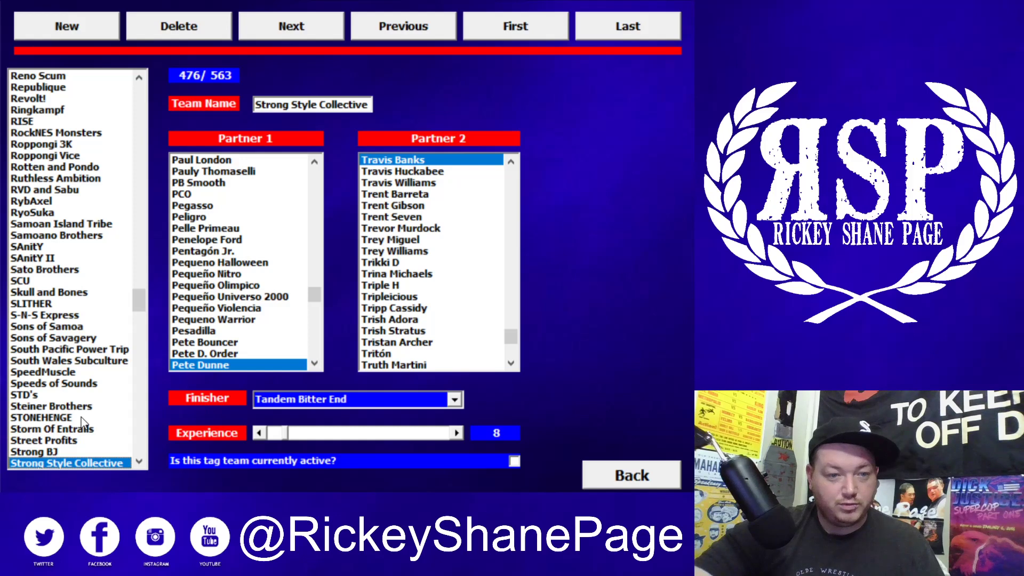
pyautogui.press('Down')
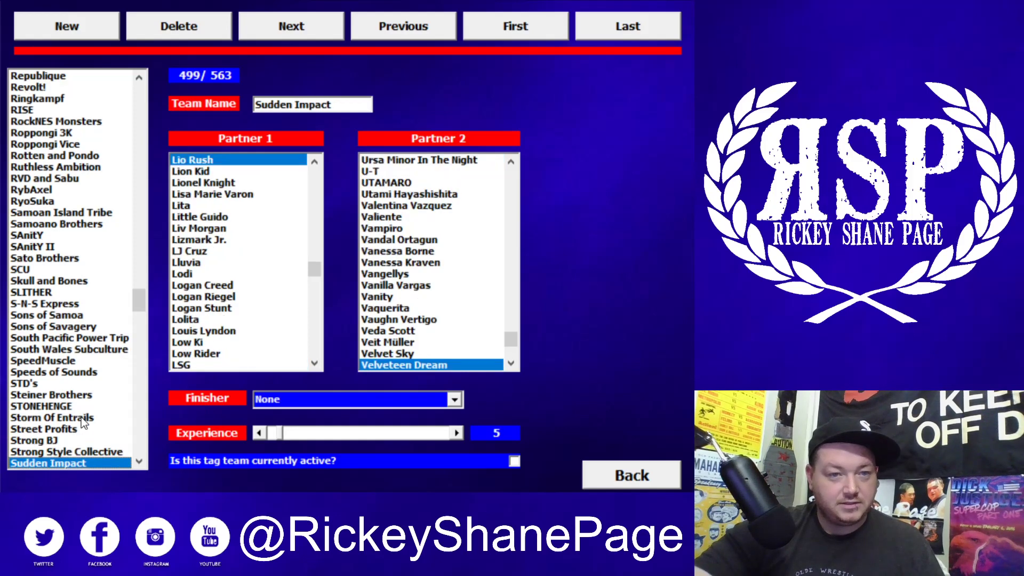
# Recheck Strong Style Collective and review the partners, finisher, experience and active status of the teams from Summerian Death Squad through TDT
pyautogui.press('Up')
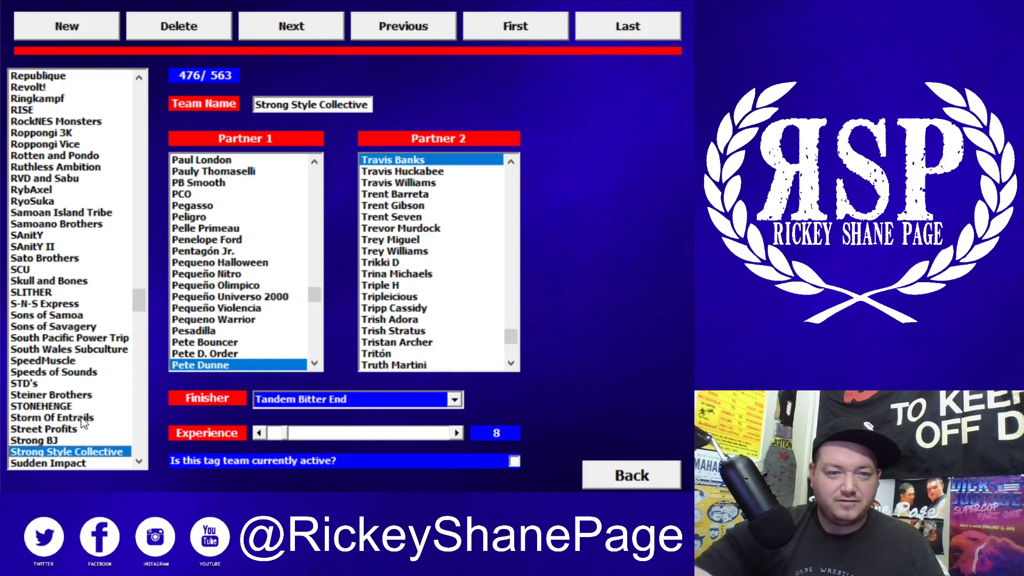
pyautogui.press('Down')
pyautogui.press('Down')
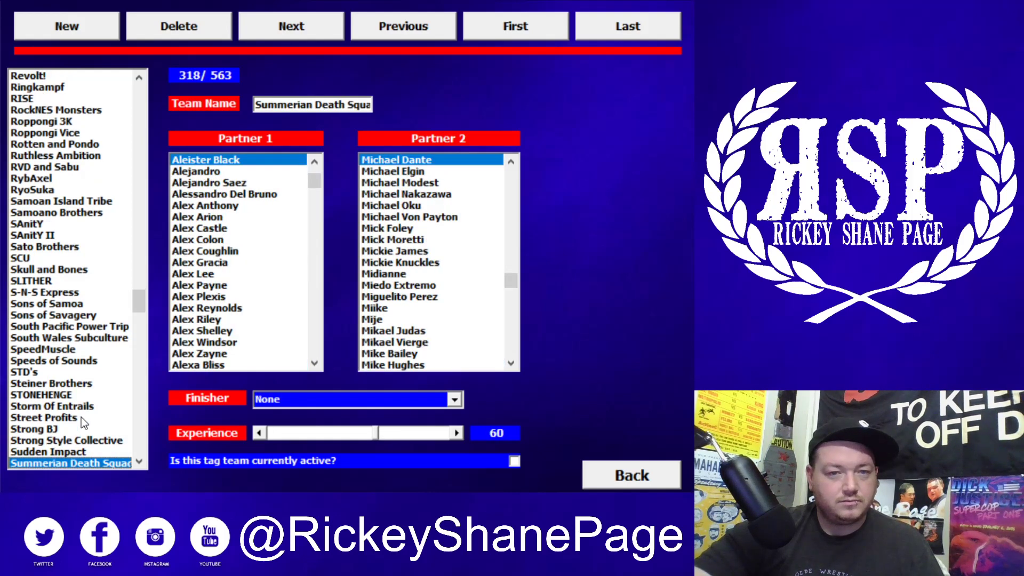
pyautogui.press('Down')
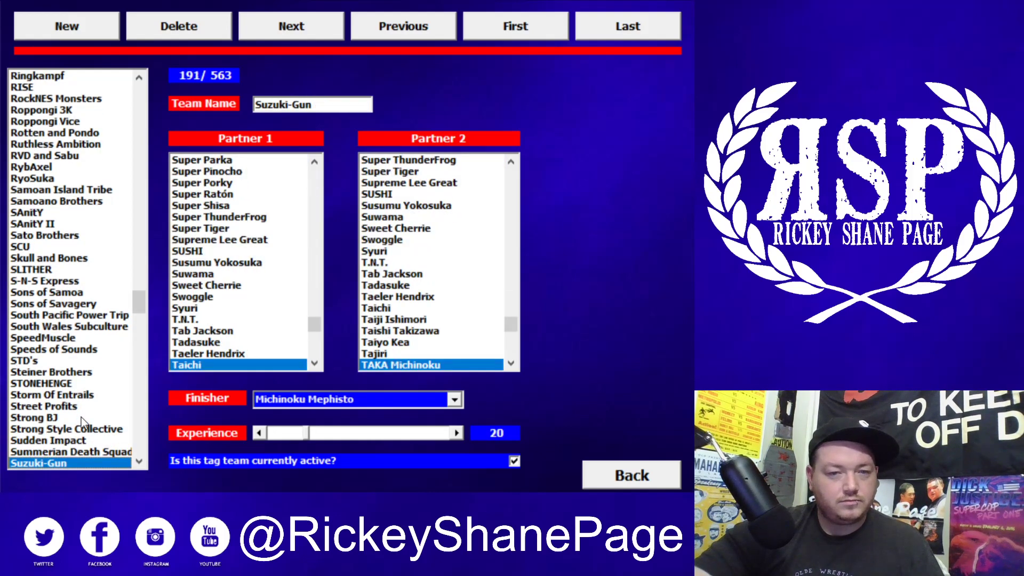
pyautogui.press('Down')
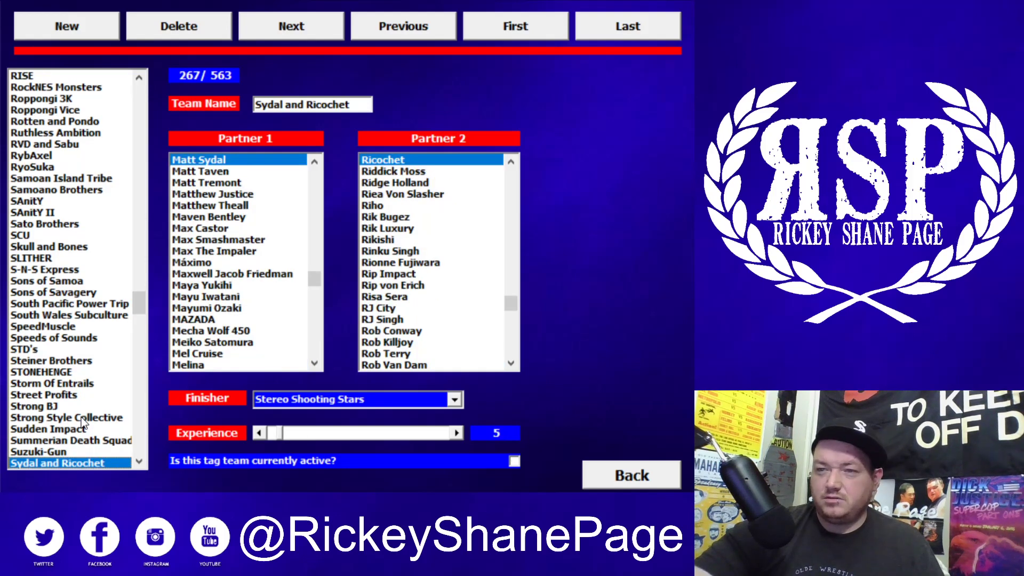
pyautogui.press('Down')
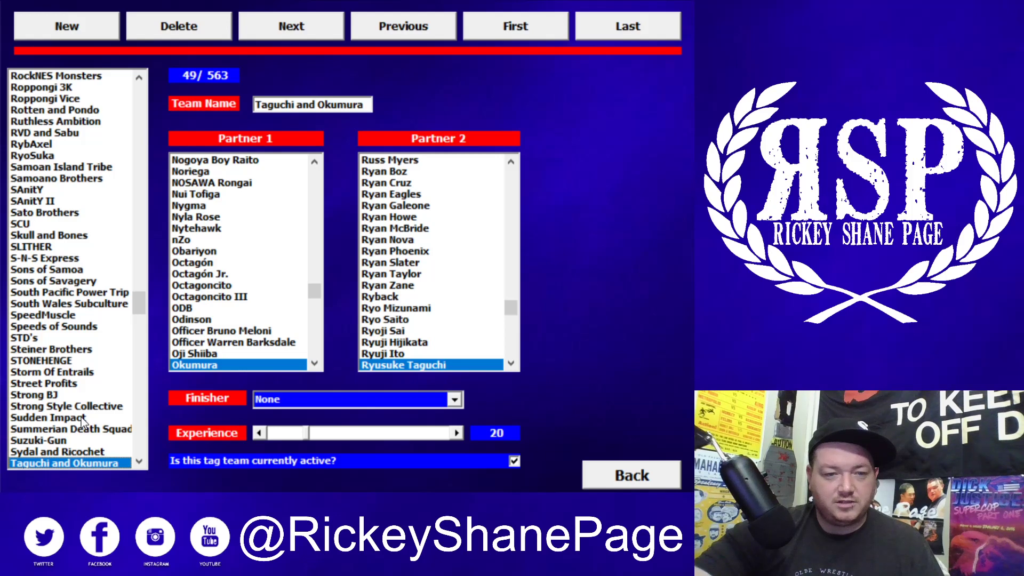
pyautogui.press('Down')
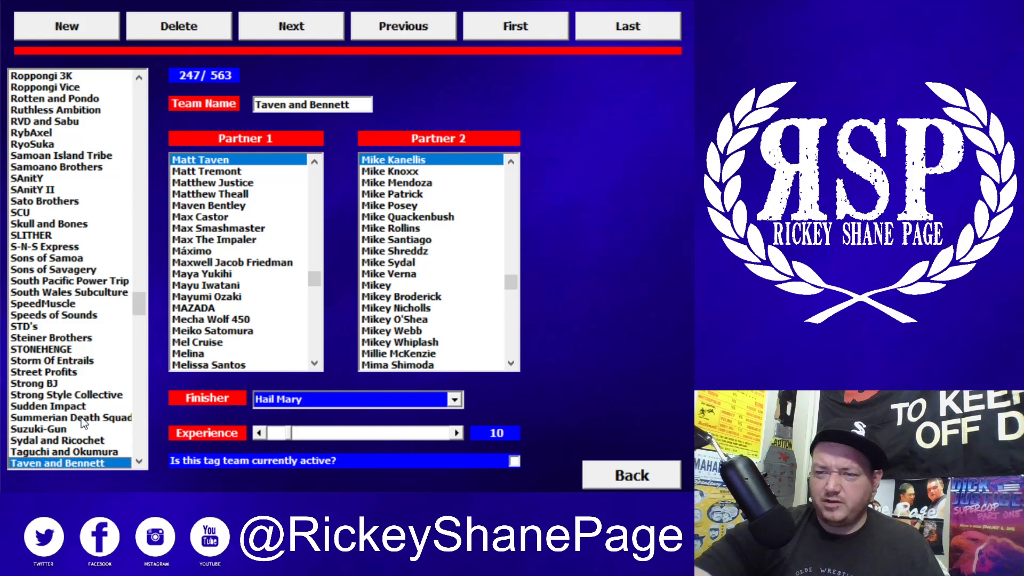
pyautogui.press('Down')
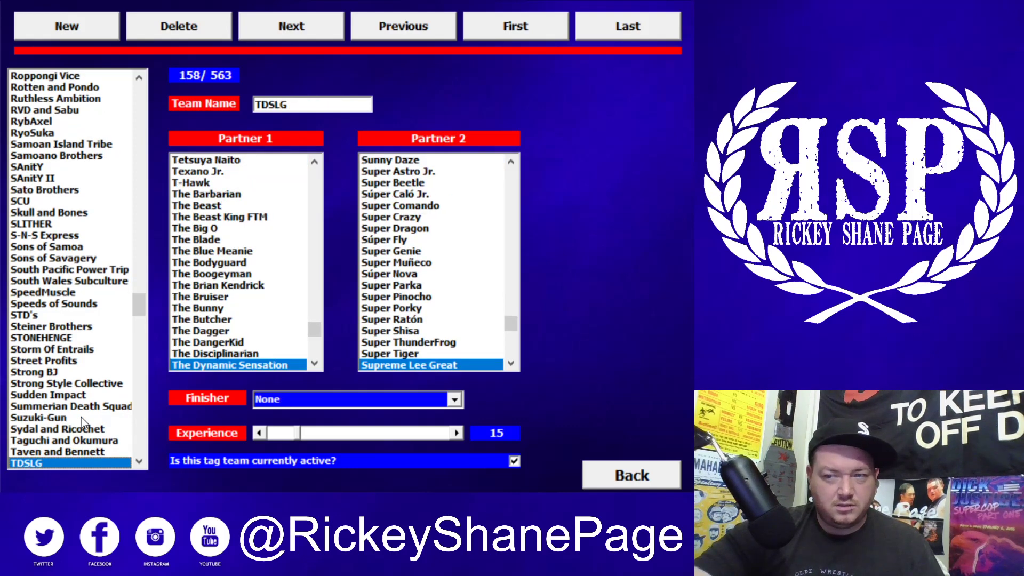
pyautogui.press('Down')
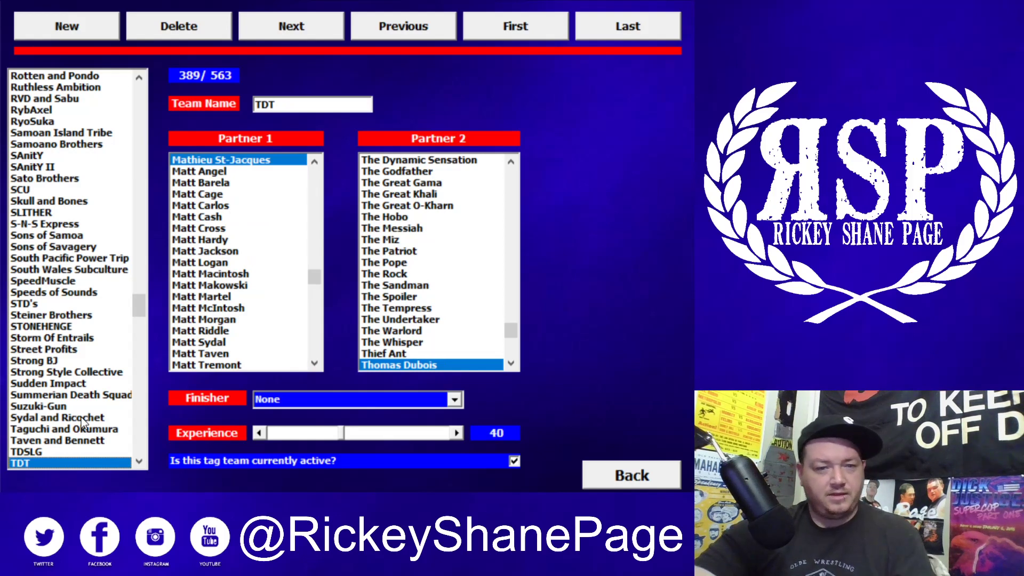
# Review the partners, finisher, experience and active status of the teams from Team B.A.D. through Team Power Point
pyautogui.press('Down')
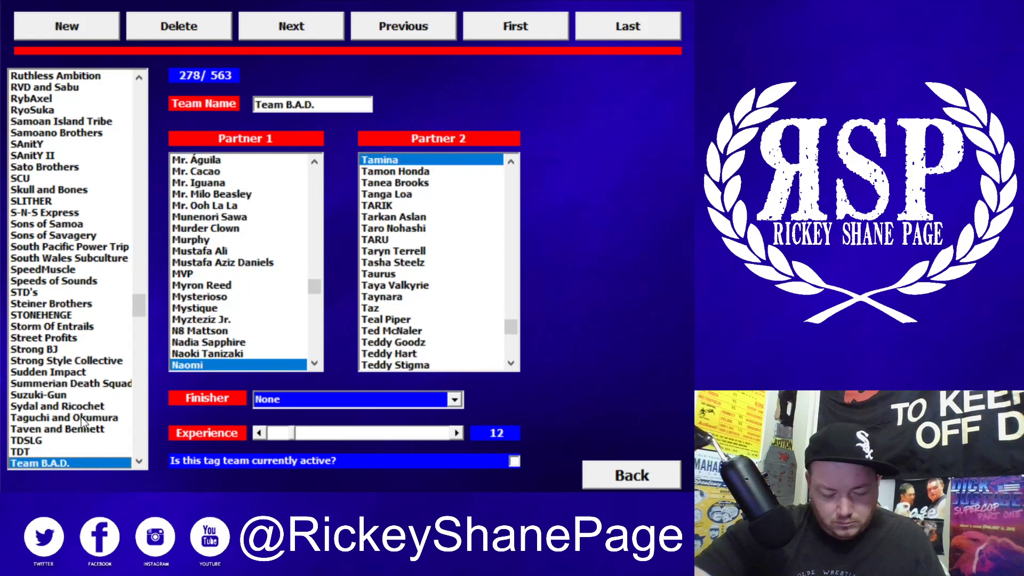
pyautogui.press('Down')
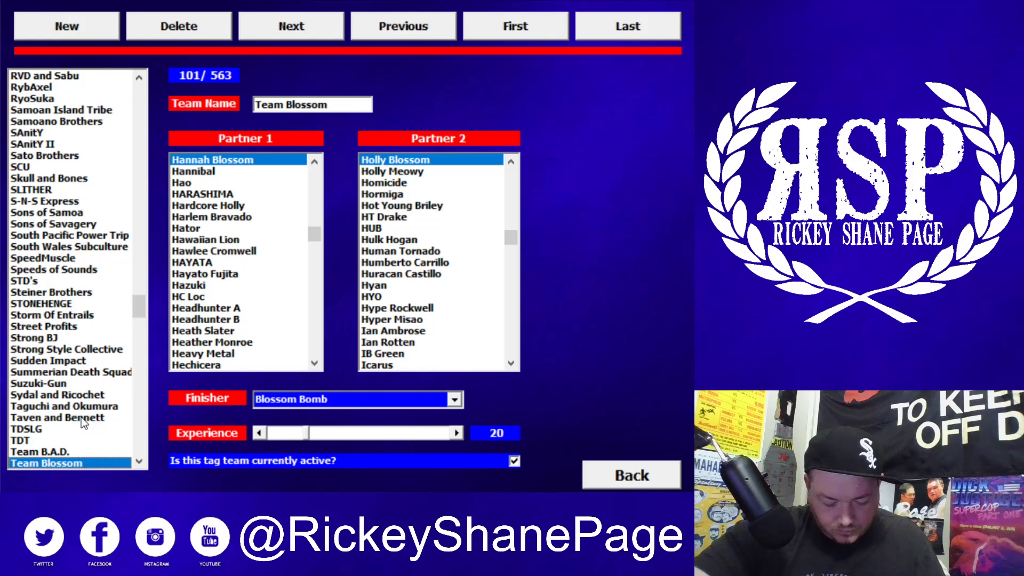
pyautogui.press('Down')
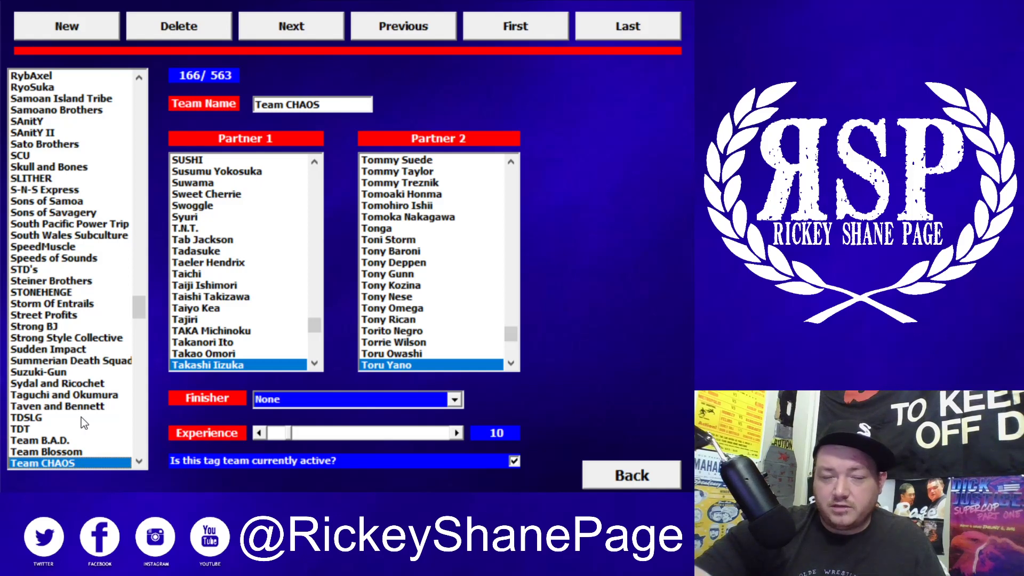
pyautogui.press('Down')
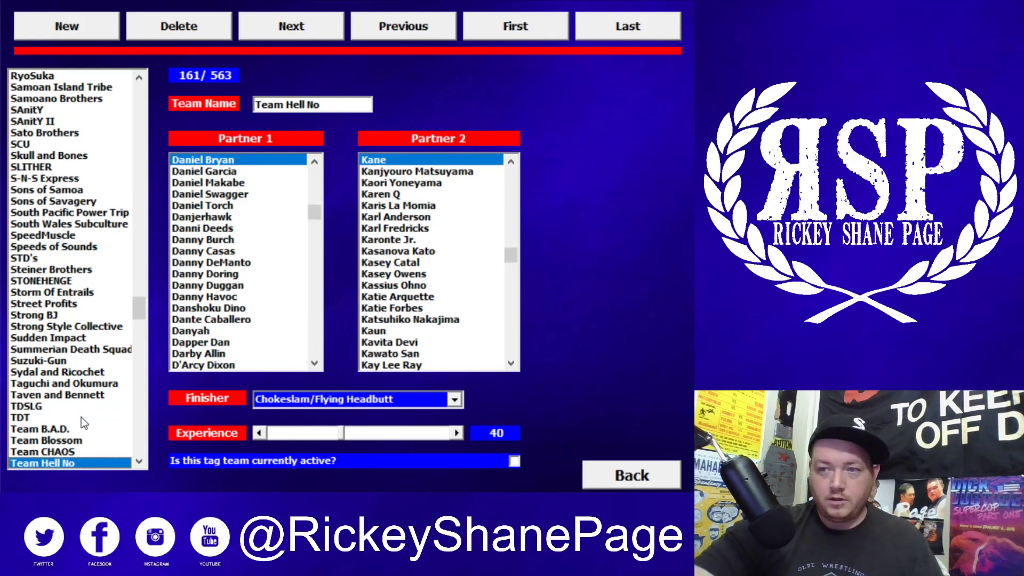
pyautogui.press('Down')
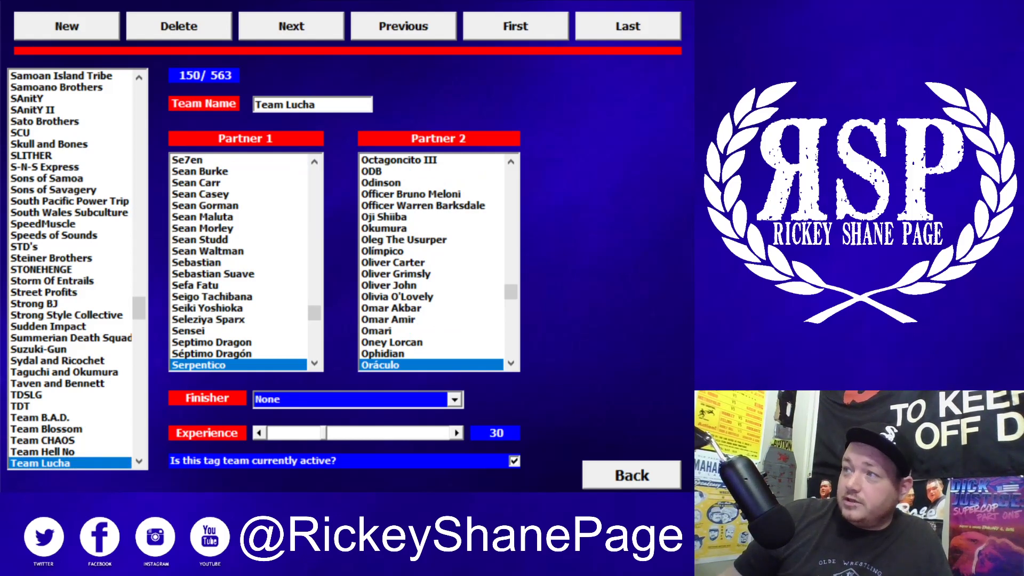
pyautogui.click(27, 463)
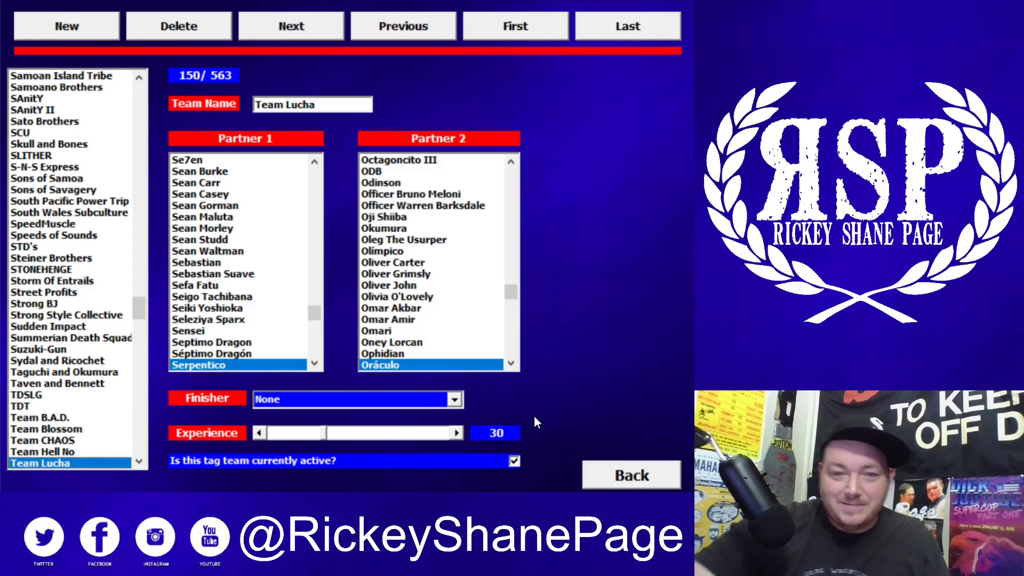
pyautogui.press('Down')
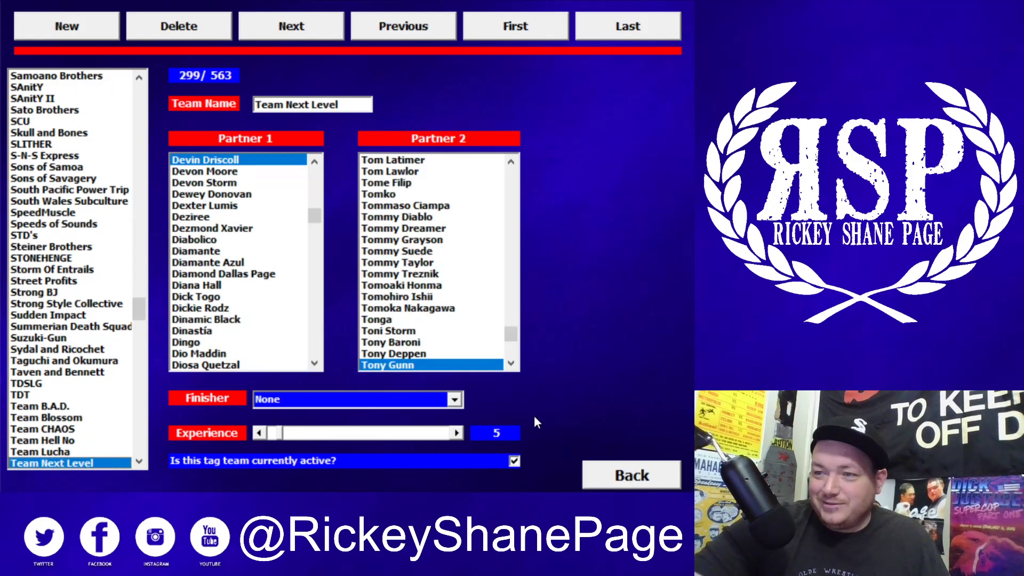
pyautogui.press('Down')
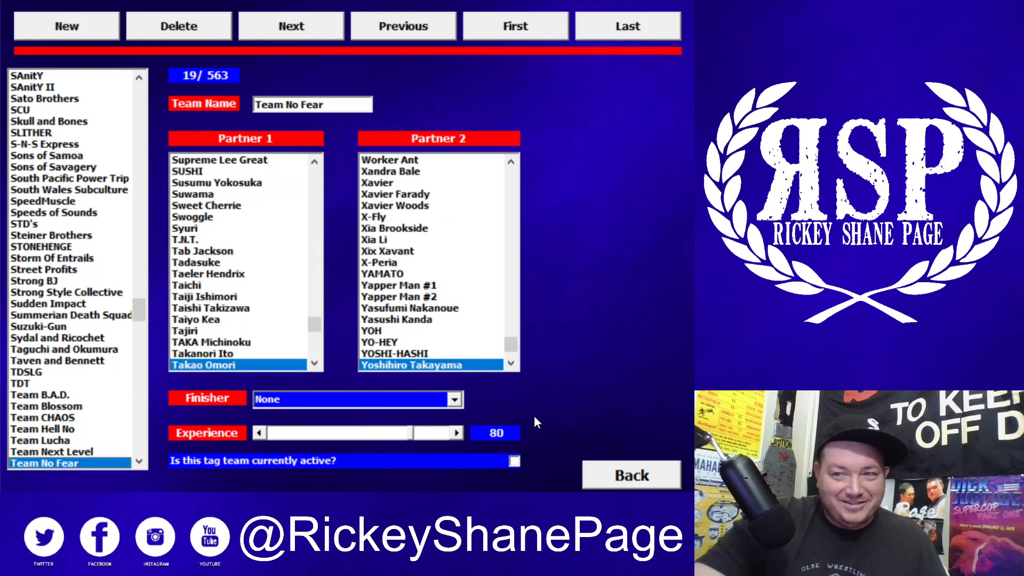
pyautogui.press('Down')
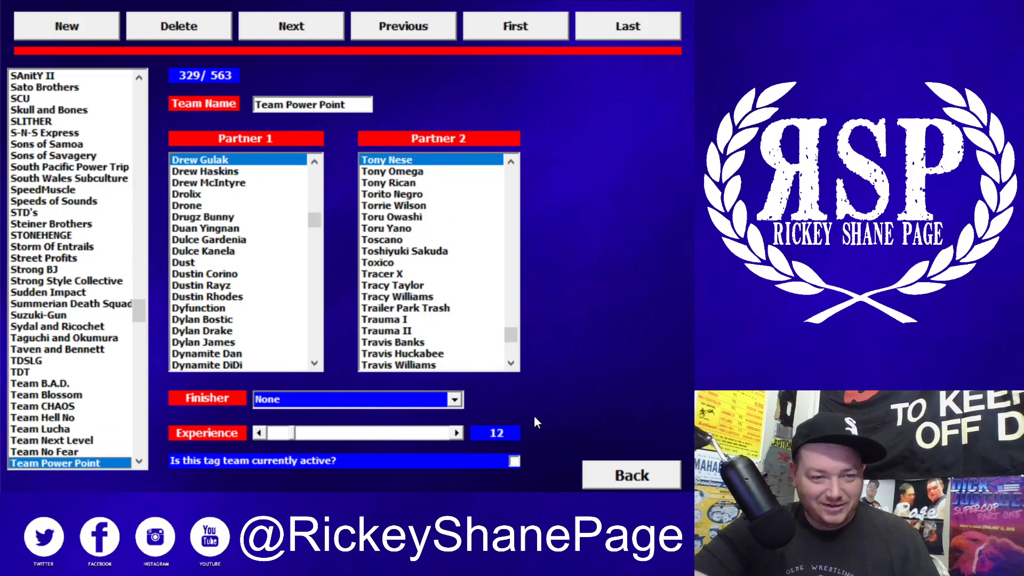
# Examine the records from Team Rhodes Scholars through Team WhiteWolf, including a second look at Team Sea Stars
pyautogui.press('Down')
pyautogui.press('Down')
pyautogui.press('Down')
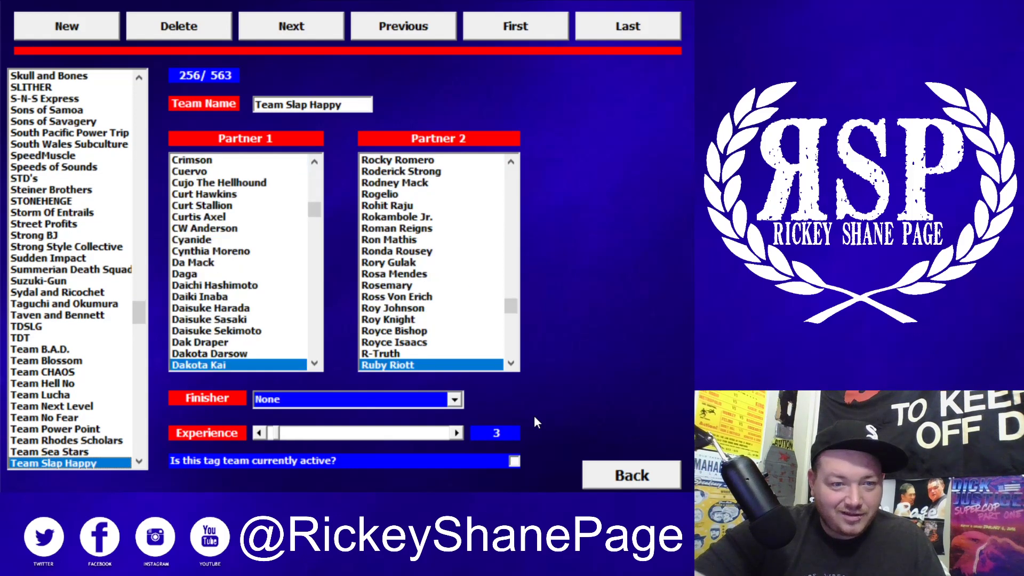
pyautogui.press('Up')
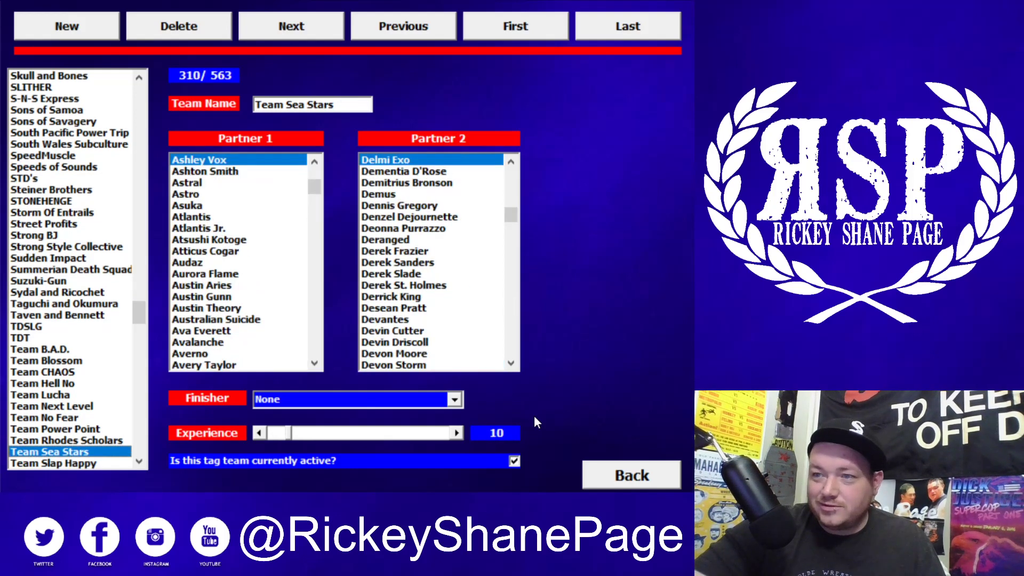
pyautogui.press('Down')
pyautogui.press('Down')
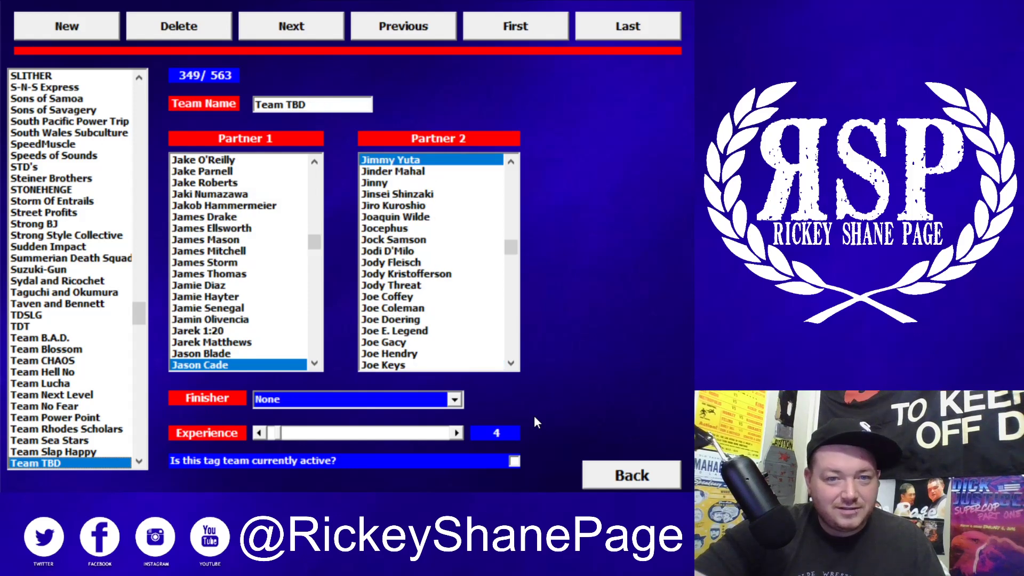
pyautogui.press('Down')
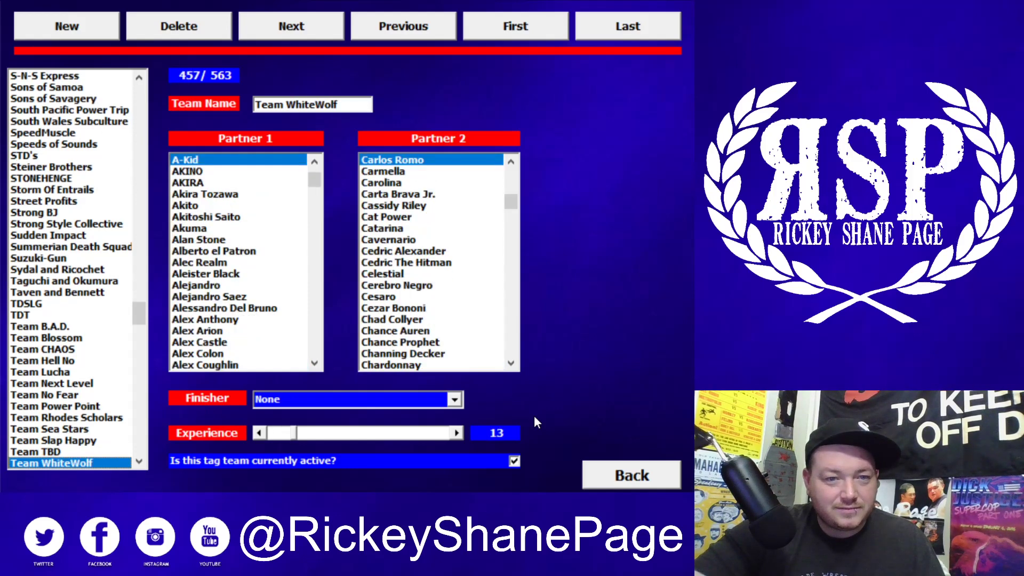
# Check the team records from TenKoji through The Backyarders, revisiting The Anti-Fun Police and The Awakening
pyautogui.press('Down')
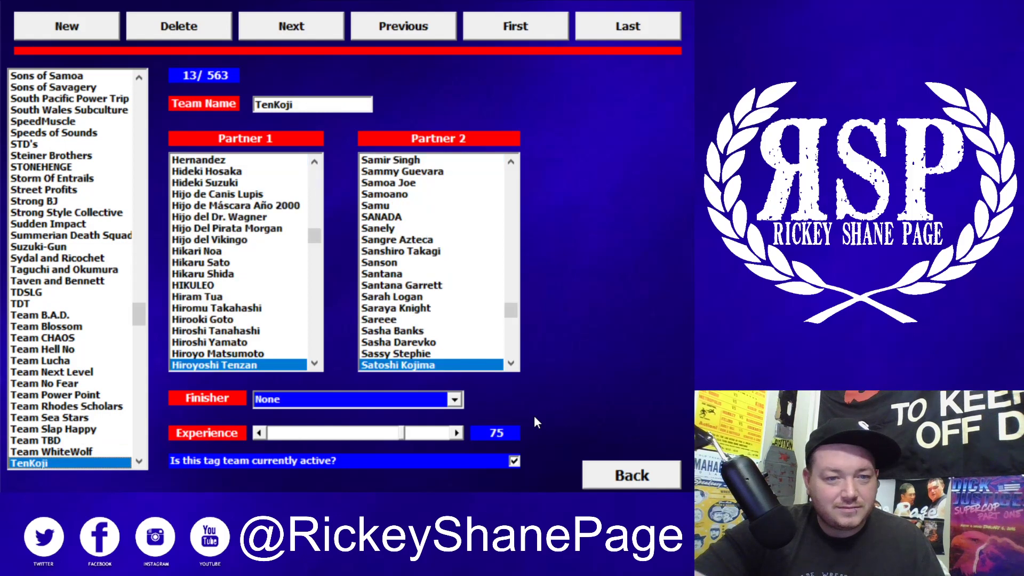
pyautogui.press('Down')
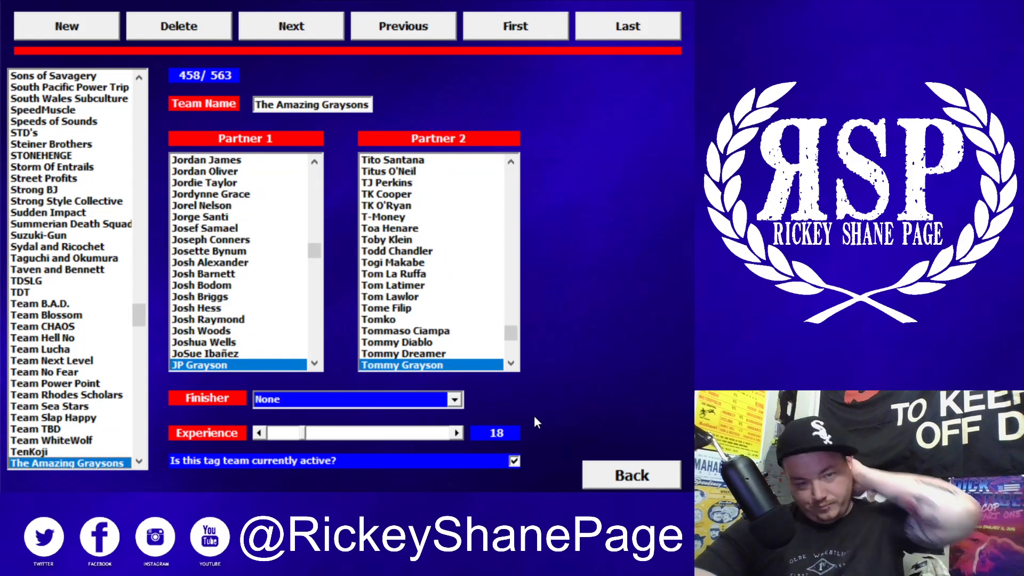
pyautogui.press('Down')
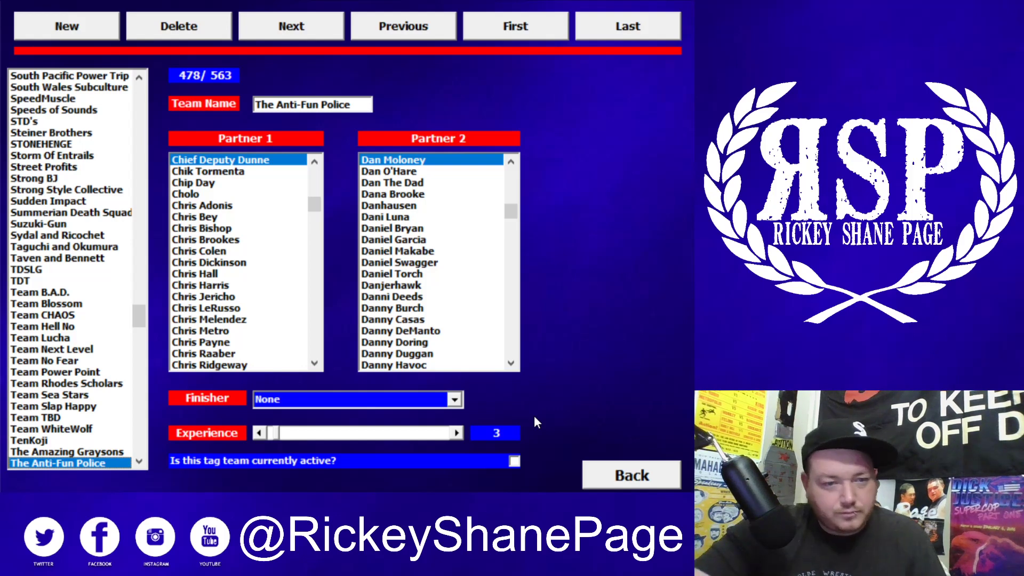
pyautogui.press('Down')
pyautogui.press('Up')
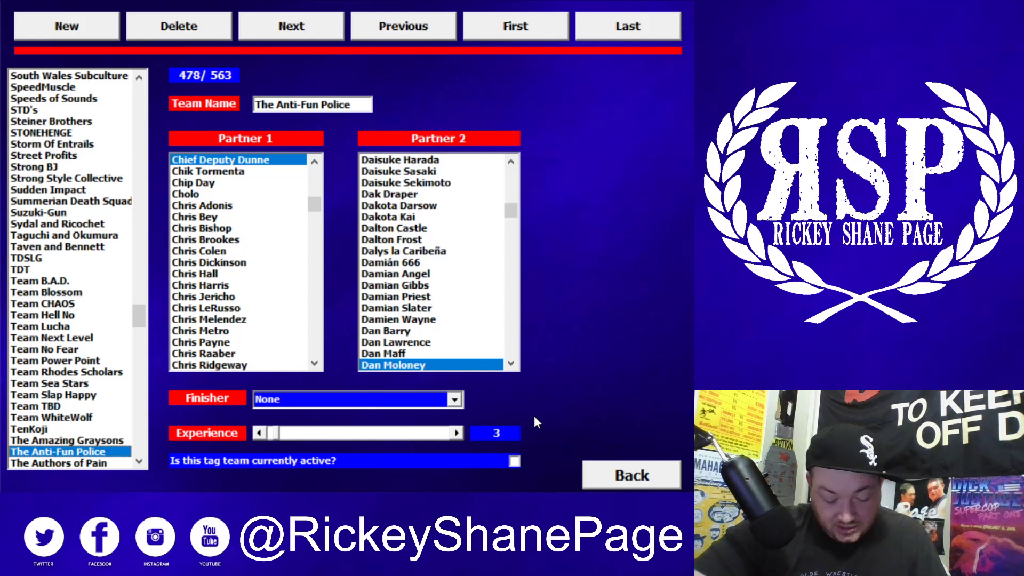
pyautogui.press('Down')
pyautogui.press('Down')
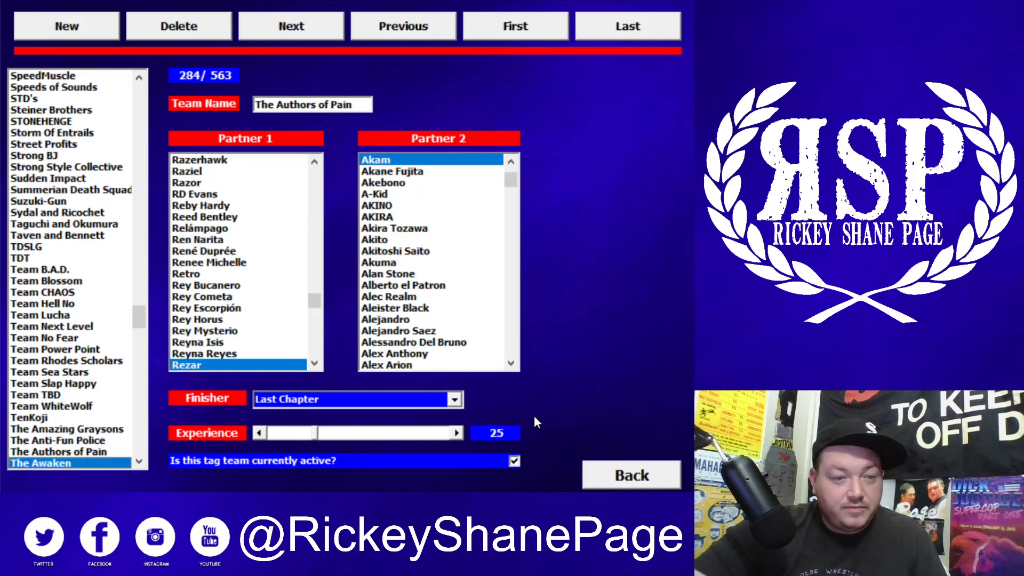
pyautogui.press('Down')
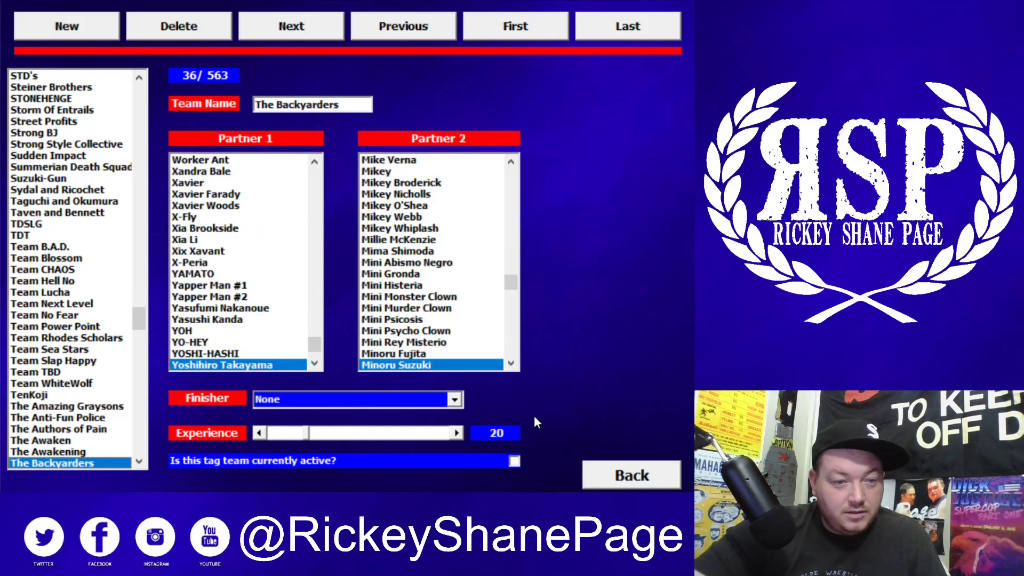
pyautogui.press('Up')
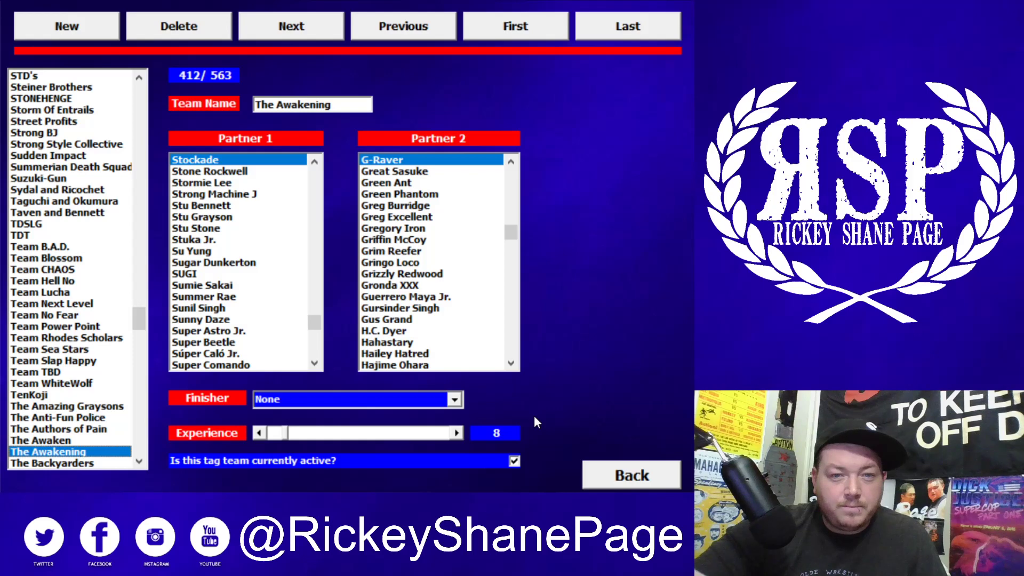
pyautogui.press('Down')
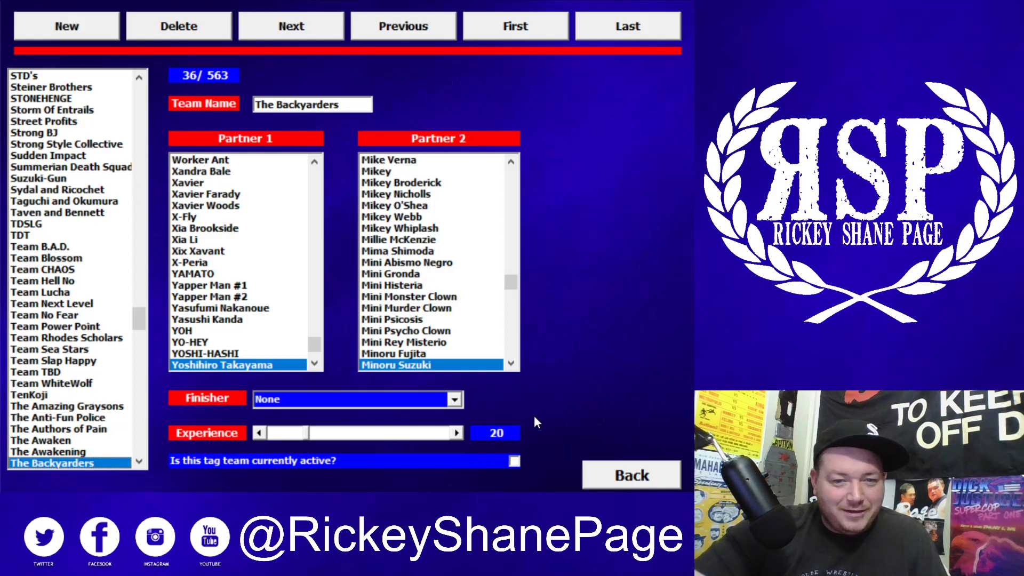
# Review the partners, finisher, experience and active status from The Bad Boys through The Best Around and select The Besties in the World
pyautogui.press('Down')
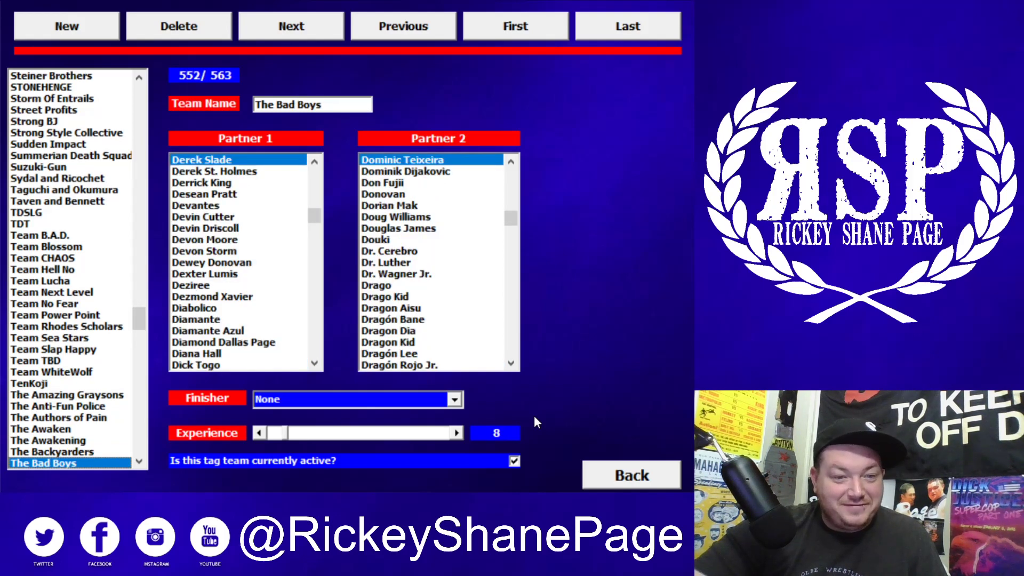
pyautogui.press('Down')
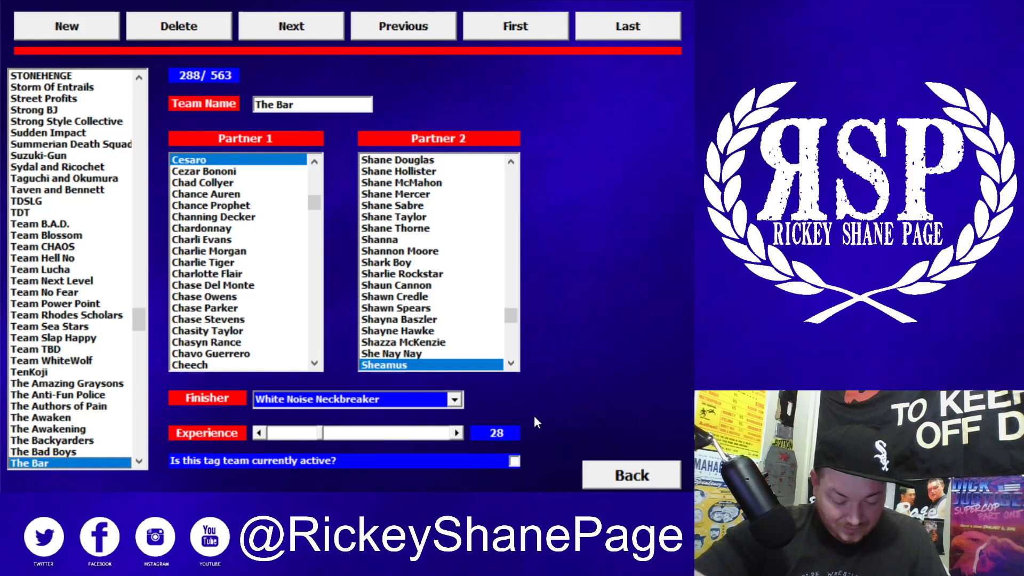
pyautogui.press('Down')
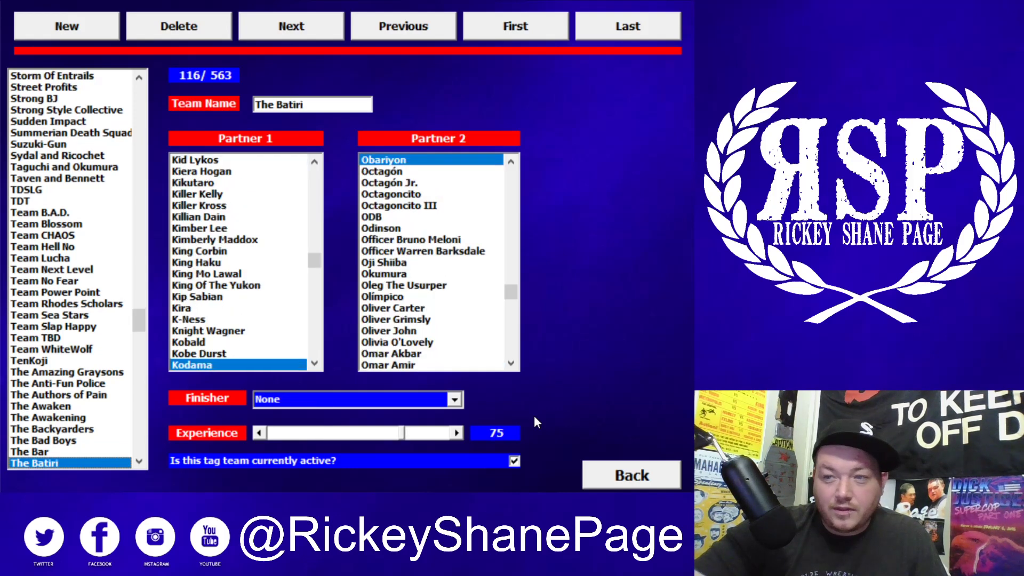
pyautogui.press('Down')
pyautogui.press('Down')
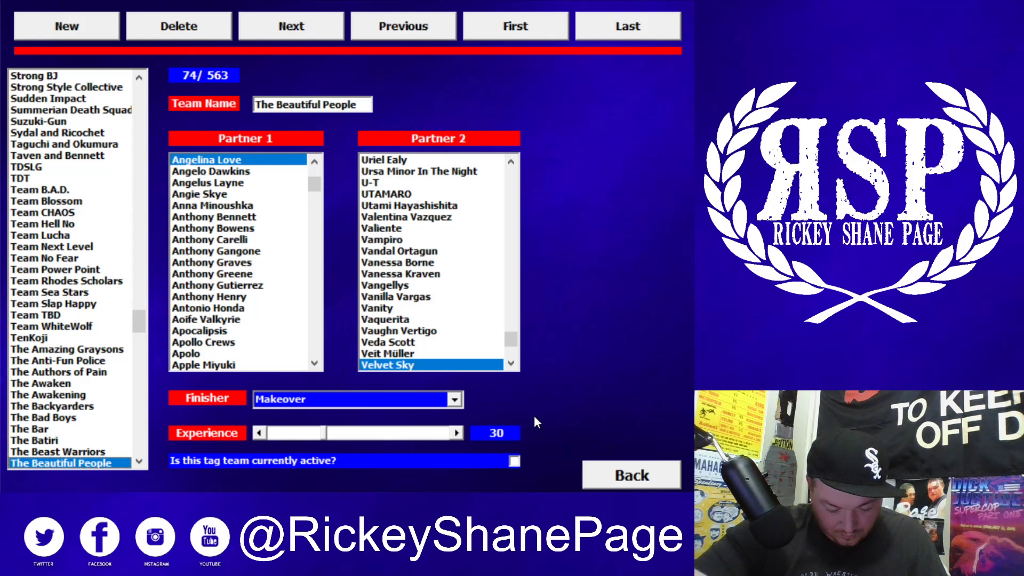
pyautogui.press('Down')
pyautogui.press('Down')
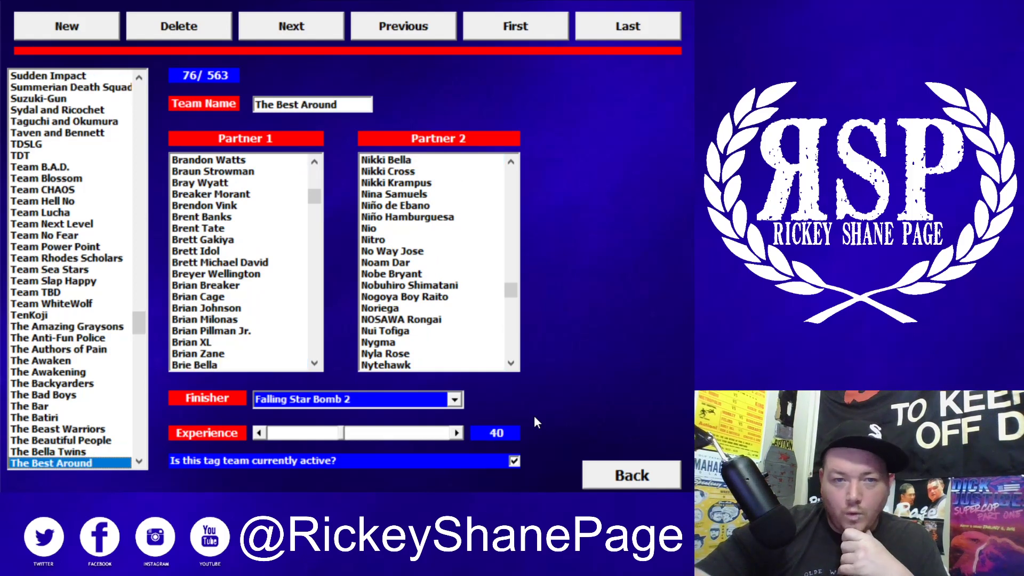
pyautogui.press('Down')
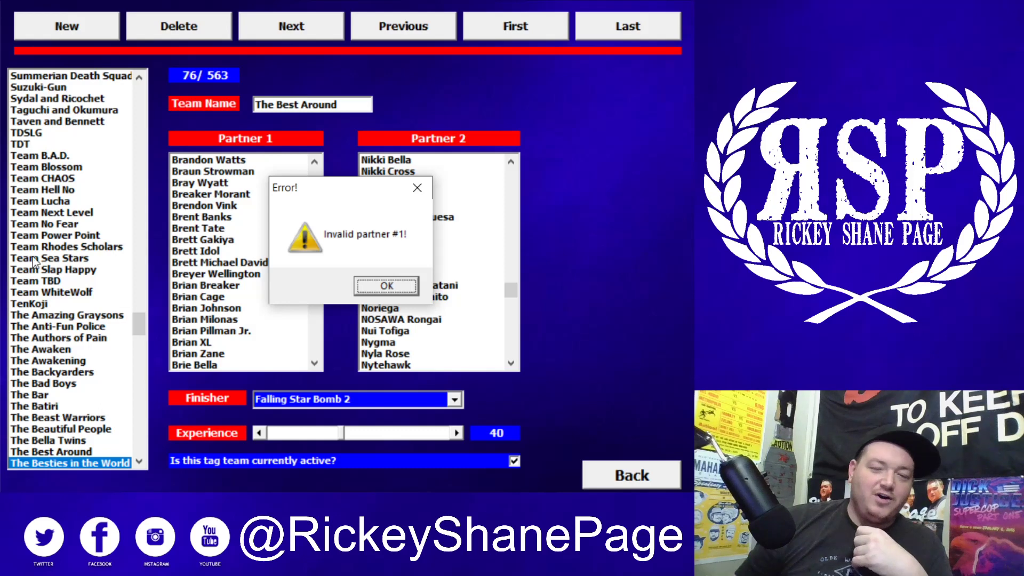
# Acknowledge the invalid first partner and remove The Best Around record from the tag teams
pyautogui.click(382, 288)
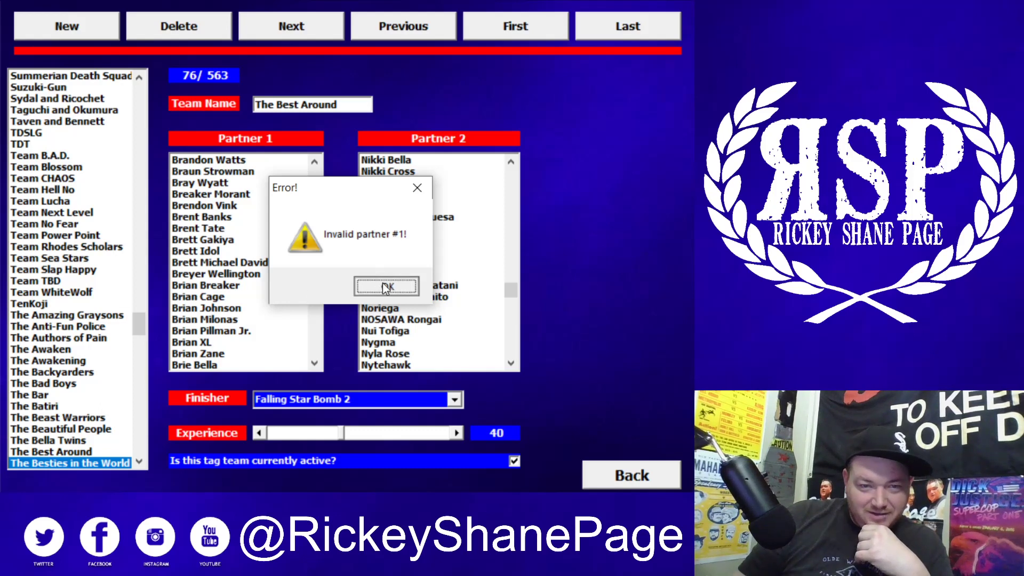
pyautogui.click(386, 288)
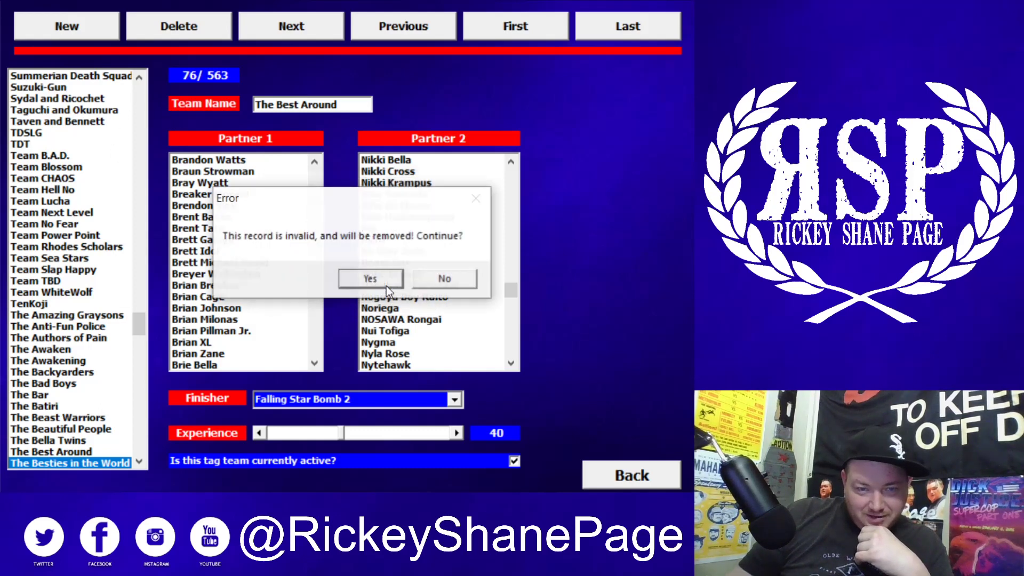
pyautogui.click(384, 284)
# Go back through the team records from The Amazing Graysons to The Besties in the World
pyautogui.click(99, 135)
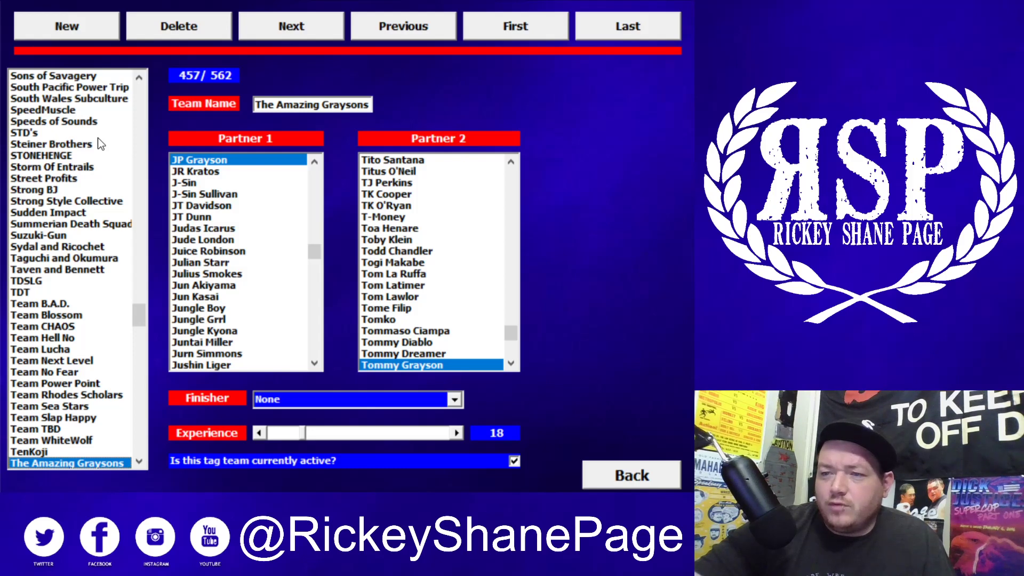
pyautogui.press('Down')
pyautogui.press('Down')
pyautogui.press('Down')
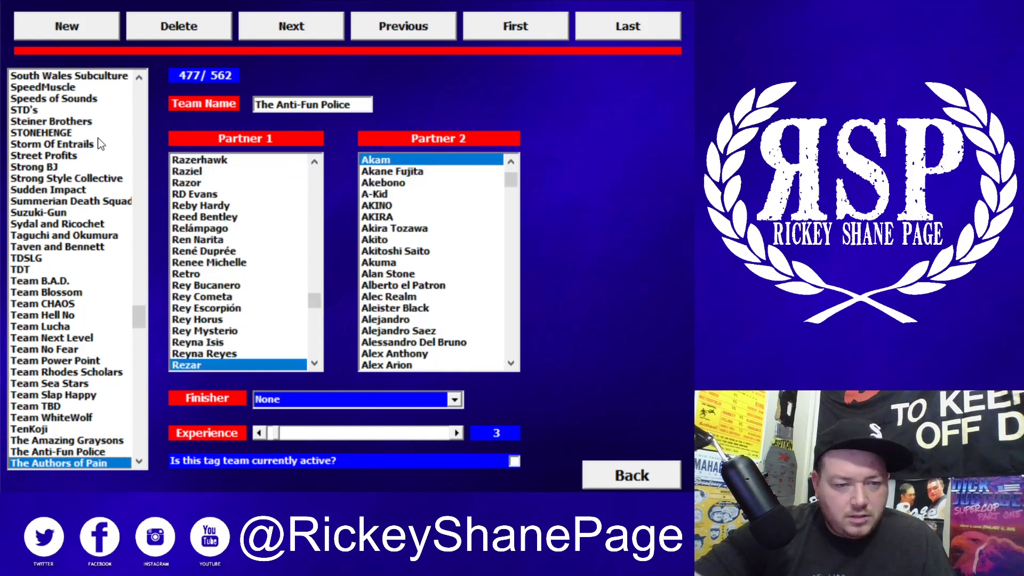
pyautogui.press('Down')
pyautogui.press('Down')
pyautogui.press('Down')
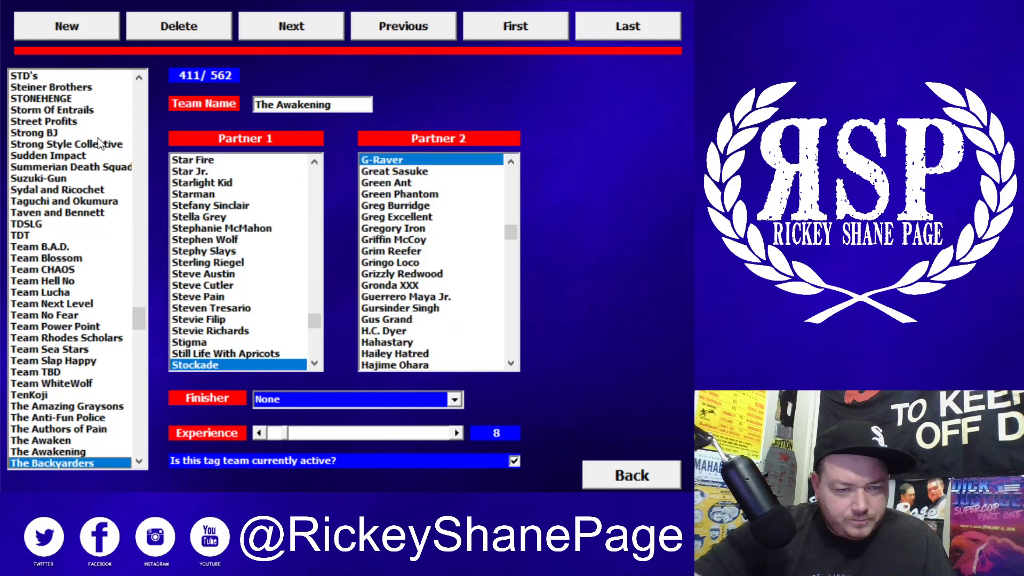
pyautogui.press('Down')
pyautogui.press('Down')
pyautogui.press('Down')
pyautogui.press('Down')
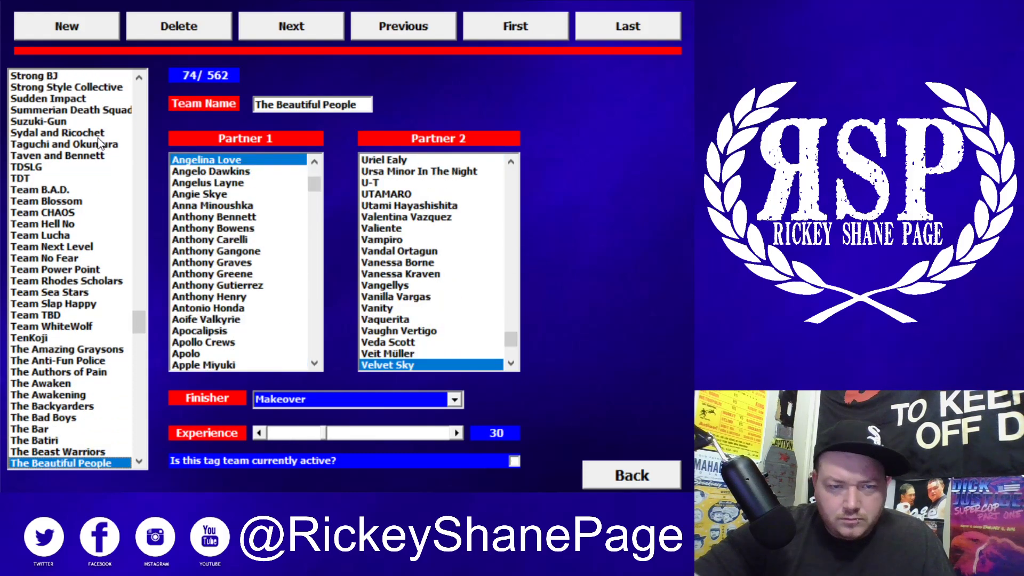
pyautogui.press('Down')
pyautogui.press('Down')
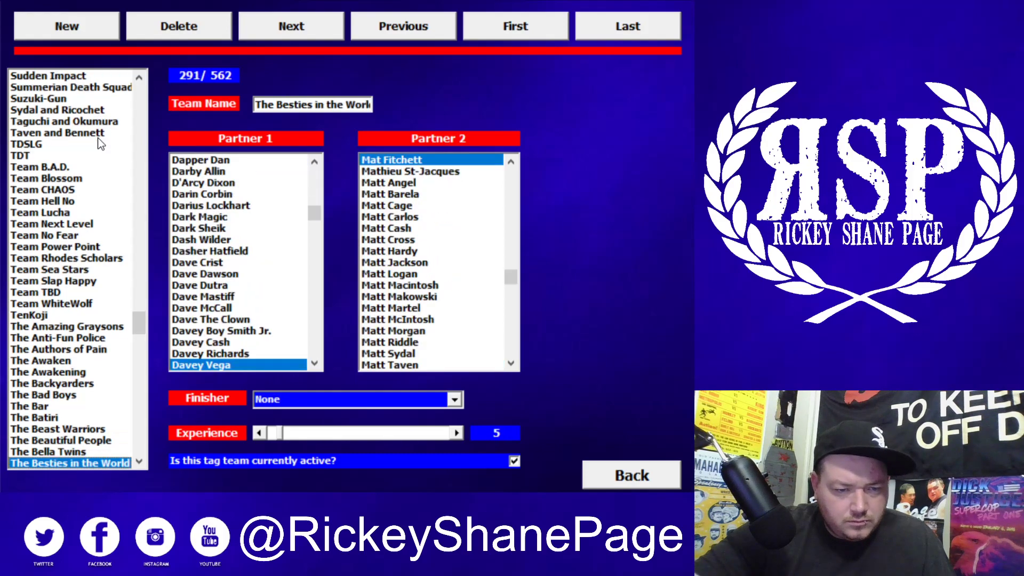
# Review the partners, finisher, experience and active status from The Big Guns through The Boys From Jollytown
pyautogui.press('Down')
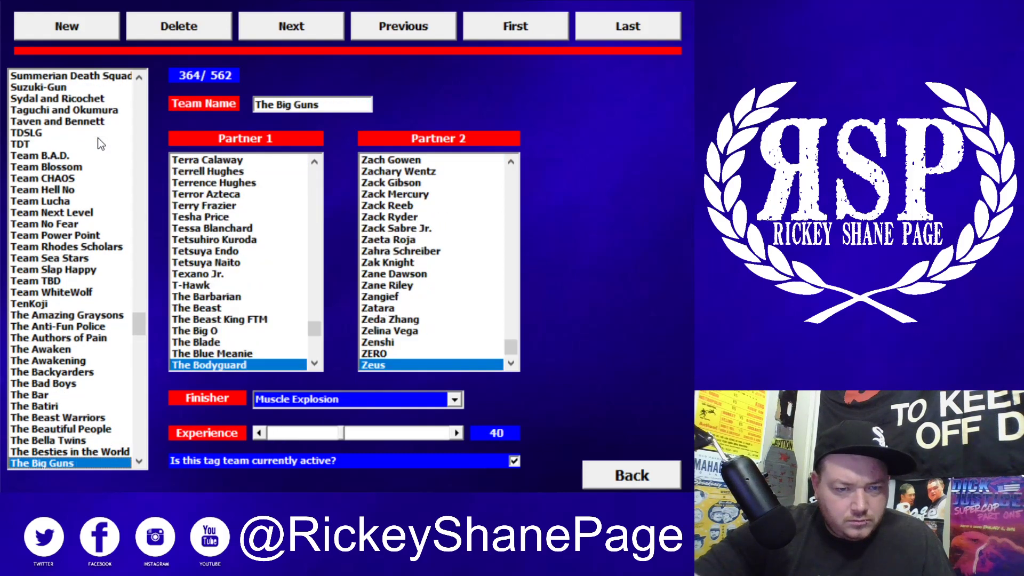
pyautogui.press('Down')
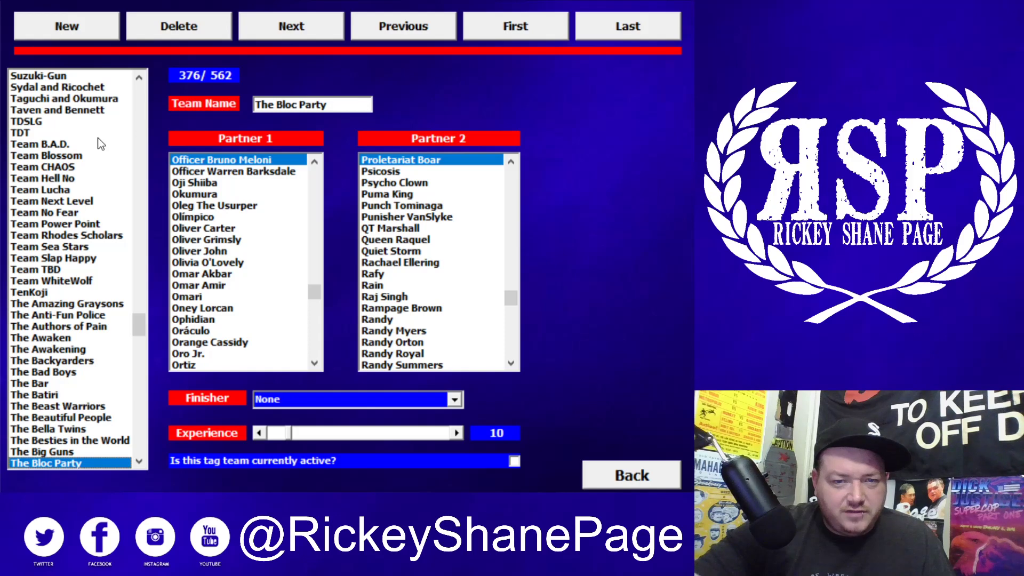
pyautogui.press('Down')
pyautogui.press('Down')
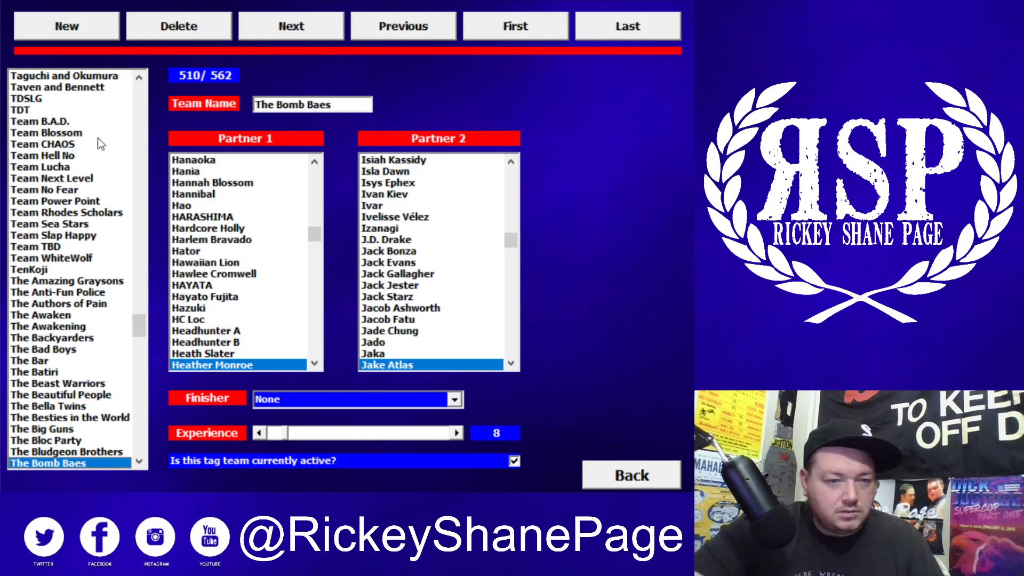
pyautogui.press('Down')
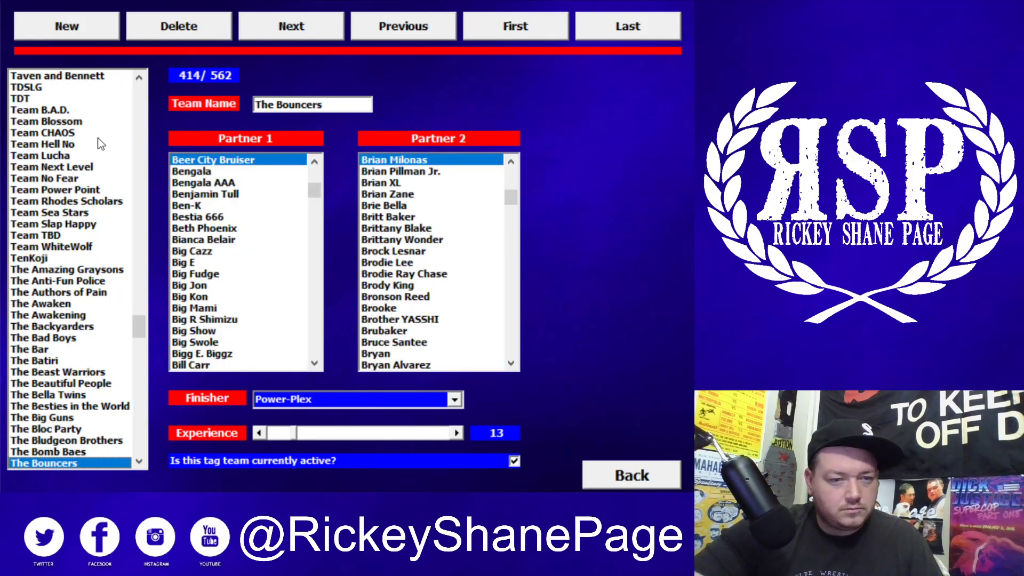
pyautogui.press('Down')
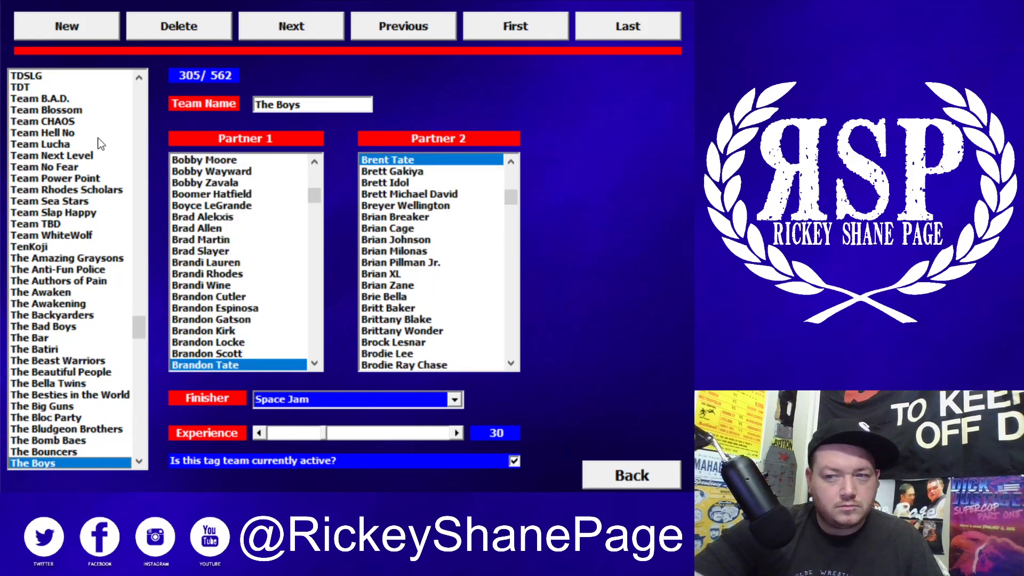
pyautogui.press('Down')
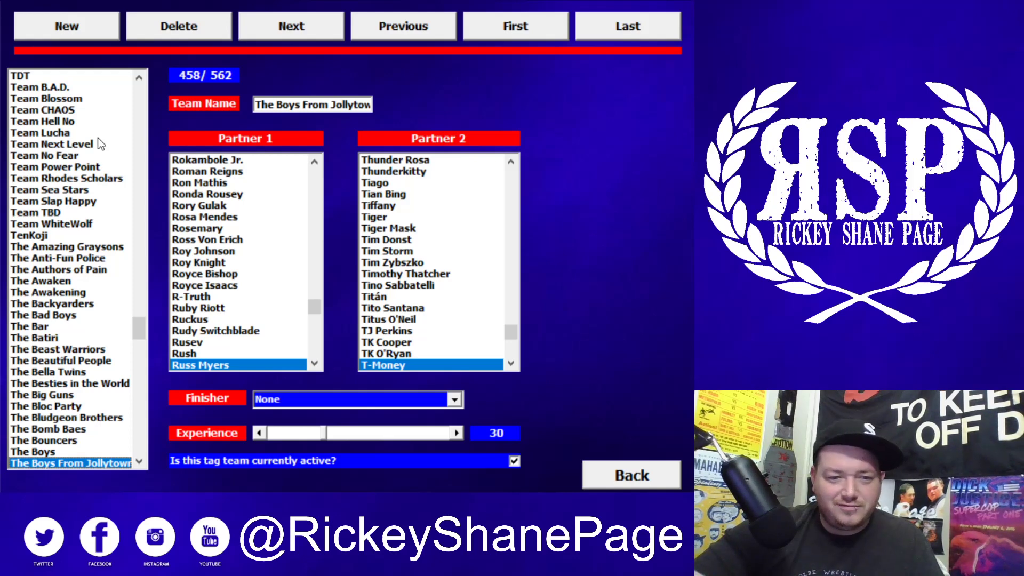
# Check the team records from The Briscoe Brothers through The Butcher and The Blade, revisiting The Bruiserweights
pyautogui.press('Down')
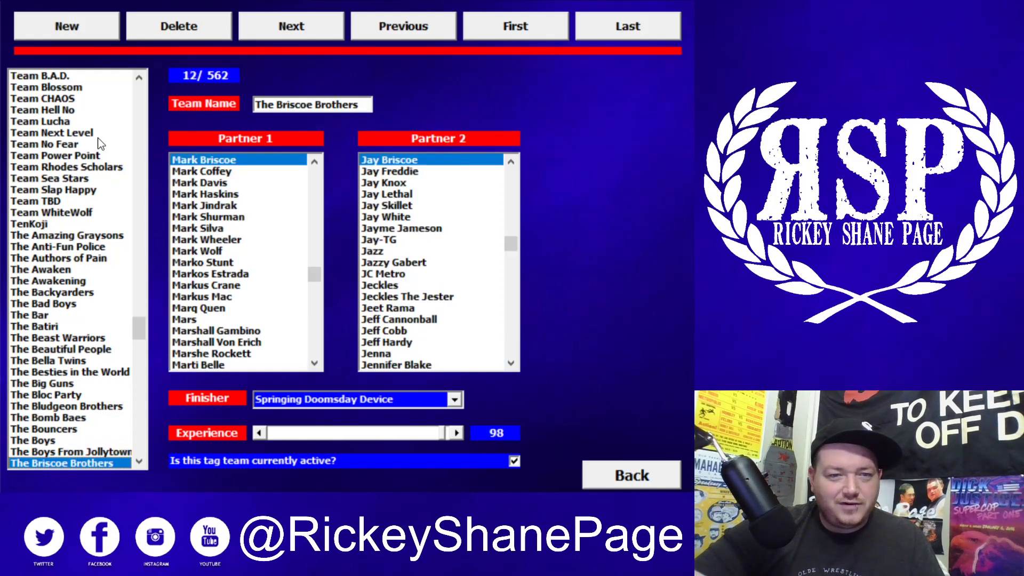
pyautogui.press('Down')
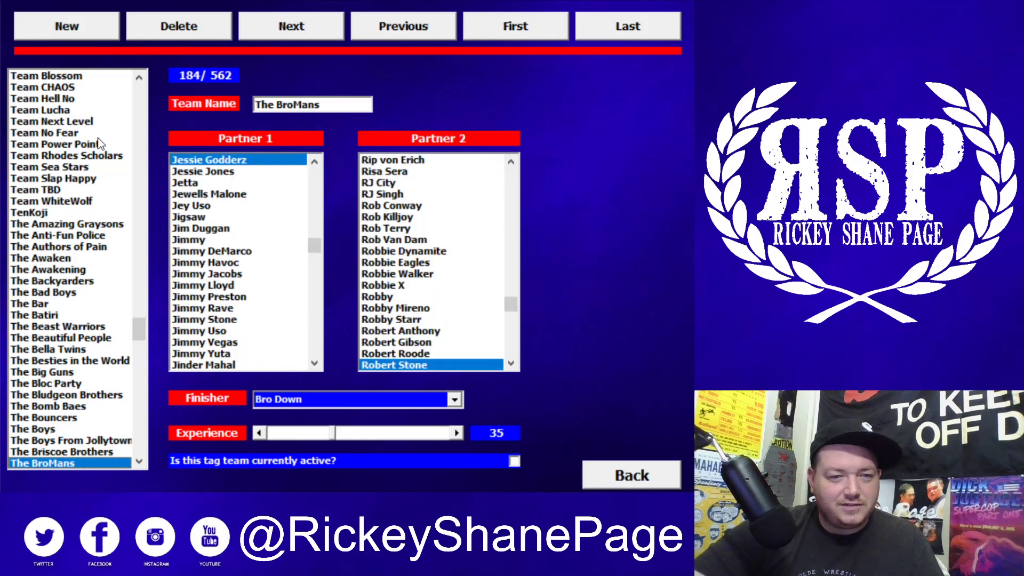
pyautogui.press('Down')
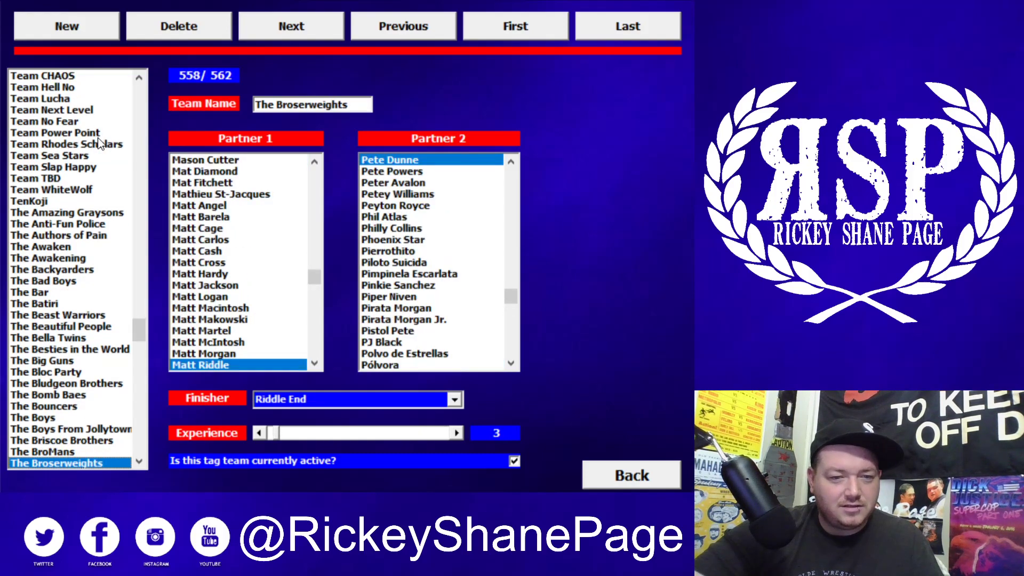
pyautogui.press('Down')
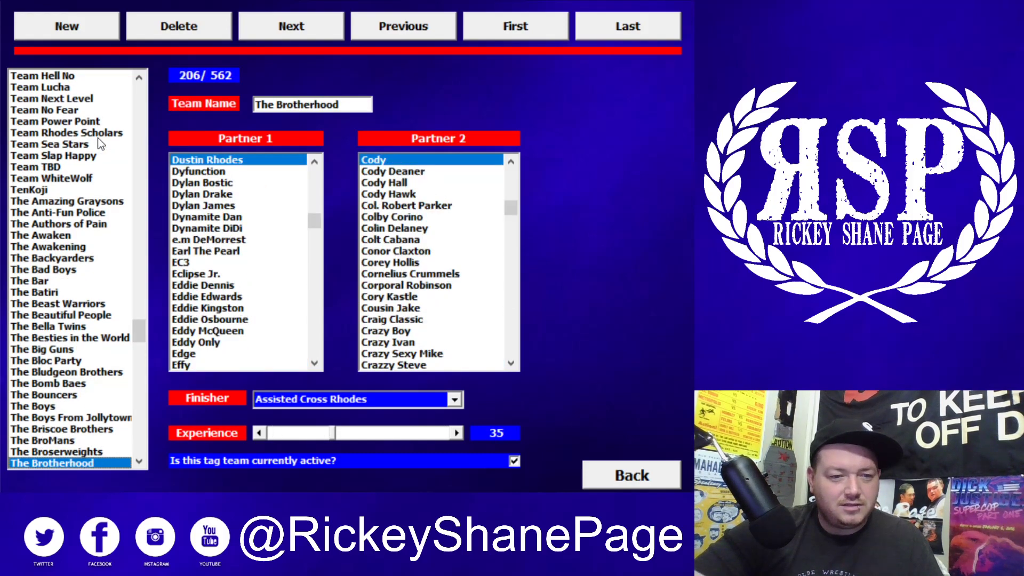
pyautogui.press('Down')
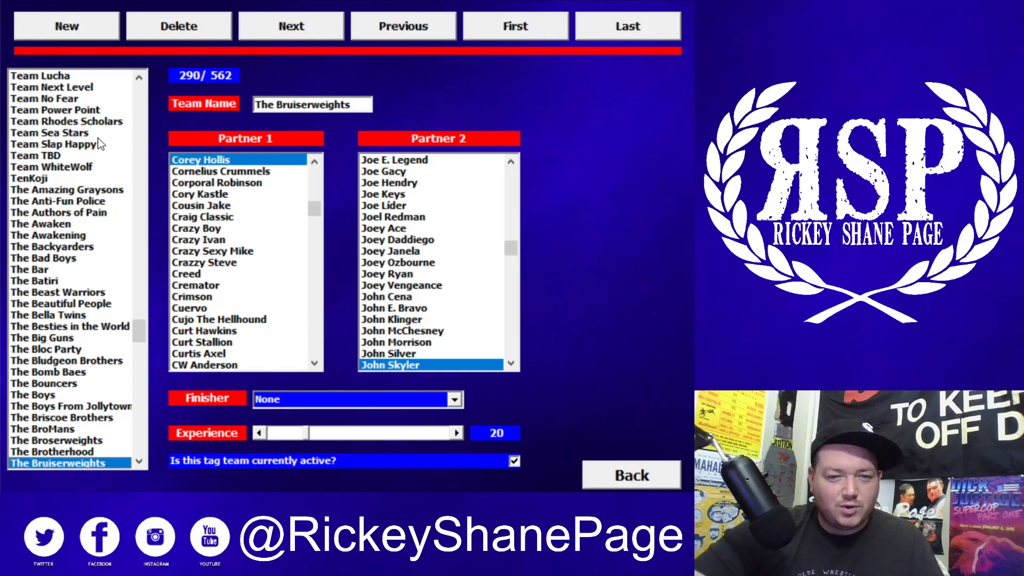
pyautogui.press('Down')
pyautogui.press('Up')
pyautogui.press('Down')
pyautogui.press('Down')
pyautogui.press('Down')
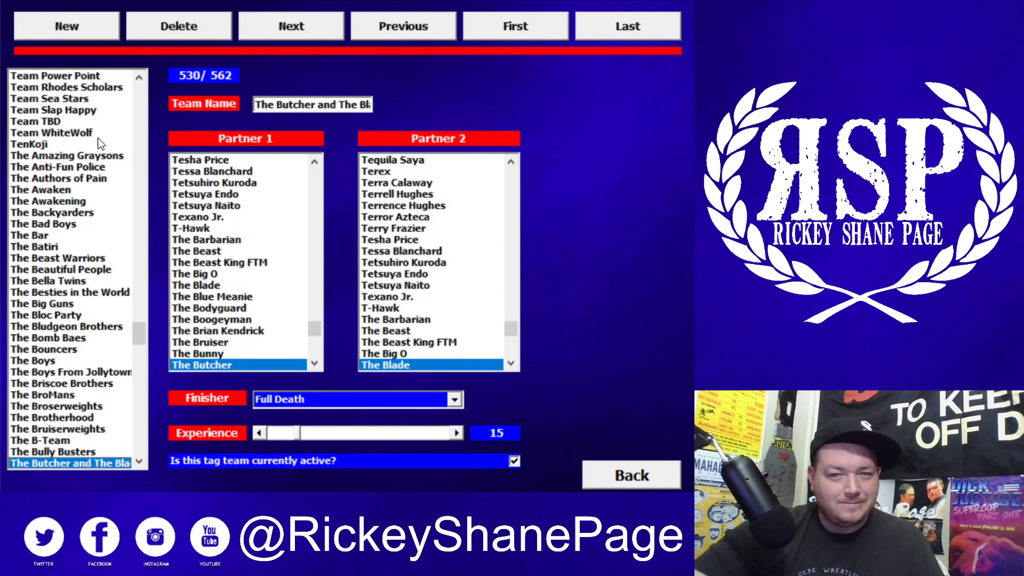
# Examine the partners, finisher, experience and active status of the teams from The Carnies through The Coffey Brothers
pyautogui.press('Down')
pyautogui.press('Down')
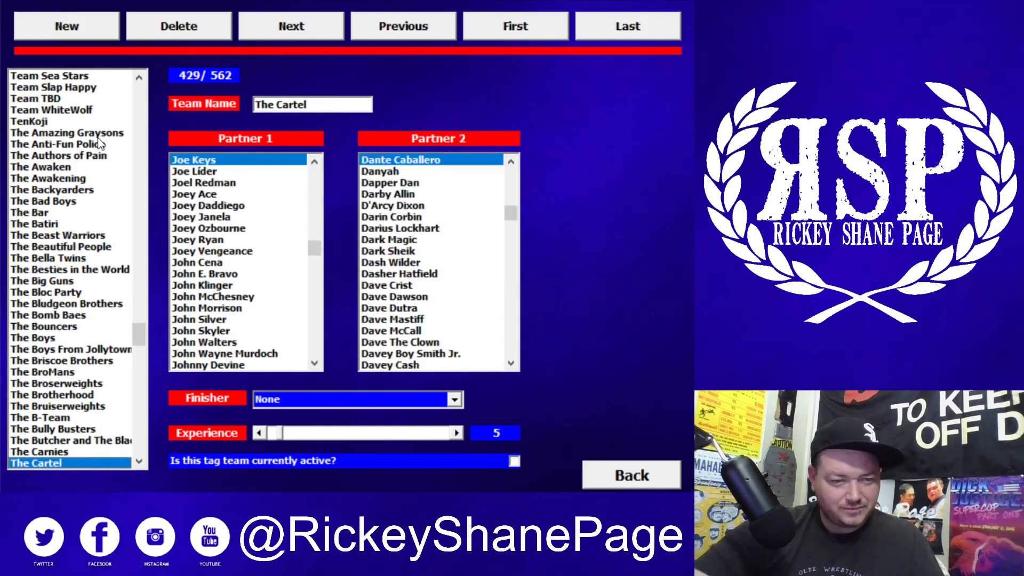
pyautogui.press('Down')
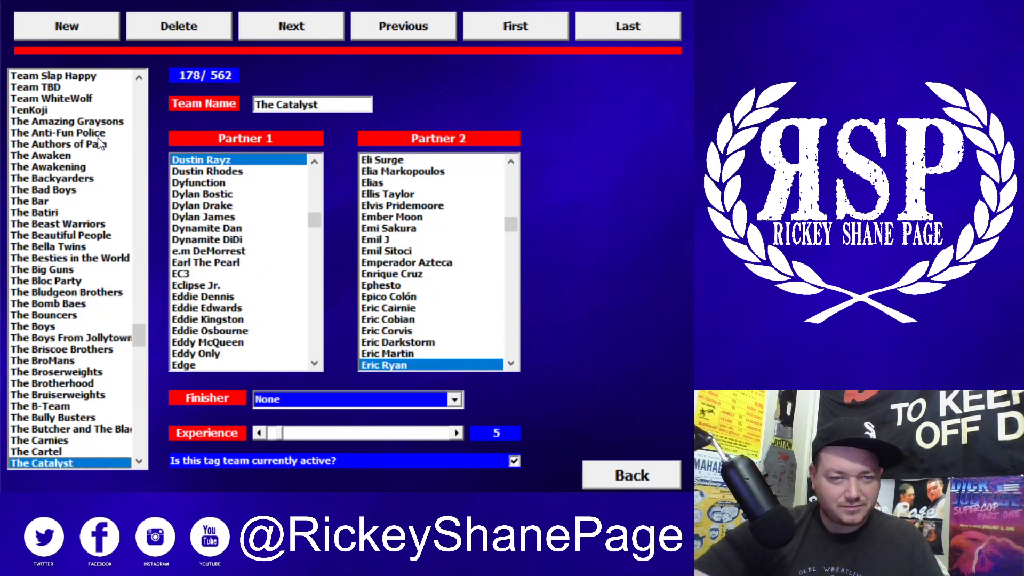
pyautogui.press('Down')
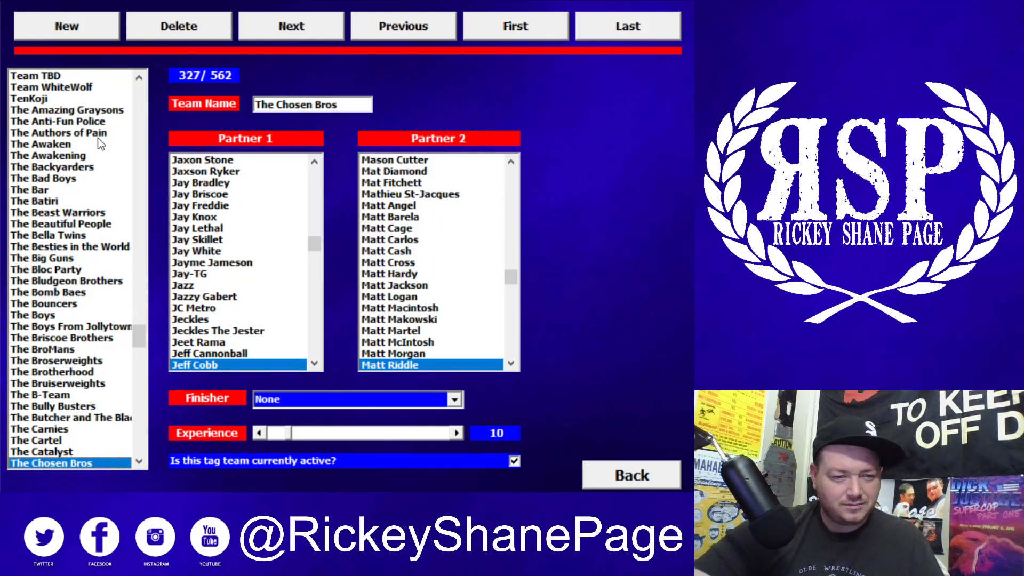
pyautogui.press('Down')
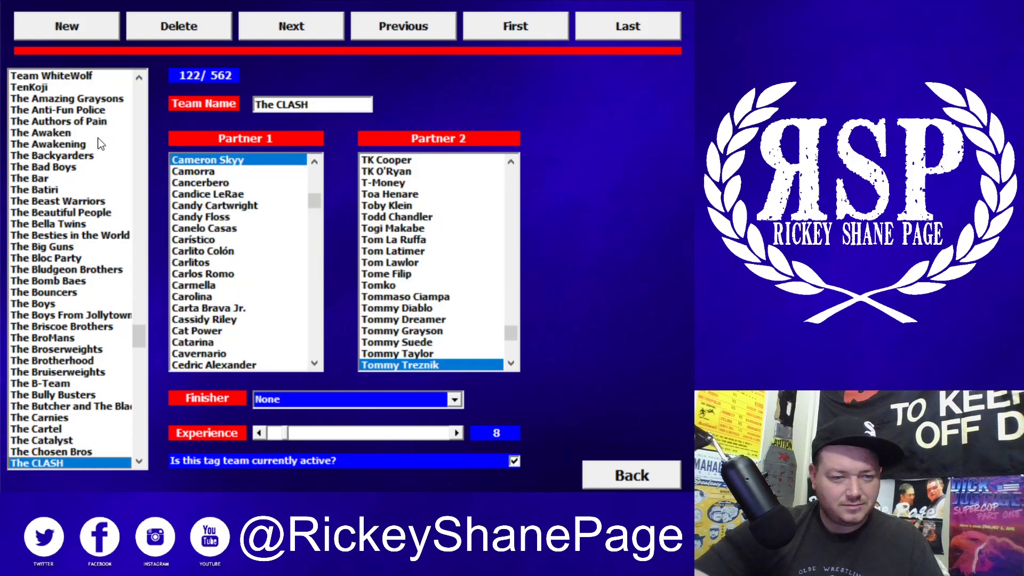
pyautogui.press('Down')
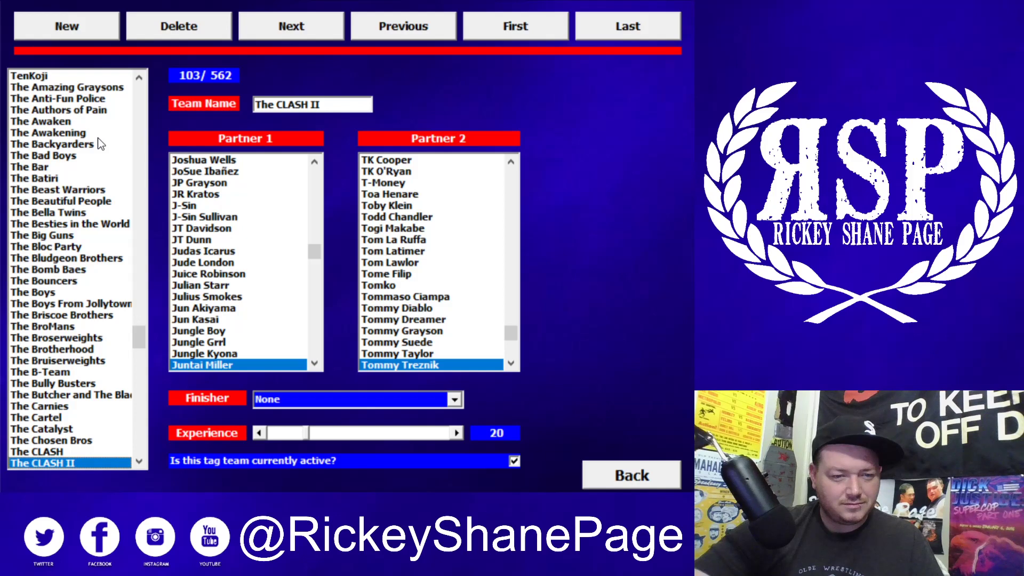
pyautogui.press('Down')
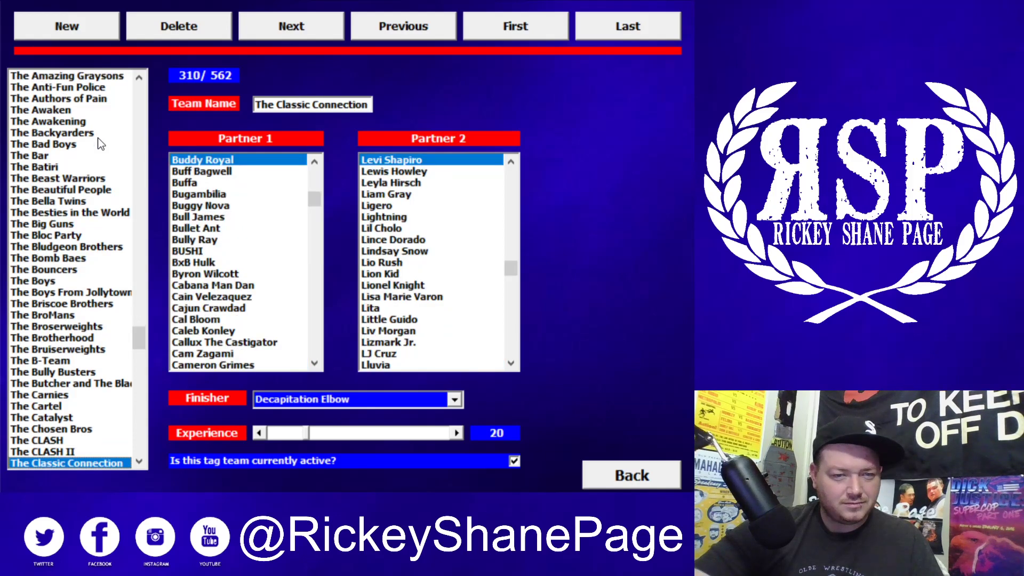
pyautogui.press('Down')
pyautogui.press('Down')
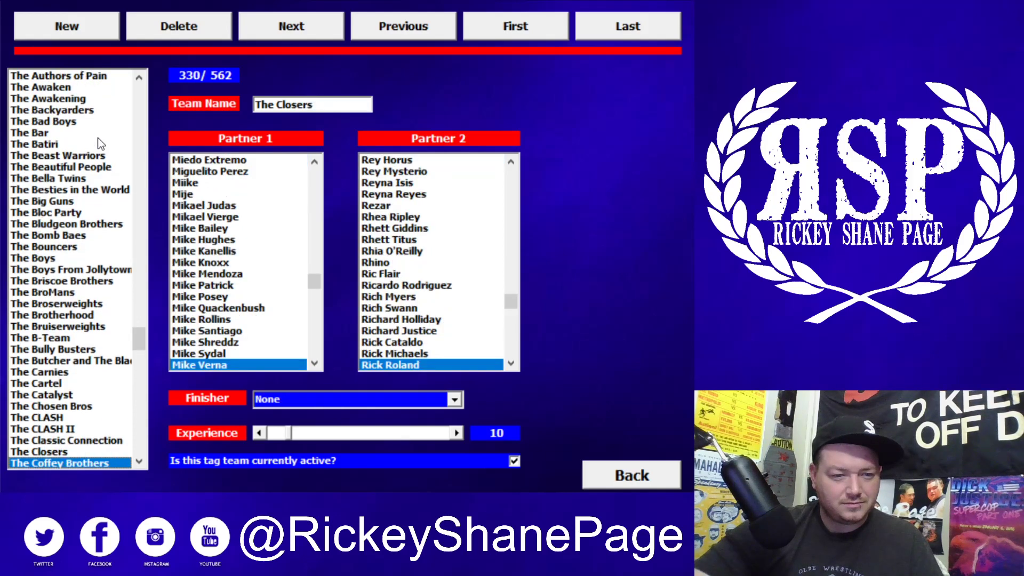
# Review the tag team records from The Colons through The Cult of Lee, including both versions of The Colony
pyautogui.press('Down')
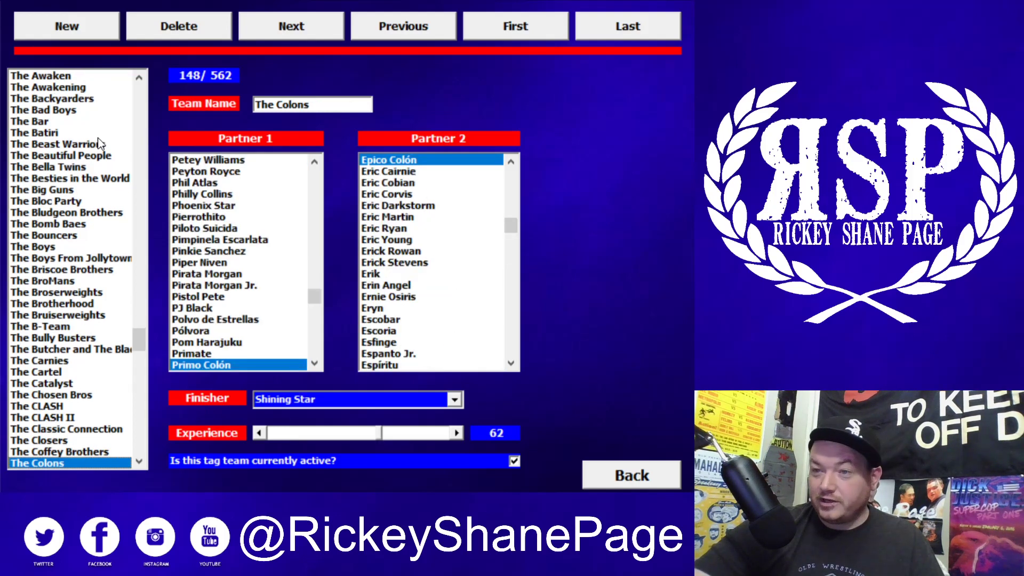
pyautogui.press('Down')
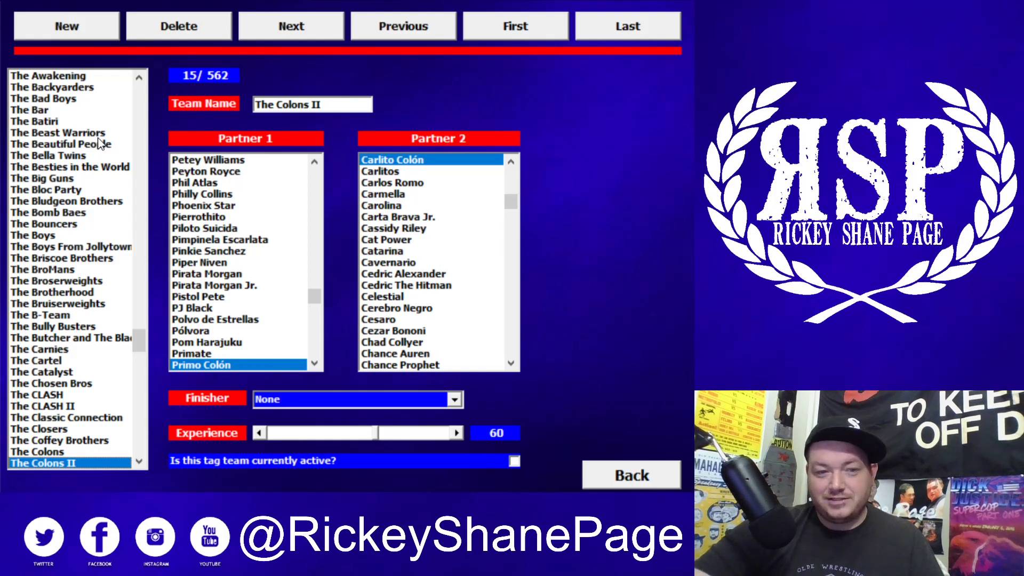
pyautogui.press('Down')
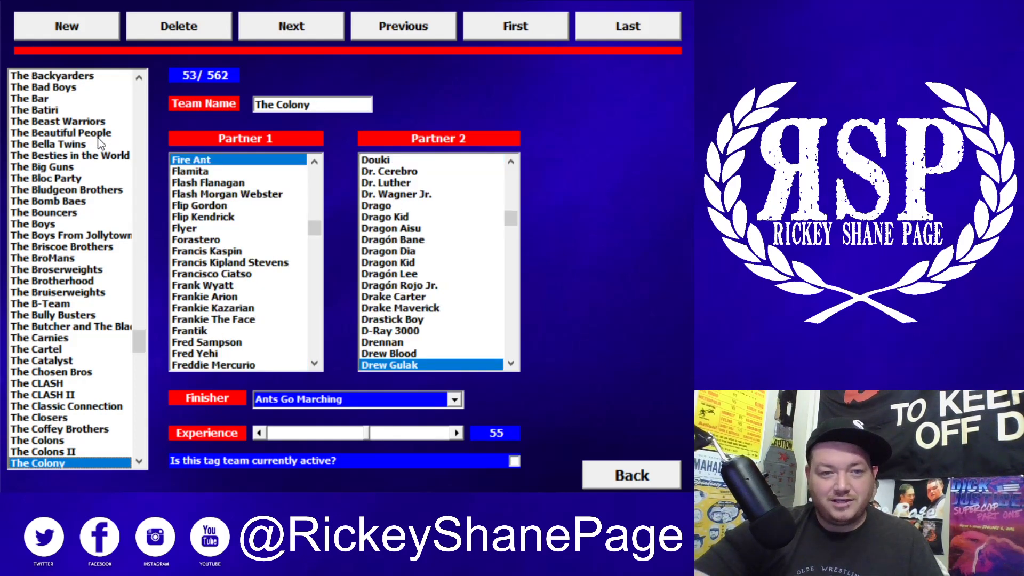
pyautogui.press('Down')
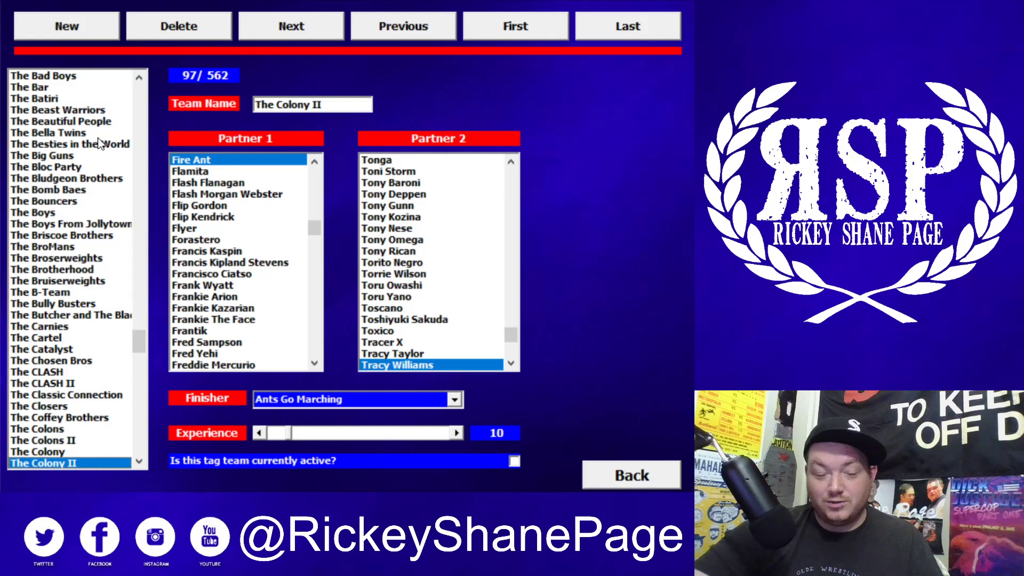
pyautogui.press('Down')
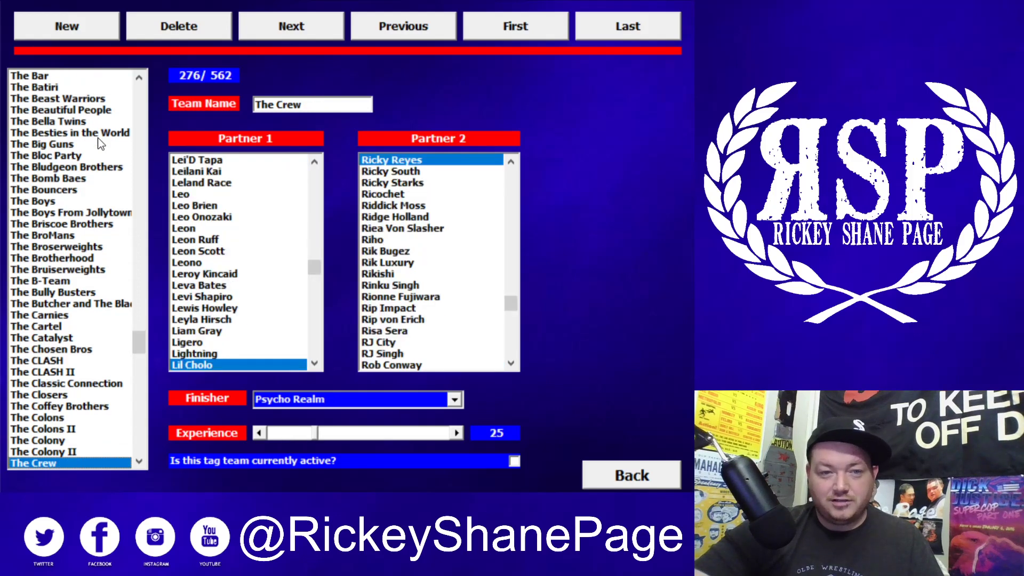
pyautogui.press('Down')
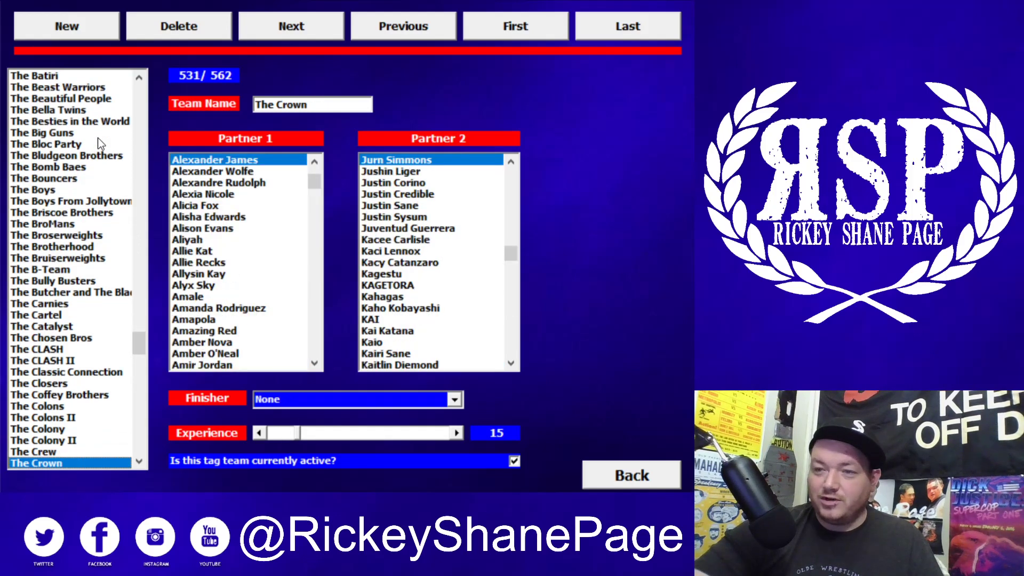
pyautogui.press('Down')
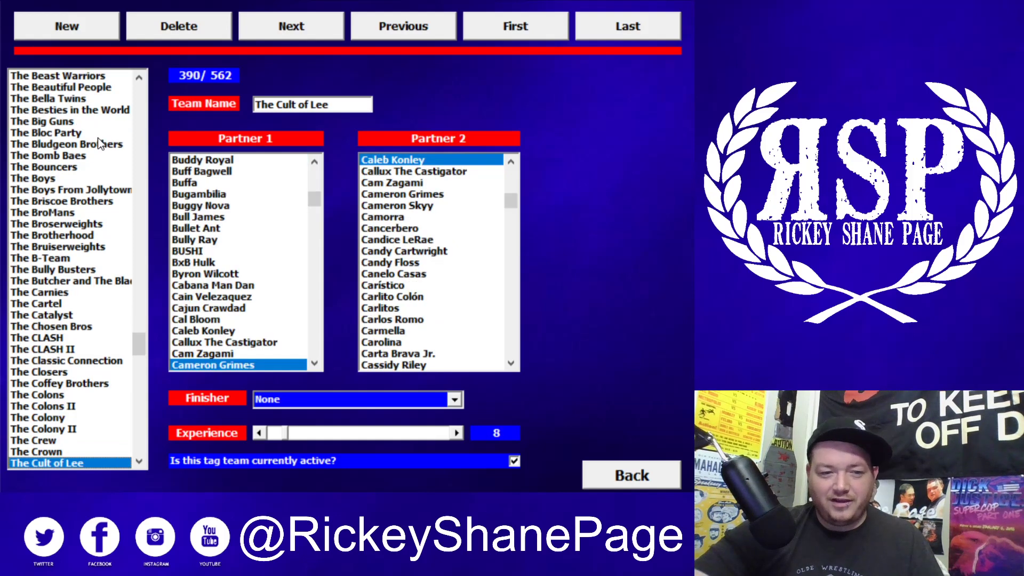
# Check the partners, finisher, experience and active status from The Dark Order through The Dream Team
pyautogui.press('Down')
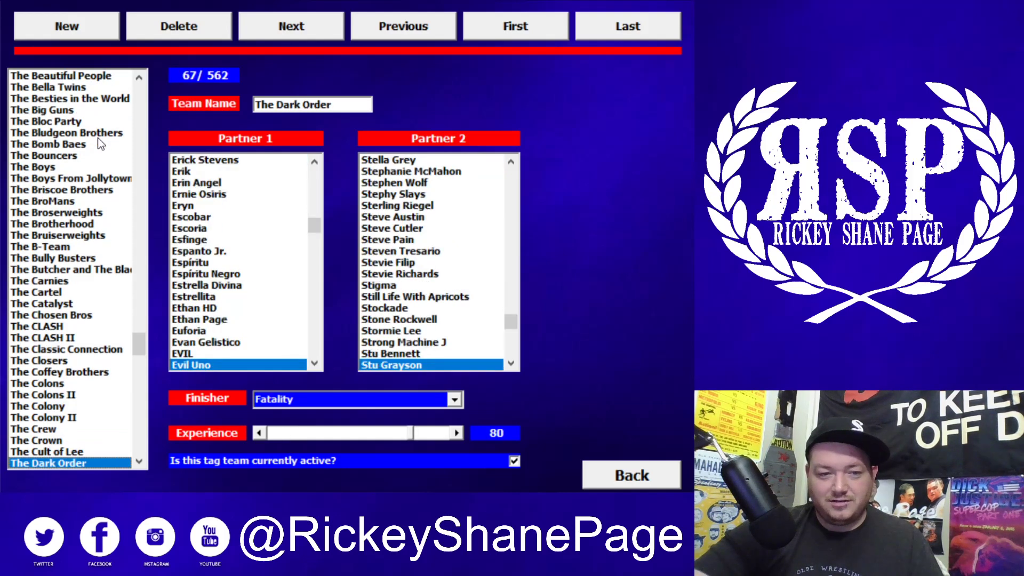
pyautogui.press('Down')
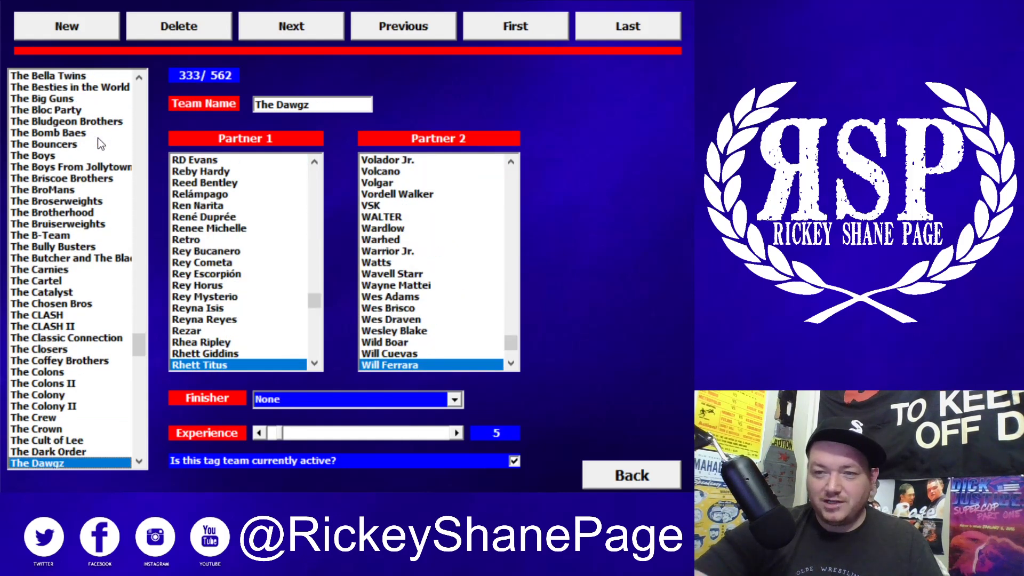
pyautogui.press('Down')
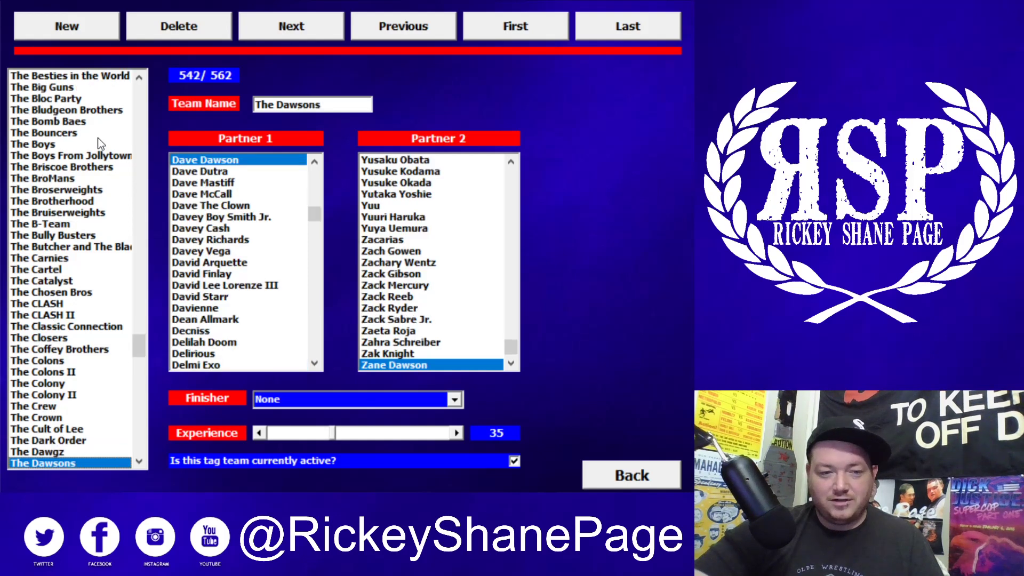
pyautogui.press('Down')
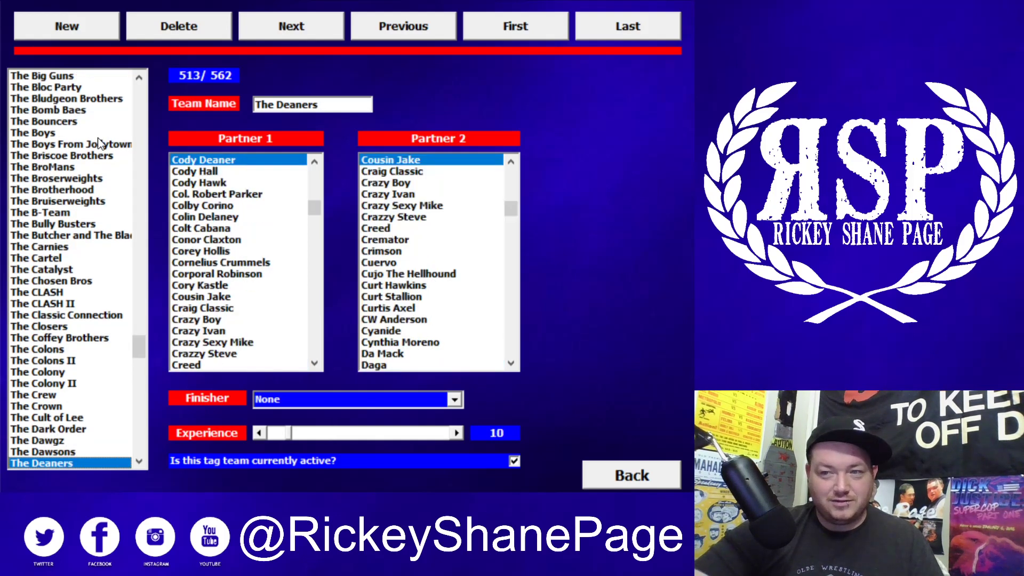
pyautogui.press('Down')
pyautogui.press('Down')
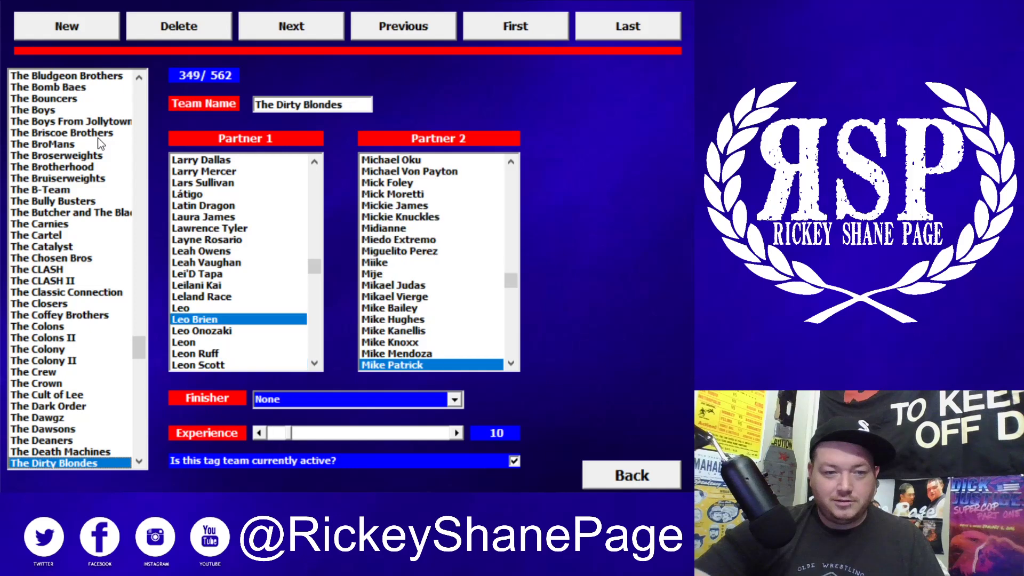
pyautogui.press('Down')
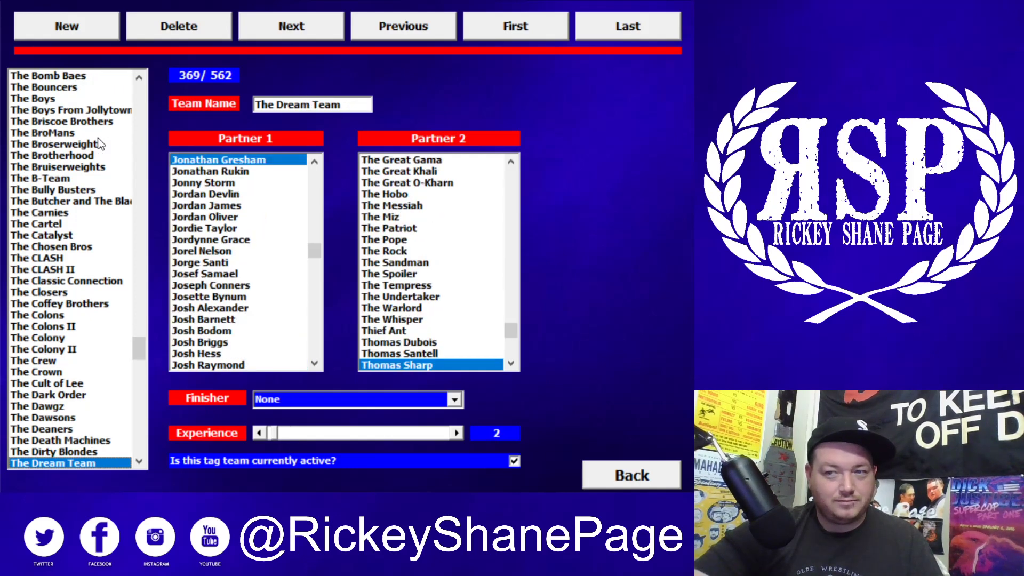
# Review the tag team records one by one from The Ealy Twins to The Metro Brothers, examining partners, finisher, experience and active status
pyautogui.press('Down')
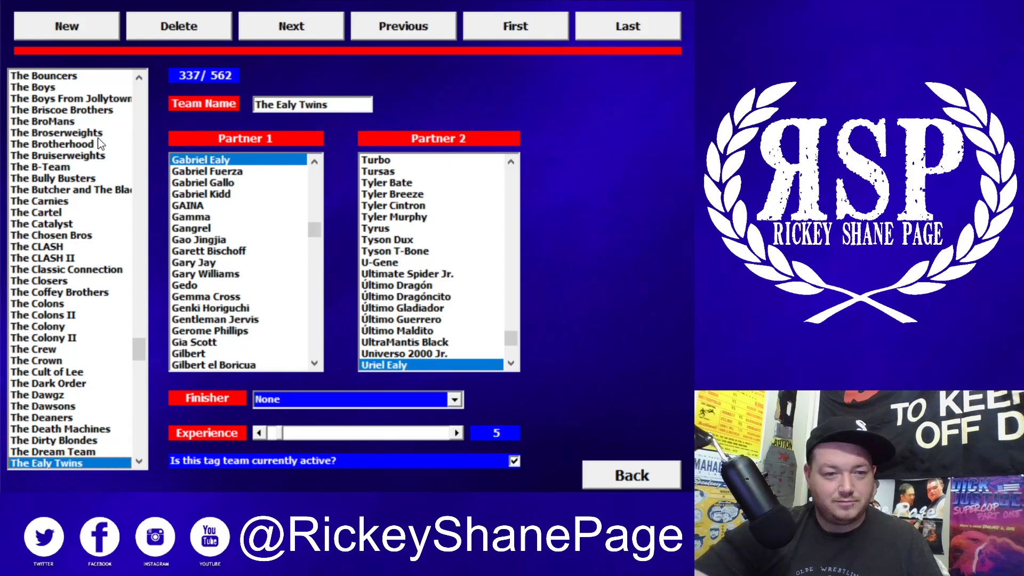
pyautogui.press('Down')
pyautogui.press('Down')
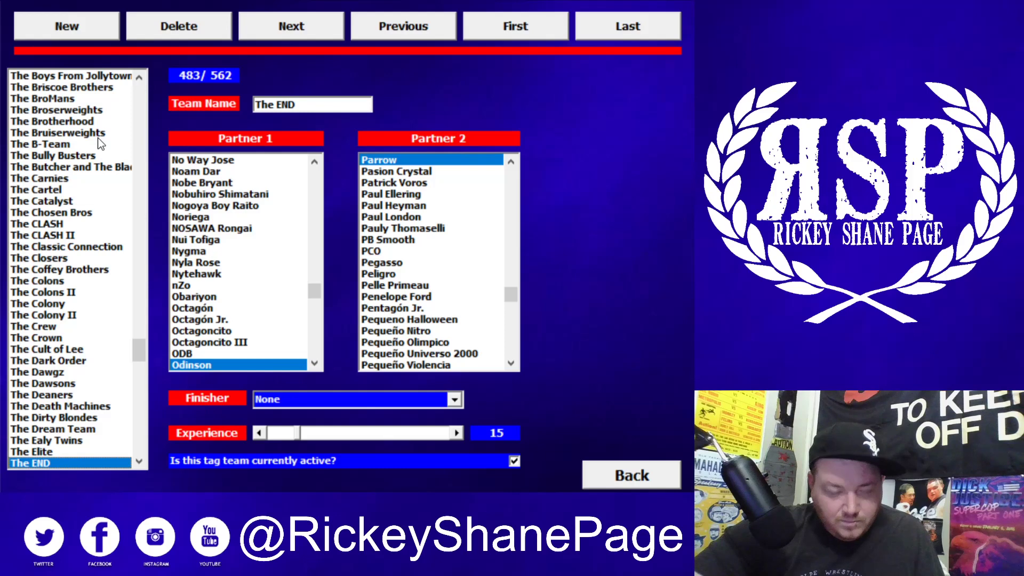
pyautogui.press('Down')
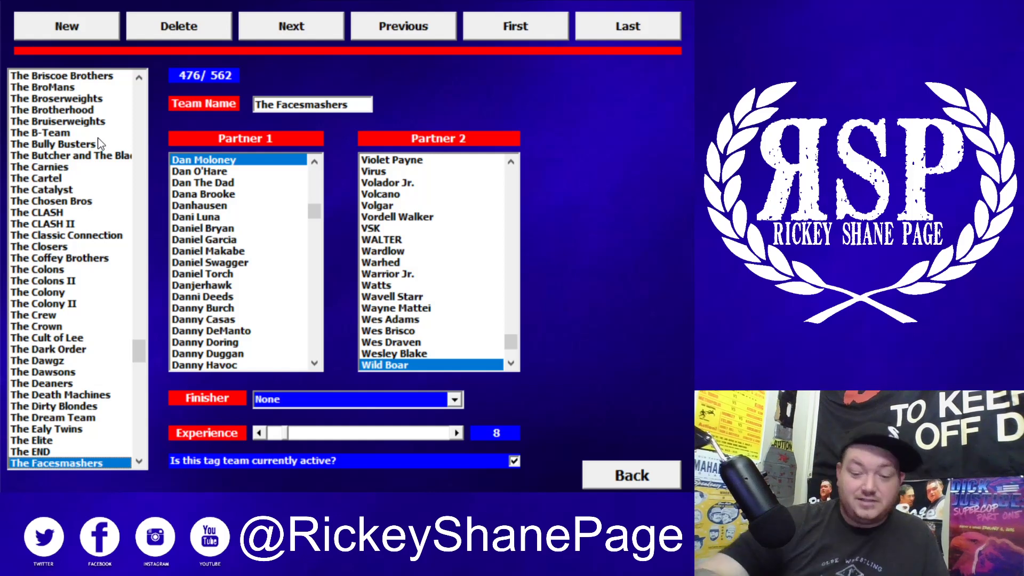
pyautogui.press('Down')
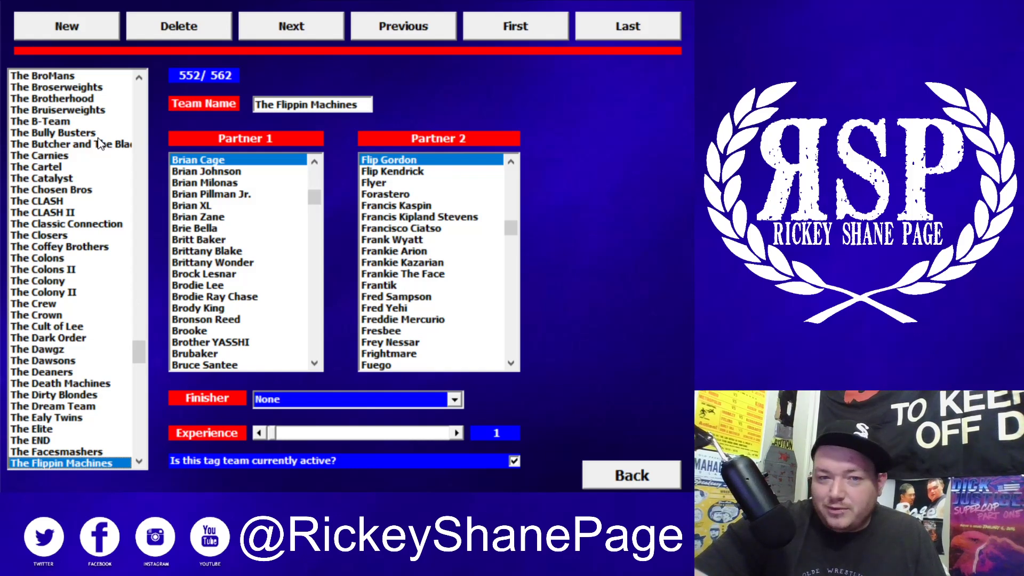
pyautogui.press('Down')
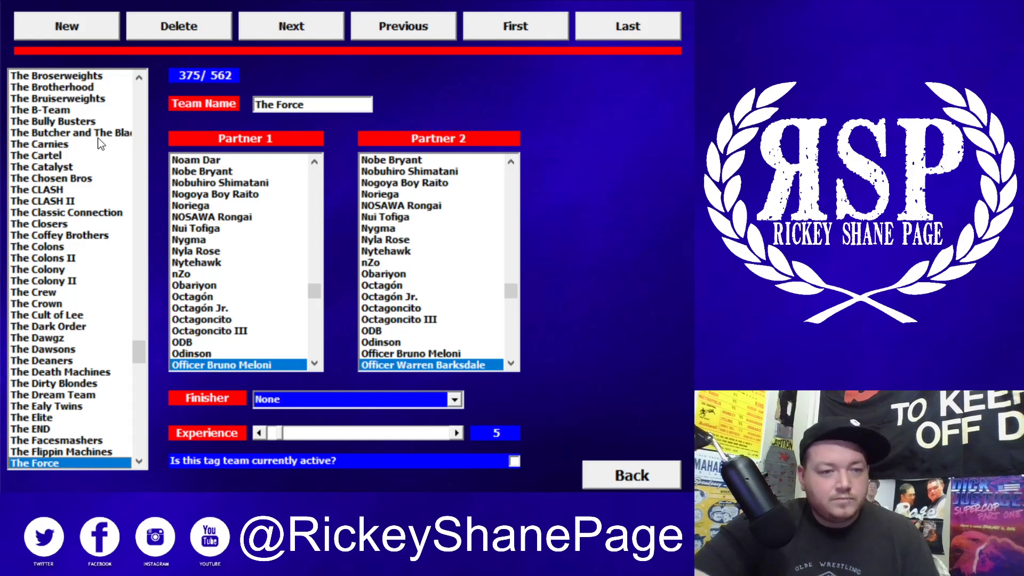
pyautogui.press('Down')
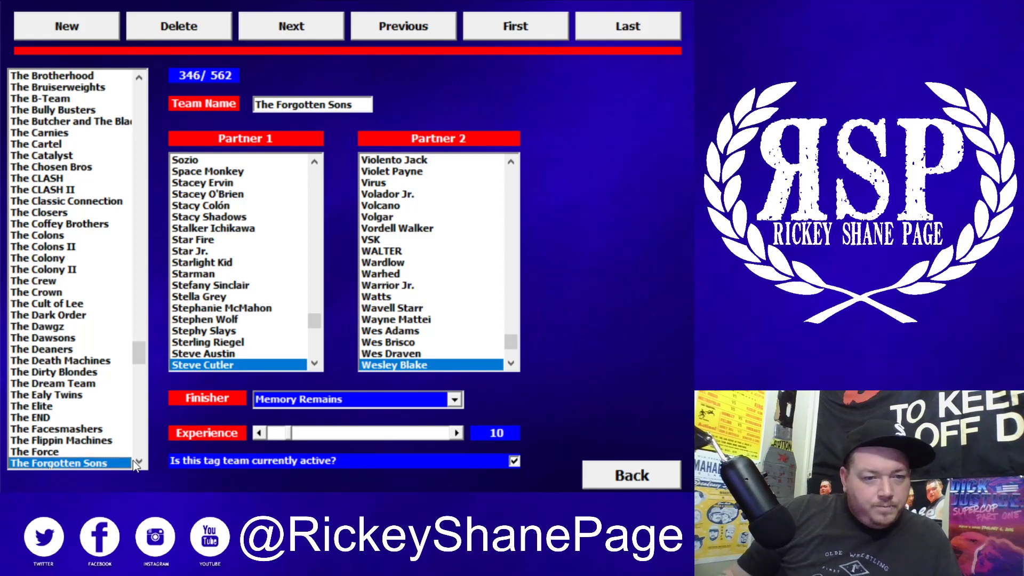
pyautogui.press('Down')
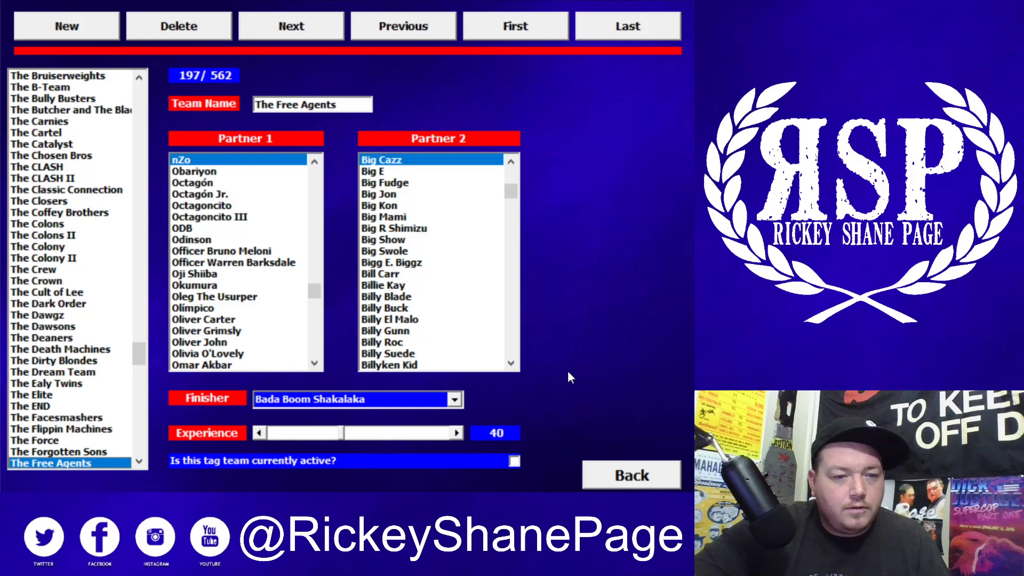
pyautogui.press('Down')
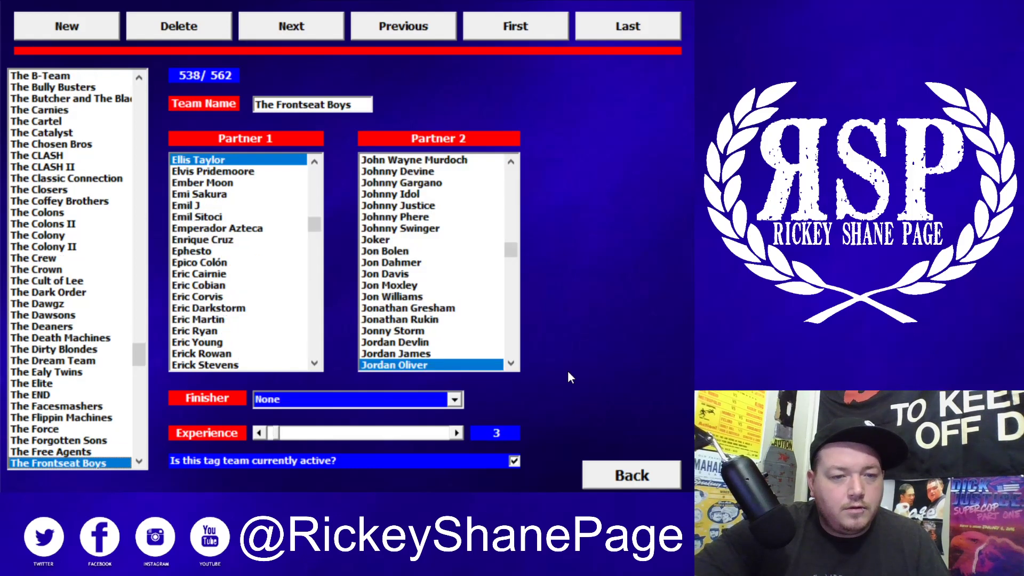
pyautogui.press('Down')
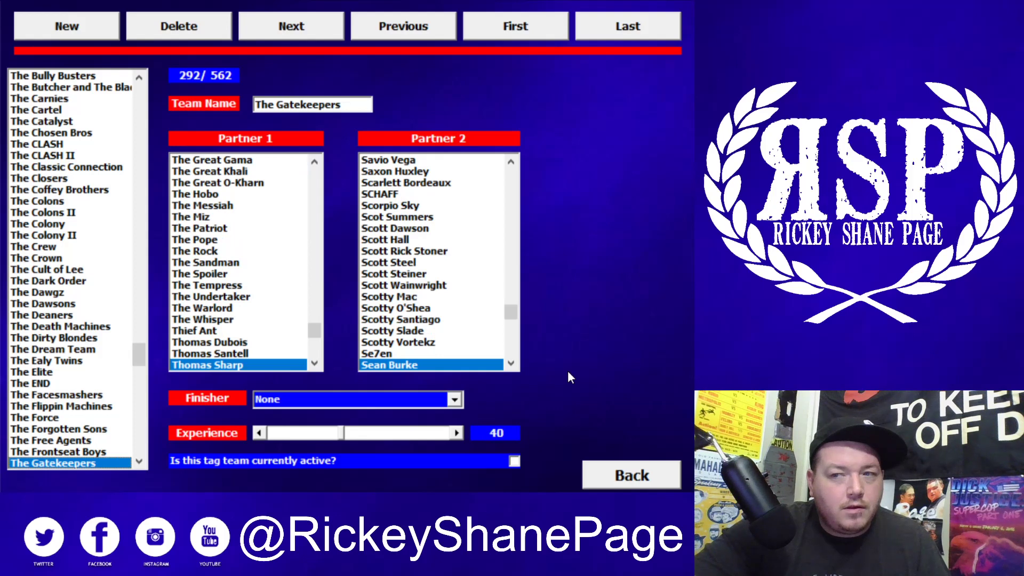
pyautogui.press('Down')
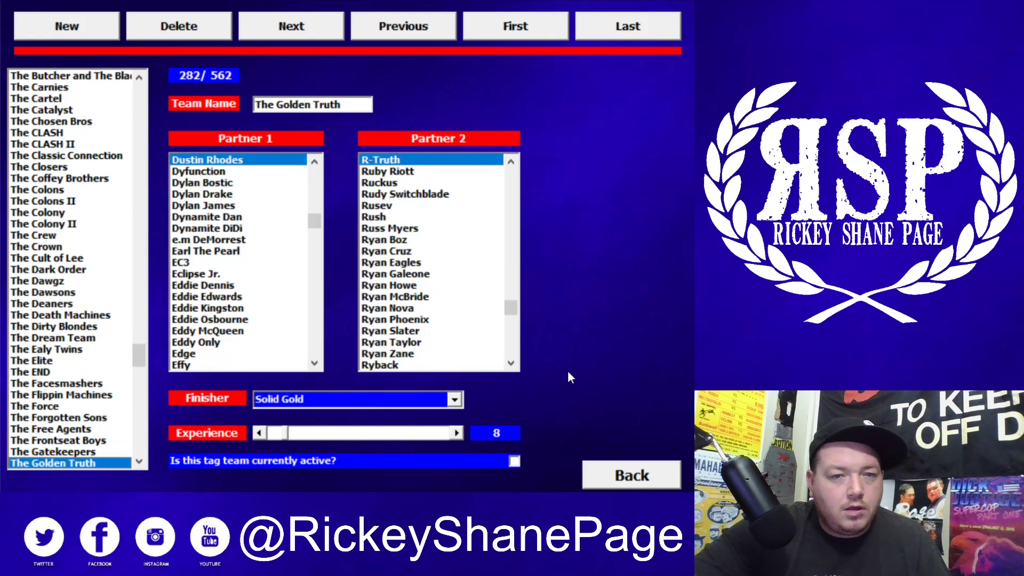
pyautogui.press('Down')
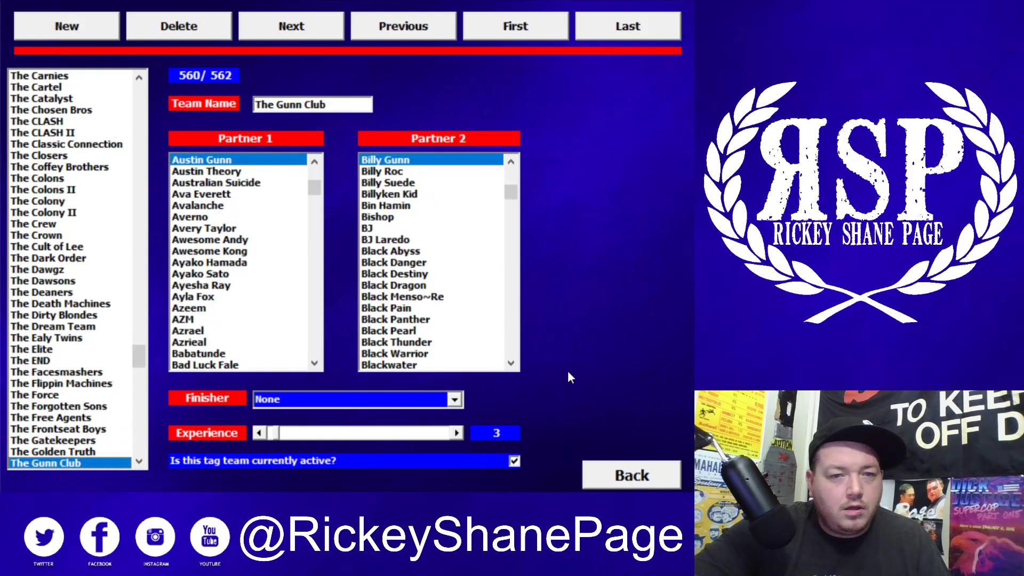
pyautogui.press('Down')
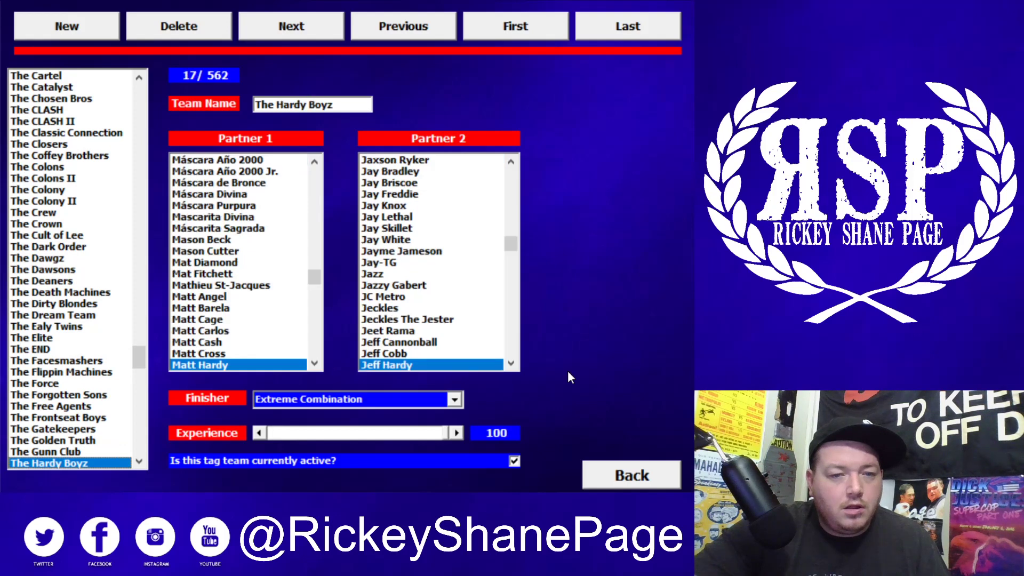
pyautogui.press('Down')
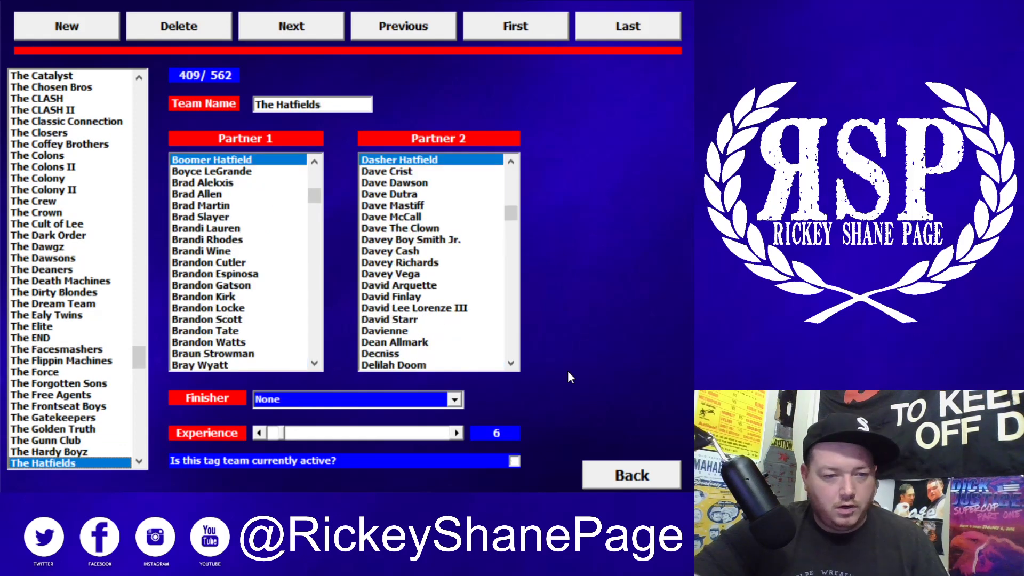
pyautogui.press('Down')
pyautogui.press('Down')
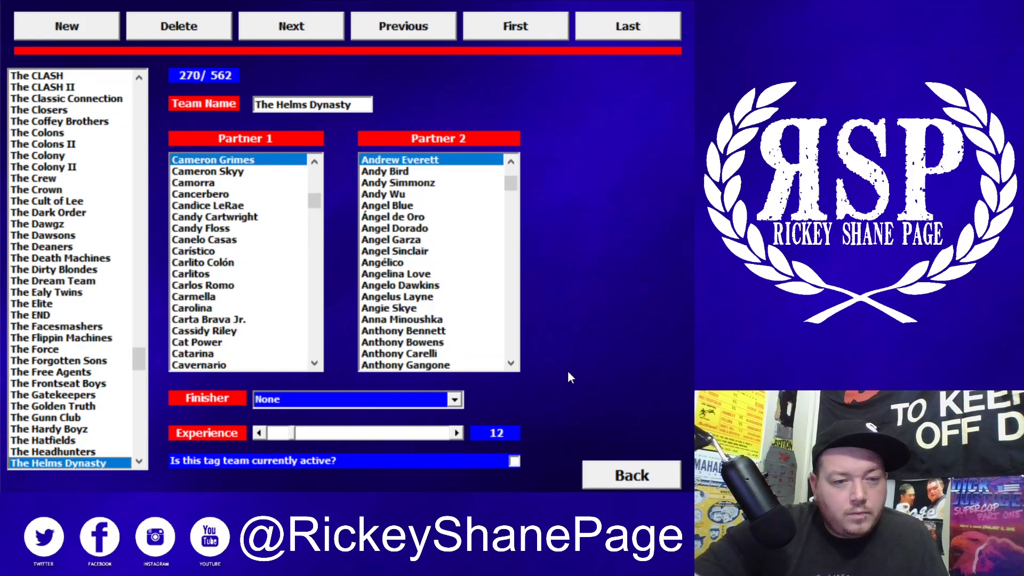
pyautogui.press('Down')
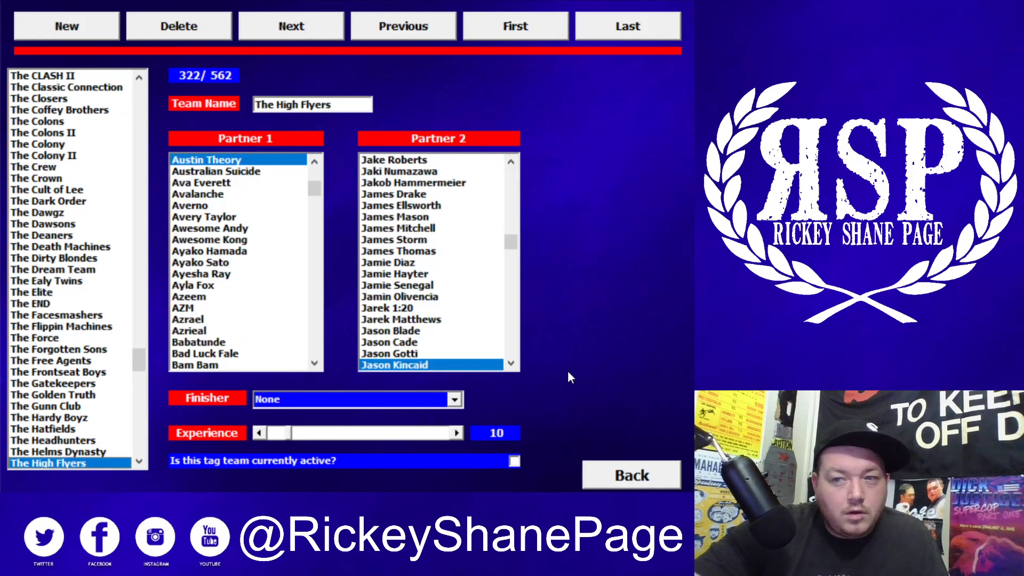
pyautogui.press('Down')
pyautogui.press('Down')
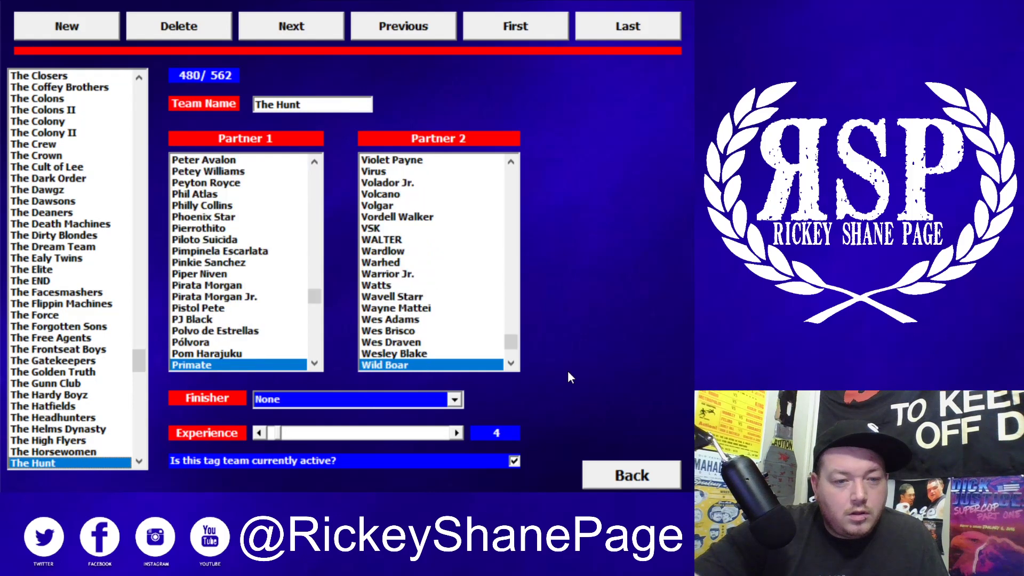
pyautogui.press('Down')
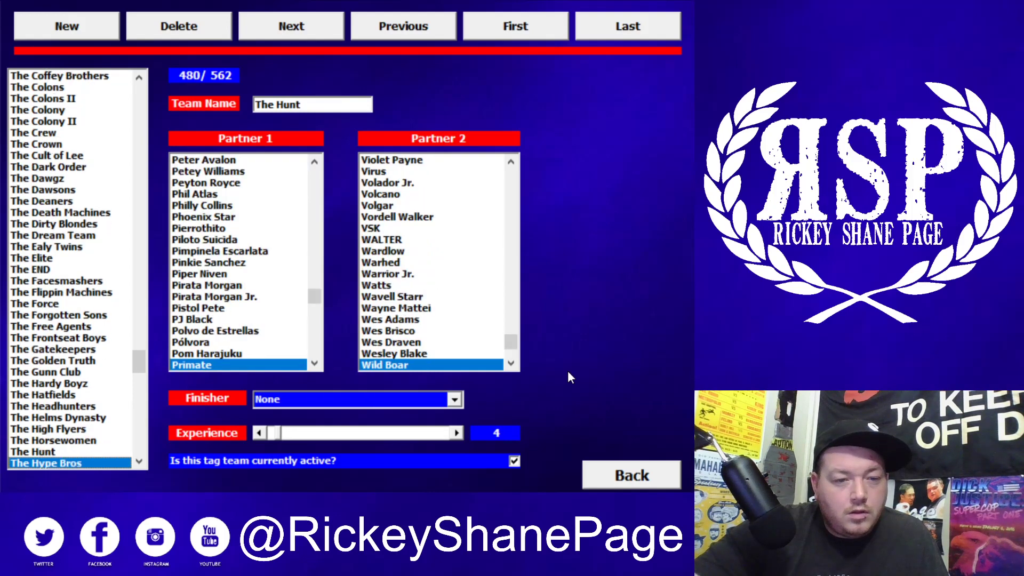
pyautogui.press('Down')
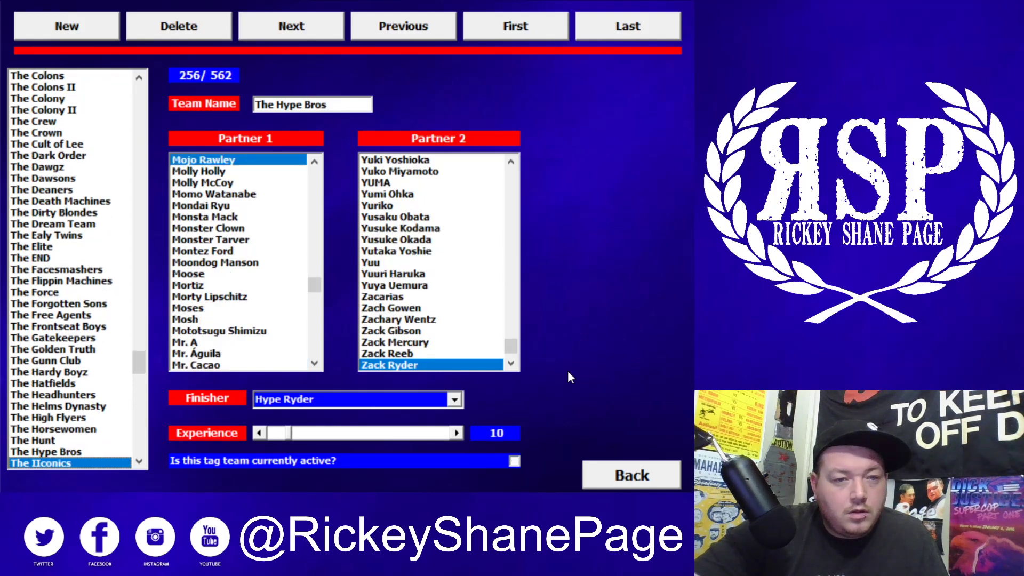
pyautogui.press('Down')
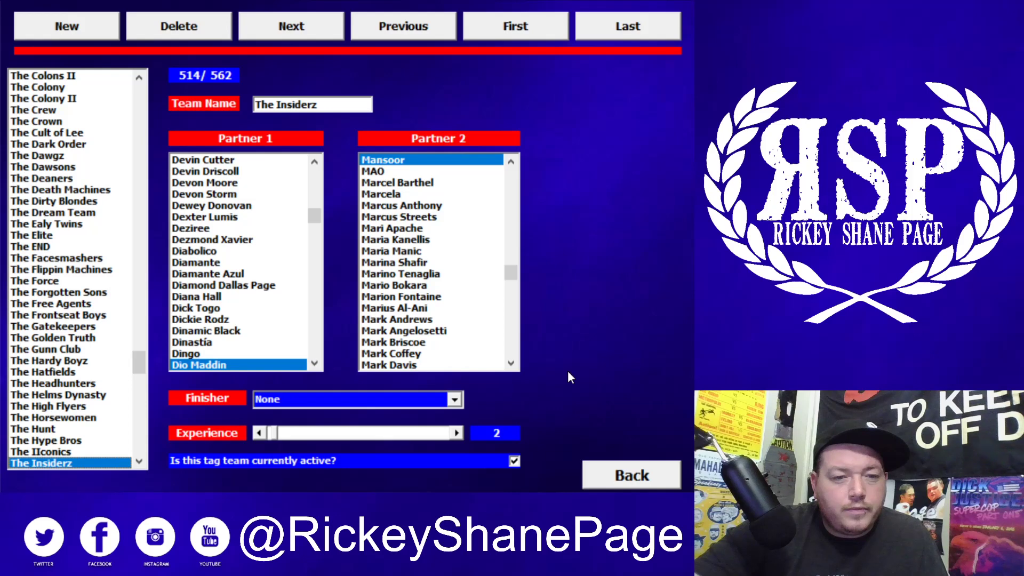
pyautogui.press('Down')
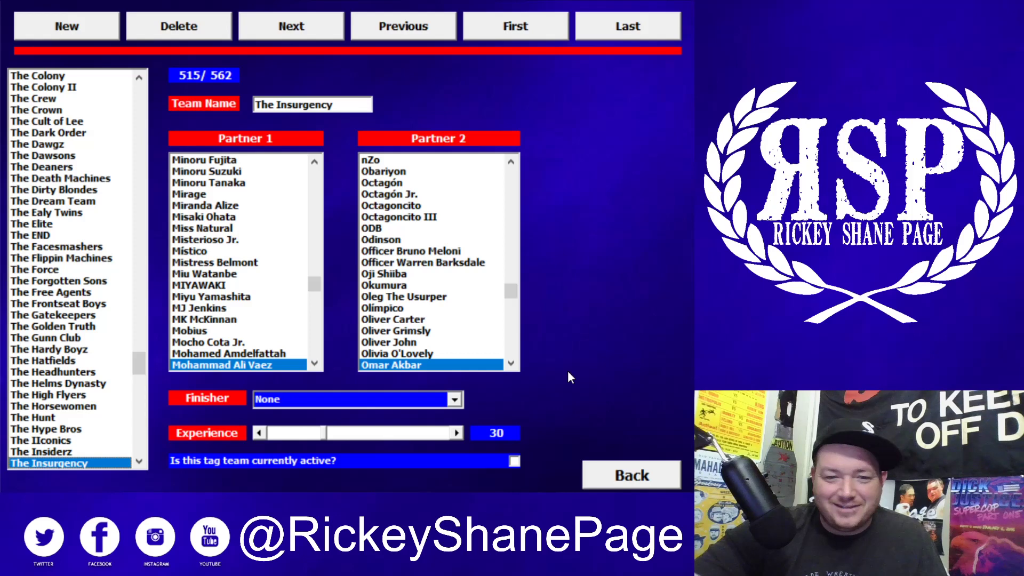
pyautogui.press('Down')
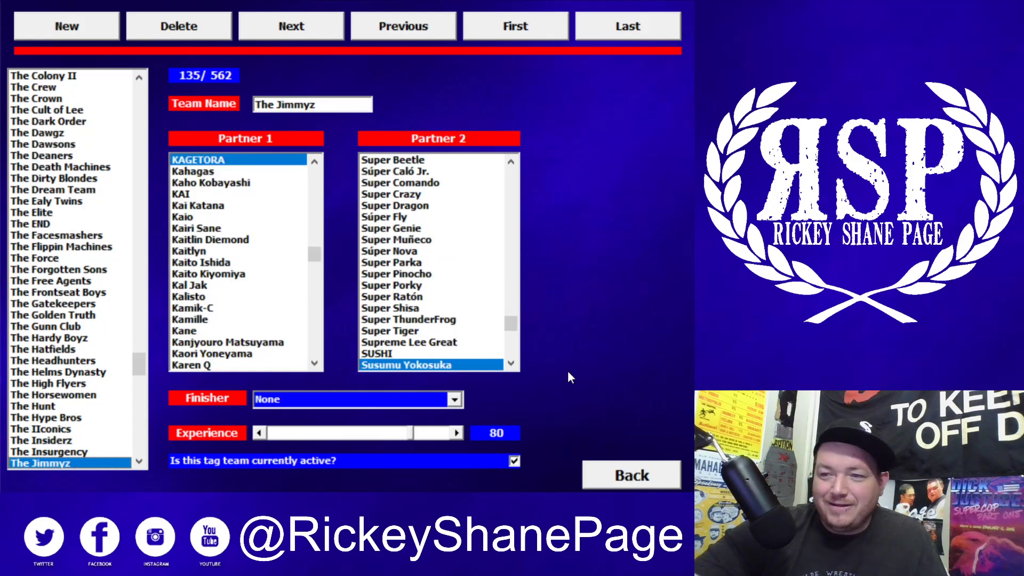
pyautogui.press('Down')
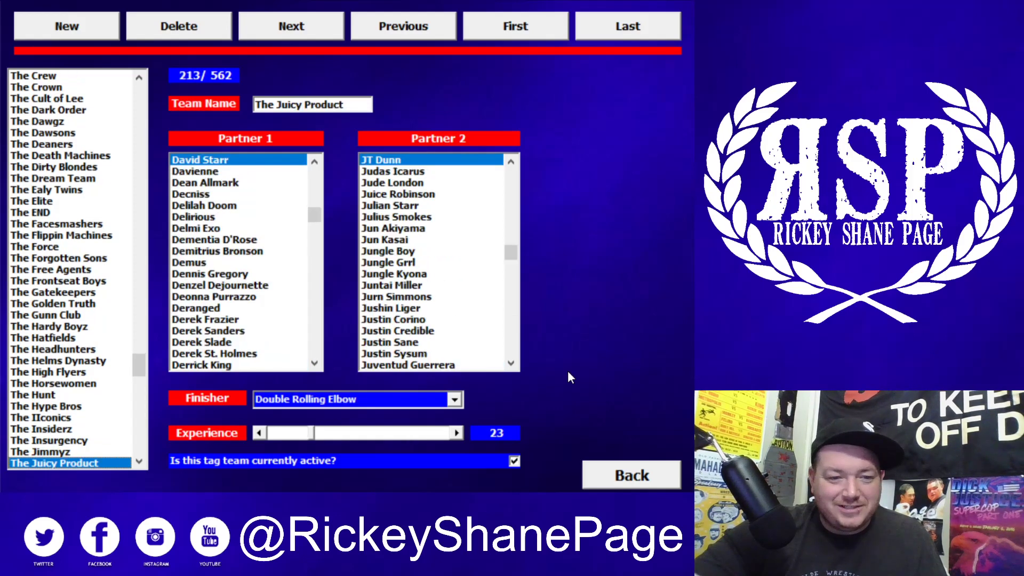
pyautogui.press('Down')
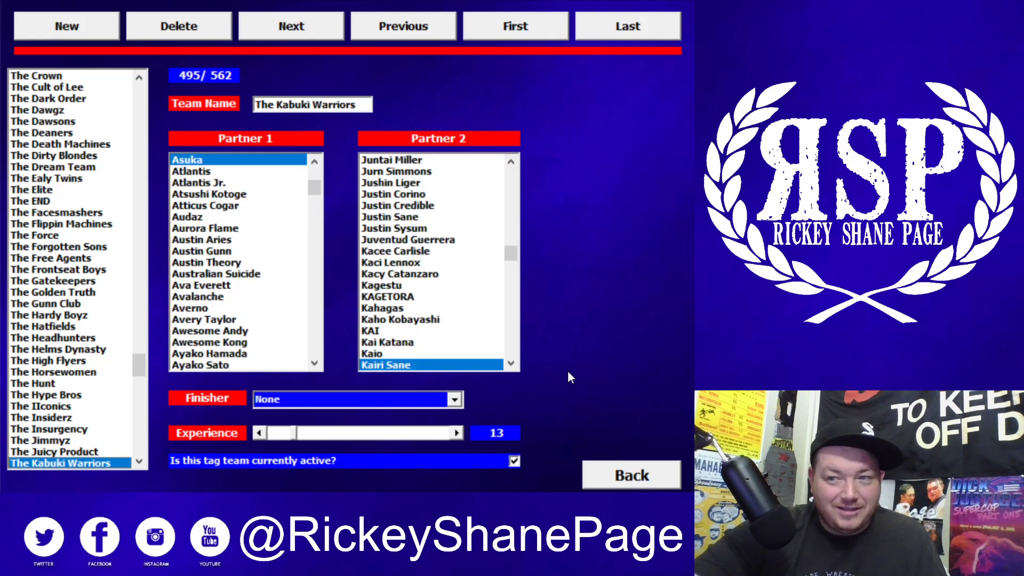
pyautogui.press('Down')
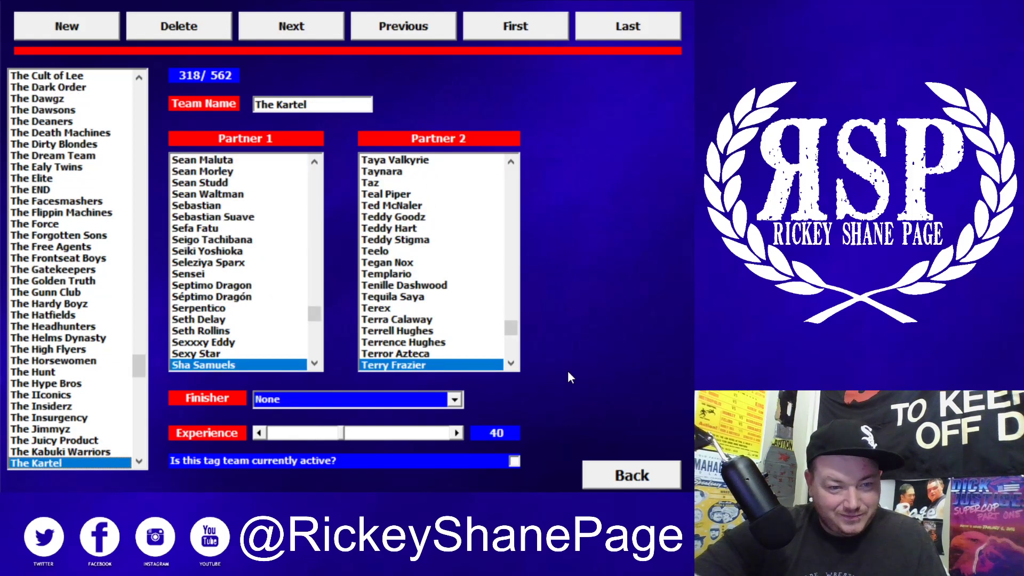
pyautogui.press('Down')
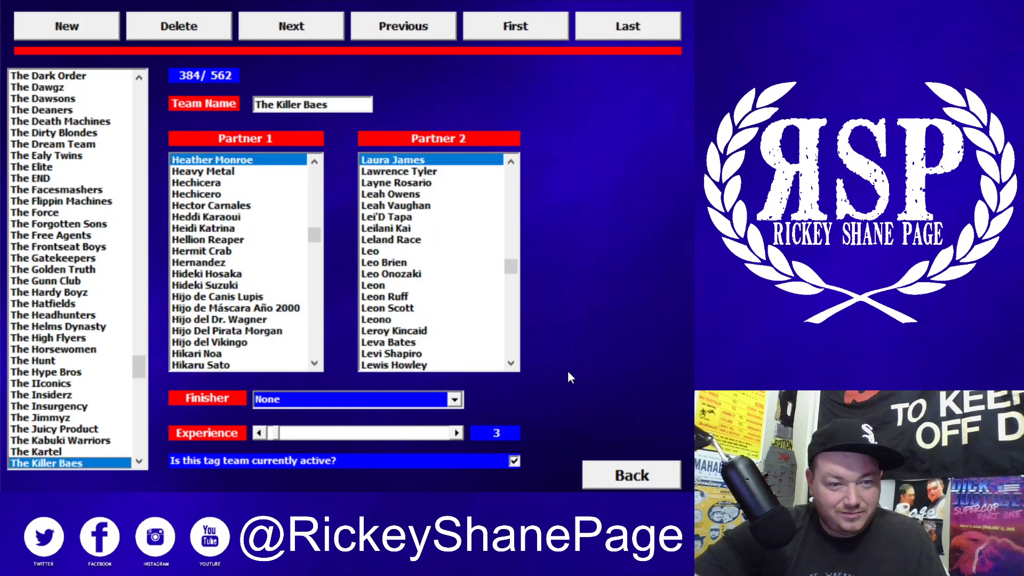
pyautogui.press('Down')
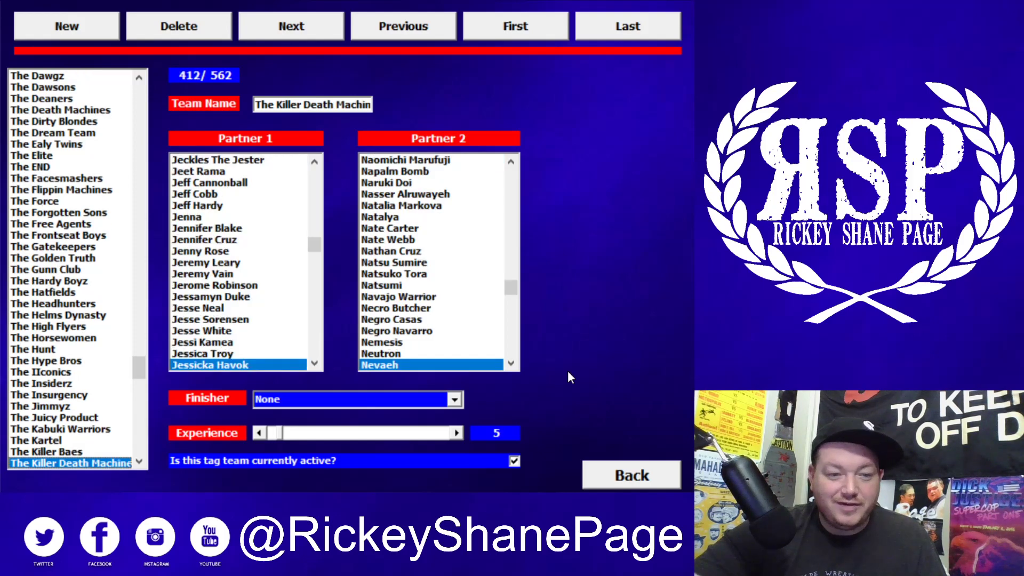
pyautogui.press('Down')
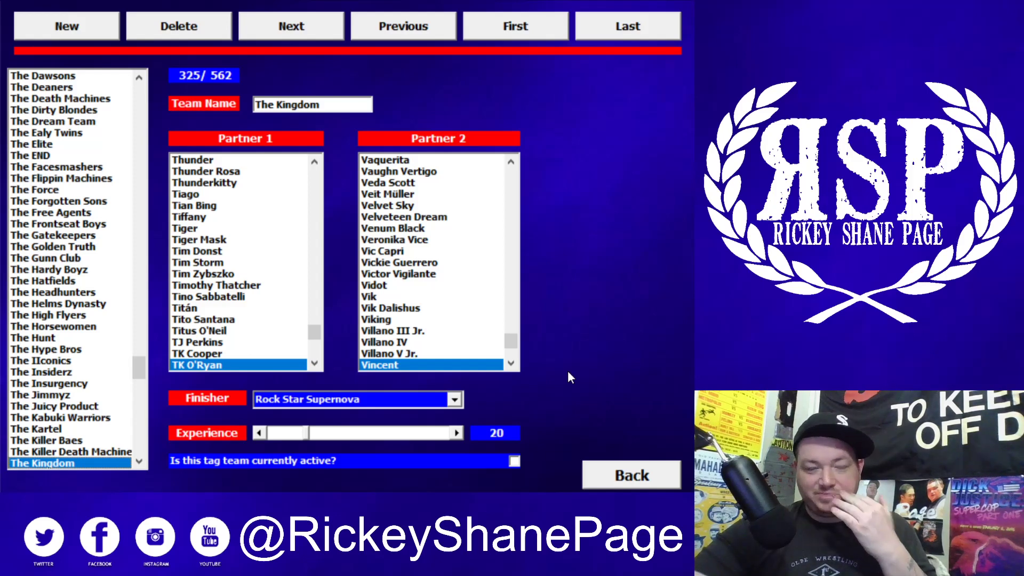
pyautogui.press('Down')
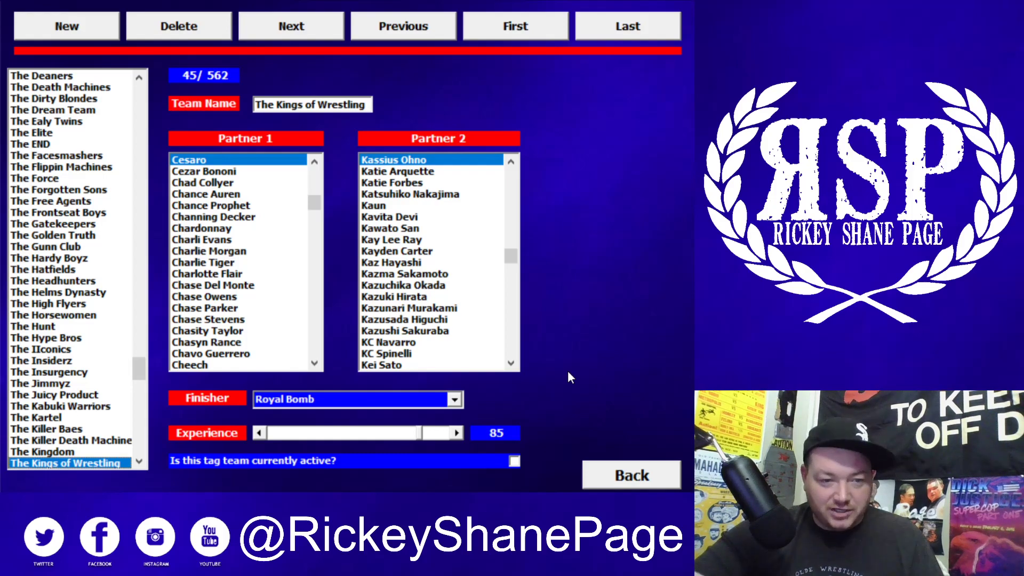
pyautogui.press('Down')
pyautogui.press('Down')
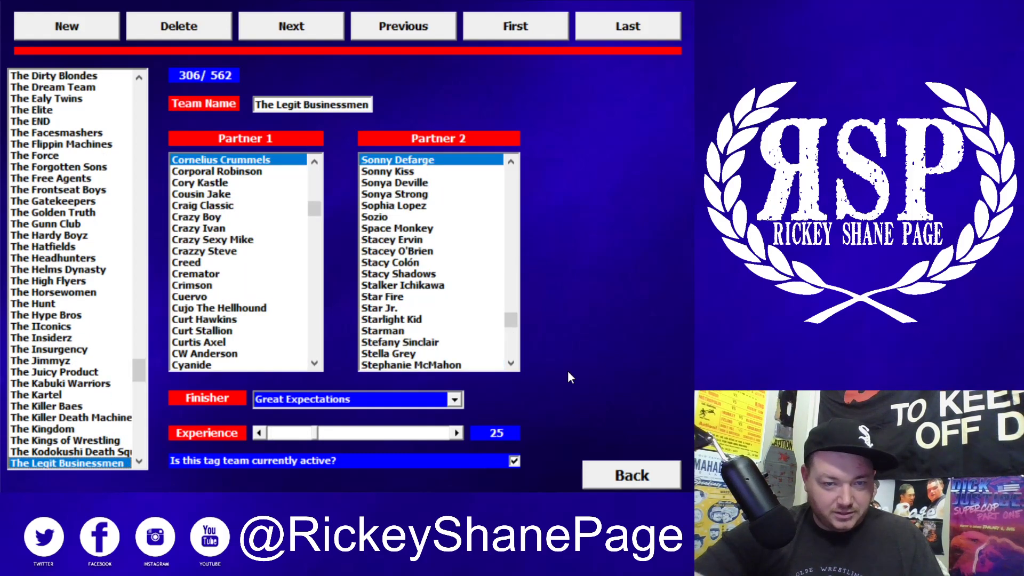
pyautogui.press('Down')
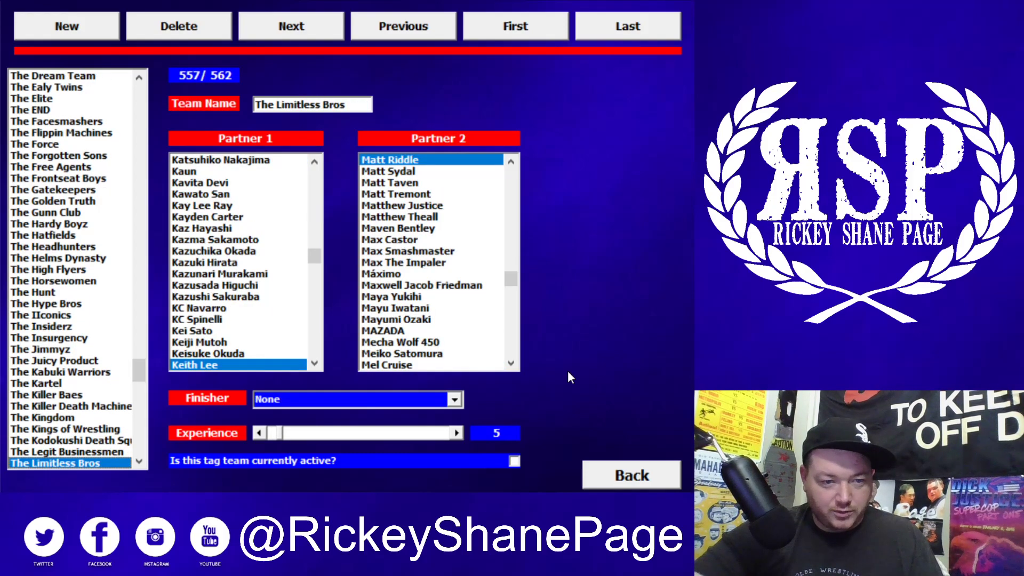
pyautogui.press('Down')
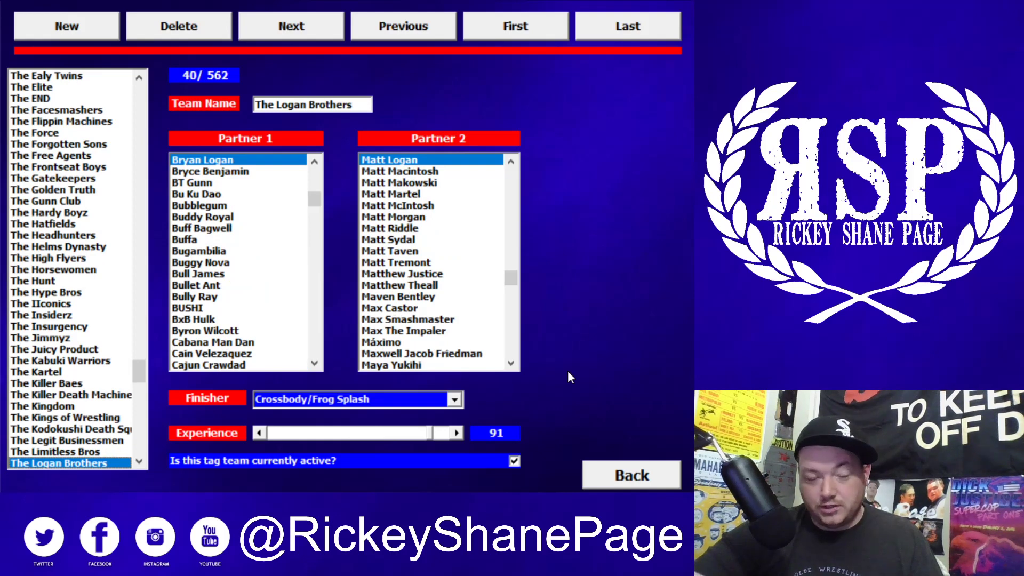
pyautogui.press('Down')
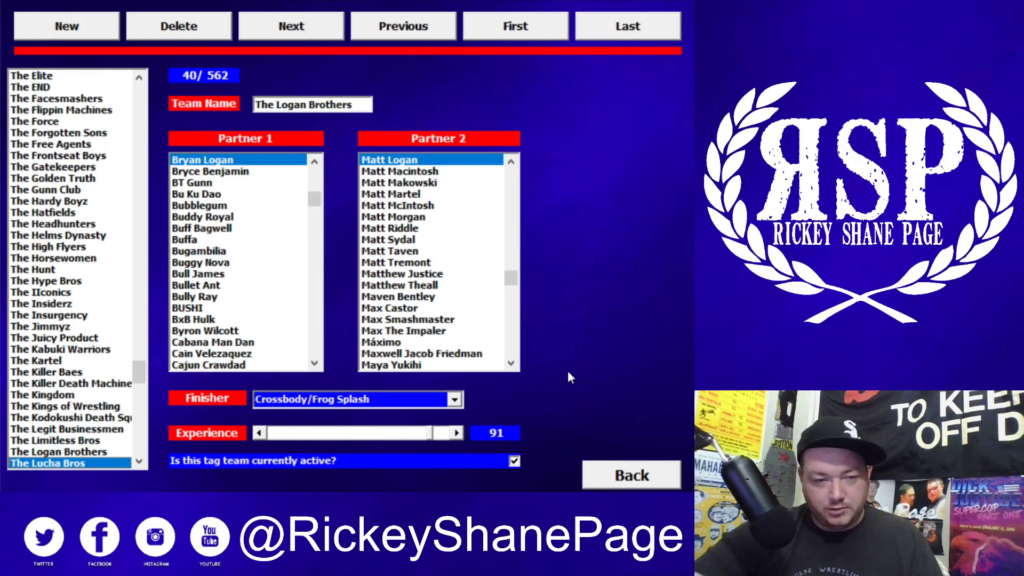
pyautogui.press('Down')
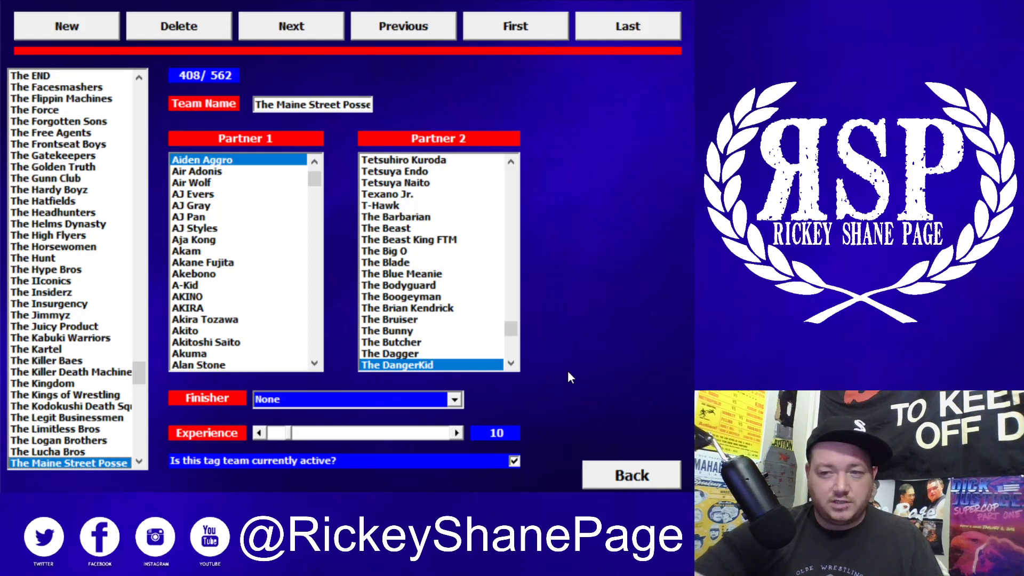
pyautogui.press('Down')
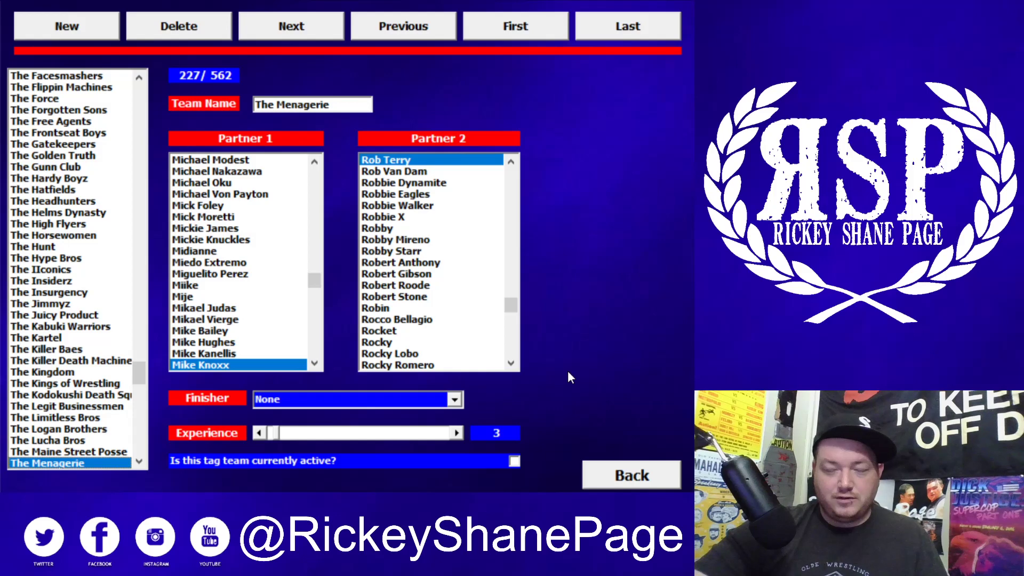
pyautogui.press('Down')
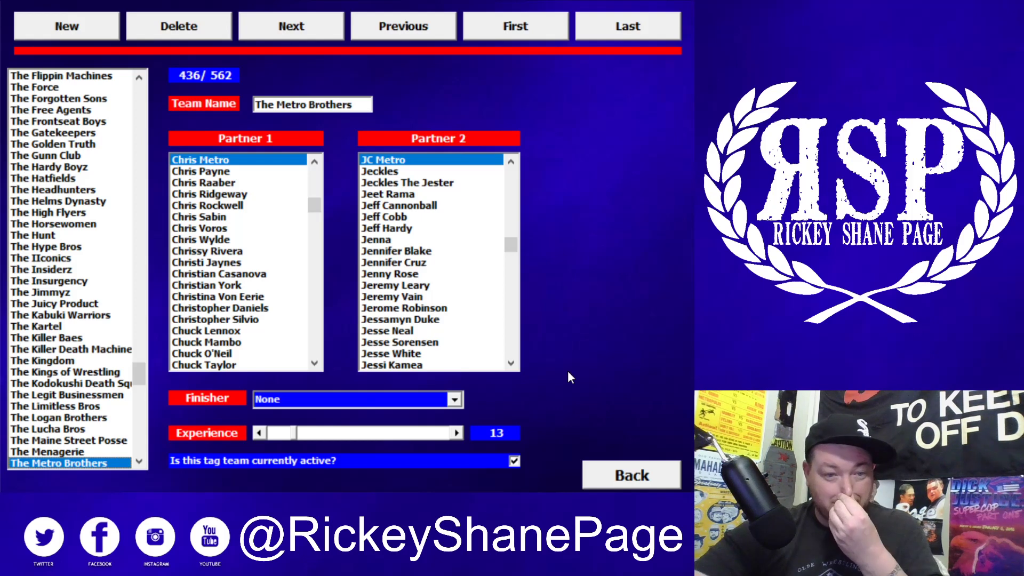
# Review the tag team records one by one from The Mighty to The Saviors, examining partners, finisher, experience and active status
pyautogui.press('Down')
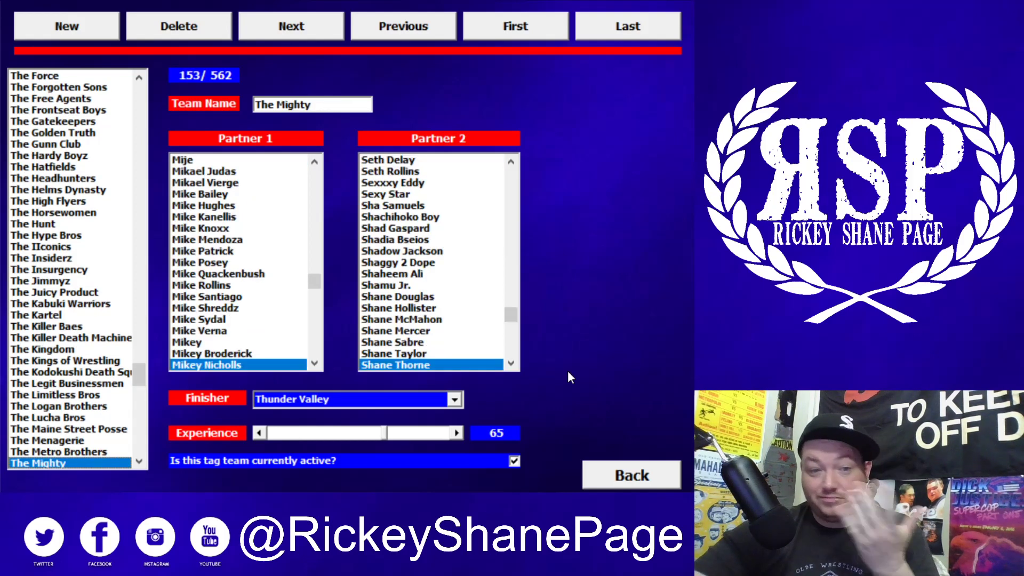
pyautogui.press('Down')
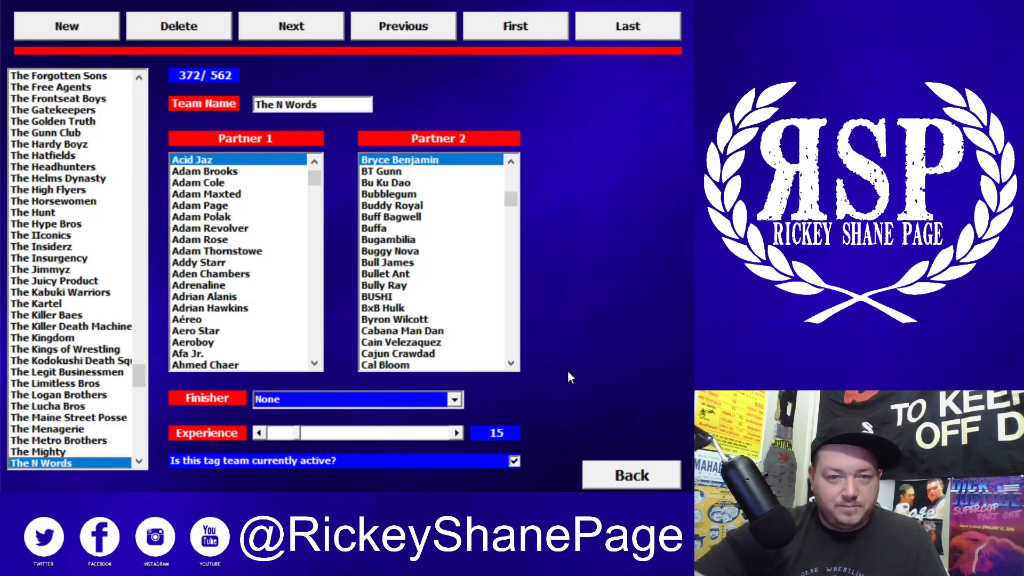
pyautogui.press('Down')
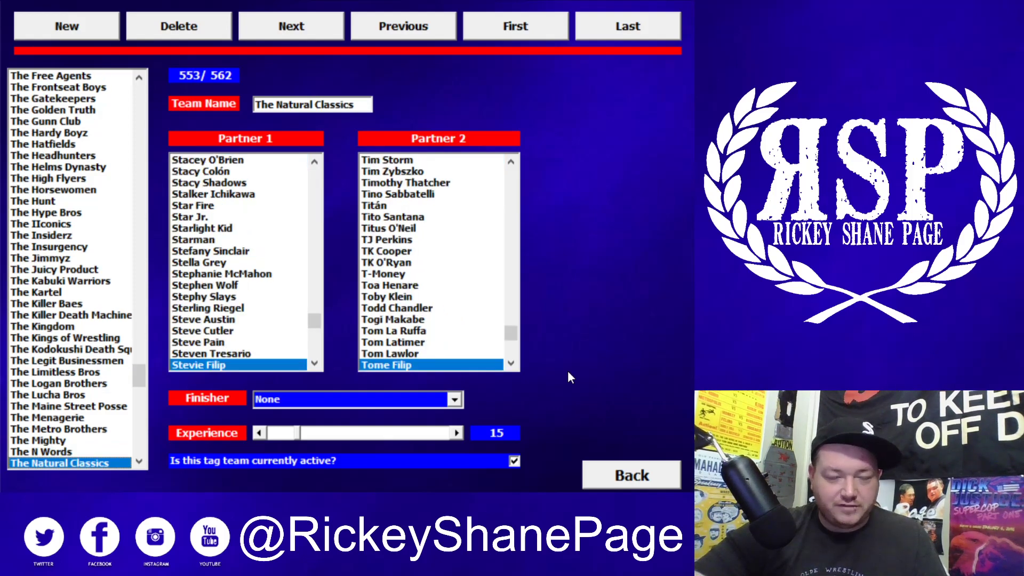
pyautogui.press('Down')
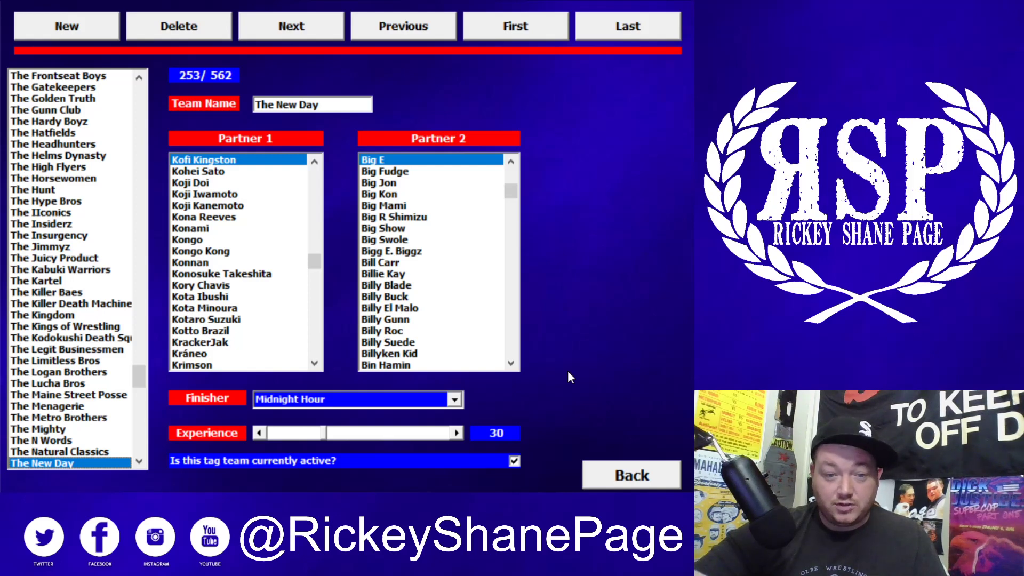
pyautogui.press('Down')
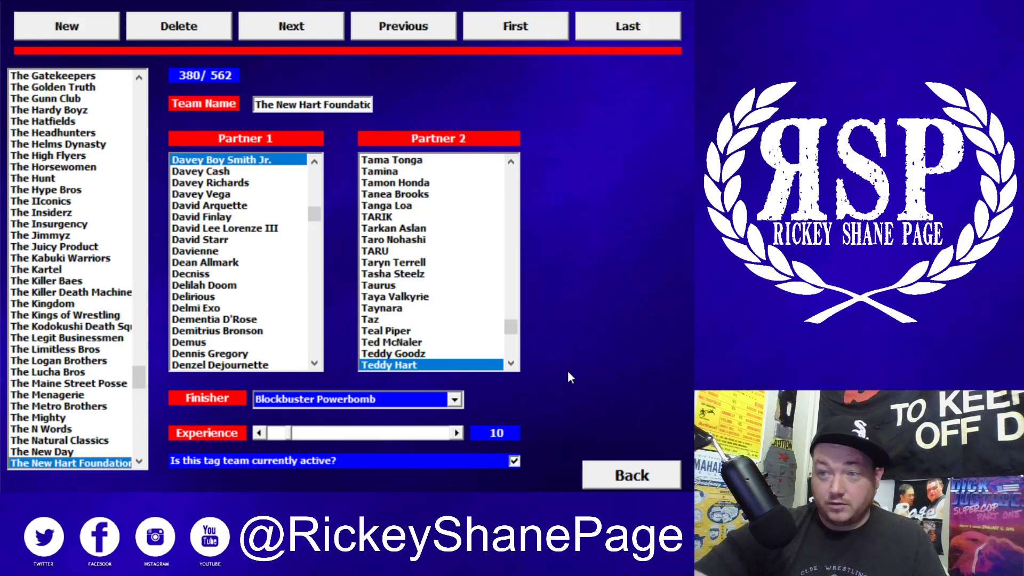
pyautogui.press('Down')
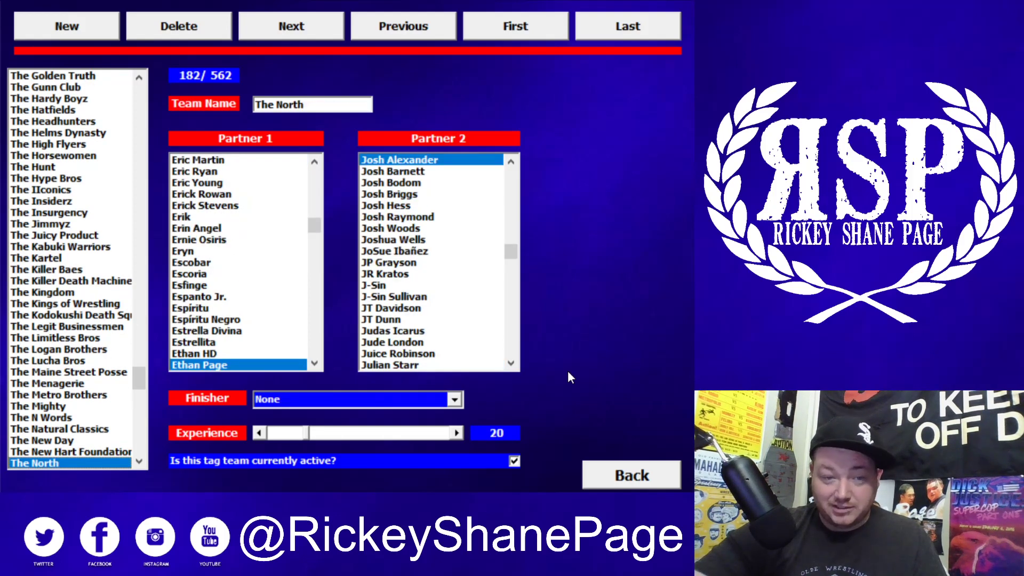
pyautogui.press('Down')
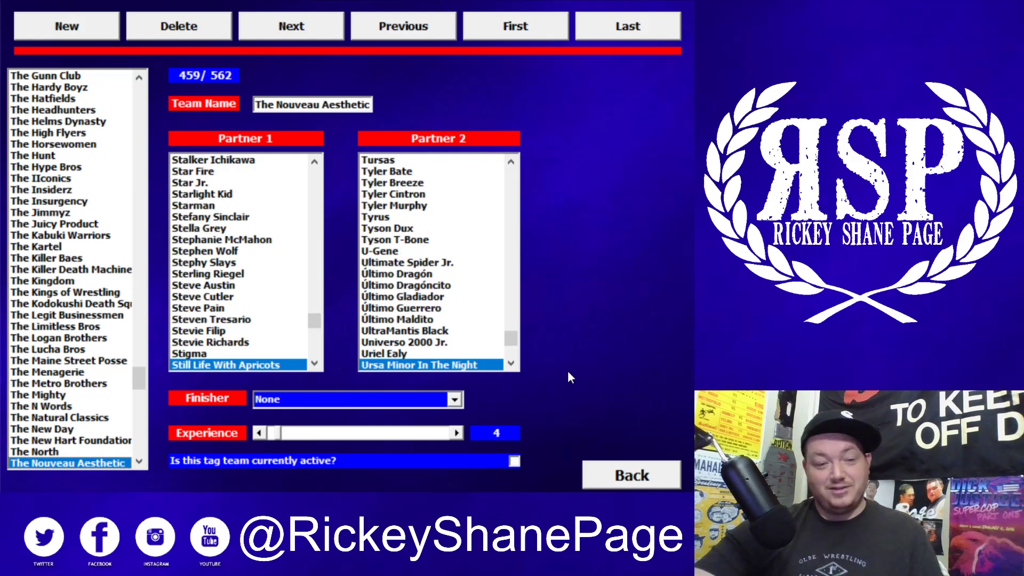
pyautogui.press('Down')
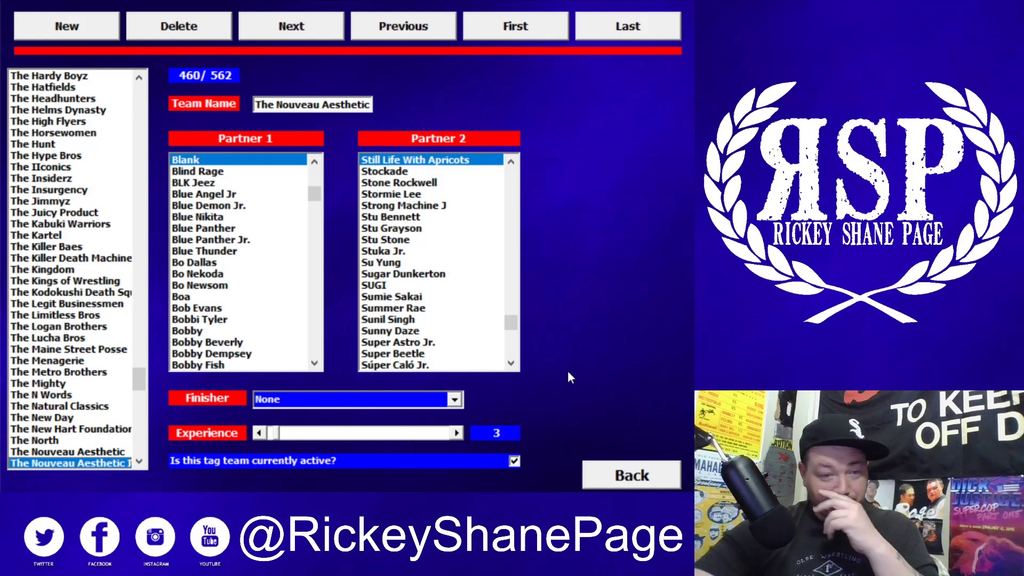
pyautogui.press('Down')
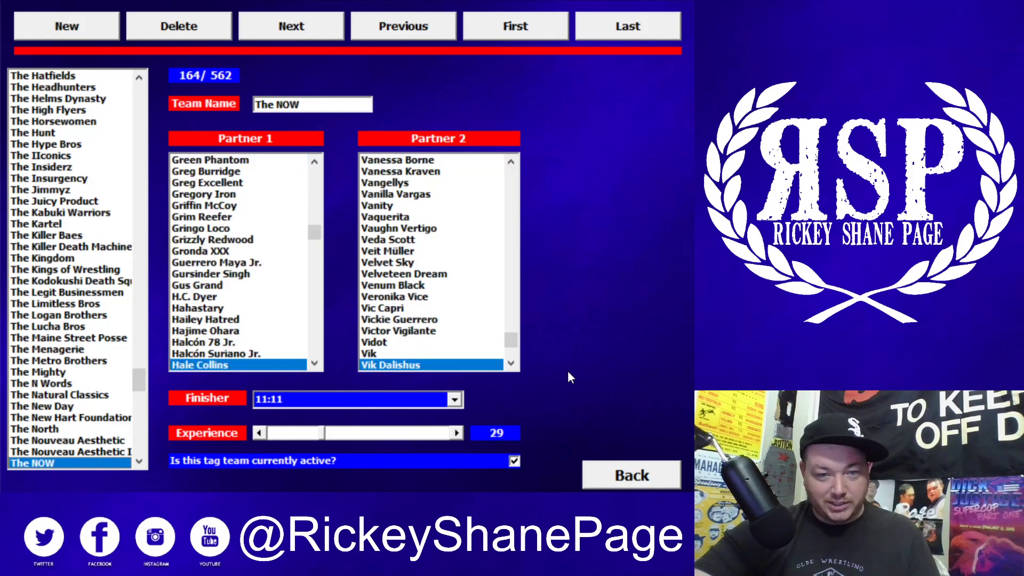
pyautogui.press('Down')
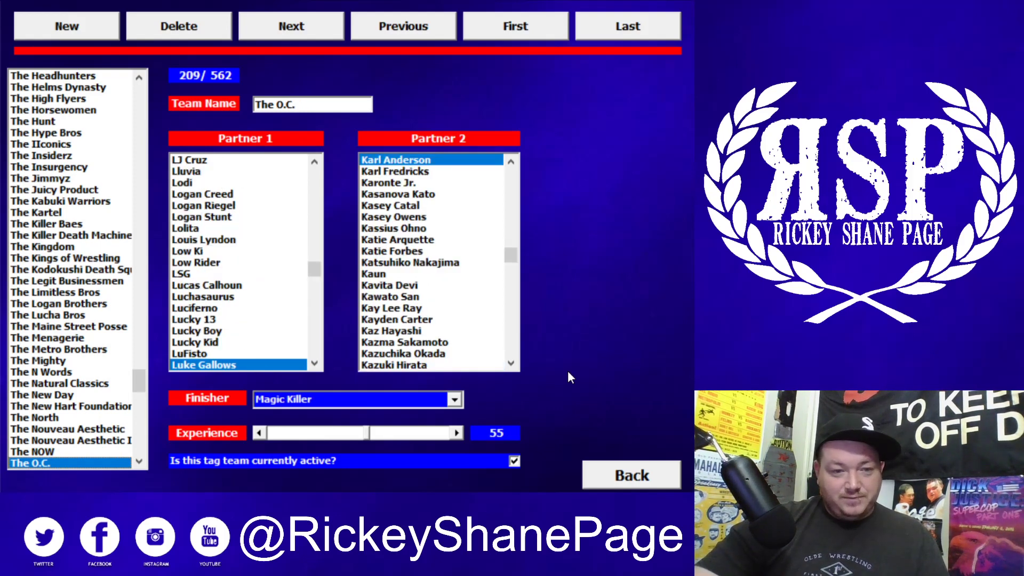
pyautogui.press('Down')
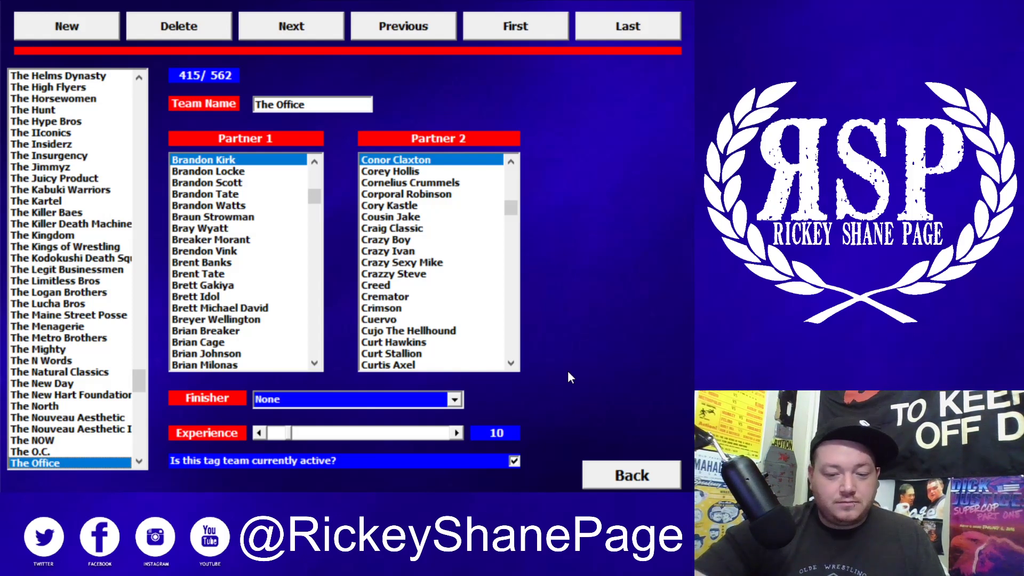
pyautogui.press('Down')
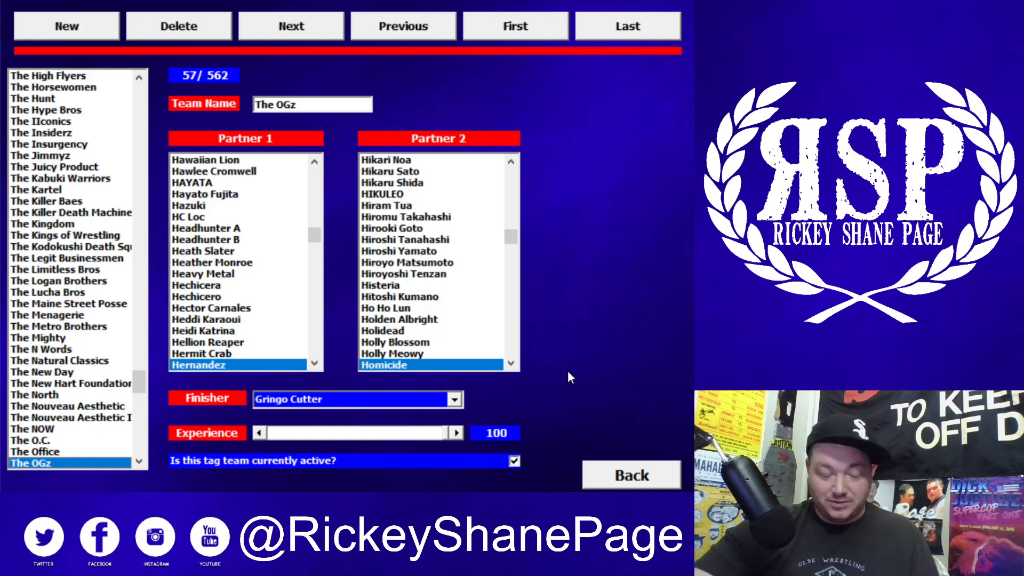
pyautogui.press('Down')
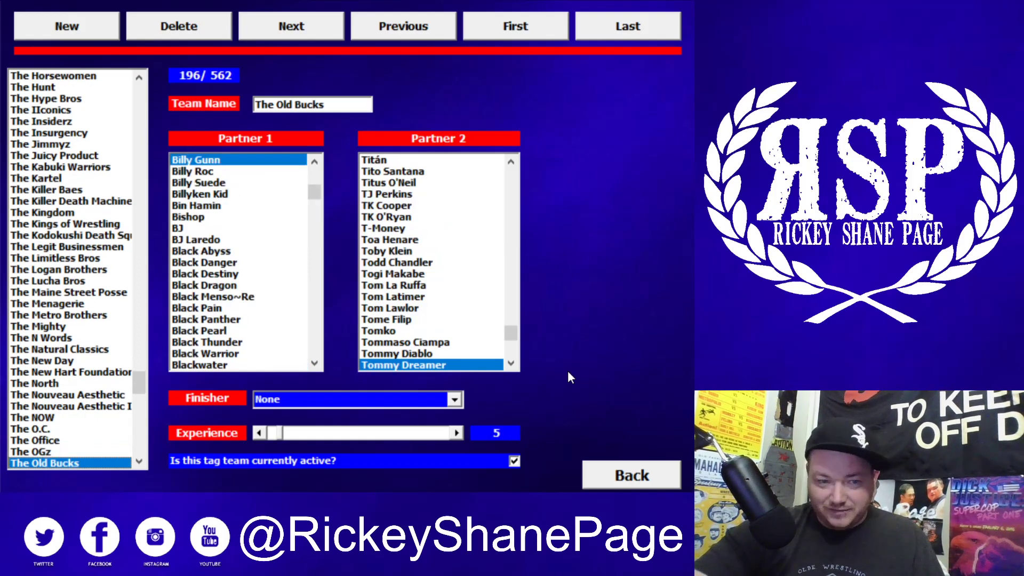
pyautogui.press('Down')
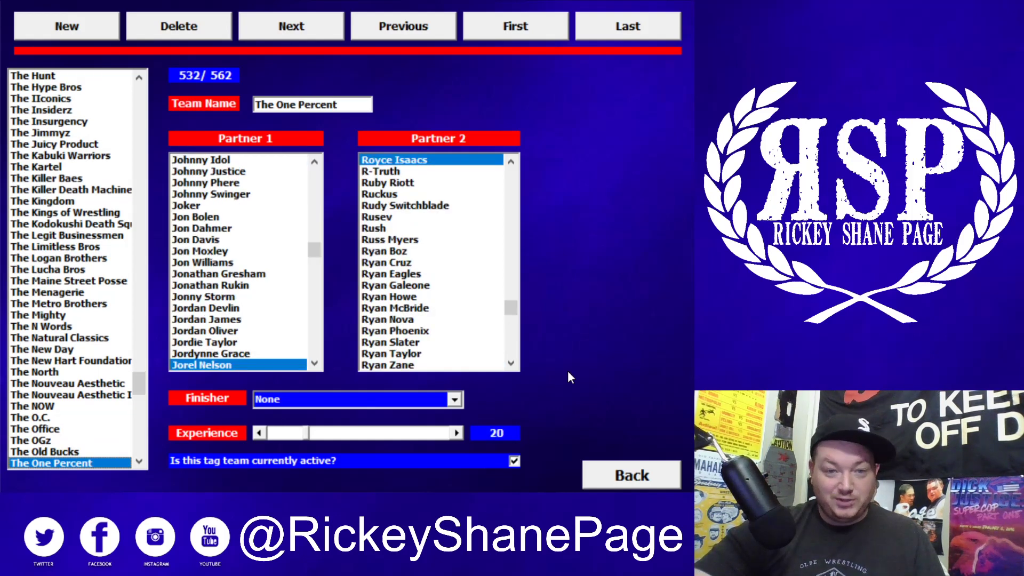
pyautogui.press('Down')
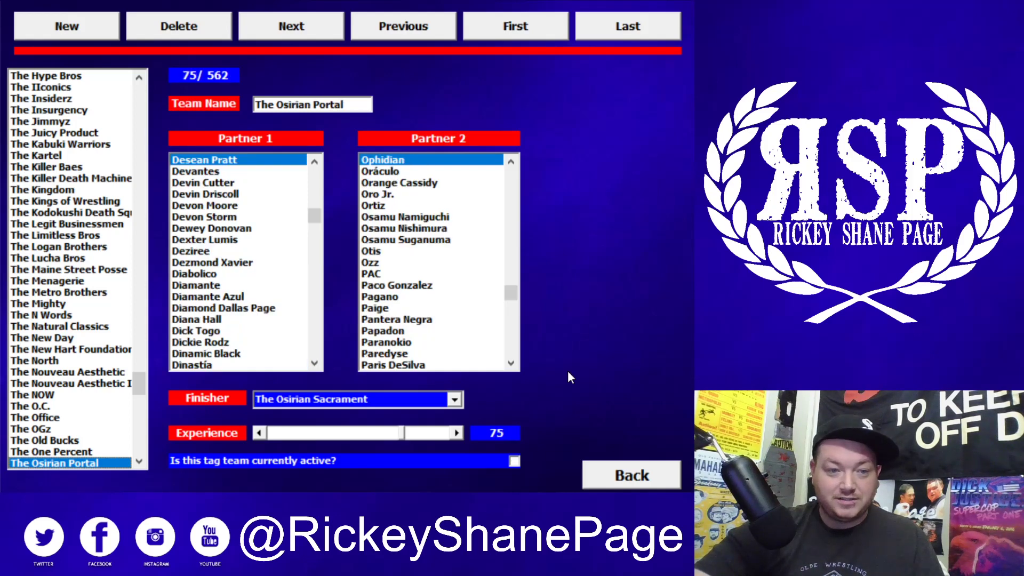
pyautogui.press('Down')
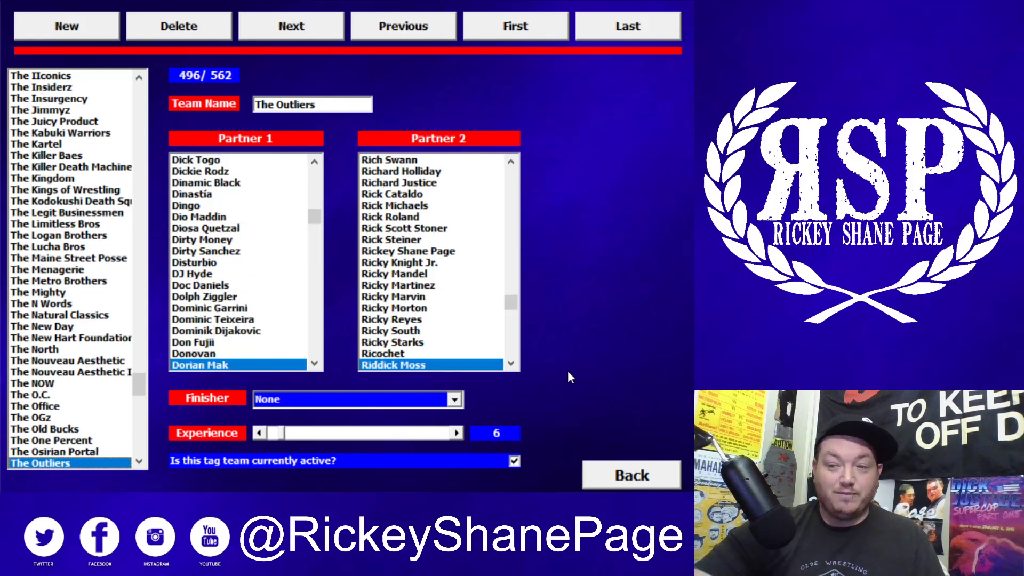
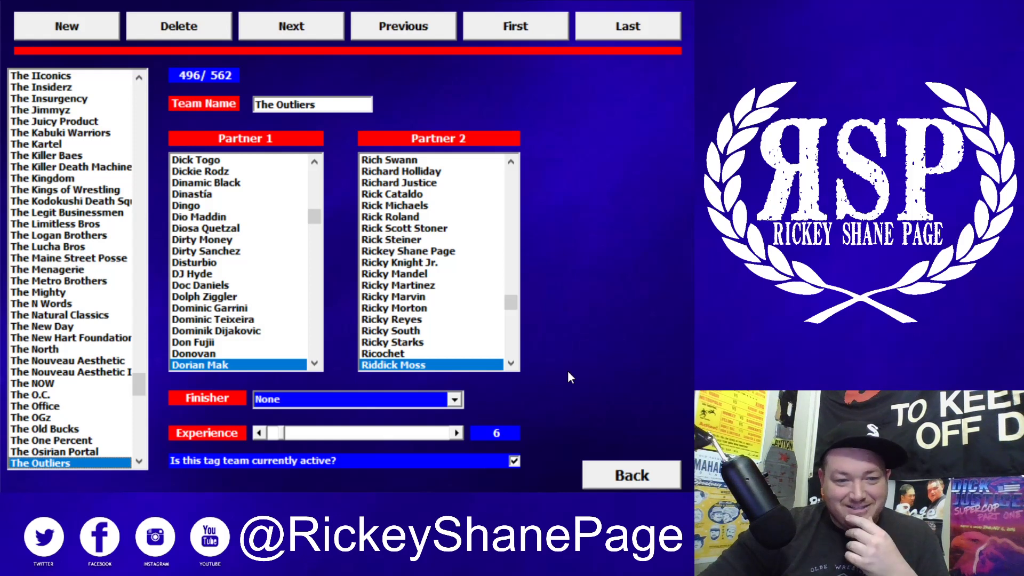
pyautogui.press('Down')
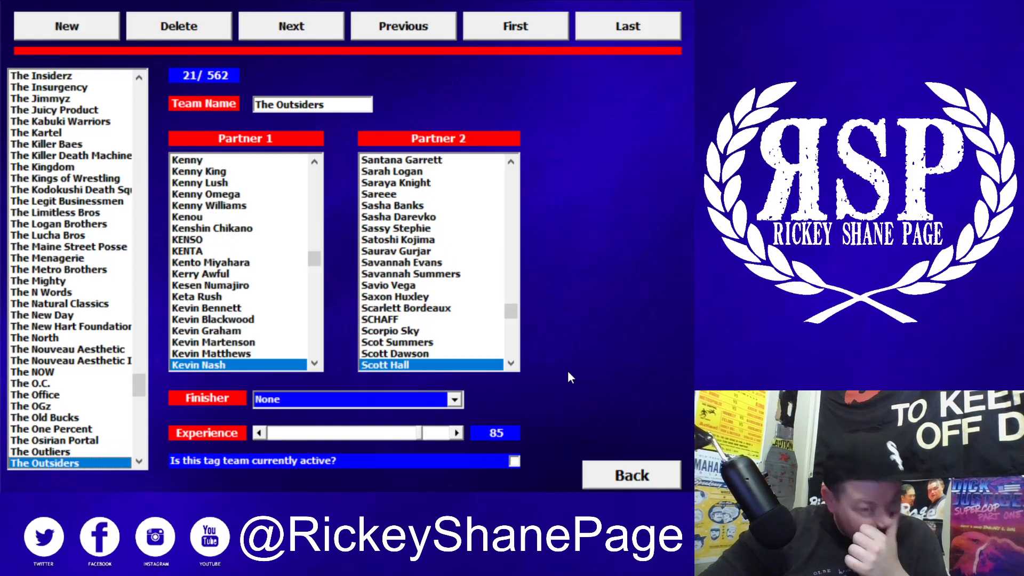
pyautogui.press('Down')
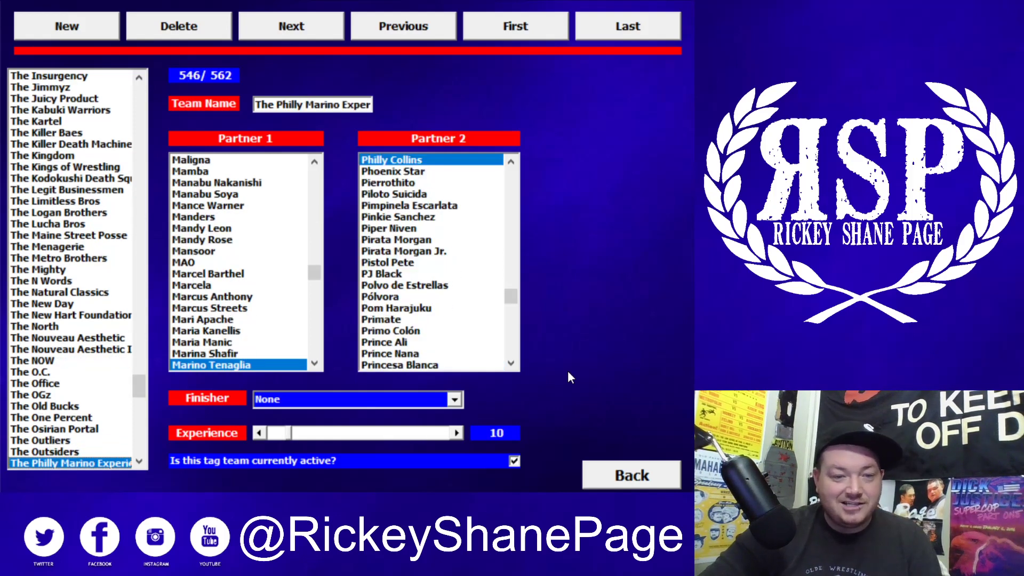
pyautogui.press('Down')
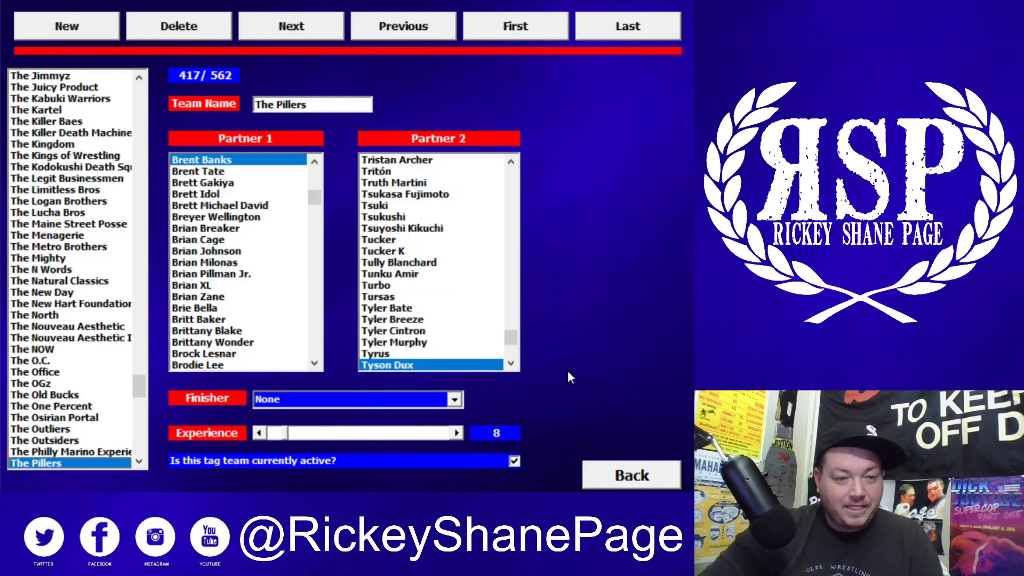
pyautogui.press('Down')
pyautogui.press('Down')
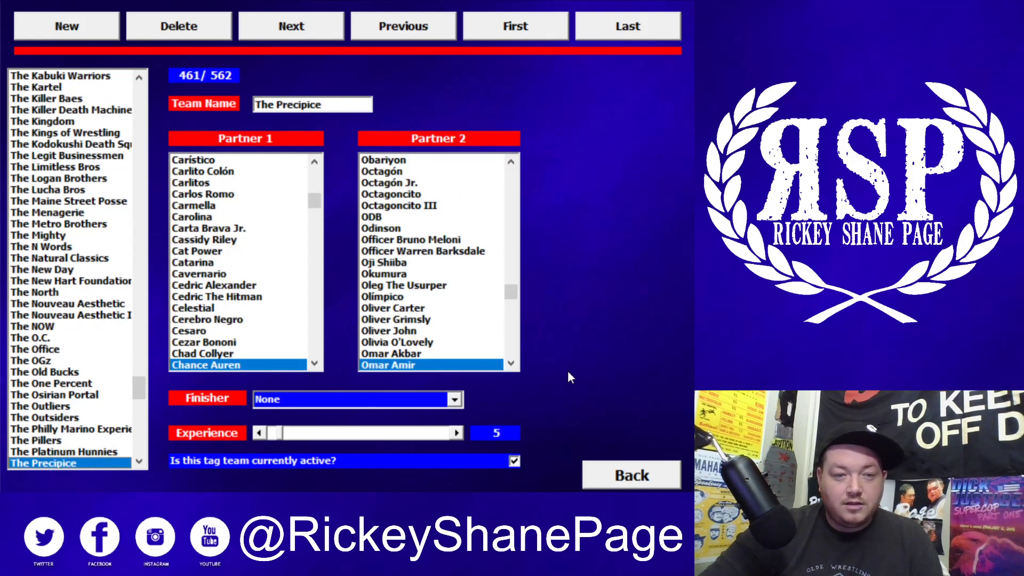
pyautogui.press('Down')
pyautogui.press('Down')
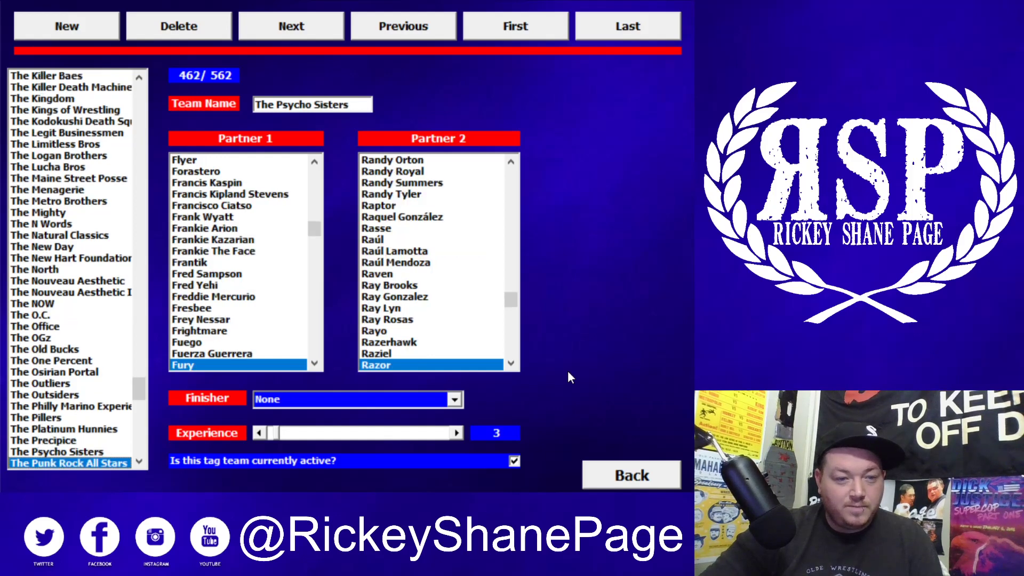
pyautogui.press('Down')
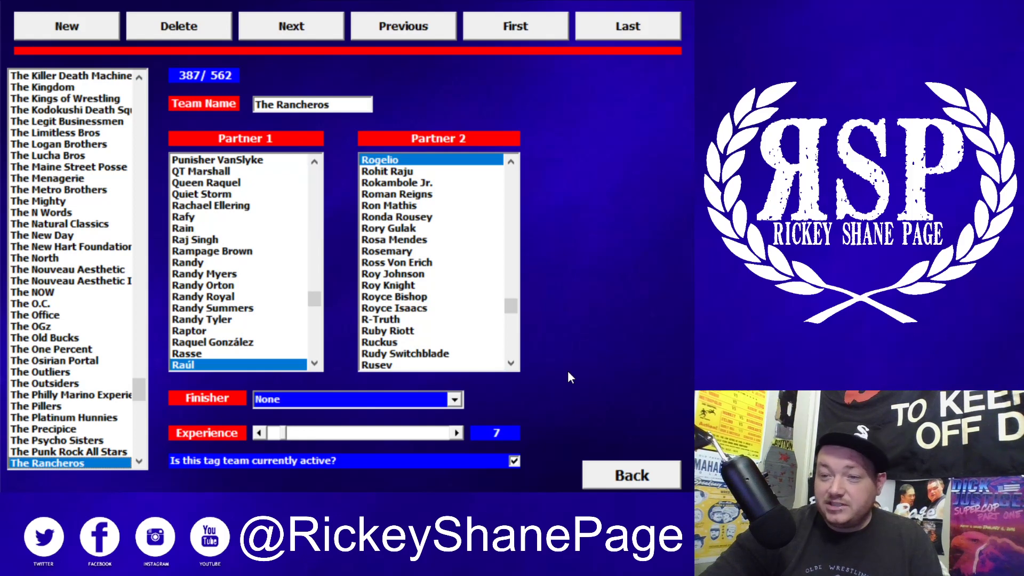
pyautogui.press('Down')
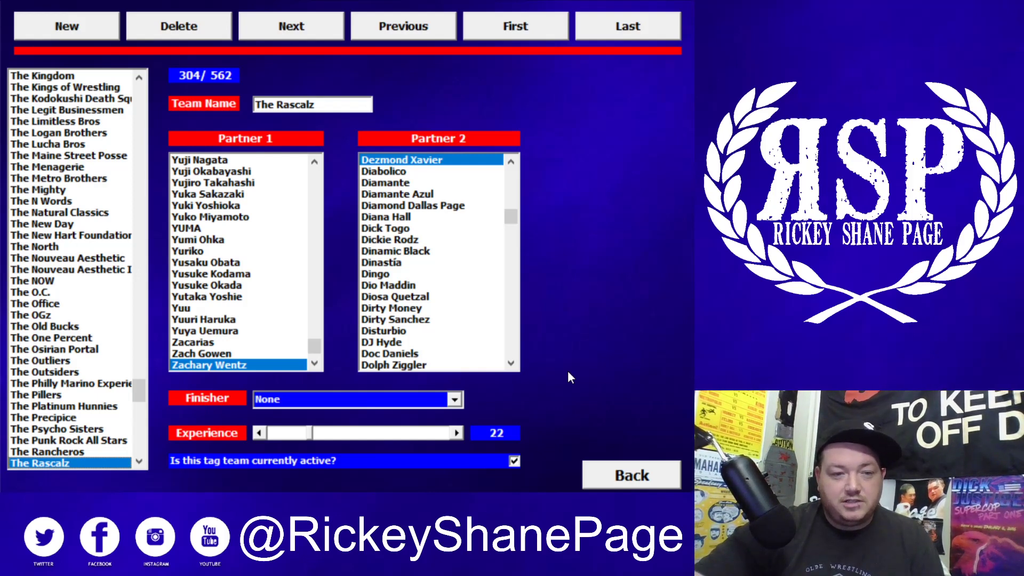
pyautogui.press('Down')
pyautogui.press('Down')
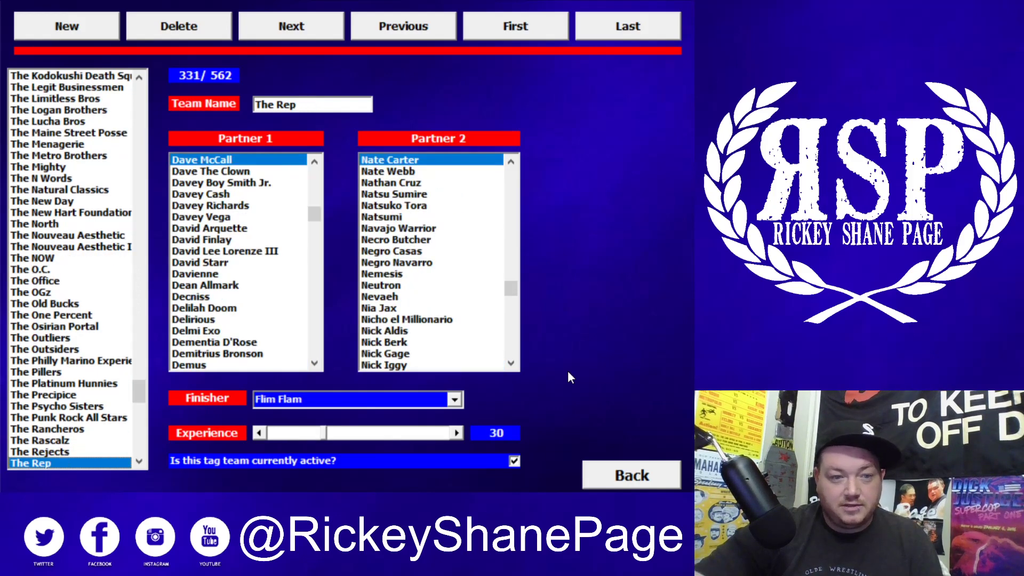
pyautogui.press('Down')
pyautogui.press('Down')
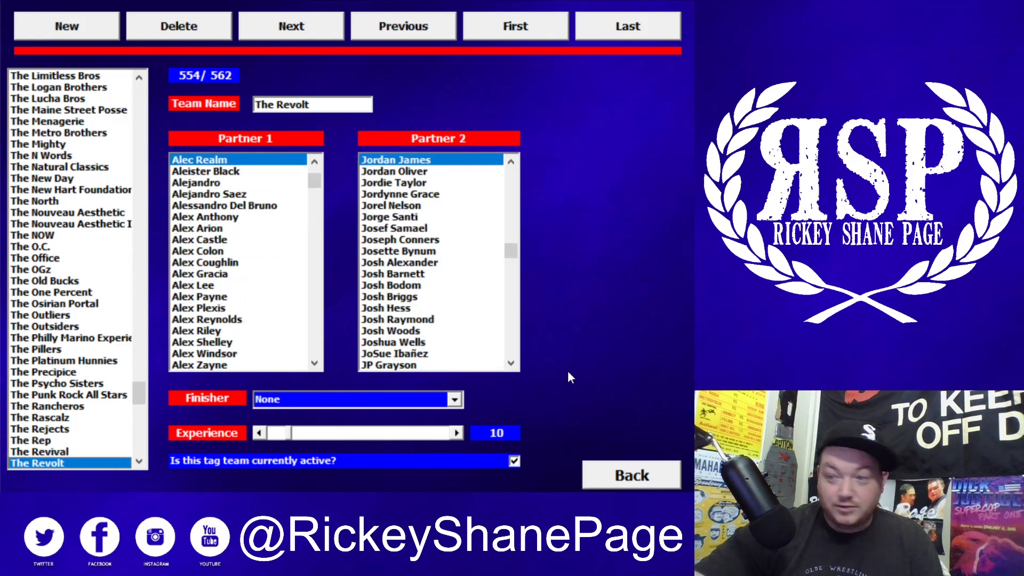
pyautogui.press('Down')
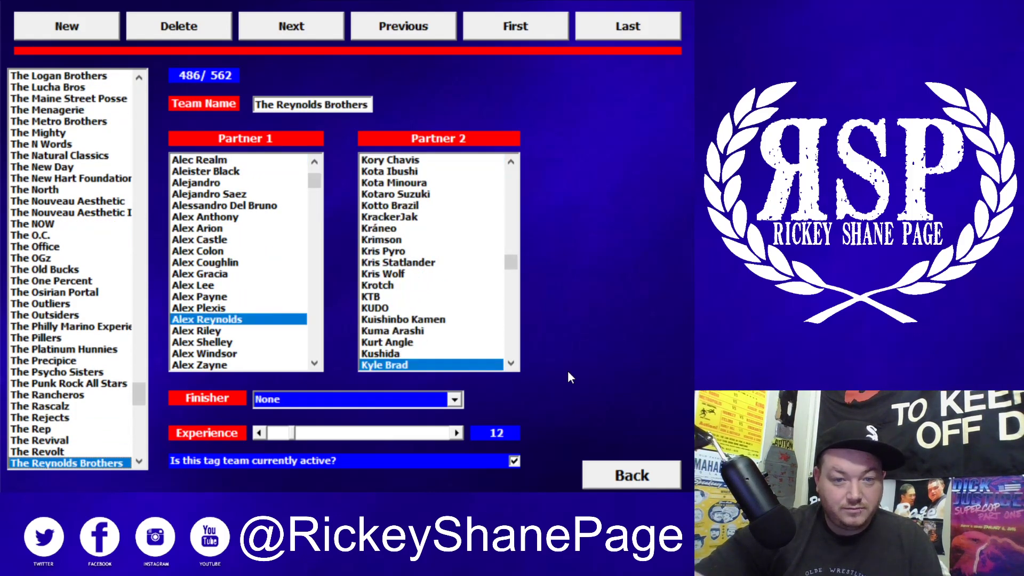
pyautogui.press('Down')
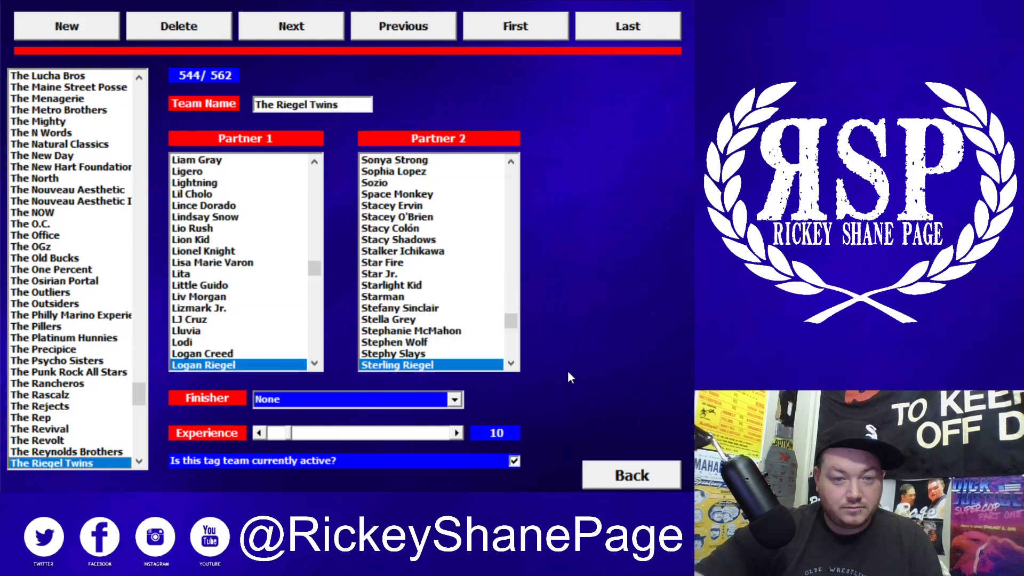
pyautogui.press('Down')
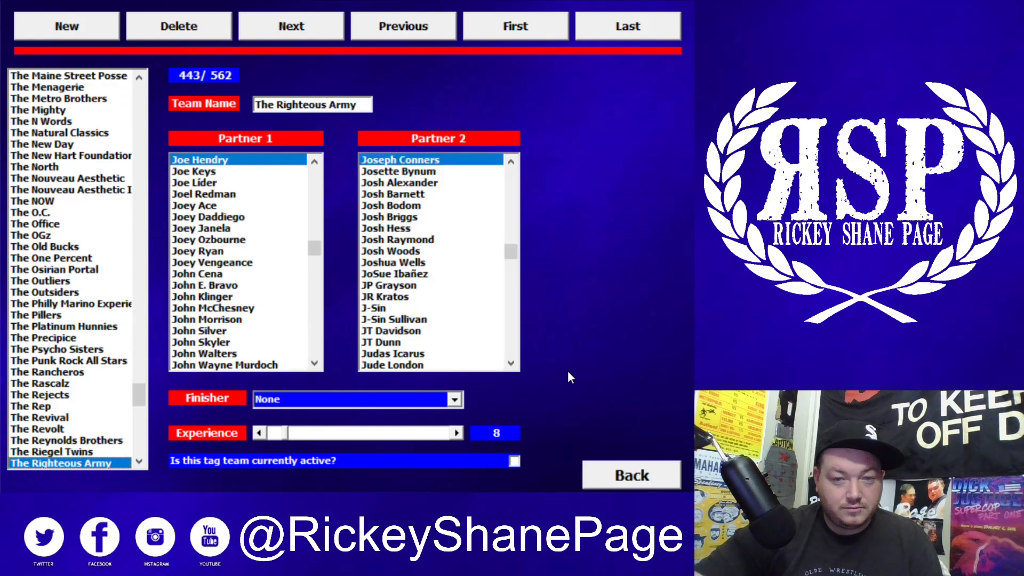
pyautogui.press('Down')
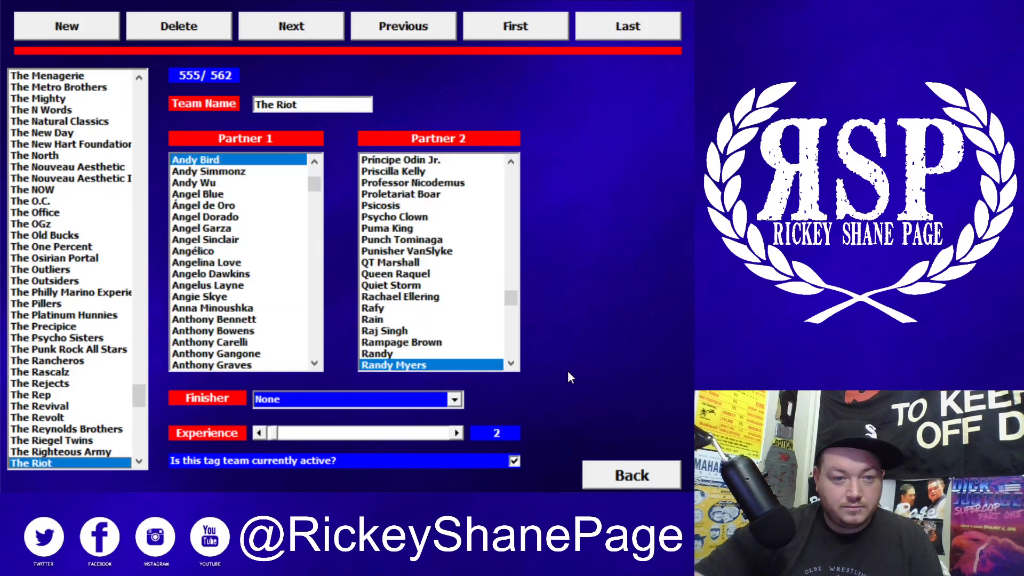
pyautogui.press('Down')
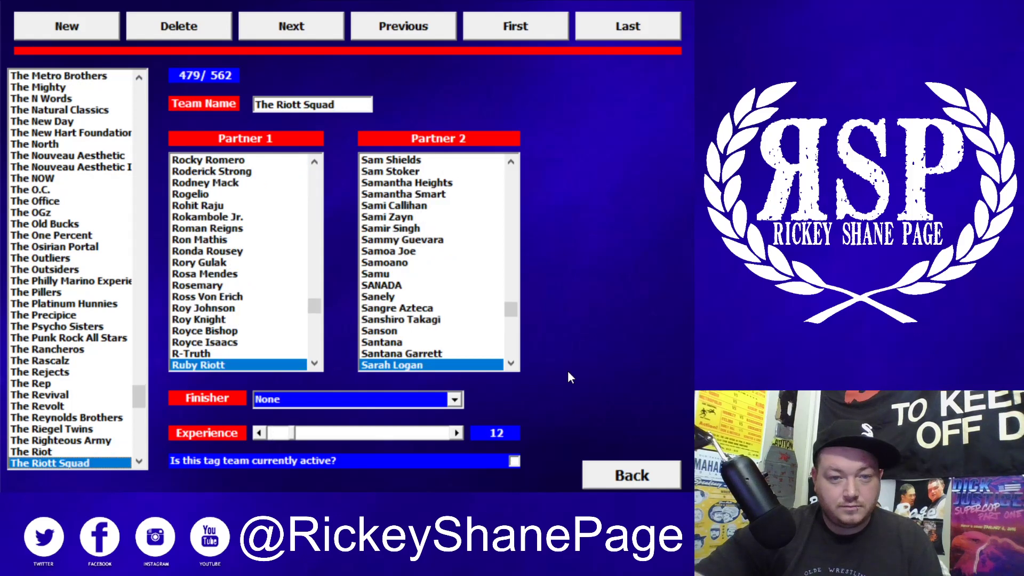
pyautogui.press('Down')
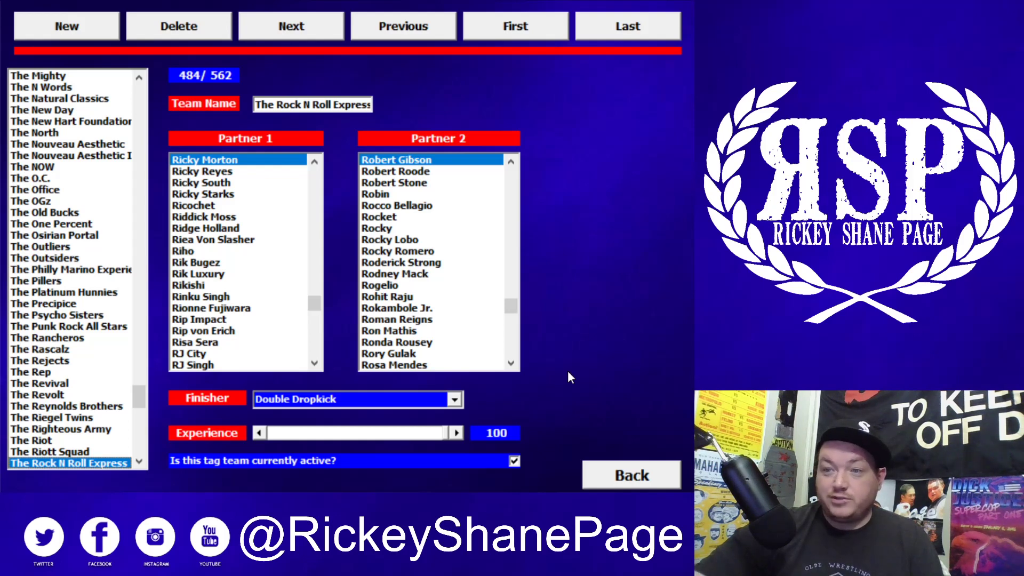
pyautogui.press('Down')
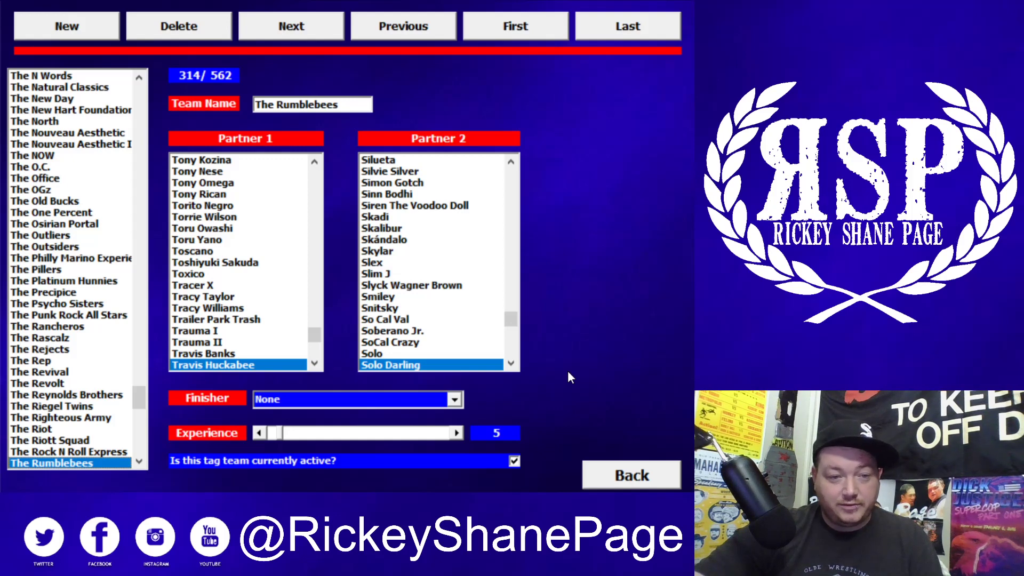
pyautogui.press('Down')
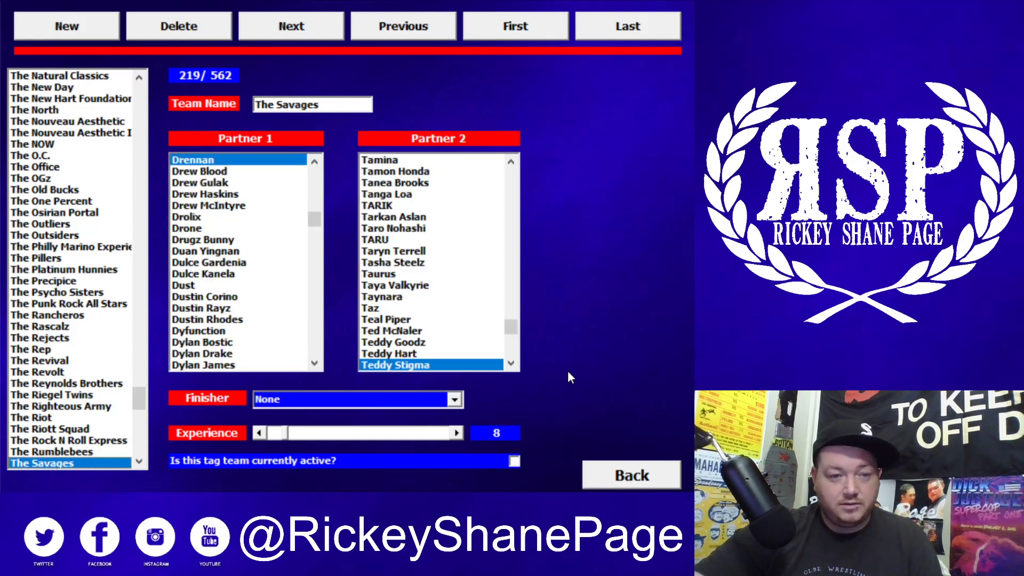
pyautogui.press('Down')
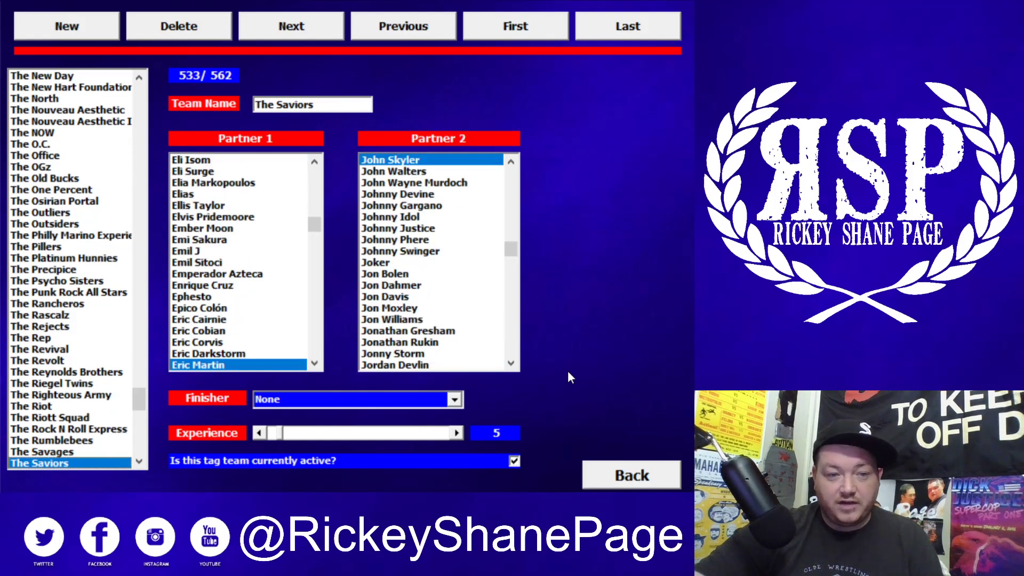
# Review the tag team records one by one from The SET to The Twisted Sisters, examining partners, finisher, experience and active status
pyautogui.press('Down')
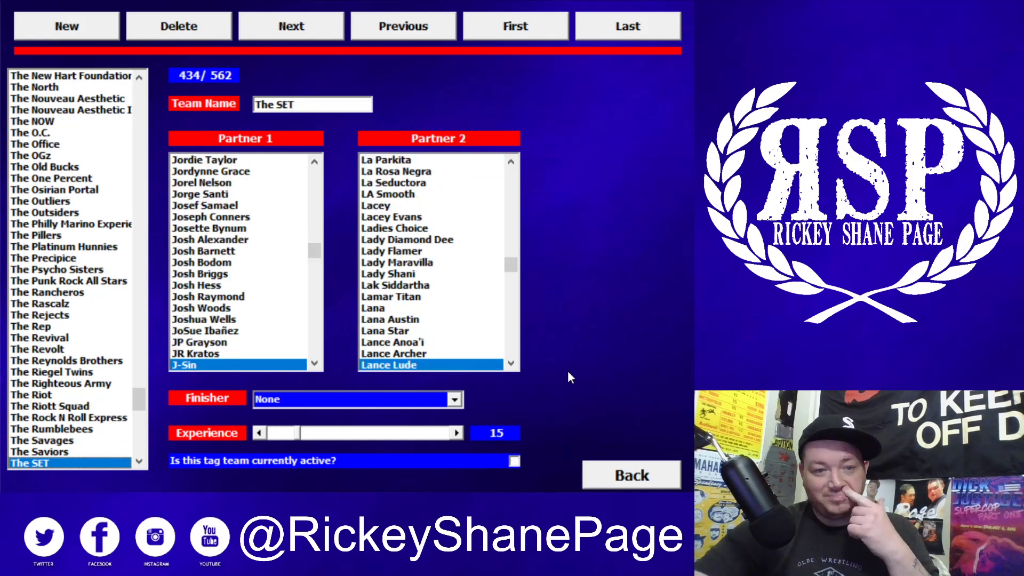
pyautogui.press('Down')
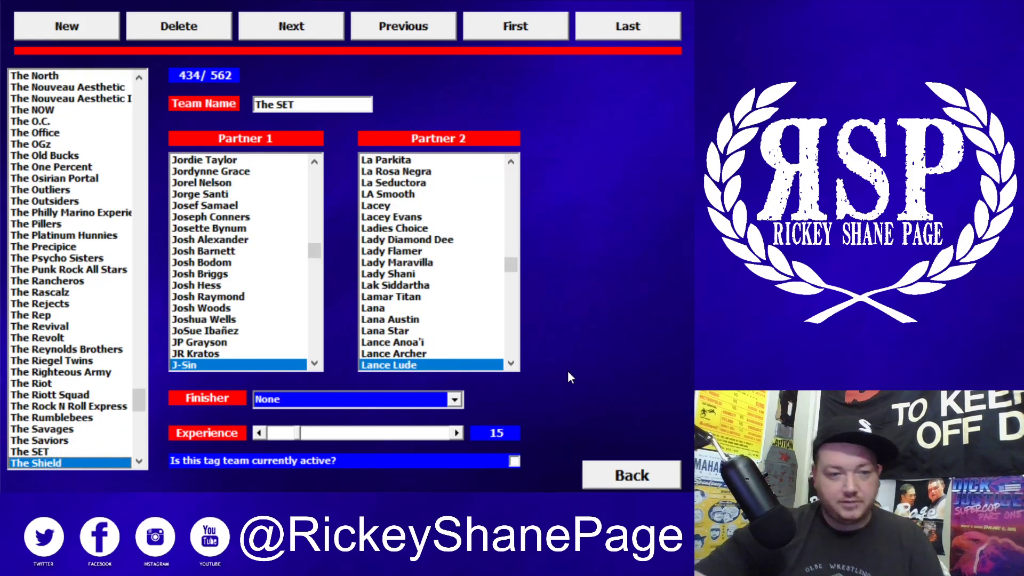
pyautogui.press('Down')
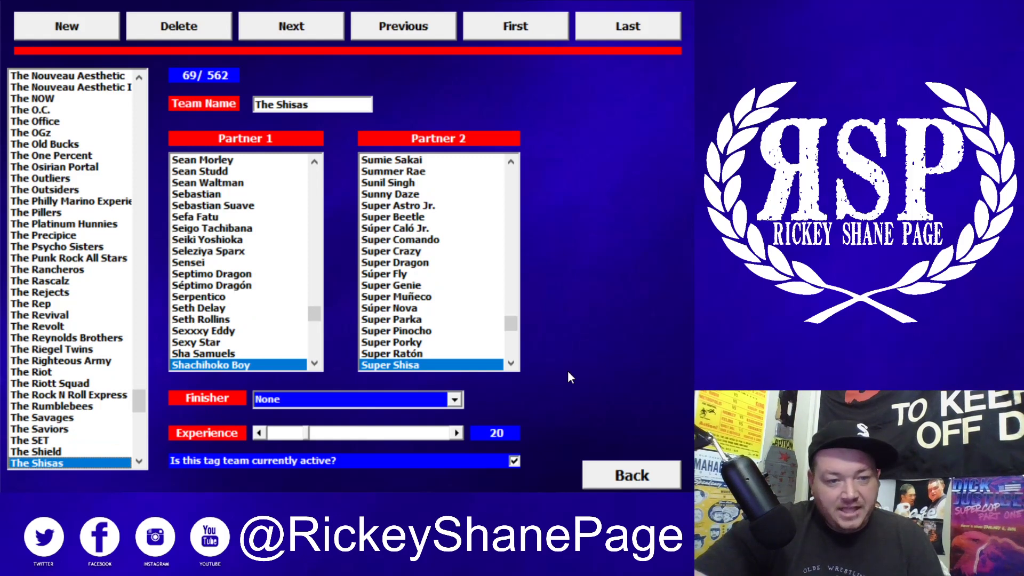
pyautogui.press('Down')
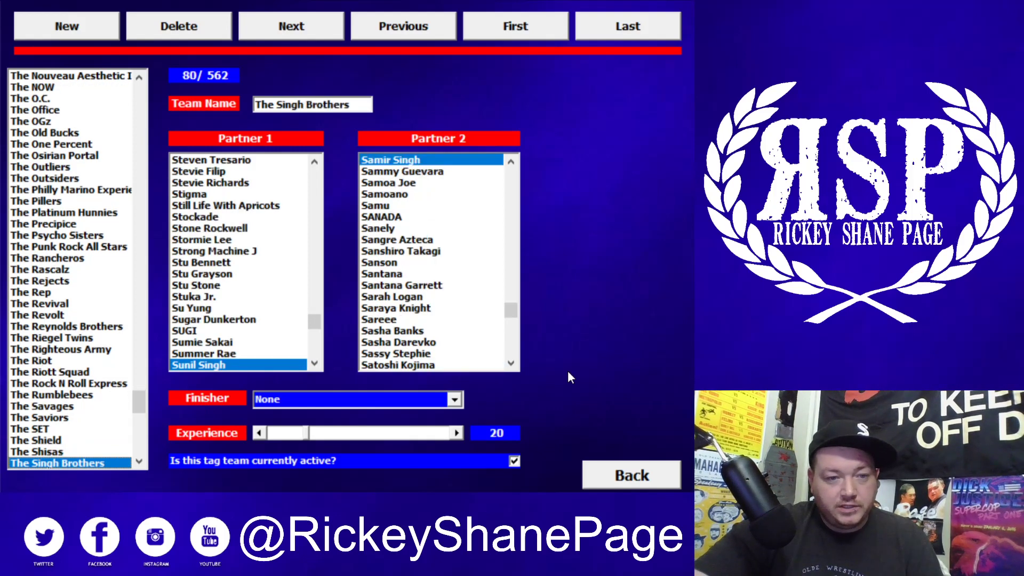
pyautogui.press('Down')
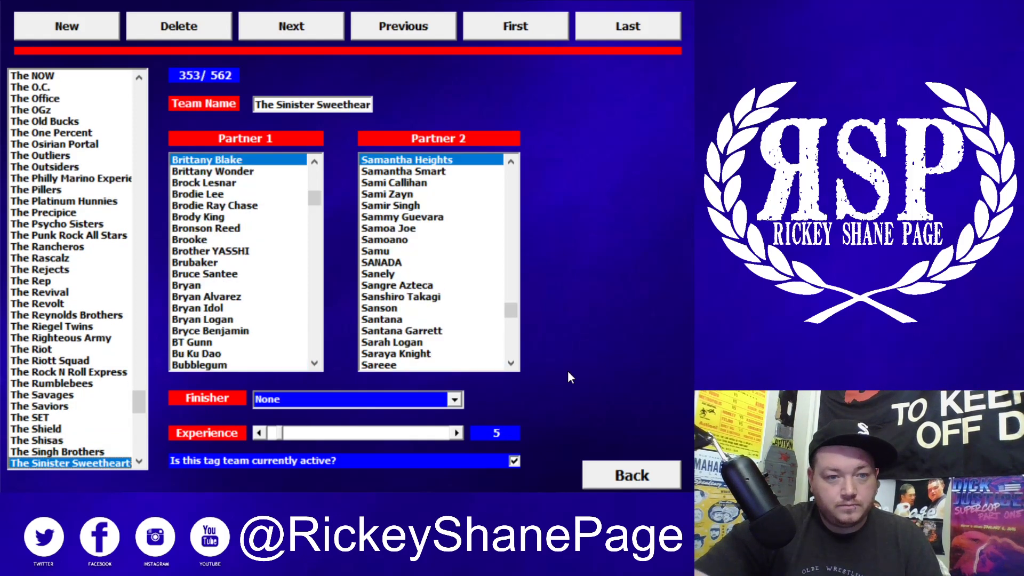
pyautogui.press('Down')
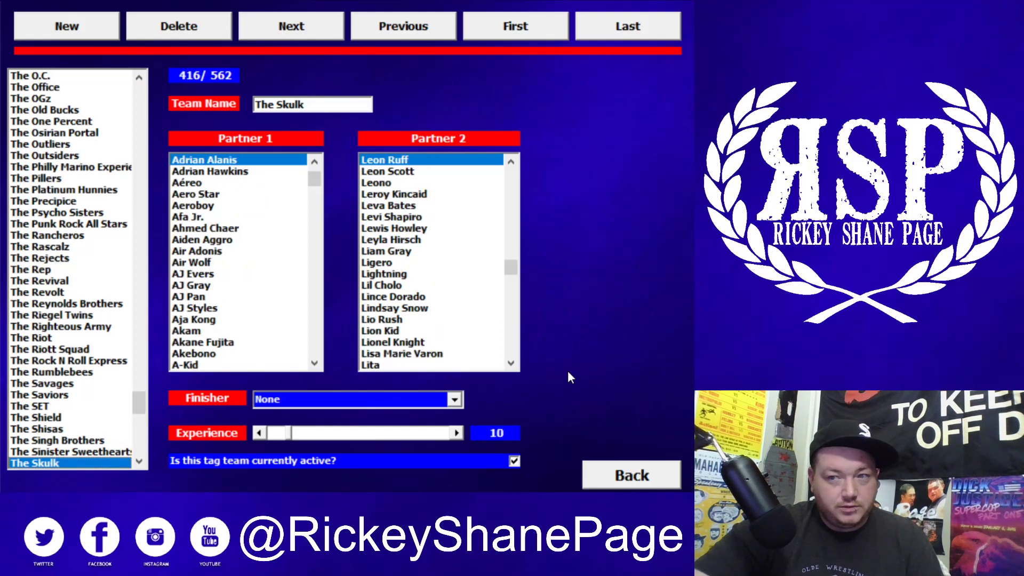
pyautogui.press('Down')
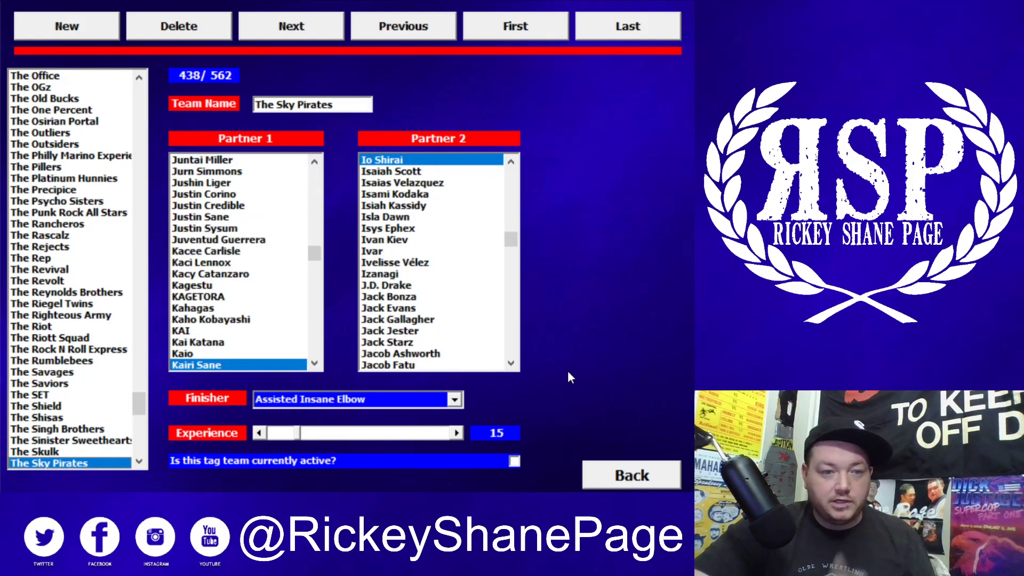
pyautogui.press('Down')
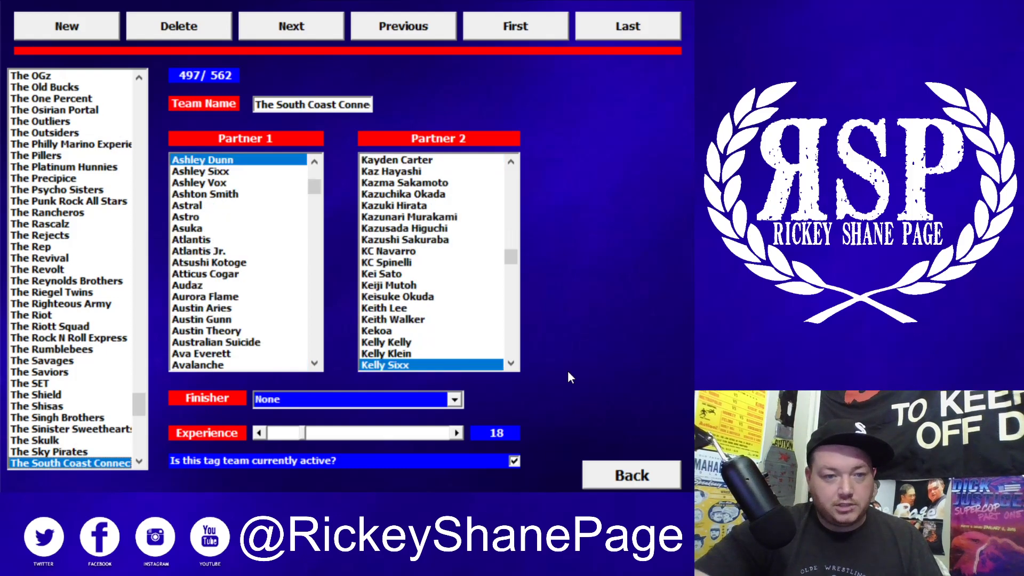
pyautogui.press('Down')
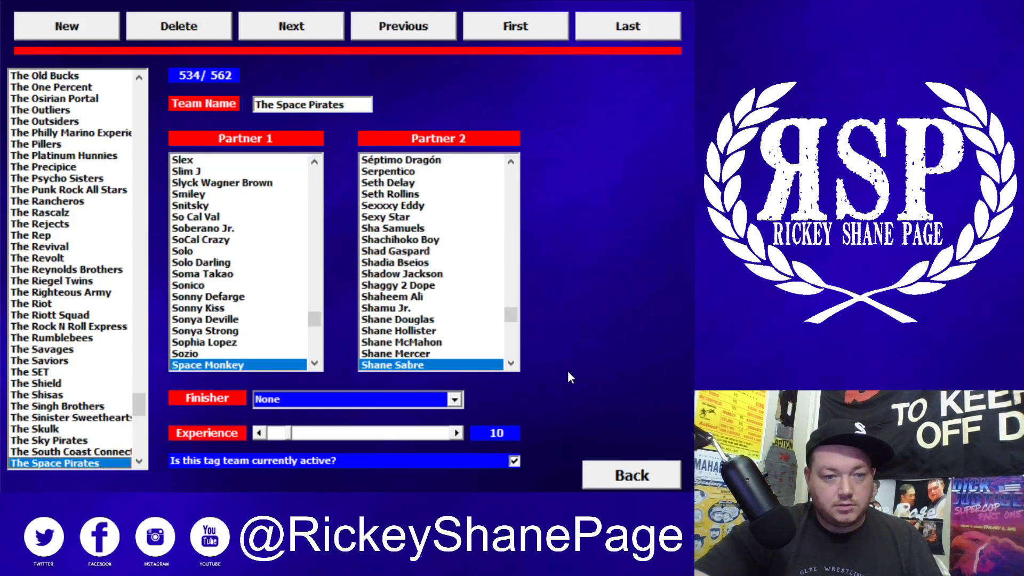
pyautogui.press('Down')
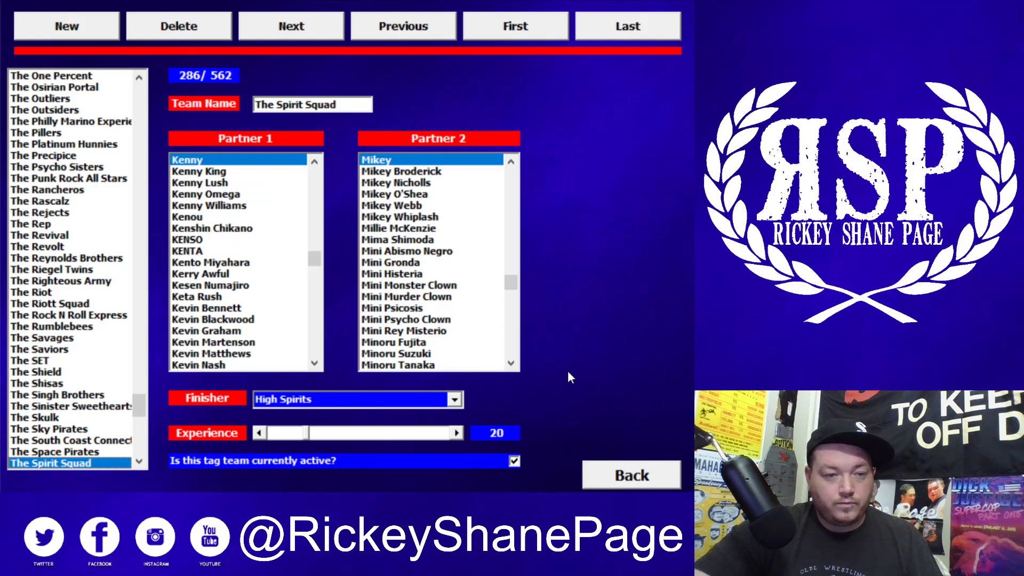
pyautogui.press('Down')
pyautogui.press('Down')
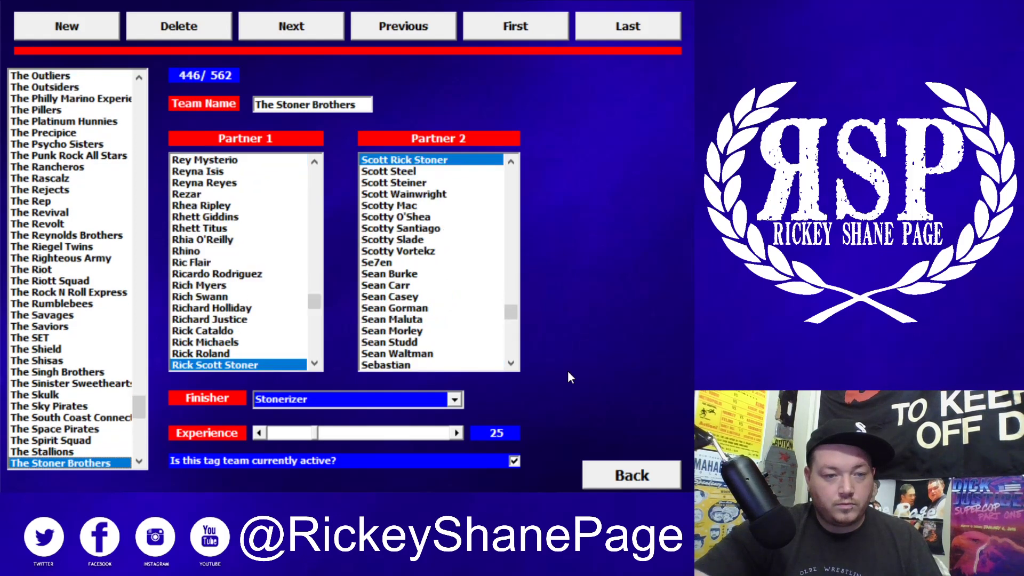
pyautogui.press('Down')
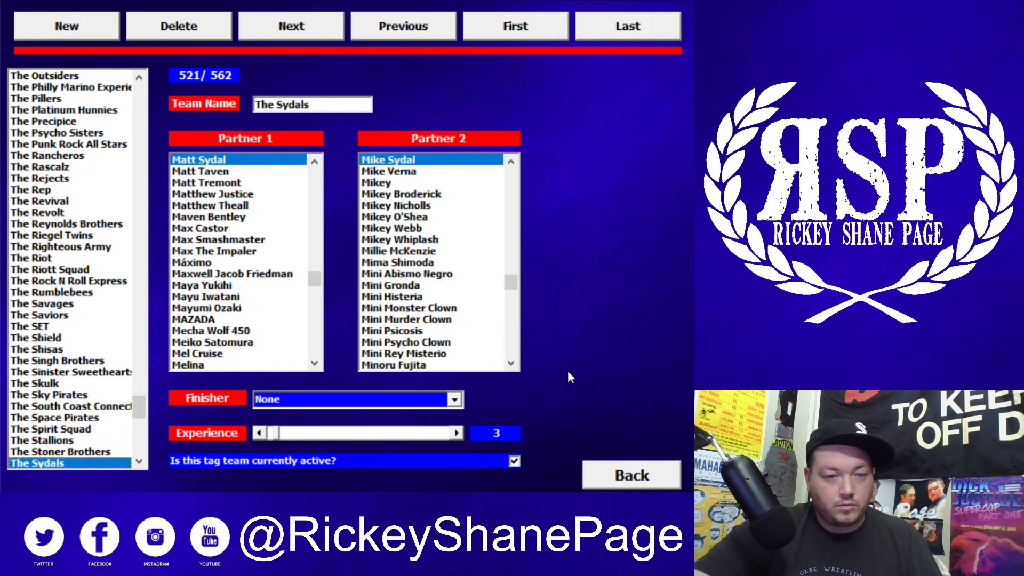
pyautogui.press('Down')
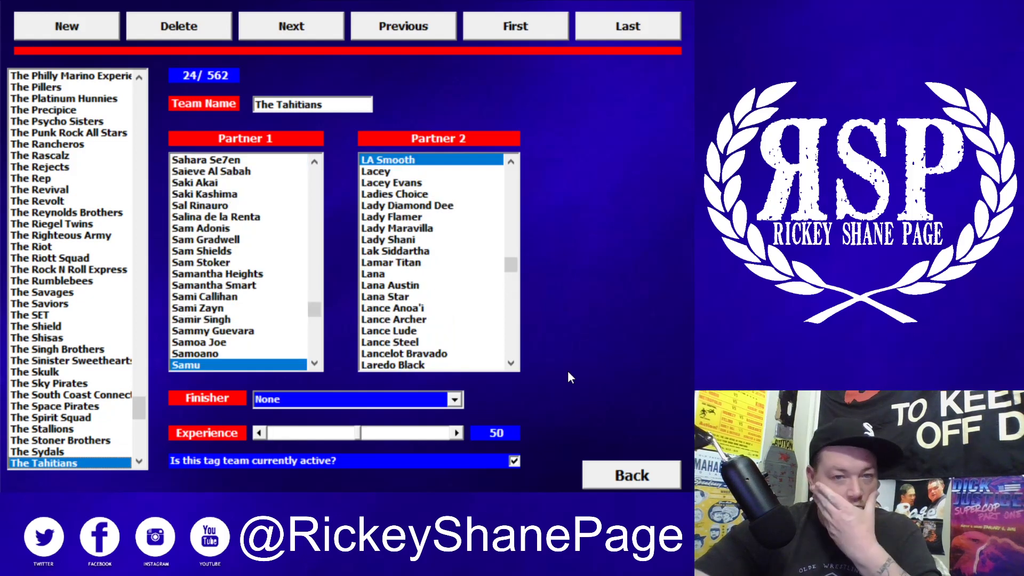
pyautogui.press('Down')
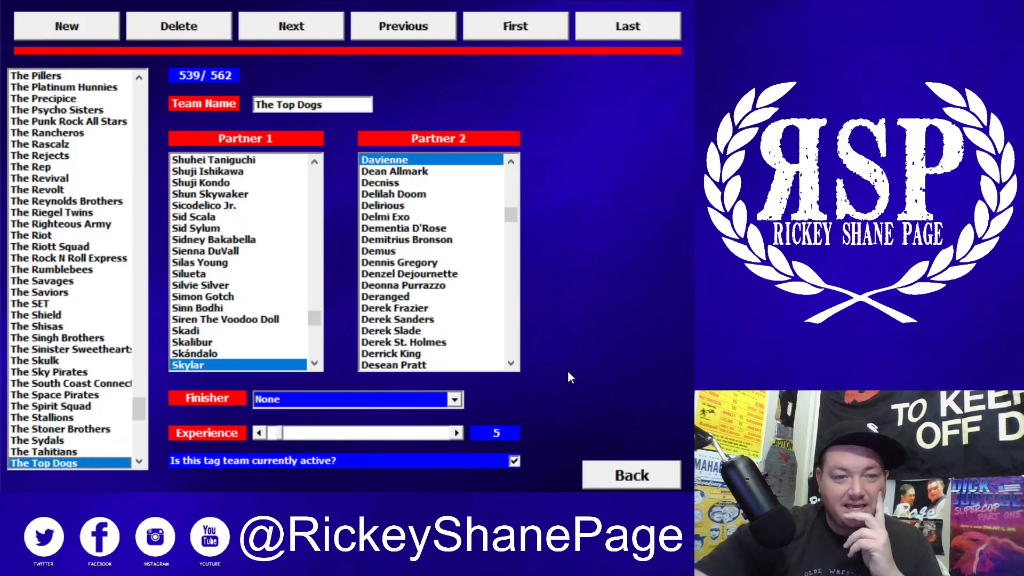
pyautogui.press('Down')
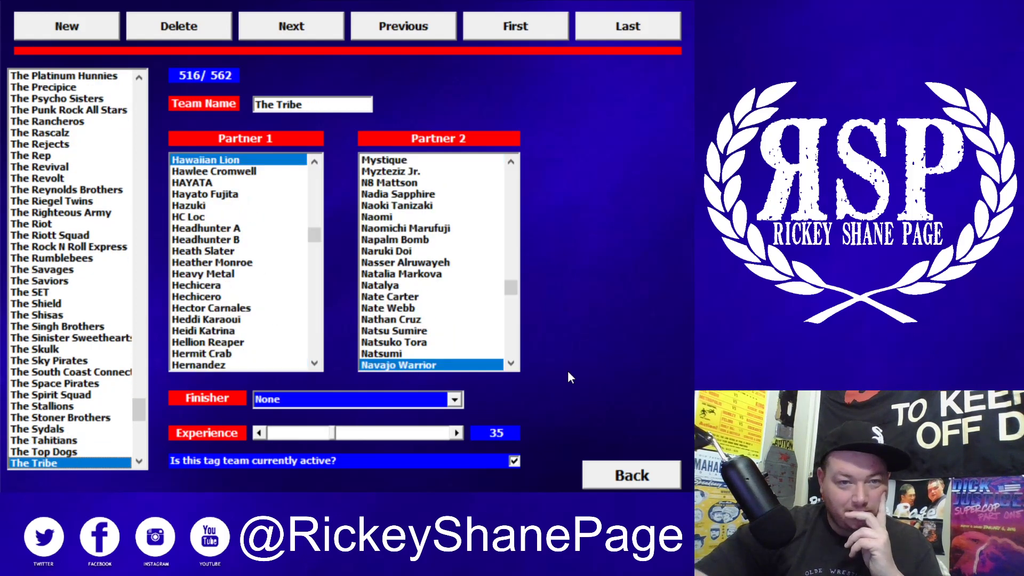
pyautogui.press('Down')
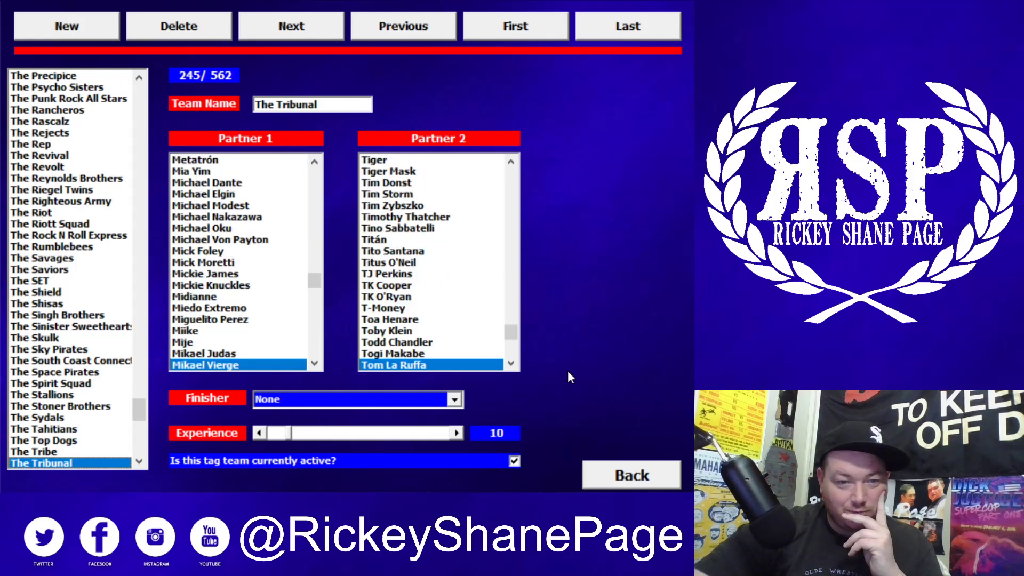
pyautogui.press('Down')
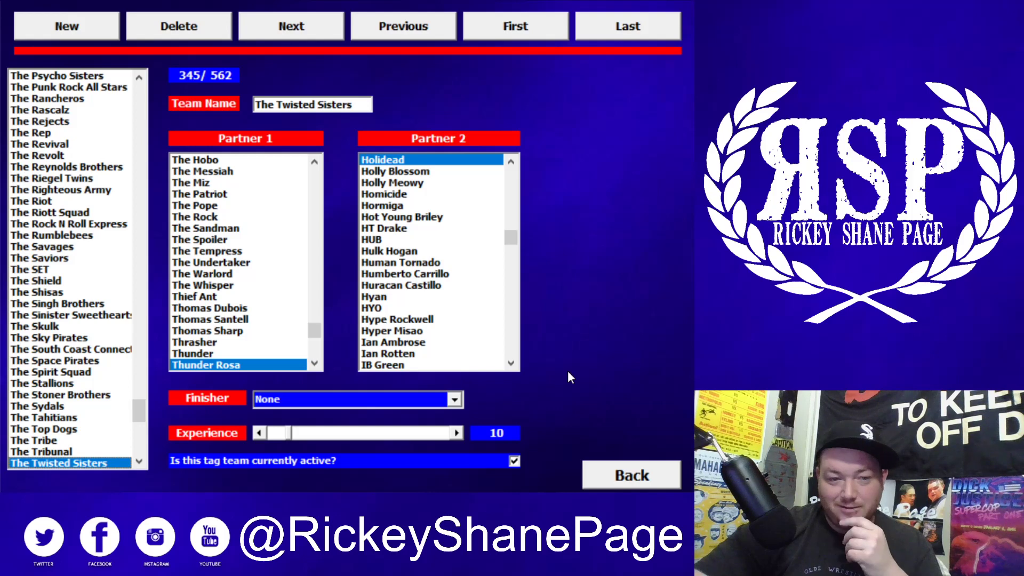
# Review the tag team records one by one from The Ugly Ducklings to The Yep Movement, examining partners, finisher, experience and active status
pyautogui.press('Down')
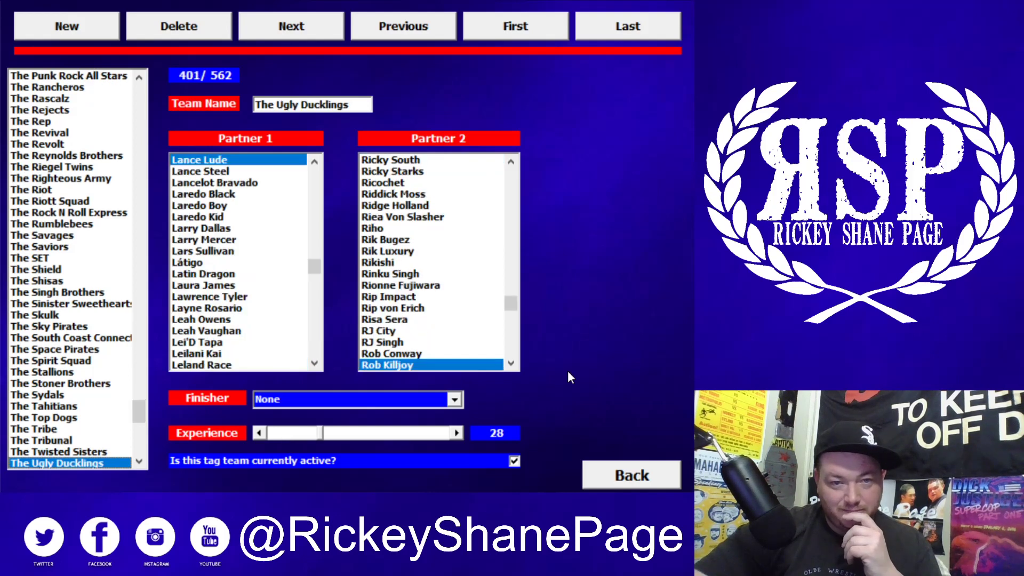
pyautogui.press('Down')
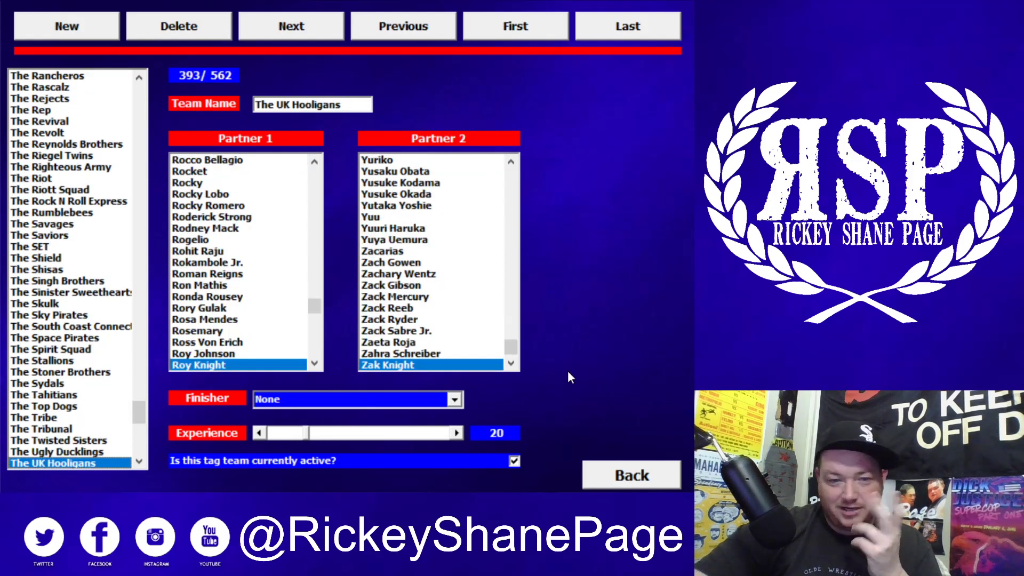
pyautogui.press('Down')
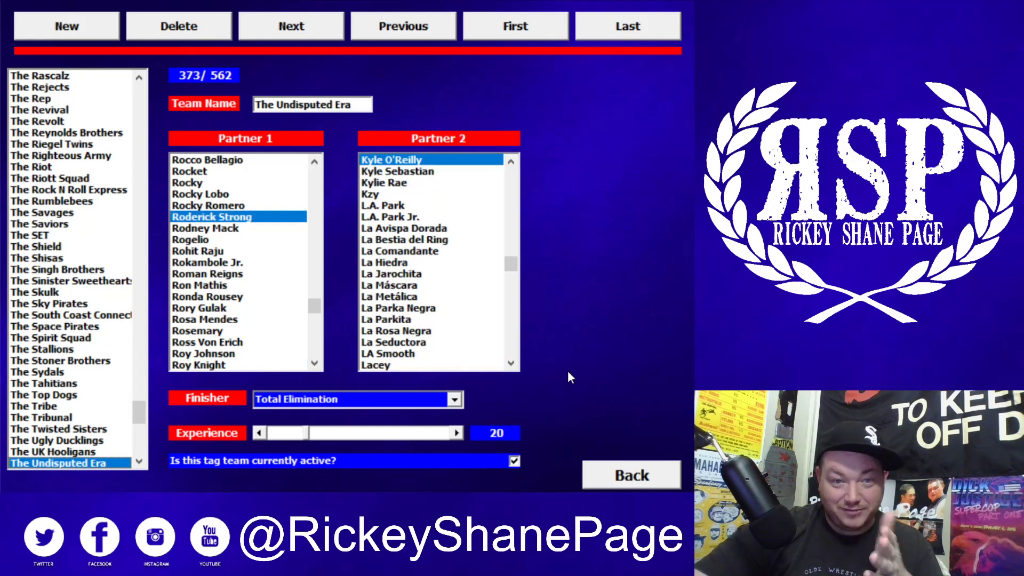
pyautogui.press('Down')
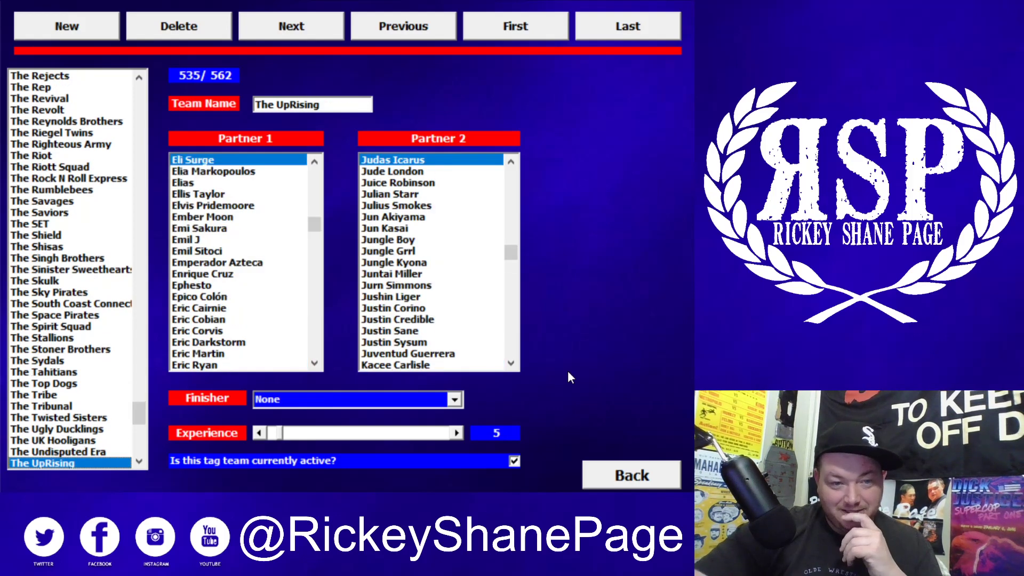
pyautogui.press('Down')
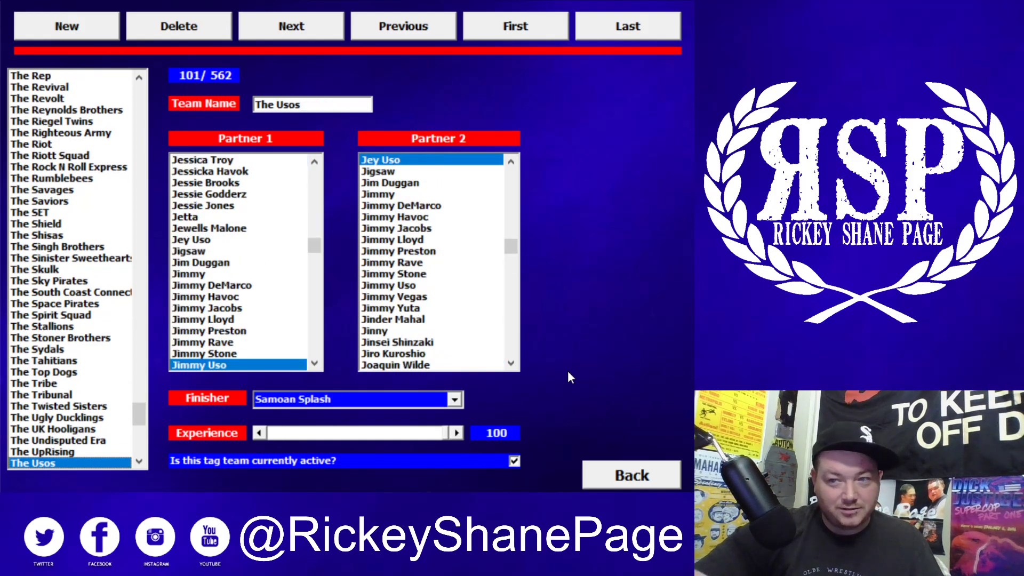
pyautogui.press('Down')
pyautogui.press('Down')
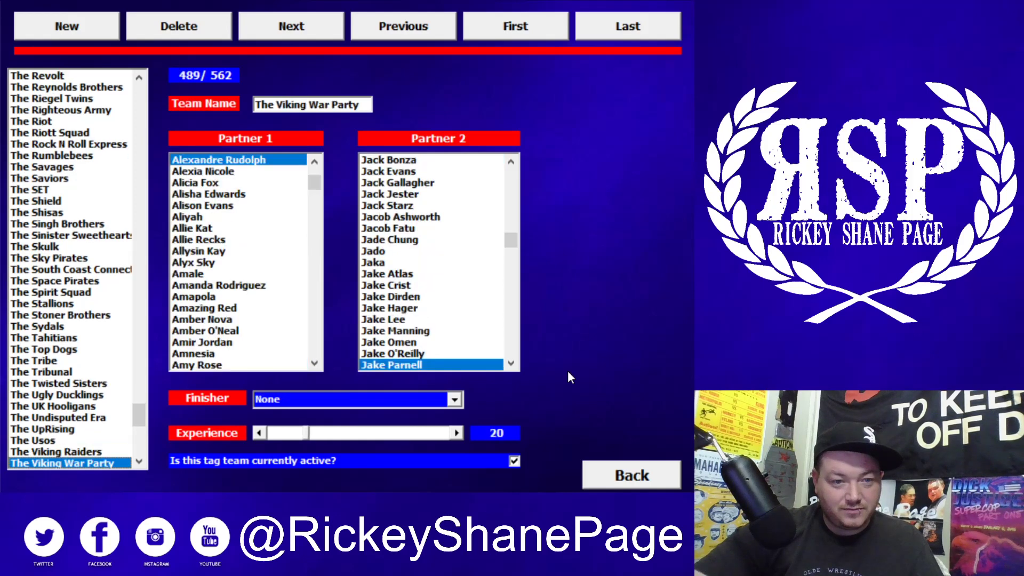
pyautogui.press('Down')
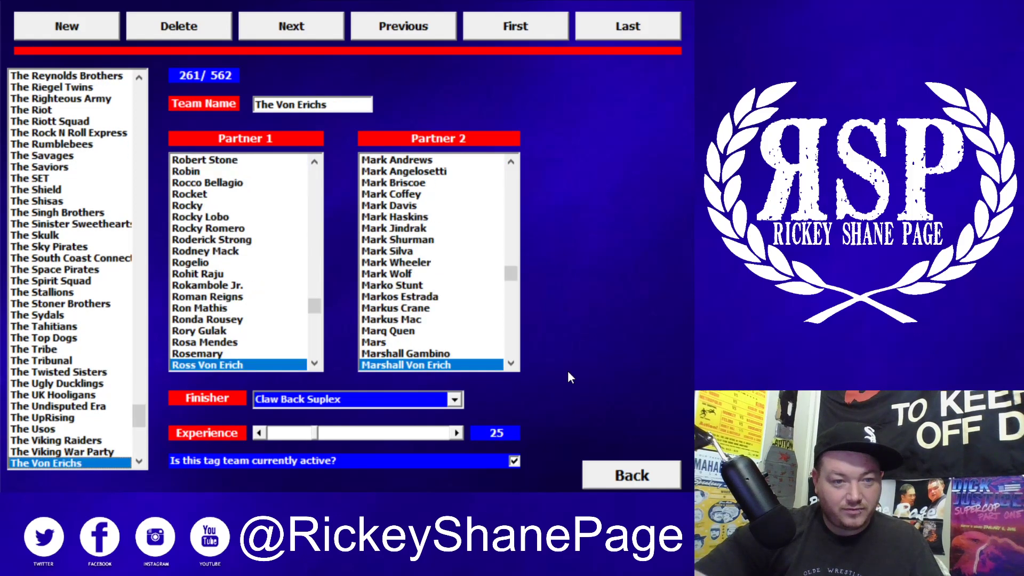
pyautogui.press('Down')
pyautogui.press('Down')
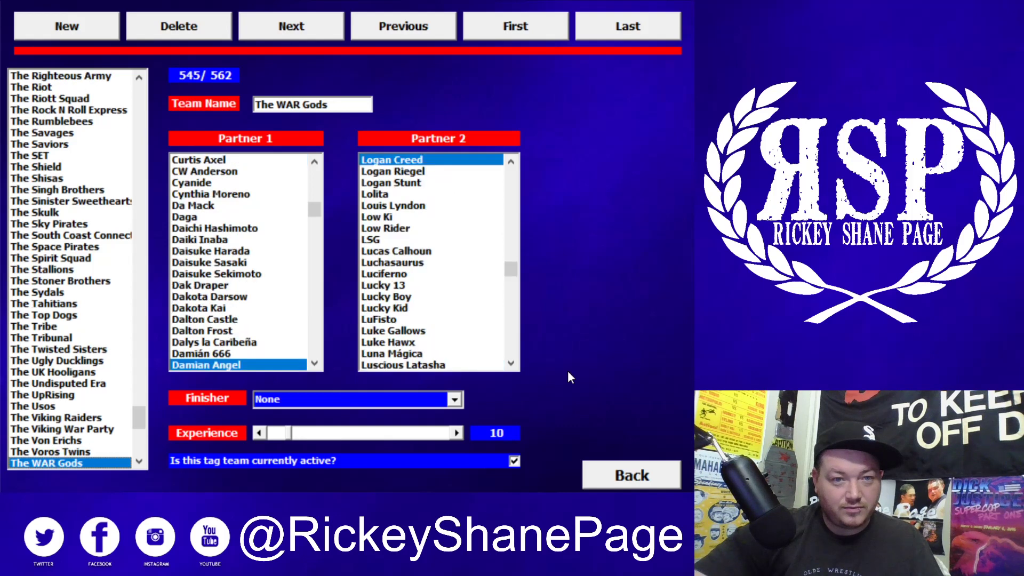
pyautogui.press('Down')
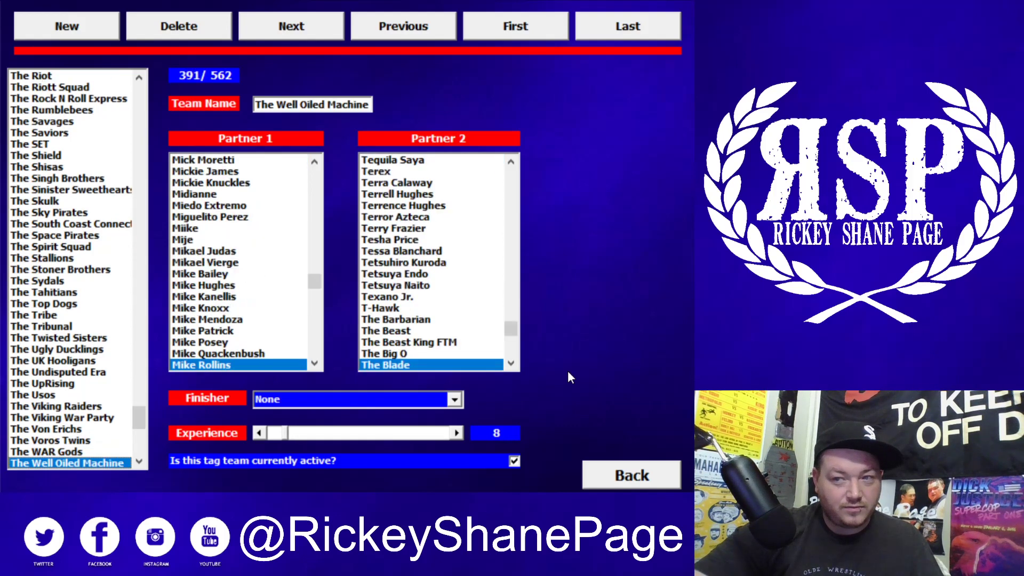
pyautogui.press('Down')
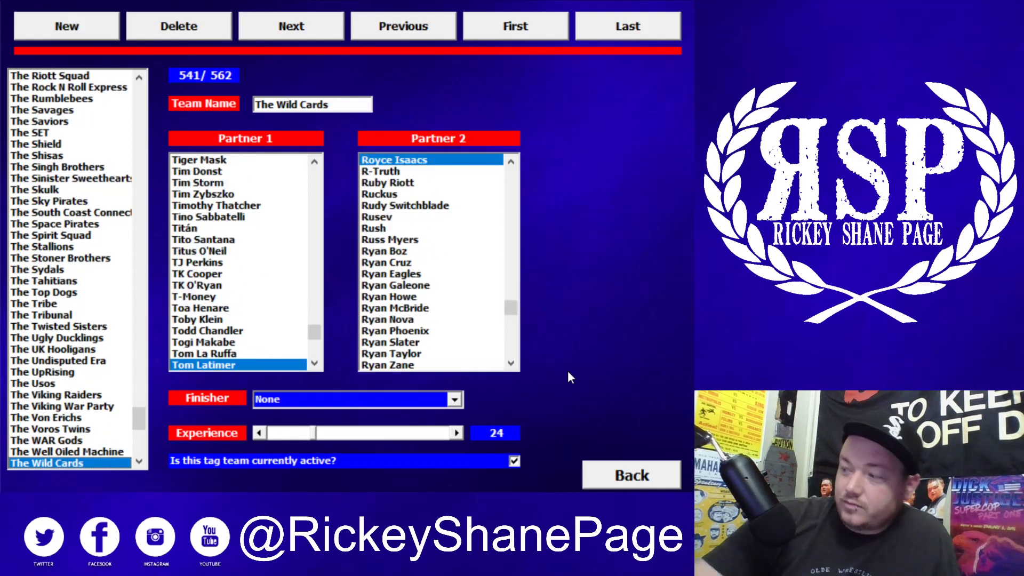
pyautogui.press('Down')
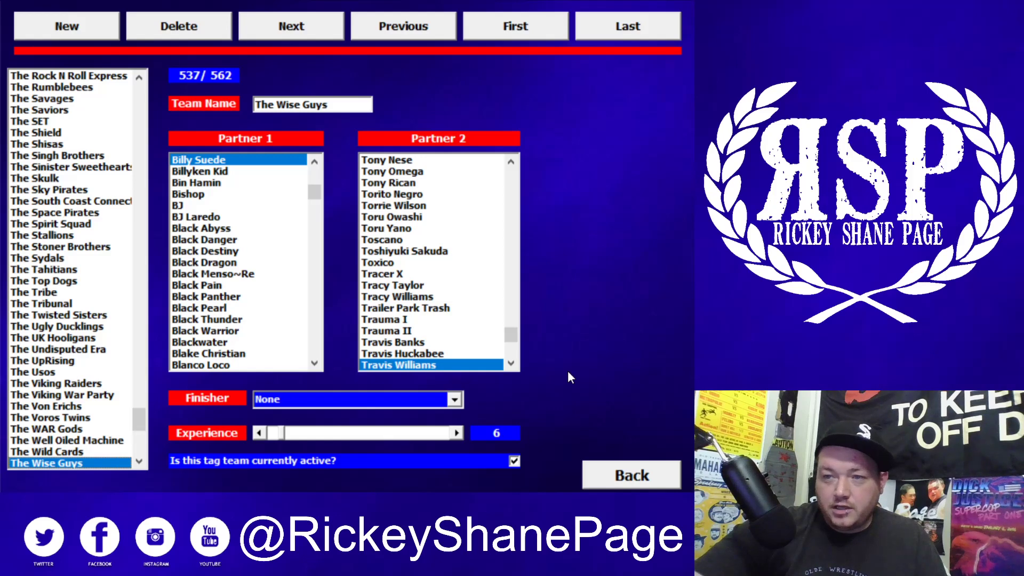
pyautogui.press('Down')
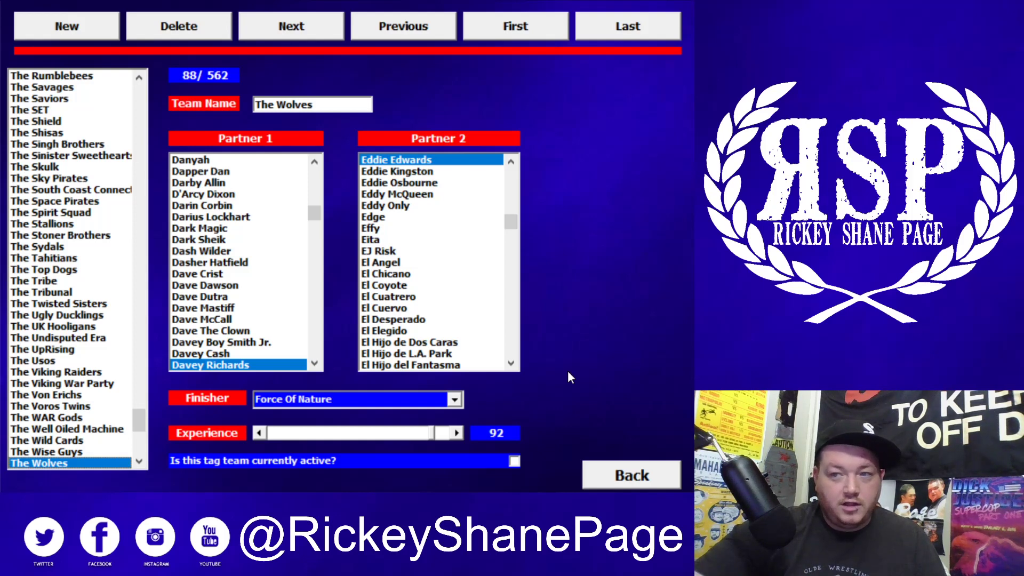
pyautogui.press('Down')
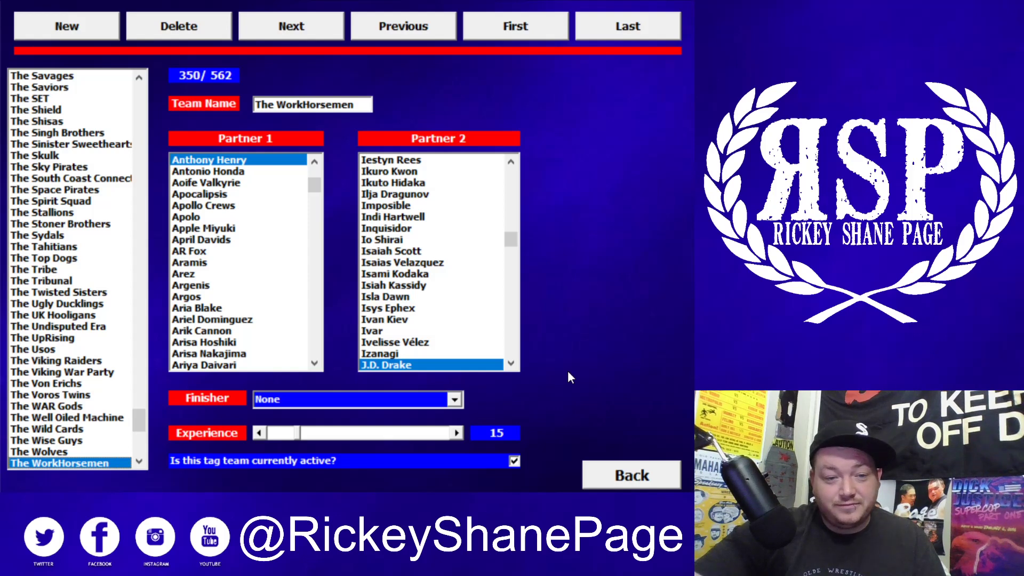
pyautogui.press('Down')
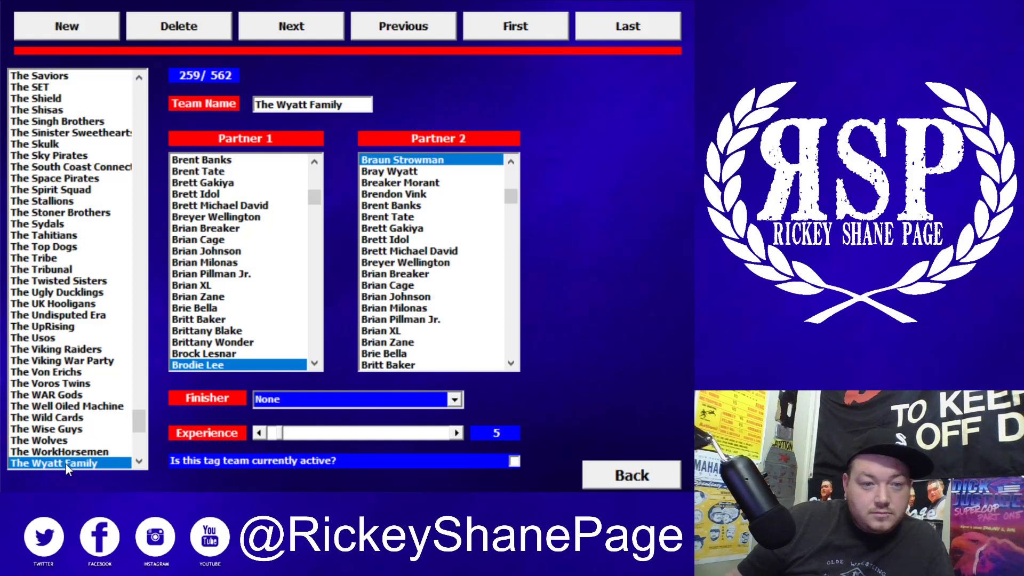
pyautogui.press('Down')
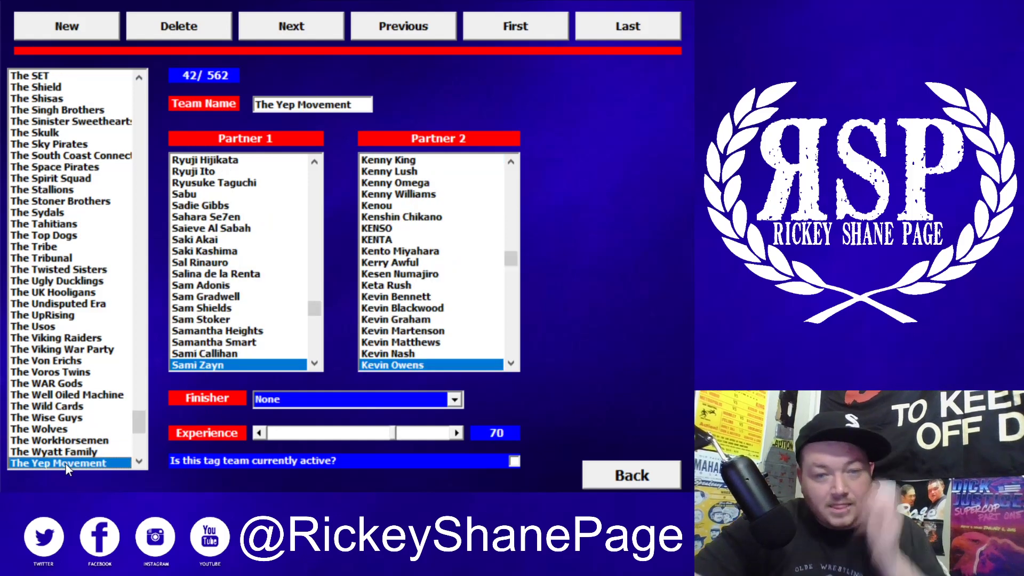
# Change the second partner of The Young Studs to Eric Ryan and set the team's experience to 20
pyautogui.press('Down')
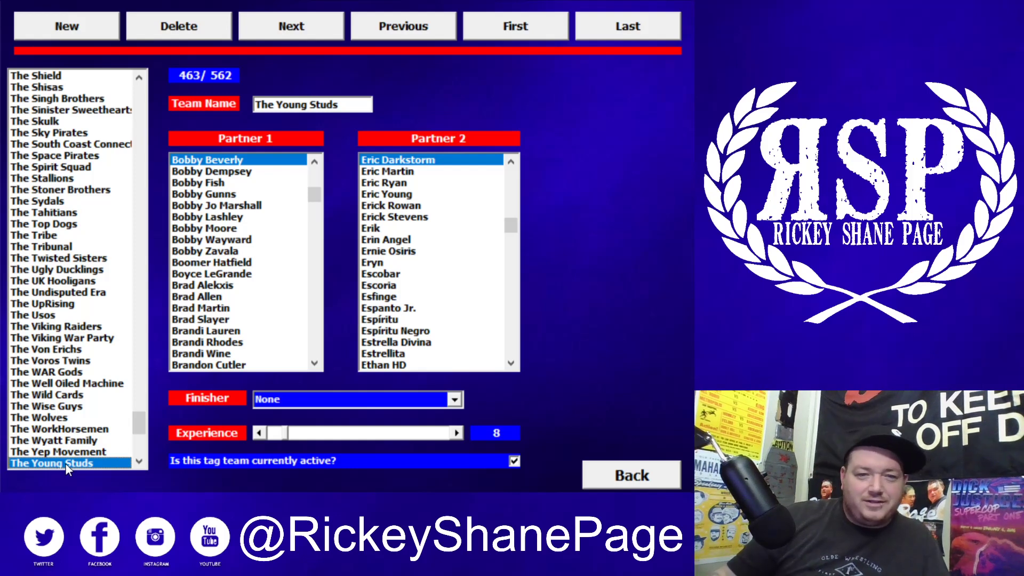
pyautogui.click(382, 183)
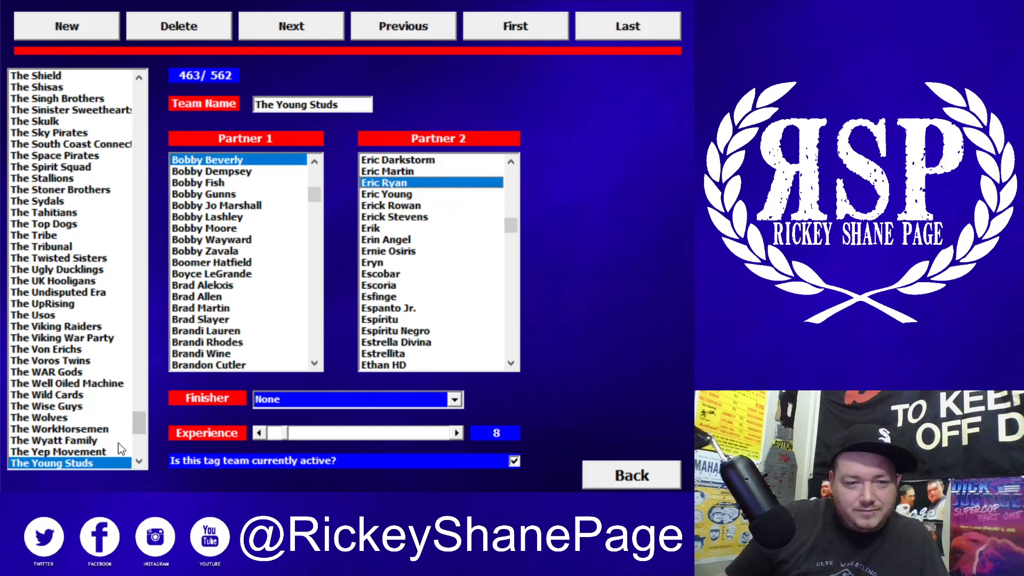
pyautogui.click(458, 433)
pyautogui.click(457, 433)
pyautogui.click(457, 433)
pyautogui.click(457, 433)
pyautogui.click(457, 434)
pyautogui.click(457, 433)
pyautogui.click(457, 433)
pyautogui.click(457, 433)
pyautogui.click(457, 433)
pyautogui.click(457, 433)
pyautogui.click(457, 434)
pyautogui.click(458, 433)
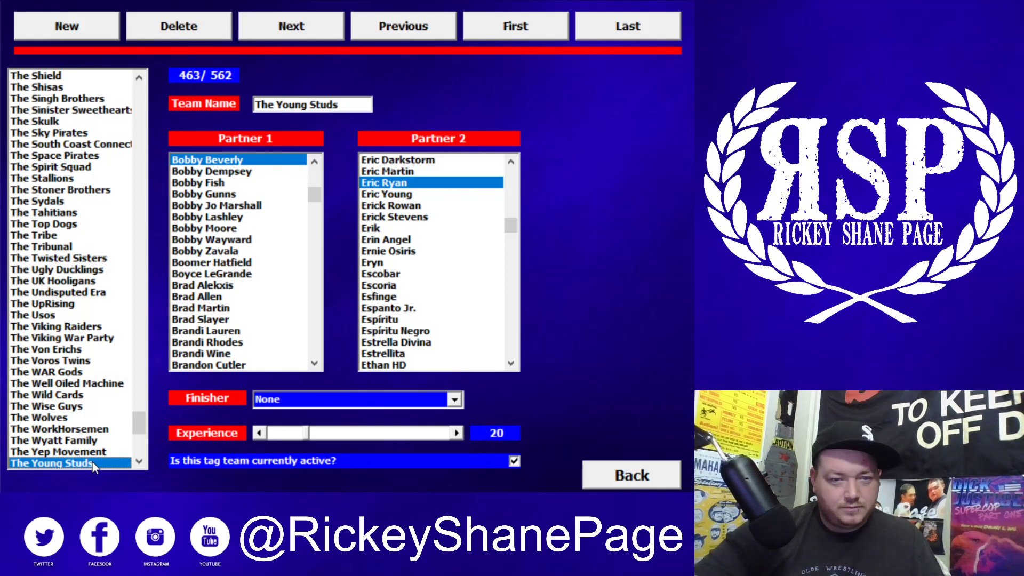
# Review the tag team records one by one from The Young Wolves to TV Ready, examining partners, finisher, experience and active status
pyautogui.press('Down')
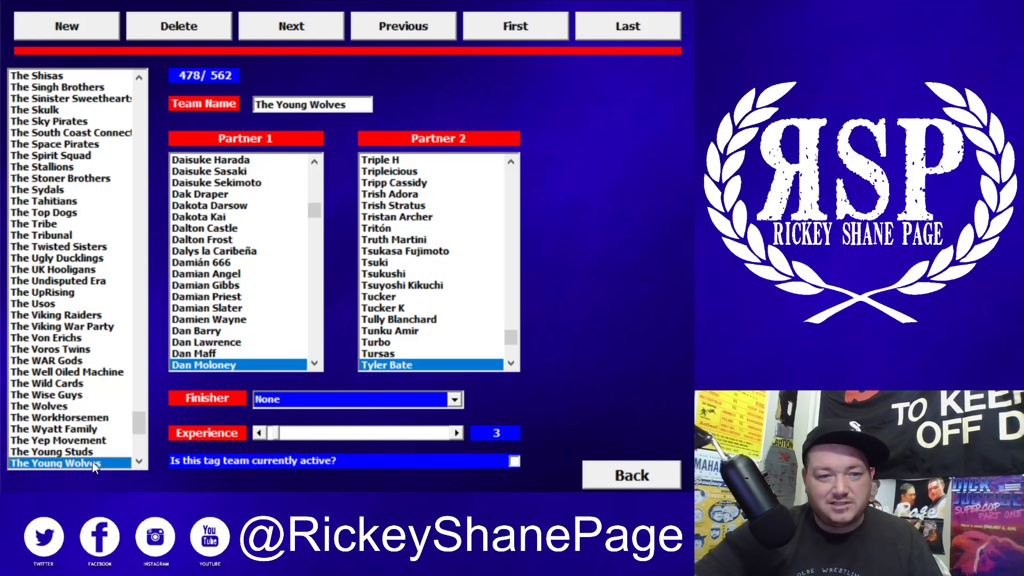
pyautogui.press('Down')
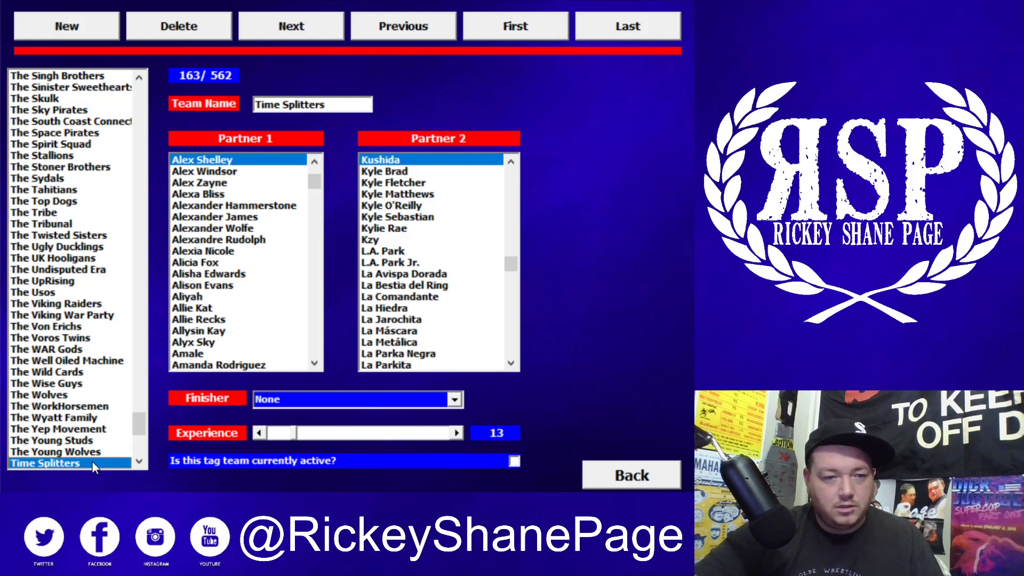
pyautogui.press('Down')
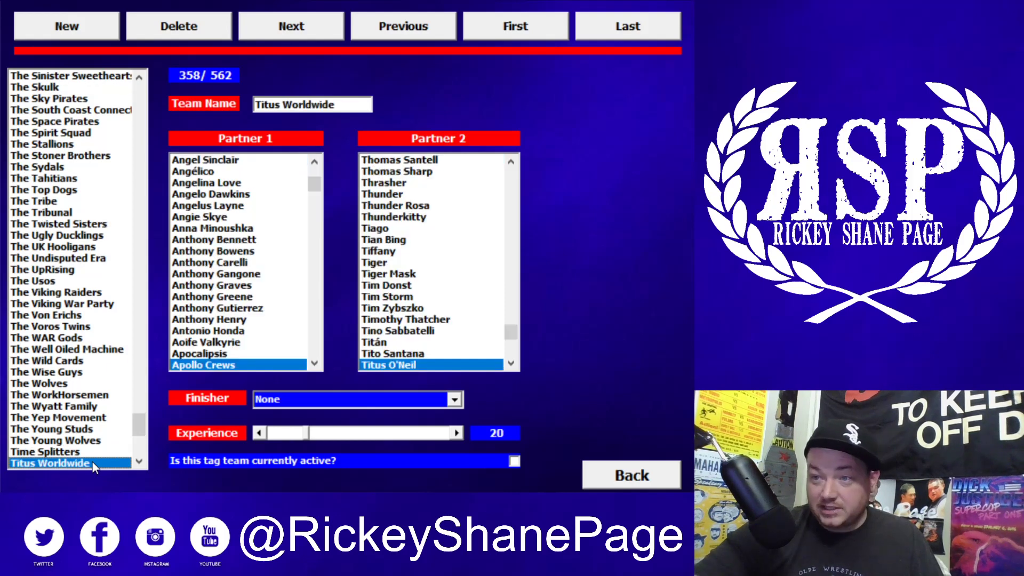
pyautogui.press('Down')
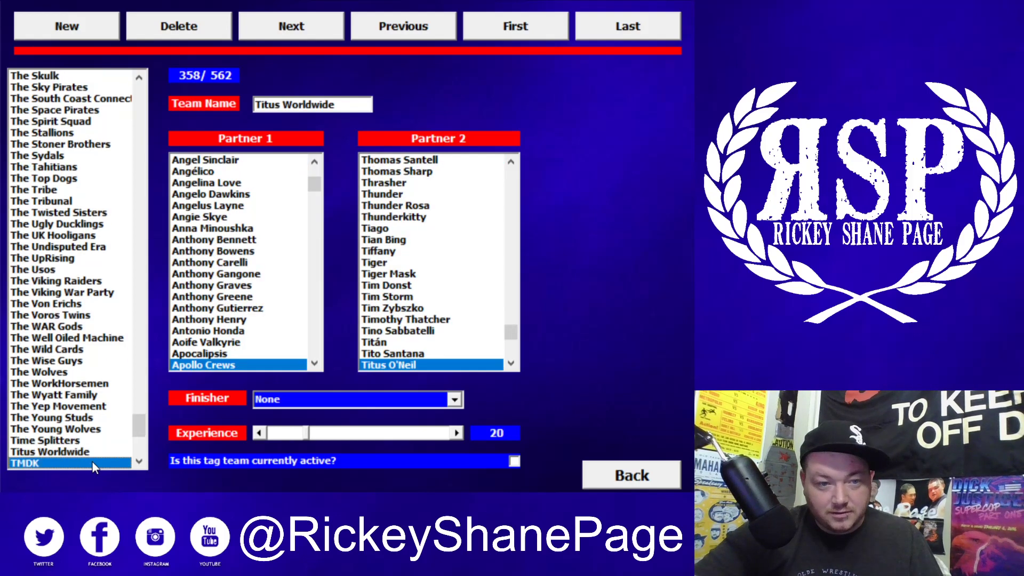
pyautogui.press('Down')
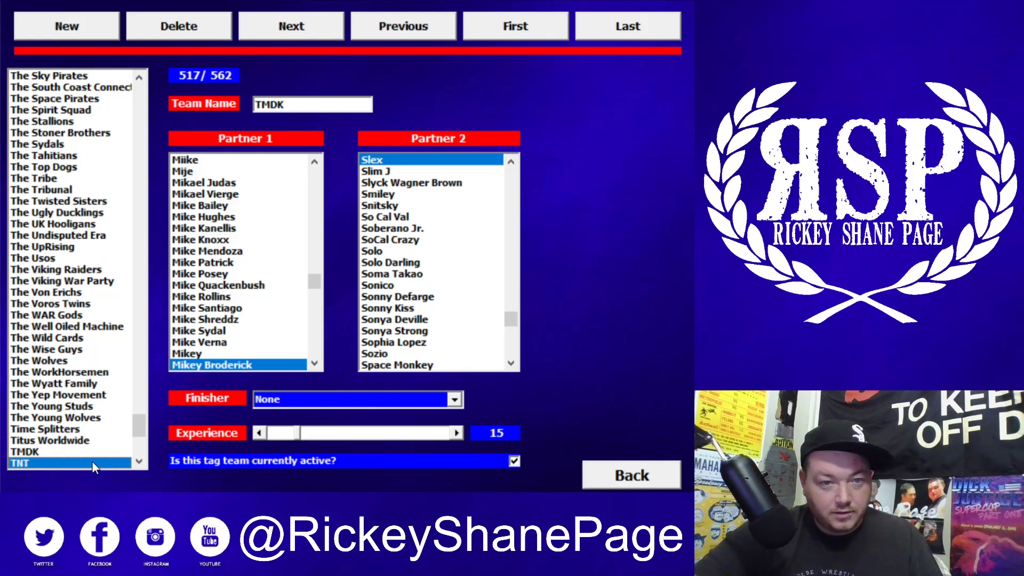
pyautogui.press('Down')
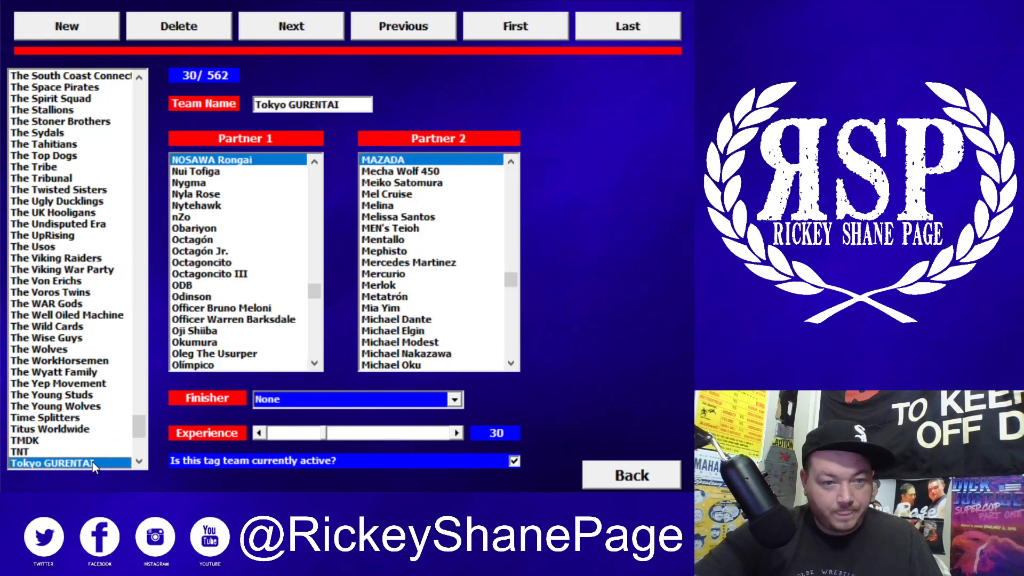
pyautogui.press('Down')
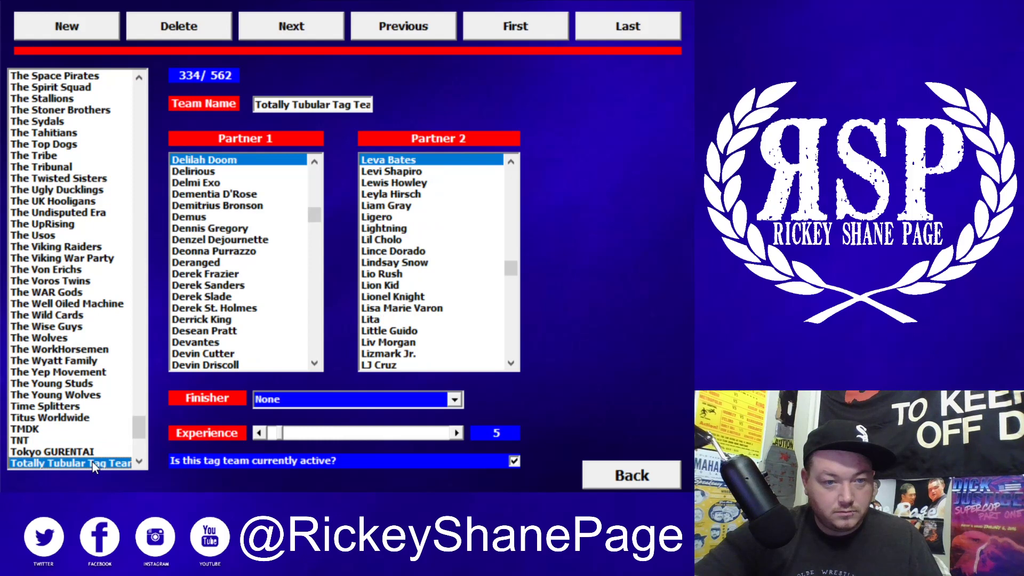
pyautogui.press('Down')
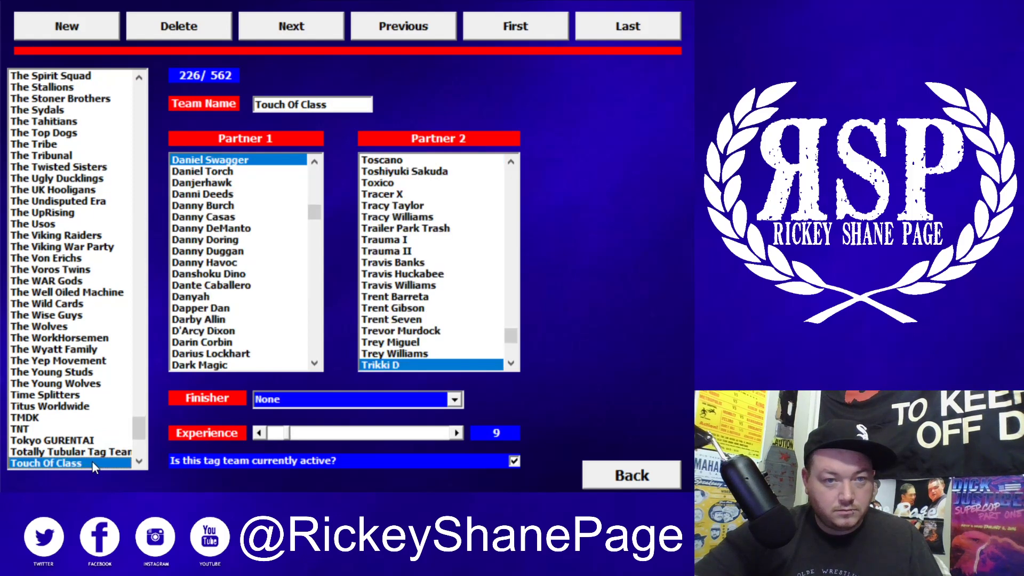
pyautogui.press('Down')
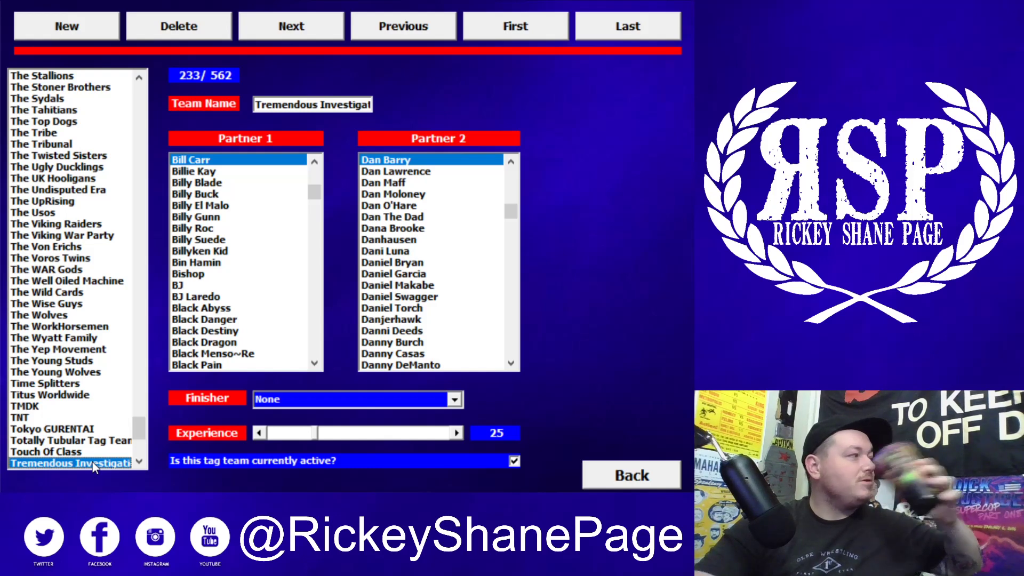
pyautogui.press('Down')
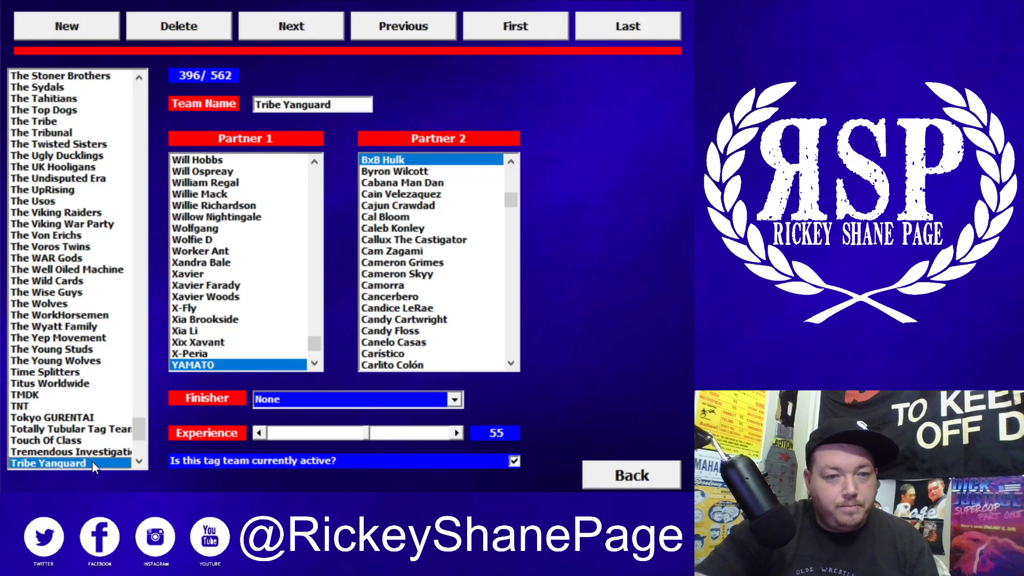
pyautogui.press('Down')
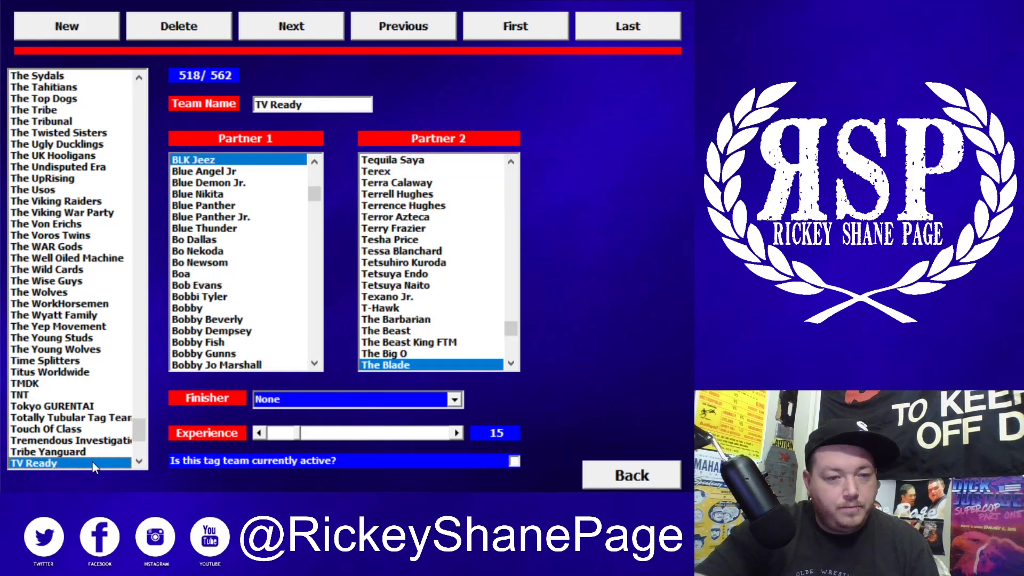
# Review the tag team records one by one from Up In Smoke to WARBEAST, examining partners, finisher, experience and active status
pyautogui.press('Down')
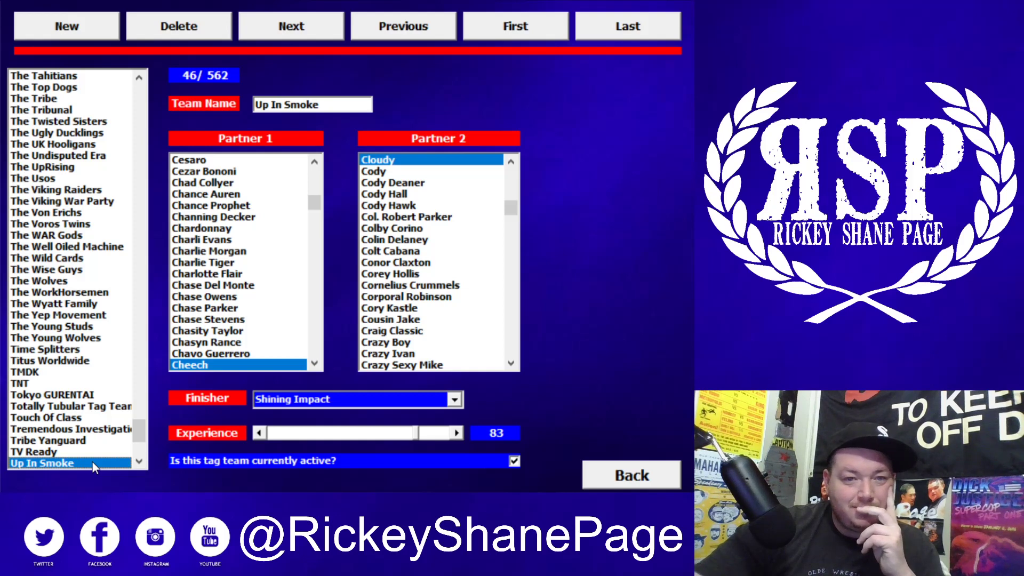
pyautogui.press('Down')
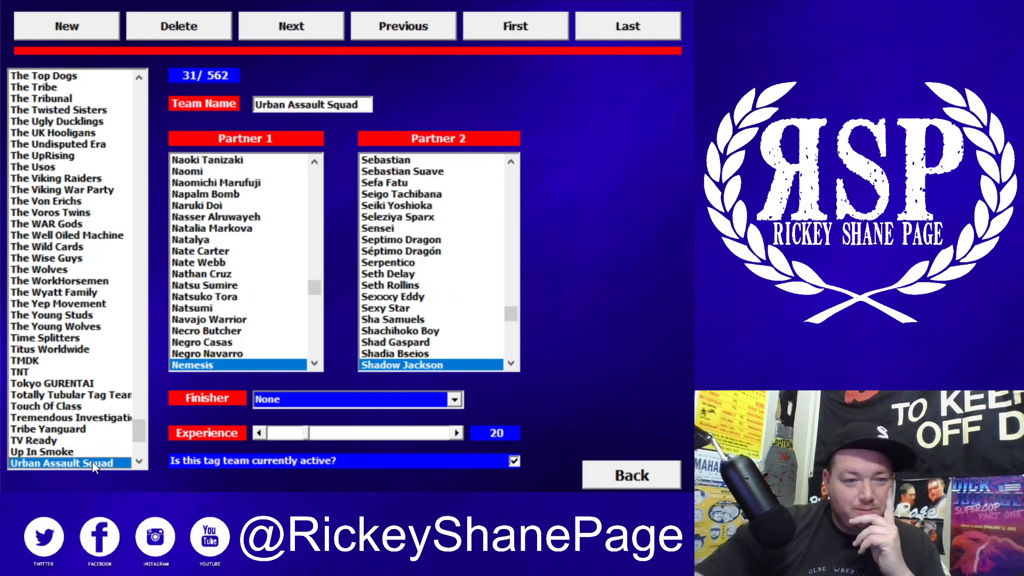
pyautogui.press('Down')
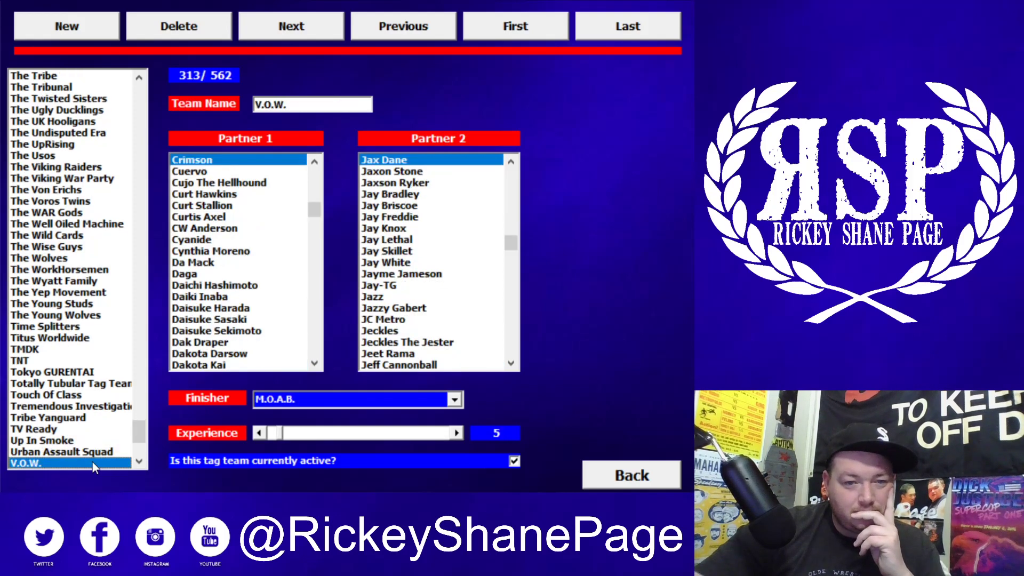
pyautogui.press('Down')
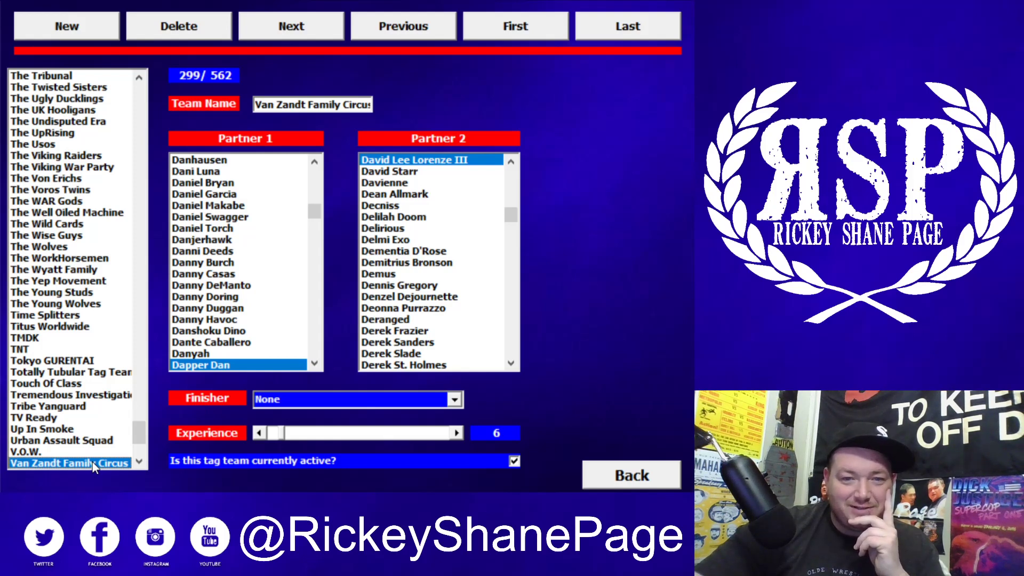
pyautogui.press('Down')
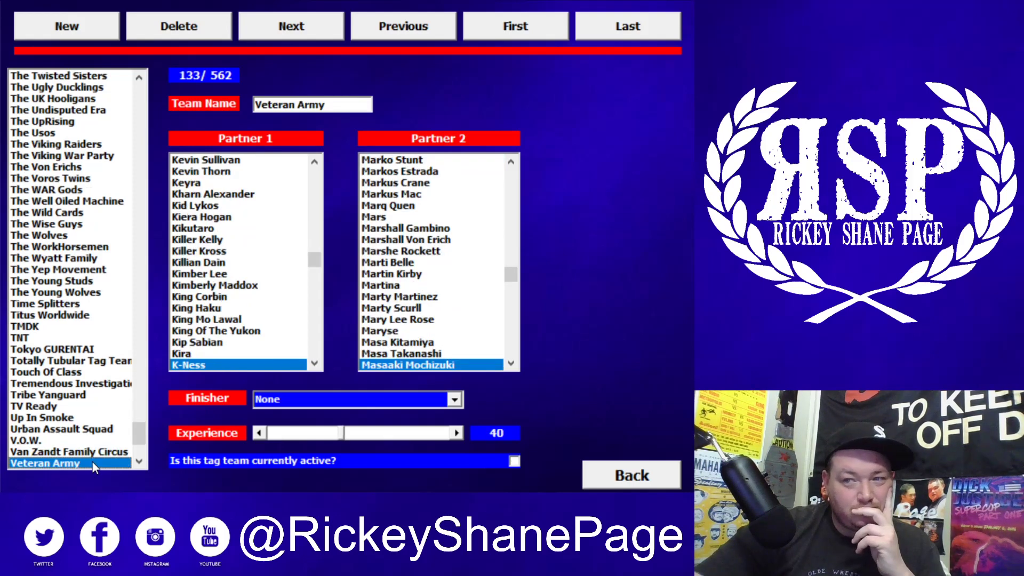
pyautogui.press('Down')
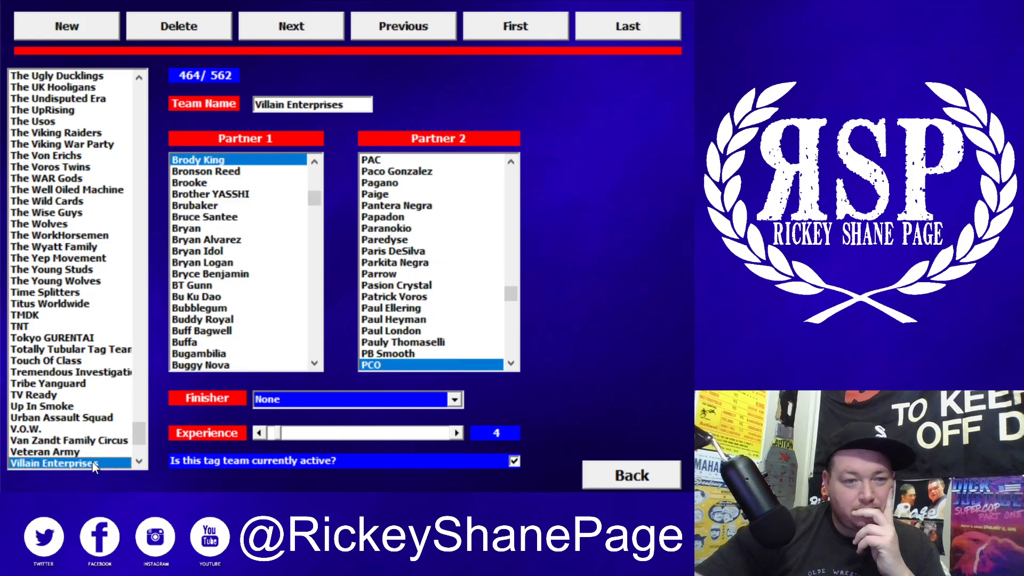
pyautogui.press('Down')
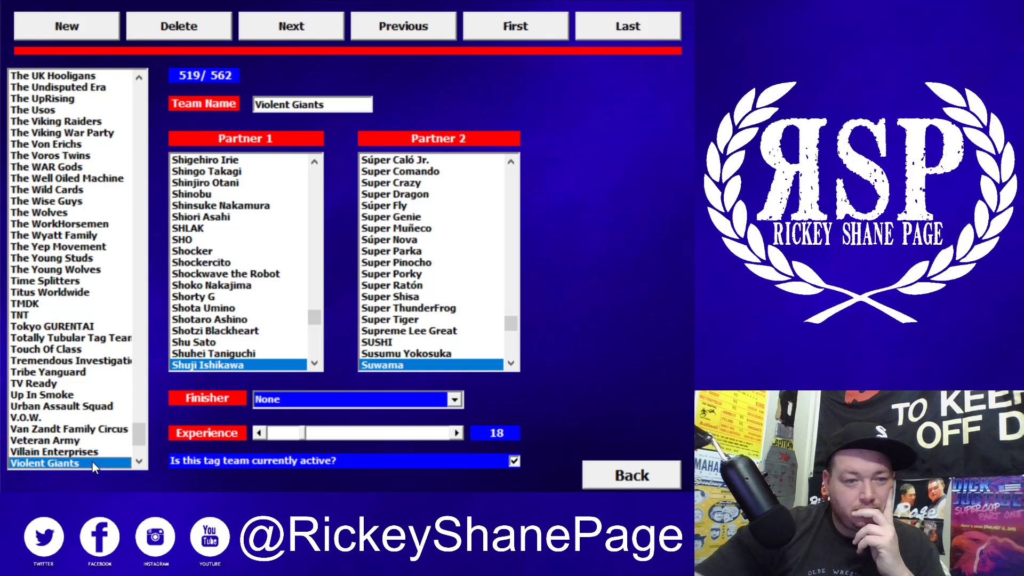
pyautogui.press('Down')
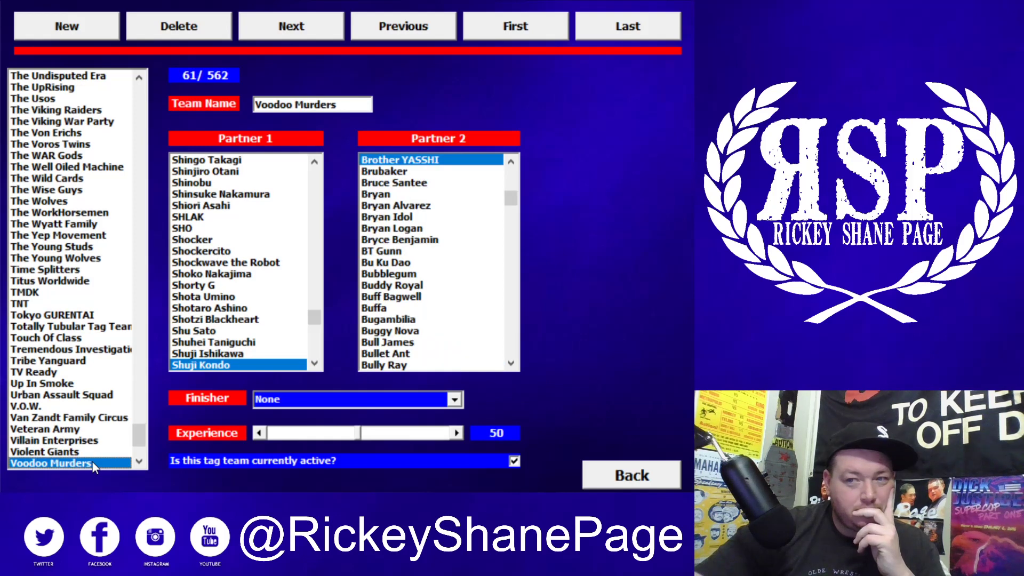
pyautogui.press('Down')
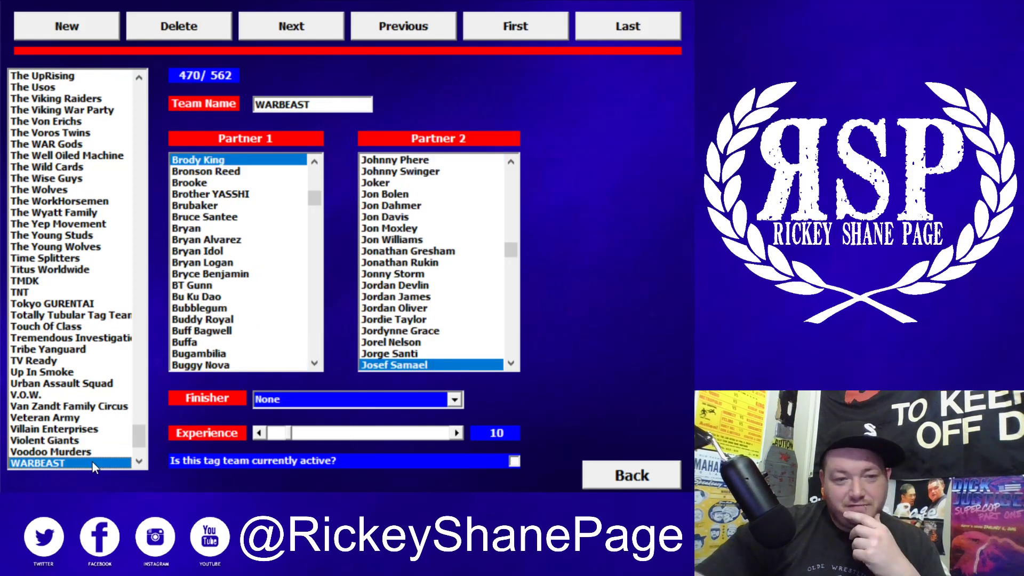
# Review the tag team records one by one from WARRIORS to Ziggler and McIntyre, examining partners, finisher, experience and active status
pyautogui.press('Down')
pyautogui.press('Down')
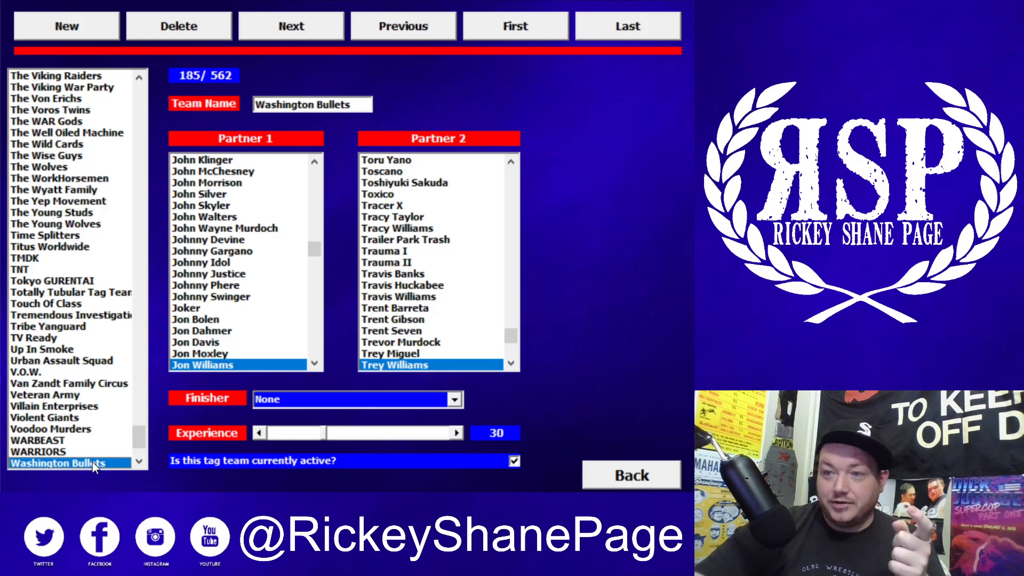
pyautogui.press('Down')
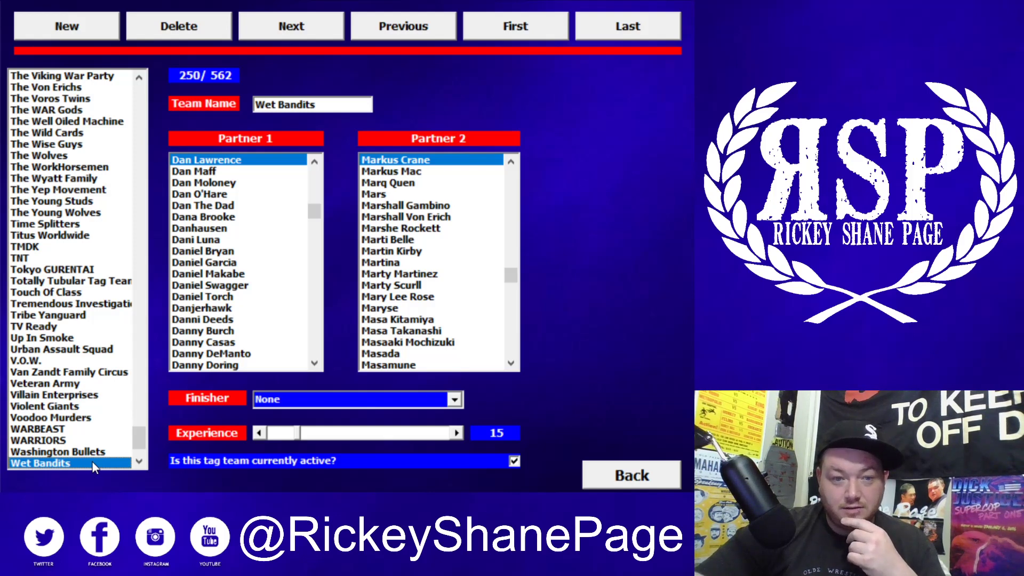
pyautogui.press('Down')
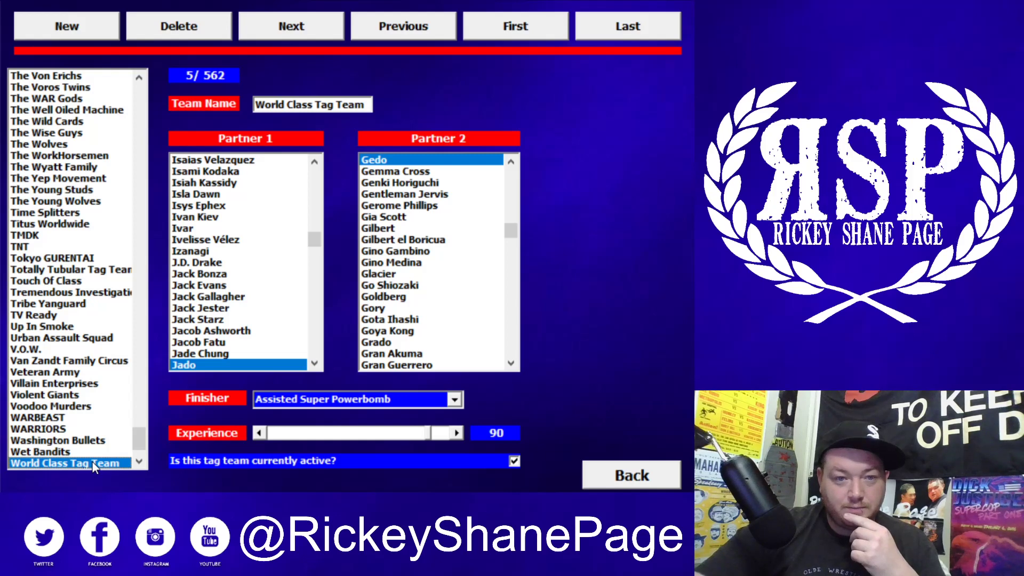
pyautogui.press('Down')
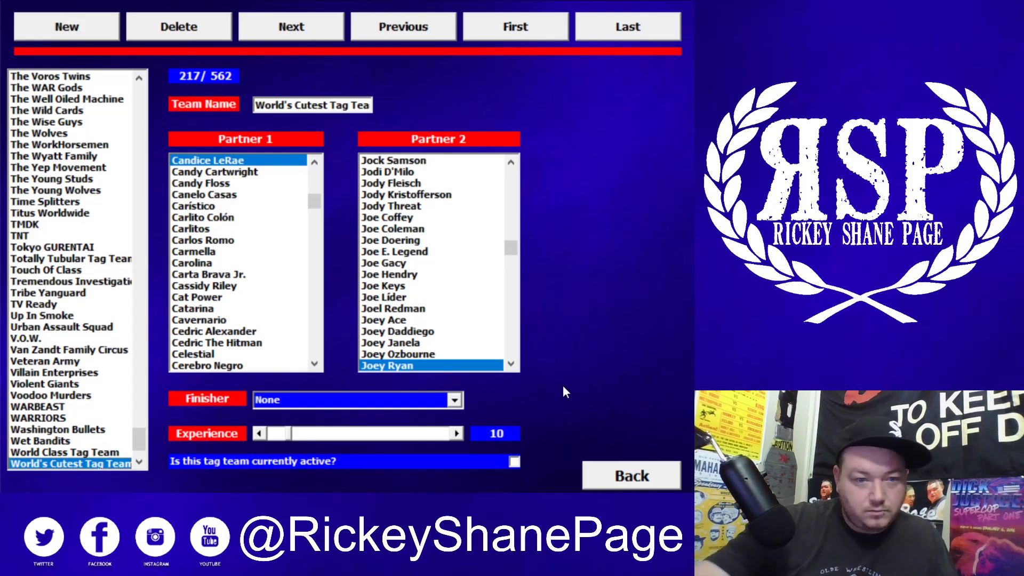
pyautogui.press('Down')
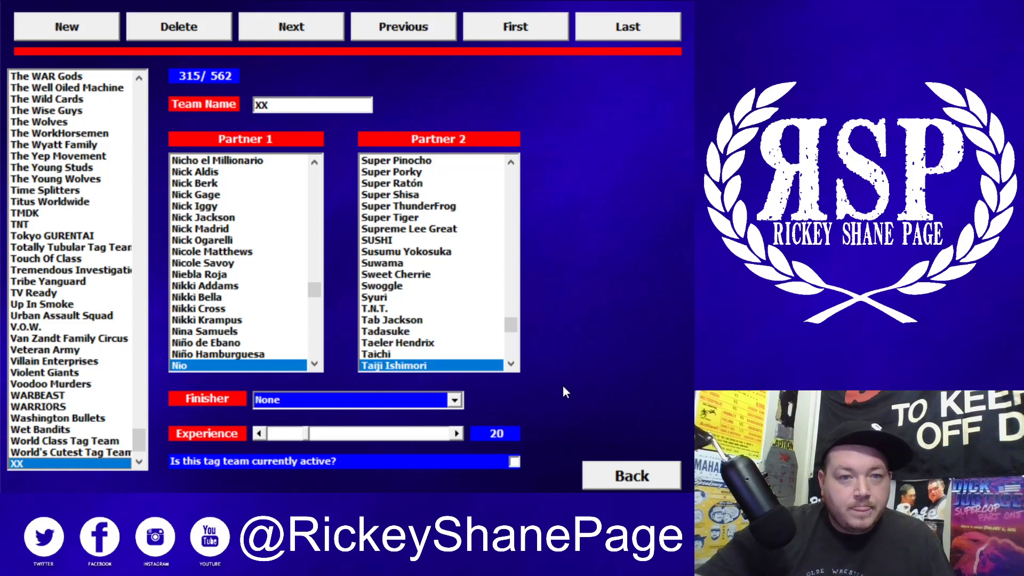
pyautogui.press('Down')
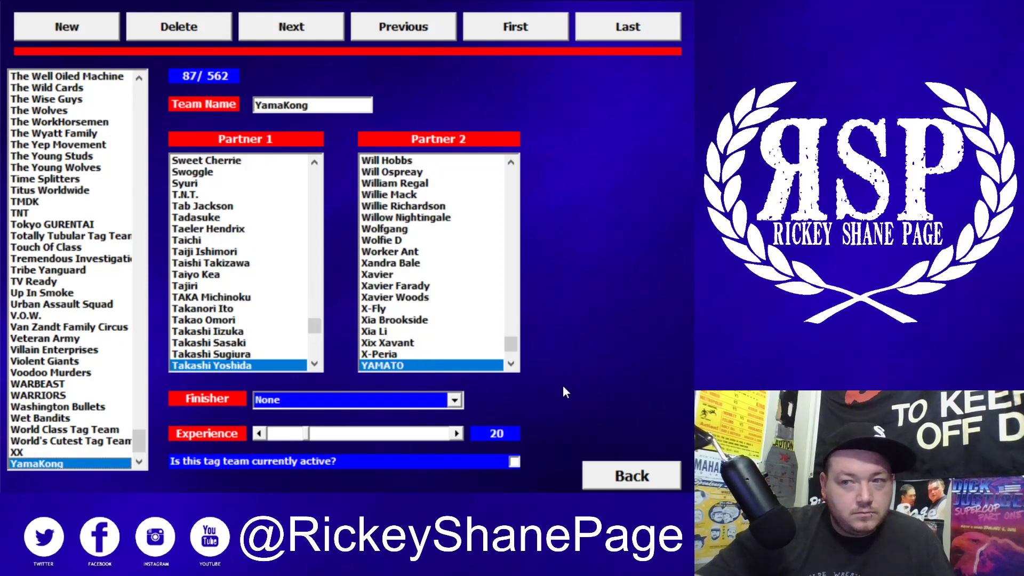
pyautogui.press('Down')
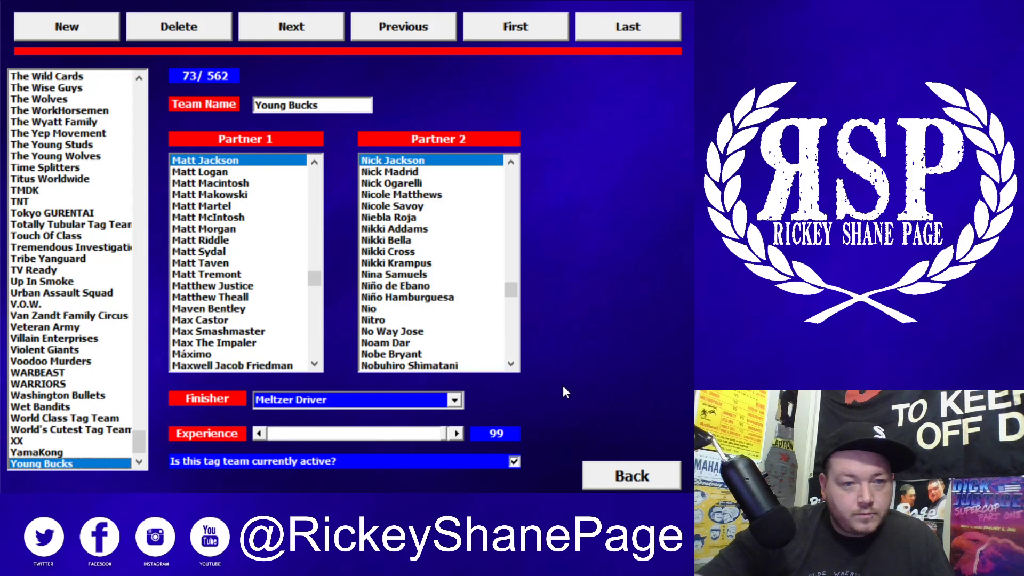
pyautogui.press('Down')
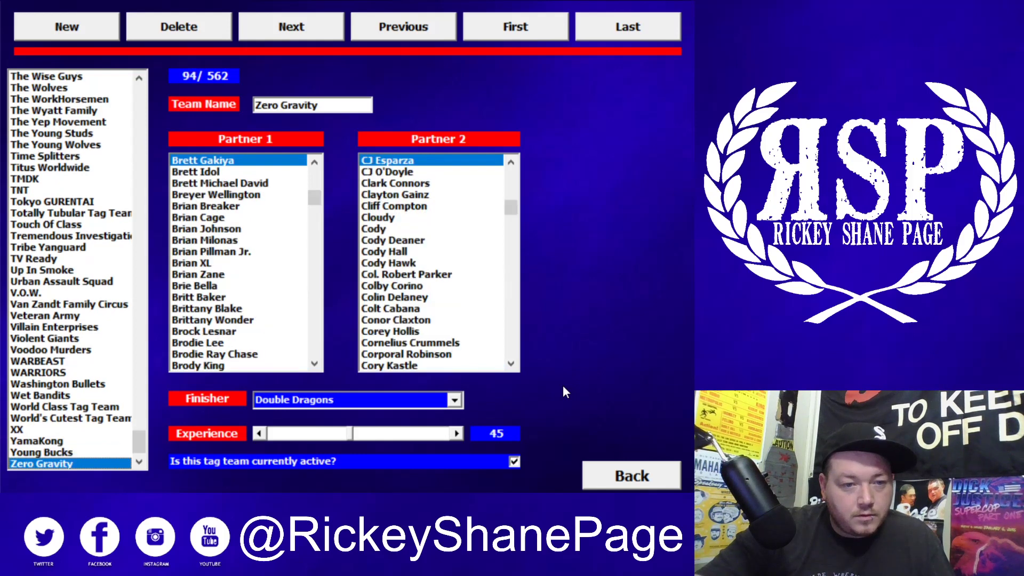
pyautogui.press('Down')
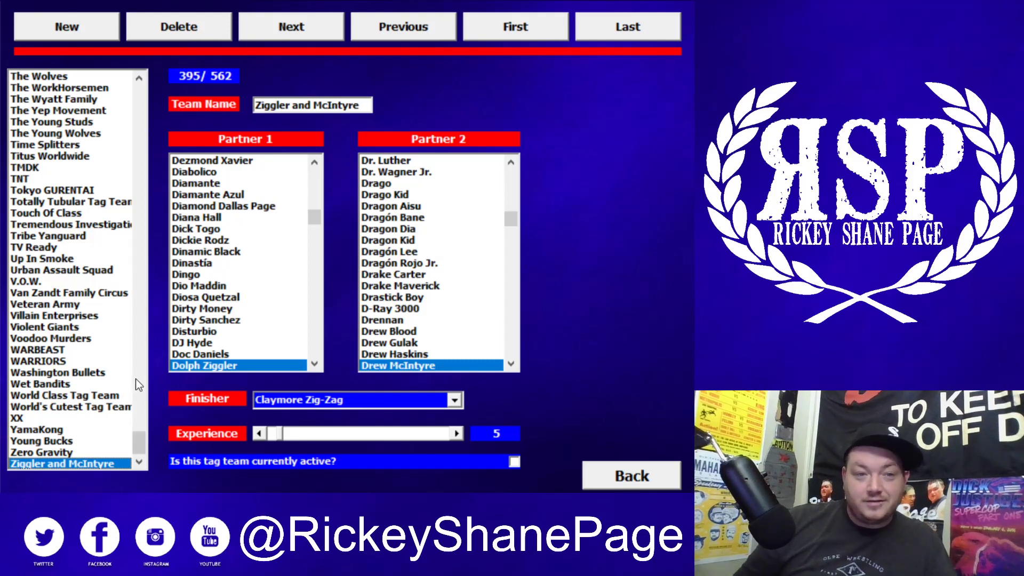
# Return to the first tag team record and review the teams from #DIY to A1 Originals, examining partners, finisher, experience and active status
pyautogui.moveTo(139, 442); pyautogui.dragTo(185, 79)
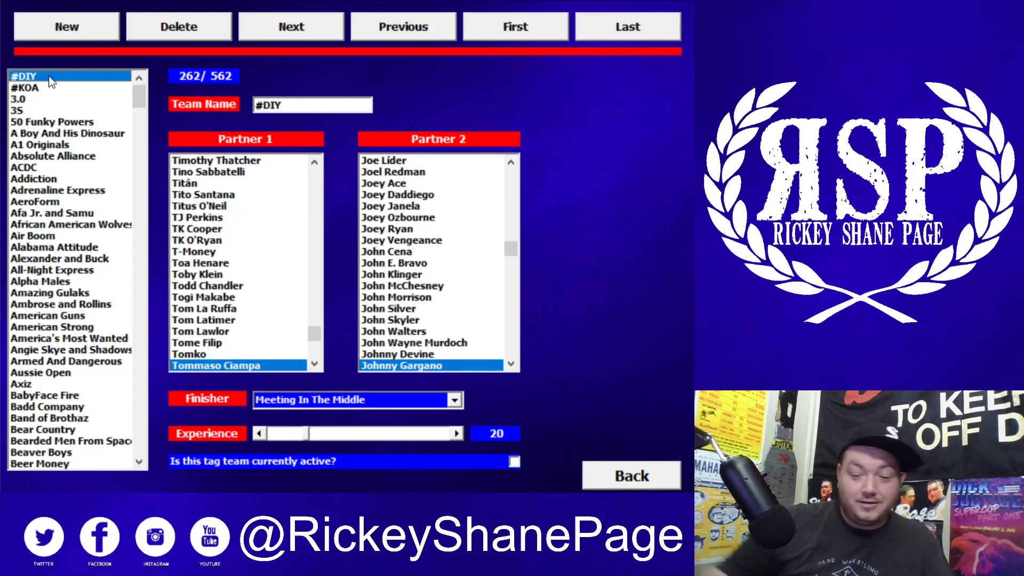
pyautogui.press('Down')
pyautogui.press('Down')
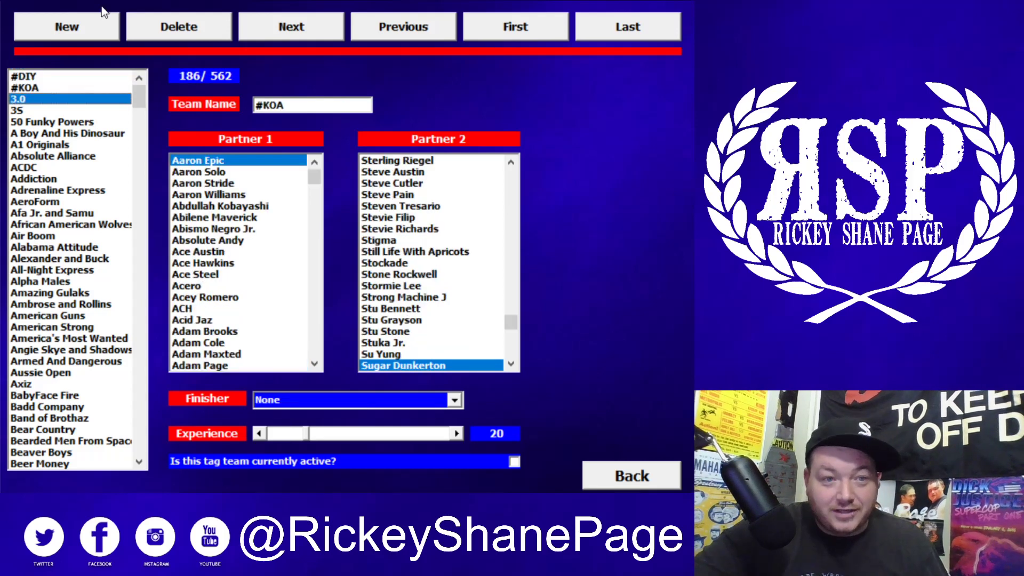
pyautogui.press('Down')
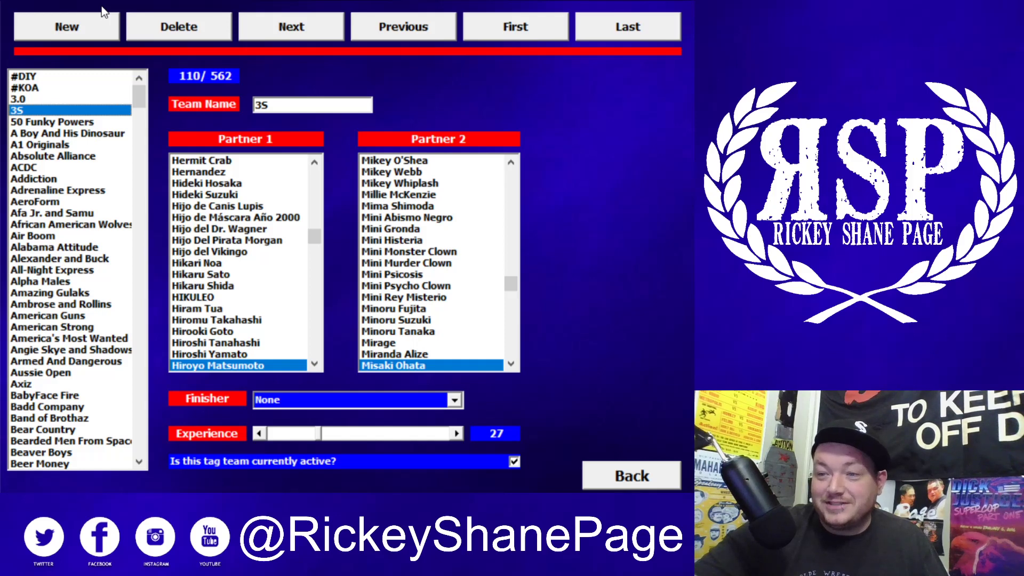
pyautogui.press('Down')
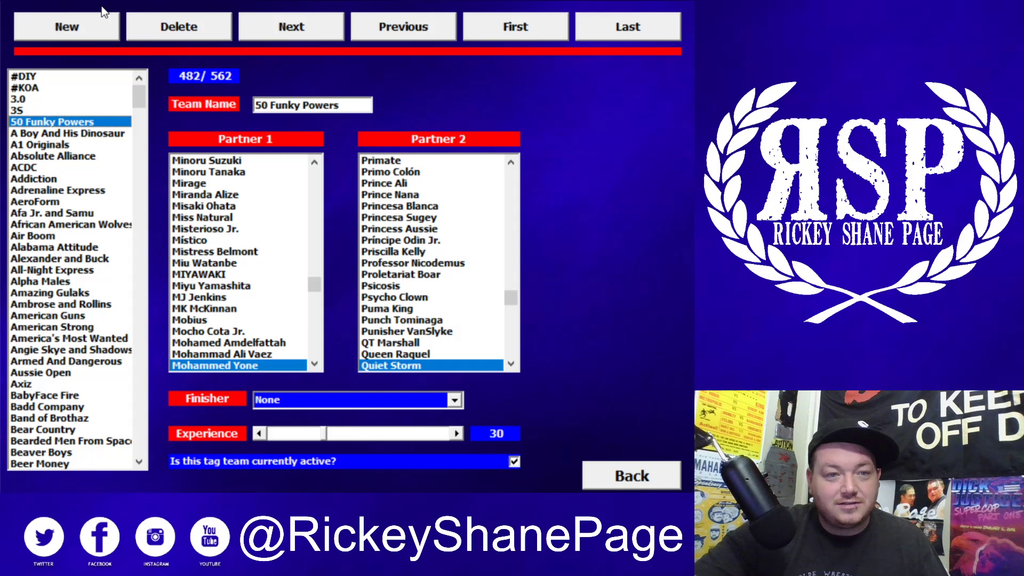
pyautogui.press('Down')
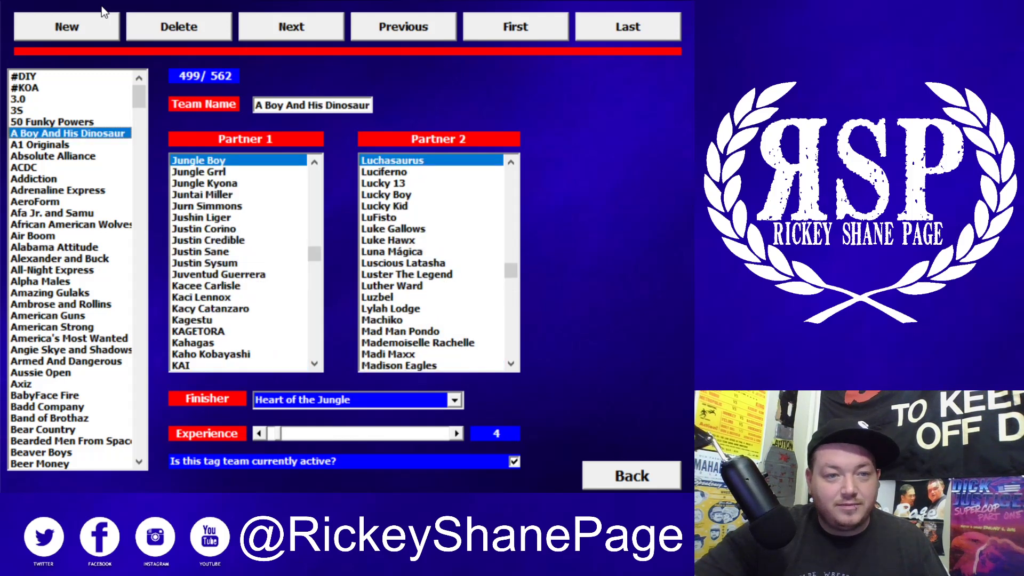
pyautogui.press('Down')
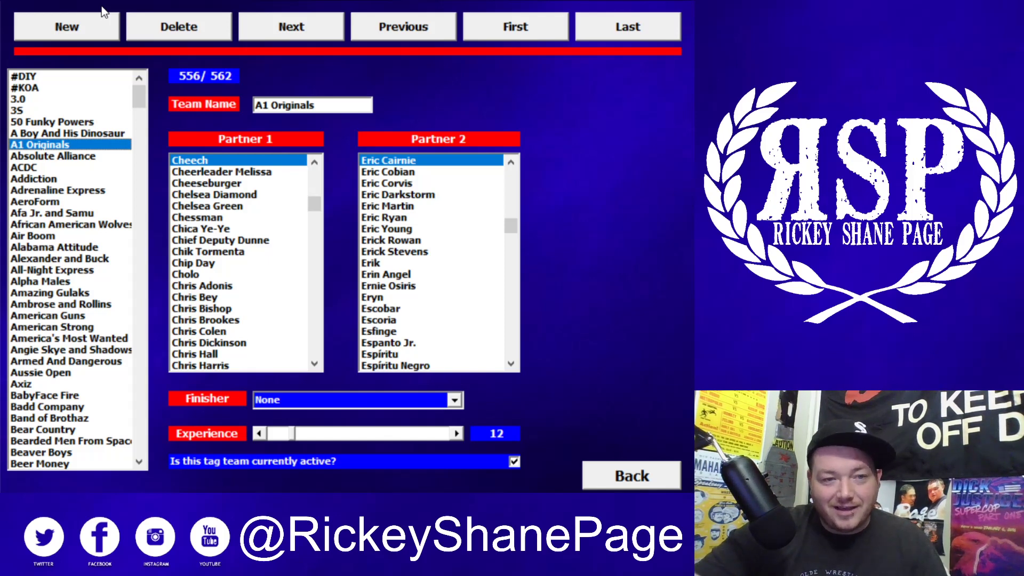
# Review the tag team records one by one from Absolute Alliance to All-Night Express, examining partners, finisher, experience and active status
pyautogui.press('Down')
pyautogui.press('Down')
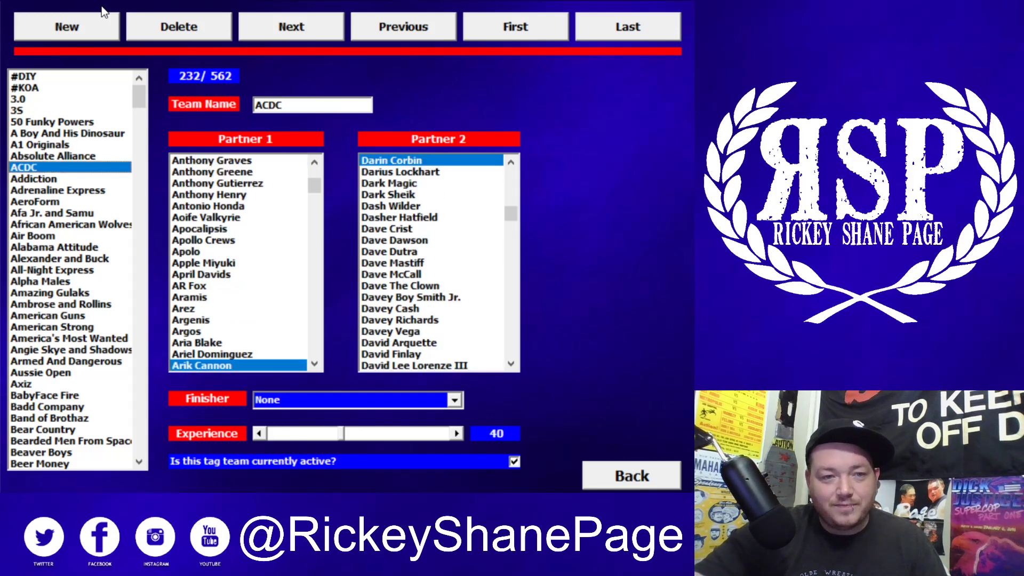
pyautogui.press('Down')
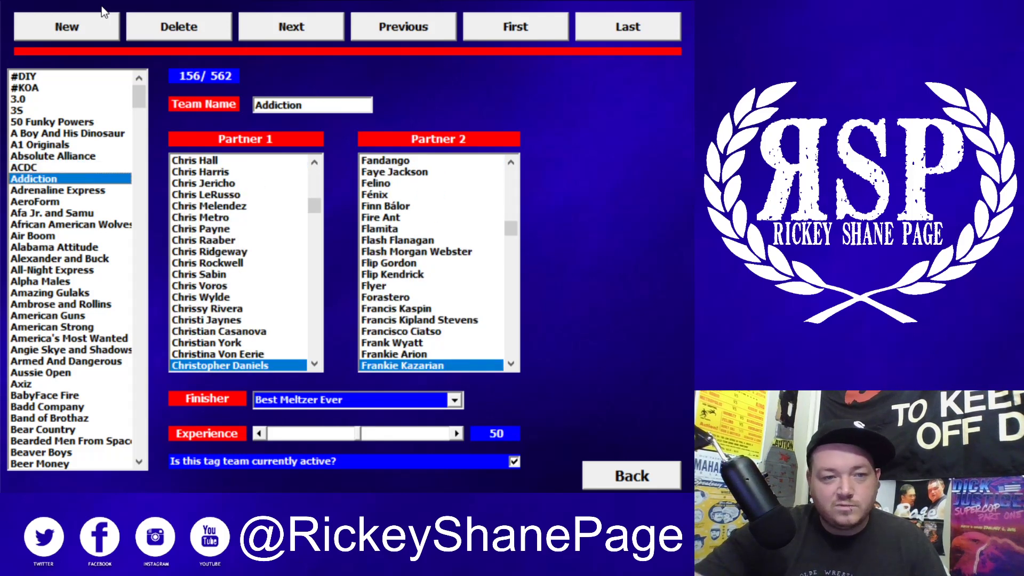
pyautogui.press('Down')
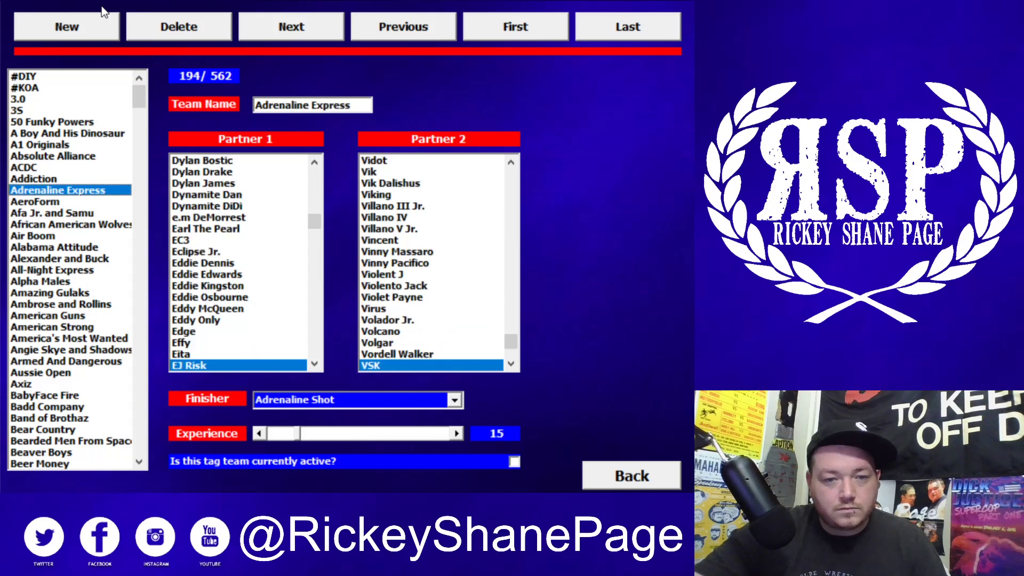
pyautogui.press('Down')
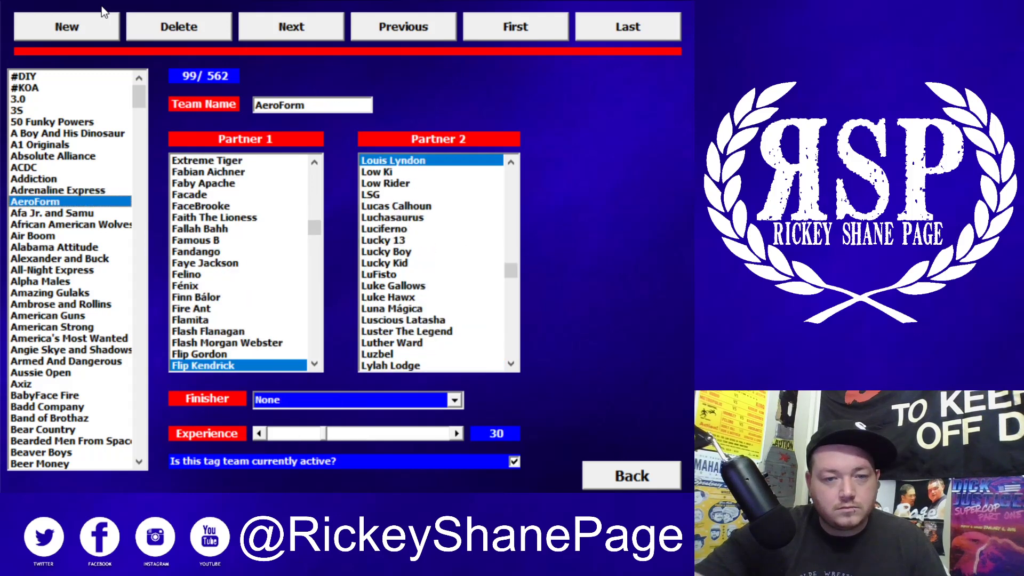
pyautogui.press('Down')
pyautogui.press('Down')
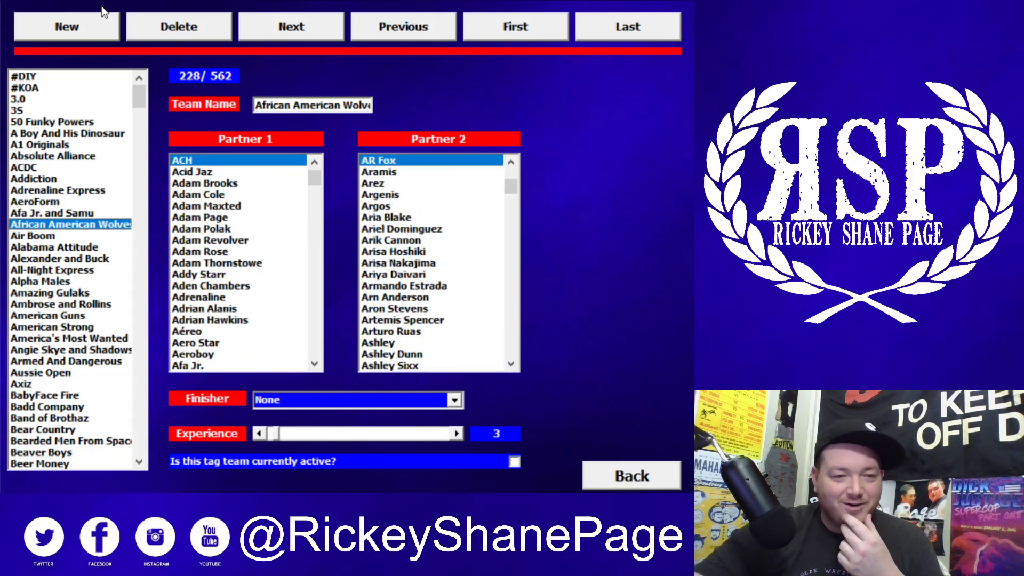
pyautogui.press('Down')
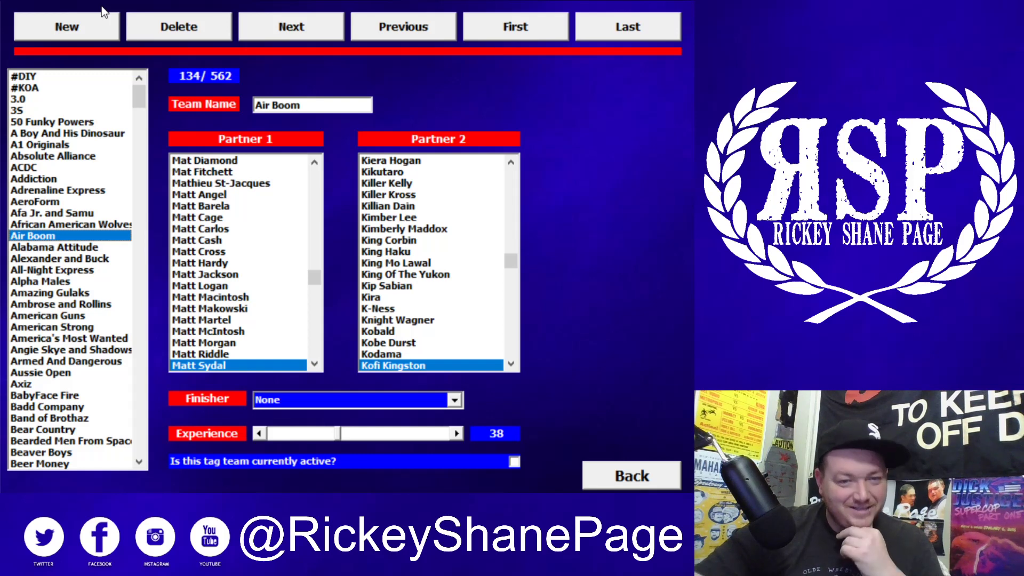
pyautogui.press('Down')
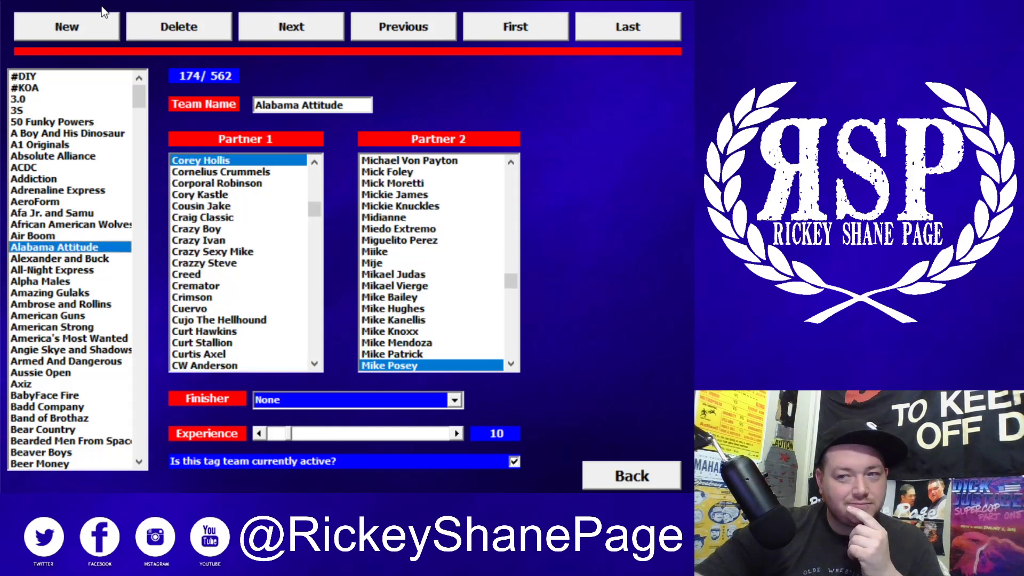
pyautogui.press('Down')
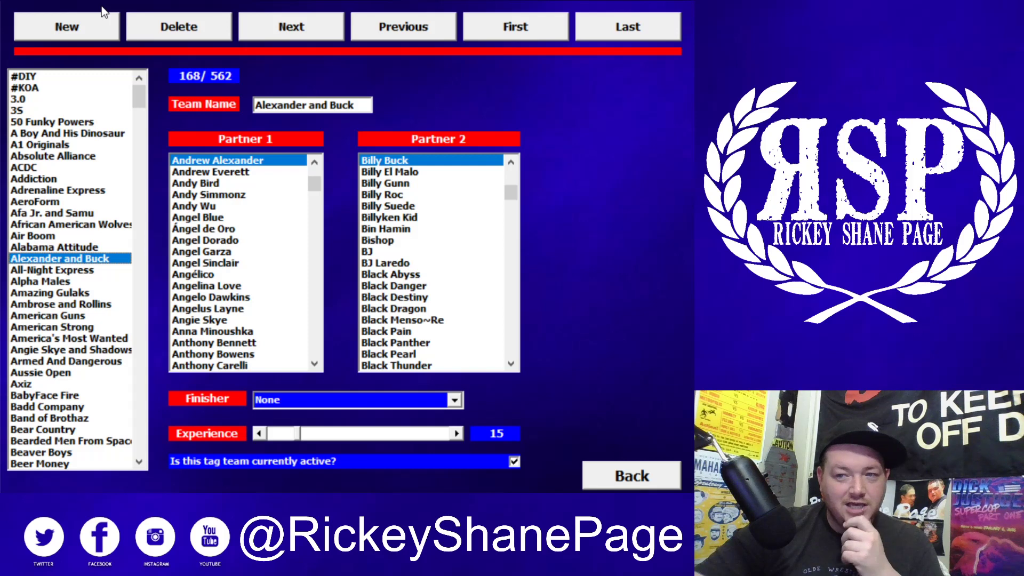
pyautogui.press('Down')
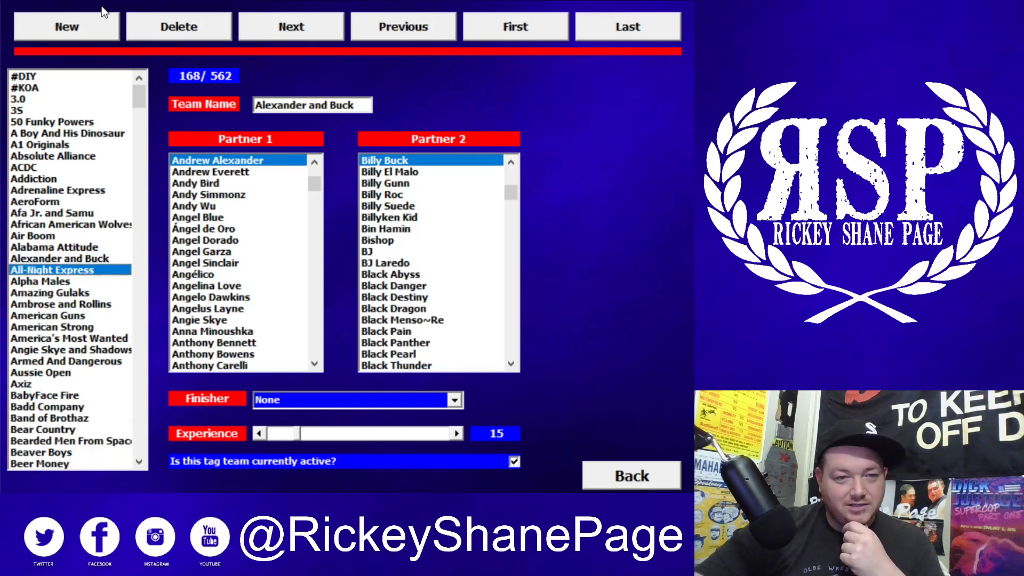
# Review the tag team records one by one from Alpha Males to Axiz, examining partners, finisher, experience and active status
pyautogui.press('Down')
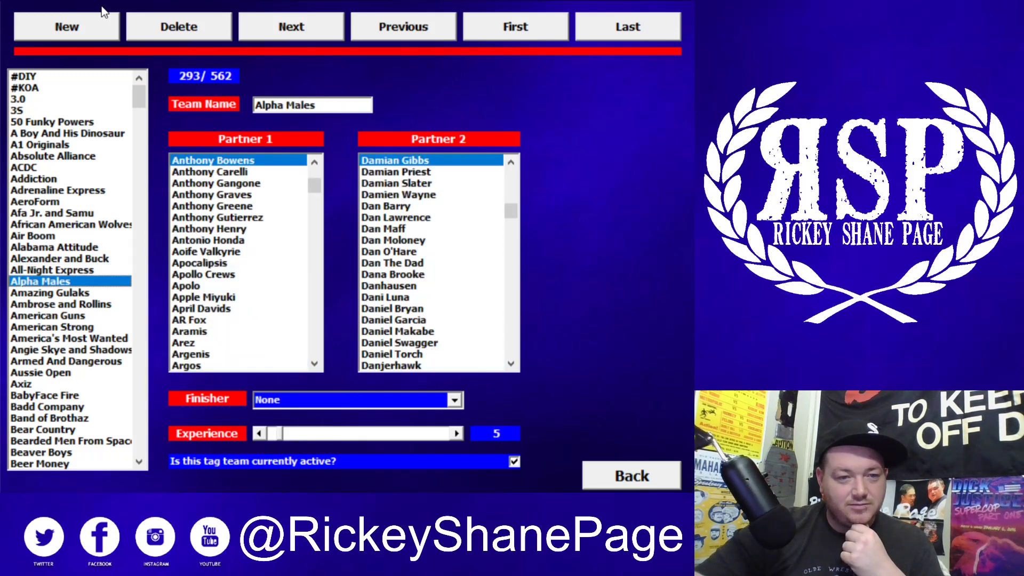
pyautogui.press('Down')
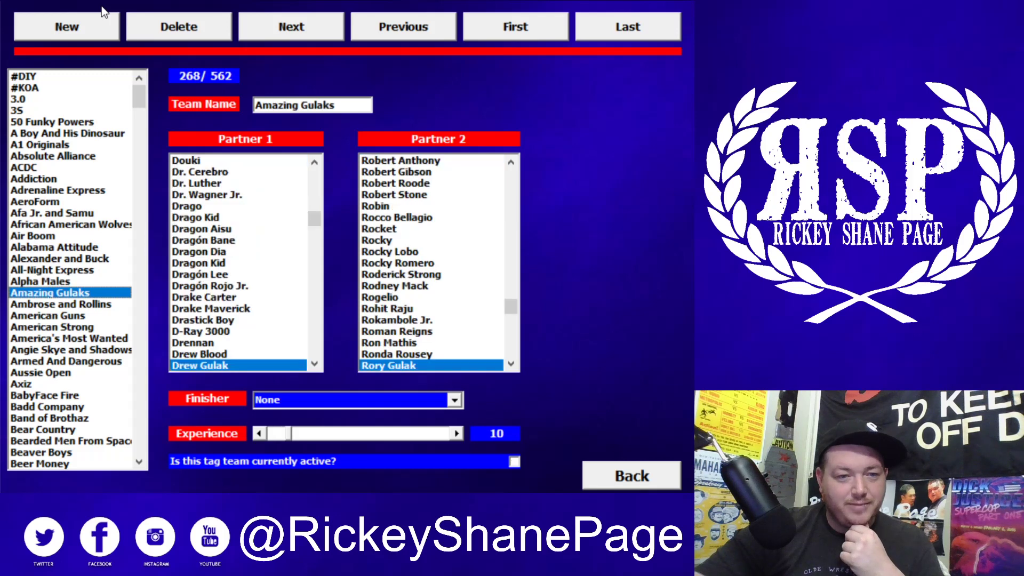
pyautogui.press('Down')
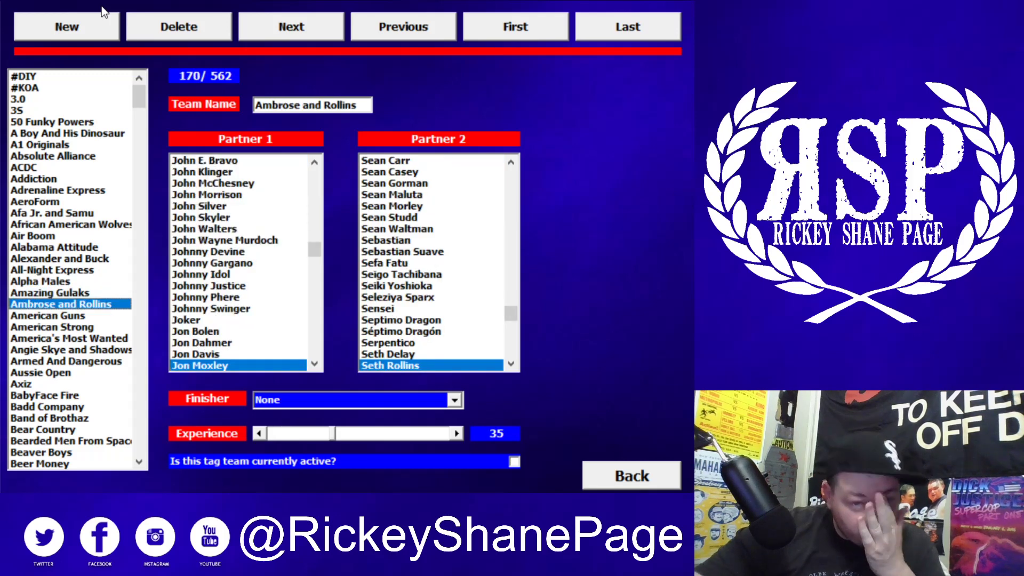
pyautogui.press('Down')
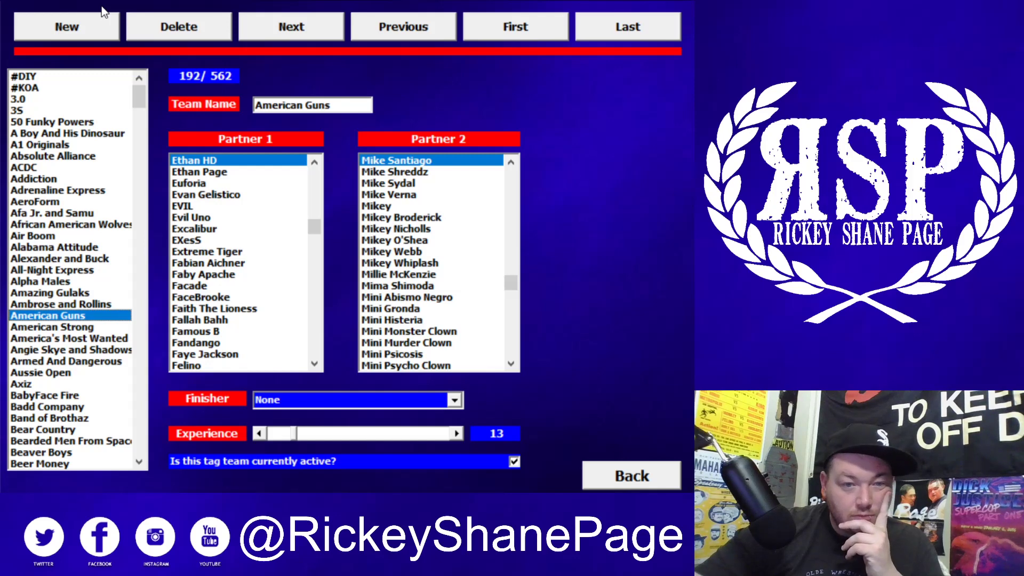
pyautogui.press('Down')
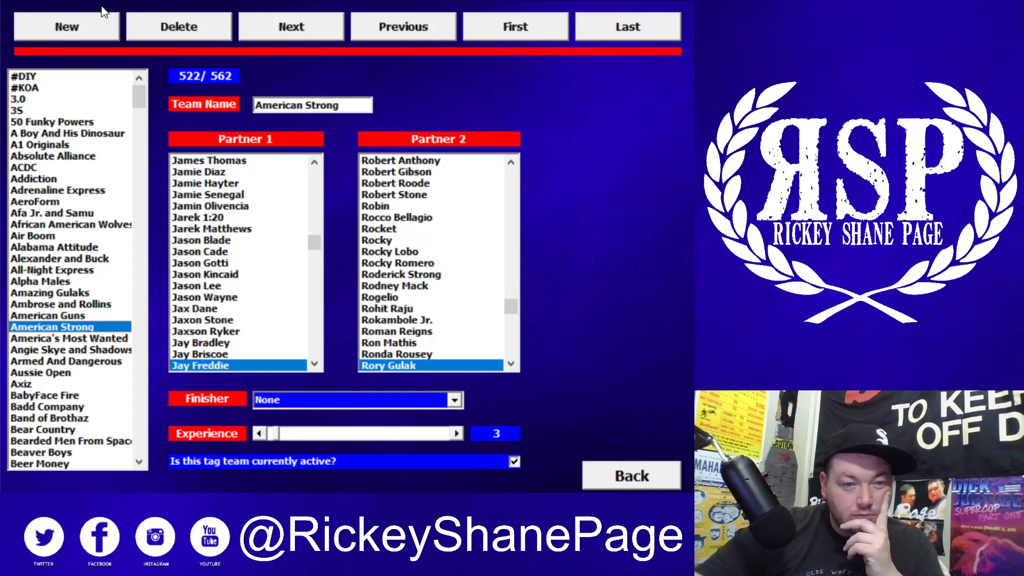
pyautogui.press('Down')
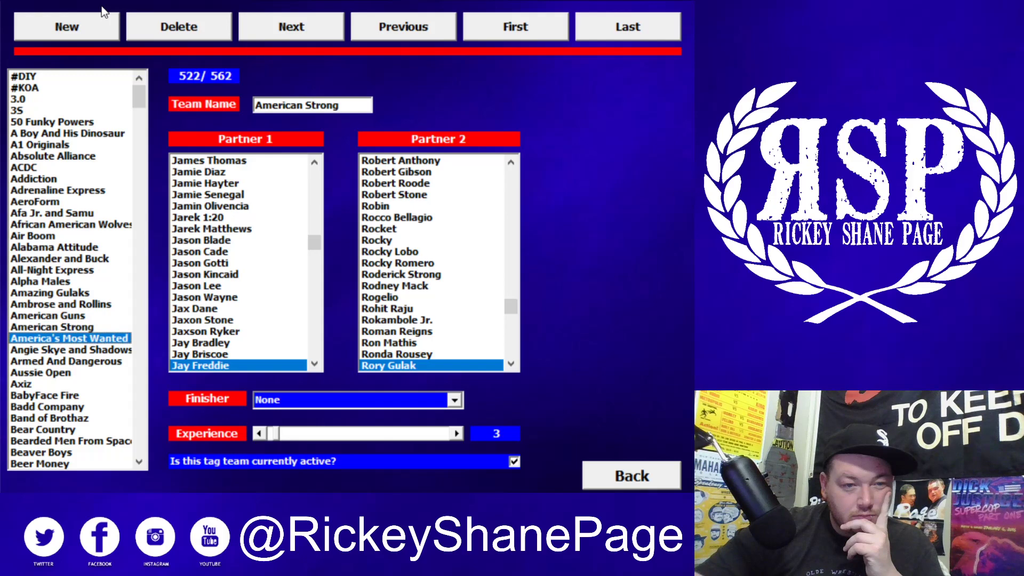
pyautogui.press('Down')
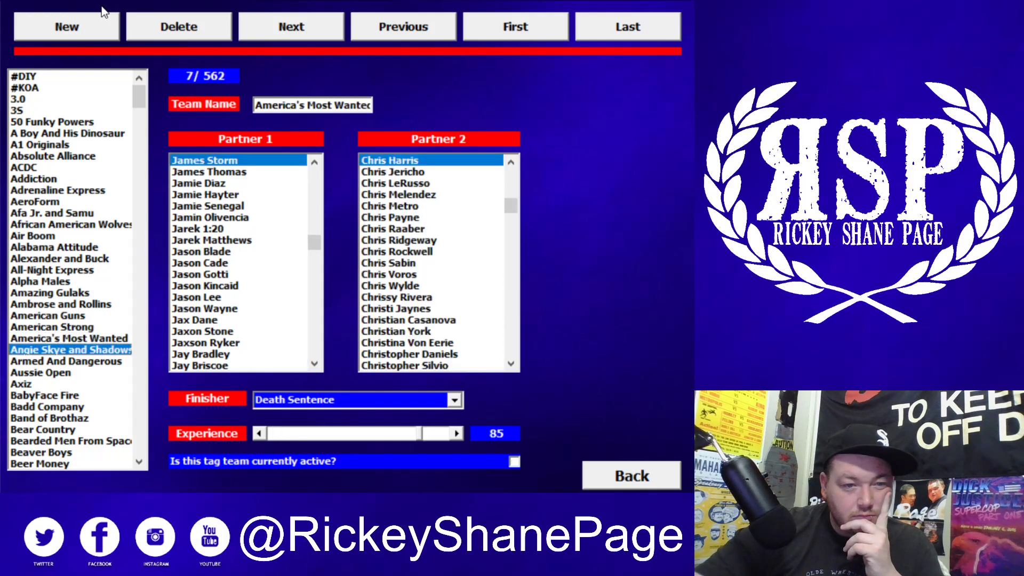
pyautogui.press('Down')
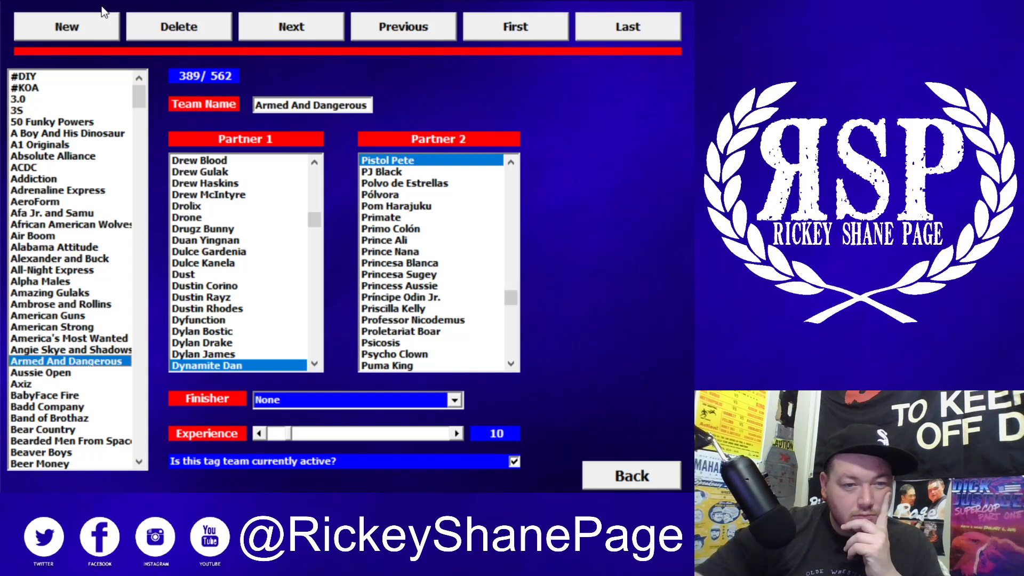
pyautogui.press('Down')
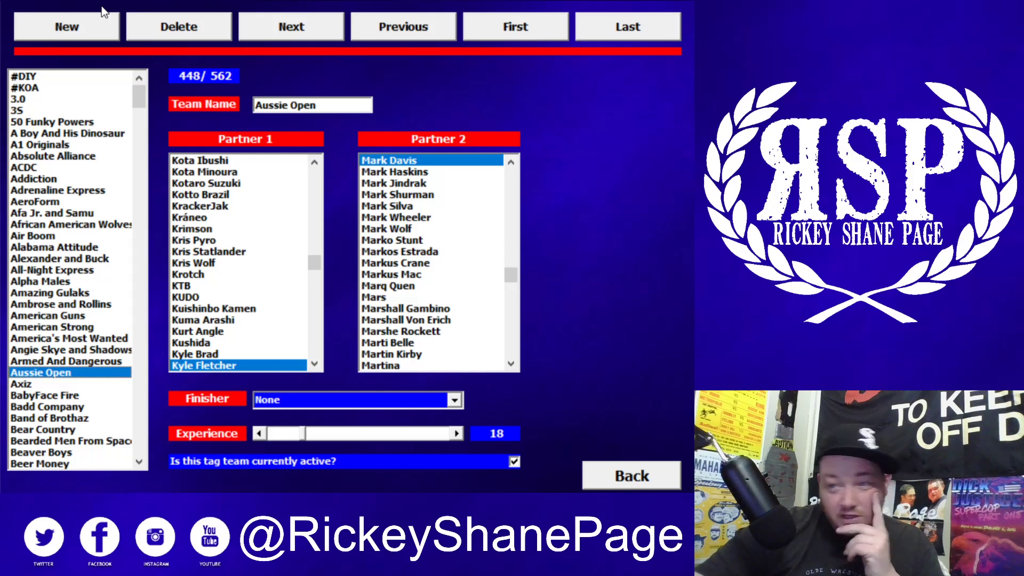
pyautogui.press('Down')
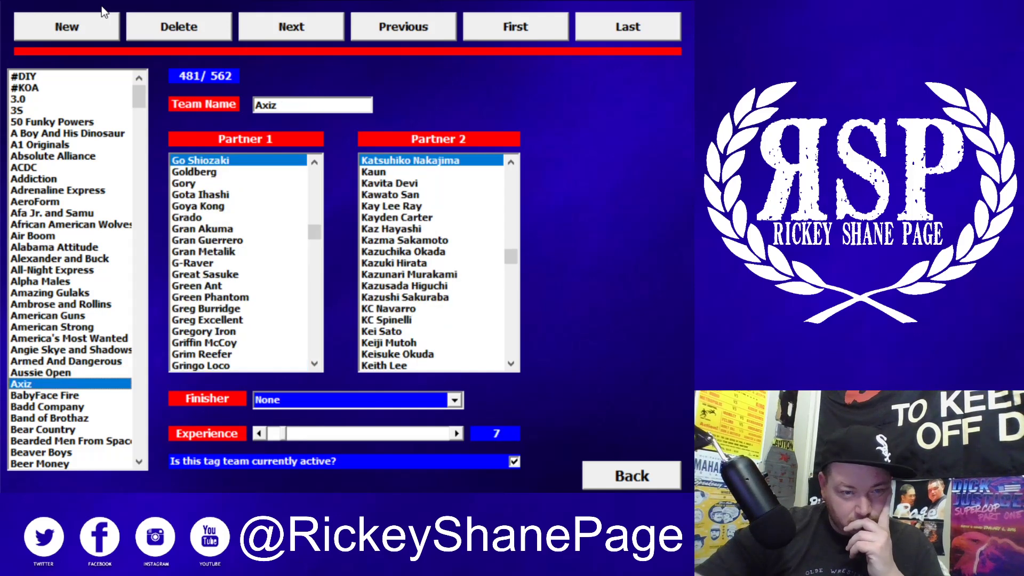
# Review the tag team records one by one from BabyFace Fire to Big Ben, examining partners, finisher, experience and active status
pyautogui.press('Down')
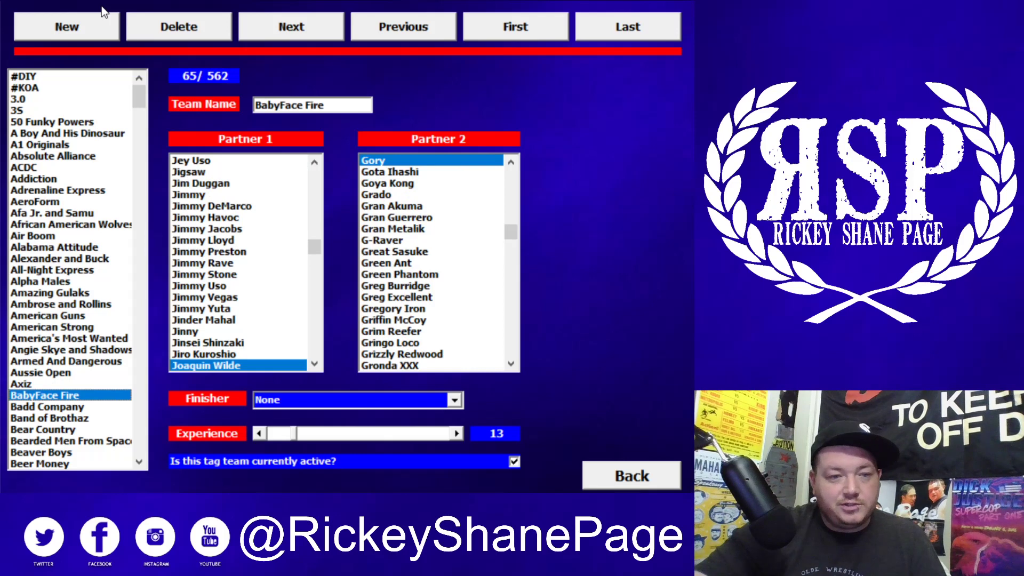
pyautogui.press('Down')
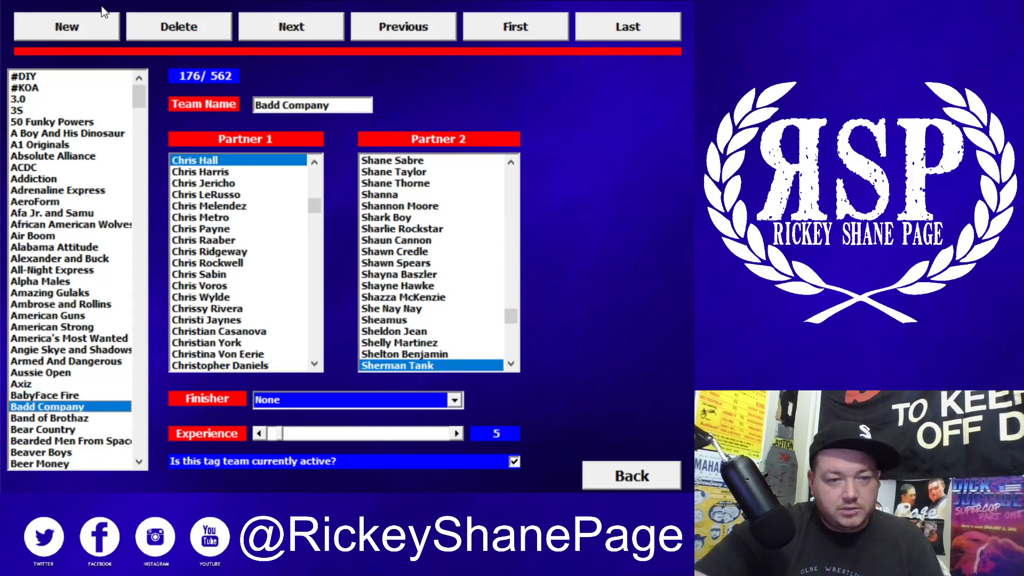
pyautogui.press('Down')
pyautogui.press('Down')
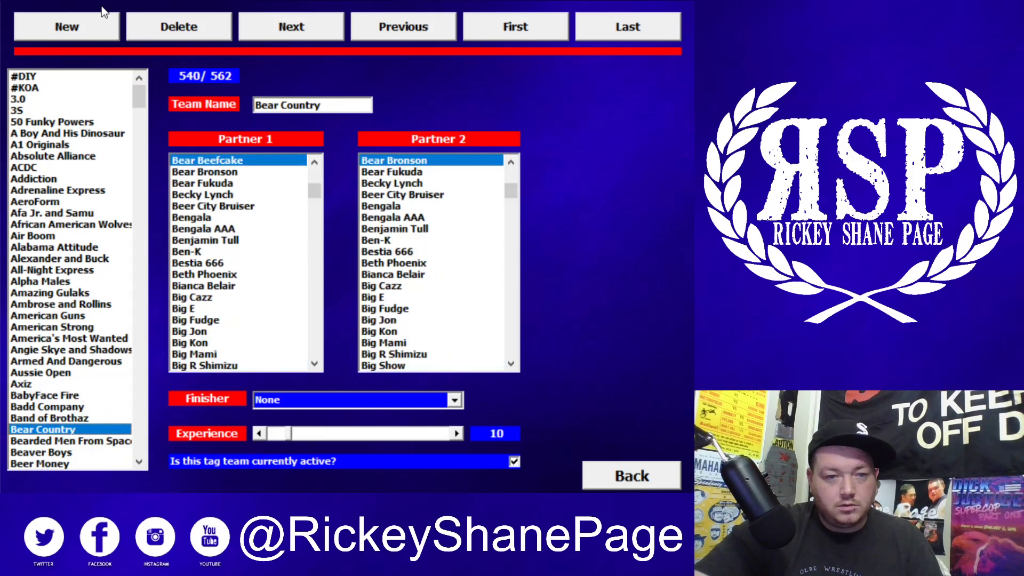
pyautogui.press('Down')
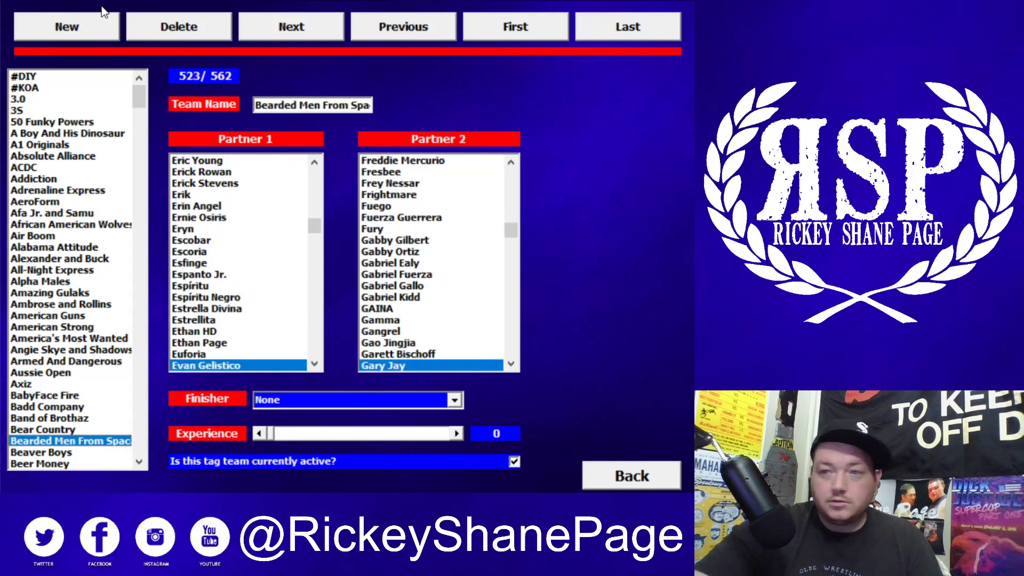
pyautogui.press('Down')
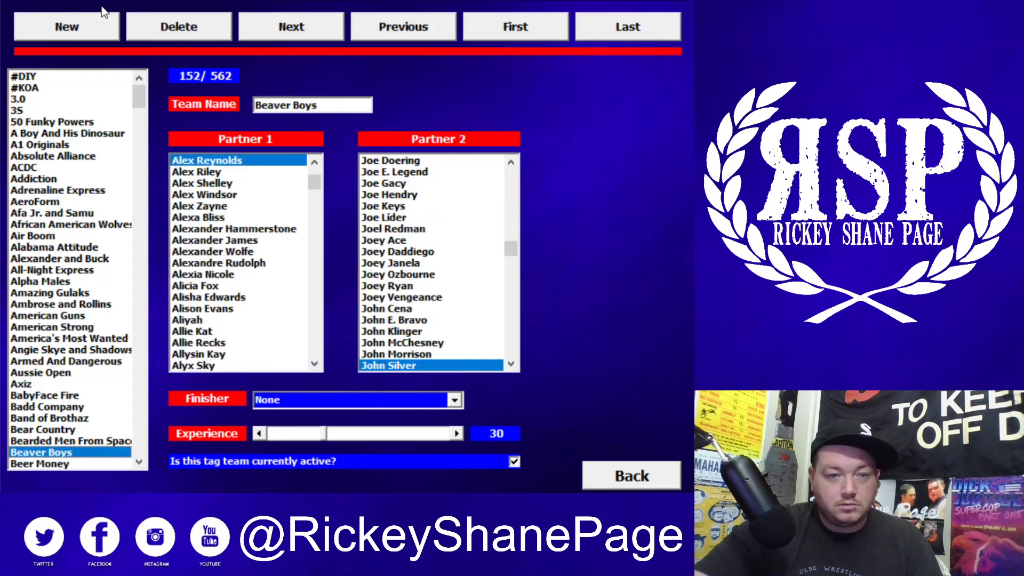
pyautogui.press('Down')
pyautogui.press('Down')
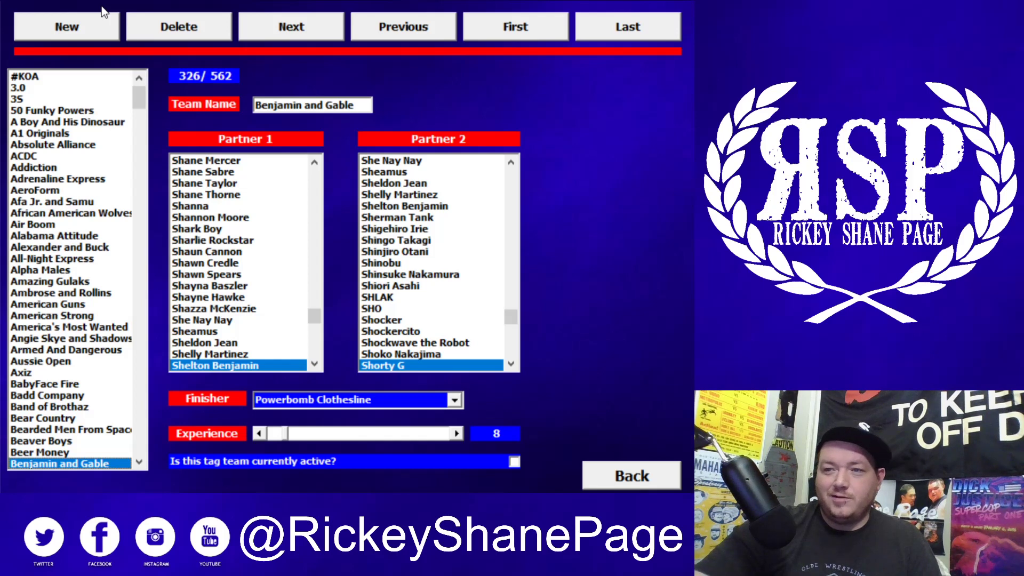
pyautogui.press('Down')
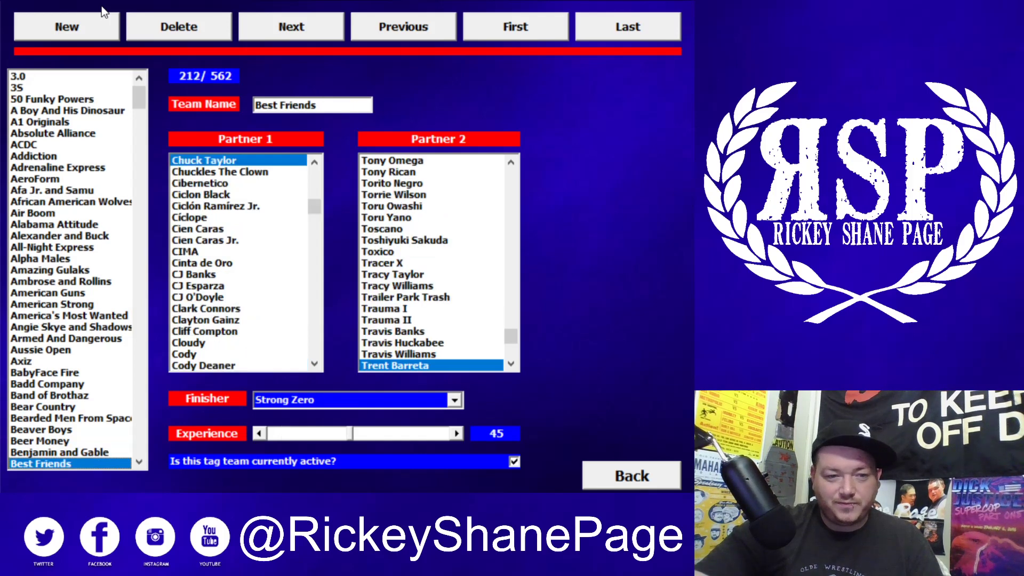
pyautogui.press('Down')
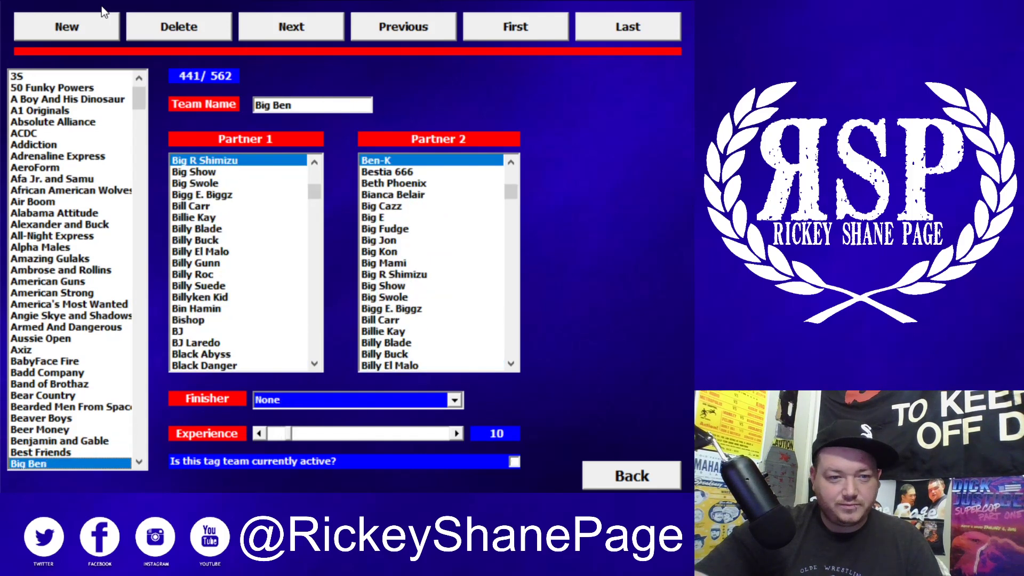
# Review the tag team records one by one from Black Wallstreet to Bravado Brothers, examining partners, finisher, experience and active status
pyautogui.press('Down')
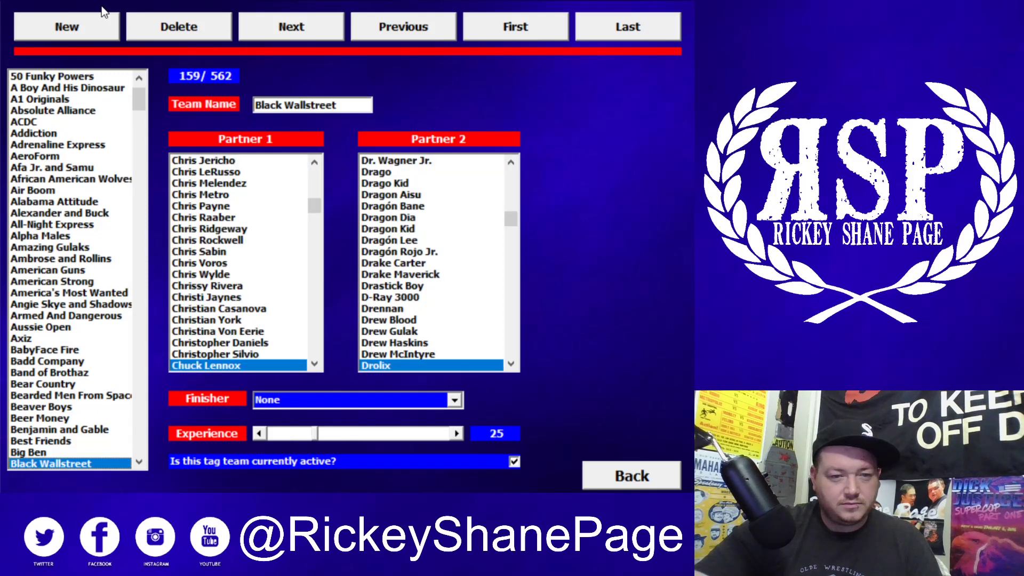
pyautogui.press('Down')
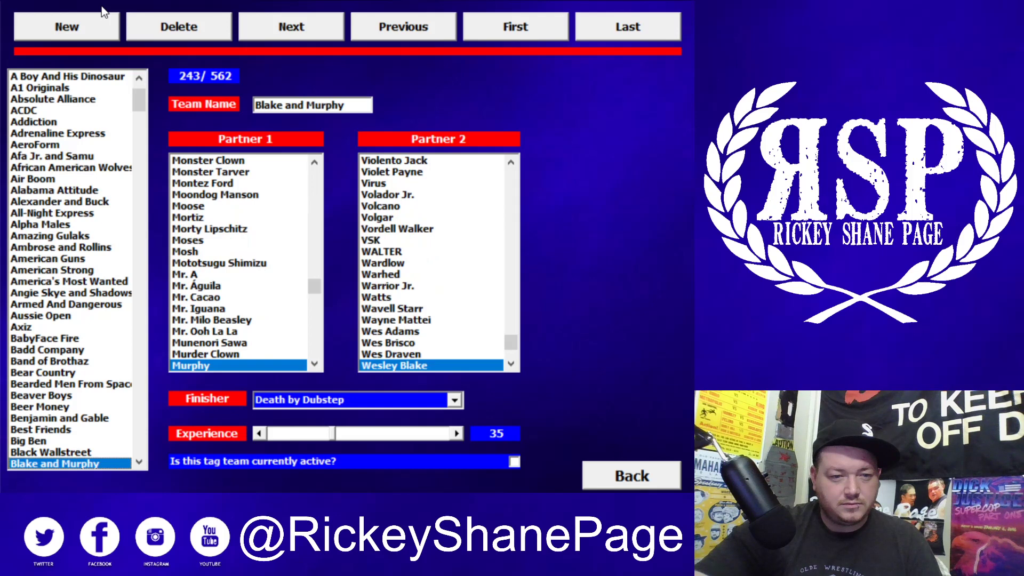
pyautogui.press('Down')
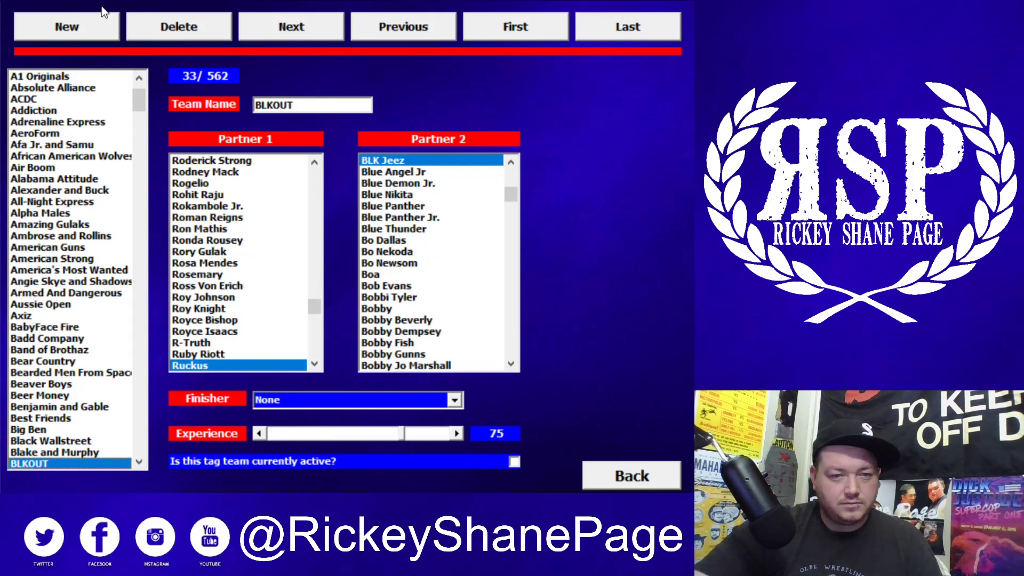
pyautogui.press('Down')
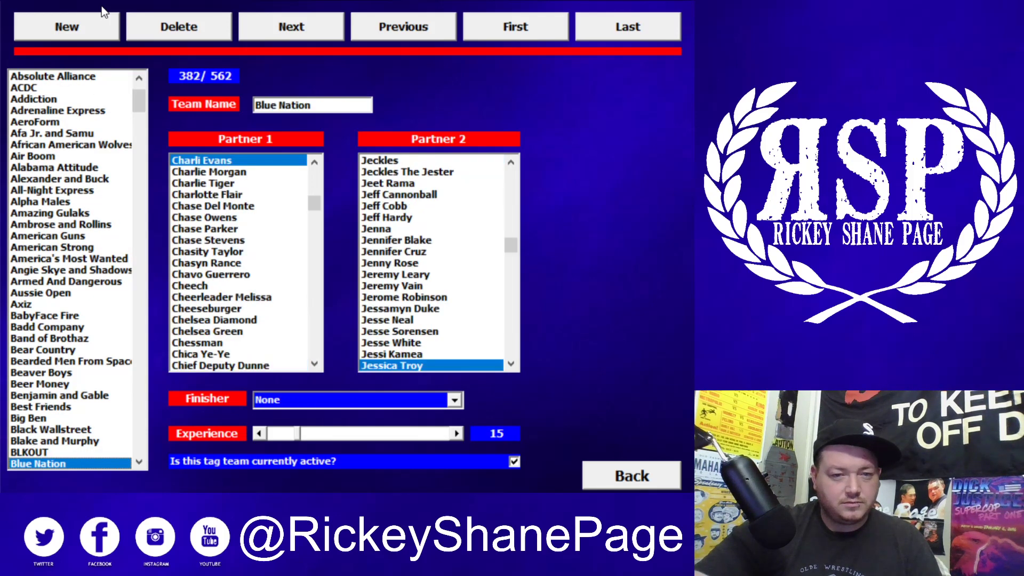
pyautogui.press('Down')
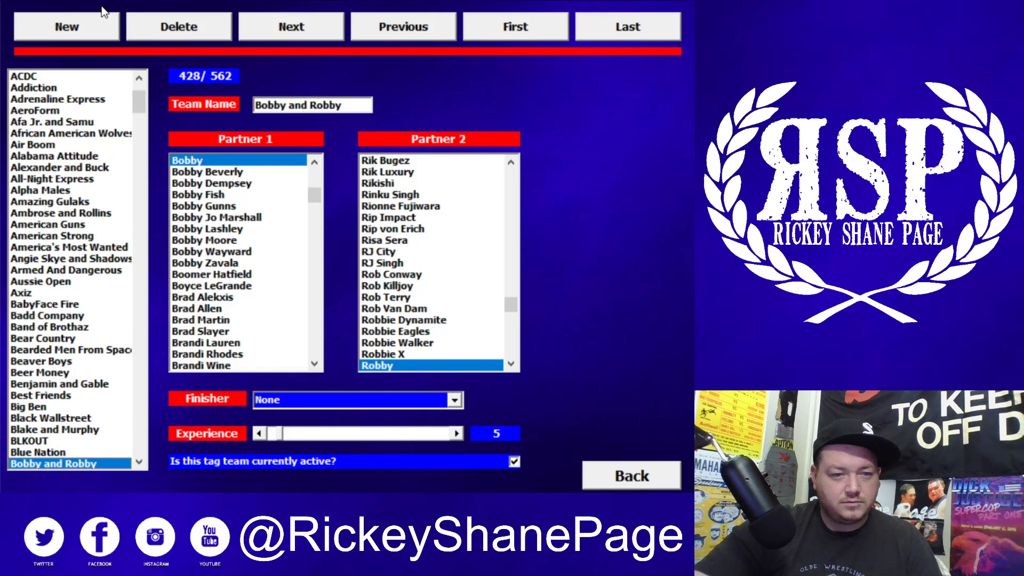
pyautogui.press('Down')
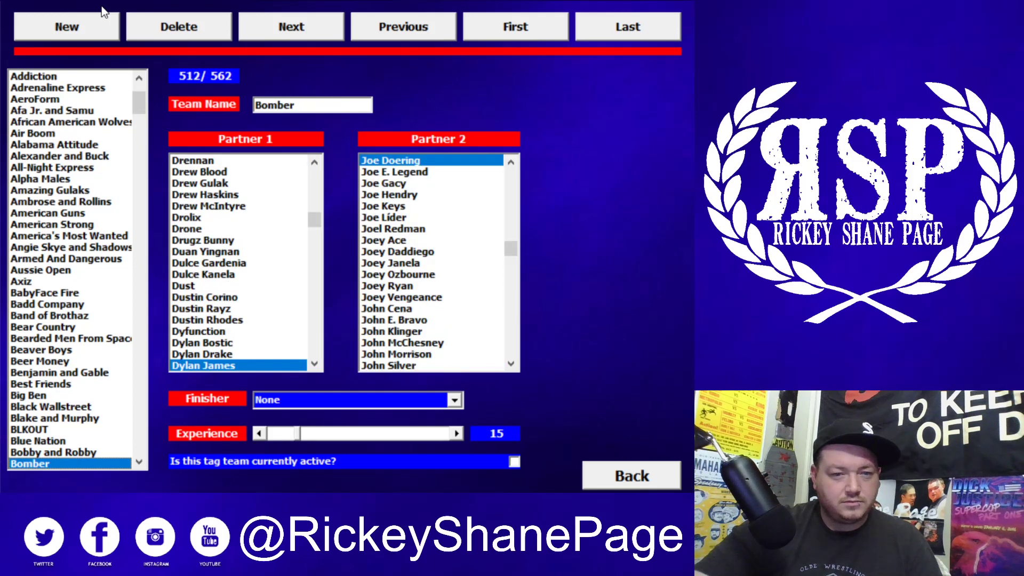
pyautogui.press('Down')
pyautogui.press('Down')
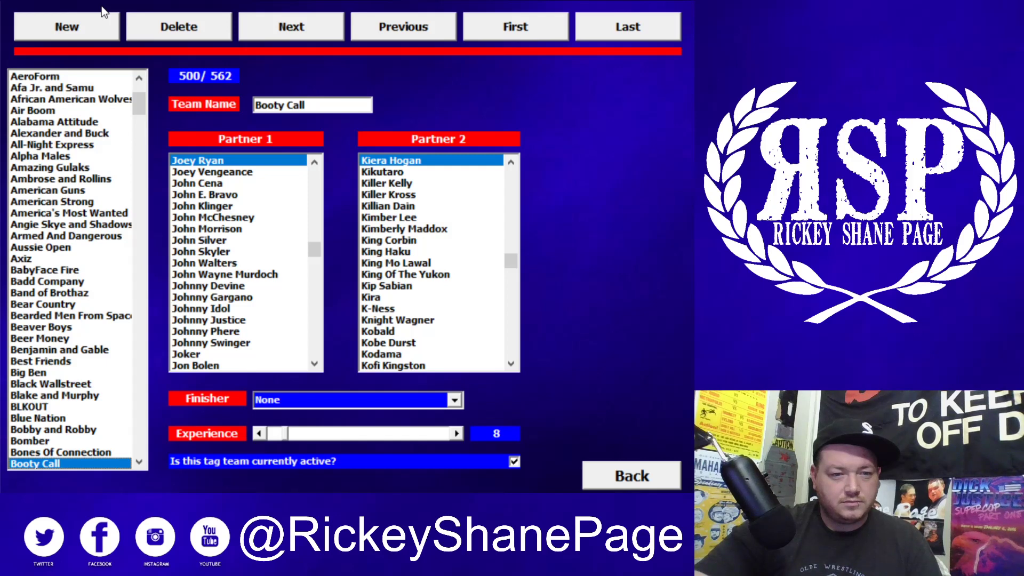
pyautogui.press('Down')
pyautogui.press('Down')
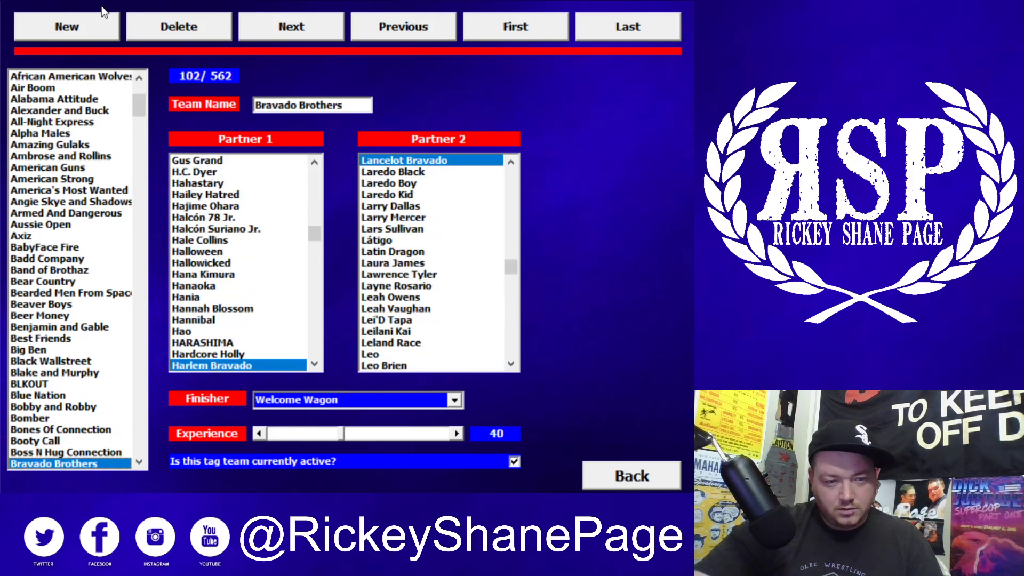
# Review the tag team records one by one from BRAVE to Buddy System, examining partners, finisher, experience and active status
pyautogui.press('Down')
pyautogui.press('Down')
pyautogui.press('Down')
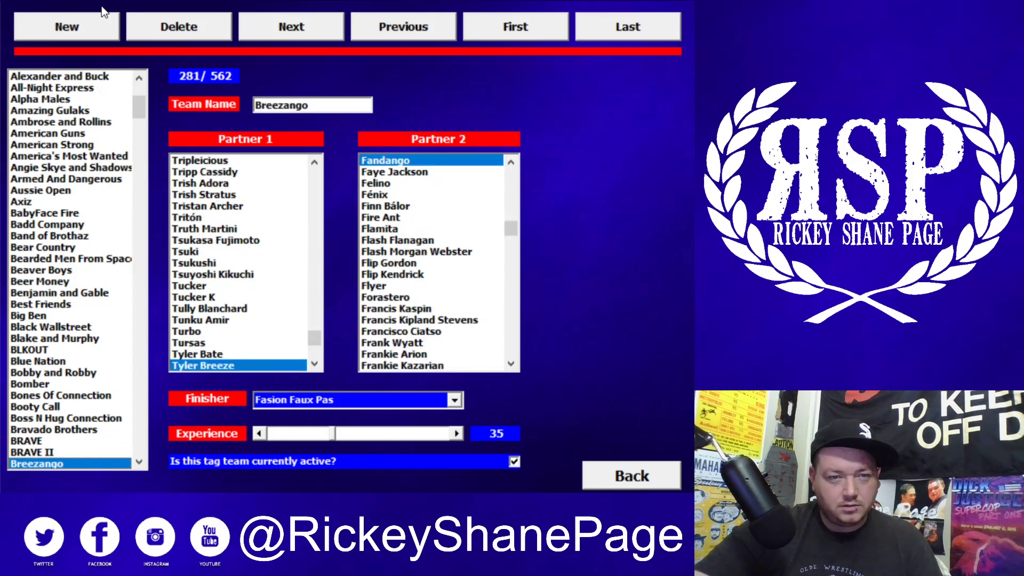
pyautogui.press('Down')
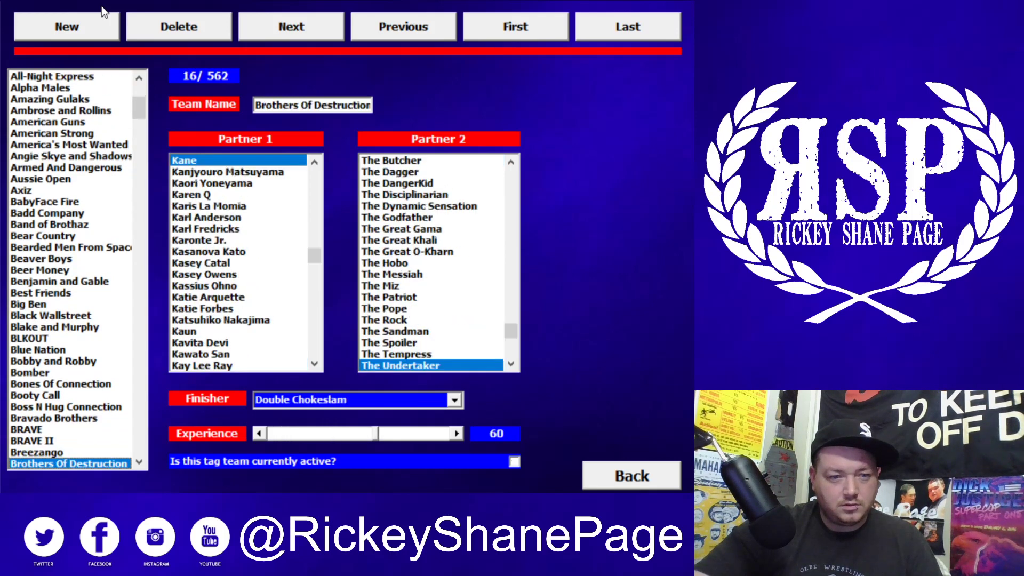
pyautogui.press('Down')
pyautogui.press('Down')
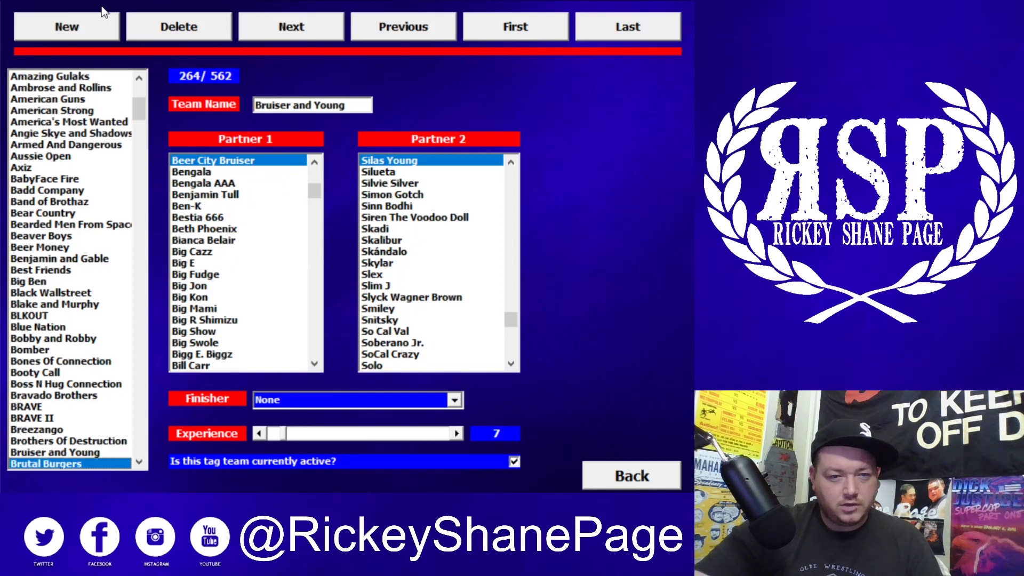
pyautogui.press('Down')
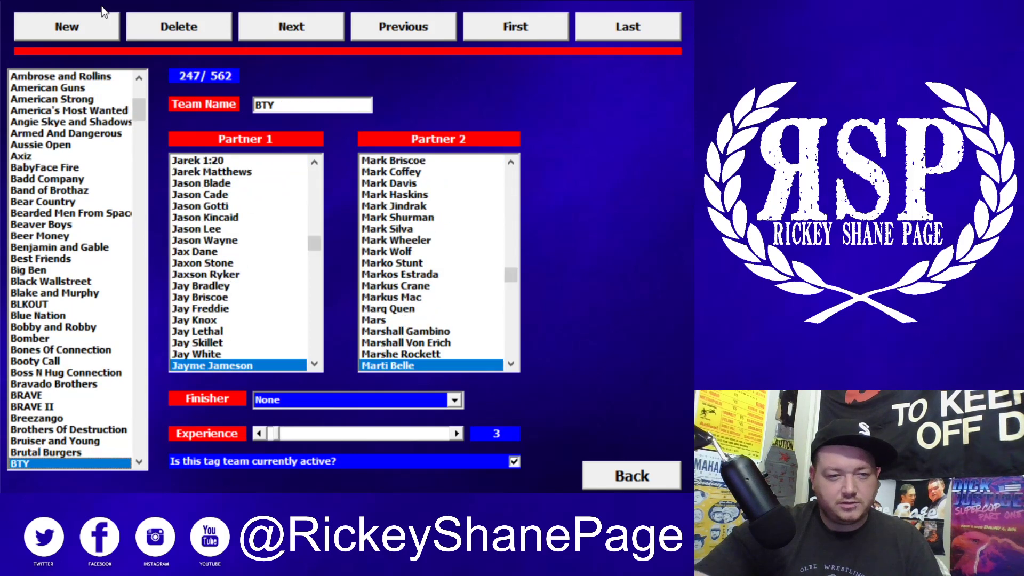
pyautogui.press('Down')
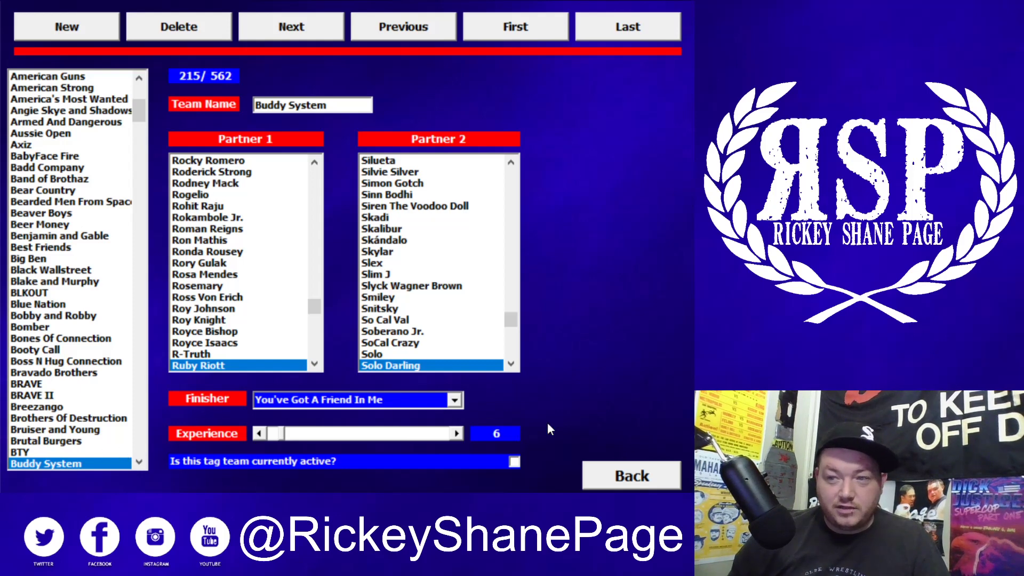
# Leave the tag team records, switch to the Stables category and display the #44OH stable
pyautogui.click(596, 471)
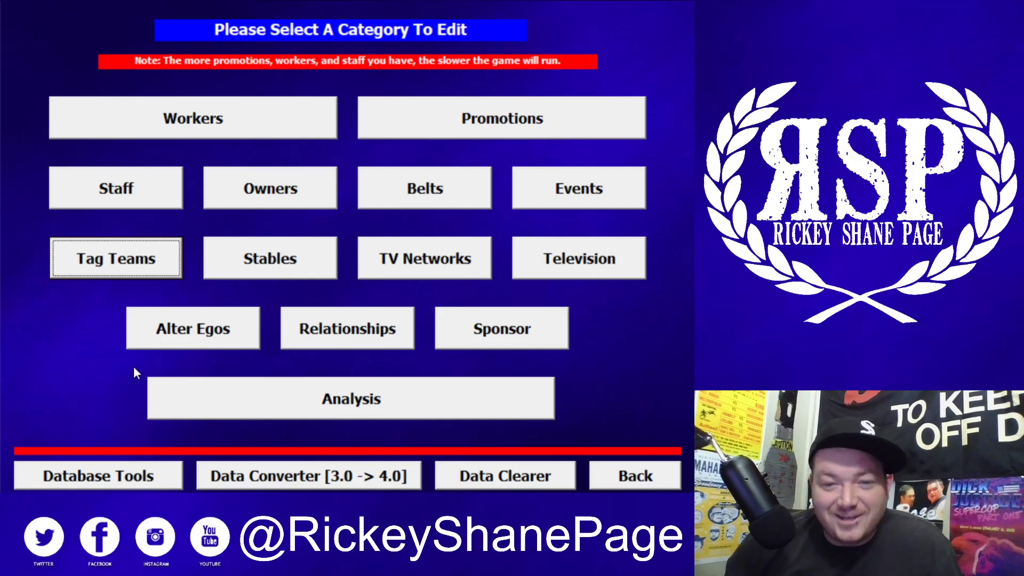
pyautogui.click(266, 273)
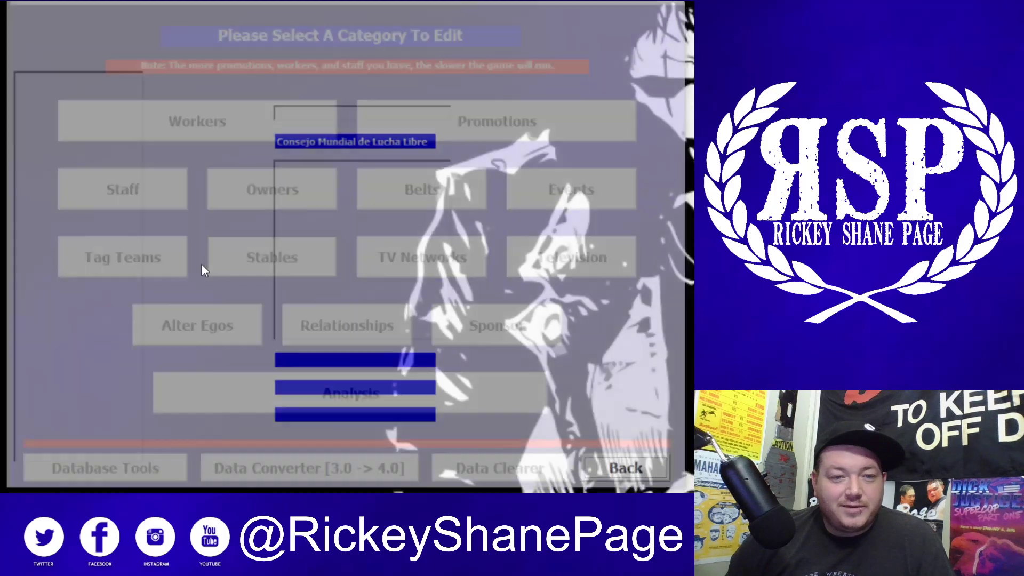
pyautogui.click(27, 73)
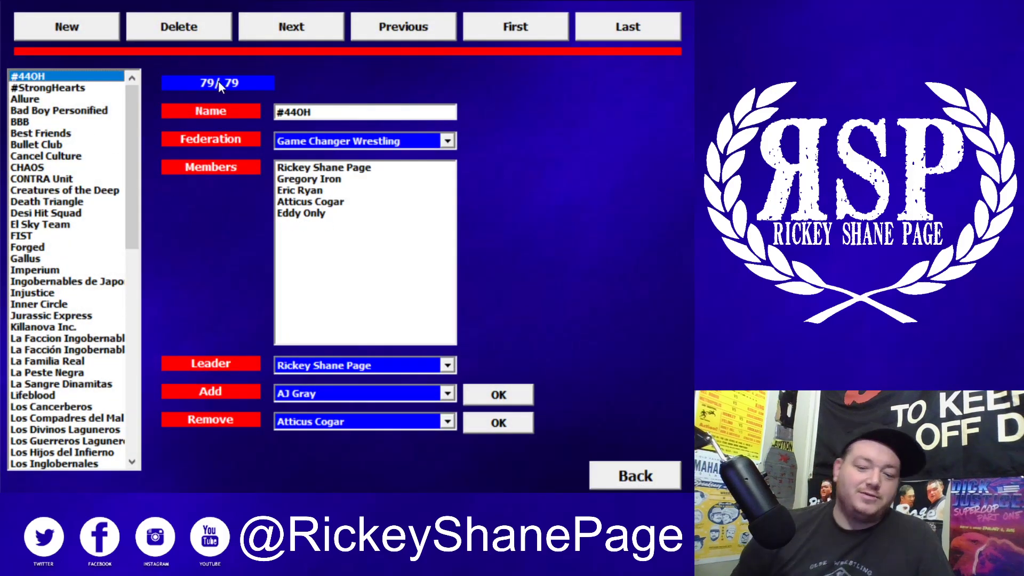
# Review the stable records one by one from #StrongHearts to CONTRA Unit, examining federation, members and leader
pyautogui.press('Down')
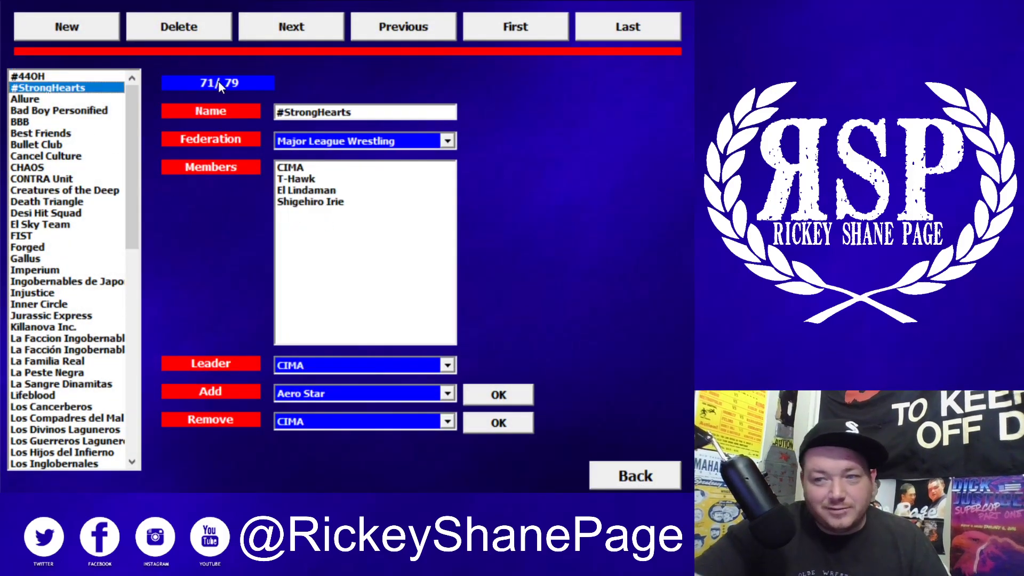
pyautogui.press('Down')
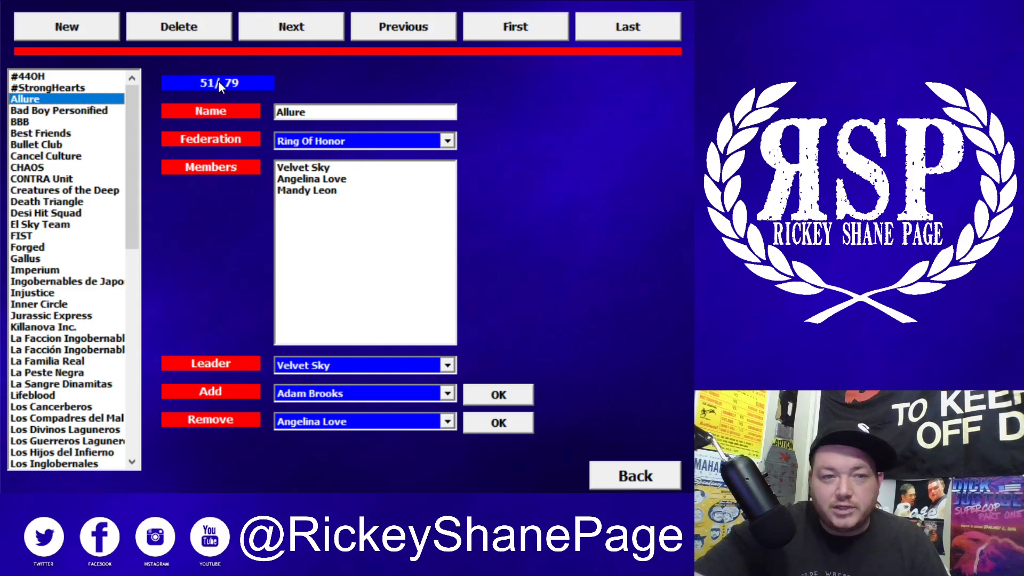
pyautogui.press('Down')
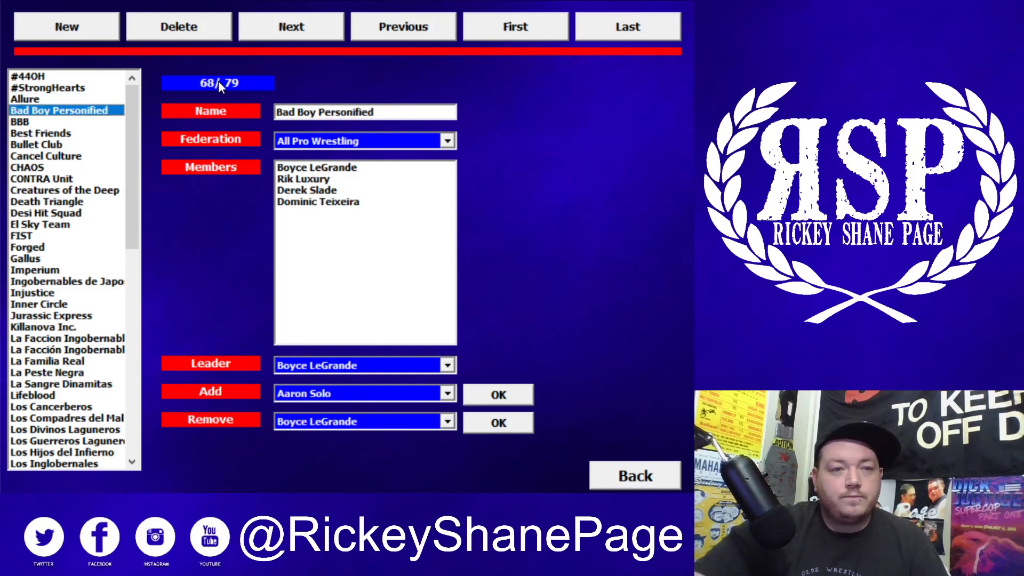
pyautogui.press('Down')
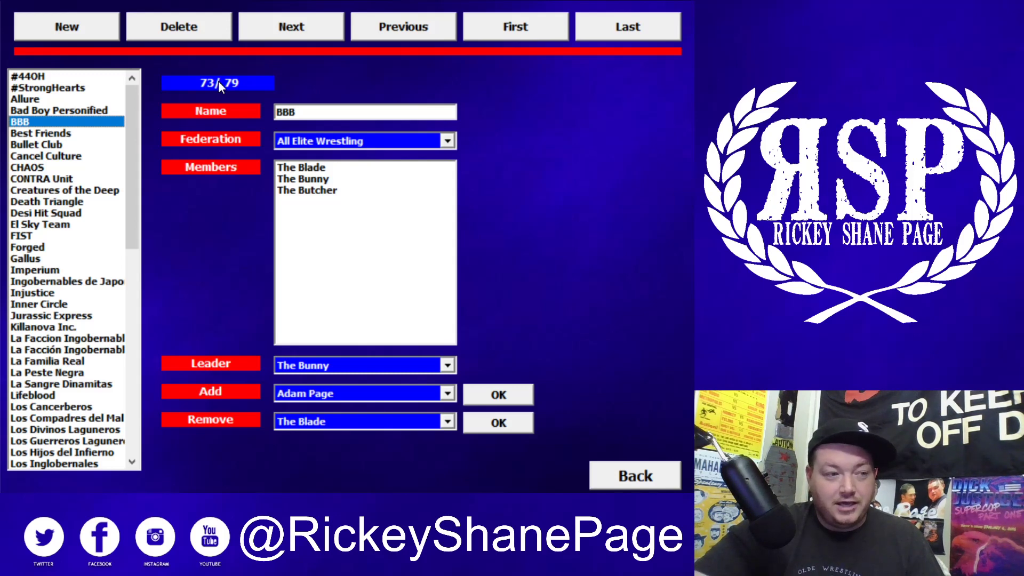
pyautogui.press('Down')
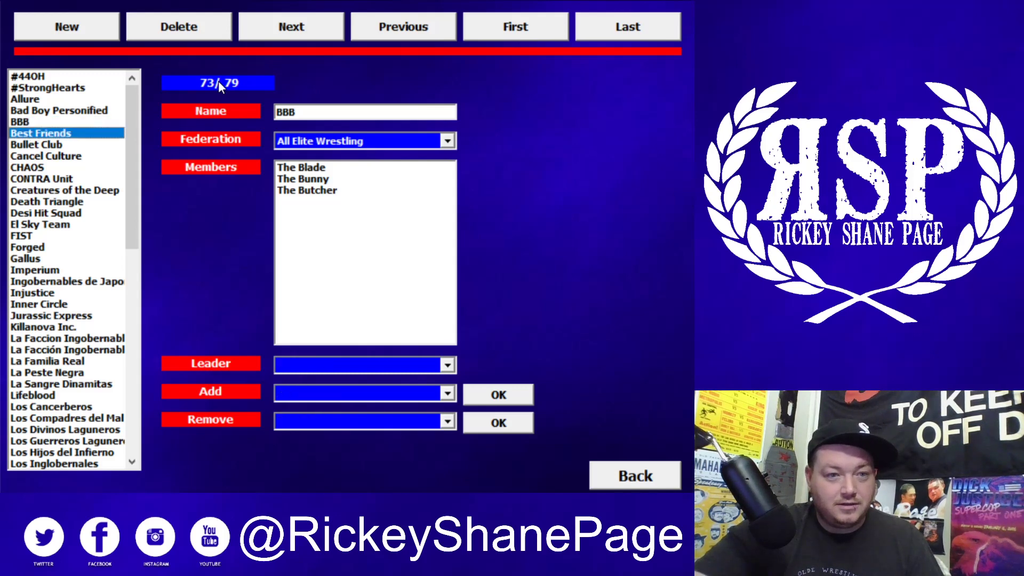
pyautogui.press('Down')
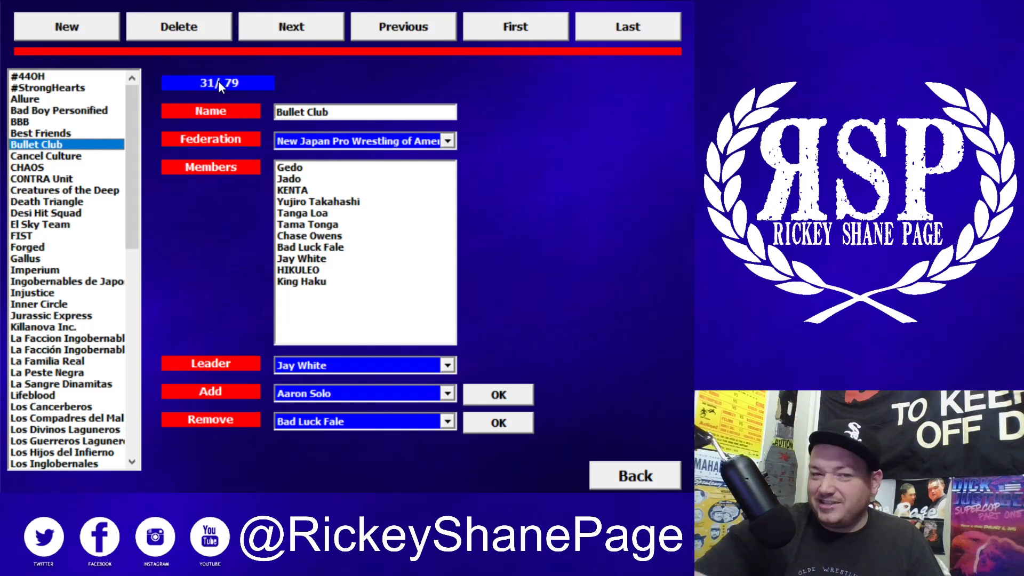
pyautogui.press('Down')
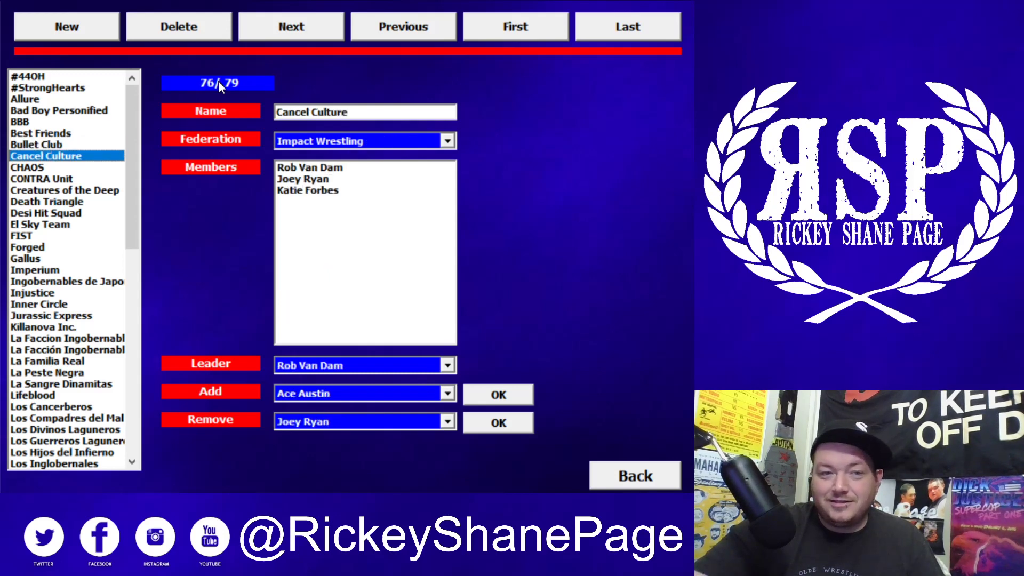
pyautogui.press('Down')
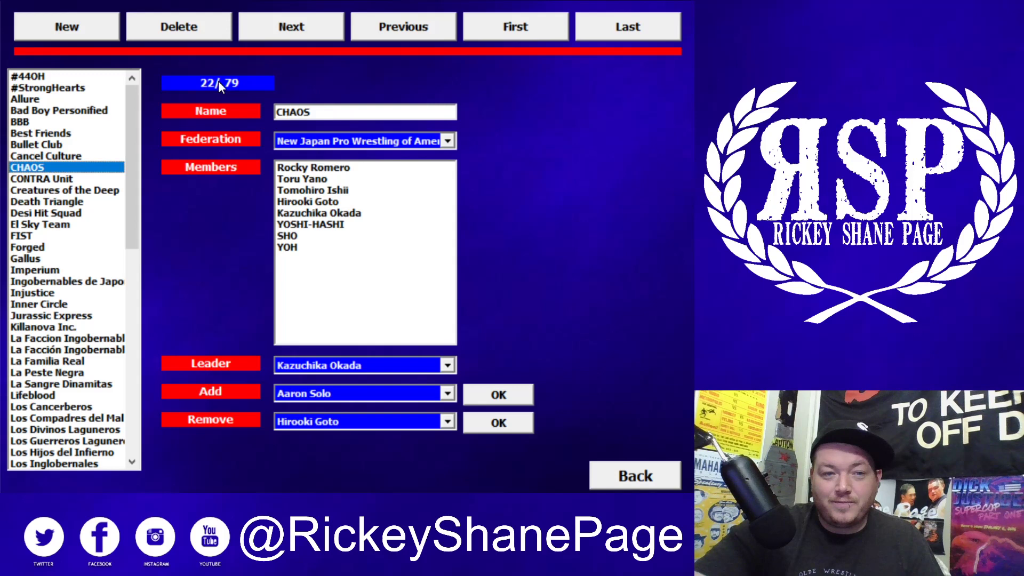
pyautogui.press('Down')
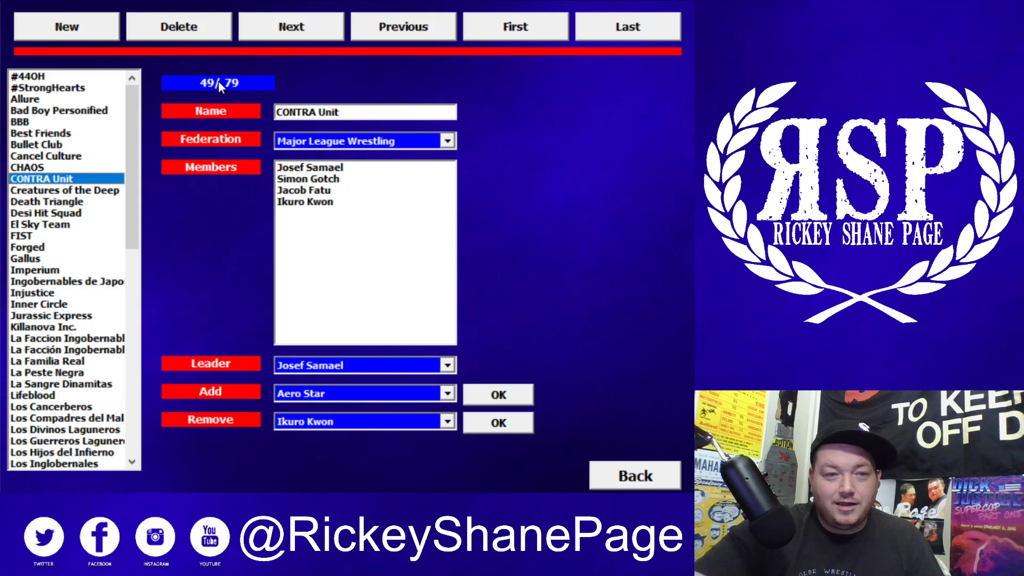
# Review the stable records one by one from Creatures of the Deep to Ingobernables de Japon, examining federation, members and leader
pyautogui.press('Down')
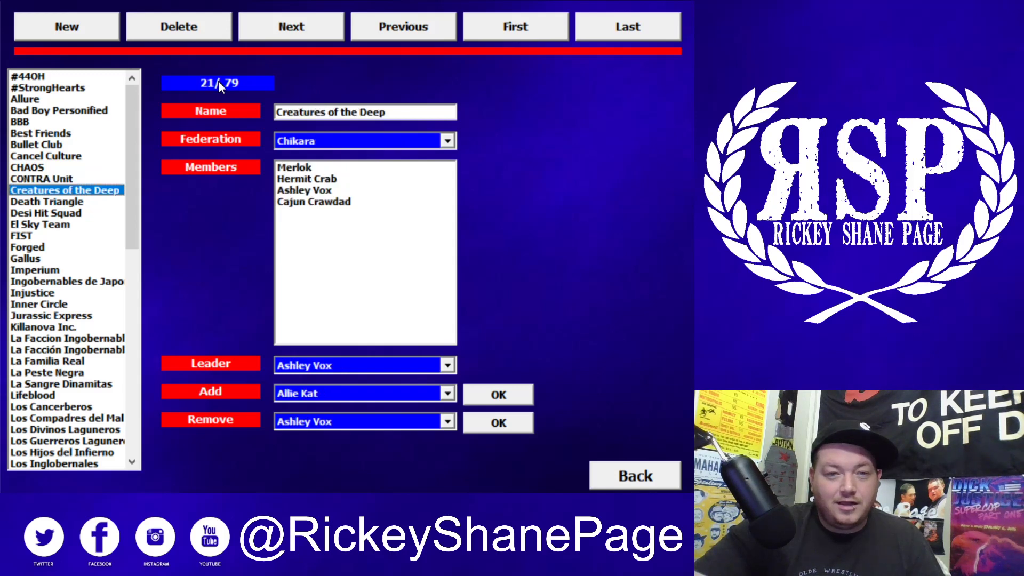
pyautogui.press('Down')
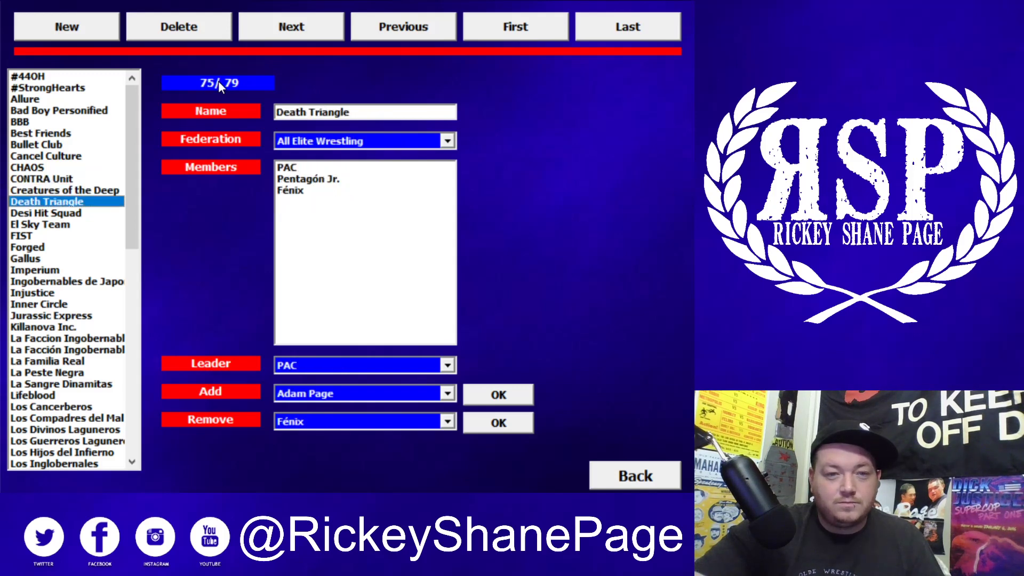
pyautogui.press('Down')
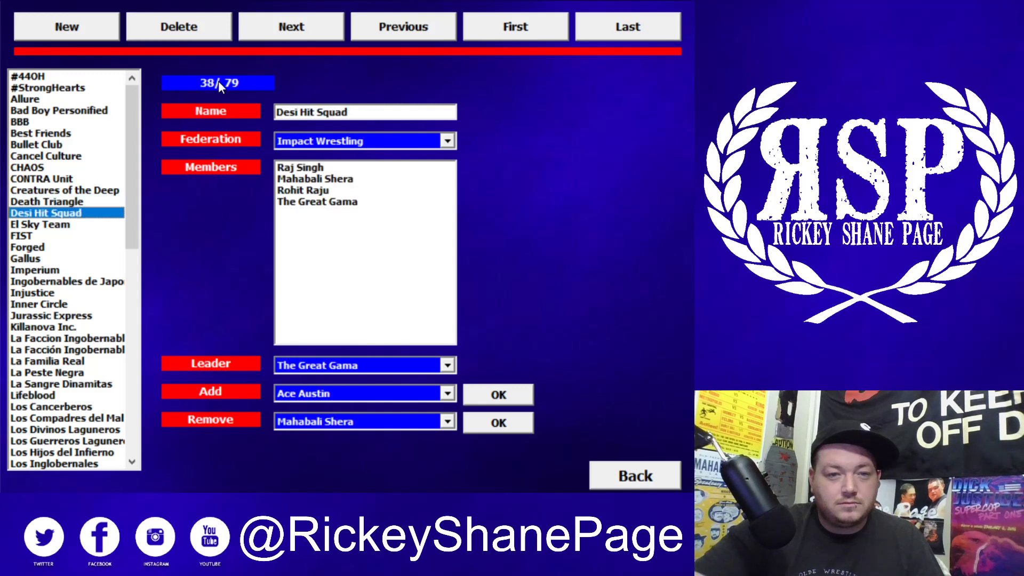
pyautogui.press('Down')
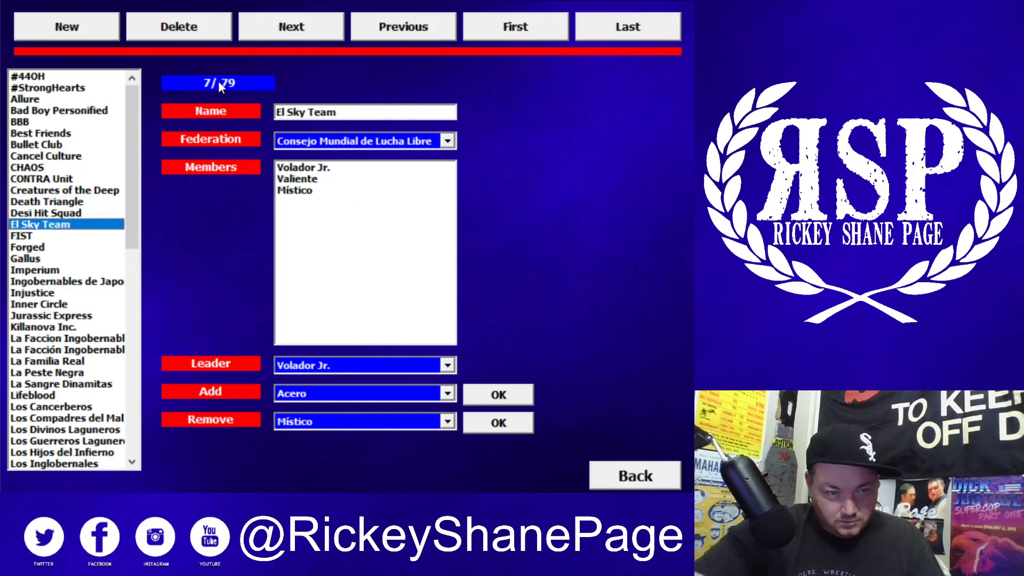
pyautogui.press('Down')
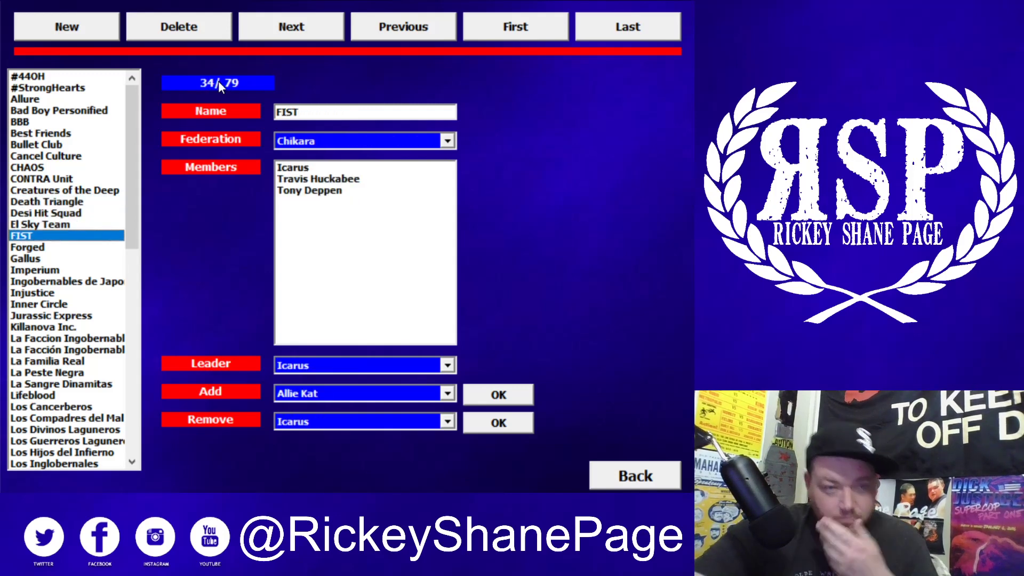
pyautogui.press('Down')
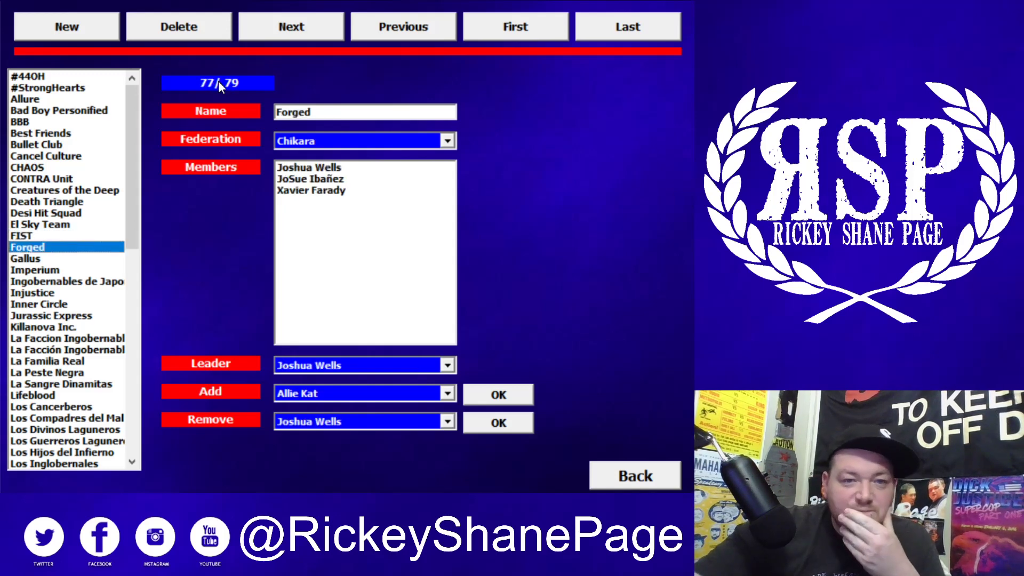
pyautogui.press('Down')
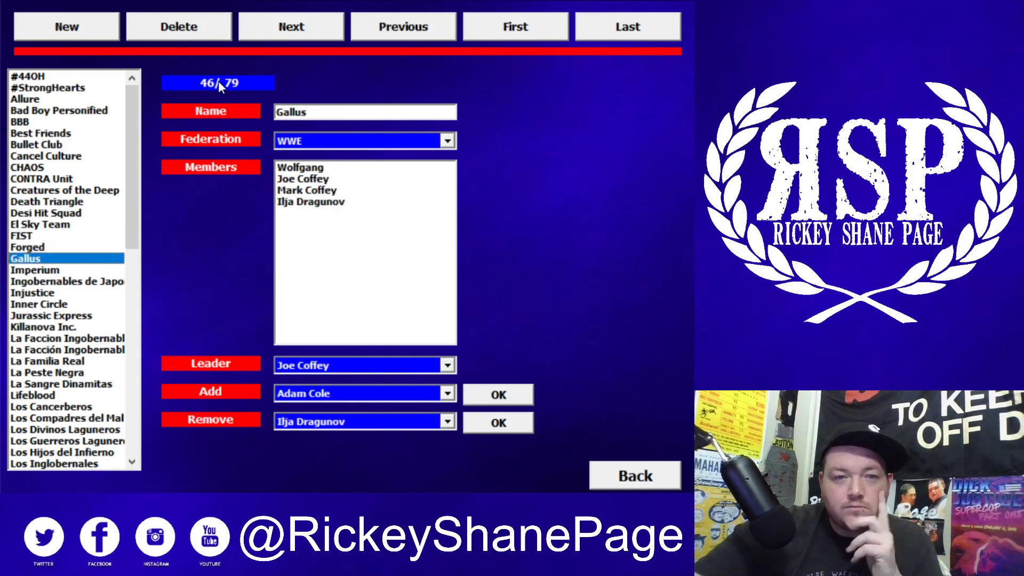
pyautogui.press('Down')
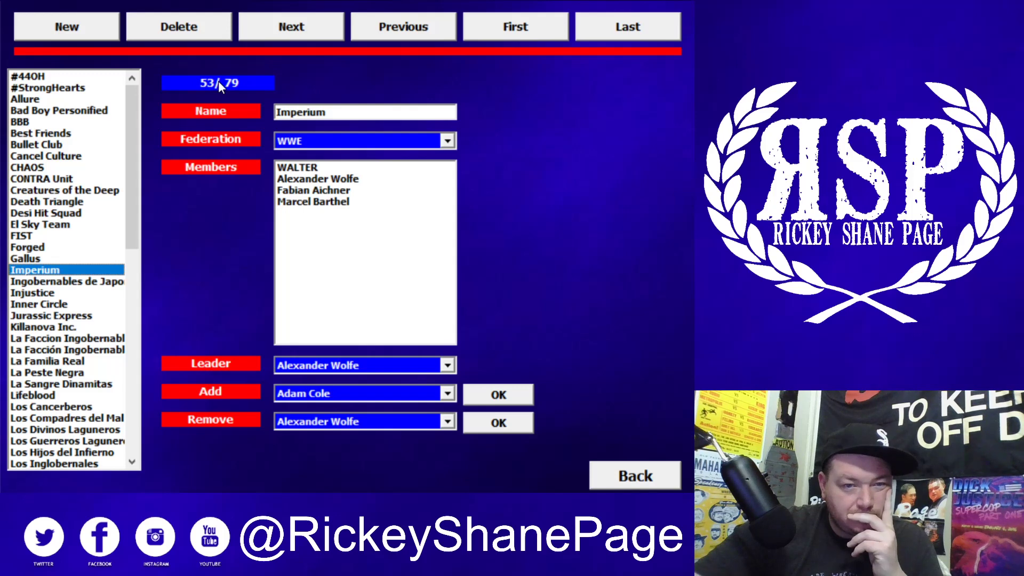
pyautogui.press('Down')
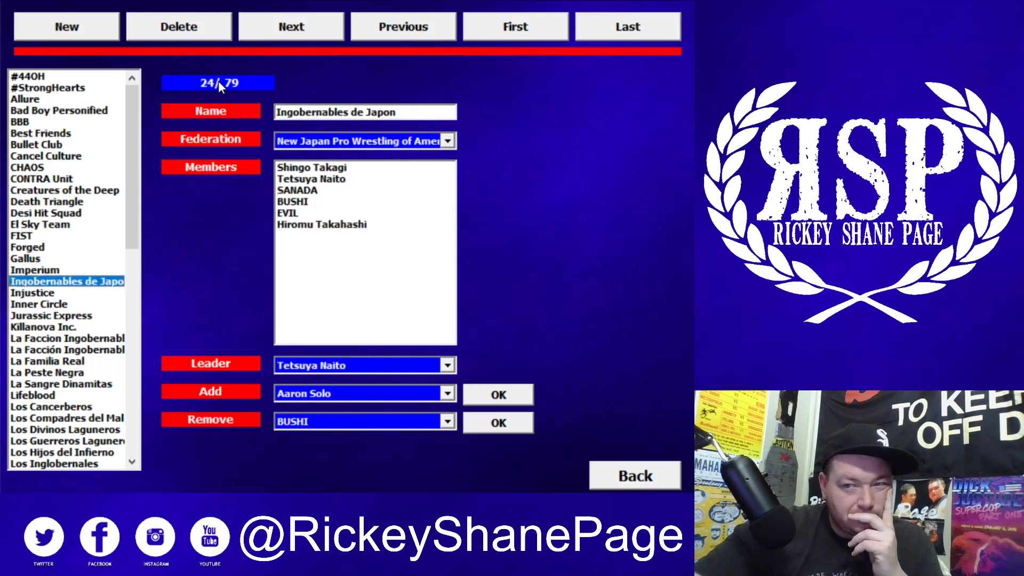
# Review the stable records one by one from Injustice to Lifeblood, examining federation, members and leader
pyautogui.press('Down')
pyautogui.press('Down')
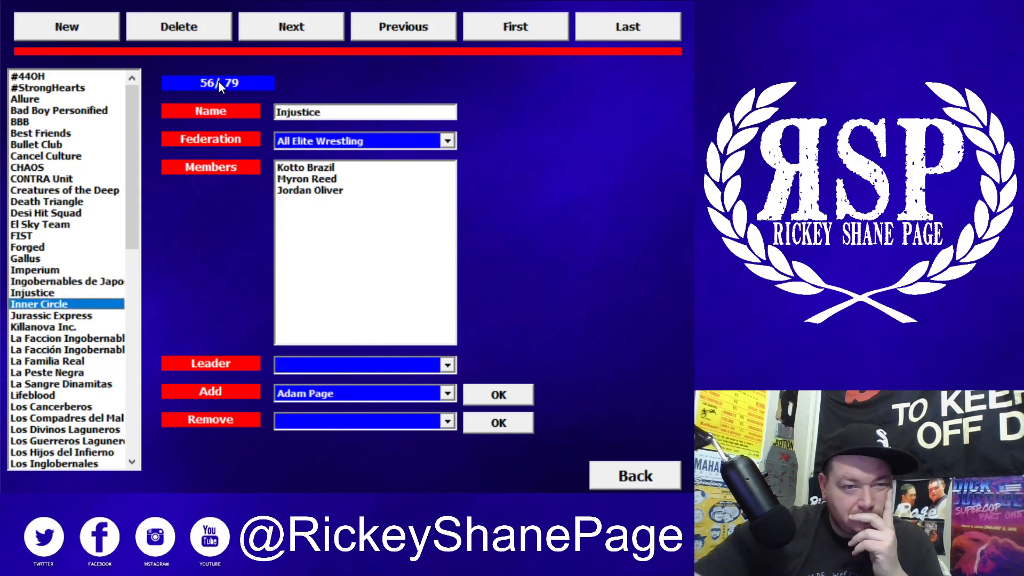
pyautogui.press('Down')
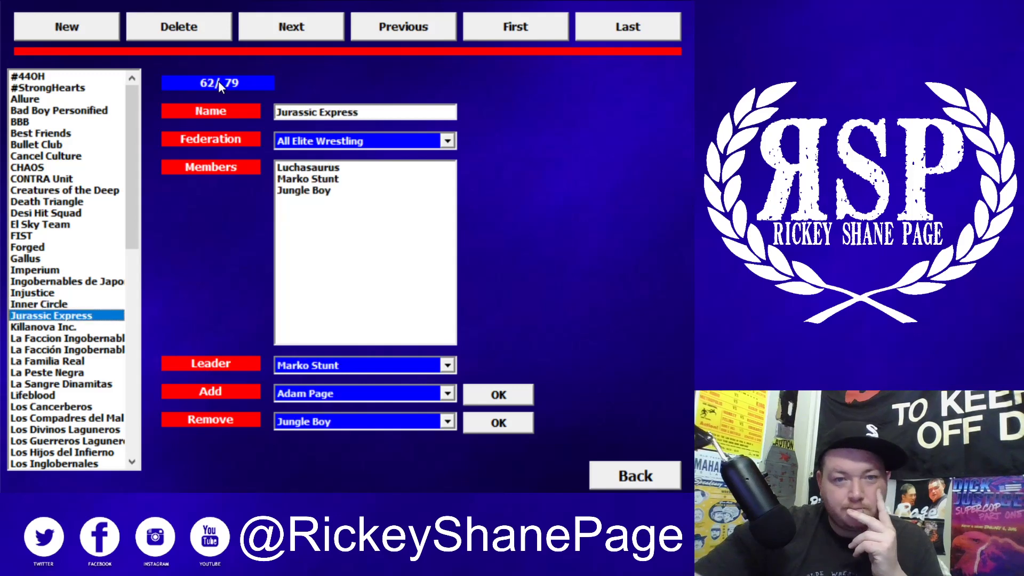
pyautogui.press('Down')
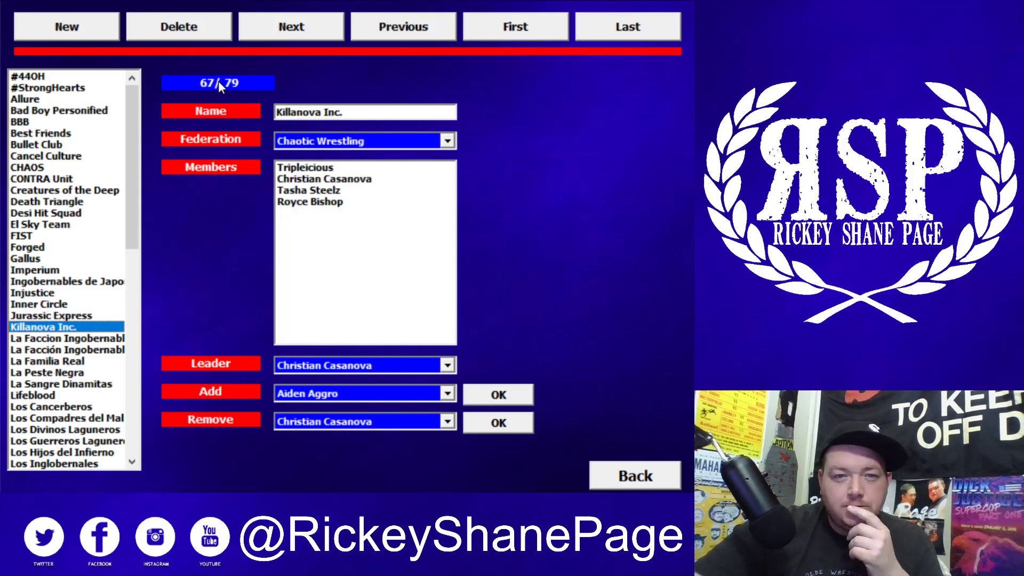
pyautogui.press('Down')
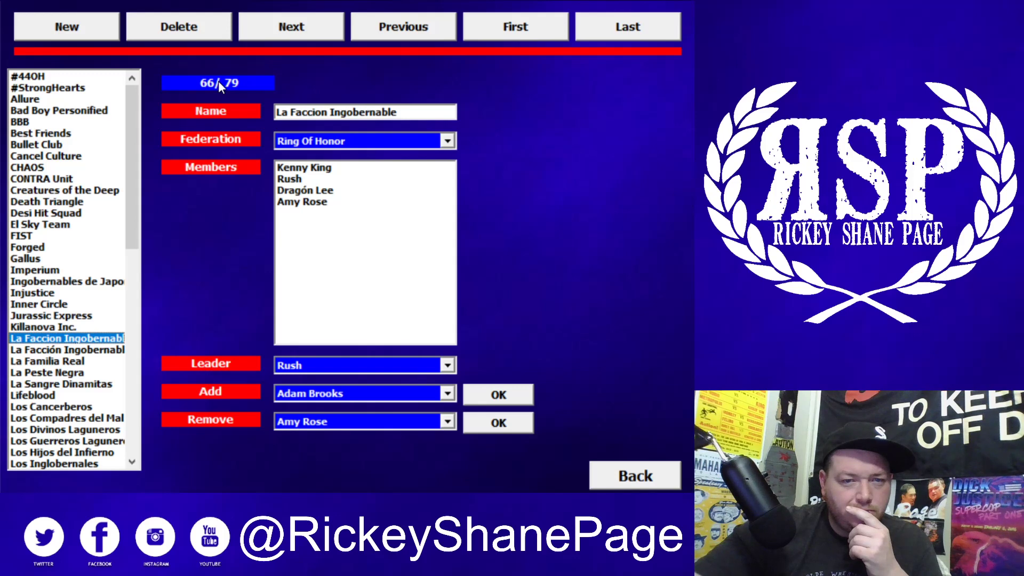
pyautogui.press('Down')
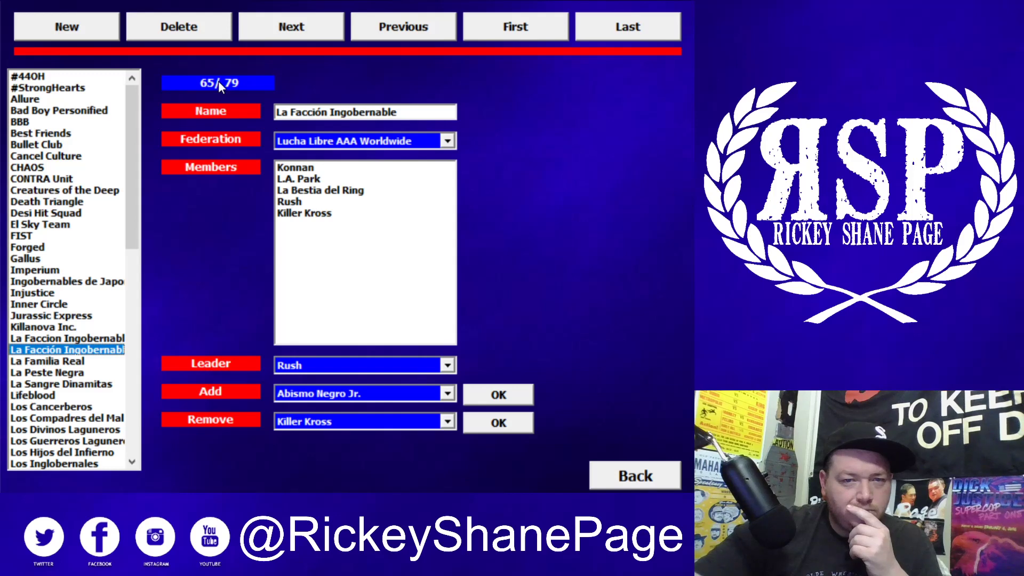
pyautogui.press('Down')
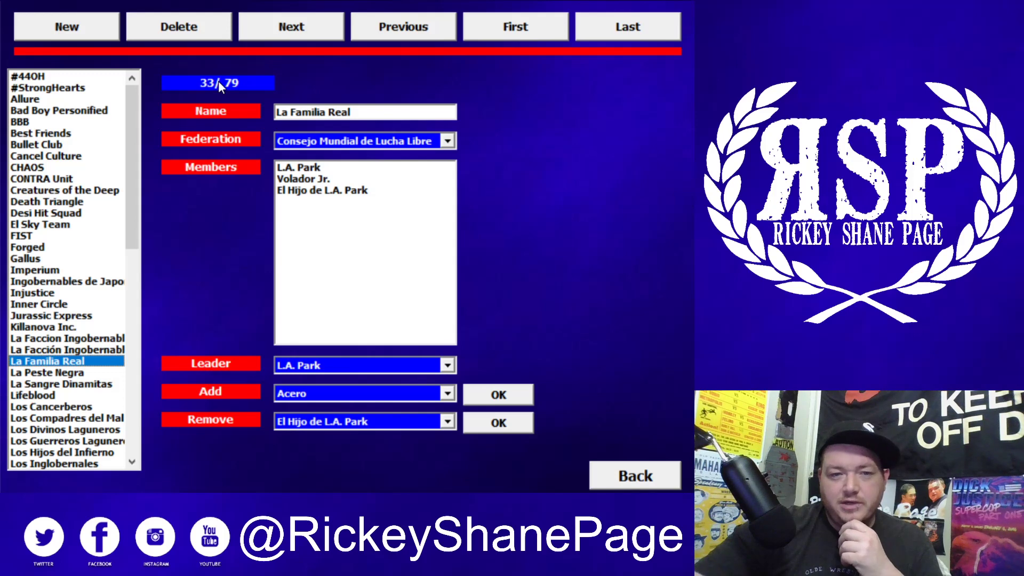
pyautogui.press('Down')
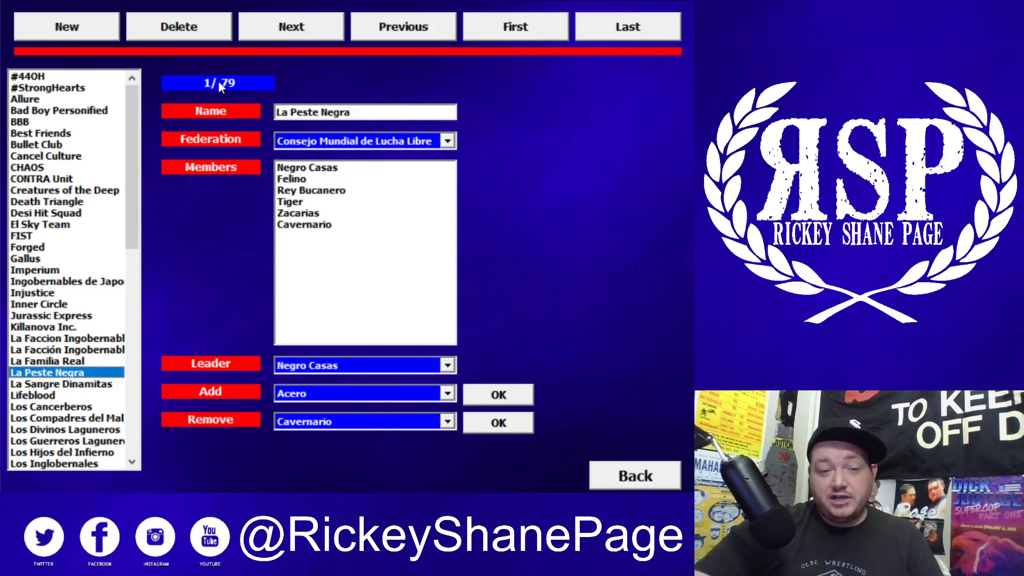
pyautogui.press('Down')
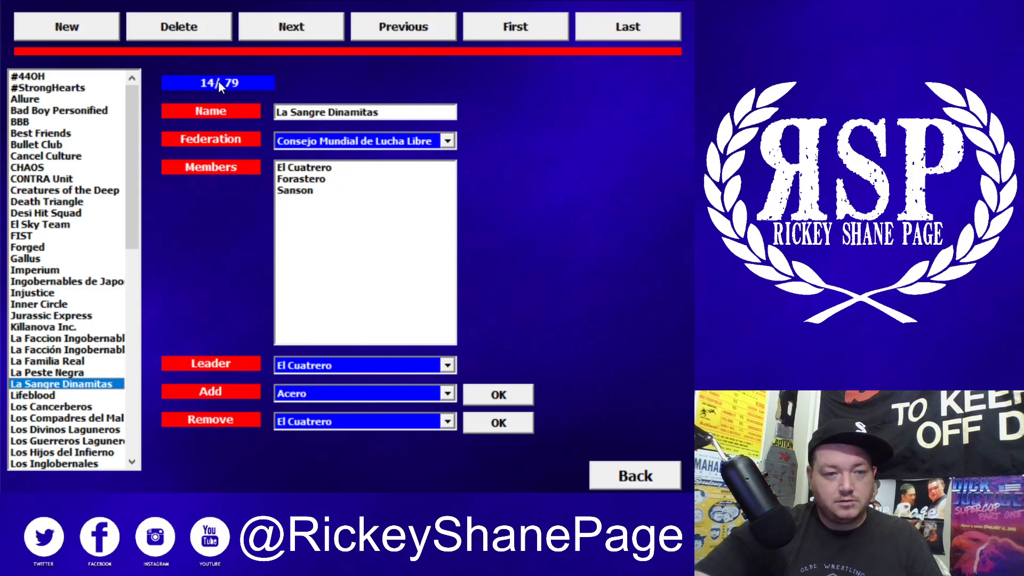
pyautogui.press('Down')
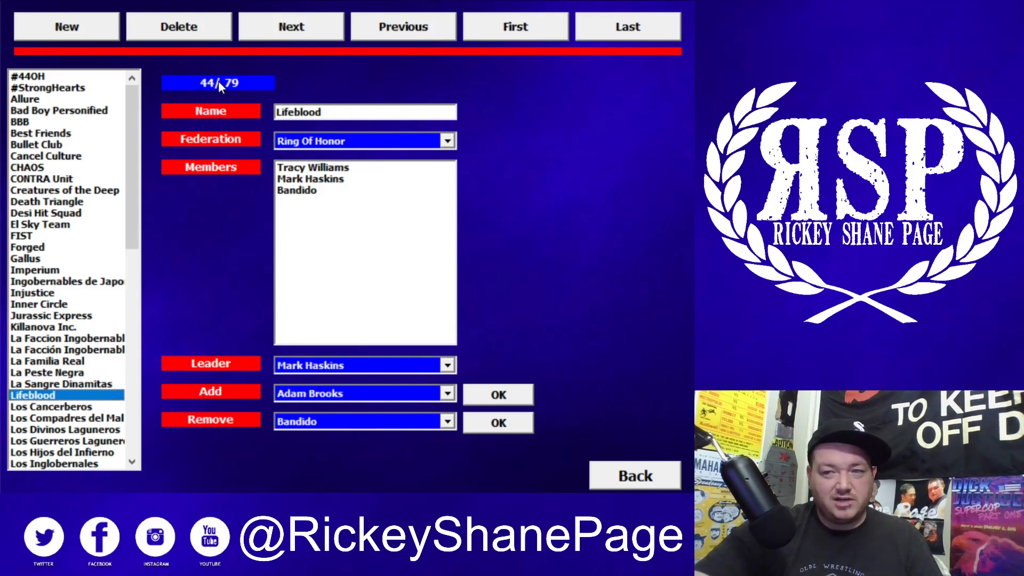
# Review the stable records one by one from Los Cancerberos to Los Psycho Circus, examining federation, members and leader
pyautogui.press('Down')
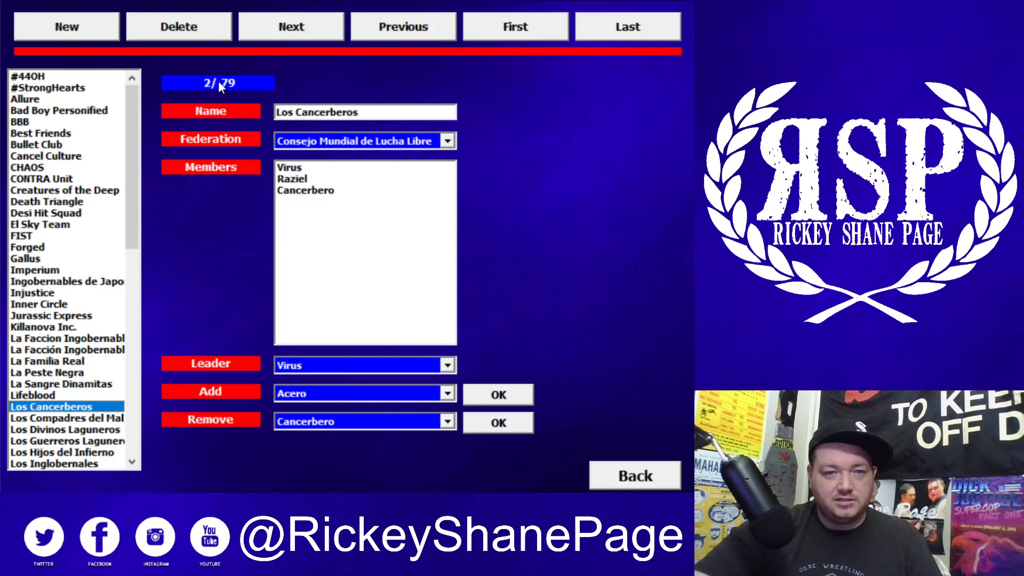
pyautogui.press('Down')
pyautogui.press('Down')
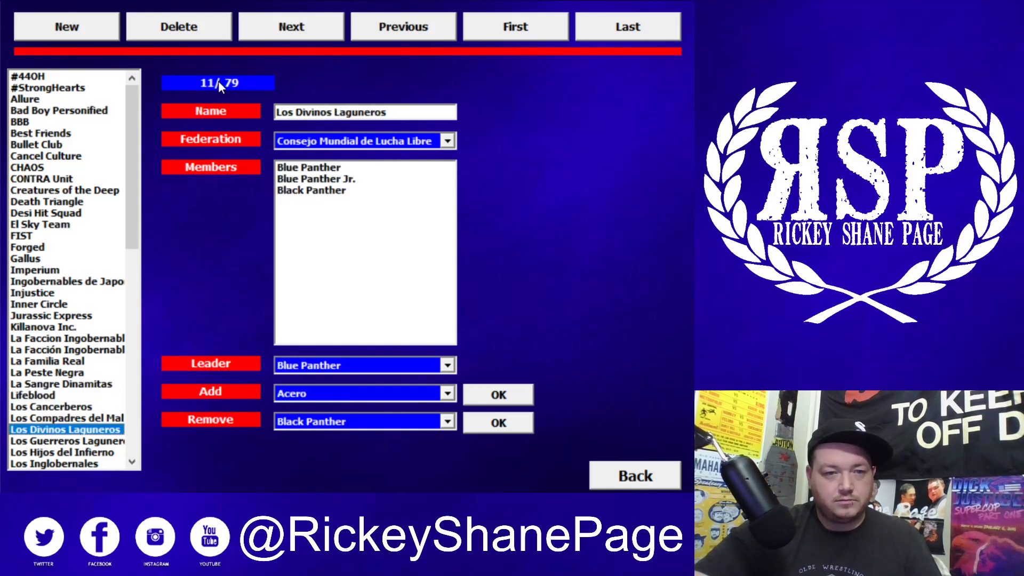
pyautogui.press('Down')
pyautogui.press('Down')
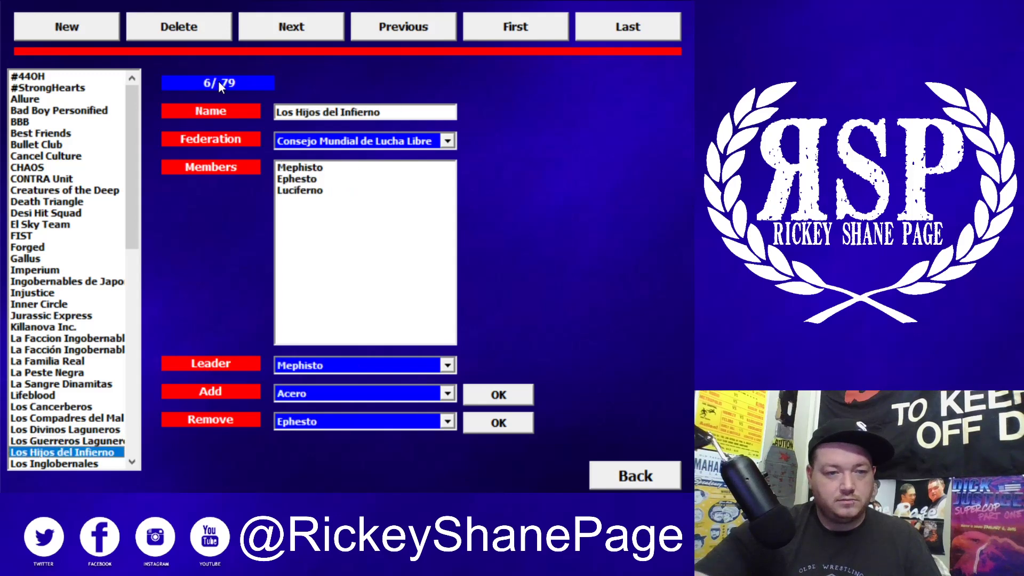
pyautogui.press('Down')
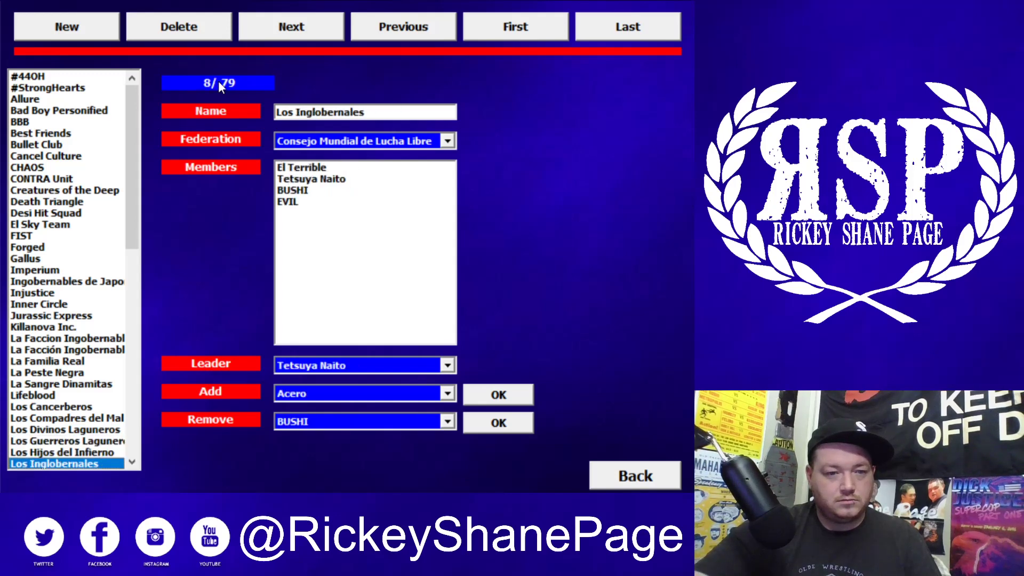
pyautogui.press('Down')
pyautogui.press('Down')
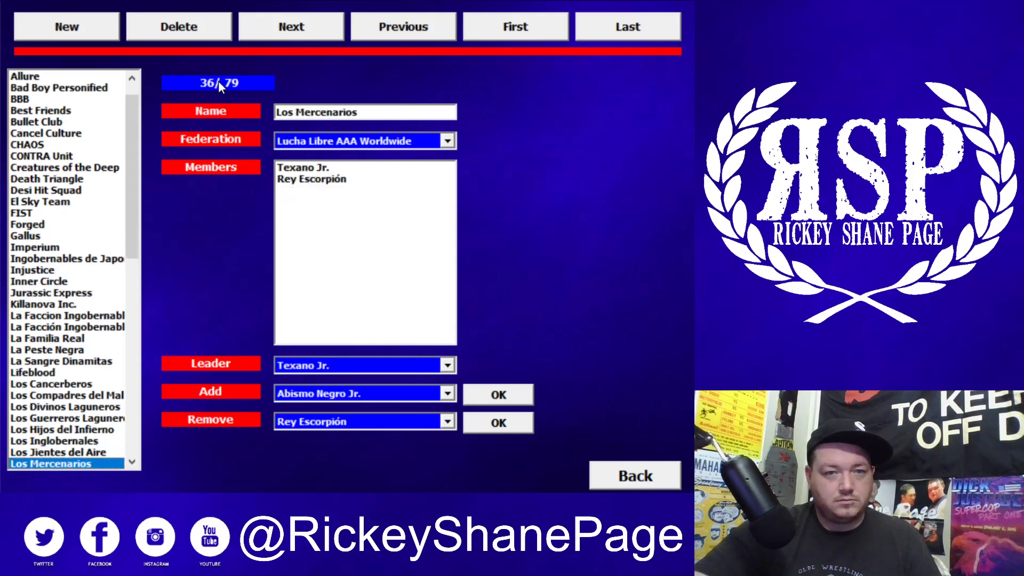
pyautogui.press('Down')
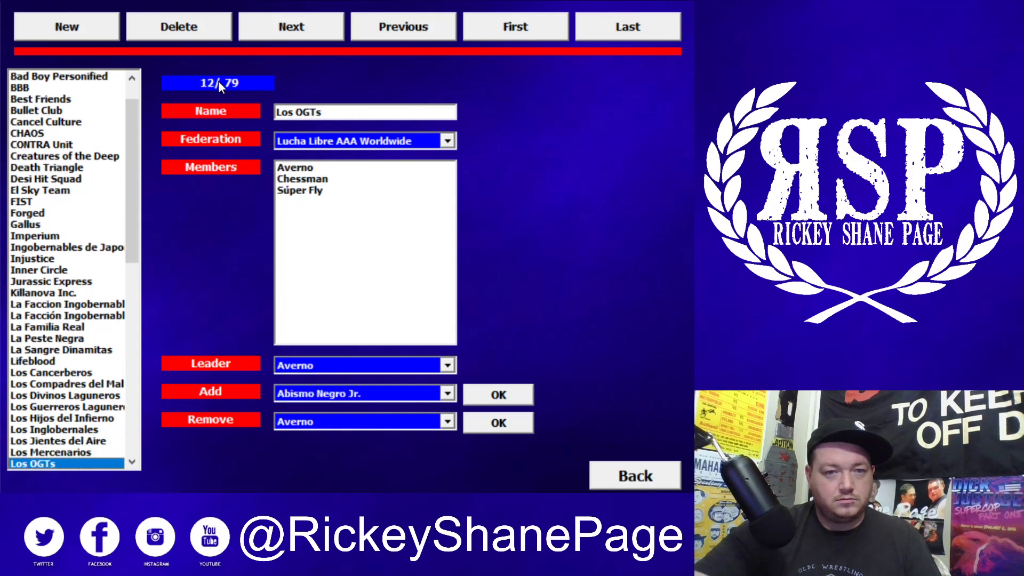
pyautogui.press('Down')
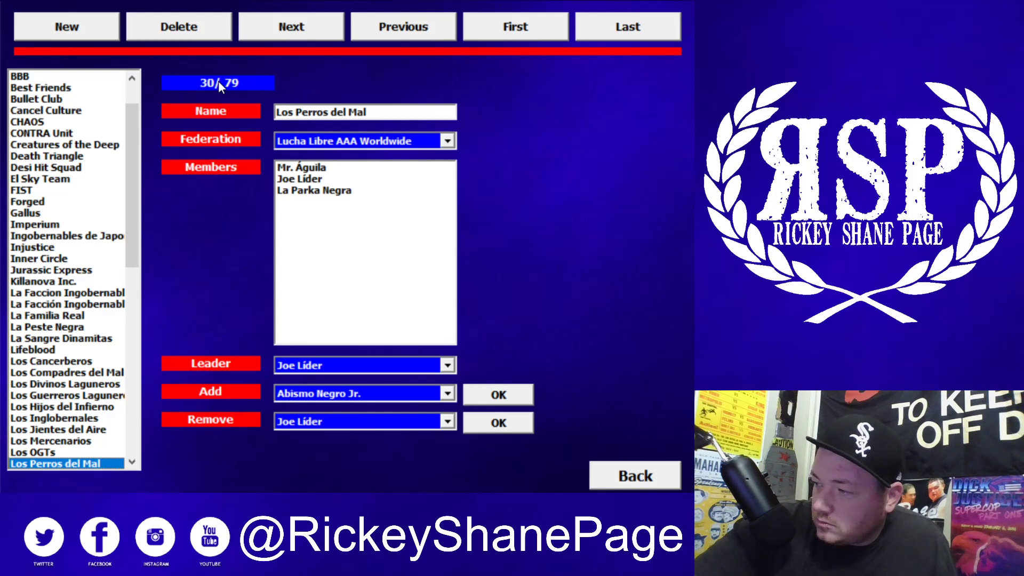
pyautogui.press('Down')
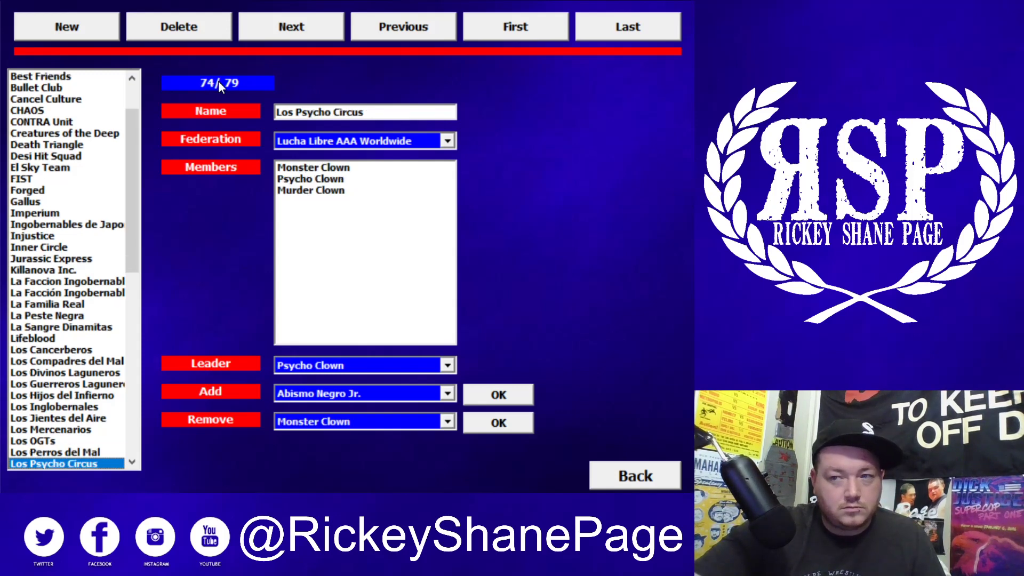
# Review the stable records one by one from Malice to Team Filthy, examining federation, members and leader
pyautogui.press('Down')
pyautogui.press('Down')
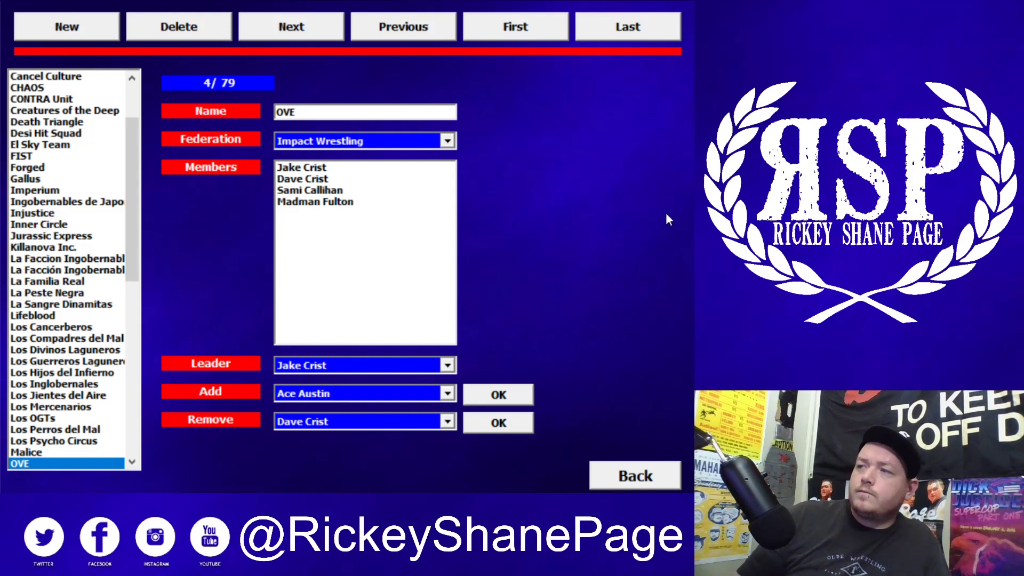
pyautogui.click(132, 464)
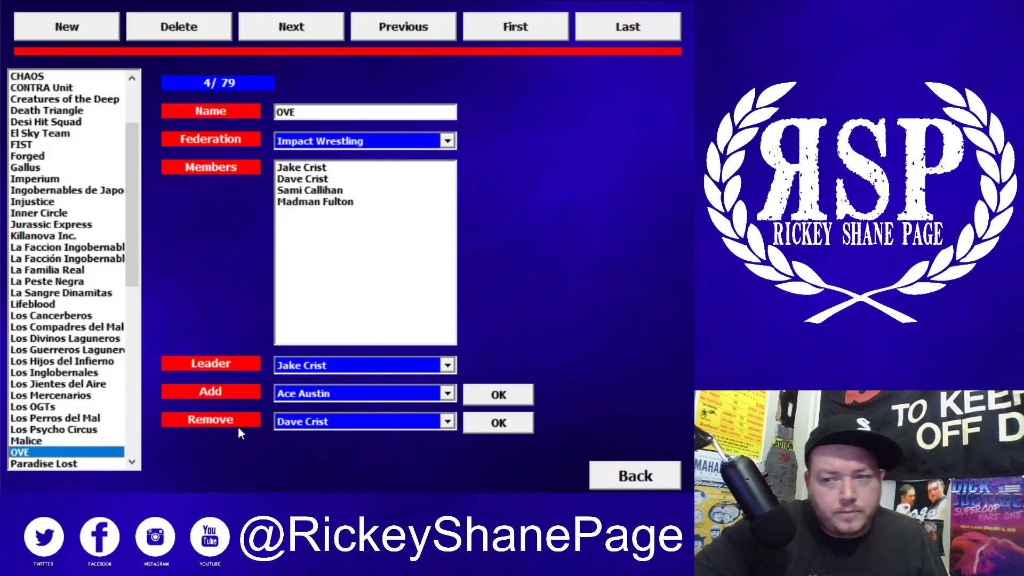
pyautogui.press('Down')
pyautogui.press('Down')
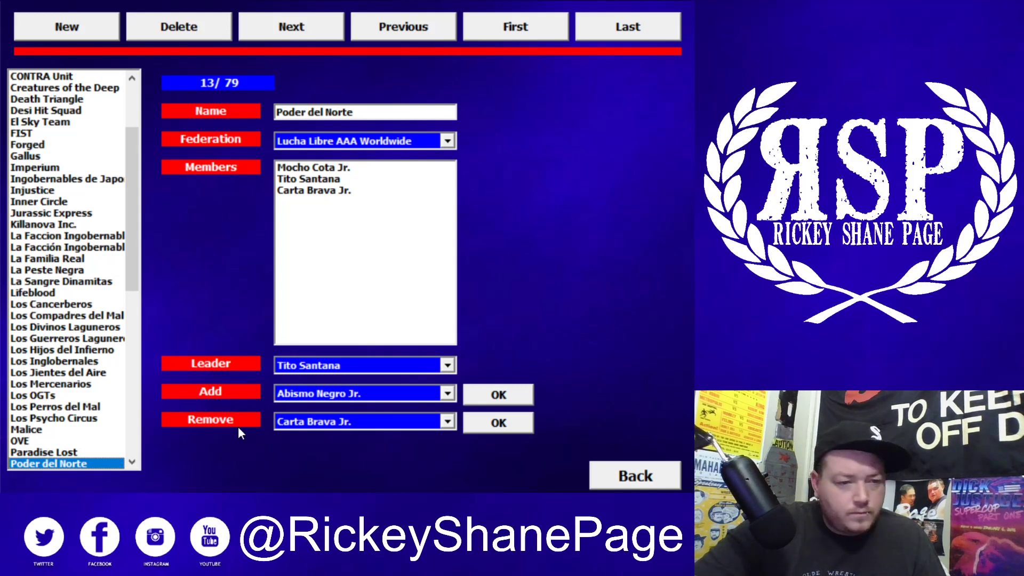
pyautogui.press('Down')
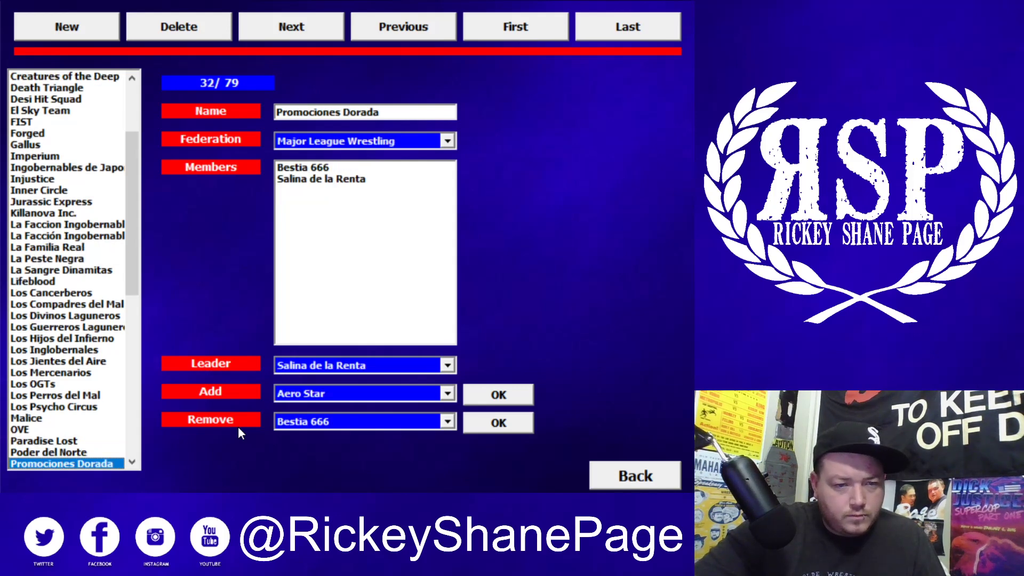
pyautogui.press('Down')
pyautogui.press('Down')
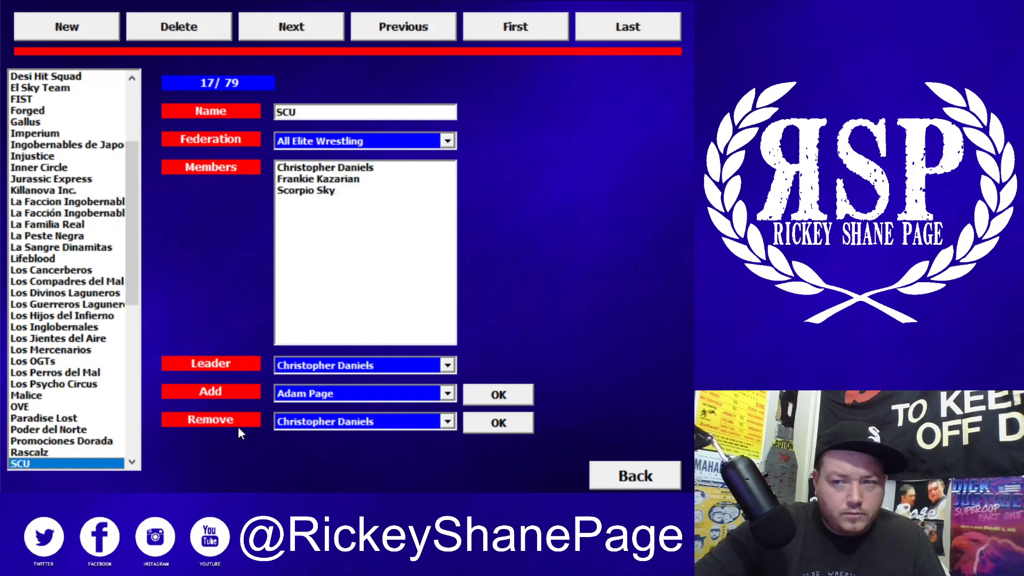
pyautogui.press('Down')
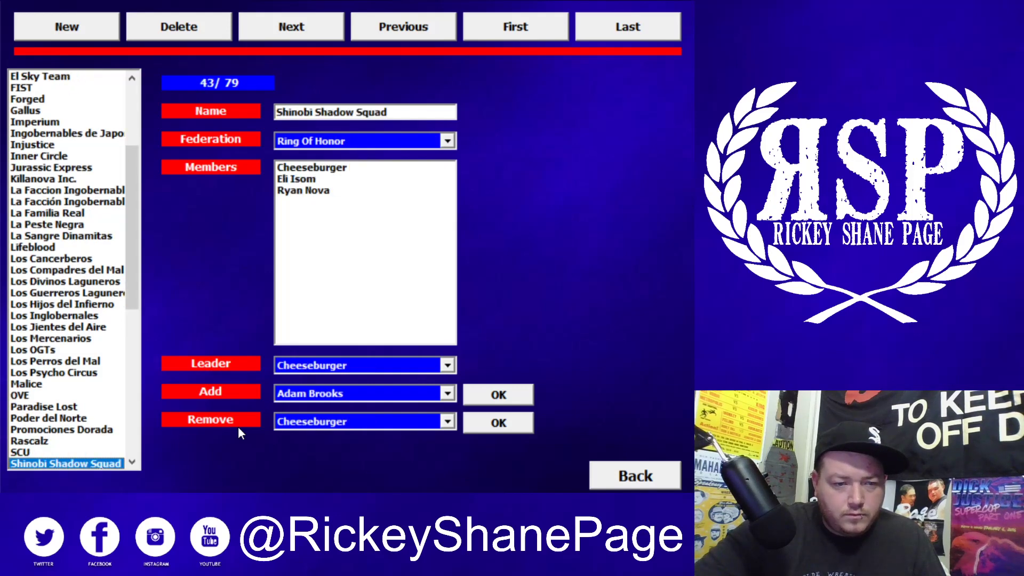
pyautogui.press('Down')
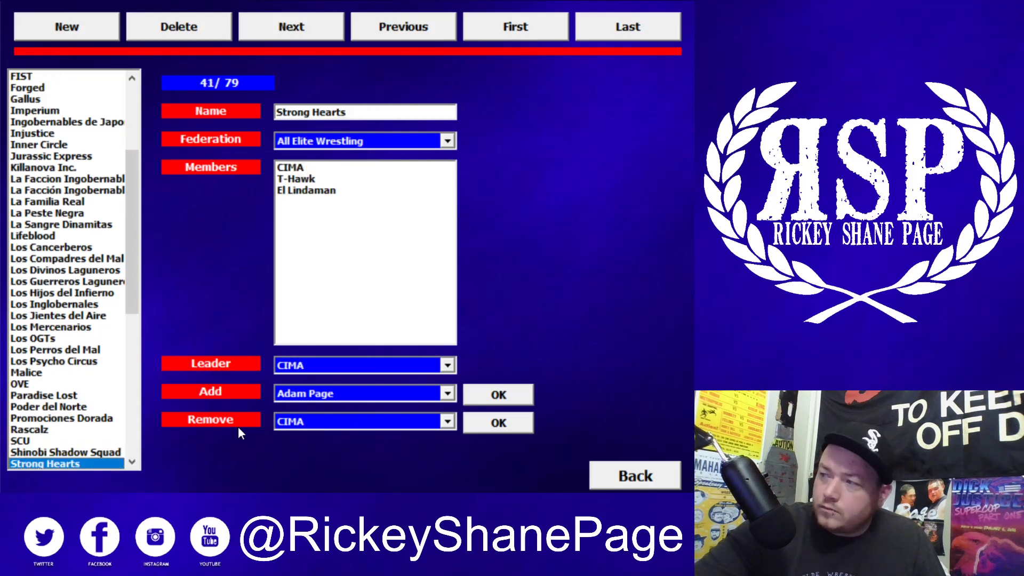
pyautogui.press('Down')
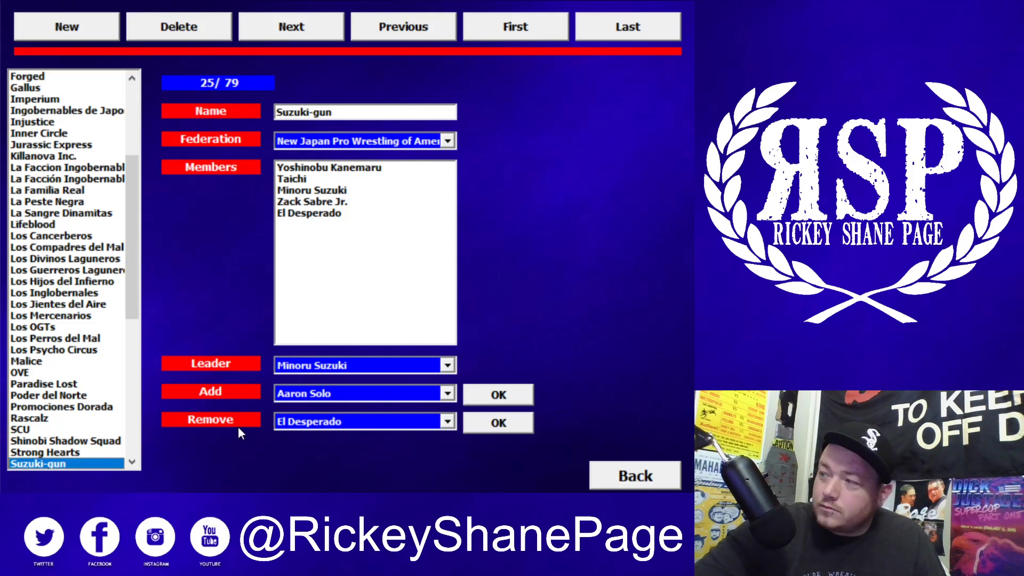
pyautogui.press('Down')
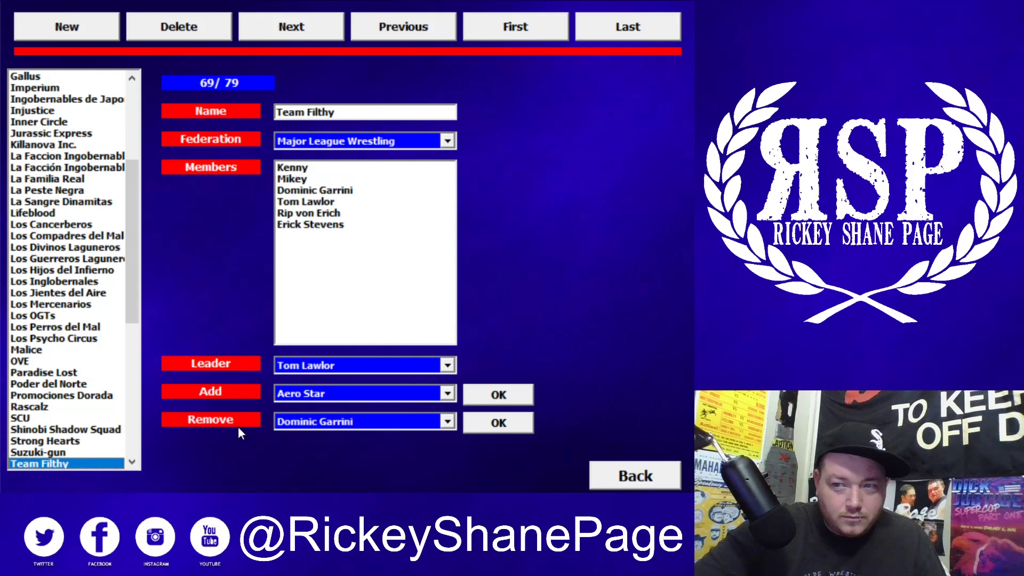
# Review the stable records one by one from The Bloodline to The ELITE, and return to The Dynasty for another look
pyautogui.press('Down')
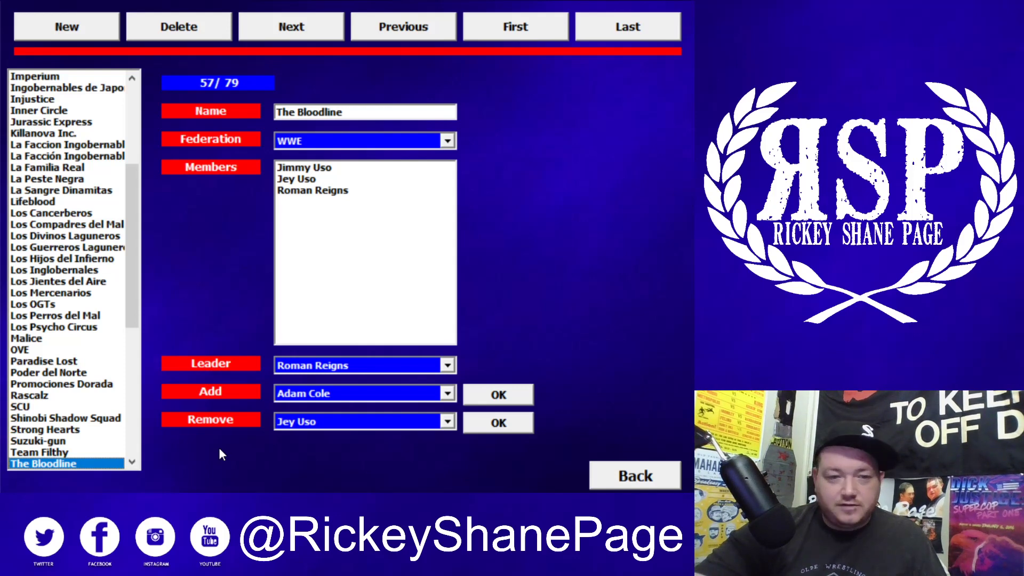
pyautogui.press('Down')
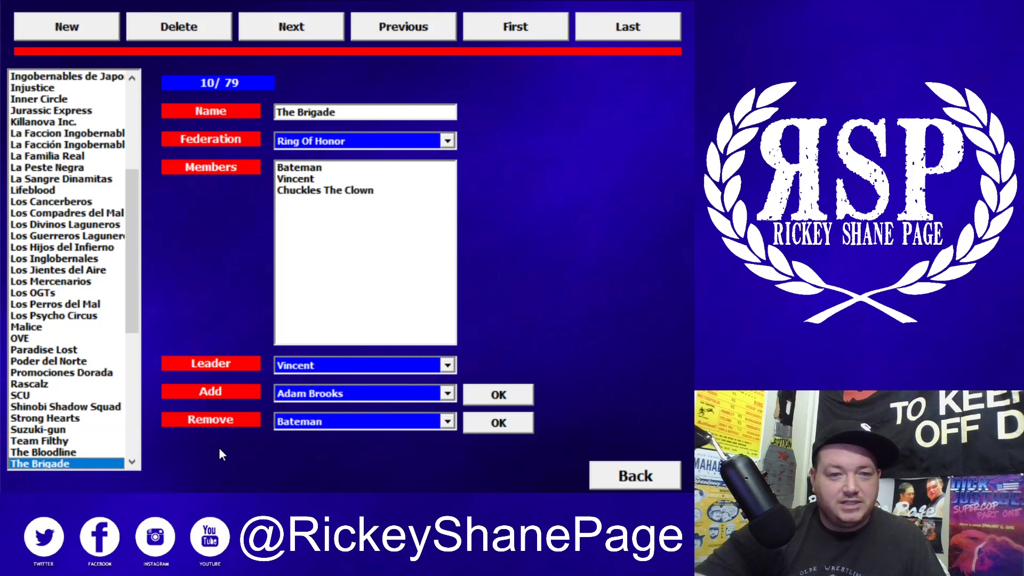
pyautogui.press('Down')
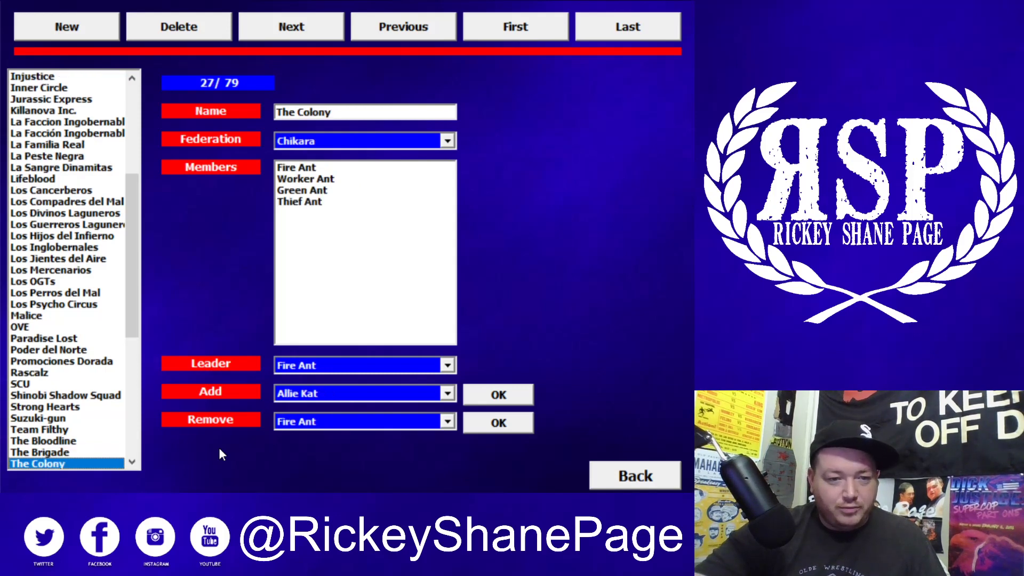
pyautogui.press('Down')
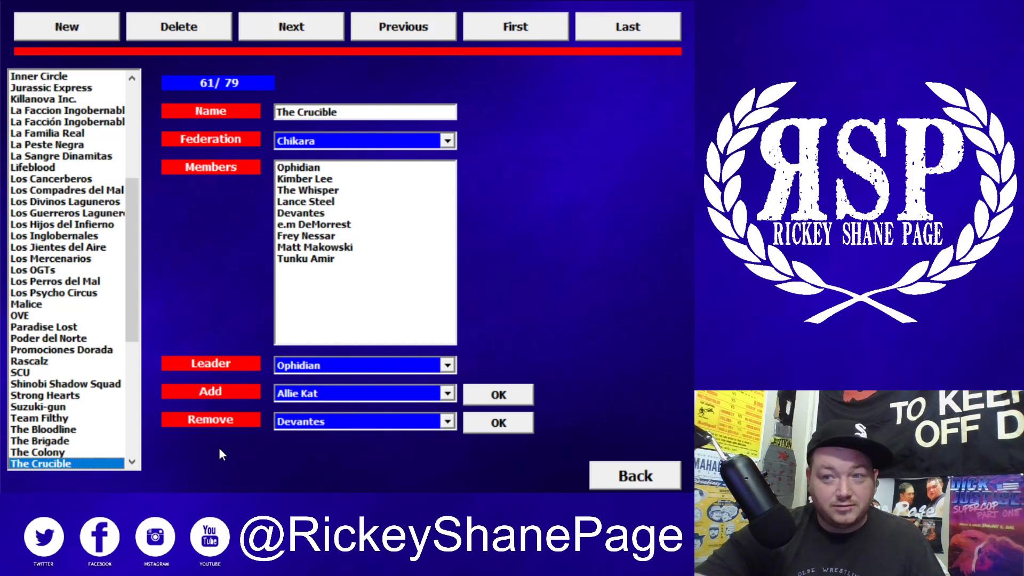
pyautogui.press('Down')
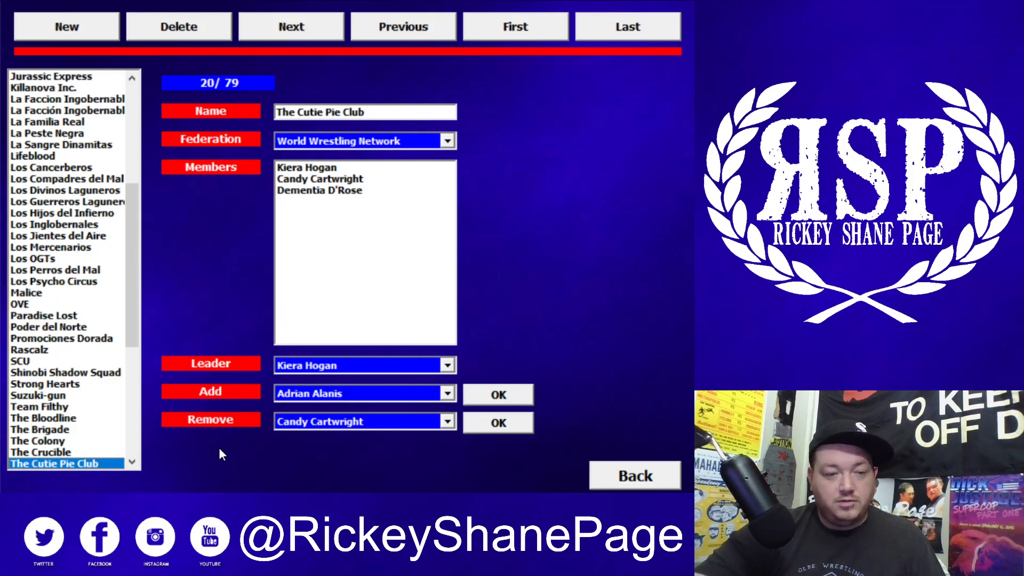
pyautogui.press('Down')
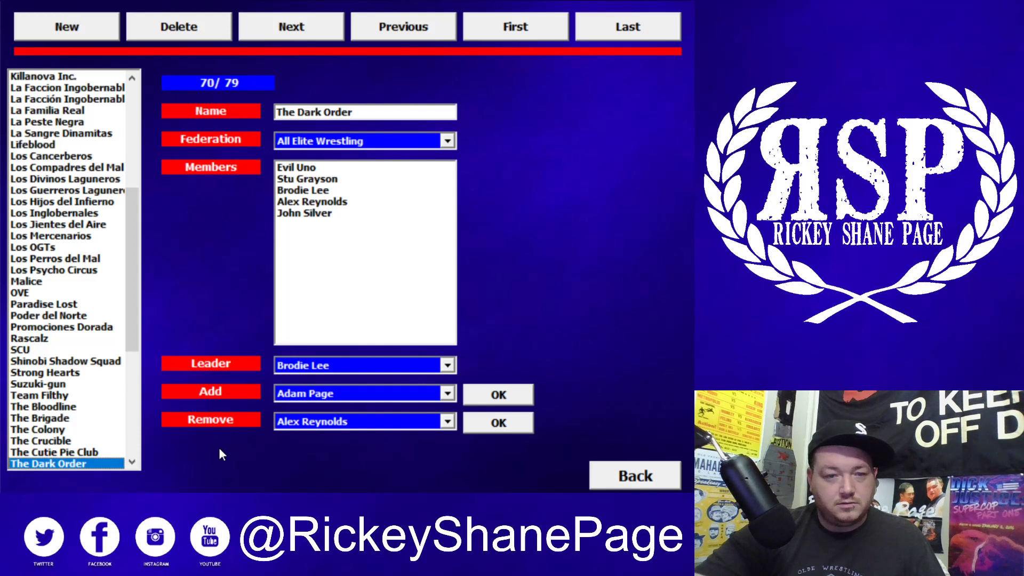
pyautogui.press('Down')
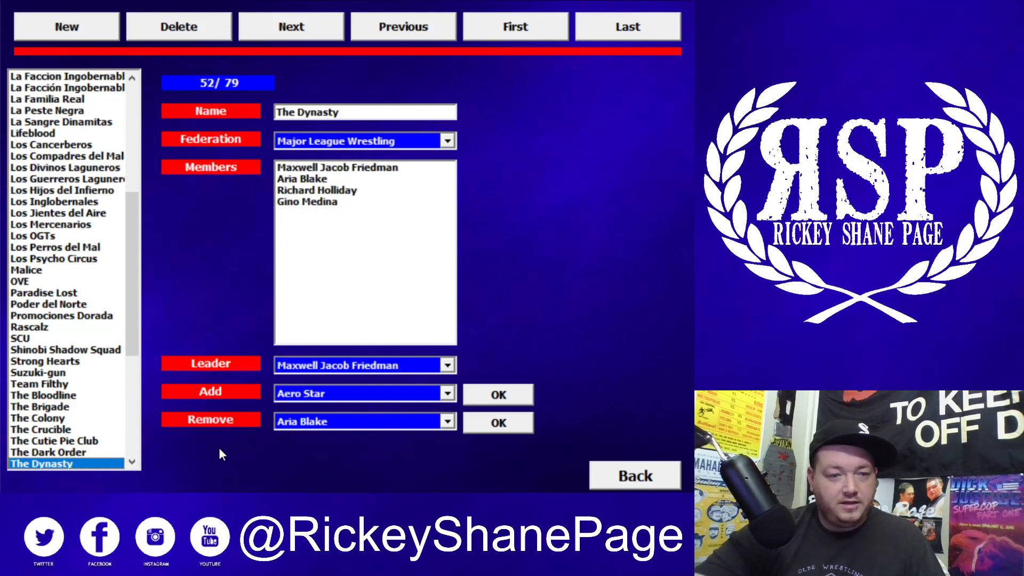
pyautogui.press('Down')
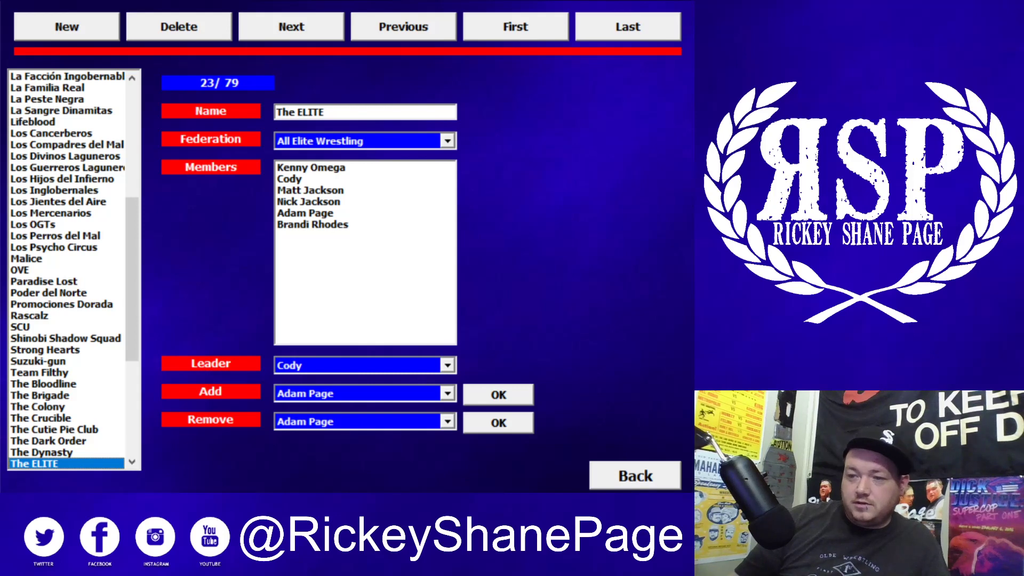
pyautogui.click(54, 451)
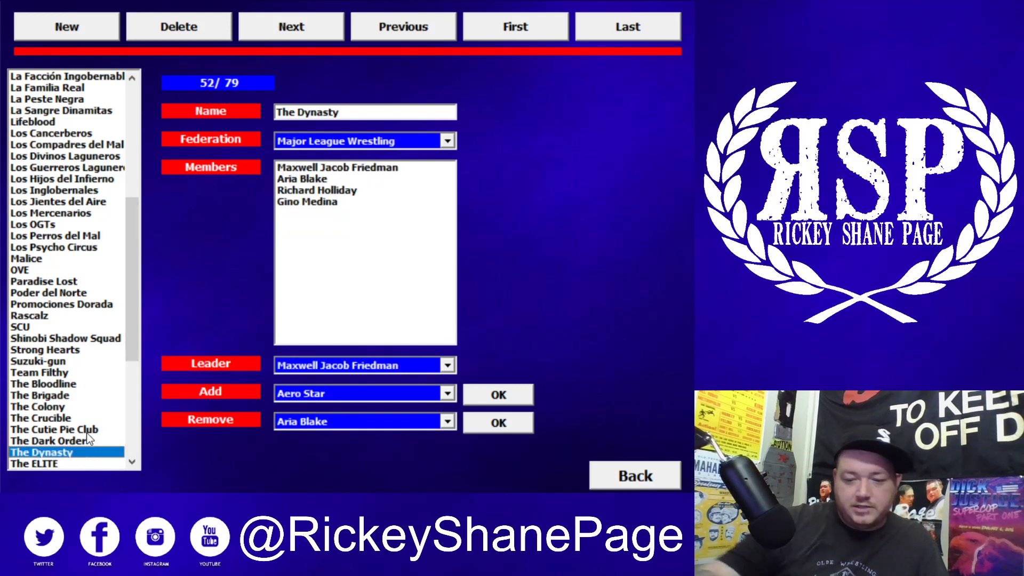
# Review the stable records one by one from The ELITE to The Pillars, examining federation, members and leader
pyautogui.press('Down')
pyautogui.press('Down')
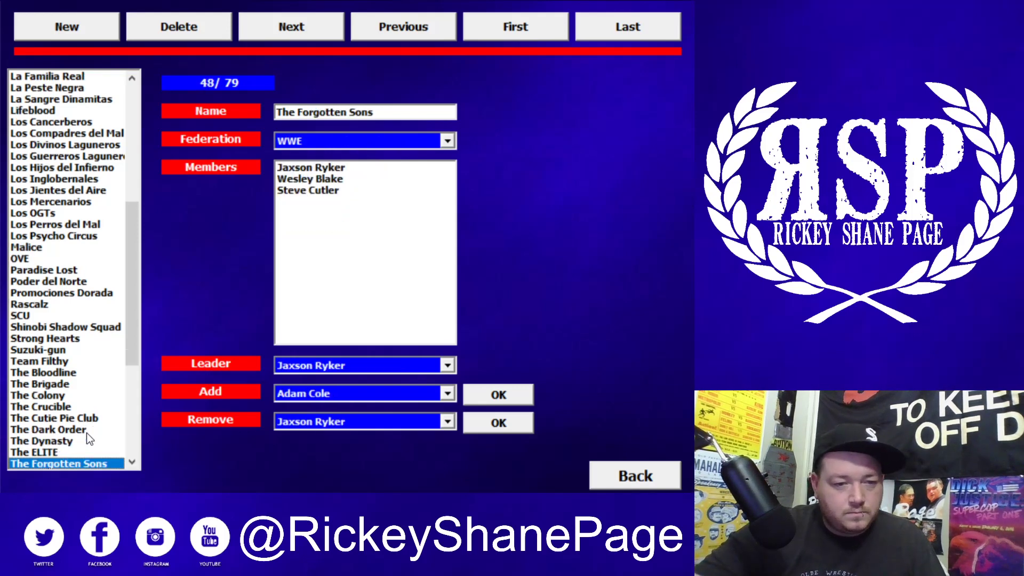
pyautogui.press('Down')
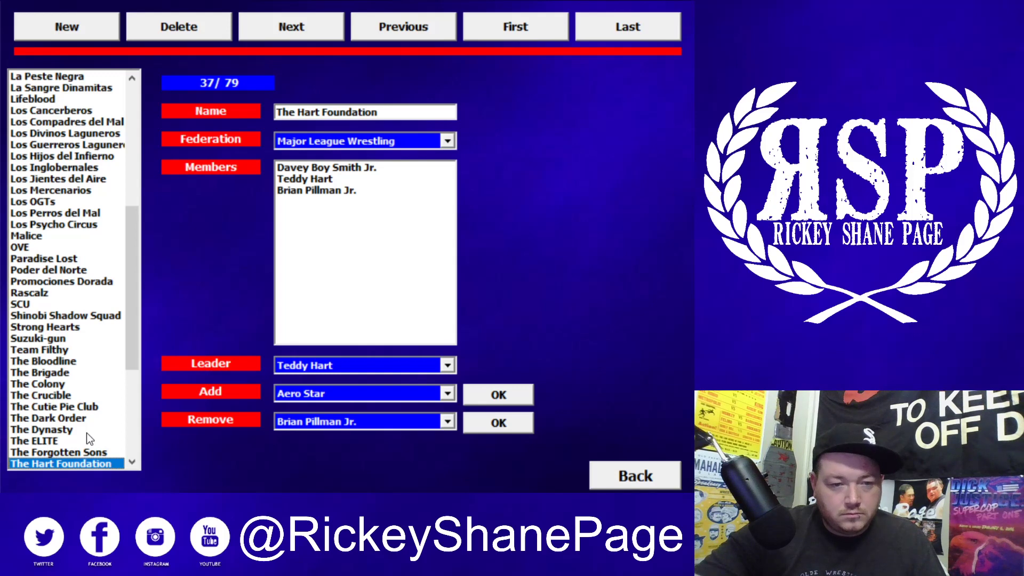
pyautogui.press('Down')
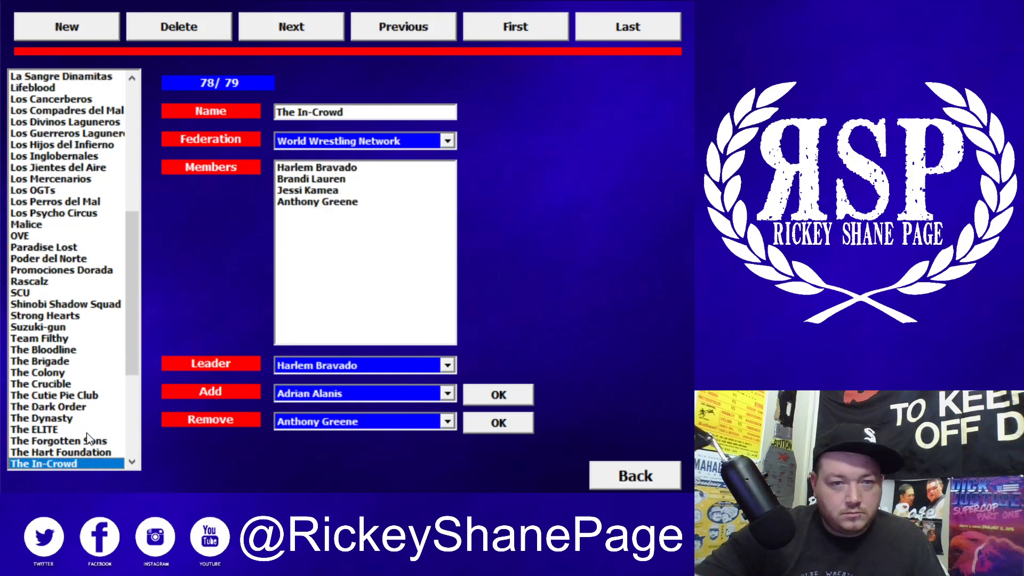
pyautogui.press('Down')
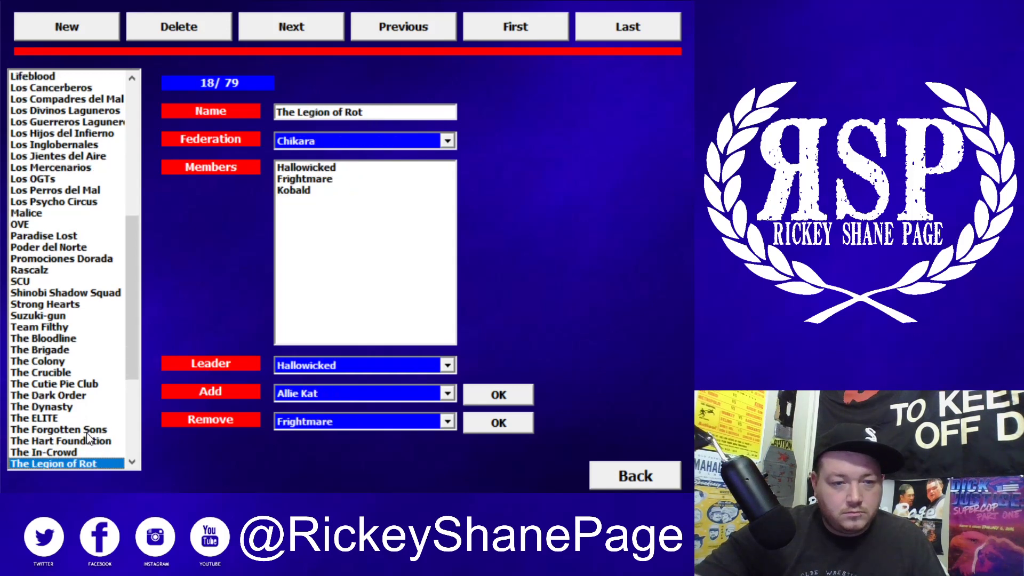
pyautogui.press('Down')
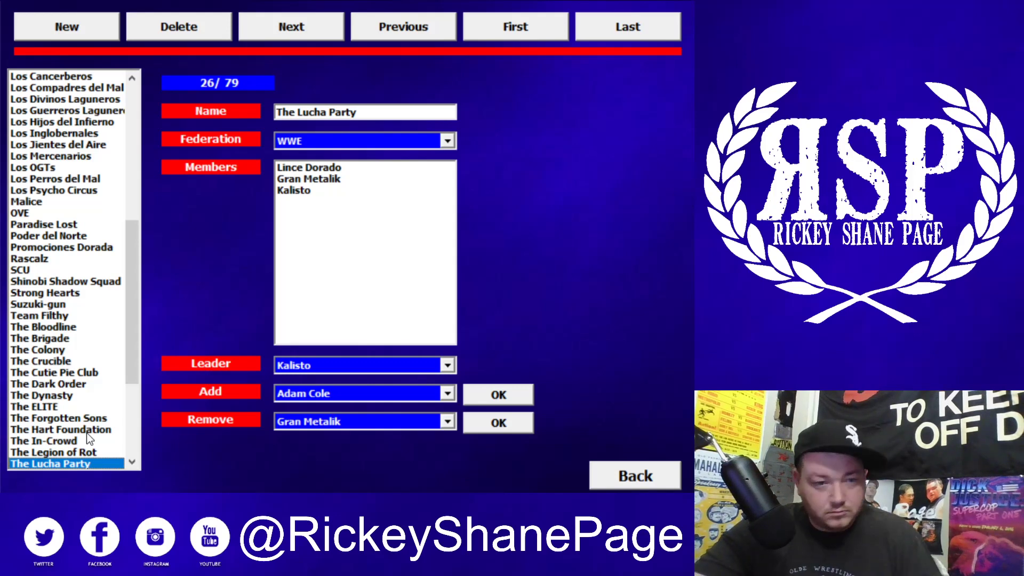
pyautogui.press('Down')
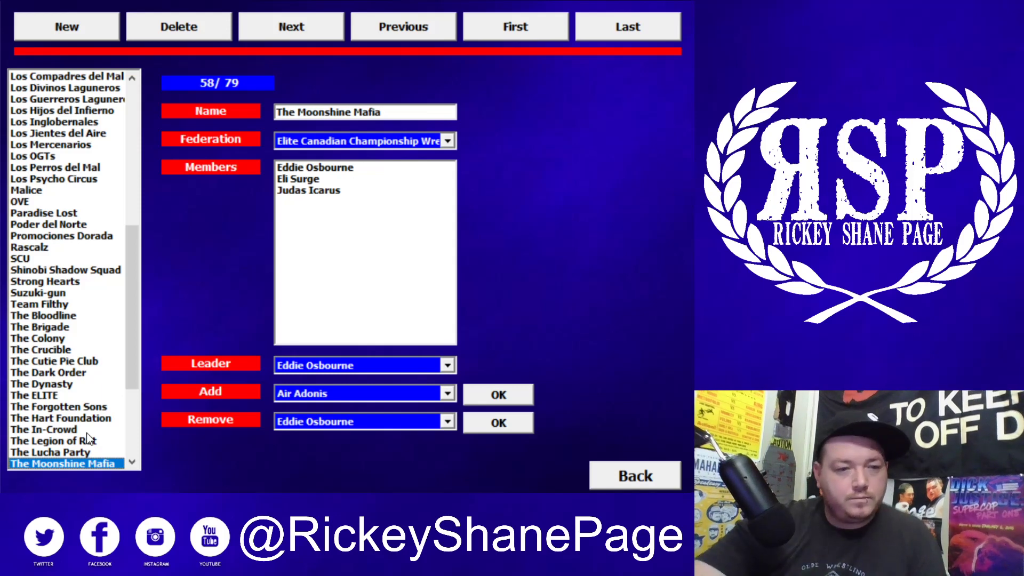
pyautogui.press('Down')
pyautogui.press('Down')
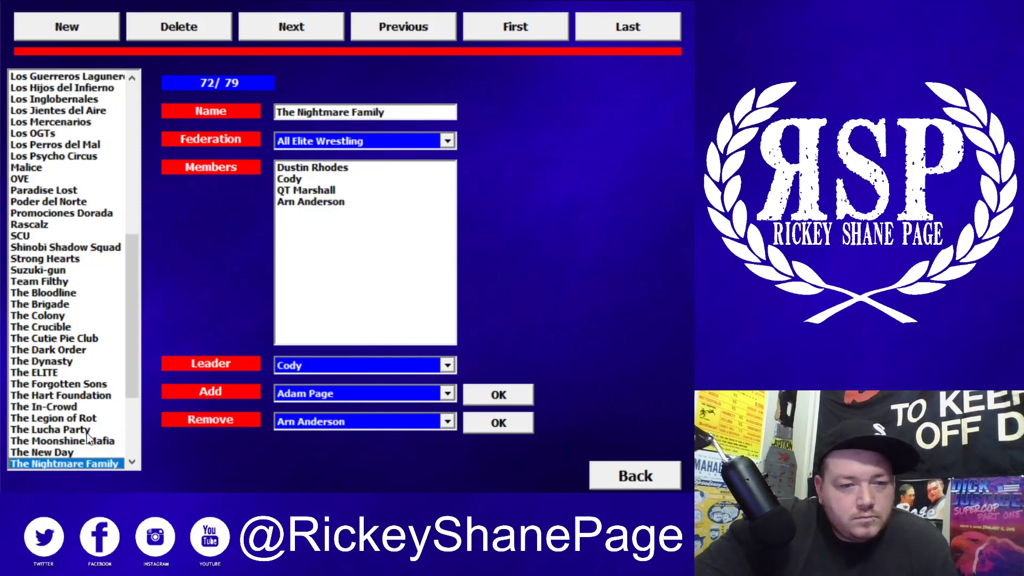
pyautogui.press('Down')
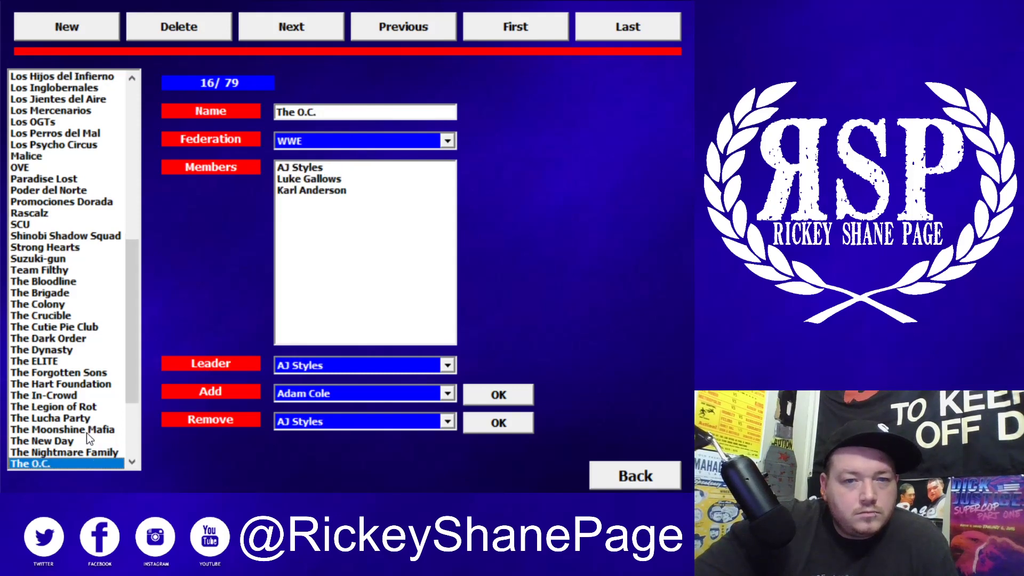
pyautogui.press('Down')
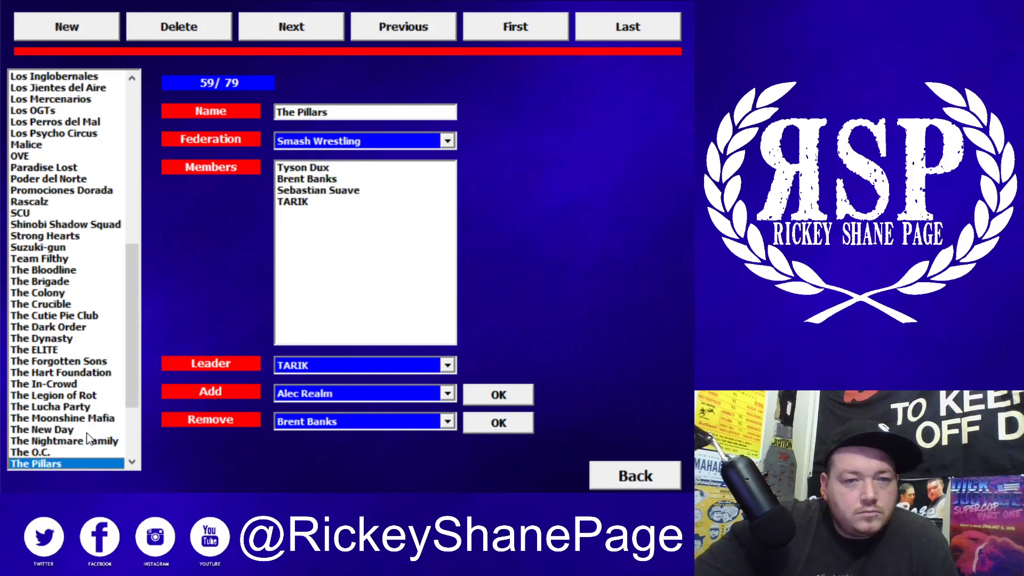
# Review the stable records one by one from The Proetus Wheel to Young Dumb N Broke, examining federation, members and leader, and leave the stables
pyautogui.press('Down')
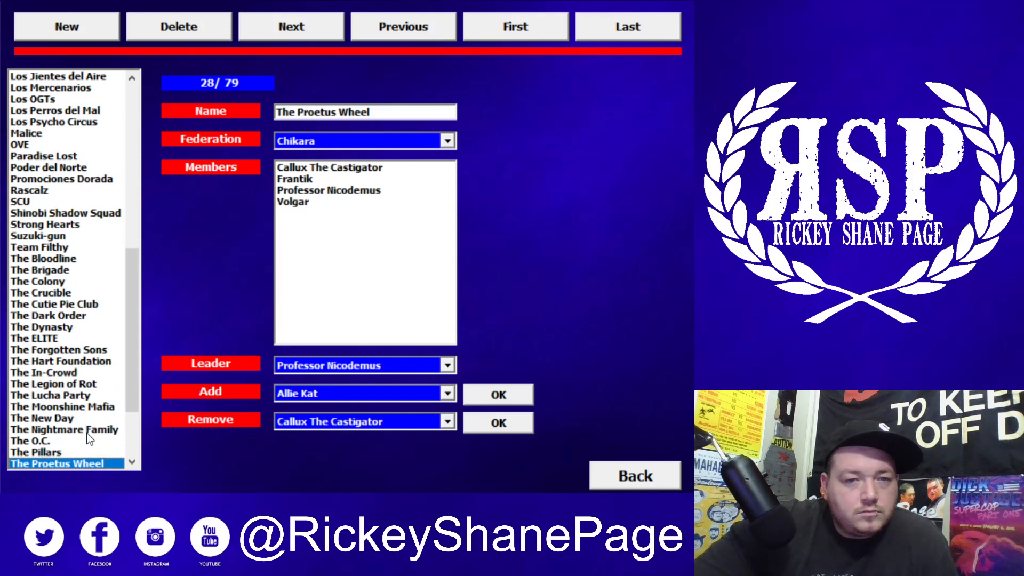
pyautogui.press('Down')
pyautogui.press('Down')
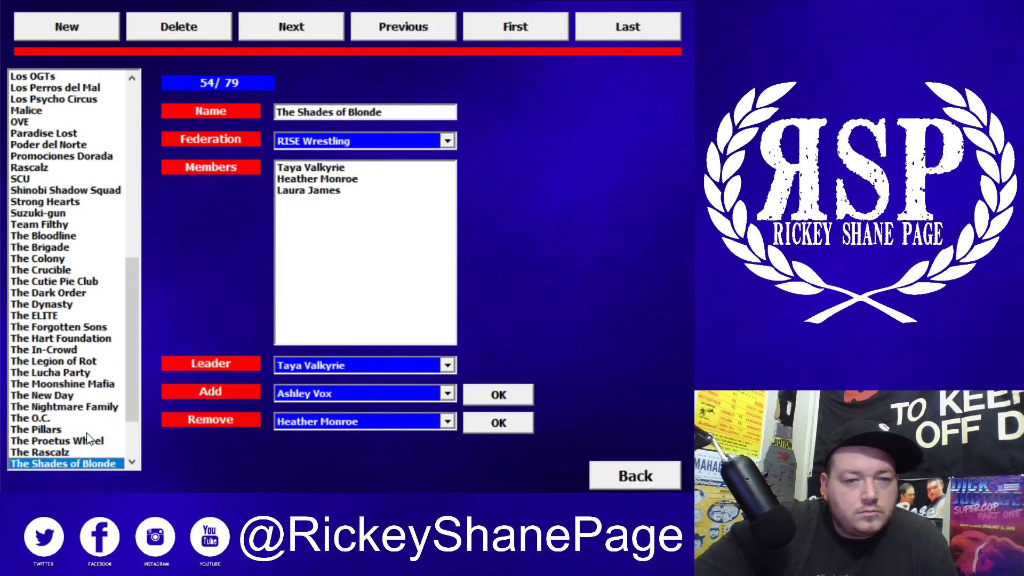
pyautogui.press('Down')
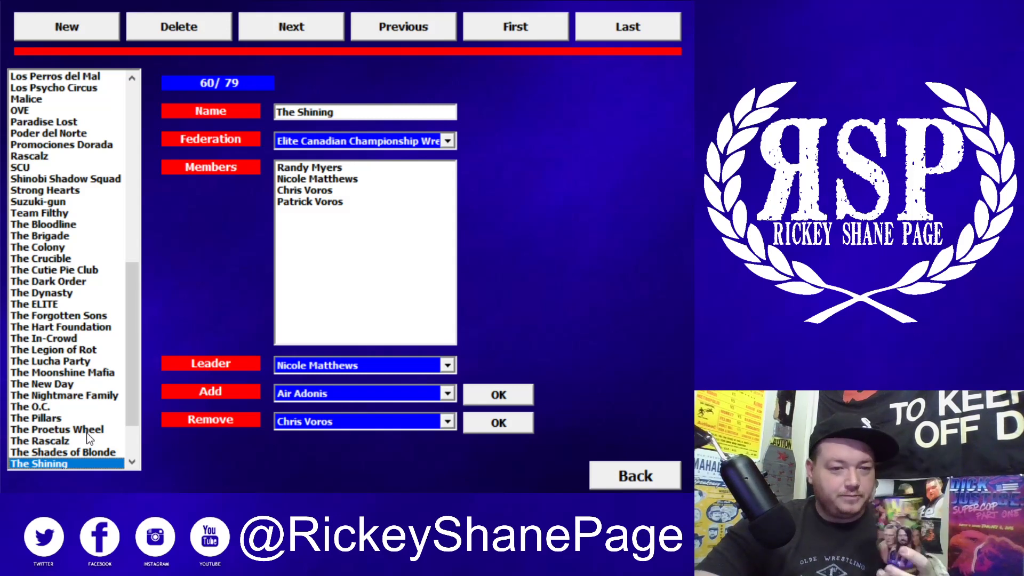
pyautogui.press('Down')
pyautogui.press('Down')
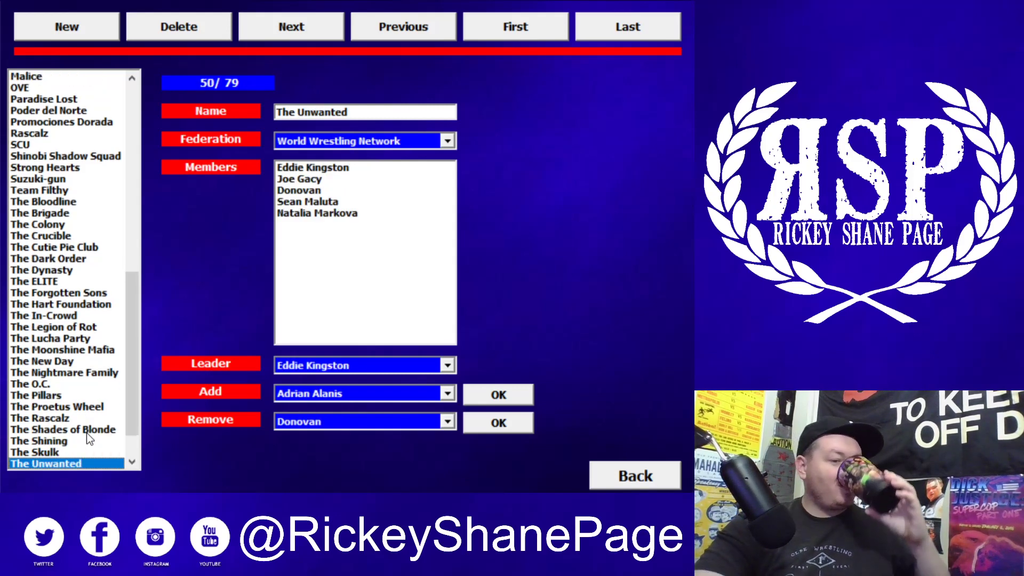
pyautogui.press('Down')
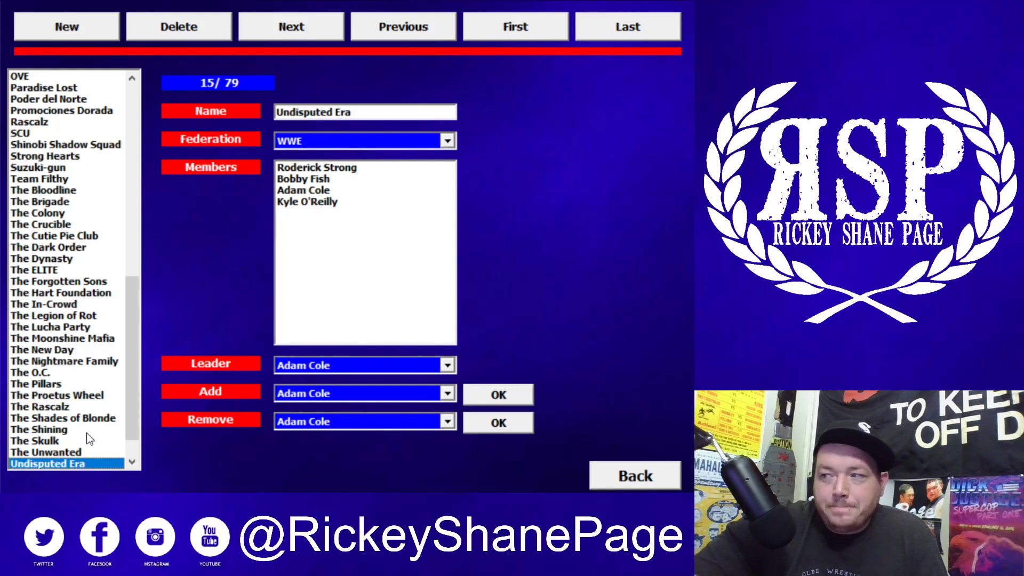
pyautogui.press('Down')
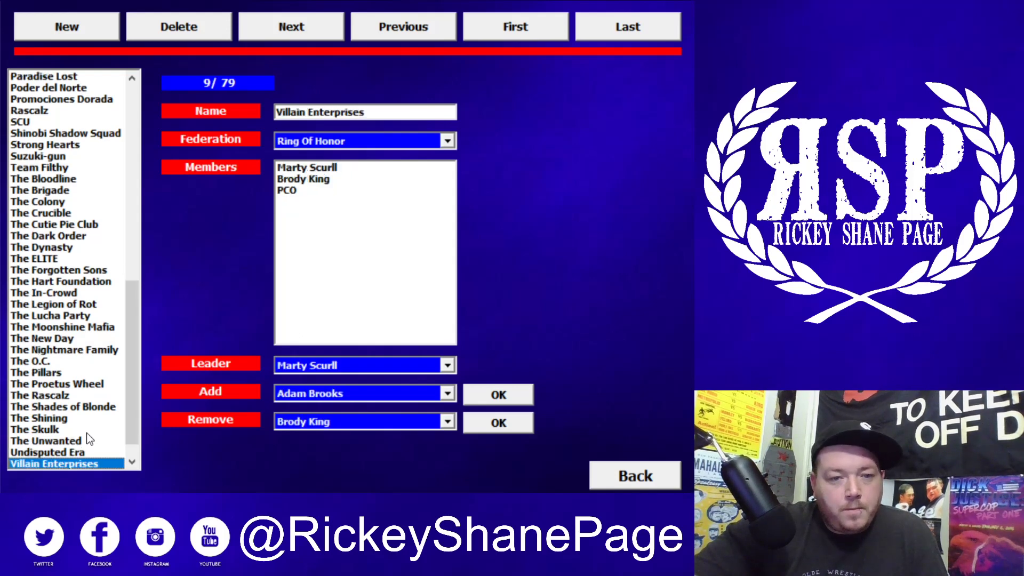
pyautogui.press('Down')
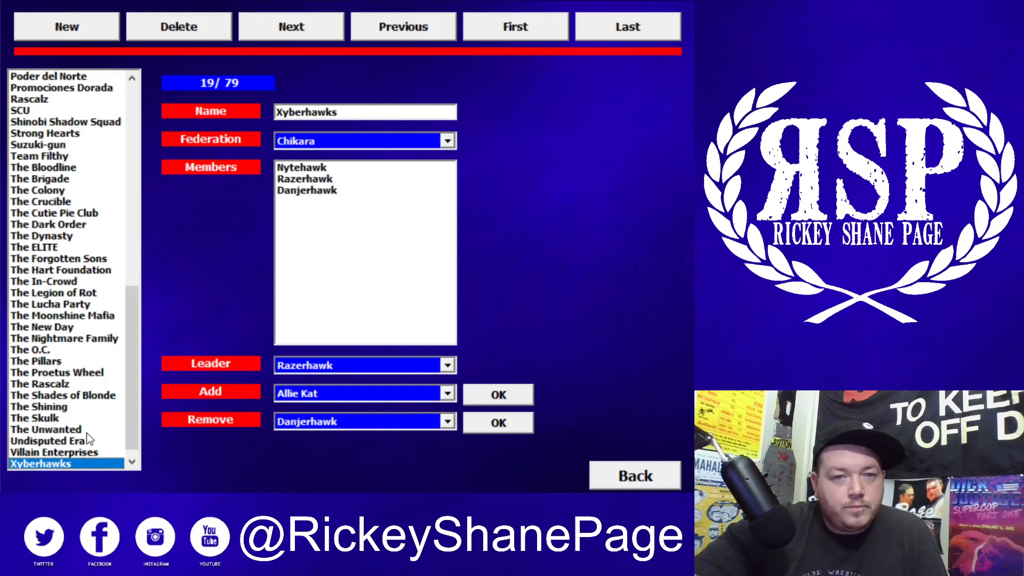
pyautogui.press('Down')
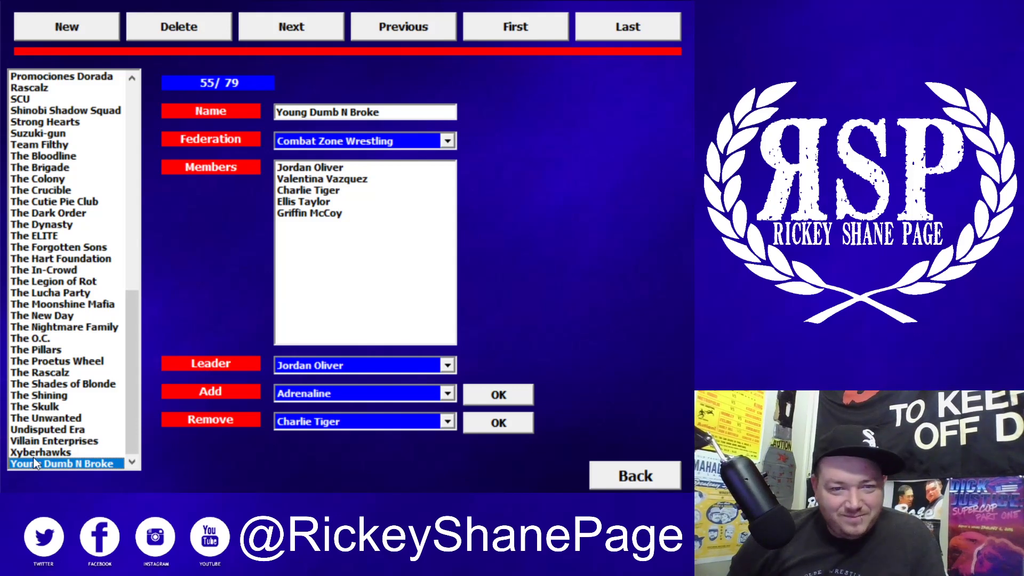
pyautogui.click(632, 474)
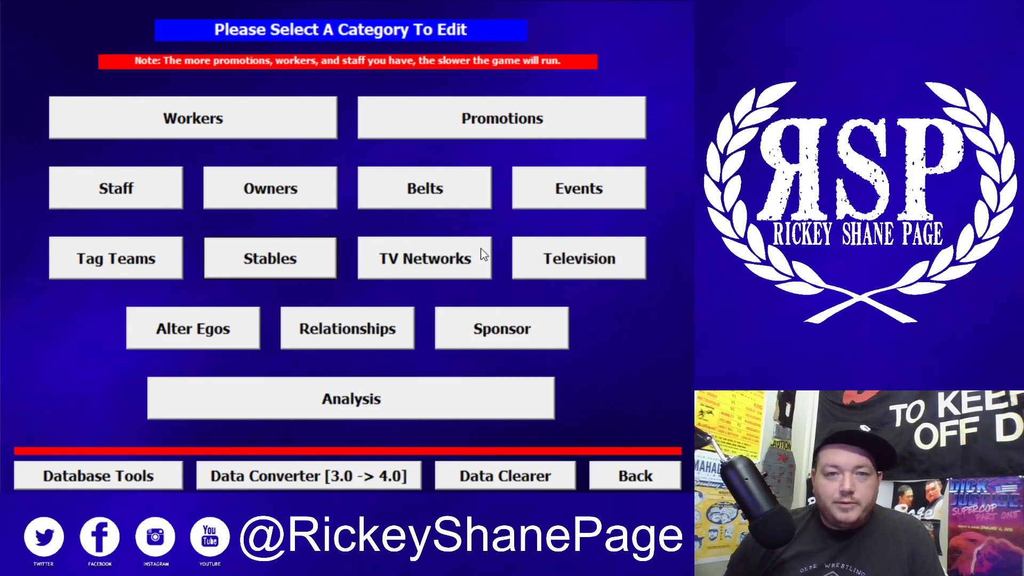
# Look over the Alpha-1 Wrestling record among the promotions, and switch to the workers category
pyautogui.click(460, 123)
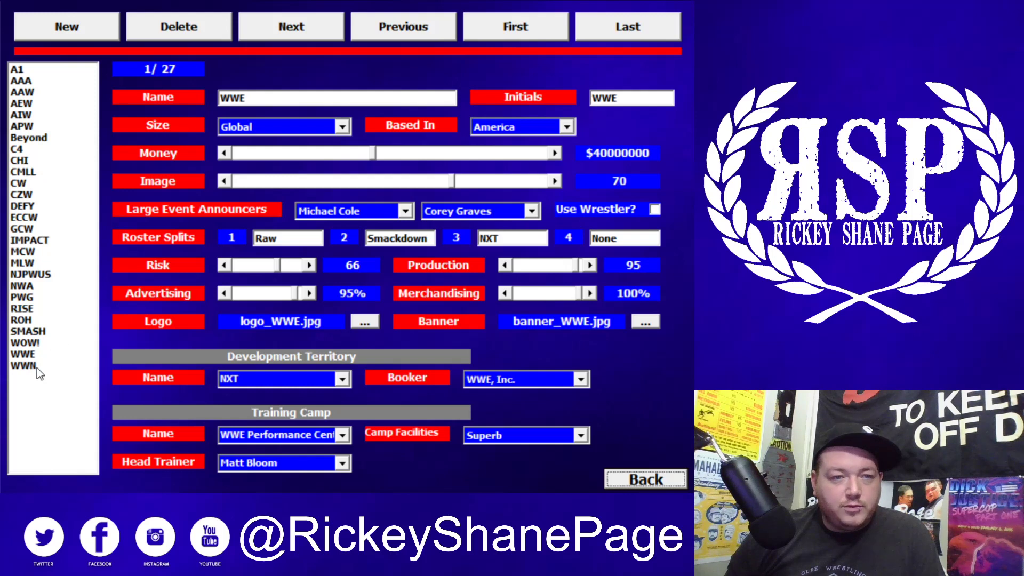
pyautogui.click(29, 74)
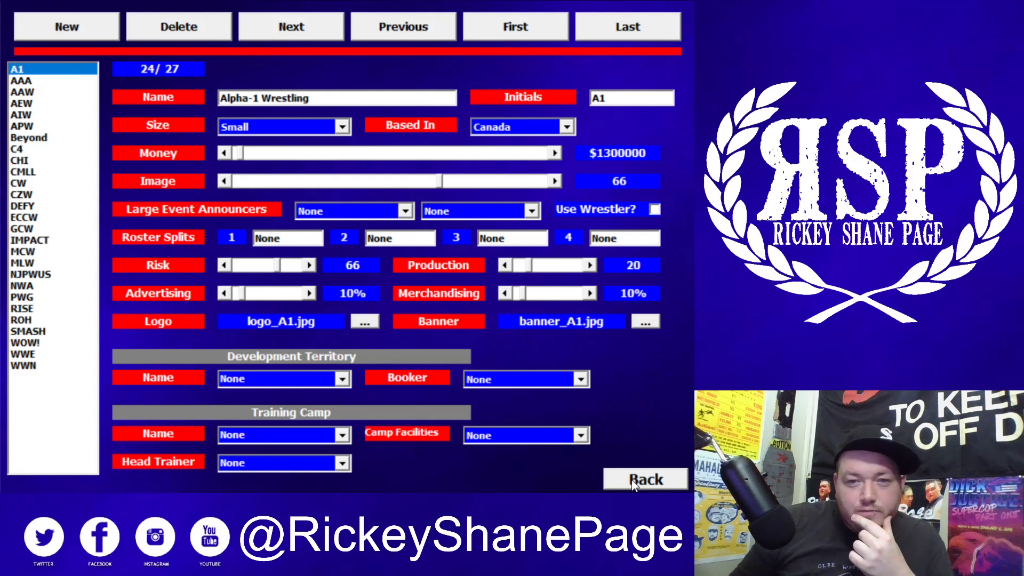
pyautogui.click(651, 482)
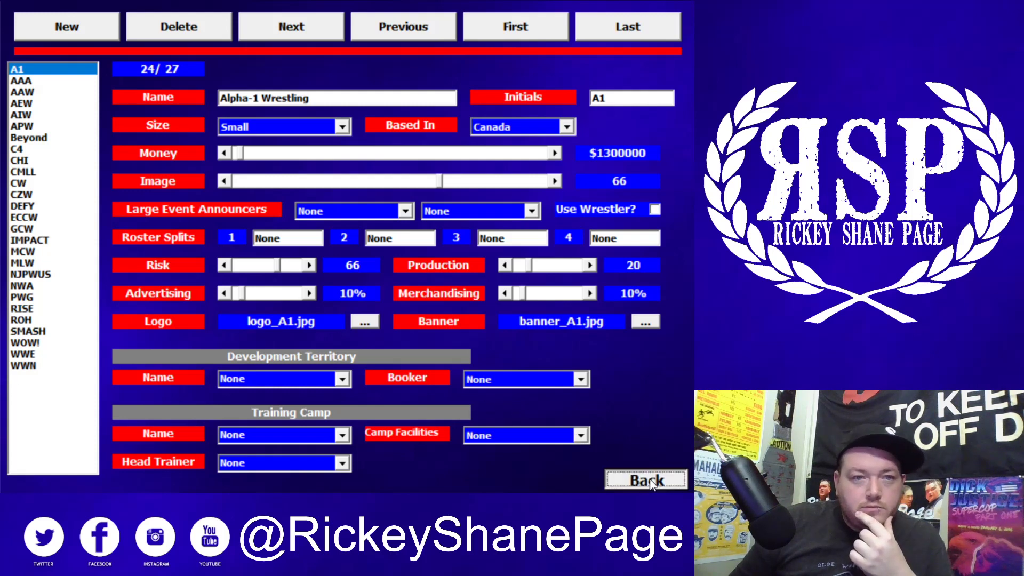
pyautogui.click(235, 119)
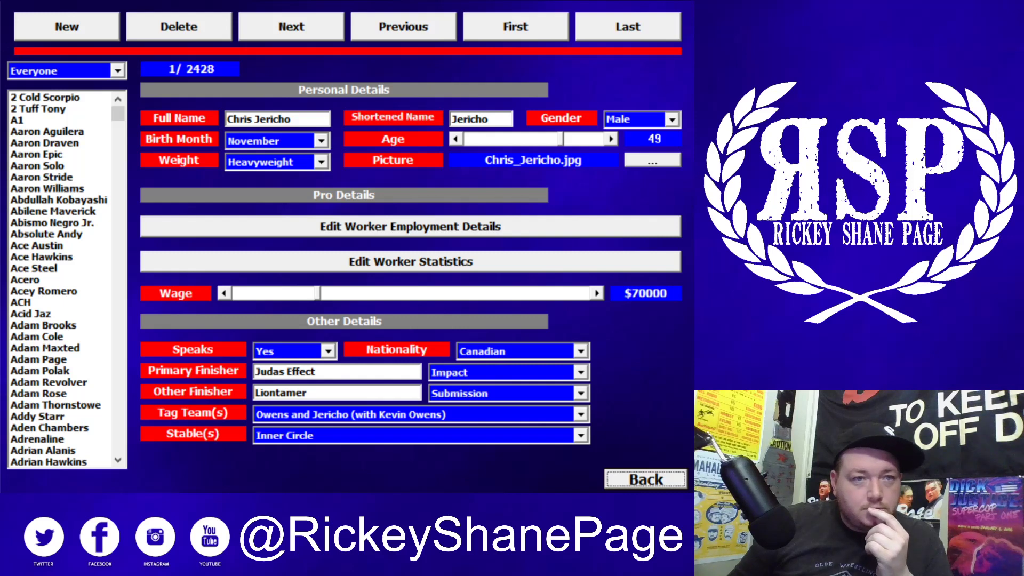
# Rename three image files in File Explorer, check the game folder, and return to the worker editor
pyautogui.rightClick(0, 414)
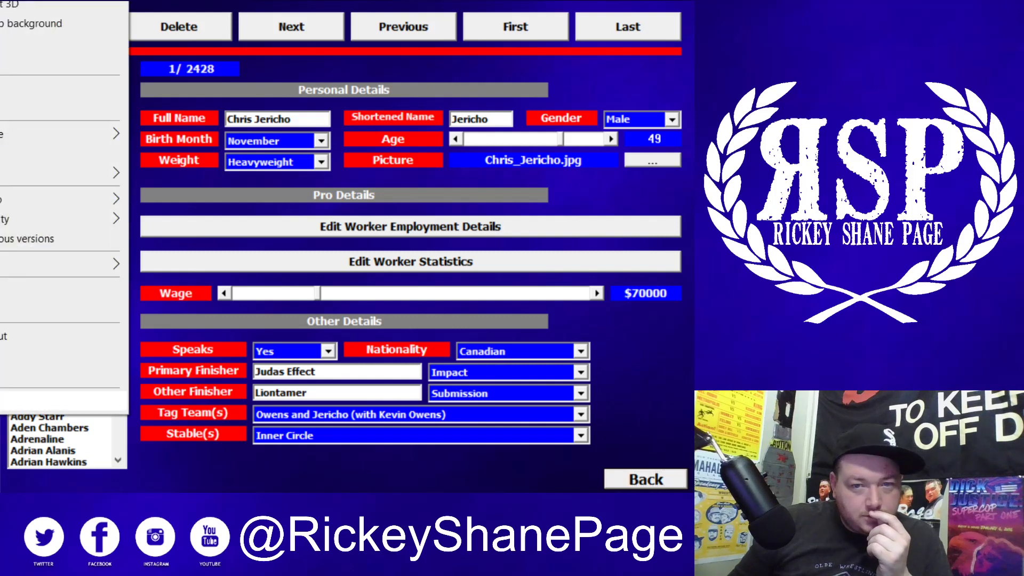
pyautogui.click(0, 375)
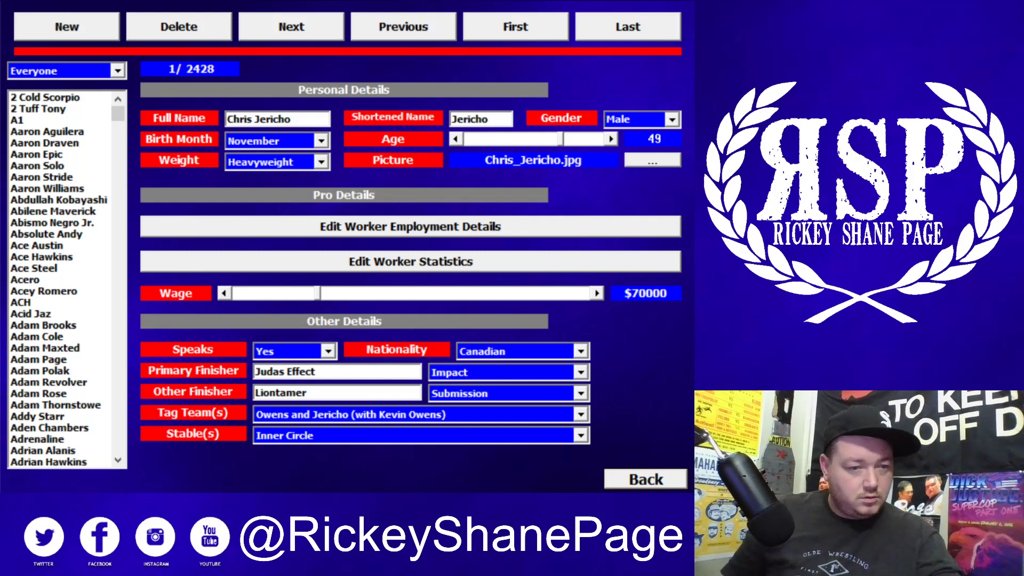
pyautogui.rightClick(1, 491)
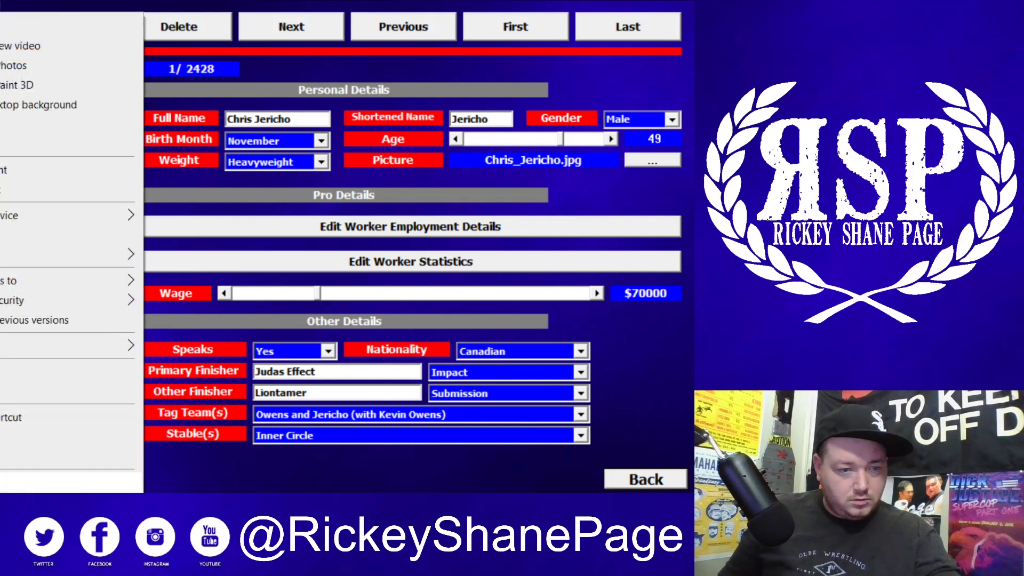
pyautogui.click(3, 456)
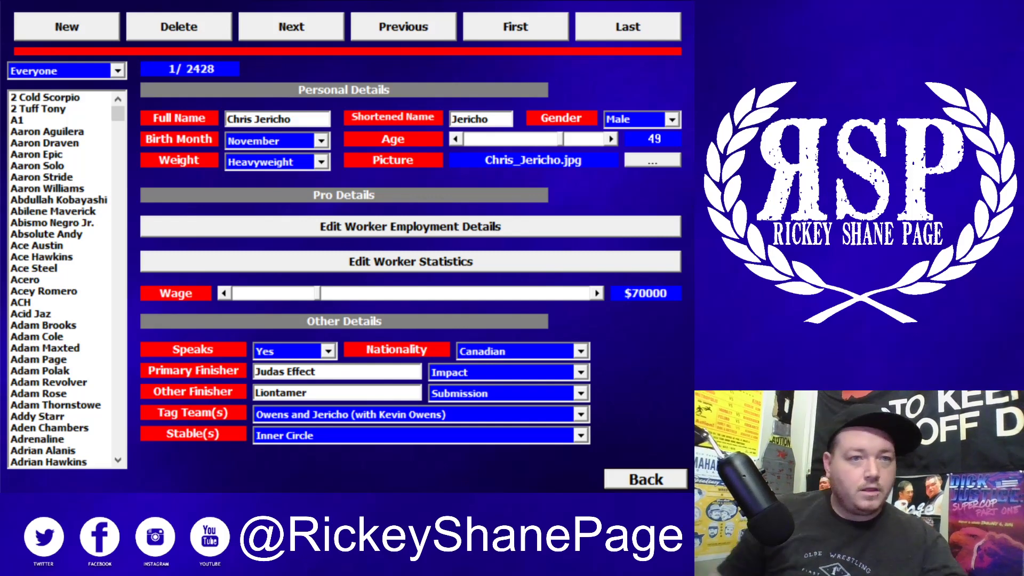
pyautogui.rightClick(1, 368)
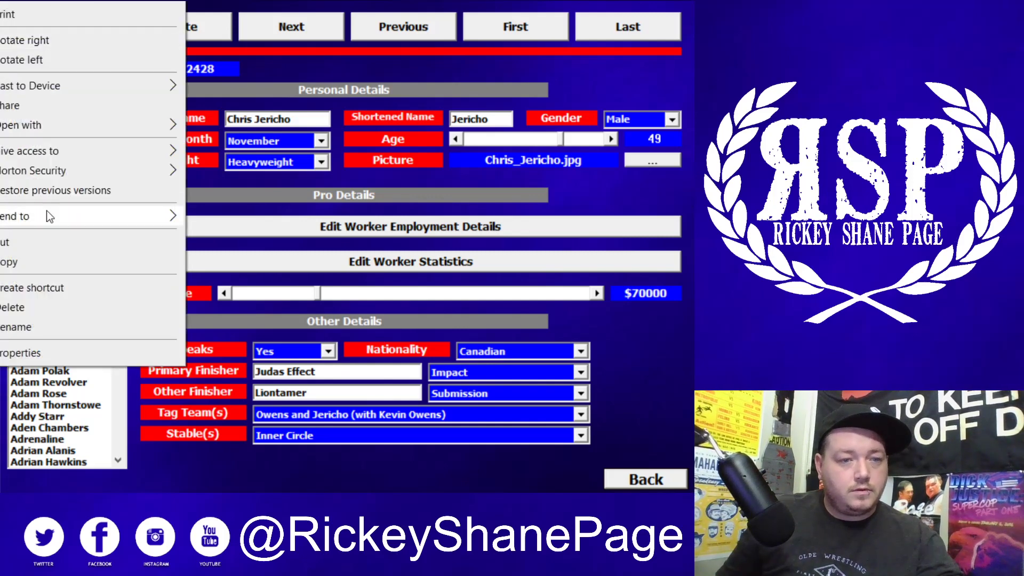
pyautogui.click(18, 327)
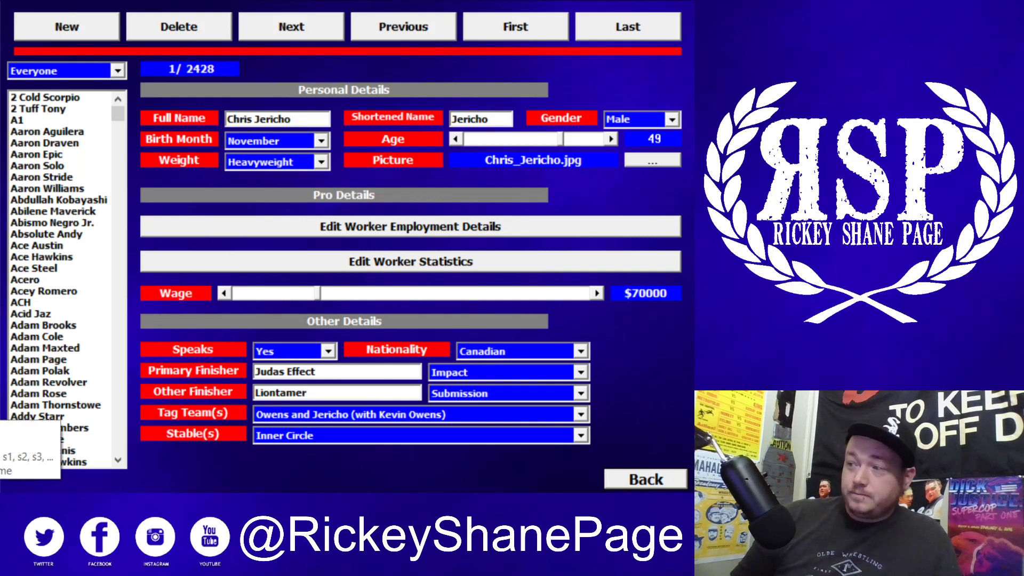
pyautogui.hotkey('alt', 'Tab')
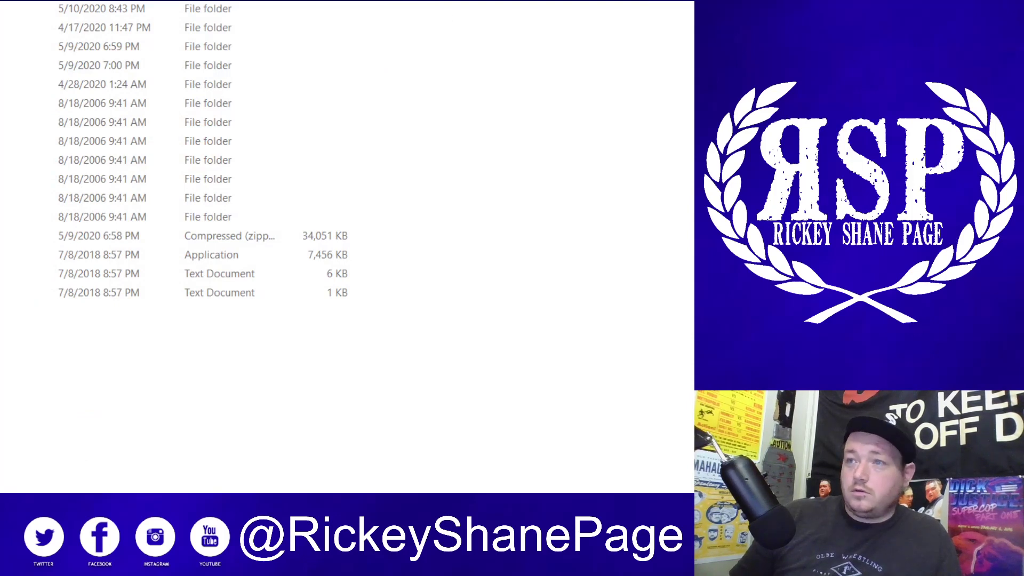
pyautogui.hotkey('alt', 'Tab')
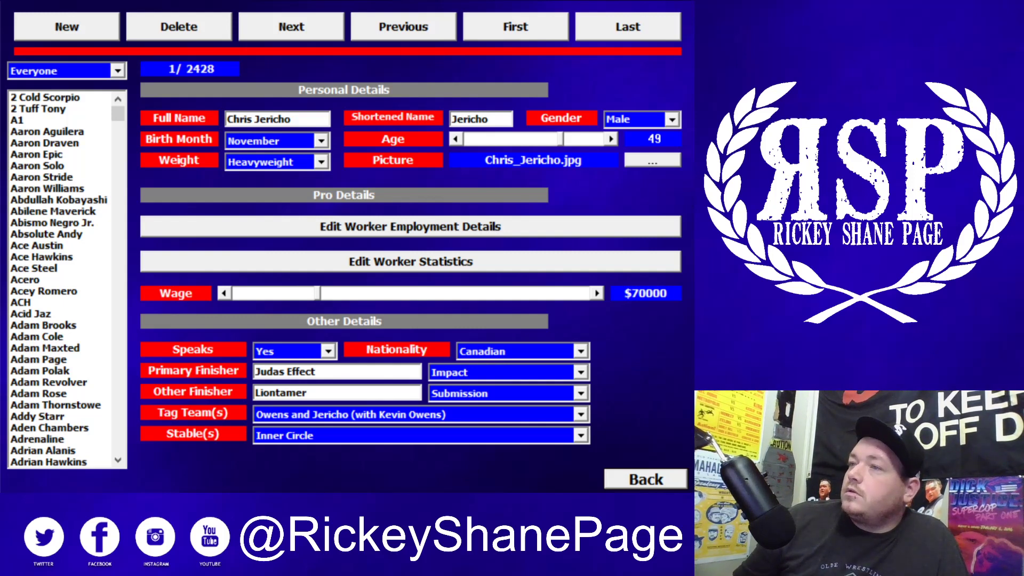
# Find the worker Atticus Cogar and open his record's picture selection
pyautogui.click(46, 162)
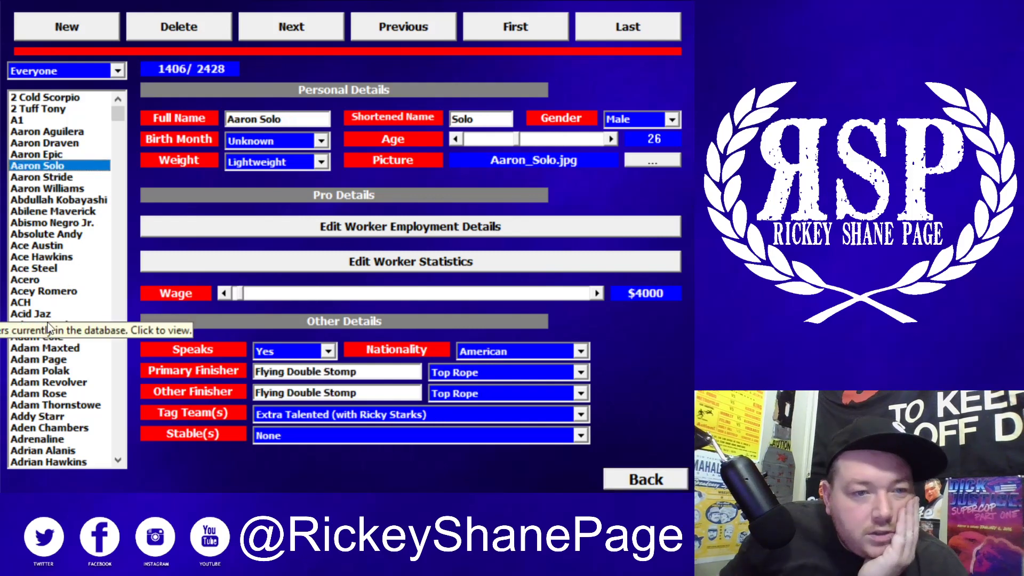
pyautogui.click(69, 418)
pyautogui.write('att')
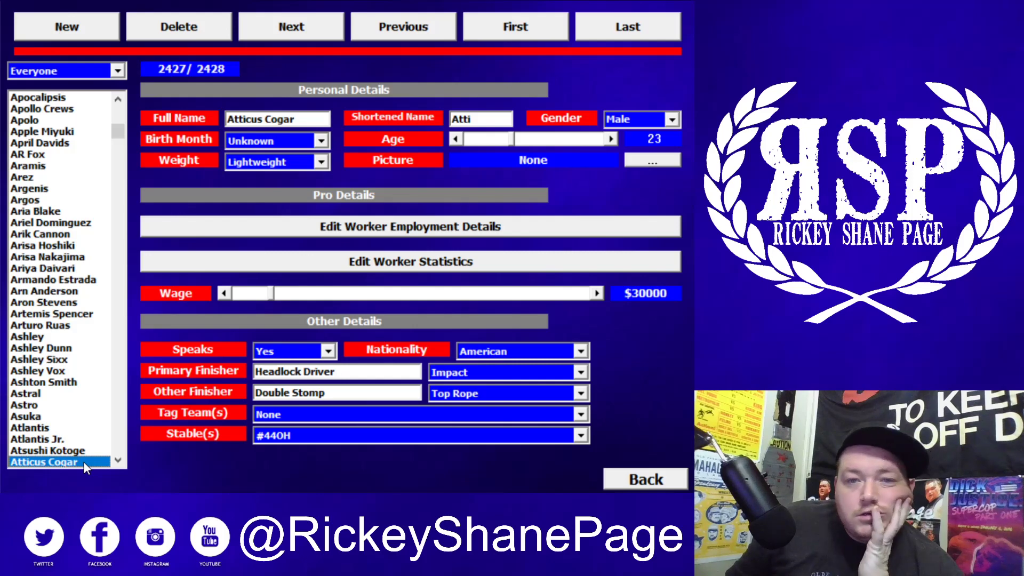
pyautogui.click(654, 162)
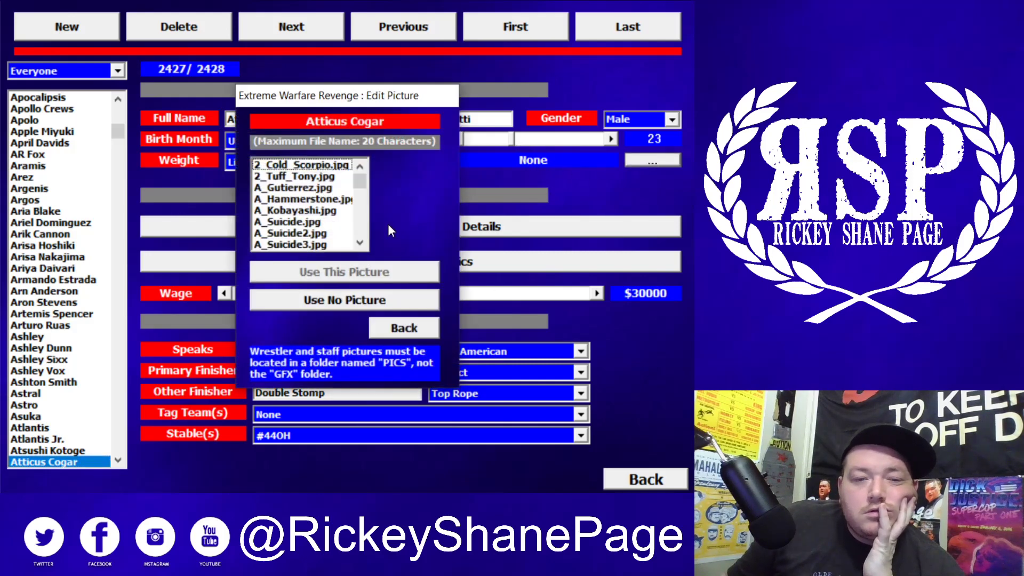
# Search the available picture files under A for one matching Atticus Cogar, and leave the picture selection without assigning any
pyautogui.click(293, 219)
pyautogui.scroll(-2, 306, 226)
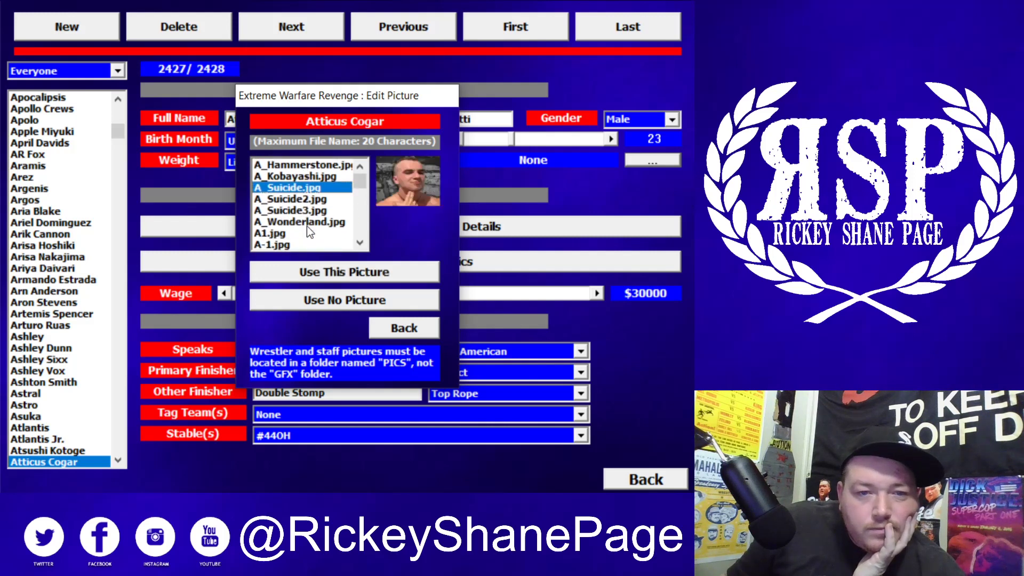
pyautogui.scroll(-8, 304, 233)
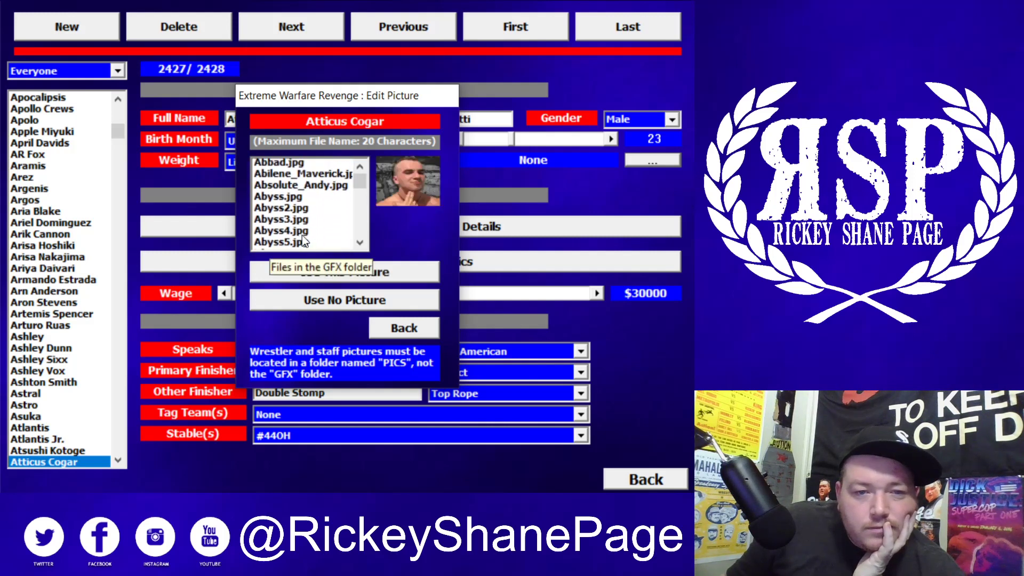
pyautogui.scroll(-10, 302, 235)
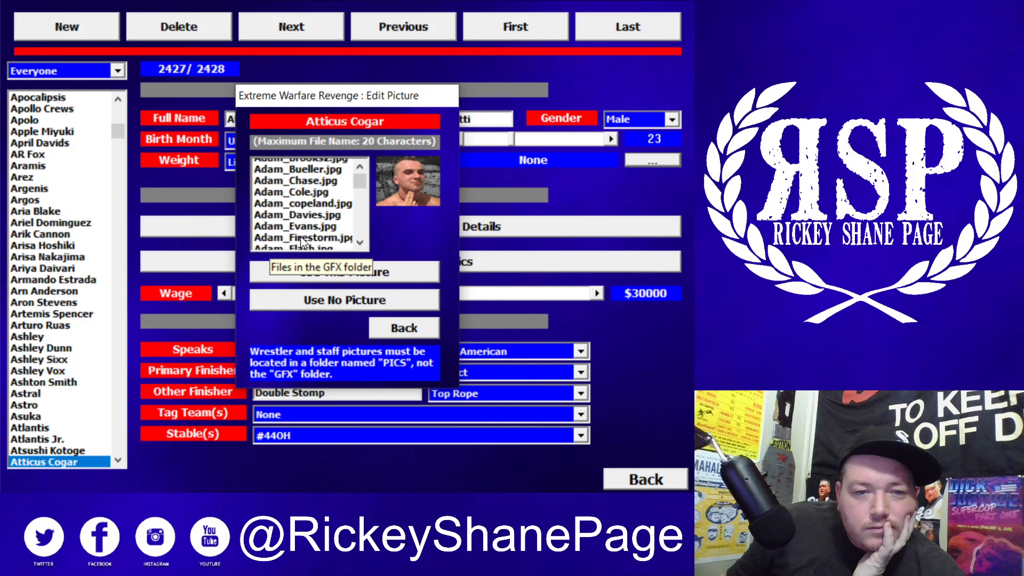
pyautogui.scroll(-10, 307, 243)
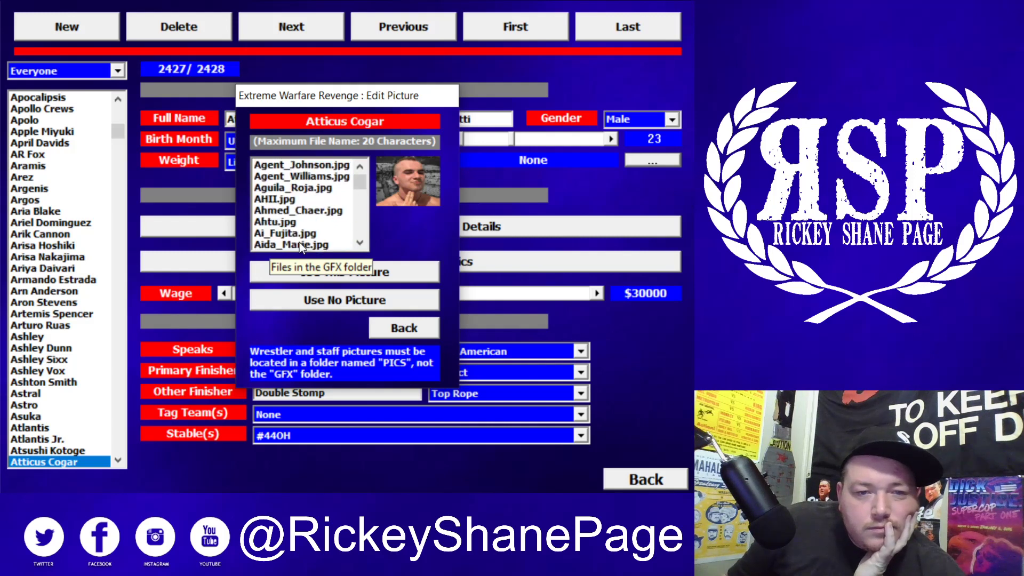
pyautogui.scroll(-10, 299, 240)
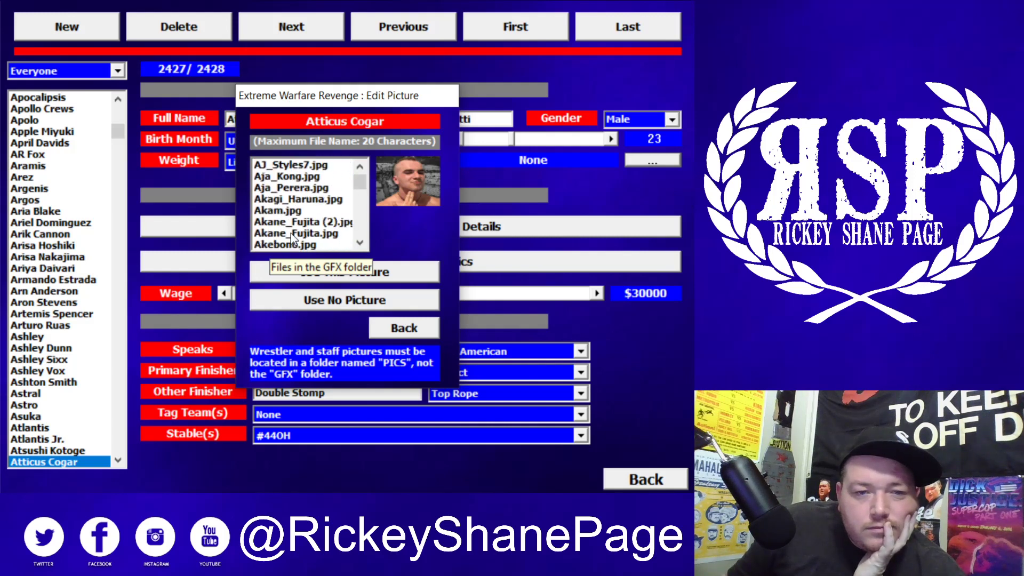
pyautogui.write('at')
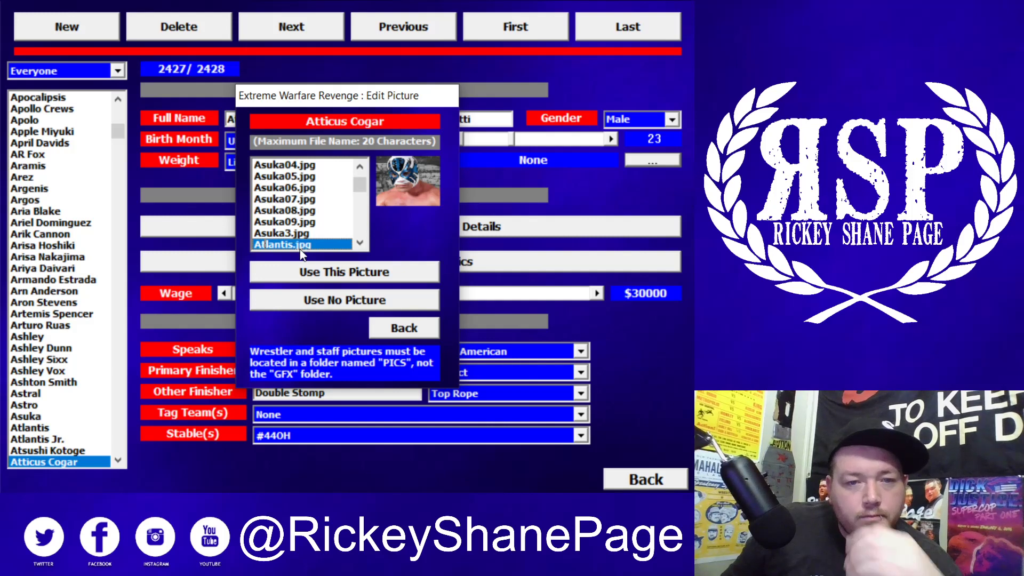
pyautogui.scroll(-5, 322, 230)
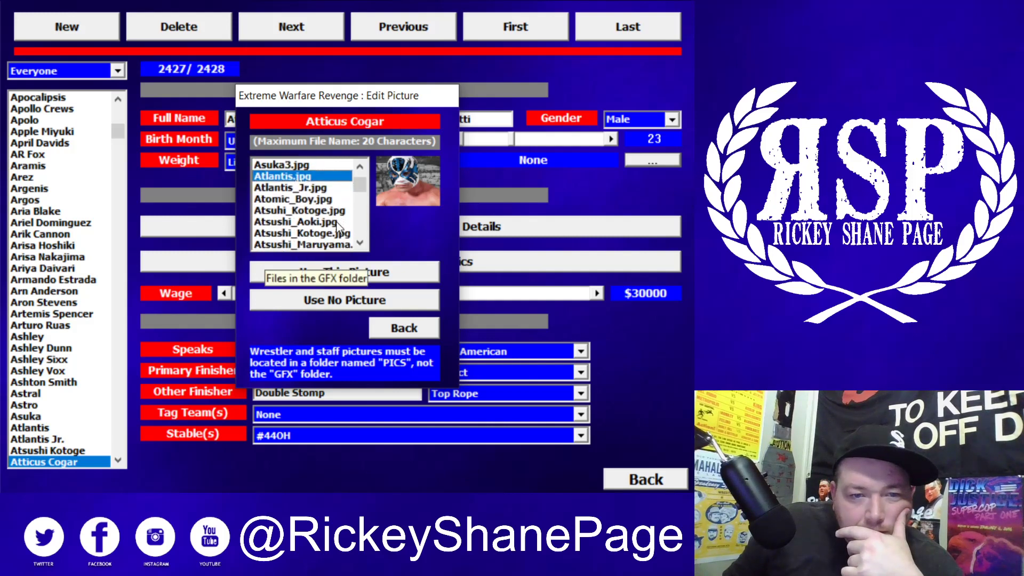
pyautogui.scroll(3, 322, 227)
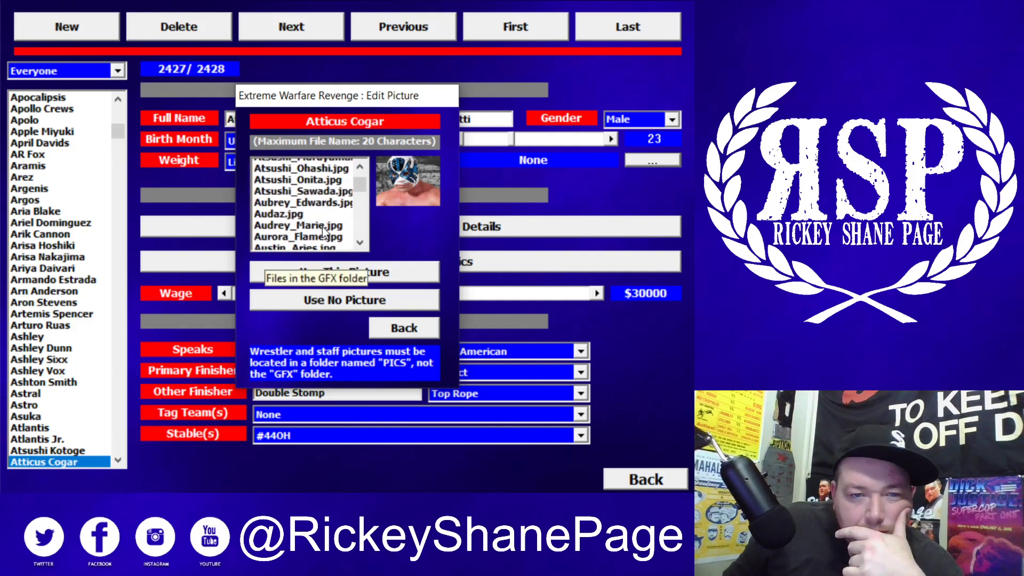
pyautogui.scroll(4, 322, 240)
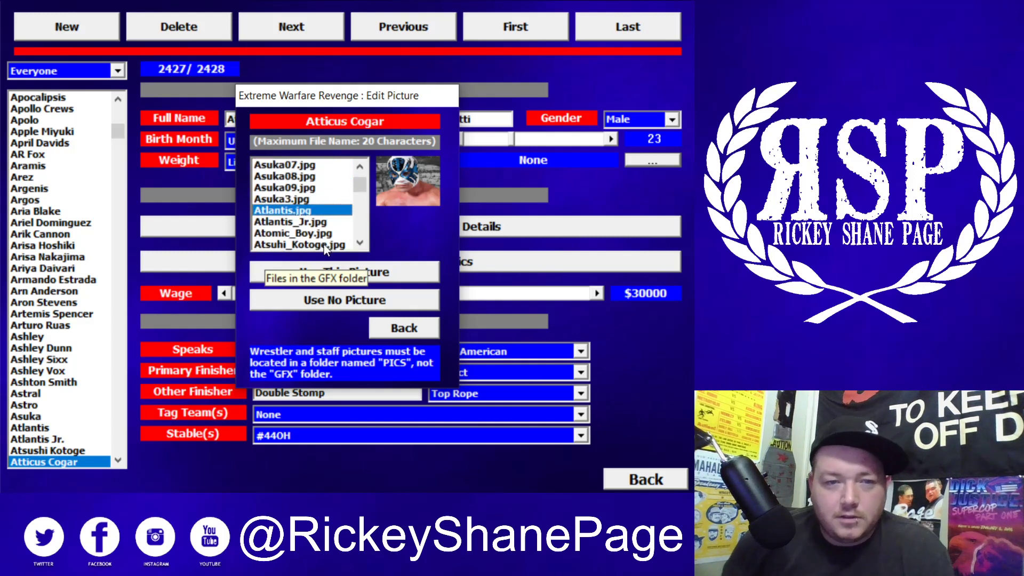
pyautogui.scroll(3, 323, 212)
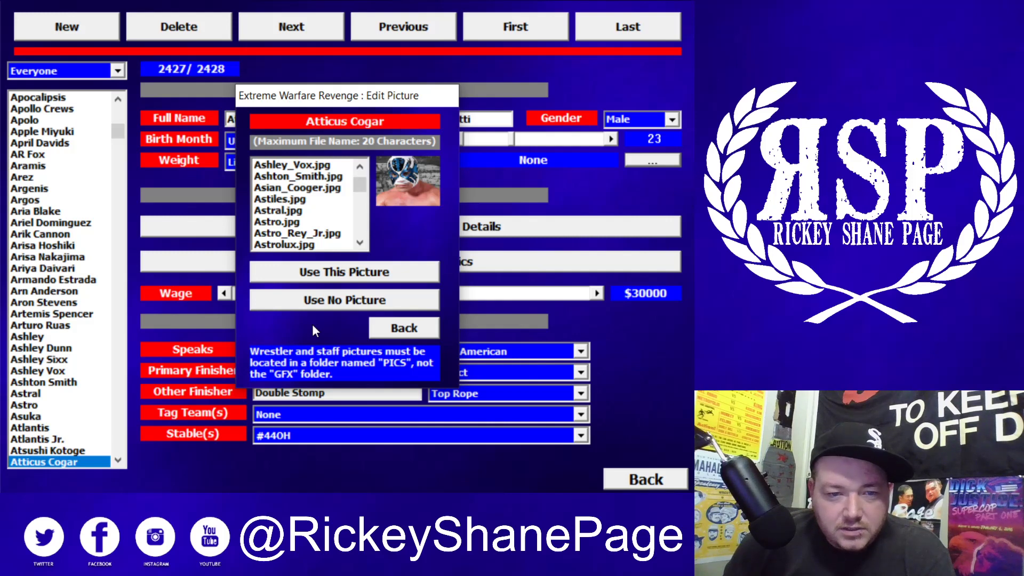
pyautogui.scroll(-2, 287, 243)
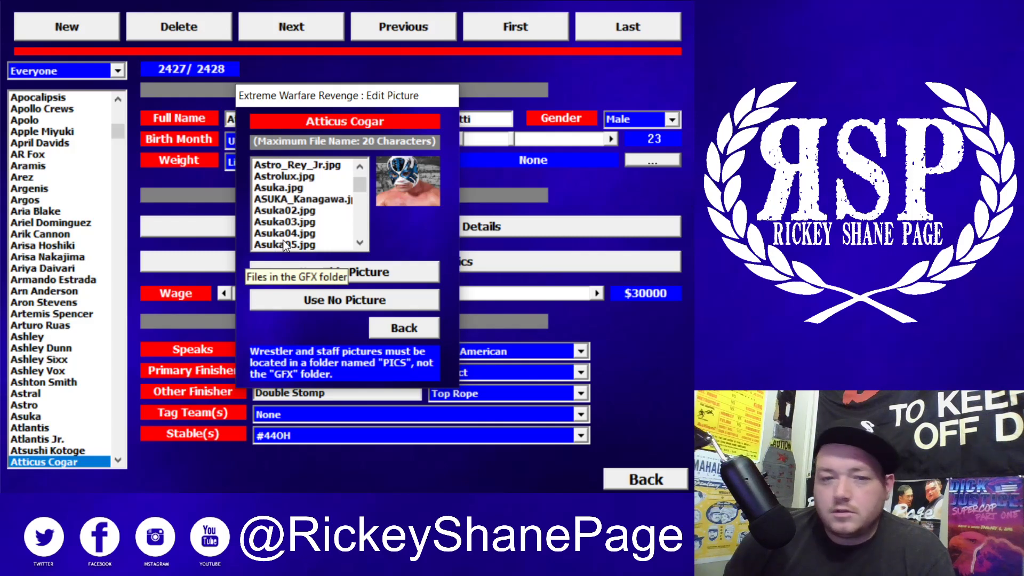
pyautogui.scroll(-1, 284, 246)
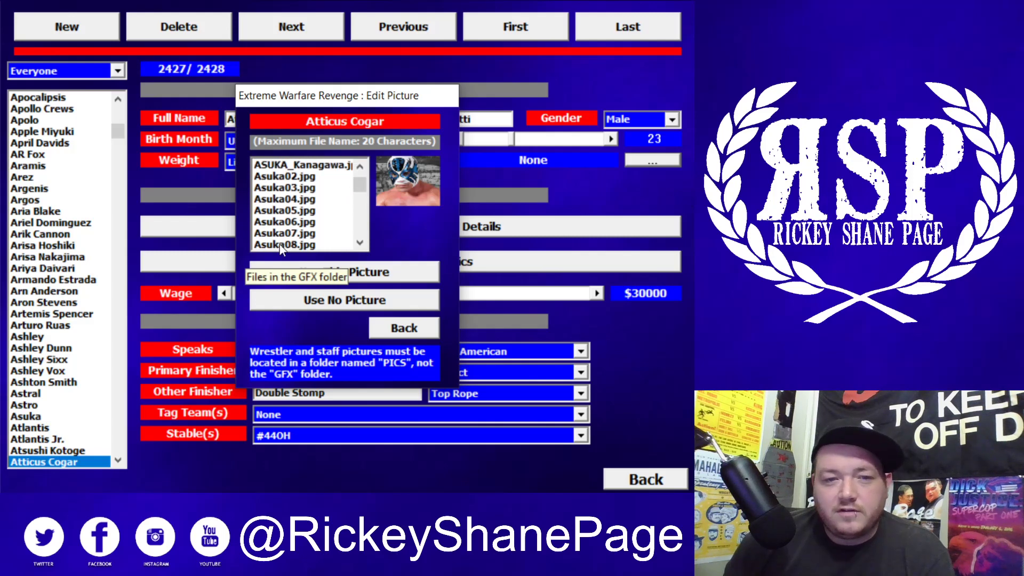
pyautogui.click(403, 328)
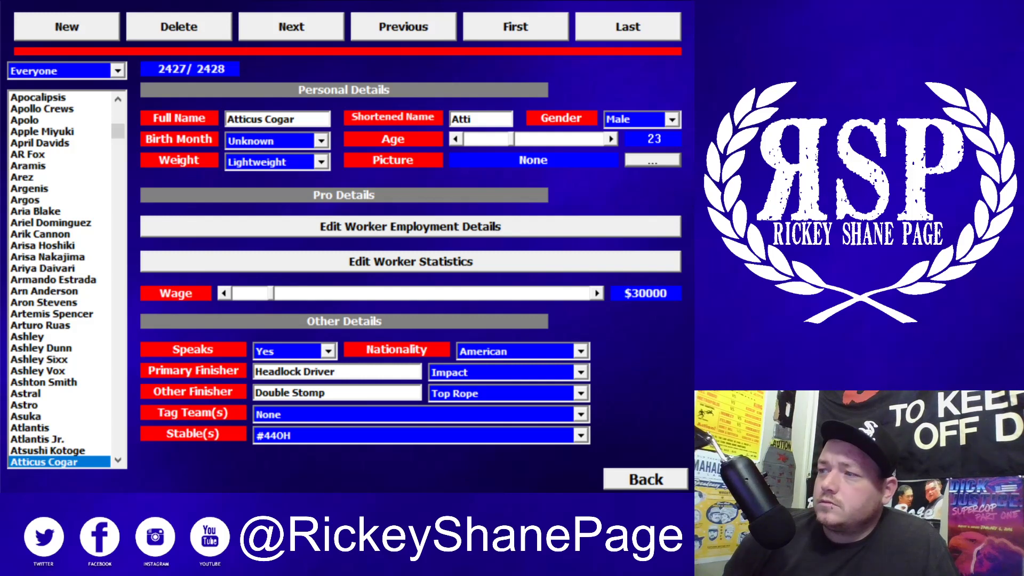
# Leave the worker editor and the category overview, and quit Extreme Warfare Revenge
pyautogui.click(643, 484)
pyautogui.click(642, 486)
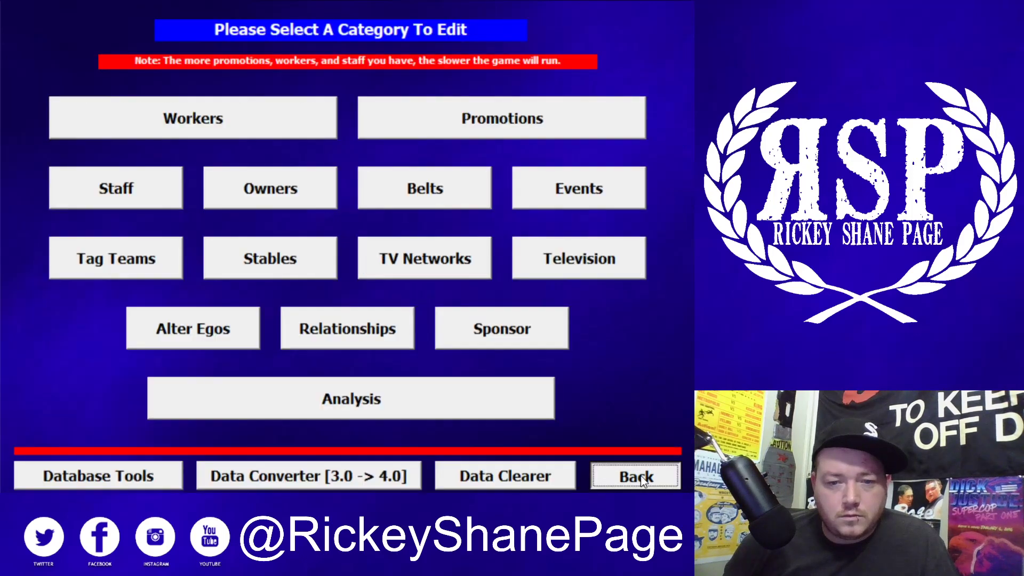
pyautogui.click(74, 421)
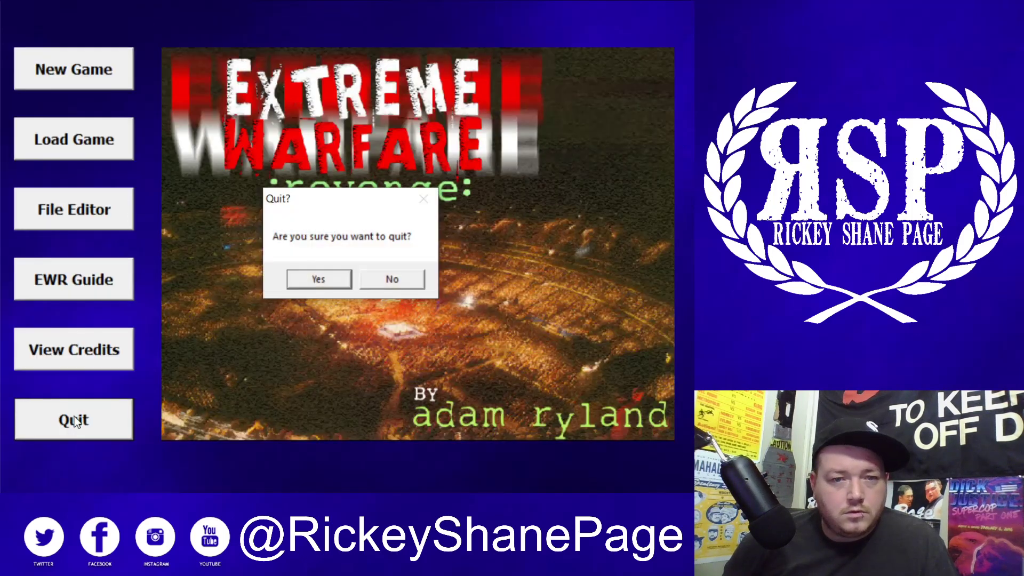
pyautogui.click(330, 281)
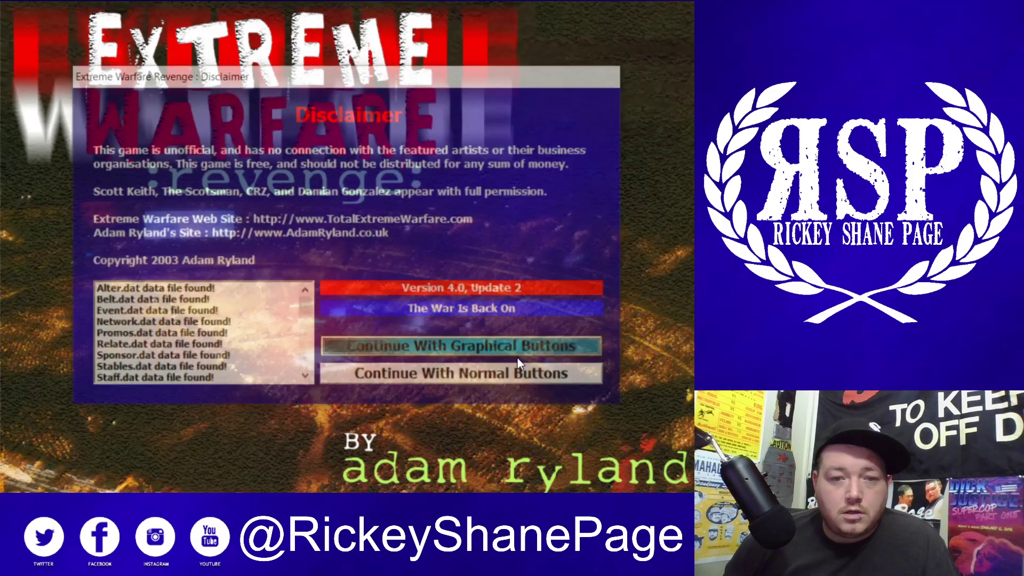
# Start the relaunched game with normal buttons and open the workers category in the file editor
pyautogui.click(463, 380)
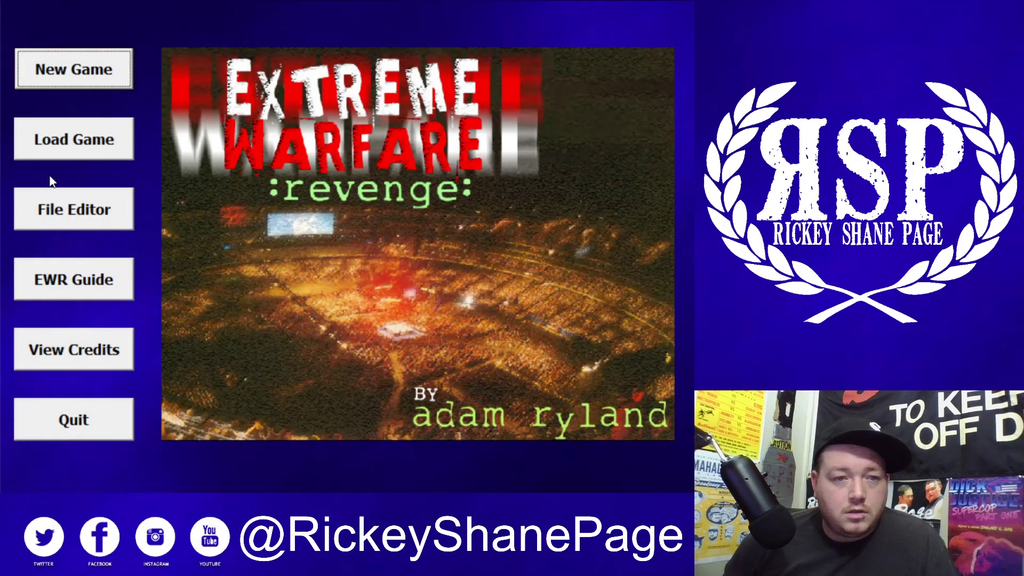
pyautogui.click(68, 213)
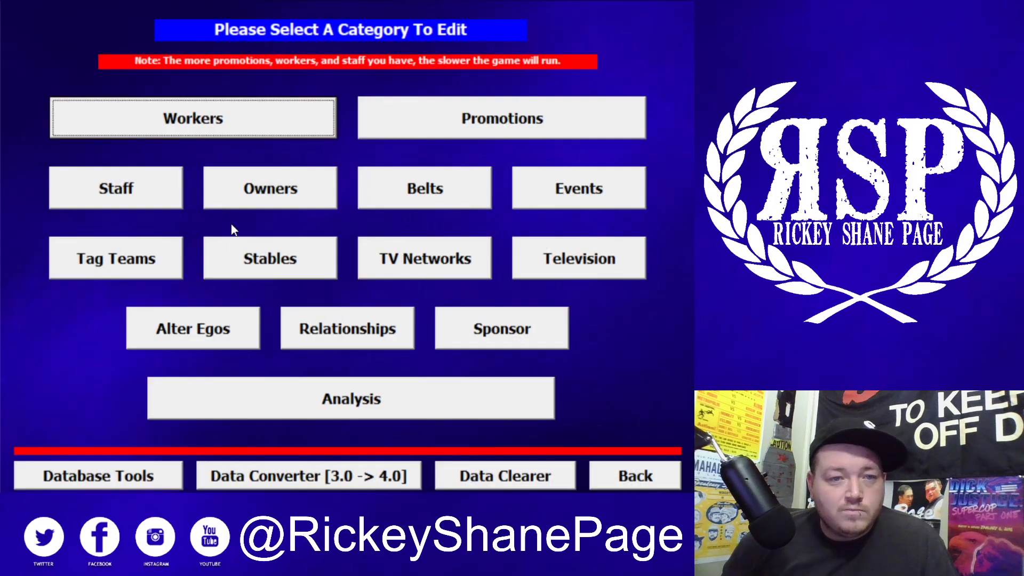
pyautogui.click(225, 128)
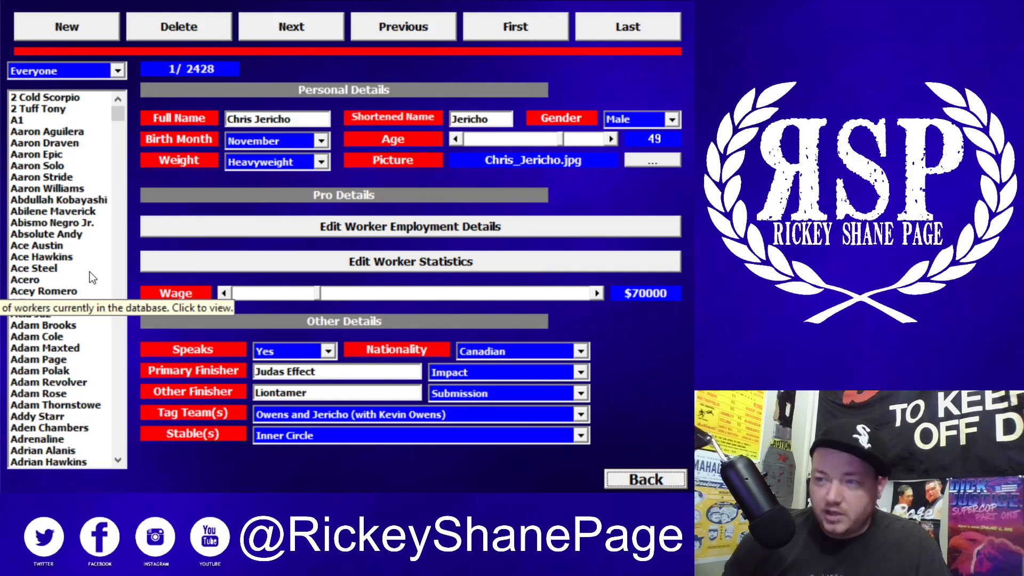
pyautogui.click(53, 142)
pyautogui.press('Up')
pyautogui.press('Up')
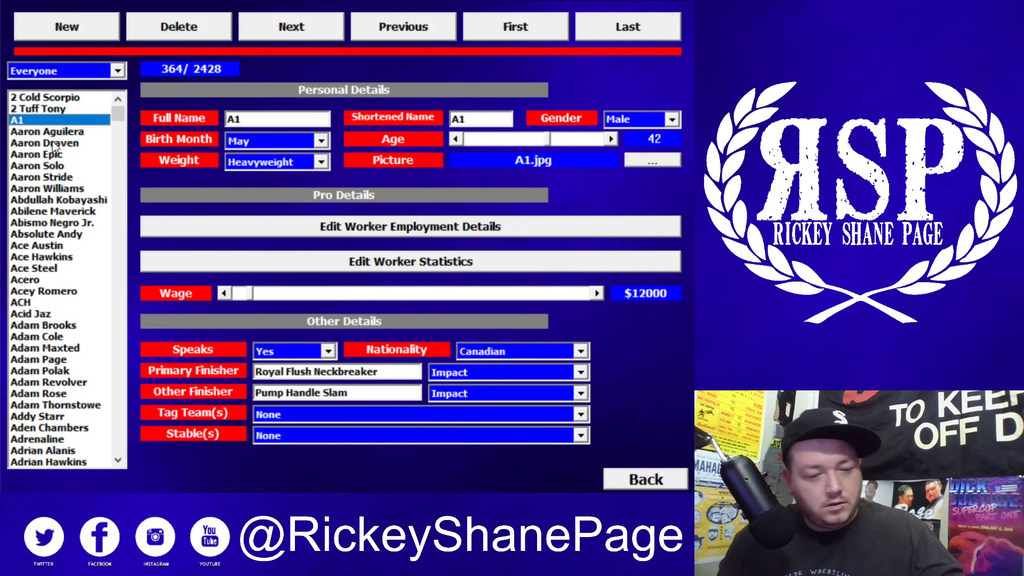
pyautogui.write('att')
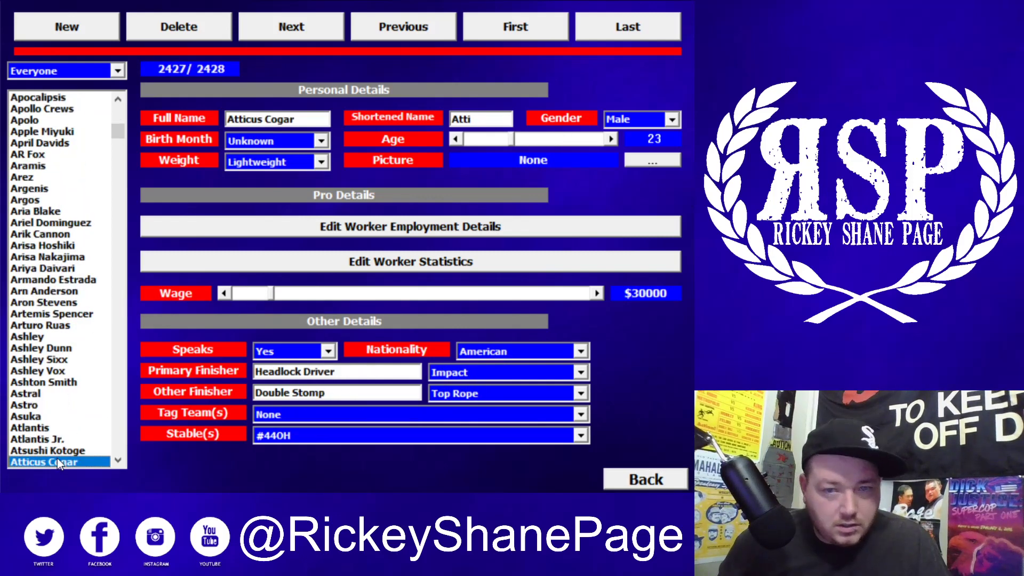
pyautogui.click(642, 163)
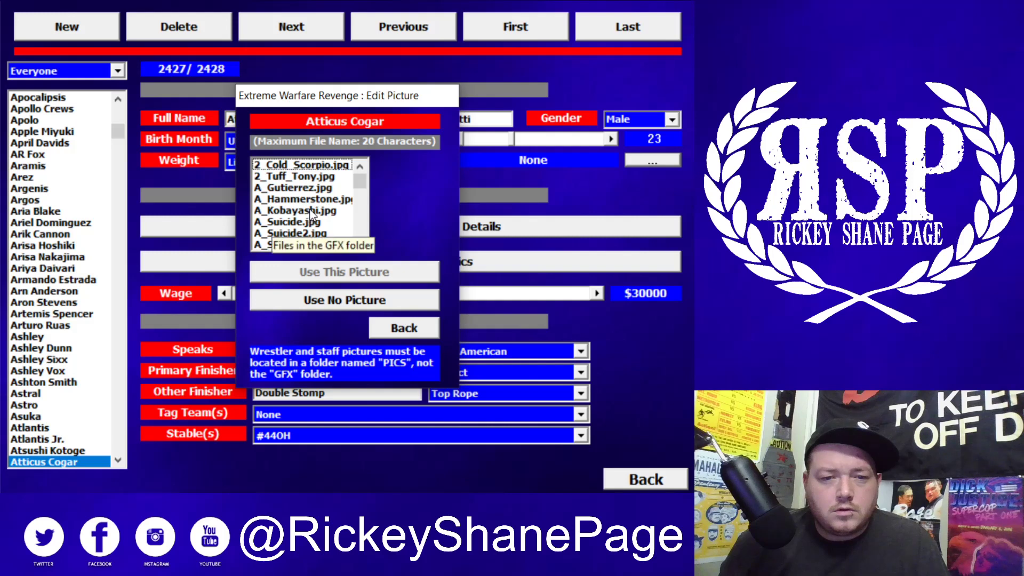
# Look again for an Atticus Cogar file among the pictures starting with "At", and leave the selection without choosing one
pyautogui.click(311, 181)
pyautogui.write('at')
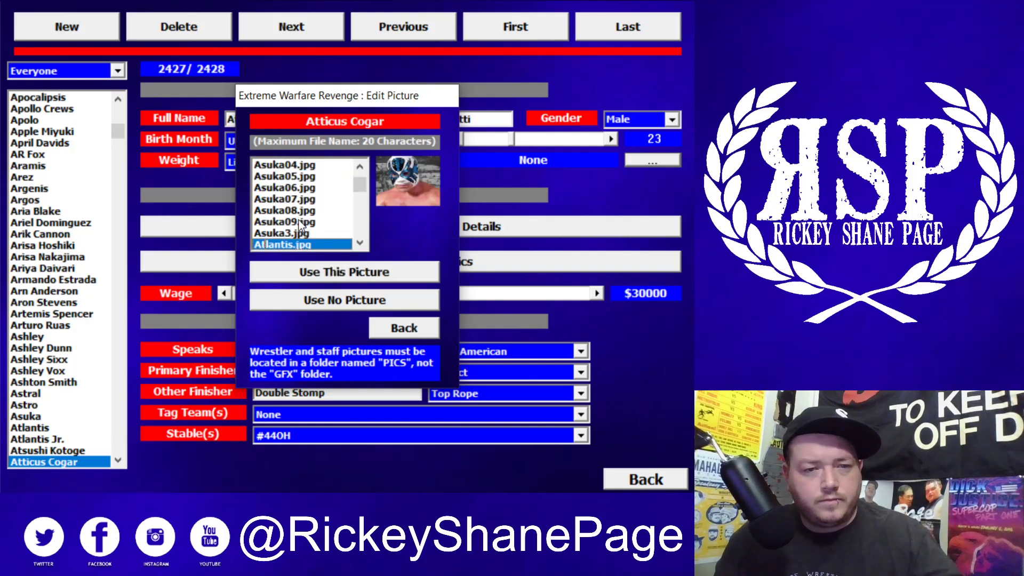
pyautogui.scroll(-1, 309, 222)
pyautogui.scroll(-4, 312, 226)
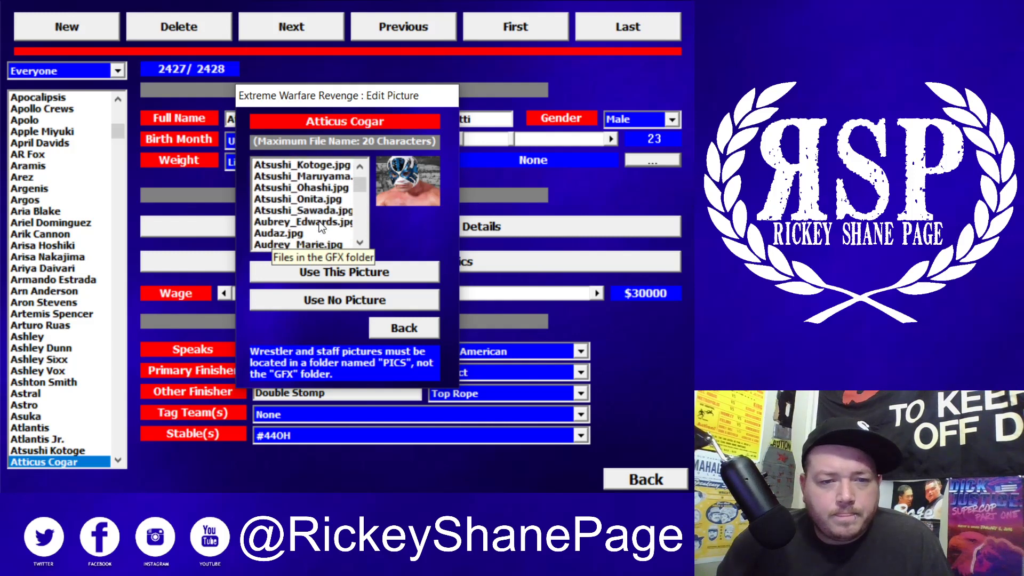
pyautogui.scroll(-3, 319, 222)
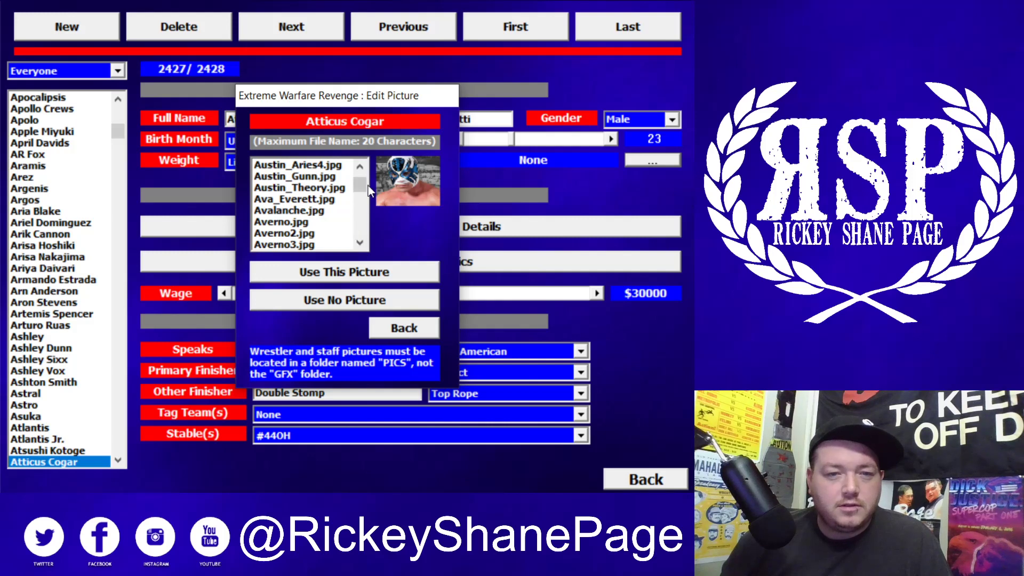
pyautogui.moveTo(360, 191); pyautogui.dragTo(364, 187)
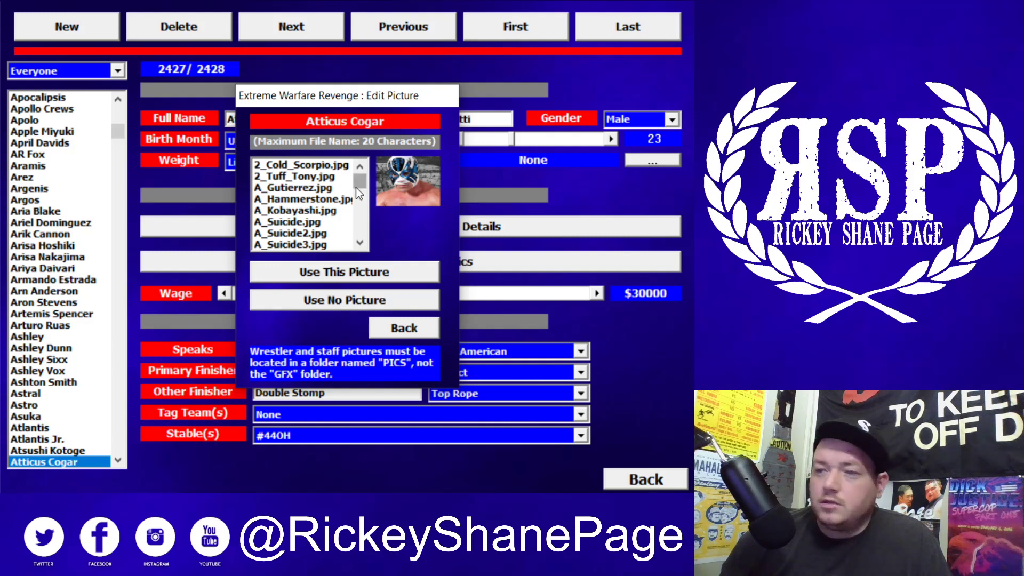
pyautogui.scroll(-3, 280, 210)
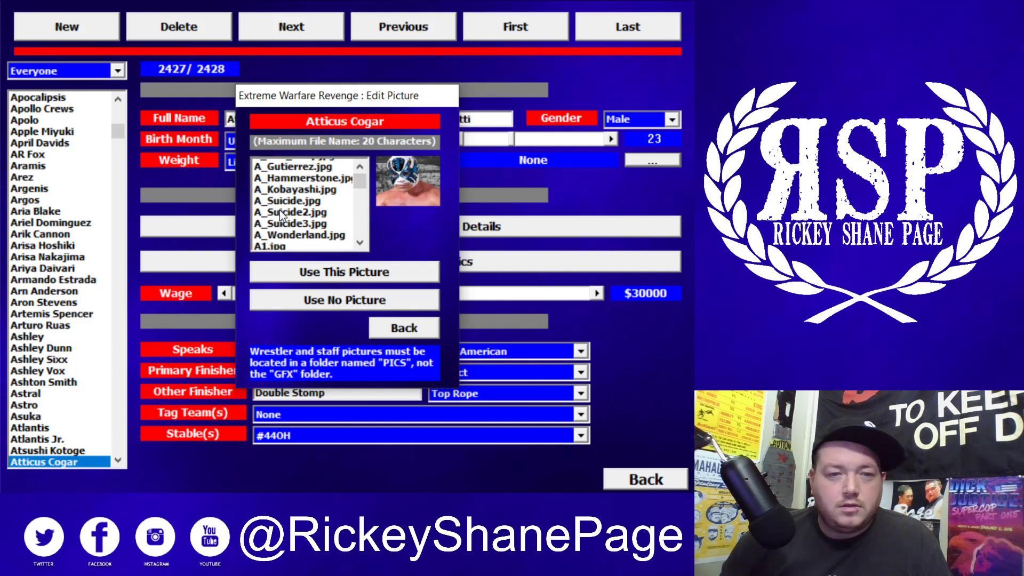
pyautogui.scroll(-10, 299, 218)
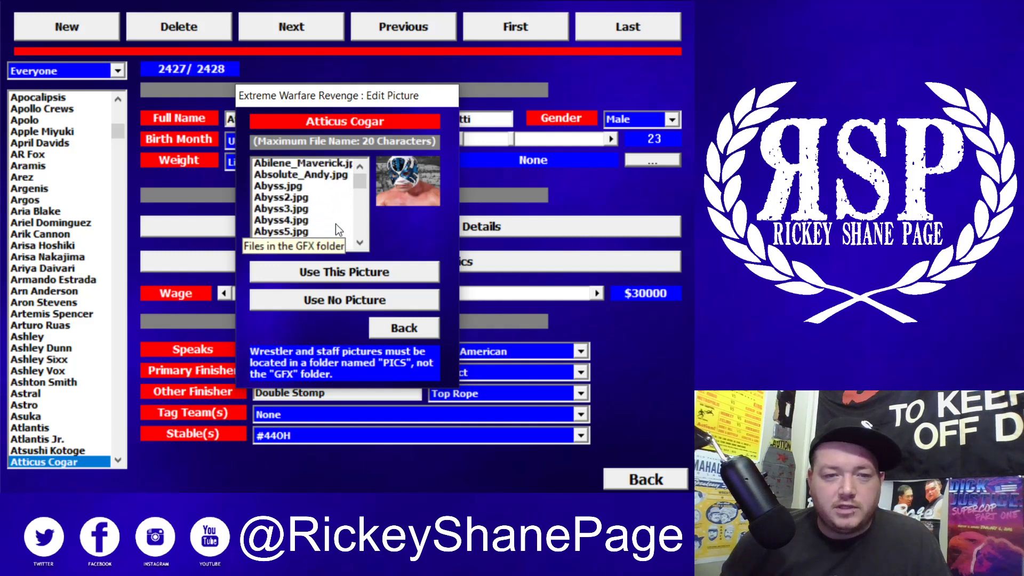
pyautogui.scroll(-10, 316, 211)
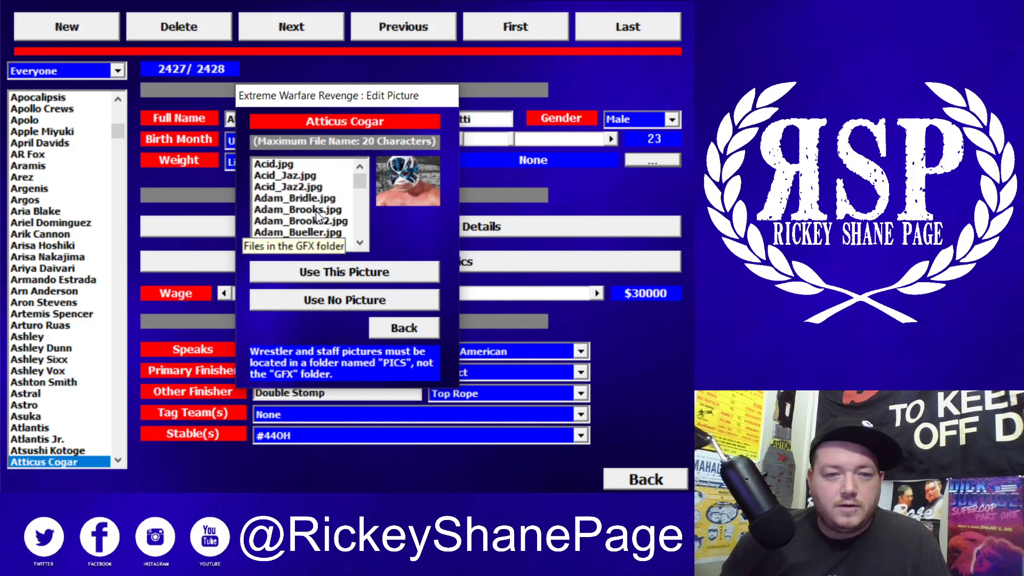
pyautogui.click(297, 214)
pyautogui.write('atl')
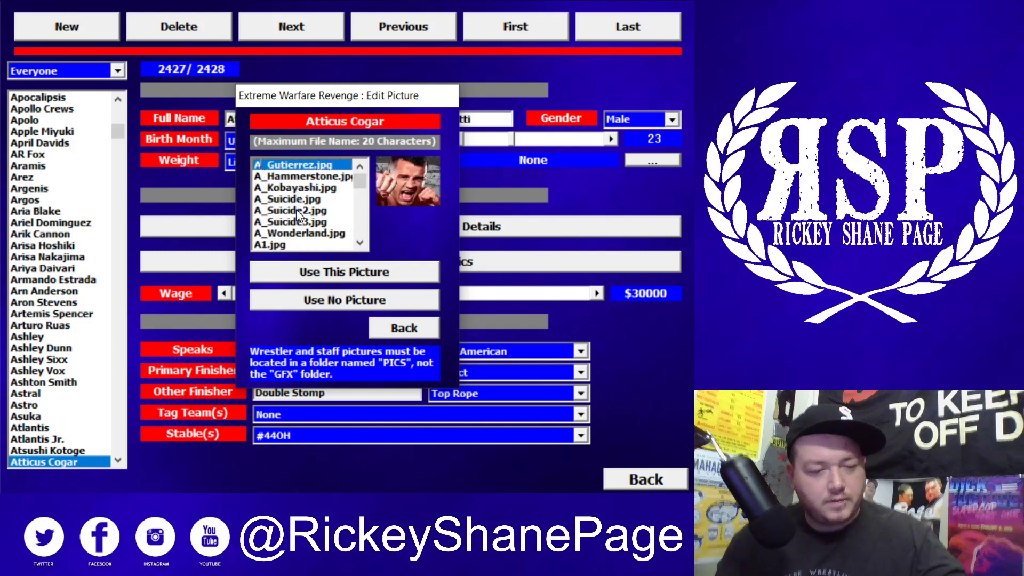
pyautogui.scroll(-1, 299, 230)
pyautogui.scroll(-3, 300, 227)
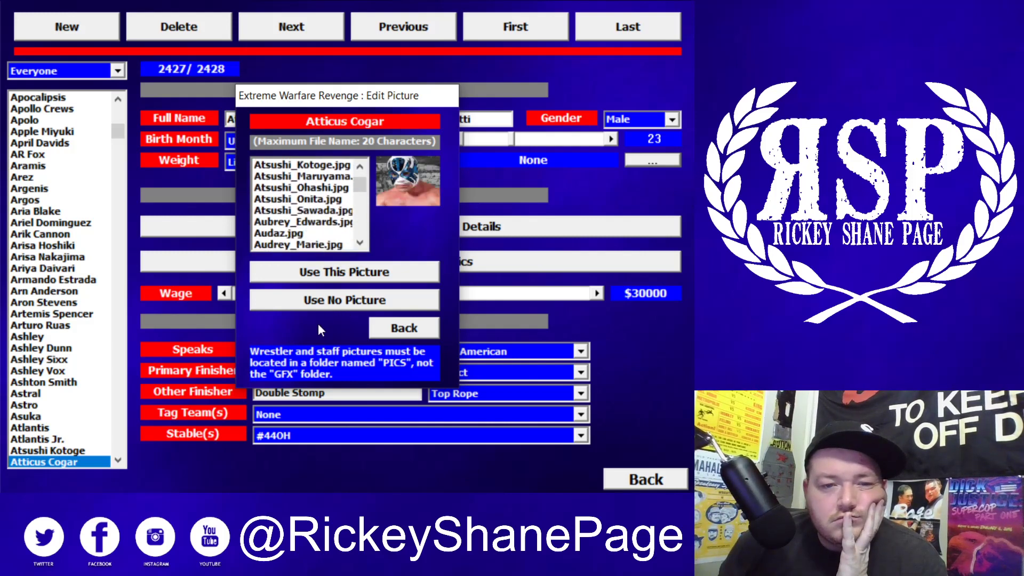
pyautogui.click(376, 328)
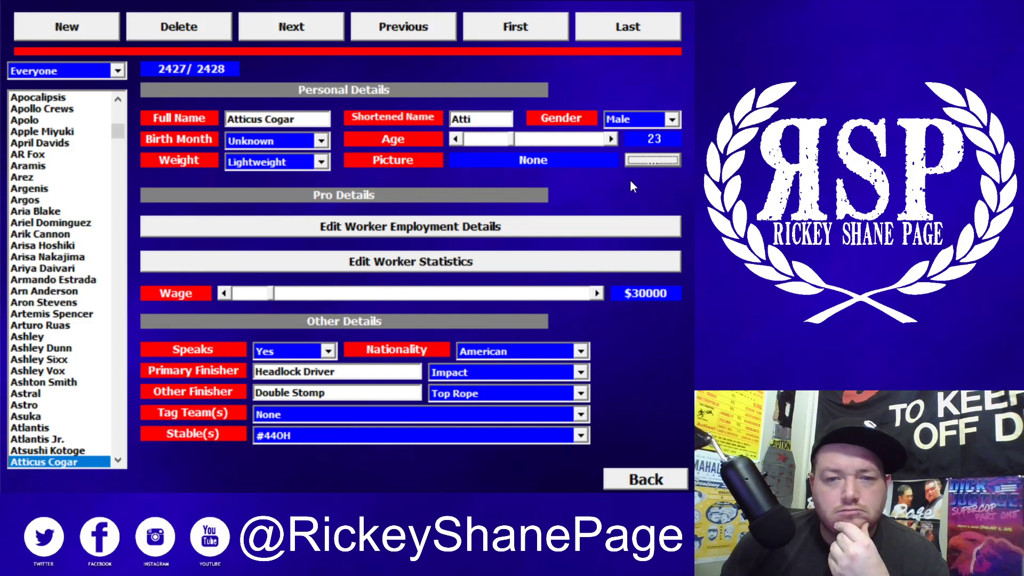
# Look through the start of the picture list for Atticus Cogar, and return to the category overview without choosing a picture
pyautogui.click(56, 462)
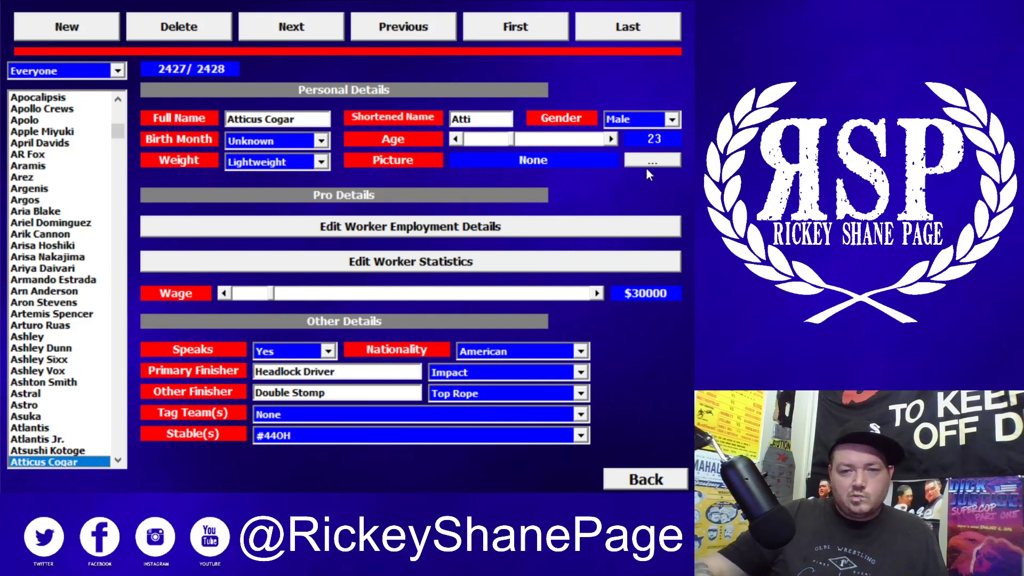
pyautogui.click(655, 157)
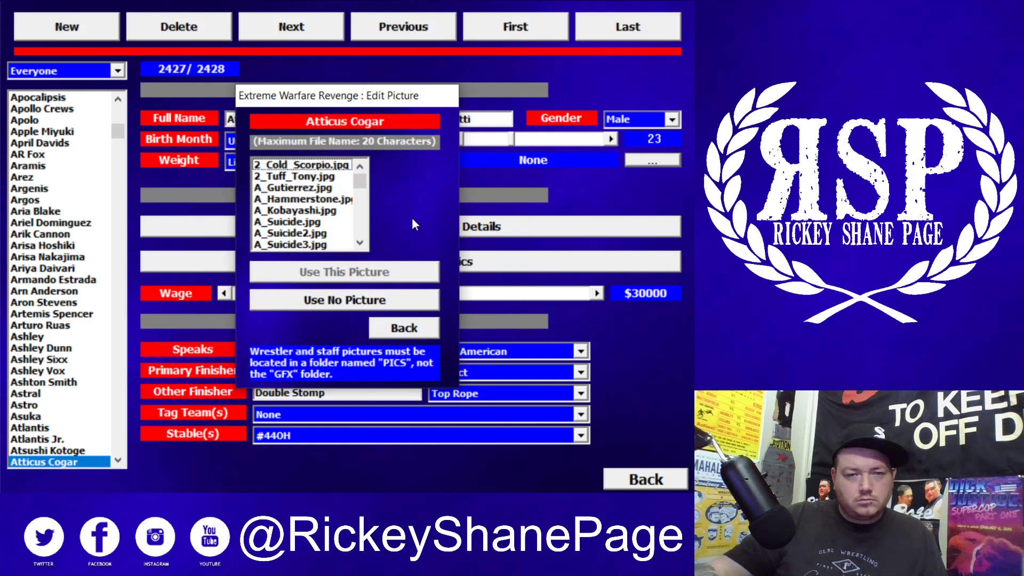
pyautogui.scroll(-6, 351, 206)
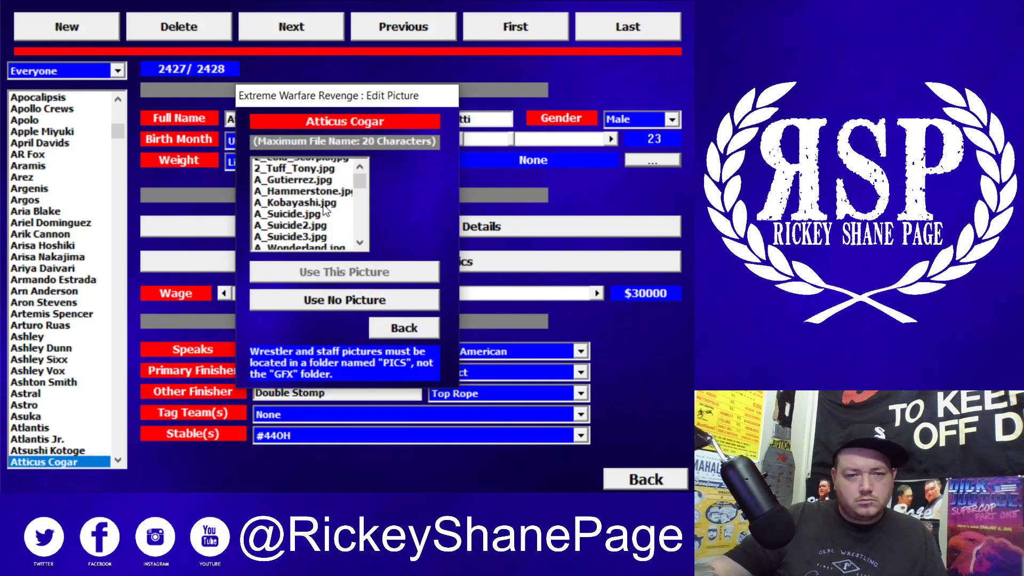
pyautogui.scroll(-7, 305, 219)
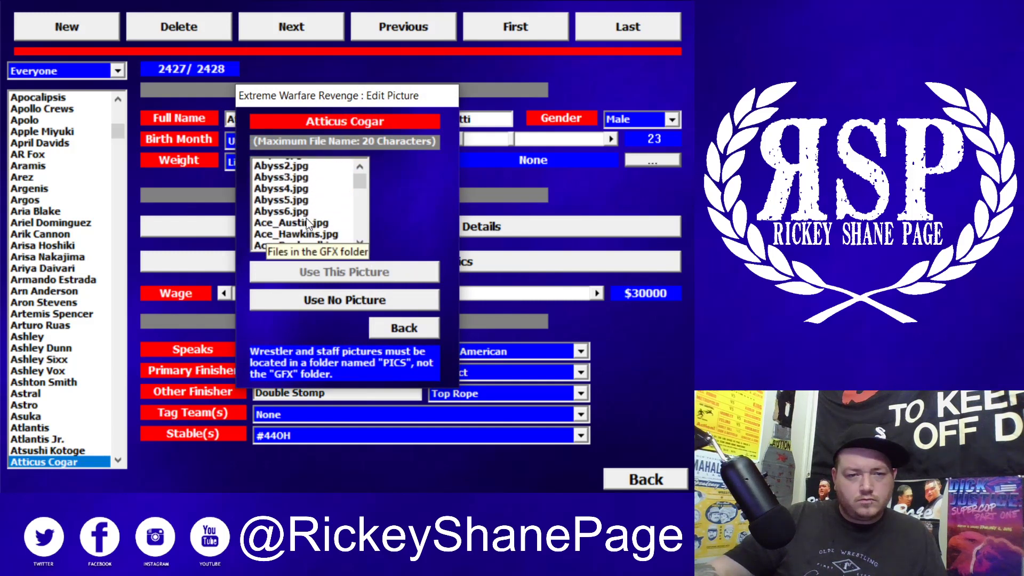
pyautogui.scroll(-10, 309, 220)
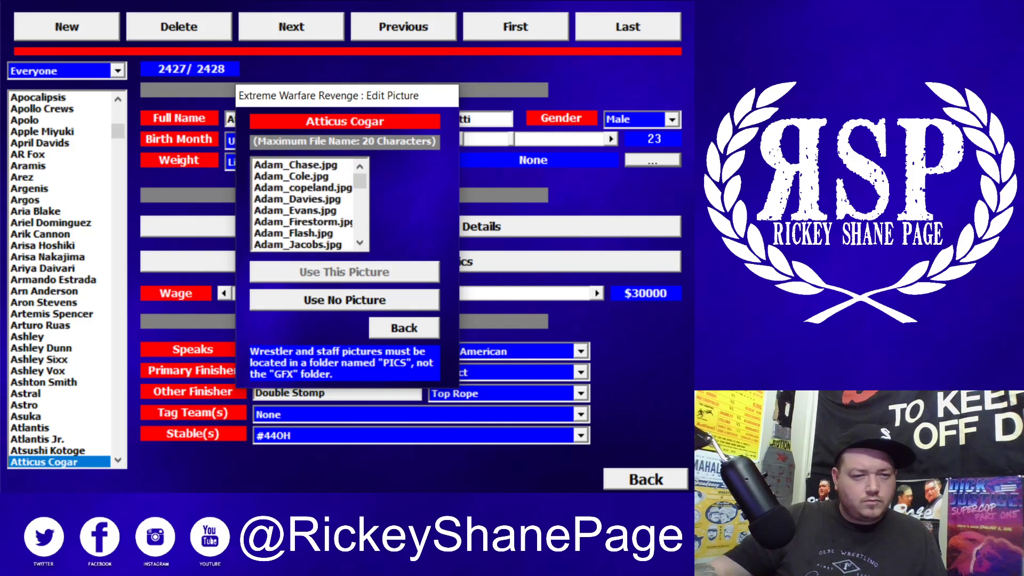
pyautogui.click(21, 499)
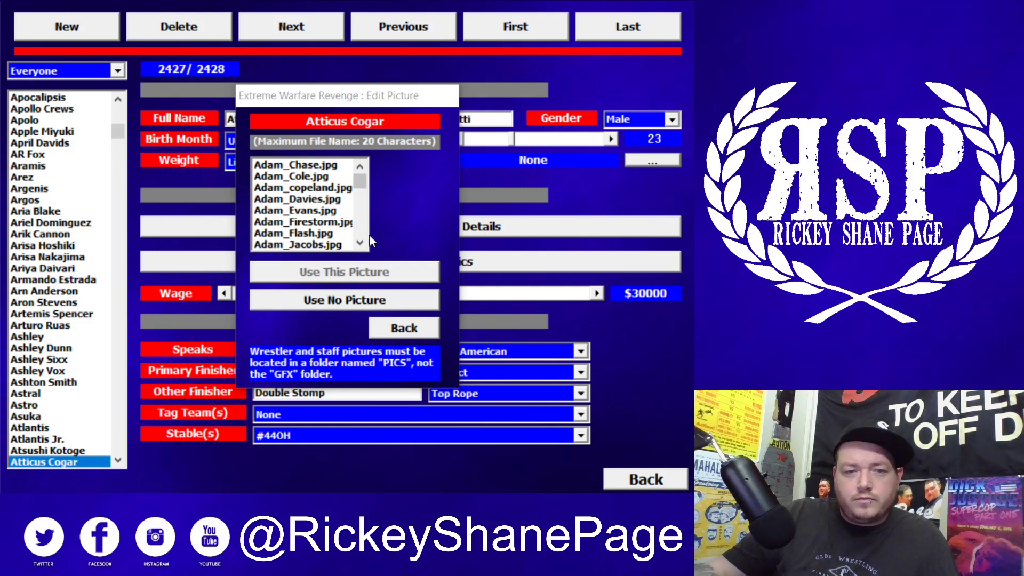
pyautogui.click(420, 337)
pyautogui.click(640, 485)
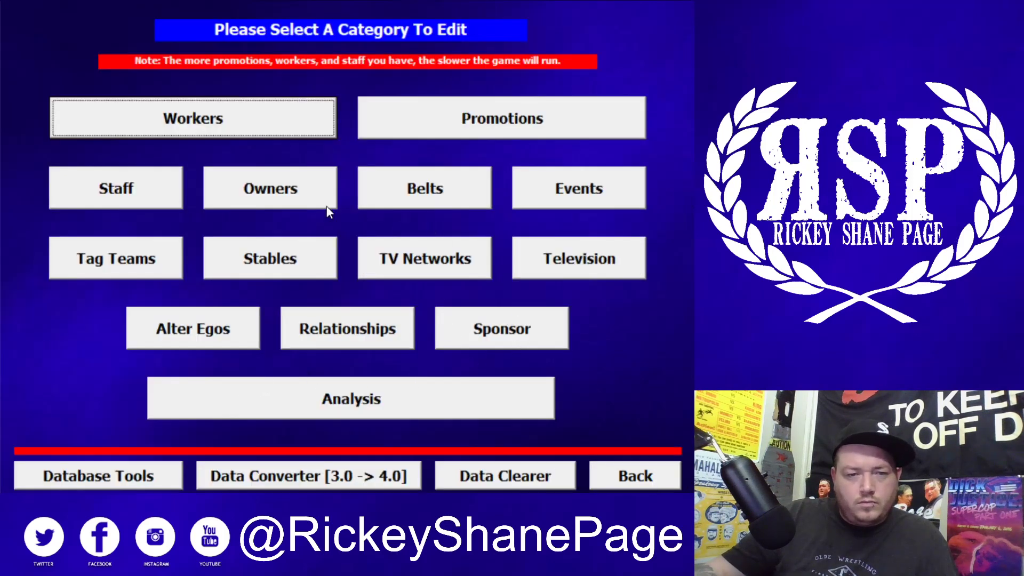
# Reopen the workers category, find Atticus Cogar in the list and open the picture selection for the record
pyautogui.click(191, 124)
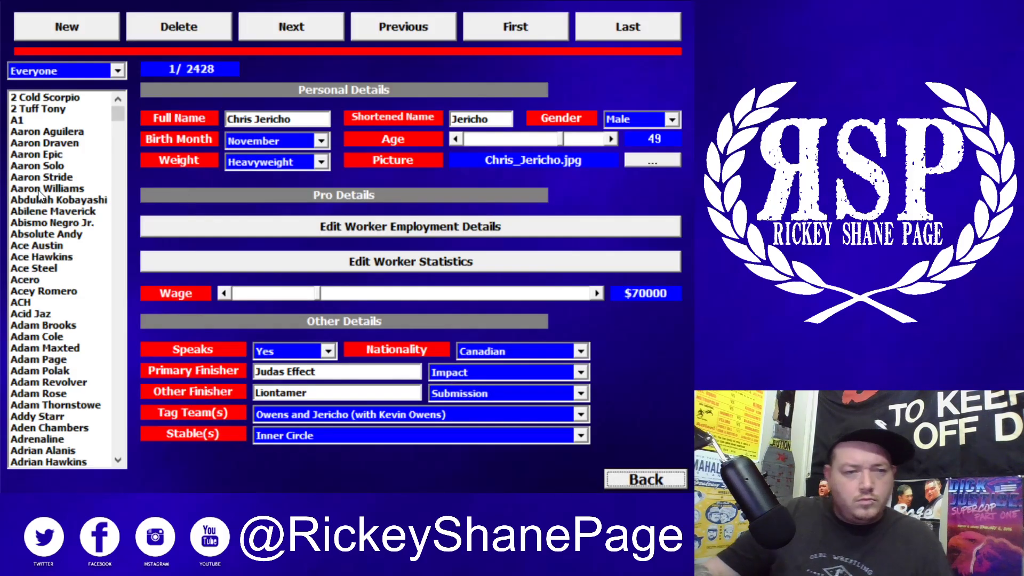
pyautogui.click(40, 190)
pyautogui.write('att')
pyautogui.scroll(-1, 25, 314)
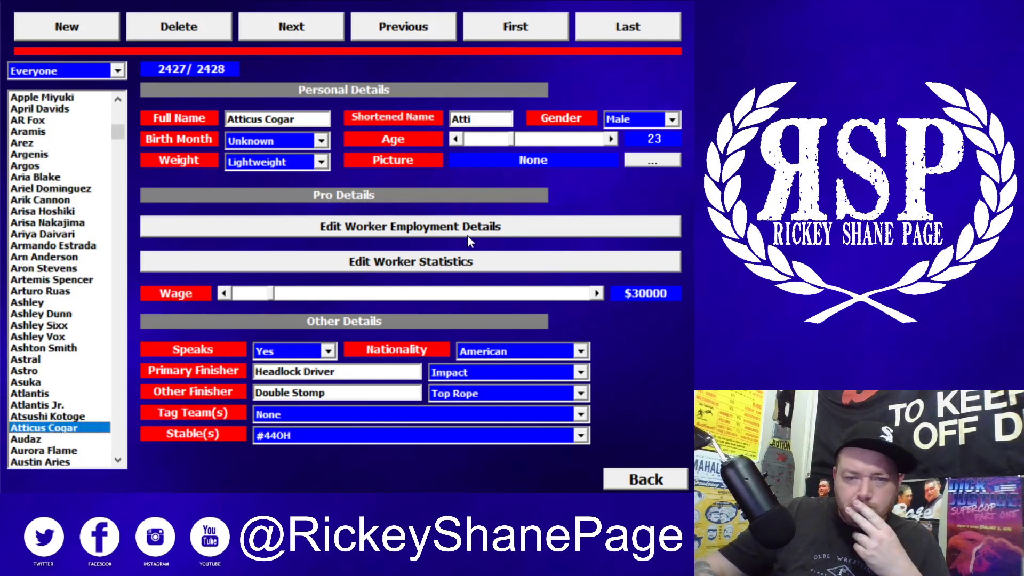
pyautogui.click(648, 163)
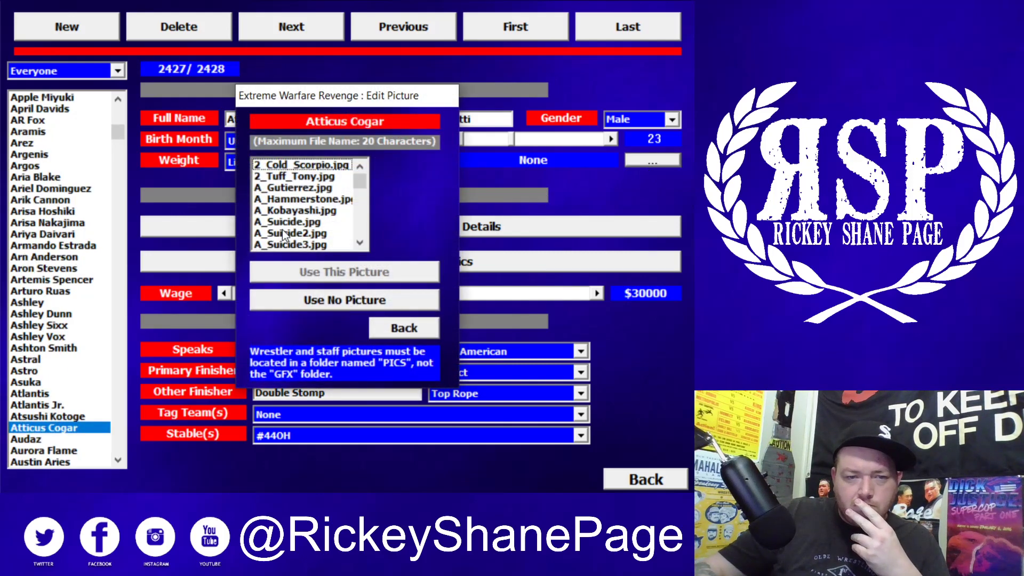
# Search the picture files starting with "At" for one of Atticus Cogar
pyautogui.scroll(-5, 283, 235)
pyautogui.scroll(-9, 305, 234)
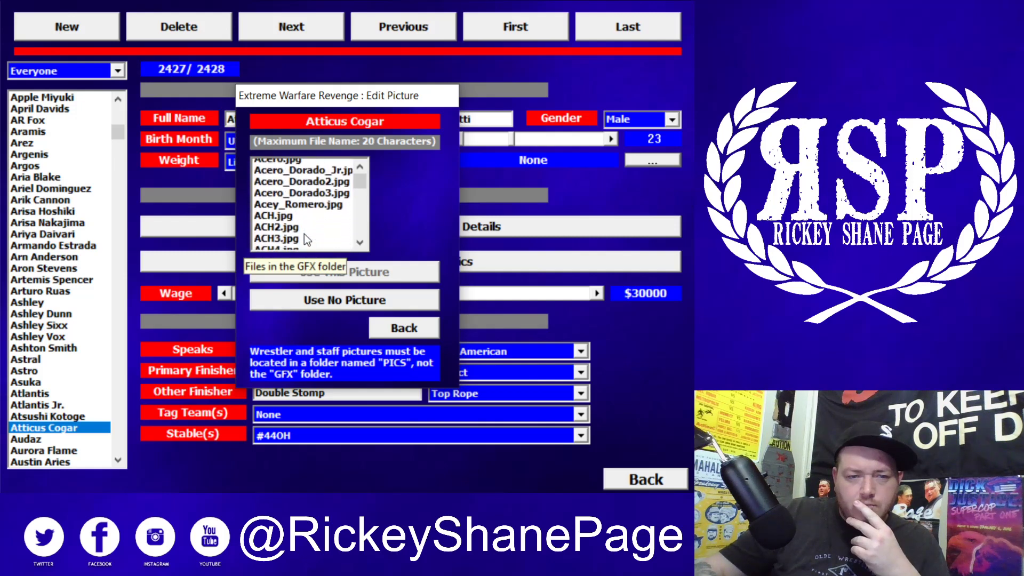
pyautogui.scroll(-1, 304, 234)
pyautogui.click(294, 223)
pyautogui.write('at')
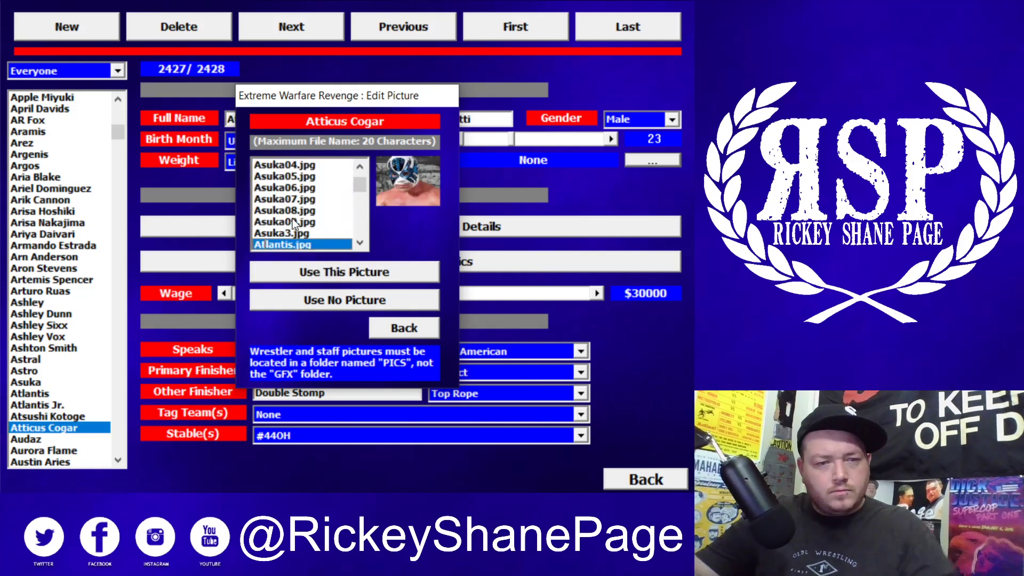
pyautogui.scroll(-1, 283, 224)
pyautogui.scroll(-1, 312, 229)
pyautogui.scroll(-3, 313, 229)
pyautogui.scroll(-1, 325, 227)
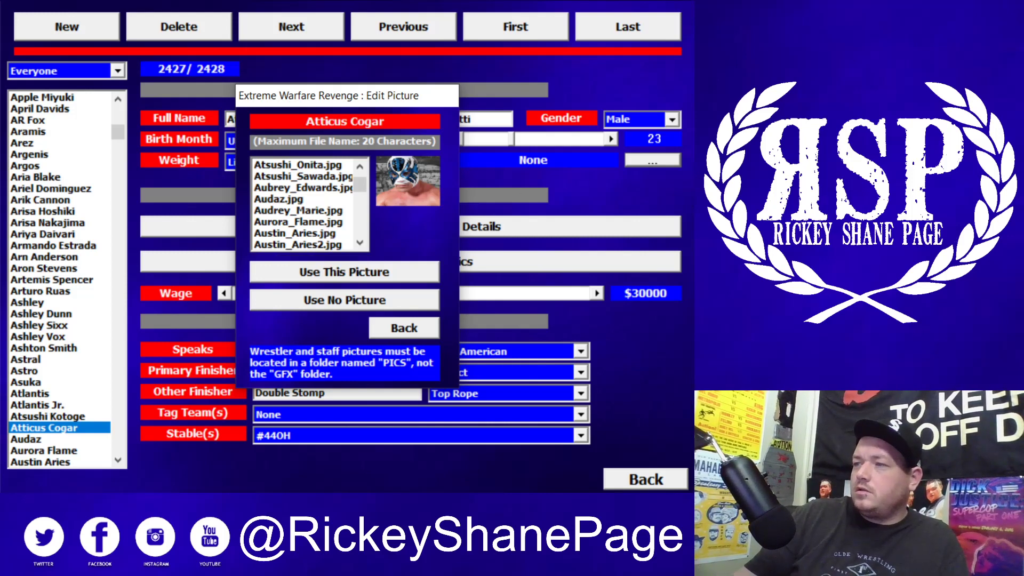
# Switch to the desktop, check the properties of the downloaded JFIF picture and close them
pyautogui.hotkey('alt', 'Tab')
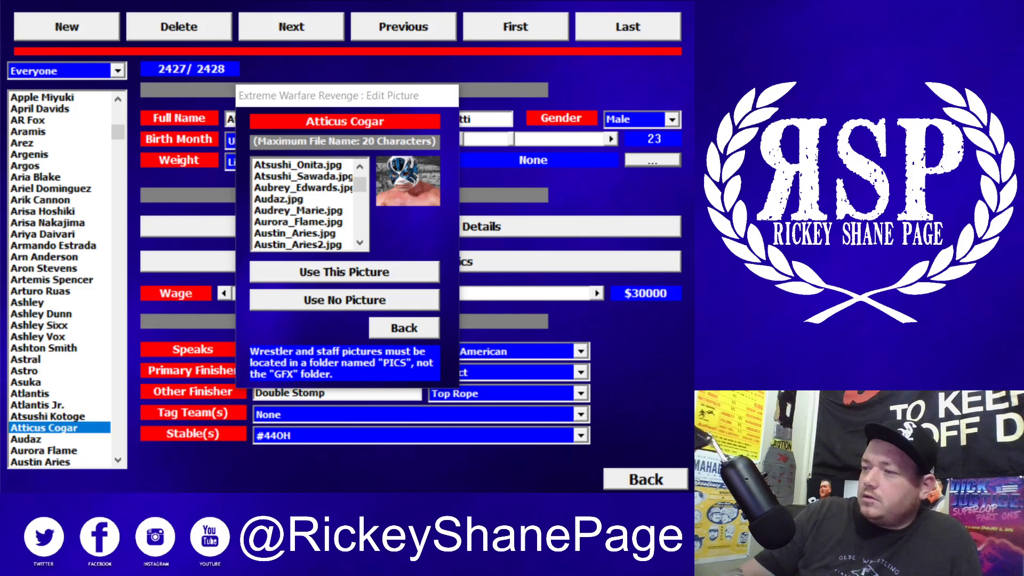
pyautogui.hotkey('shift', 'F10')
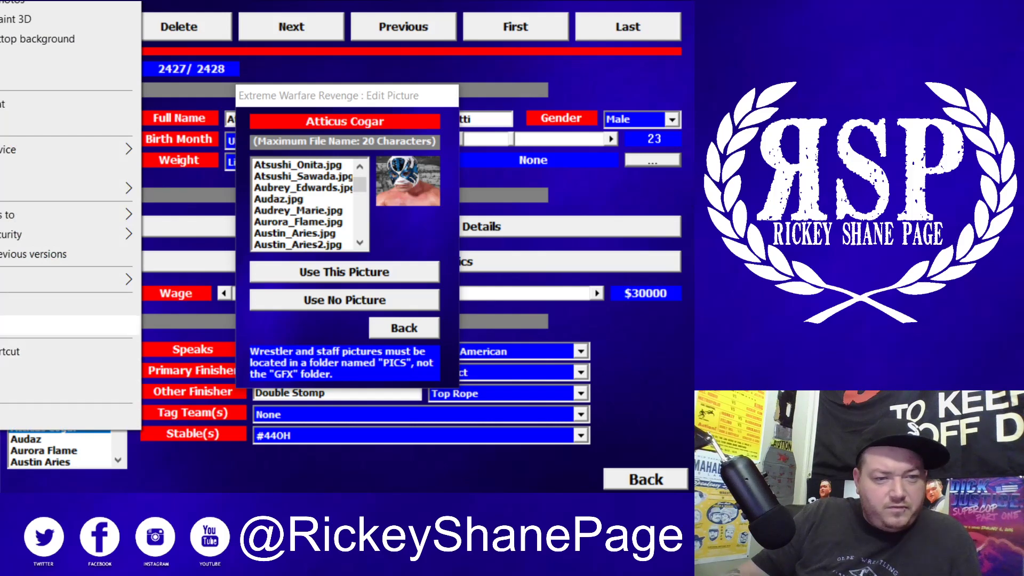
pyautogui.click(10, 426)
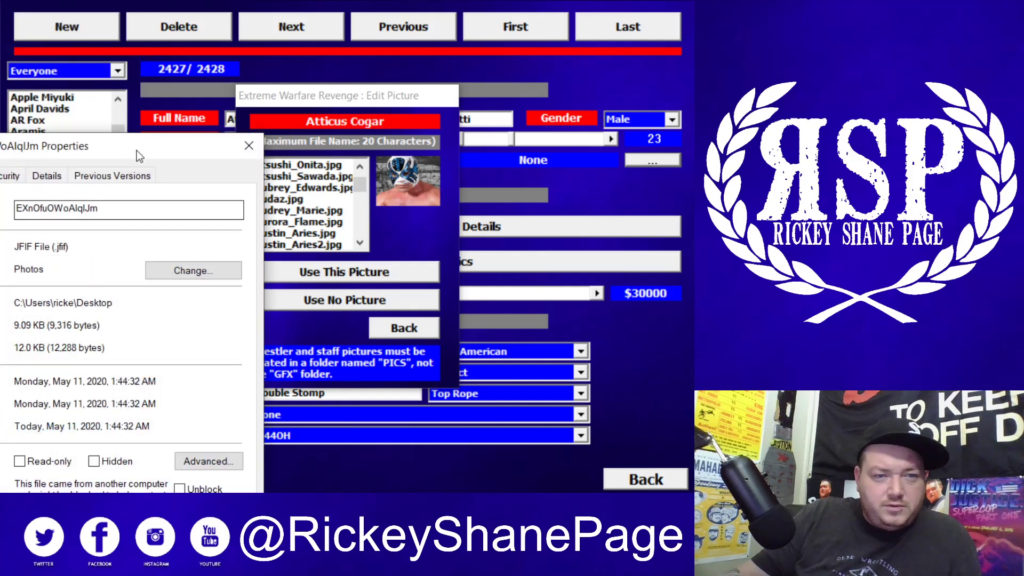
pyautogui.press('Escape')
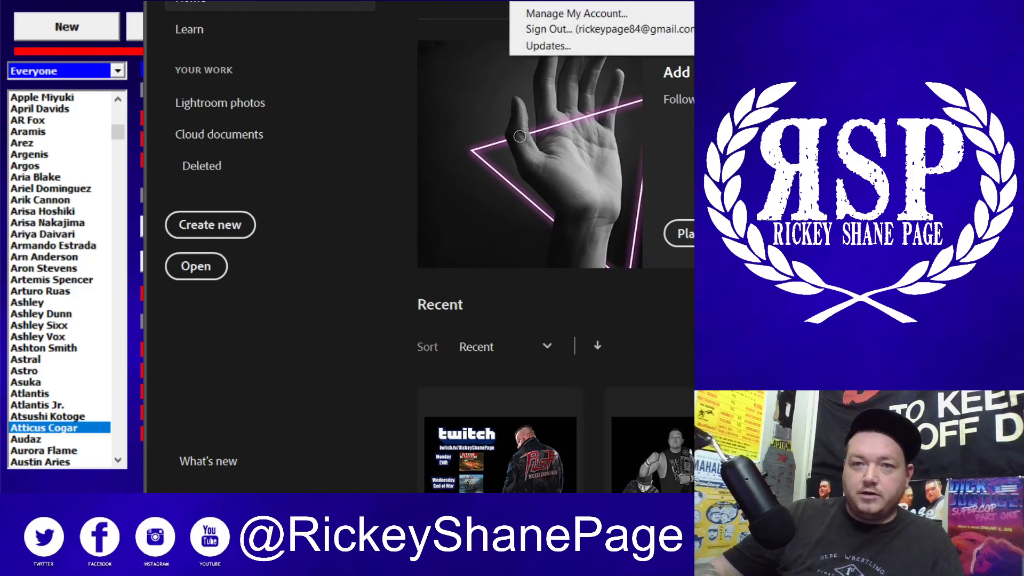
# Open the downloaded JFIF picture from the desktop with Adobe Photoshop 2020, using the Open with app choice
pyautogui.hotkey('alt', 'Tab')
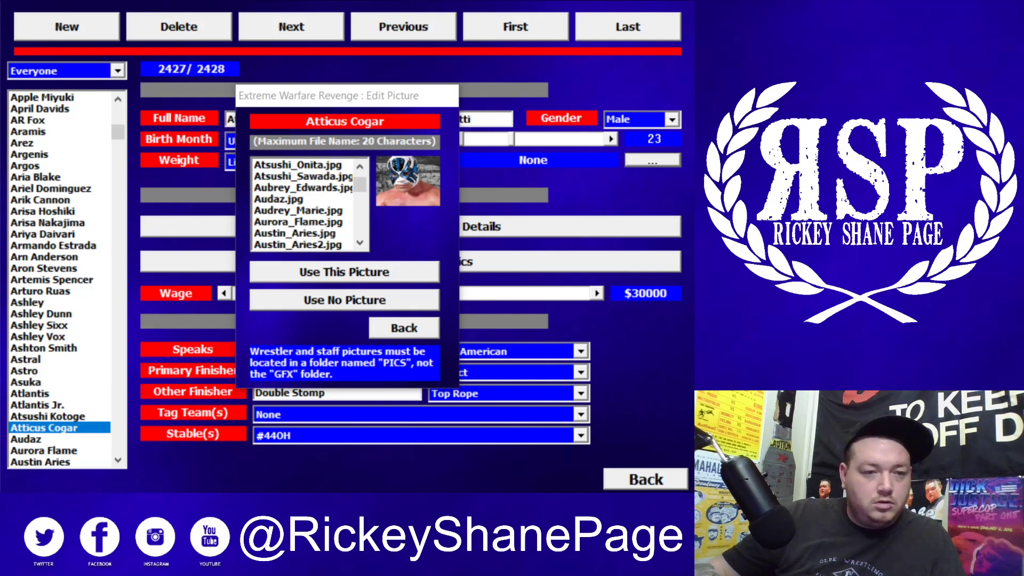
pyautogui.rightClick(1, 182)
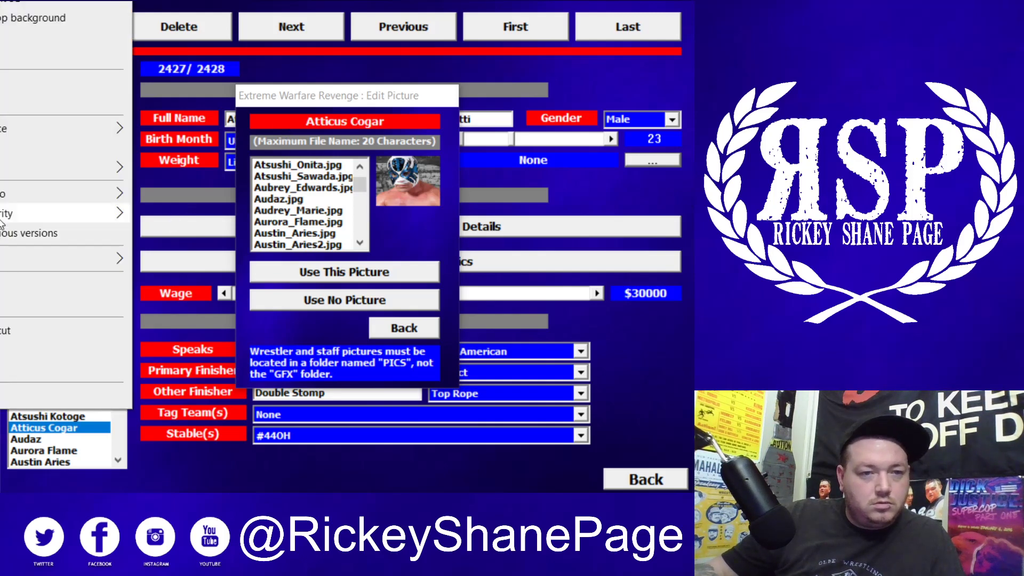
pyautogui.moveTo(23, 175)
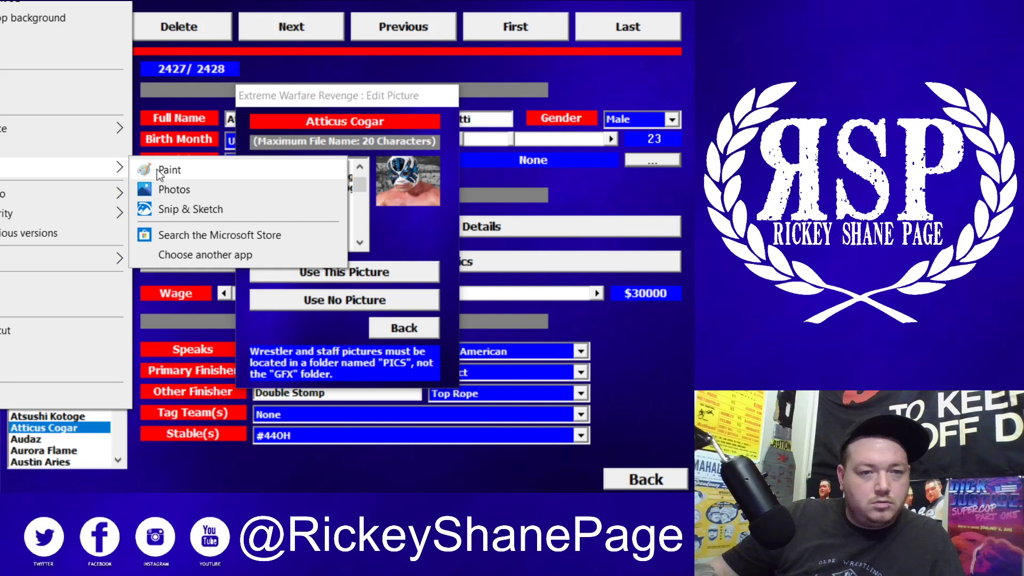
pyautogui.click(196, 255)
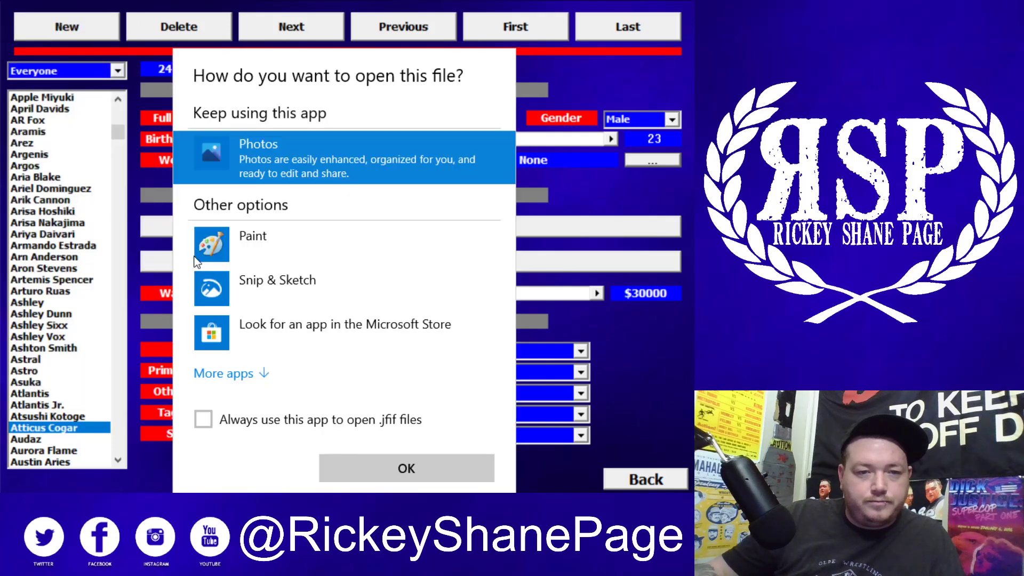
pyautogui.click(253, 374)
pyautogui.click(266, 369)
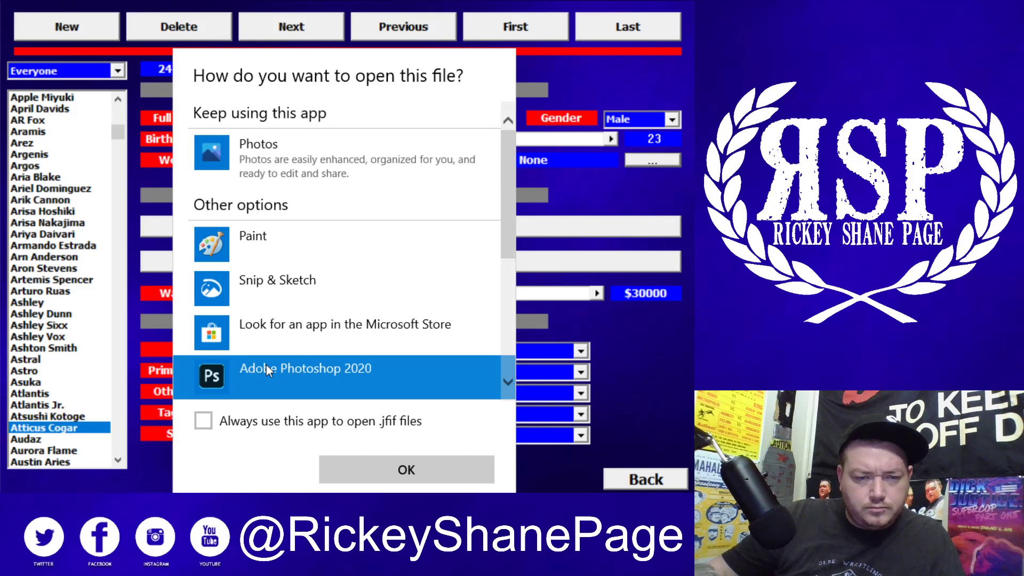
pyautogui.click(353, 467)
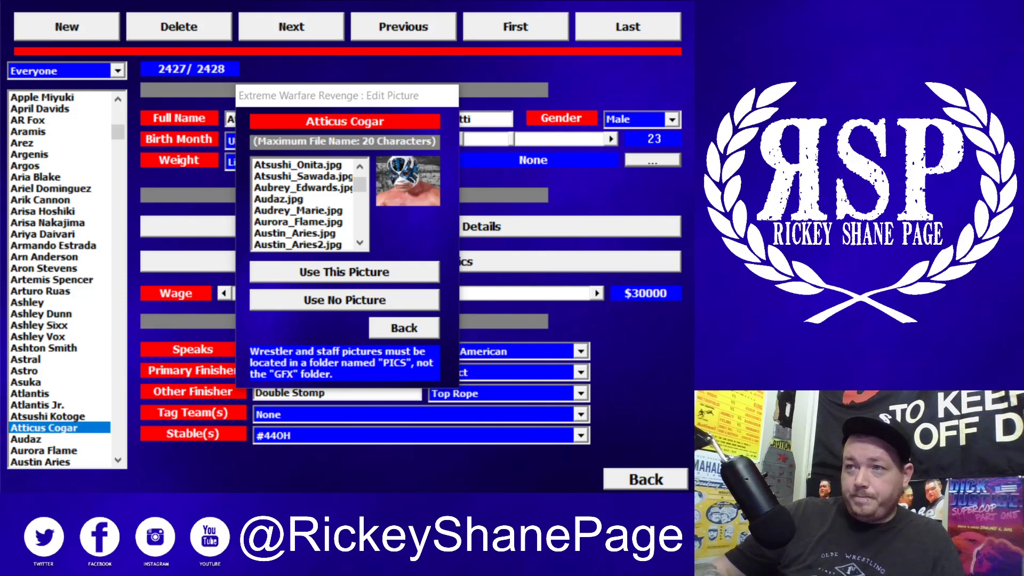
pyautogui.hotkey('alt', 'Tab')
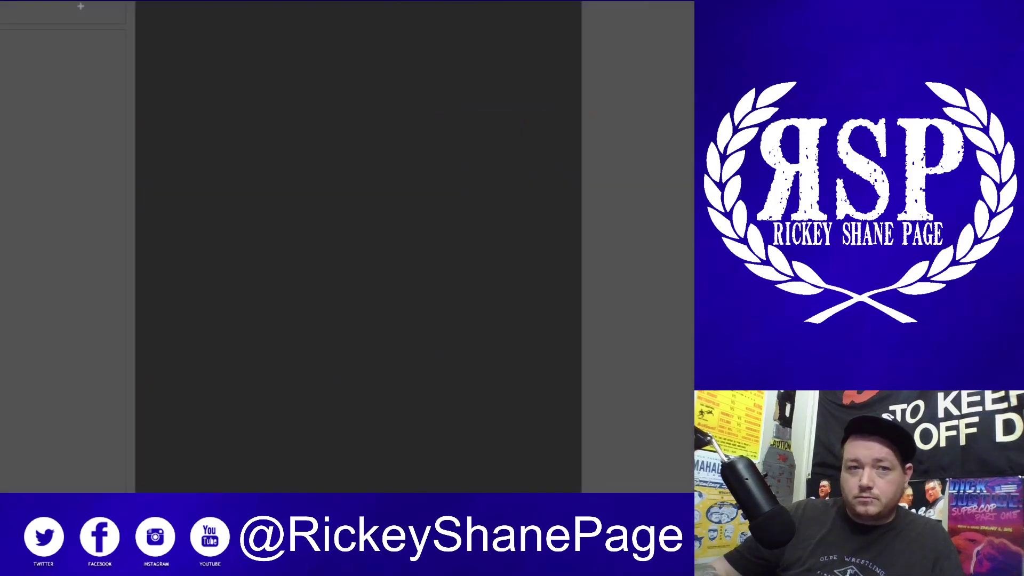
pyautogui.hotkey('alt', 'Tab')
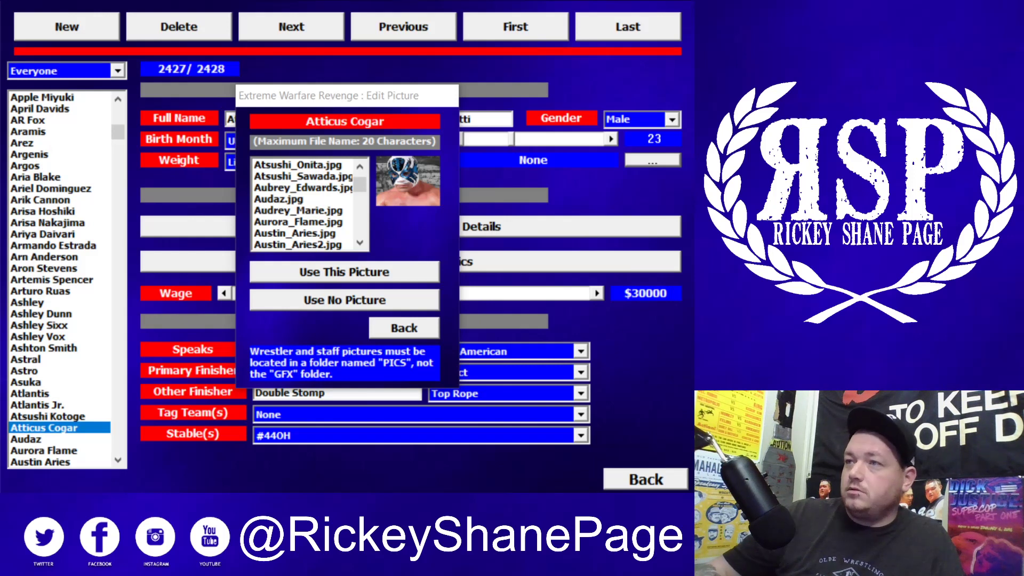
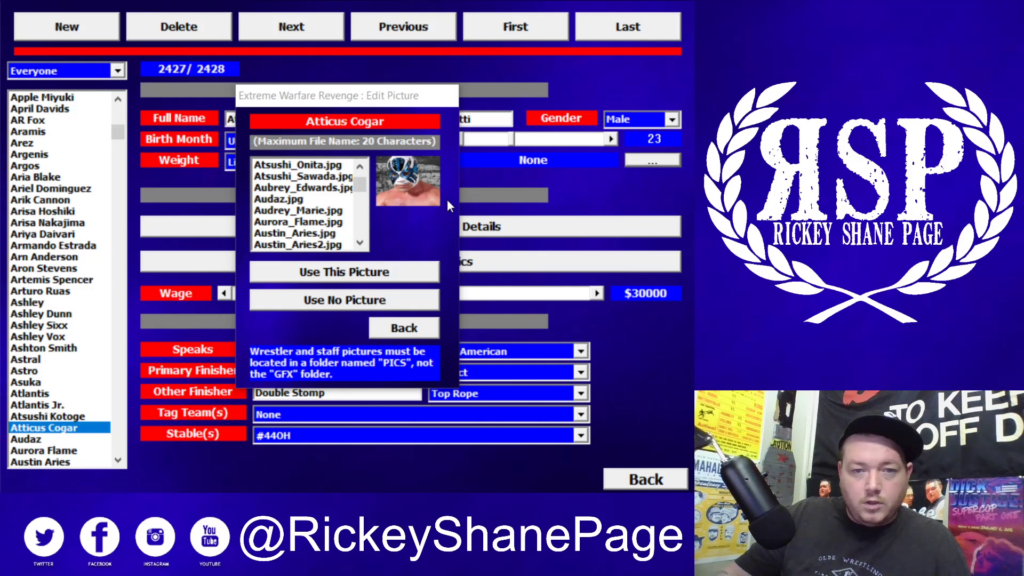
# Back in the worker editor, leave the picture selection without choosing a file and reselect the Atticus Cogar record
pyautogui.click(414, 326)
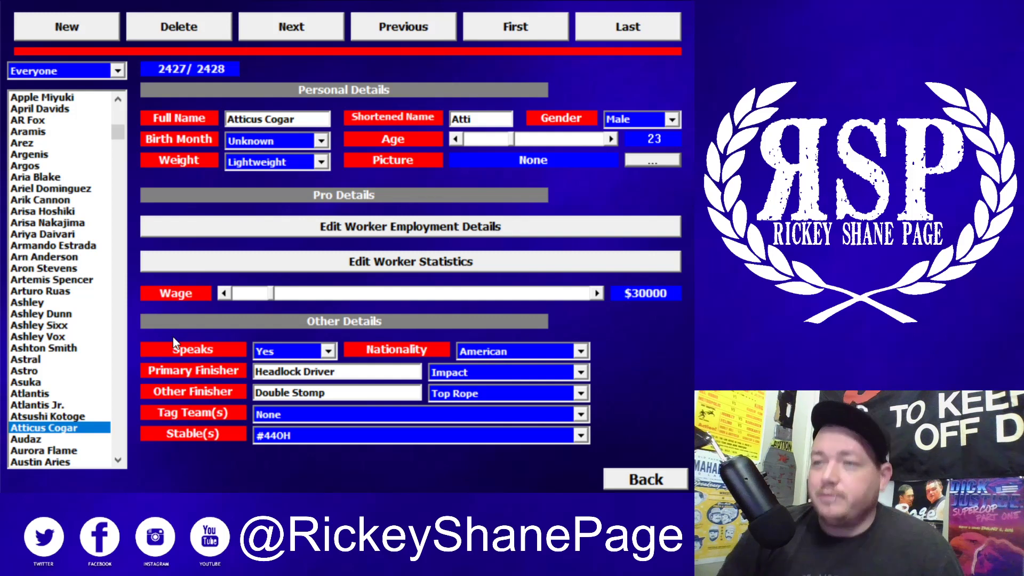
pyautogui.click(42, 417)
pyautogui.click(46, 393)
pyautogui.click(41, 430)
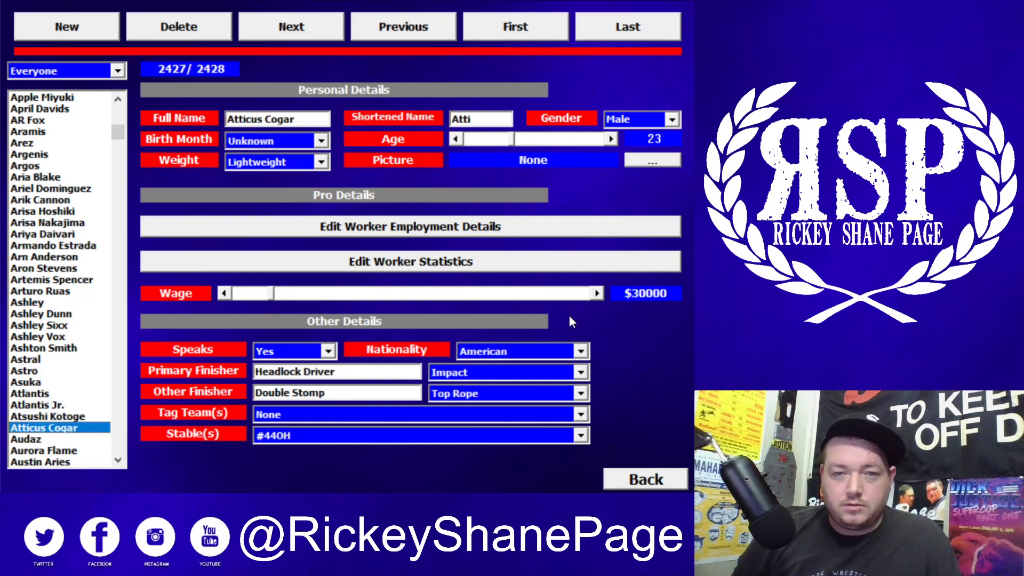
pyautogui.click(653, 160)
pyautogui.click(281, 200)
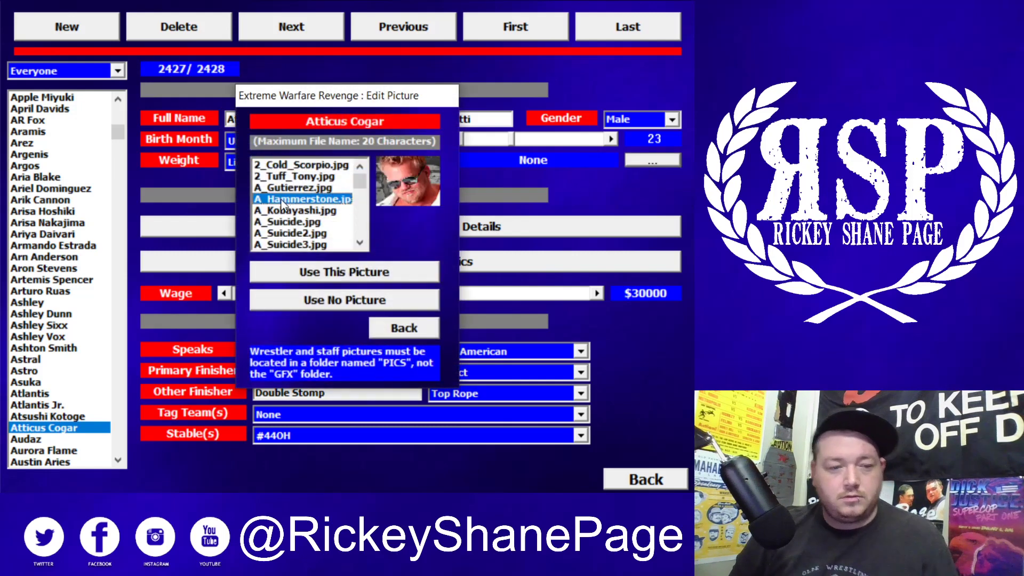
pyautogui.press('Down')
pyautogui.press('Down')
pyautogui.press('Down')
pyautogui.press('Down')
pyautogui.press('Down')
pyautogui.press('Down')
pyautogui.press('Down')
pyautogui.press('Down')
pyautogui.press('Down')
pyautogui.press('Down')
pyautogui.press('Down')
pyautogui.press('Down')
pyautogui.press('Down')
pyautogui.press('Down')
pyautogui.press('Down')
pyautogui.press('Down')
pyautogui.press('Down')
pyautogui.press('Down')
pyautogui.press('Down')
pyautogui.press('Down')
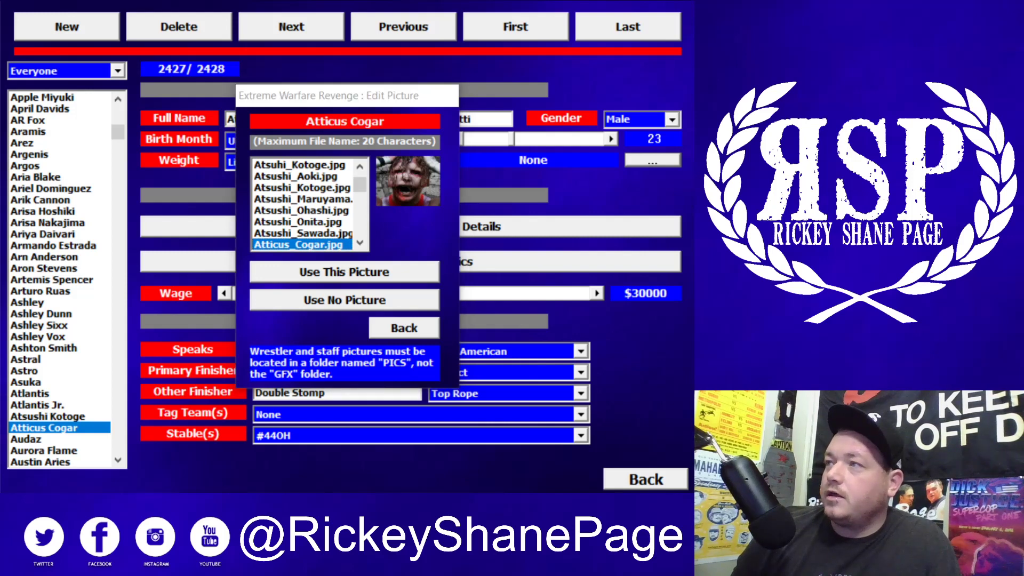
pyautogui.click(315, 274)
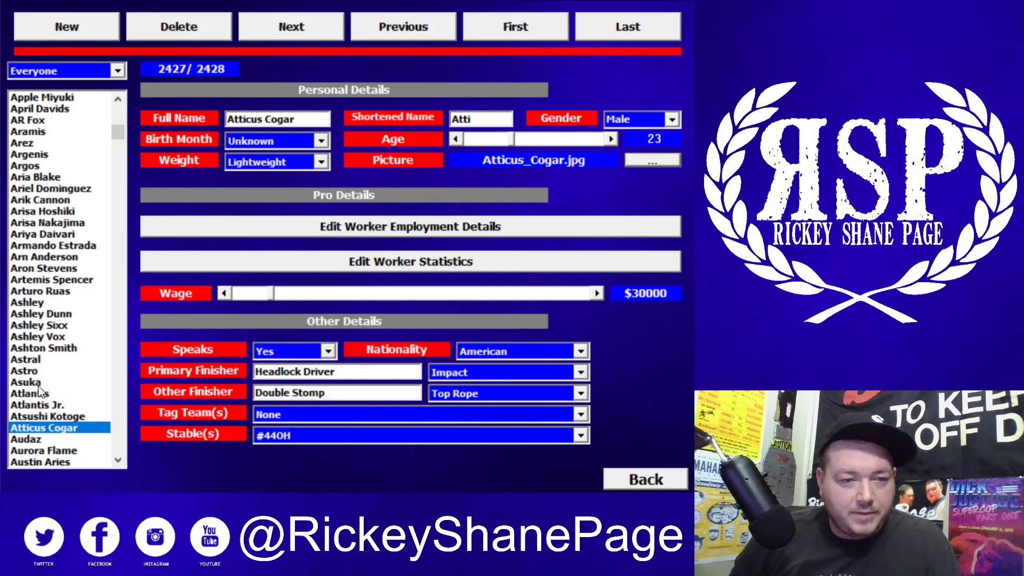
# Find the worker Rickey Shane Page in the list and select the record
pyautogui.click(25, 382)
pyautogui.write('risa')
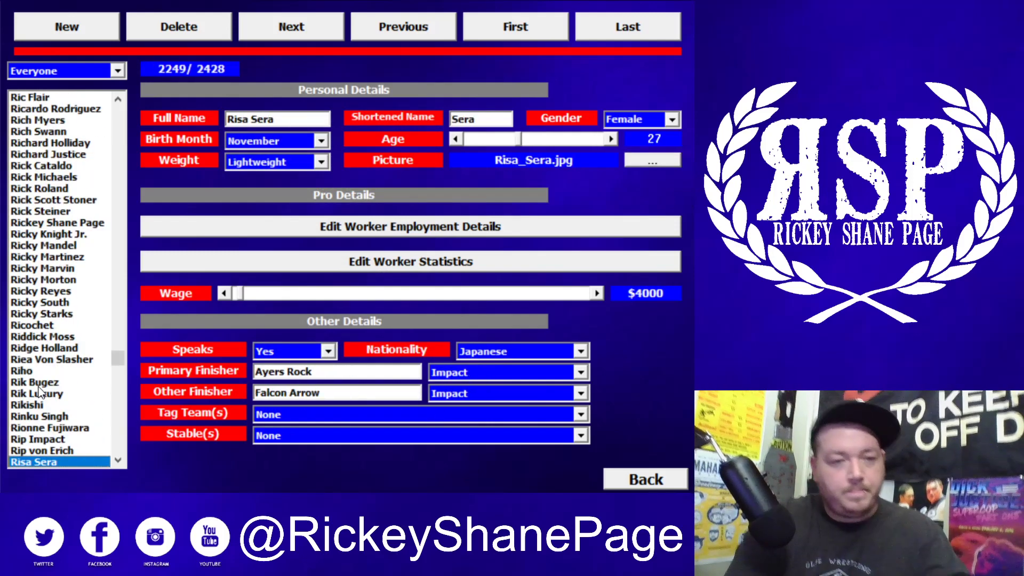
pyautogui.scroll(-3, 43, 403)
pyautogui.scroll(-2, 50, 401)
pyautogui.scroll(5, 50, 402)
pyautogui.click(66, 188)
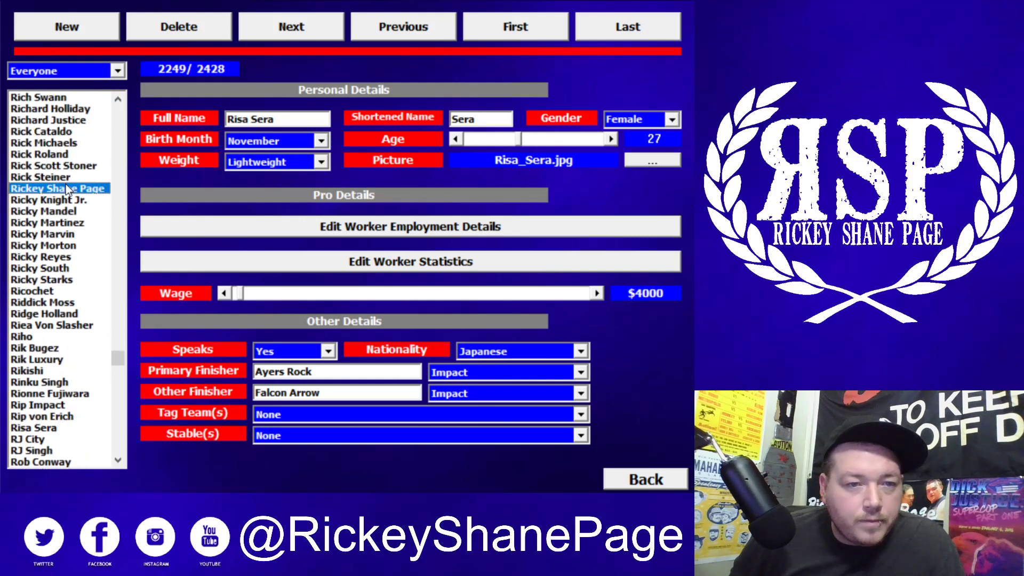
# Assign the picture RSP.jpg to the worker Rickey Shane Page
pyautogui.click(651, 162)
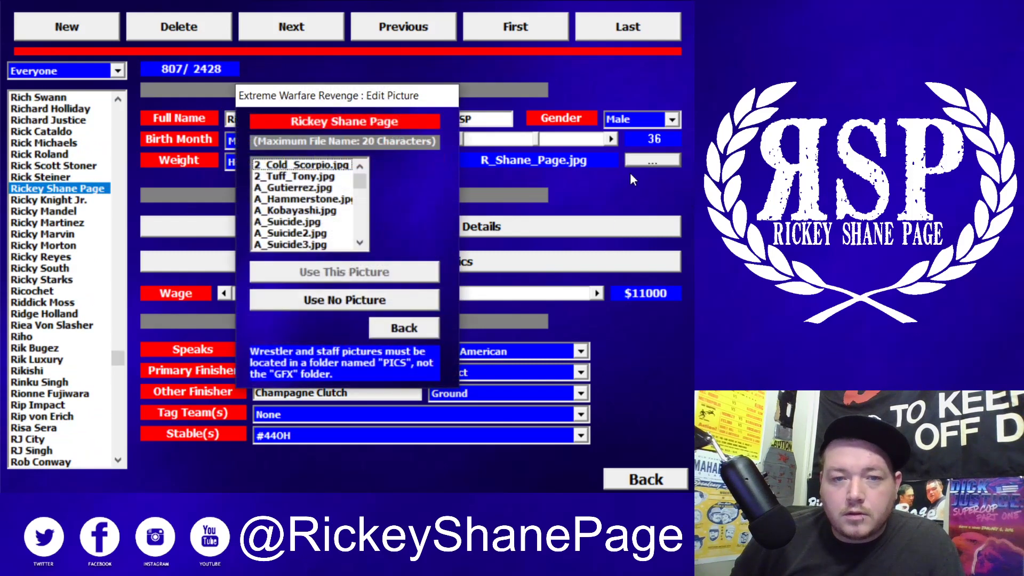
pyautogui.click(304, 202)
pyautogui.write('rsp')
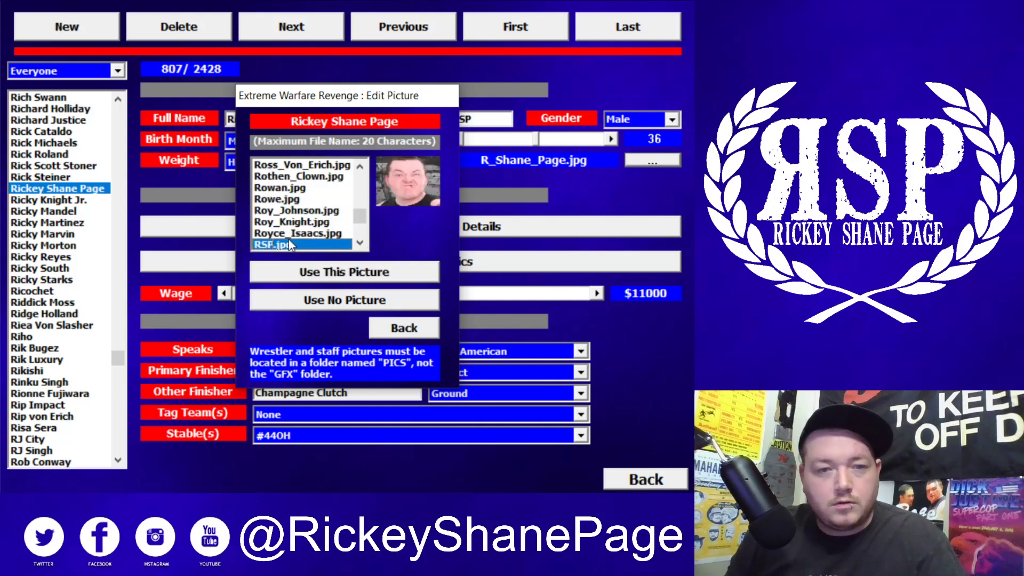
pyautogui.click(302, 273)
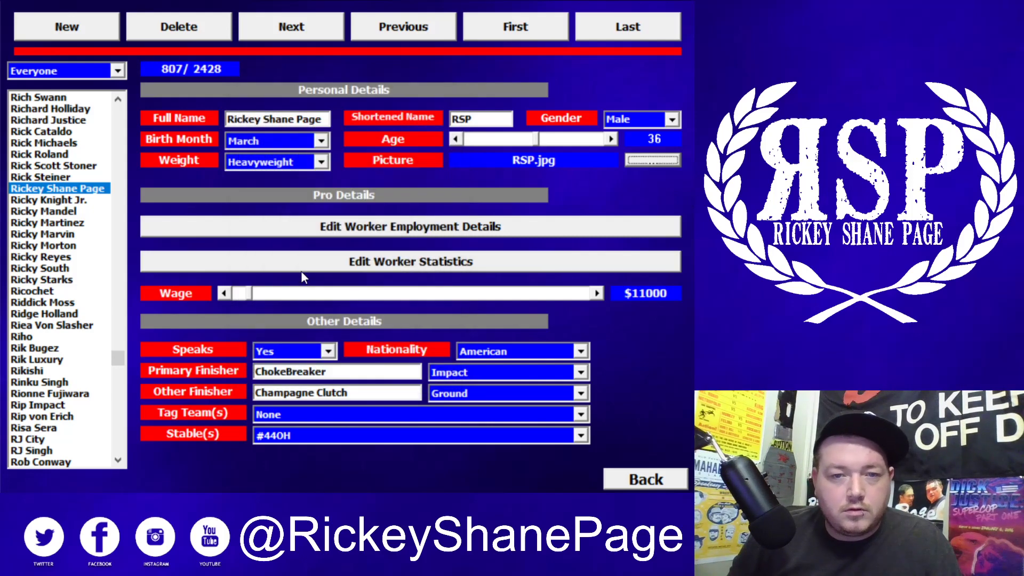
pyautogui.click(40, 206)
pyautogui.write('ed')
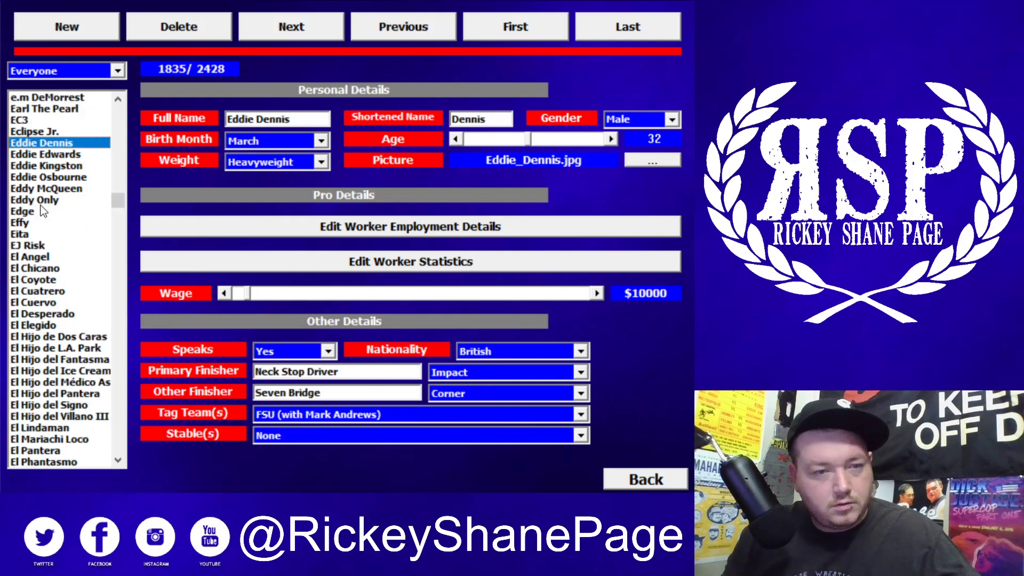
pyautogui.click(41, 200)
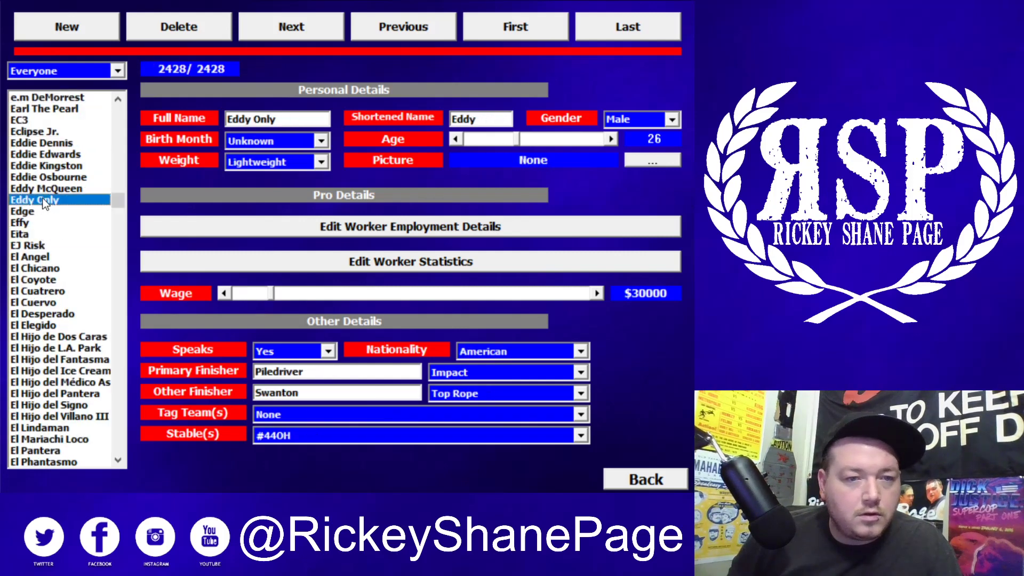
pyautogui.click(645, 161)
pyautogui.click(260, 187)
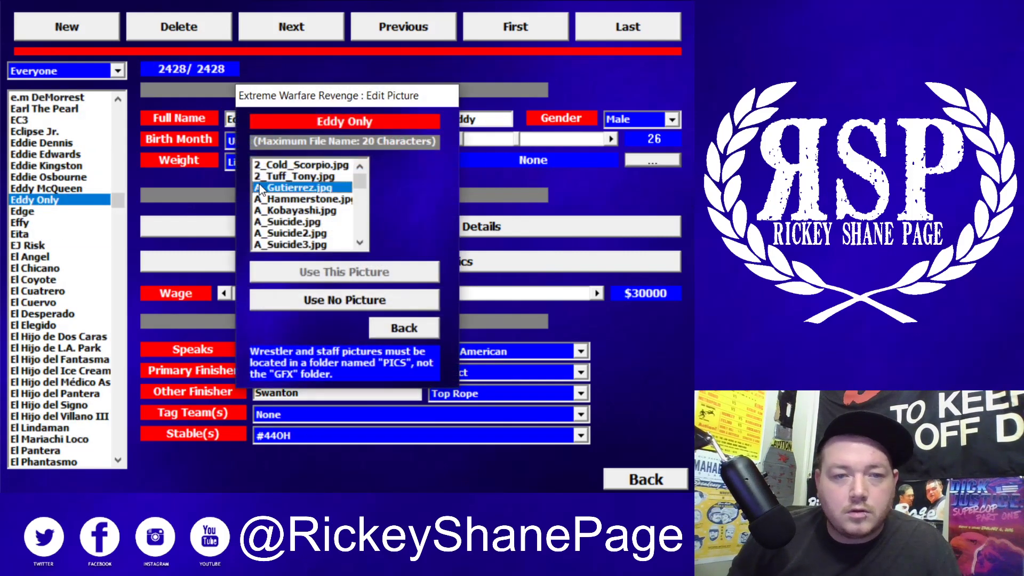
pyautogui.write('edd')
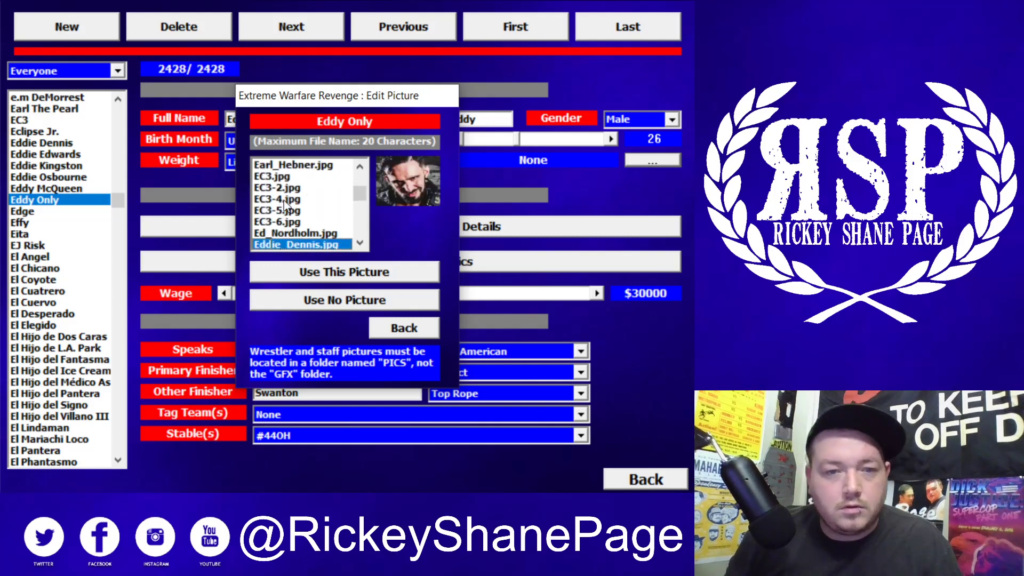
pyautogui.scroll(-2, 297, 224)
pyautogui.click(293, 221)
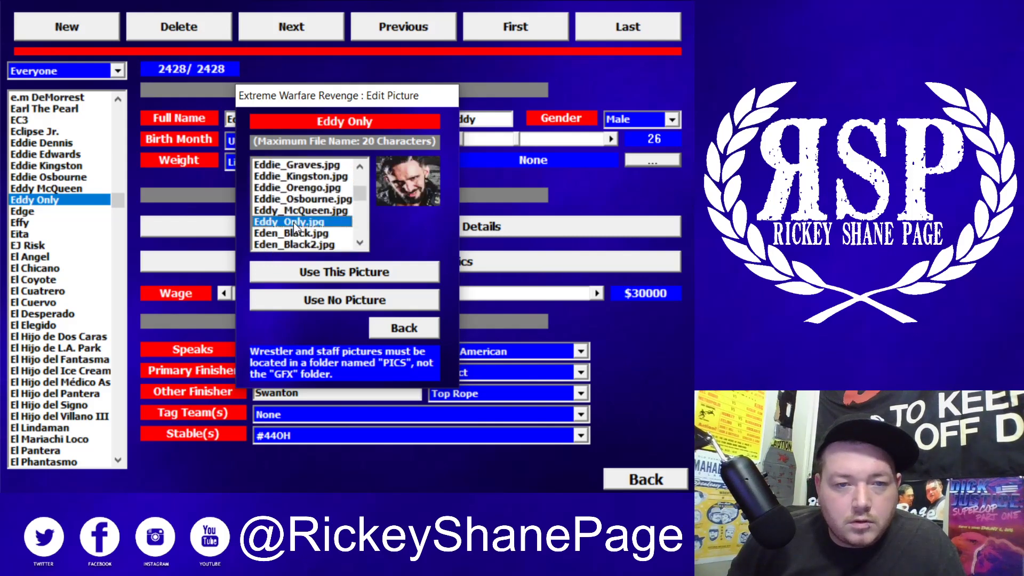
pyautogui.click(331, 277)
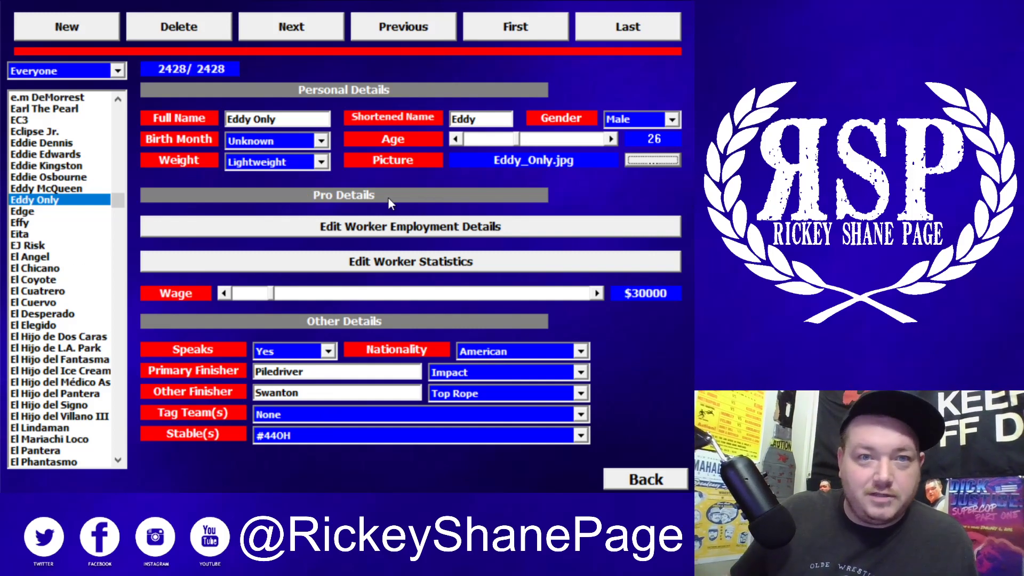
# Leave the worker records and exit the database editor to return to the game's main menu
pyautogui.click(653, 160)
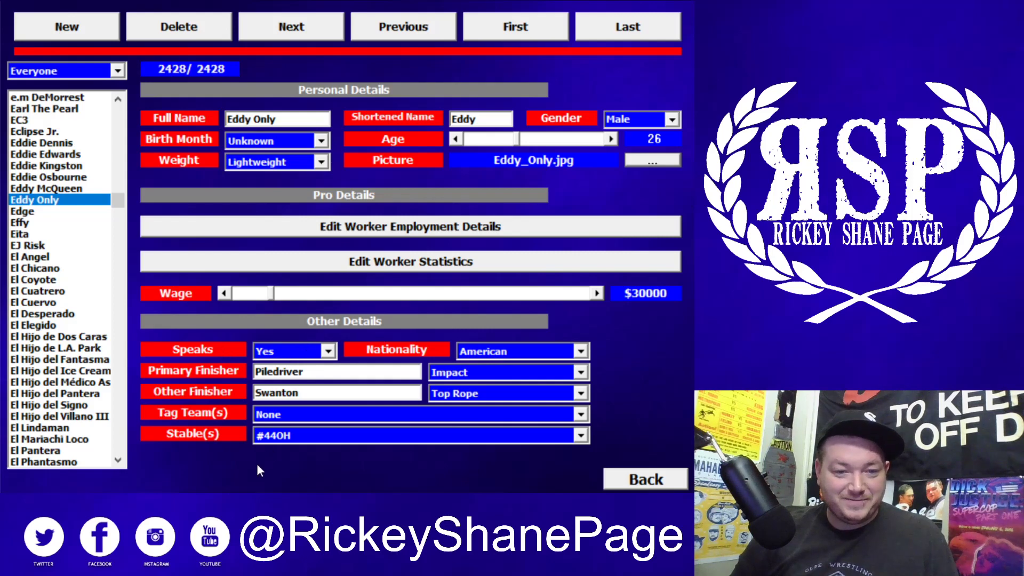
pyautogui.click(653, 480)
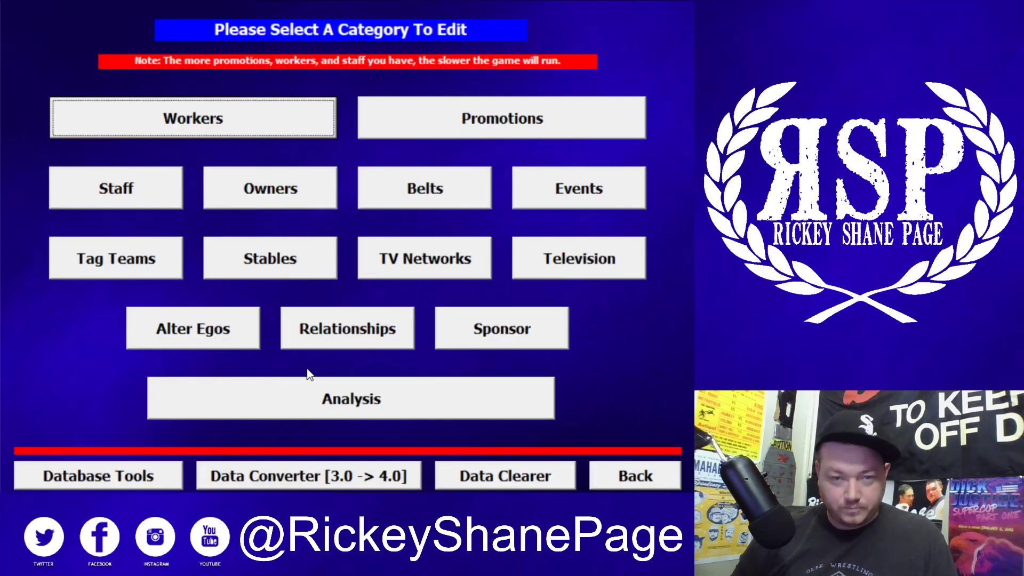
pyautogui.click(254, 123)
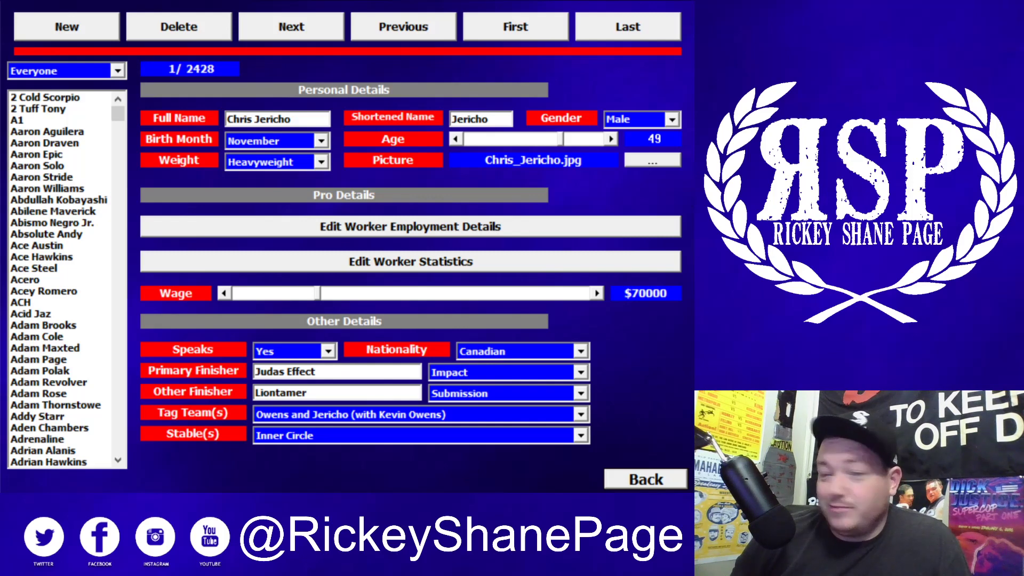
pyautogui.click(679, 478)
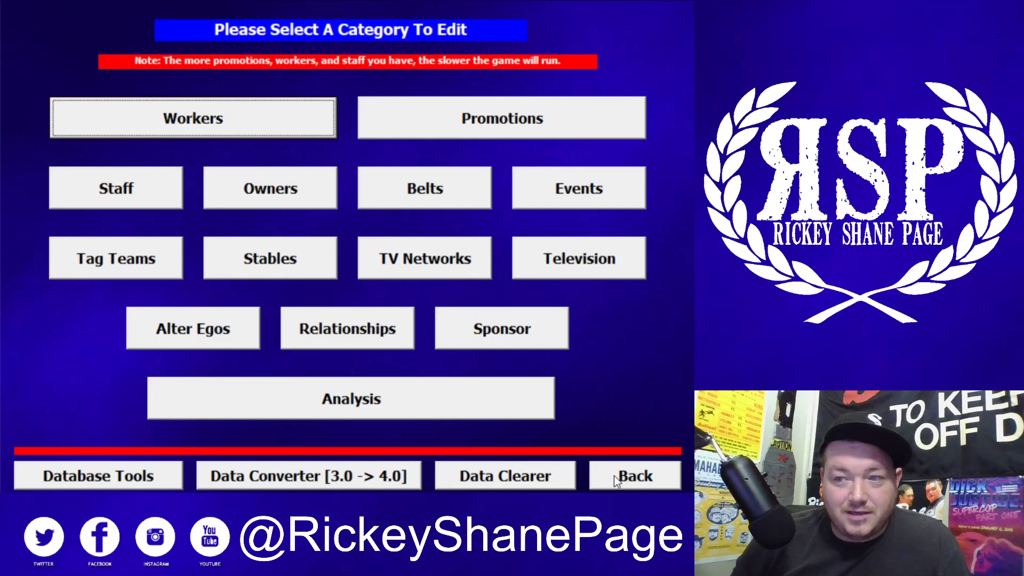
pyautogui.click(613, 476)
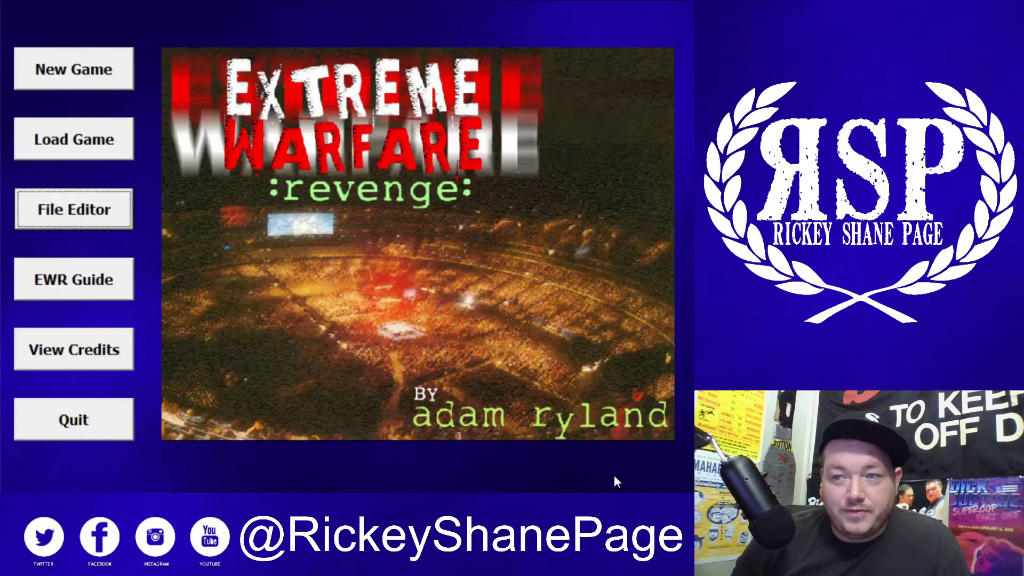